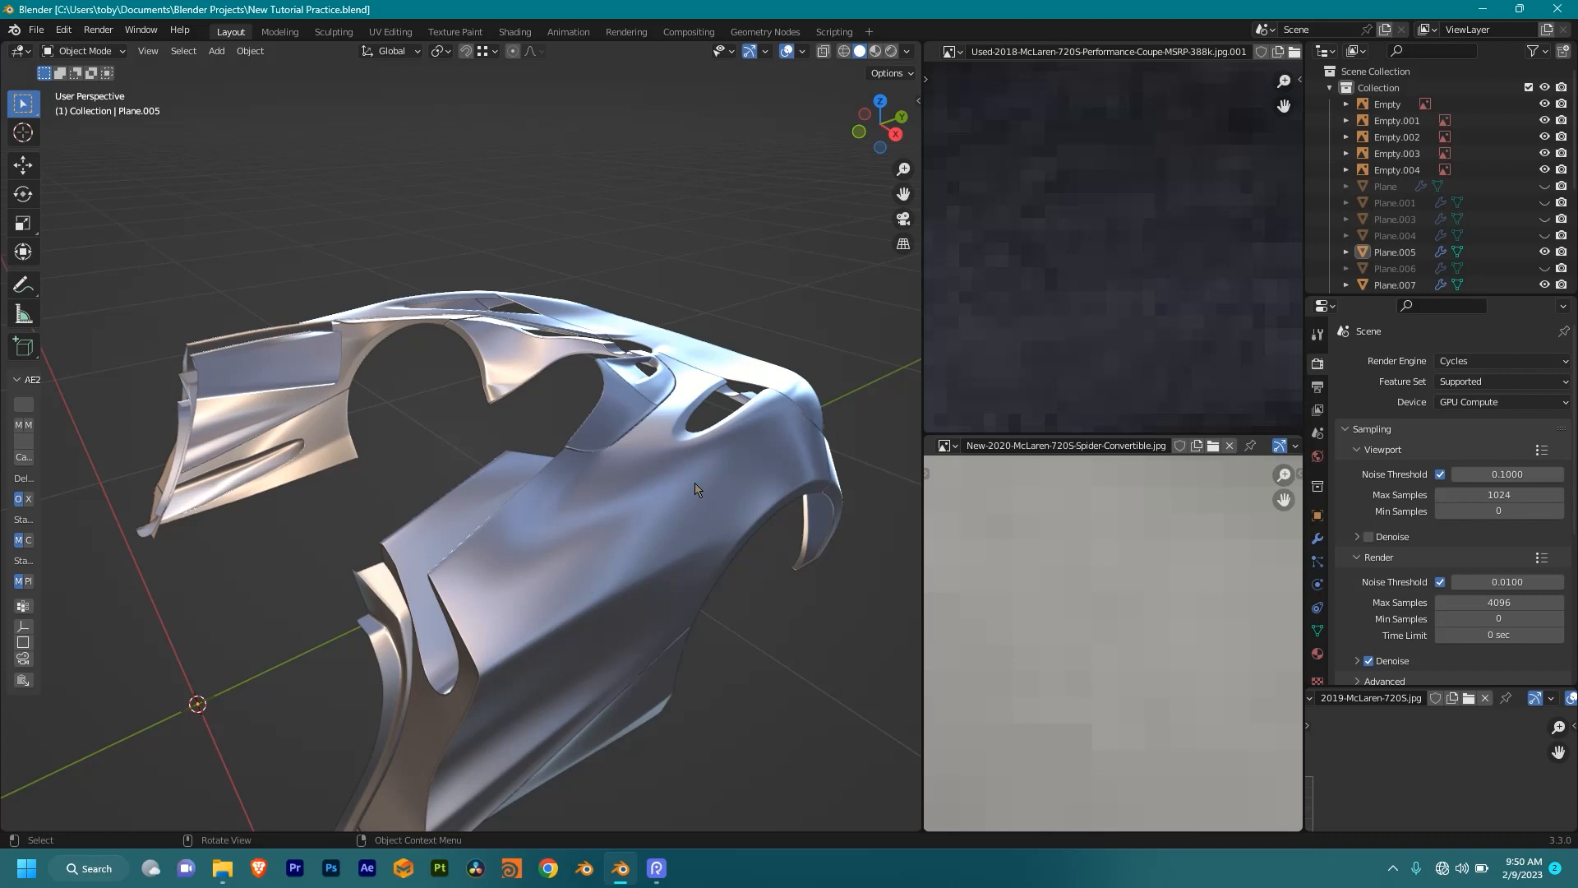
Step: Examine the rear quarter body panels and door-jamb area of the car from several angles
scroll(655, 552, down, 1)
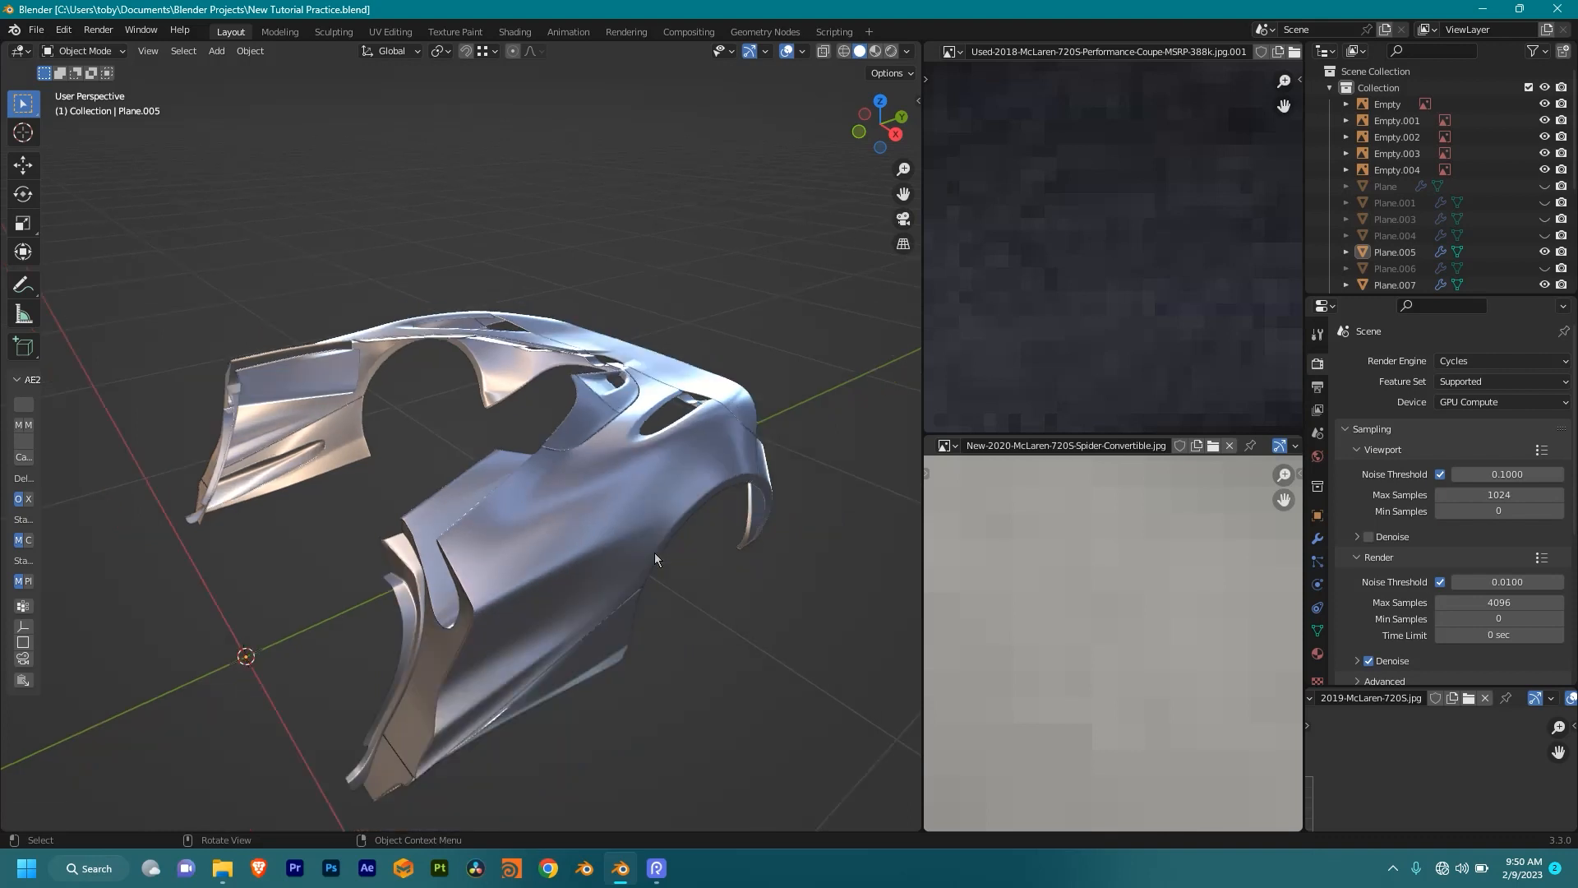
scroll(655, 552, up, 2)
middle_drag(708, 545, 676, 455)
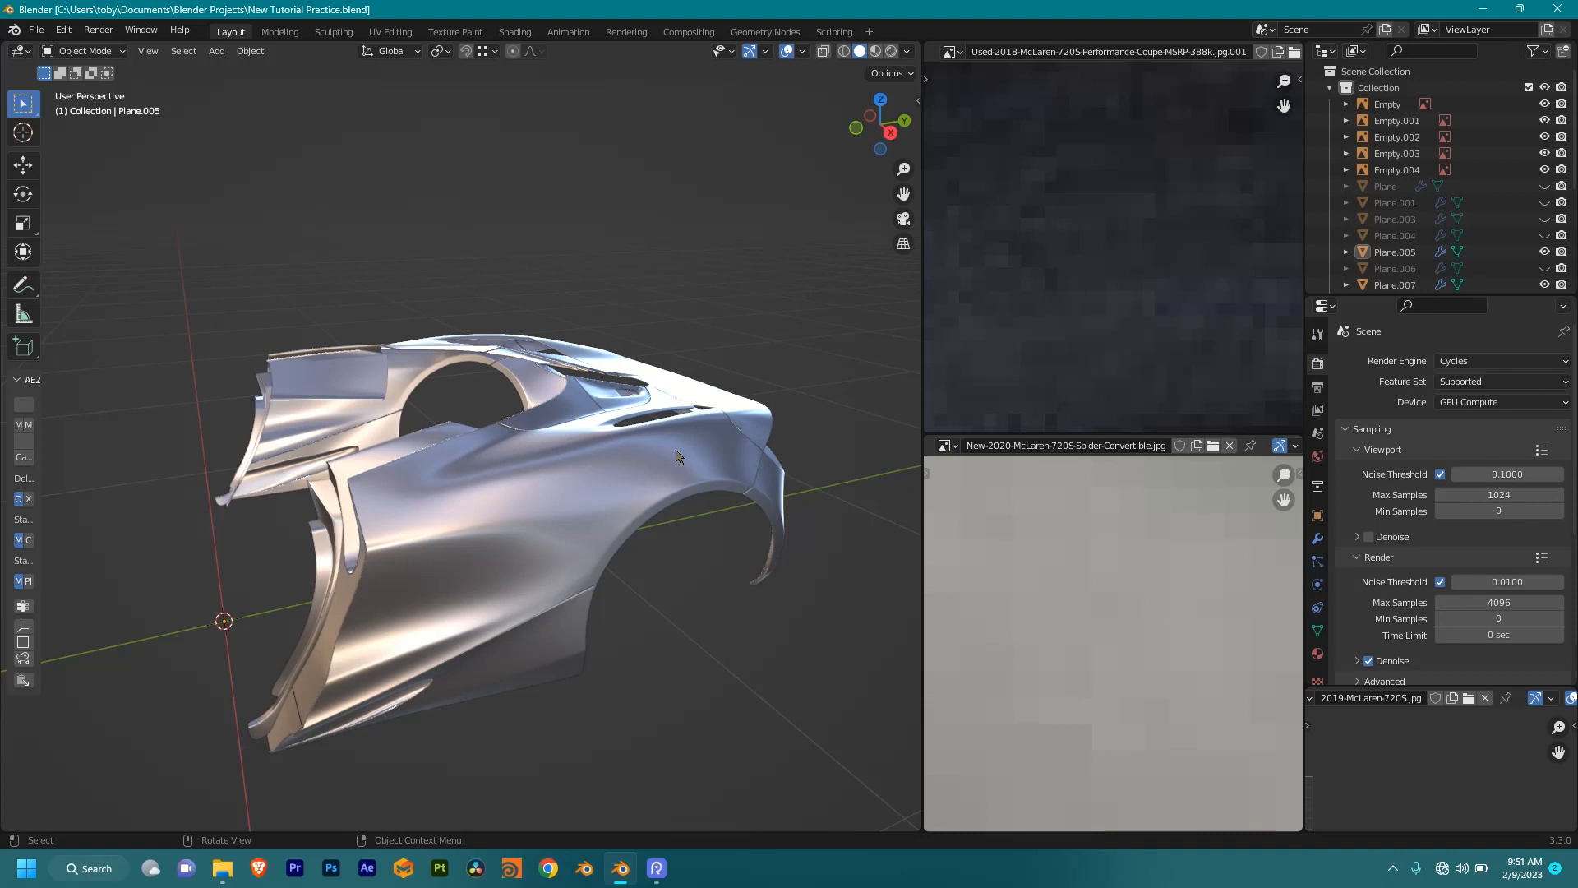
scroll(564, 448, up, 5)
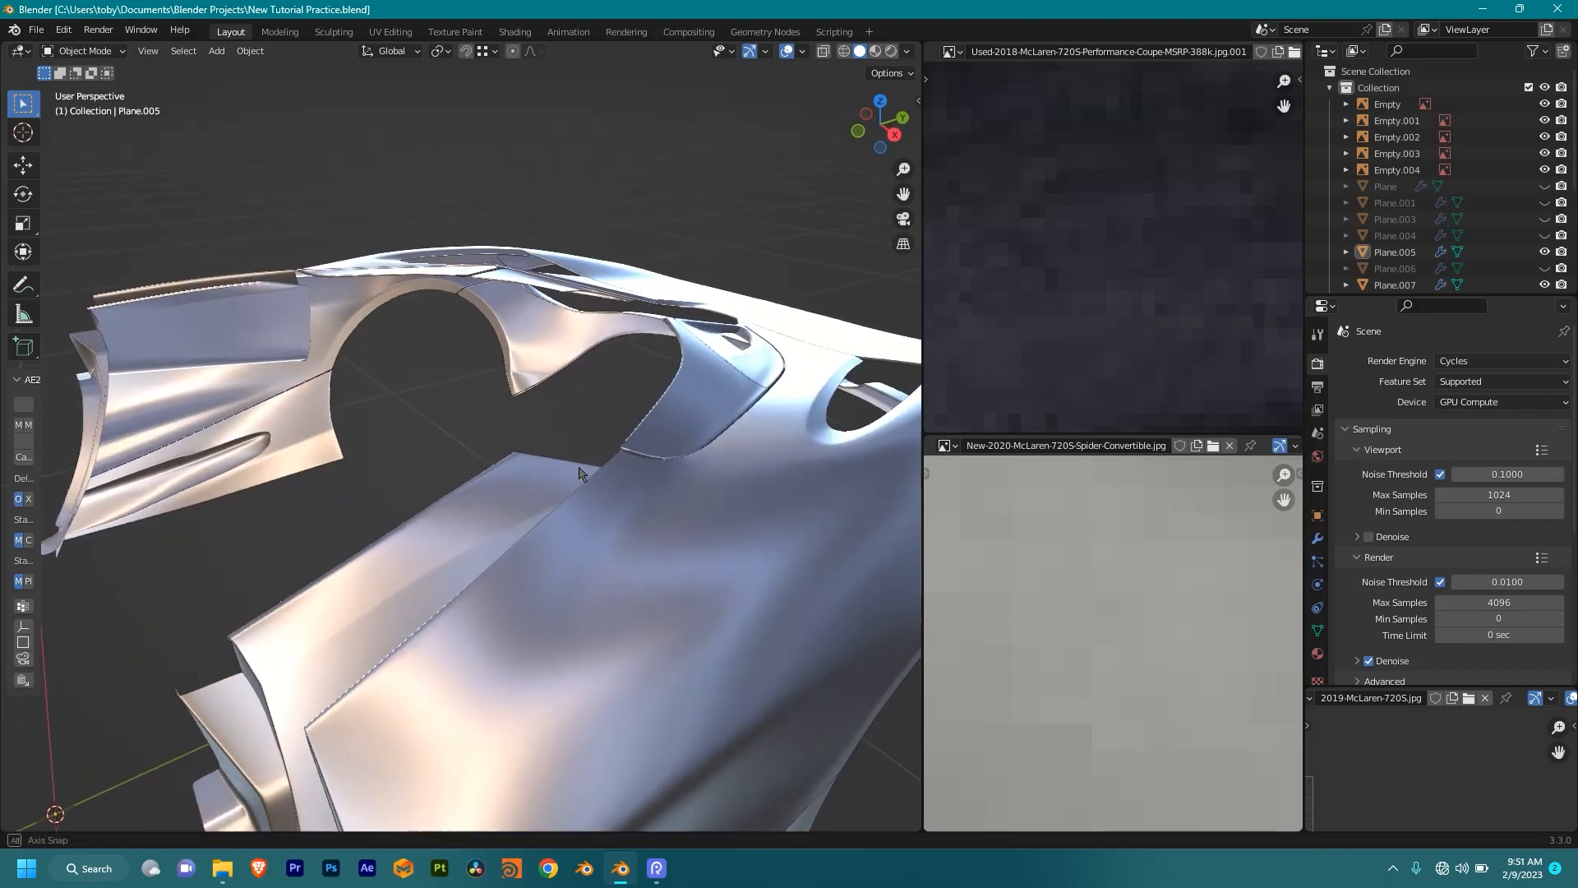
scroll(599, 501, down, 4)
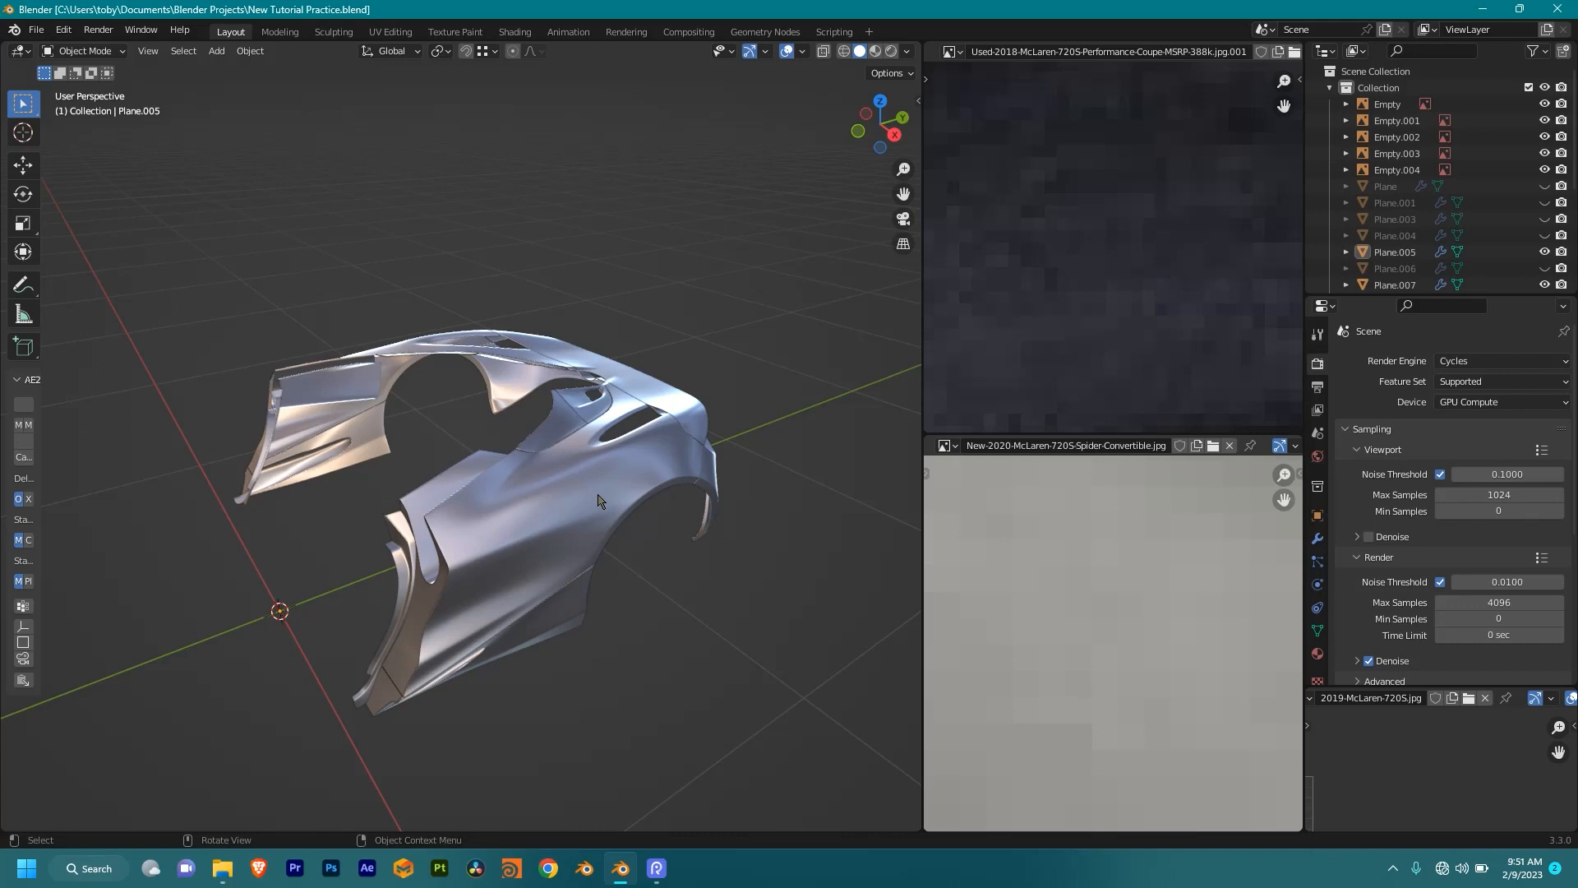
scroll(641, 554, up, 3)
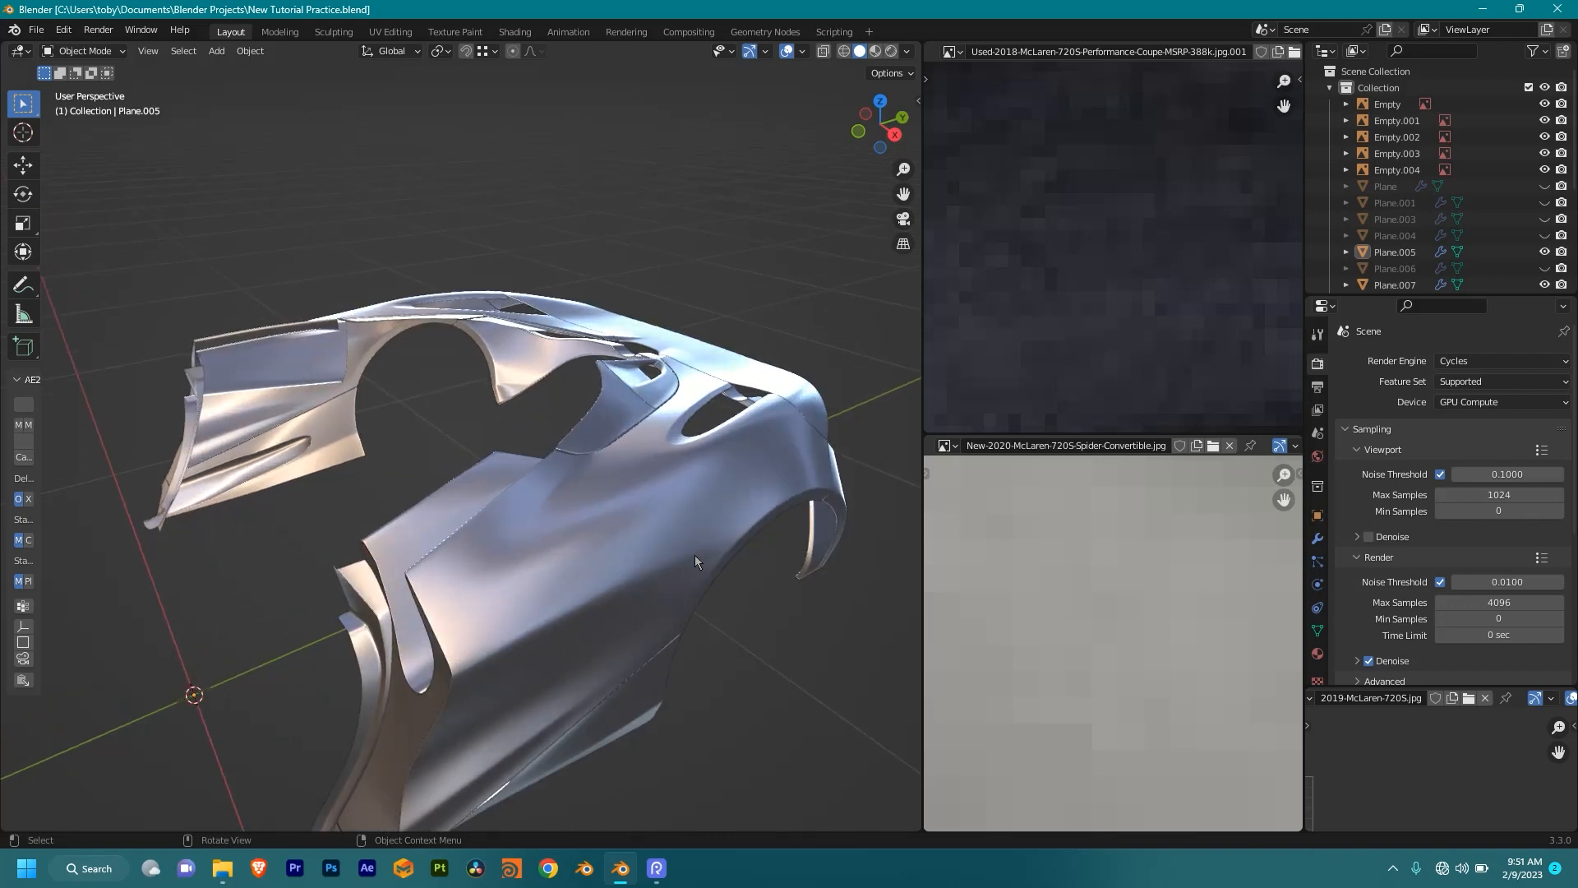
scroll(679, 564, down, 1)
mouse_move(642, 532)
middle_down()
mouse_move(602, 503)
mouse_move(622, 511)
middle_up()
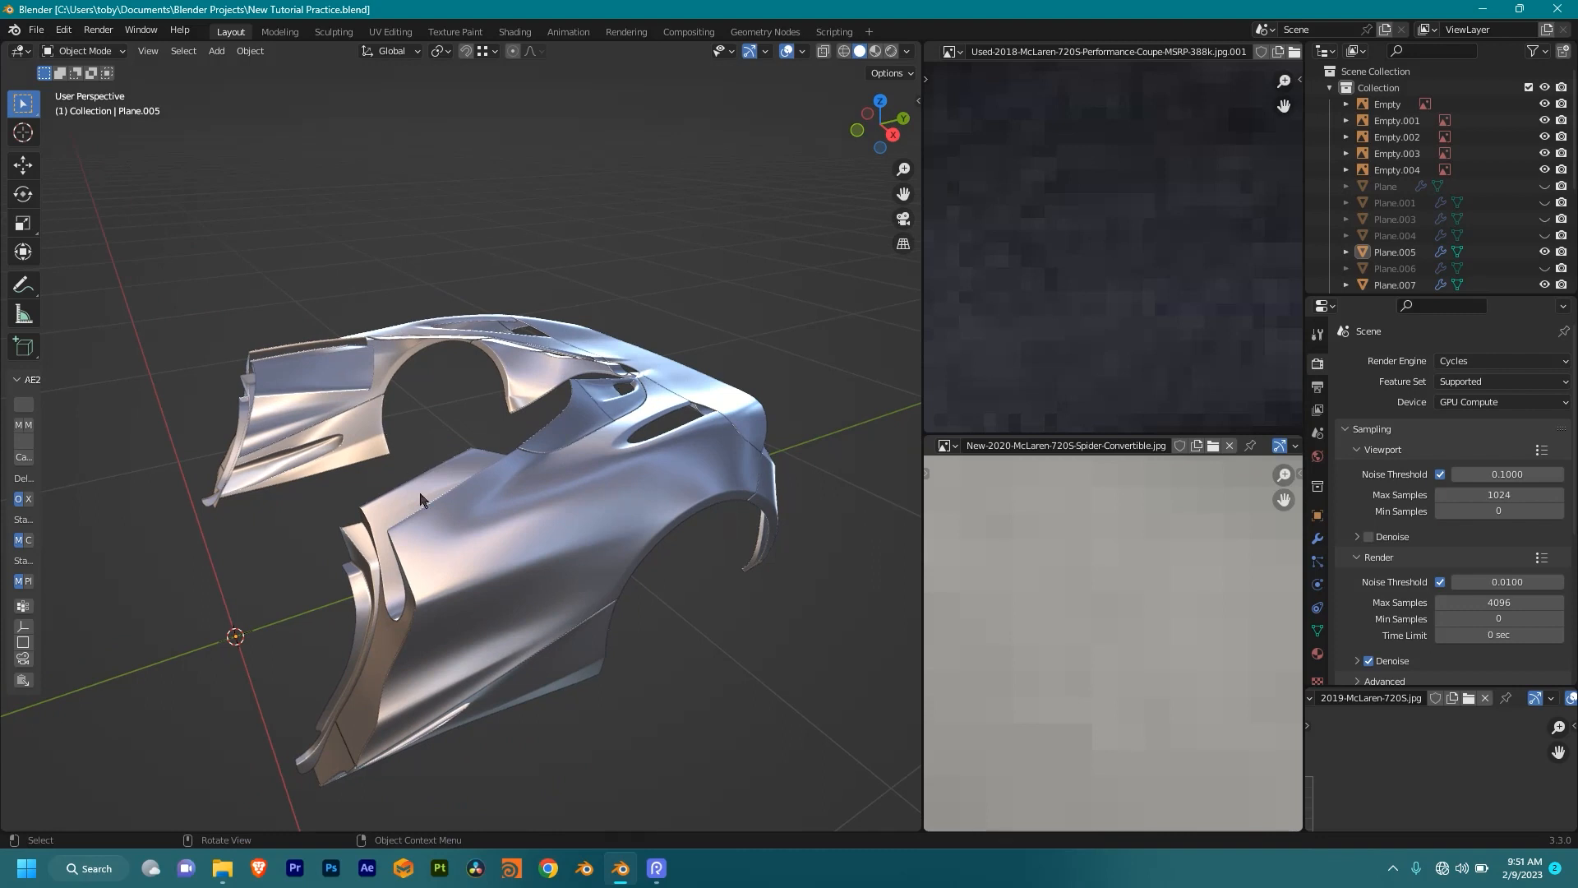
scroll(436, 501, up, 2)
mouse_move(553, 545)
middle_down()
mouse_move(623, 567)
mouse_move(591, 539)
mouse_move(387, 534)
mouse_move(550, 566)
middle_up()
mouse_move(329, 571)
mouse_down()
mouse_move(367, 597)
mouse_move(334, 599)
mouse_up()
Step: Bring the door-opening and steering-wheel reference photos into full view and inspect the interior details
scroll(1031, 250, down, 5)
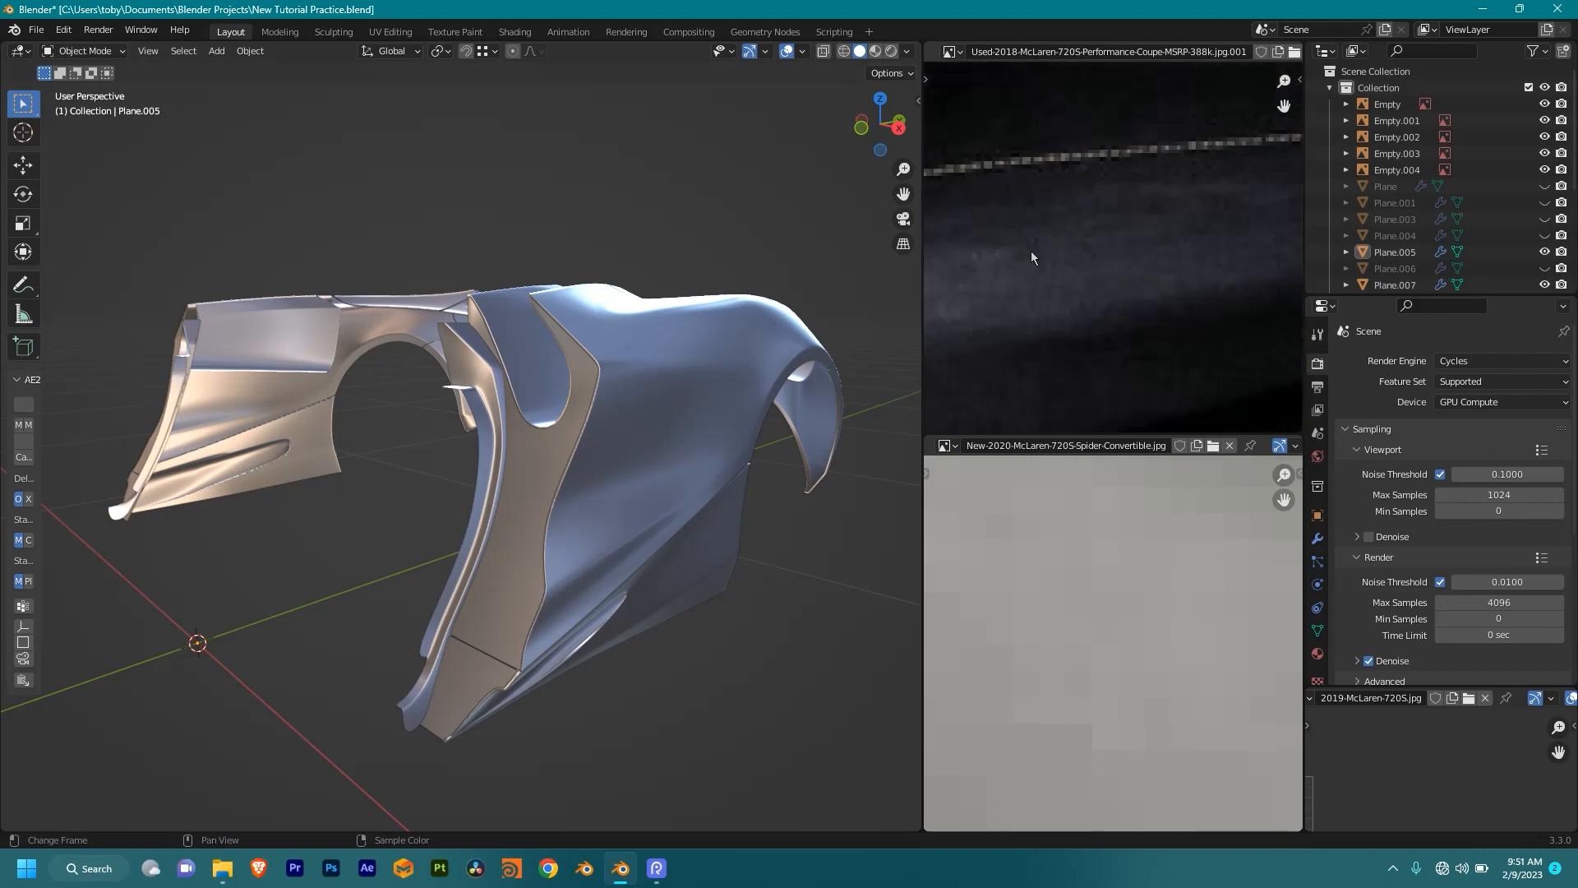
scroll(1047, 263, down, 4)
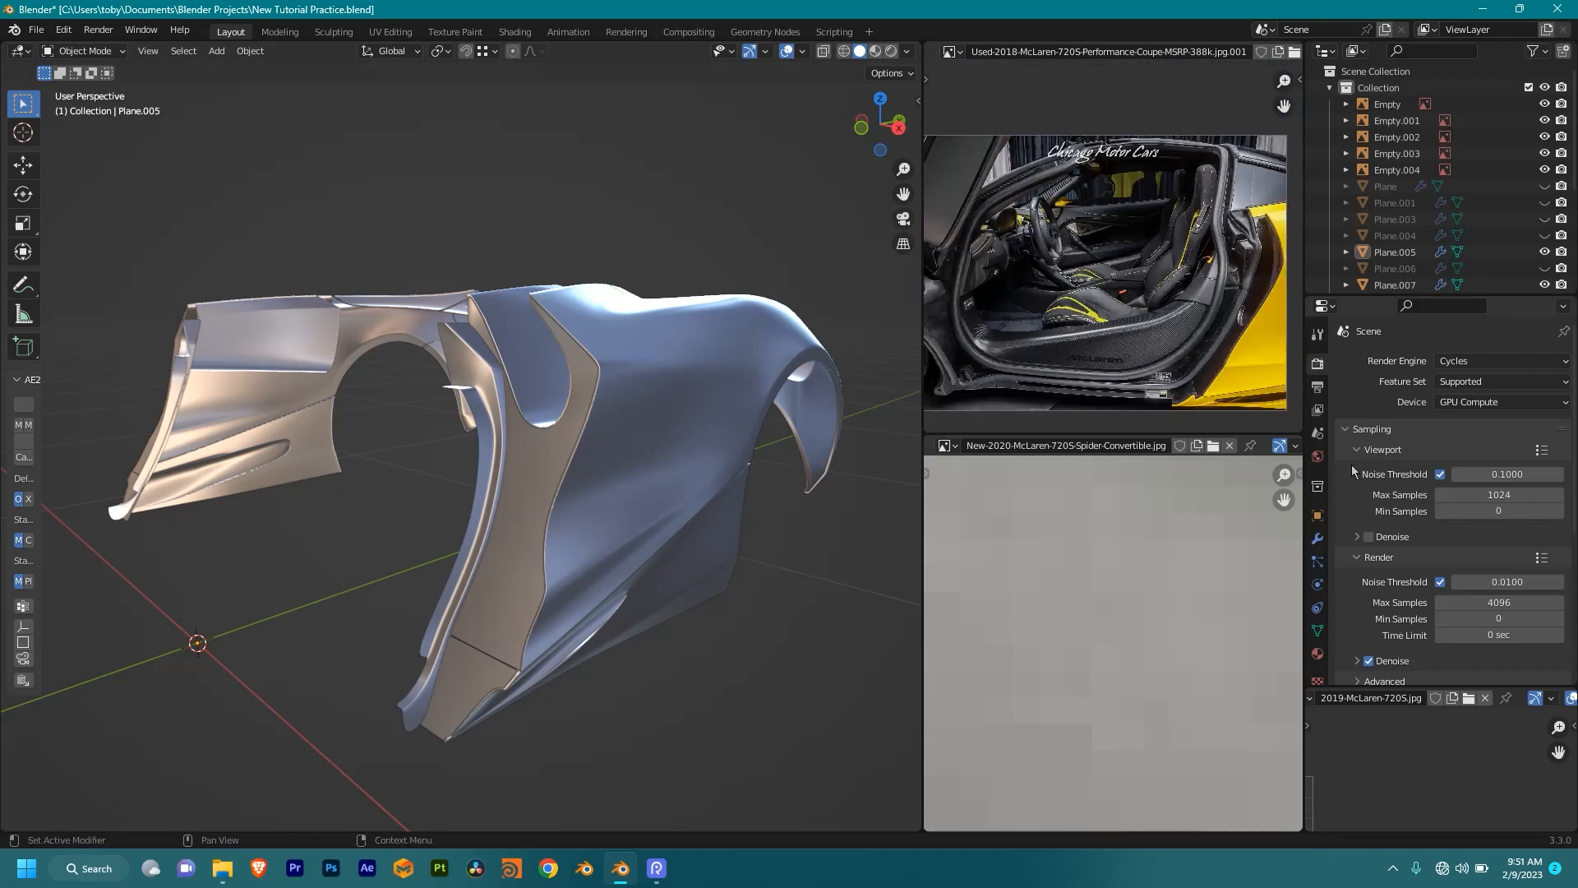
scroll(1201, 573, down, 6)
scroll(1201, 573, down, 8)
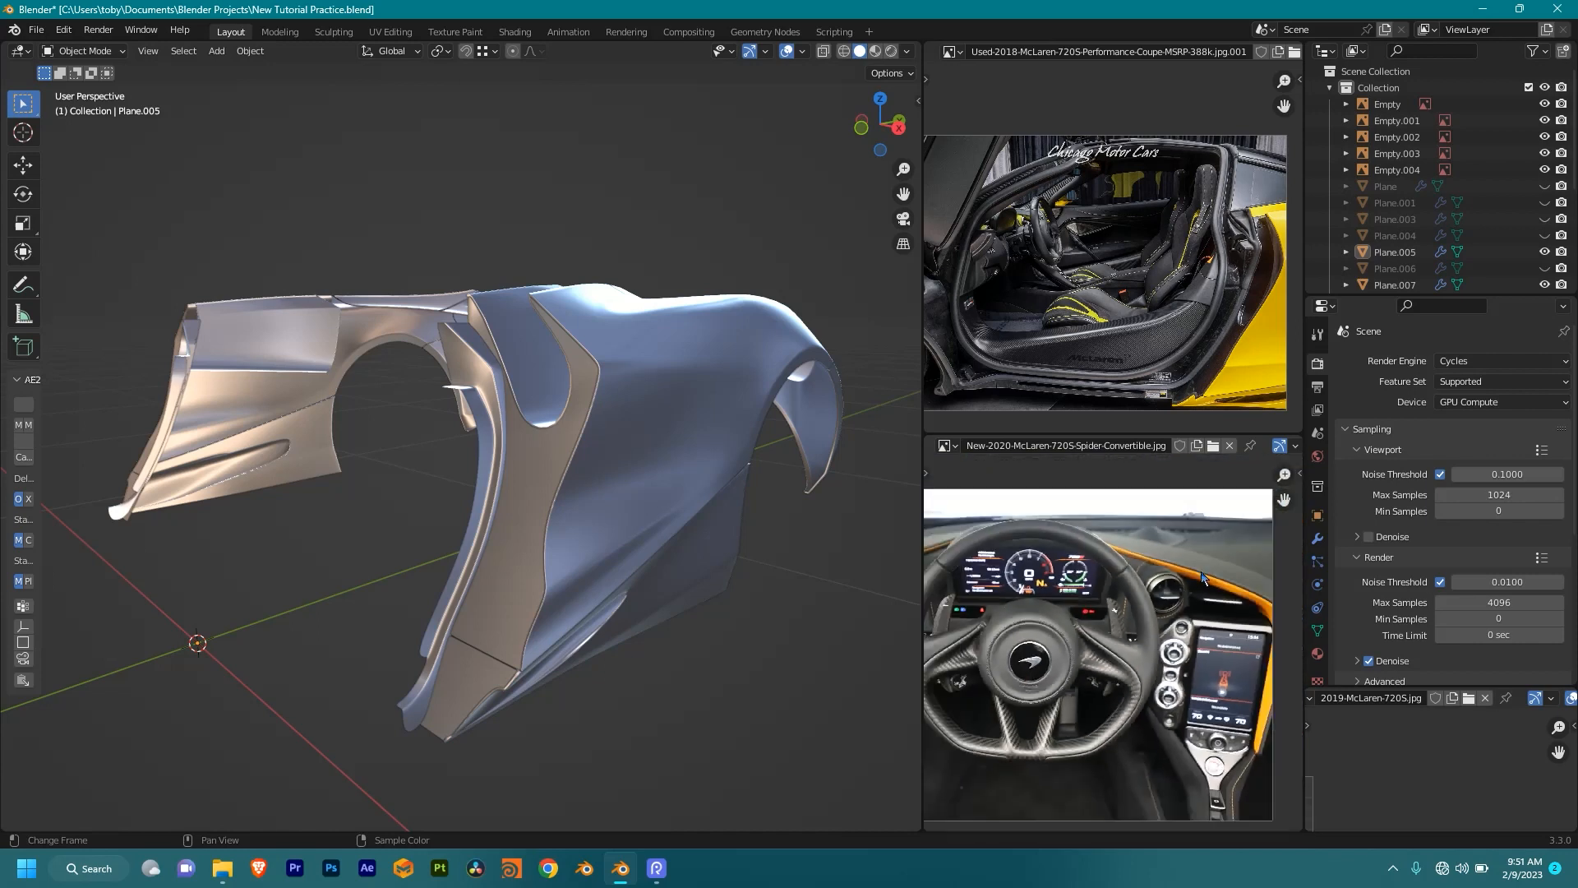
scroll(1082, 627, up, 2)
middle_drag(1081, 627, 1171, 606)
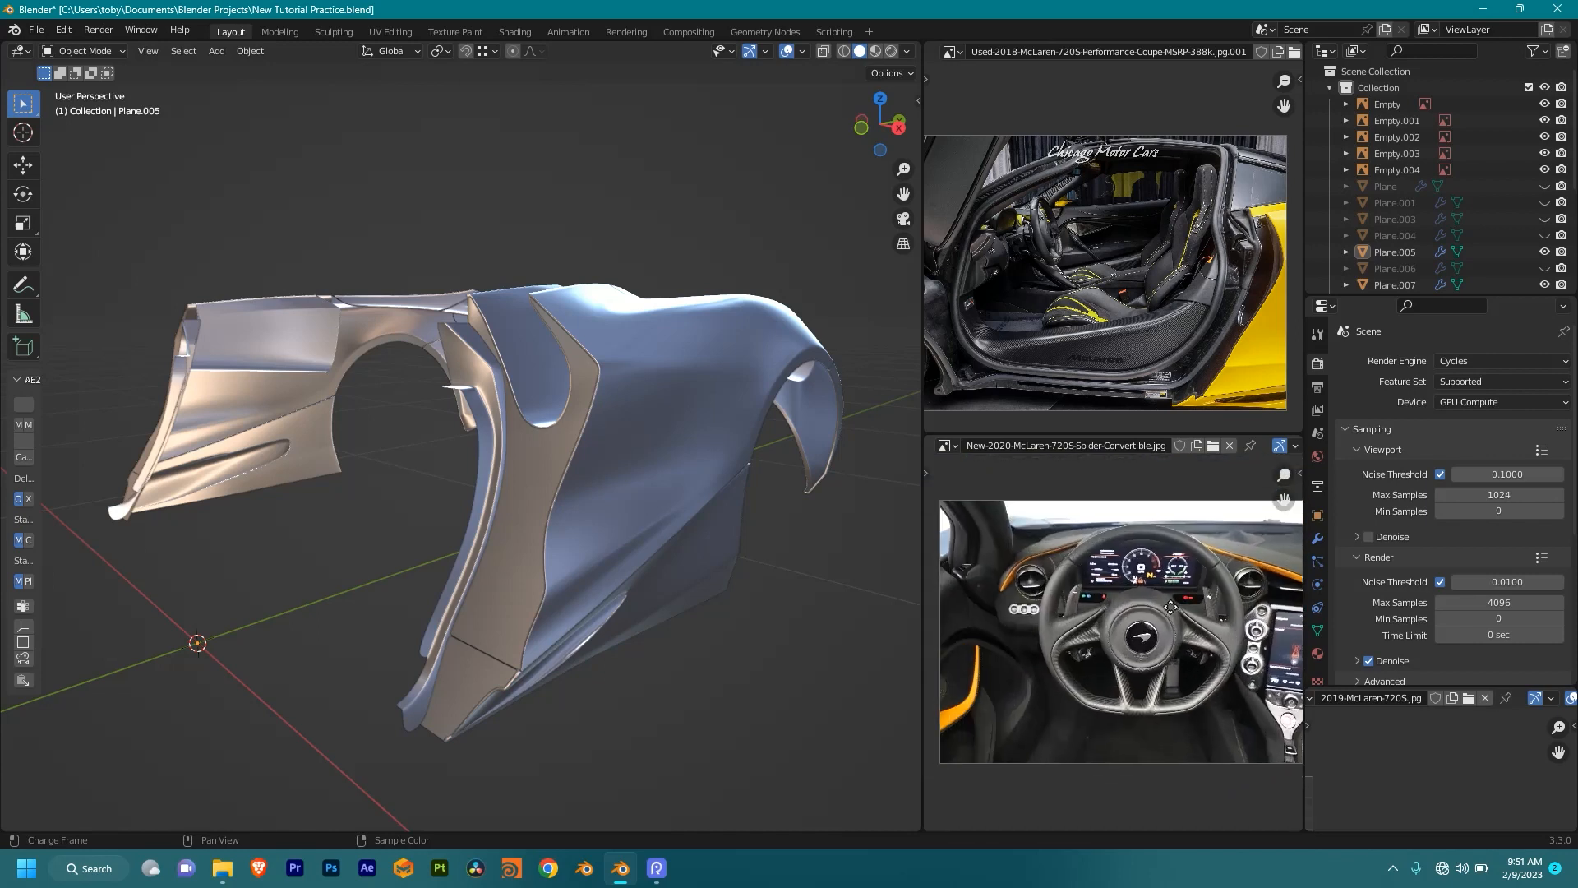
scroll(1173, 611, up, 2)
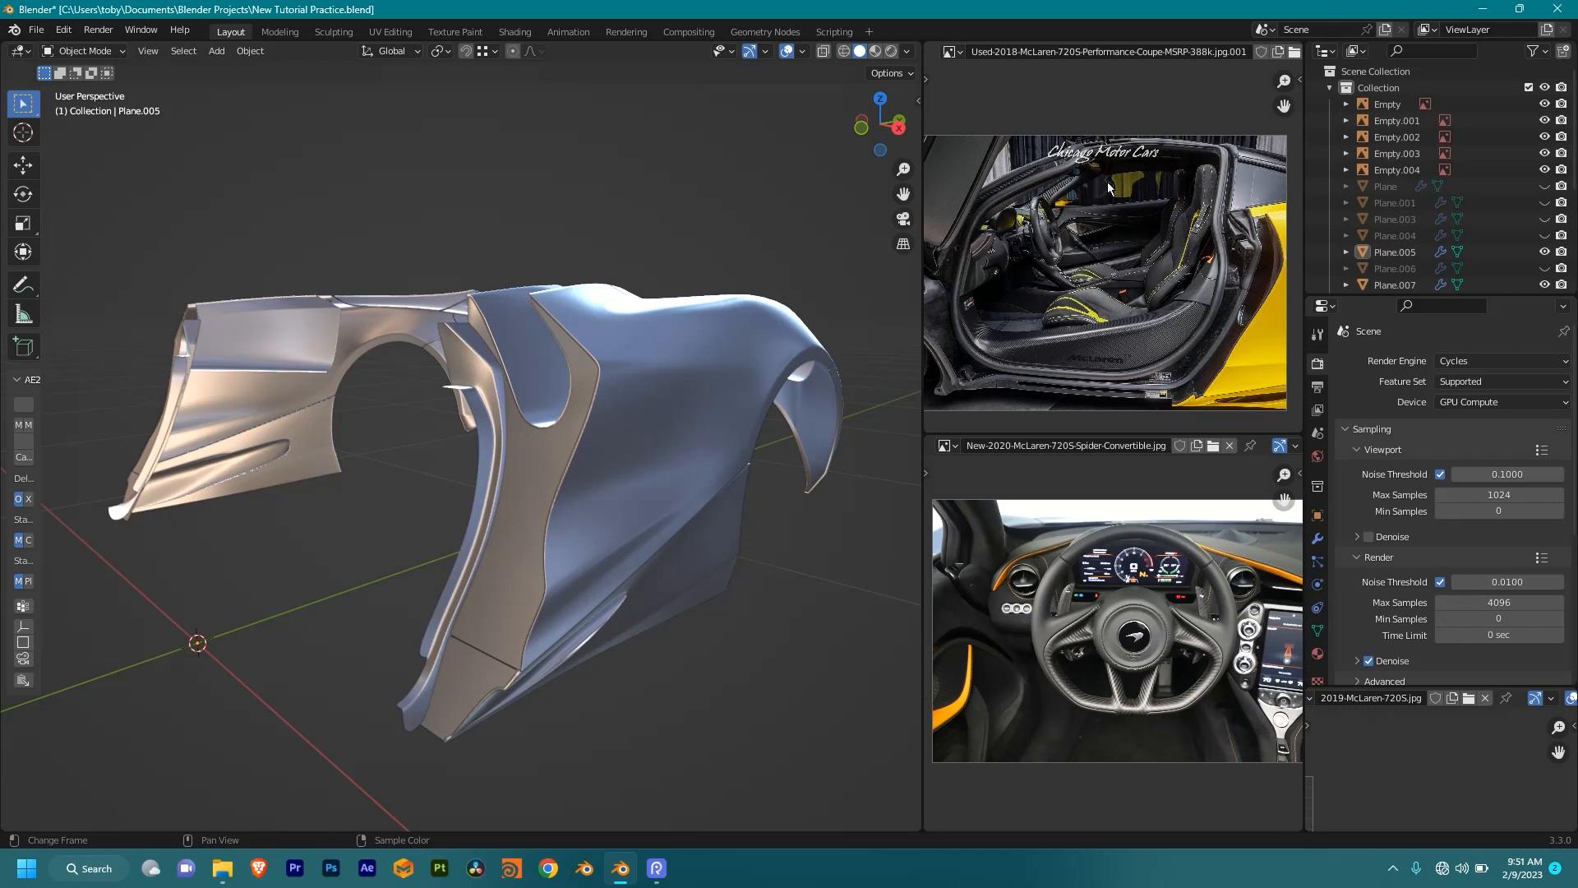
scroll(1141, 585, down, 2)
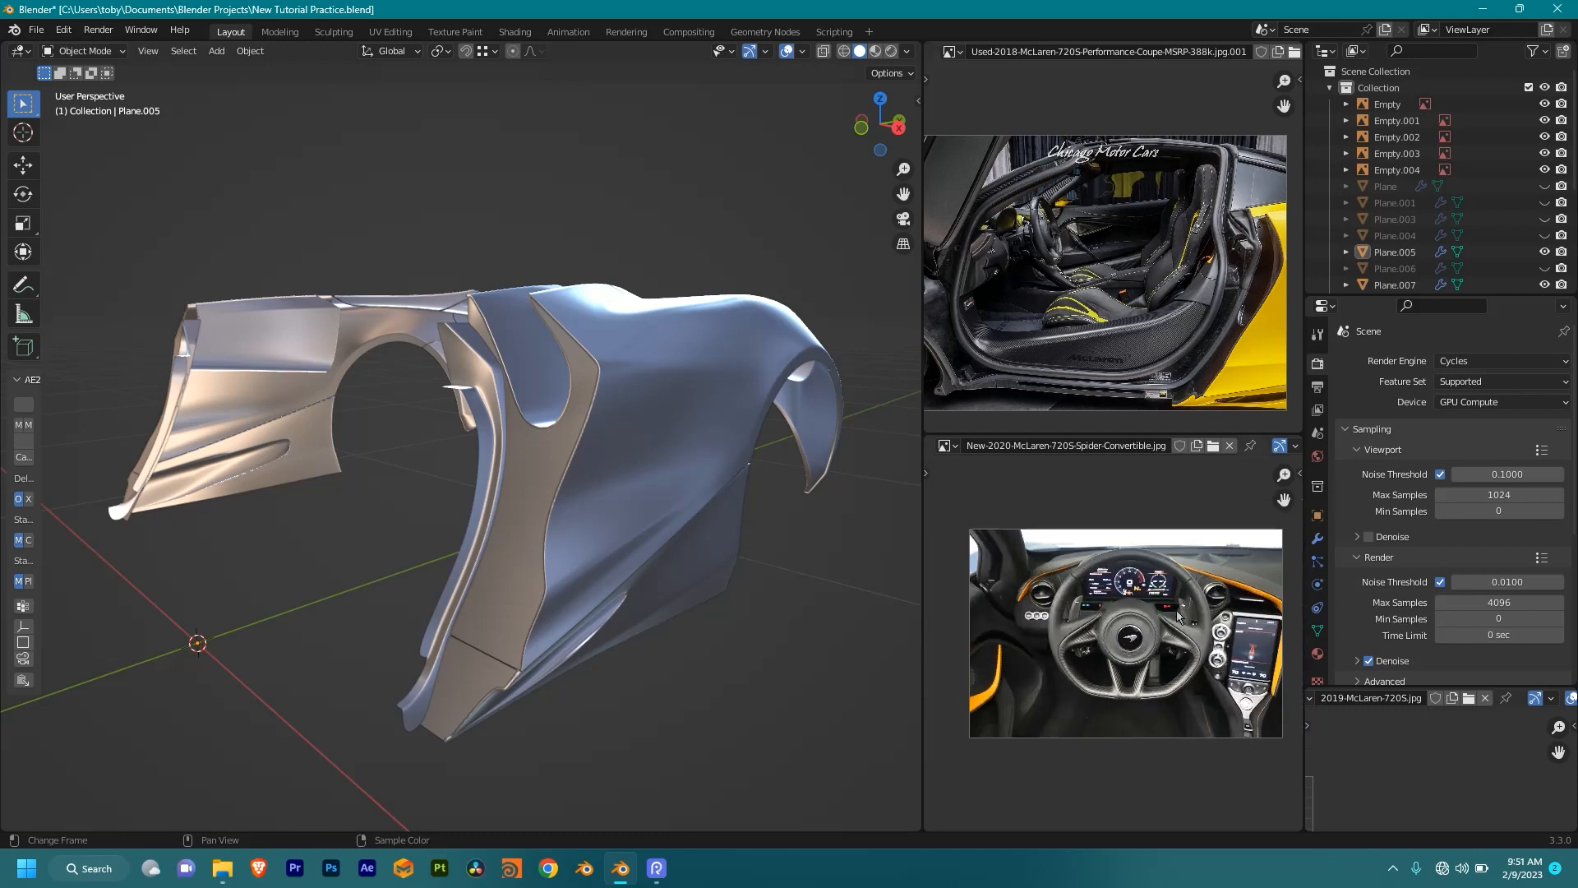
click(1313, 735)
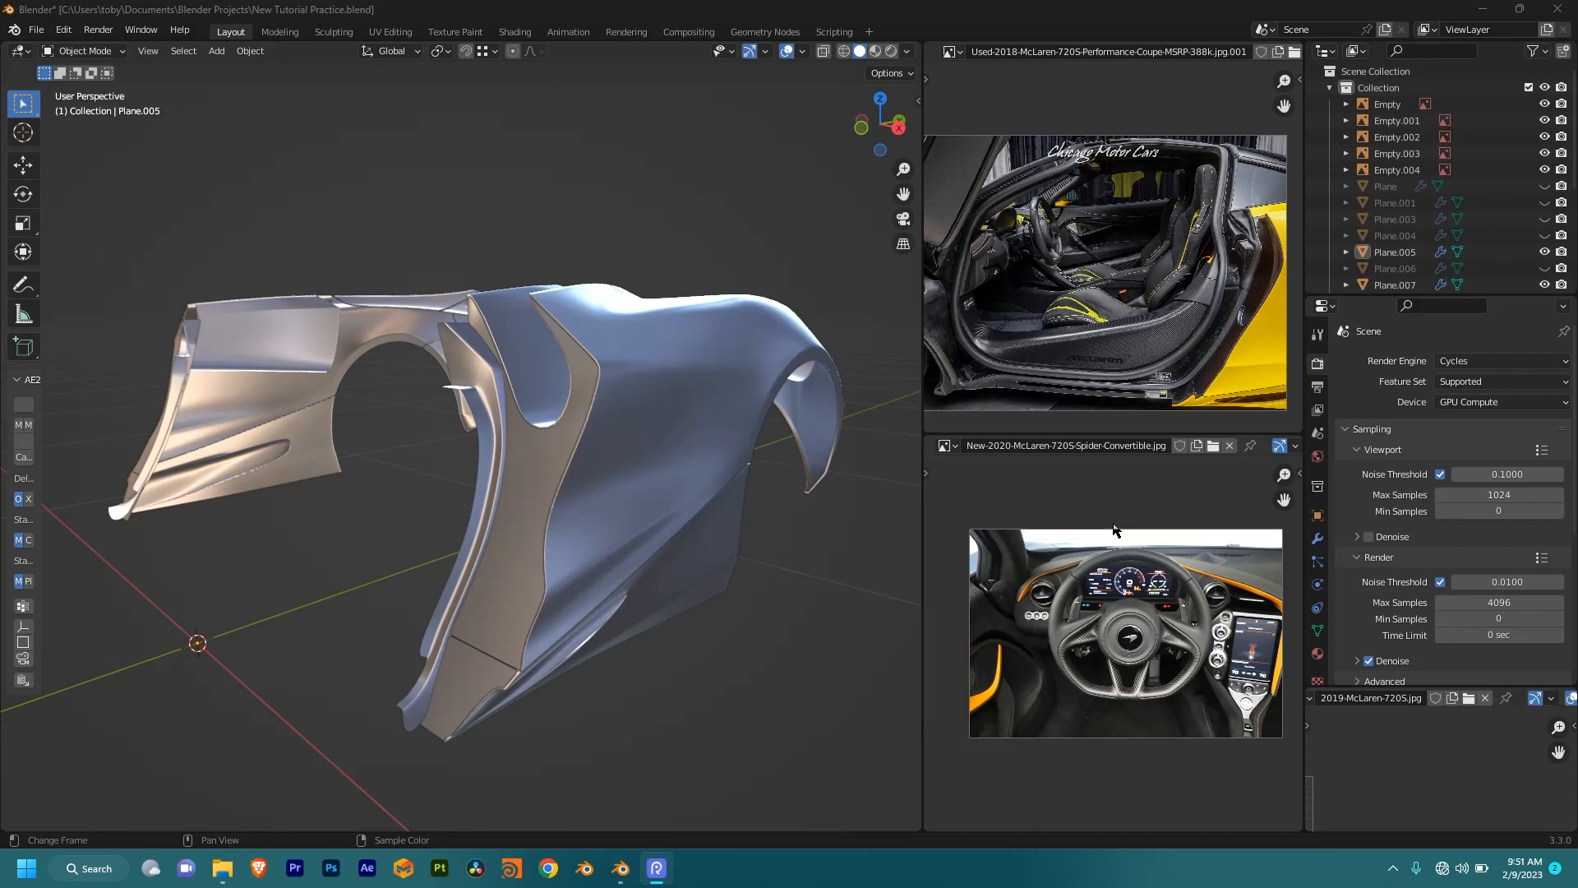
scroll(1183, 263, up, 2)
scroll(1173, 276, down, 4)
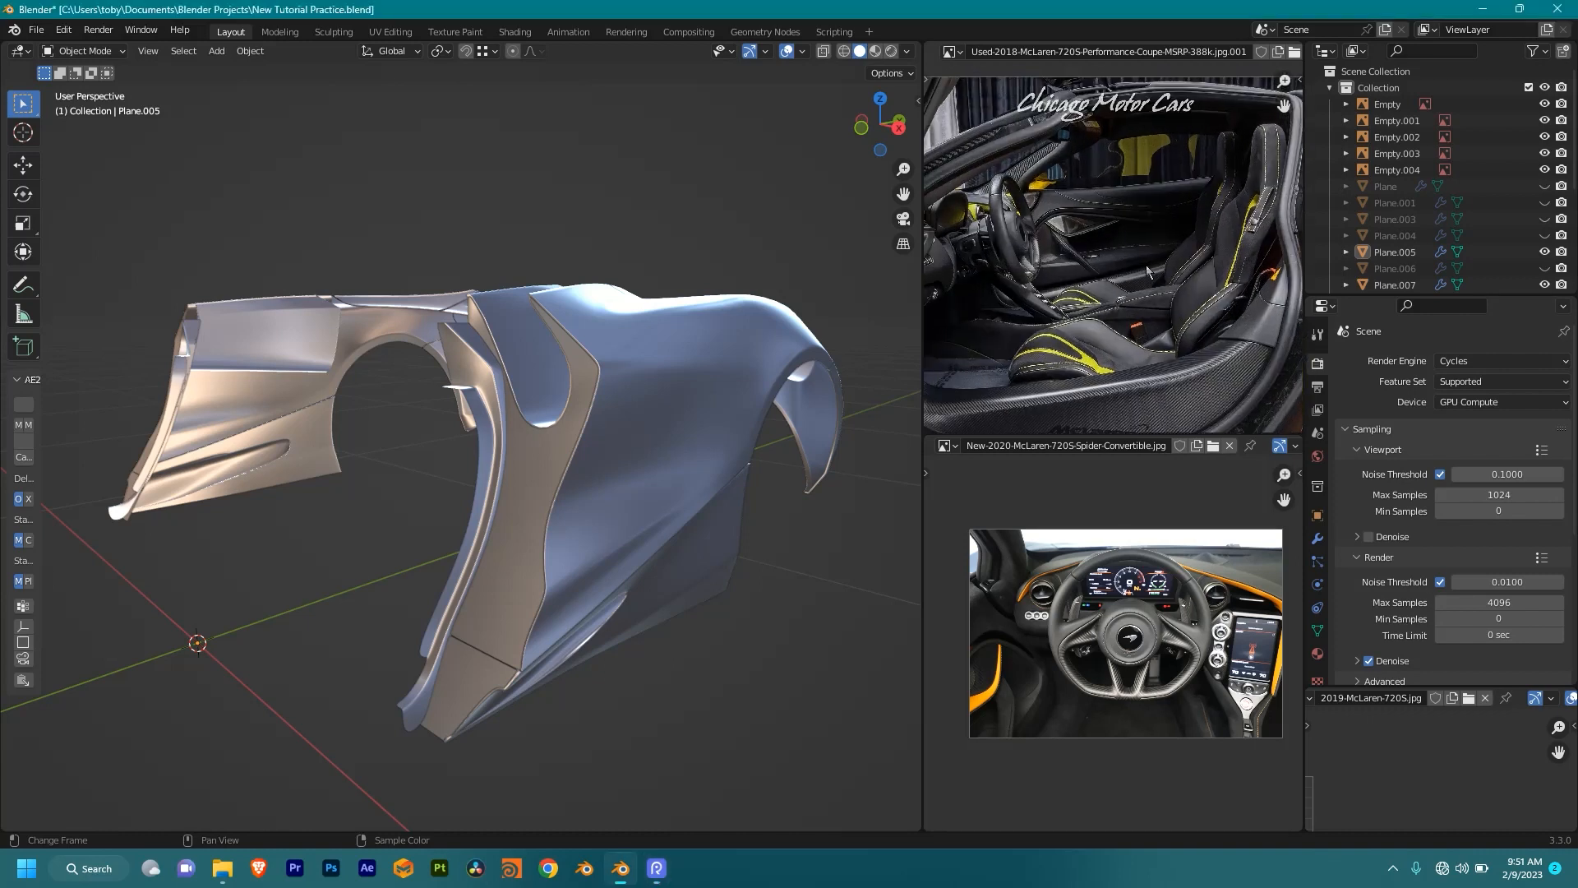
Step: Compare the door-jamb trim panels and their mesh with the door-jamb area in the yellow car's reference photo
middle_drag(901, 362, 658, 490)
scroll(1185, 276, up, 3)
middle_drag(919, 283, 855, 281)
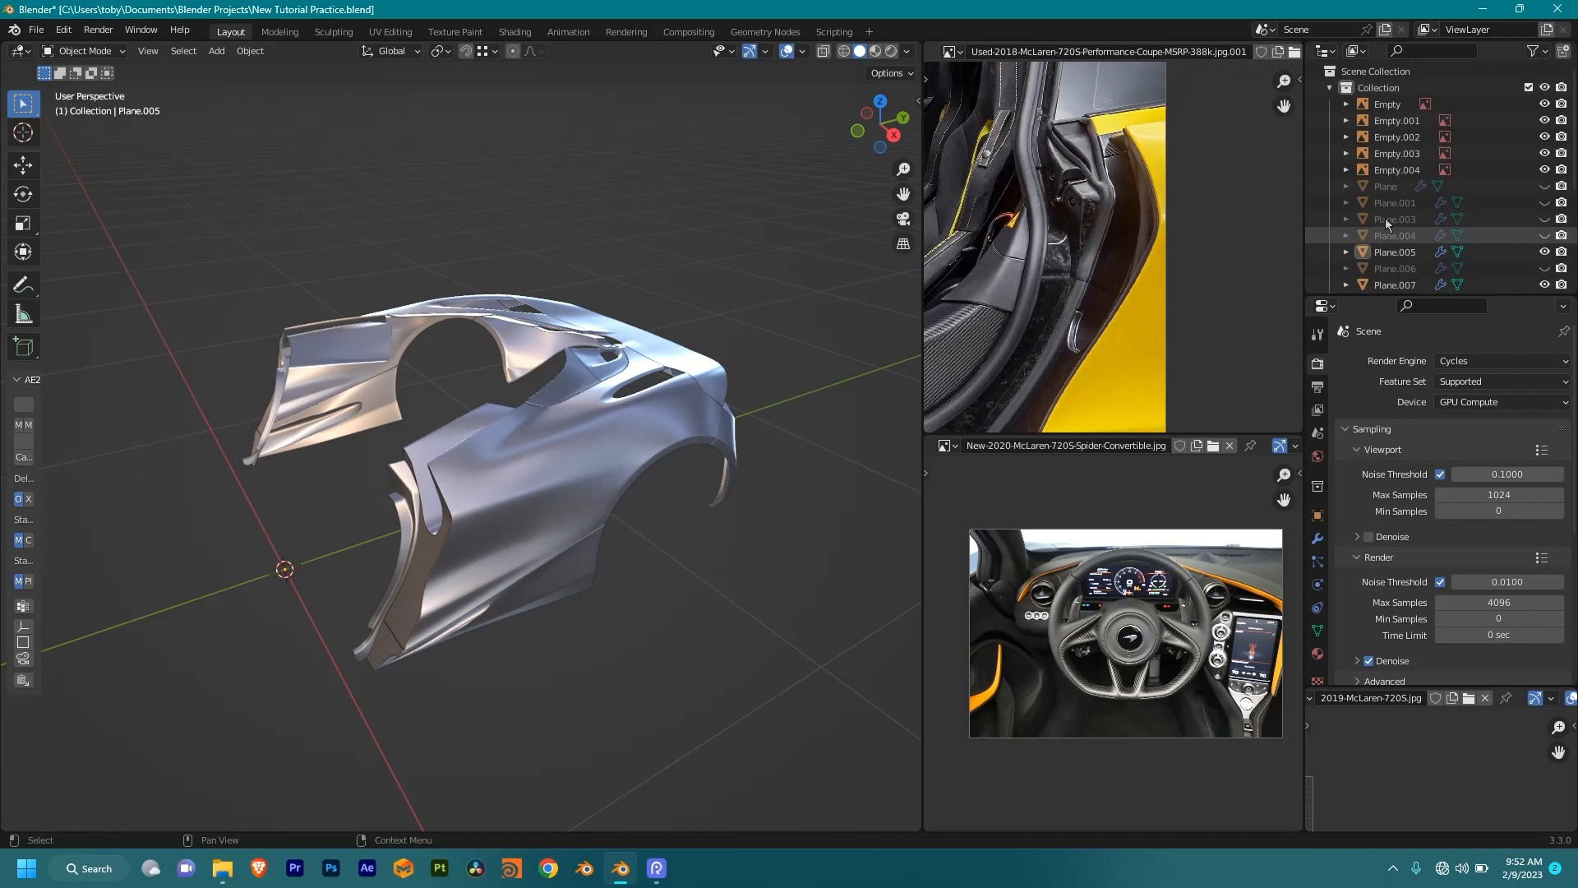
scroll(1112, 236, up, 1)
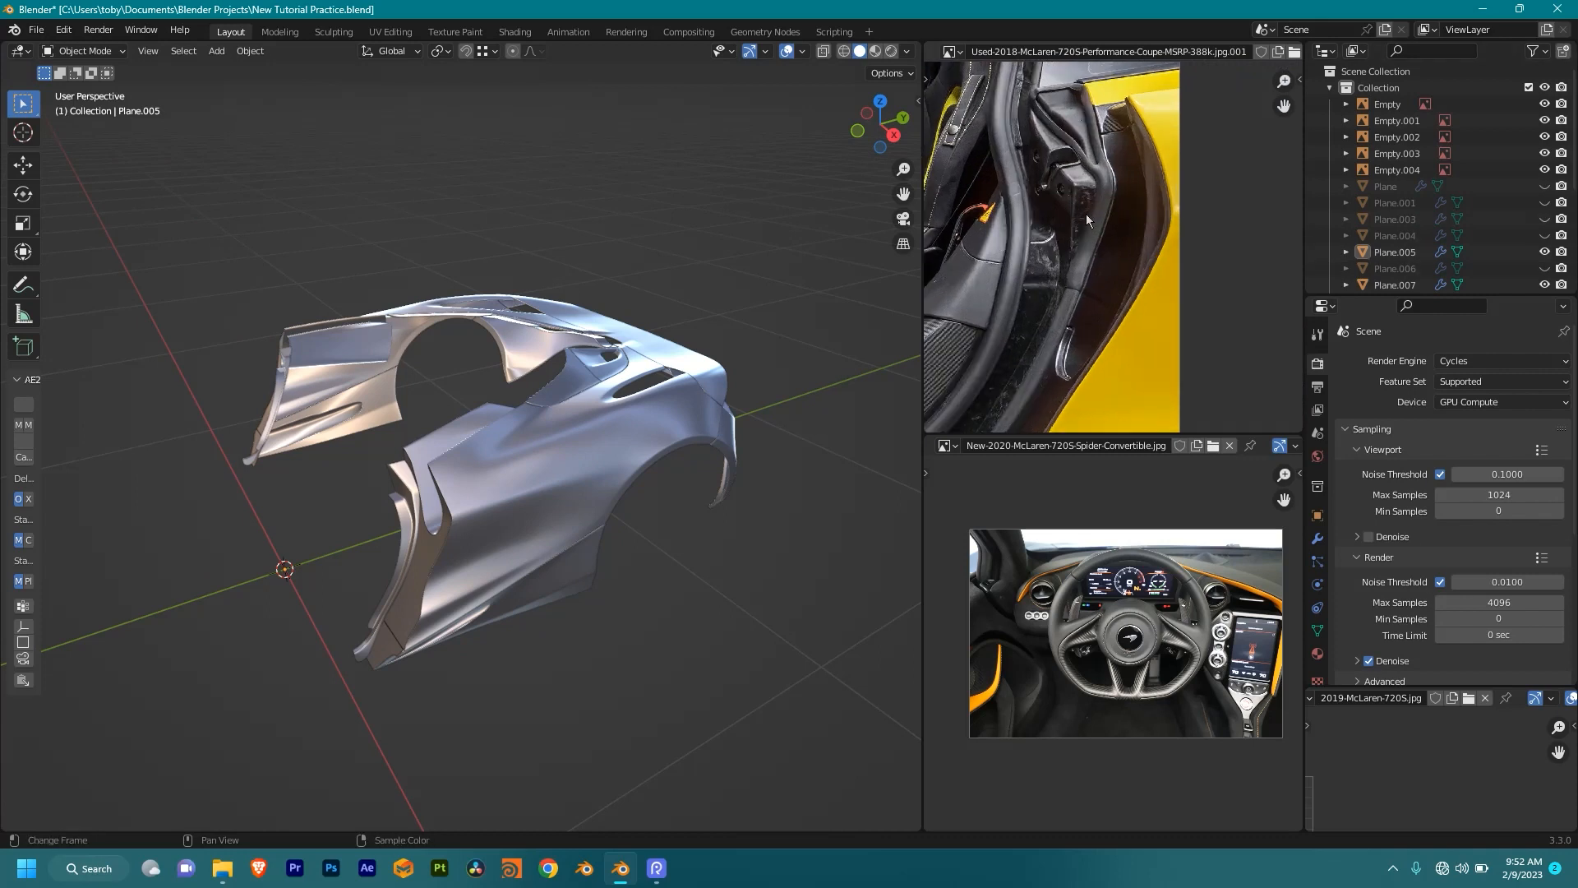
scroll(553, 438, up, 5)
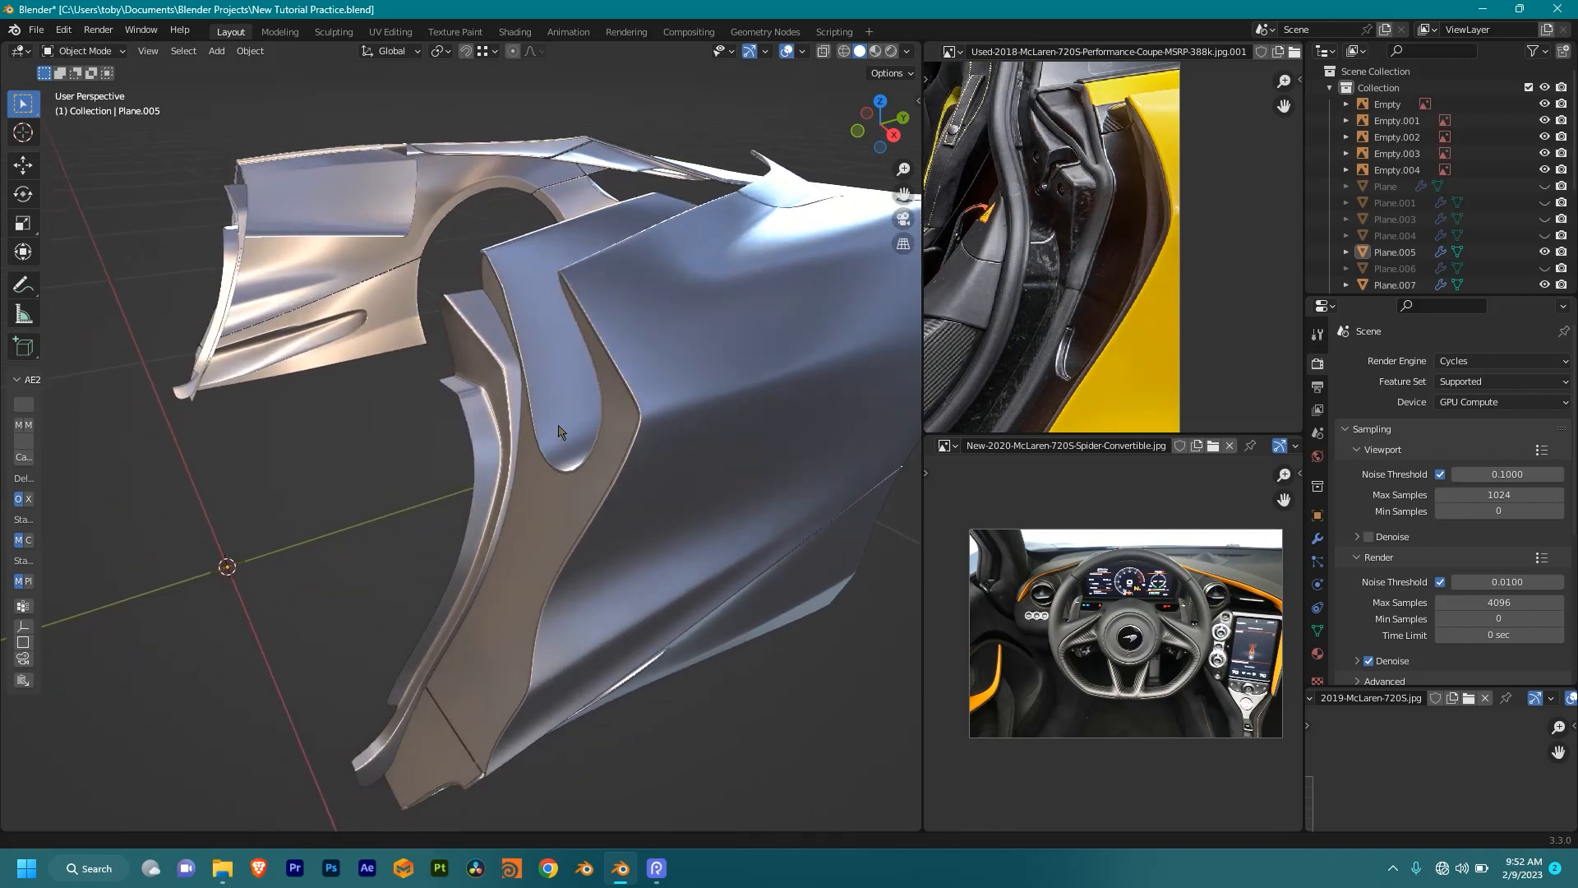
scroll(554, 438, up, 3)
click(527, 377)
key(Tab)
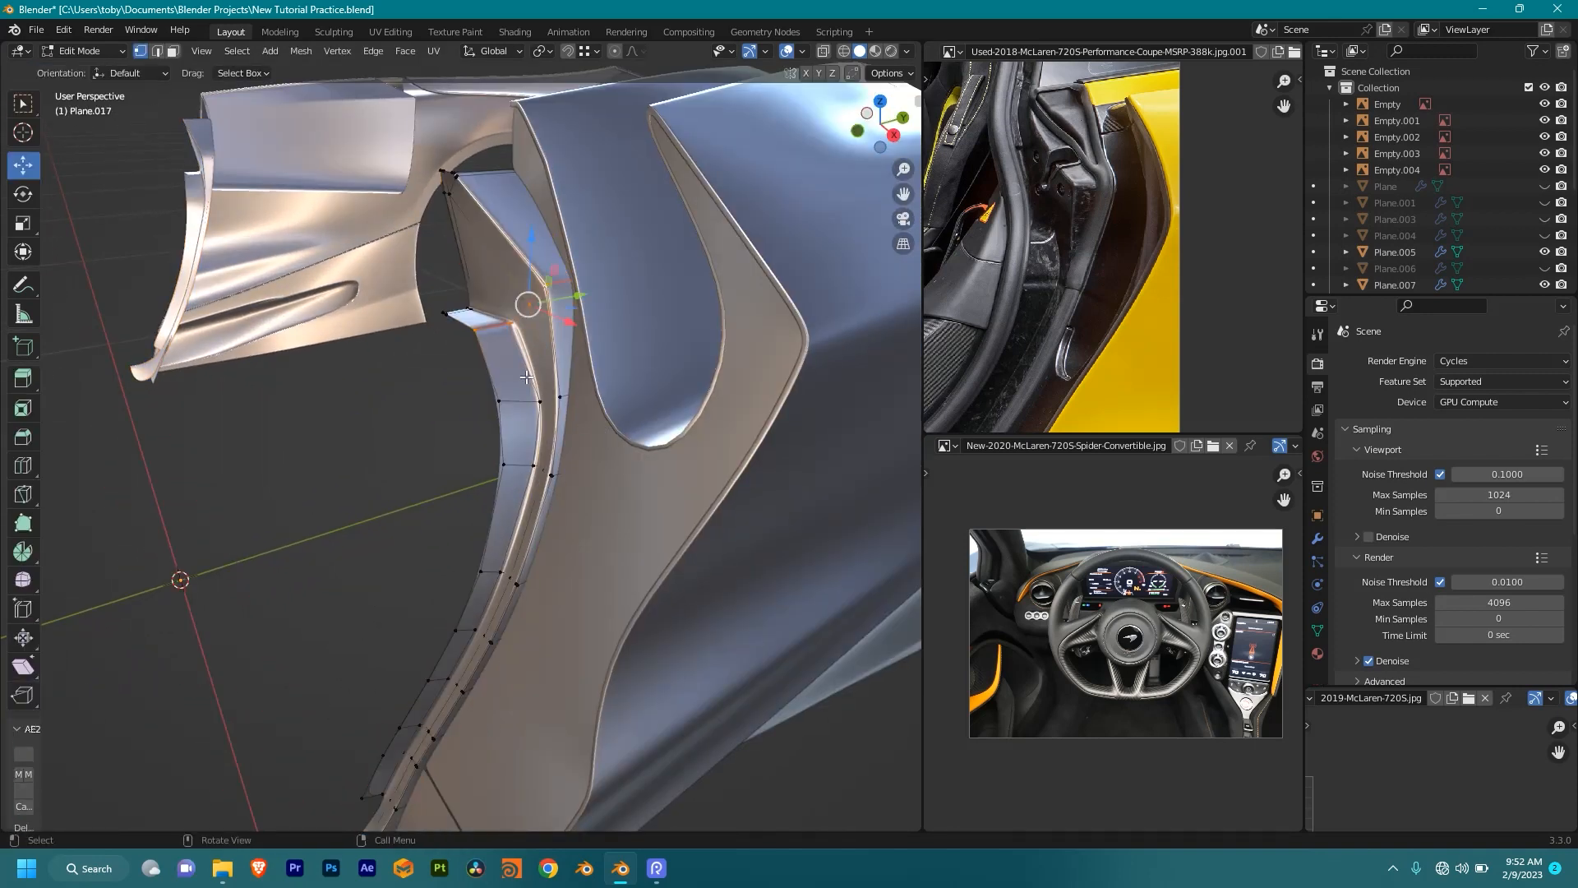
scroll(546, 321, down, 2)
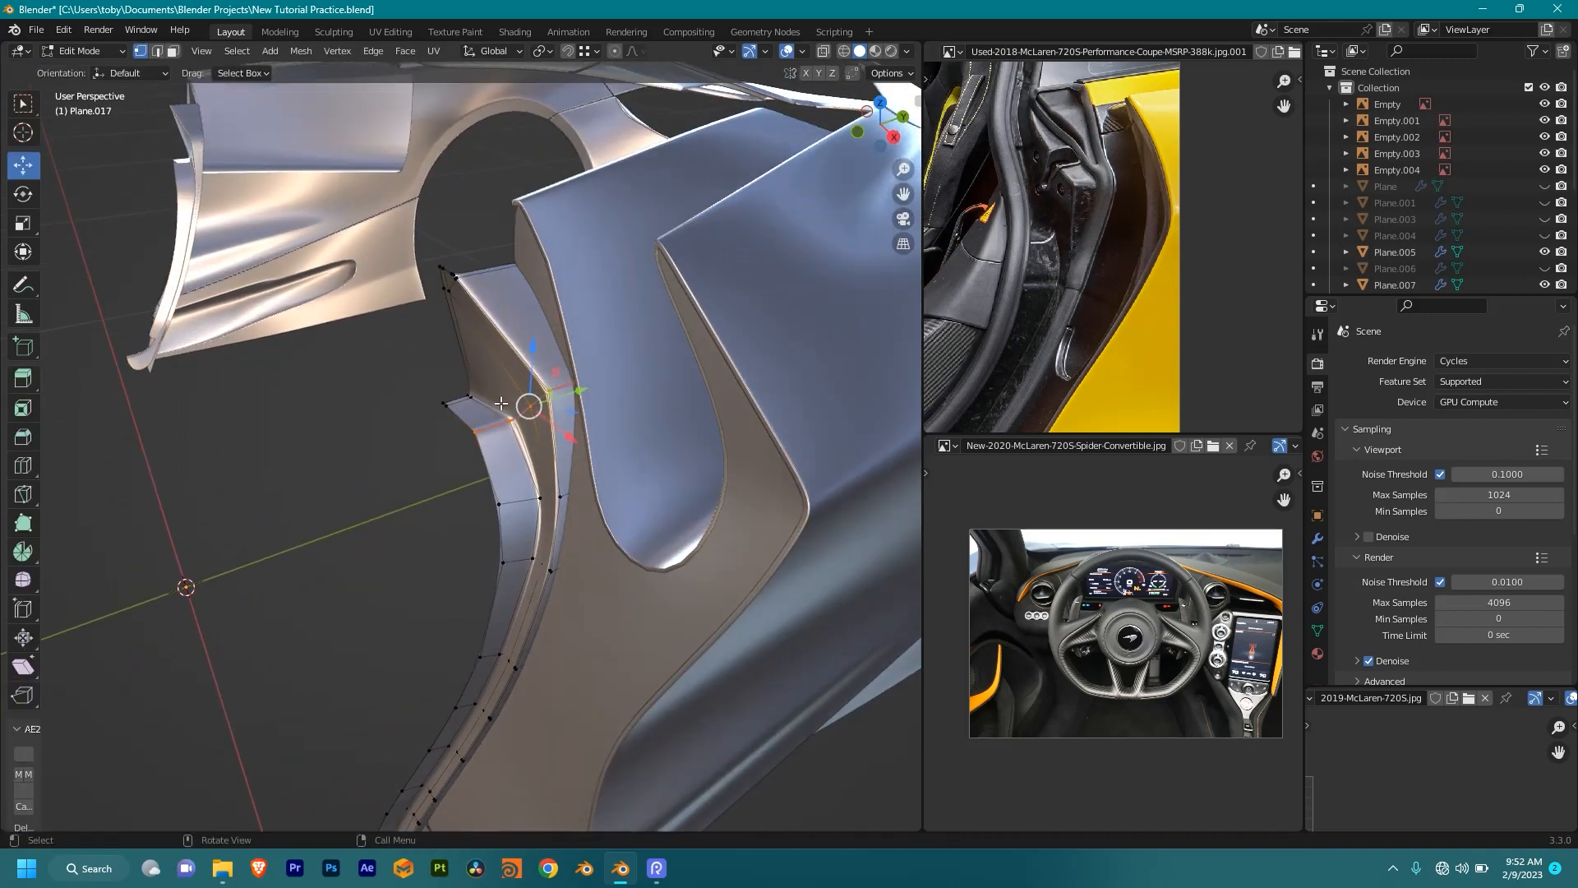
scroll(492, 353, down, 2)
middle_drag(492, 353, 439, 585)
key(Tab)
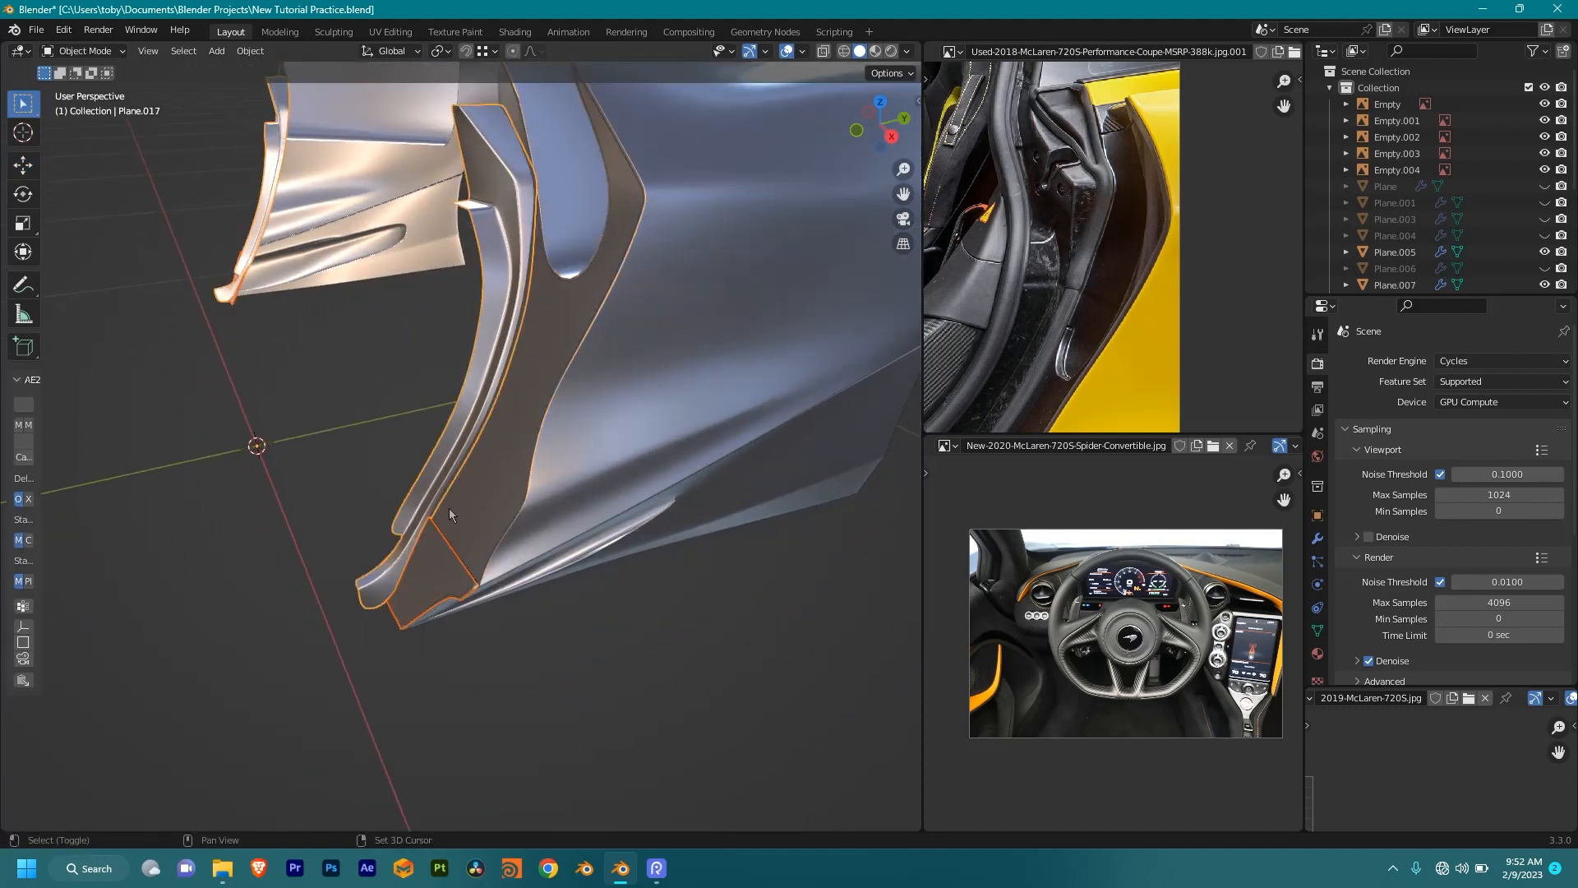
shift+click(506, 479)
scroll(540, 483, up, 2)
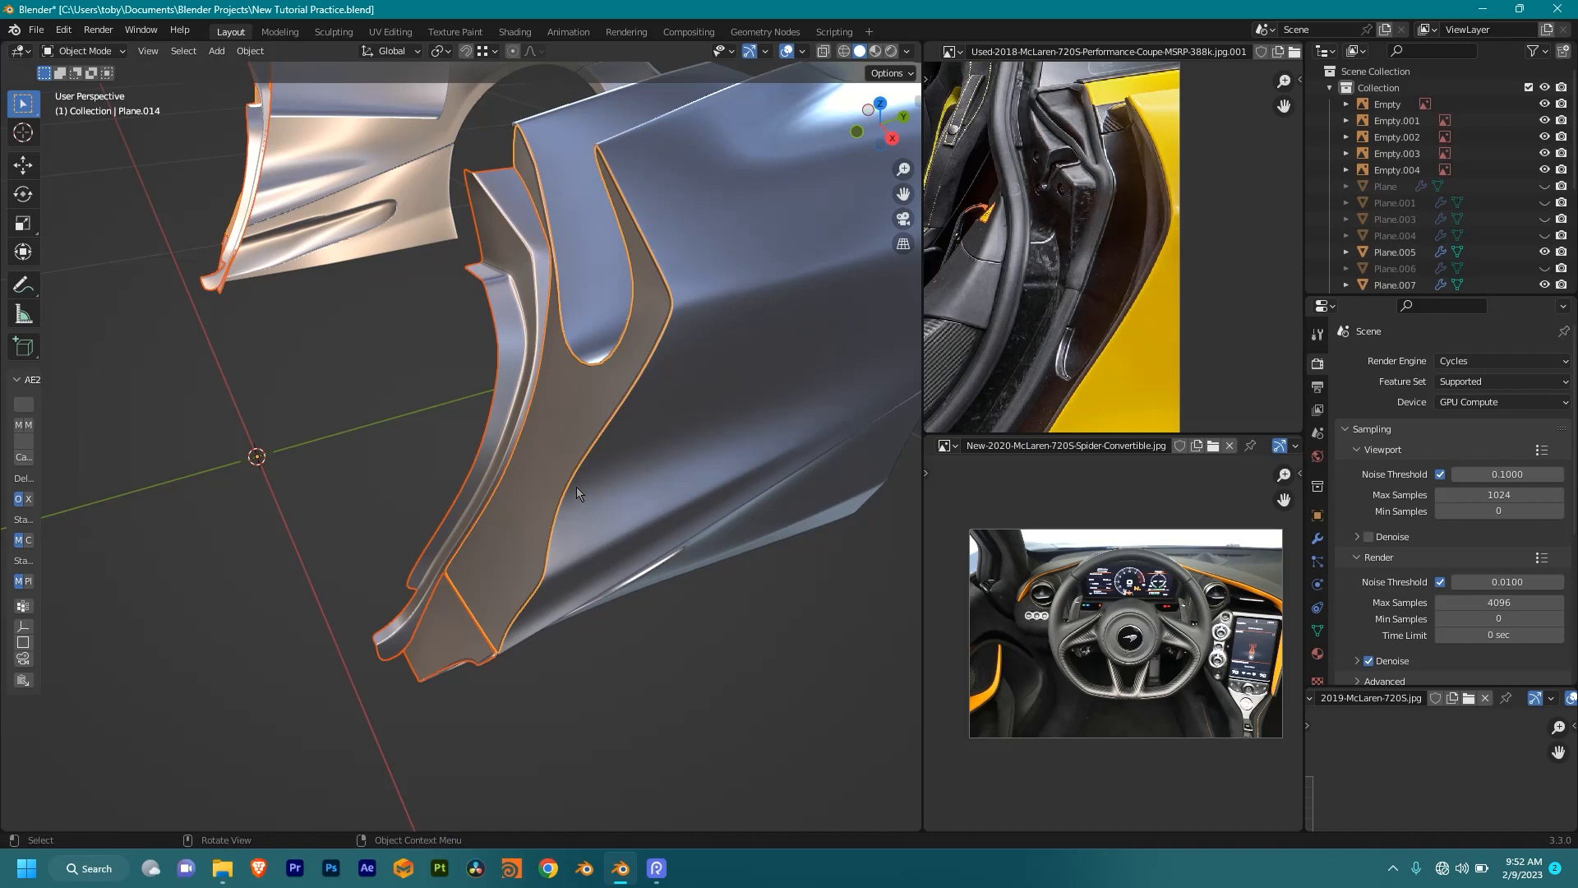
middle_drag(575, 487, 671, 435)
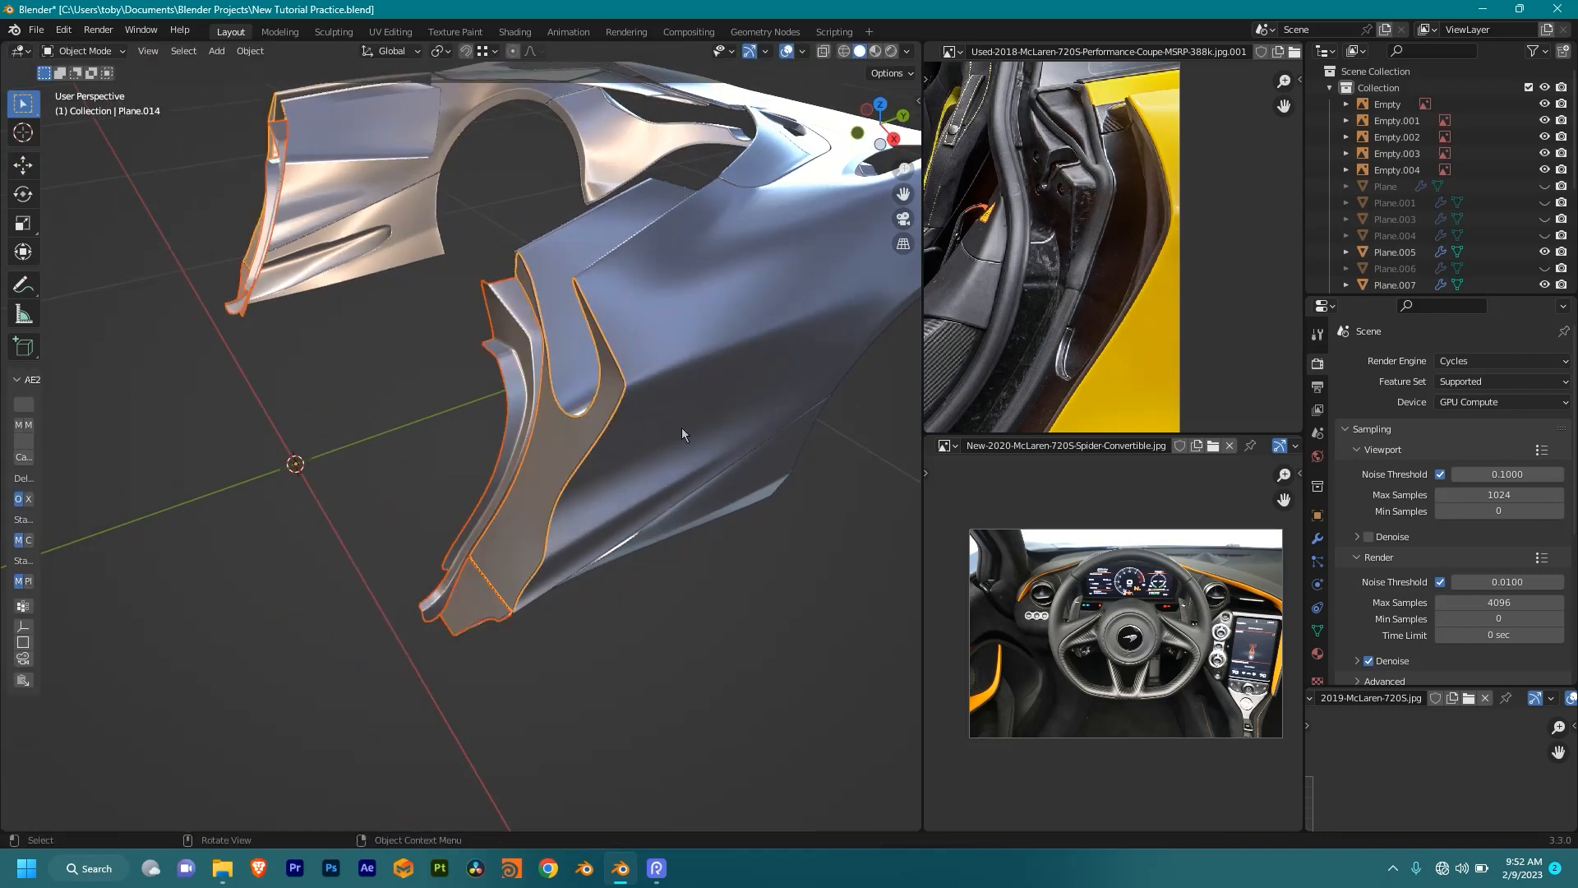
Step: Deselect the panels, save the practice file and open the recent file McLaren 720s Tutorial.blend
click(806, 597)
key(ctrl+s)
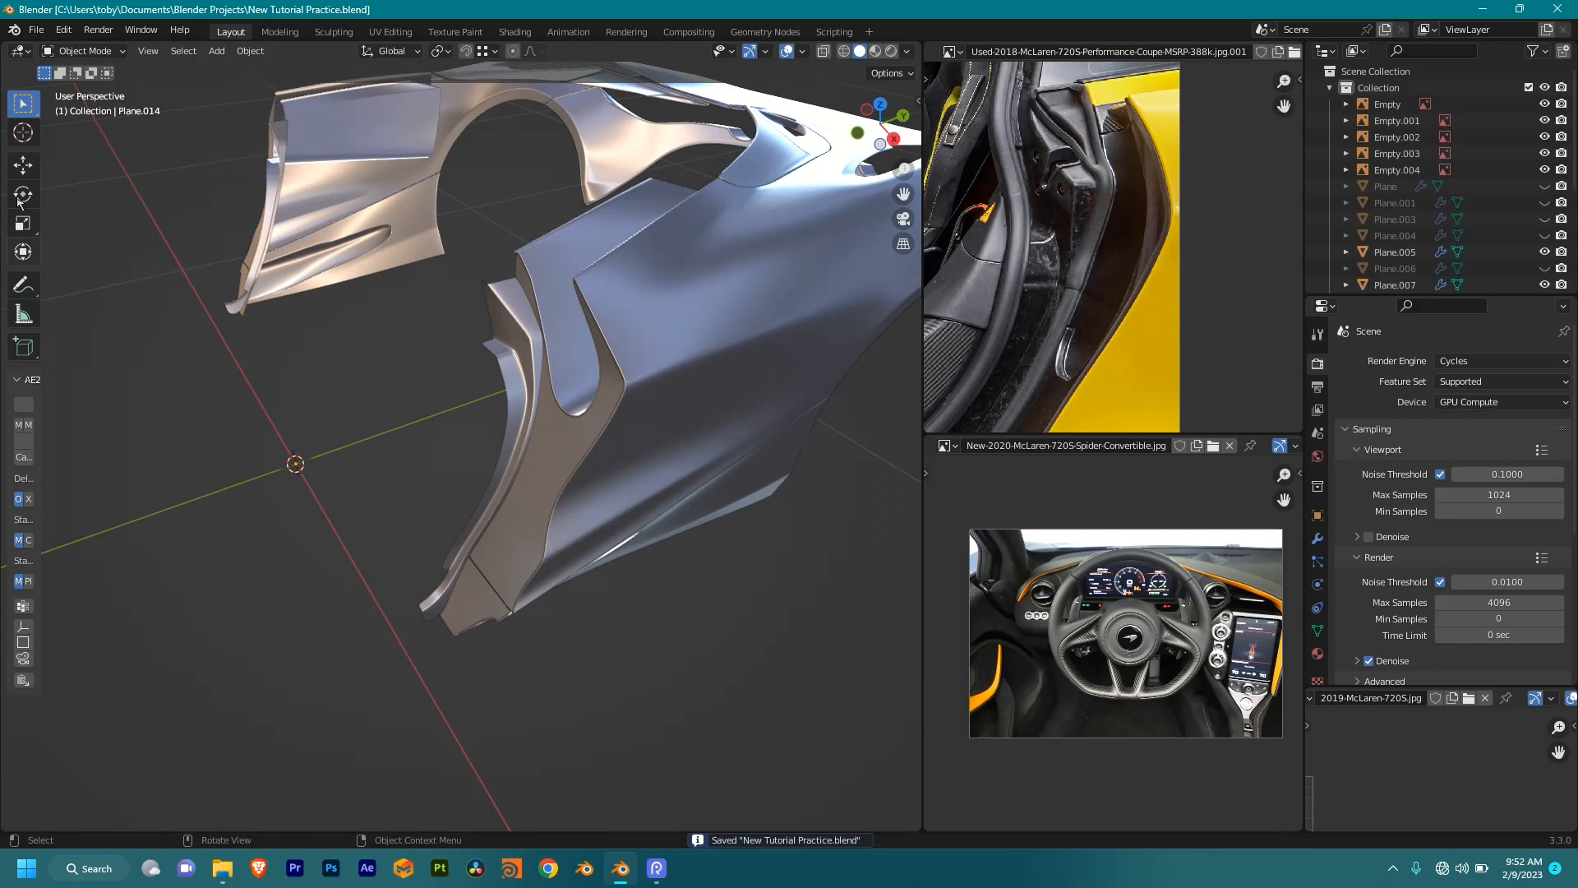
click(36, 30)
mouse_move(82, 80)
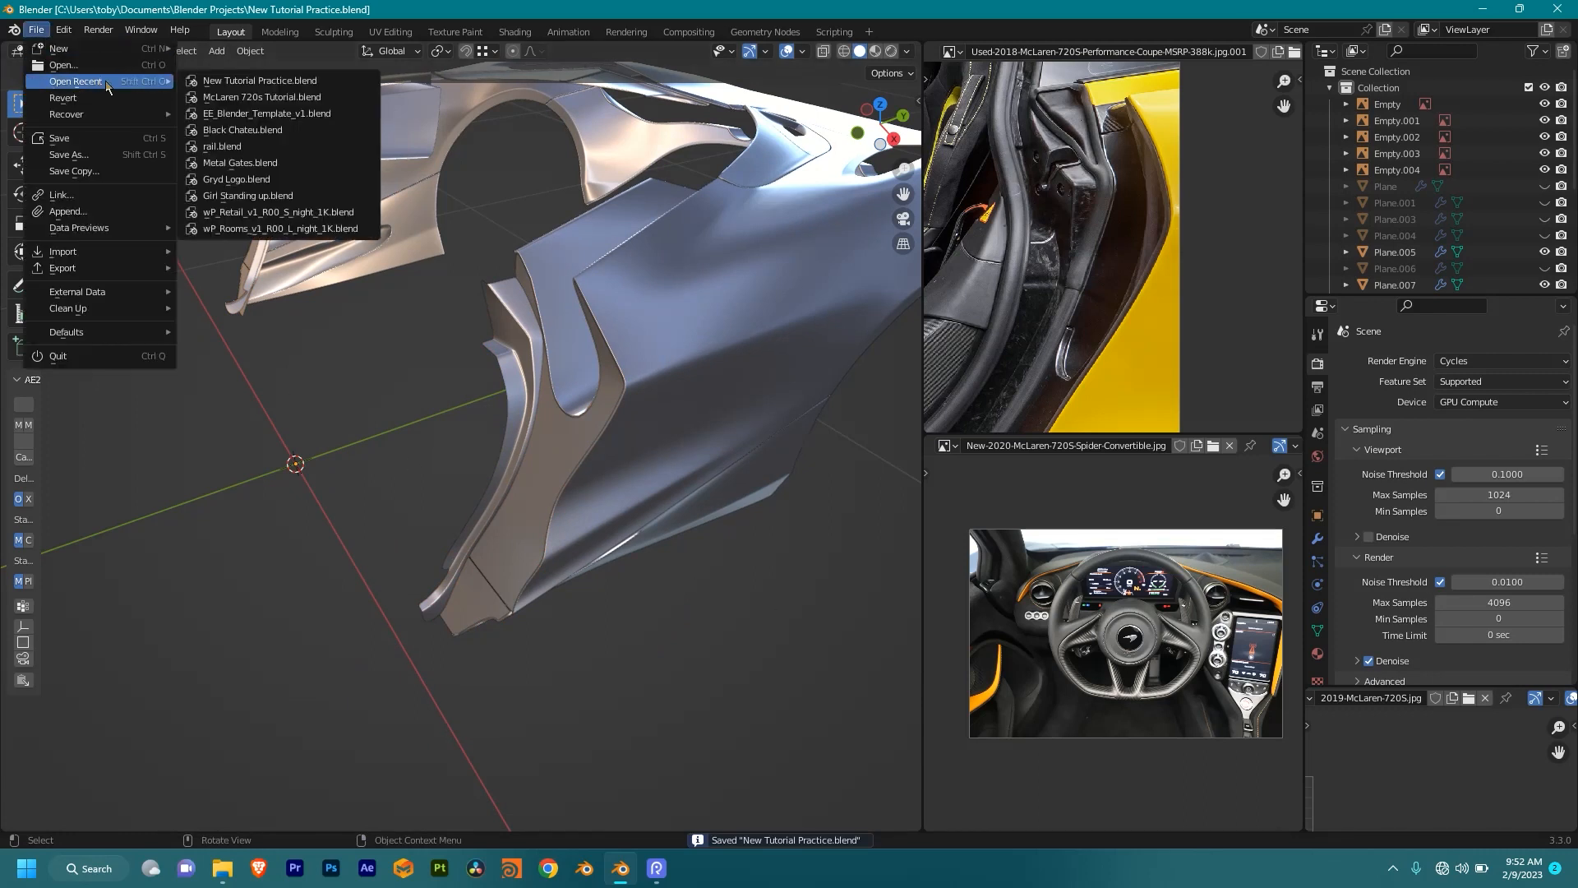
click(268, 97)
scroll(458, 342, down, 4)
middle_drag(458, 342, 493, 342)
scroll(493, 342, up, 3)
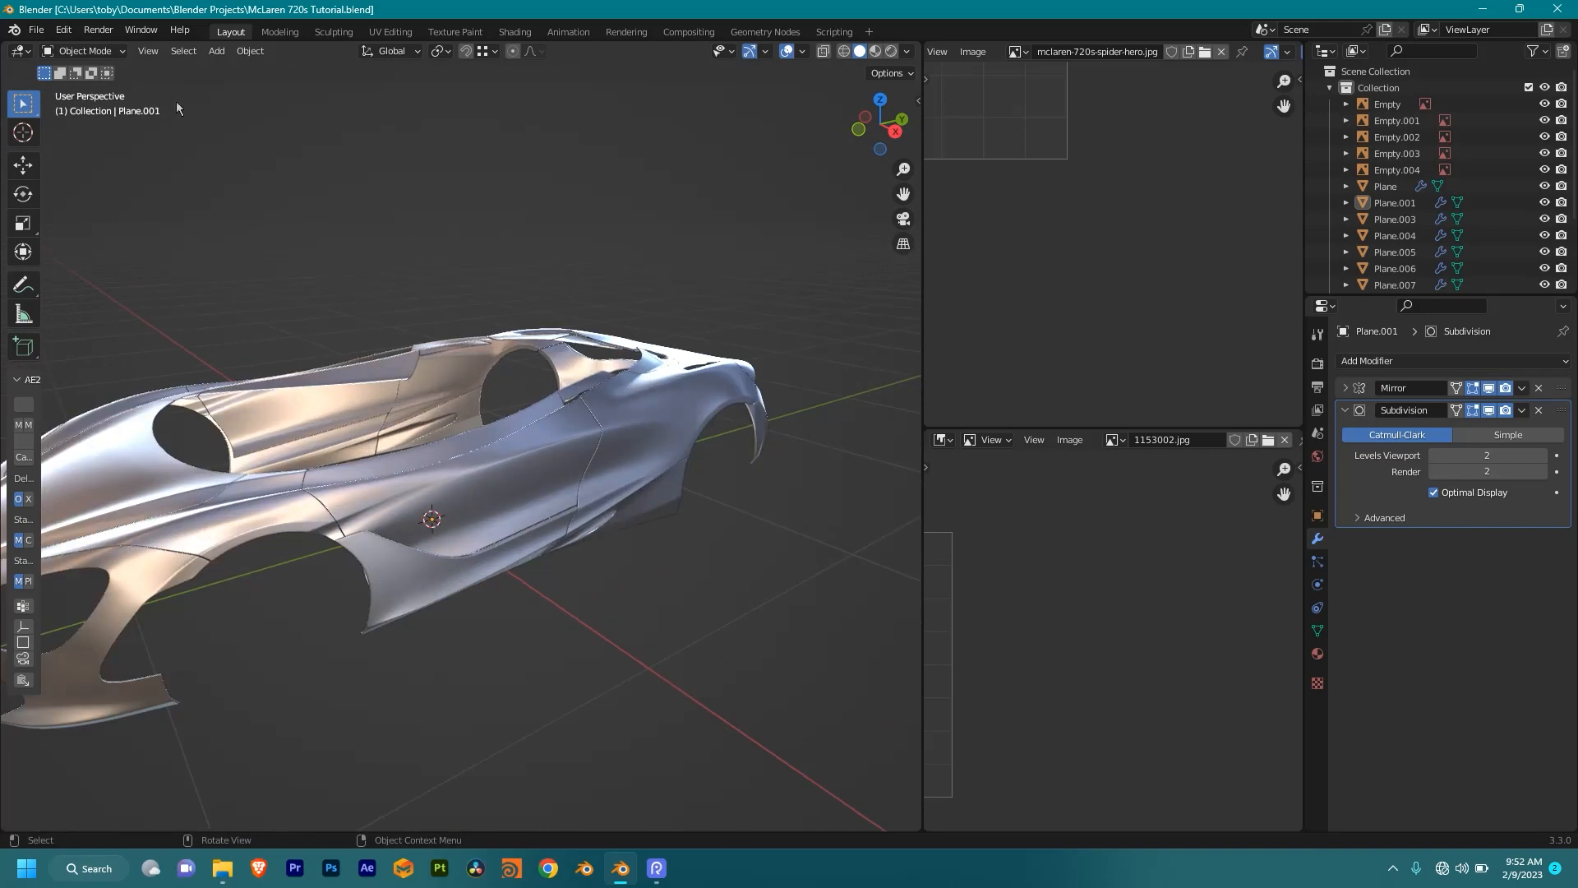
Step: Find the project's missing external files using the McLaren folder inside Pictures\References
click(37, 30)
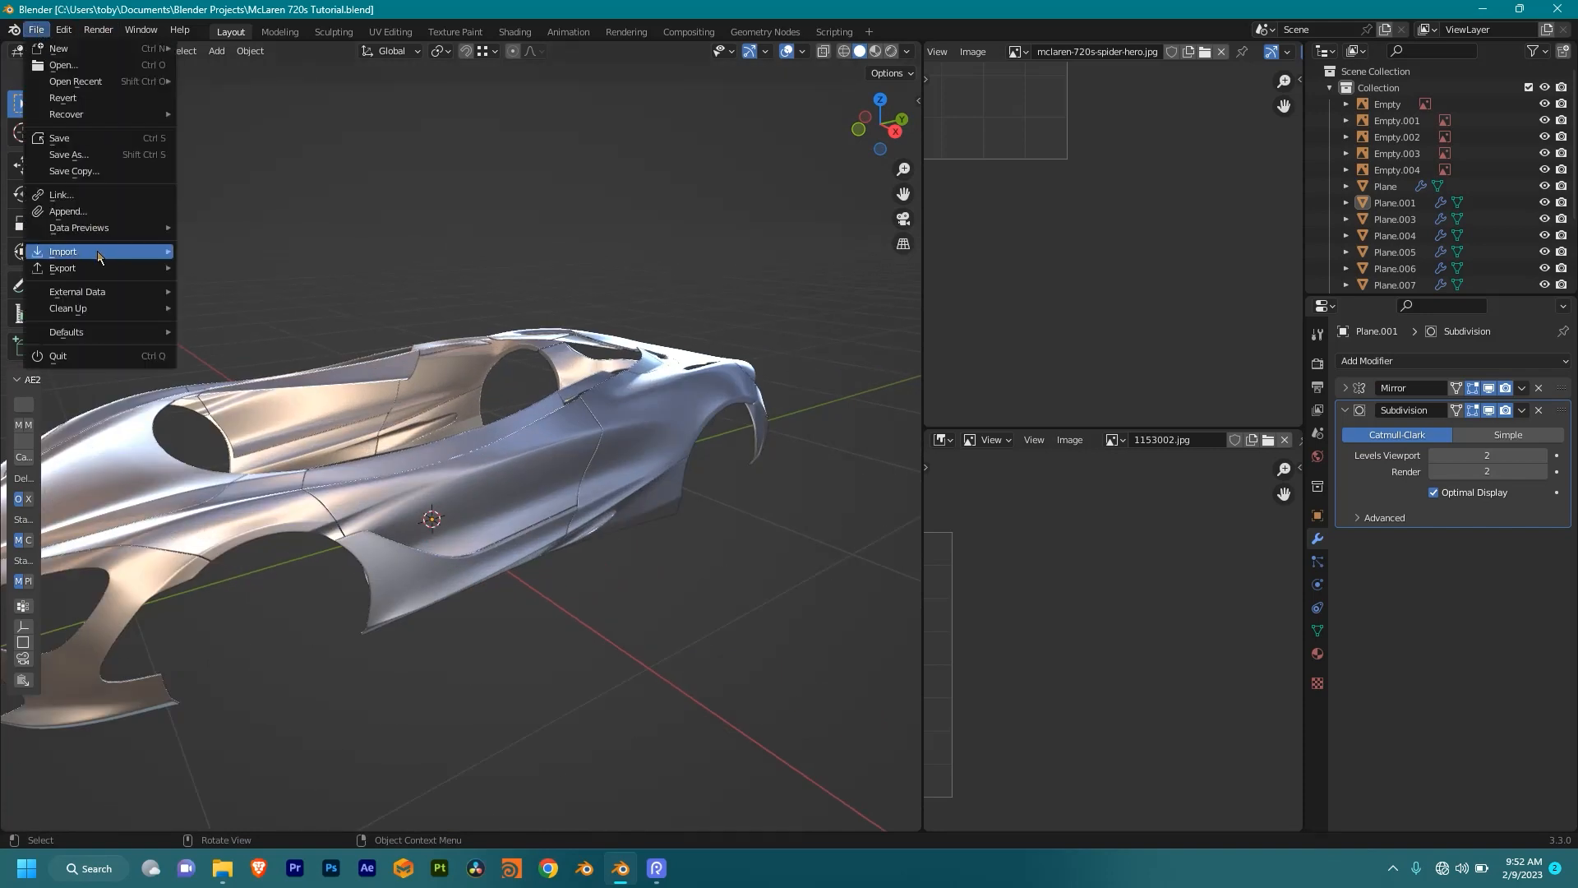
mouse_move(106, 297)
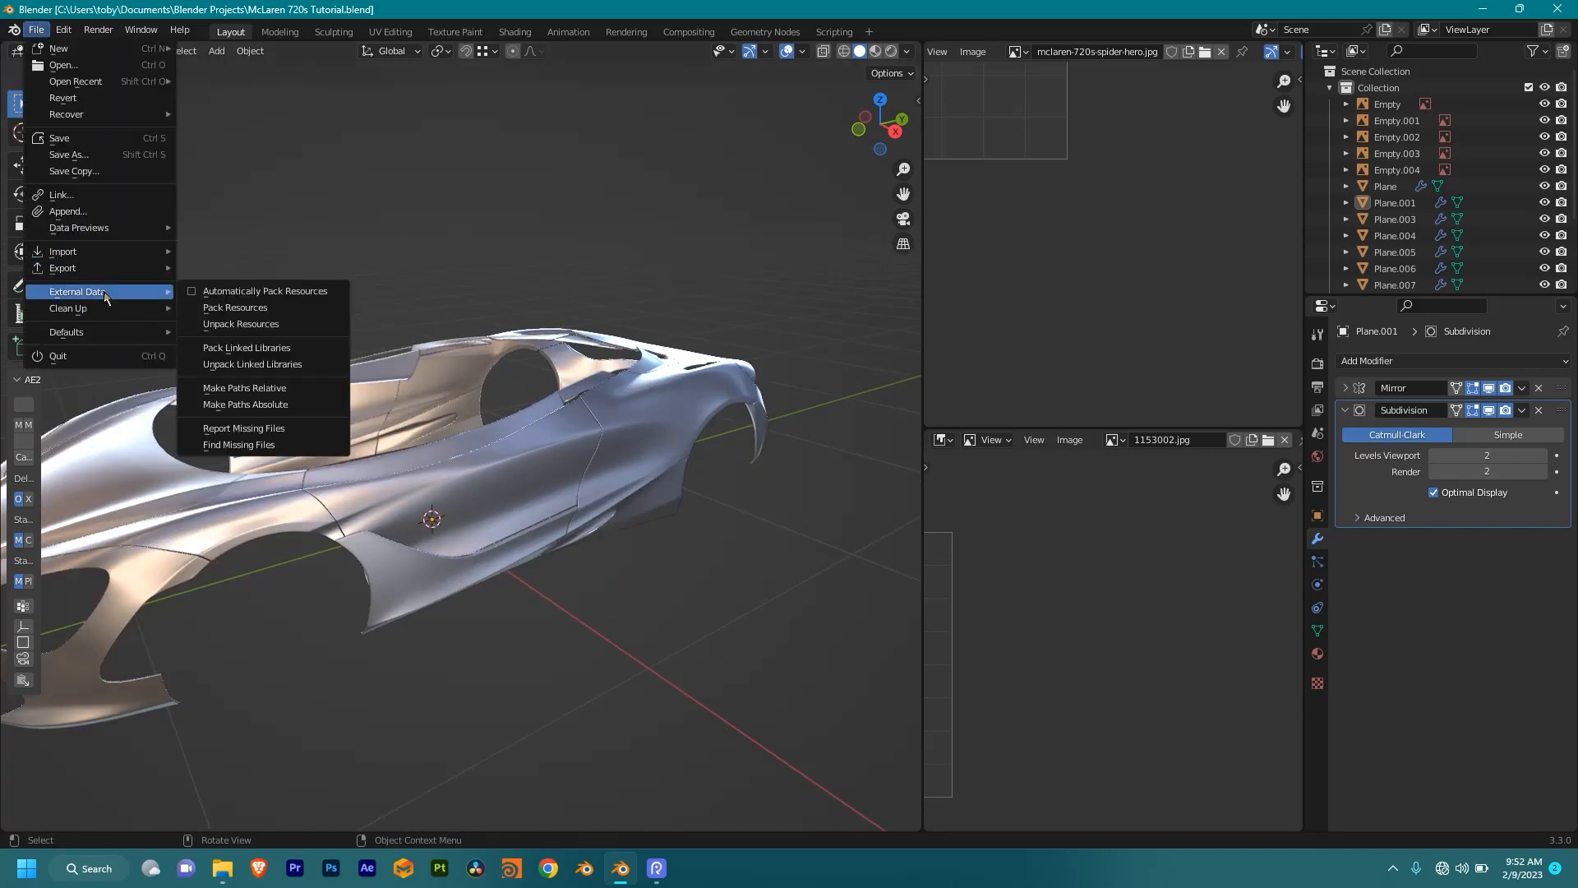
click(247, 445)
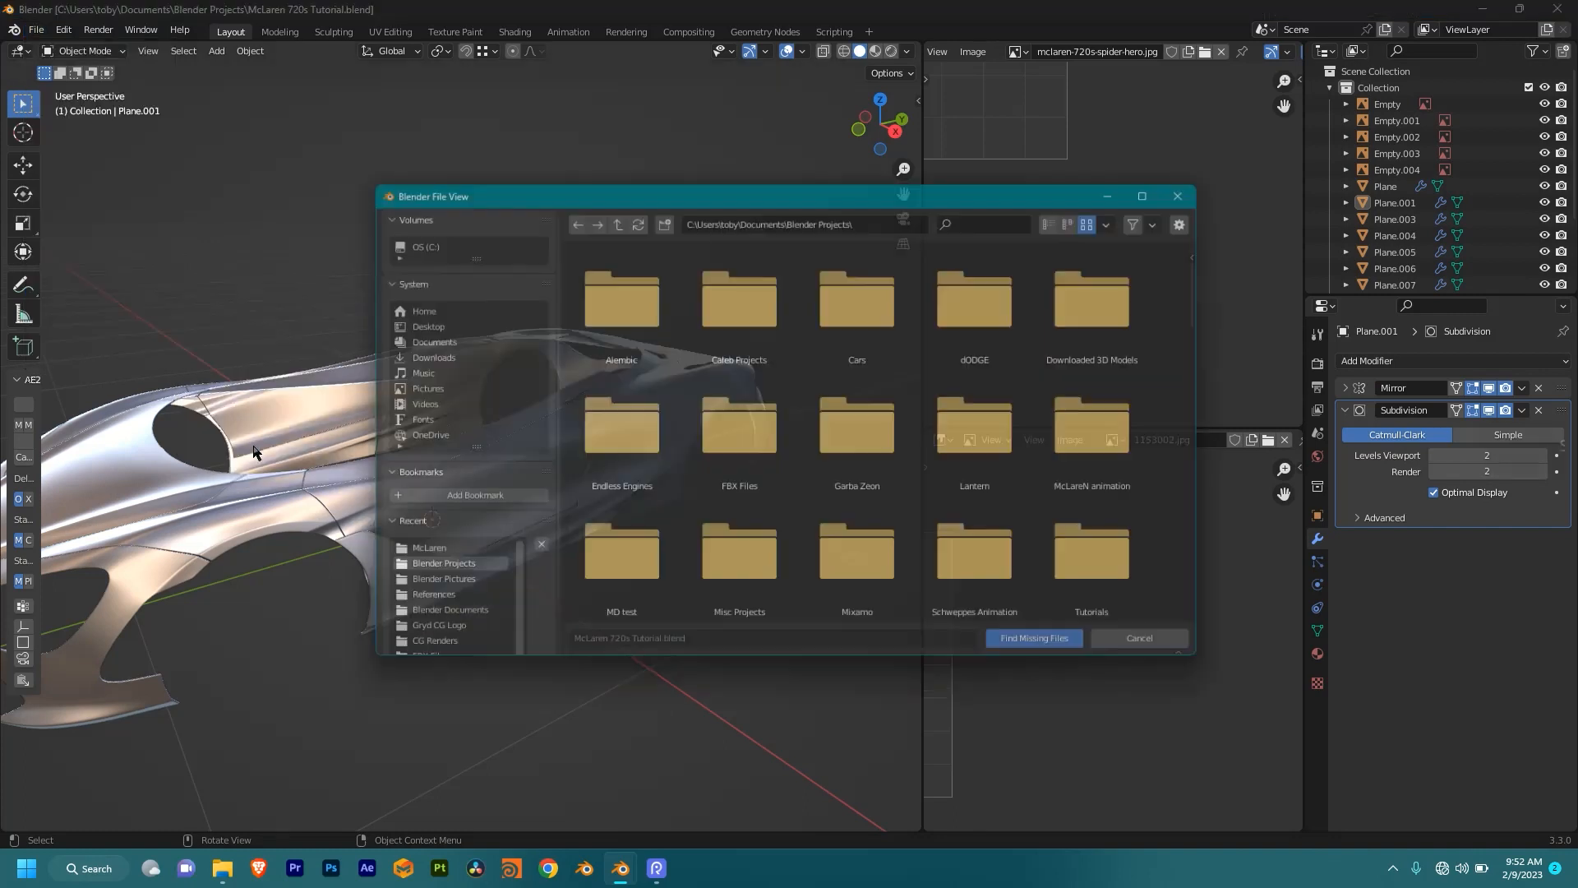
scroll(935, 432, down, 2)
scroll(933, 433, down, 3)
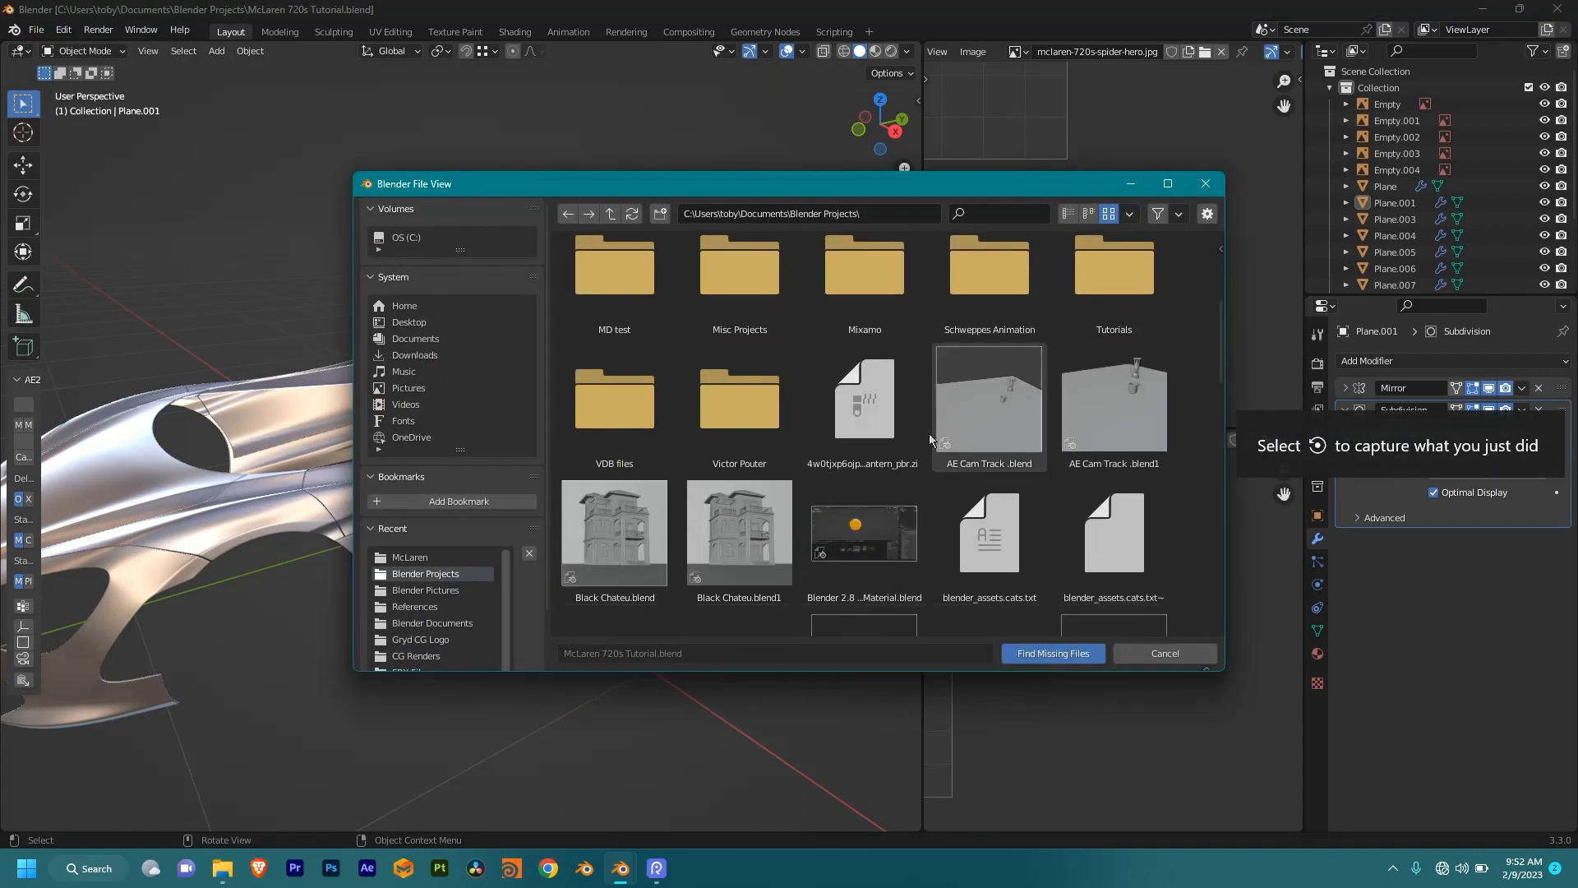
click(418, 389)
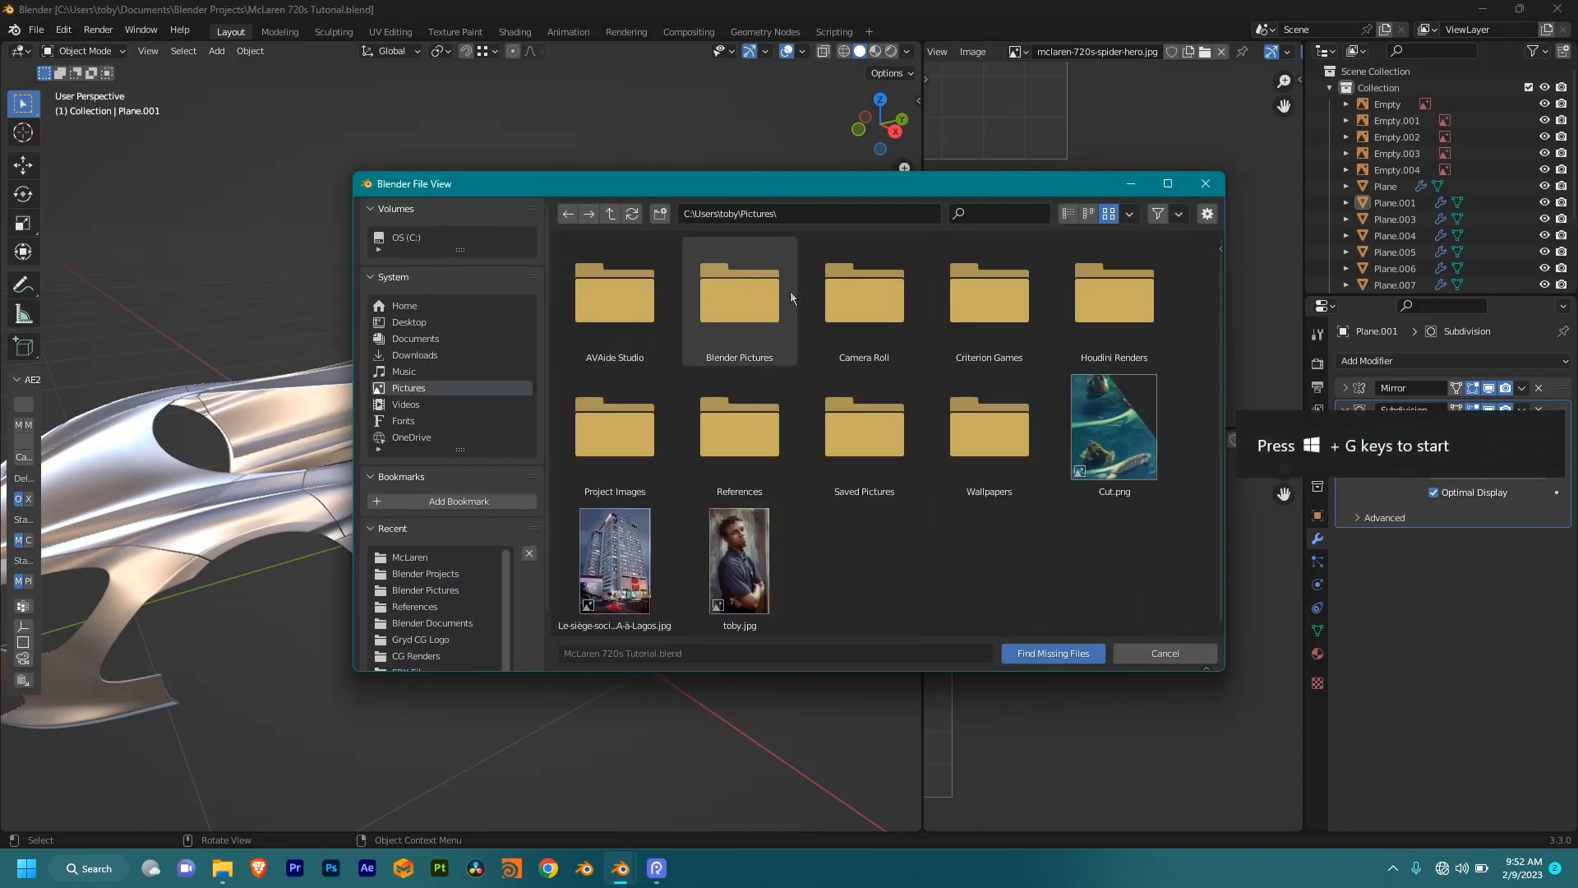
double_click(767, 431)
double_click(637, 317)
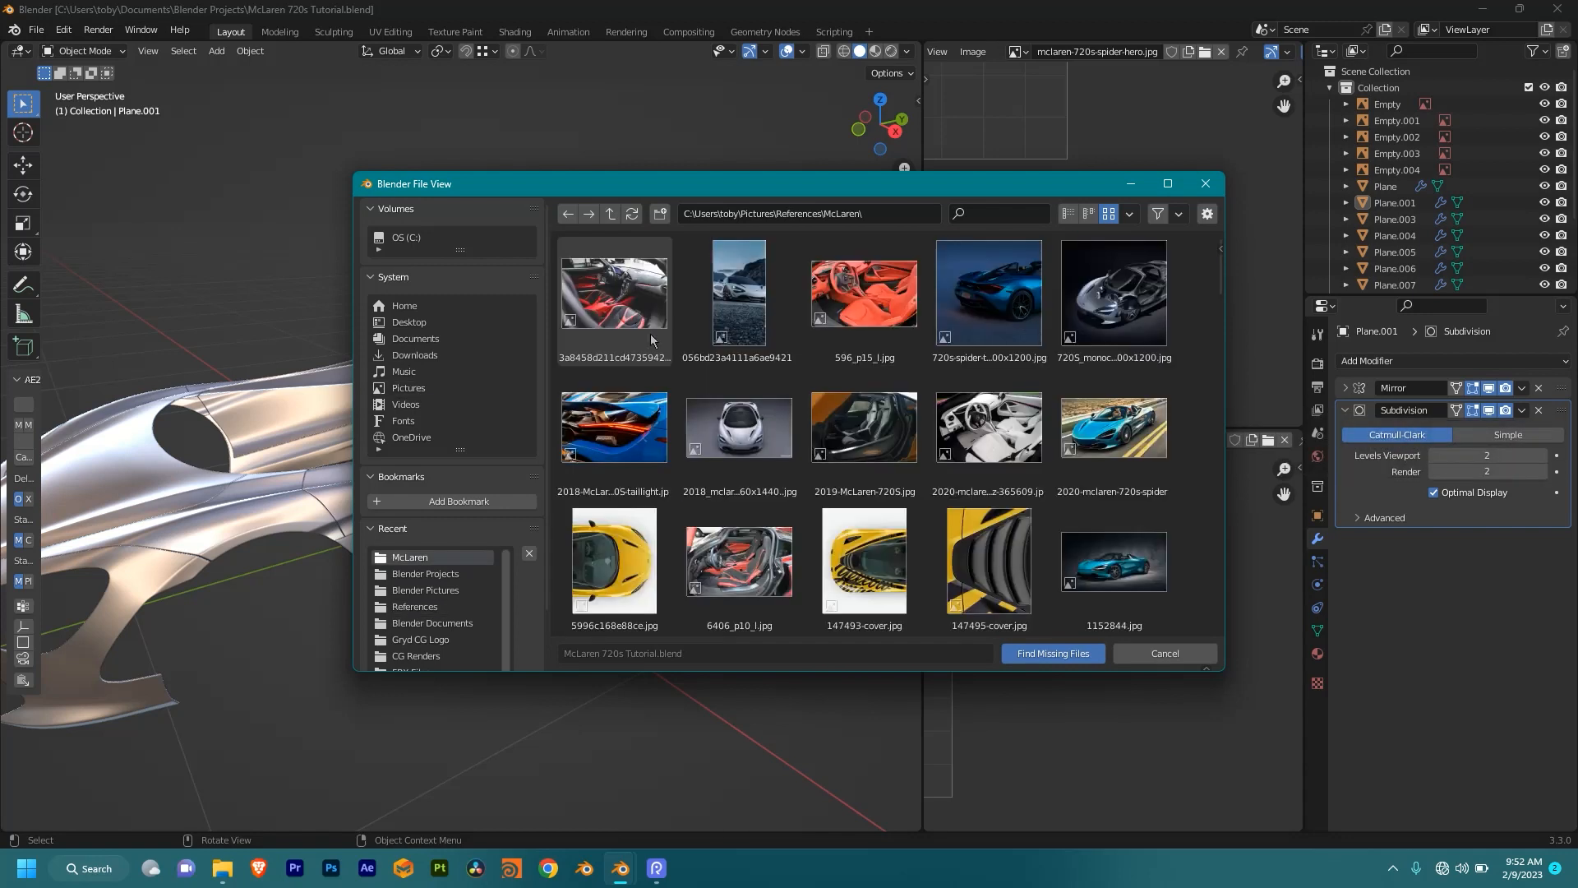
scroll(921, 533, down, 5)
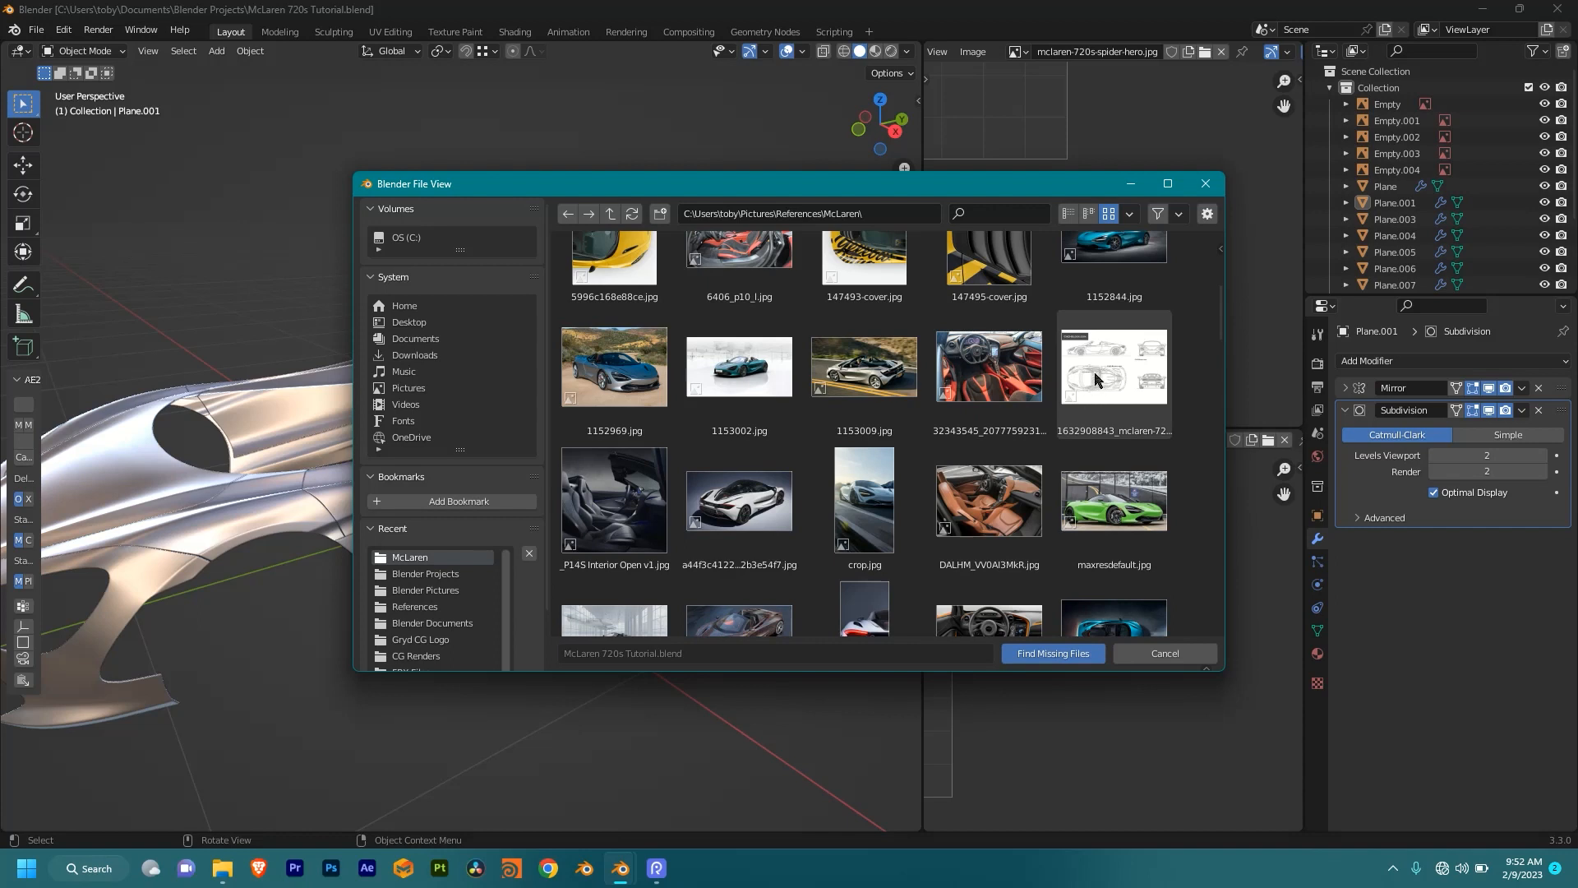
click(1053, 653)
Step: Inspect the rear roofline behind the cockpit against the blueprint in the right orthographic view
key(KP_1)
key(KP_3)
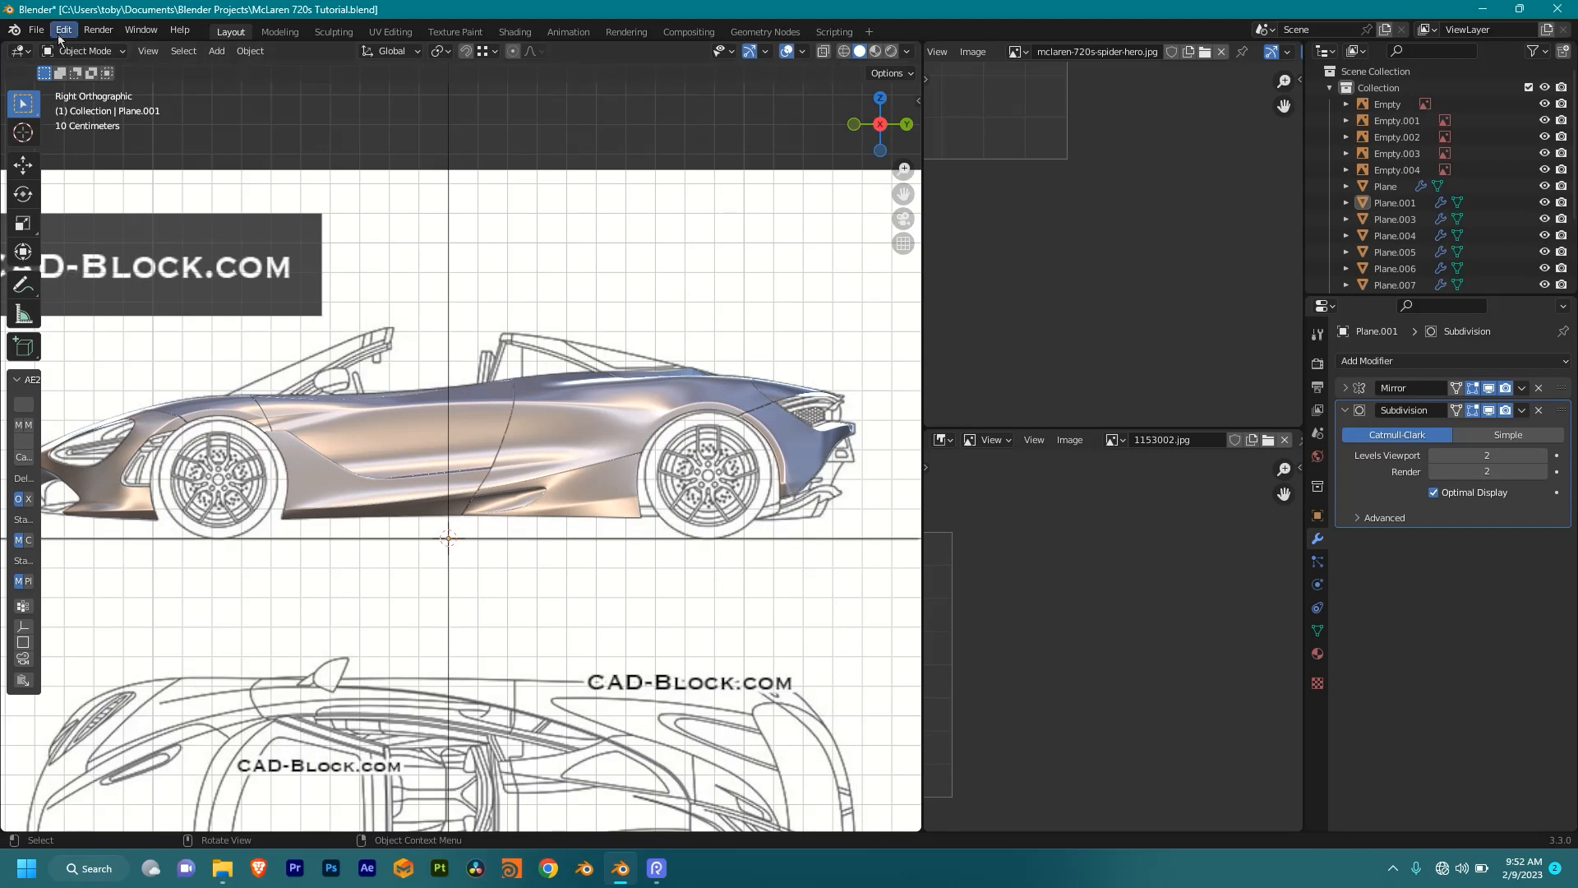
scroll(578, 352, up, 3)
shift+middle_drag(578, 347, 458, 394)
scroll(457, 394, up, 2)
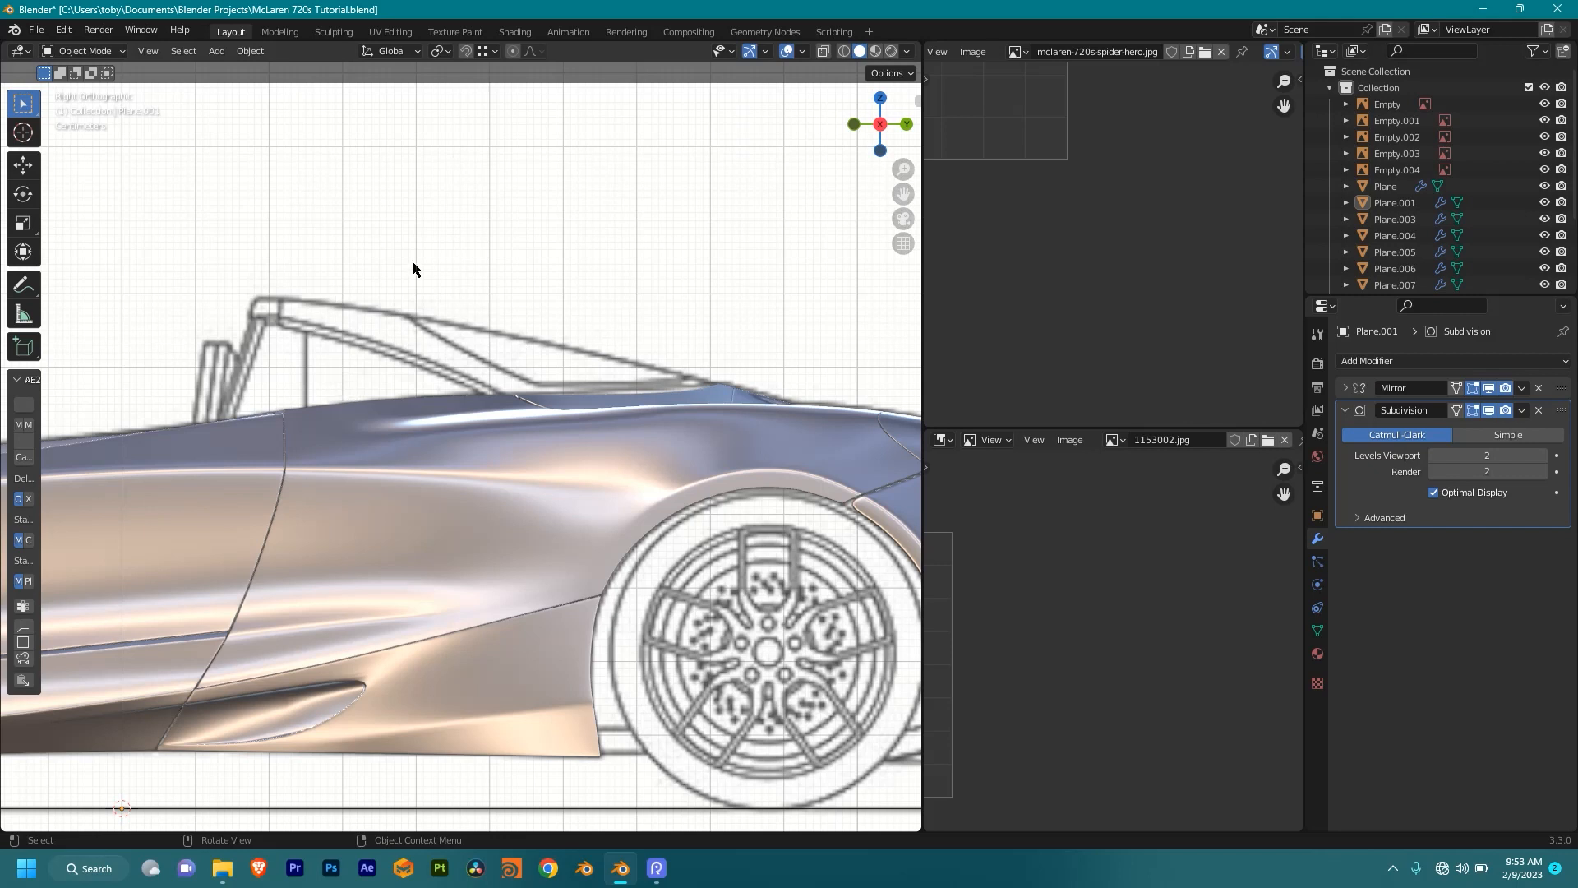
scroll(444, 333, down, 2)
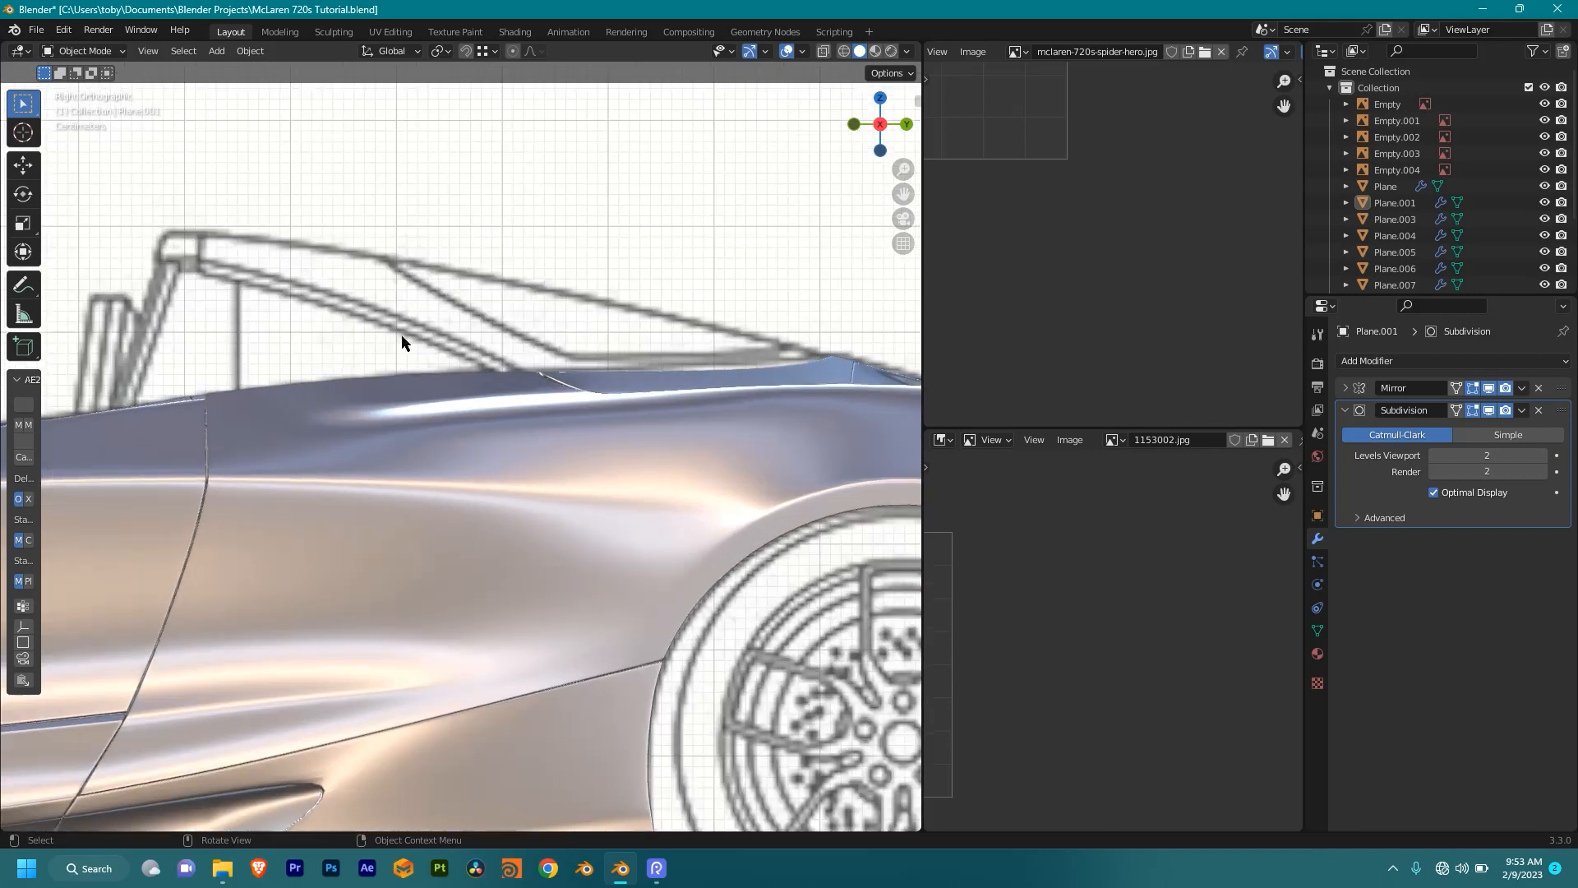
Step: Examine the rear fender, door and narrow trim panel around the open gap in the bodywork from several angles
middle_drag(497, 401, 264, 411)
scroll(471, 480, down, 6)
scroll(636, 485, up, 4)
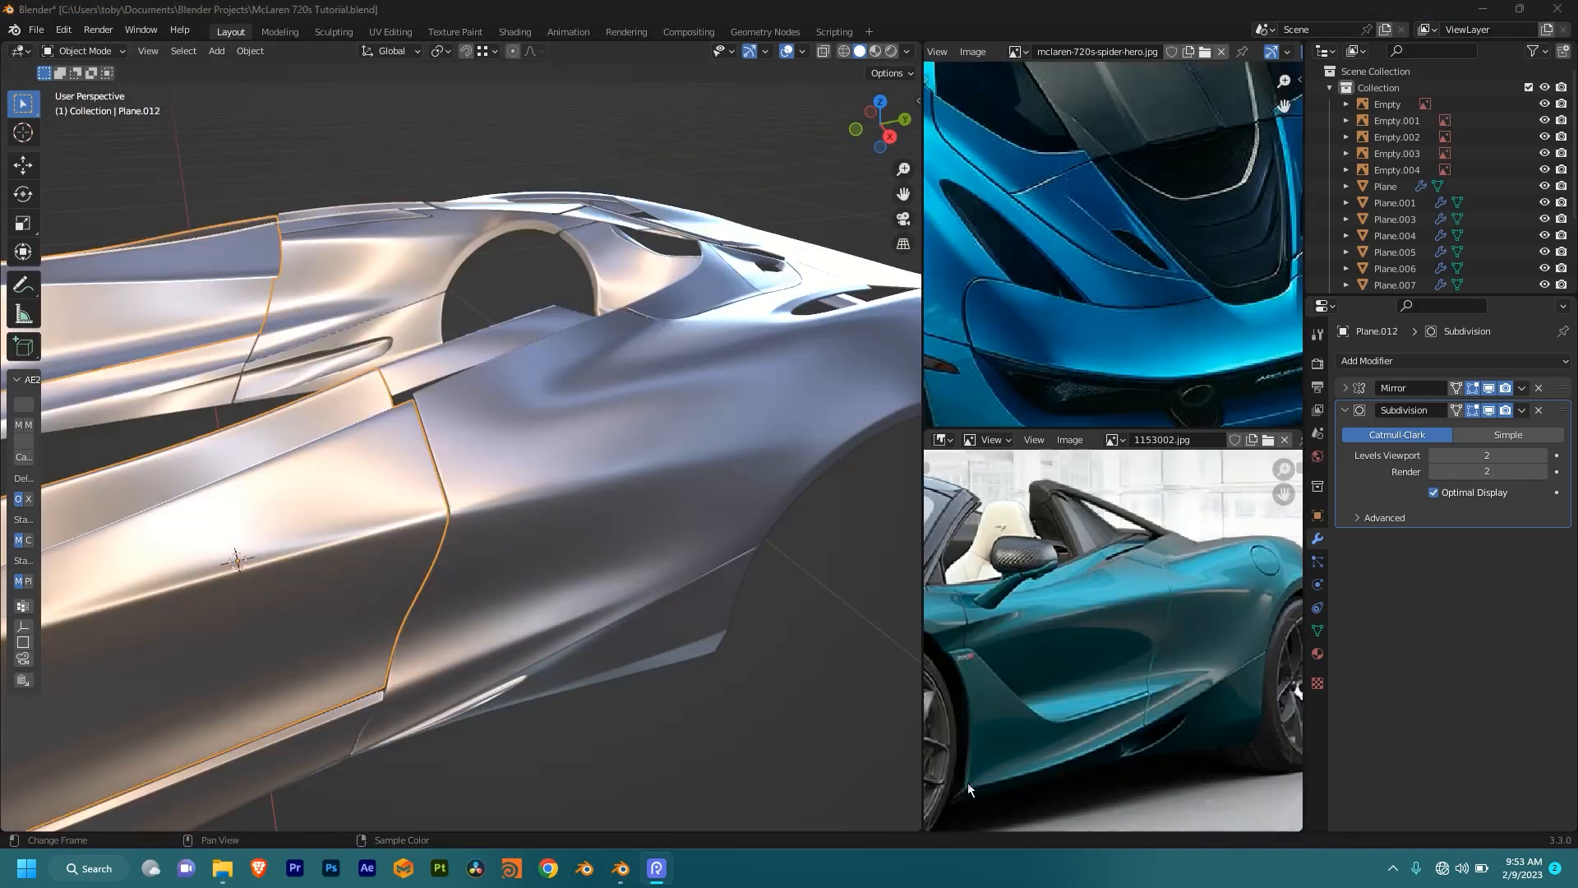
middle_drag(805, 625, 526, 424)
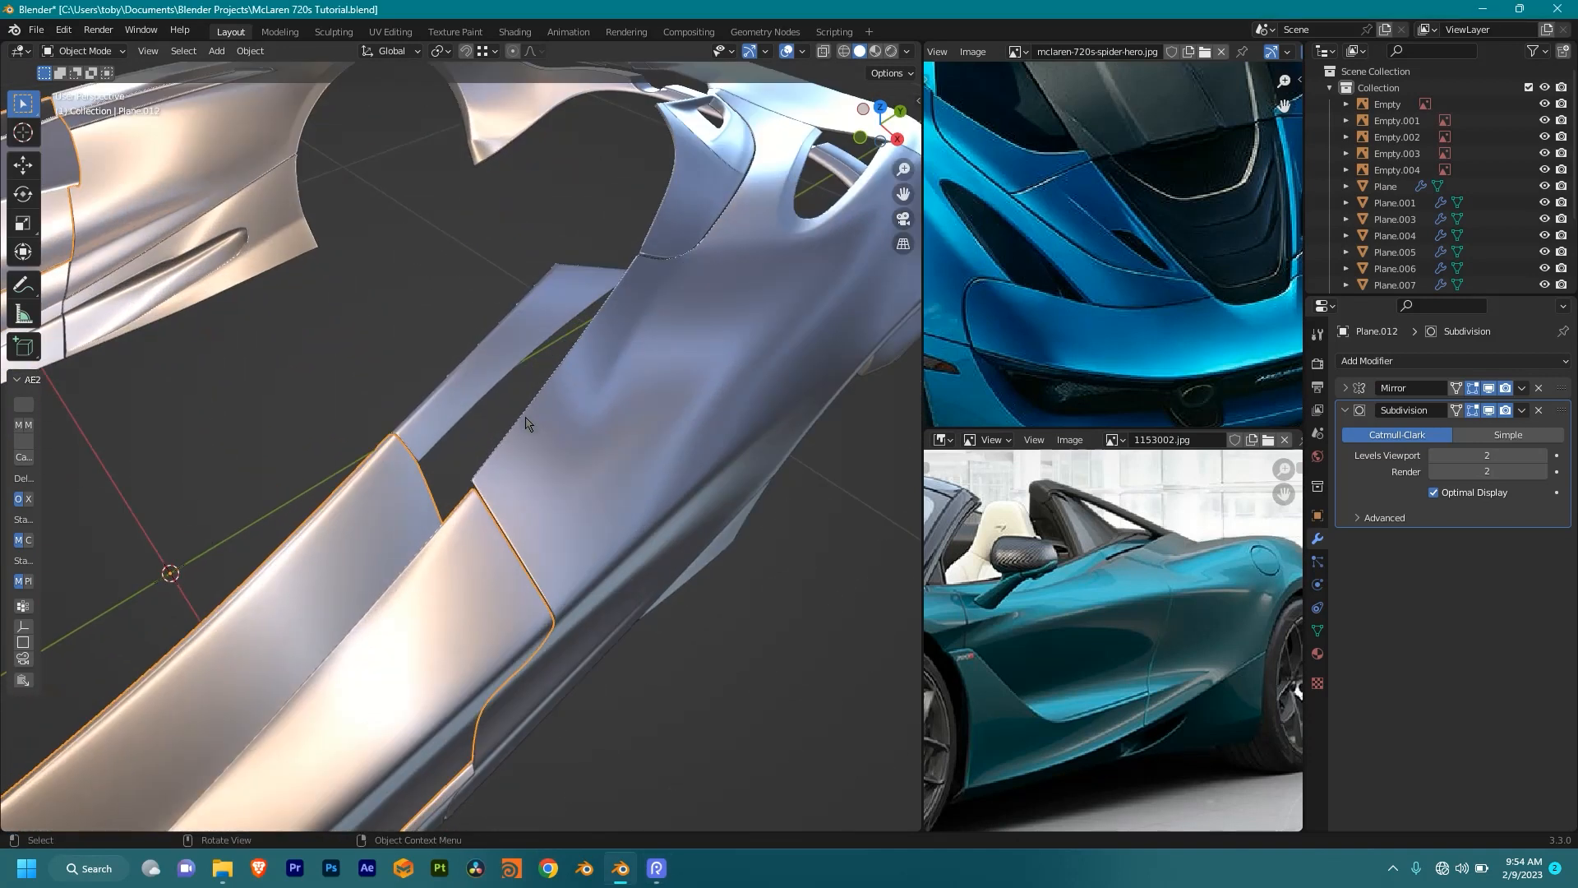
click(546, 466)
middle_drag(575, 493, 658, 522)
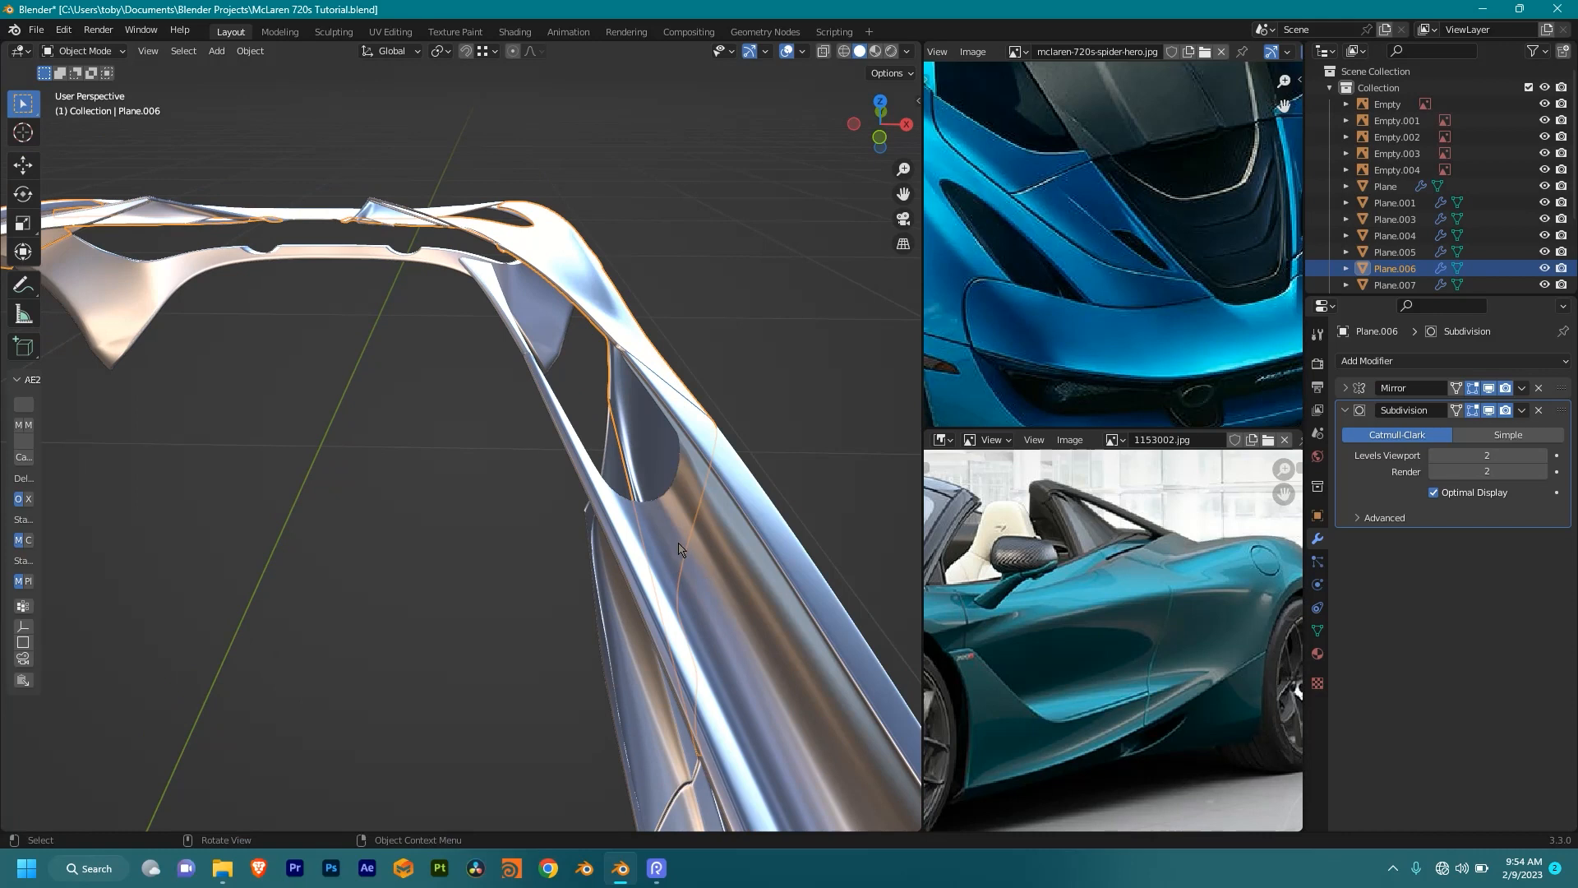
mouse_move(652, 549)
middle_down()
mouse_move(664, 556)
mouse_move(640, 541)
middle_up()
middle_drag(585, 370, 435, 400)
click(491, 390)
middle_drag(503, 451, 648, 460)
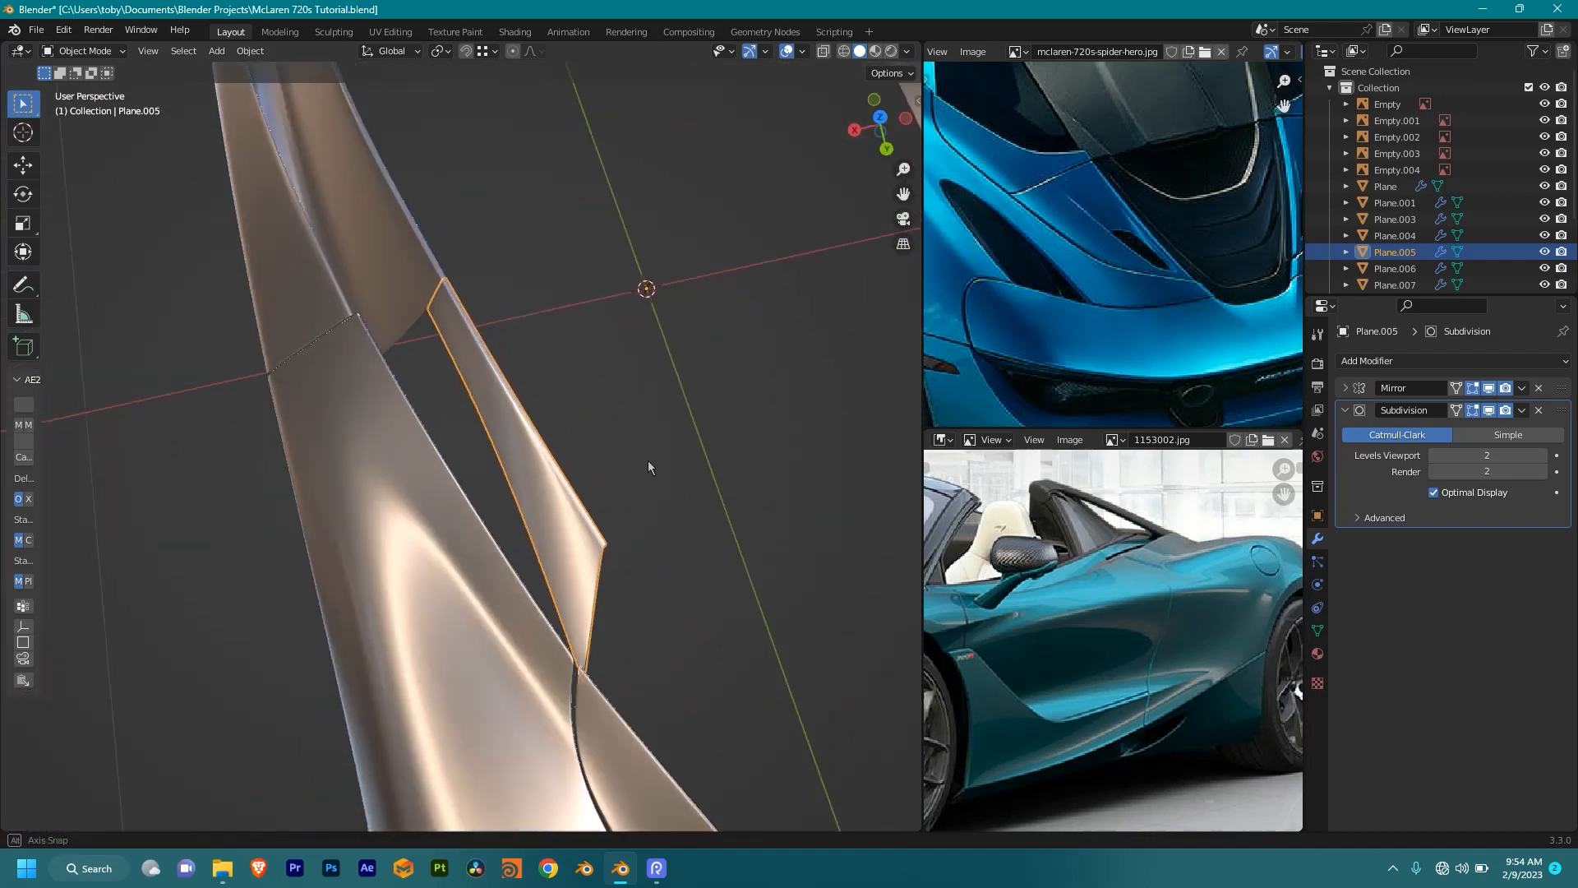
click(402, 515)
middle_drag(569, 532, 537, 466)
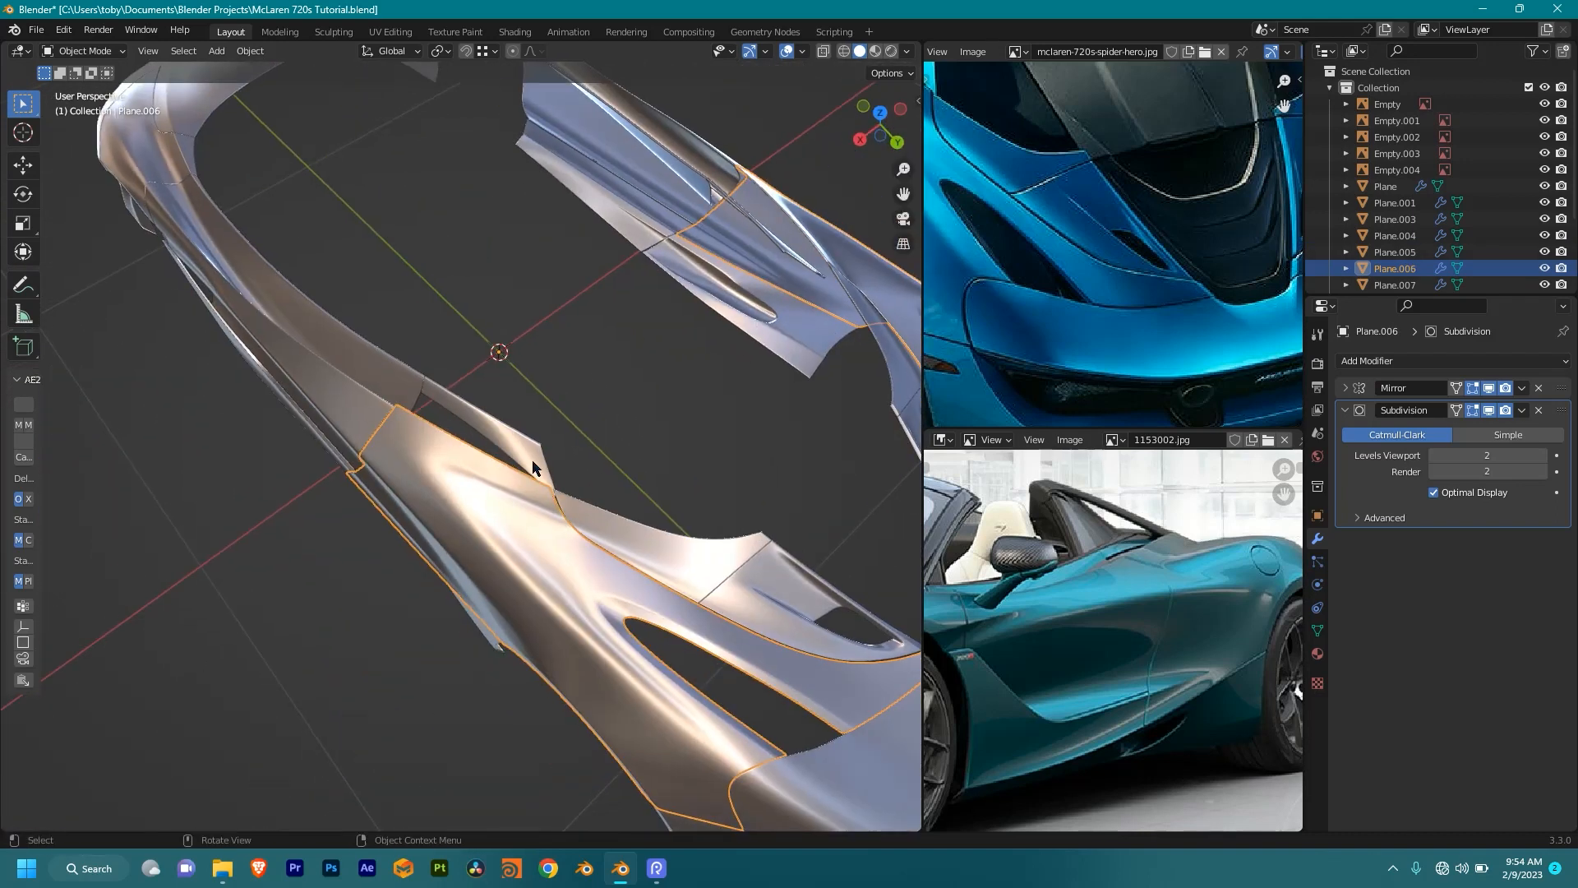
Step: Focus on the narrow trim panel beside the rear fender gap and open its mesh for editing
click(511, 434)
key(KP_Decimal)
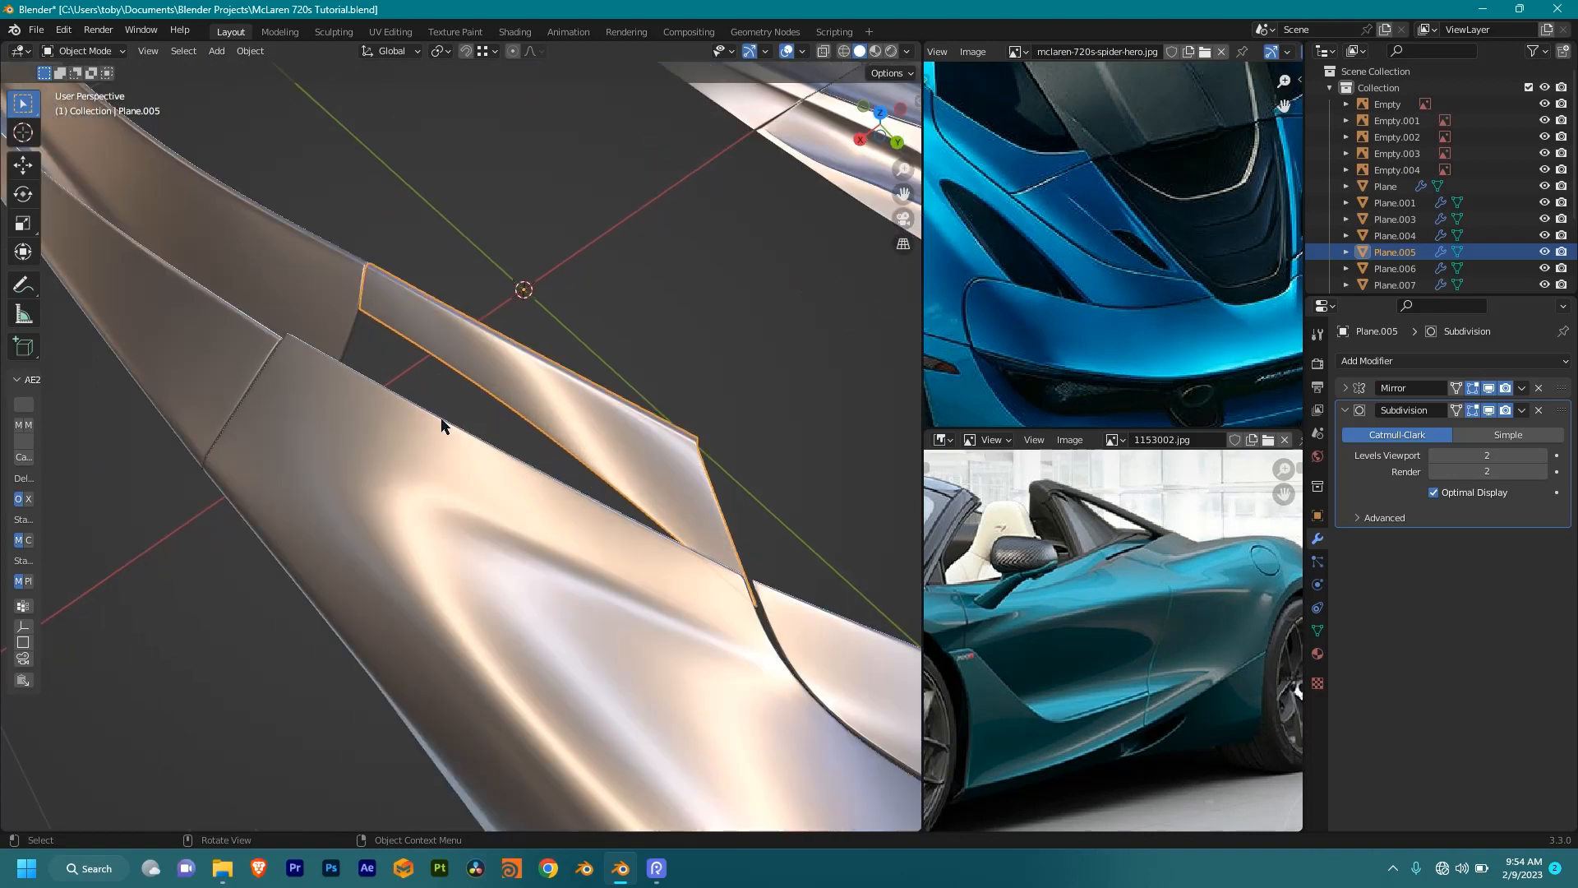
middle_drag(491, 438, 534, 393)
key(Tab)
scroll(534, 345, up, 1)
middle_drag(533, 300, 578, 268)
scroll(612, 251, up, 2)
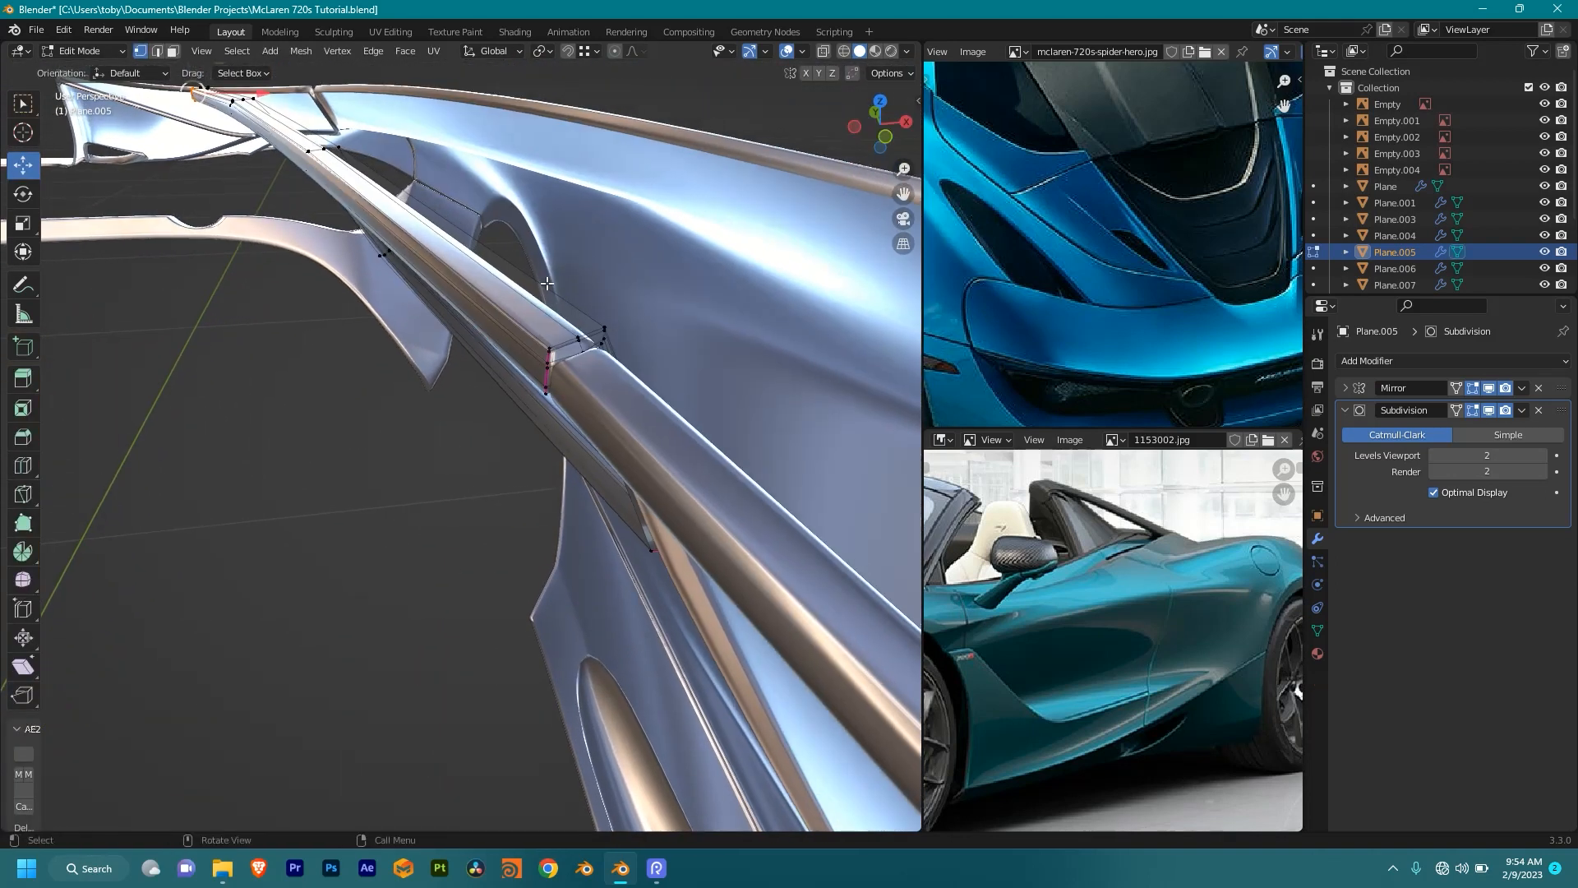
Step: Select the edge loop running along the trim panel and delete its vertices
scroll(582, 330, up, 1)
scroll(581, 330, up, 2)
shift+middle_drag(712, 234, 643, 290)
click(598, 322)
alt+click(596, 321)
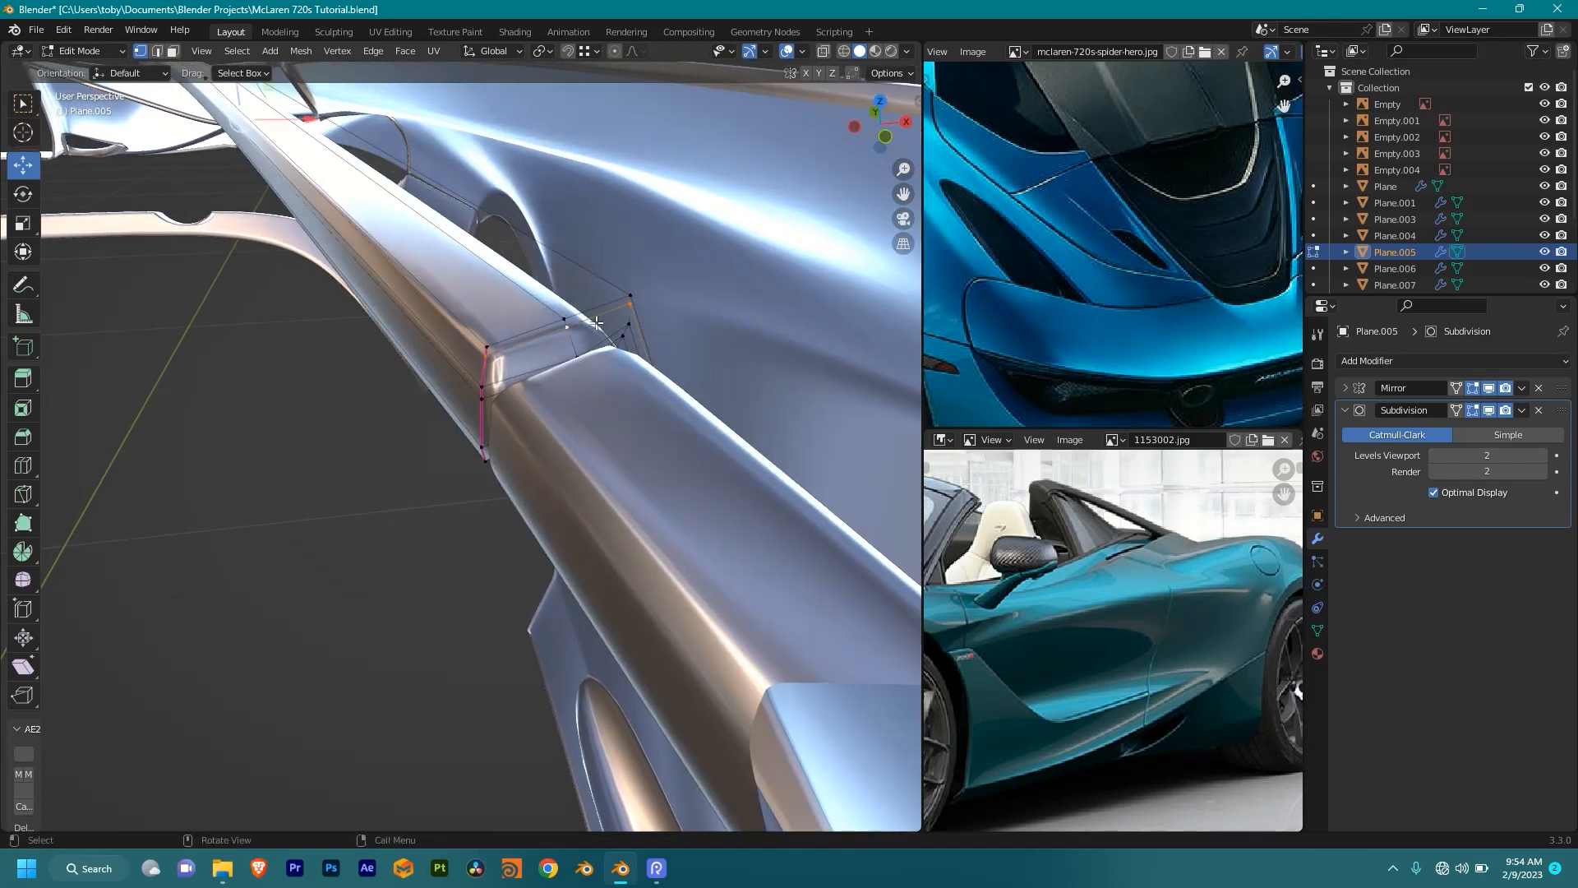
scroll(571, 316, down, 4)
middle_drag(571, 316, 612, 519)
key(shift+z)
mouse_move(519, 383)
middle_down()
mouse_move(585, 408)
mouse_move(556, 390)
middle_up()
key(shift+z)
scroll(557, 390, down, 3)
key(x)
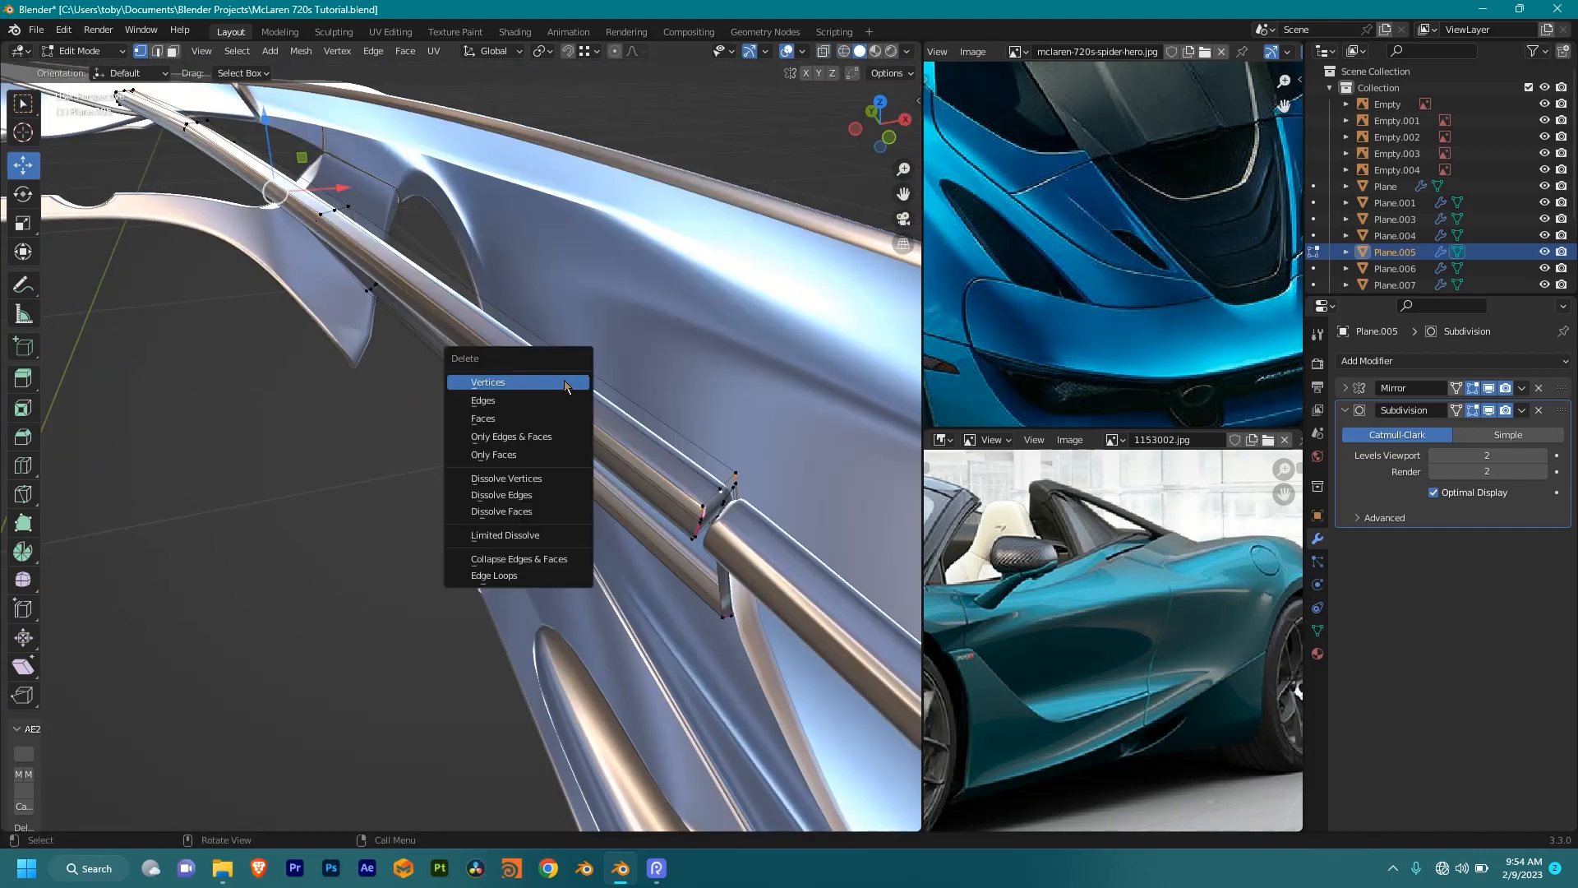
click(565, 384)
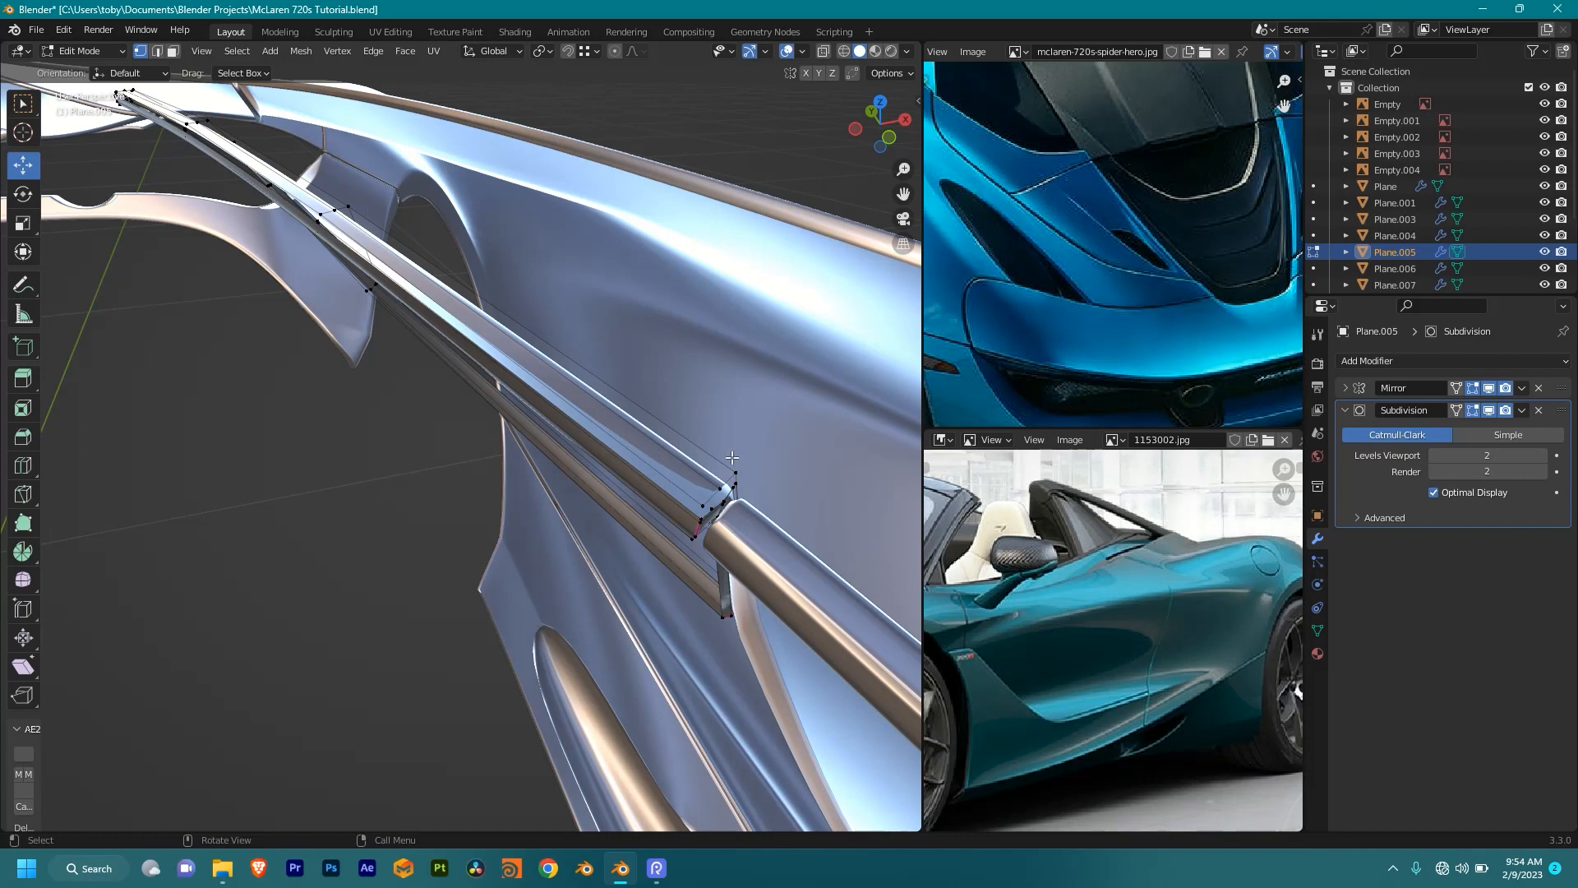
Step: Select the linked strip in the trim panel's mesh, invert the selection and delete the other vertices
middle_drag(732, 457, 736, 492)
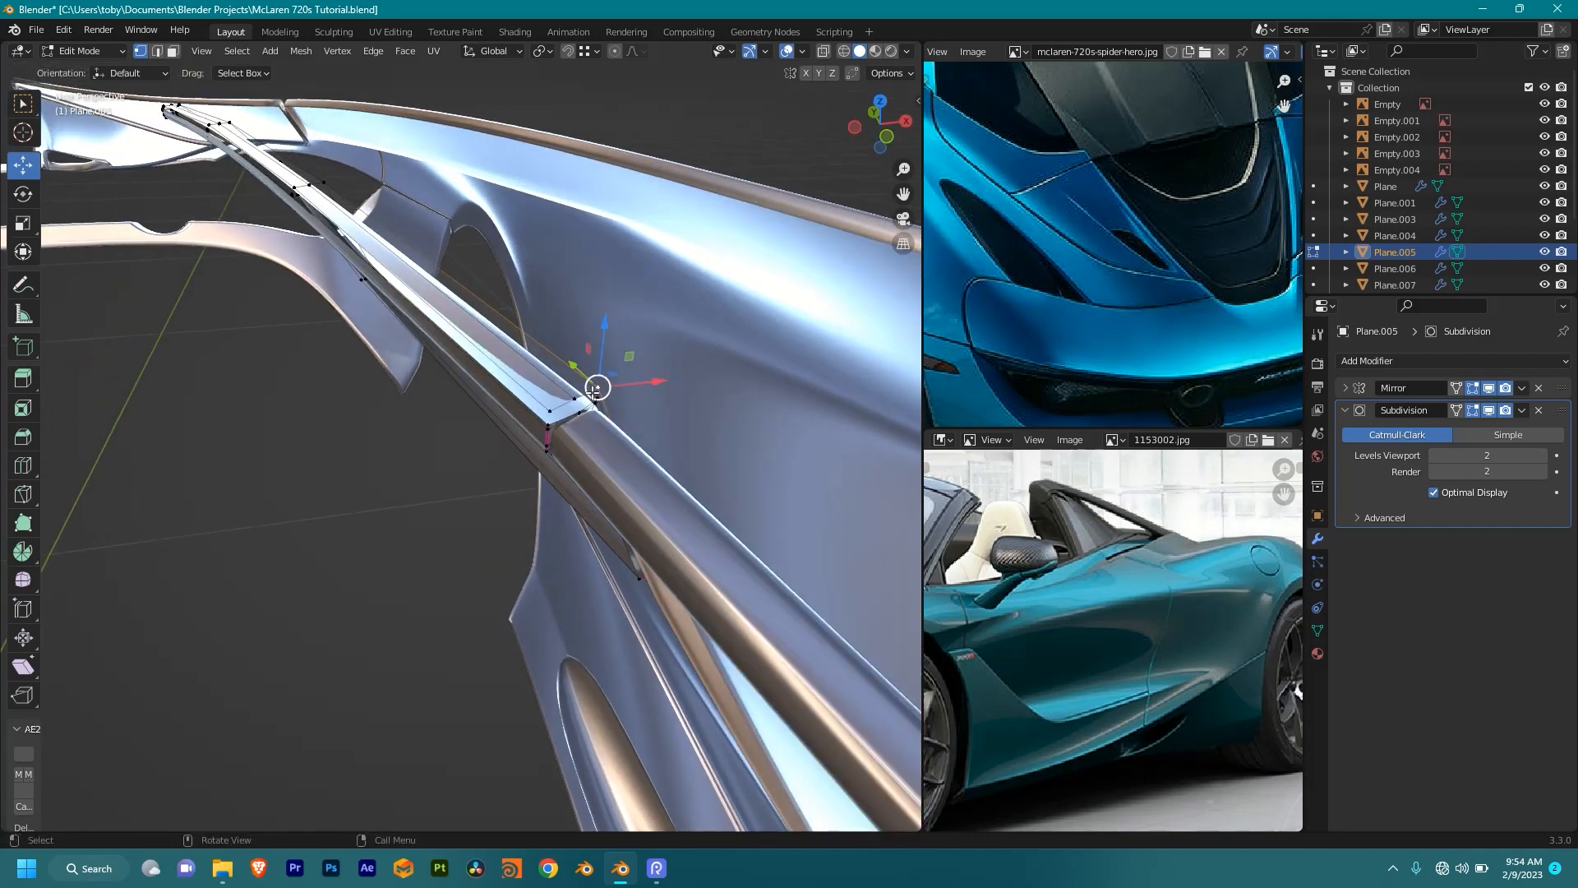
key(l)
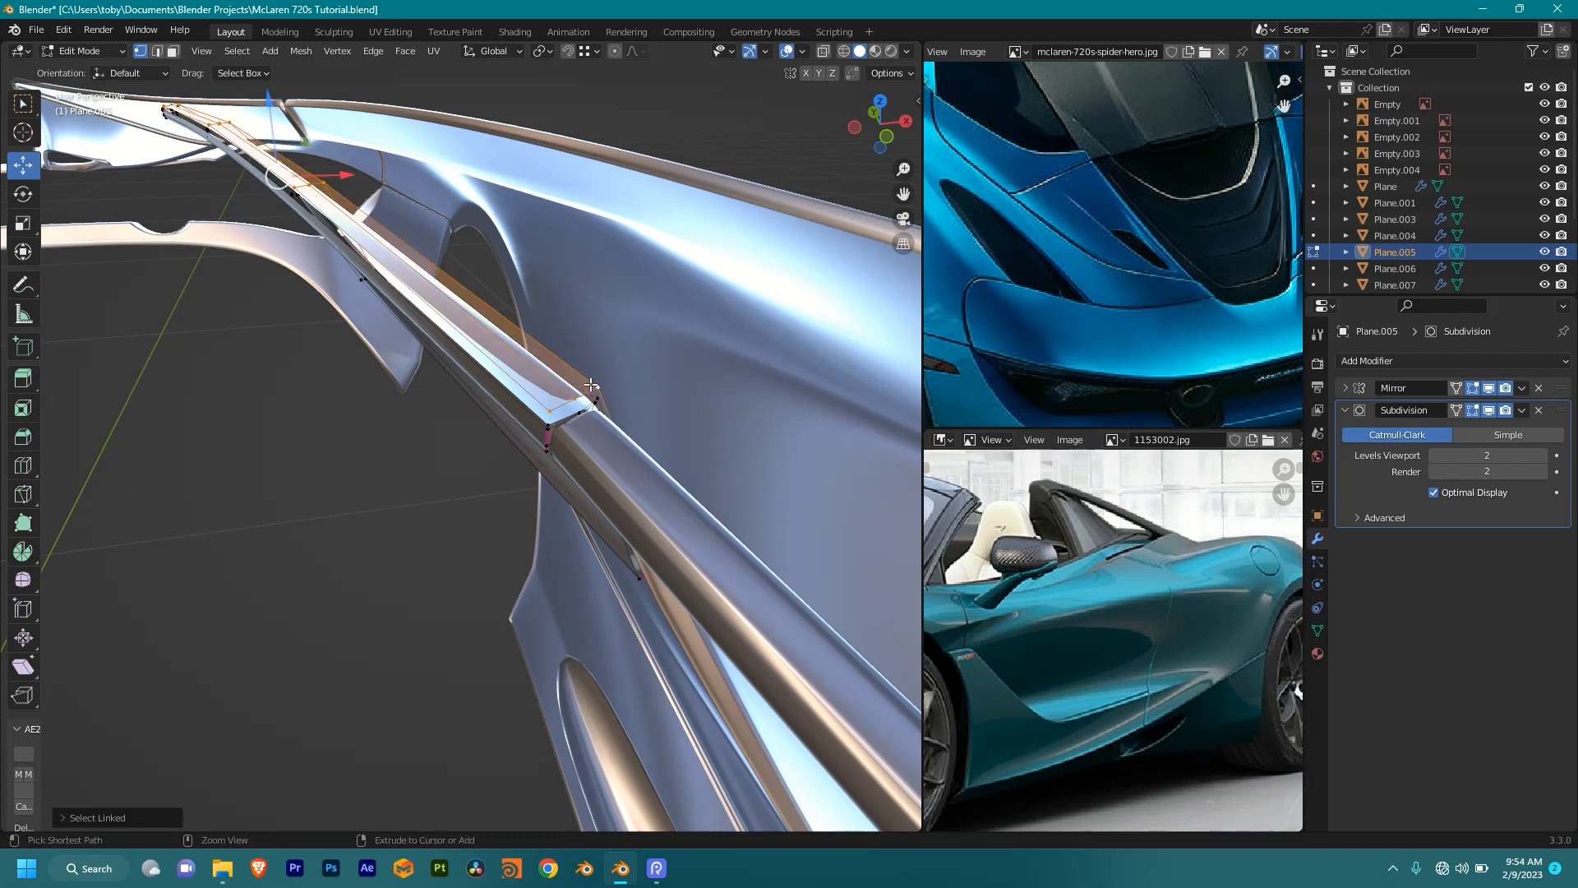
key(ctrl+i)
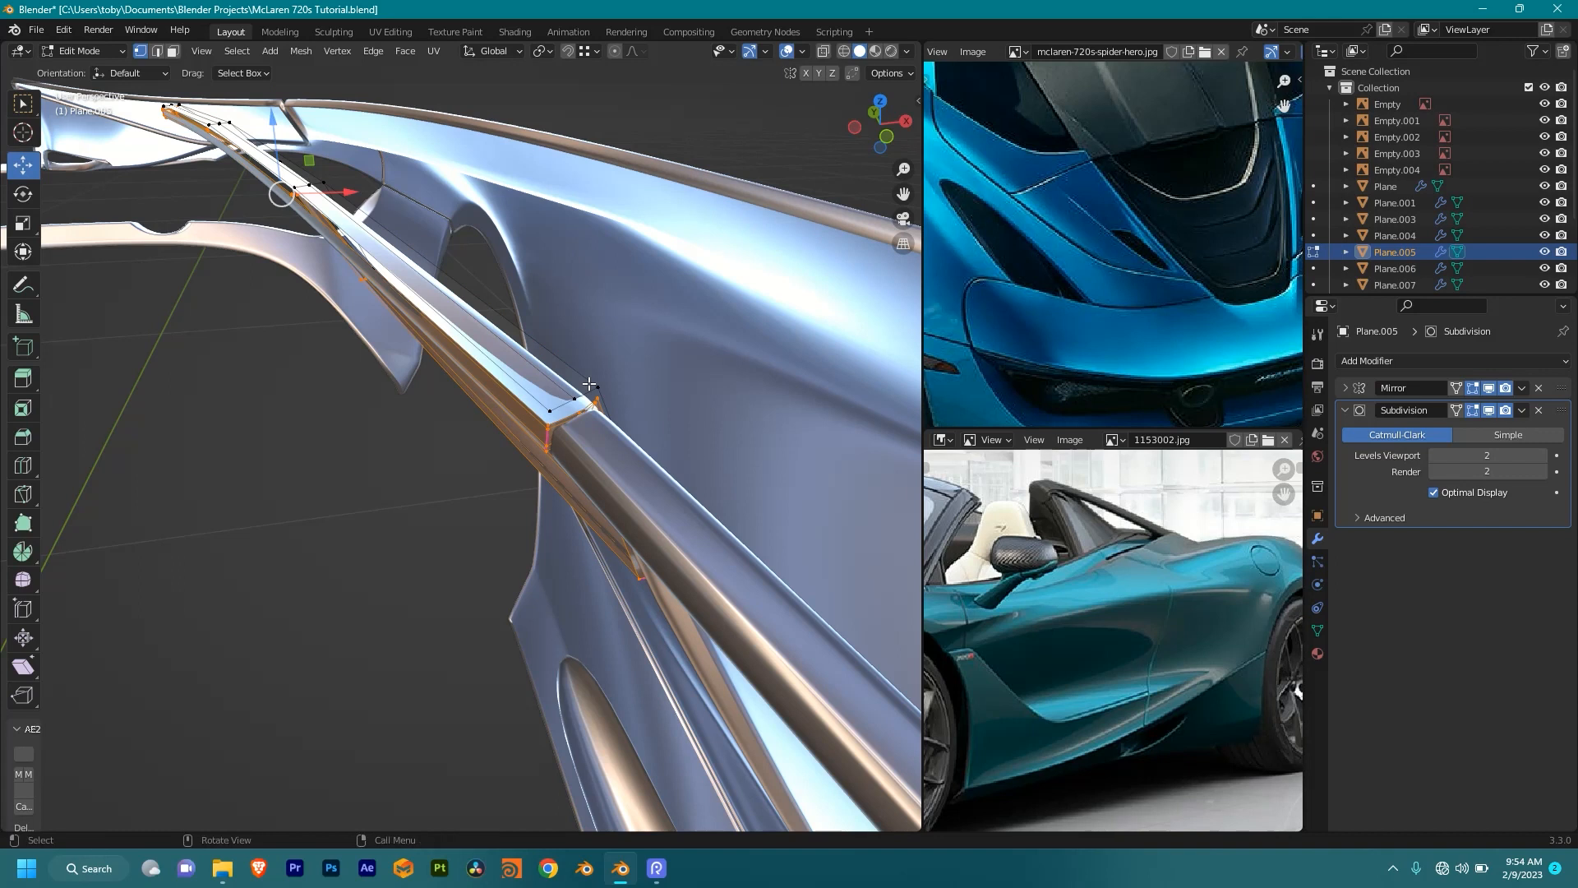
key(x)
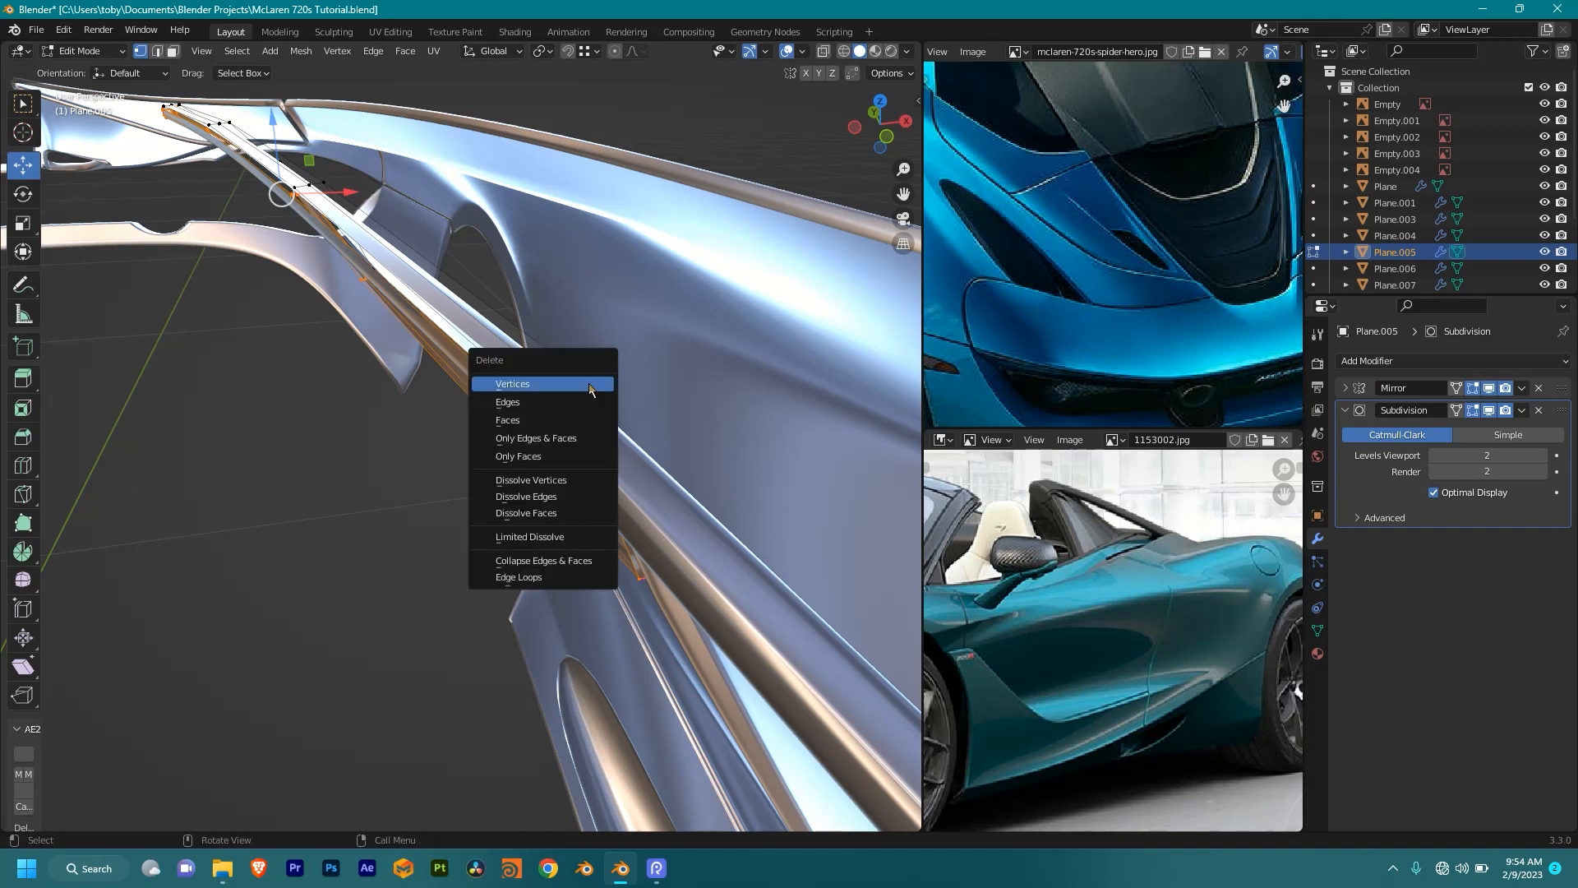
click(589, 384)
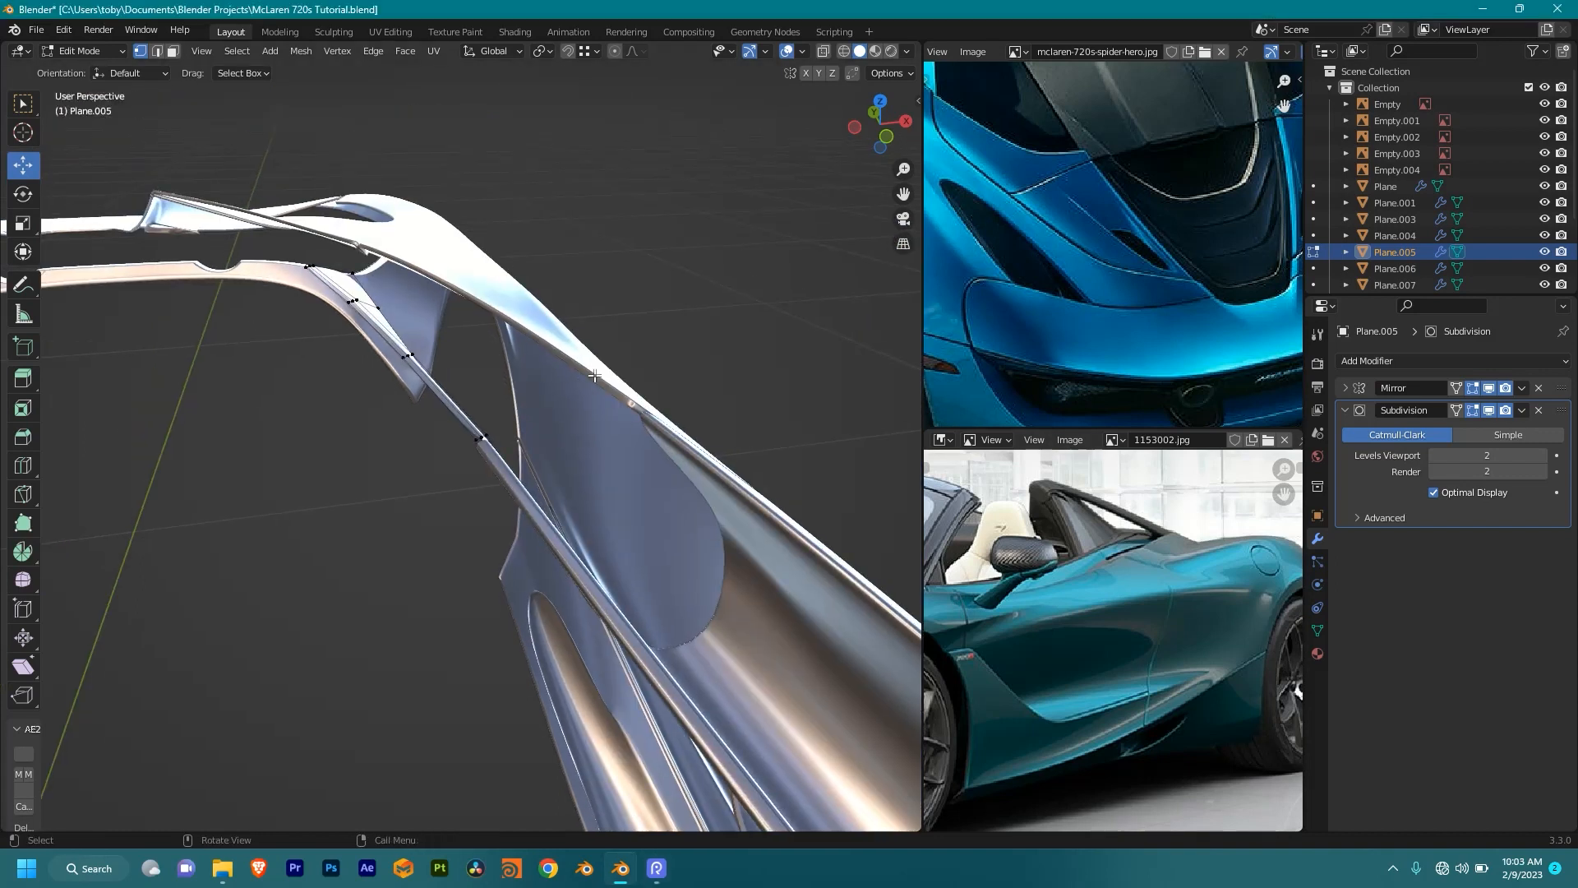
Step: Undo the deletion of the trim panel's other vertices and the linked selection
scroll(494, 416, up, 4)
middle_drag(497, 422, 508, 417)
key(ctrl+z)
key(ctrl+z)
key(ctrl+z)
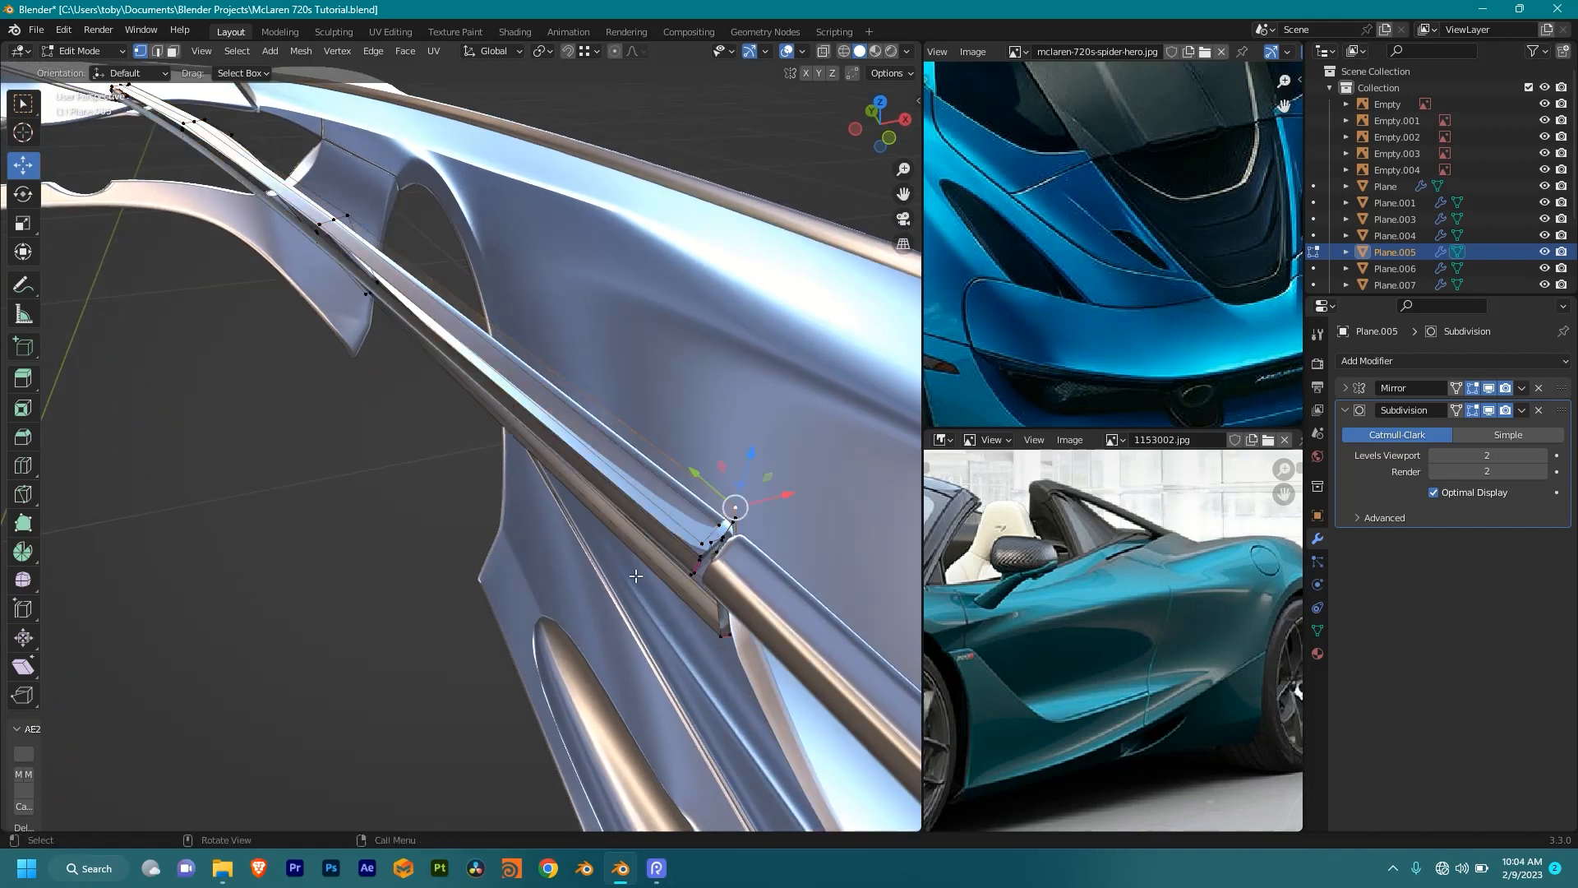
Step: Select the linked loose piece in the trim panel's mesh and delete its vertices
middle_drag(728, 590, 271, 206)
middle_drag(366, 285, 383, 296)
shift+middle_drag(382, 296, 572, 484)
key(grave)
click(617, 535)
middle_drag(619, 538, 553, 448)
key(ctrl+l)
key(x)
click(481, 434)
middle_drag(482, 454, 537, 449)
Step: Open the door panel's mesh for editing and select the path of vertices along its rear end edge
key(Tab)
click(559, 402)
scroll(559, 403, down, 2)
scroll(537, 449, down, 5)
key(Tab)
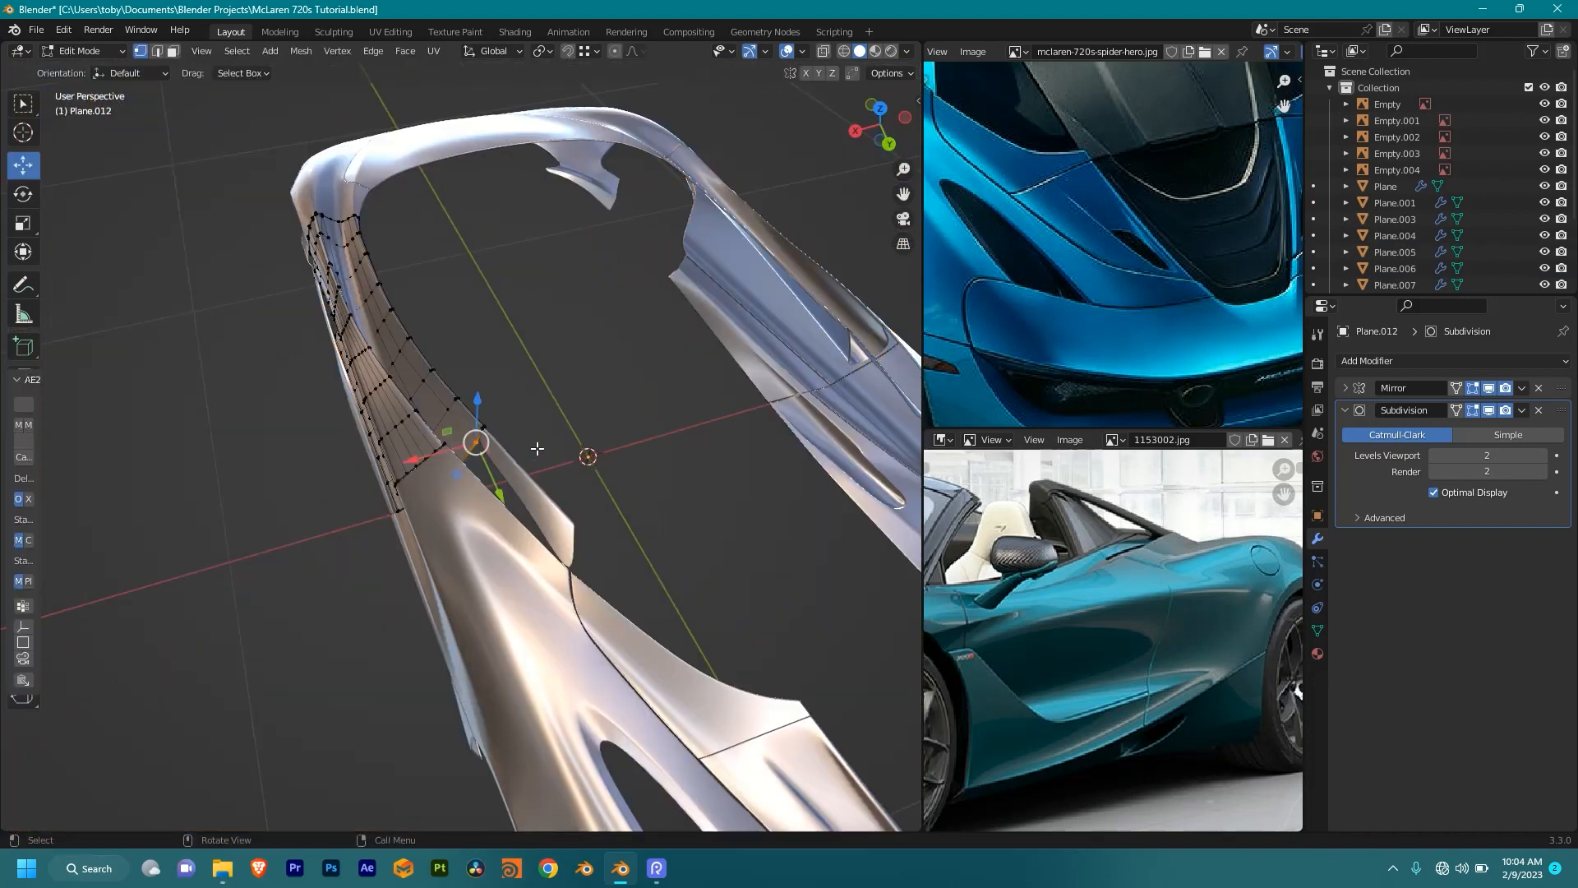
scroll(433, 434, up, 2)
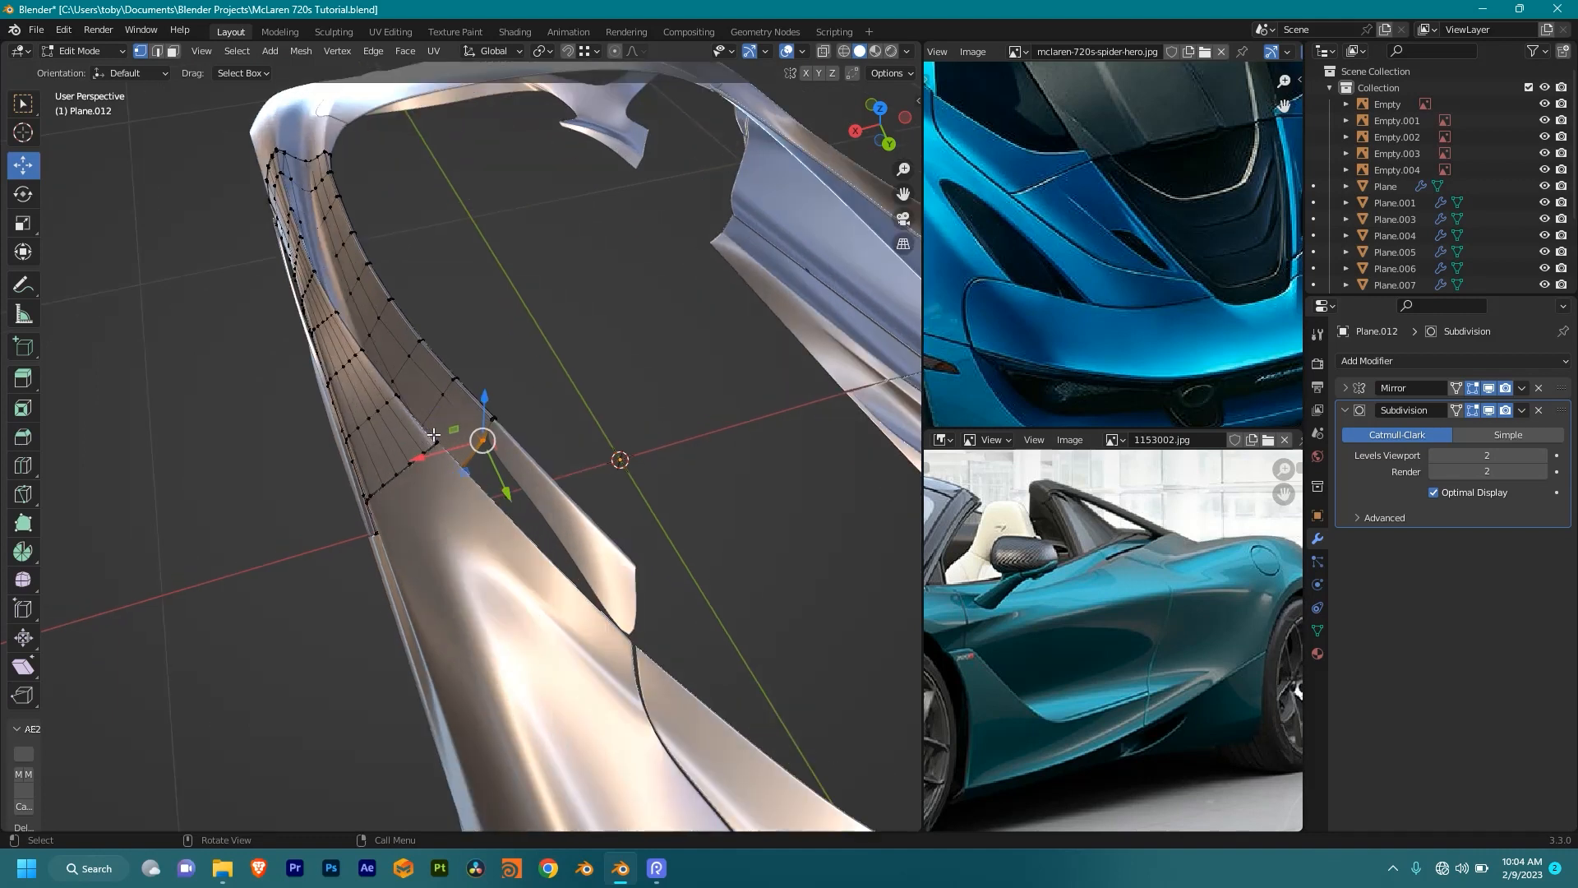
middle_drag(435, 451, 491, 527)
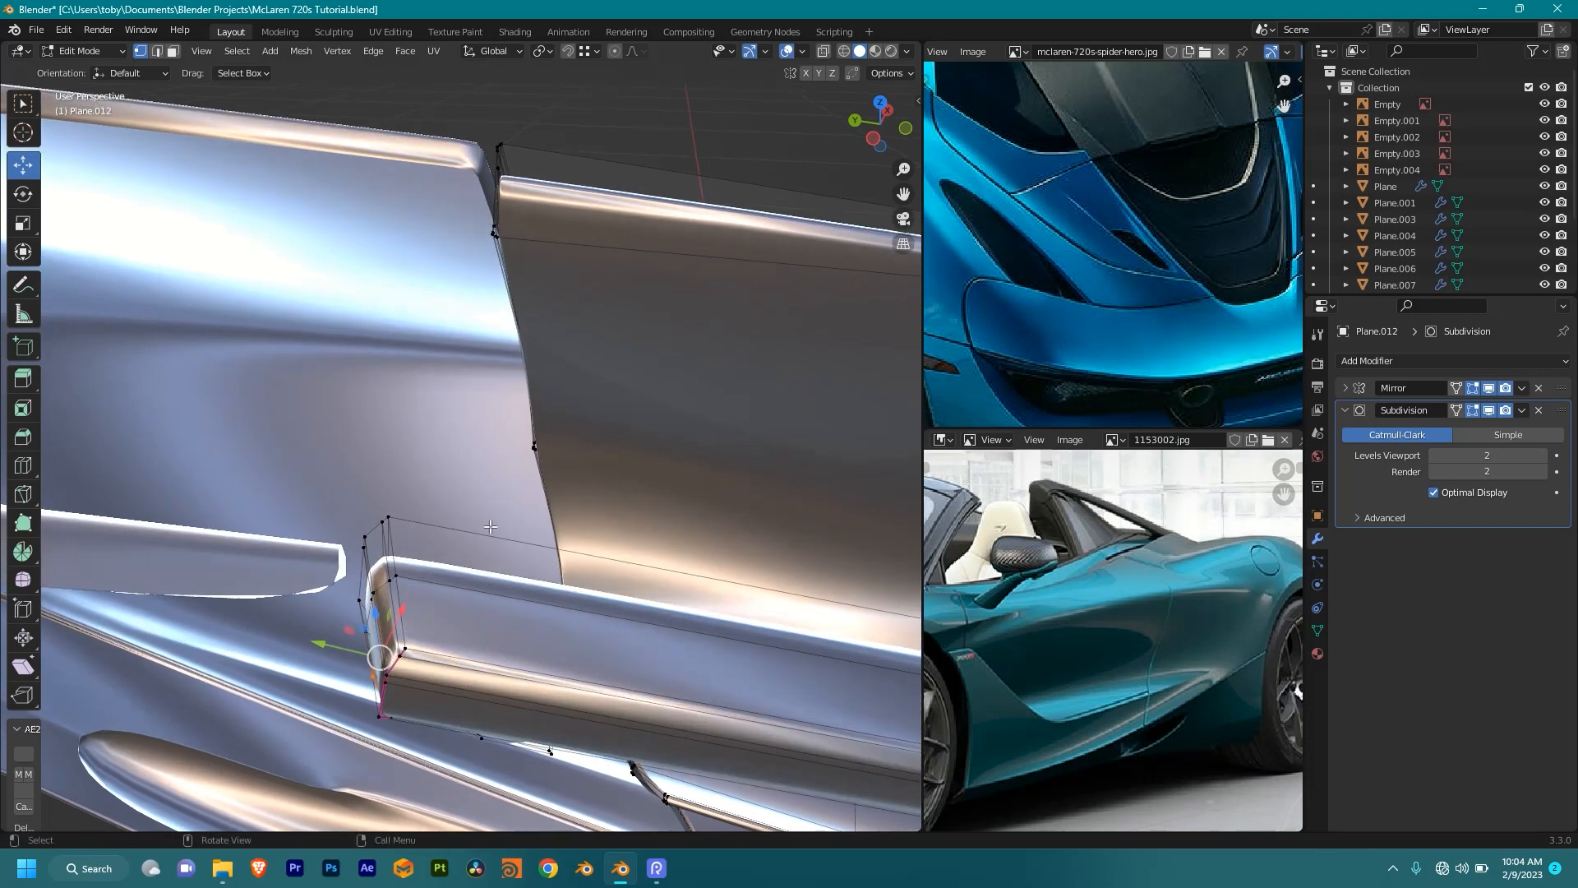
middle_drag(414, 525, 388, 569)
ctrl+click(403, 653)
mouse_move(536, 526)
middle_down()
mouse_move(472, 480)
mouse_move(468, 427)
mouse_move(493, 394)
mouse_move(552, 494)
mouse_move(581, 472)
mouse_move(534, 365)
mouse_move(720, 464)
mouse_move(616, 395)
mouse_move(451, 340)
middle_up()
Step: Duplicate the selected door edge in place and separate the copy into its own object
key(alt+z)
key(alt+z)
middle_drag(552, 258, 691, 407)
key(g)
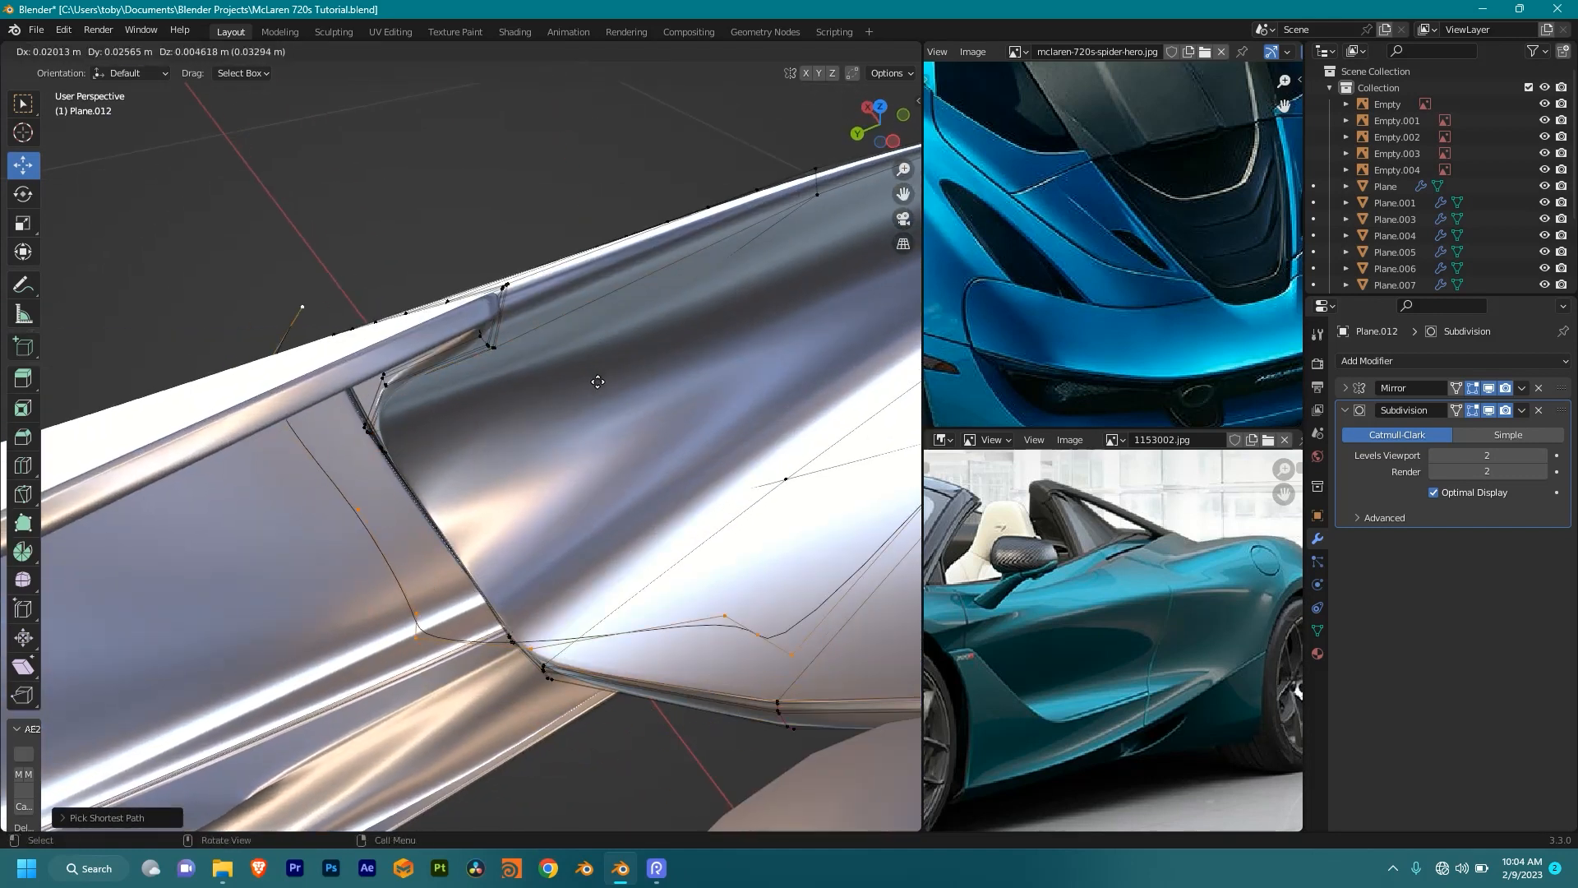
right_click(613, 392)
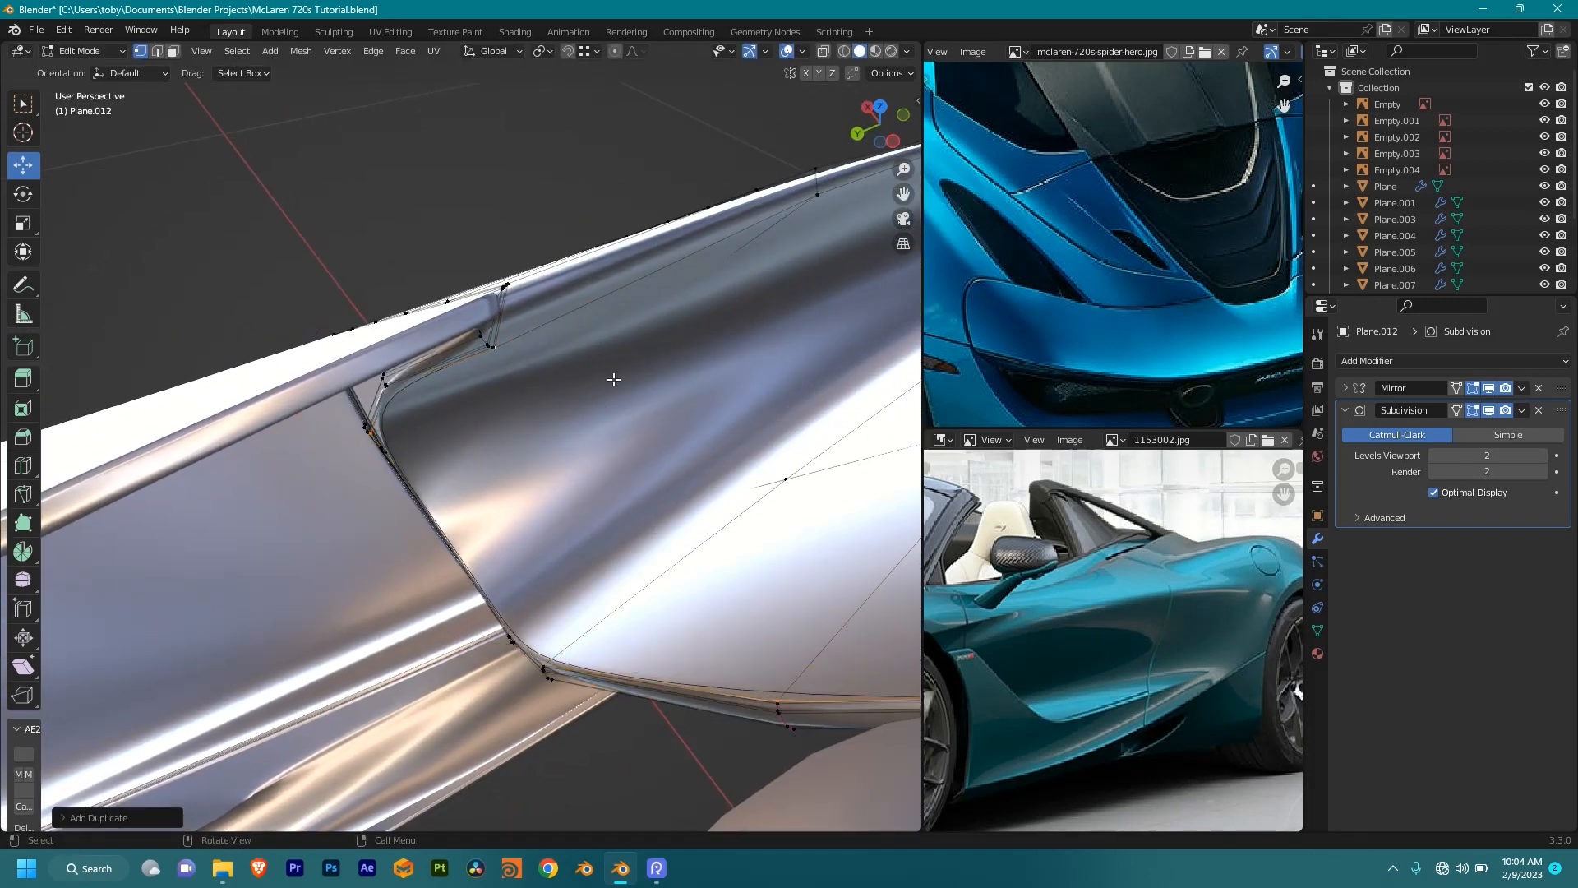
key(p)
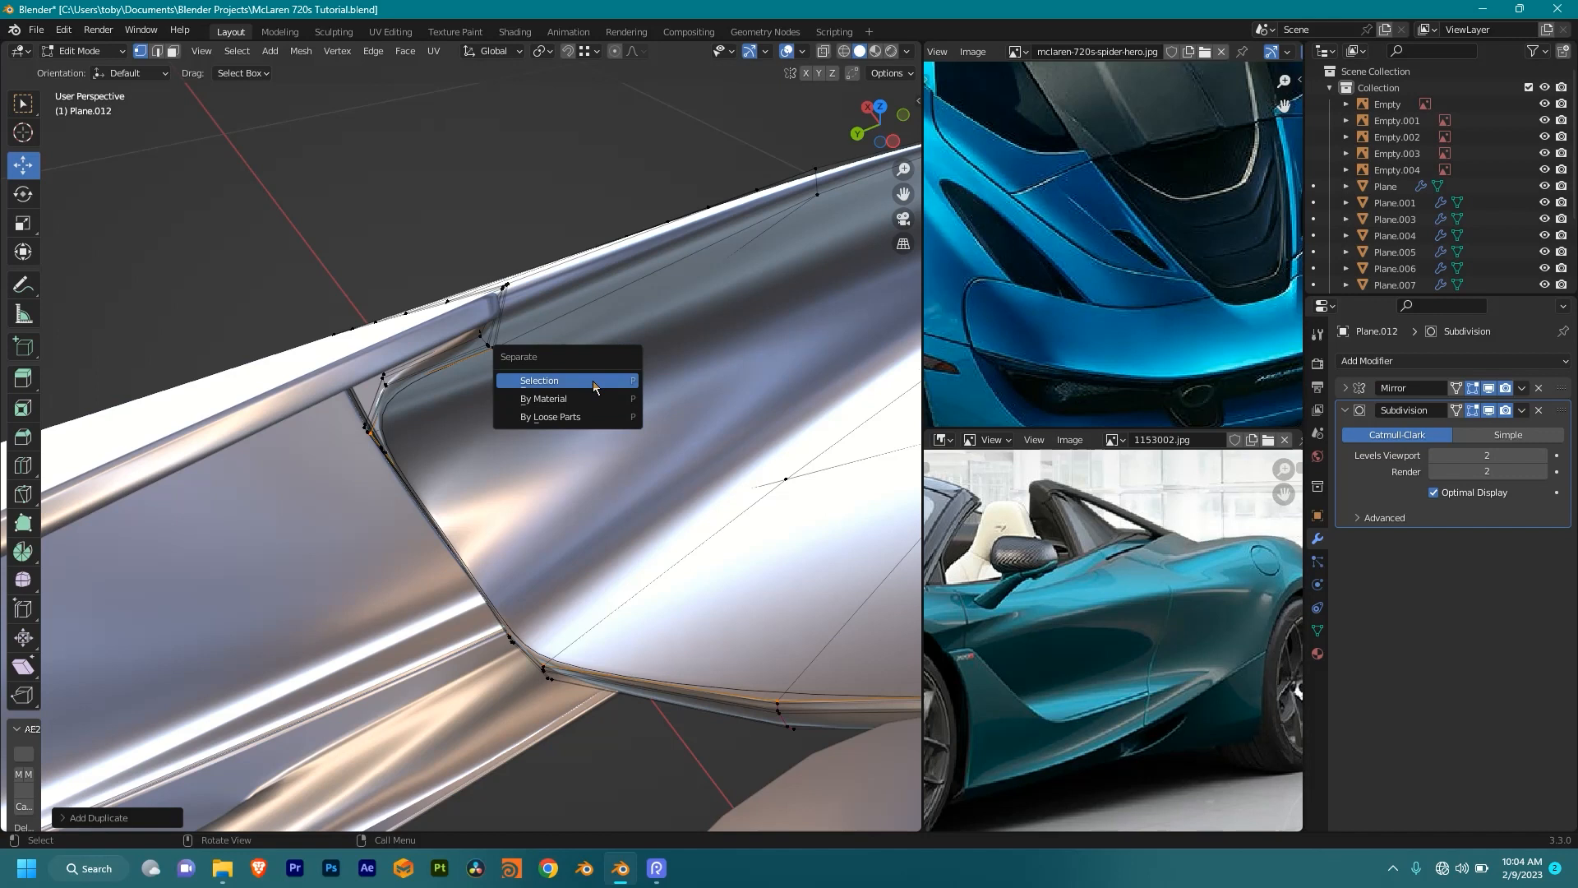
click(594, 382)
middle_drag(594, 389, 632, 417)
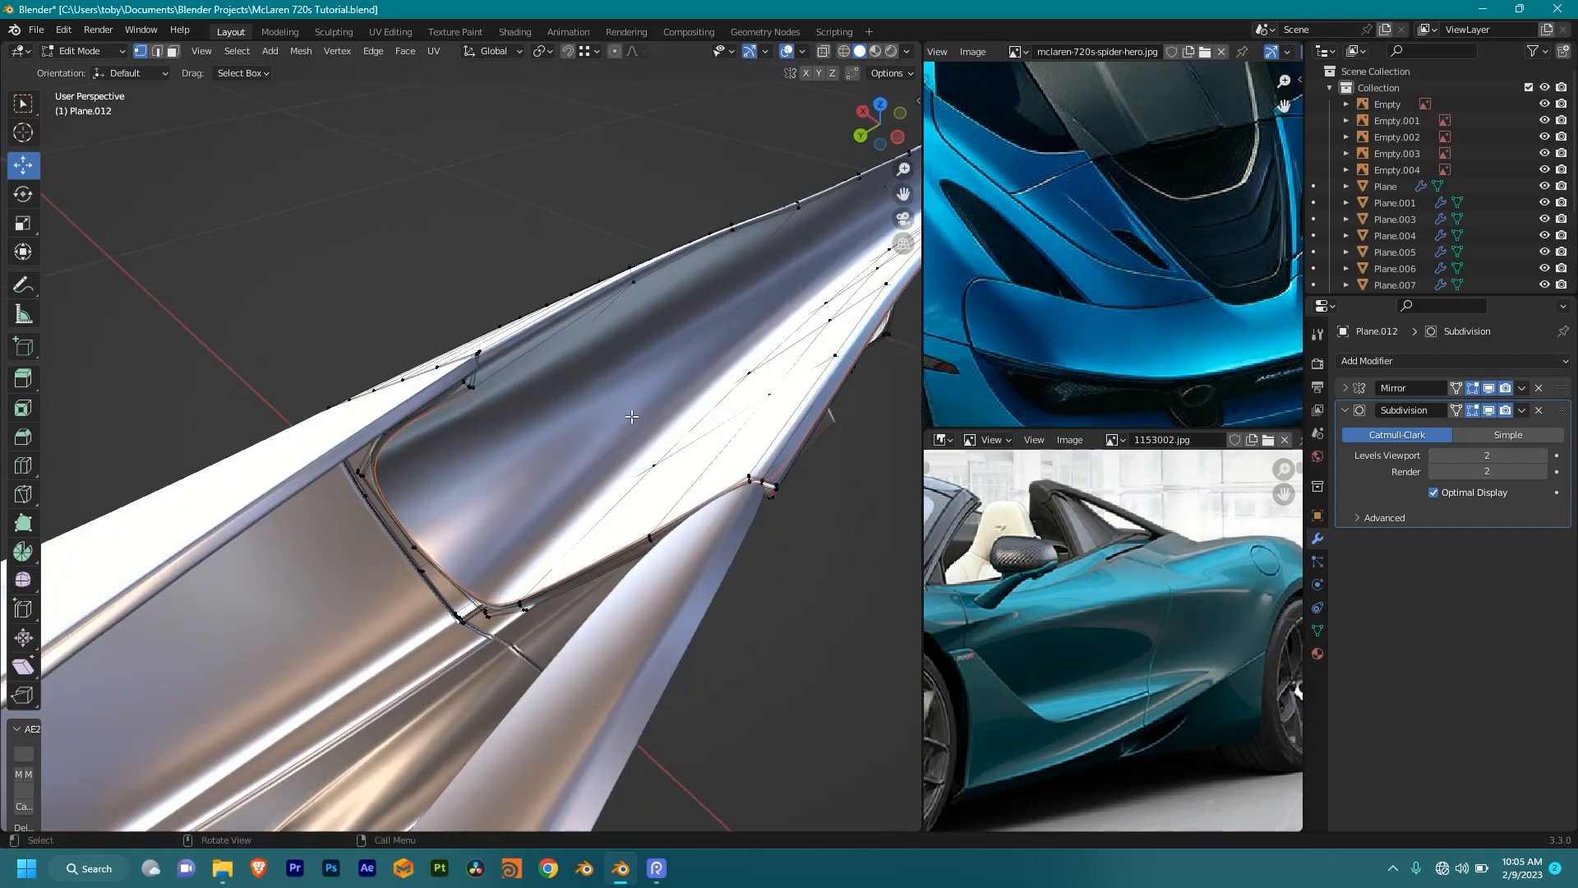
Step: Enable the Screencast Keys overlay in the 3D viewport
key(n)
key(n)
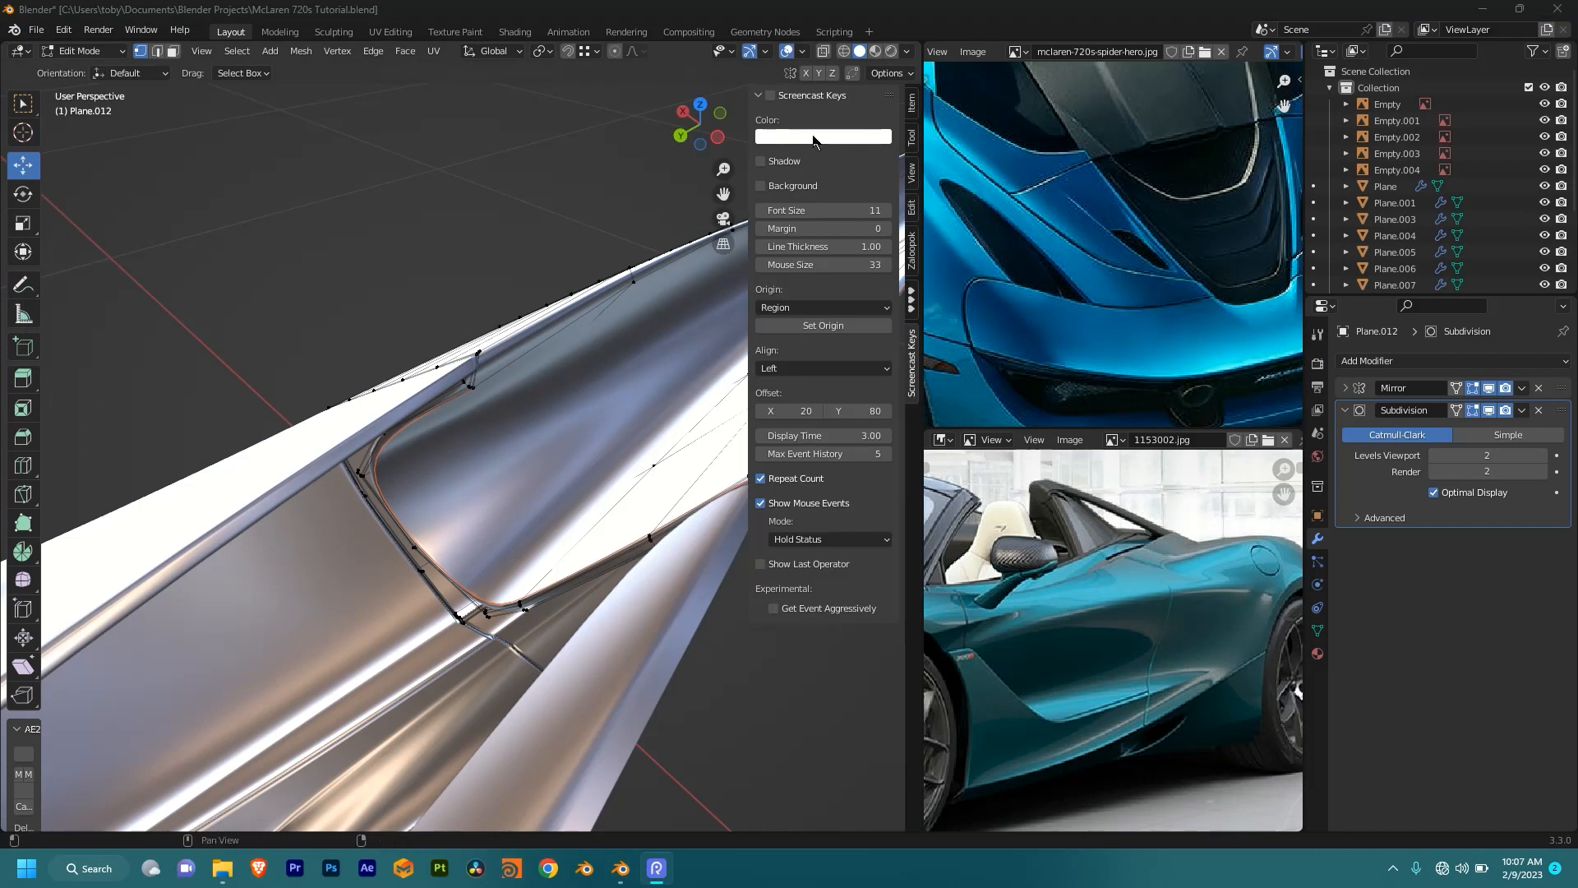
click(771, 96)
middle_drag(211, 704, 432, 490)
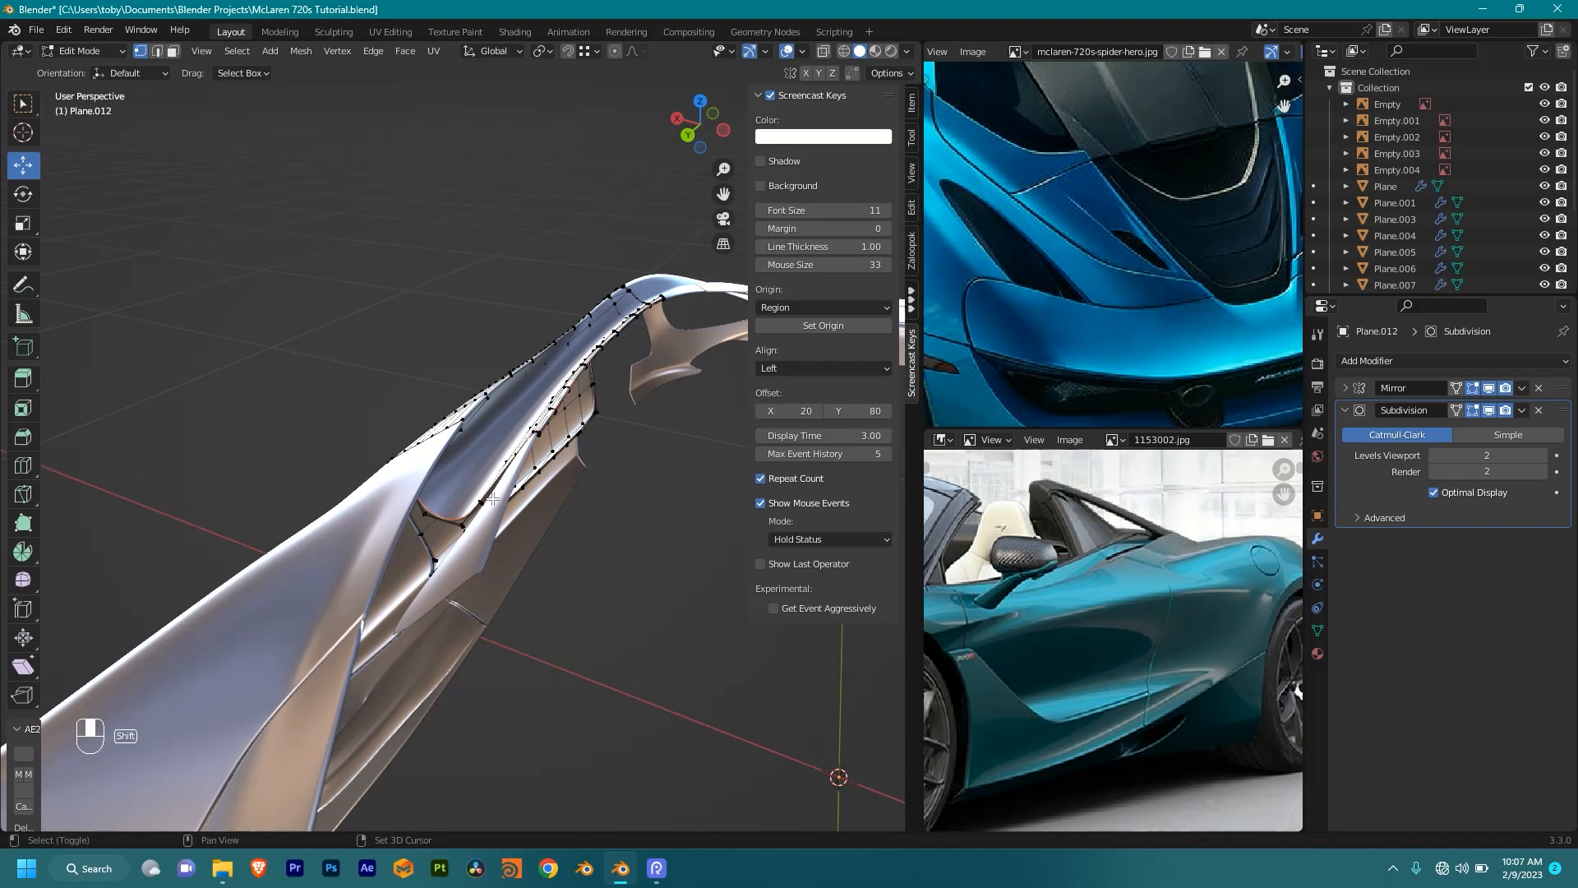
Step: Set the Screencast Keys color to orange with hue 0.050 and full saturation
click(825, 138)
drag(824, 218, 817, 270)
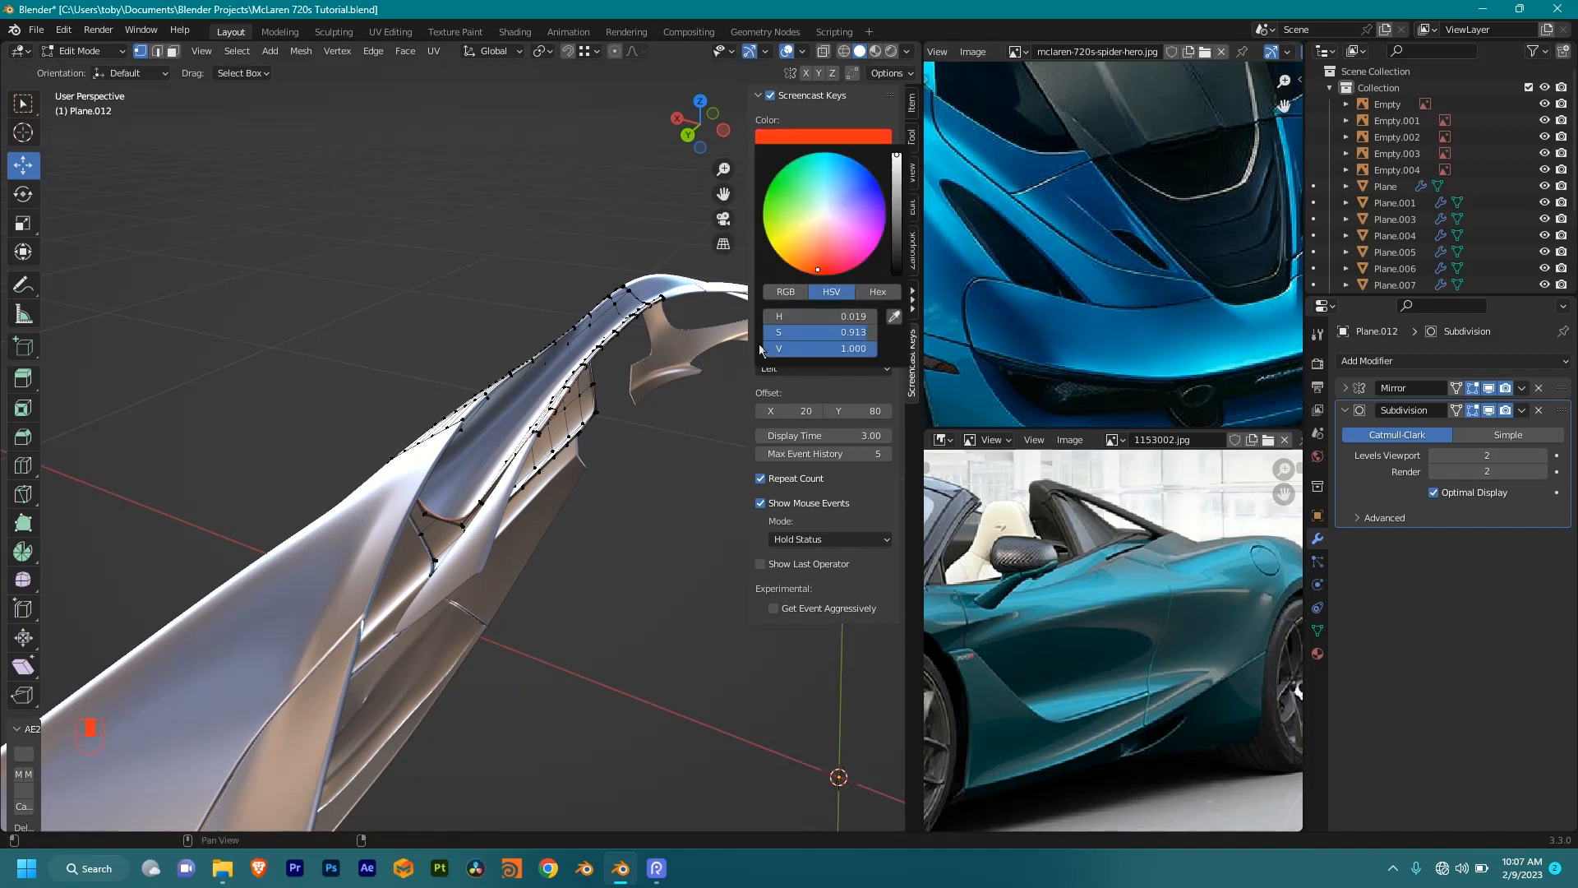
click(850, 136)
drag(792, 243, 804, 272)
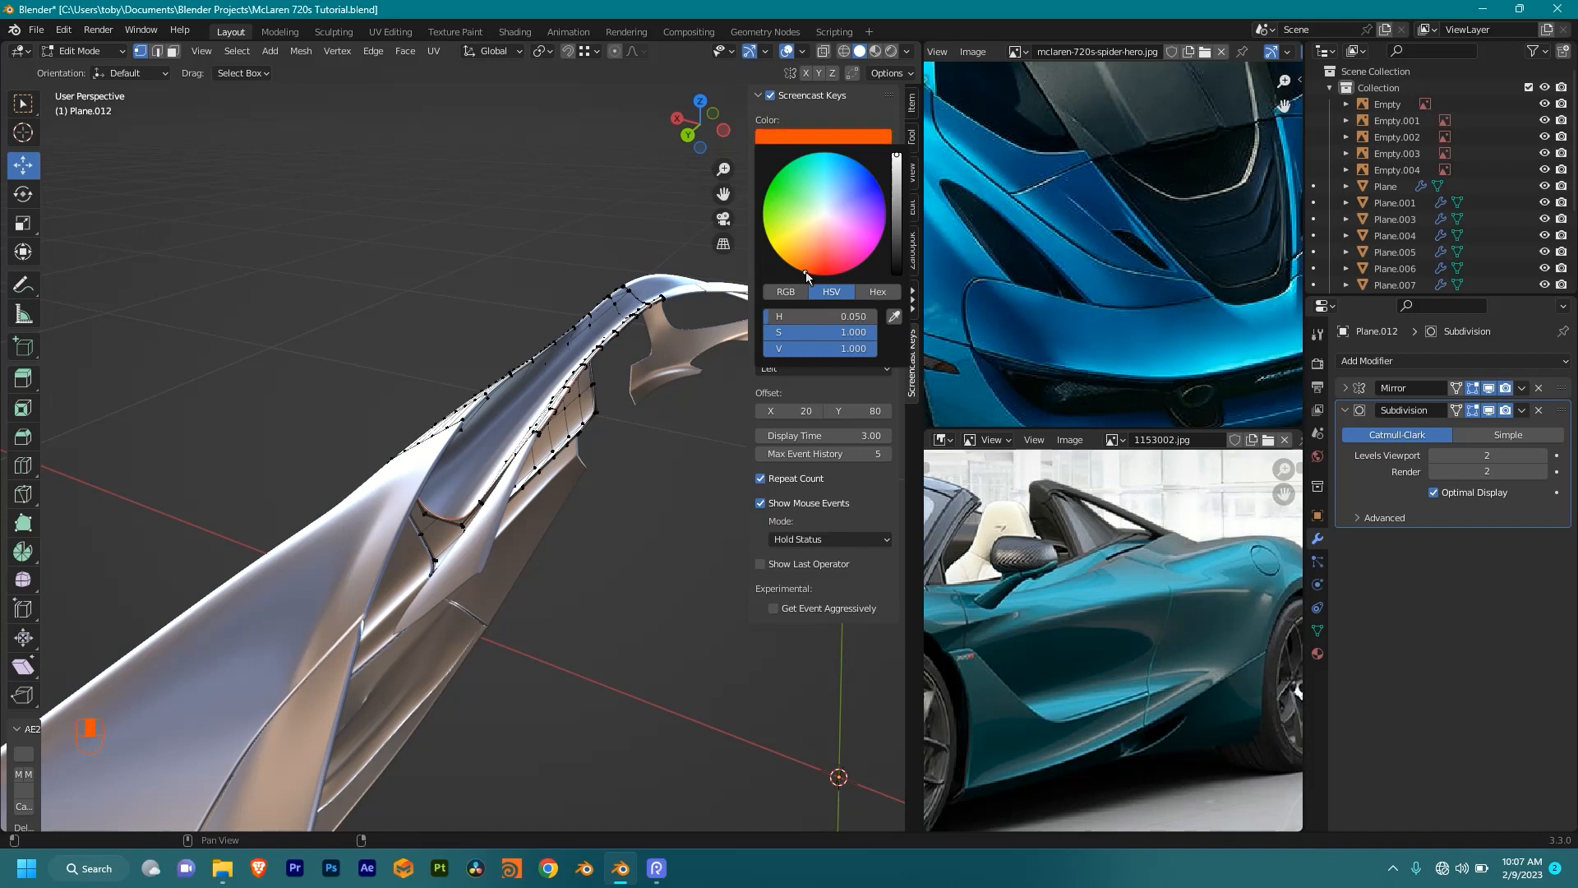
Step: Turn on the Screencast Keys background and set the key color to white with saturation 0
click(768, 188)
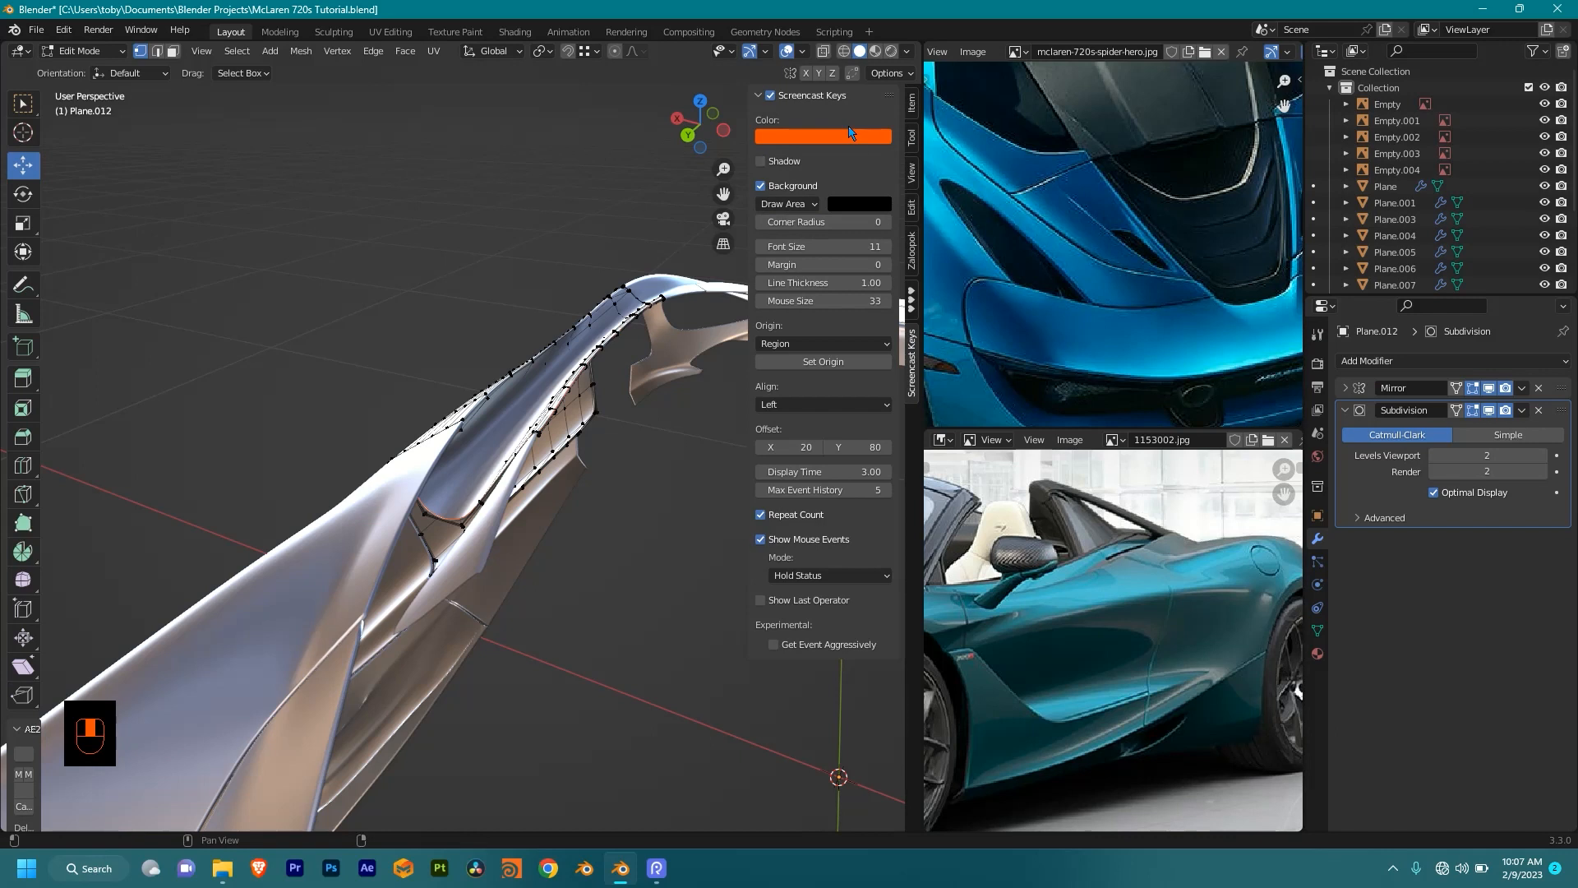
click(799, 137)
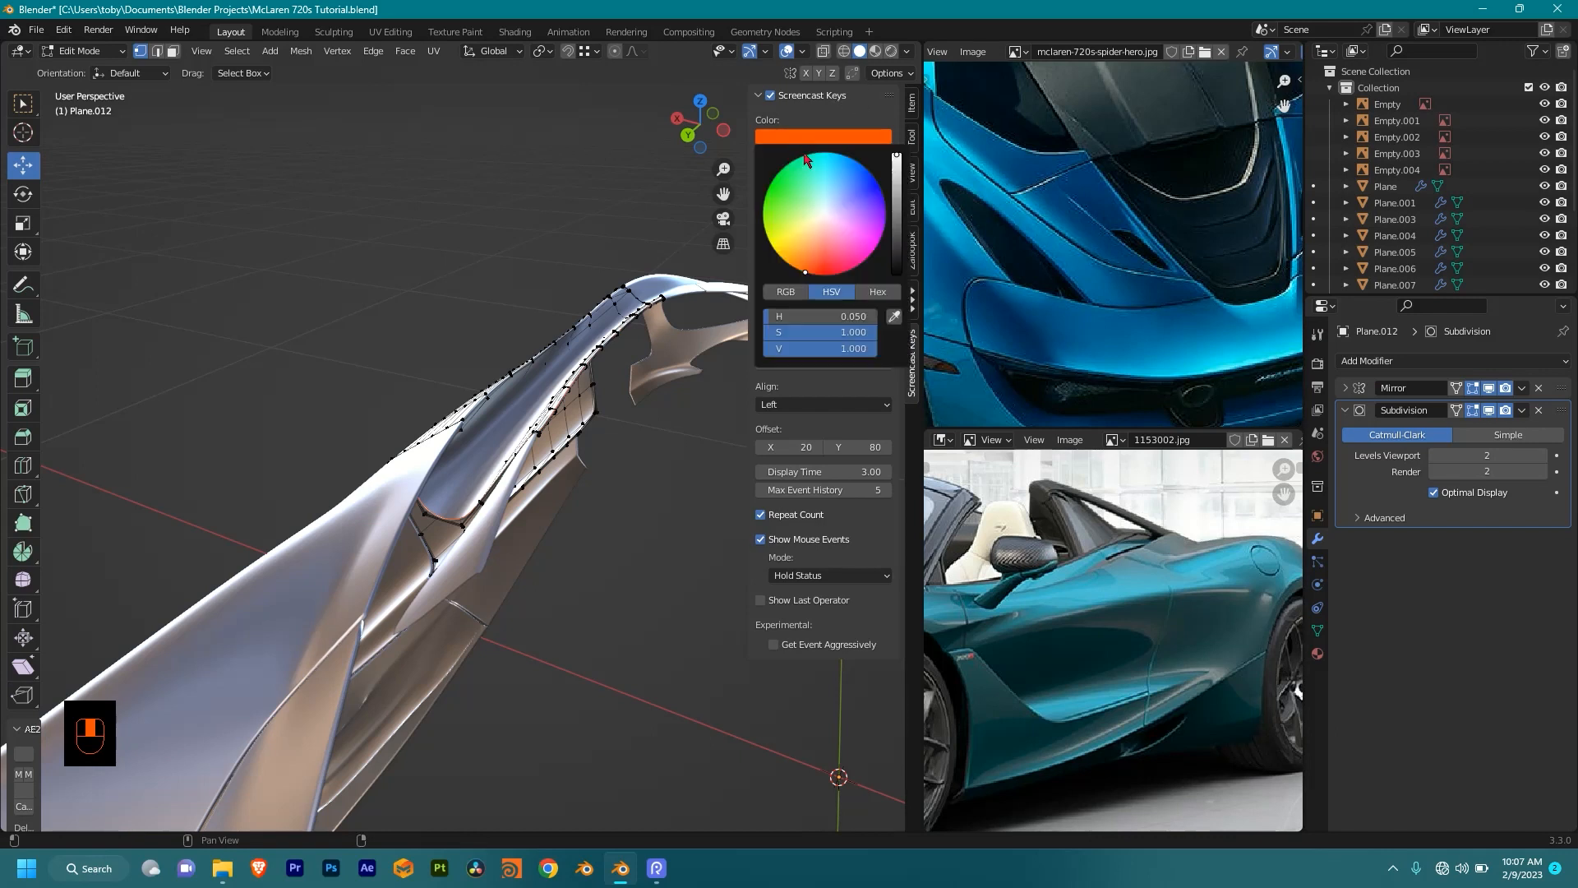
drag(851, 326, 763, 337)
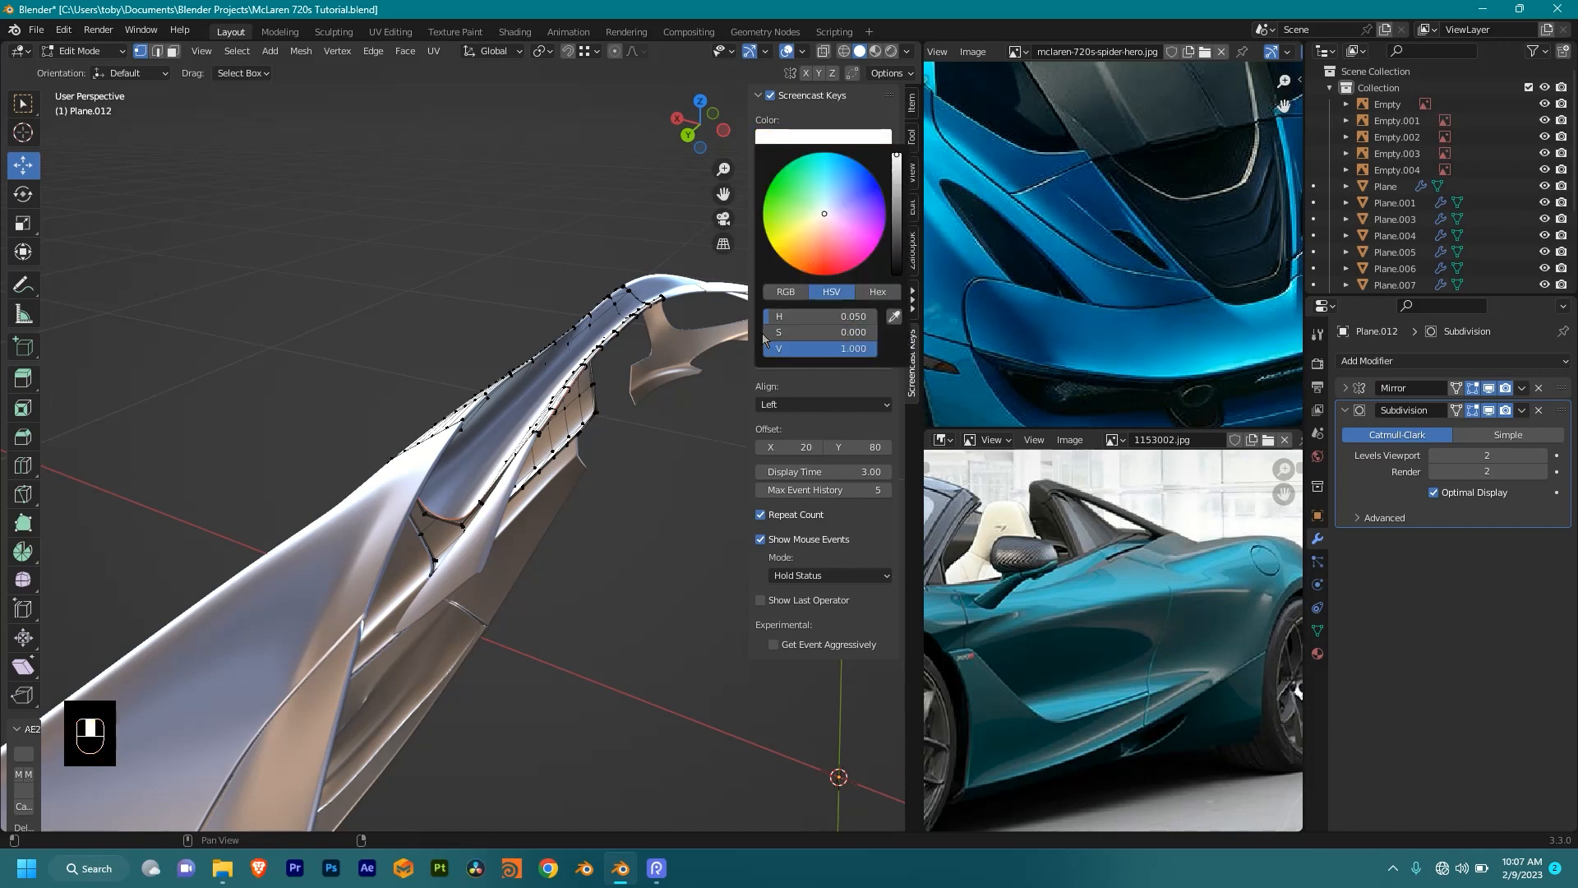
middle_drag(614, 554, 518, 451)
key(n)
Step: Leave the door mesh, select the separated edge object along its rear end and open it for editing
key(Tab)
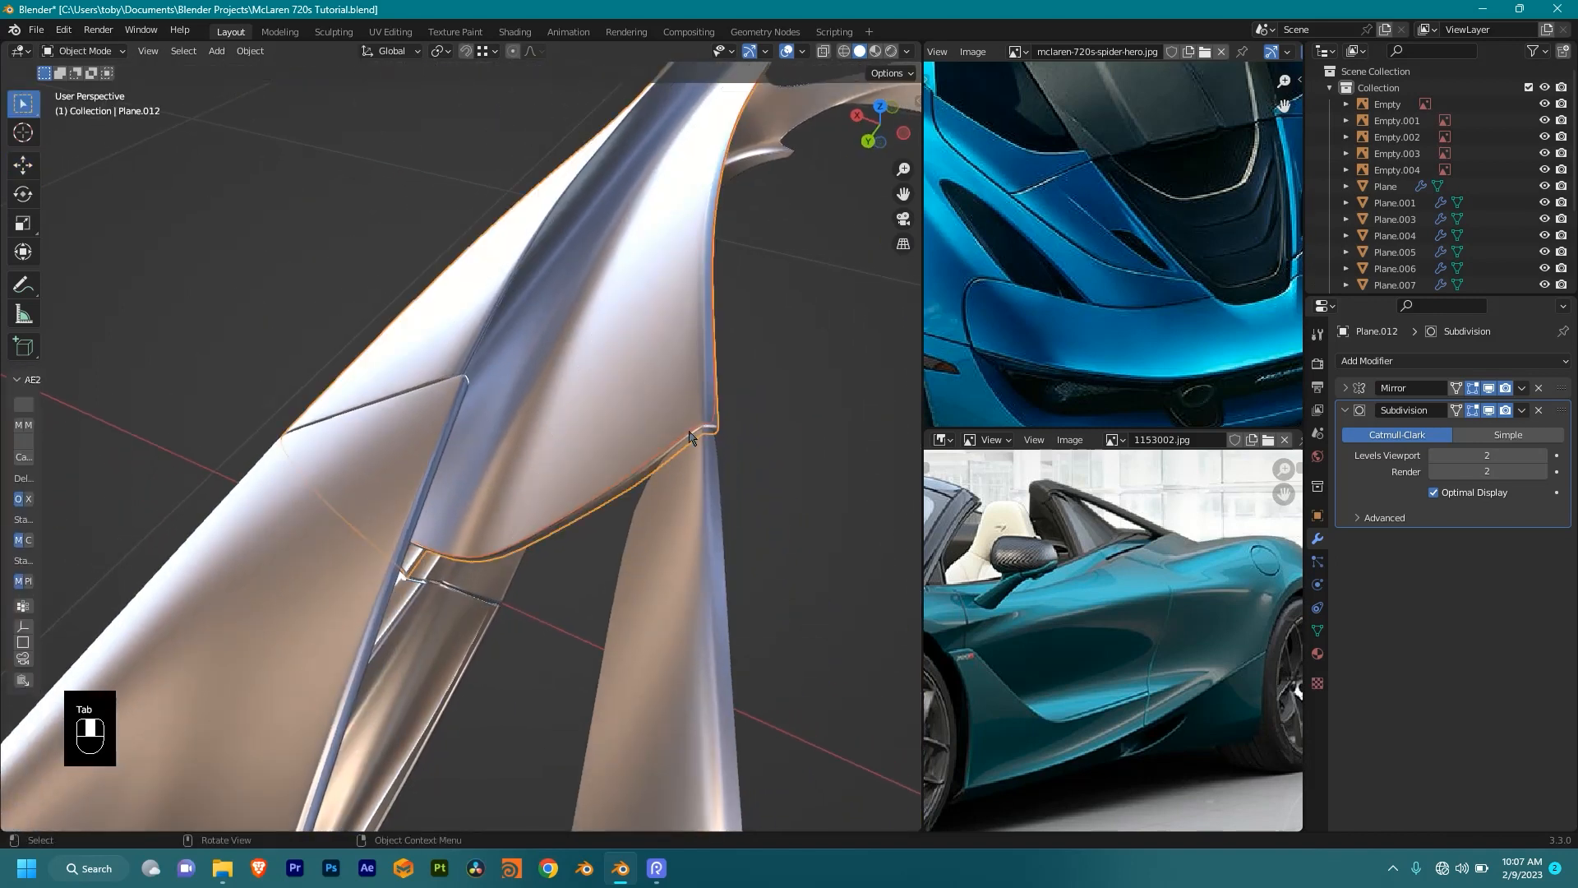
click(607, 417)
scroll(606, 411, up, 5)
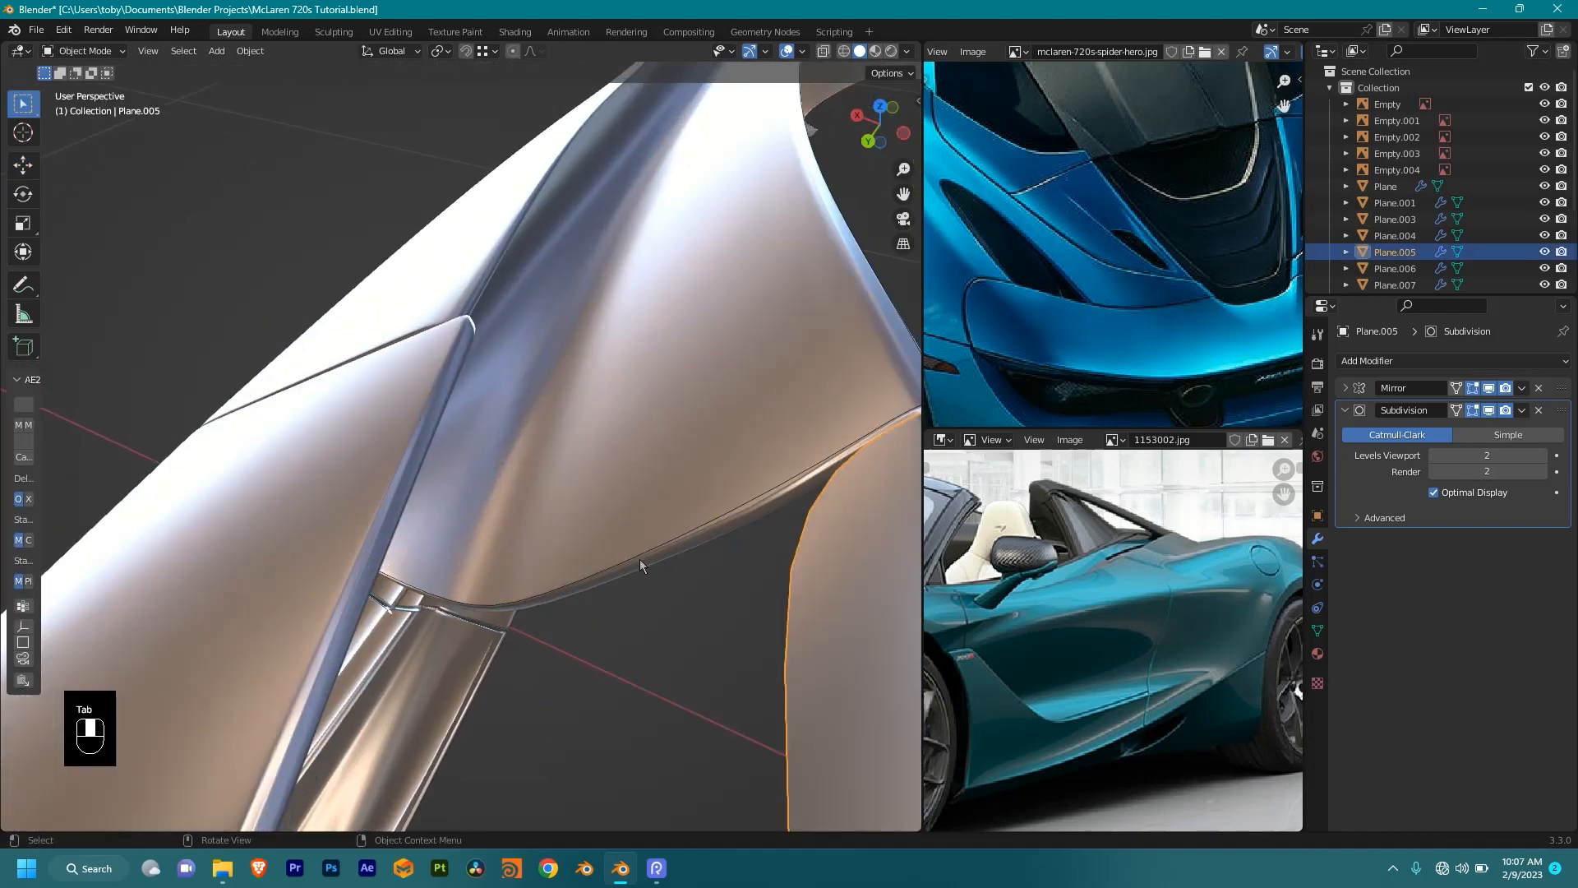
click(633, 557)
click(633, 556)
scroll(701, 546, down, 5)
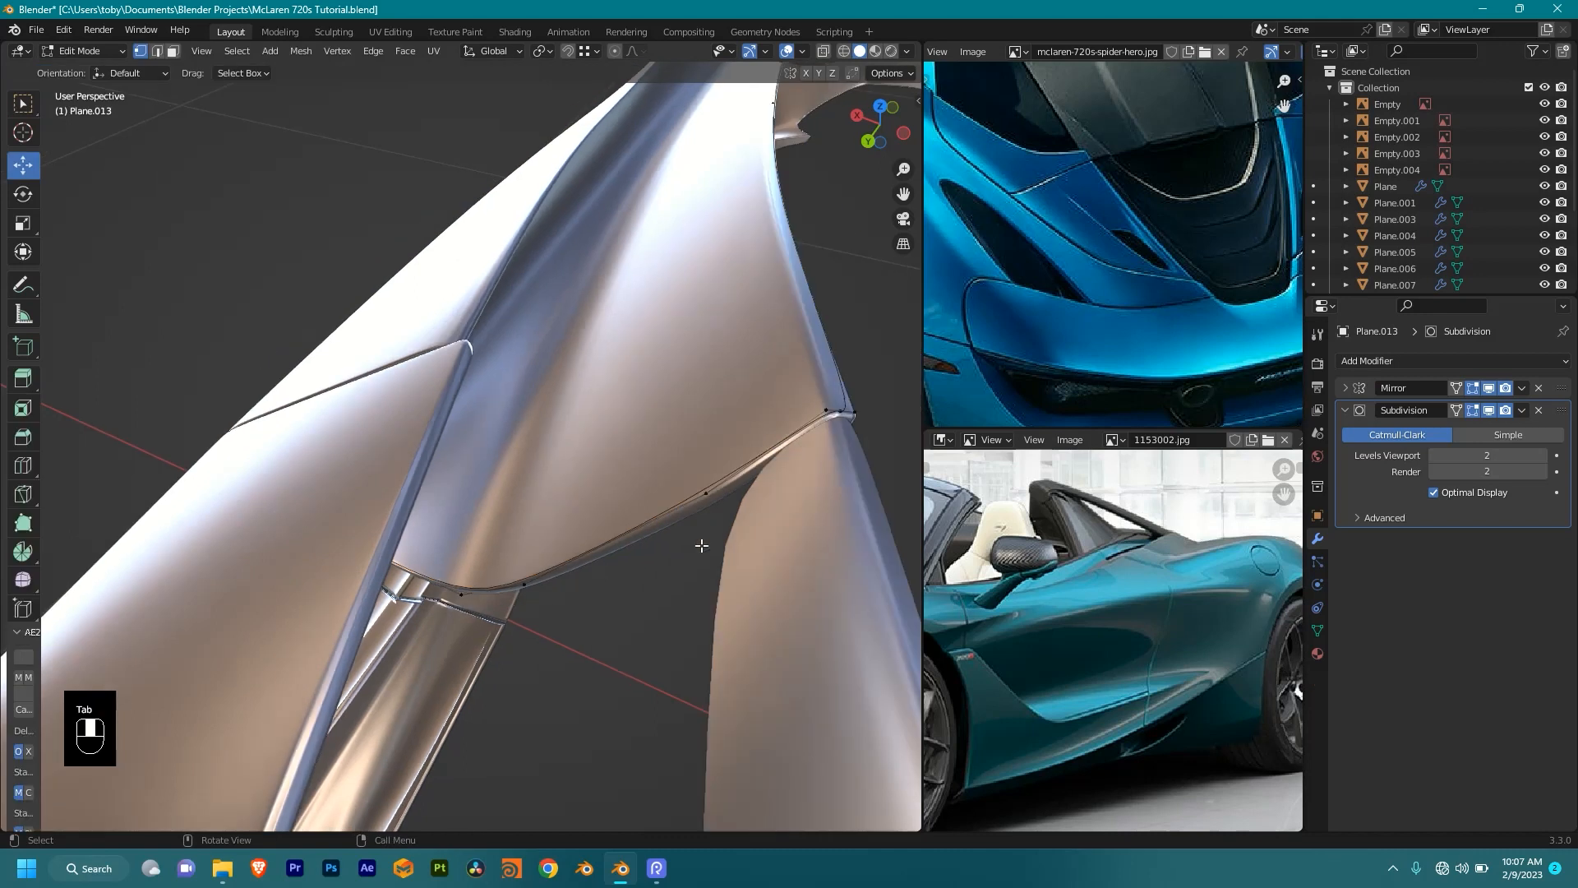
key(Tab)
Step: Box-select the unneeded vertices of the separated edge in wireframe display and delete them
key(shift+z)
mouse_move(790, 497)
middle_down()
mouse_move(627, 476)
mouse_move(803, 599)
middle_up()
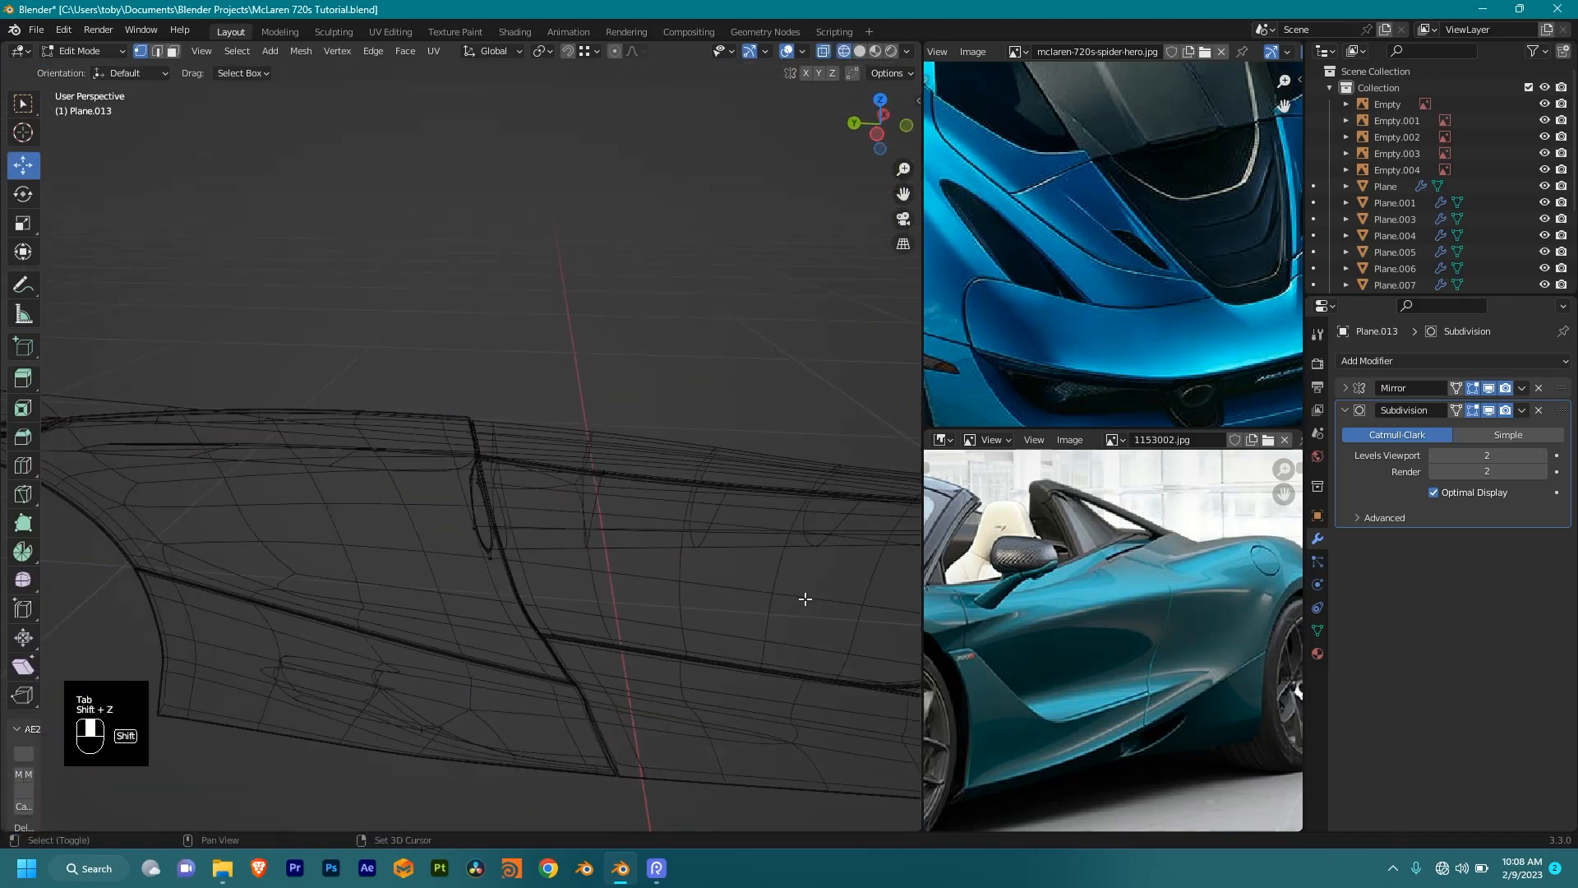
key(shift+z)
mouse_move(680, 553)
middle_down()
mouse_move(510, 475)
mouse_move(576, 526)
middle_up()
key(shift+z)
drag(884, 334, 312, 551)
key(shift+z)
middle_drag(312, 550, 617, 485)
key(x)
click(565, 518)
Step: Move the whole separated edge along global Y to leave a narrow gap behind the door's rear edge
key(Tab)
key(Tab)
middle_drag(708, 468, 620, 458)
key(a)
key(g)
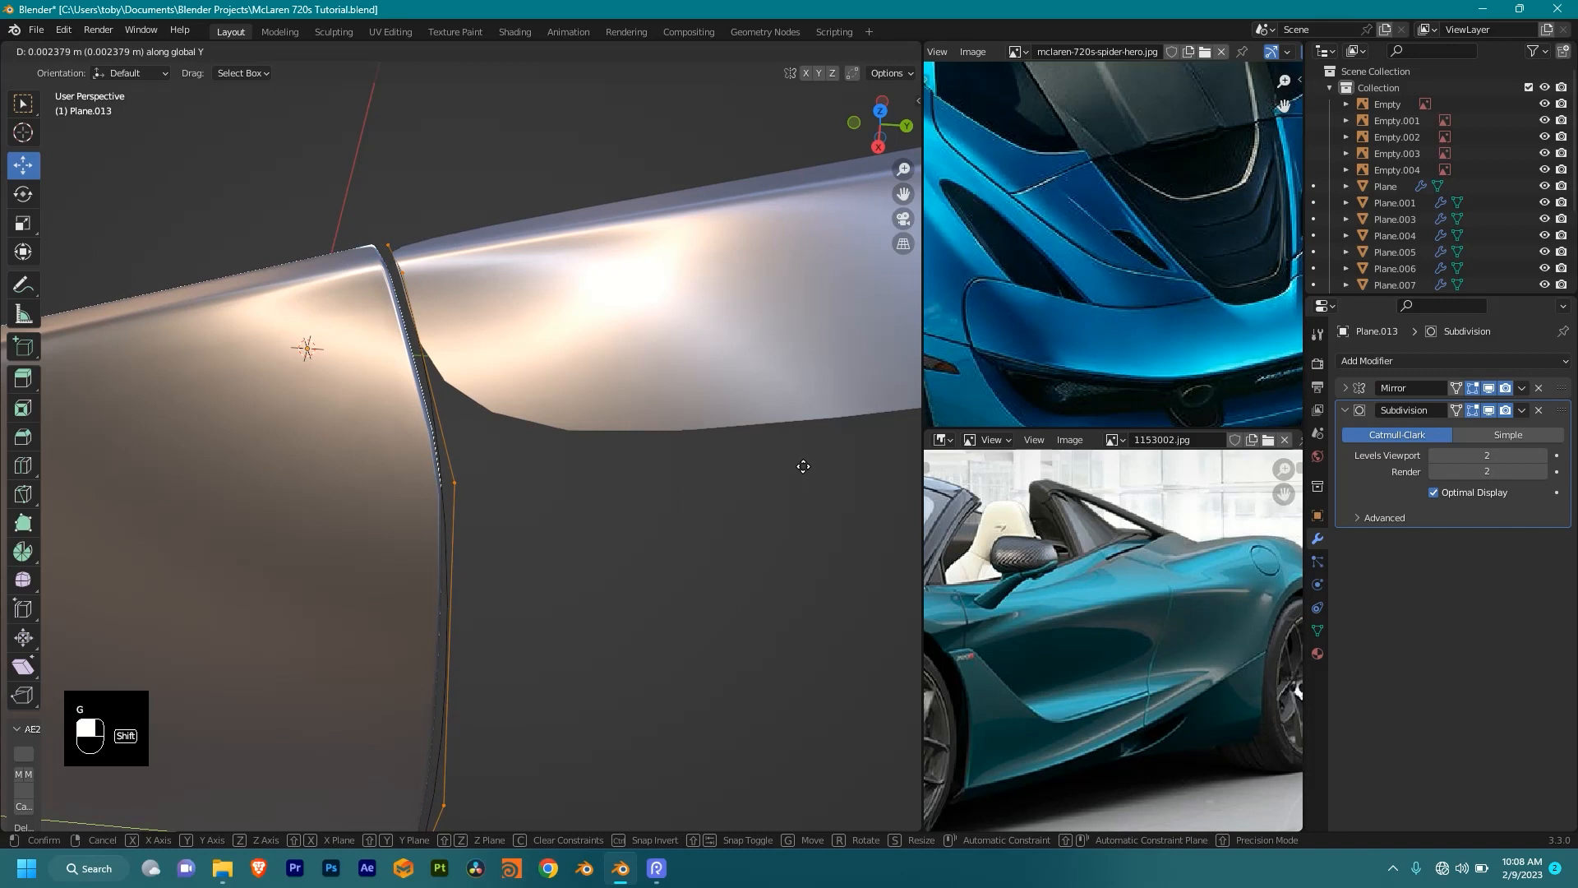
click(754, 486)
middle_drag(754, 485, 678, 485)
shift+middle_drag(678, 485, 712, 437)
key(g)
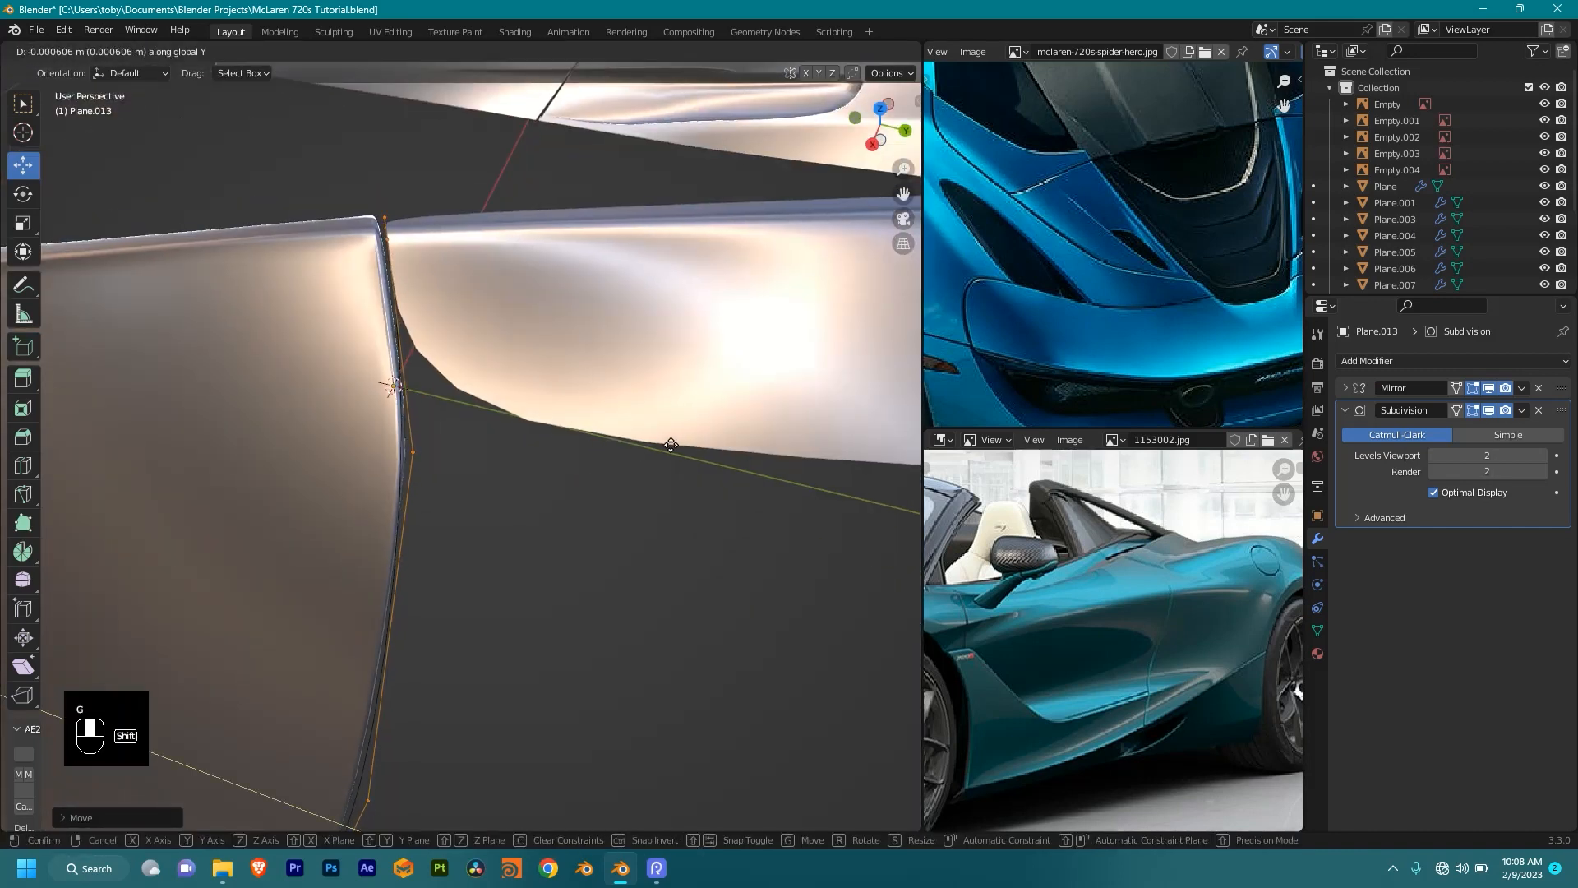
click(662, 444)
middle_drag(662, 445, 451, 485)
key(Tab)
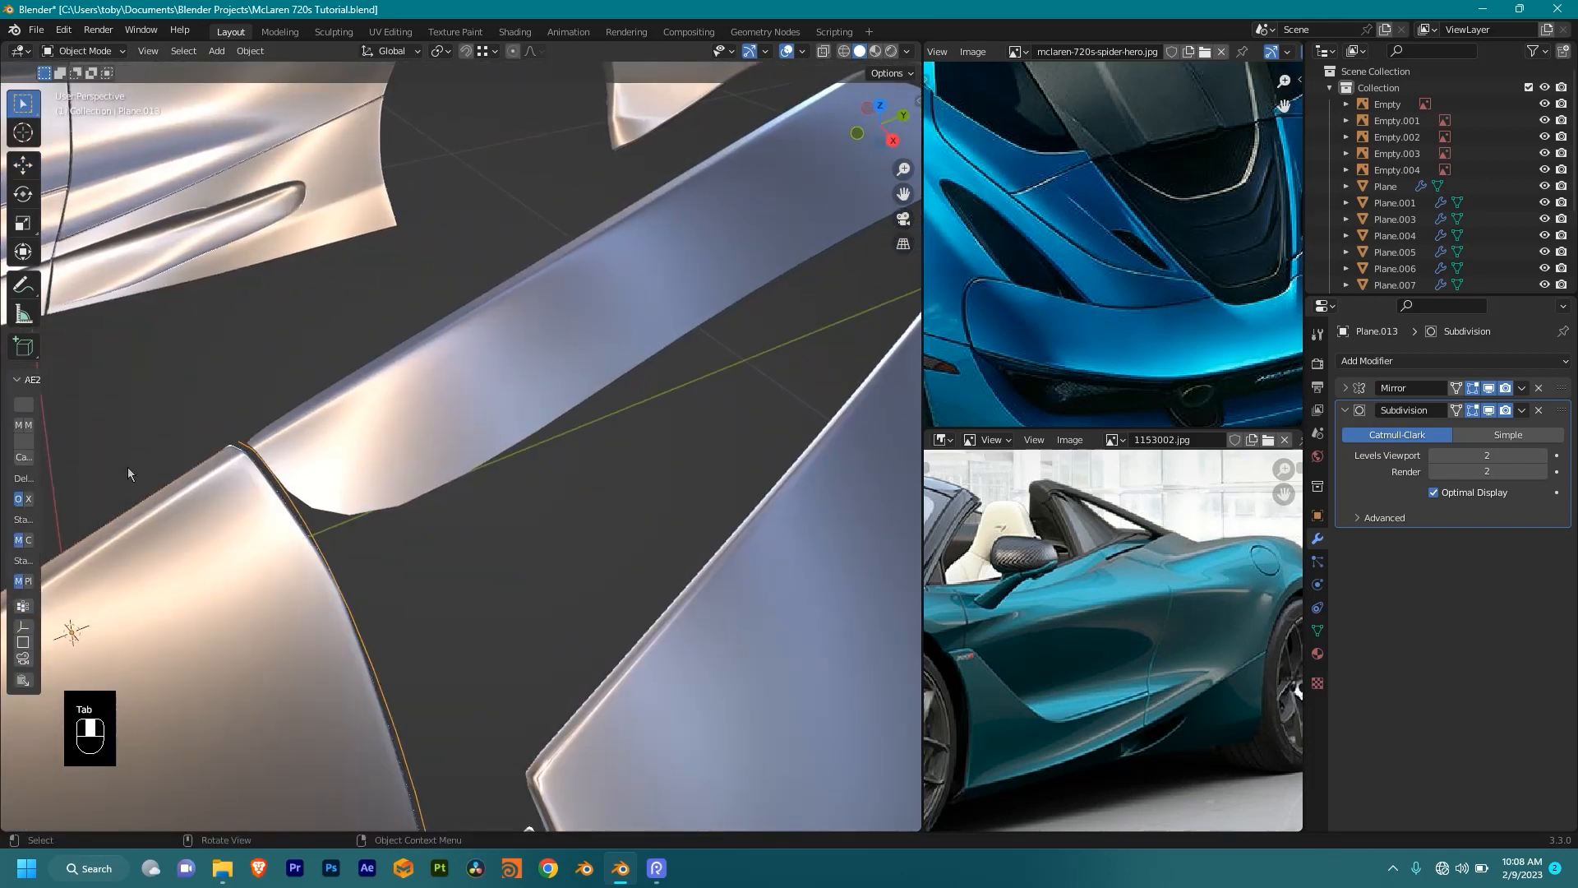
Step: Join the separated edge with the narrow trim panel behind the door into one object
click(409, 452)
middle_drag(412, 436, 461, 468)
key(Tab)
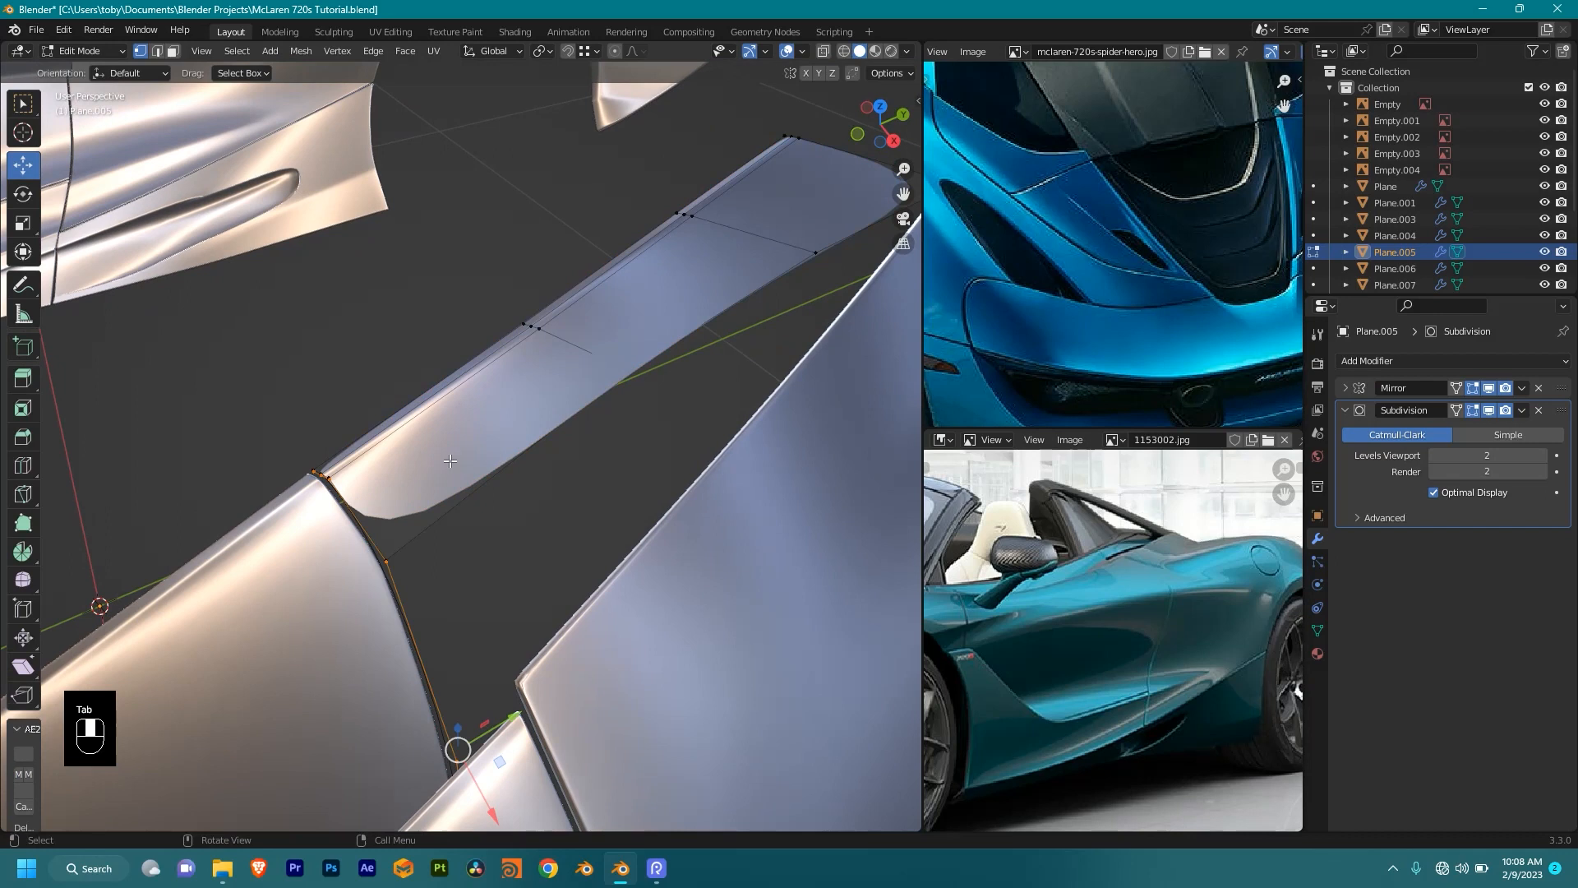
key(Tab)
key(ctrl+j)
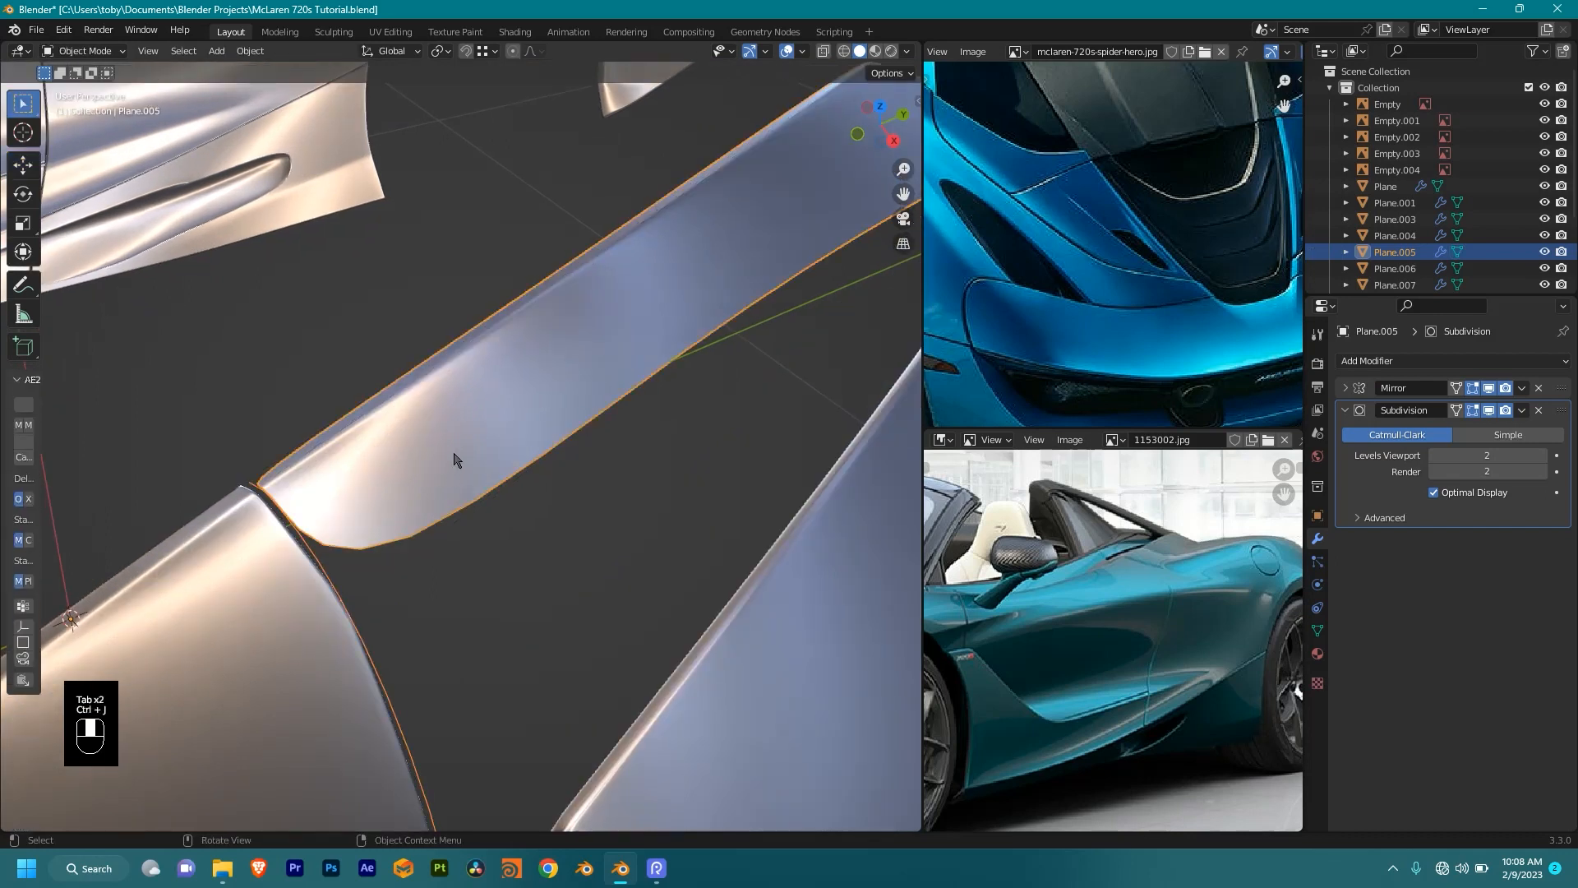
Step: Merge the first two vertex pairs at the trim panel's front upper corner using At Last
key(Tab)
shift+middle_drag(332, 473, 527, 419)
scroll(493, 395, up, 2)
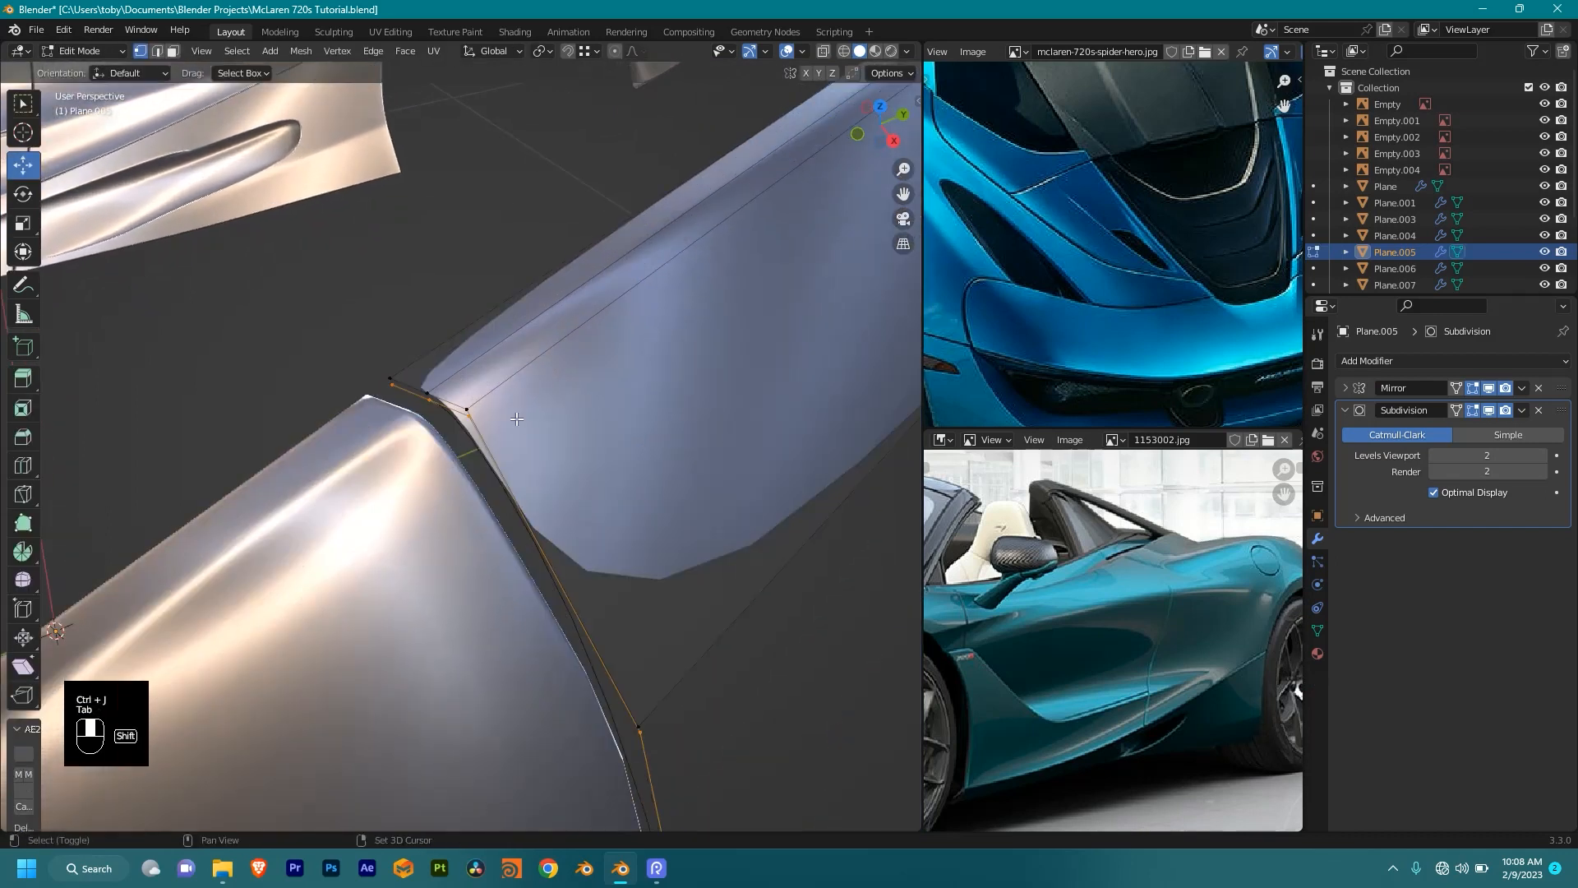
shift+middle_drag(471, 355, 486, 462)
scroll(487, 462, up, 1)
scroll(440, 565, down, 1)
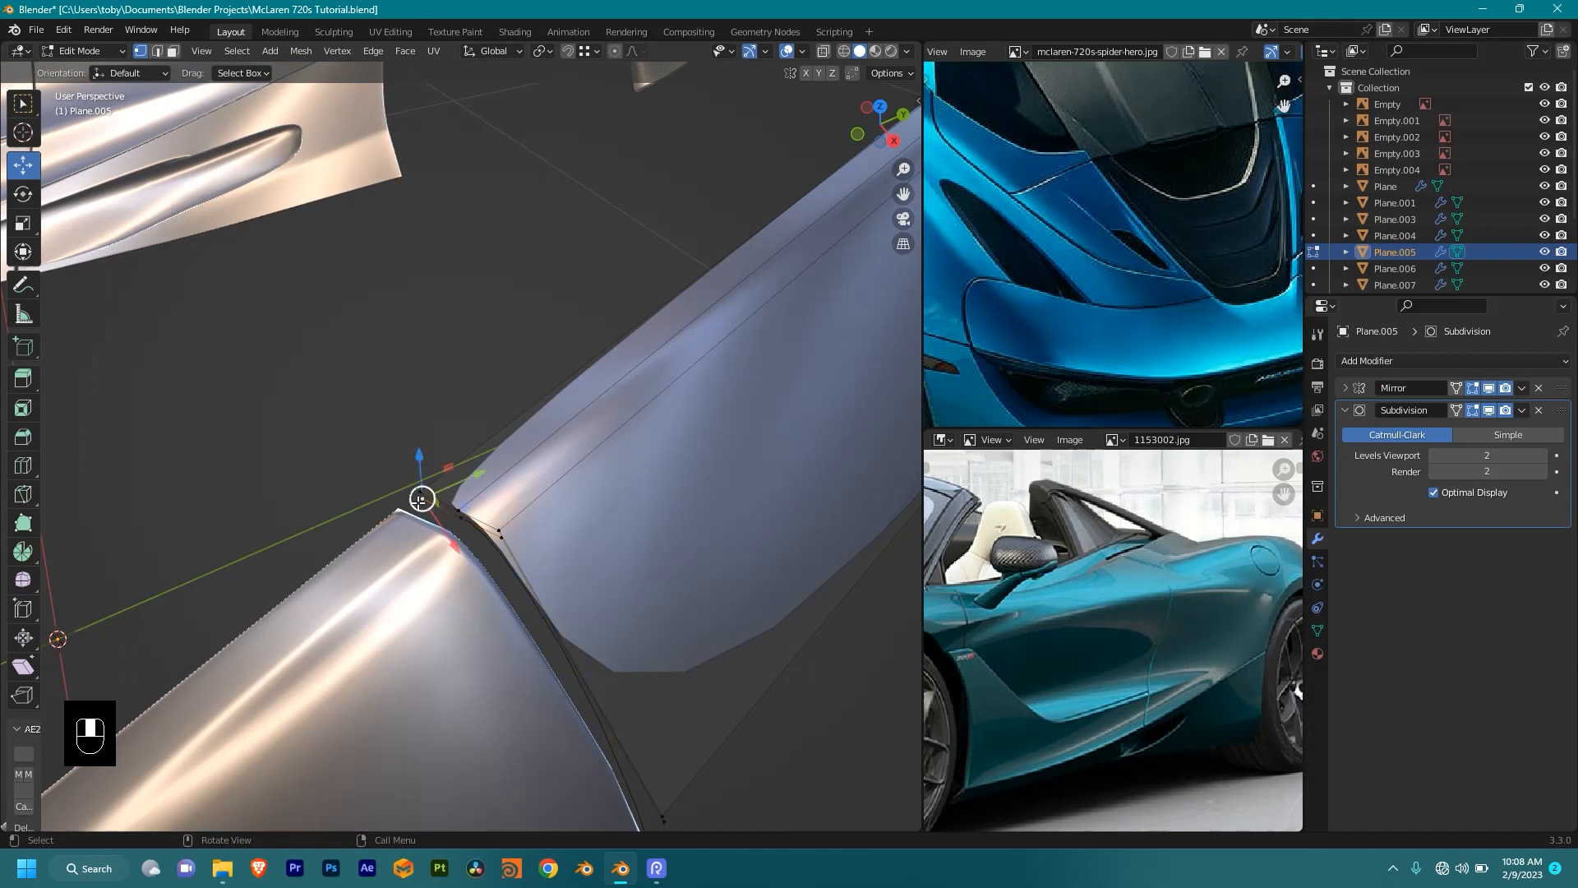
key(m)
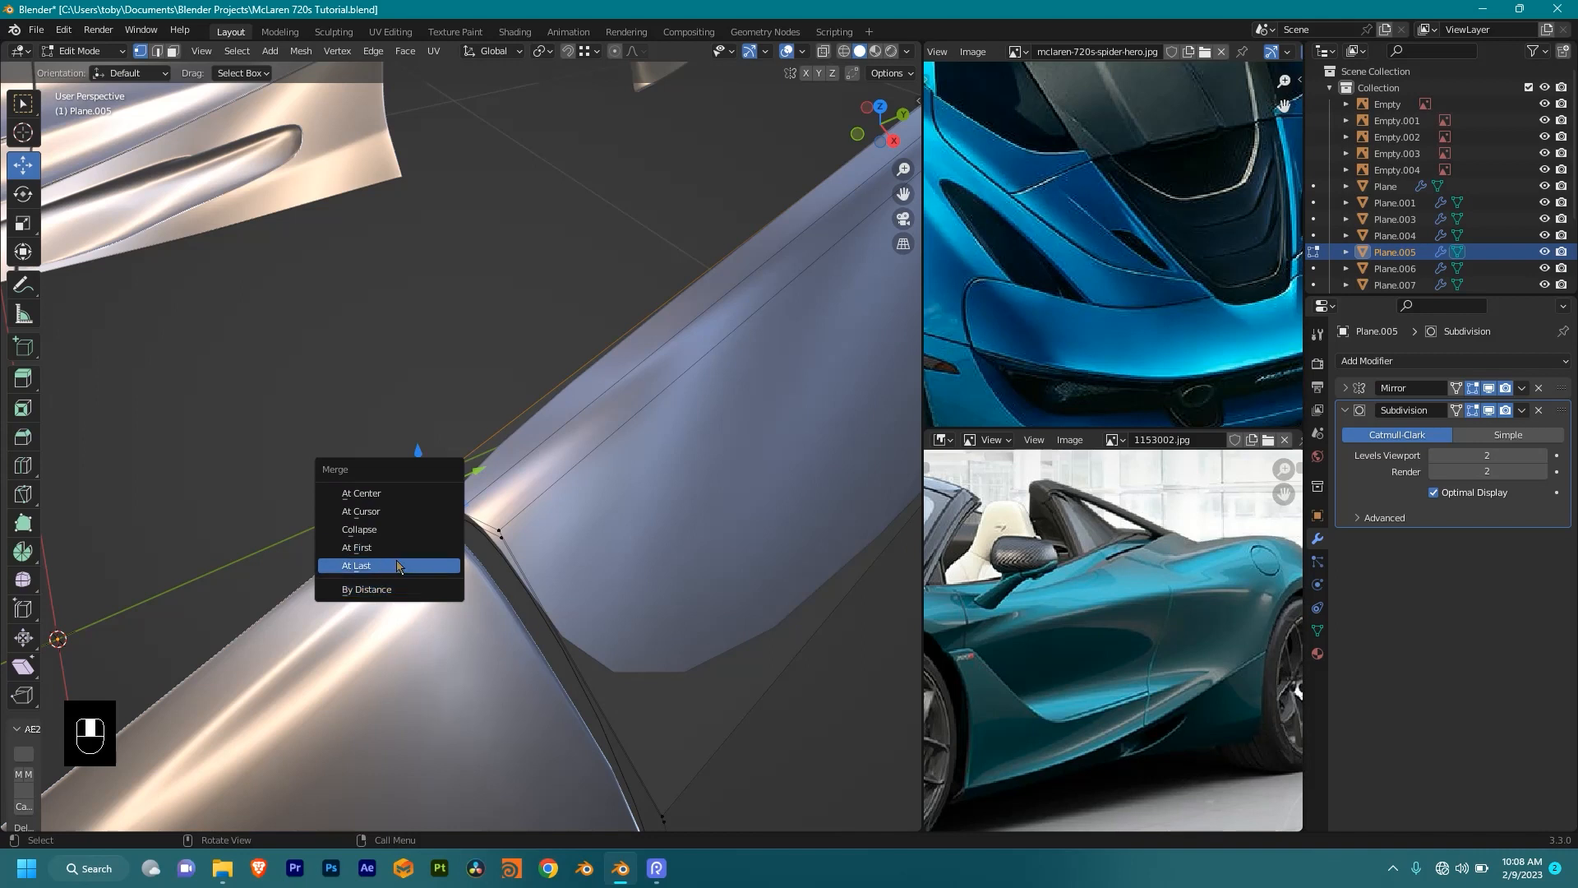
click(398, 566)
click(459, 530)
shift+click(462, 504)
key(m)
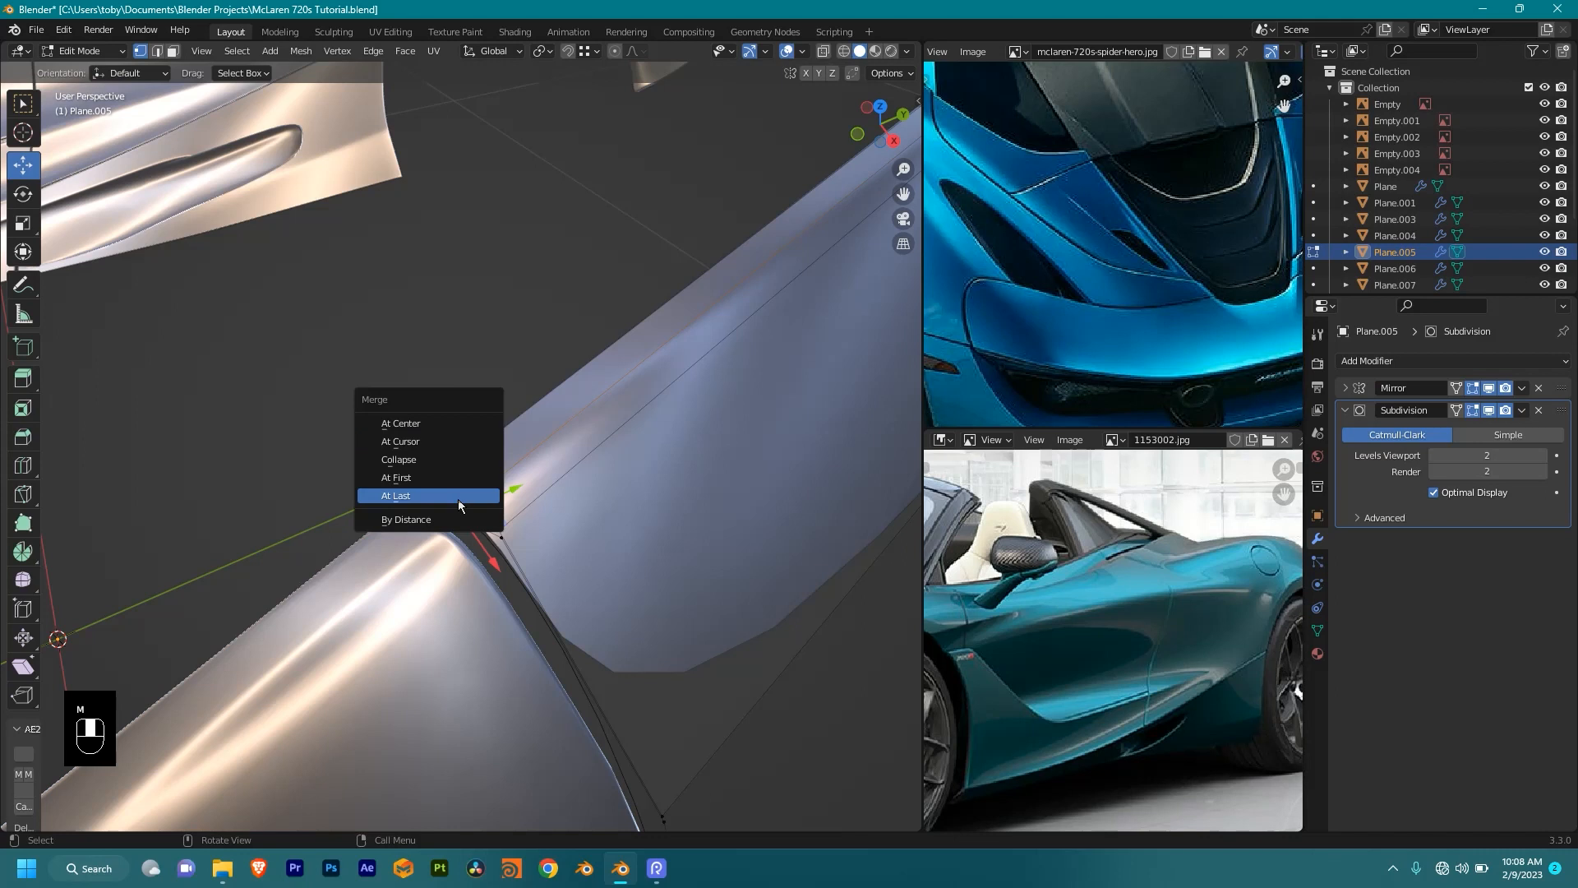
click(457, 497)
Step: Repeat the merge on the remaining vertex pairs, down to the trim panel's lower front corner
key(shift+r)
middle_drag(499, 530, 557, 560)
scroll(346, 484, up, 3)
scroll(344, 483, down, 3)
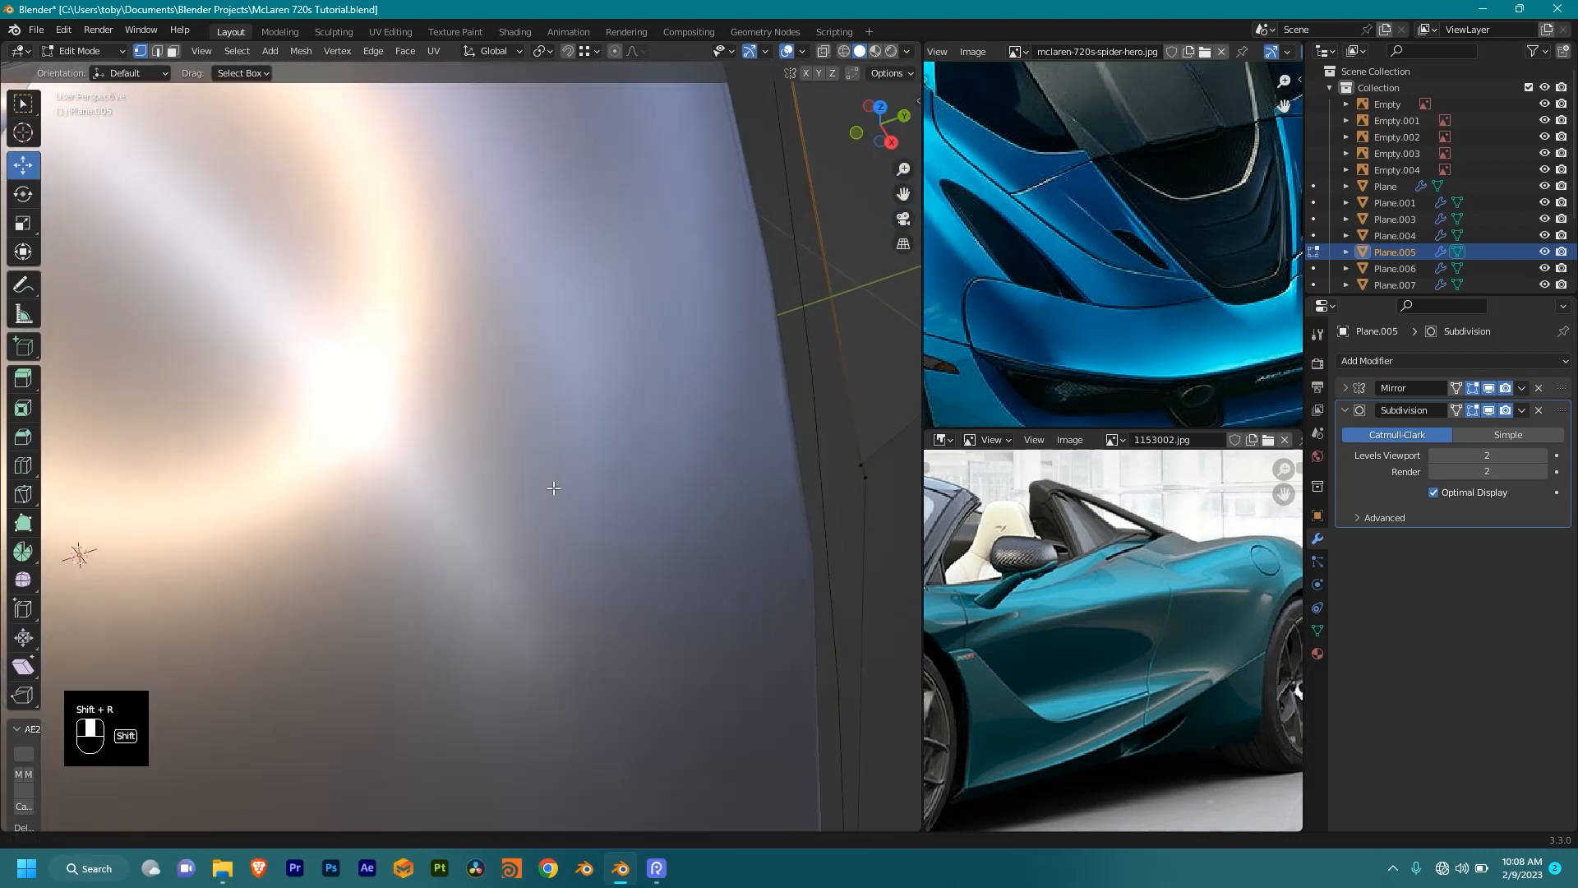
click(643, 538)
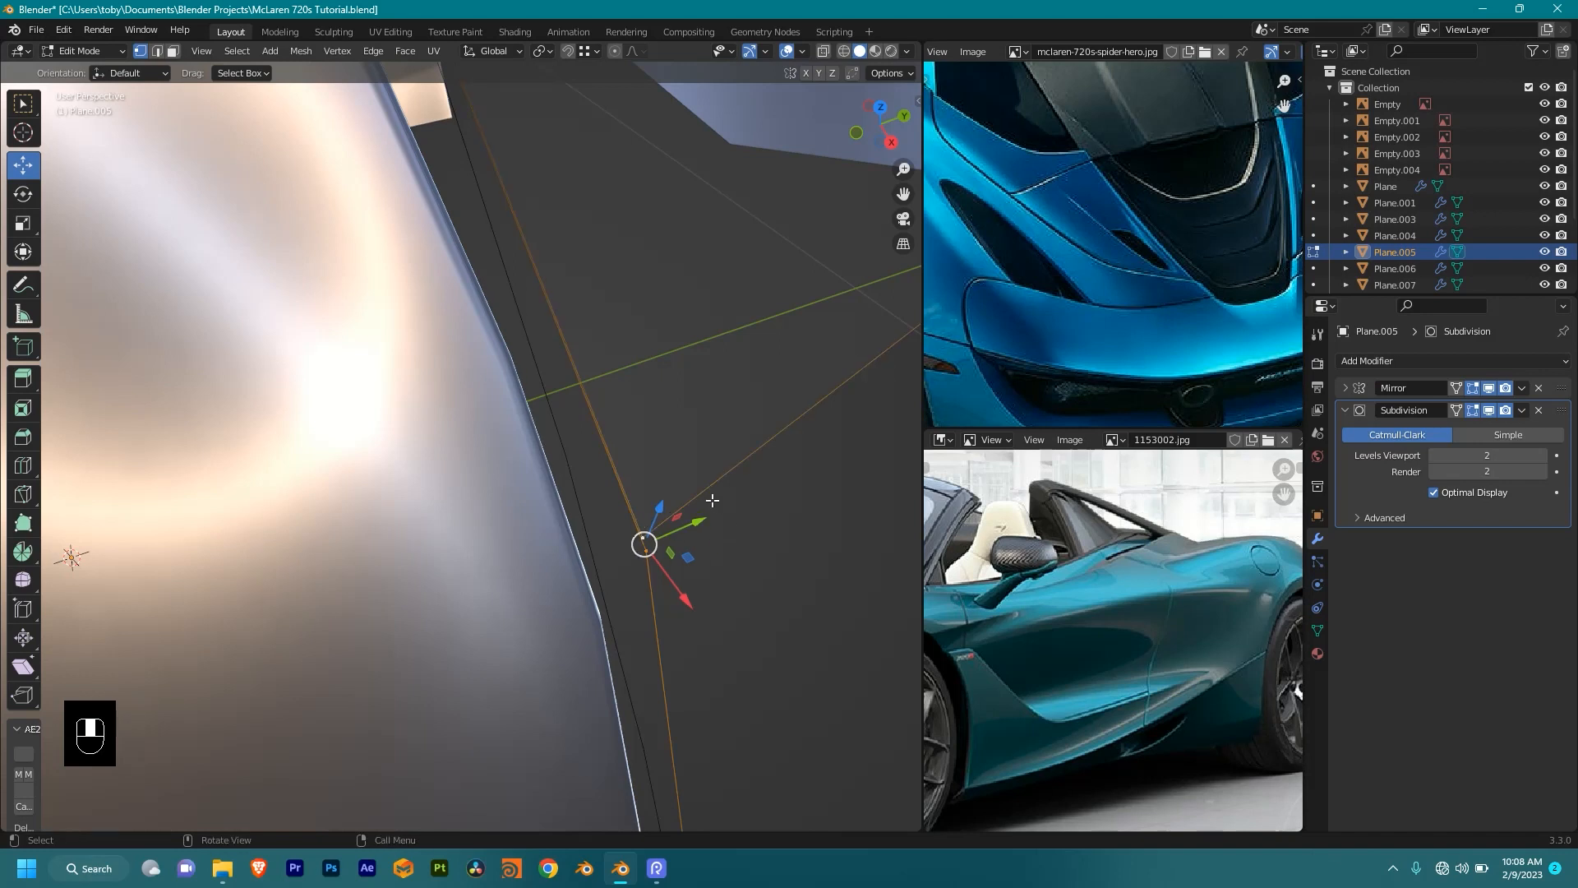
middle_drag(731, 530, 701, 485)
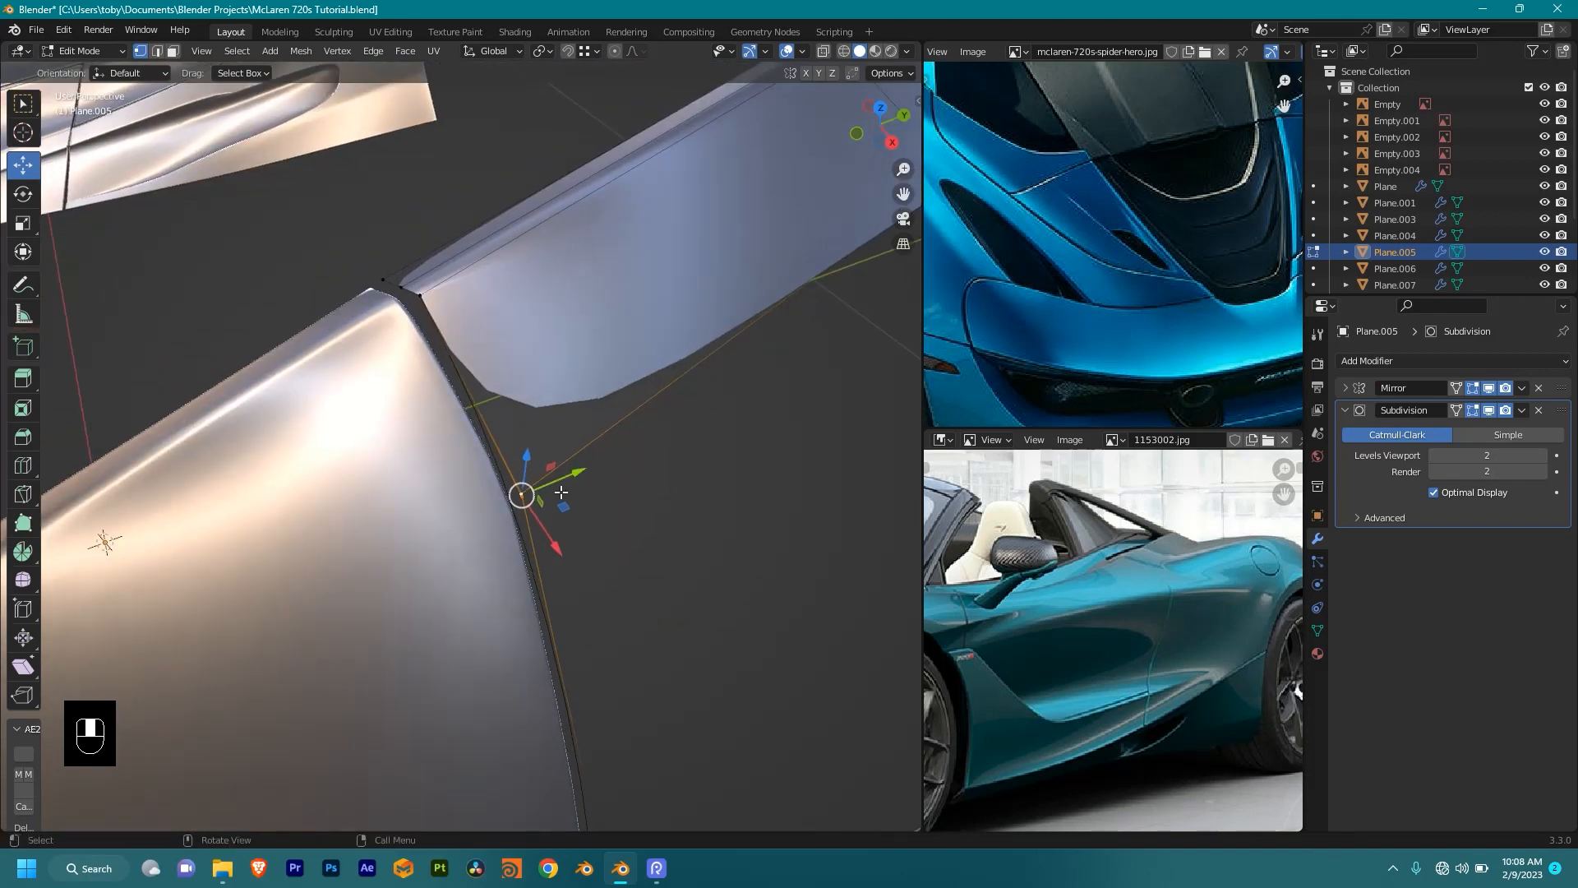
middle_drag(562, 492, 598, 494)
key(shift+r)
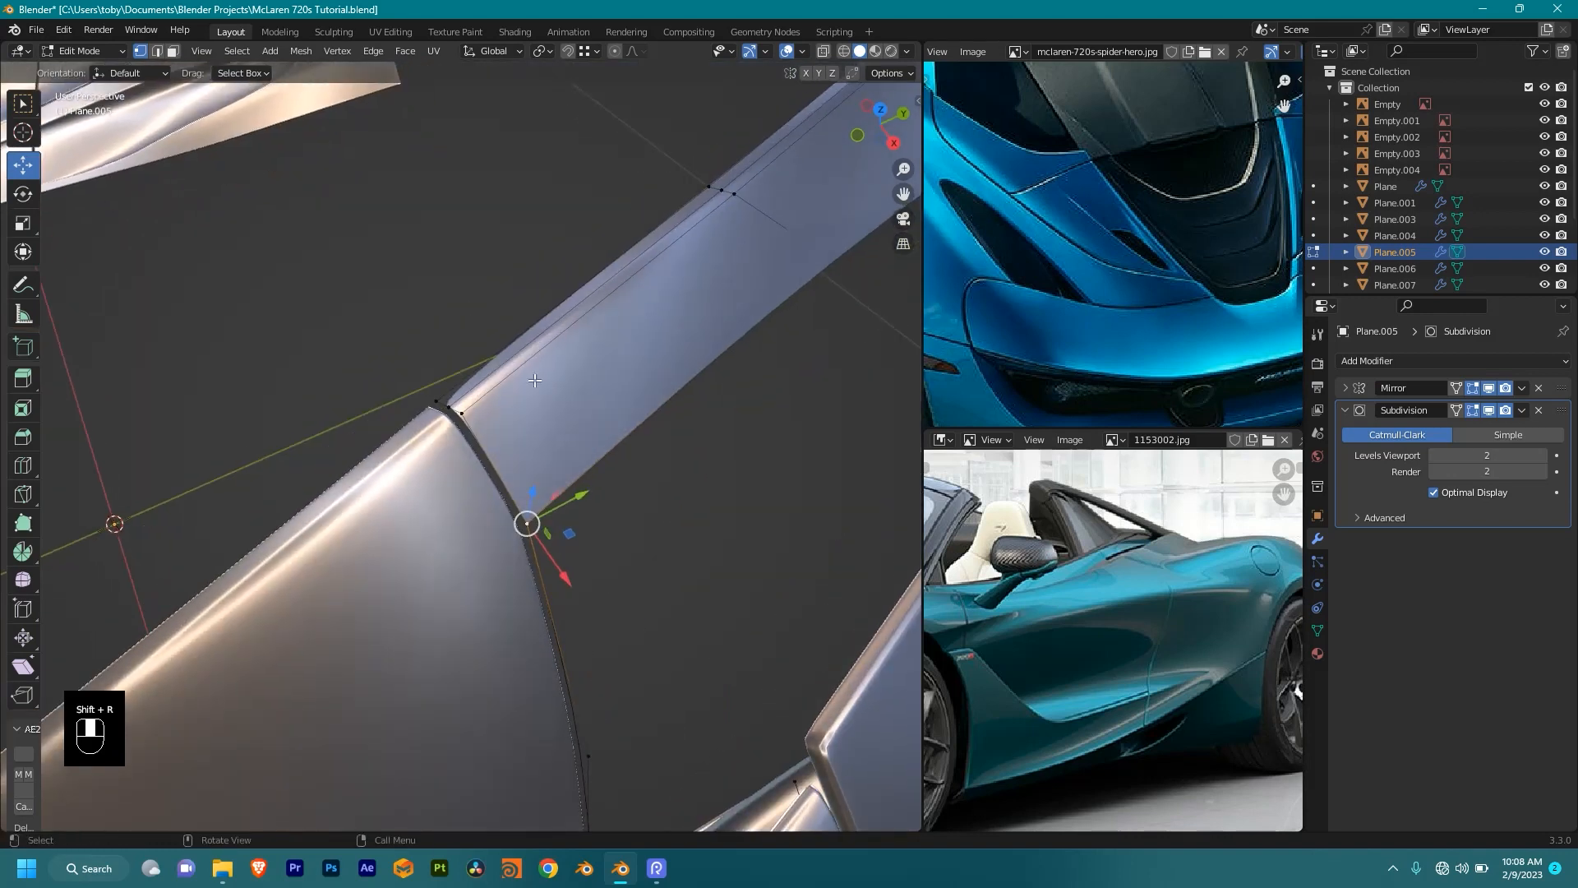
Step: Duplicate the trim panel's front upper corner vertices with an offset and repeat the duplication four times
scroll(539, 362, down, 4)
drag(526, 346, 418, 468)
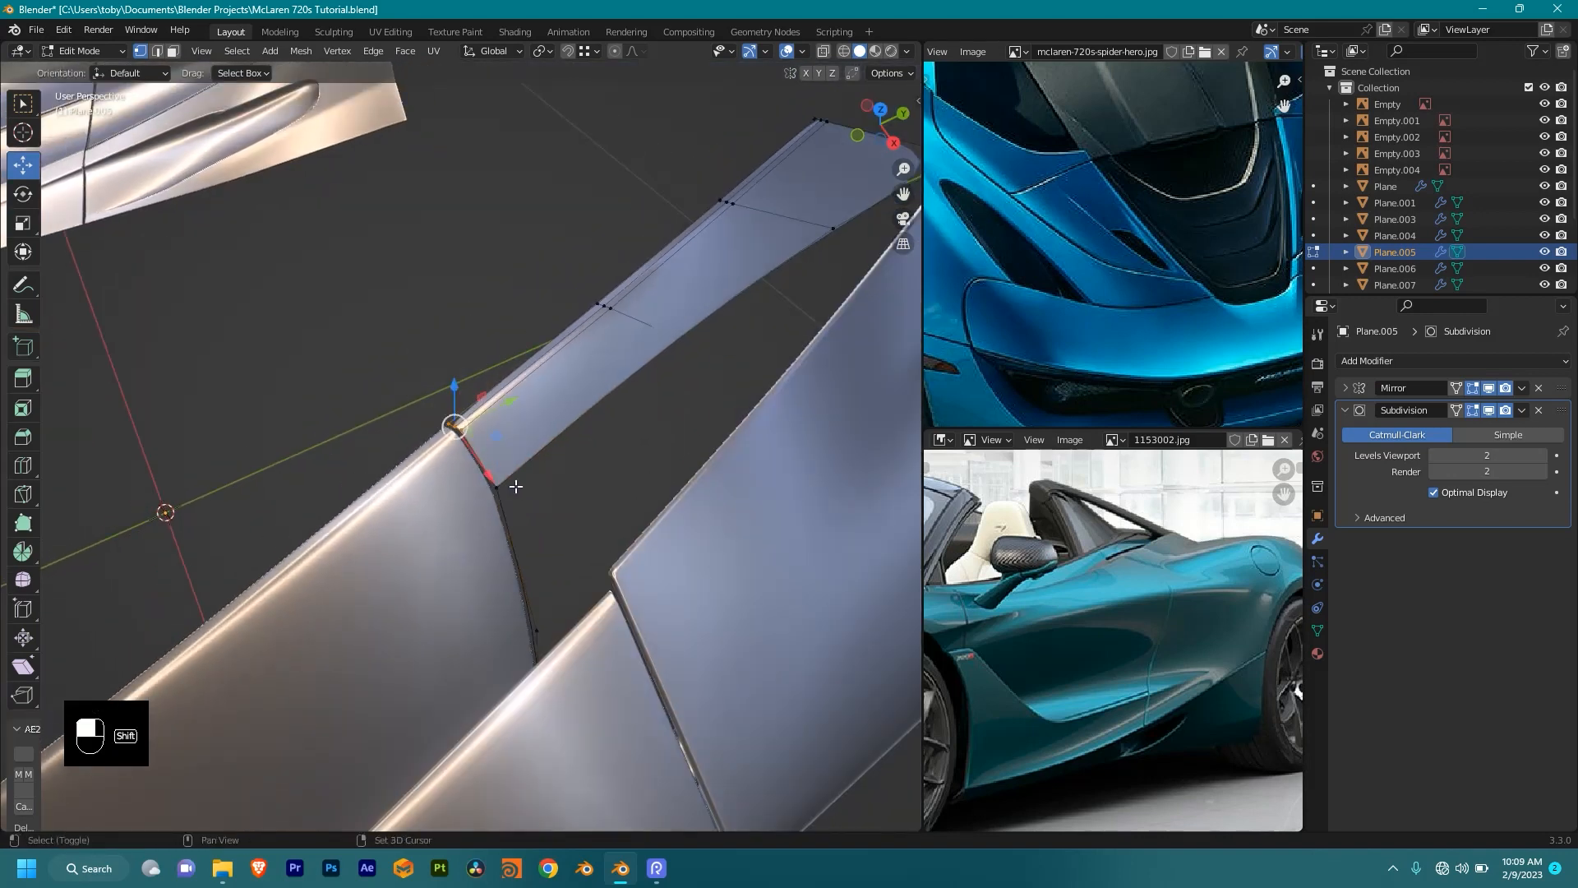
key(shift+d)
click(437, 407)
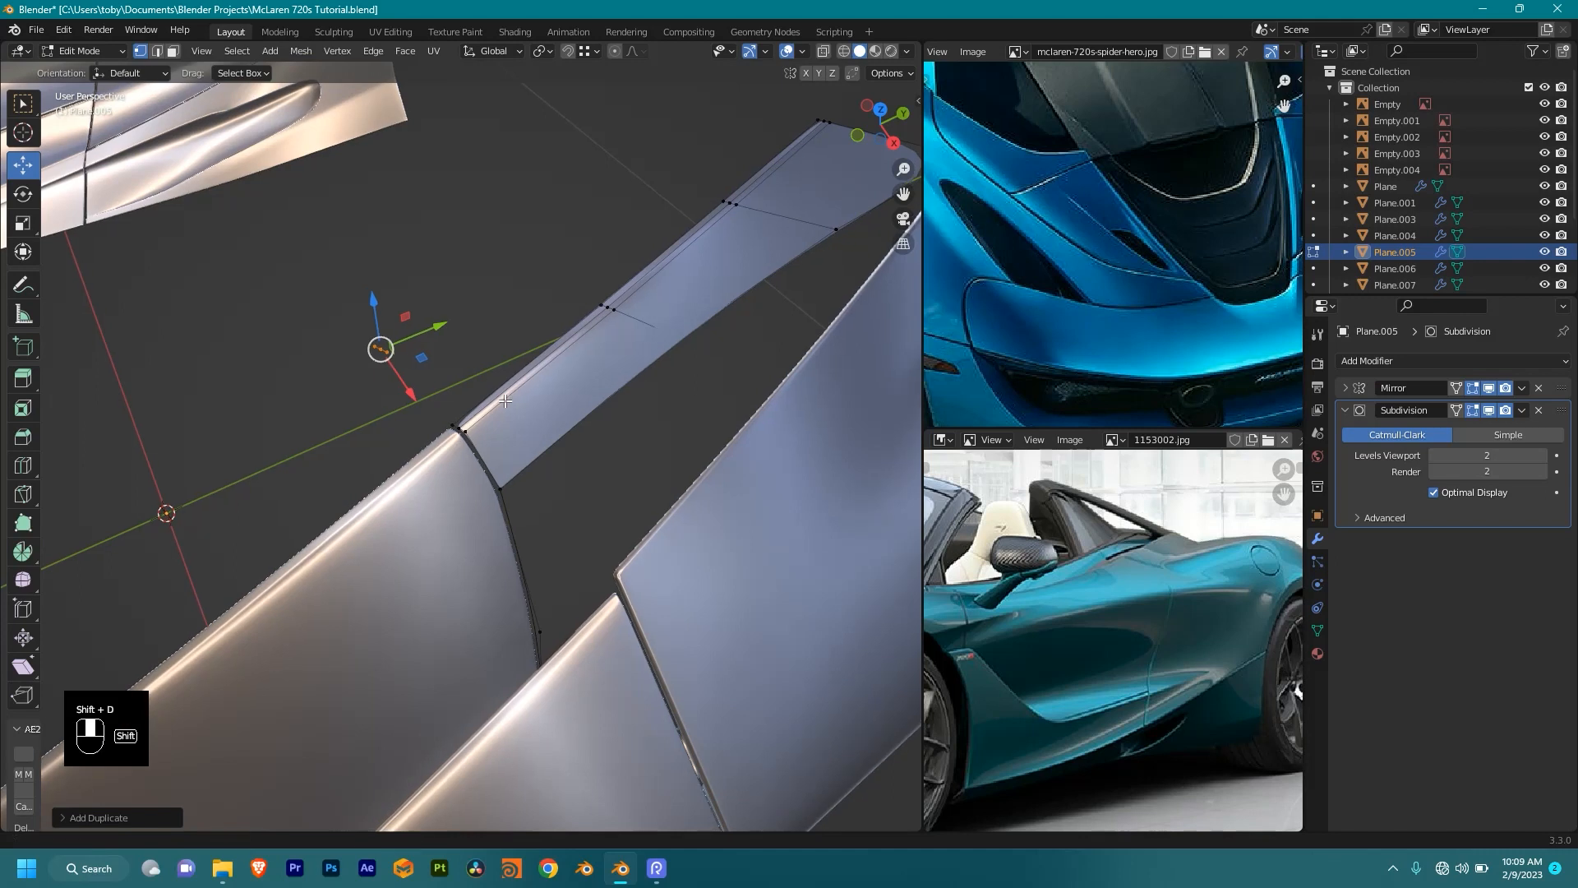
shift+middle_drag(483, 375, 530, 436)
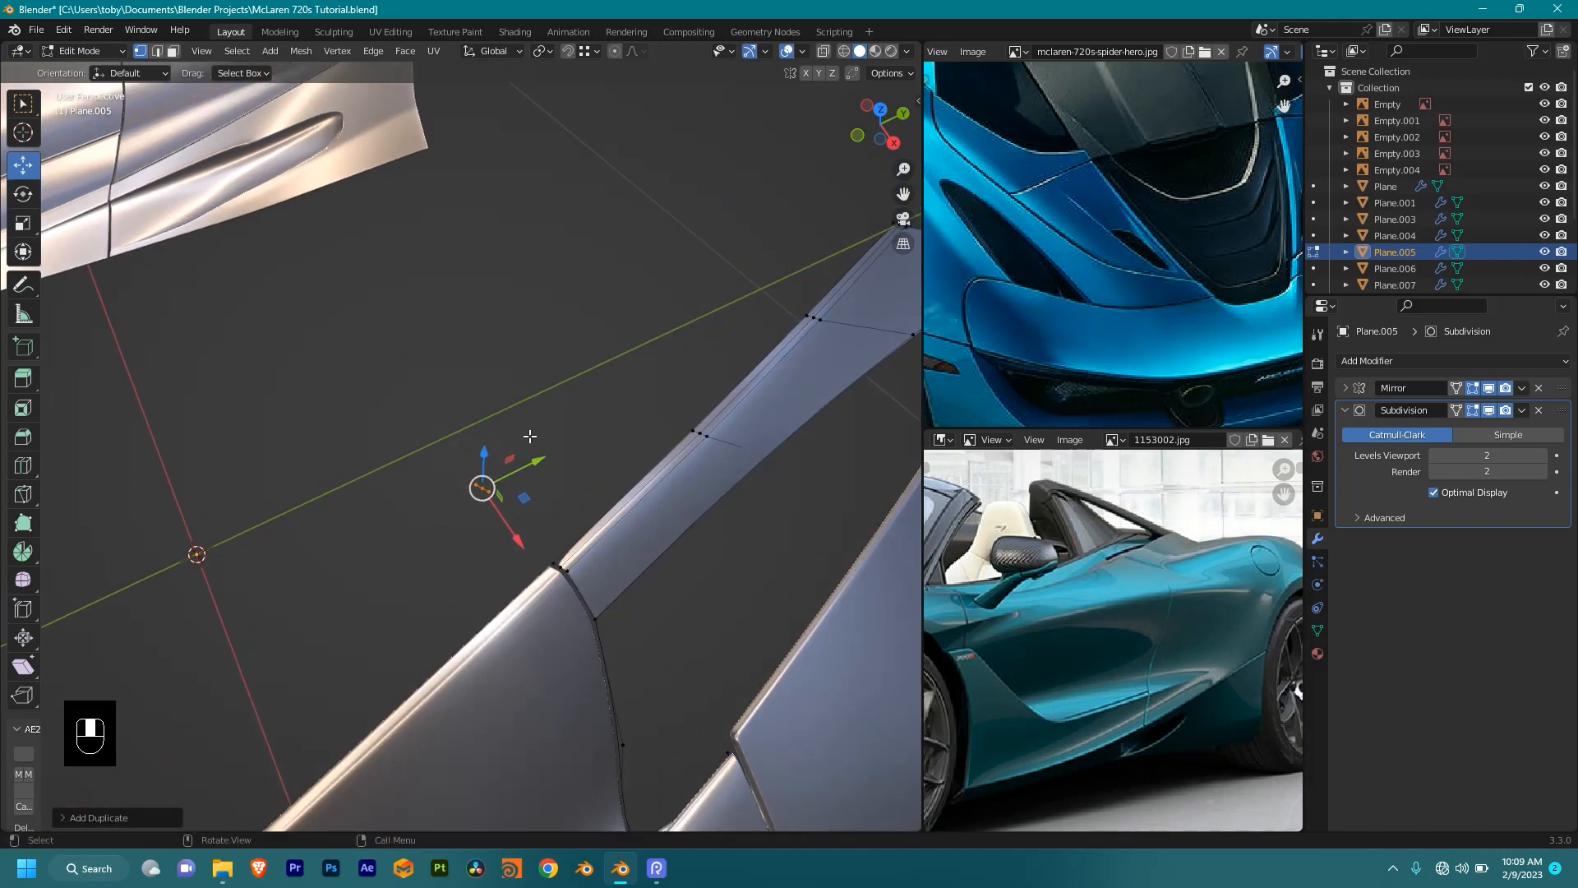
key(shift)
key(shift+r)
key(shift+r)
key(shift+r)
key(shift+r)
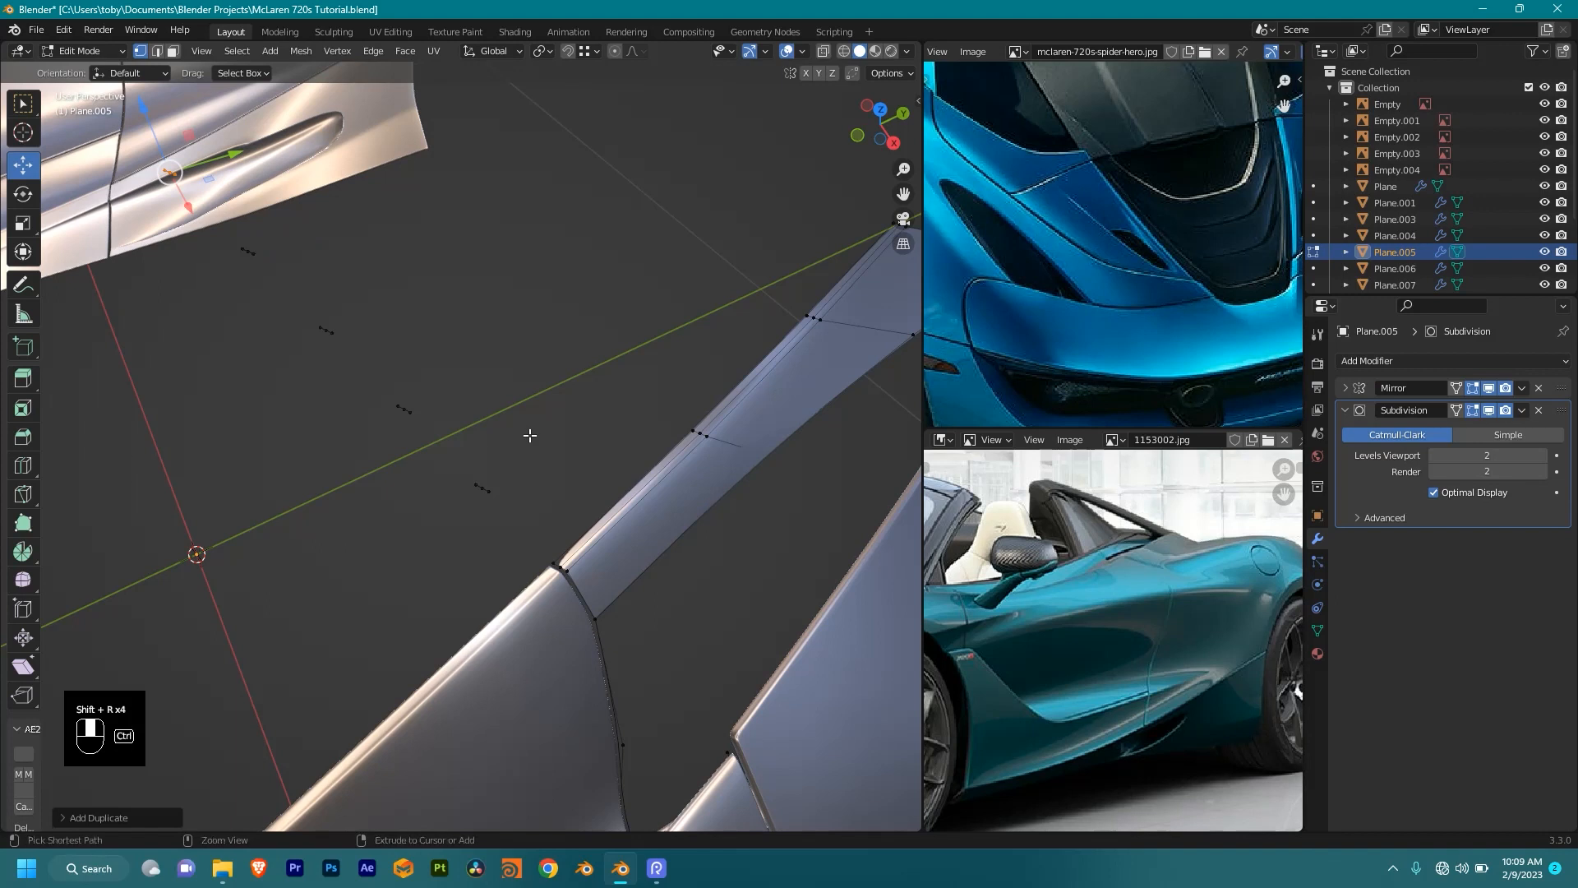
Step: Undo the duplicated corner vertices and all their repeated copies
key(ctrl+z)
key(ctrl+z)
key(ctrl+z)
key(ctrl+z)
key(ctrl+z)
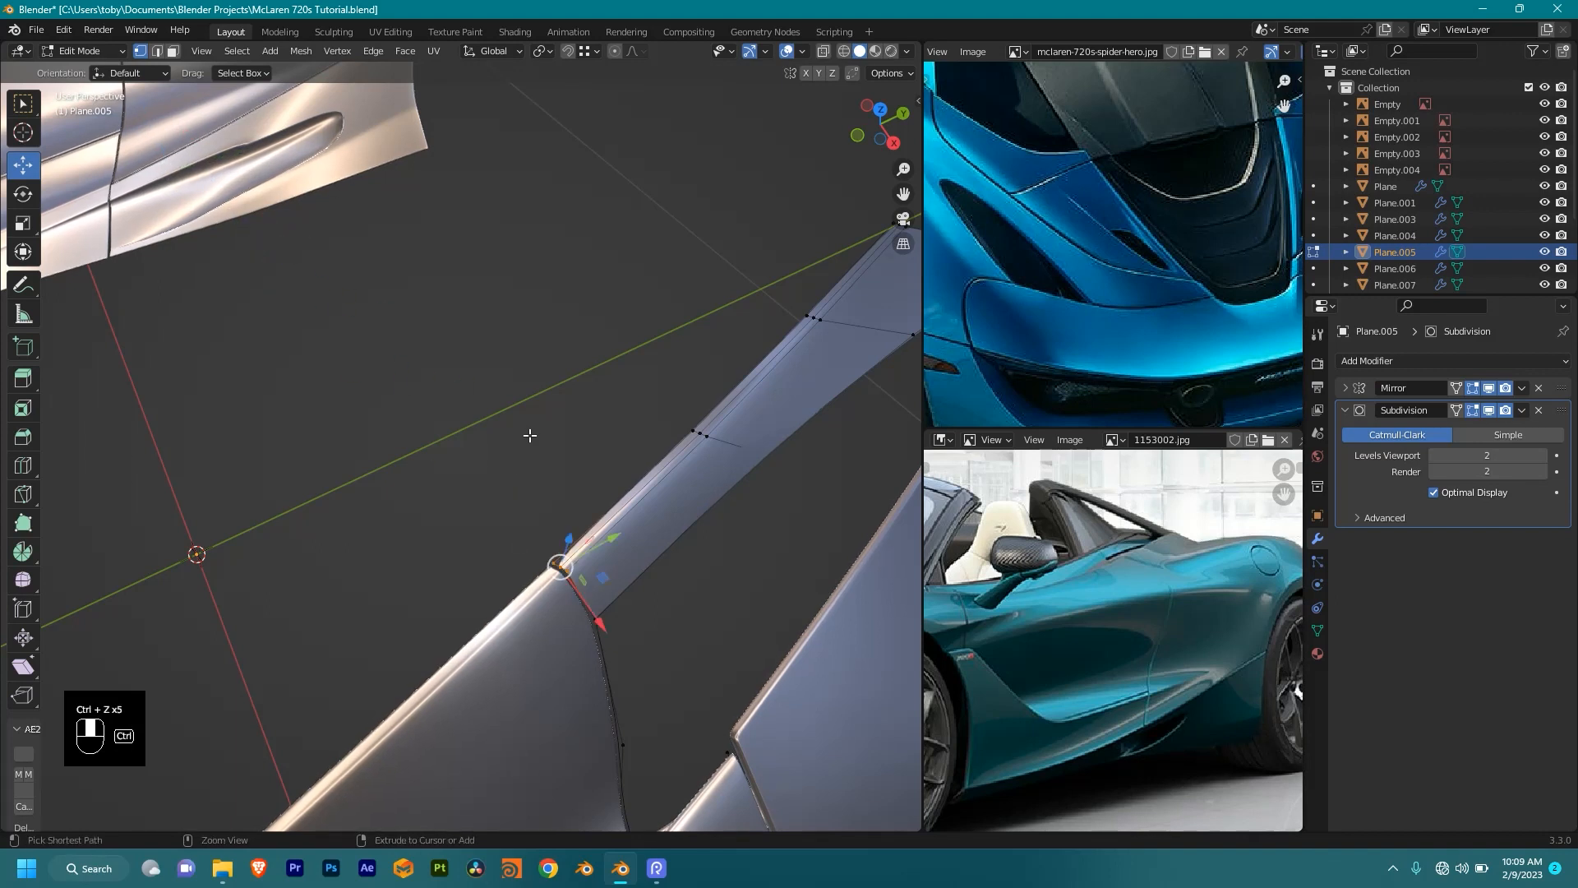
Step: Open the large rear body panel for editing and delete the vertices of the edge loop along its bevelled border
middle_drag(548, 581, 657, 448)
scroll(649, 444, down, 4)
key(Tab)
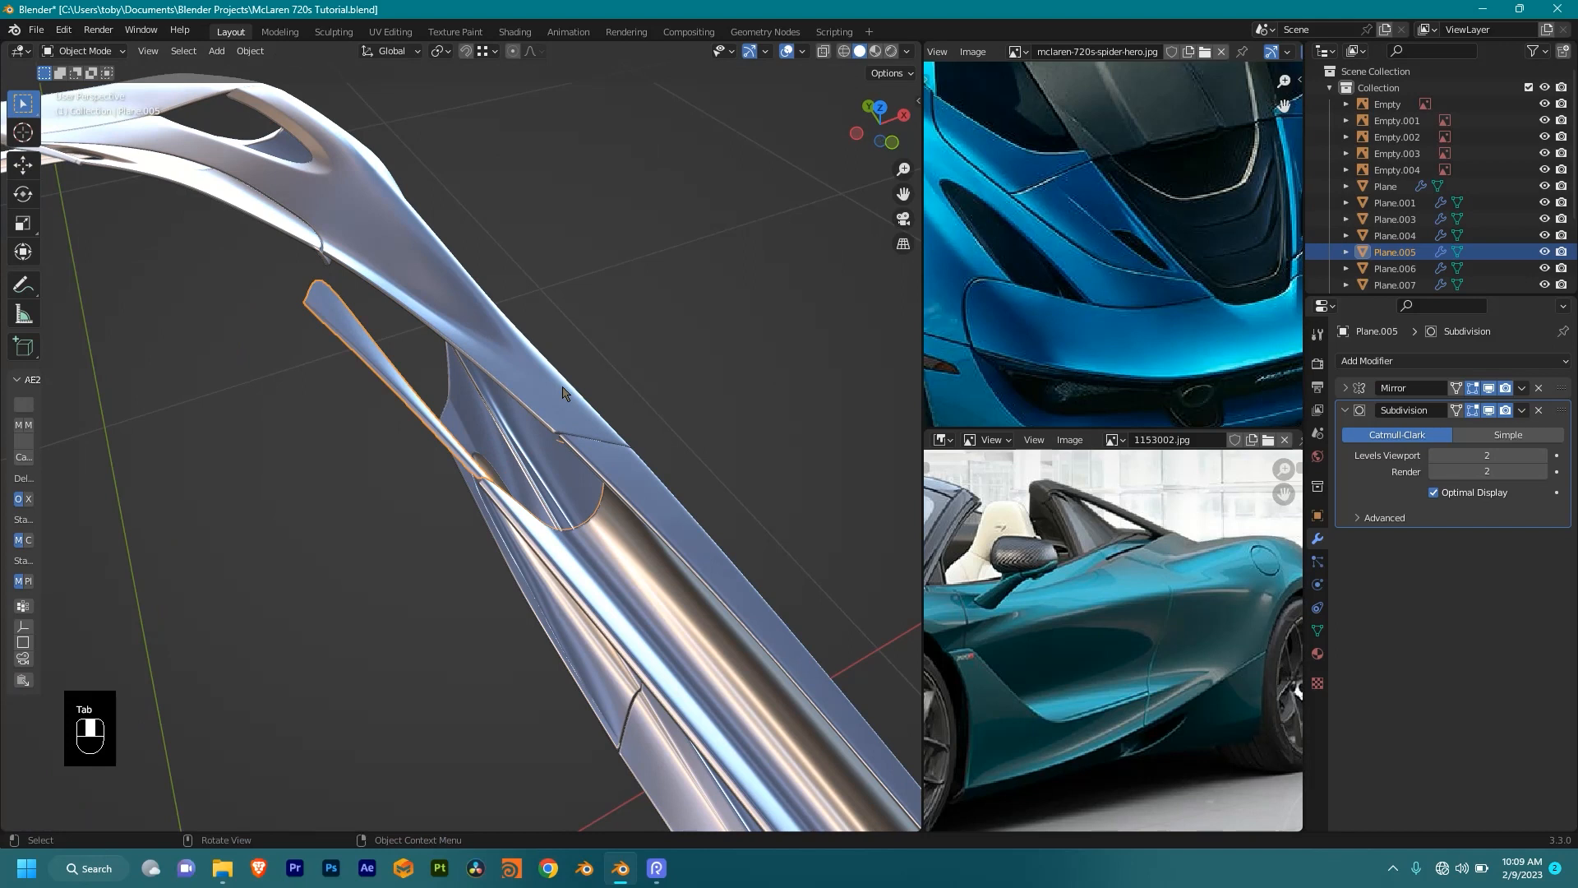
shift+middle_drag(419, 342, 439, 328)
click(473, 342)
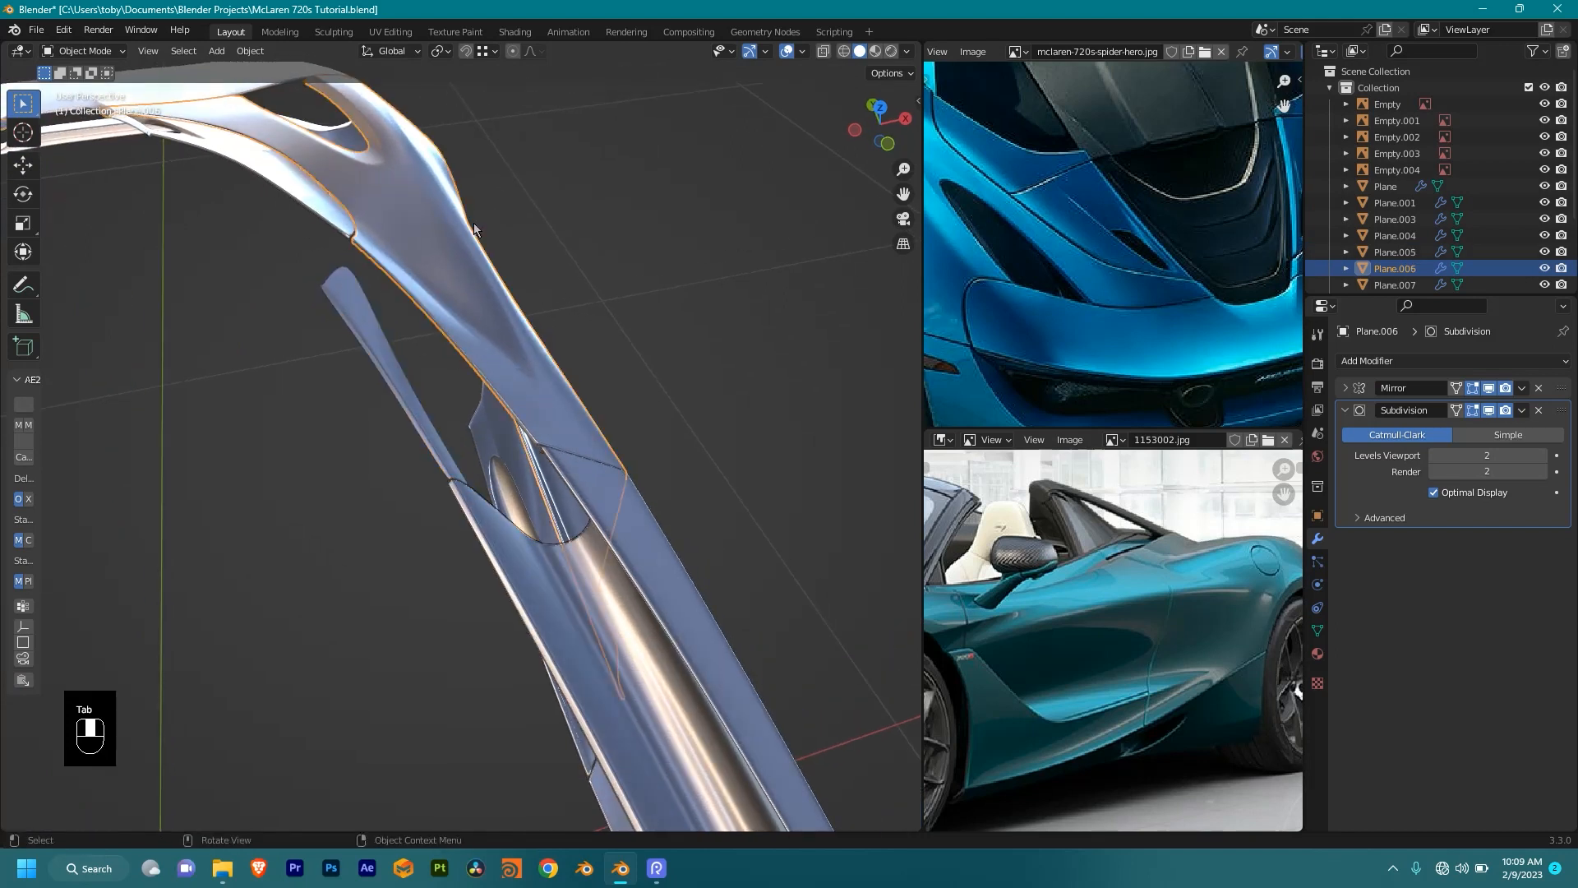
middle_drag(474, 230, 412, 224)
scroll(547, 407, up, 6)
shift+middle_drag(662, 323, 575, 402)
key(Tab)
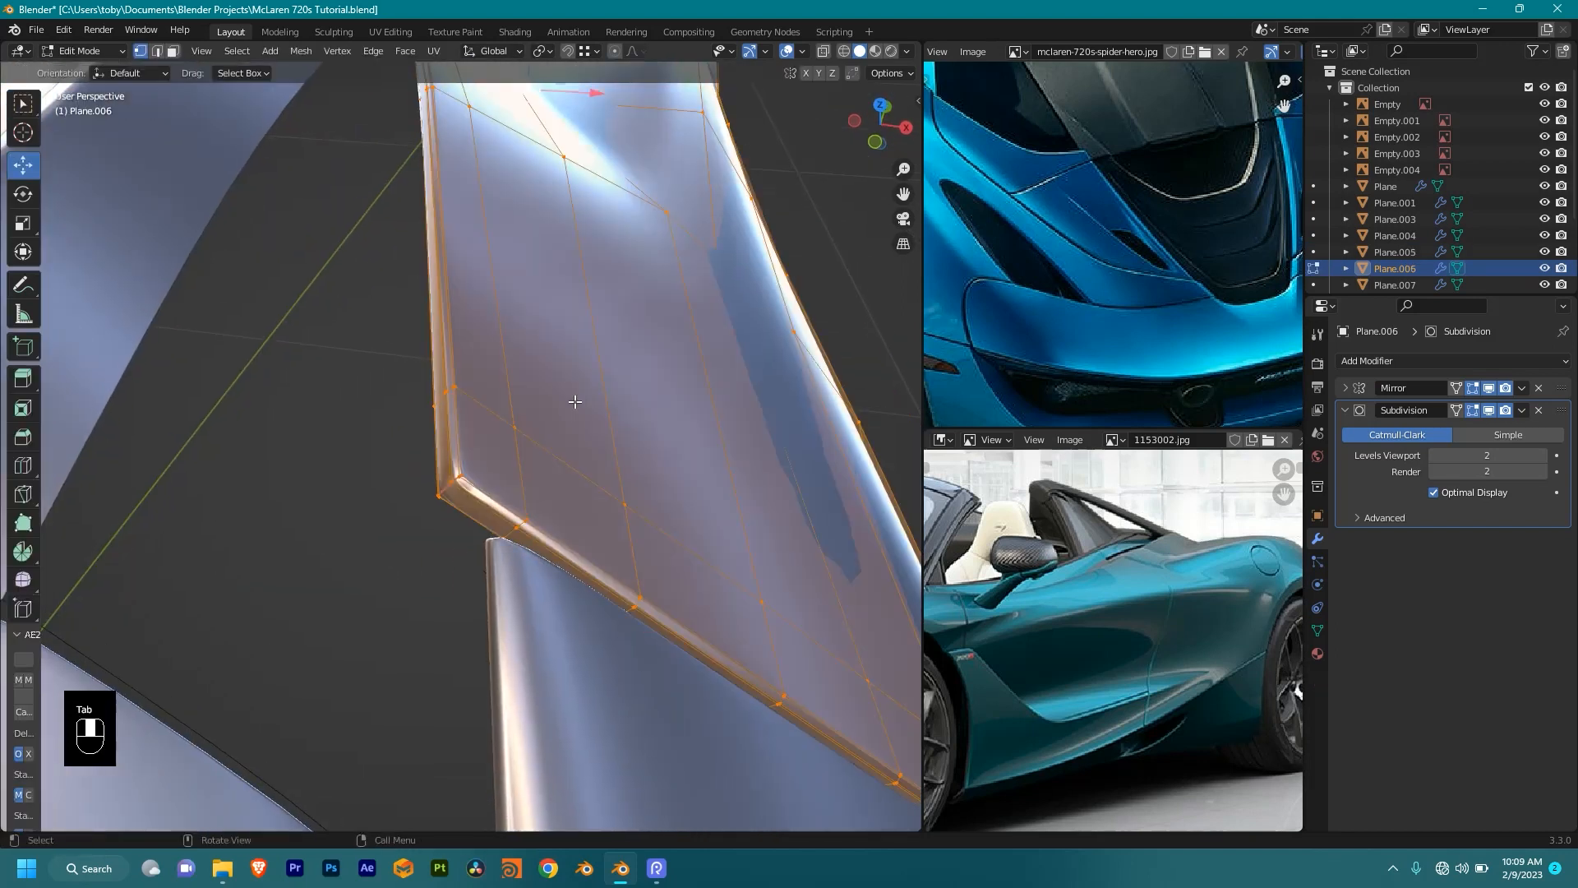
scroll(576, 402, down, 4)
shift+middle_drag(535, 490, 546, 402)
shift+middle_drag(750, 316, 696, 427)
click(645, 421)
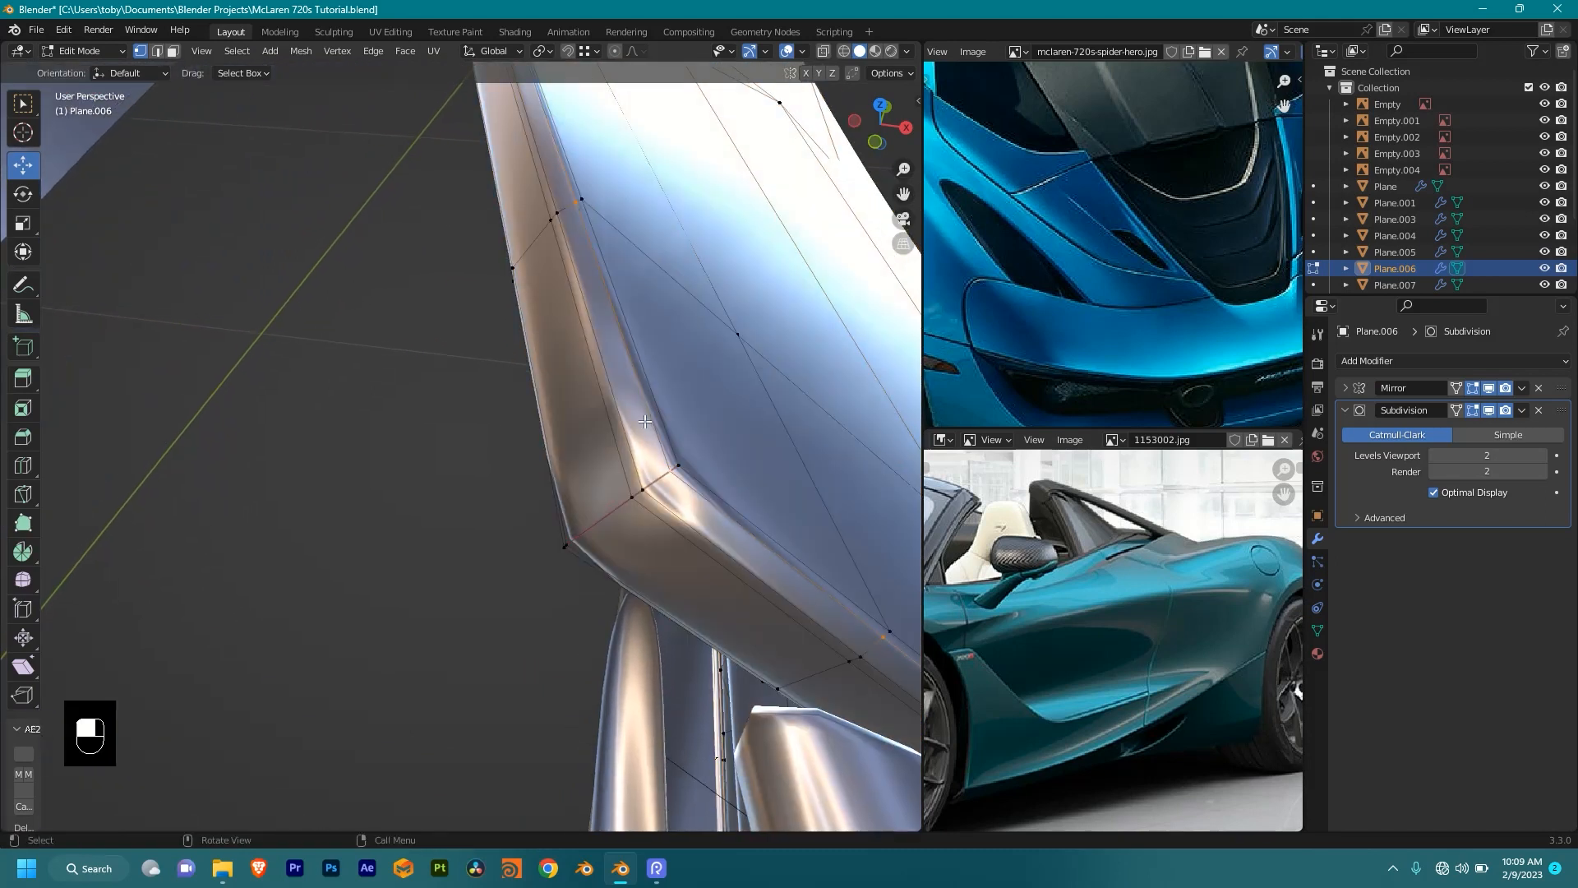
key(x)
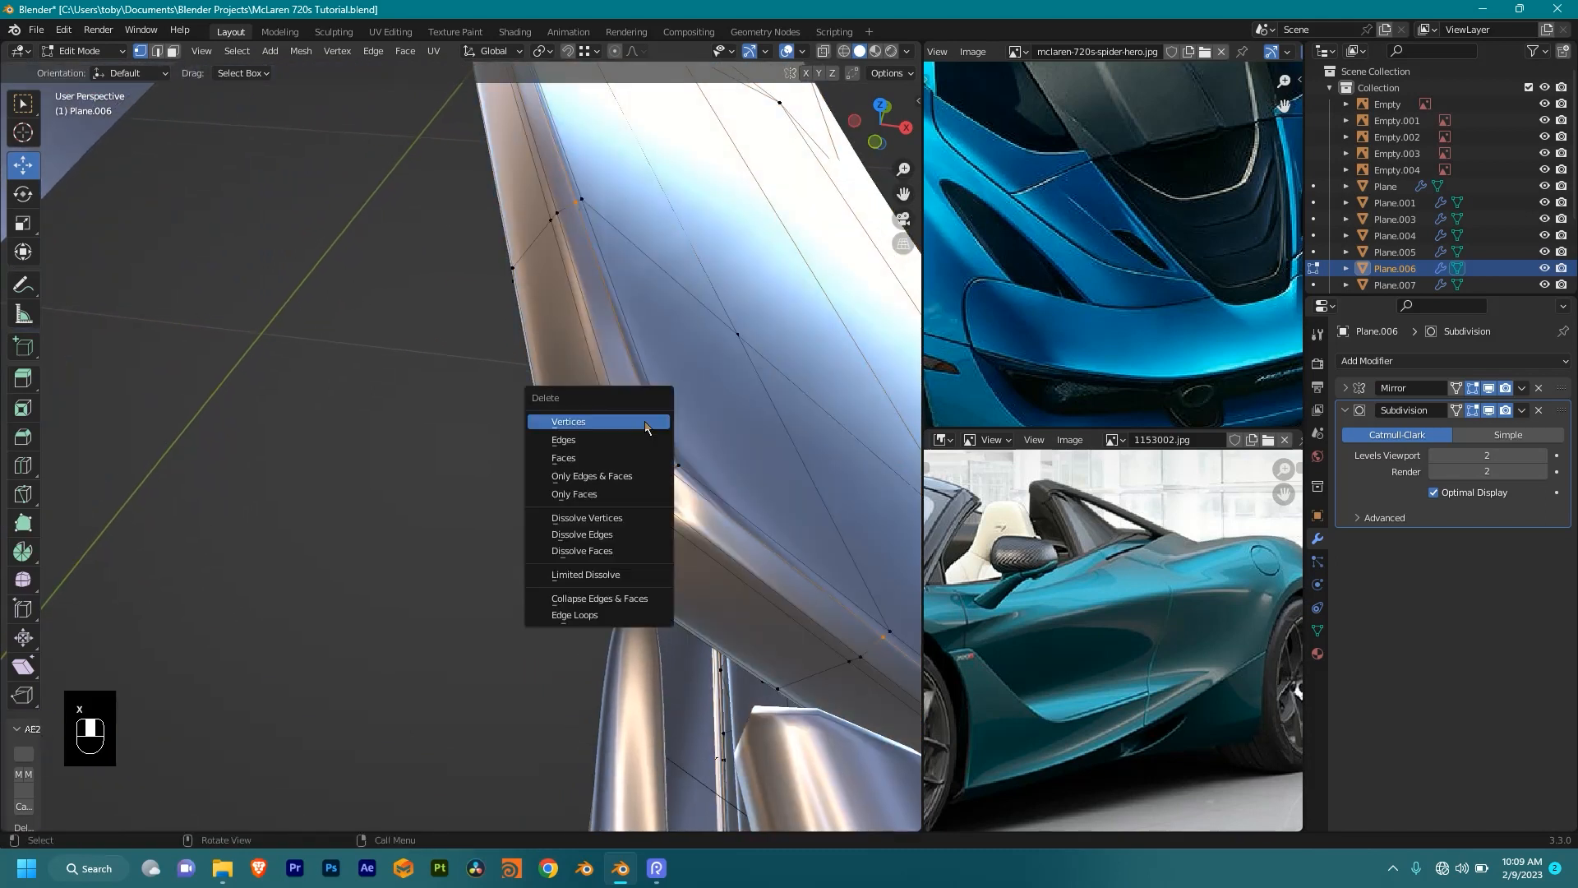
click(645, 422)
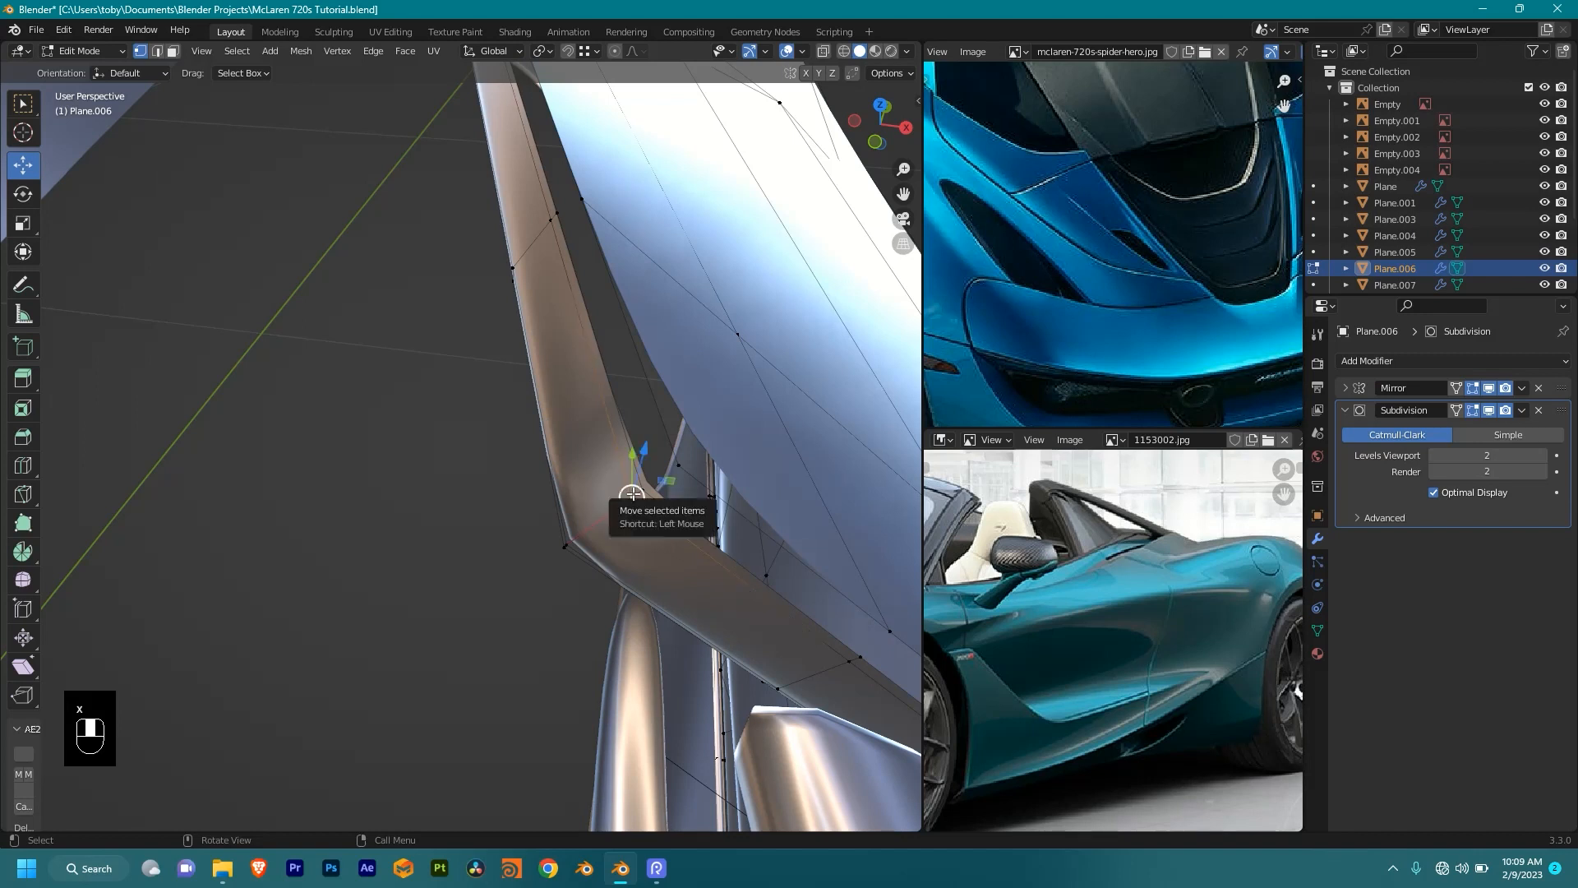
Step: Select the linked rim strip detached from the rear body panel and delete its vertices
key(l)
key(x)
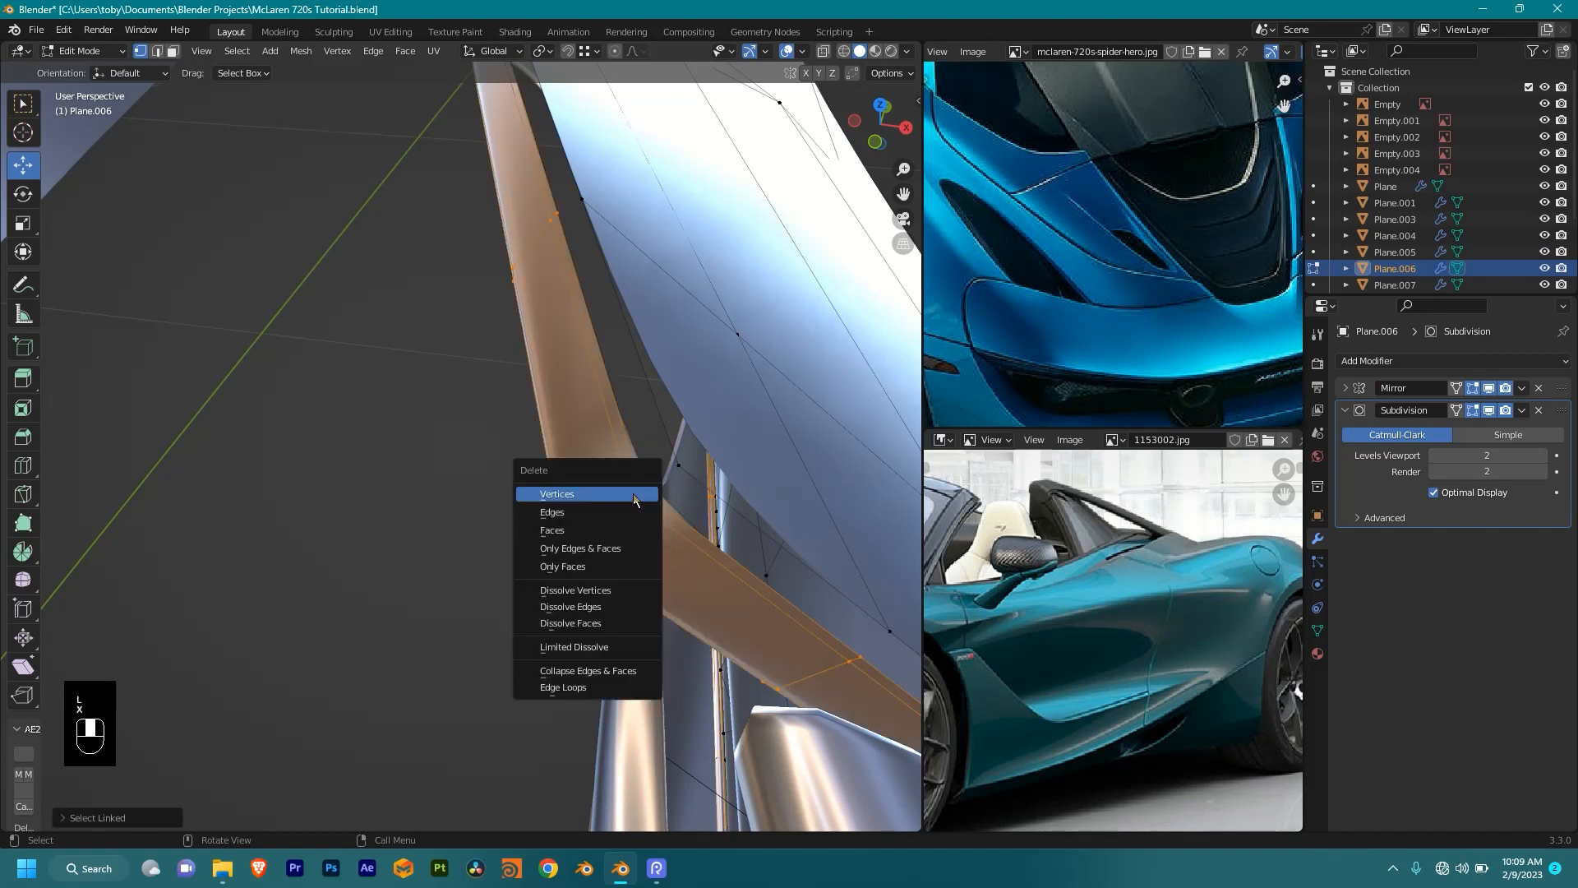
click(585, 496)
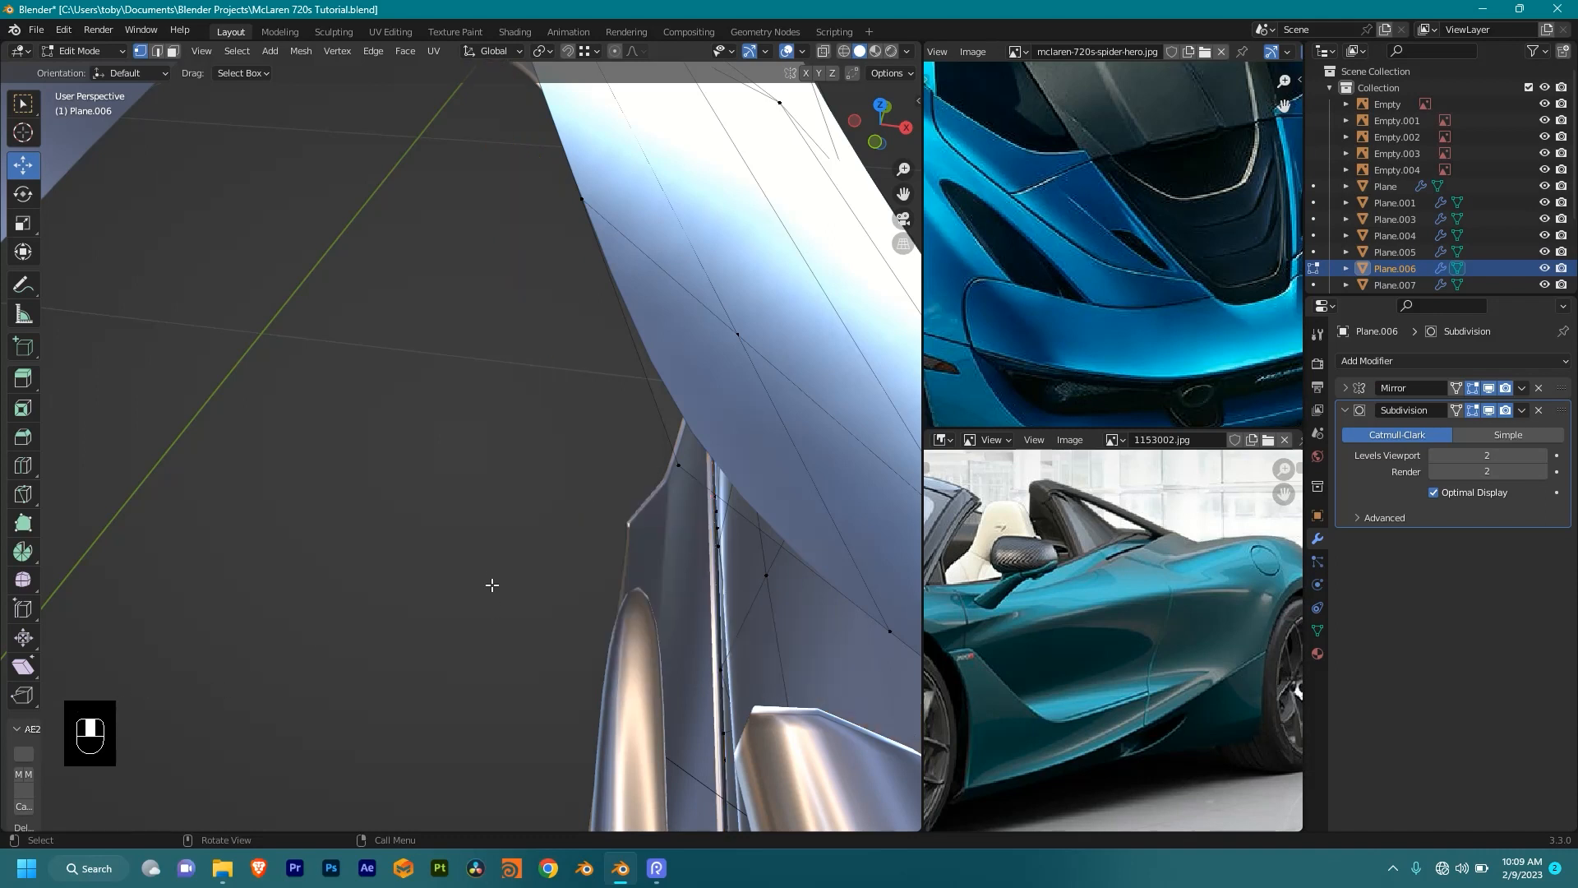
Step: Set the Screencast Keys font size to 48
key(n)
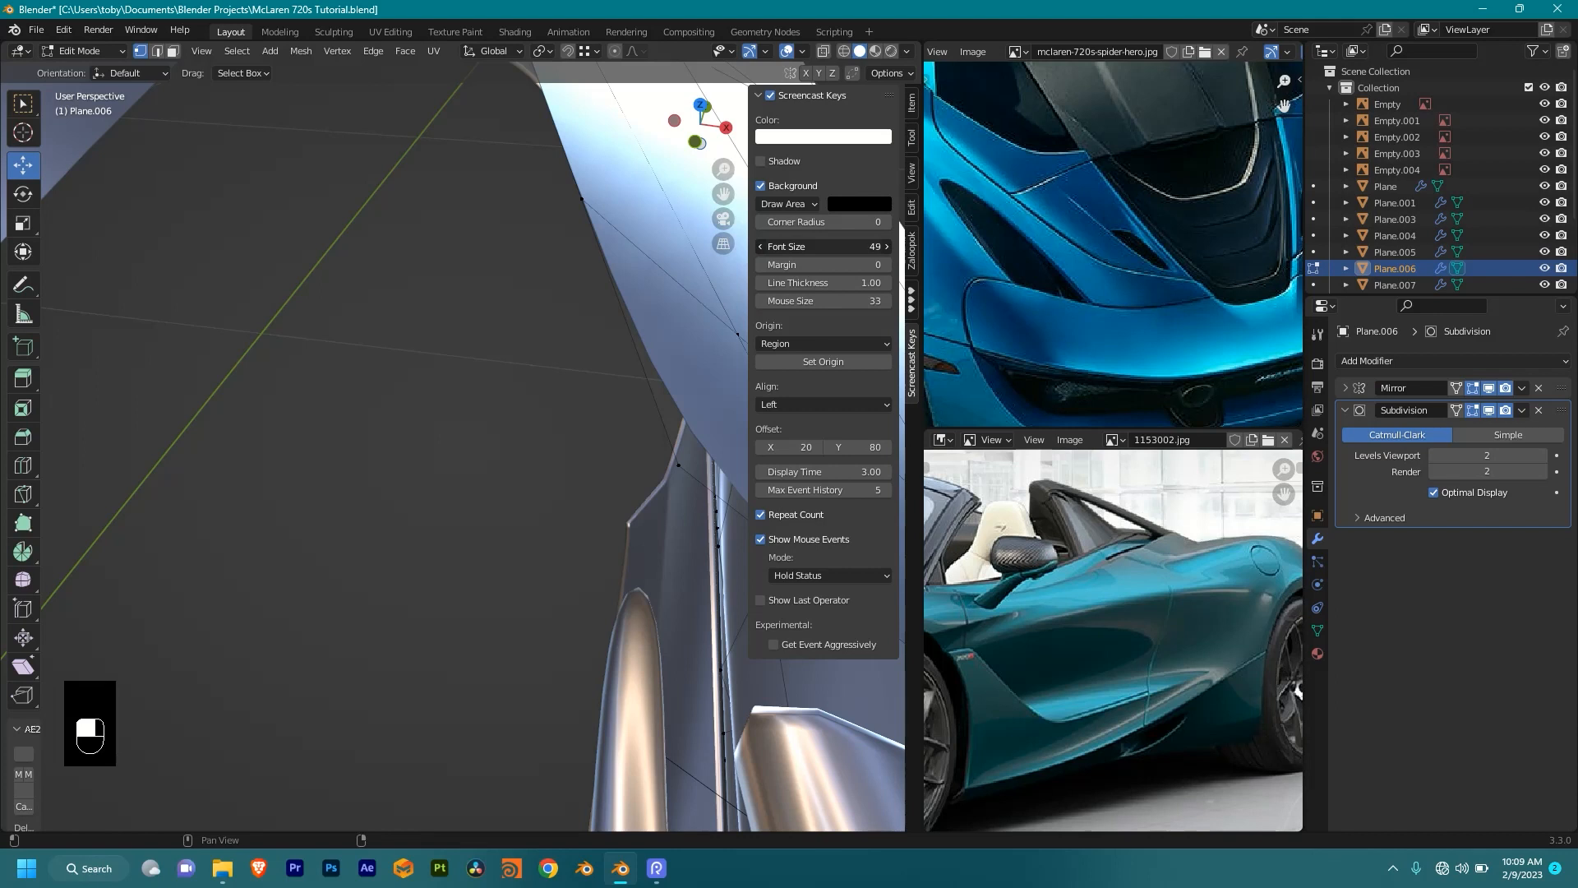
key(n)
key(n)
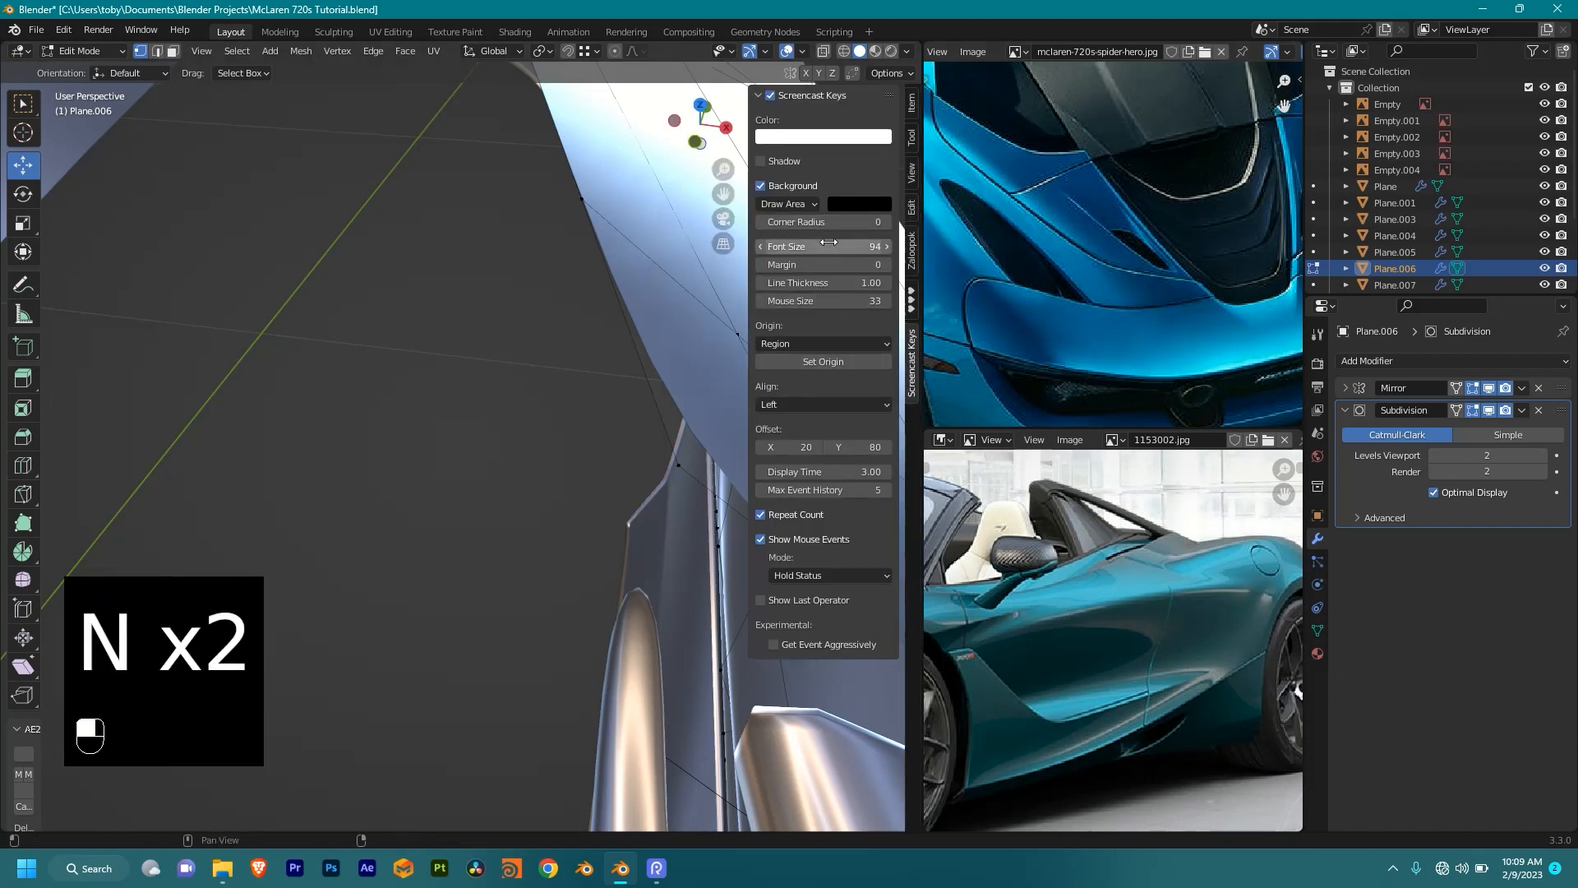
drag(832, 247, 825, 246)
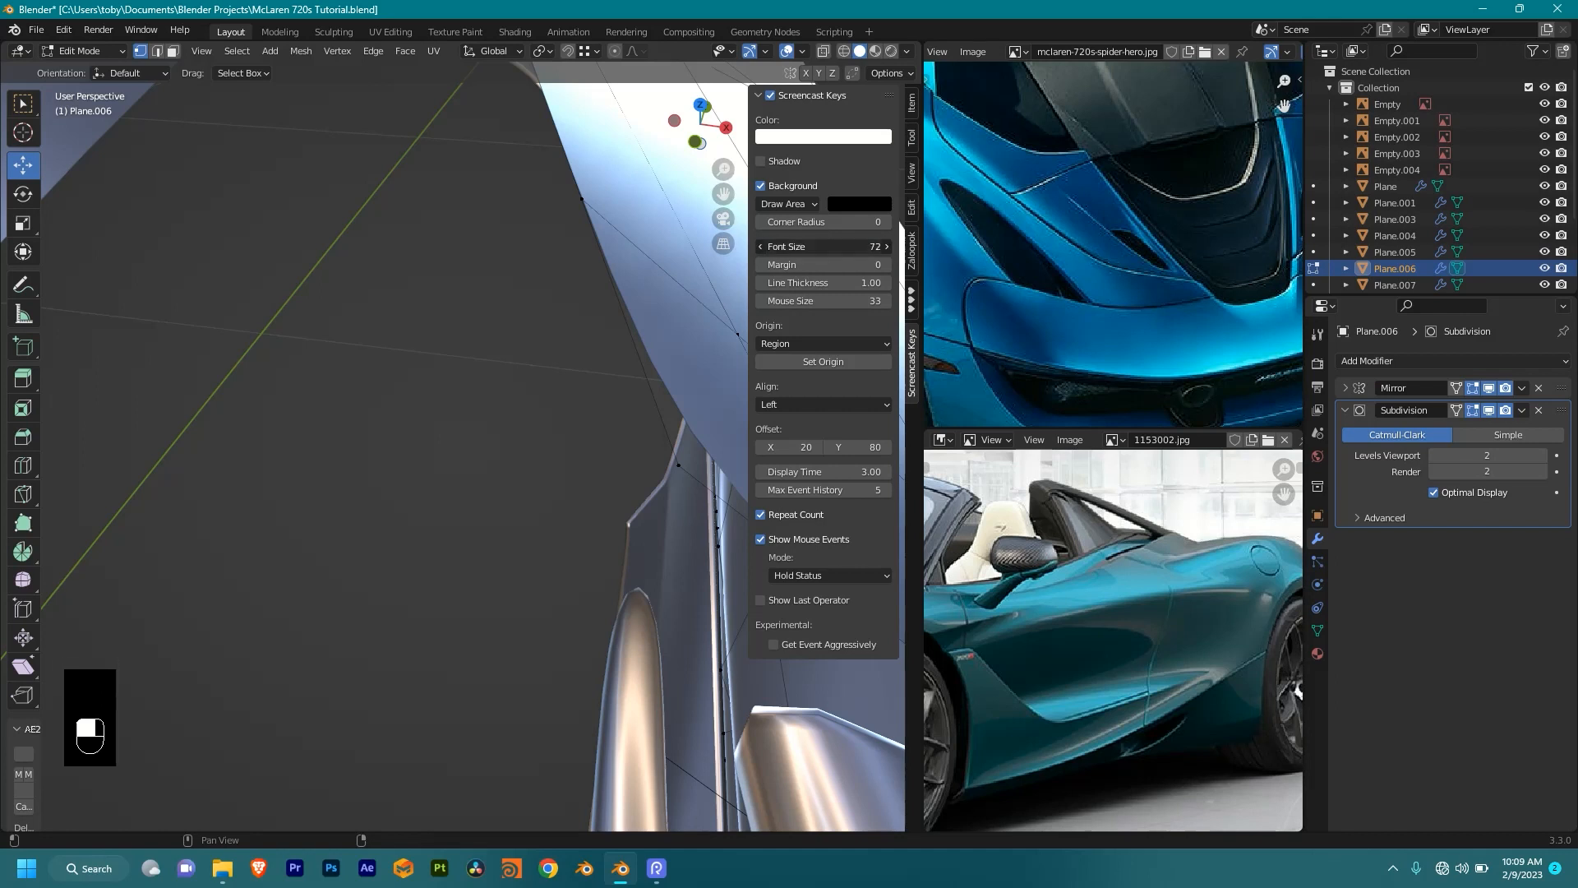
key(n)
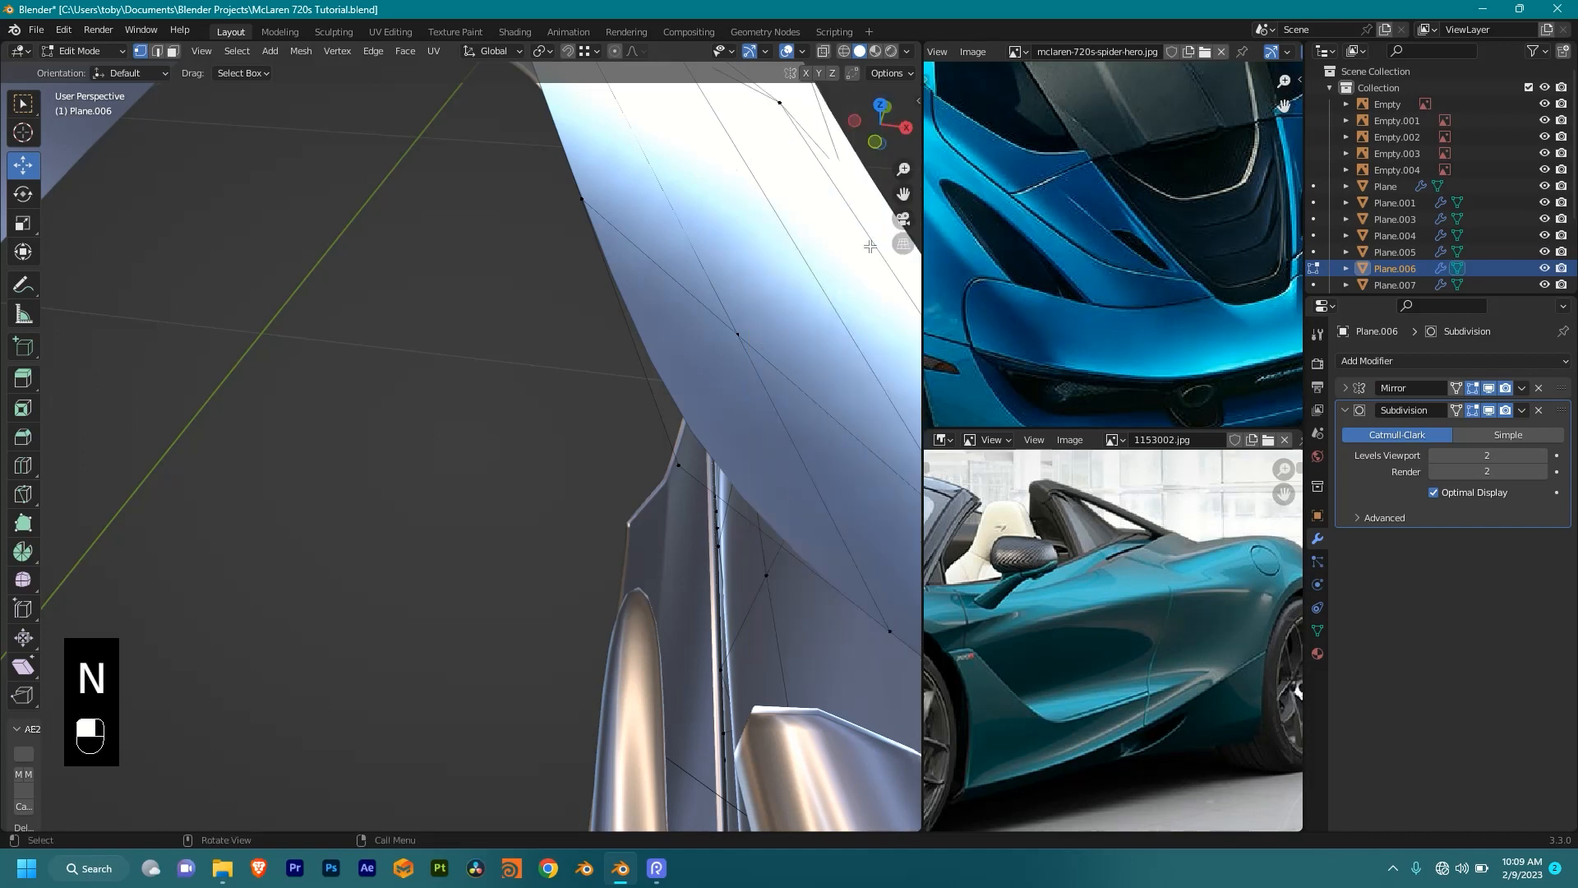
key(n)
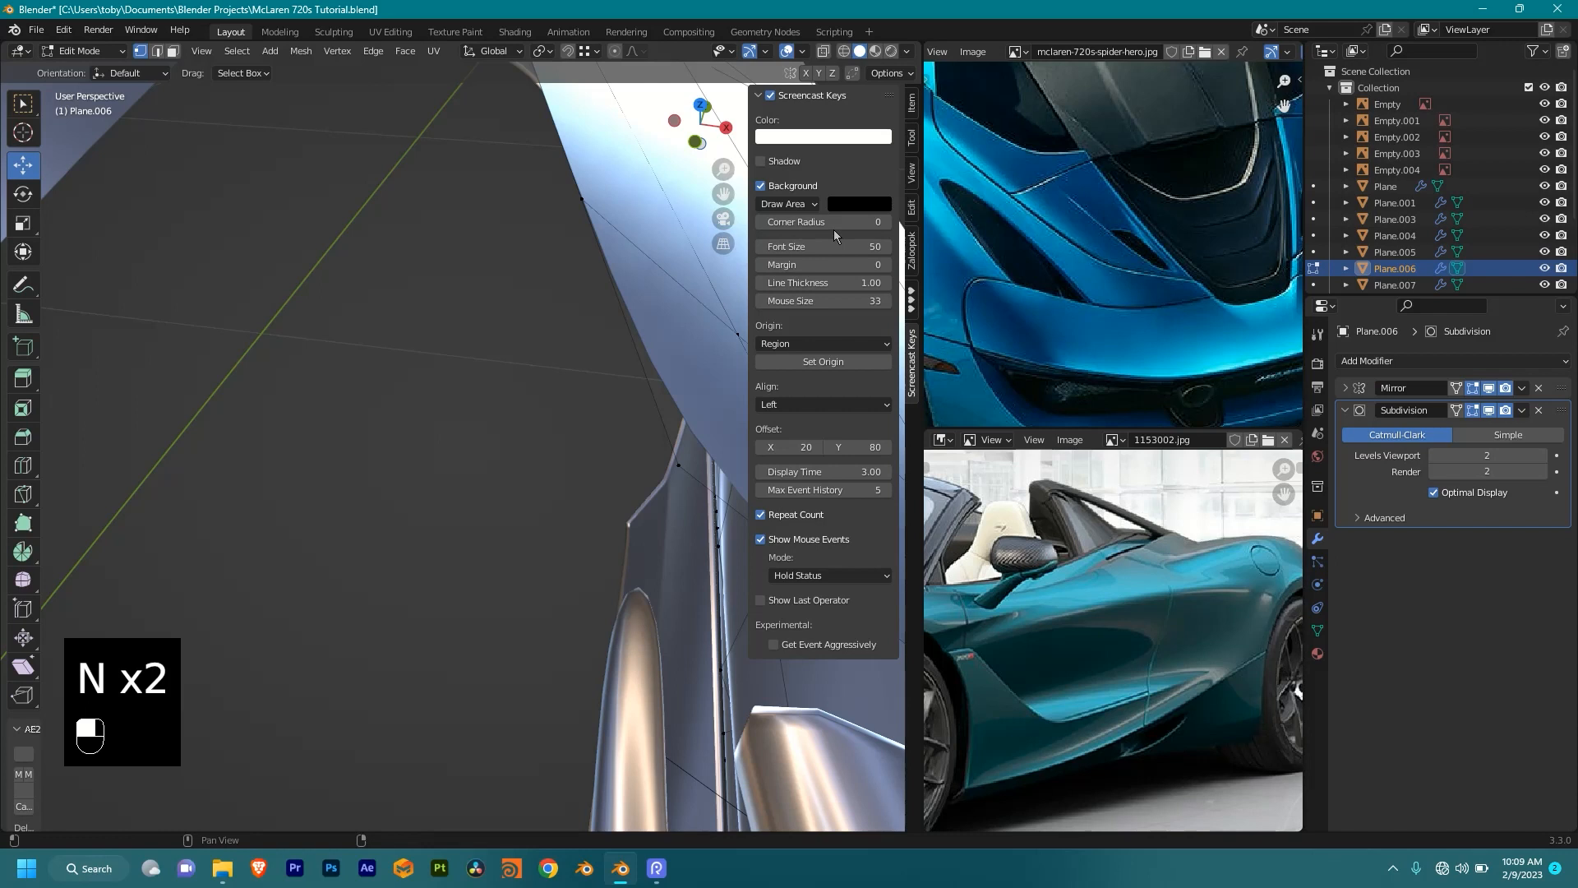
drag(825, 247, 822, 246)
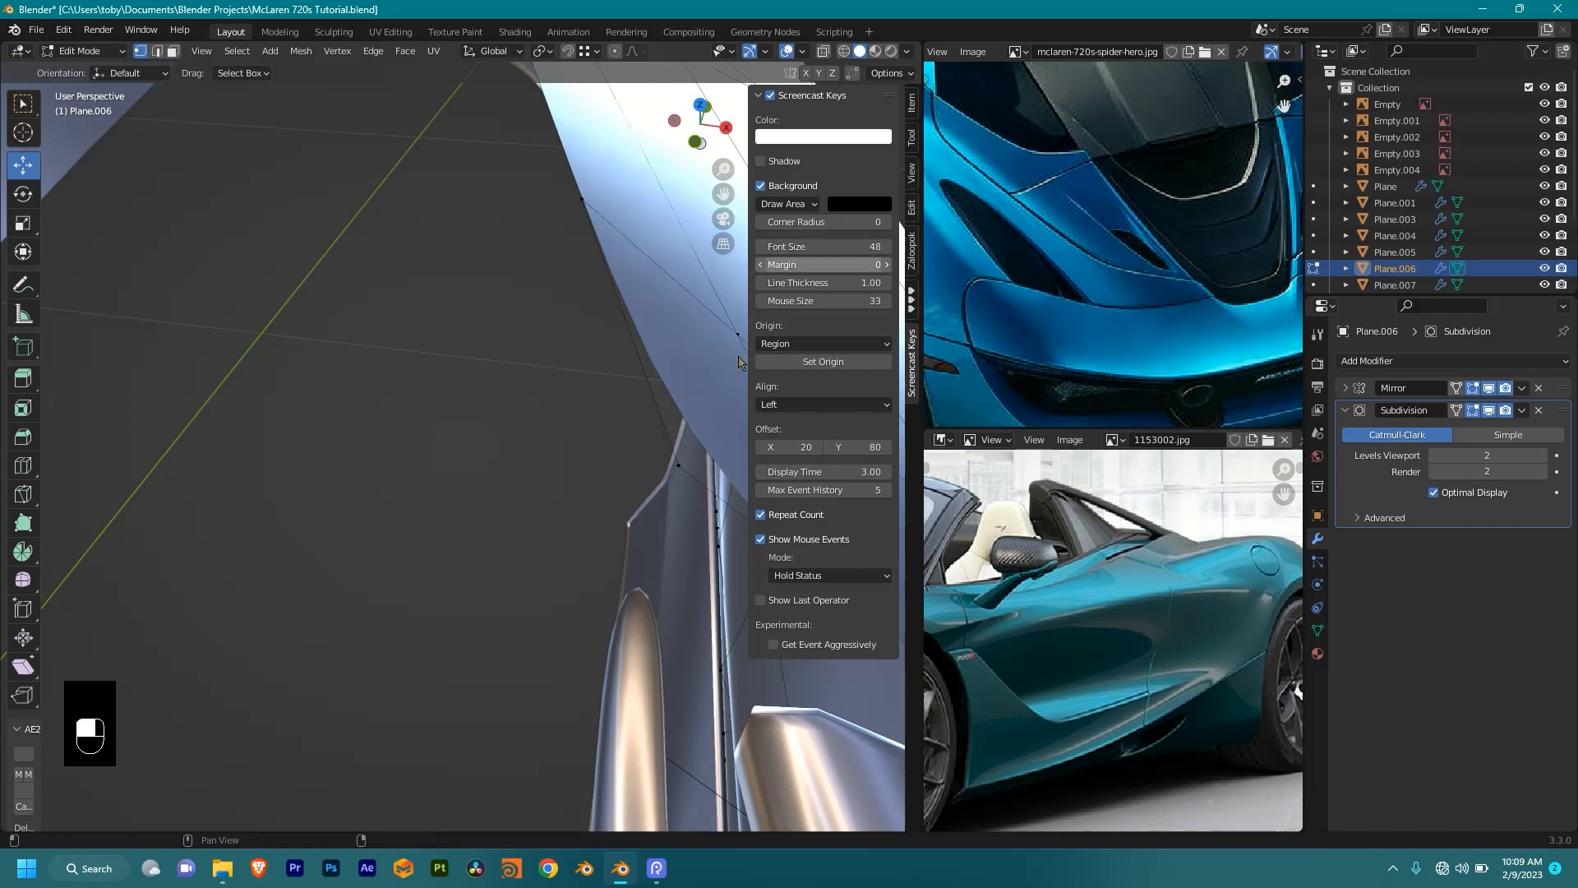
key(n)
key(n)
key(n)
key(n)
key(n)
key(n)
key(n)
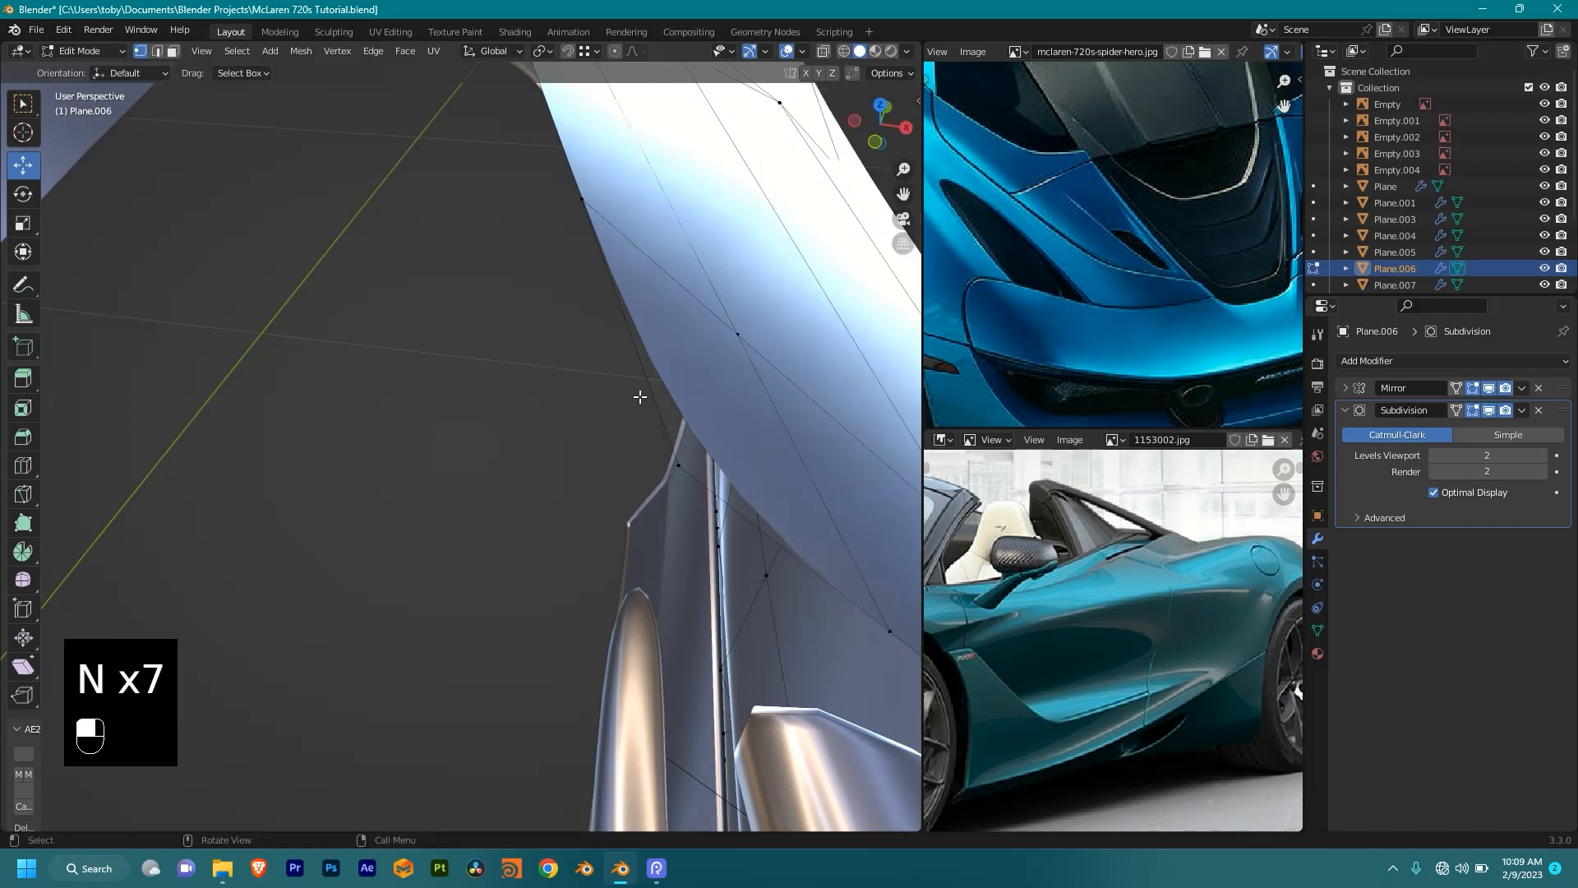
Step: Leave the rear body panel's mesh and examine the panel in isolation before restoring the other parts
scroll(640, 396, down, 10)
key(Tab)
middle_drag(682, 473, 610, 497)
scroll(615, 502, up, 3)
key(slash)
middle_drag(465, 407, 656, 337)
key(slash)
Step: Join the narrow trim panel with the rear body panel into one object and open the combined mesh for editing
middle_drag(608, 444, 707, 448)
middle_drag(403, 436, 468, 454)
middle_drag(263, 440, 484, 431)
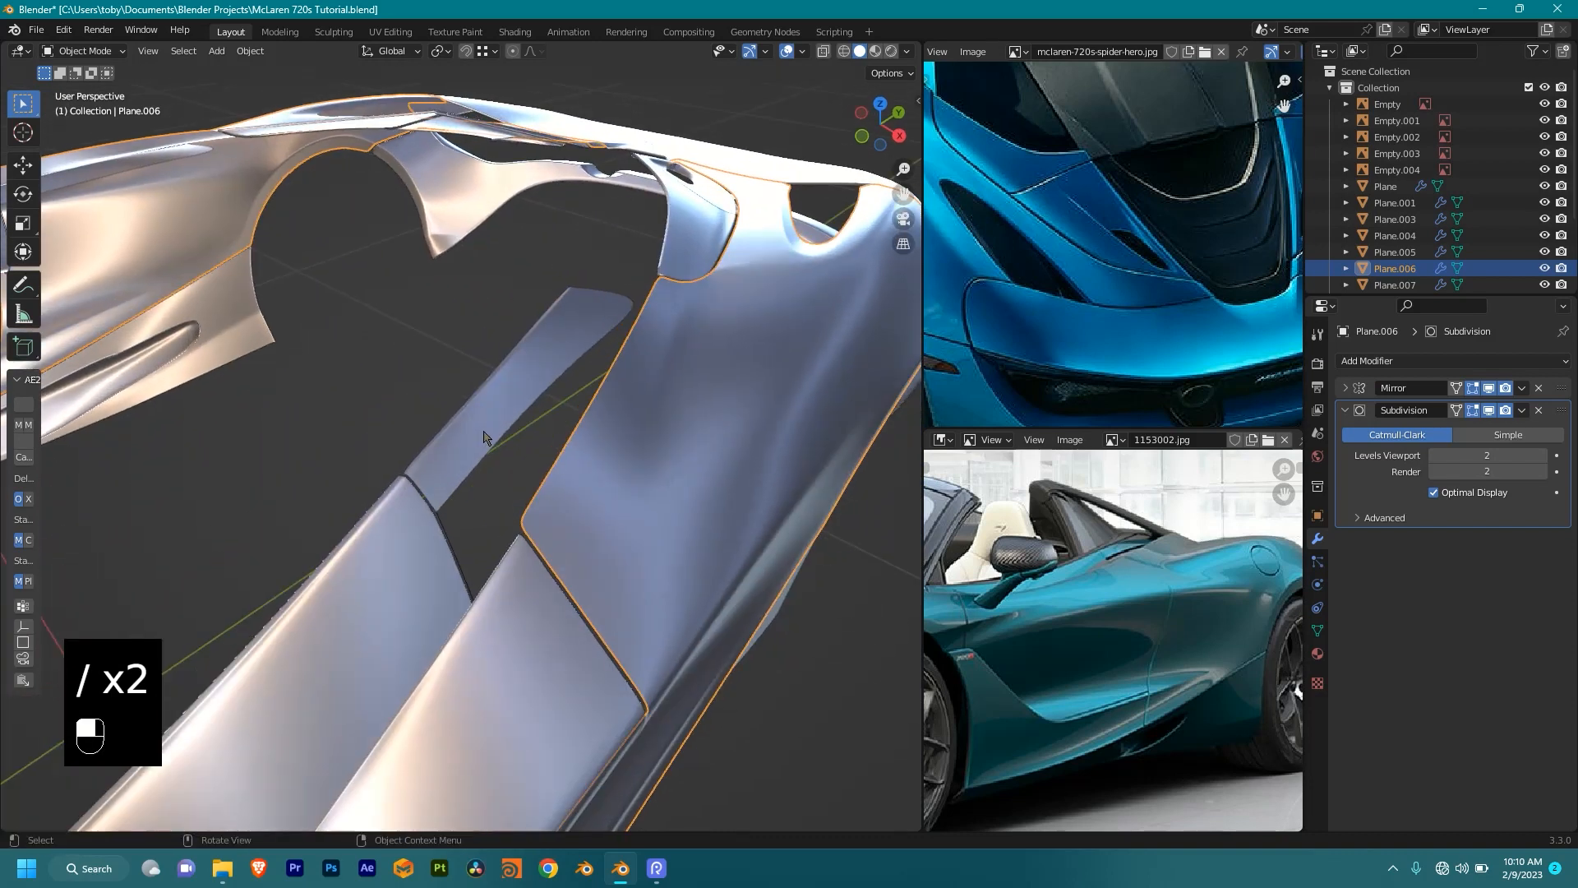
shift+click(483, 432)
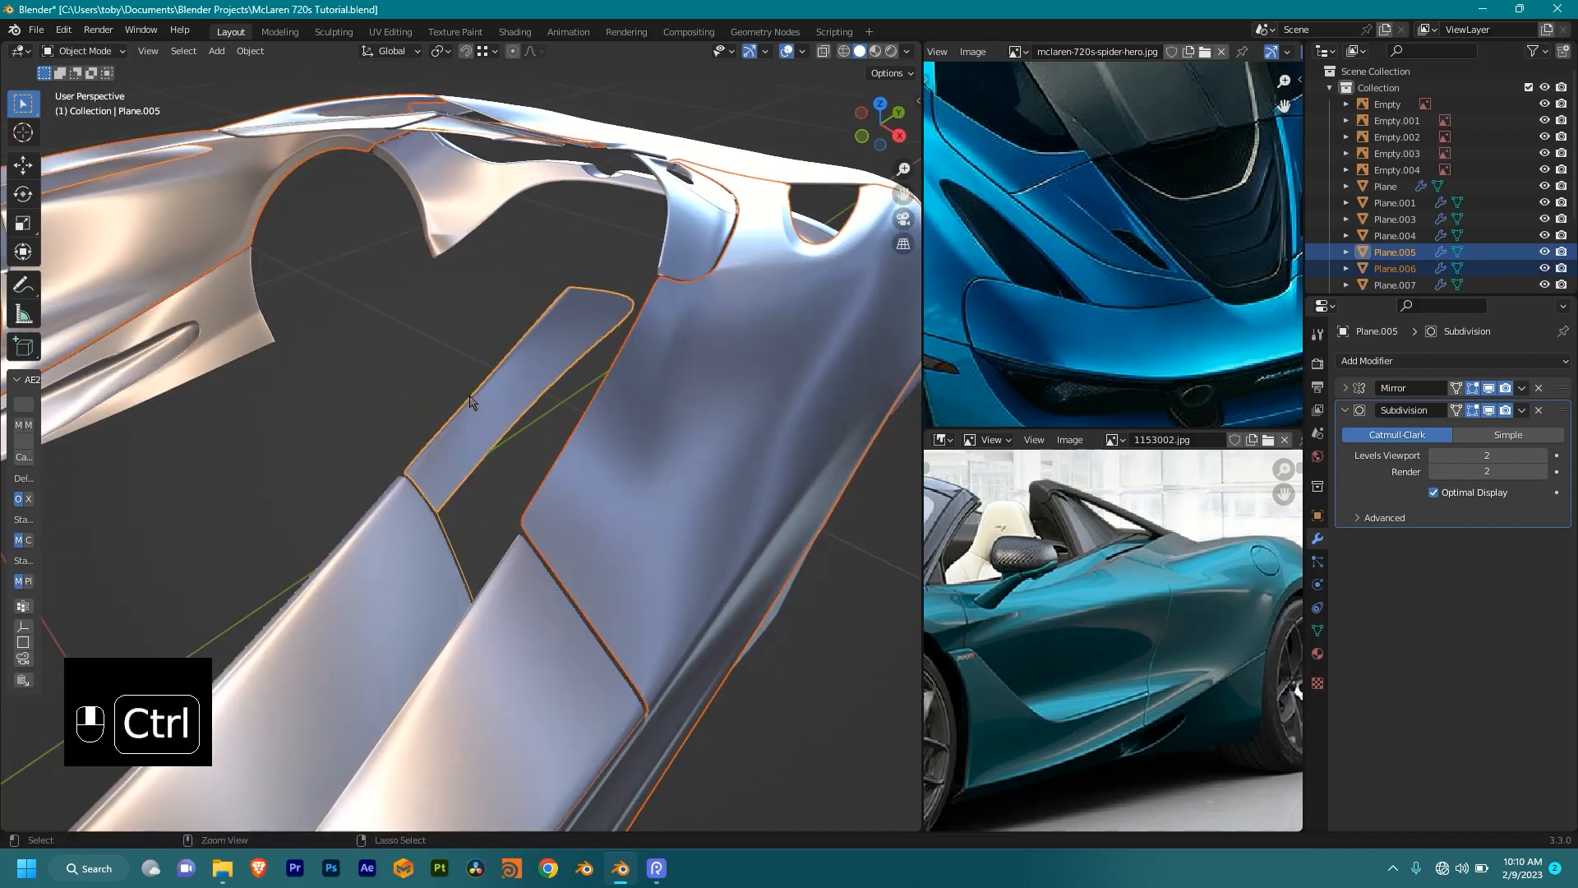
key(ctrl+j)
middle_drag(470, 400, 730, 506)
key(Tab)
Step: Select the upper door-jamb edge path of the combined mesh and extrude it rearward in the side view, following the blueprint's shoulder line
middle_drag(730, 505, 723, 517)
scroll(703, 466, down, 6)
scroll(696, 503, up, 6)
shift+middle_drag(705, 339, 586, 433)
middle_drag(586, 433, 732, 452)
shift+middle_drag(731, 452, 543, 452)
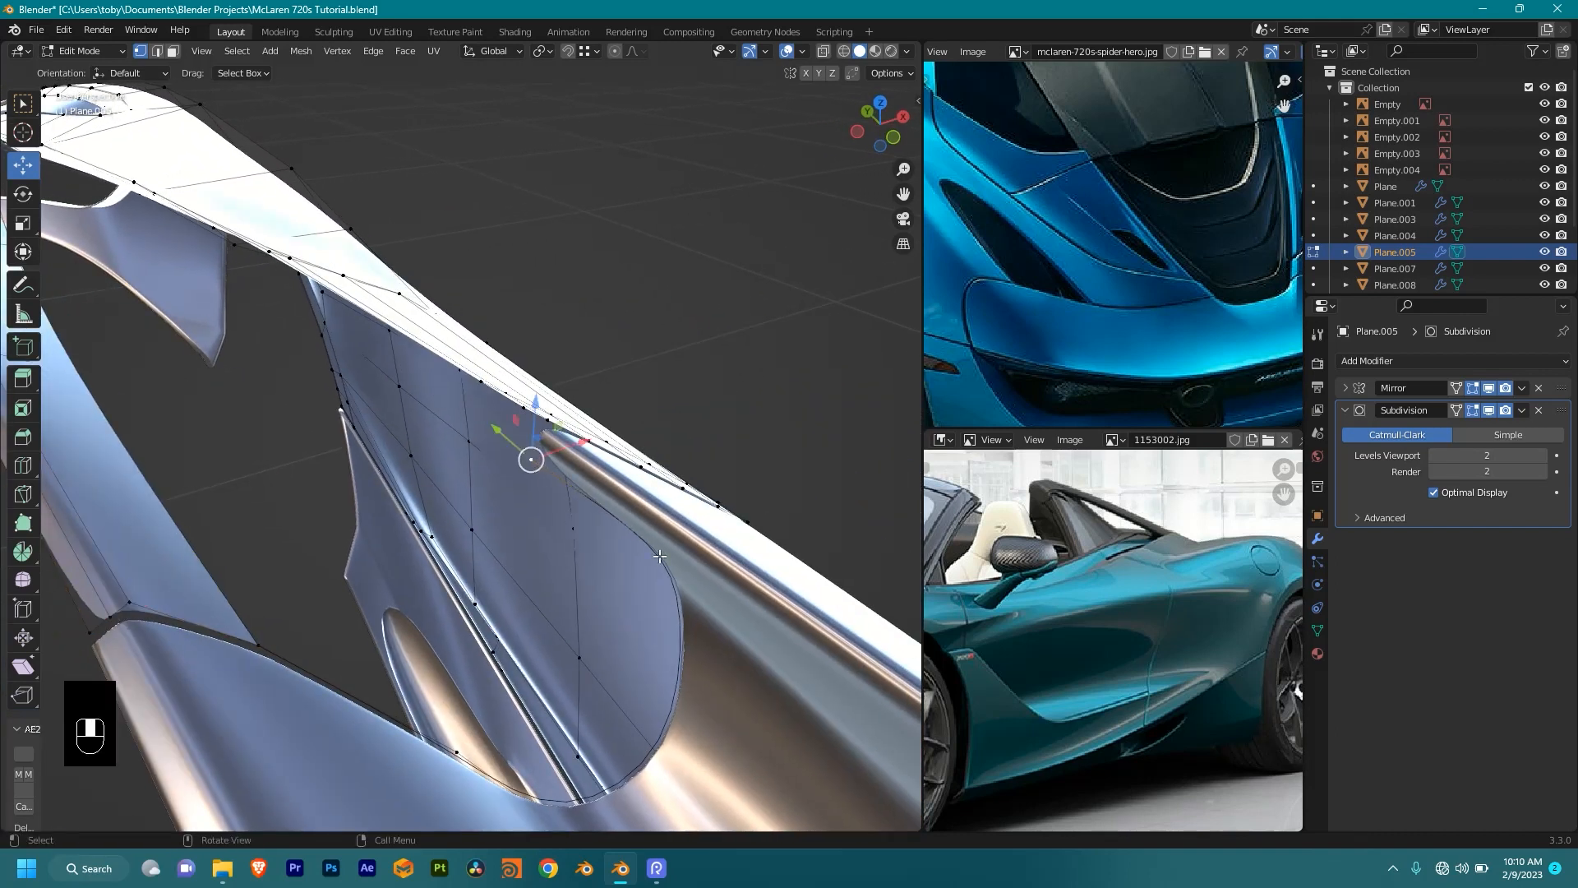
middle_drag(742, 657, 312, 600)
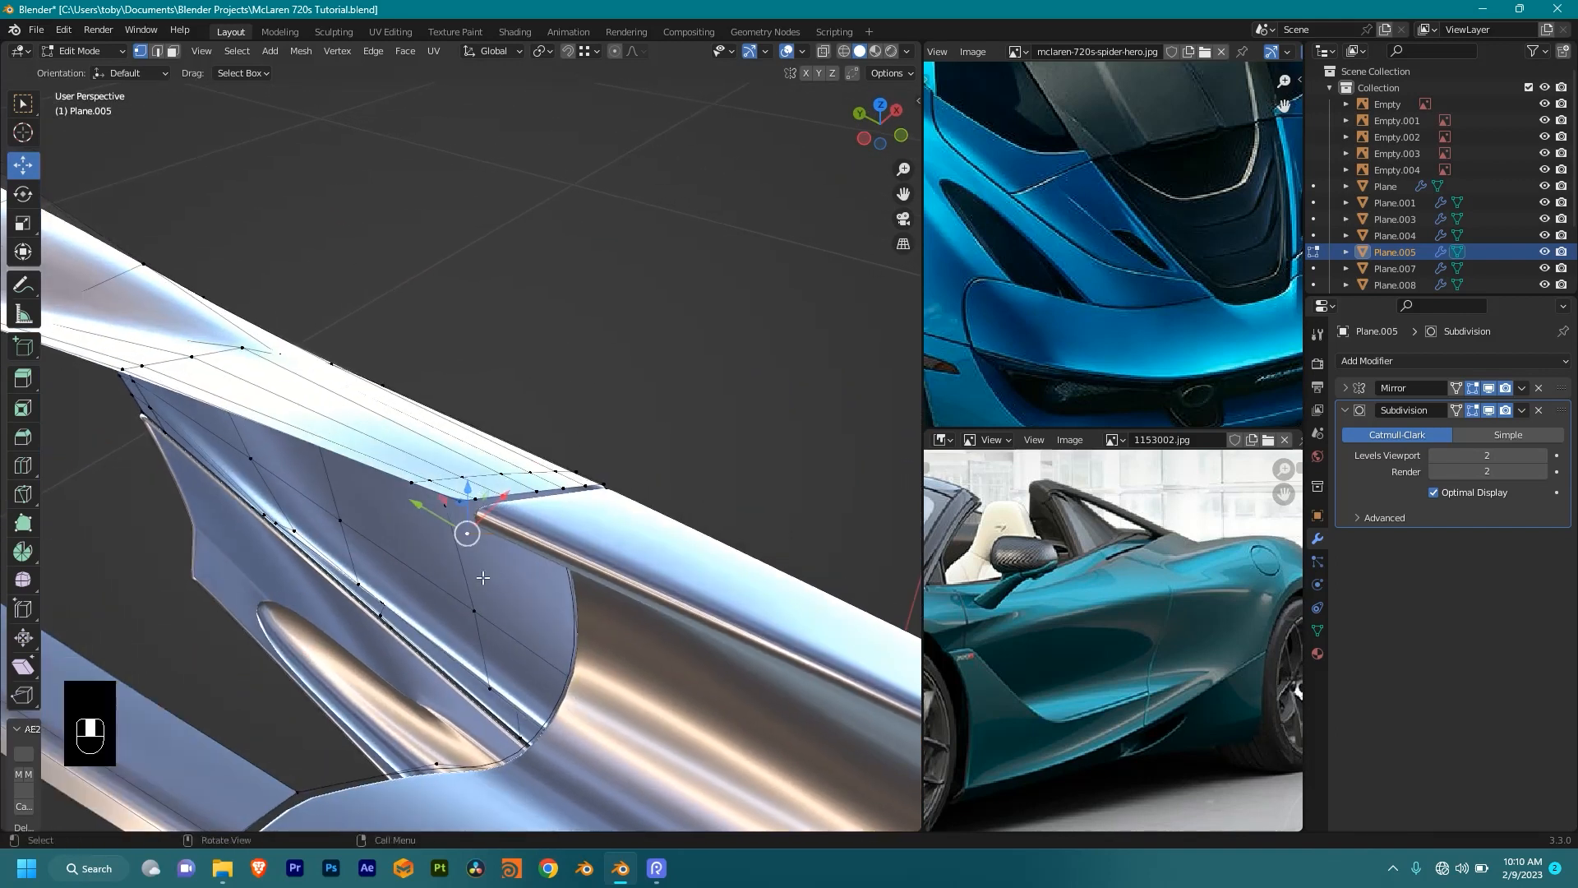
scroll(472, 535, up, 2)
shift+click(457, 536)
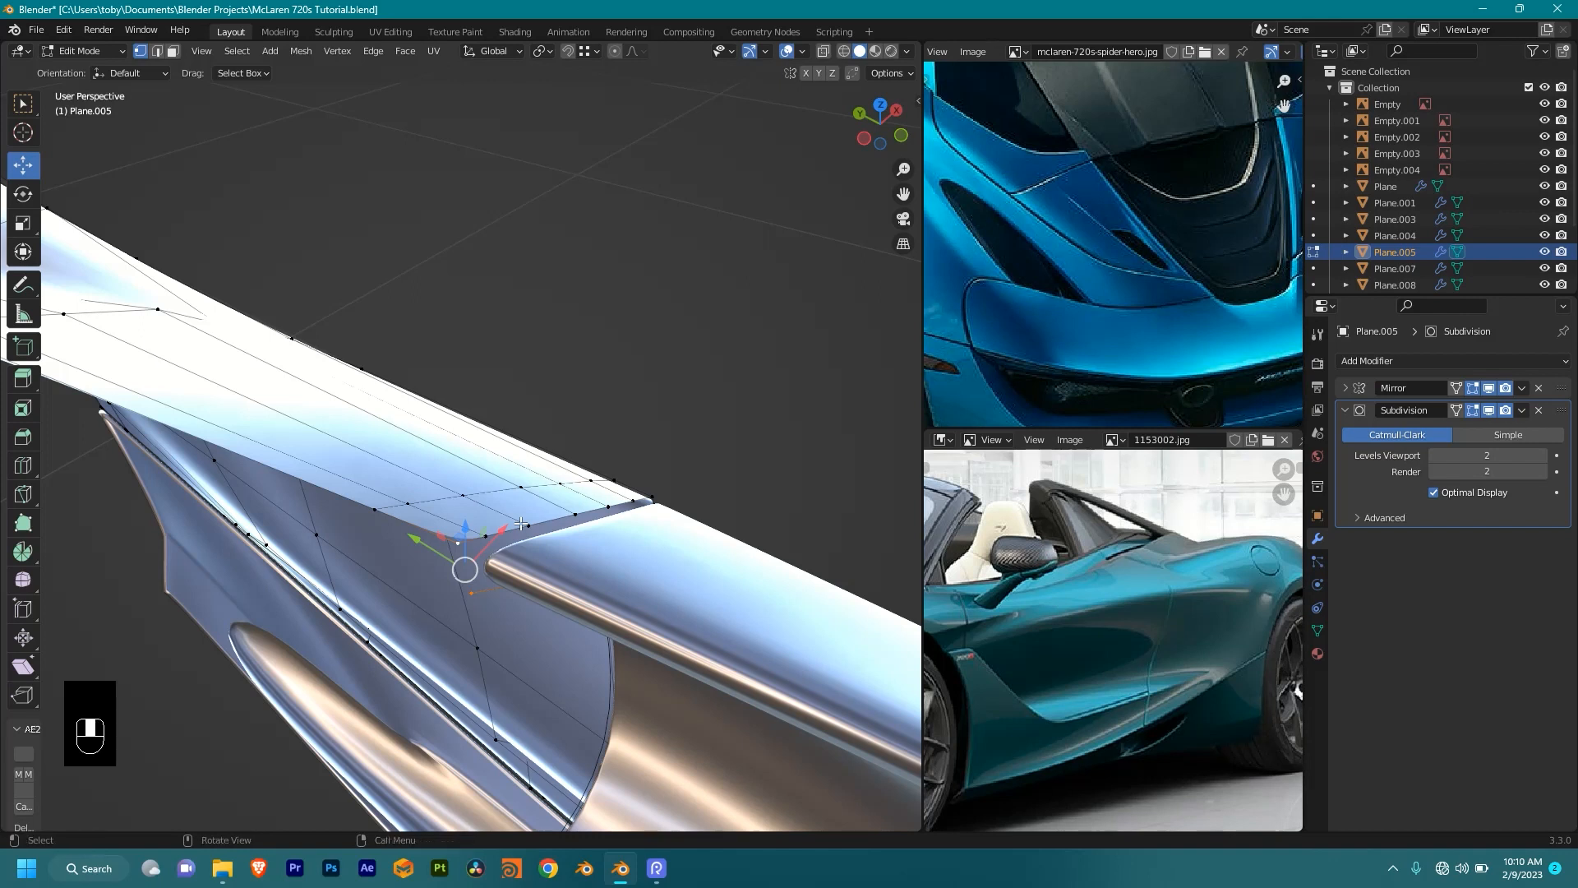
middle_drag(529, 524, 881, 409)
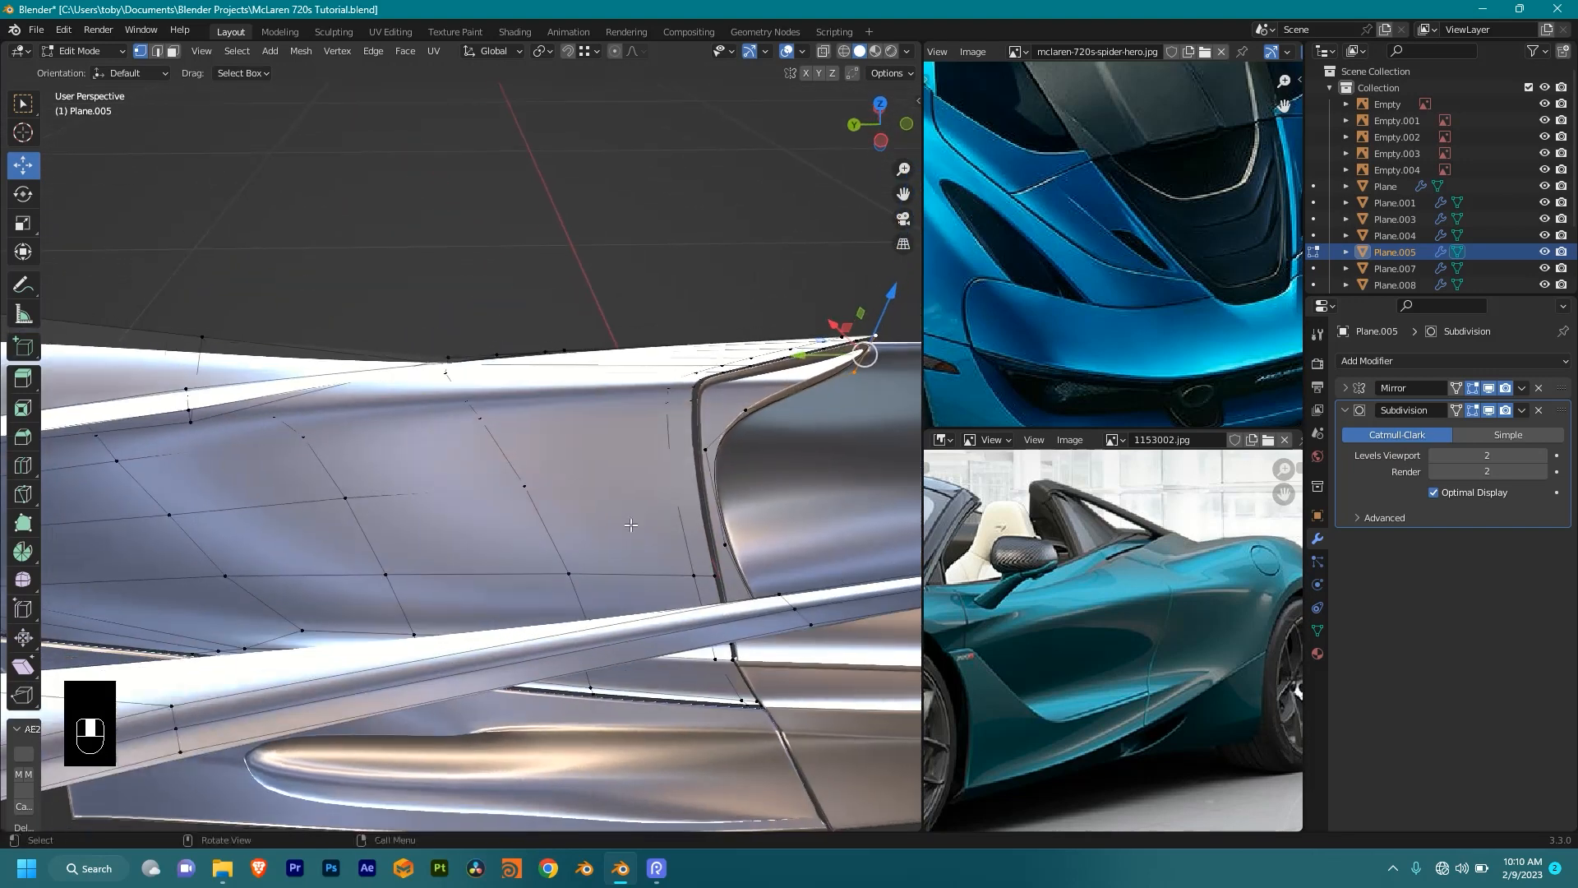
click(851, 373)
shift+middle_drag(852, 368, 649, 448)
scroll(650, 444, down, 3)
mouse_move(612, 350)
middle_down()
mouse_move(644, 340)
mouse_move(663, 412)
mouse_move(723, 442)
middle_up()
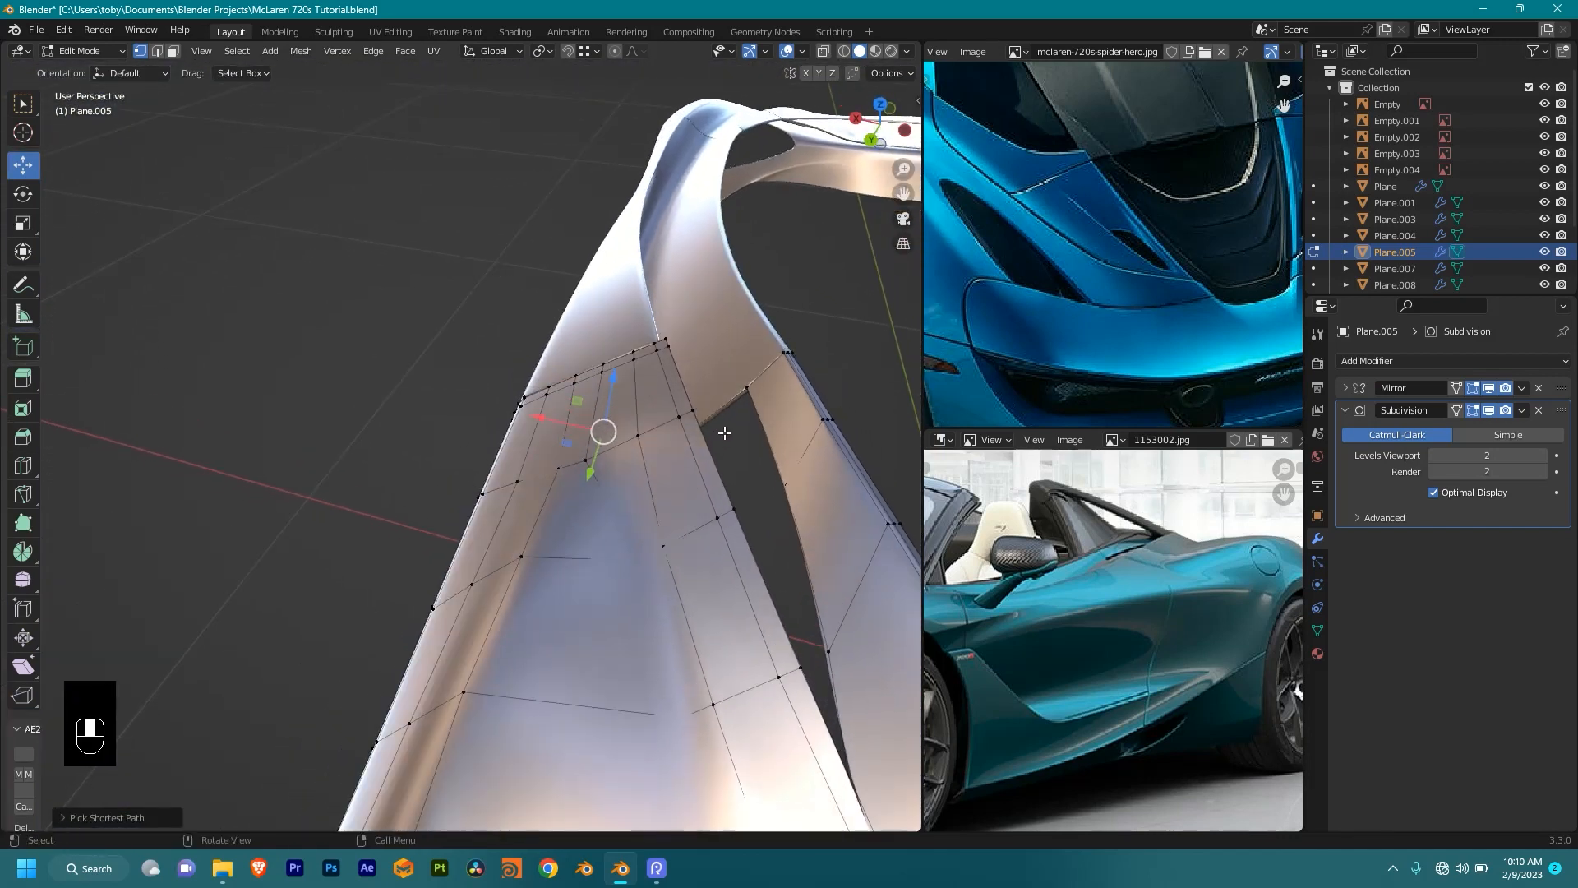
key(KP_3)
key(shift+z)
scroll(553, 451, up, 1)
scroll(553, 452, down, 2)
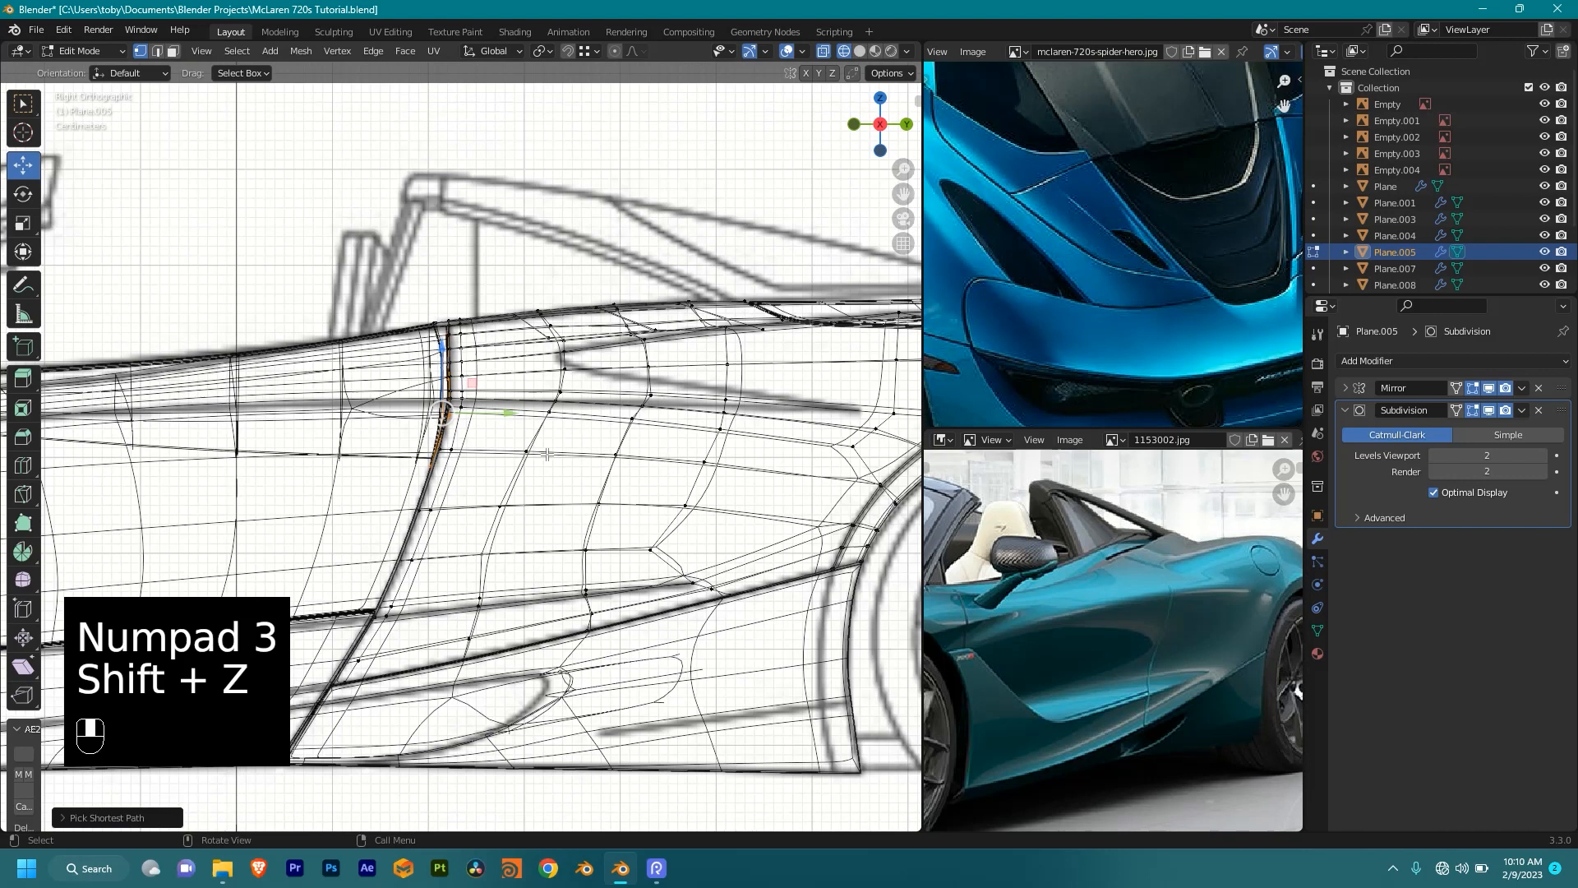
scroll(555, 453, up, 1)
key(e)
key(shift)
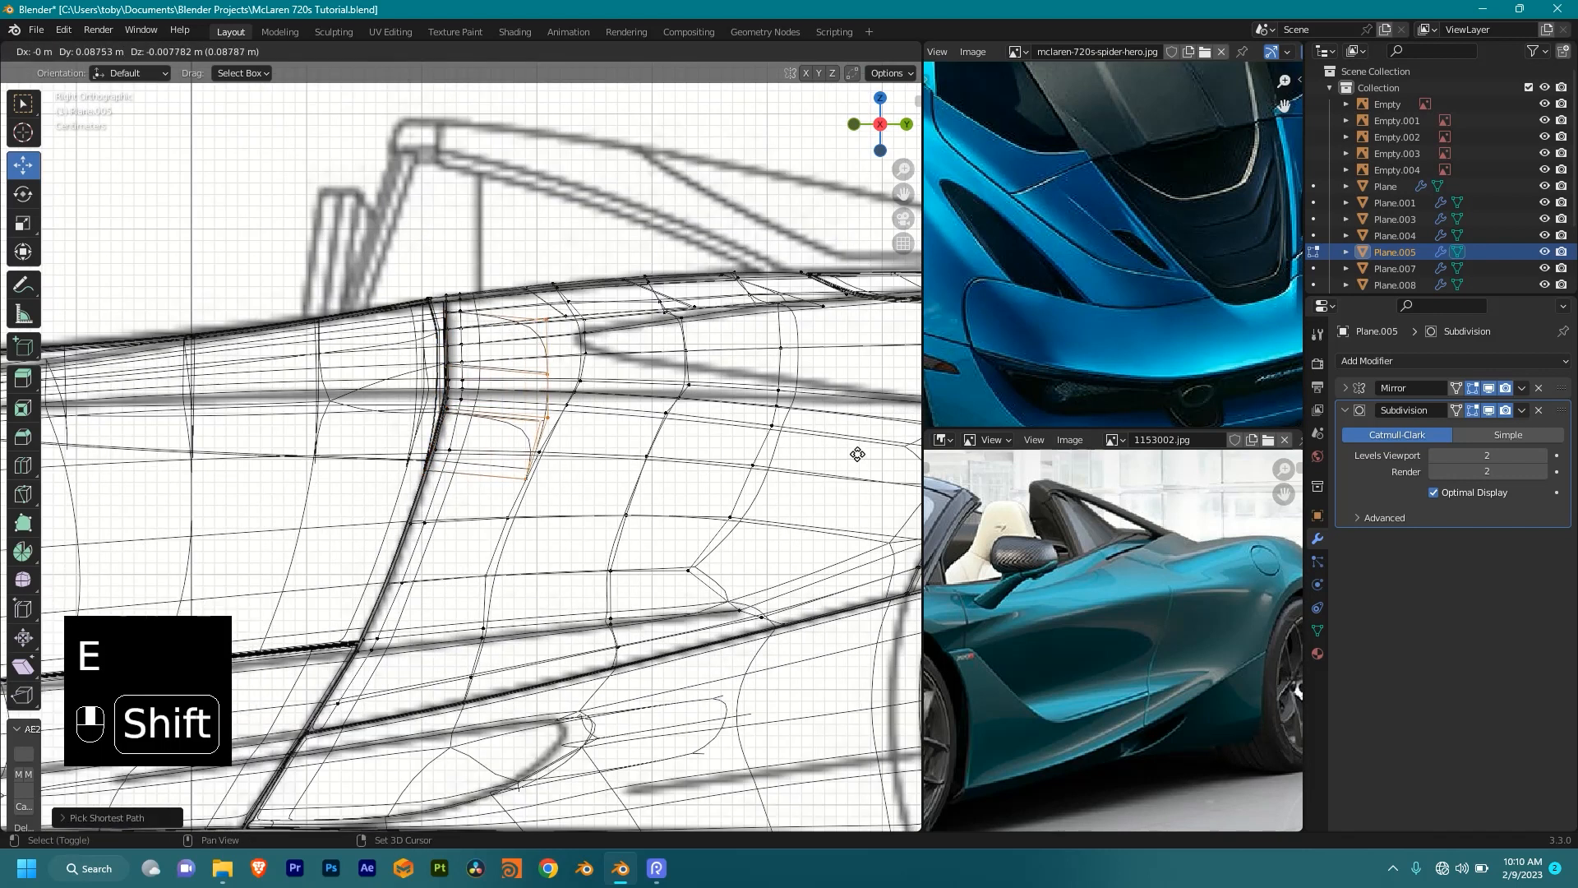
shift+click(912, 427)
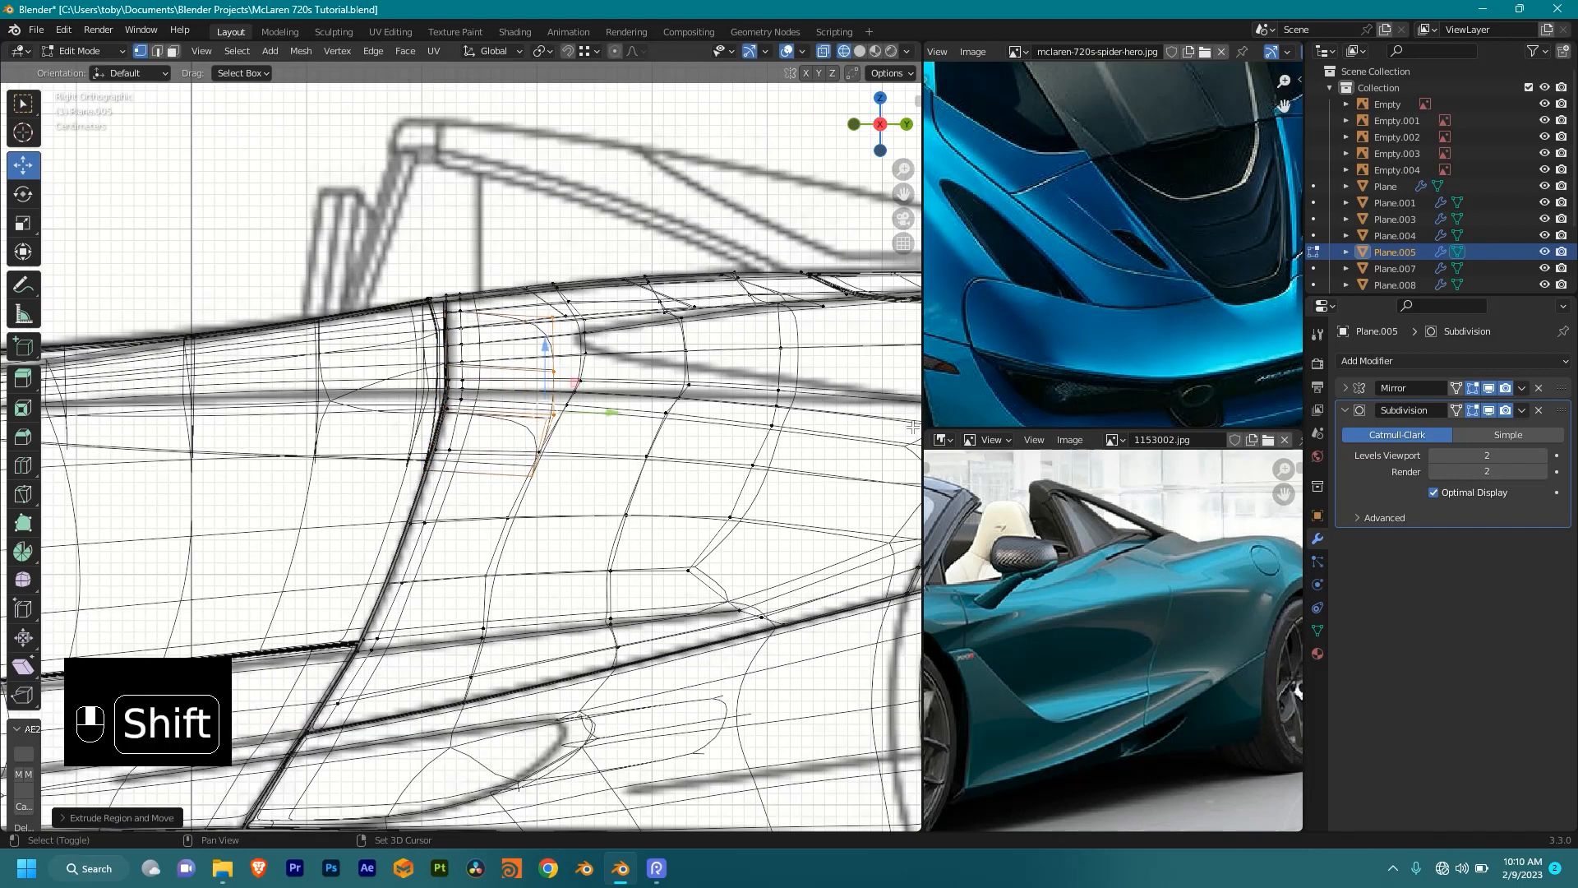
Step: Extrude the new strip's end edge rearward two more times toward the wheel arch
shift+middle_drag(695, 437, 629, 438)
key(e)
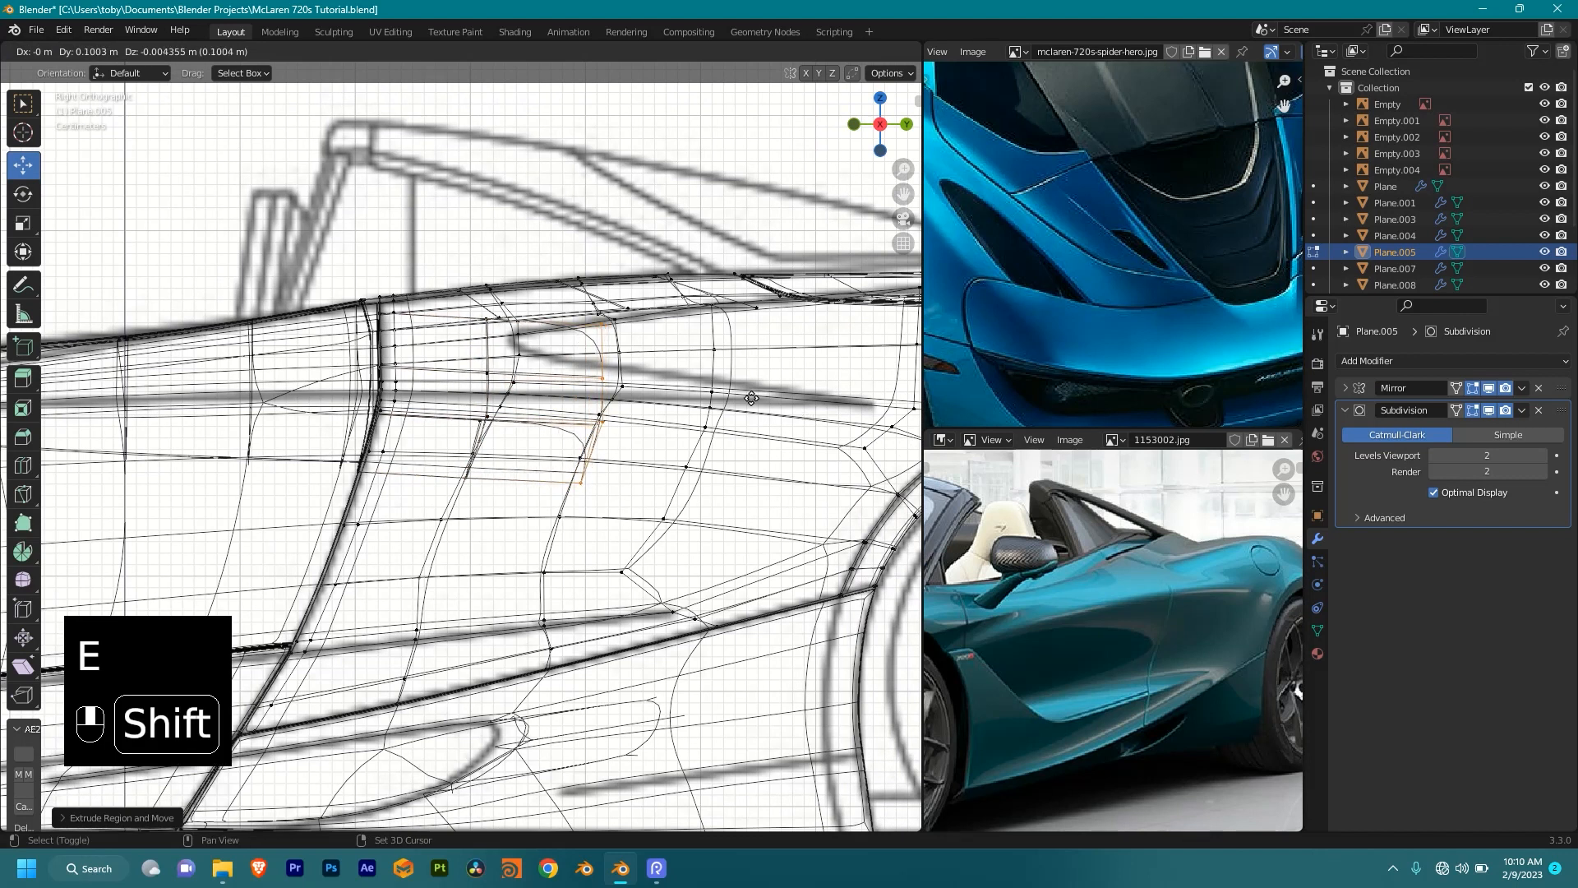
shift+click(695, 397)
key(e)
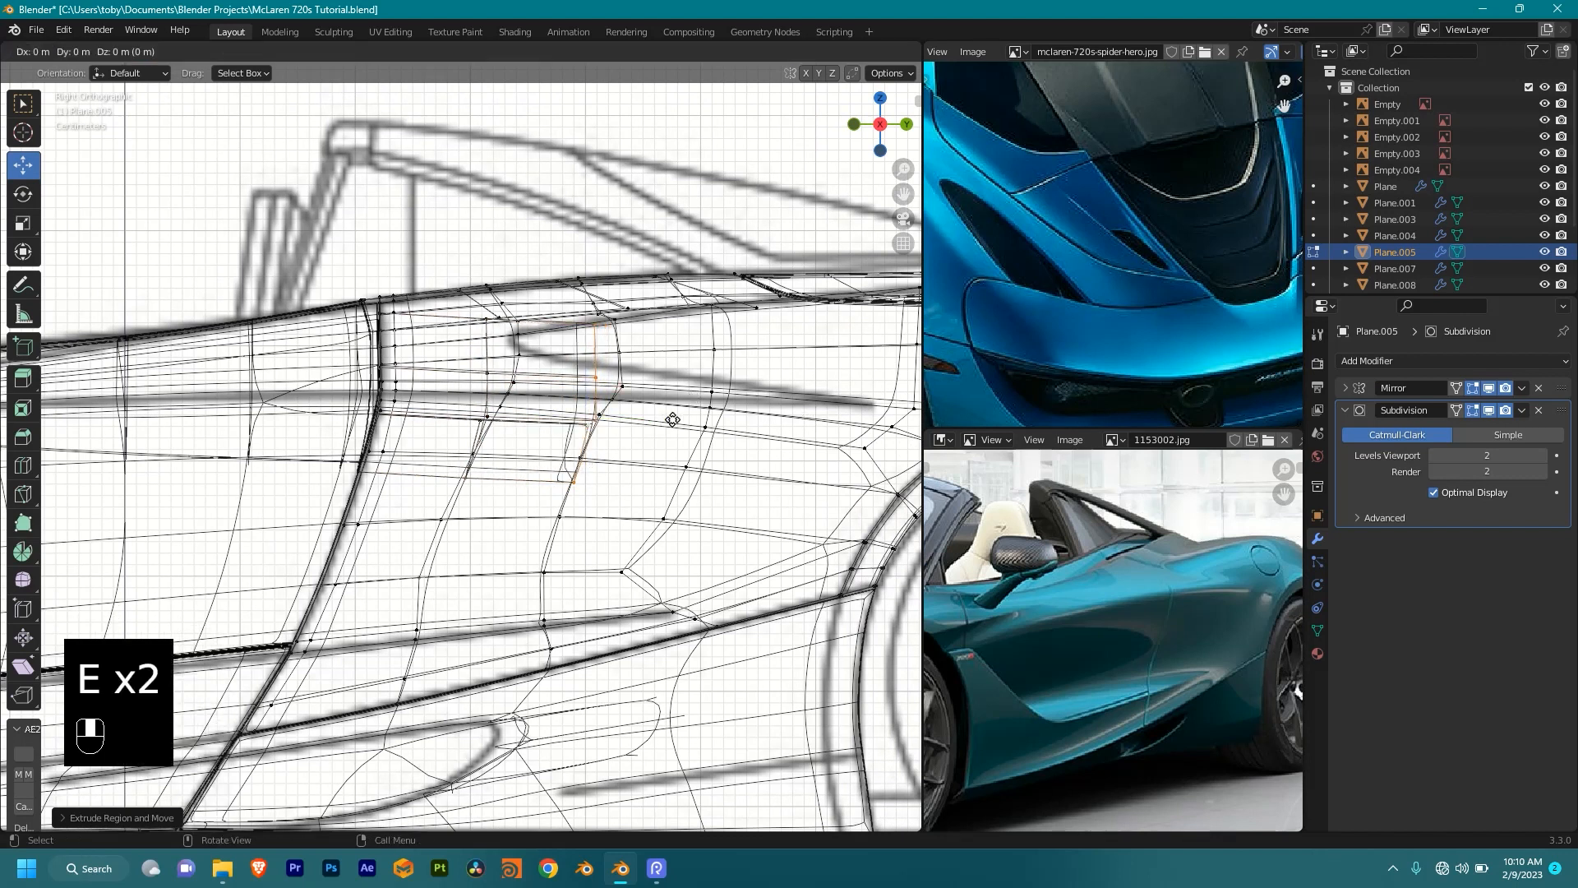
shift+click(727, 513)
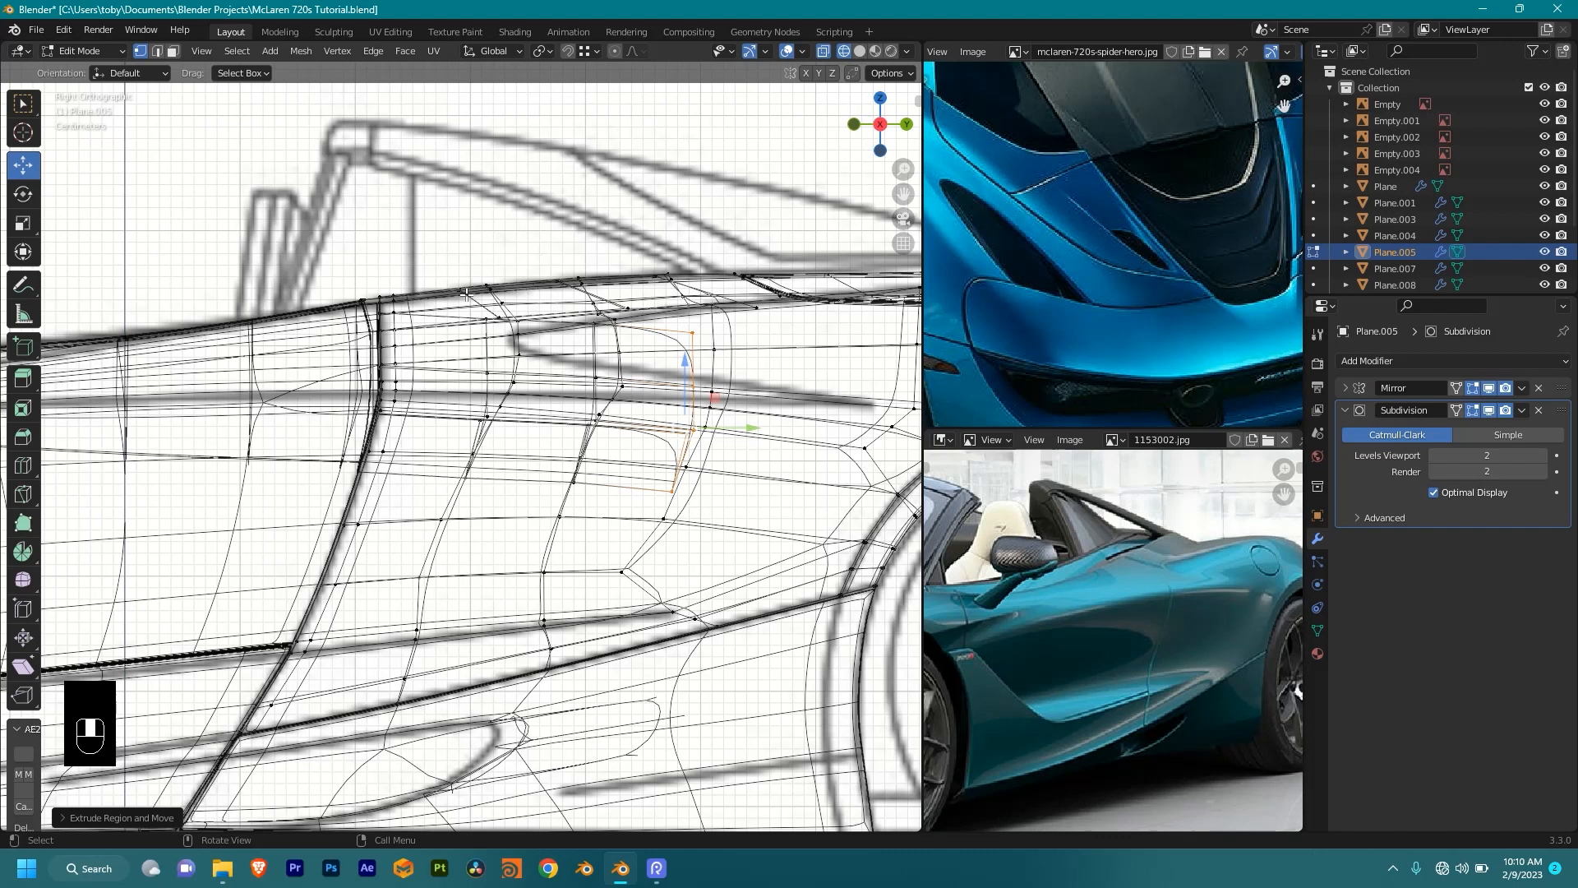
Step: Adjust the height of the extruded strip's middle vertex row along Z to match the blueprint
scroll(490, 379, up, 1)
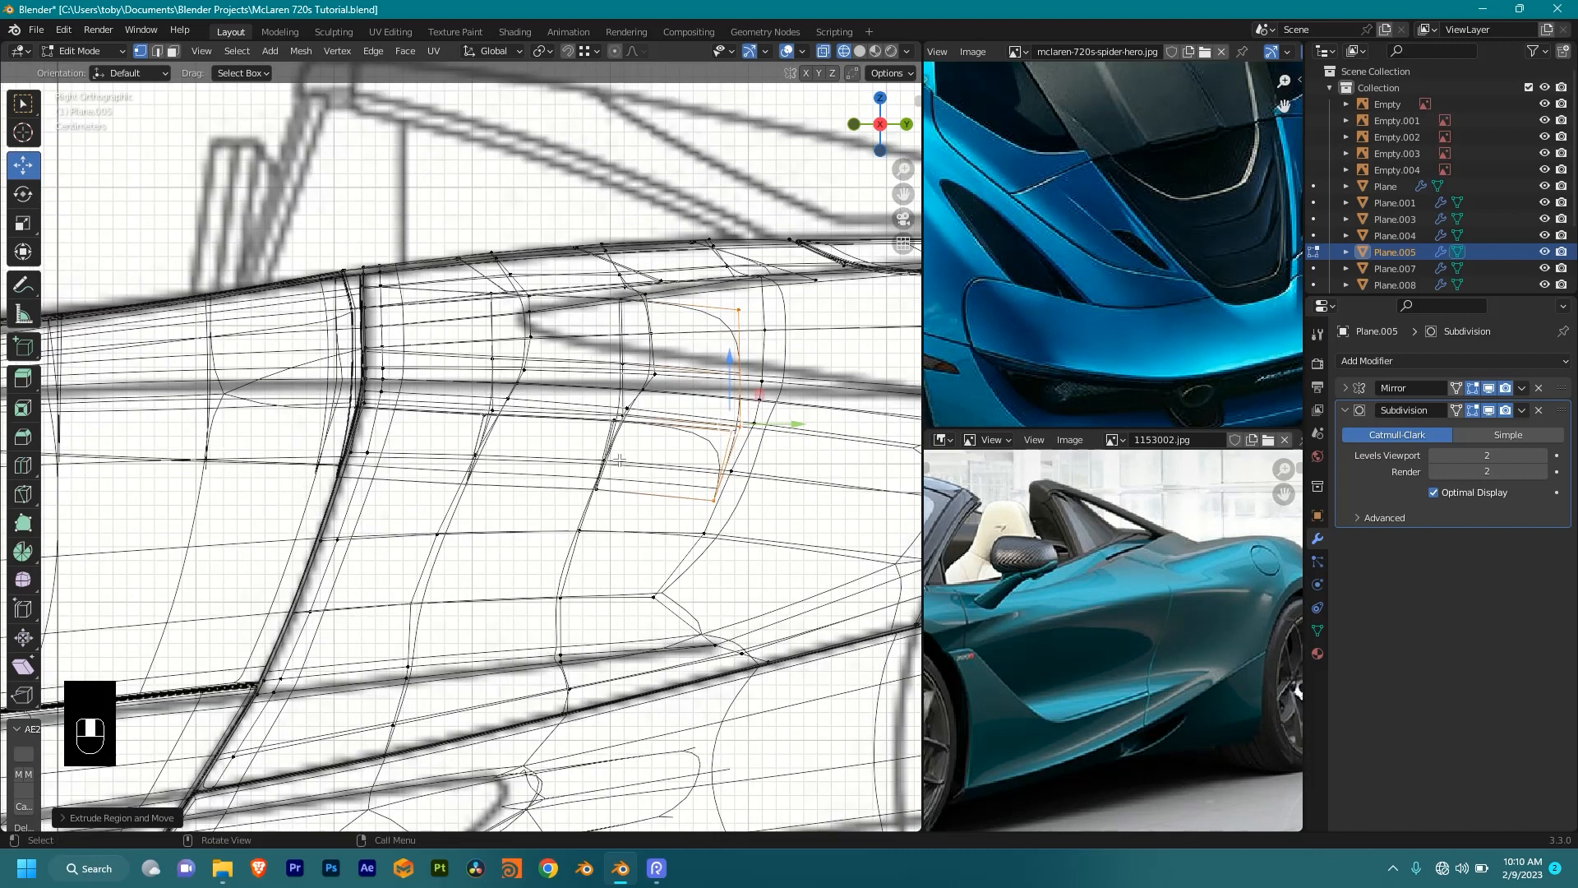
scroll(619, 460, up, 1)
click(642, 418)
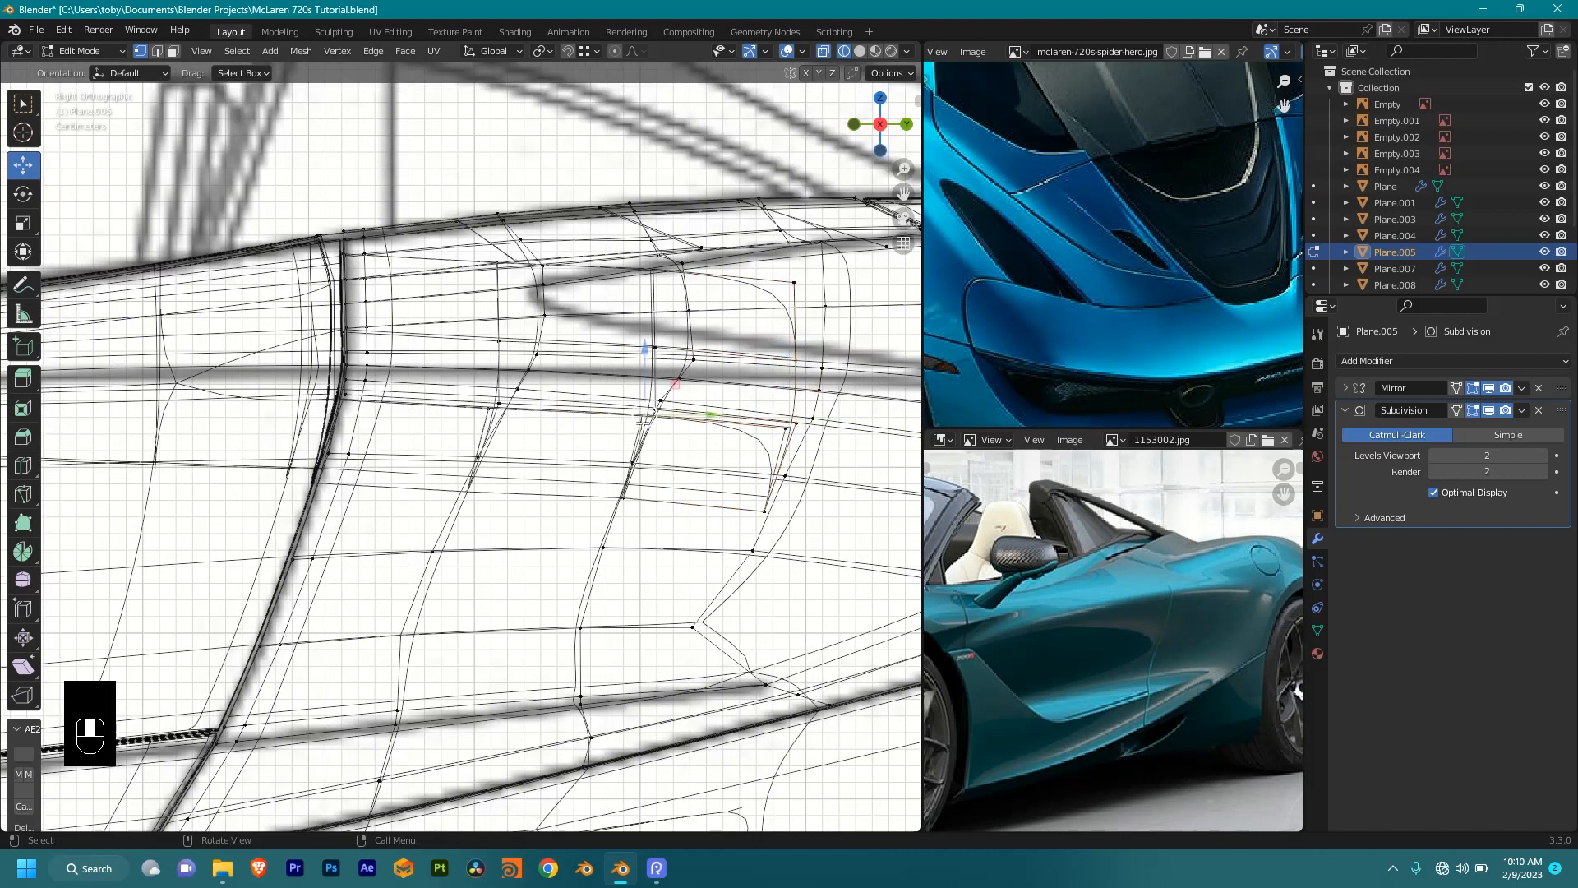
key(g)
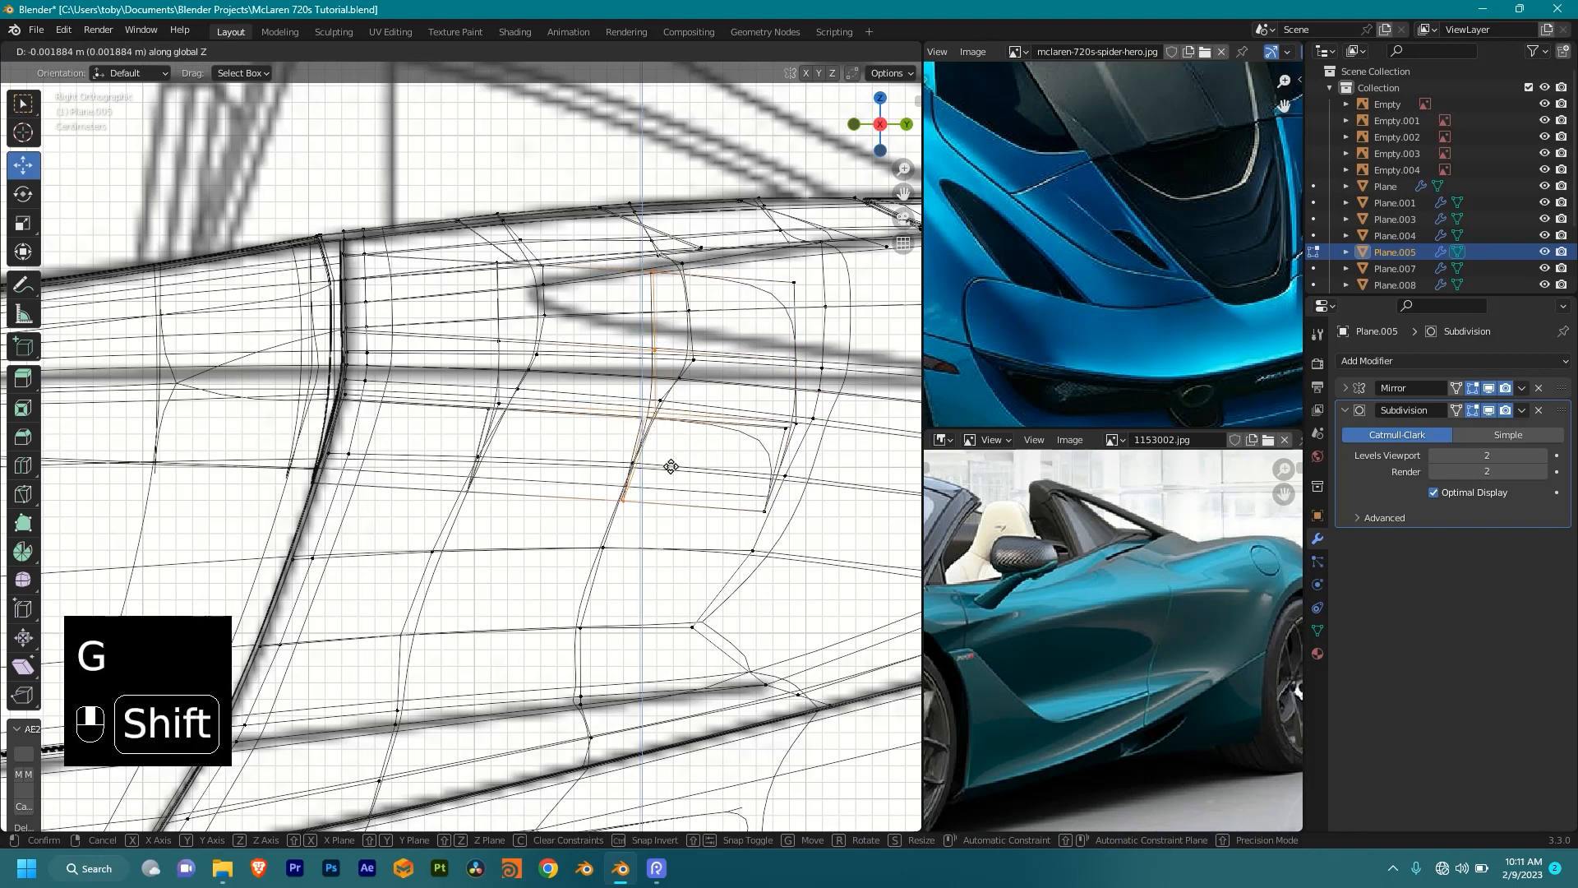
shift+click(680, 486)
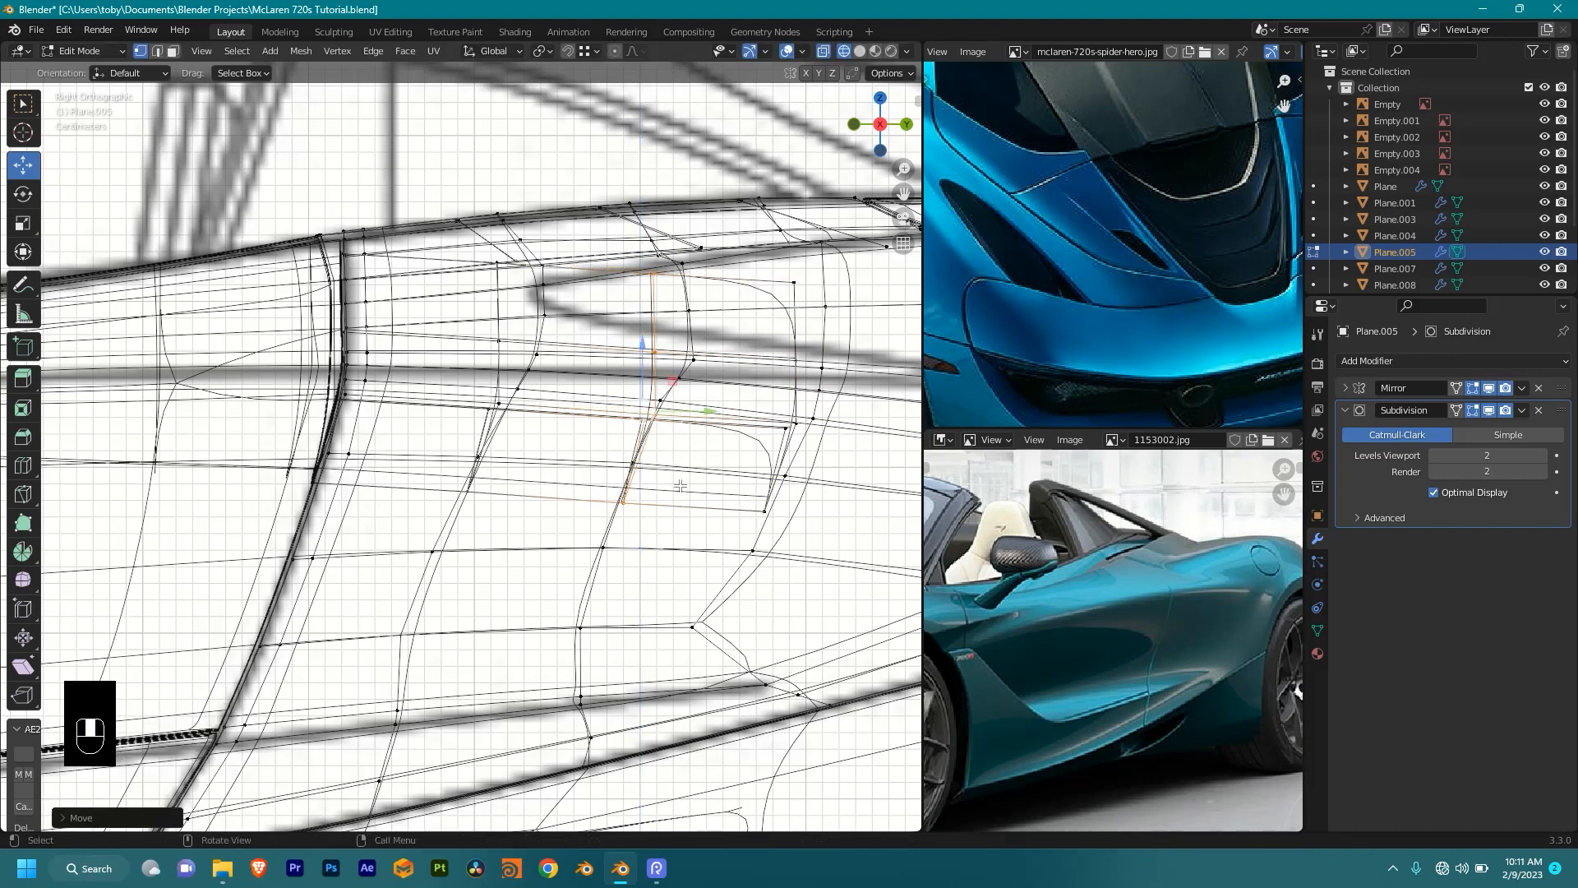
key(g)
key(z)
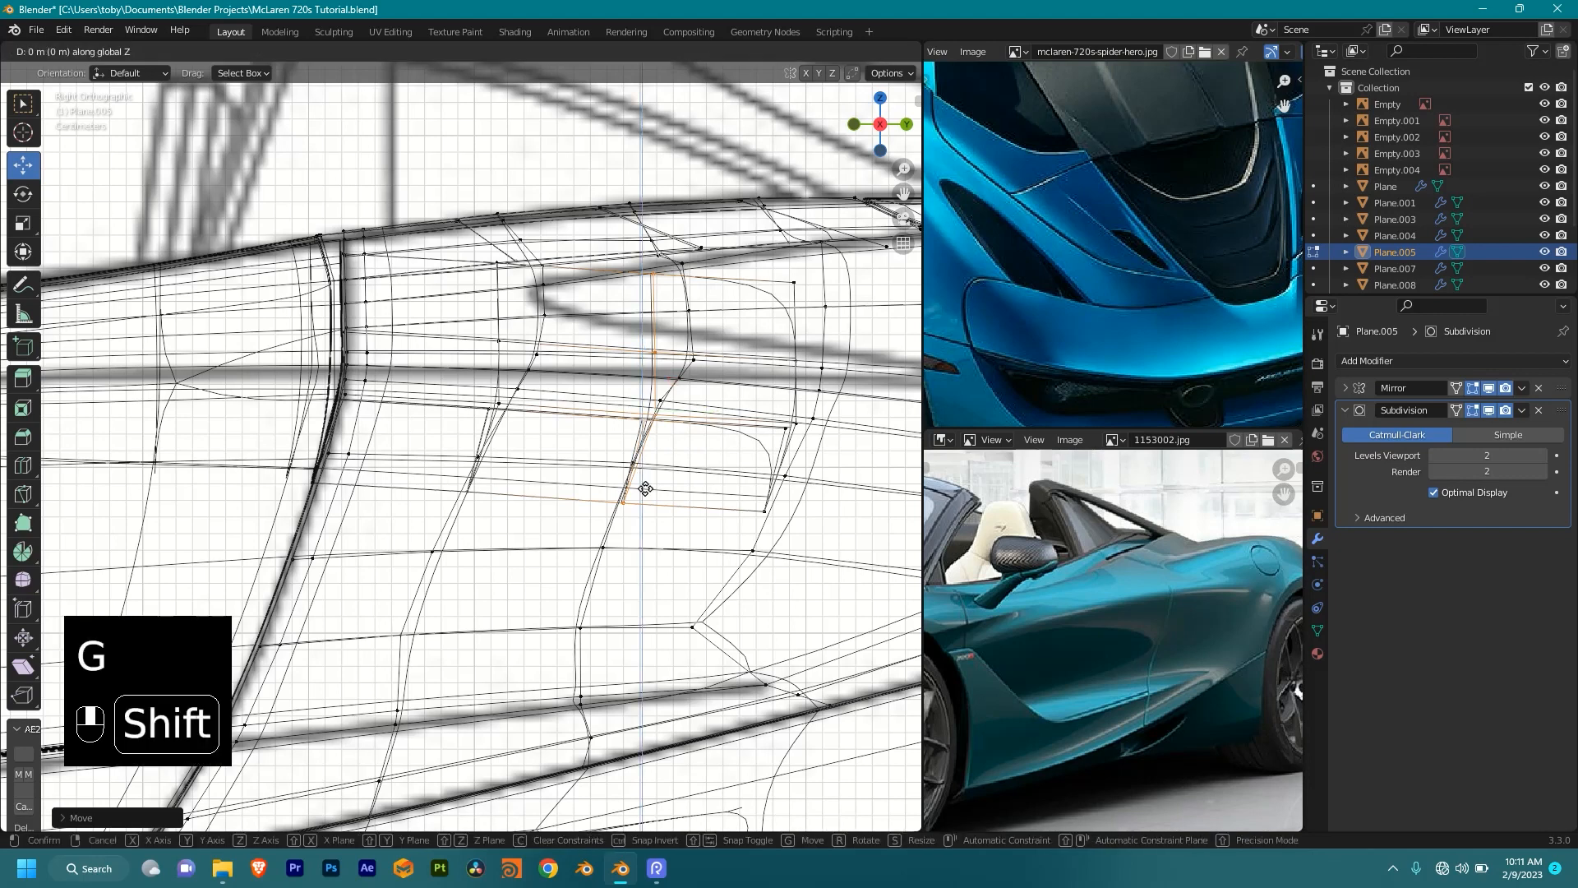
shift+click(648, 464)
Step: Return to the solid perspective view, leave mesh editing and apply smooth shading to the joined panel
mouse_move(648, 465)
middle_down()
mouse_move(588, 483)
mouse_move(575, 460)
mouse_move(448, 463)
mouse_move(563, 470)
middle_up()
key(shift+z)
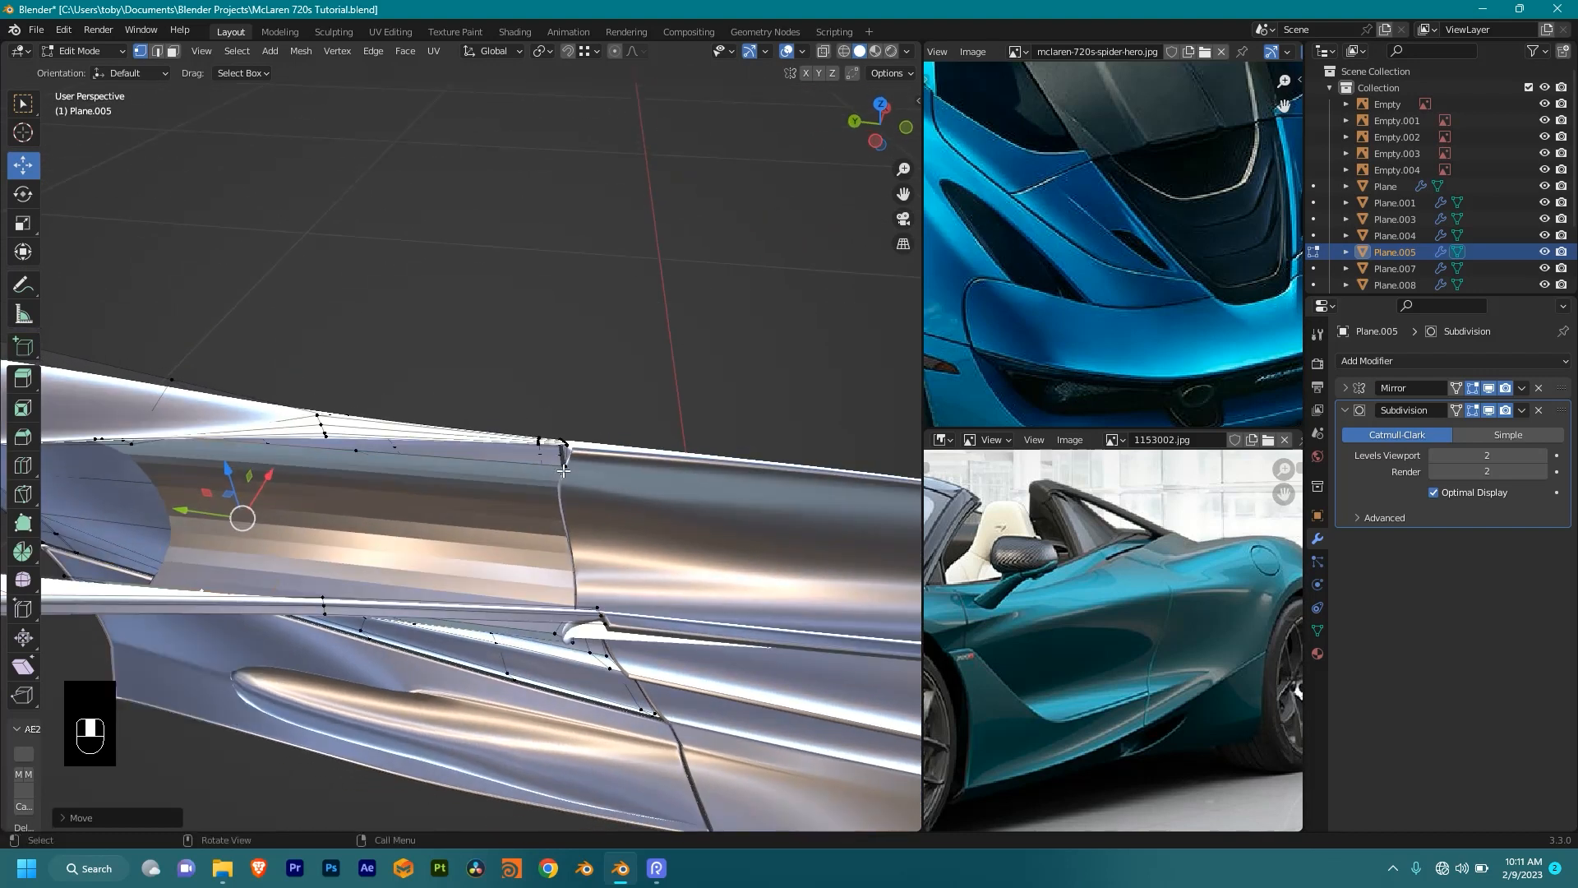
key(Tab)
right_click(545, 405)
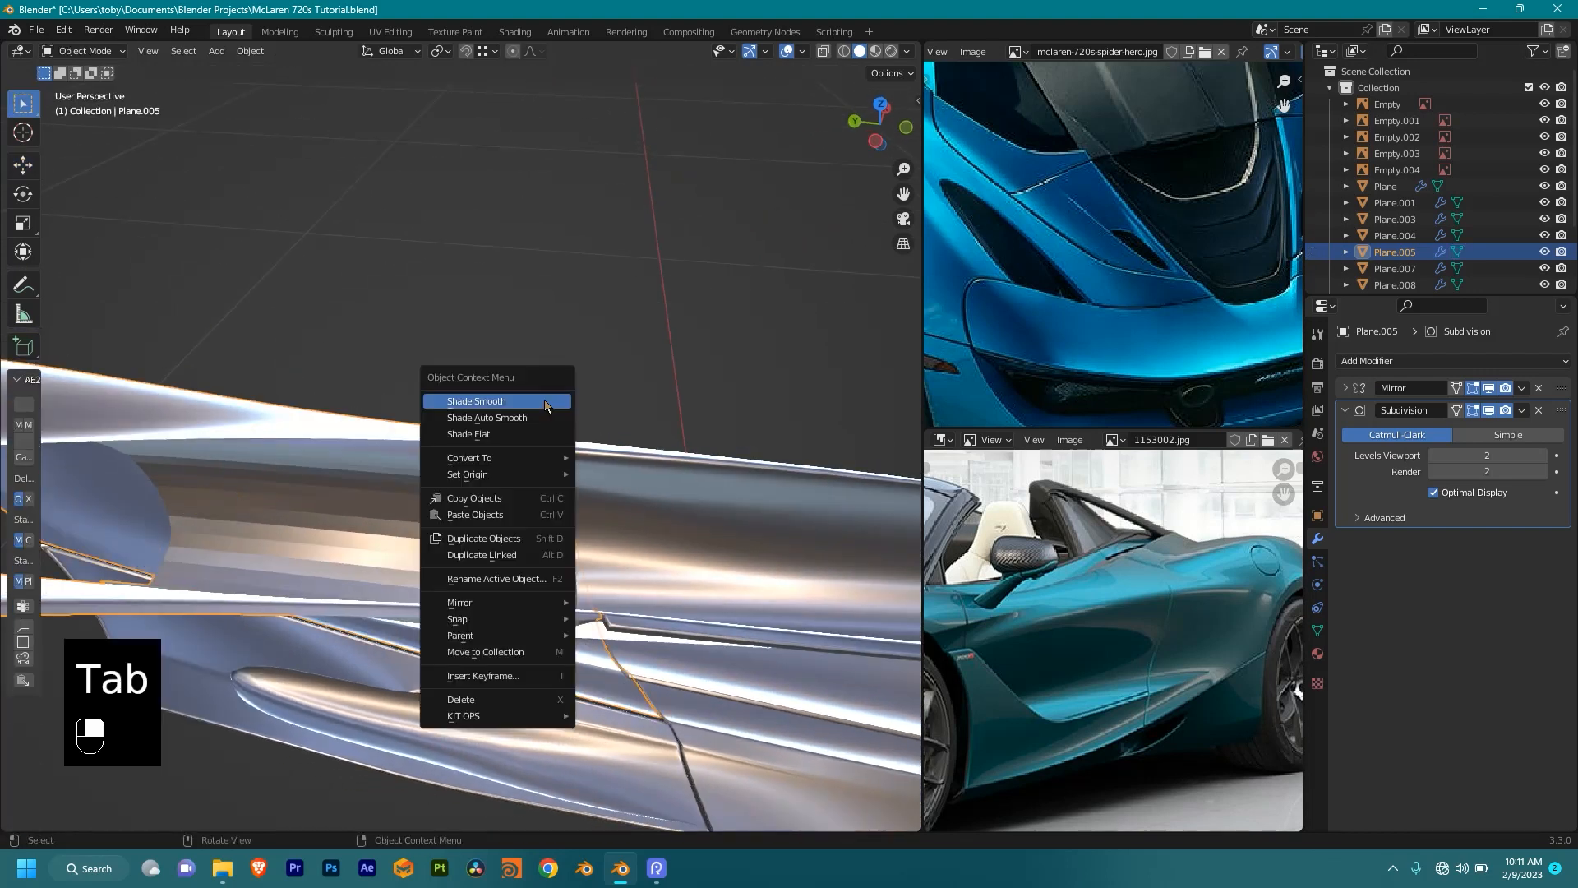
click(546, 406)
middle_drag(582, 488, 913, 563)
Step: Reopen the mesh and move the extruded strip's rear end row inward along X
key(Tab)
shift+middle_drag(411, 337, 616, 403)
middle_drag(616, 403, 546, 214)
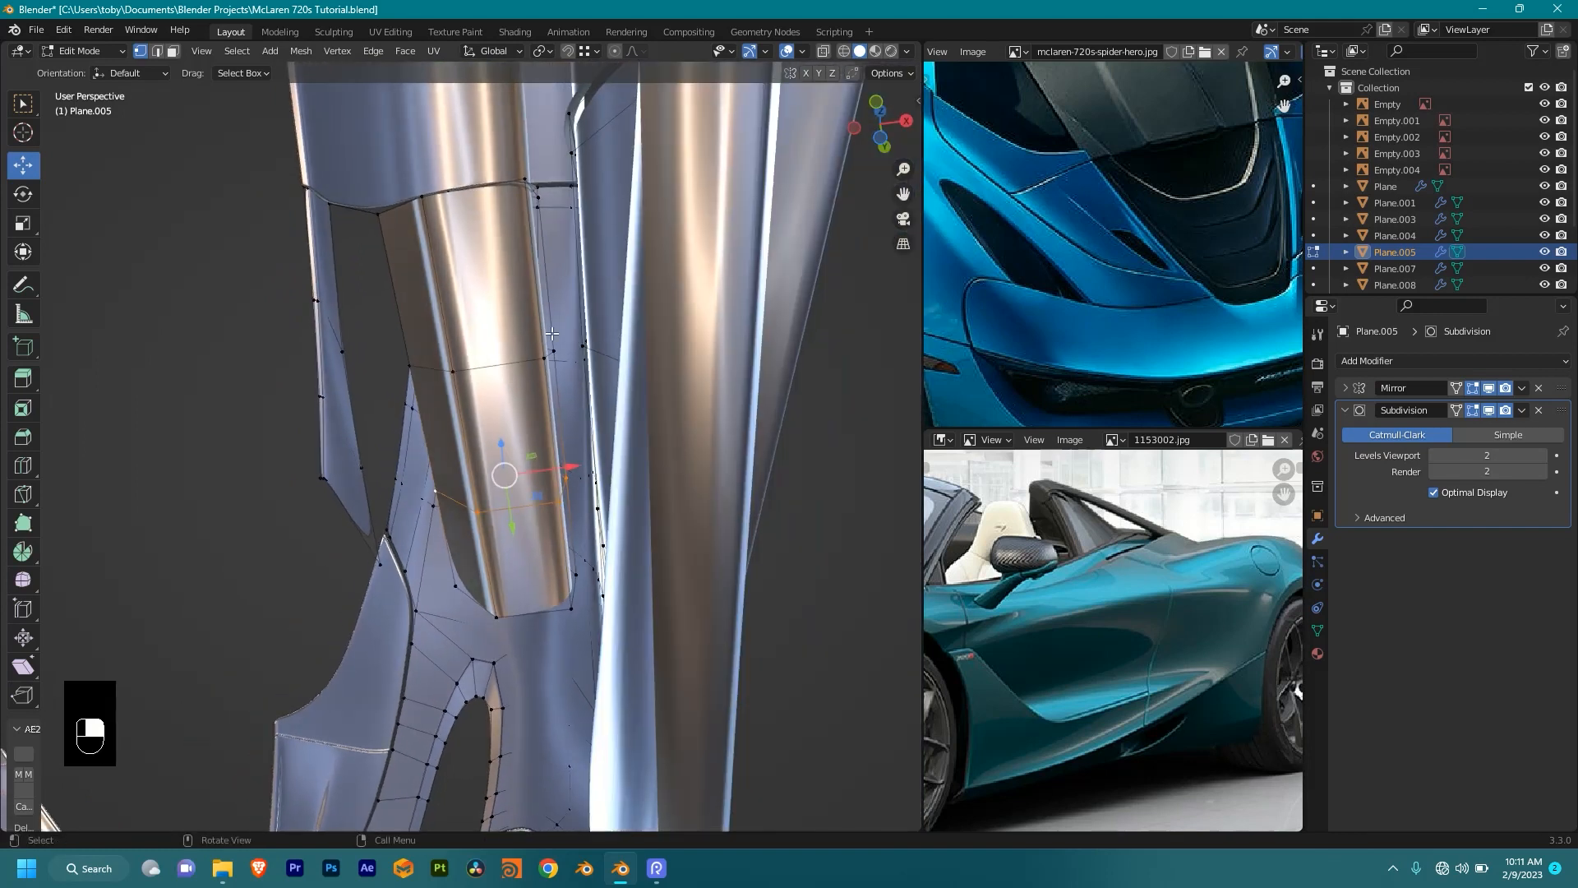
shift+middle_drag(530, 358, 624, 384)
middle_drag(625, 385, 531, 573)
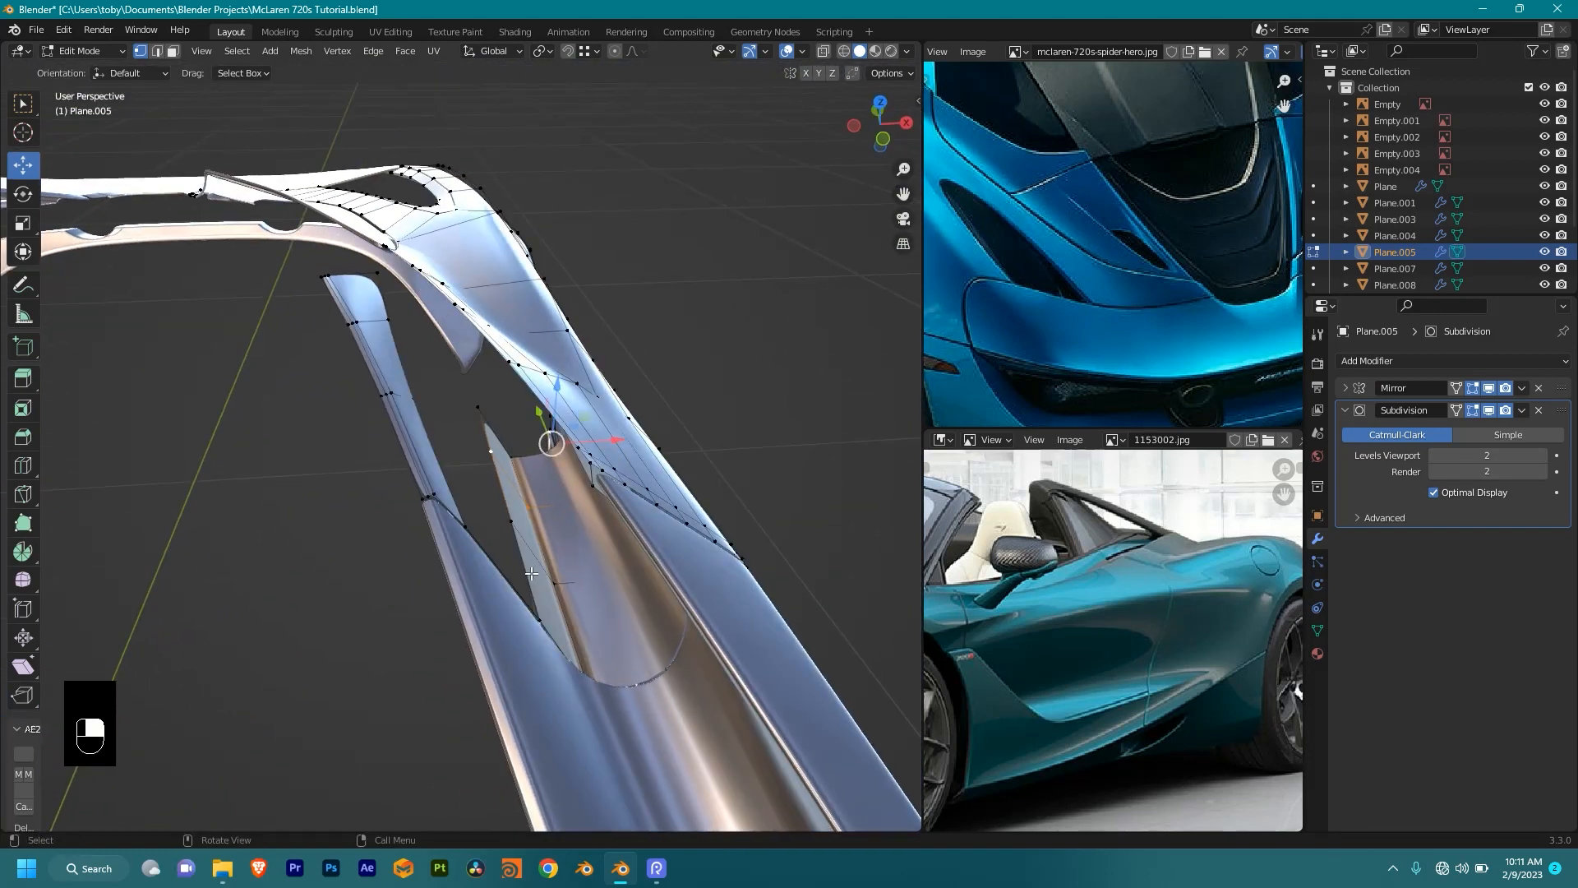
middle_drag(522, 443, 564, 255)
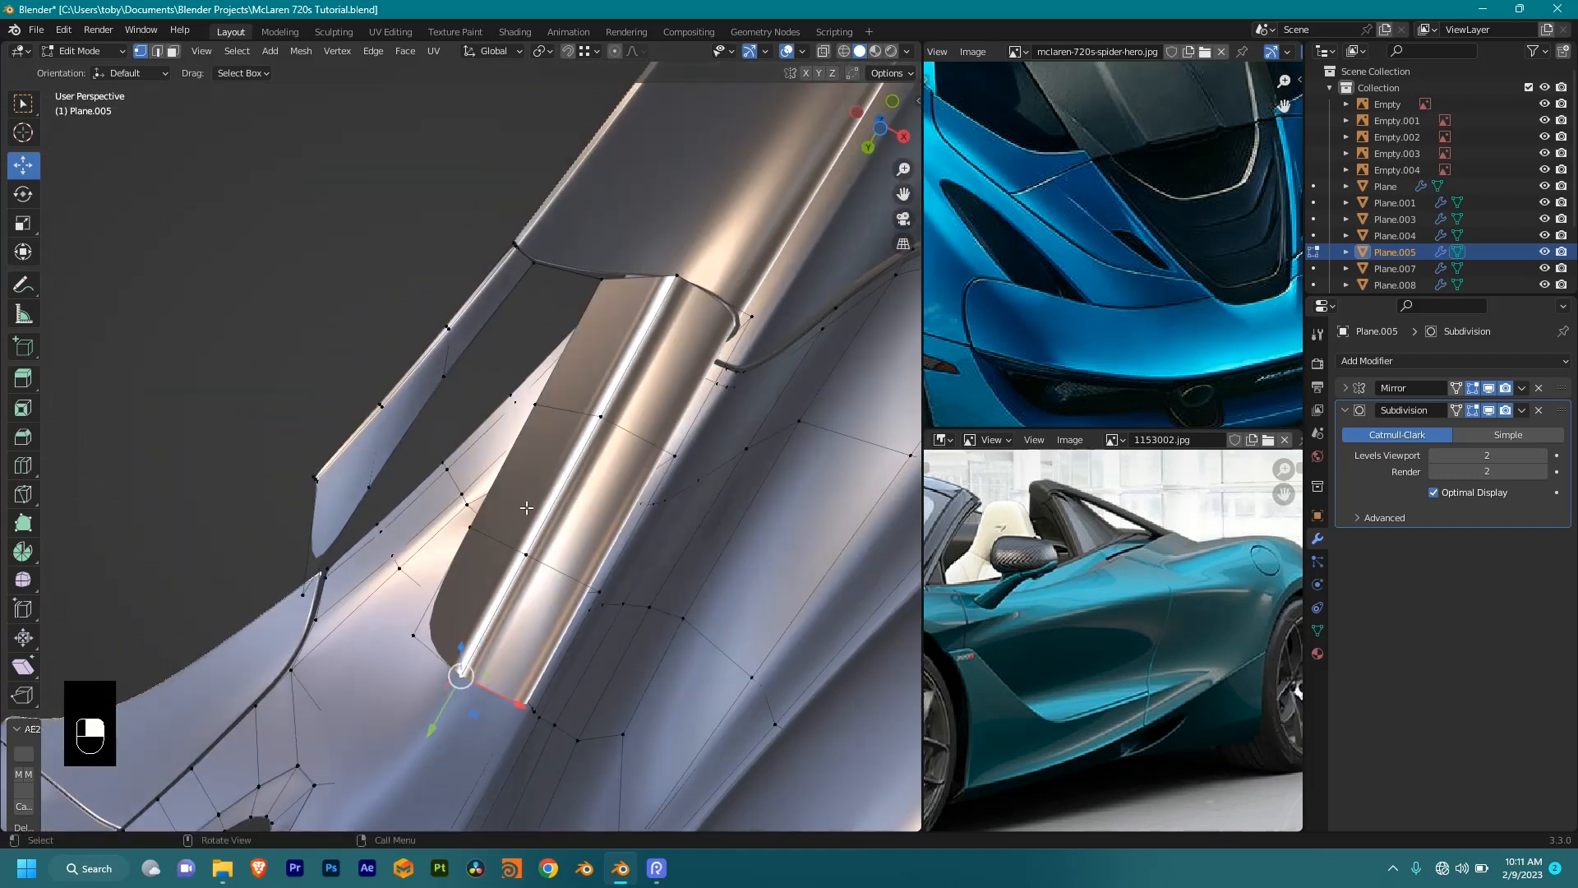
middle_drag(502, 606, 578, 590)
key(g)
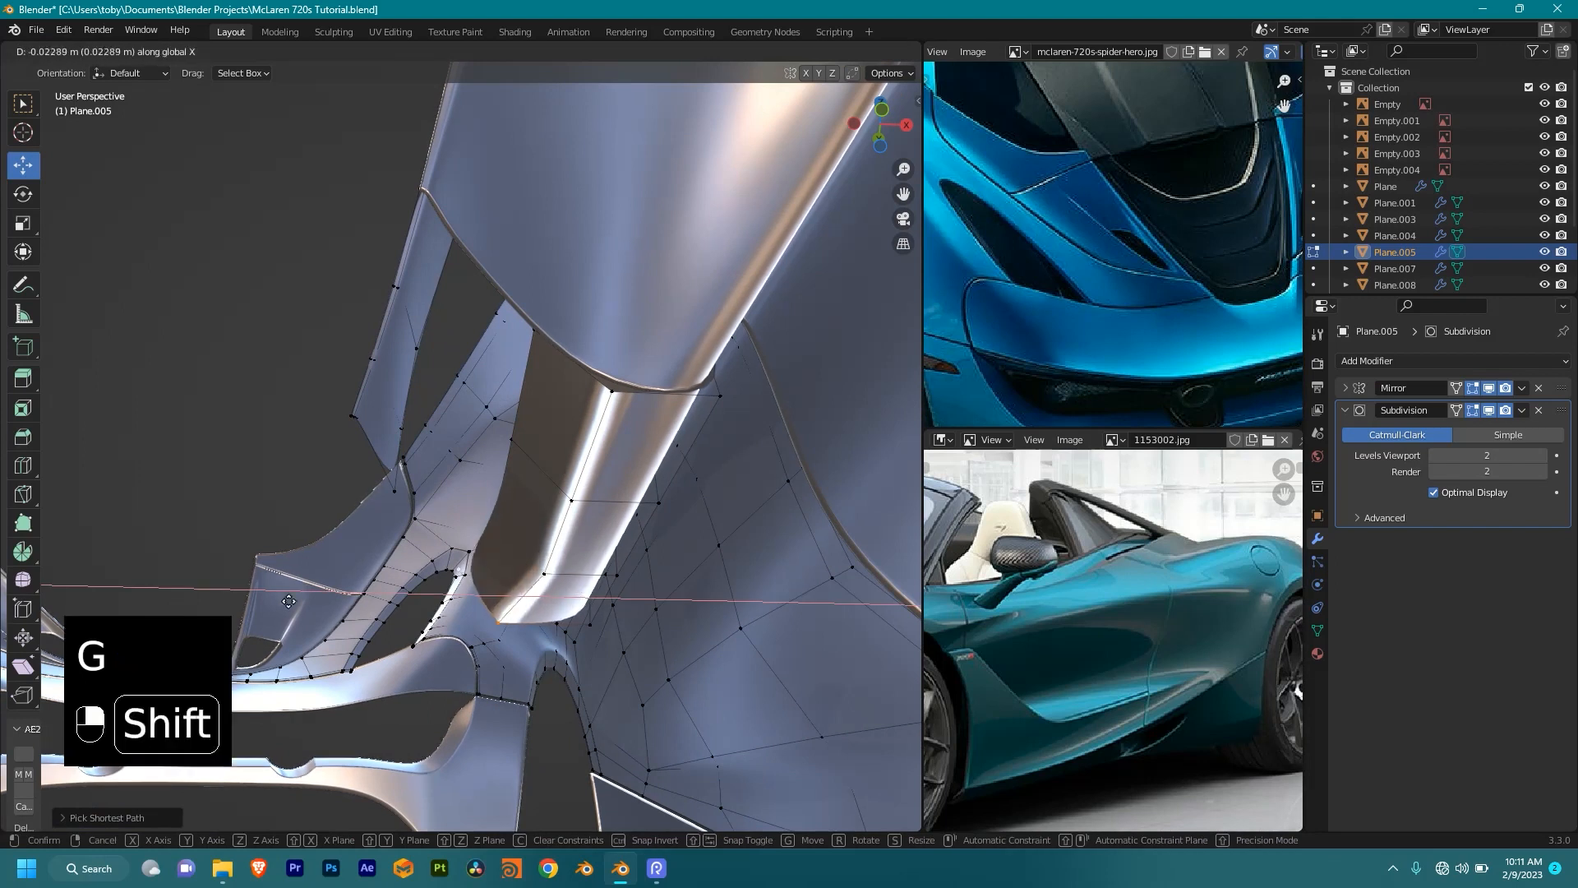
click(248, 657)
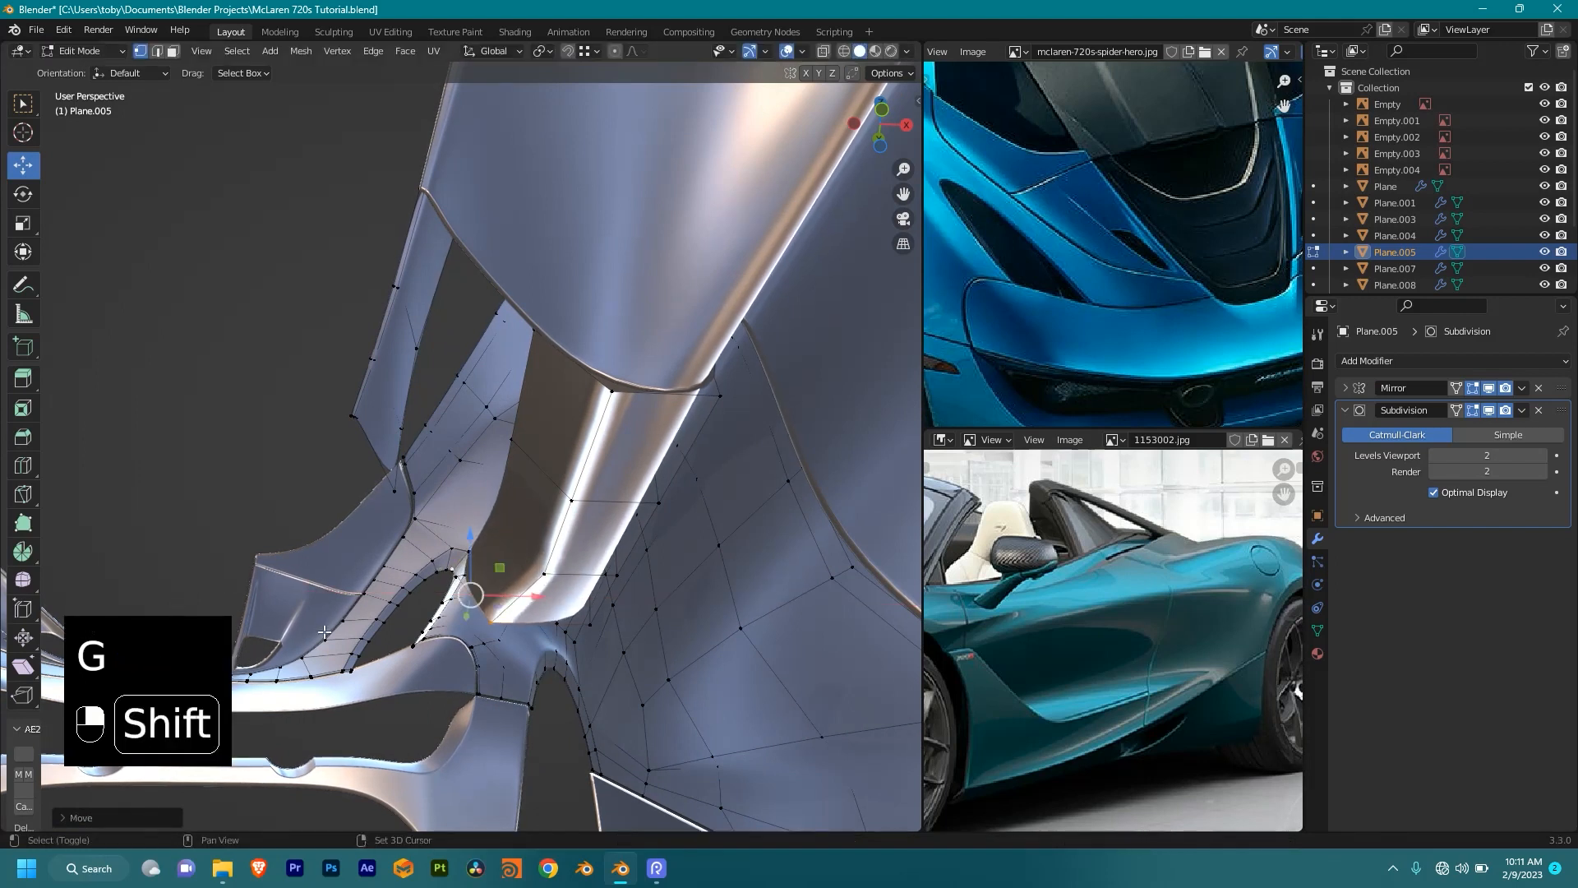
Step: Move the strip's two intermediate vertex rows inward along X, by about 0.015 m and 0.008 m from rear to front
key(g)
key(x)
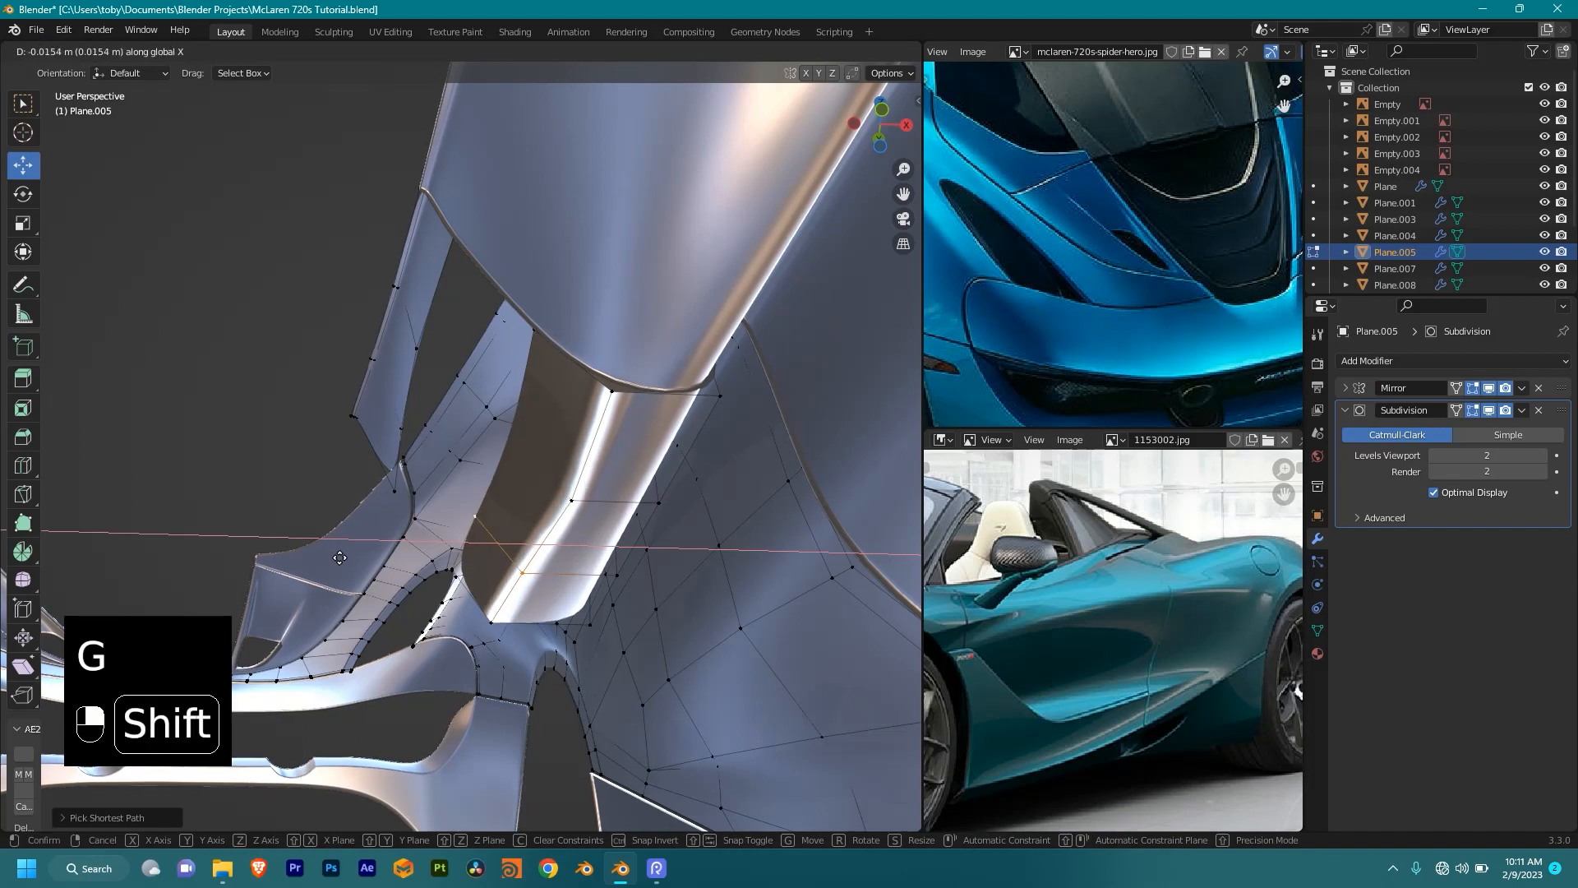
click(340, 557)
click(572, 500)
ctrl+click(507, 438)
key(g)
key(z)
key(x)
key(shift)
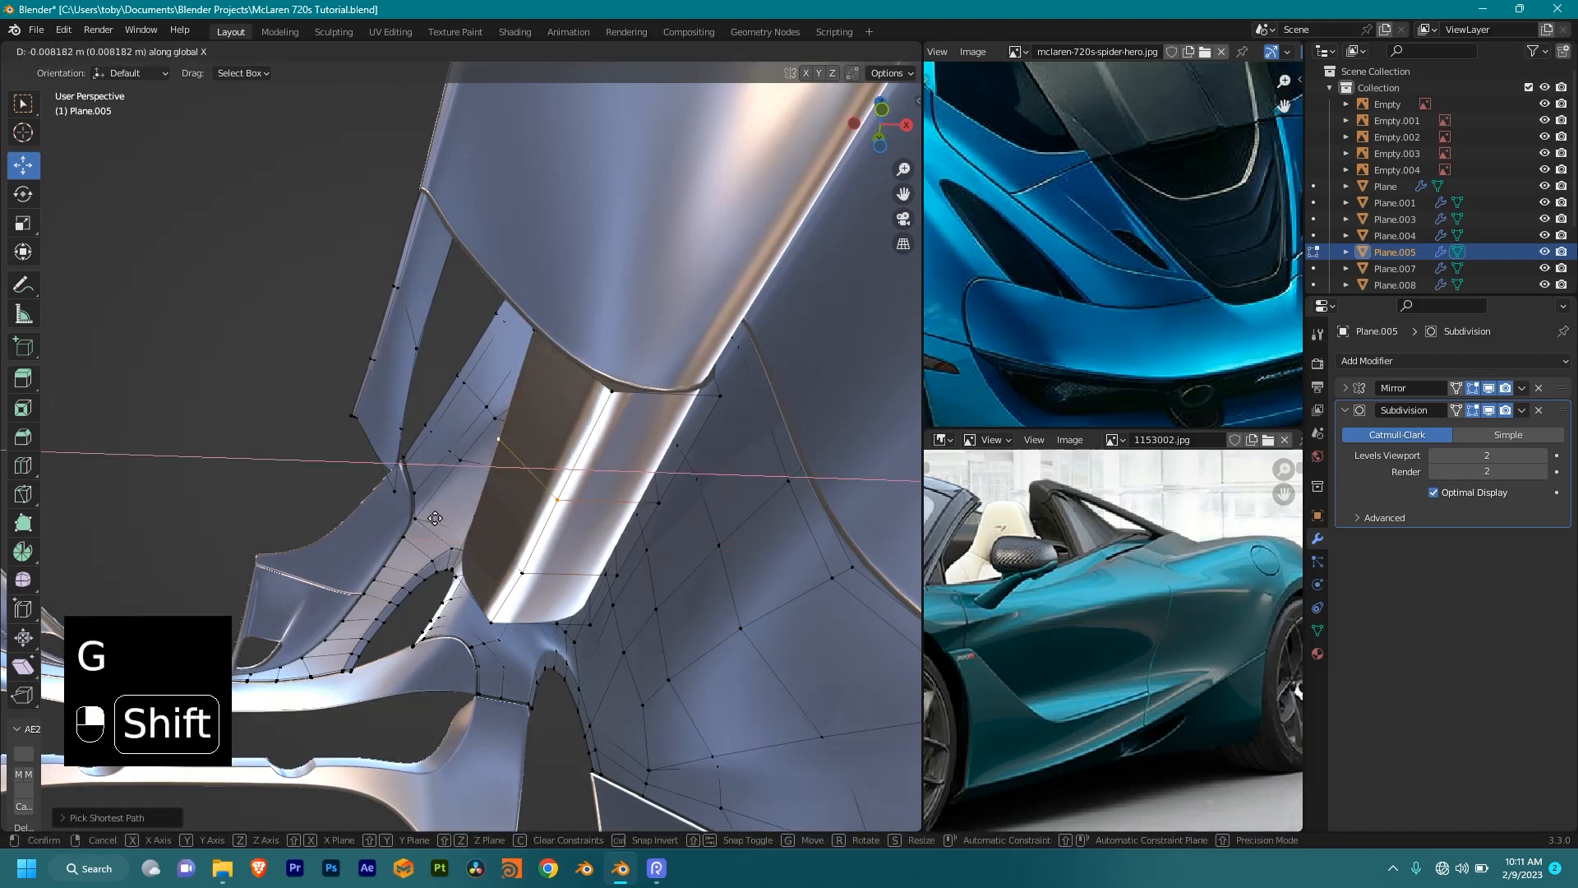
click(446, 533)
Step: Select the inner vertex pair of the strip's rearmost intermediate row and nudge it slightly inward along X
middle_drag(446, 533, 470, 473)
click(409, 496)
ctrl+click(387, 563)
middle_drag(509, 533, 547, 496)
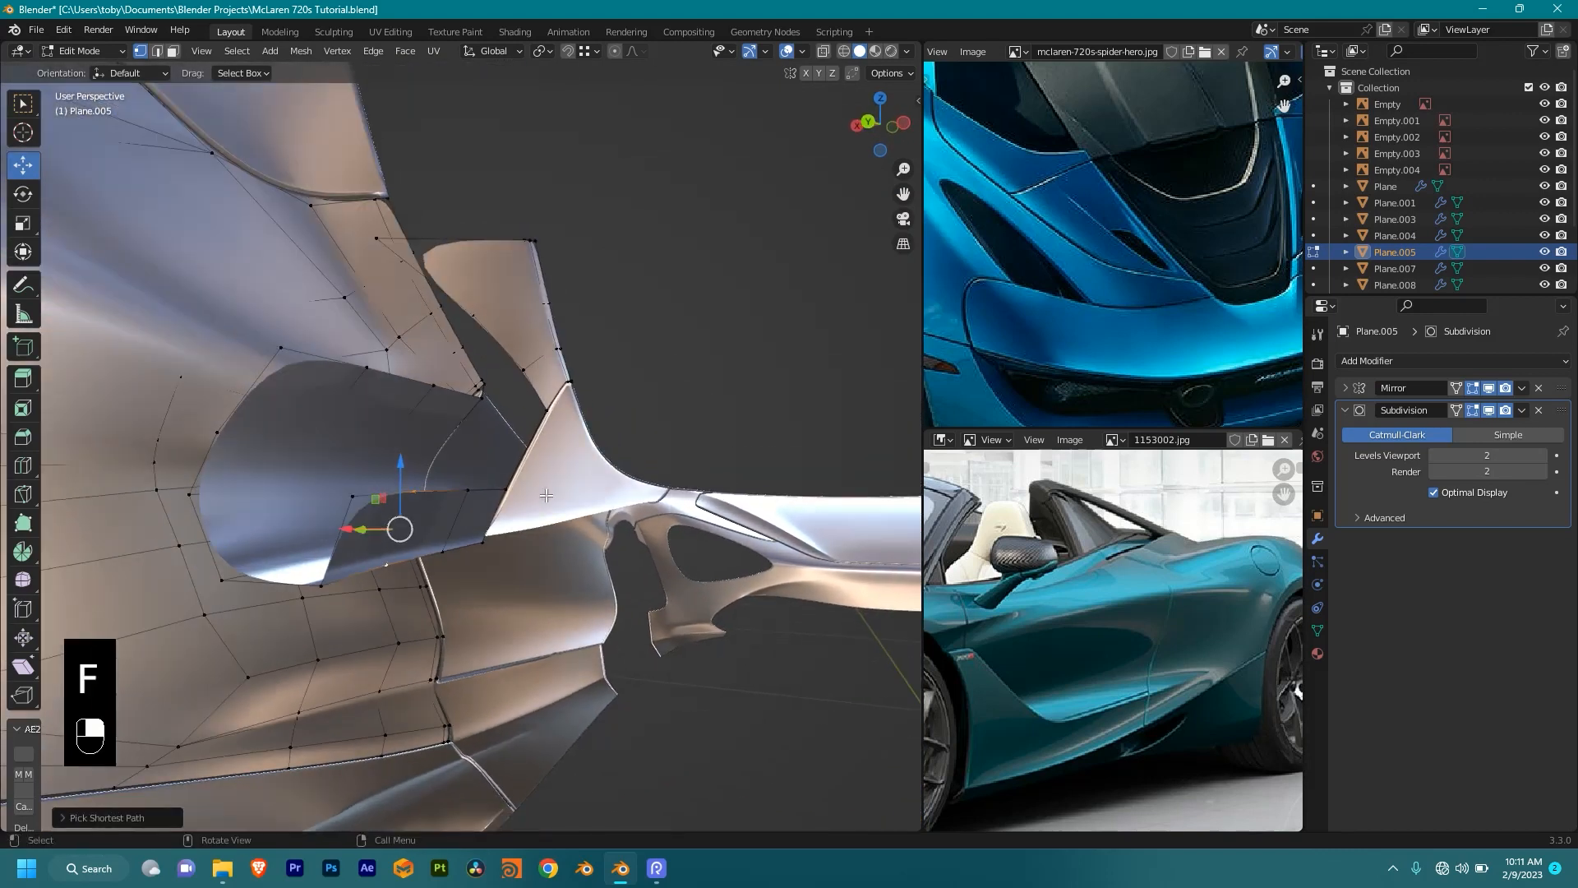
key(ctrl+z)
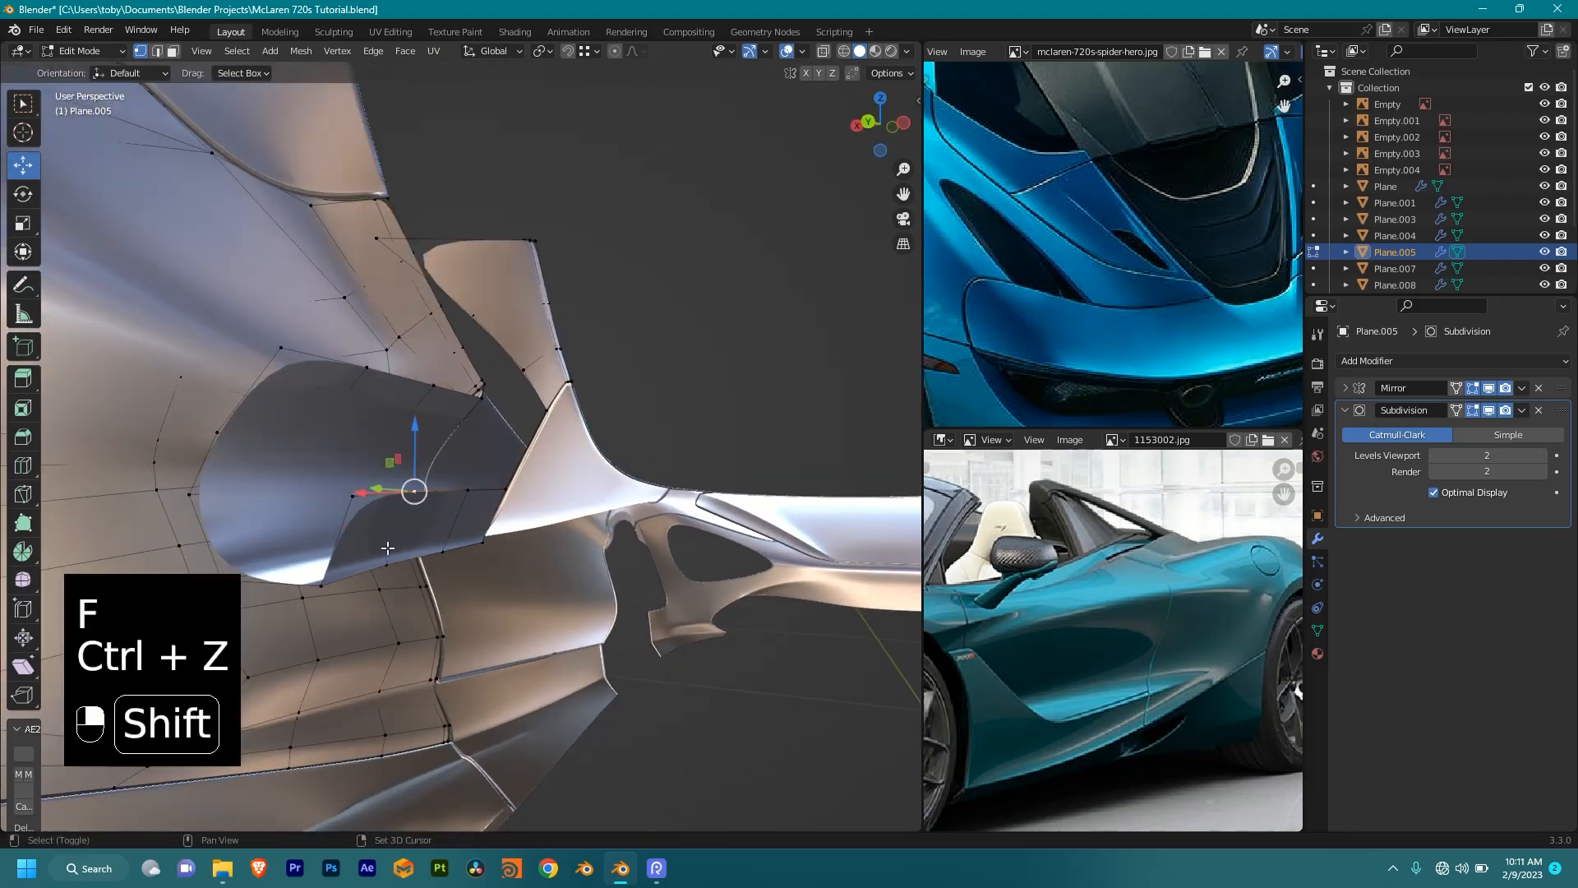
key(g)
key(x)
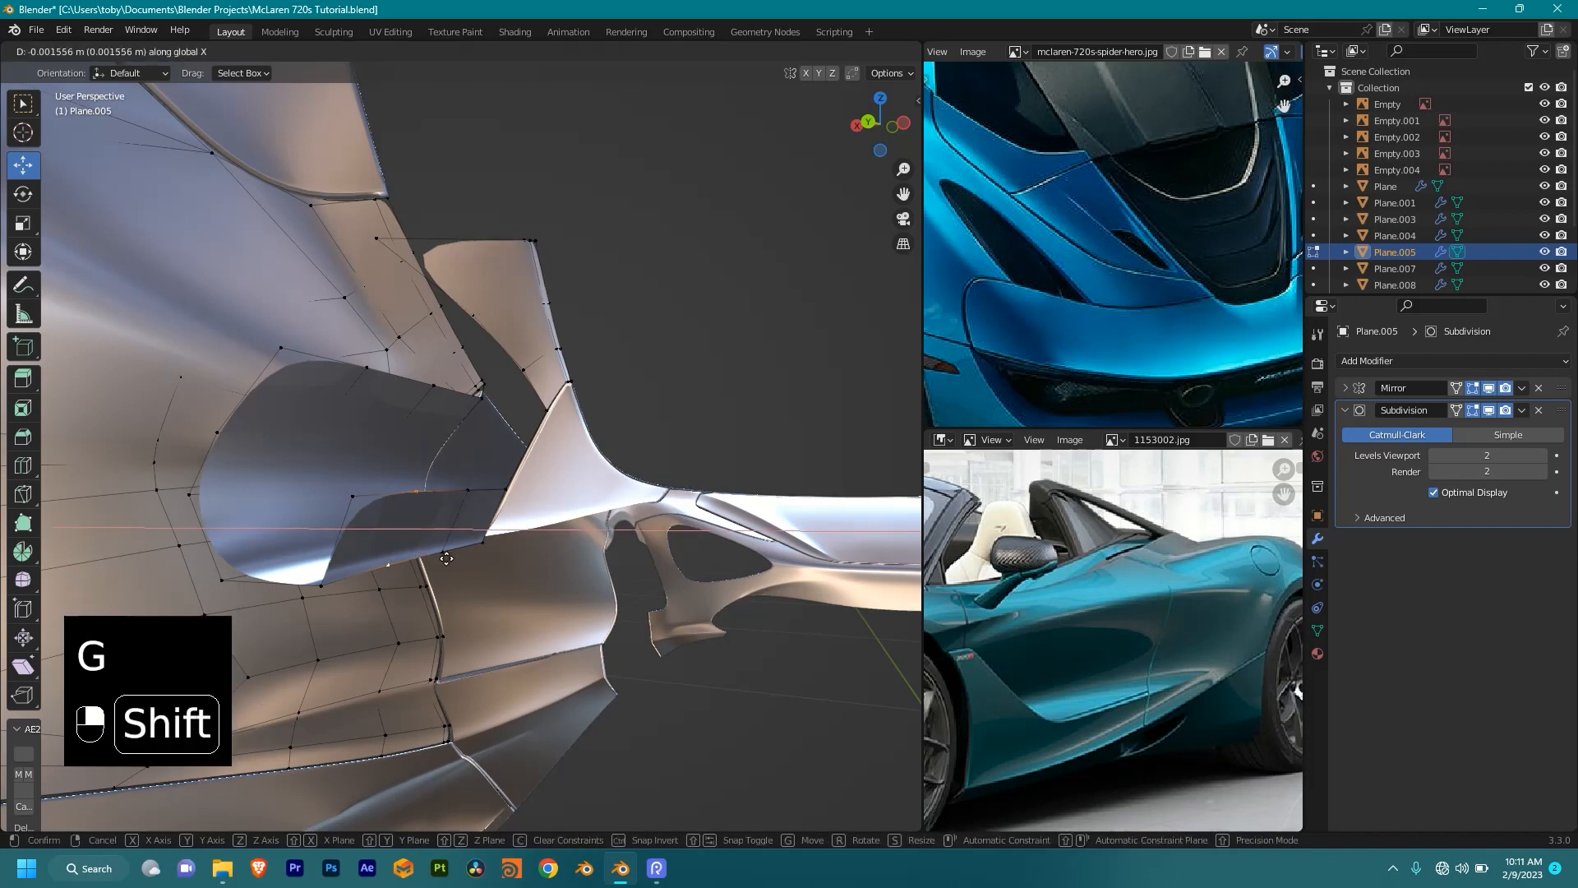
click(461, 572)
Step: Move the inner vertices of the strip's rear end row further inward along X
middle_drag(461, 572, 408, 332)
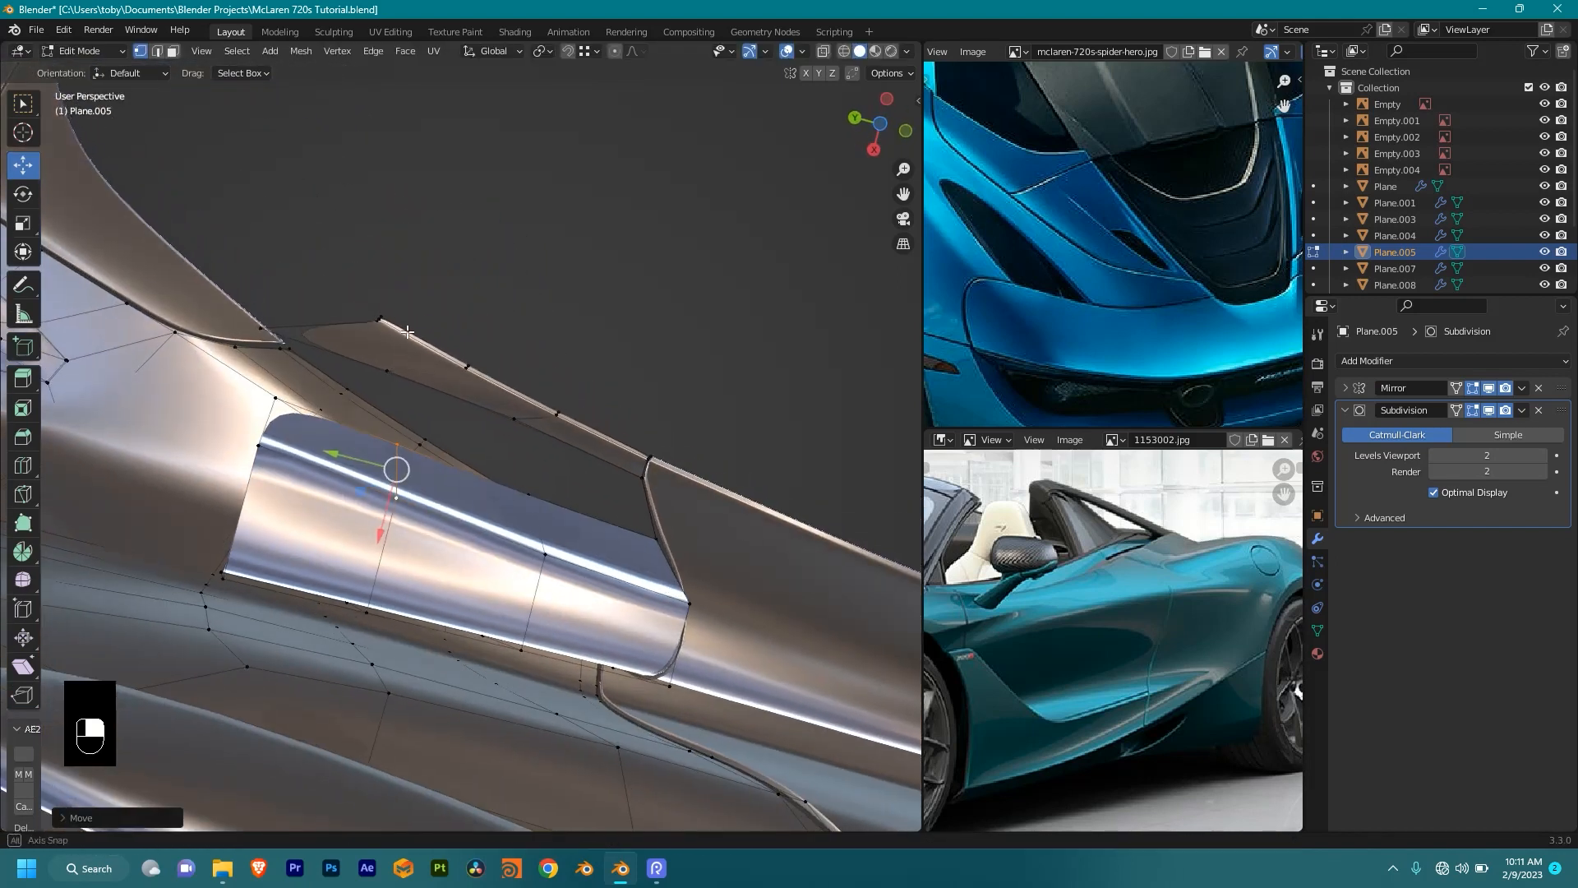
key(g)
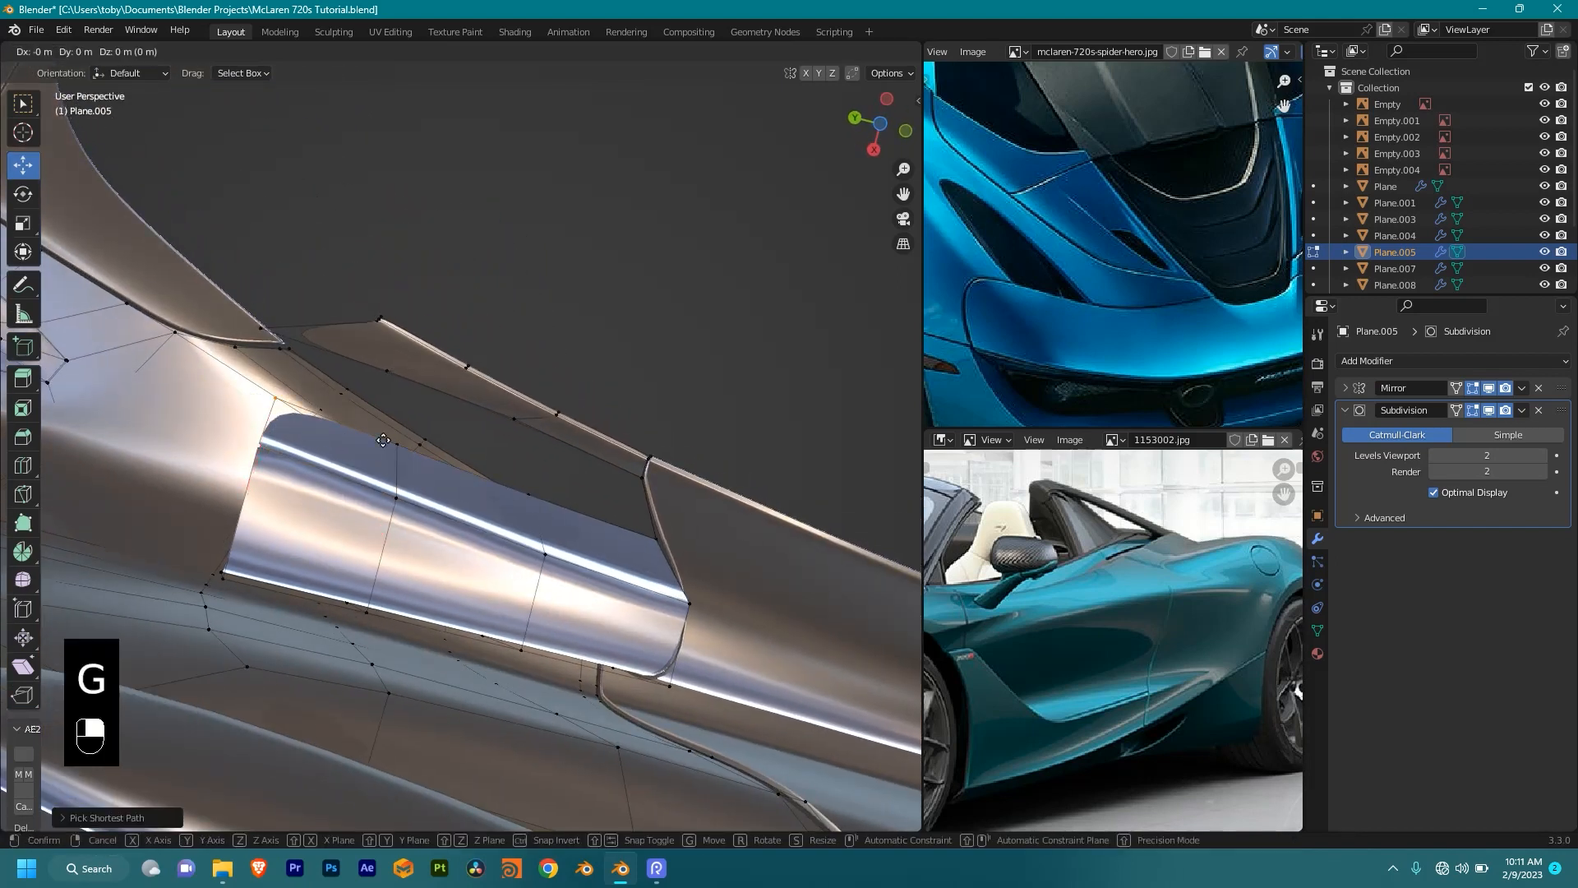
key(x)
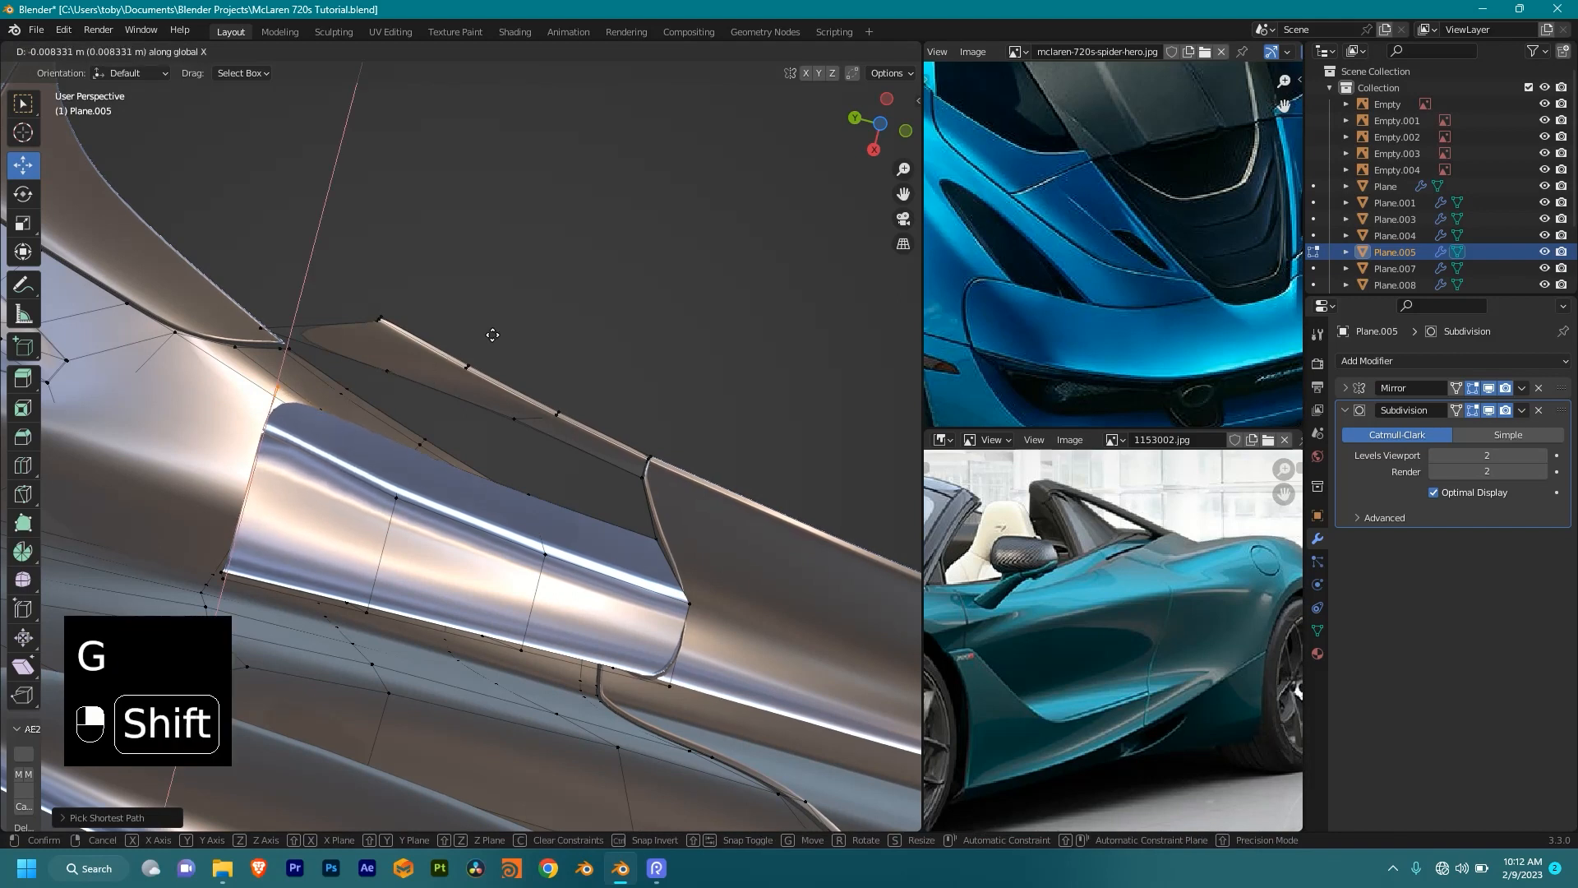
click(487, 359)
Step: Select the opposing edge vertices of the trim panel and the extruded strip and fill a face between them
mouse_move(487, 358)
right_down()
mouse_move(617, 507)
mouse_move(629, 485)
right_up()
mouse_move(629, 485)
shift+right_down()
mouse_move(535, 534)
mouse_move(591, 451)
shift+right_up()
scroll(538, 526, up, 2)
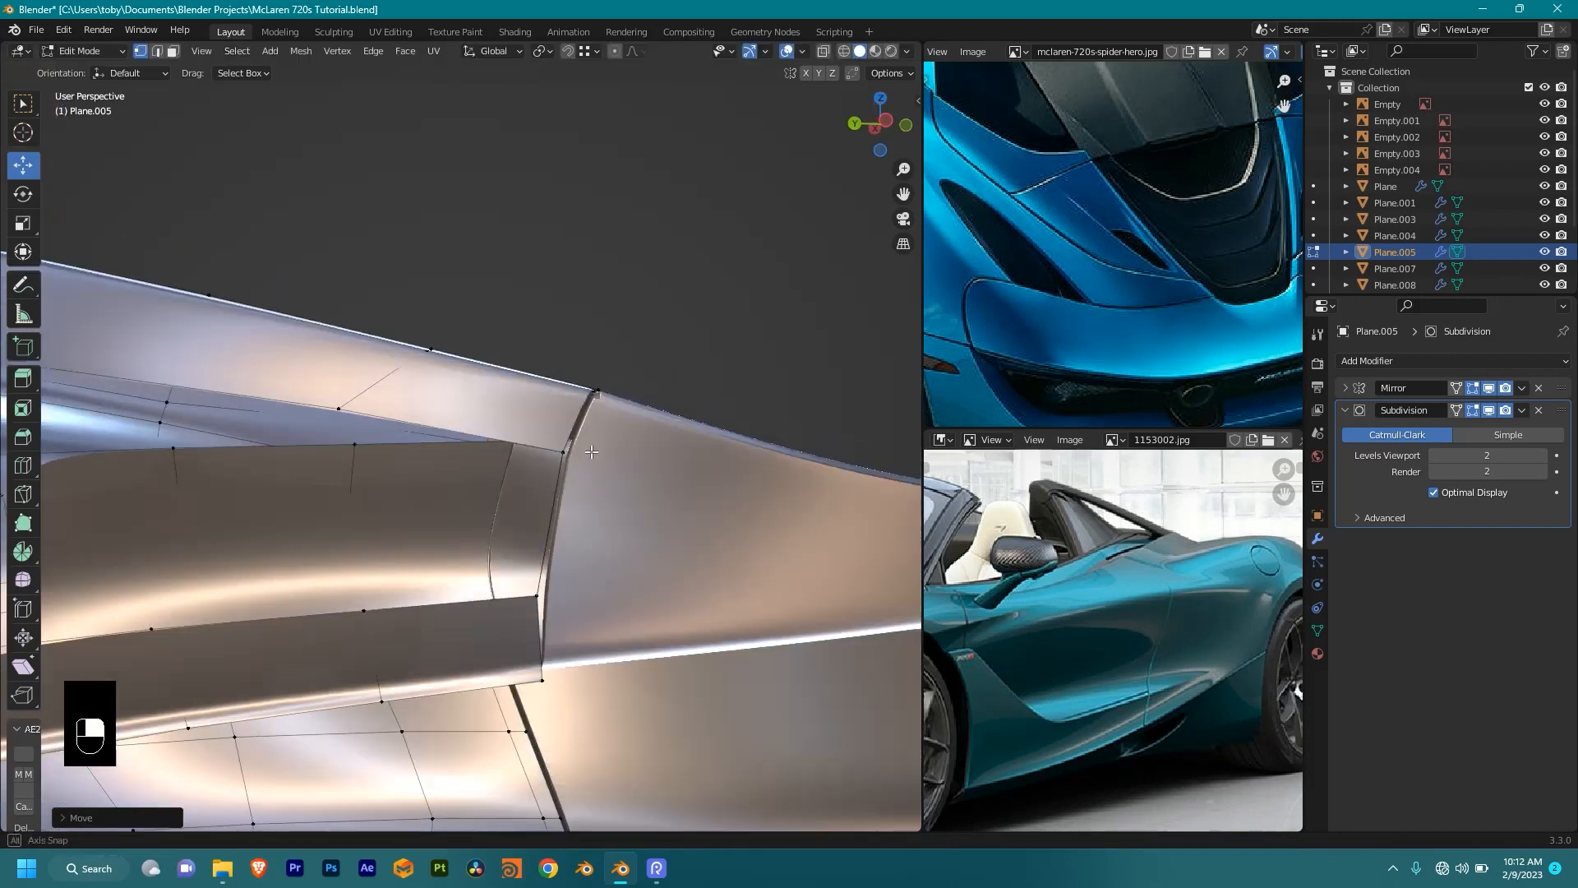
middle_drag(591, 451, 645, 451)
click(437, 396)
ctrl+click(362, 627)
middle_drag(567, 515, 535, 536)
key(f)
Step: Select the adjoining edge and fill two more faces to continue the bridge between trim panel and strip
middle_drag(659, 448, 587, 448)
ctrl+drag(681, 346, 443, 665)
middle_drag(446, 700, 536, 355)
key(f)
key(f)
Step: Slide the inner vertices of the newly bridged faces along their lengthwise edges to even out the row spacing
click(536, 355)
key(g)
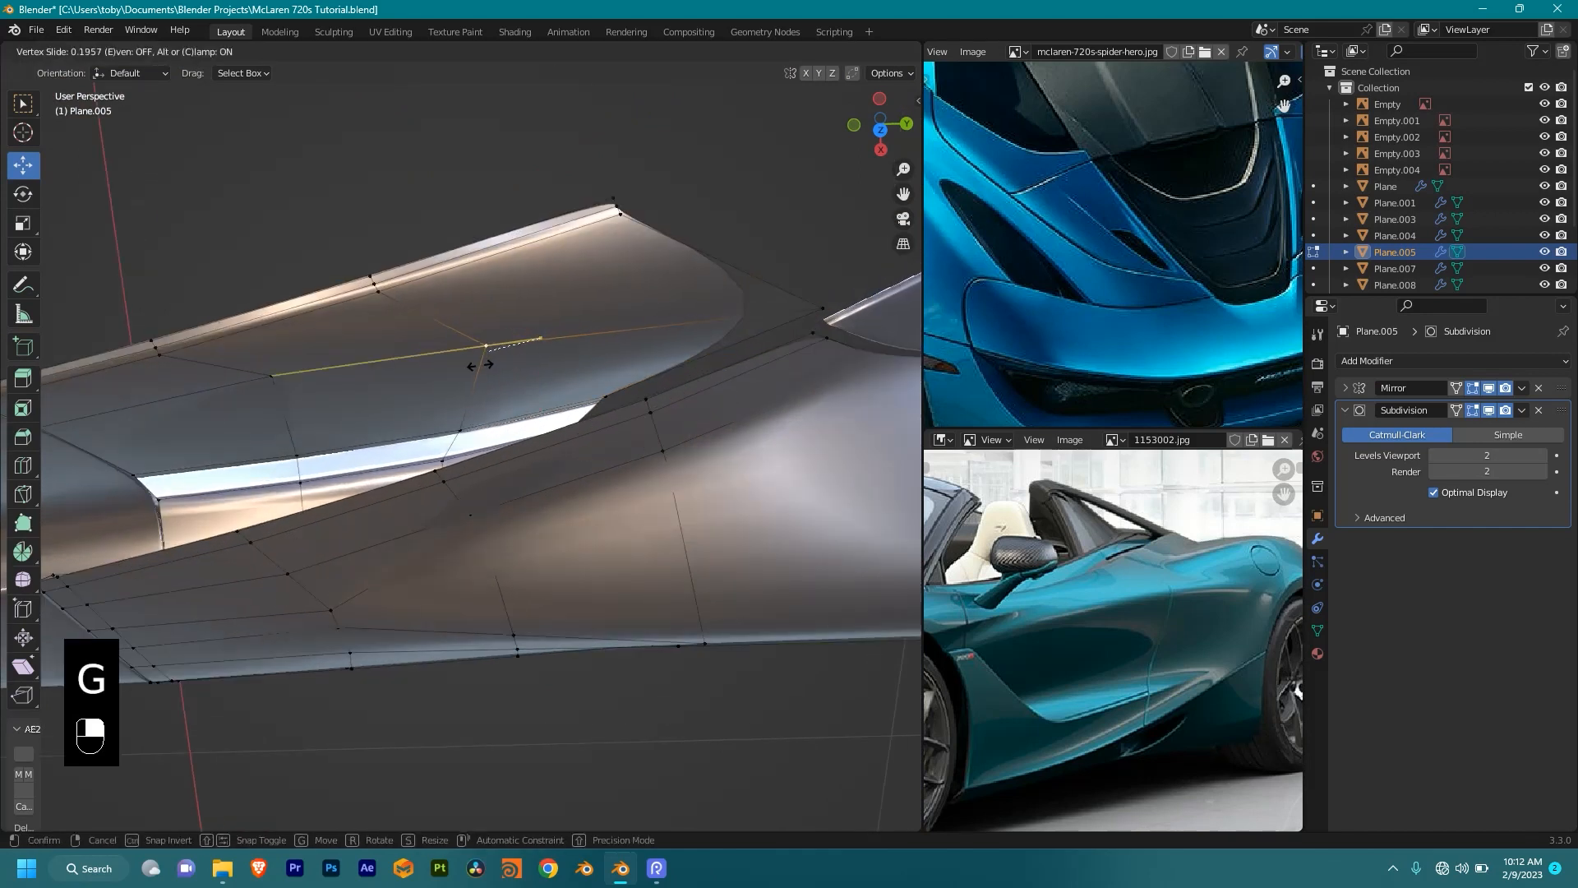
click(444, 369)
key(g)
key(g)
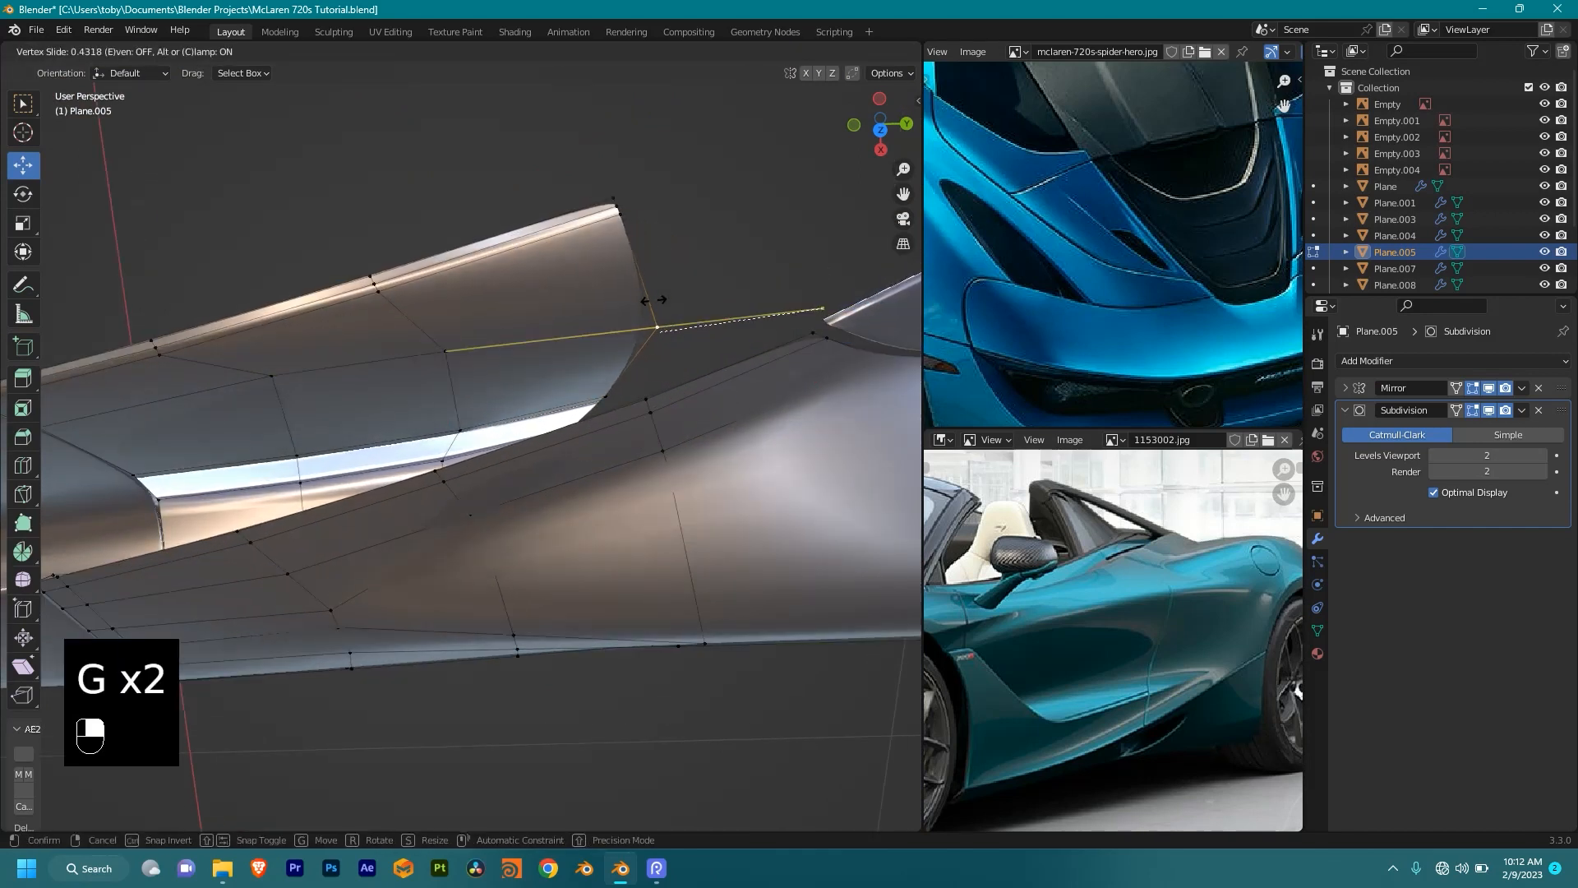
click(621, 286)
middle_drag(575, 359, 537, 339)
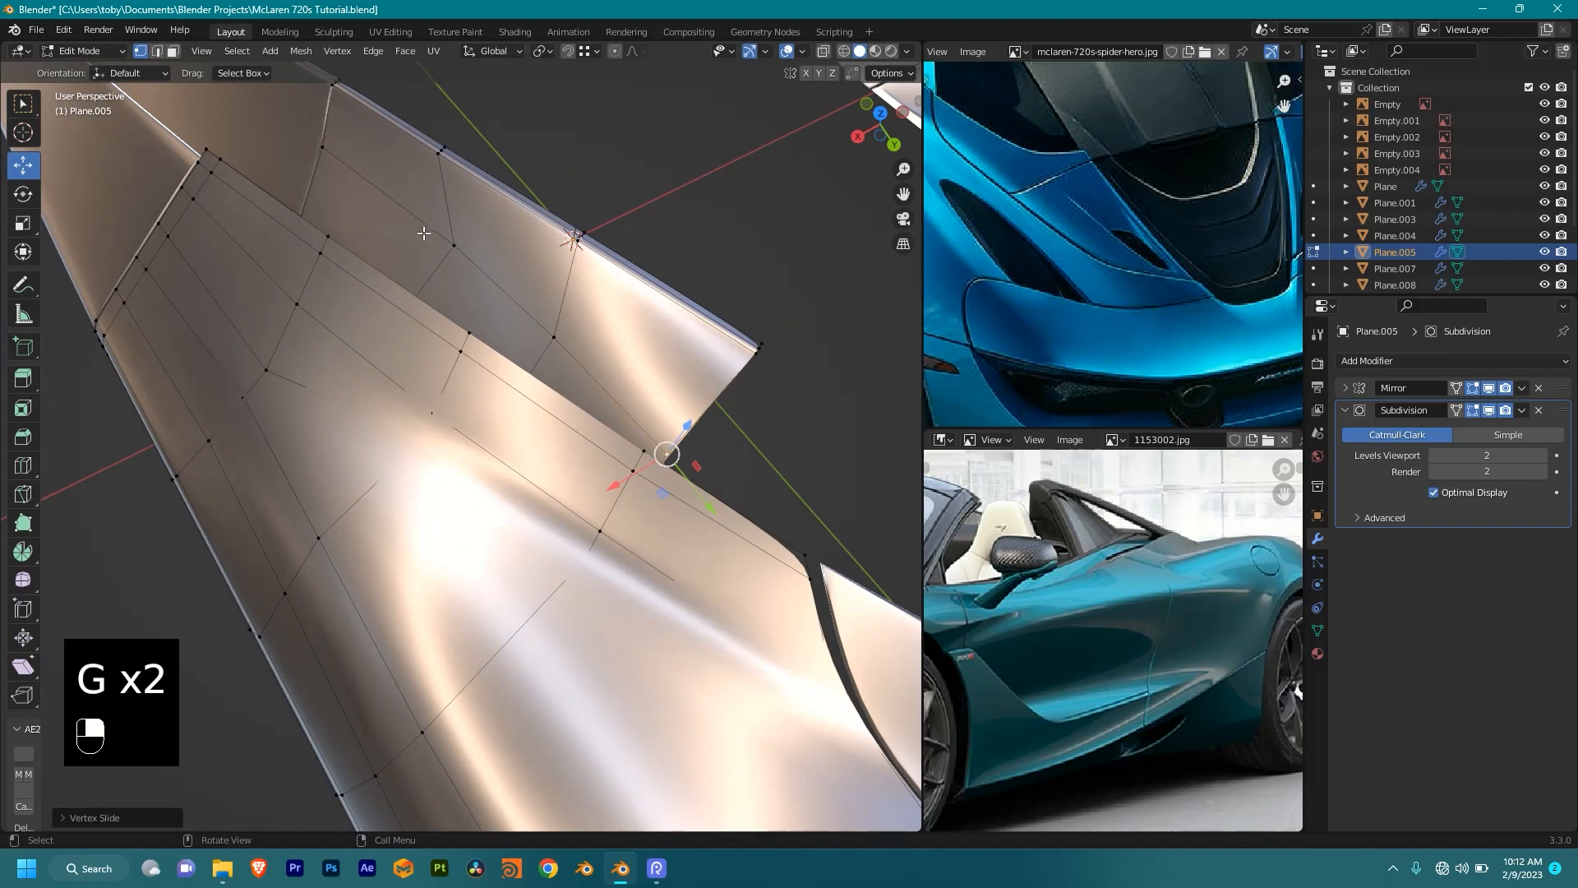
Step: Slide the bridge's middle vertex along its lengthwise edge and reposition it freely to smooth the surface curvature
click(450, 244)
key(g)
key(g)
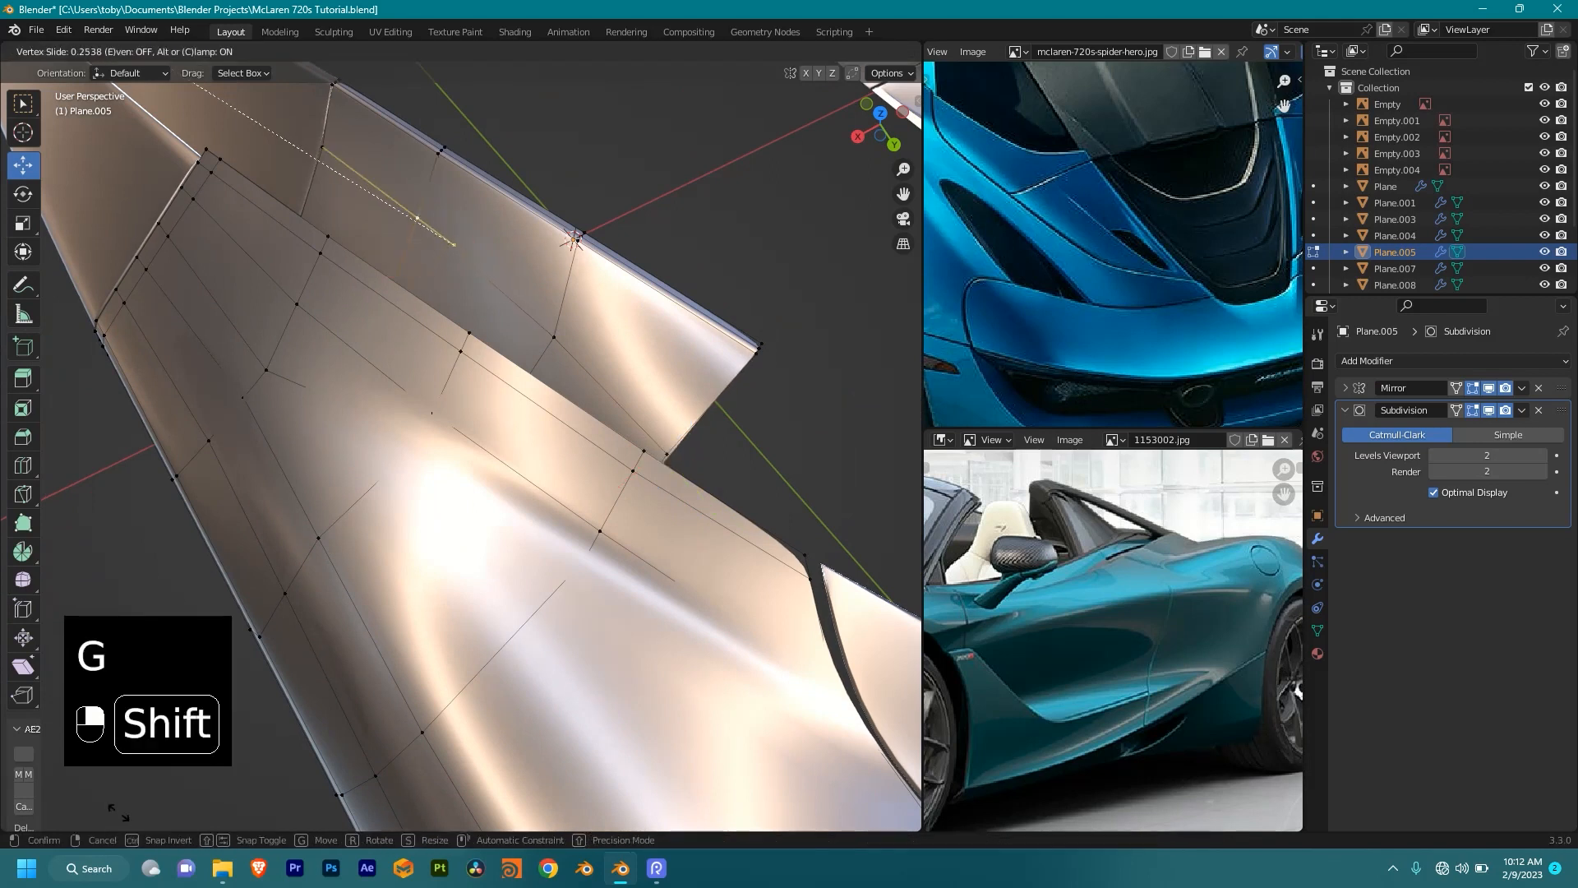
click(115, 808)
middle_drag(575, 529, 680, 553)
key(g)
click(646, 549)
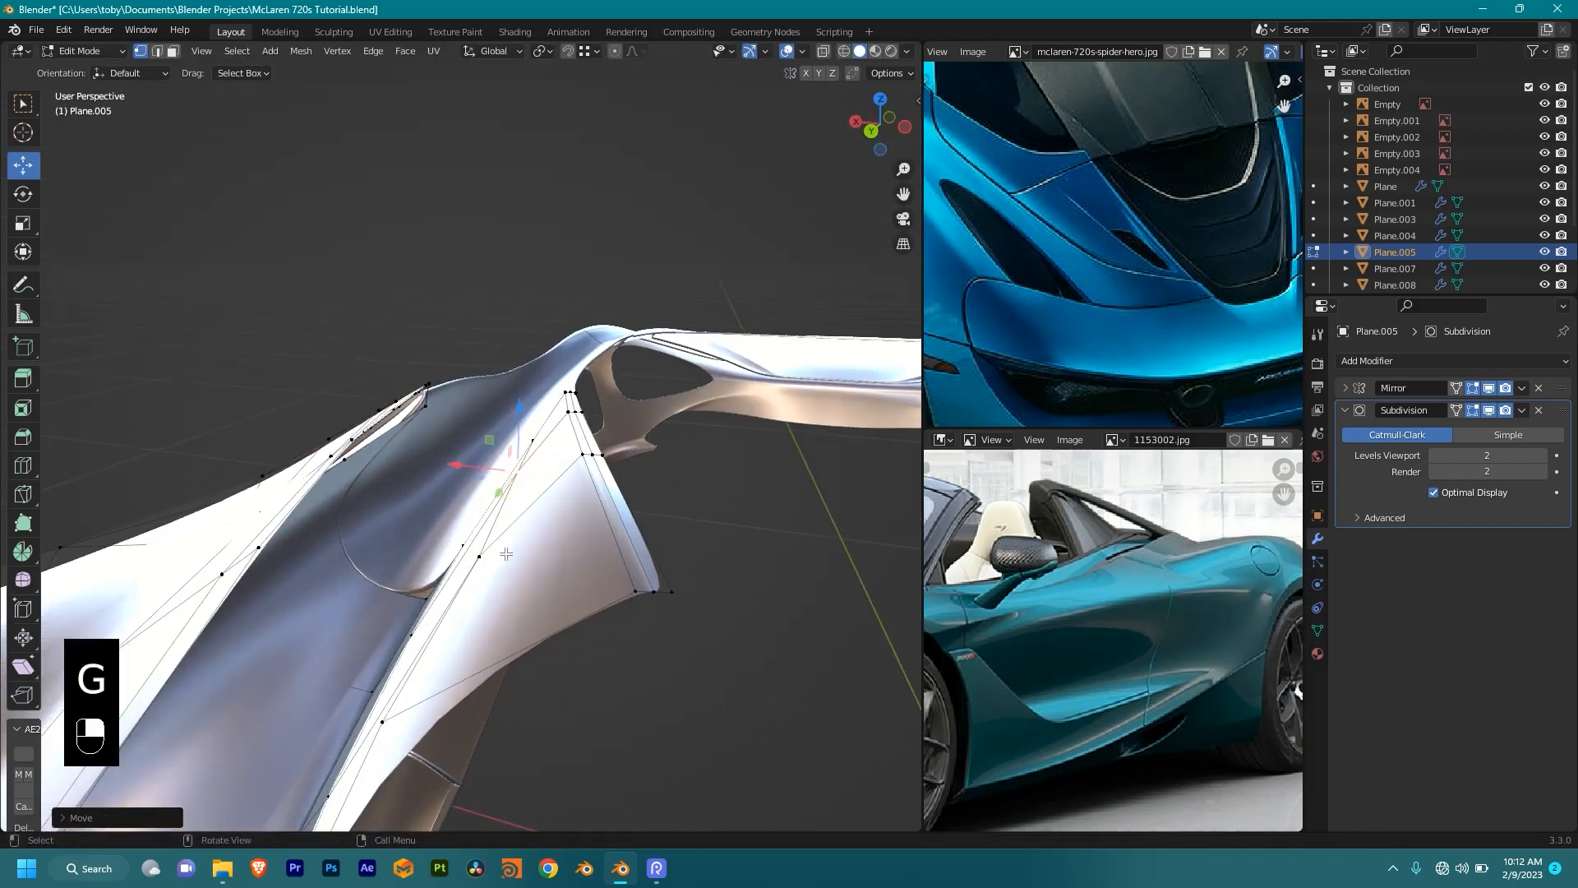
key(g)
shift+middle_drag(505, 552, 419, 566)
click(460, 520)
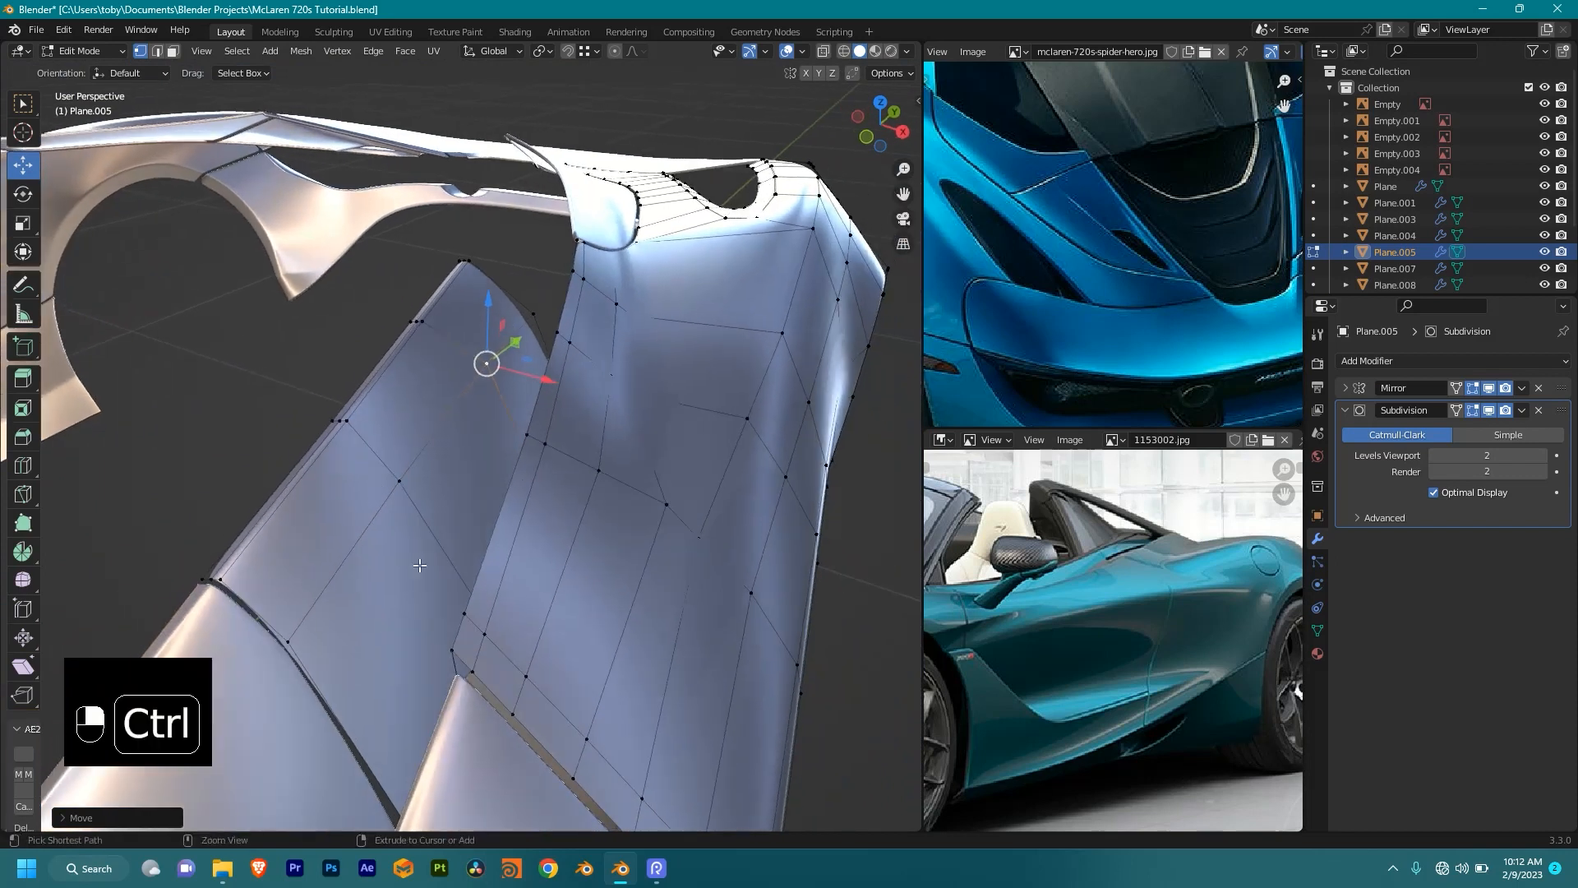
Step: Add a lengthwise loop cut below the bridge's crease and slide it tight against the crease with Even on
click(419, 563)
shift+drag(415, 553, 327, 471)
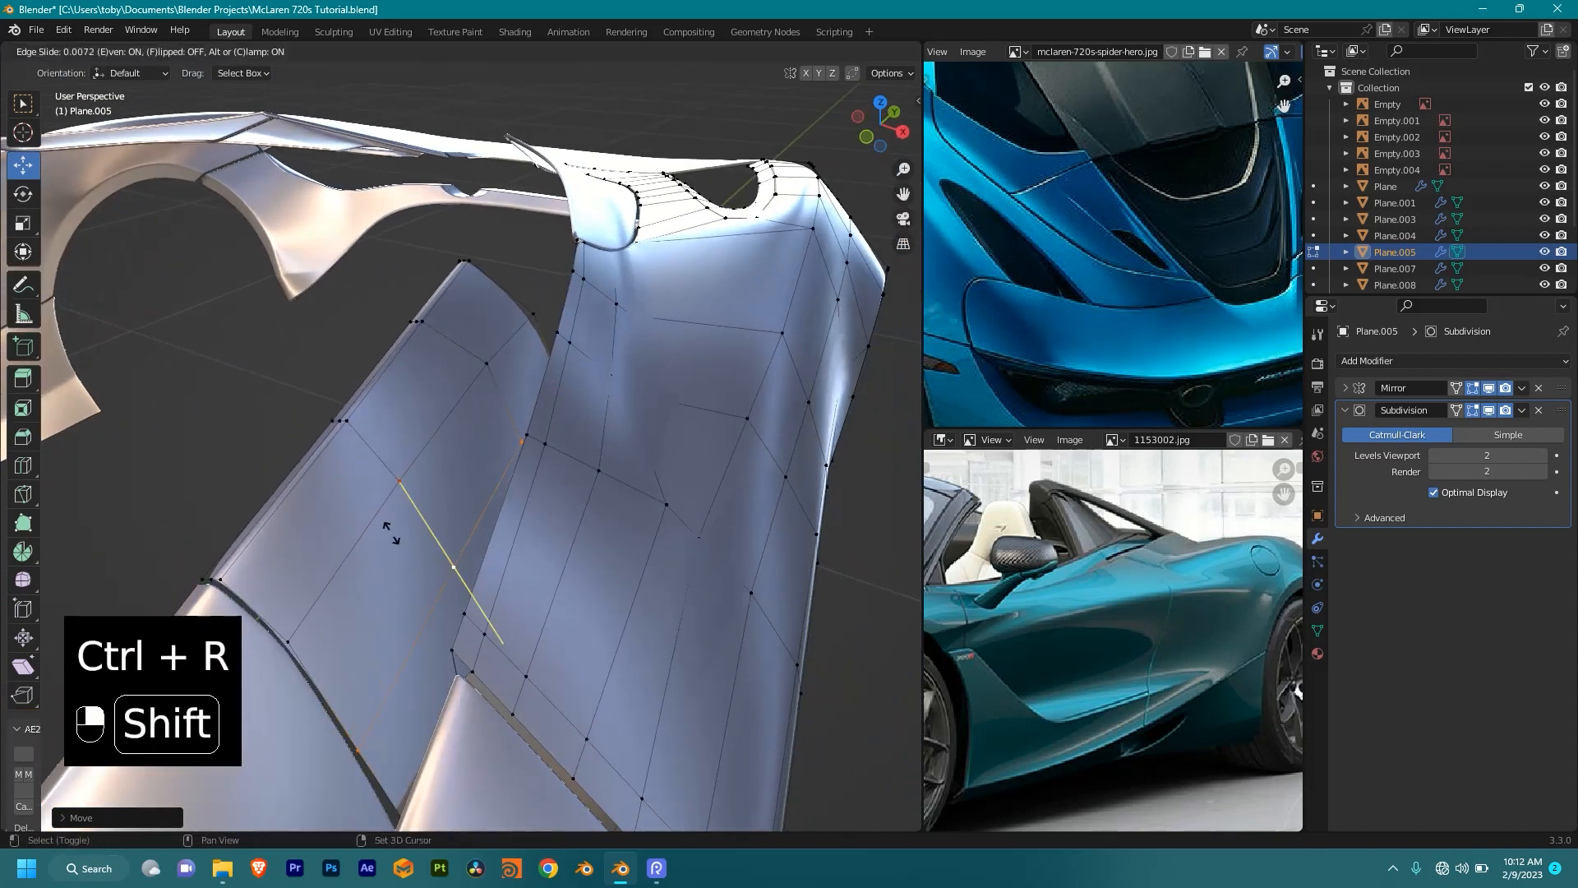
shift+drag(888, 773, 842, 674)
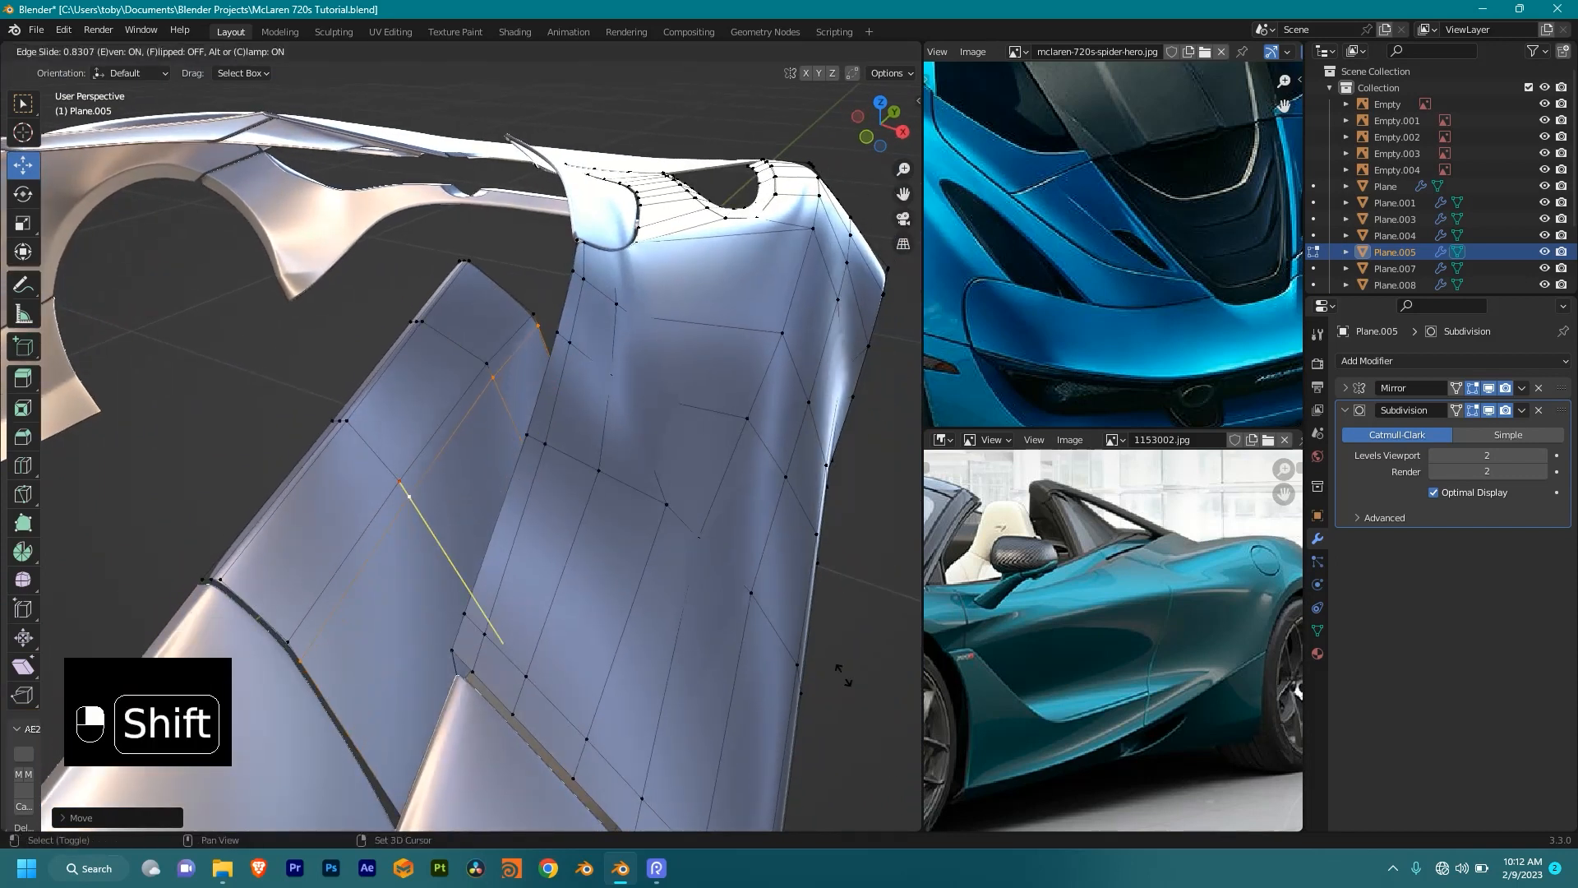
click(794, 576)
scroll(828, 612, up, 2)
middle_drag(617, 493, 601, 474)
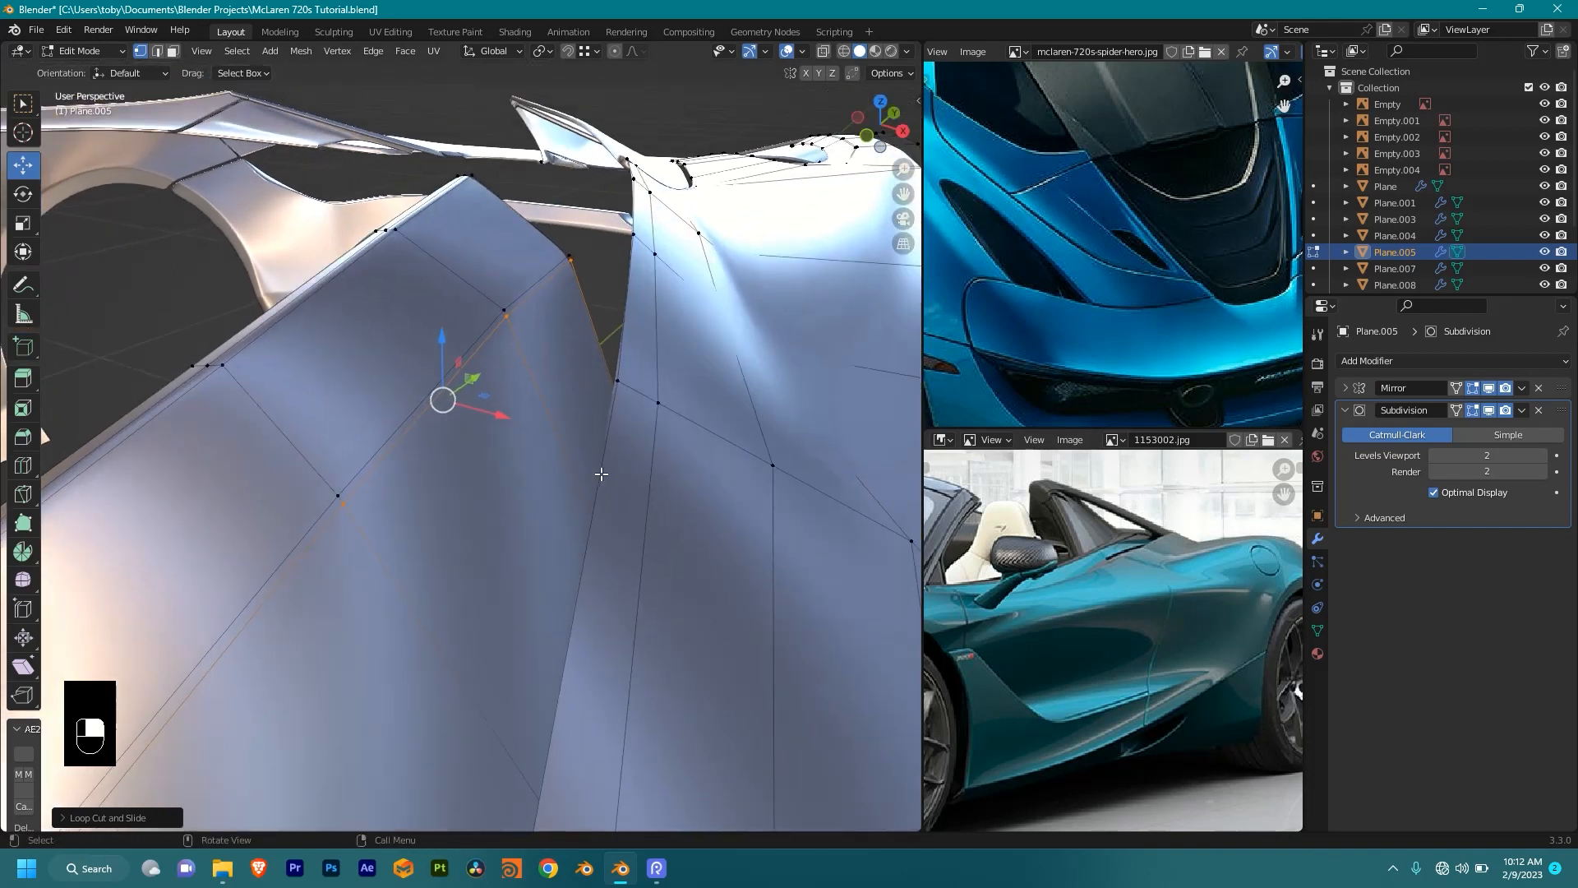
key(g)
key(g)
click(559, 425)
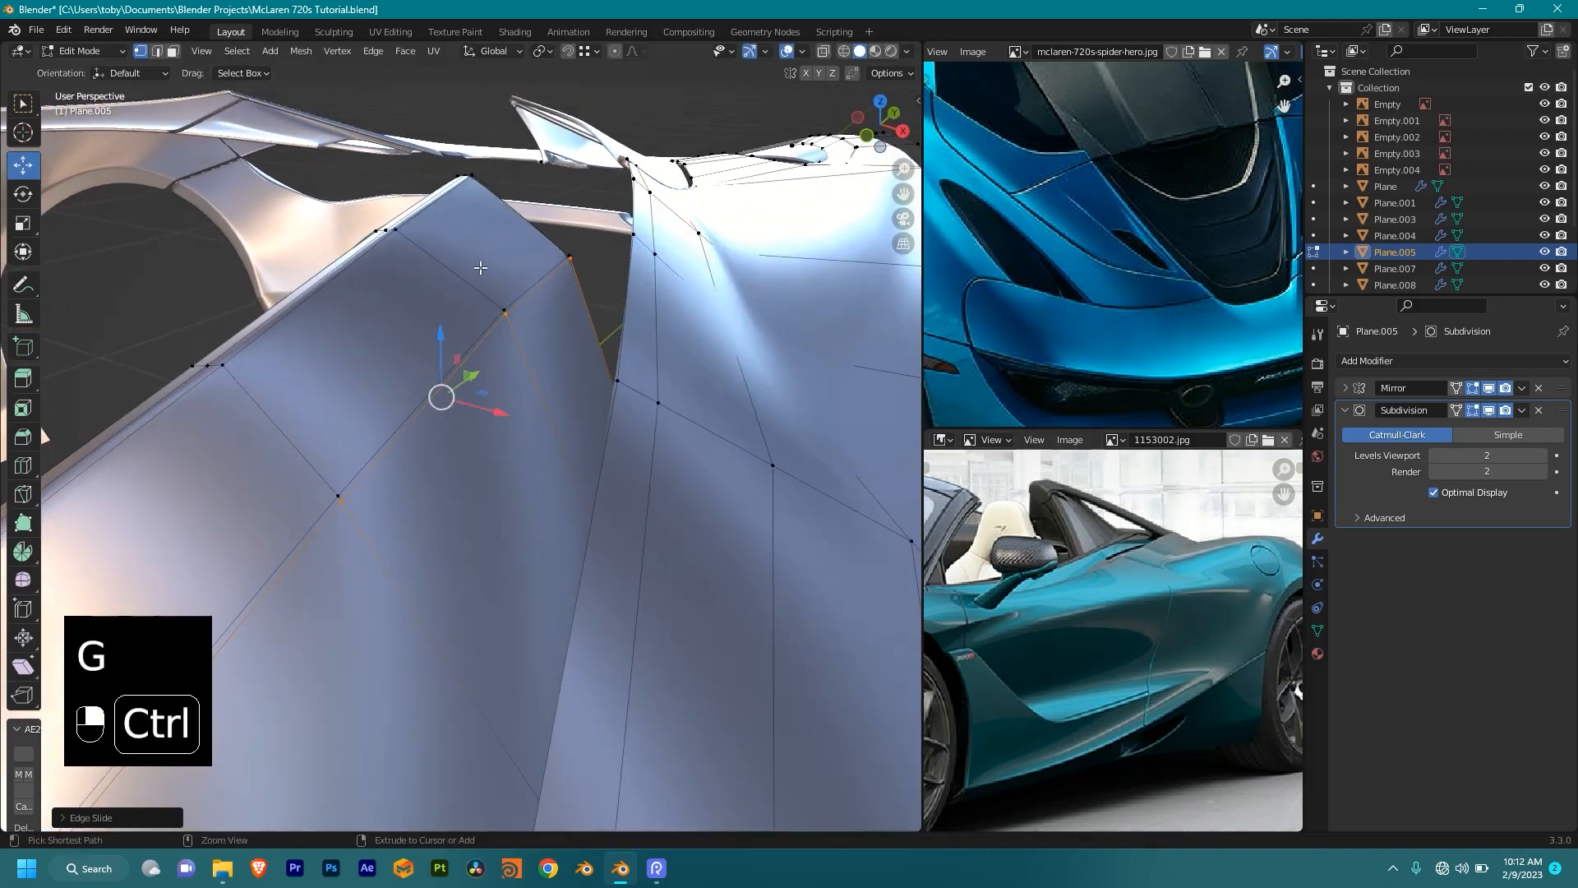
Step: Add a second lengthwise loop cut above the crease, slide it against the crease, and inspect the panel in Object Mode
key(ctrl+r)
click(480, 267)
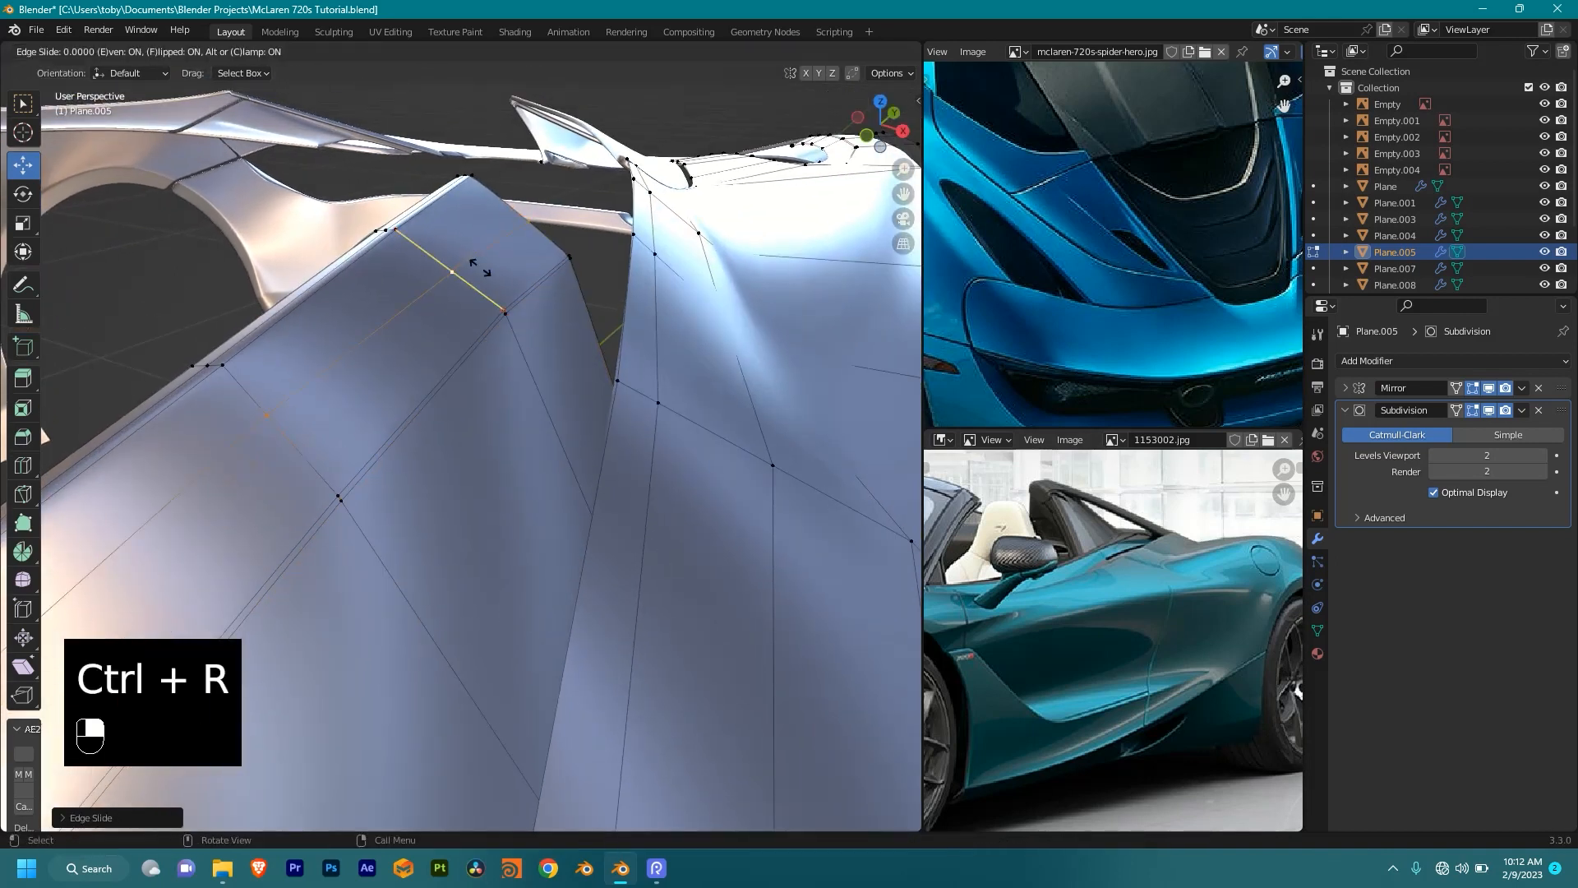
shift+click(72, 640)
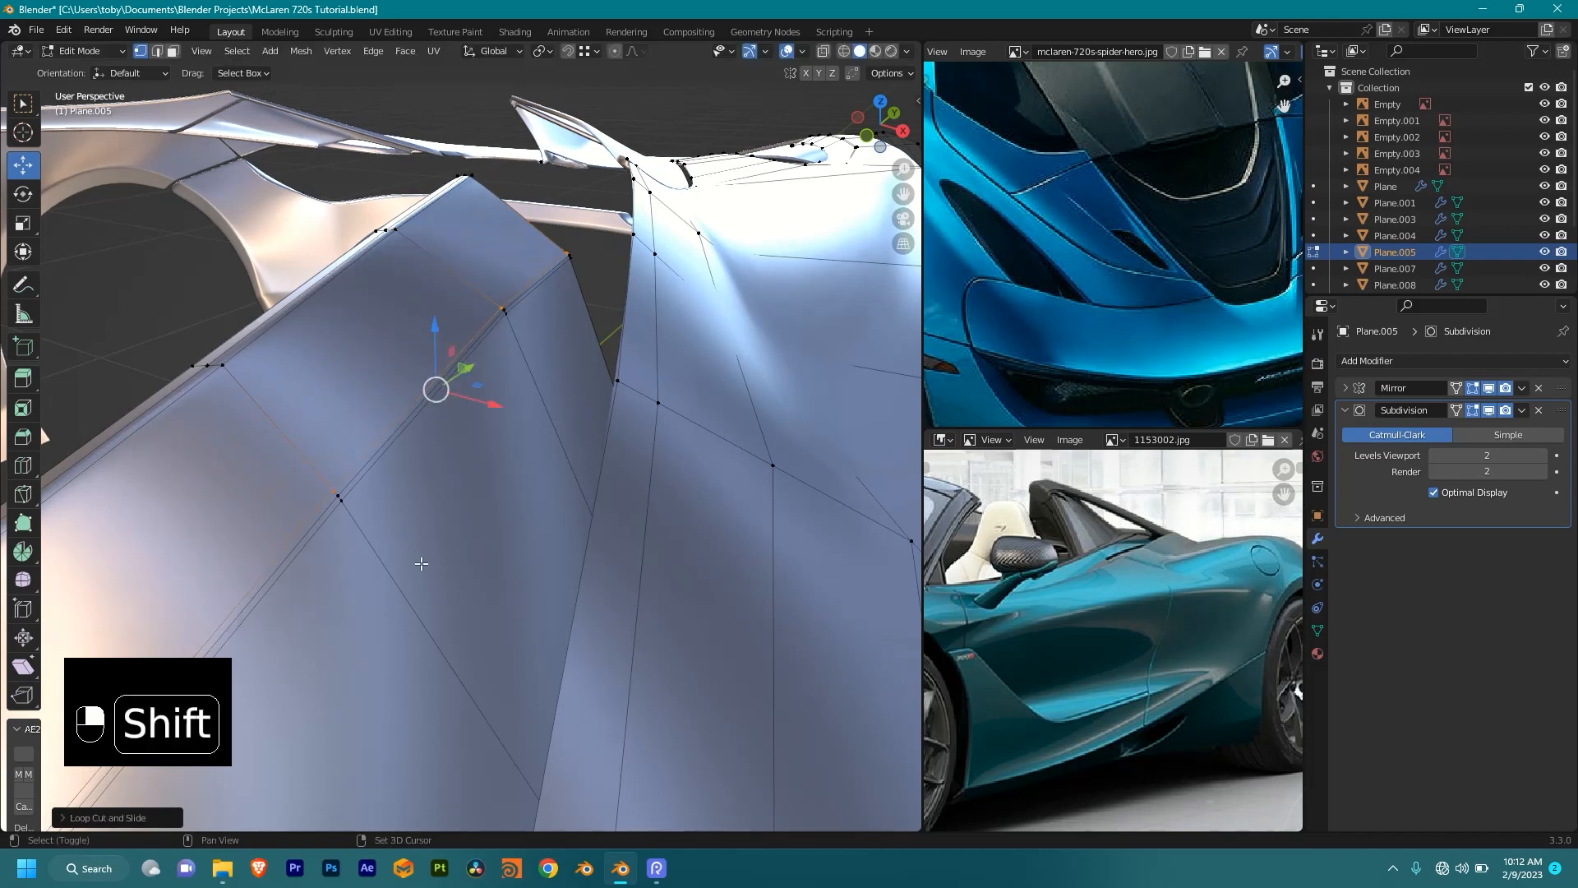
key(Tab)
middle_drag(523, 508, 567, 514)
middle_drag(567, 514, 459, 508)
scroll(458, 462, up, 7)
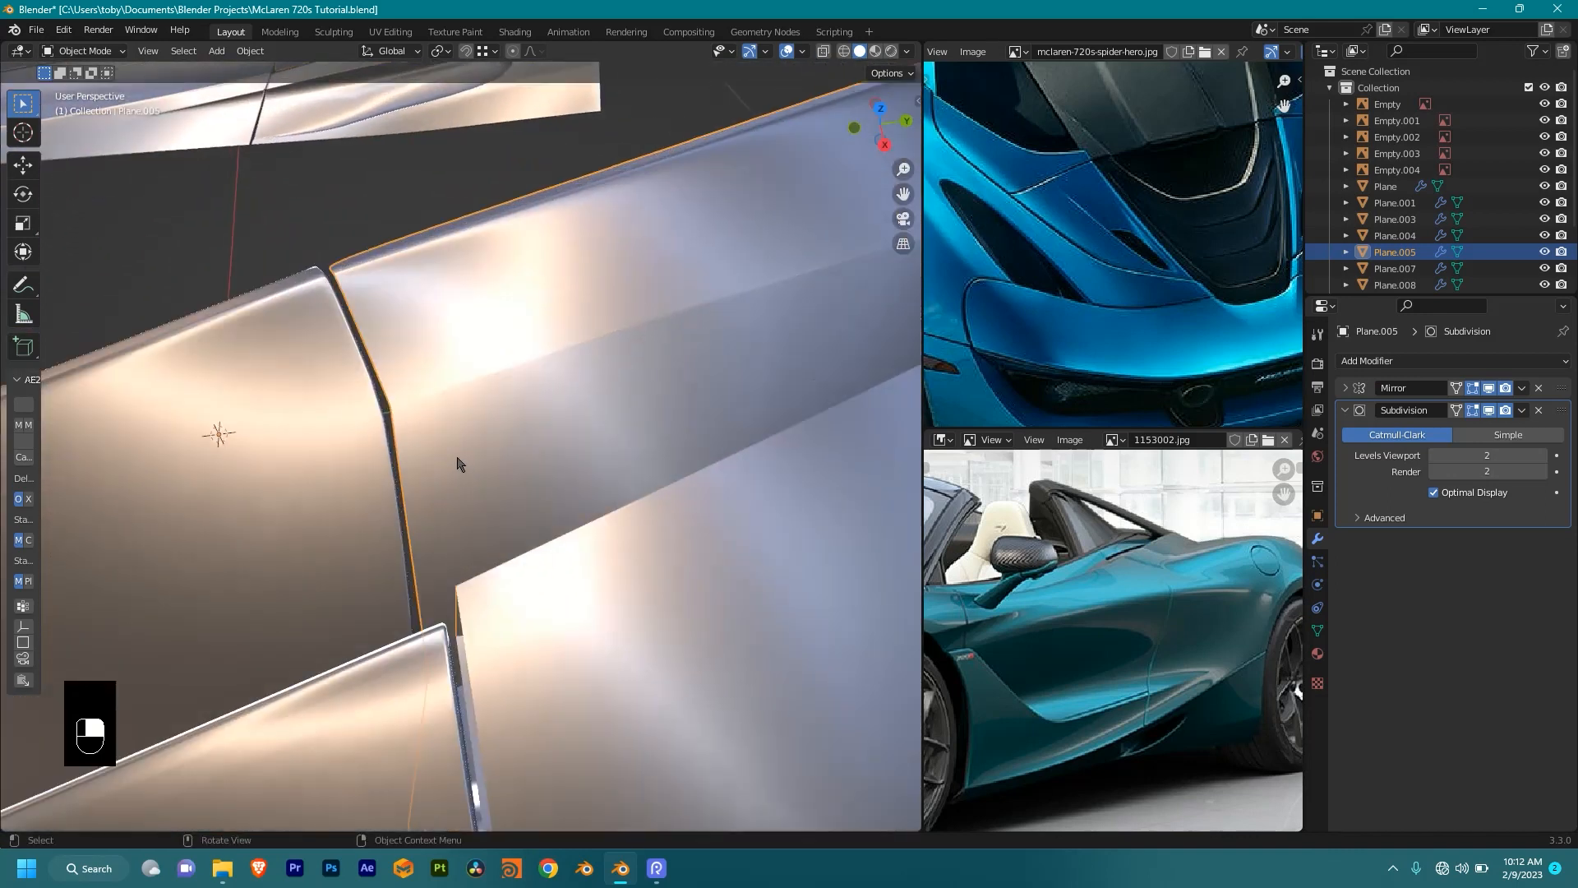
Step: In Edit Mode, slide the lower support loop's end vertex down along the panel-gap border, away from the crease
key(Tab)
scroll(327, 402, up, 3)
click(276, 346)
shift+middle_drag(276, 346, 523, 364)
key(g)
key(g)
click(530, 423)
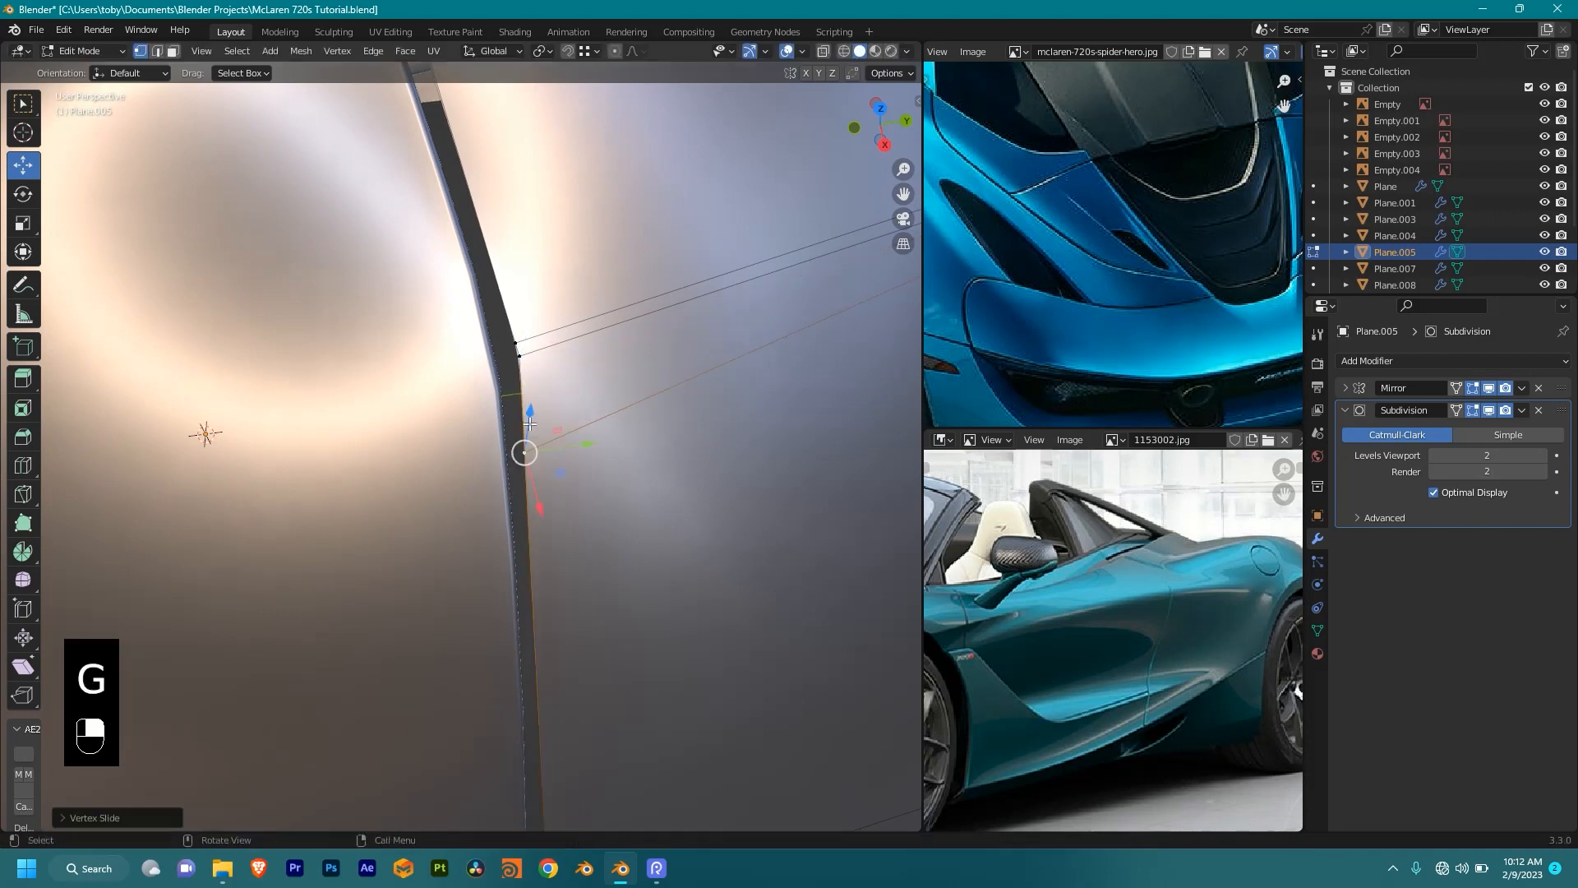
Step: Slide the upper support loop's end vertex up the panel-gap border, fine-tune the lower one, and check the shading in Object Mode
click(529, 313)
key(g)
key(g)
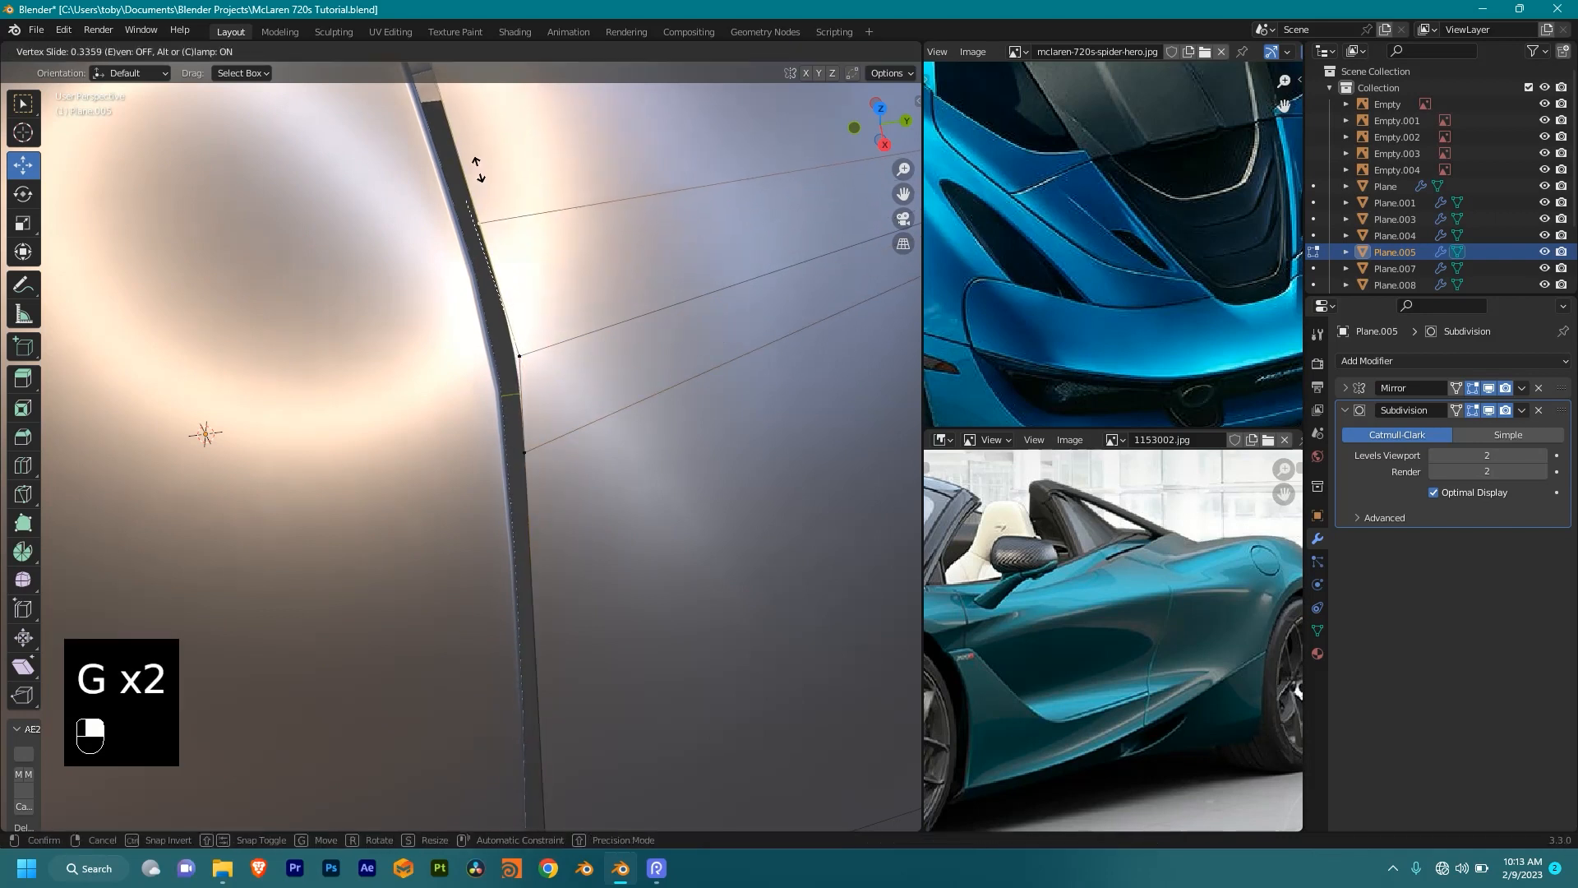
click(477, 168)
click(552, 427)
key(g)
key(g)
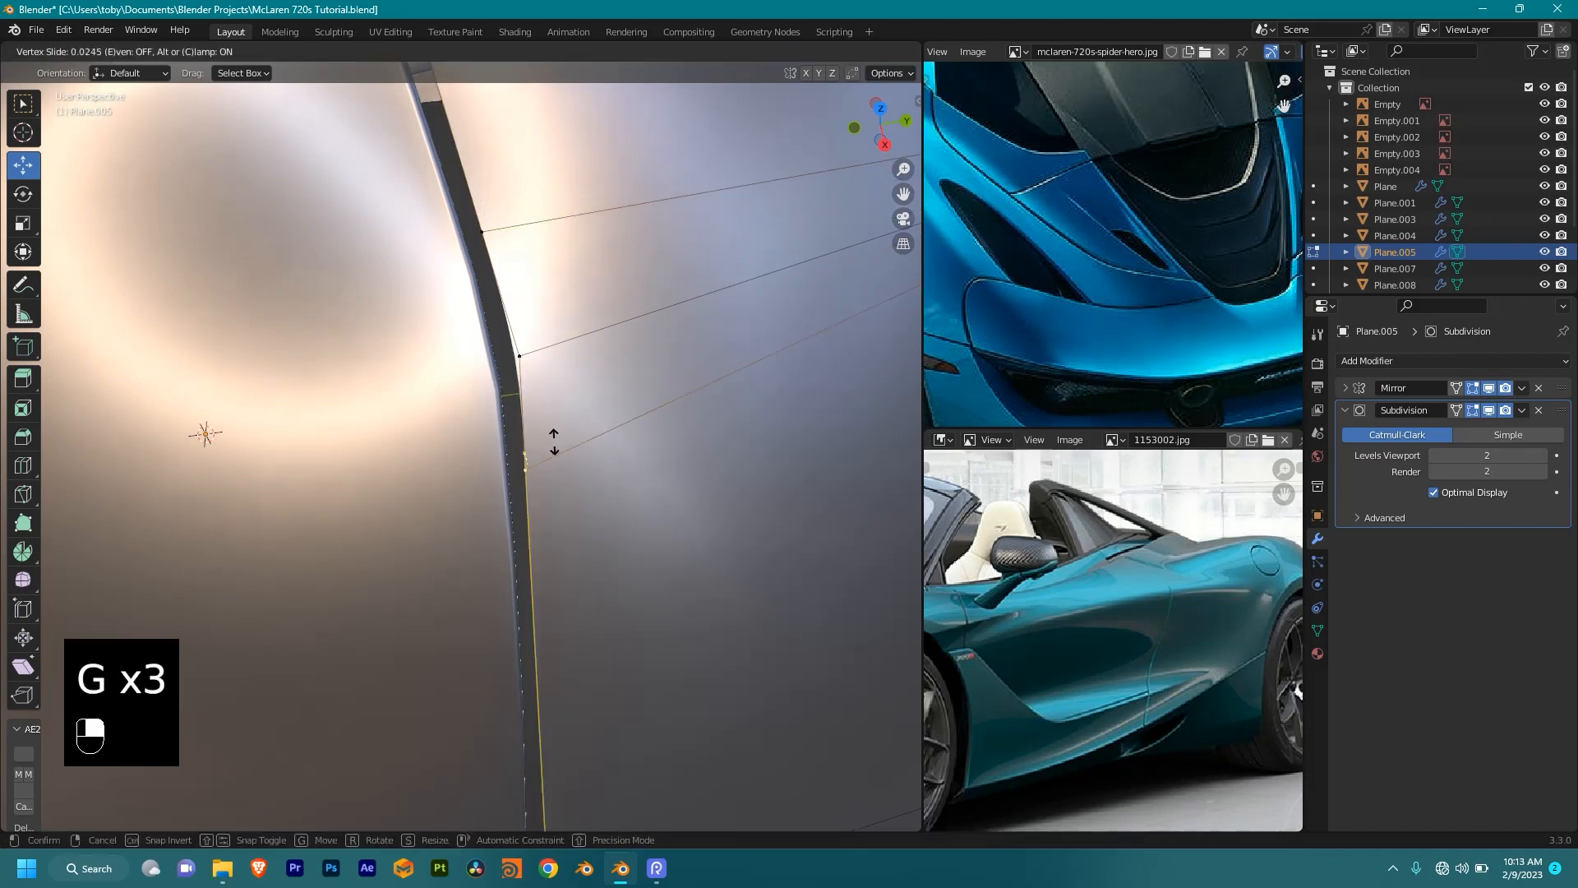
click(555, 452)
scroll(623, 516, down, 2)
middle_drag(623, 517, 578, 529)
key(Tab)
scroll(748, 462, down, 4)
Step: Return to Edit Mode and nudge the selected vertices on the trim's upper edge along X
key(Tab)
scroll(437, 500, down, 3)
middle_drag(606, 378, 707, 529)
key(g)
key(x)
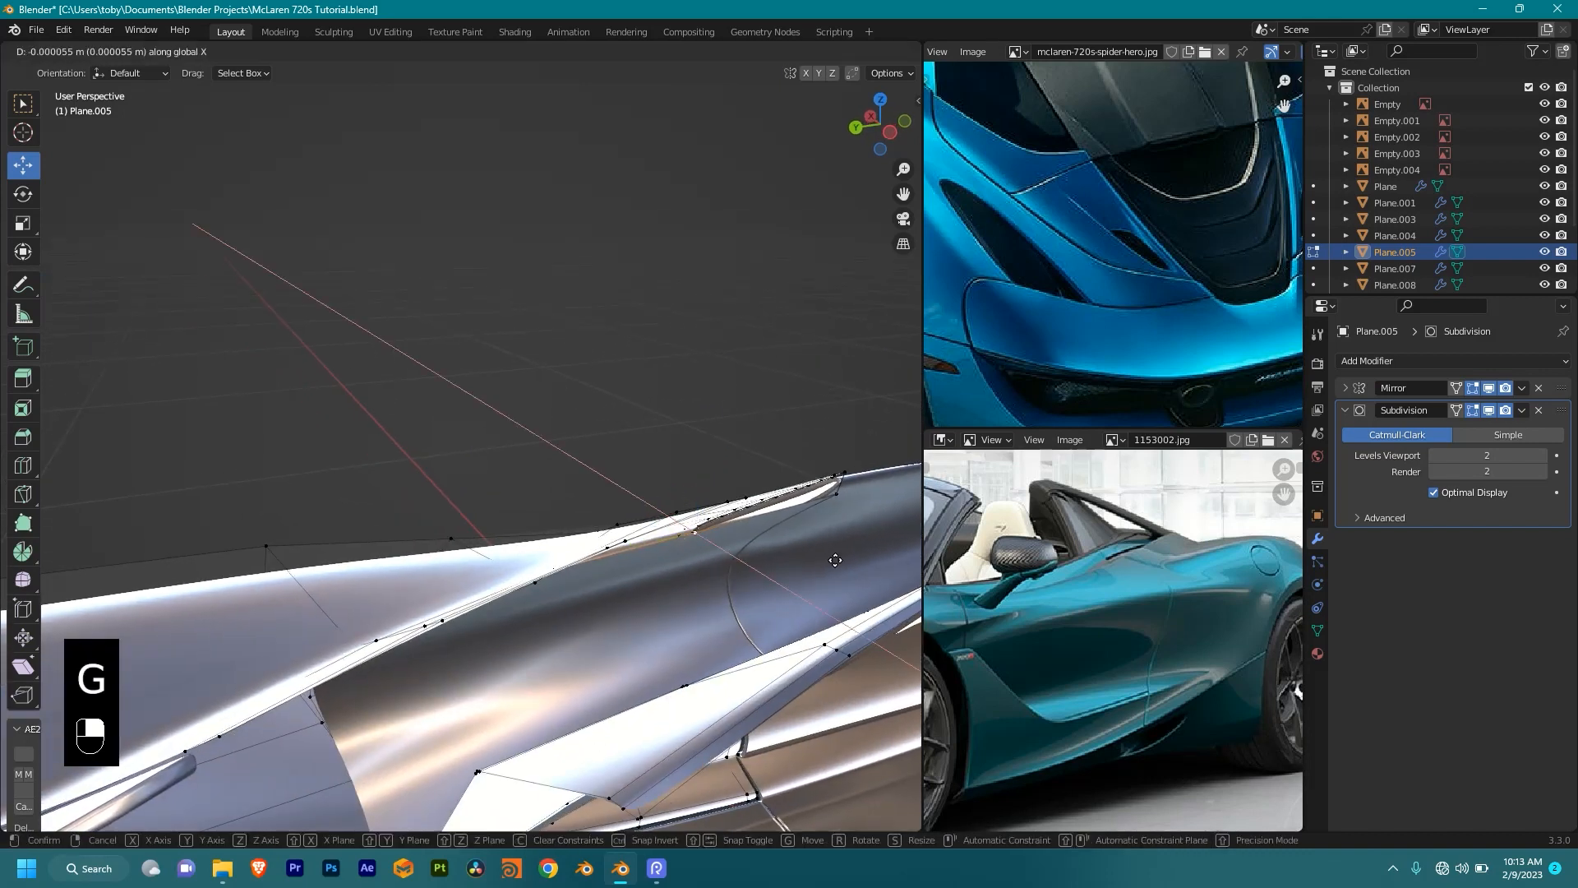
click(772, 565)
middle_drag(770, 568, 793, 545)
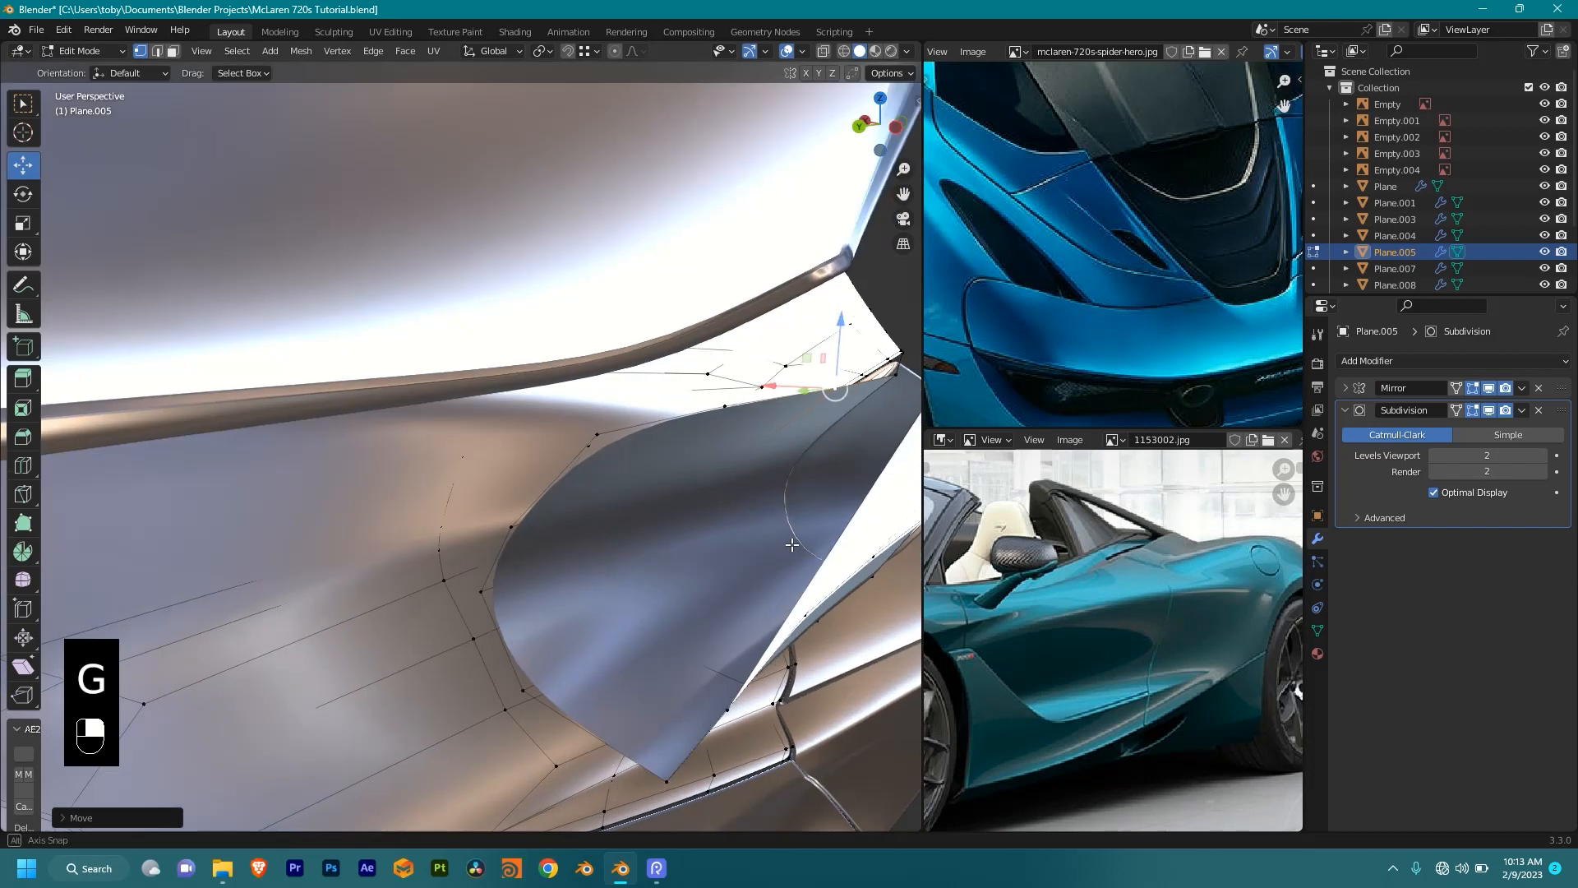
Step: Select the vertices at the front curve of the trim opening and move them along X
ctrl+click(610, 424)
middle_drag(817, 481, 797, 485)
key(g)
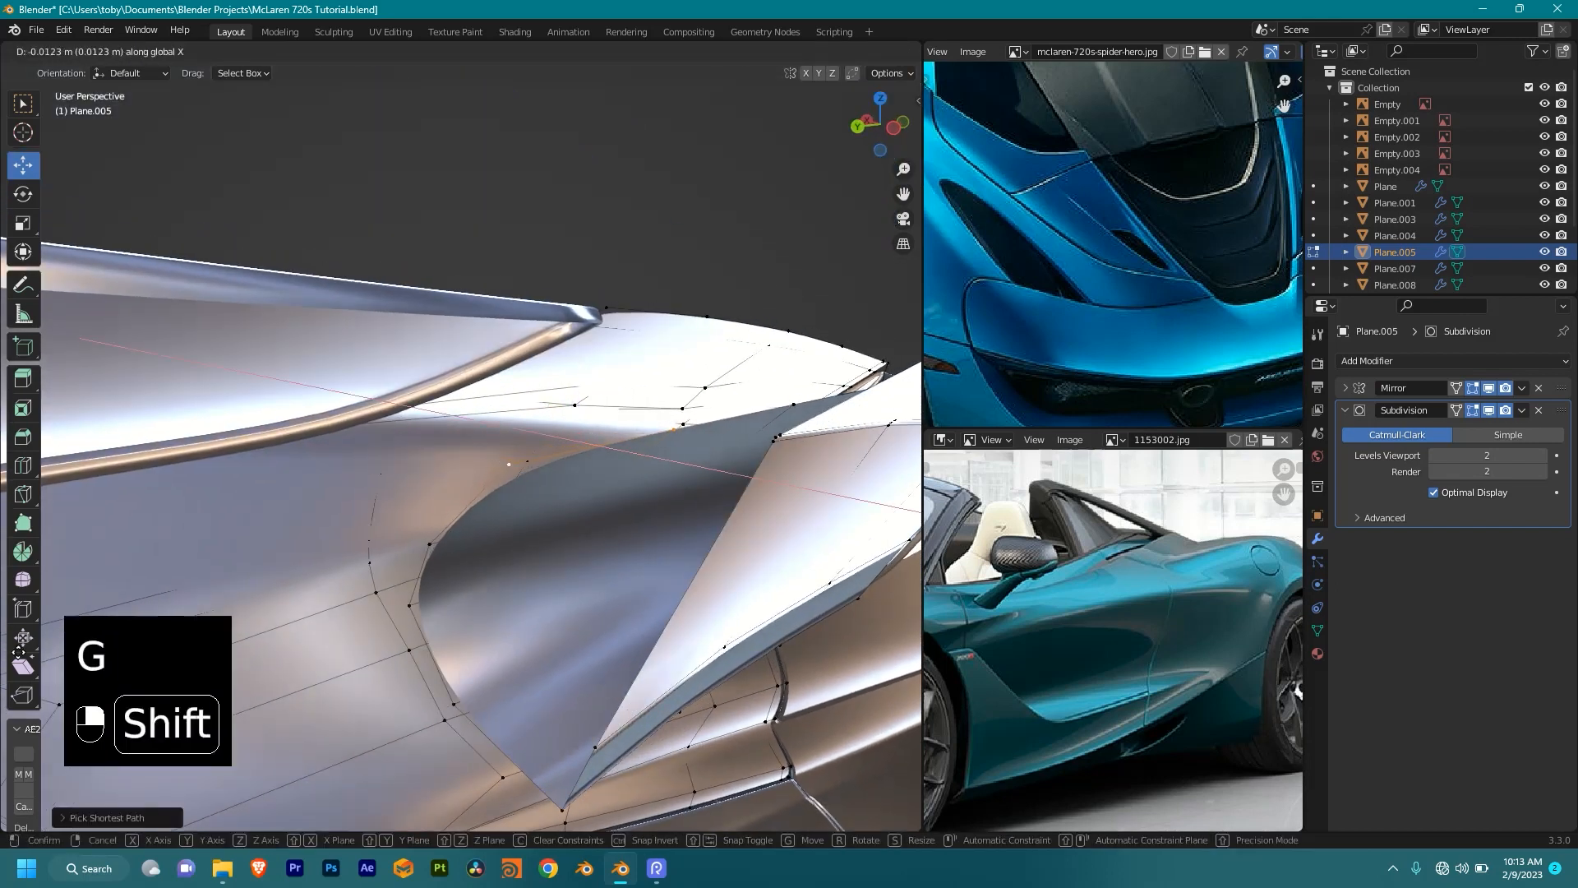
shift+click(37, 694)
Step: Adjust the vertices at the front of the opening slightly further along negative X from a low side view
middle_drag(528, 441, 545, 452)
ctrl+drag(662, 447, 545, 581)
key(g)
key(x)
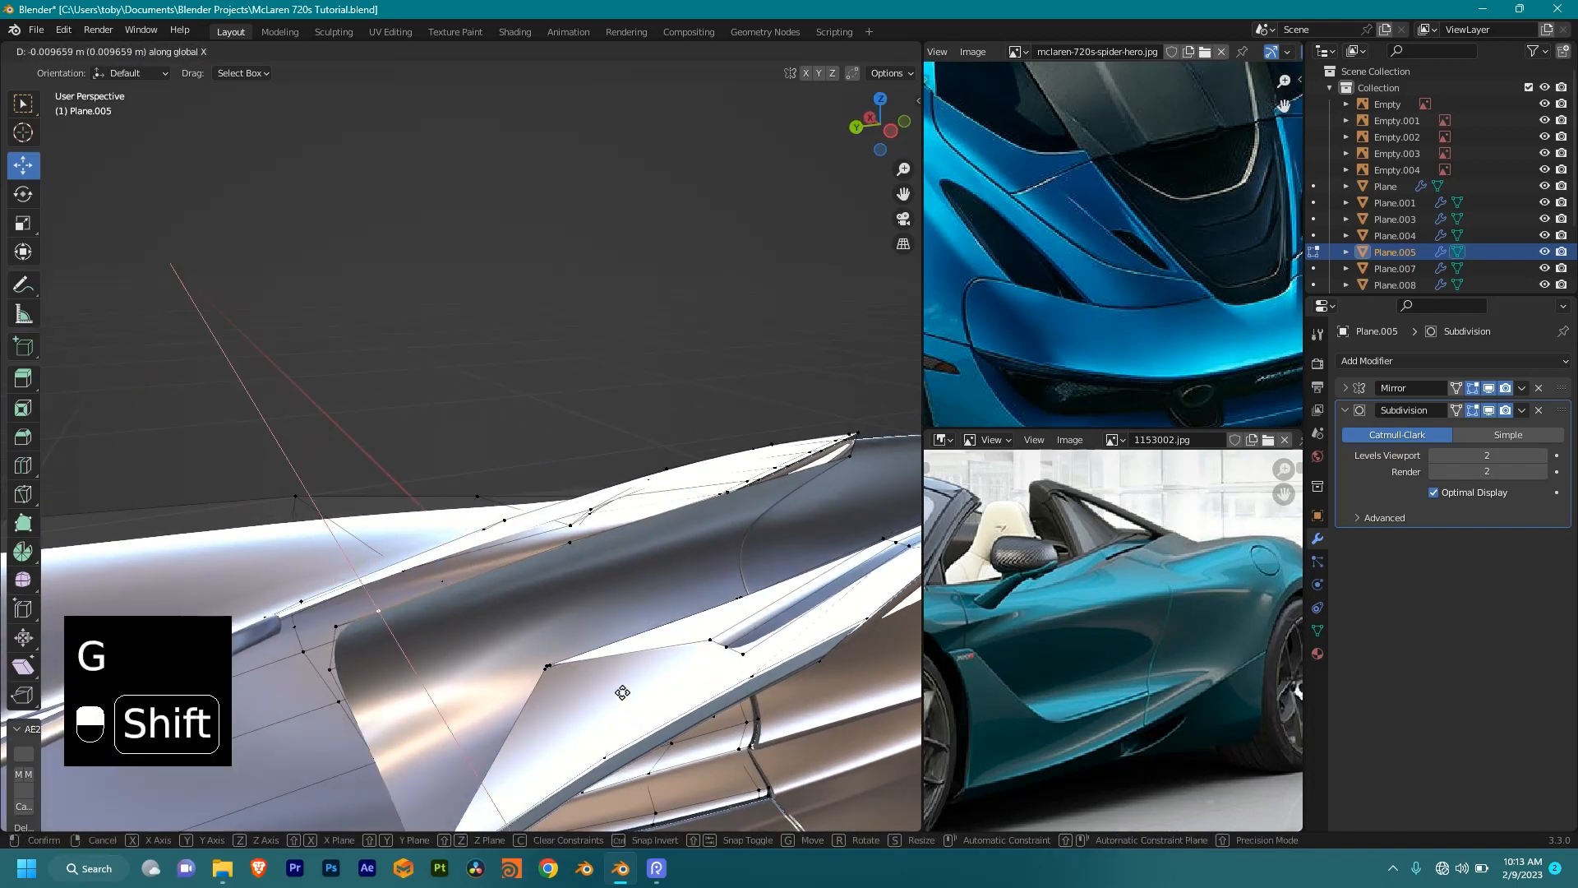
click(622, 693)
middle_drag(623, 693, 520, 520)
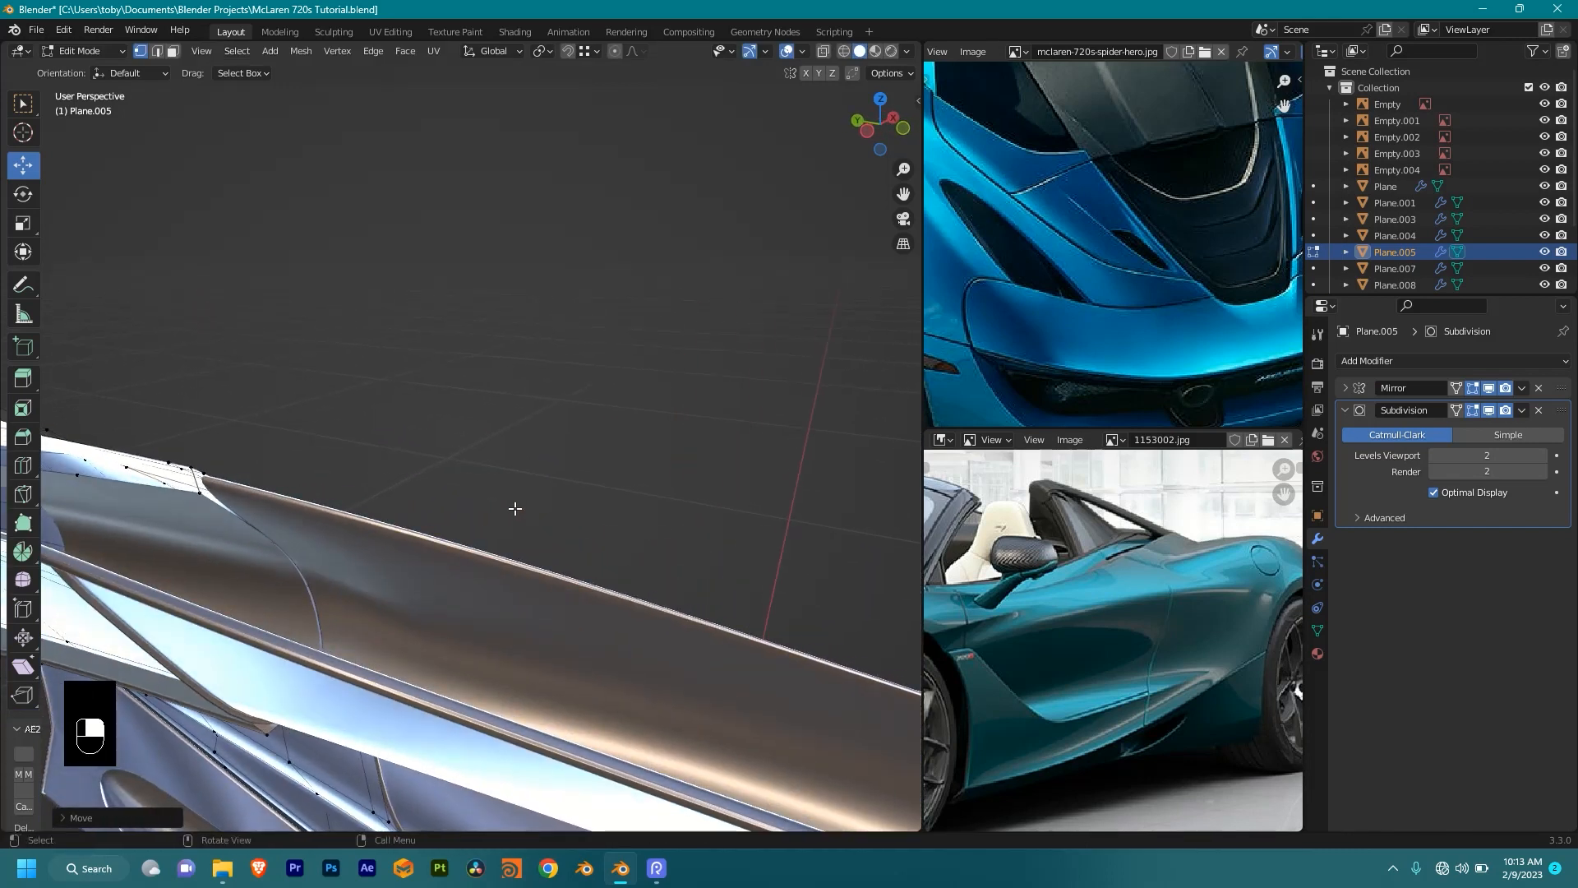
Step: Add a loop cut across the rear section of the bridge panel and slide it toward the panel gap
middle_drag(420, 480, 420, 514)
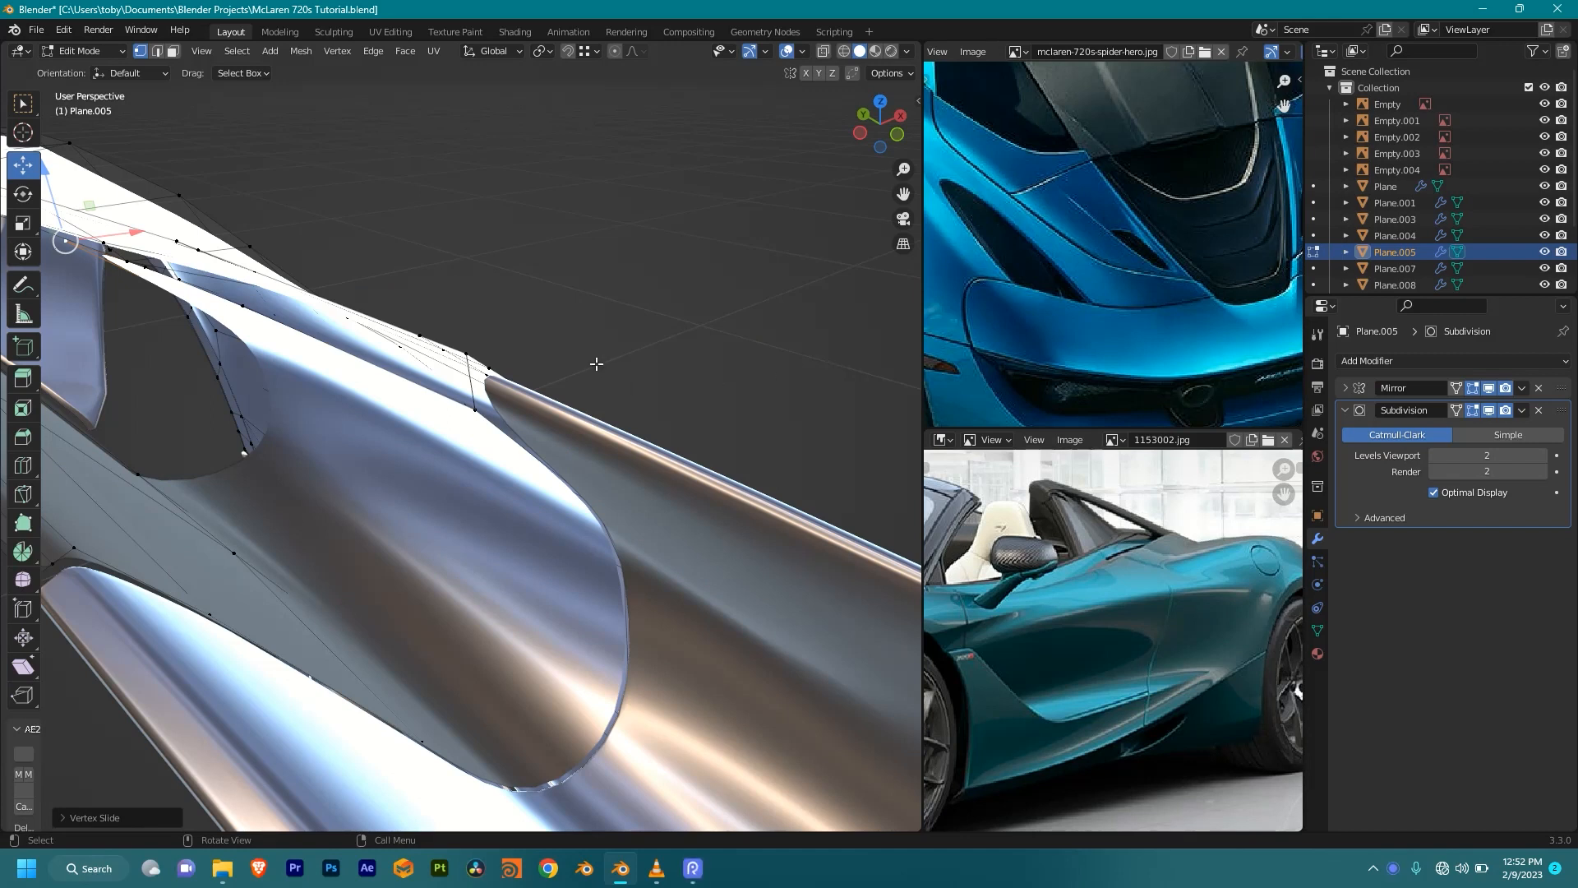
scroll(530, 318, down, 3)
scroll(526, 320, up, 3)
mouse_move(489, 361)
middle_down()
mouse_move(610, 413)
mouse_move(625, 403)
mouse_move(567, 424)
mouse_move(599, 371)
middle_up()
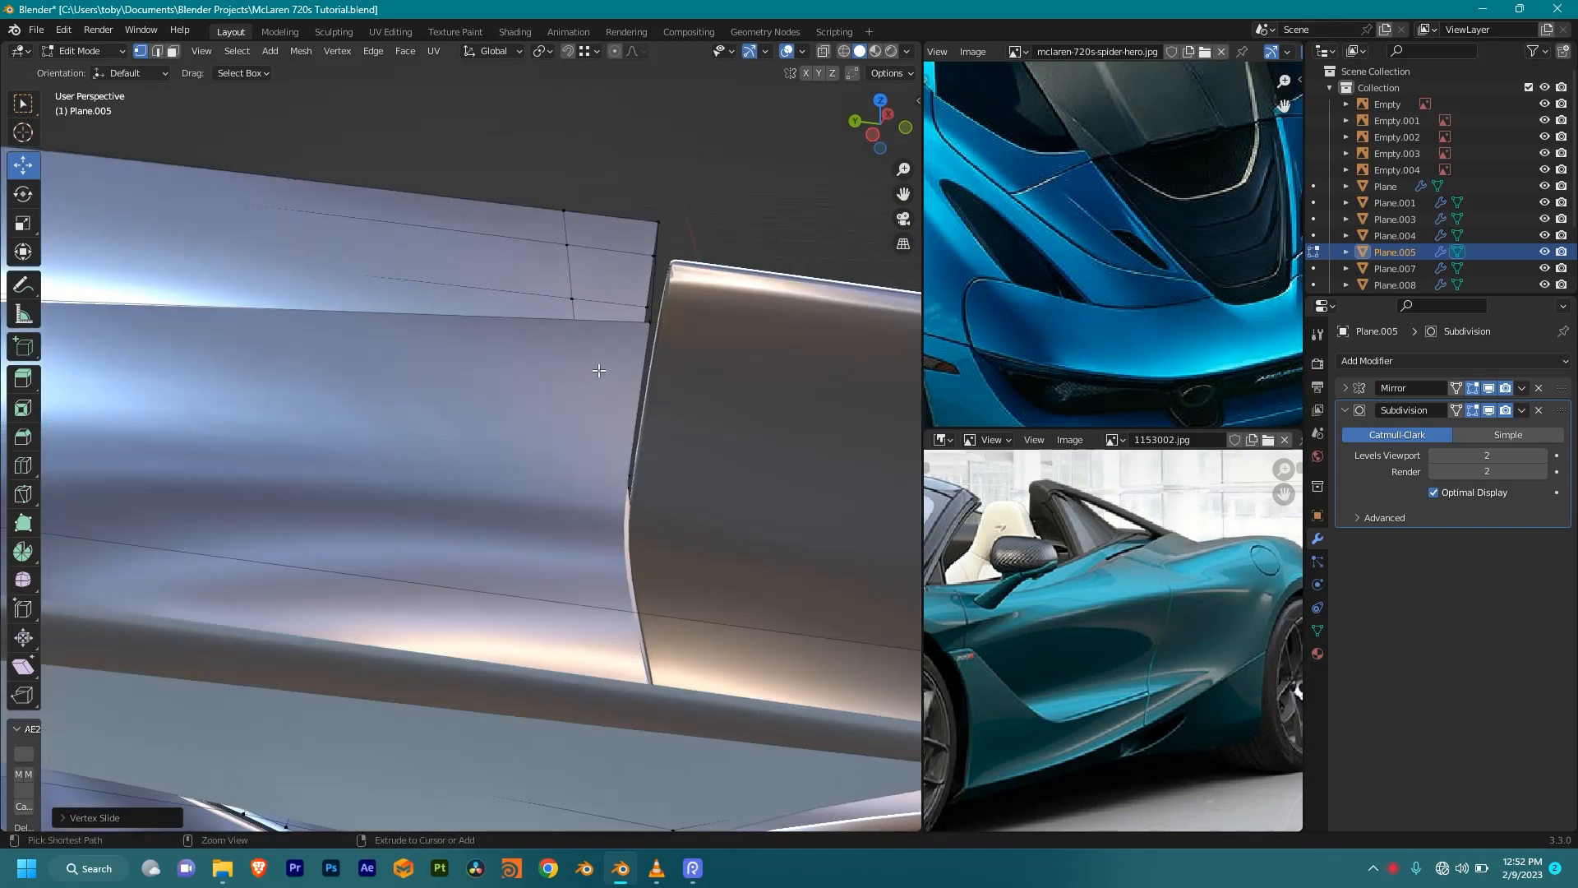
click(500, 333)
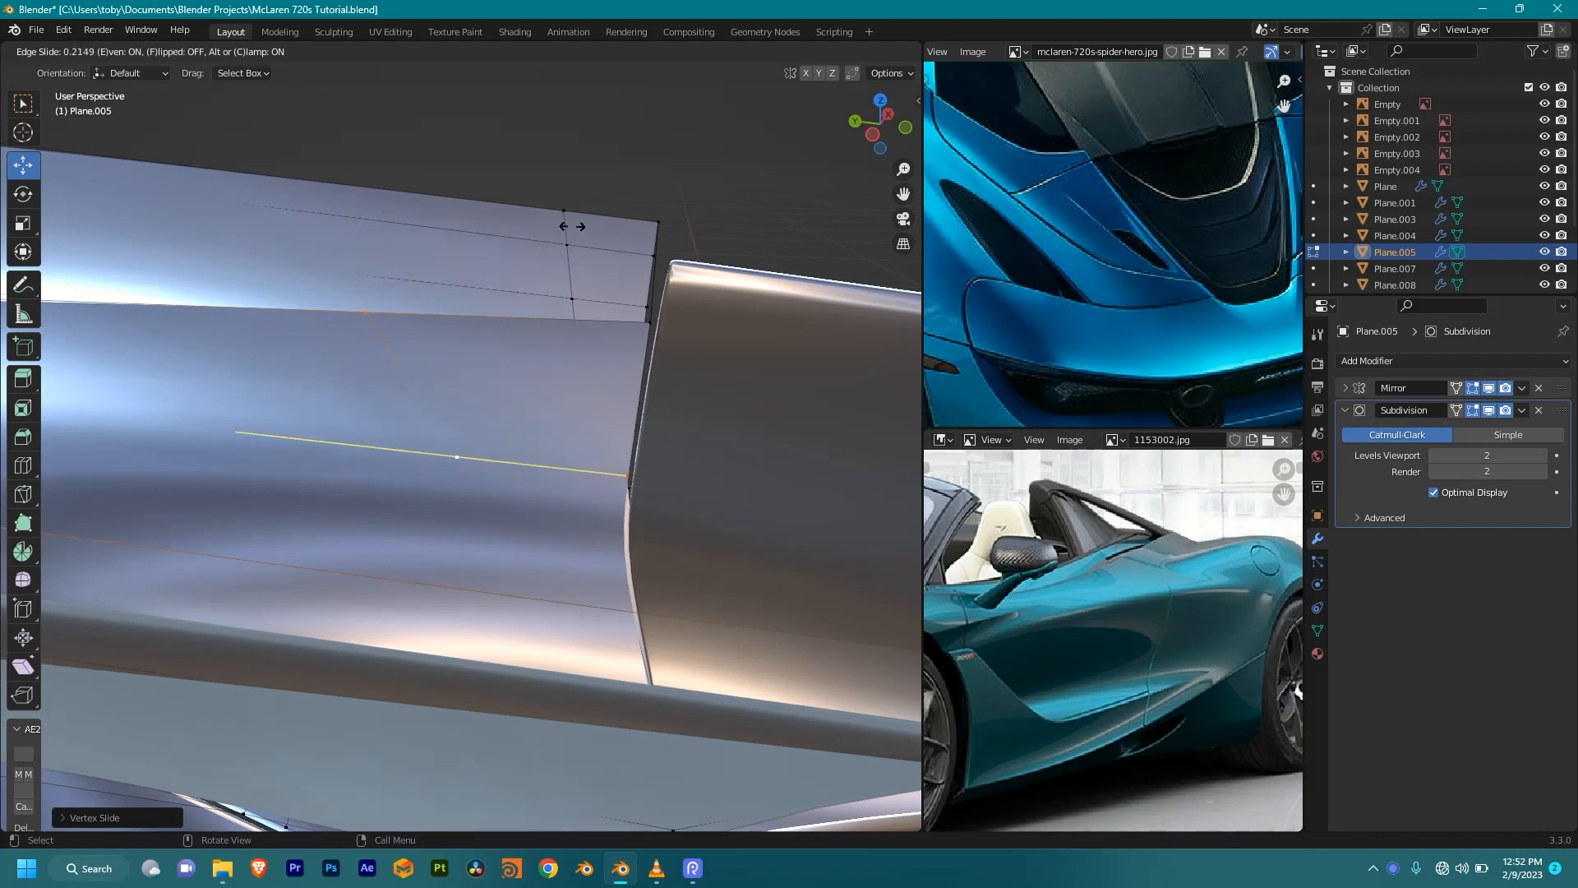
click(707, 300)
middle_drag(707, 300, 619, 469)
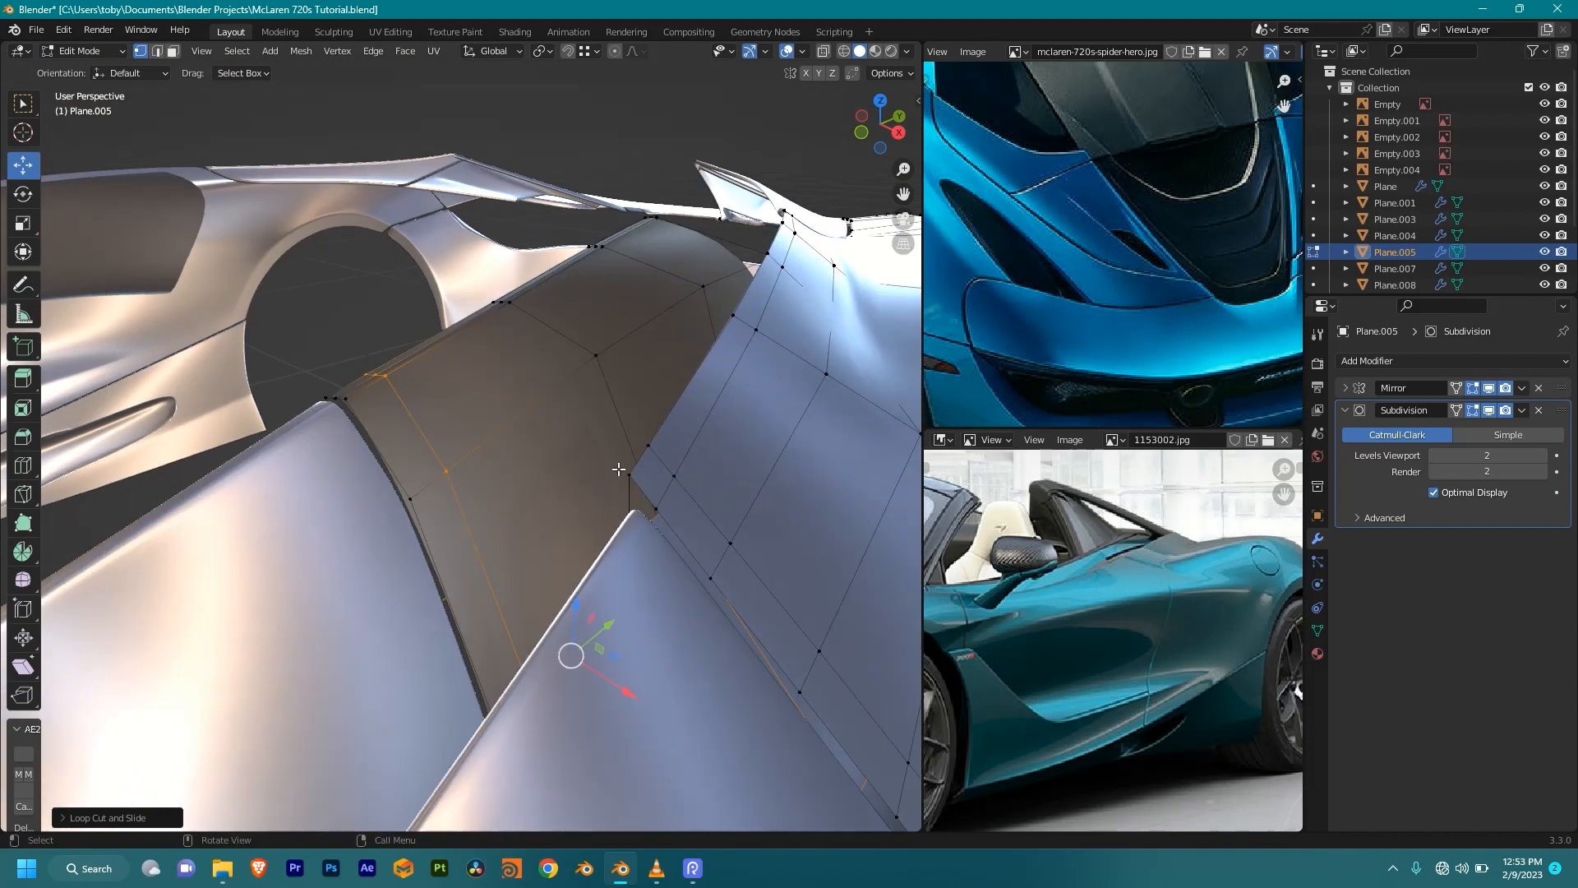
Step: Add a lengthwise loop cut just below the bridge's crease line, sliding it against the crease with Even on
middle_drag(599, 394, 640, 374)
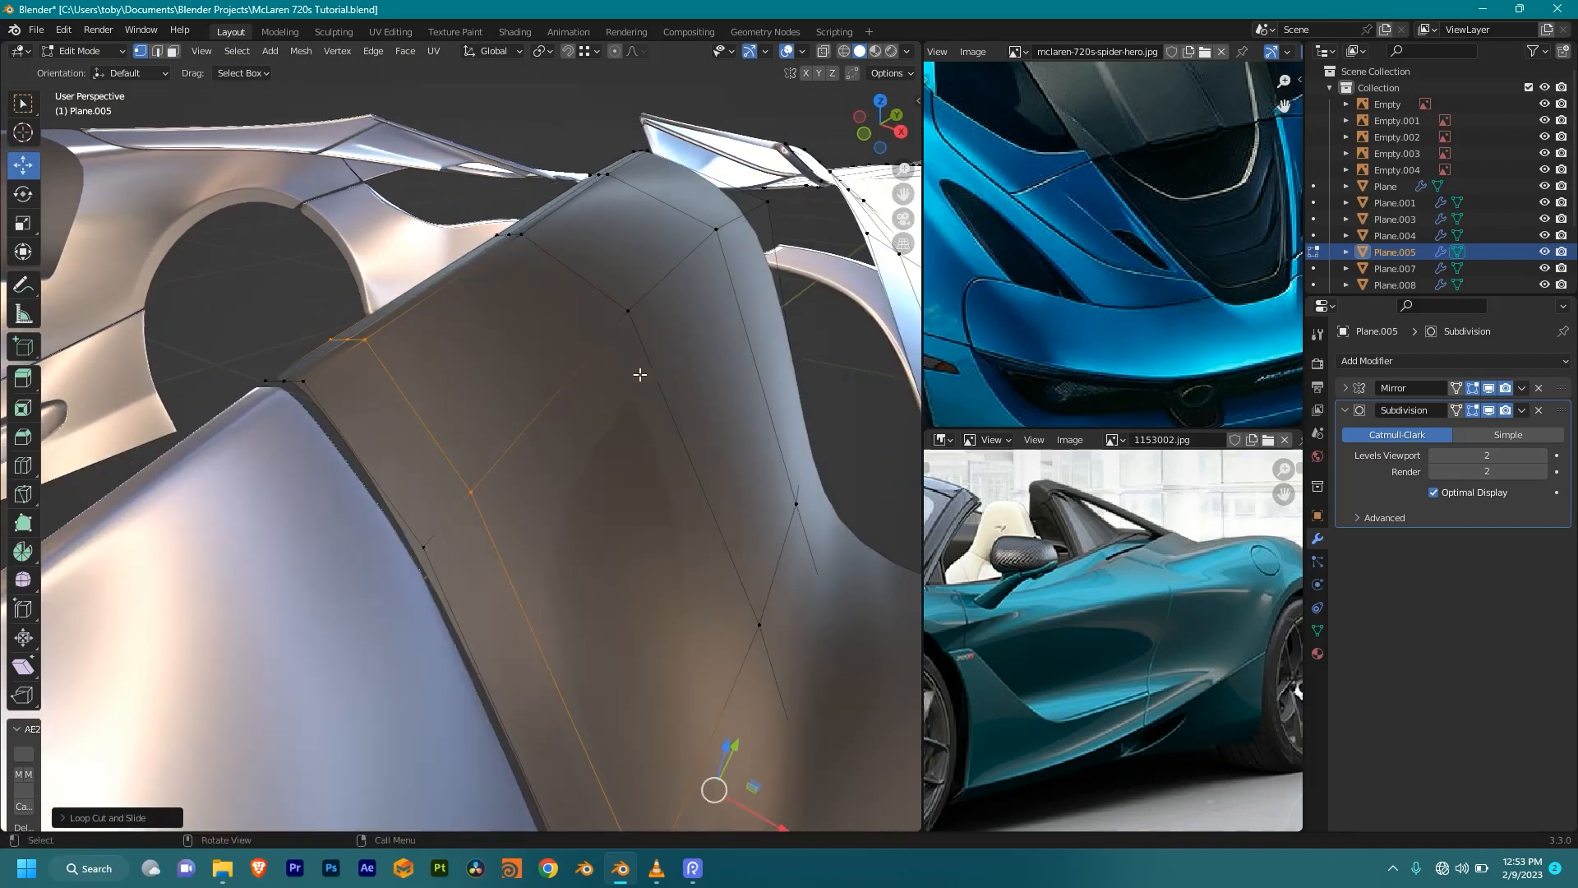
key(ctrl+r)
click(618, 353)
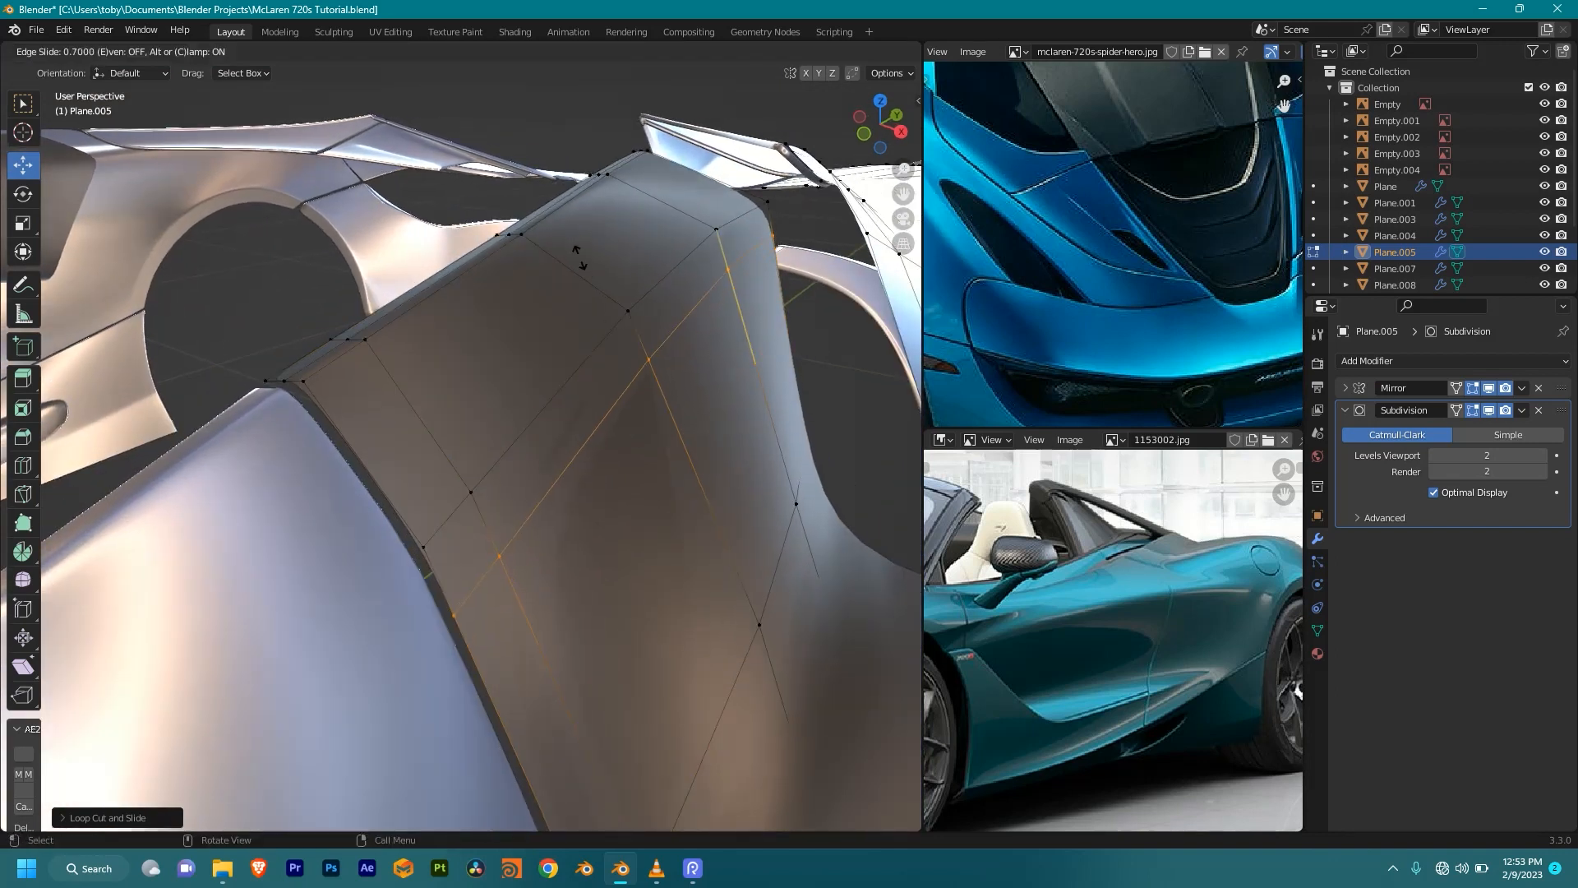
key(e)
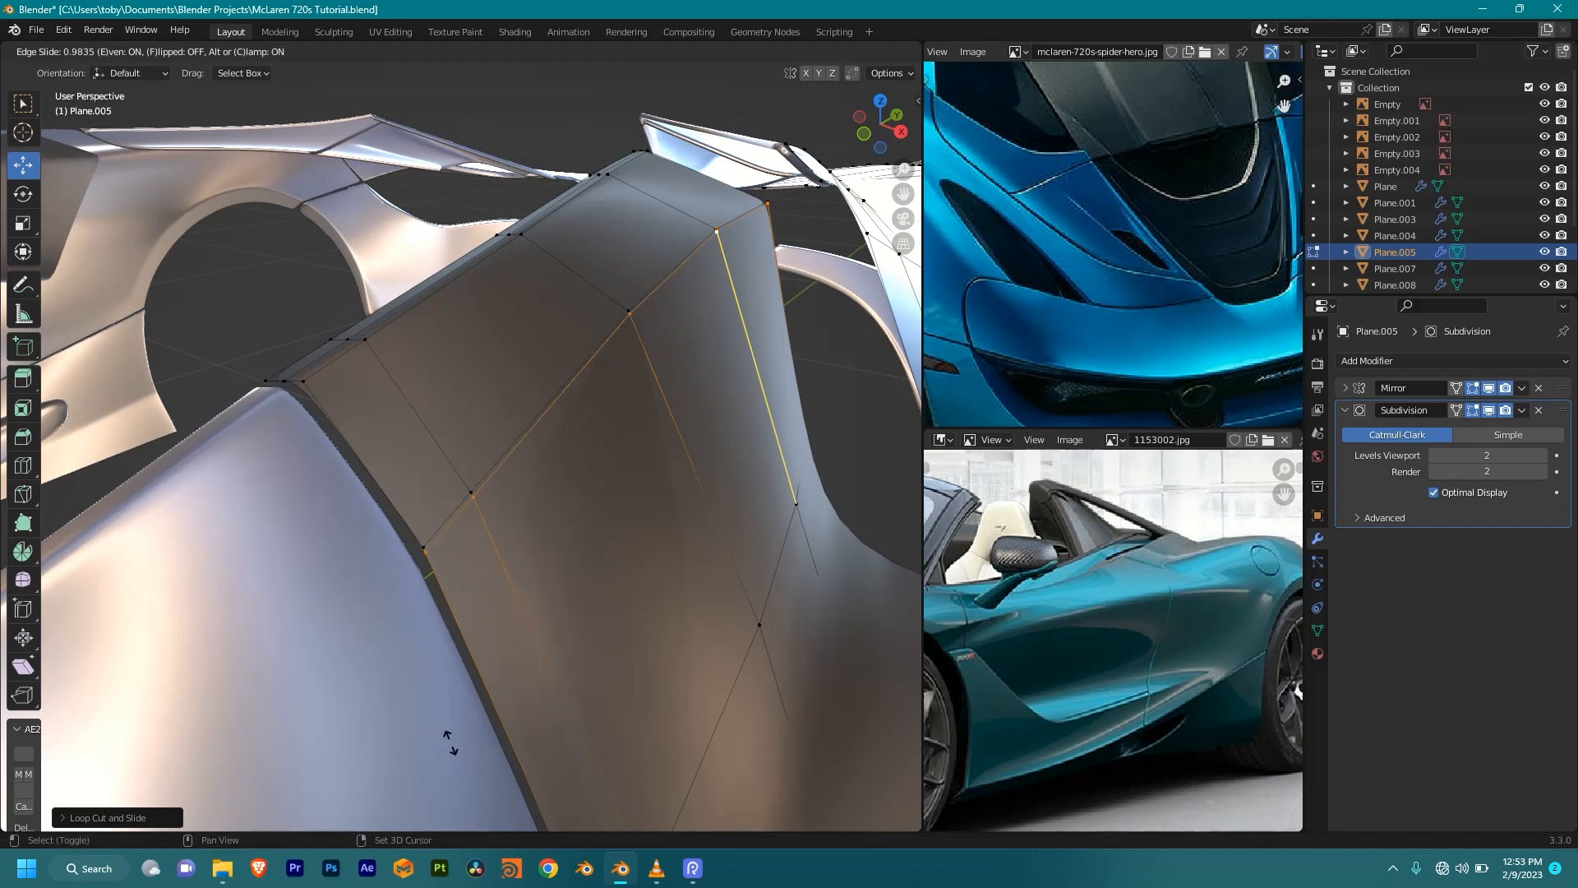
click(461, 753)
Step: Add a matching loop cut just above the crease, slide it against the crease, and check the result in Object Mode
key(ctrl+r)
click(617, 271)
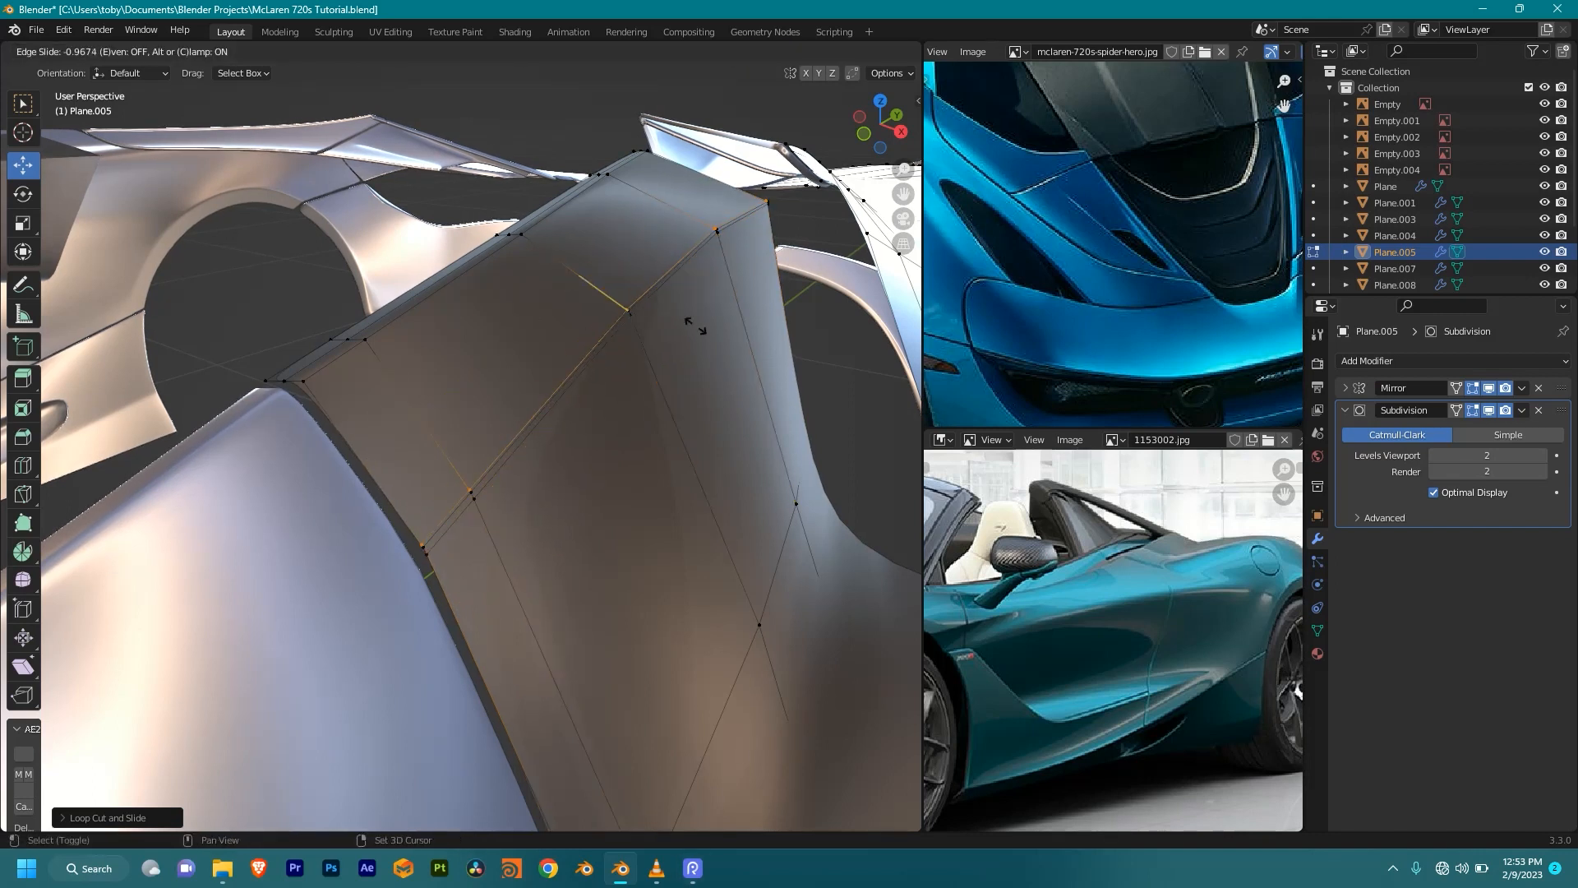
click(625, 313)
middle_drag(625, 312, 372, 531)
key(Tab)
Step: Slide the crease support loops' end vertices apart along the panel-gap border and review the surface in Object Mode
key(Tab)
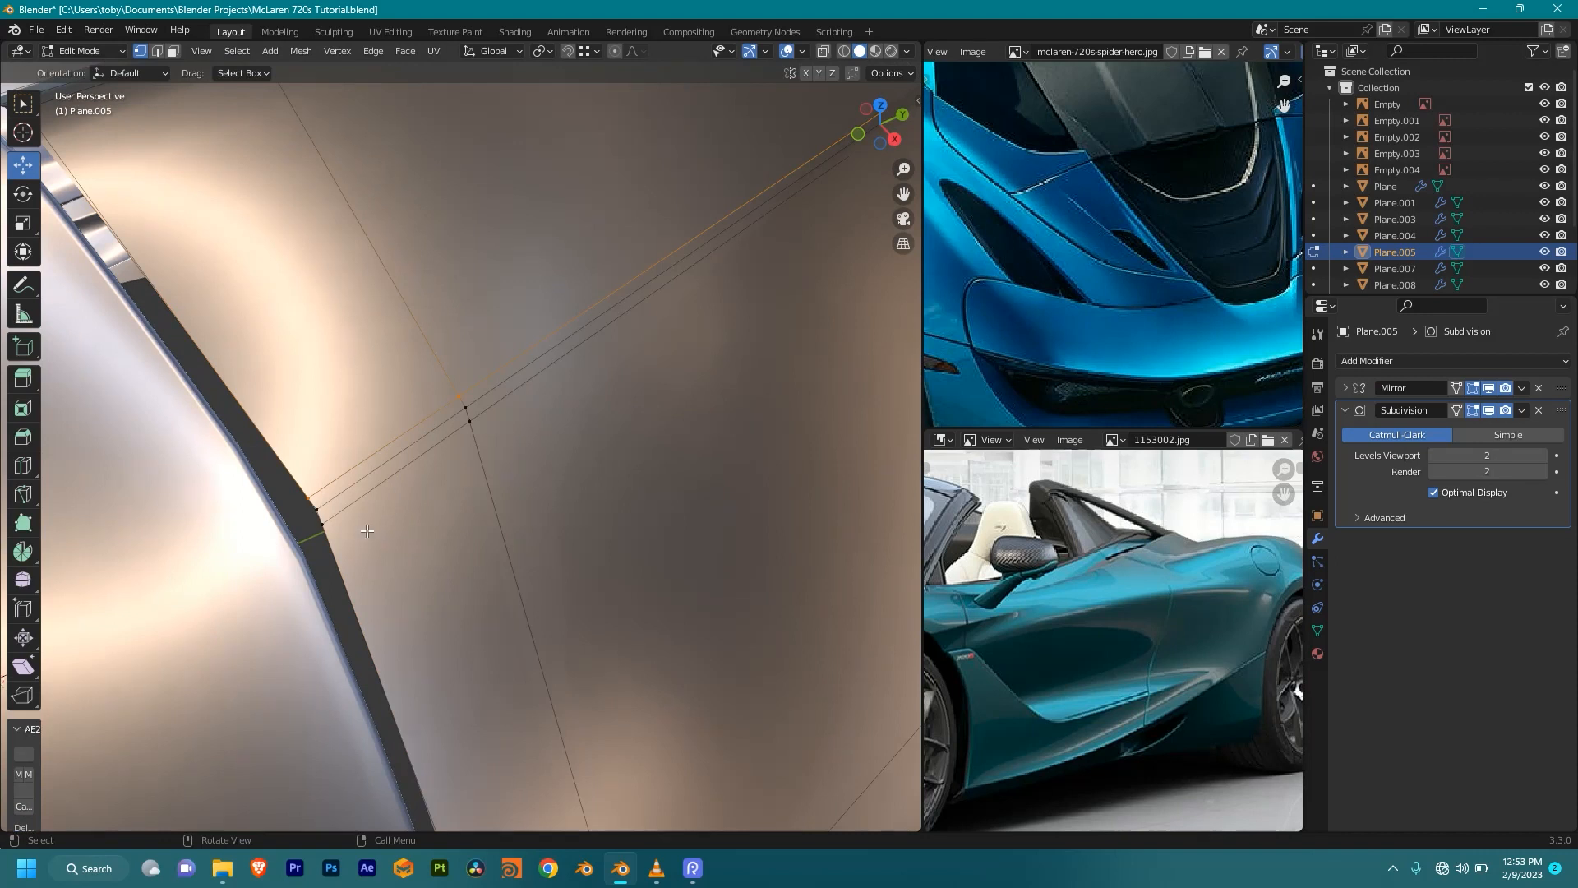
key(shift+v)
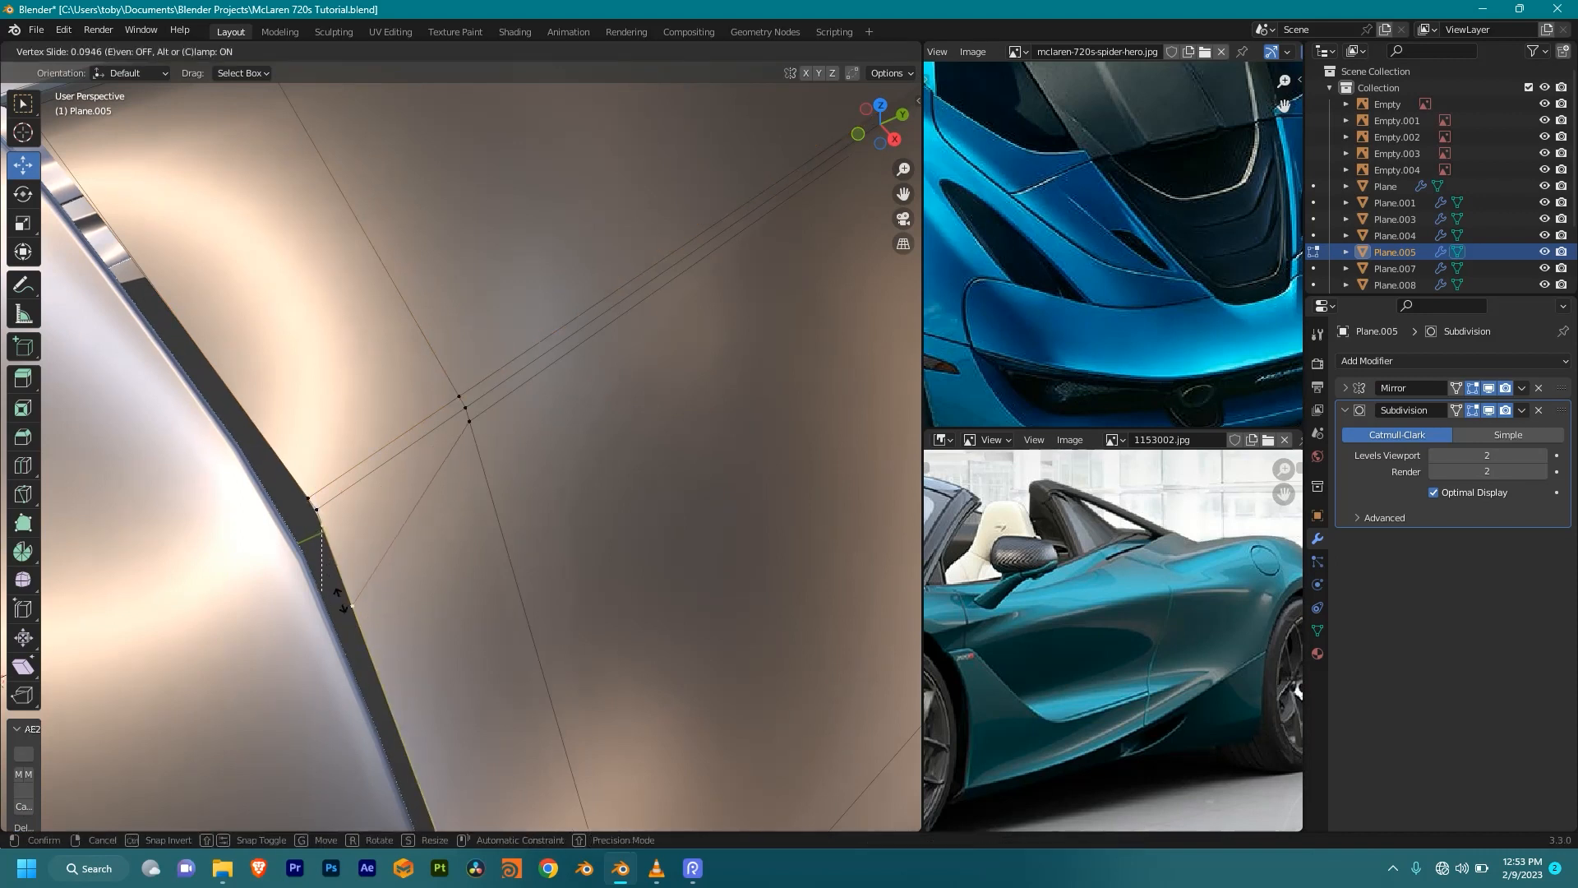
click(238, 308)
key(Tab)
middle_drag(576, 493, 535, 568)
Step: Try to fill another face between the trim's upper edge and the adjoining strip, and undo the last fill
key(Tab)
ctrl+click(474, 602)
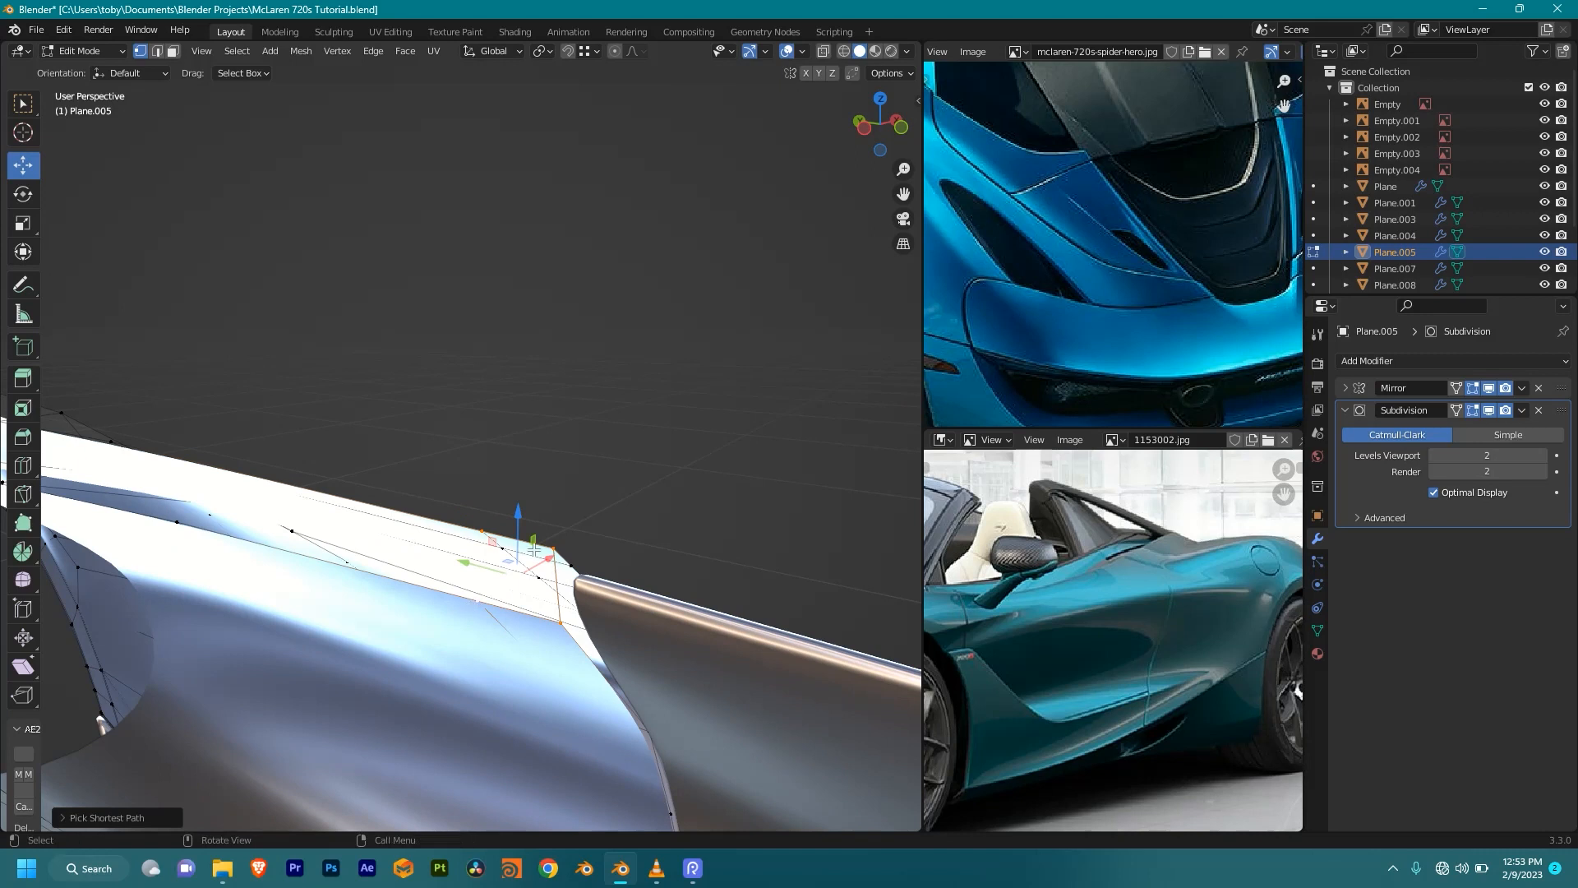
middle_drag(534, 549, 657, 580)
ctrl+drag(794, 467, 649, 664)
scroll(526, 642, down, 2)
shift+middle_drag(465, 629, 652, 599)
key(f)
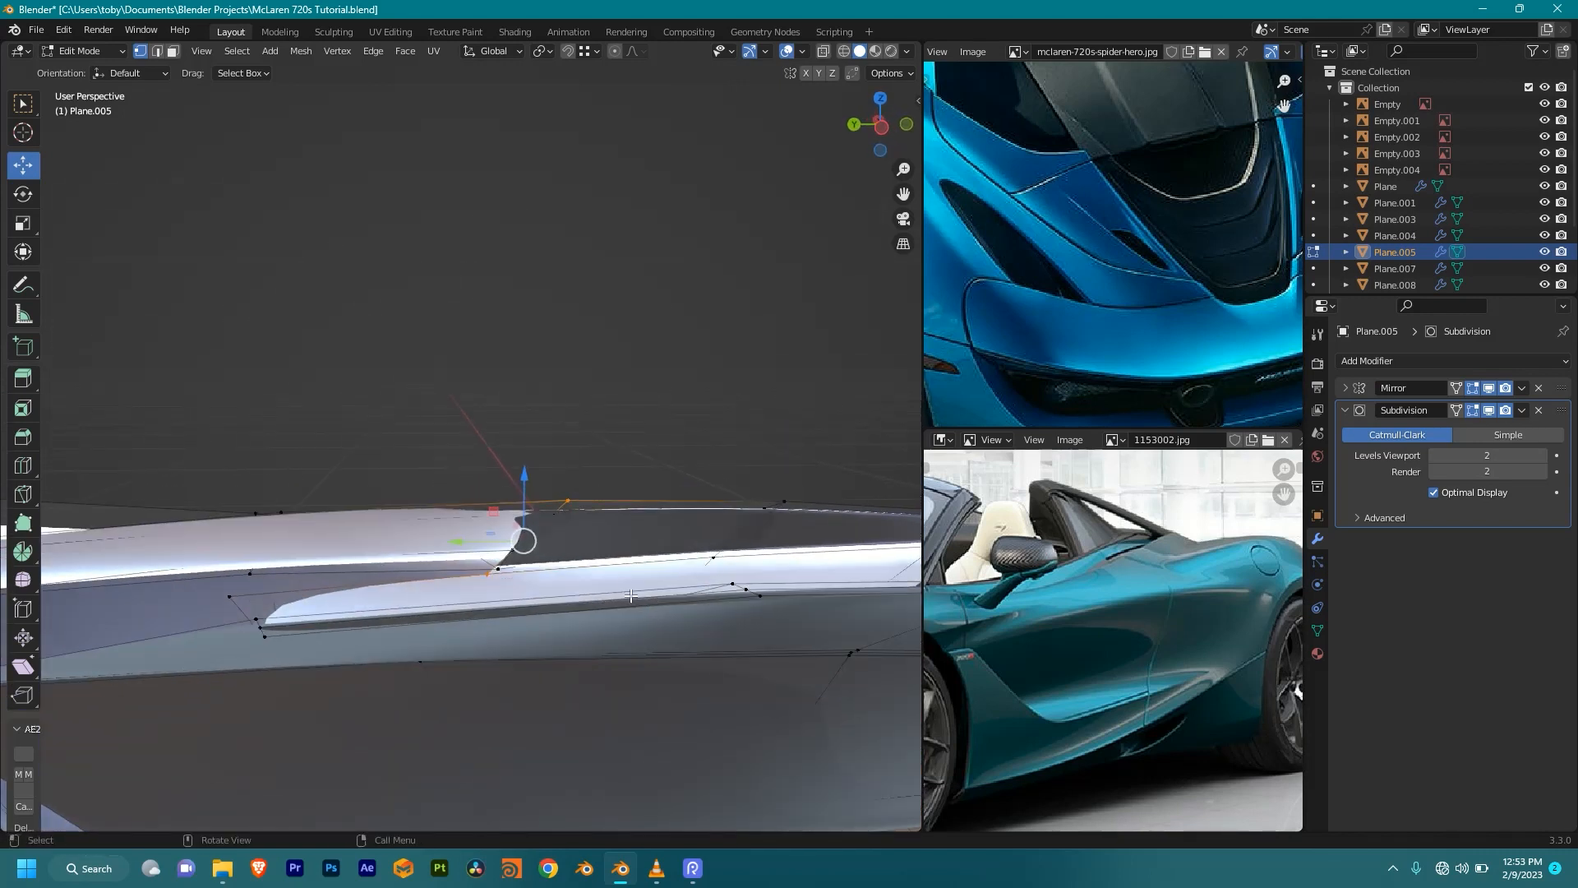
key(ctrl+z)
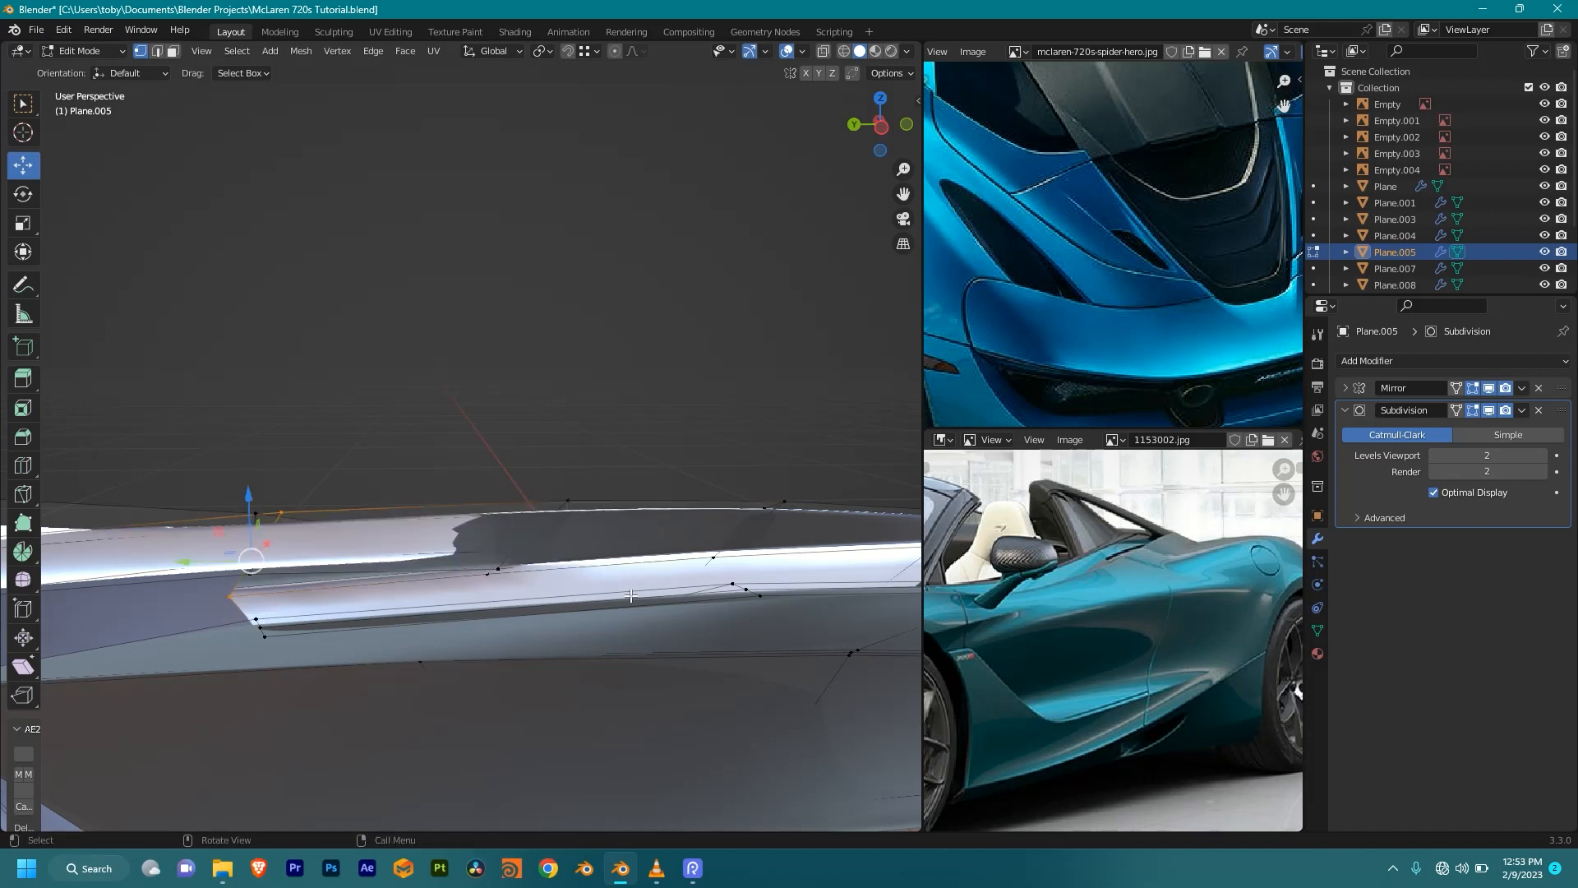
middle_drag(627, 575, 512, 603)
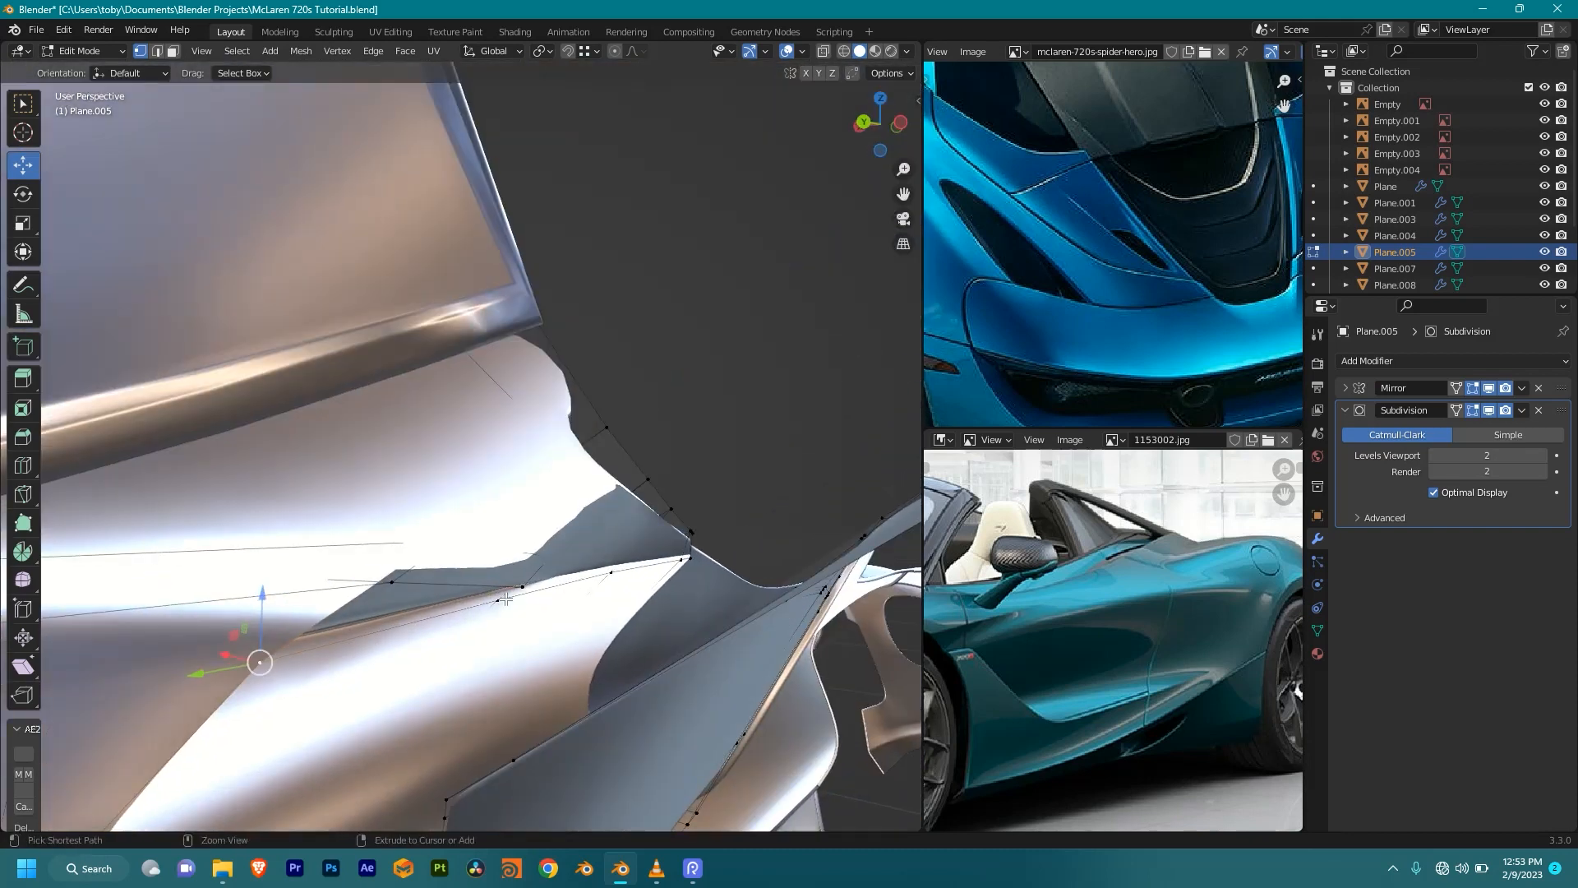
Step: Nudge the vertex path along the trim's crease edge along global X to smooth the surface beside the panel gap
ctrl+click(505, 601)
key(g)
key(x)
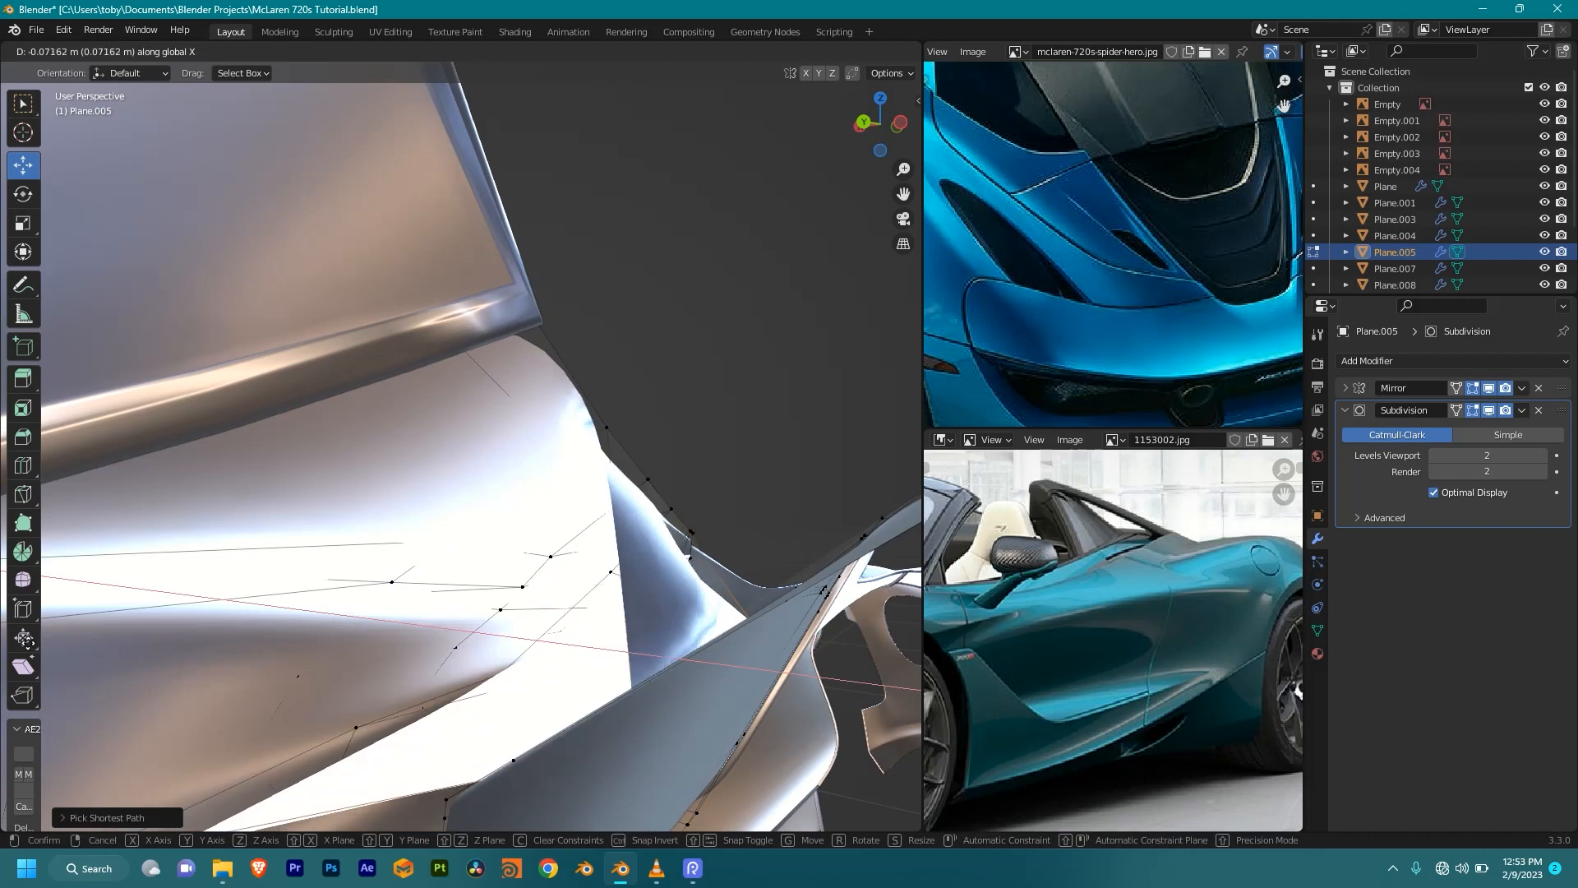
right_click(757, 638)
key(g)
key(x)
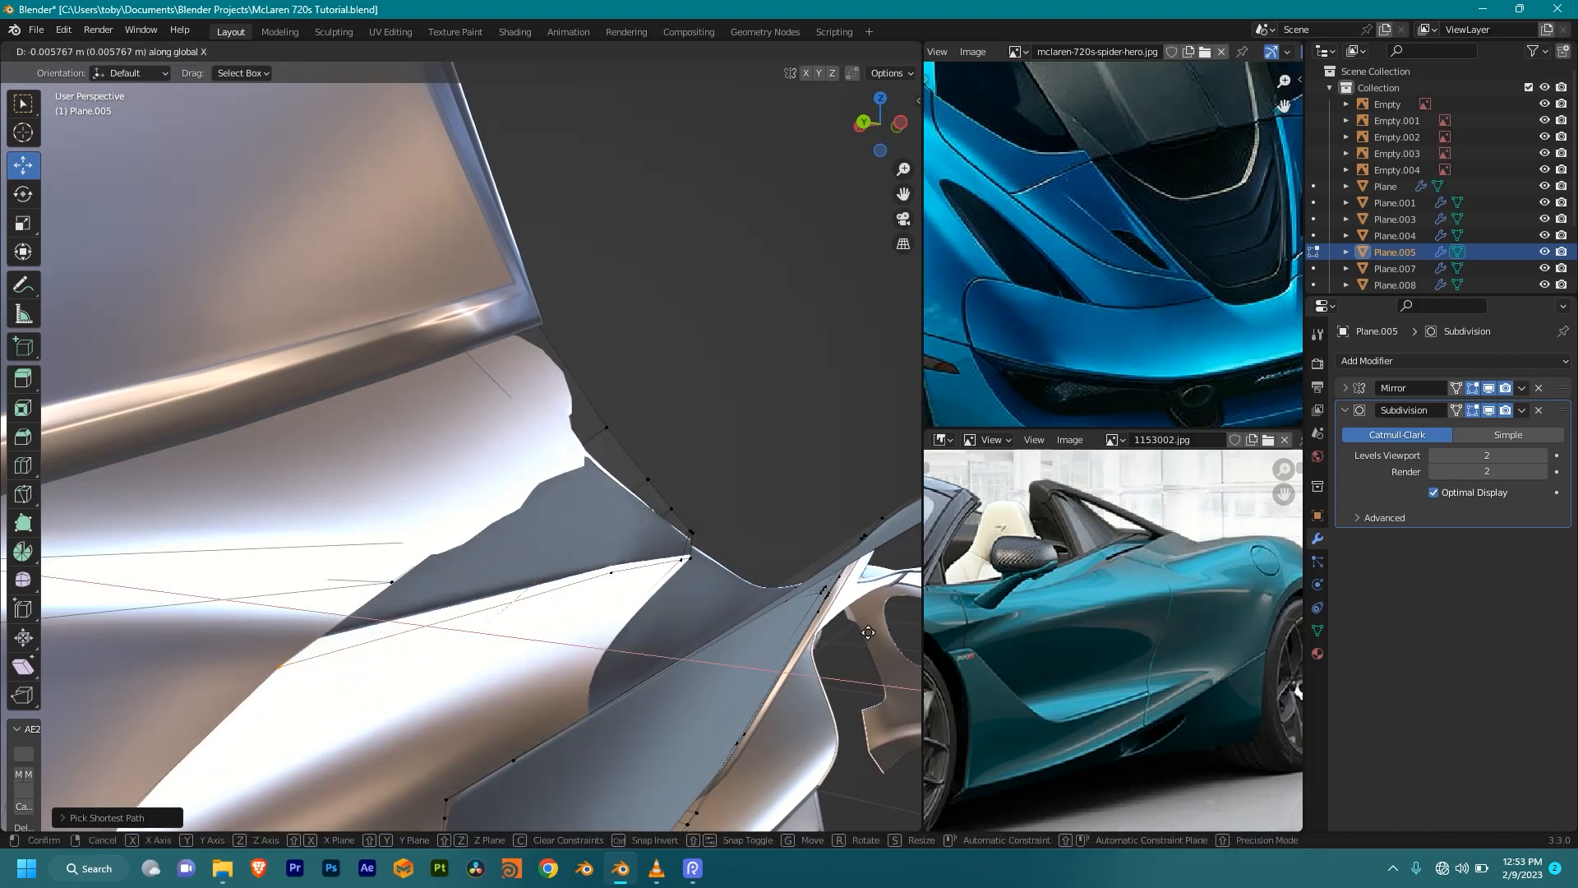
click(433, 652)
middle_drag(433, 652, 722, 545)
key(g)
key(x)
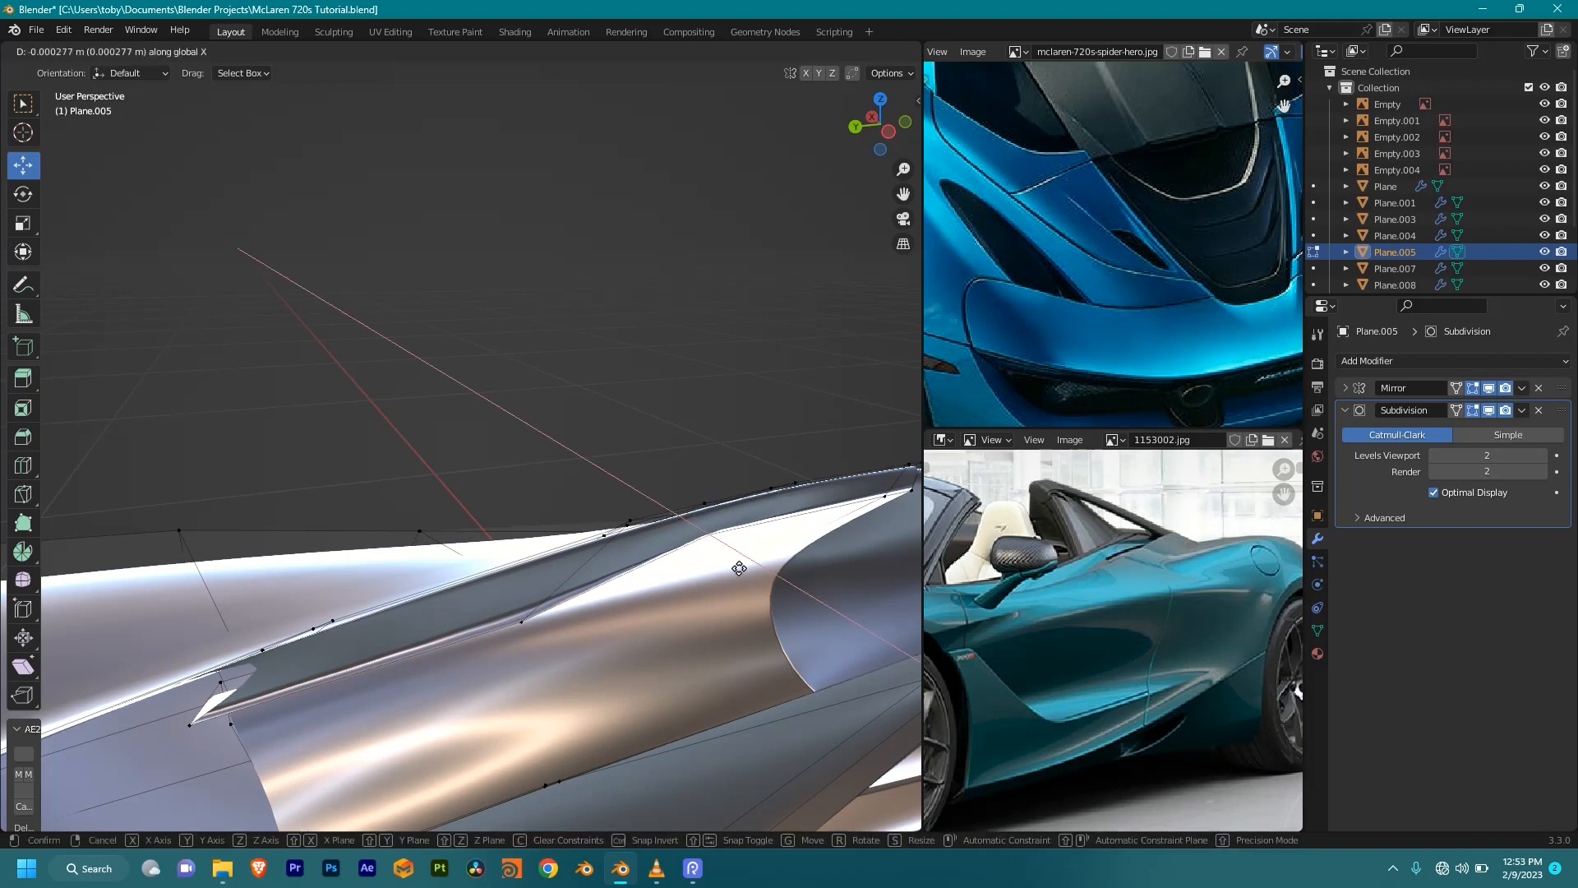
click(476, 611)
middle_drag(476, 611, 507, 476)
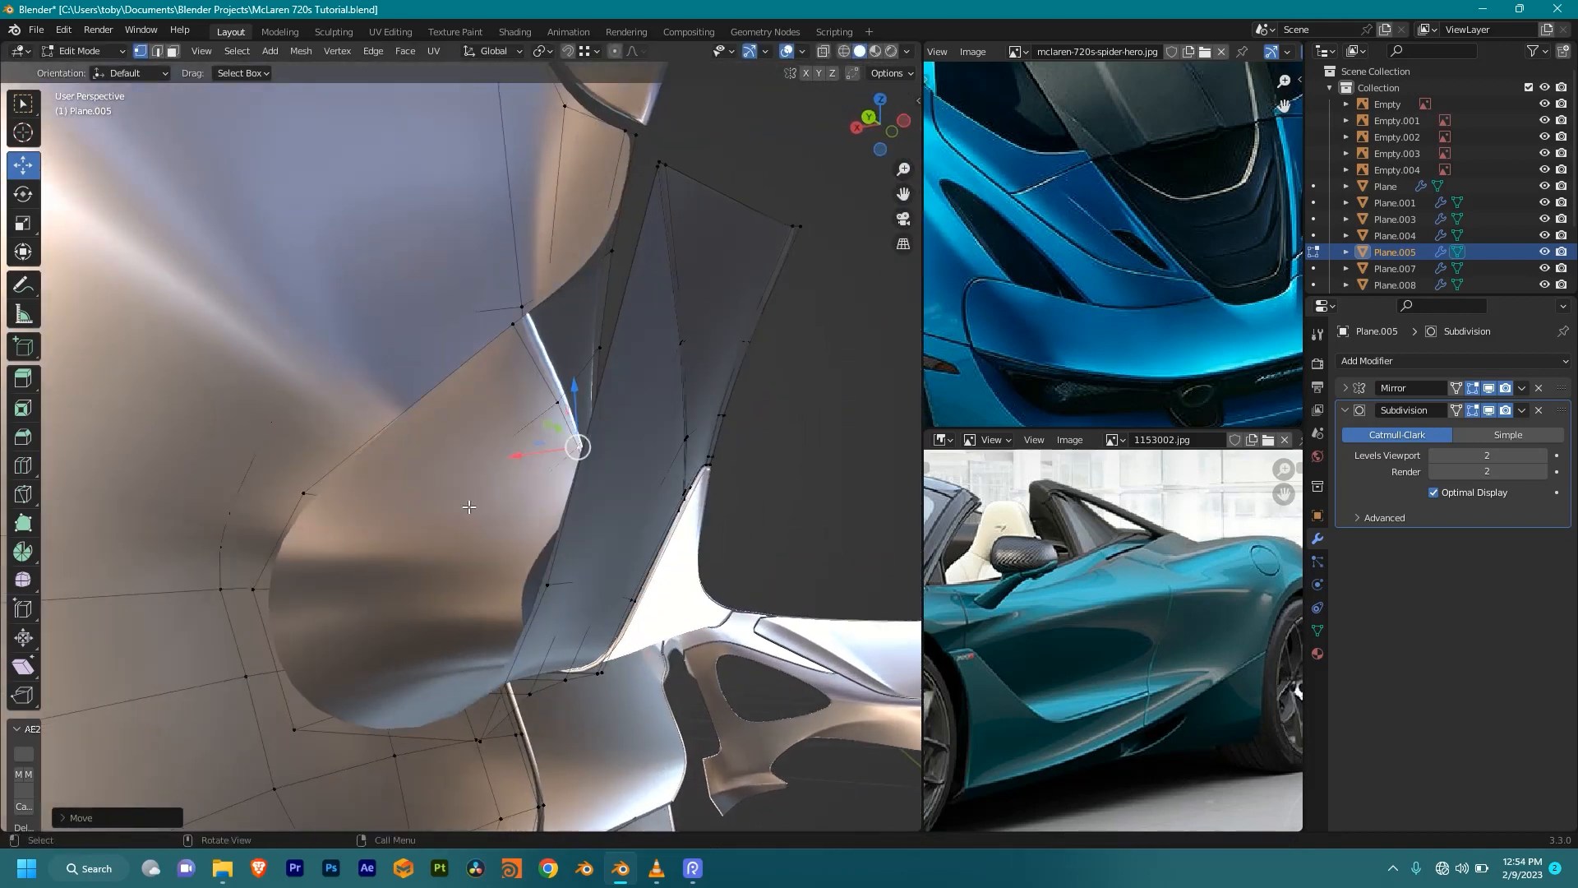
Step: Select the vertex path around the recess's curved rim and shift it along global X
click(299, 495)
ctrl+click(305, 714)
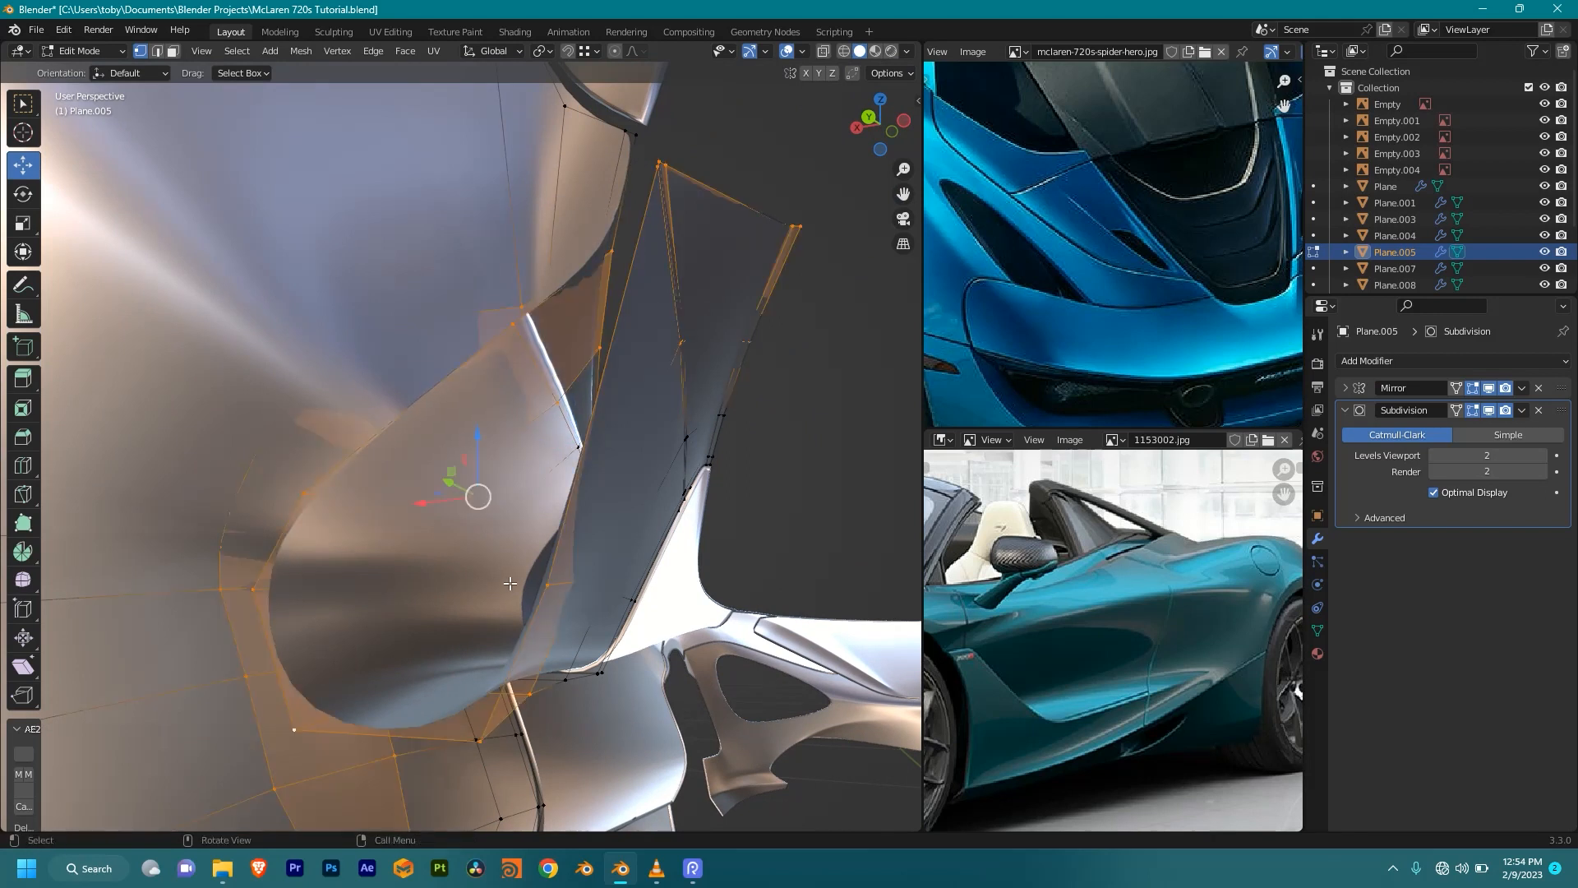
middle_drag(343, 703, 723, 461)
key(g)
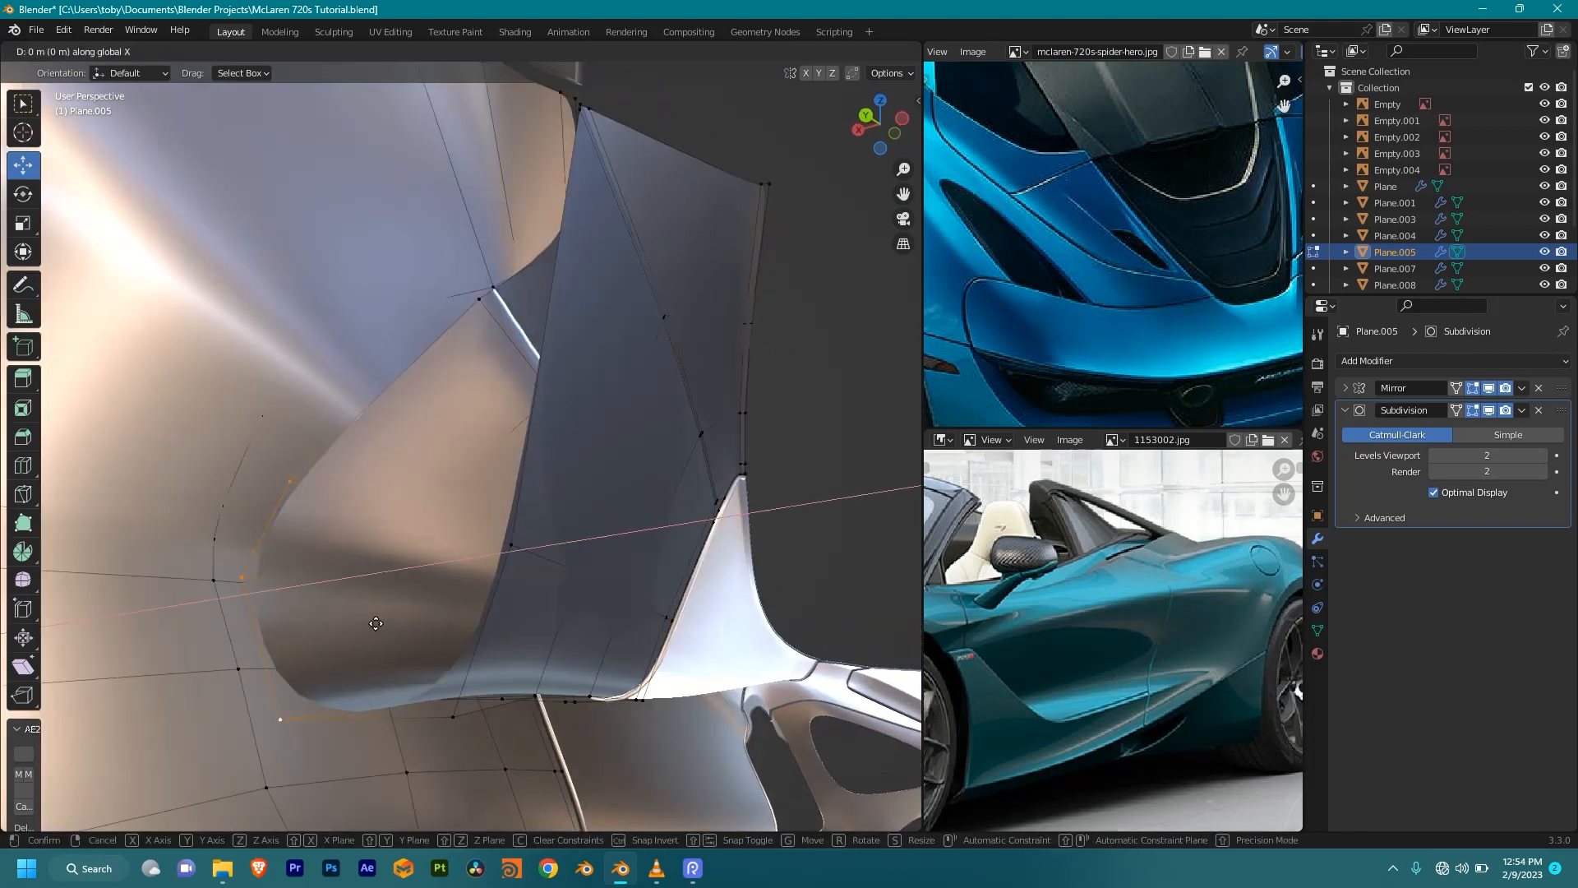
key(x)
click(762, 404)
Step: Move the two vertices midway along the recess's long inner edge slightly along global X to even out its curve
middle_drag(645, 346, 641, 493)
scroll(533, 556, down, 2)
middle_drag(533, 555, 419, 541)
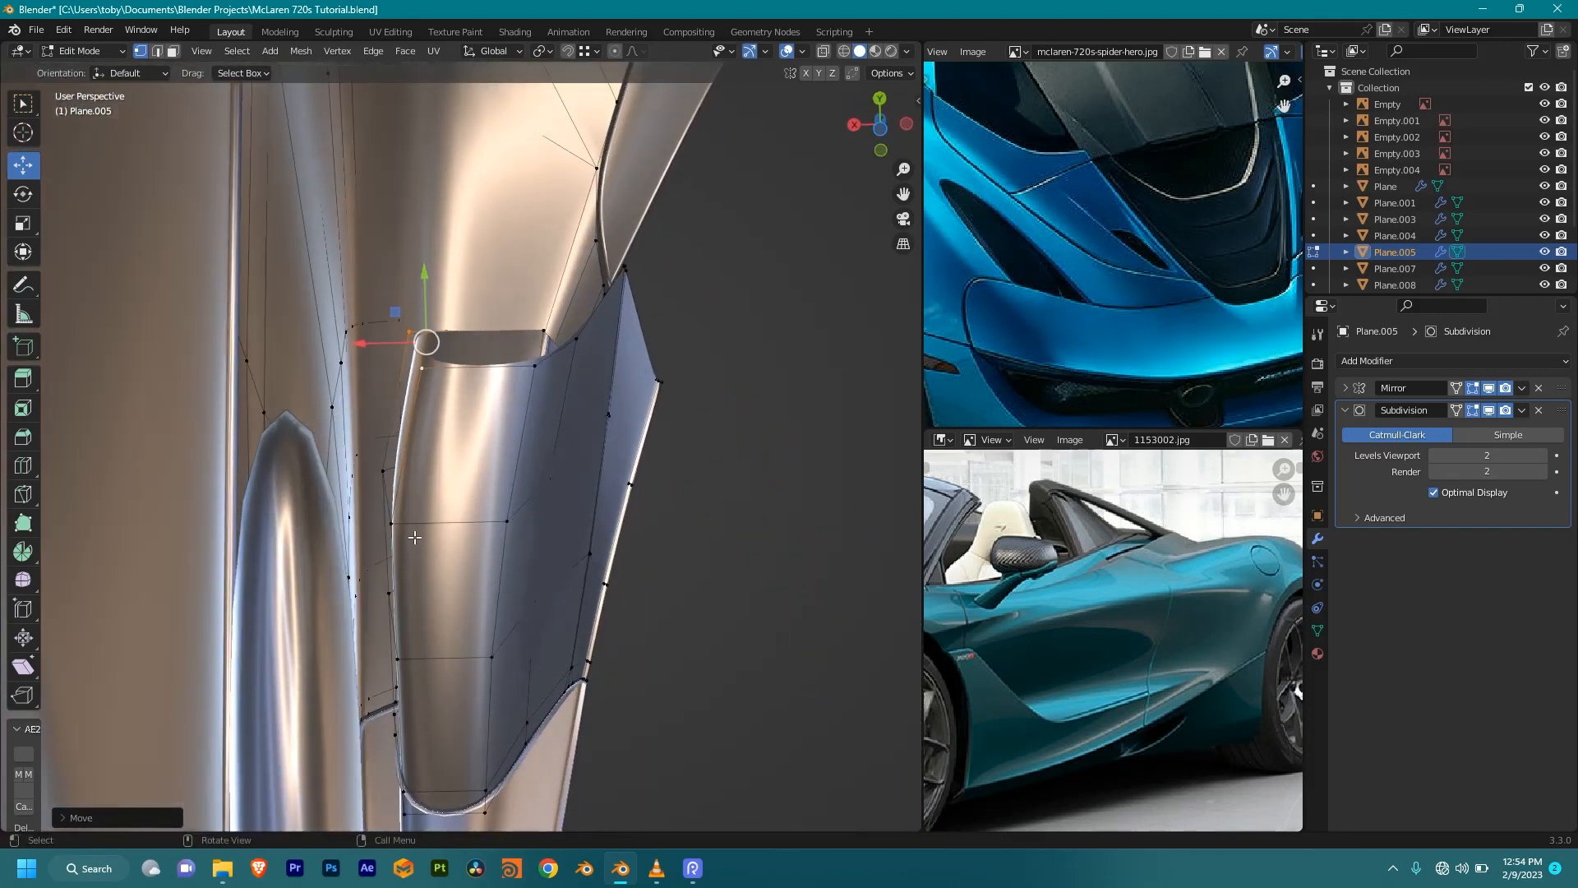
click(386, 474)
ctrl+click(398, 522)
key(g)
key(x)
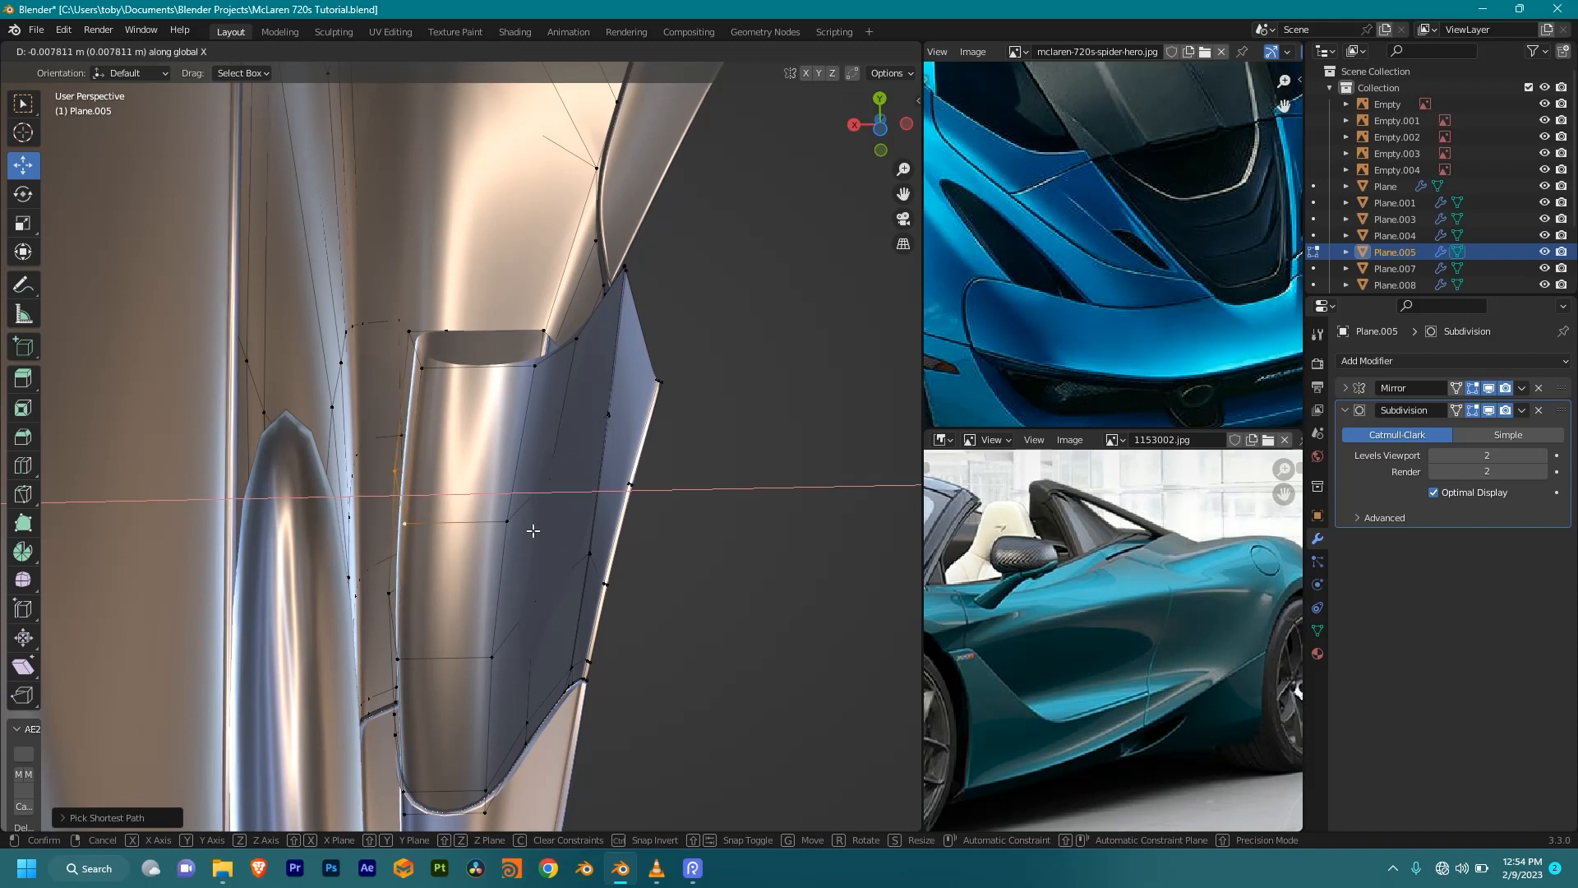
click(474, 550)
Step: Turn on the Screencast Keys display with a background and a larger font size
scroll(575, 567, down, 2)
middle_drag(576, 567, 577, 556)
key(n)
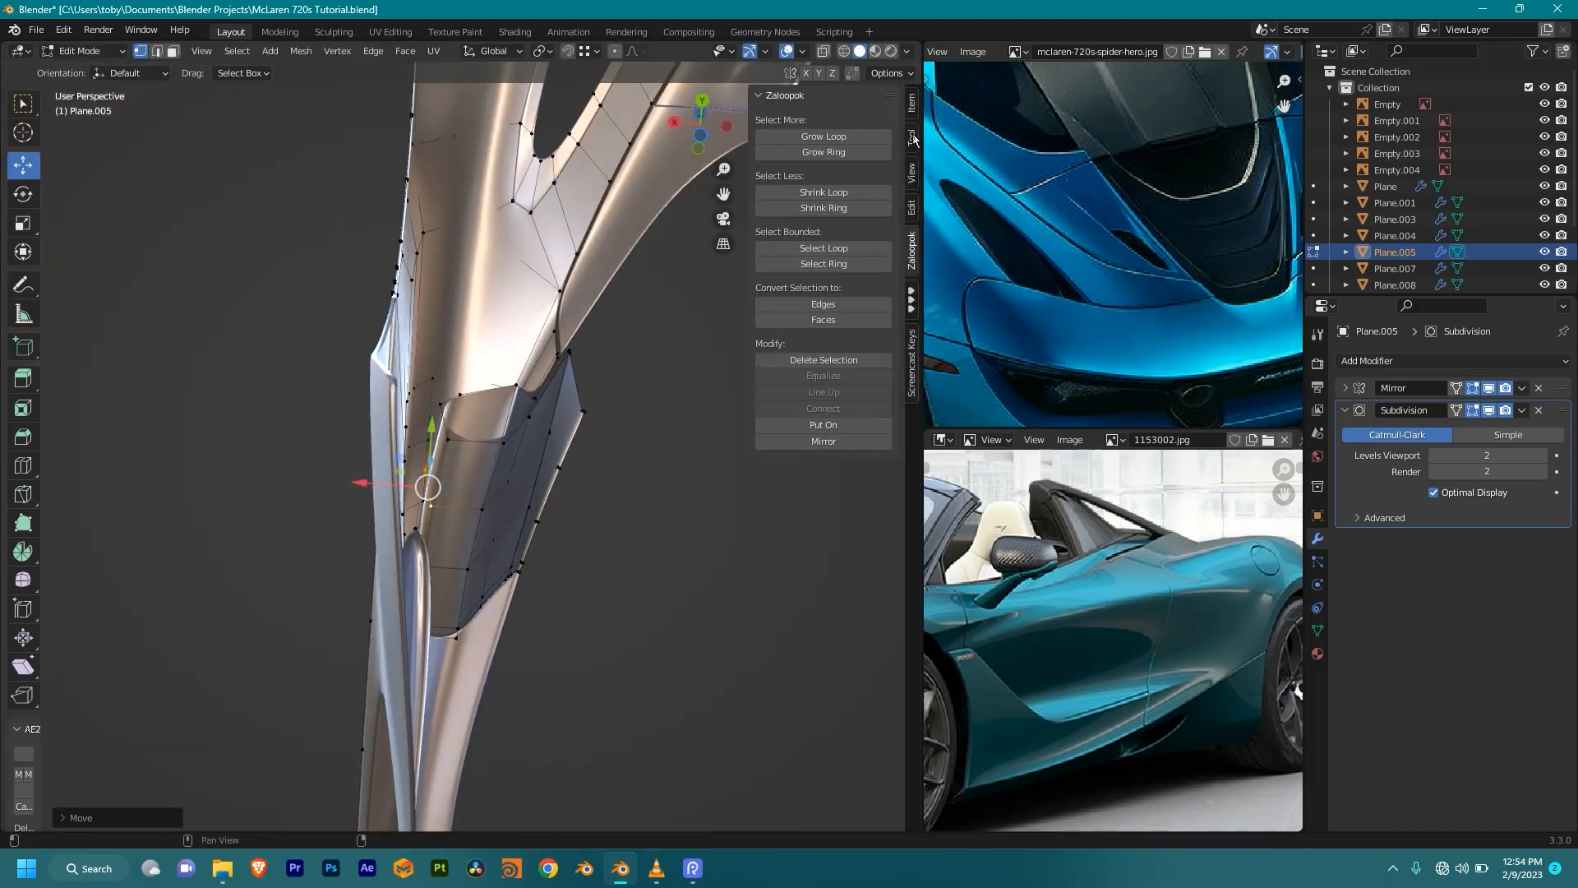
click(912, 362)
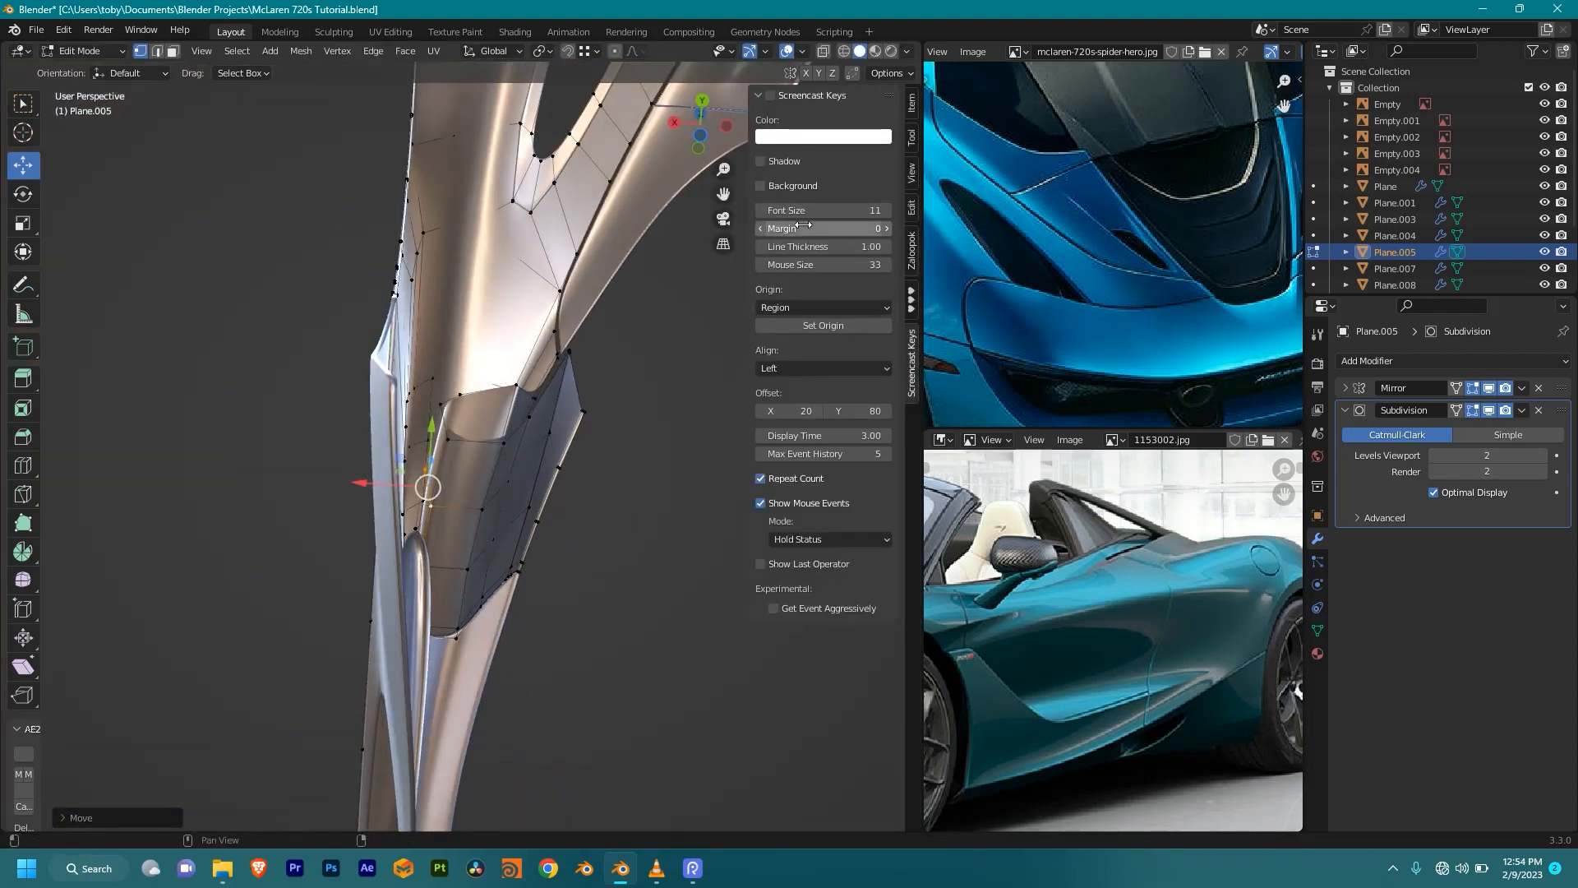
click(776, 95)
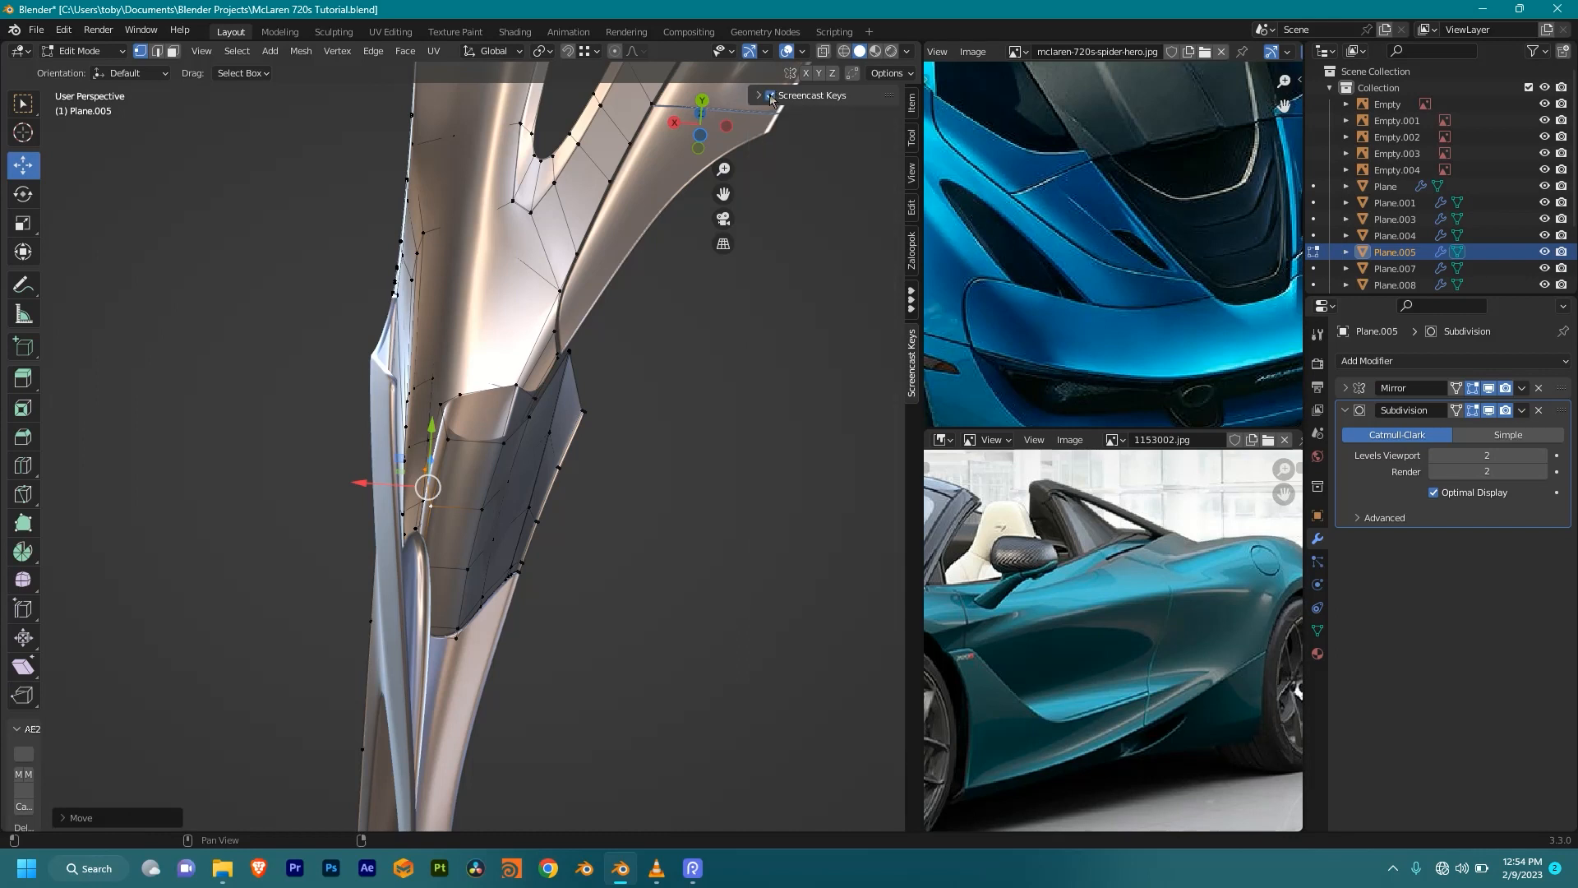
click(776, 96)
key(n)
key(n)
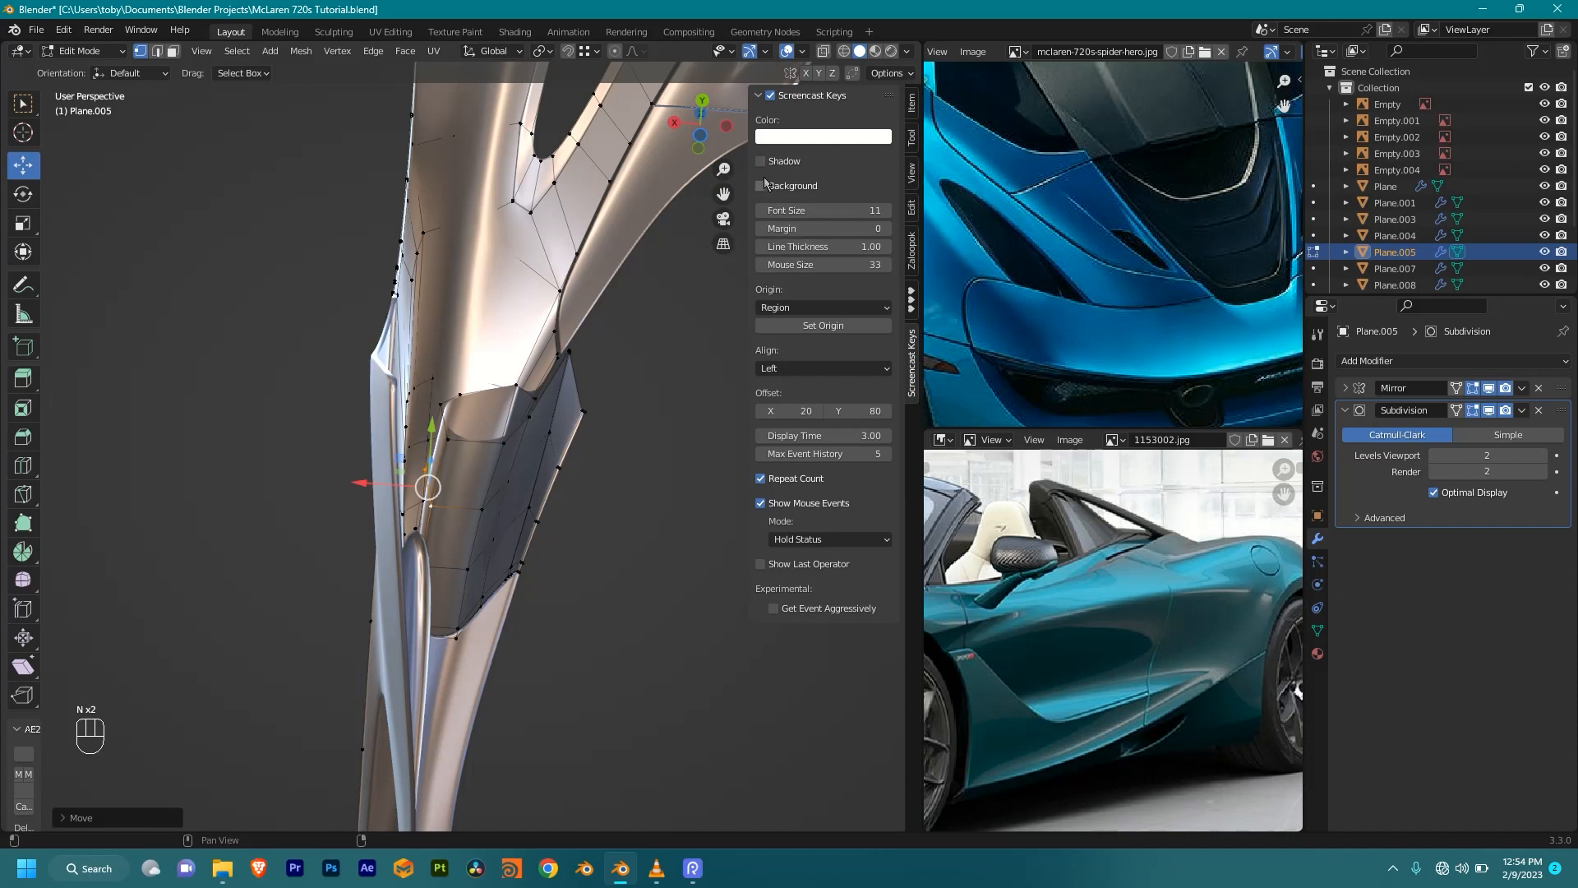
click(761, 188)
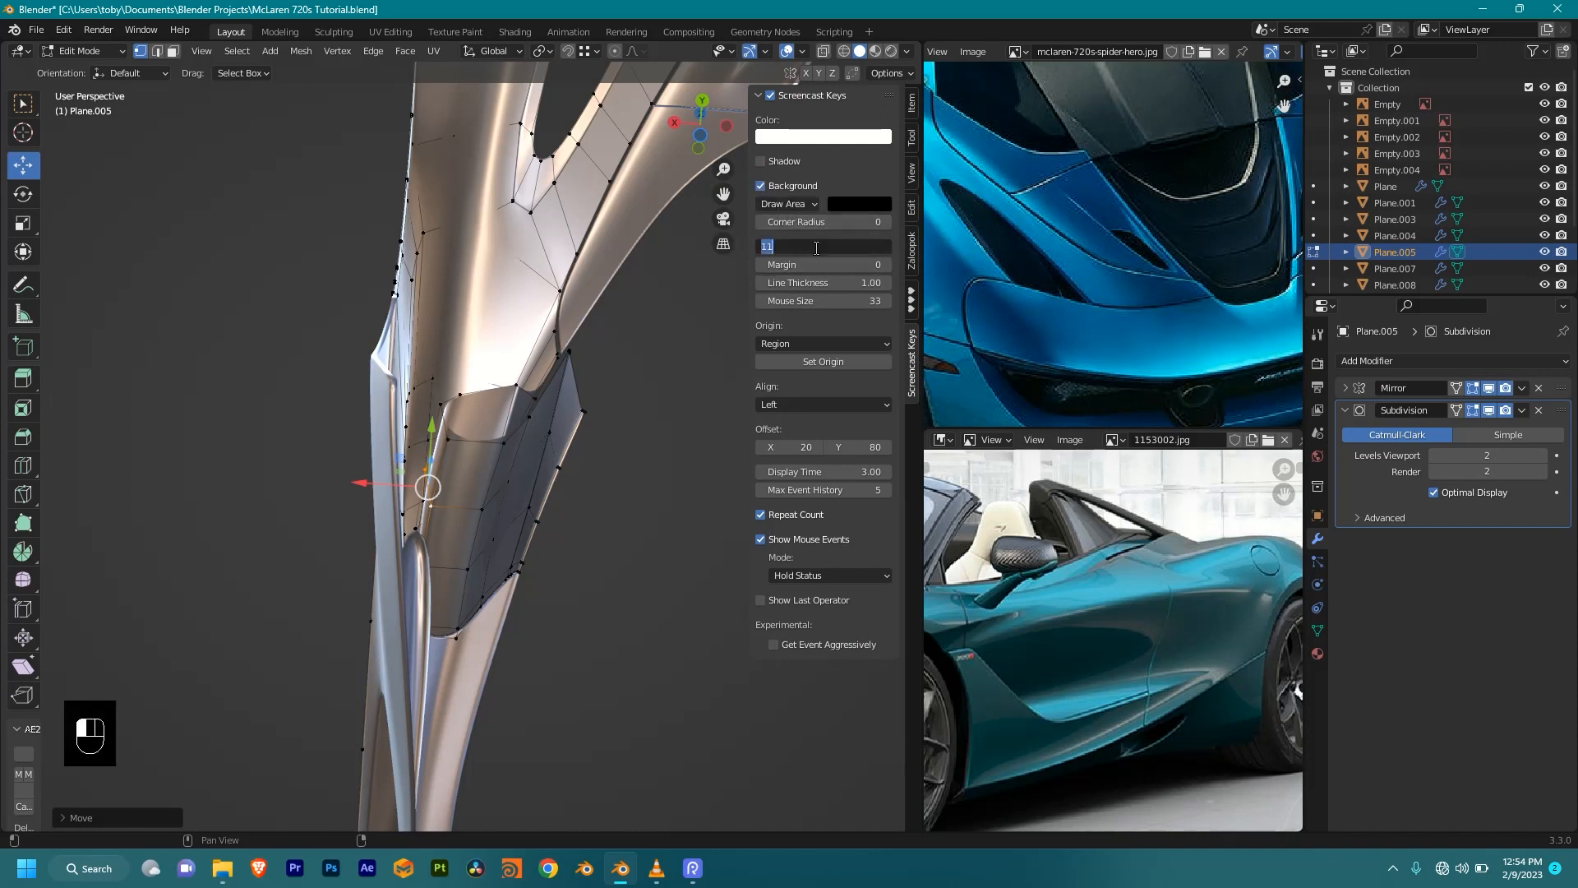
click(678, 323)
key(n)
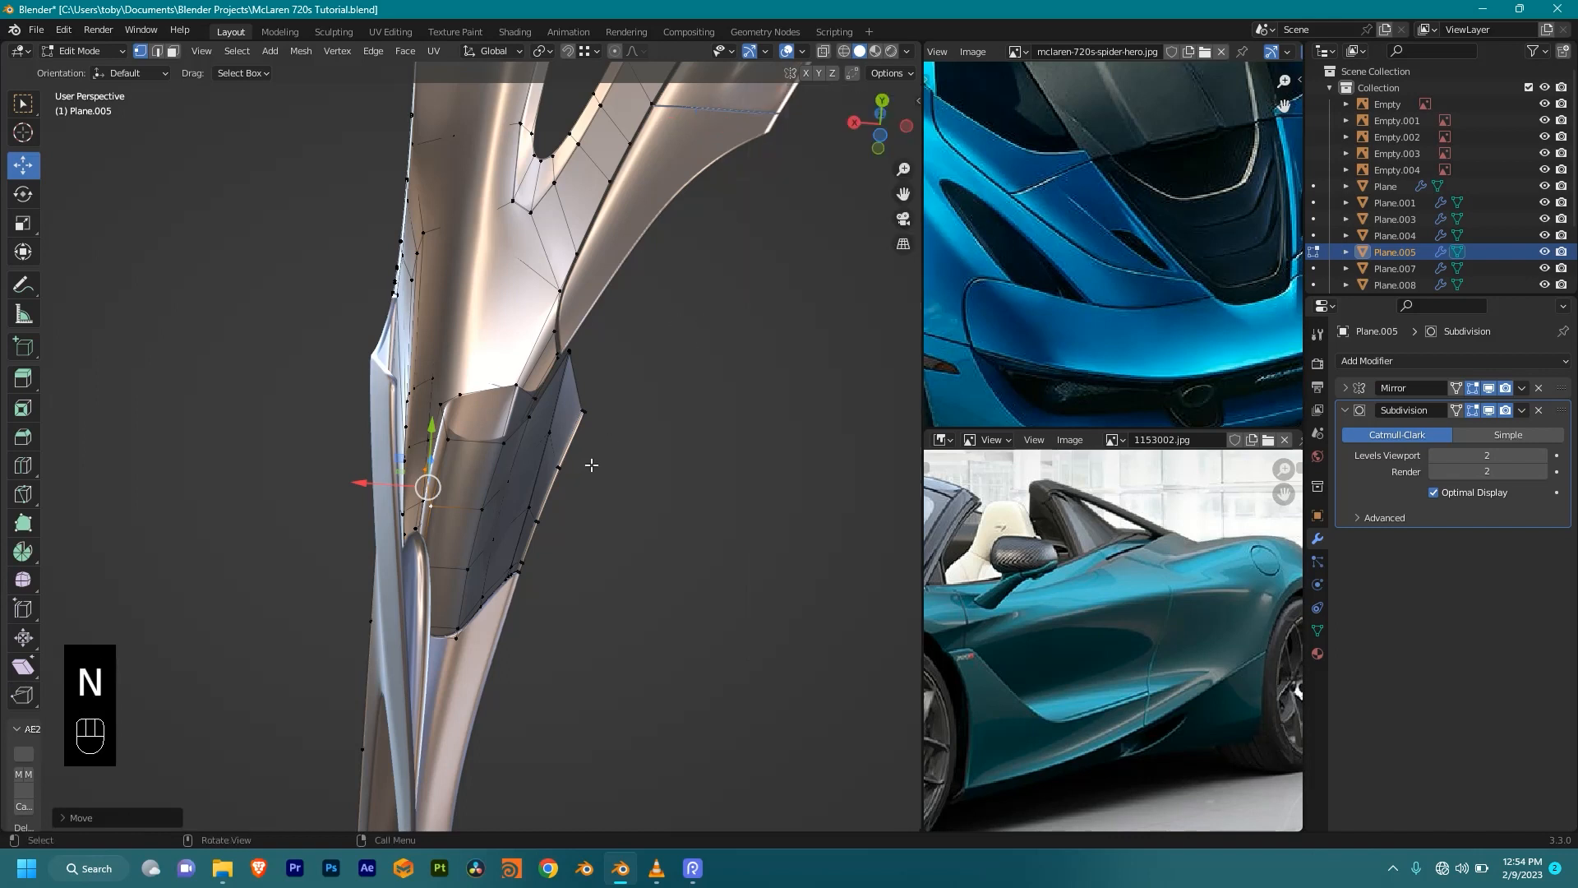
Step: Recalculate the normals of the rear panel's whole mesh and review the body in Object Mode
middle_drag(589, 292, 688, 498)
shift+middle_drag(689, 498, 684, 336)
key(Tab)
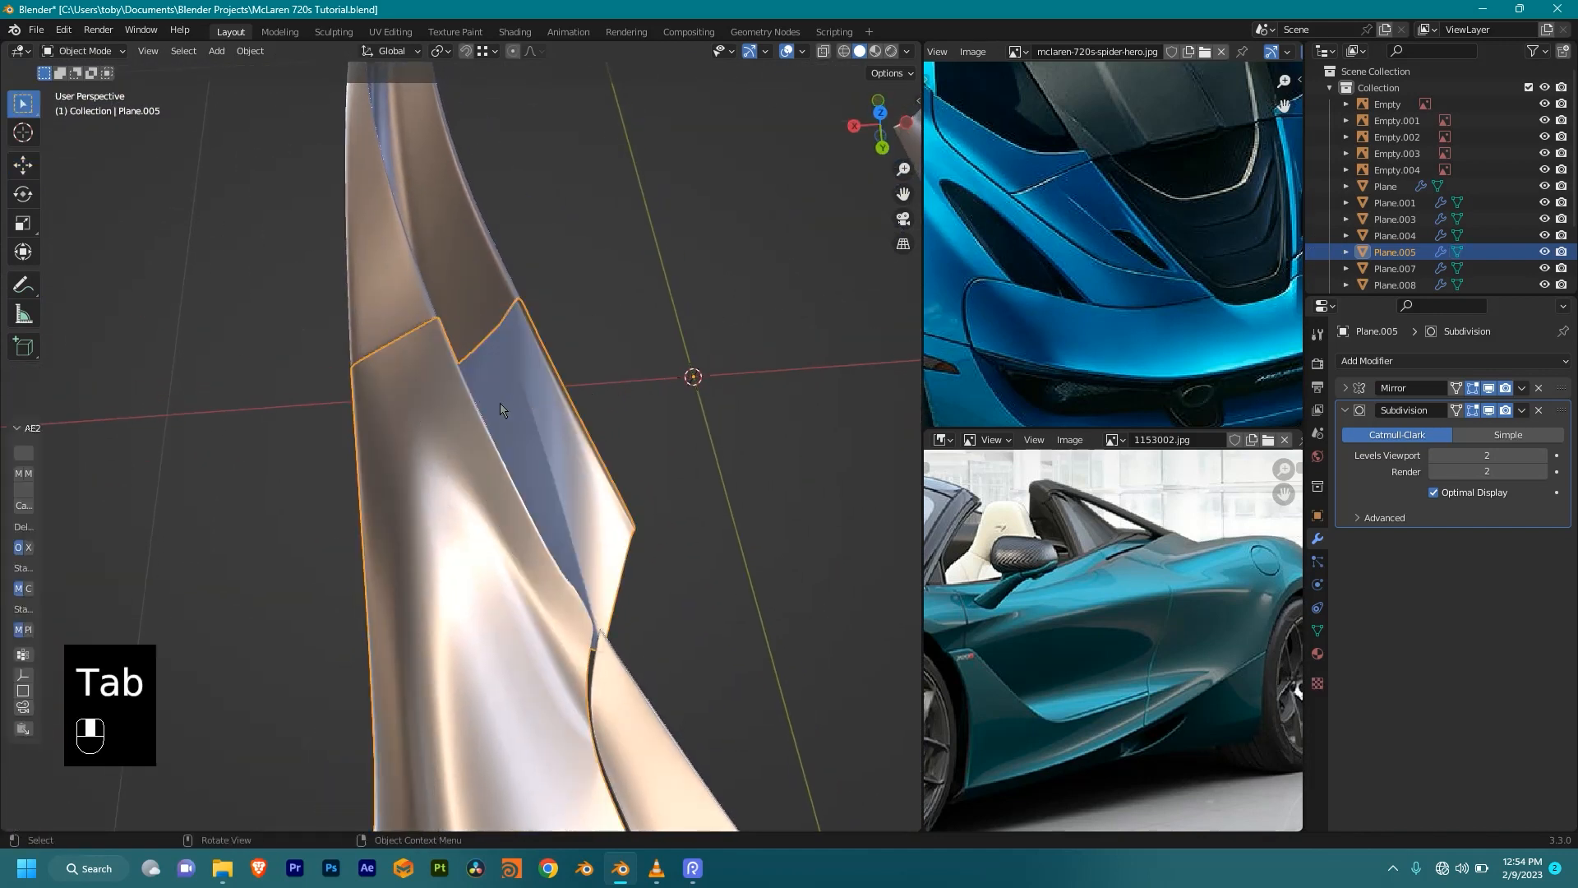
middle_drag(500, 402, 652, 486)
key(Tab)
middle_drag(526, 470, 518, 382)
key(a)
key(shift+n)
key(Tab)
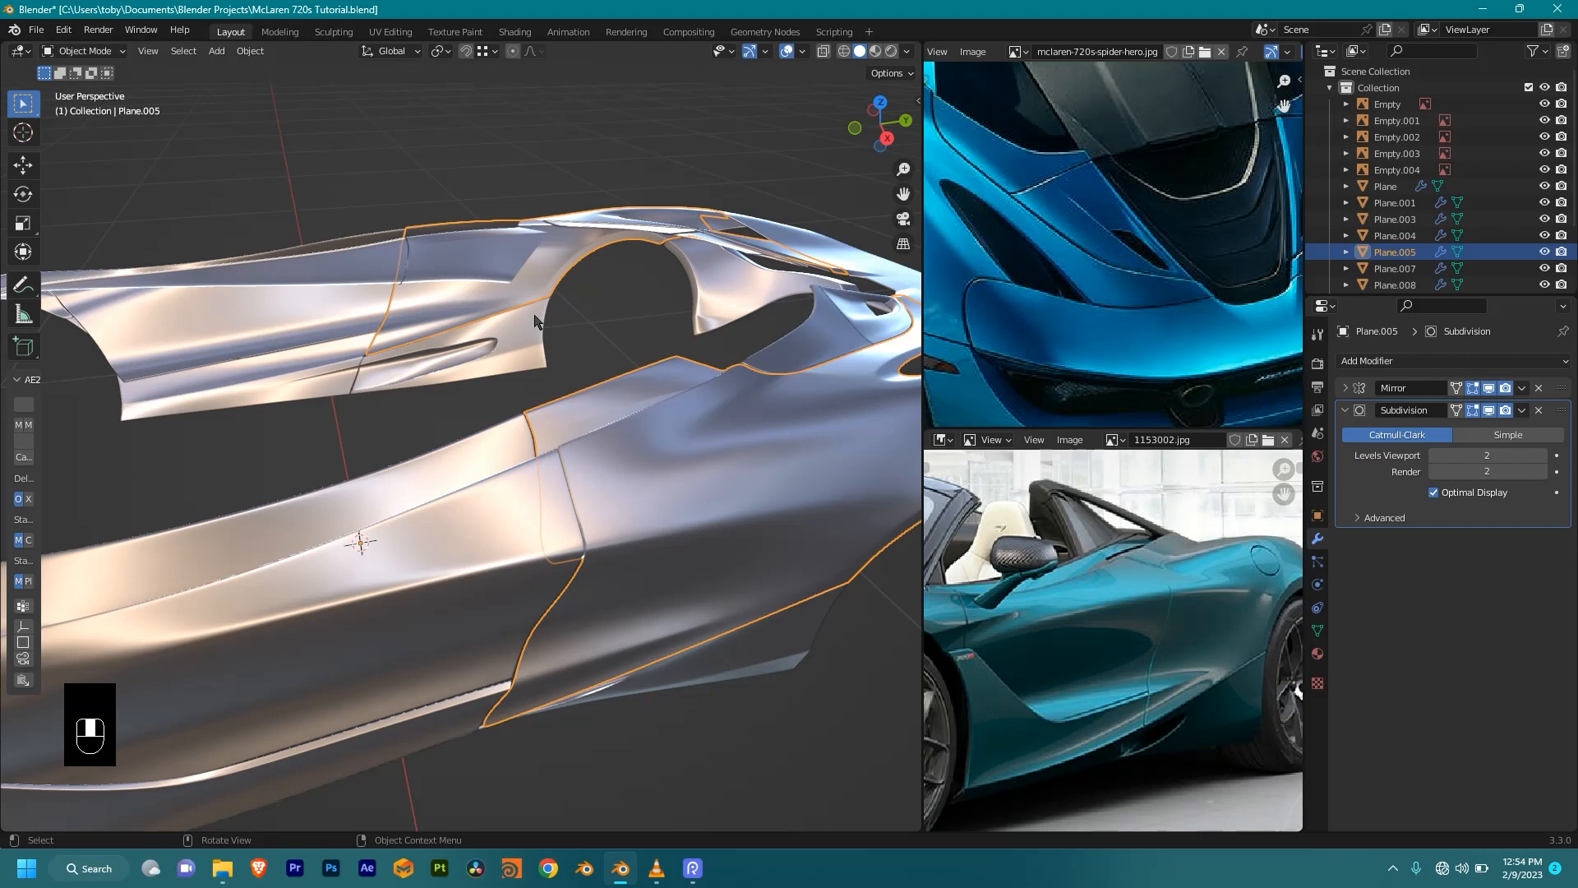
Step: Replace the 1153002.jpg reference with mclaren-720s-2018-interior.jpg, browsing the McLaren reference folder as thumbnails
key(alt+Tab)
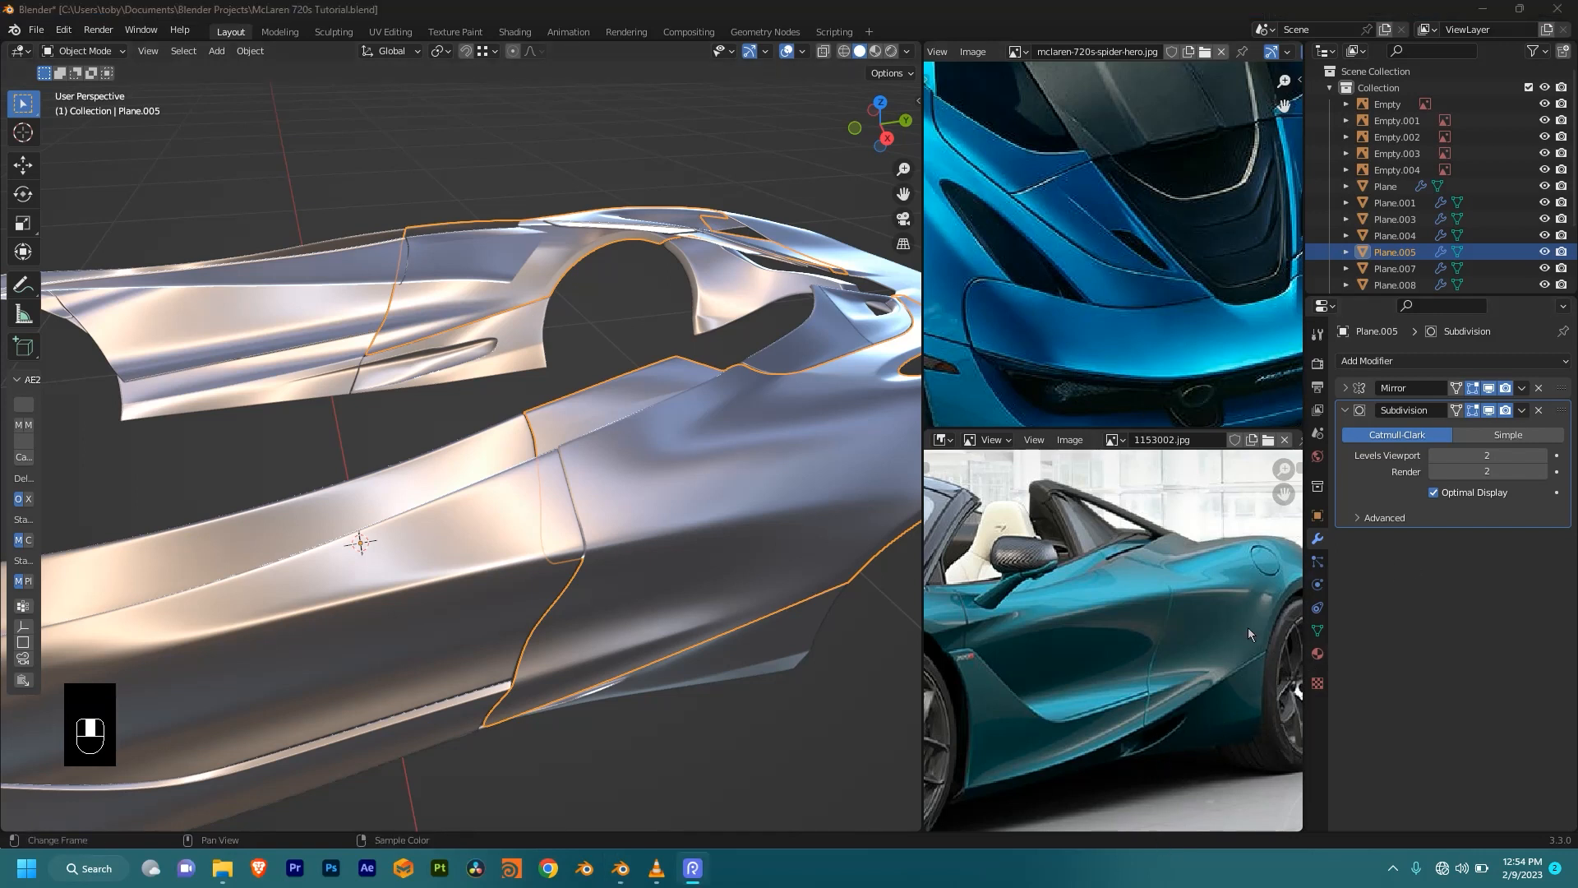
click(1267, 442)
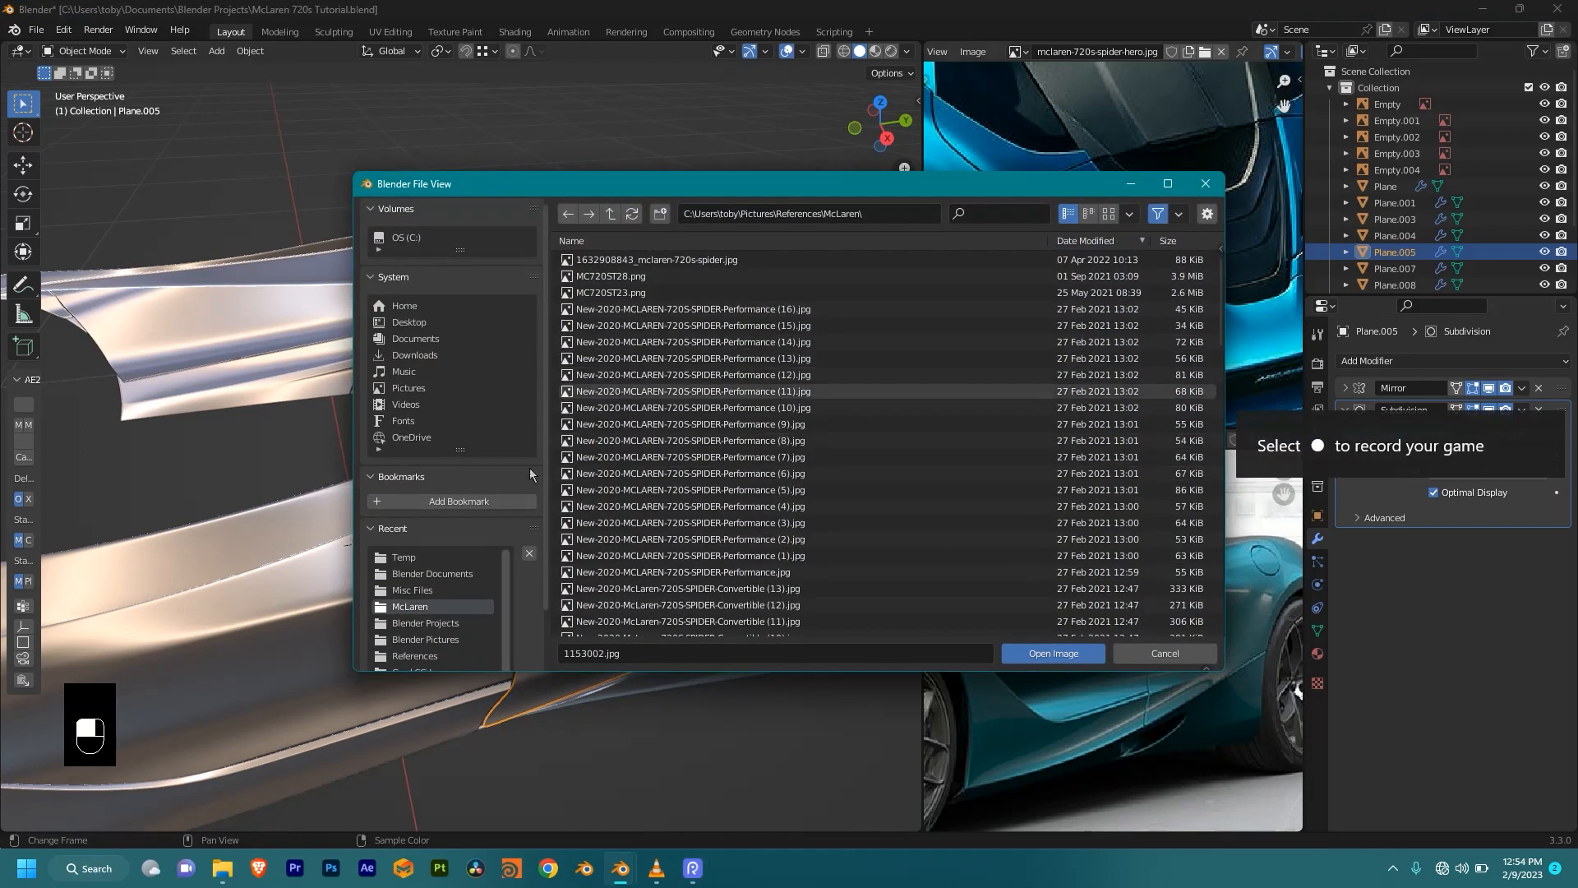
click(1109, 214)
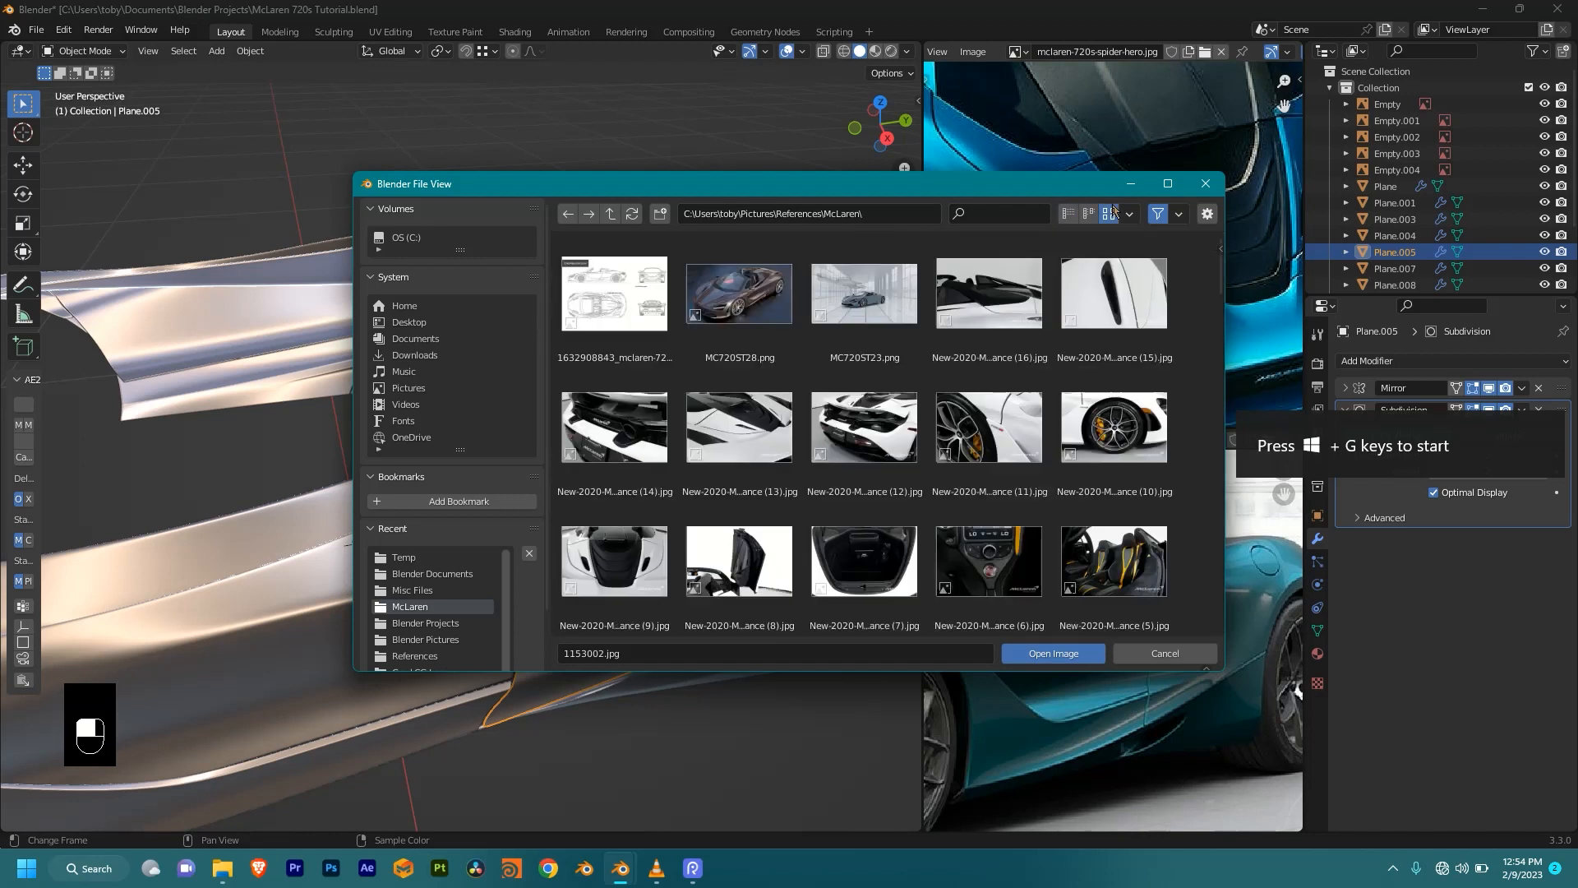
scroll(962, 381, down, 15)
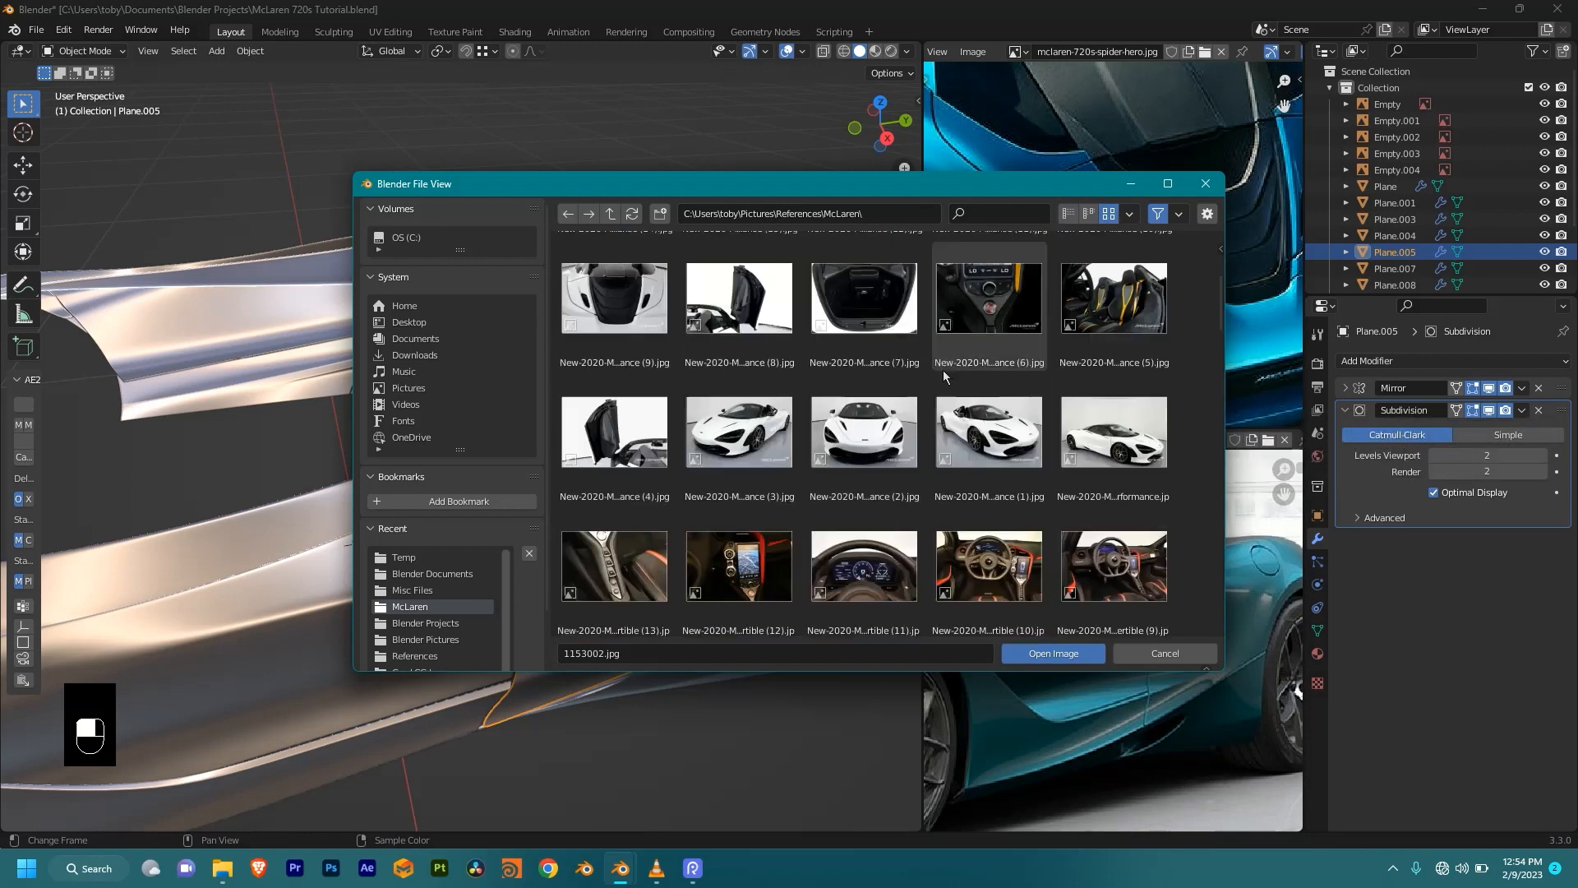
scroll(984, 429, down, 12)
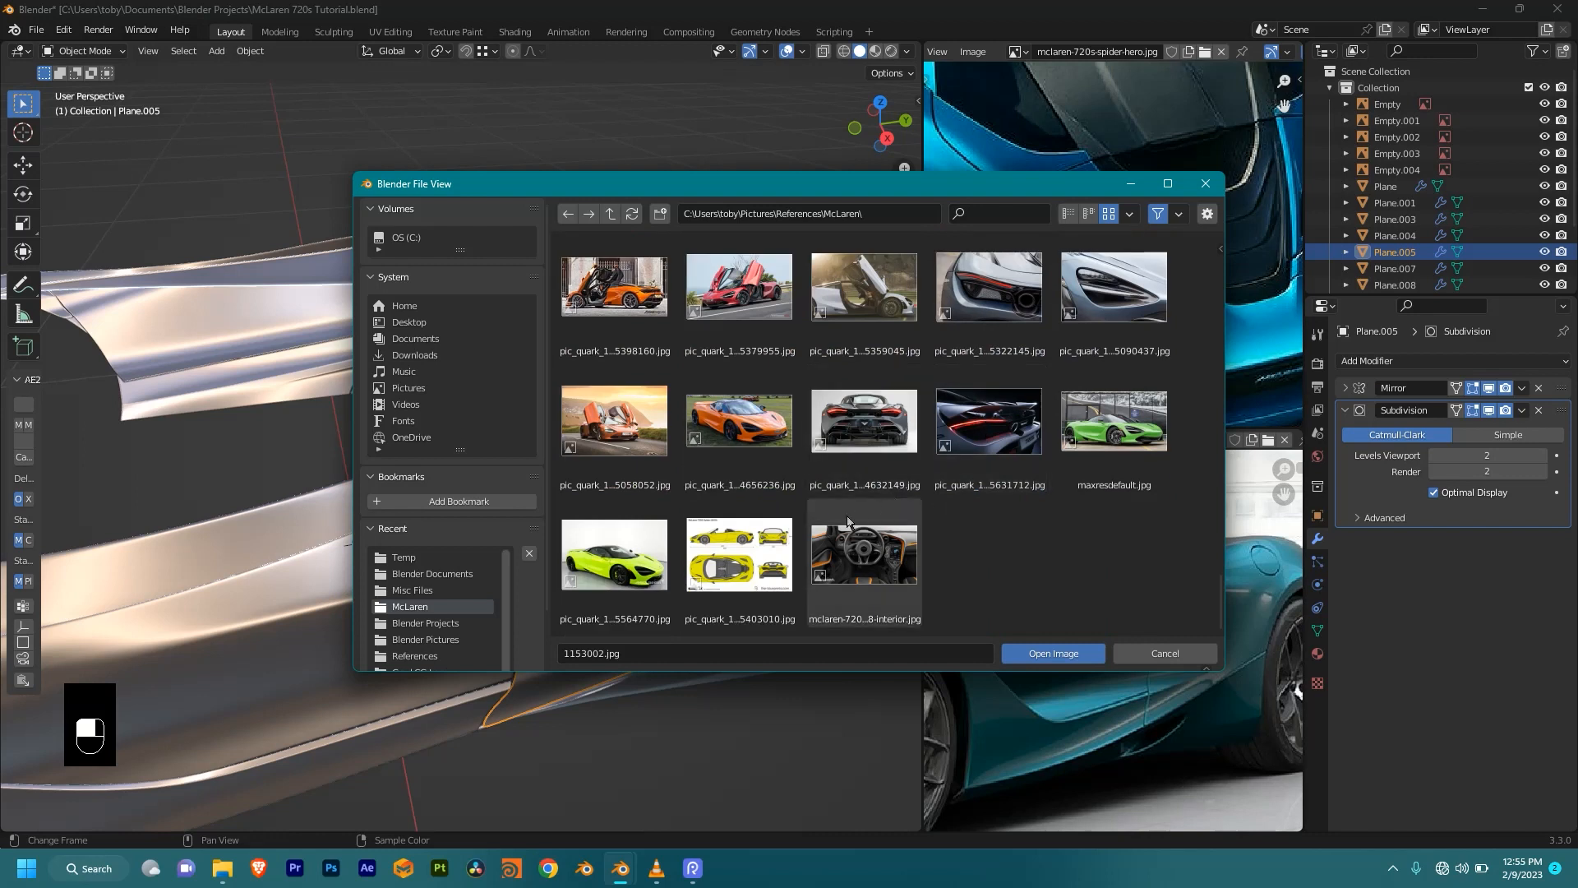
double_click(847, 549)
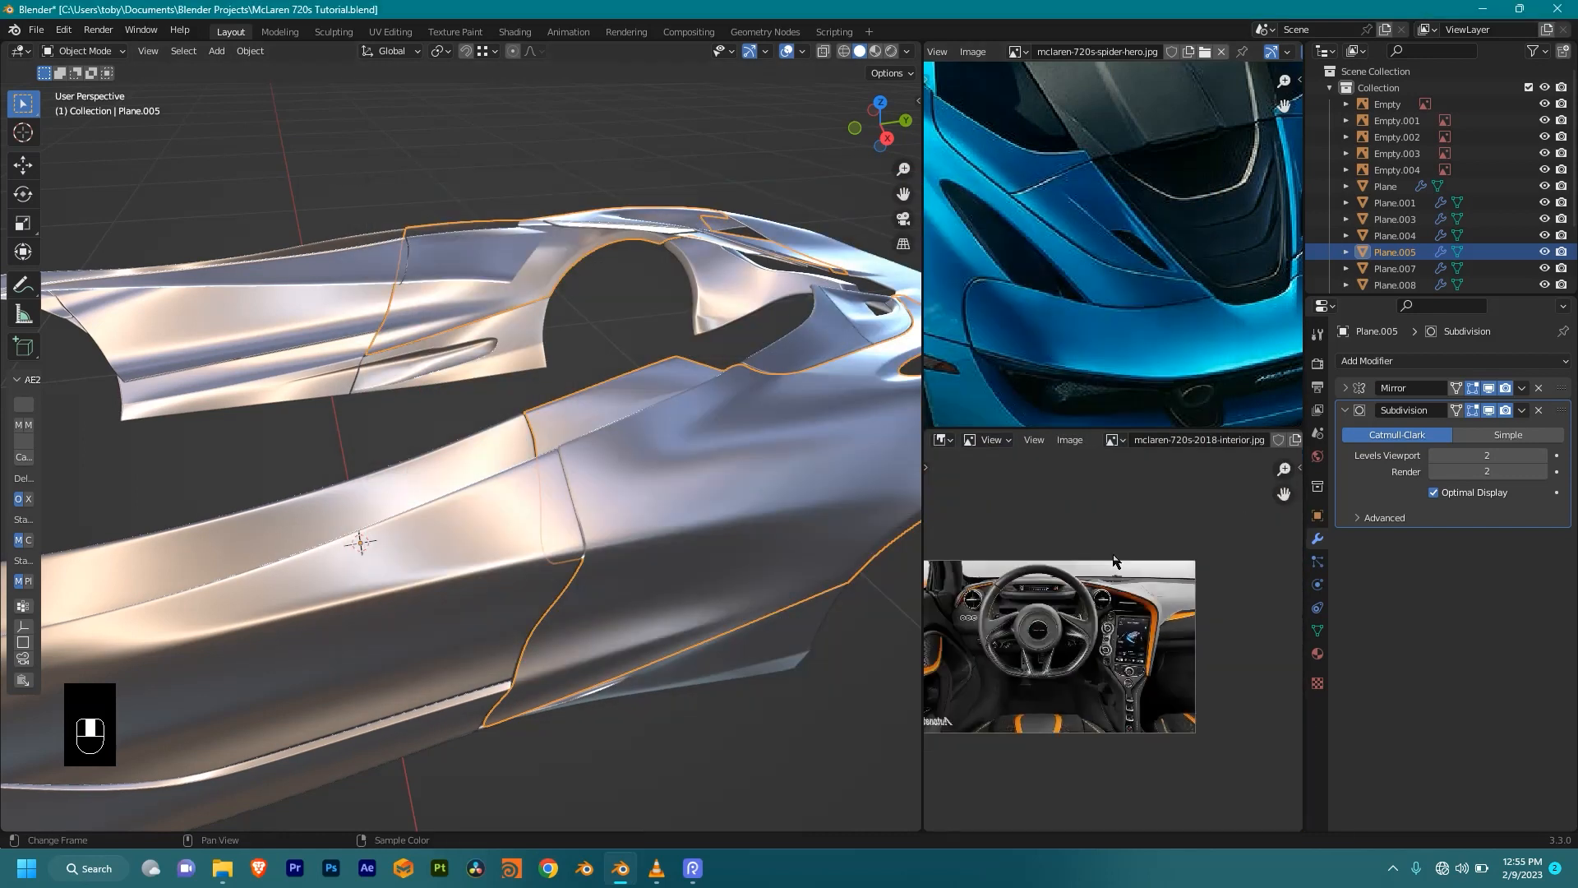
Step: Replace the mclaren-720s-spider-hero.jpg reference with Used-2018-McLaren-720S-Performance-Coupe-MSRP-388k.jpg
click(1205, 51)
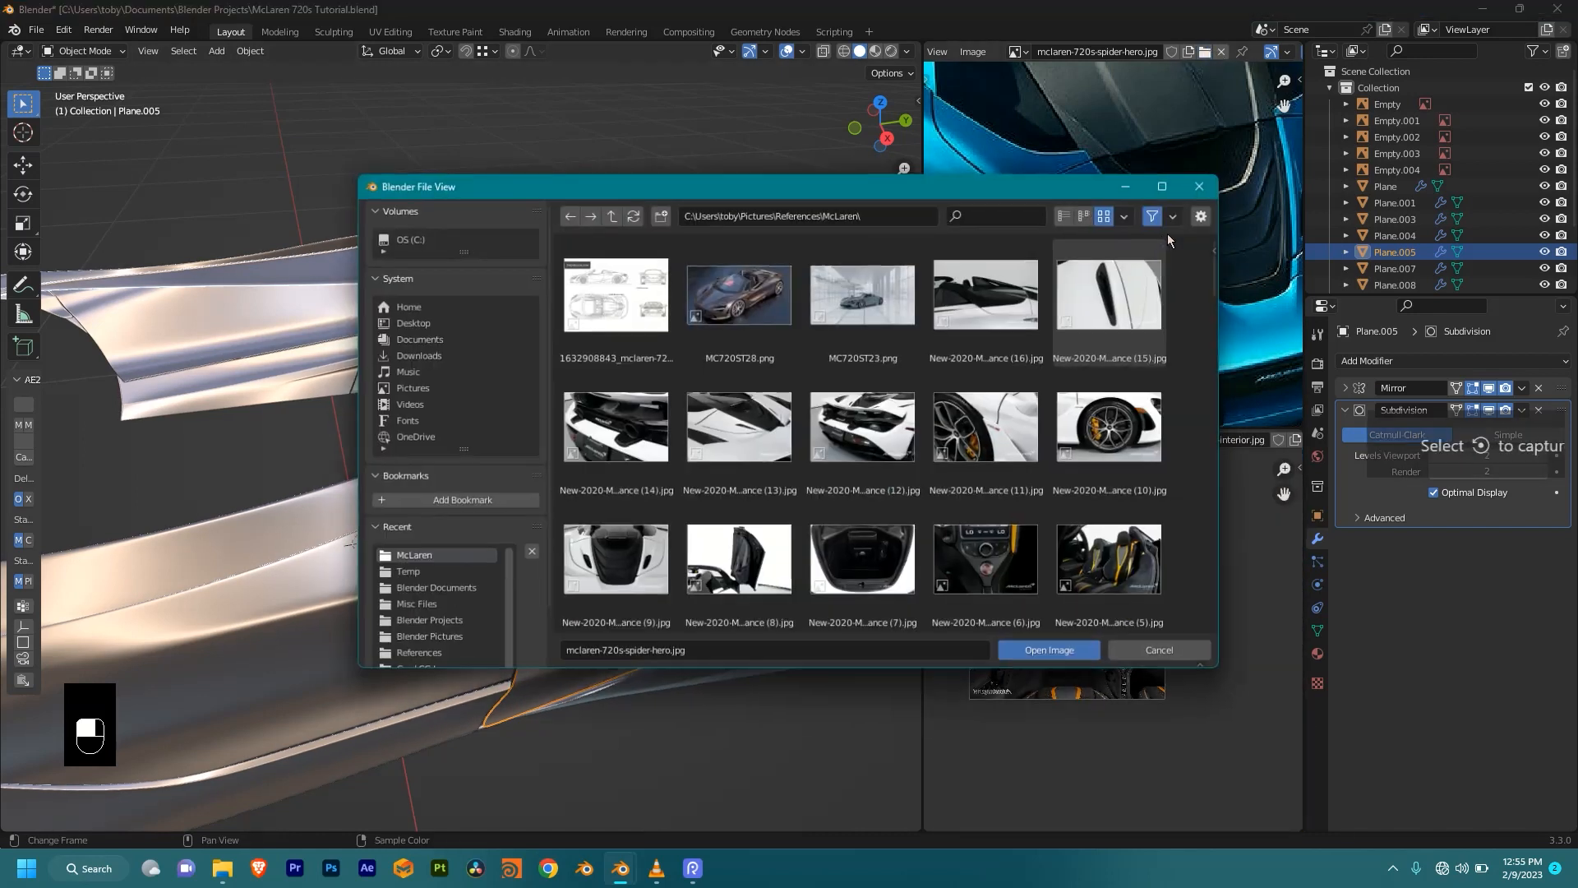
scroll(1210, 610, down, 5)
scroll(1210, 608, down, 5)
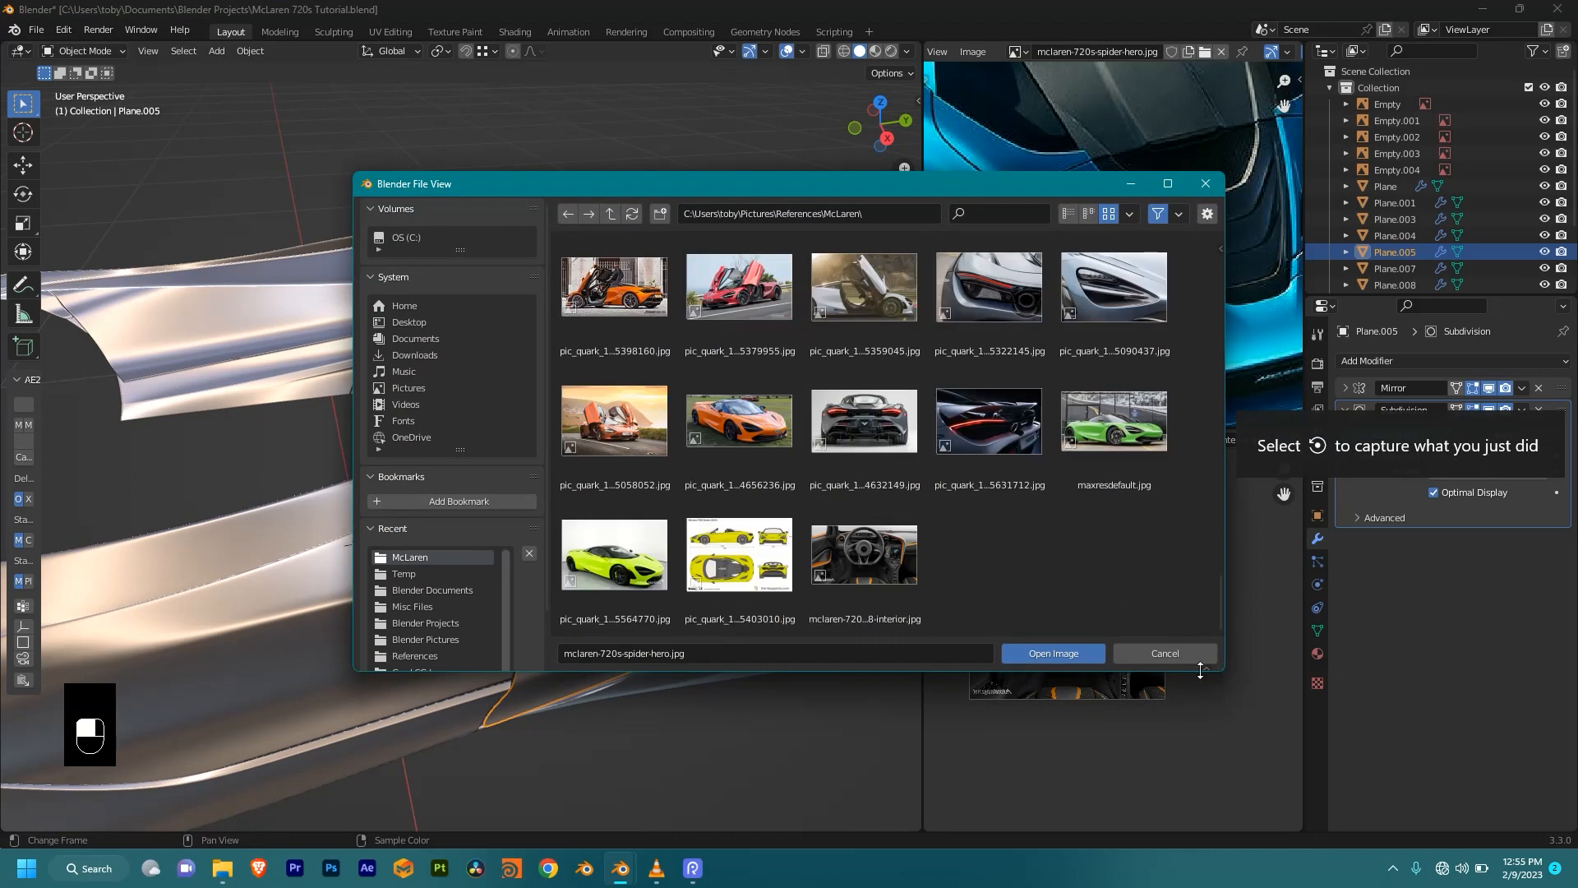
scroll(738, 365, up, 5)
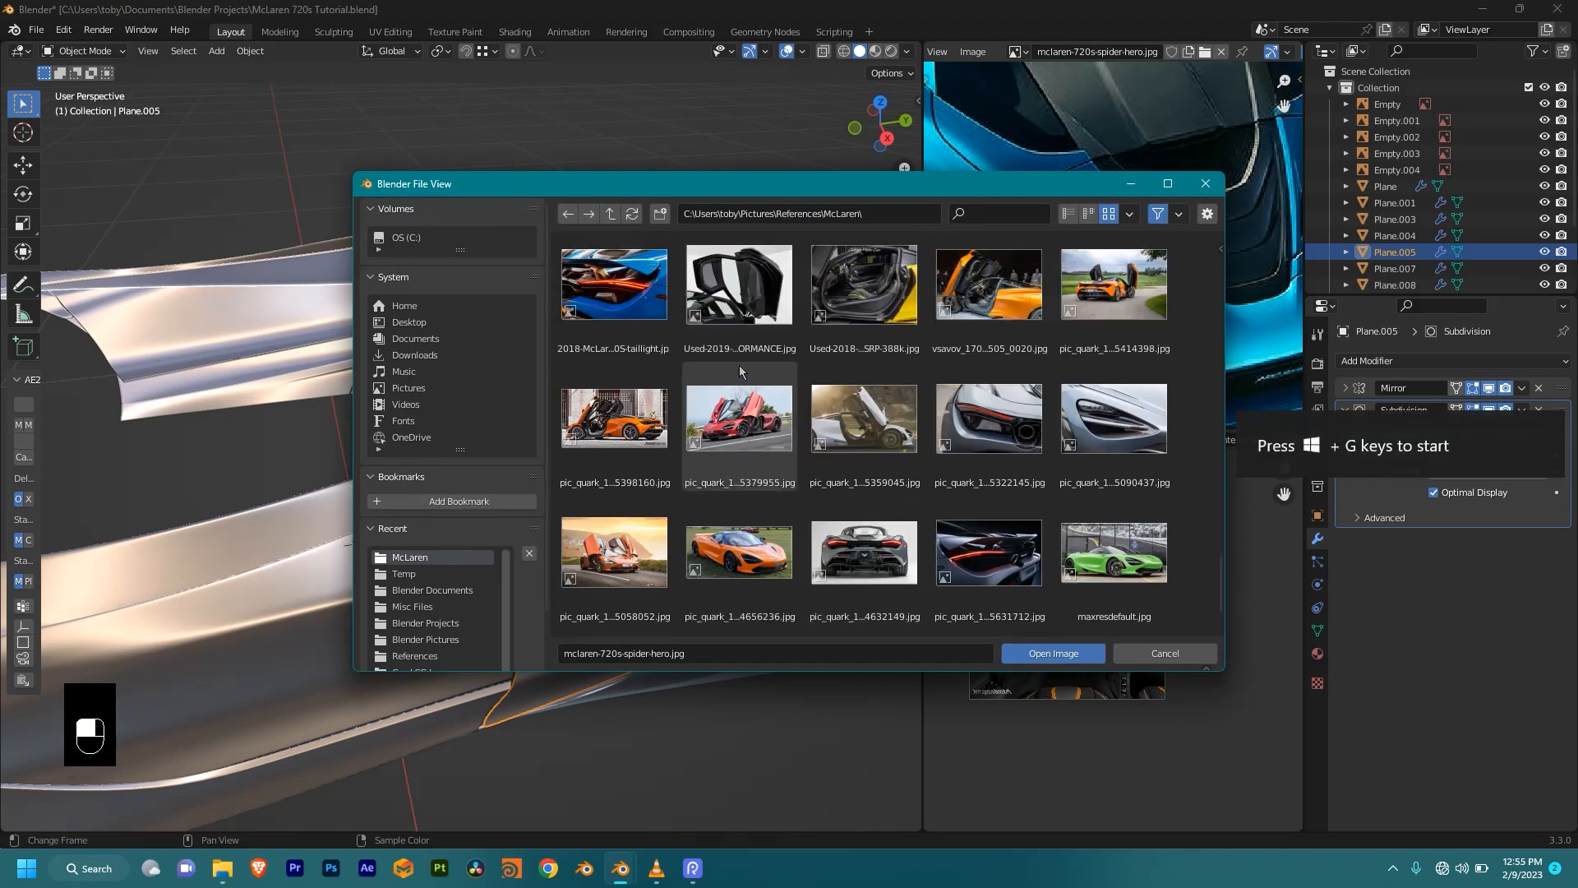
click(846, 343)
double_click(846, 344)
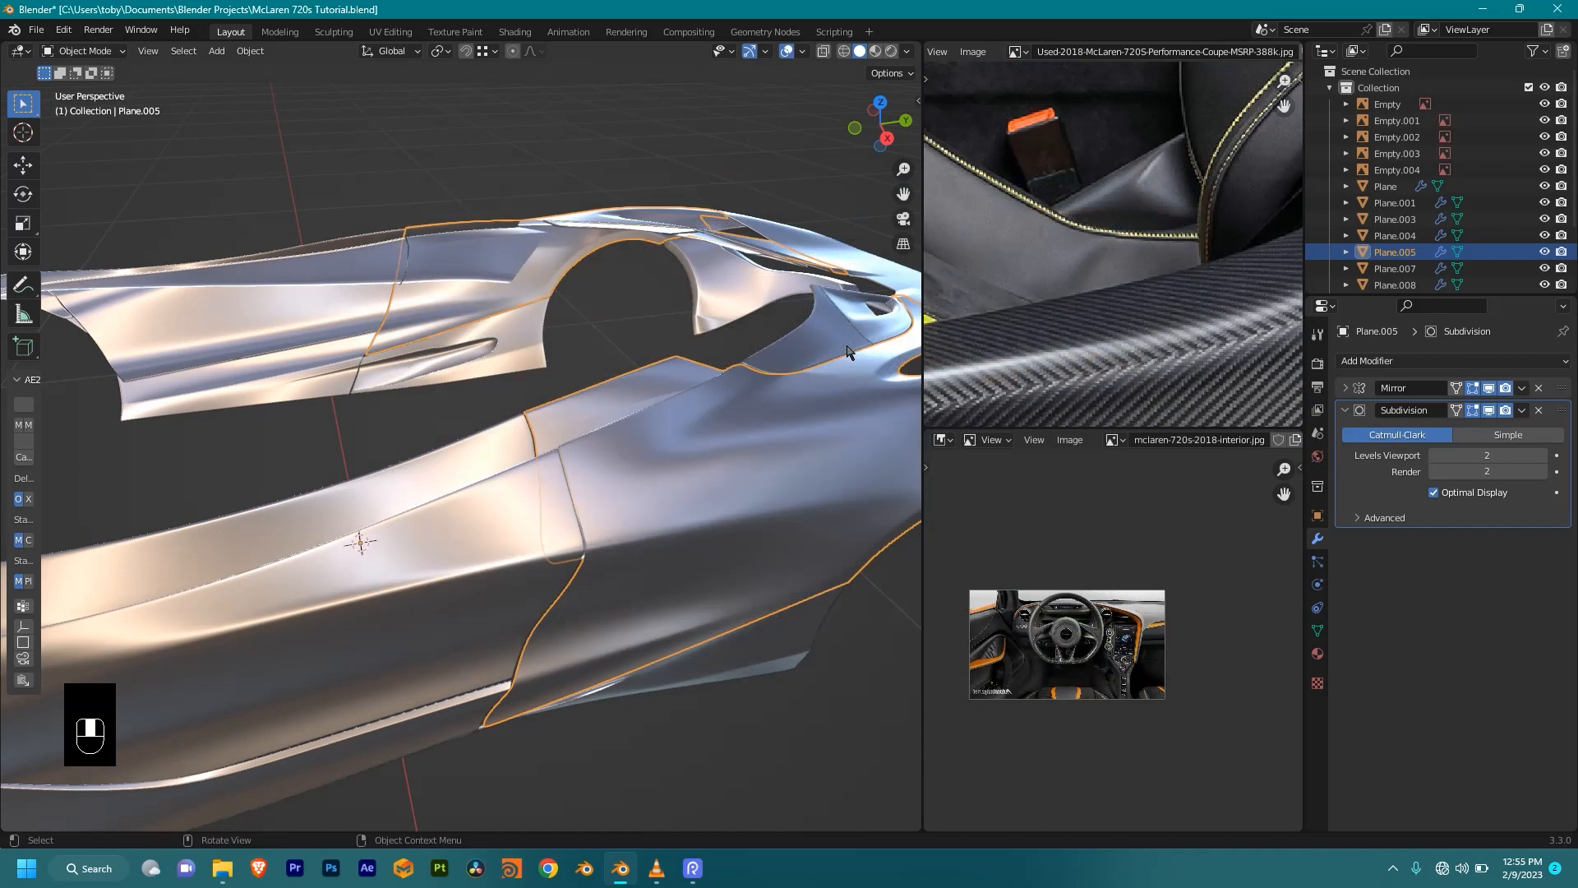
Step: Examine the sill, door opening and rear door jamb in the open-door reference photo
scroll(1145, 229, down, 5)
scroll(1201, 256, up, 4)
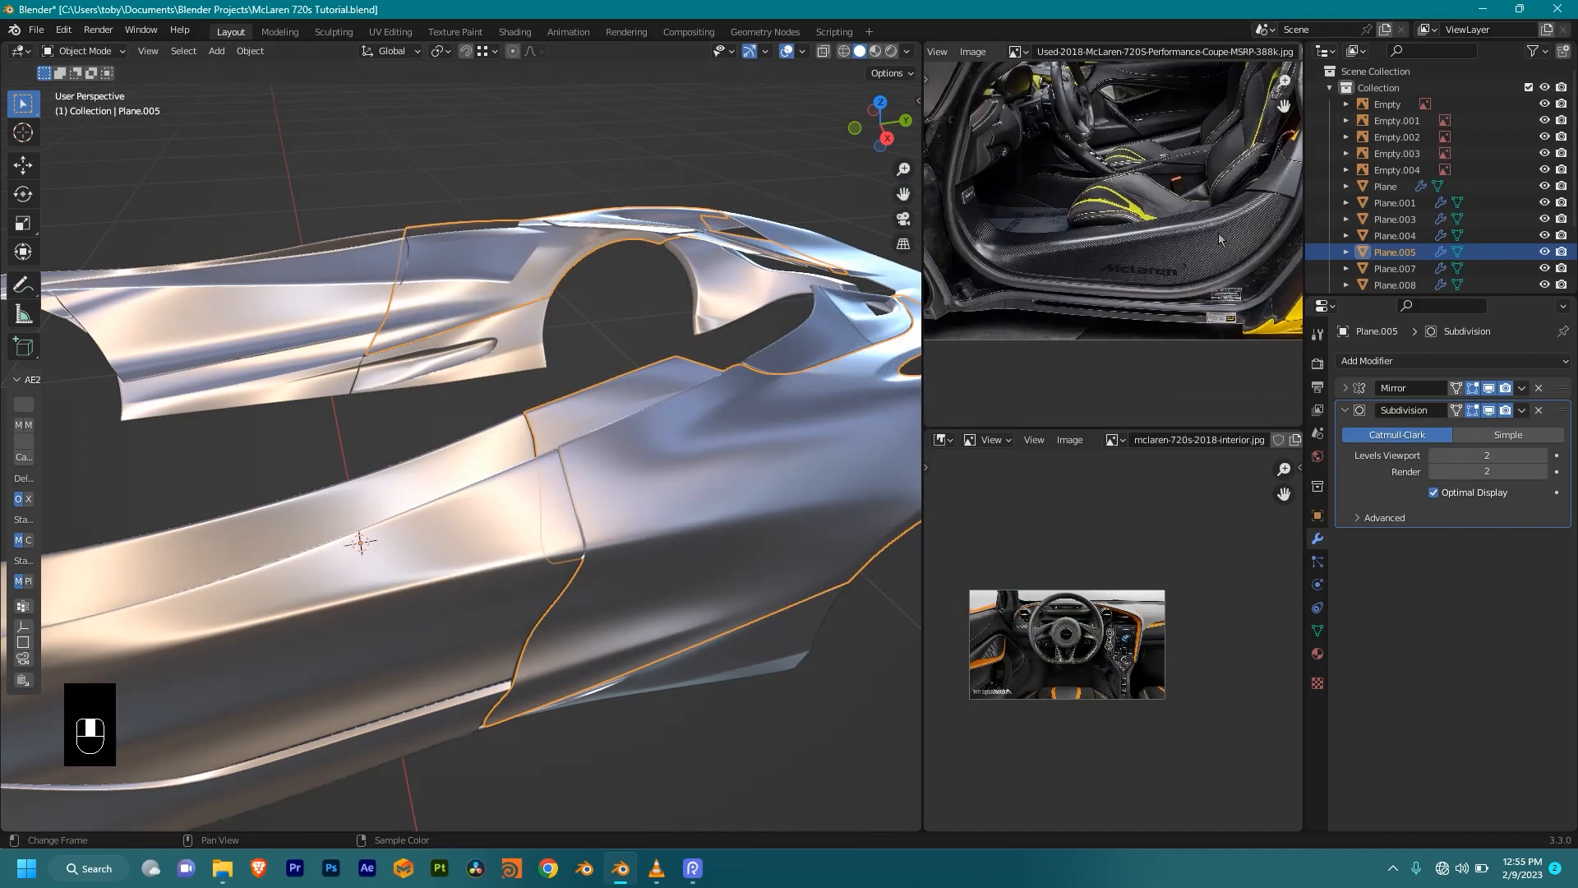
middle_drag(1088, 220, 1192, 309)
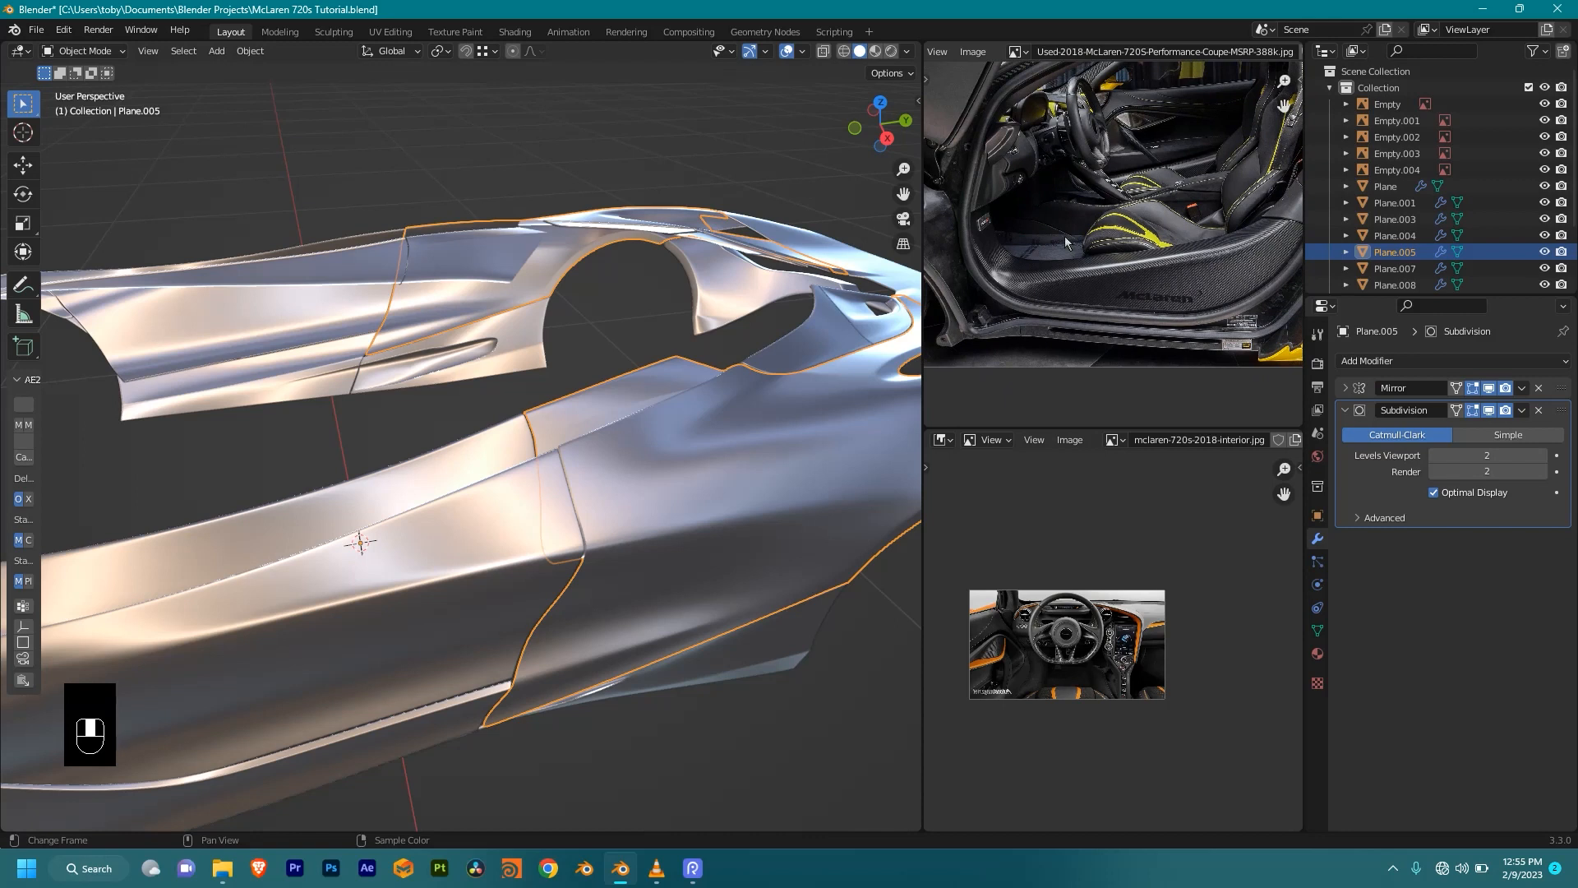
middle_drag(1155, 155, 1037, 156)
scroll(1192, 306, up, 2)
middle_drag(1191, 306, 1107, 210)
scroll(1105, 219, up, 2)
middle_drag(1161, 162, 1176, 196)
scroll(1217, 173, down, 4)
middle_drag(1148, 201, 967, 129)
middle_drag(1112, 217, 1205, 203)
middle_drag(1154, 316, 1125, 207)
middle_drag(1132, 274, 1048, 275)
scroll(1091, 291, down, 2)
middle_drag(1196, 248, 1069, 268)
scroll(1066, 241, up, 1)
scroll(1124, 180, up, 1)
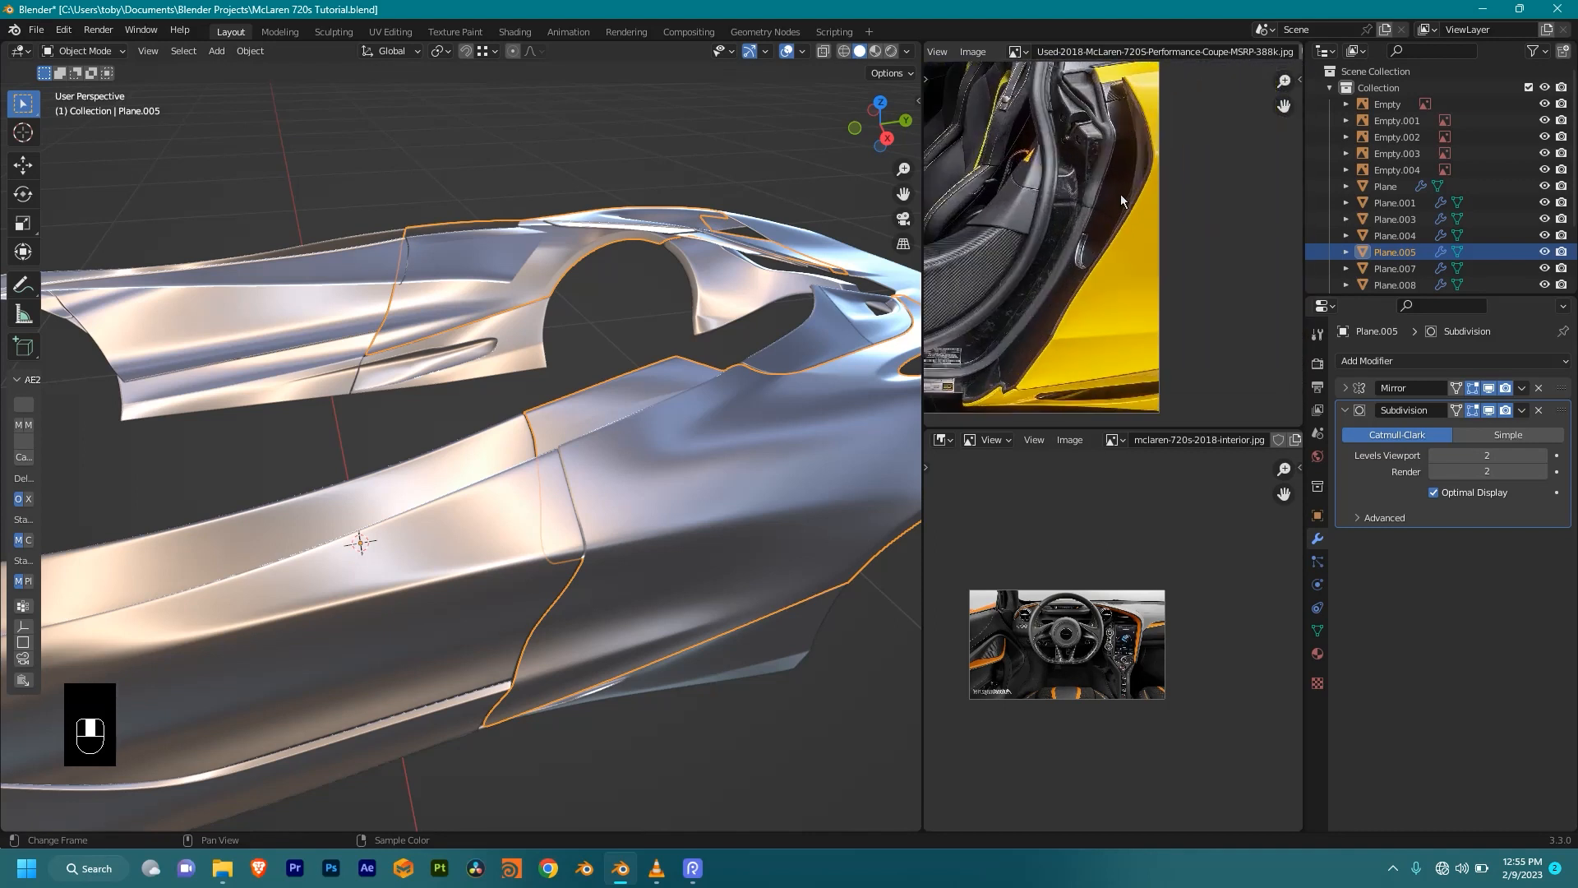
middle_drag(1037, 181, 1217, 185)
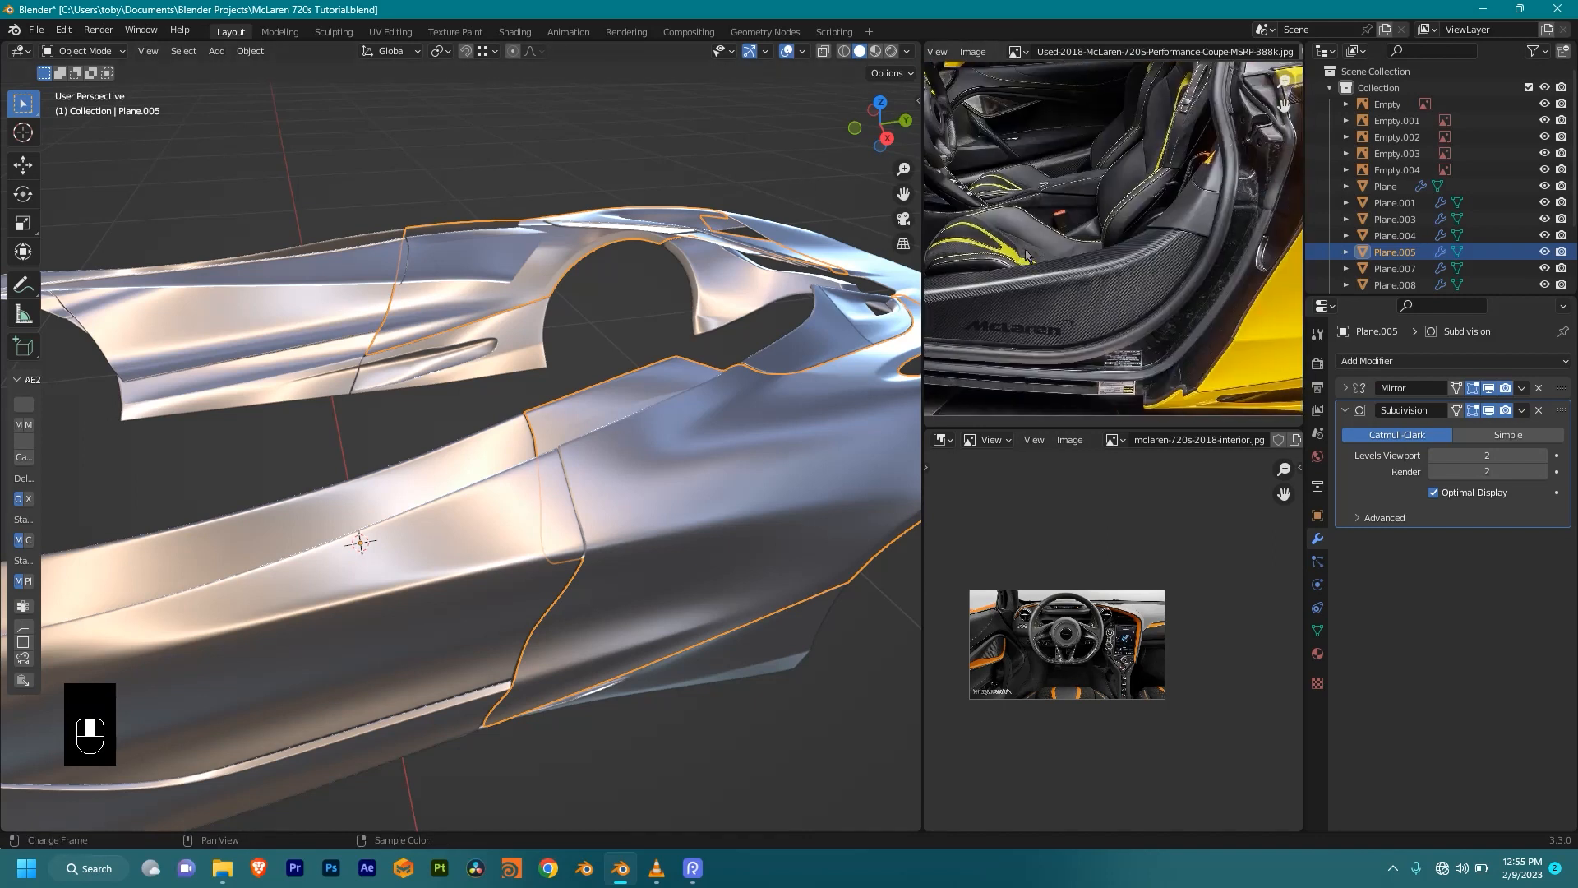
middle_drag(1167, 276, 995, 257)
scroll(1166, 236, up, 2)
middle_drag(1166, 235, 1146, 270)
middle_drag(1173, 188, 1148, 274)
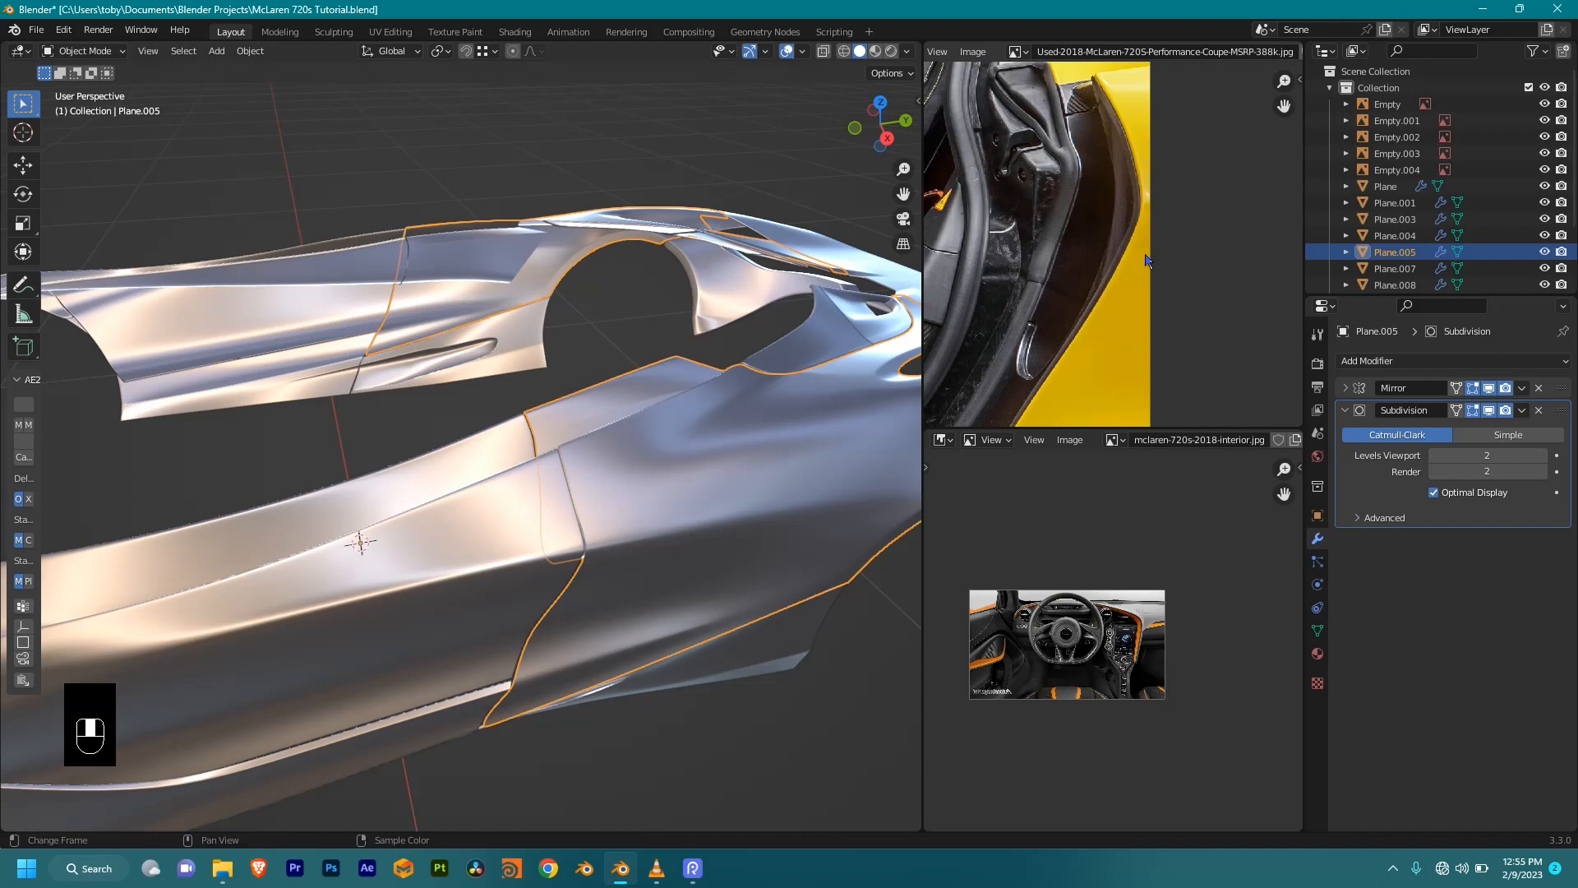
Step: Hide the door panel to open up the side of the body
middle_drag(822, 428, 452, 546)
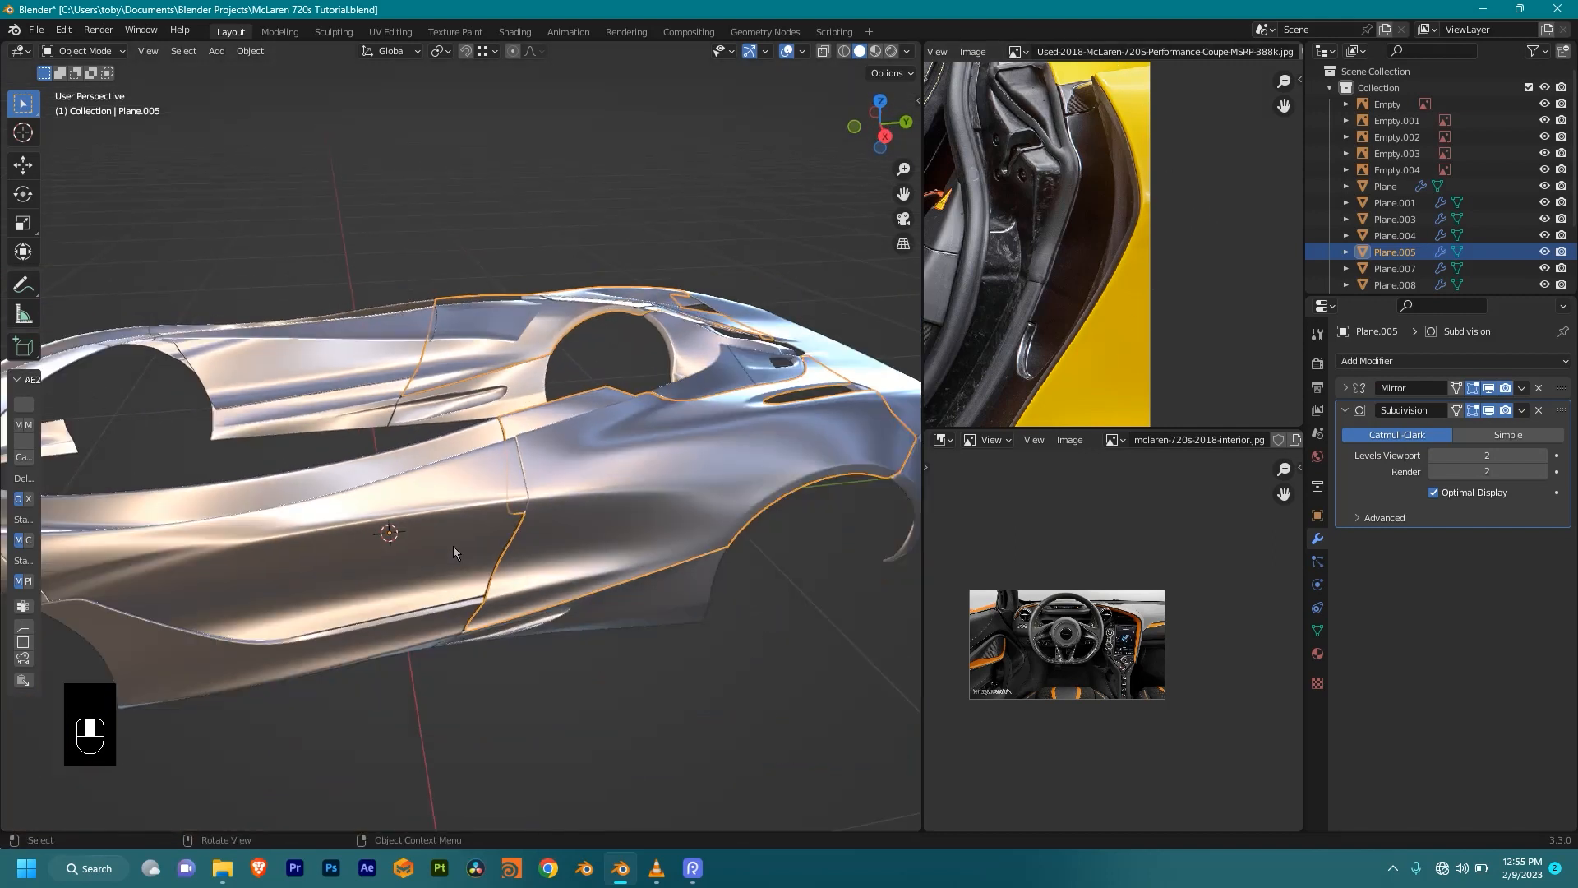
click(452, 545)
scroll(452, 547, down, 4)
key(h)
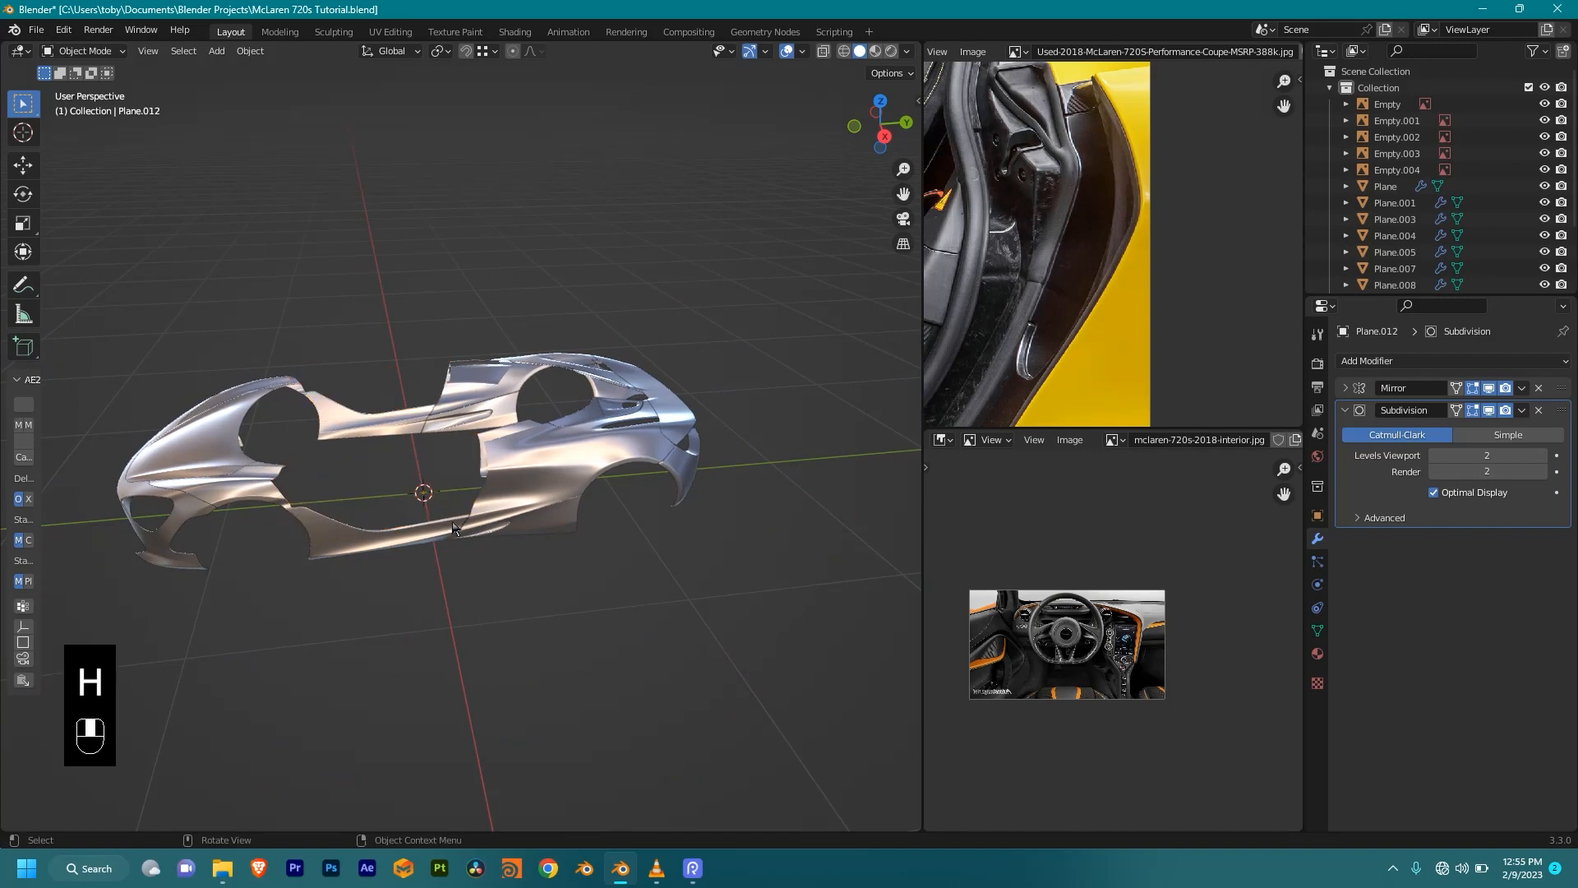
Step: Hide the front body panel with the side sill and inspect the rear panel's exposed door-jamb edge
scroll(453, 528, up, 3)
middle_drag(589, 510, 610, 501)
click(485, 586)
middle_drag(485, 587, 615, 403)
key(h)
scroll(575, 417, up, 3)
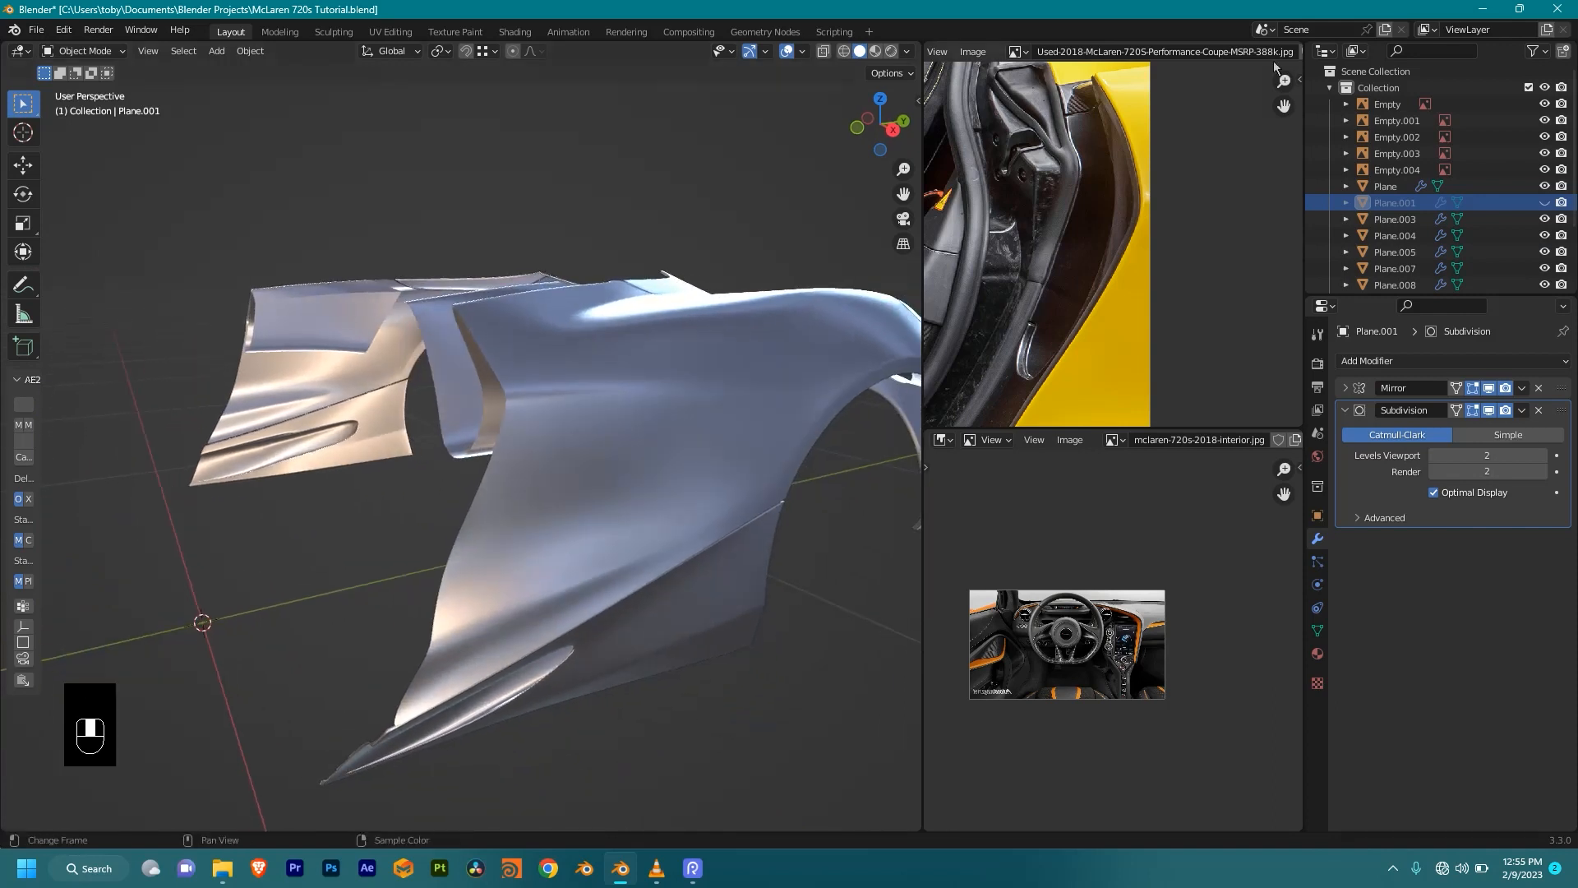
middle_drag(642, 329, 686, 298)
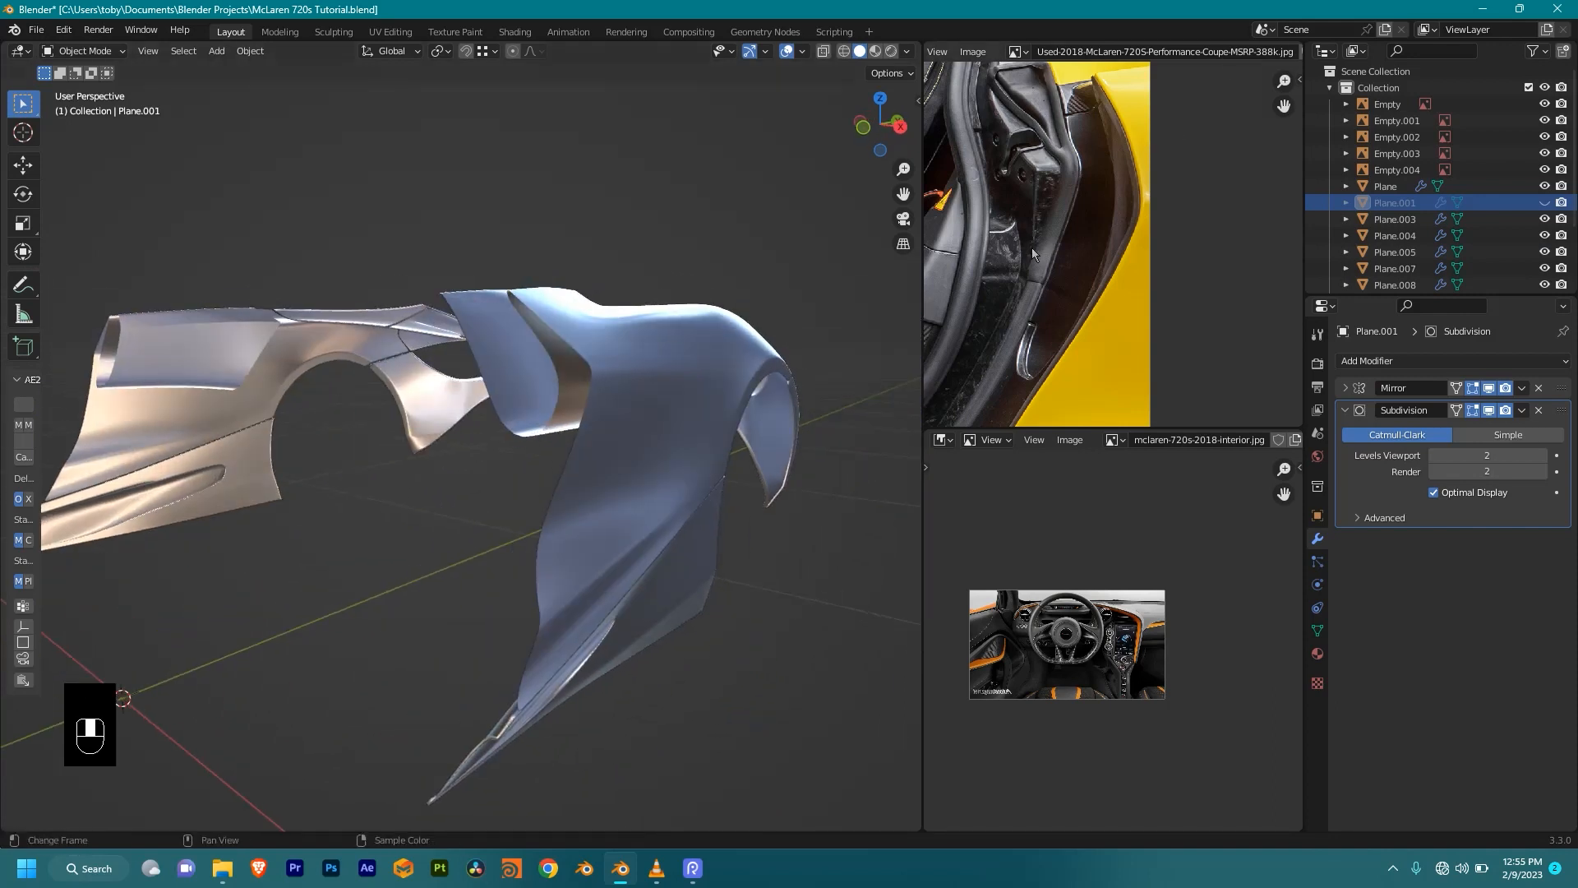
Step: Study the door sill, the latch area and the edge of the yellow rear body in the open-door reference photo
middle_drag(970, 409, 1036, 323)
middle_drag(1172, 148, 1069, 352)
scroll(1132, 209, down, 2)
scroll(1132, 209, down, 1)
shift+middle_drag(1075, 286, 1121, 220)
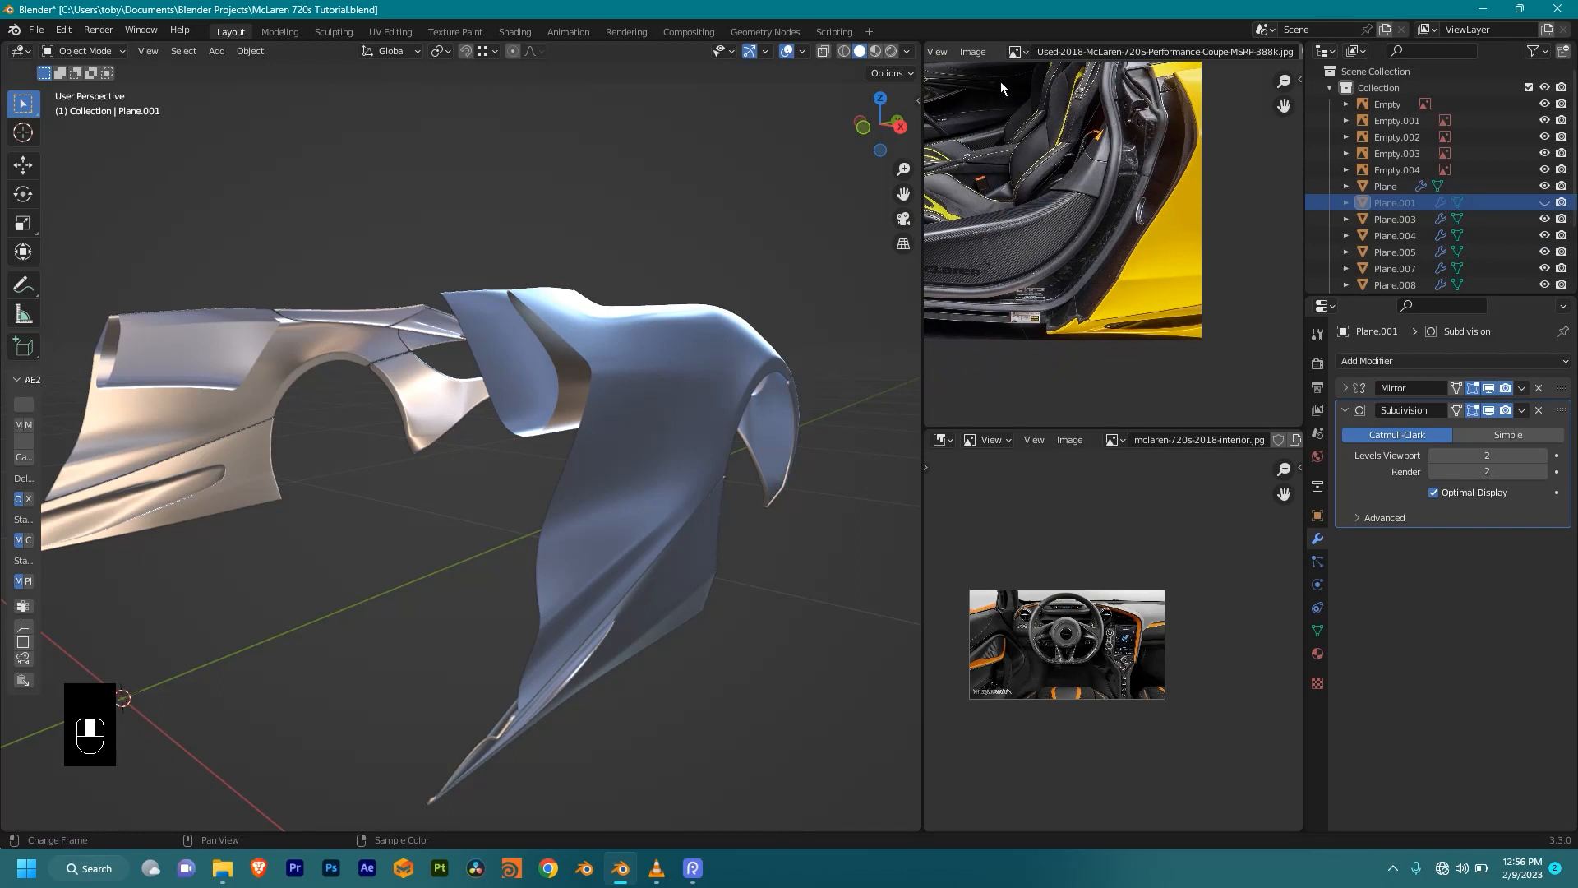
scroll(1126, 439, down, 4)
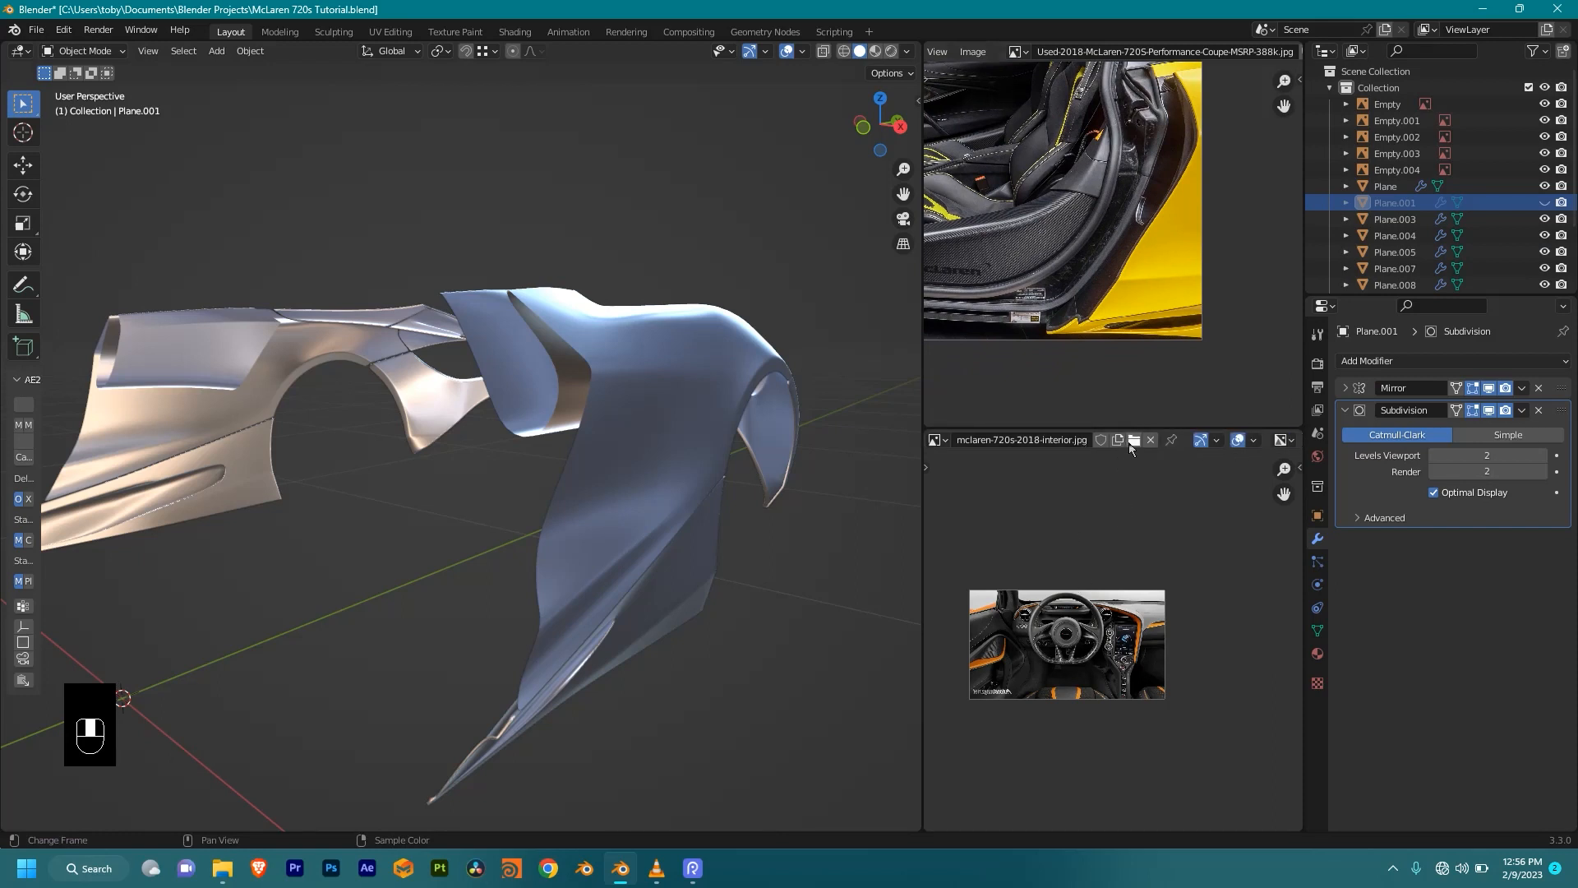
scroll(1083, 225, up, 3)
scroll(1165, 194, down, 2)
middle_drag(1063, 177, 1129, 217)
scroll(1151, 202, up, 1)
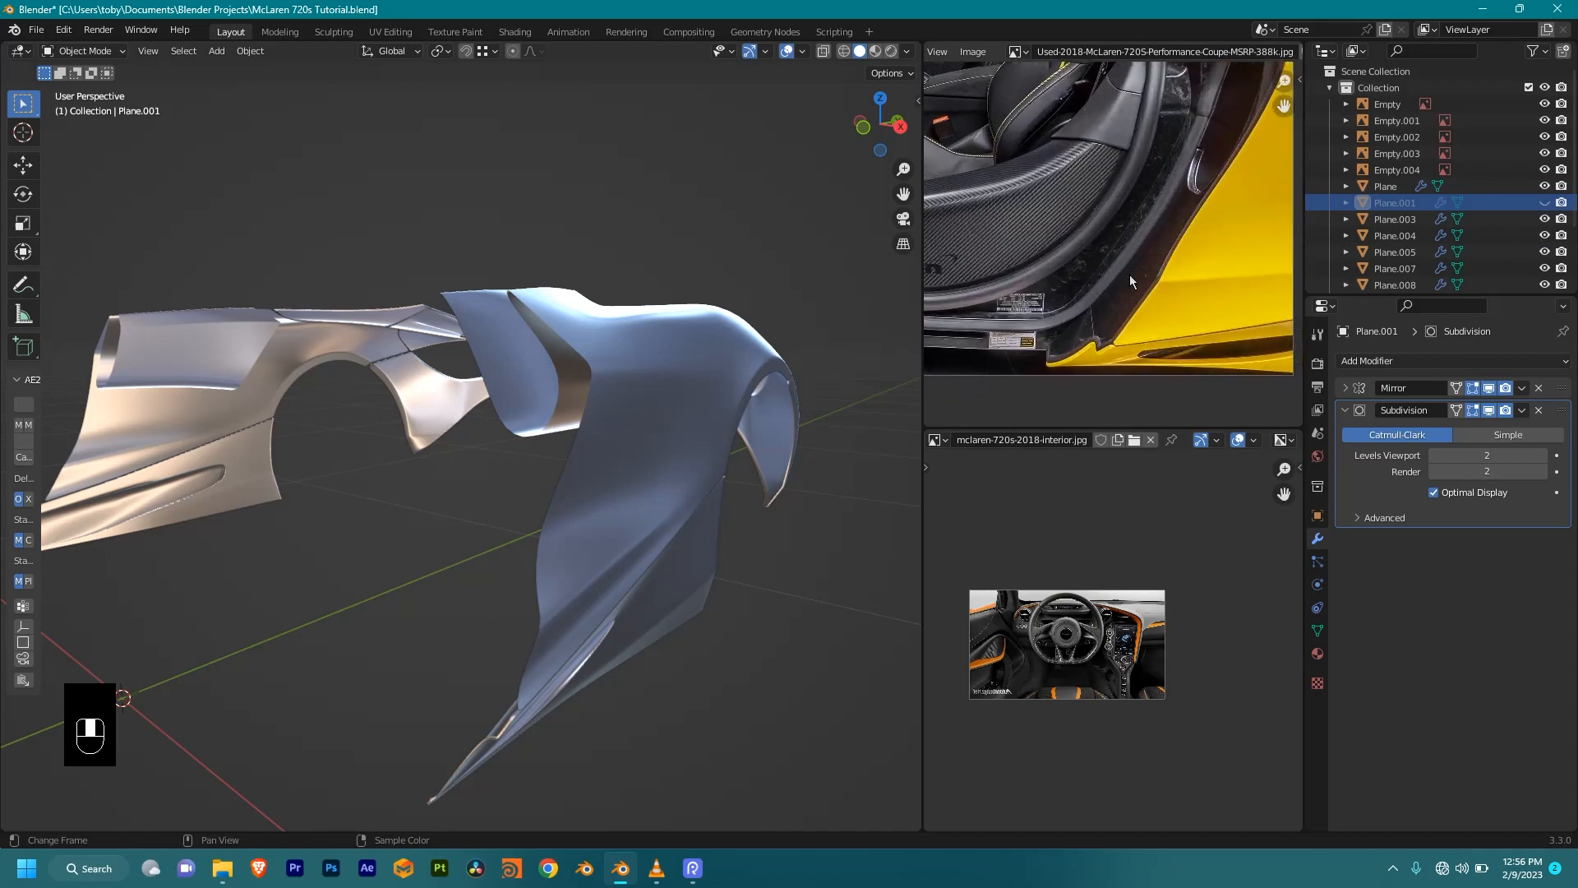
middle_drag(1072, 349, 1225, 313)
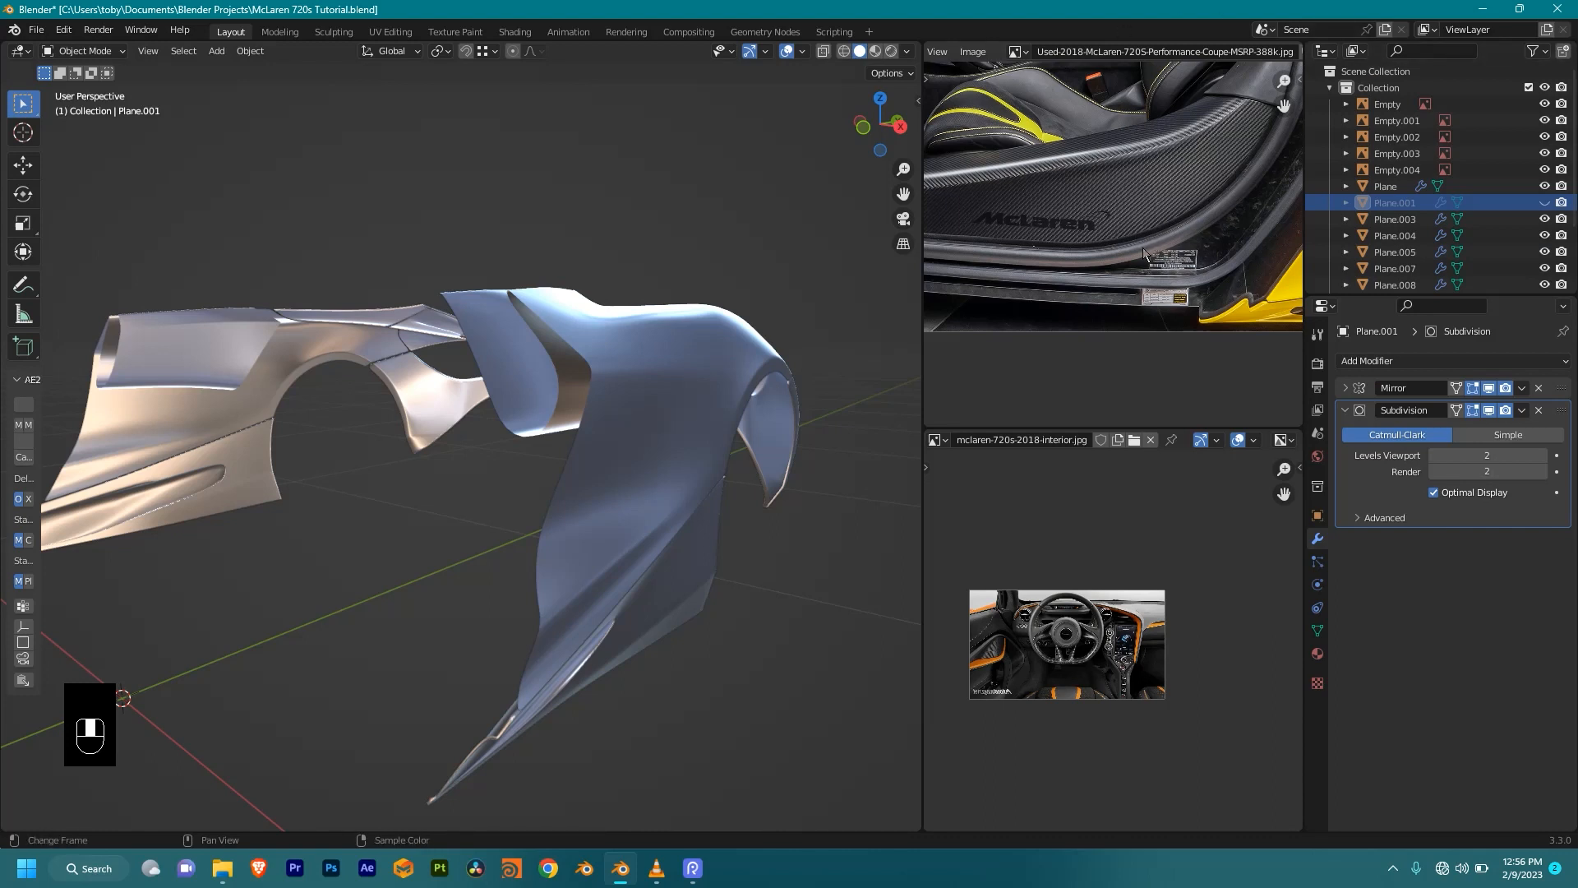
Step: Compare the rear door jamb in the reference photo with the front edge of the modelled rear panel
scroll(1147, 251, down, 2)
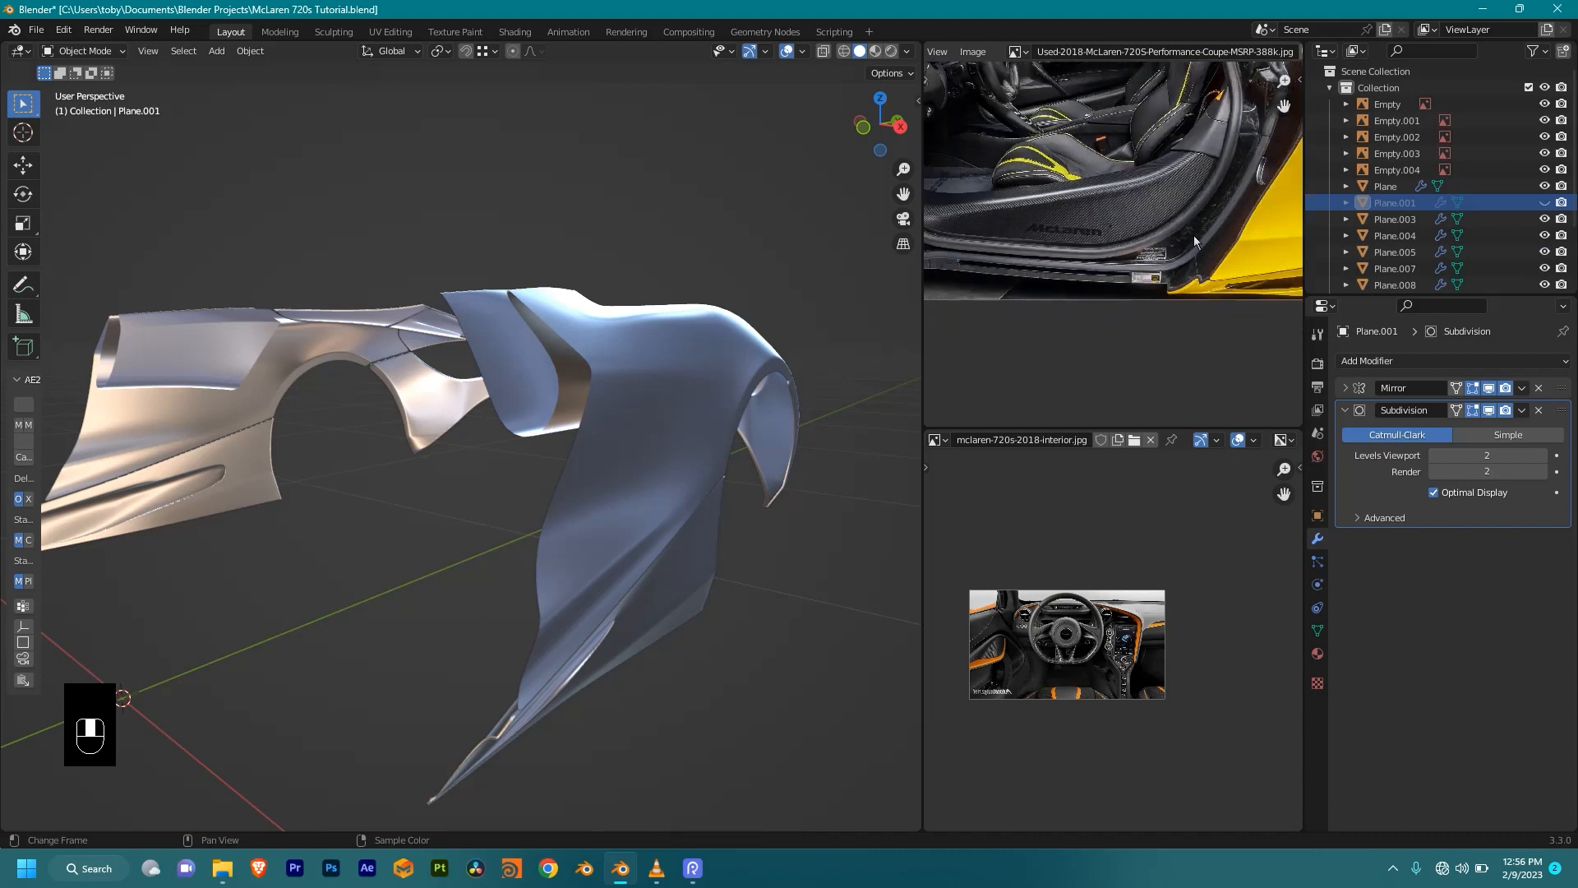
middle_drag(1179, 140, 1107, 173)
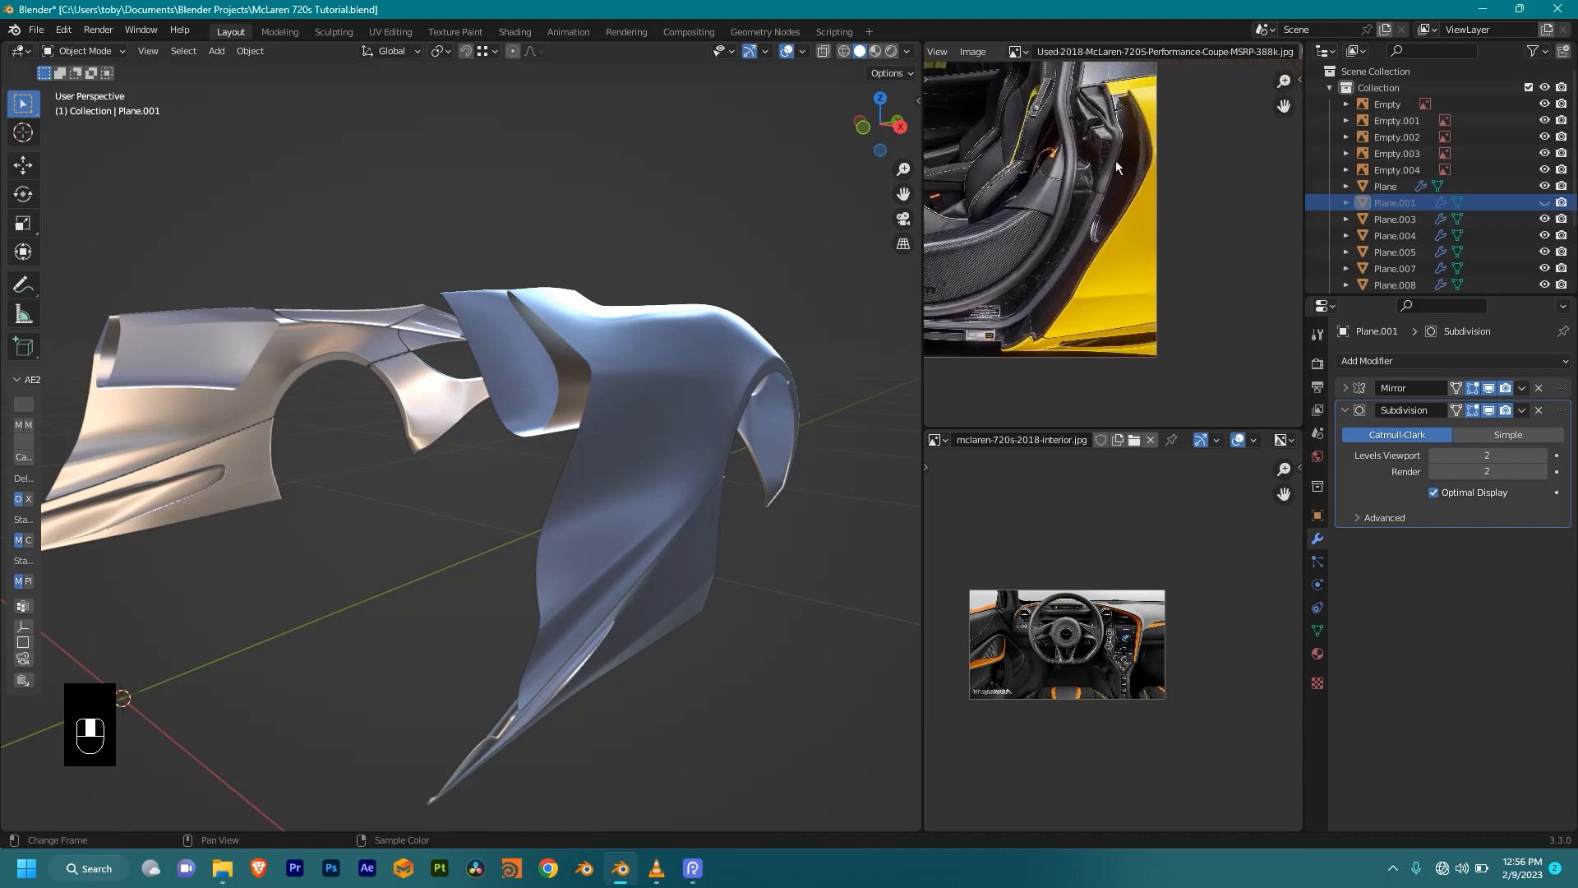
scroll(1155, 177, up, 2)
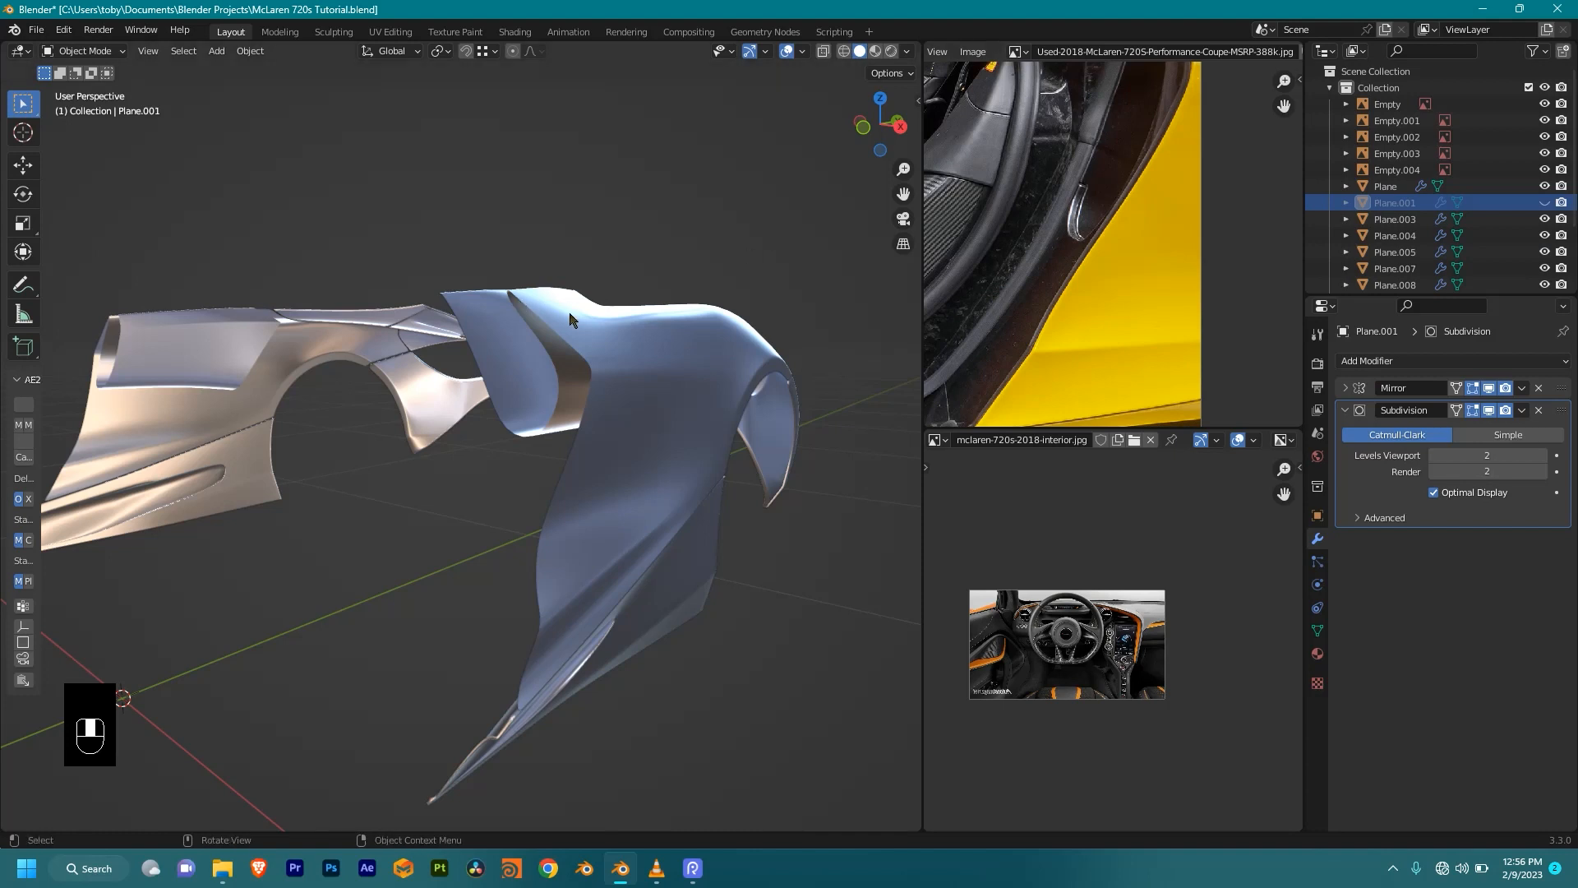
middle_drag(574, 413, 634, 388)
scroll(623, 404, up, 3)
scroll(622, 404, down, 4)
middle_drag(628, 491, 663, 455)
middle_drag(1107, 130, 1131, 278)
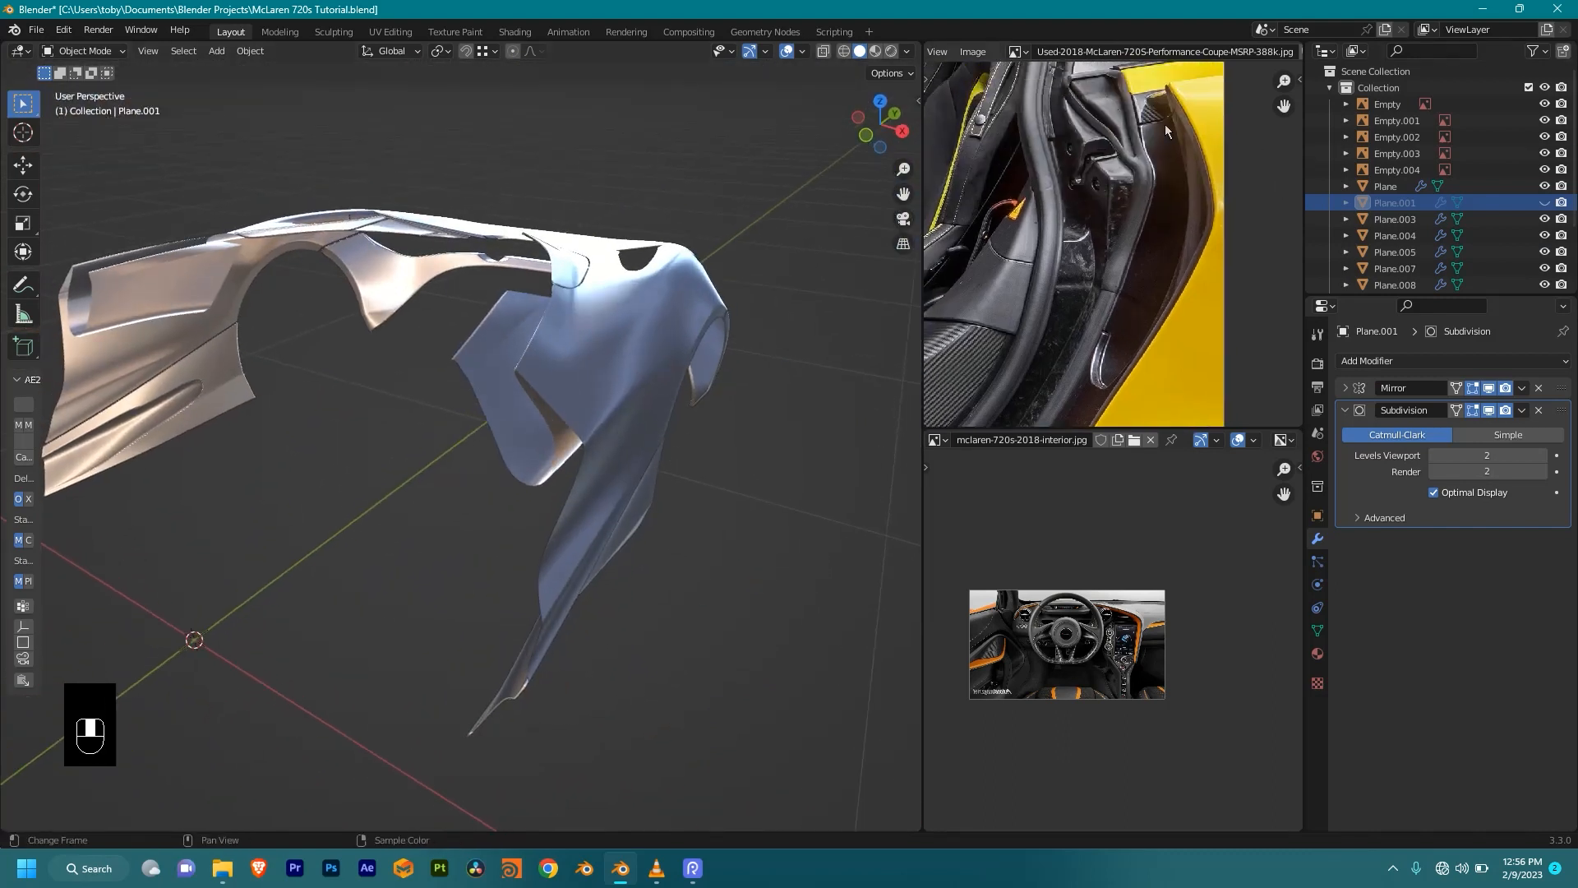
Step: Duplicate the rear panel's open front edge along the door jamb and intake, and separate the copy into its own object
middle_drag(656, 368, 600, 363)
click(591, 362)
key(Tab)
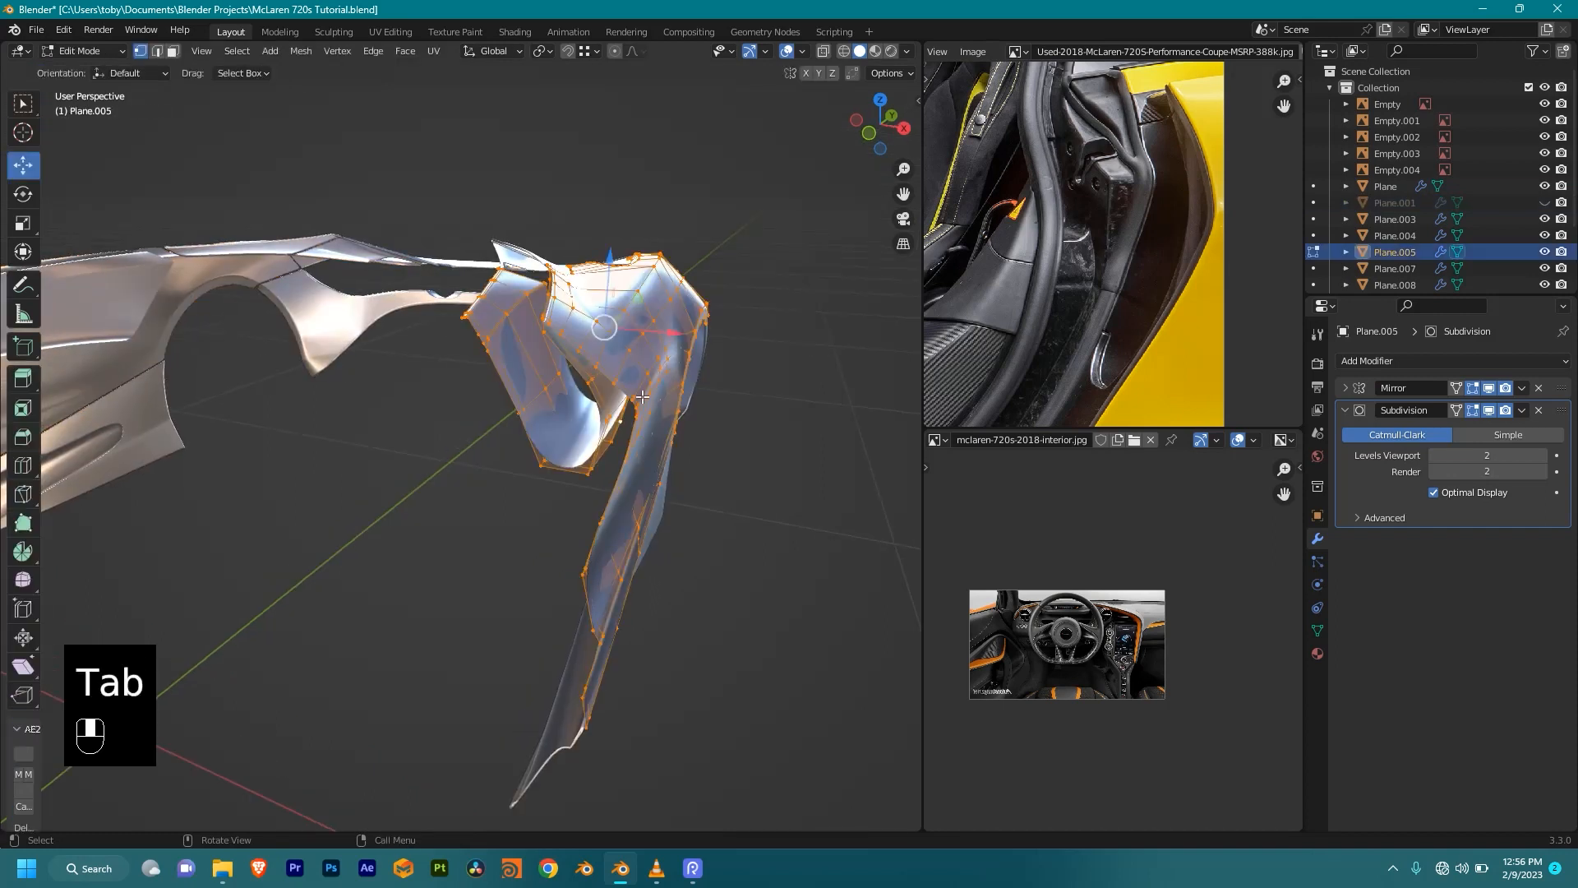
scroll(604, 419, up, 2)
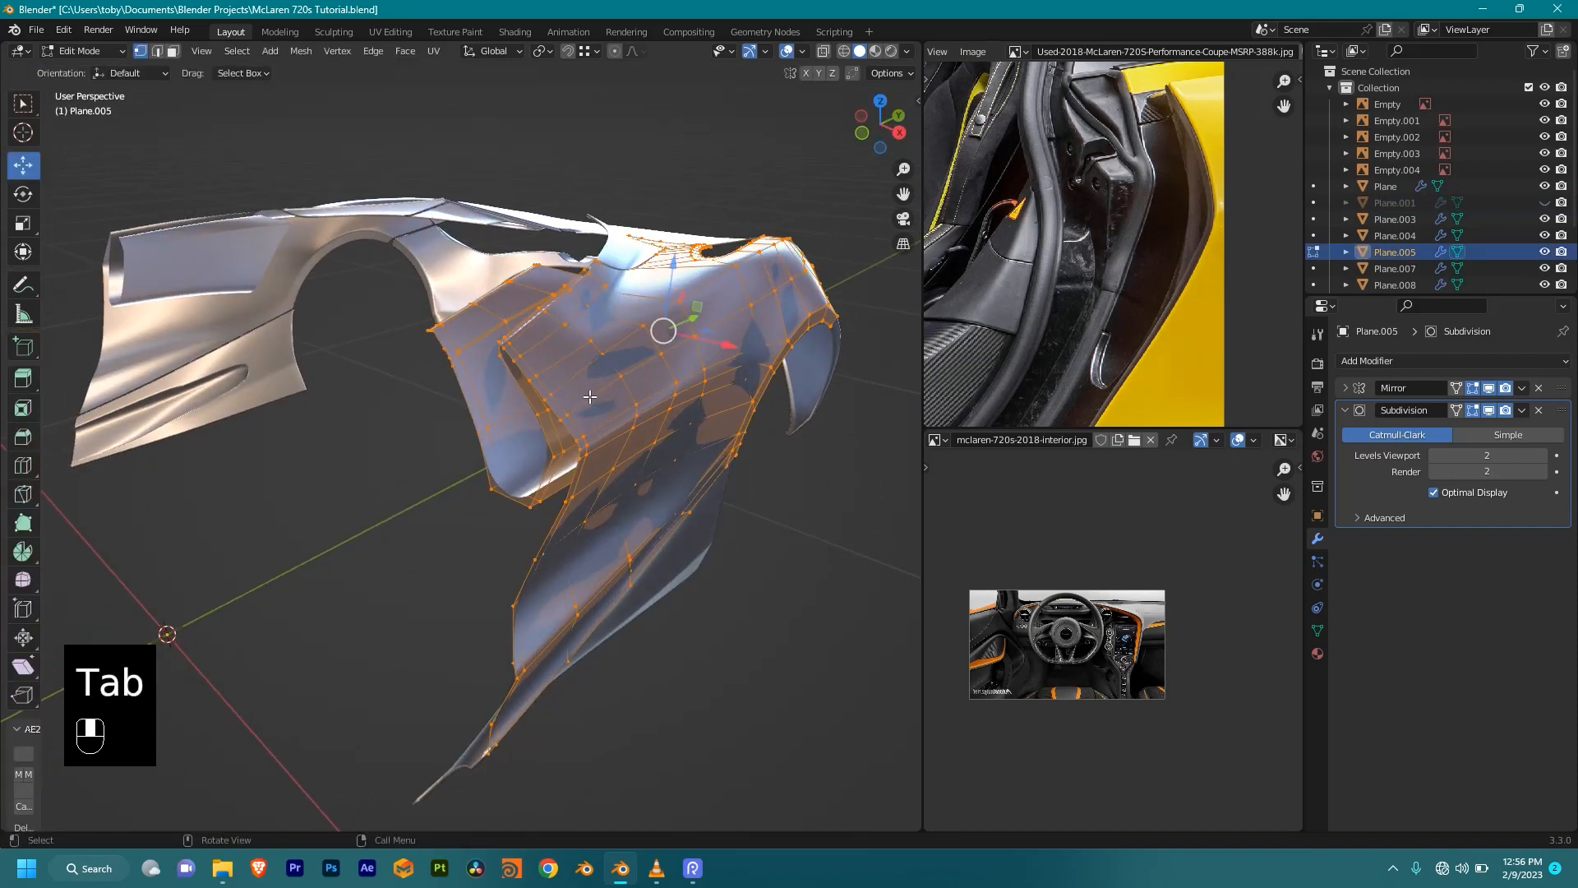
middle_drag(589, 397, 582, 341)
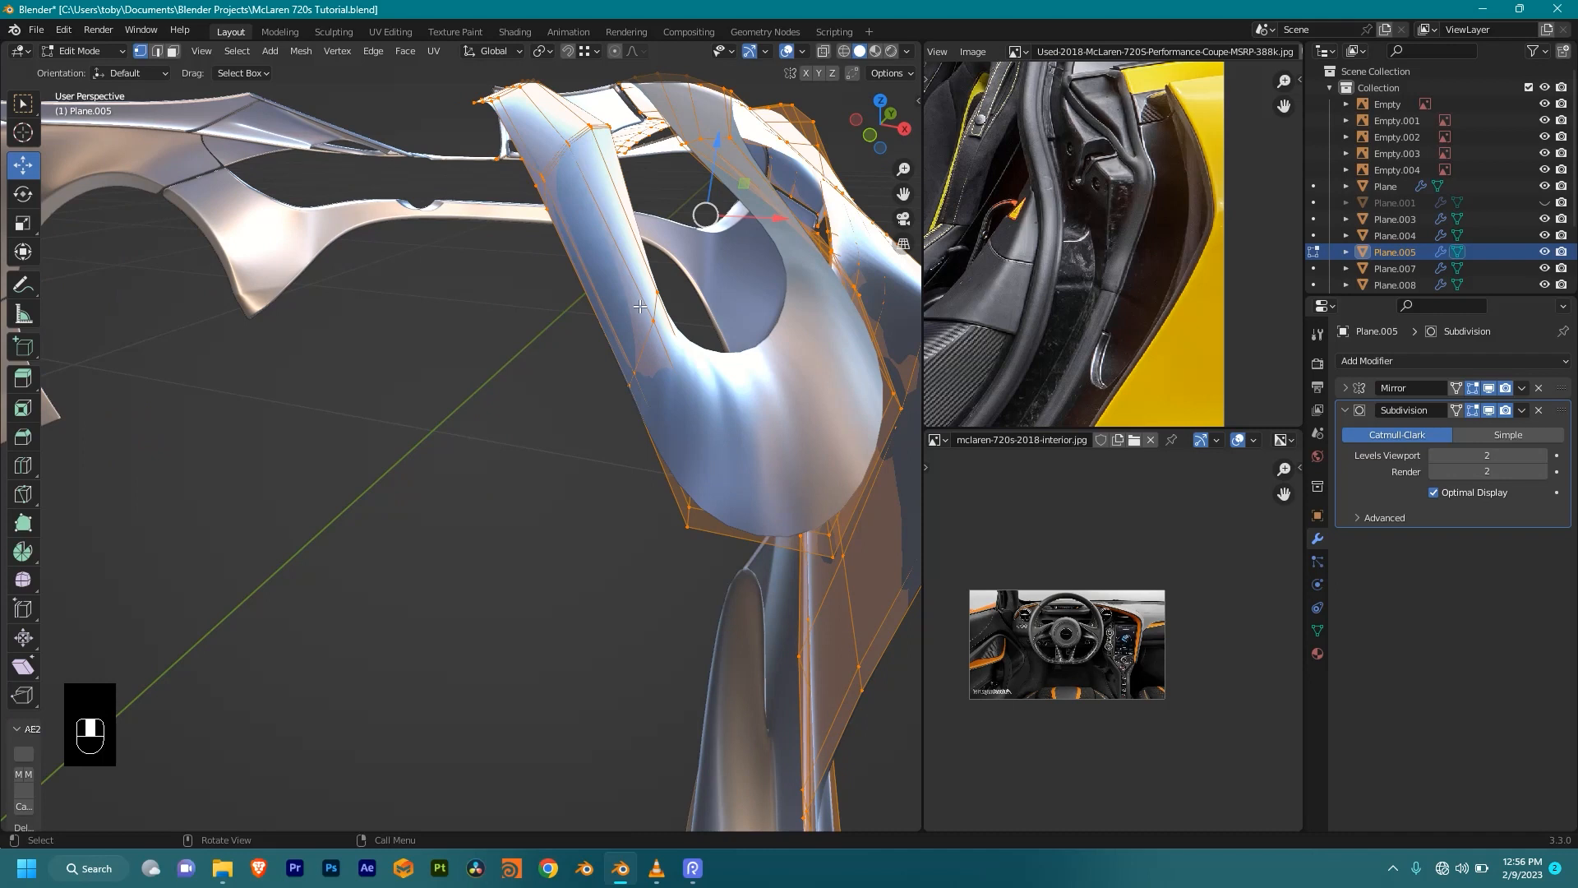
scroll(580, 334, up, 1)
scroll(557, 335, down, 3)
middle_drag(558, 335, 579, 470)
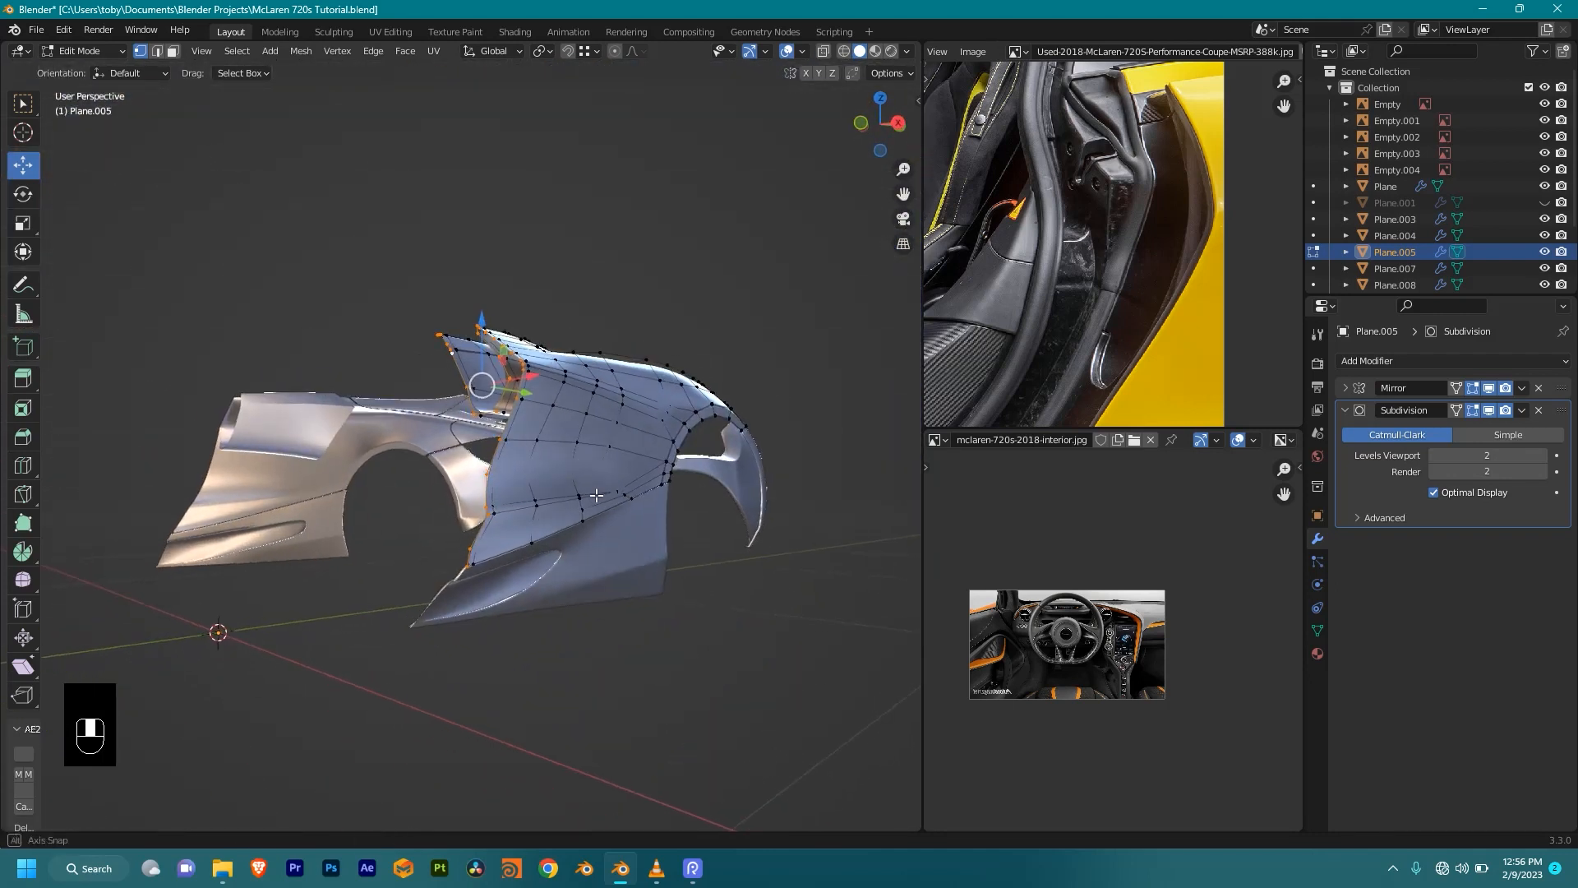
scroll(579, 468, up, 3)
key(shift+d)
right_click(590, 470)
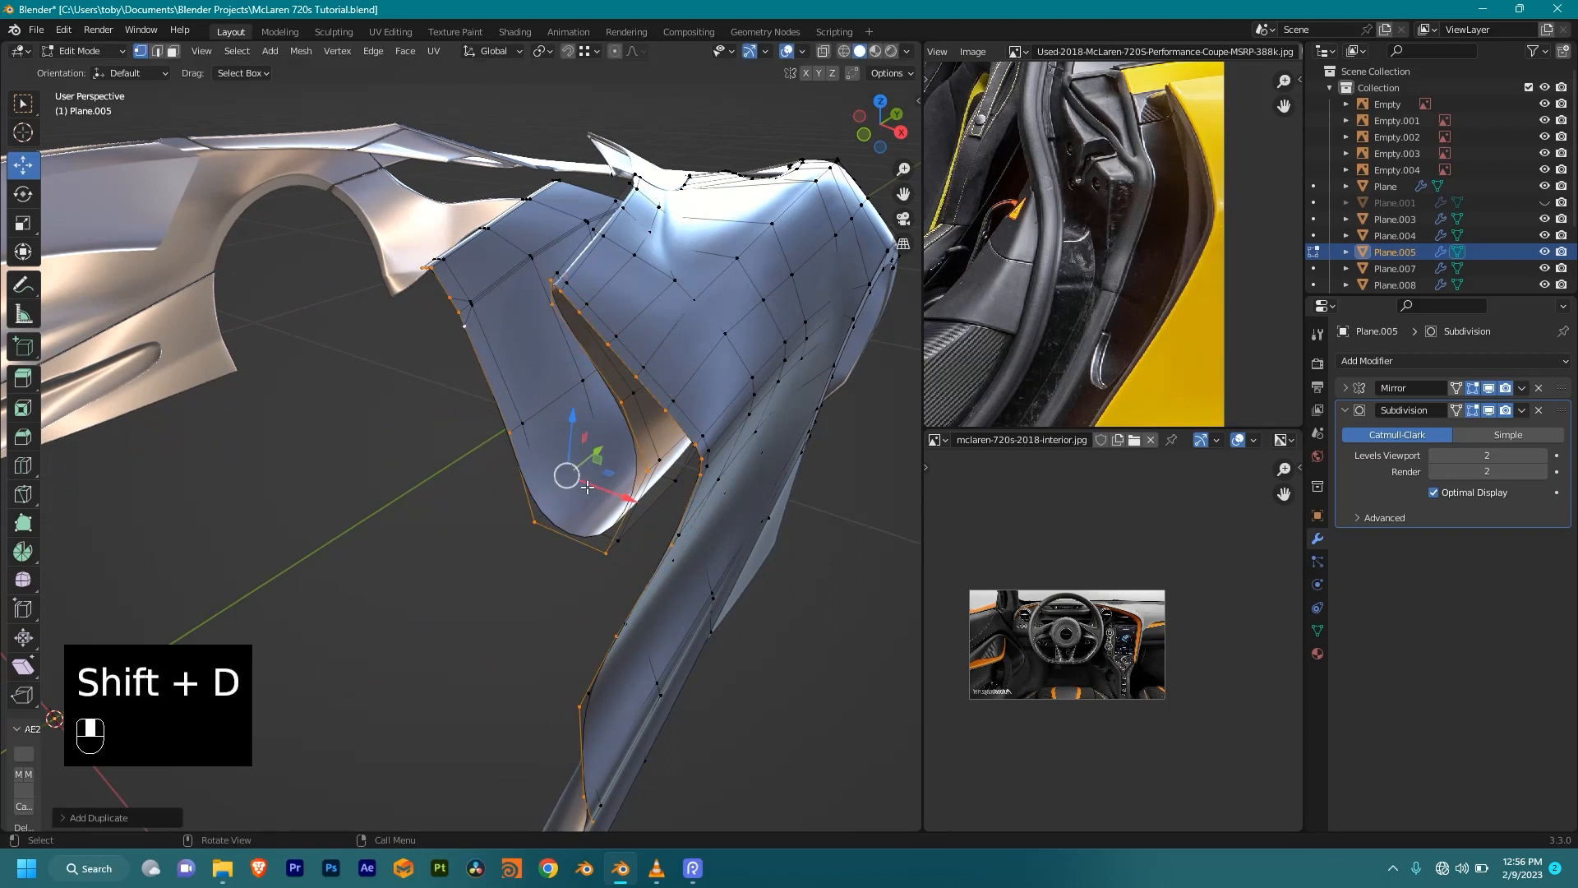
key(p)
click(589, 488)
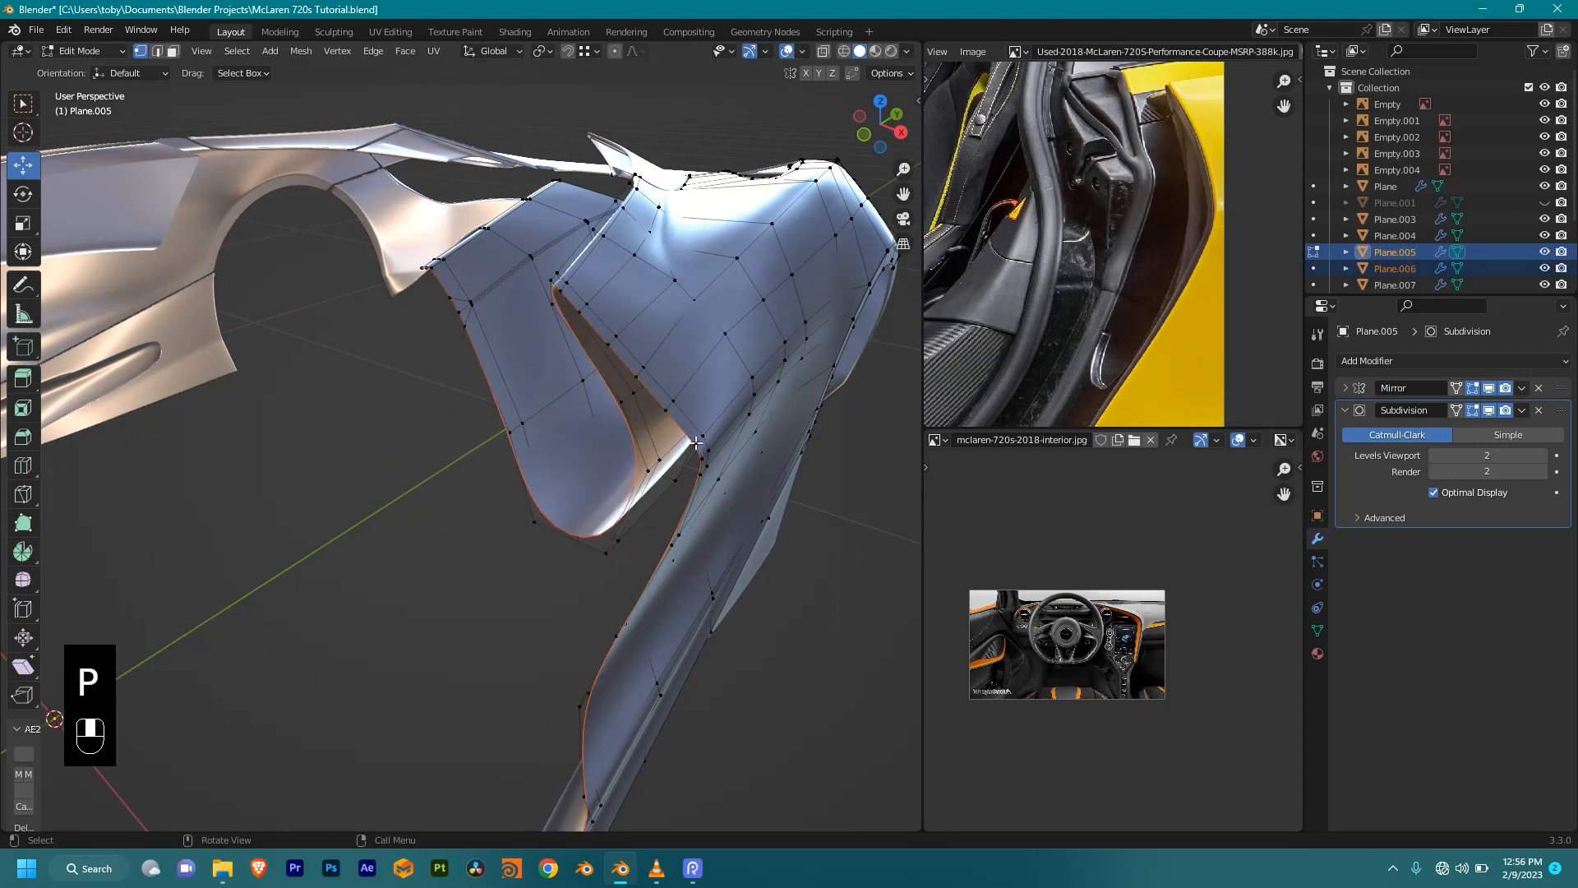
middle_drag(589, 492, 705, 472)
key(Tab)
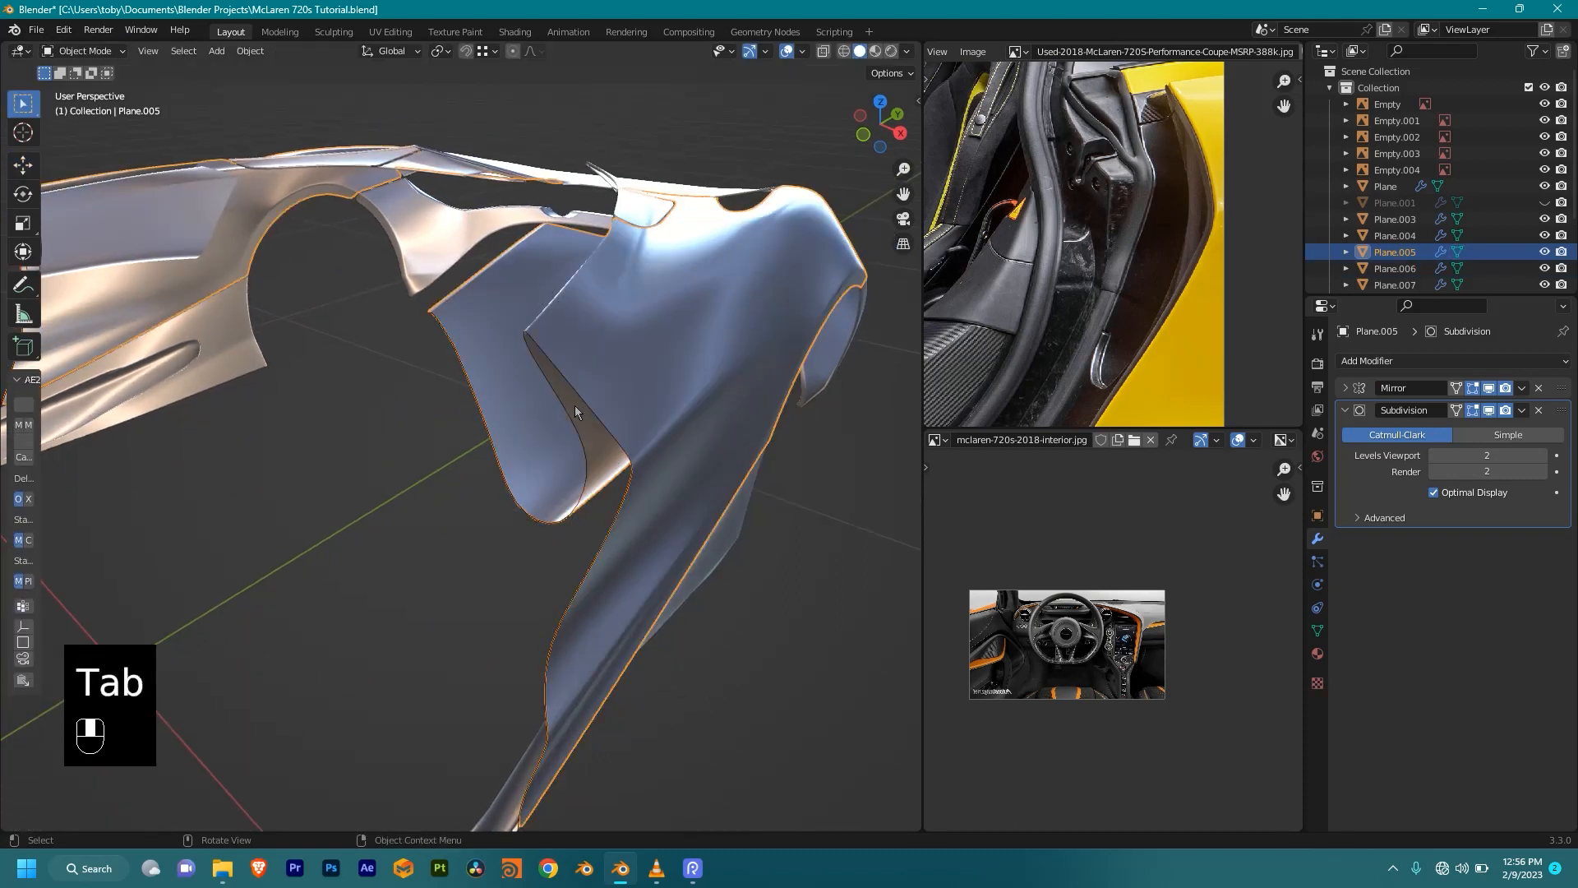
click(576, 406)
middle_drag(576, 406, 585, 429)
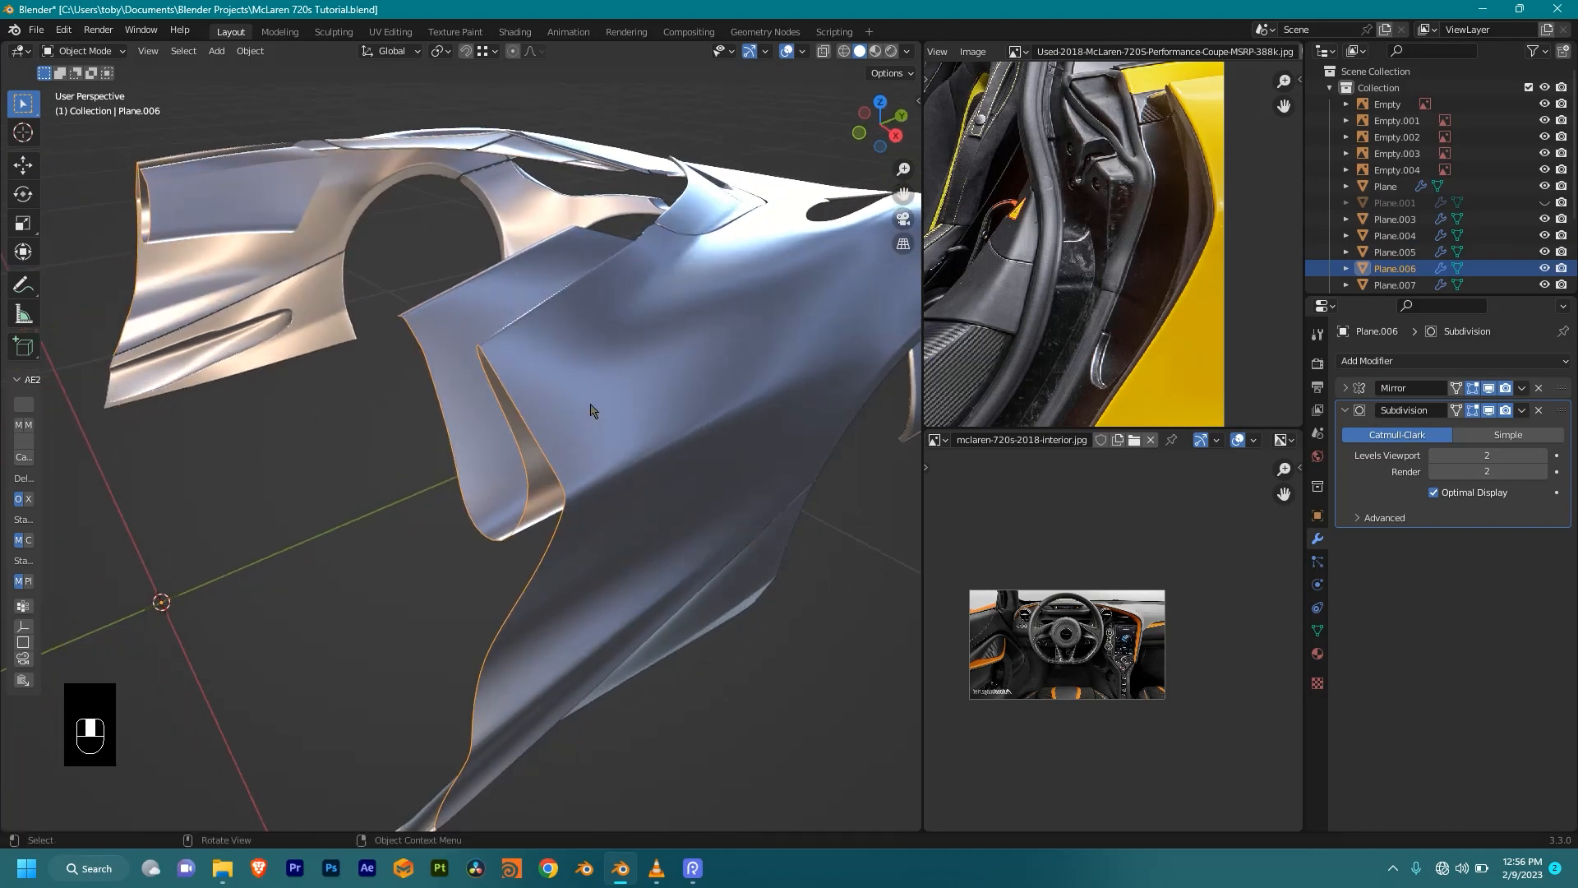
Step: Add a Solidify modifier to the rear panel below its Subdivision modifier
click(588, 389)
scroll(589, 389, up, 1)
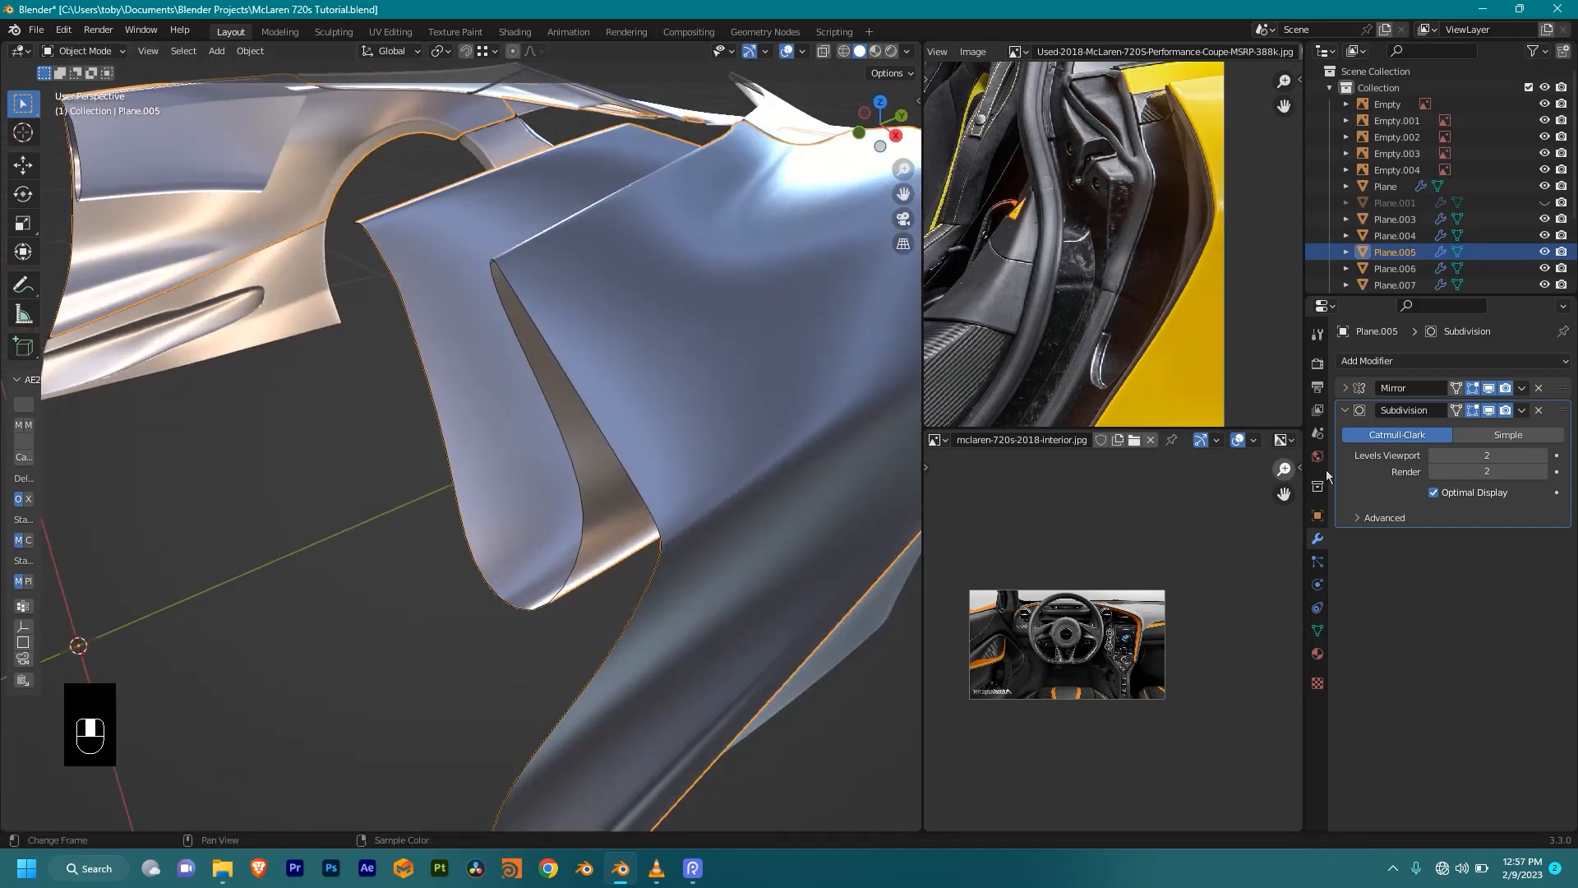
click(1344, 411)
click(1365, 363)
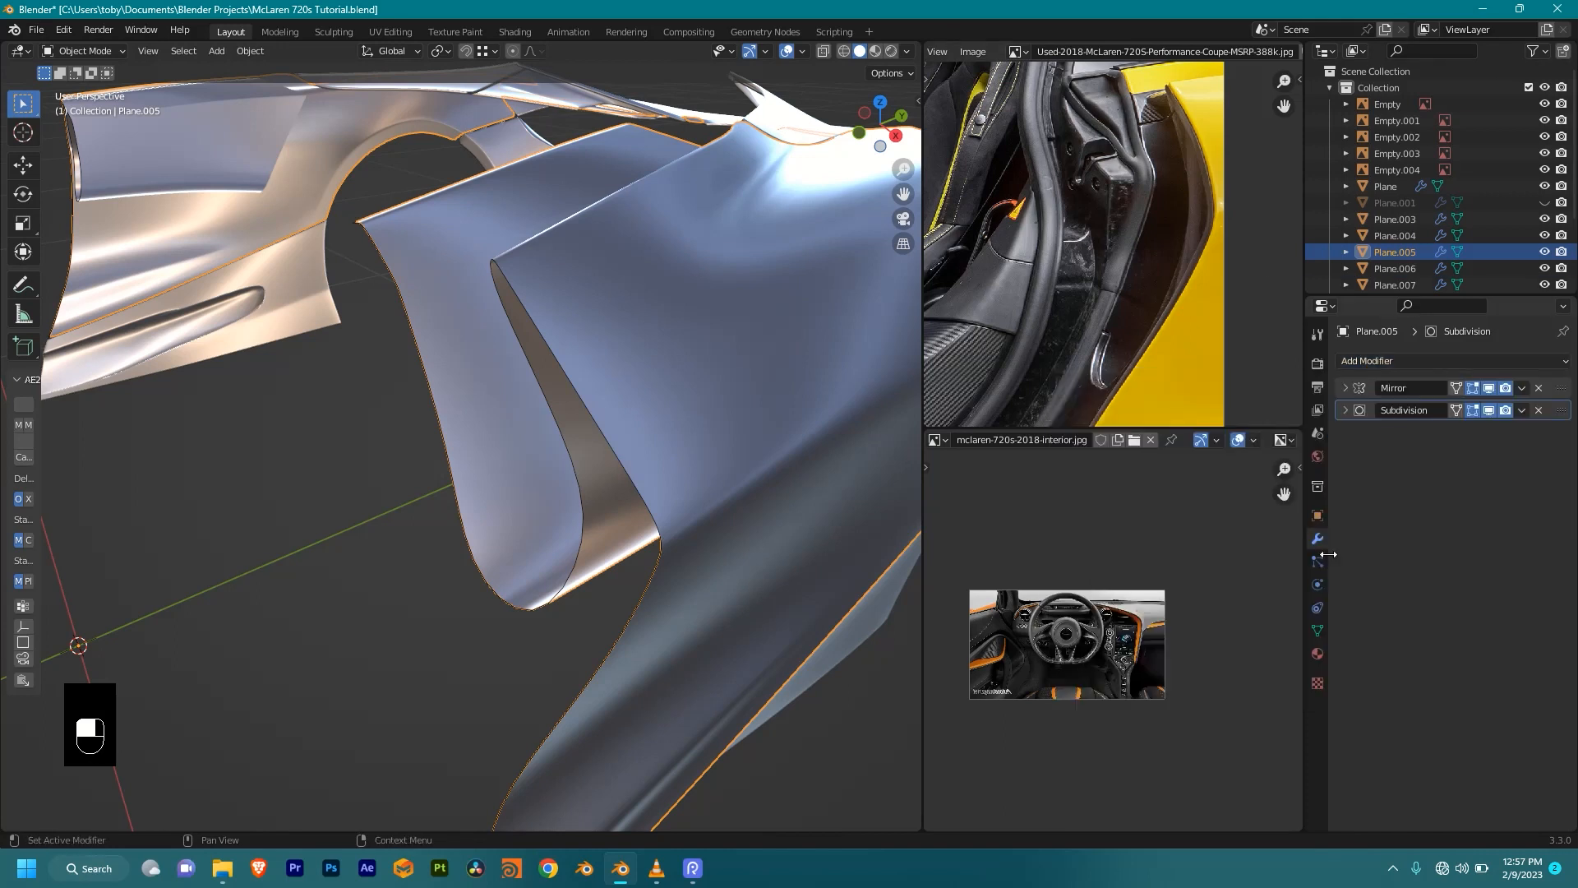
click(1390, 364)
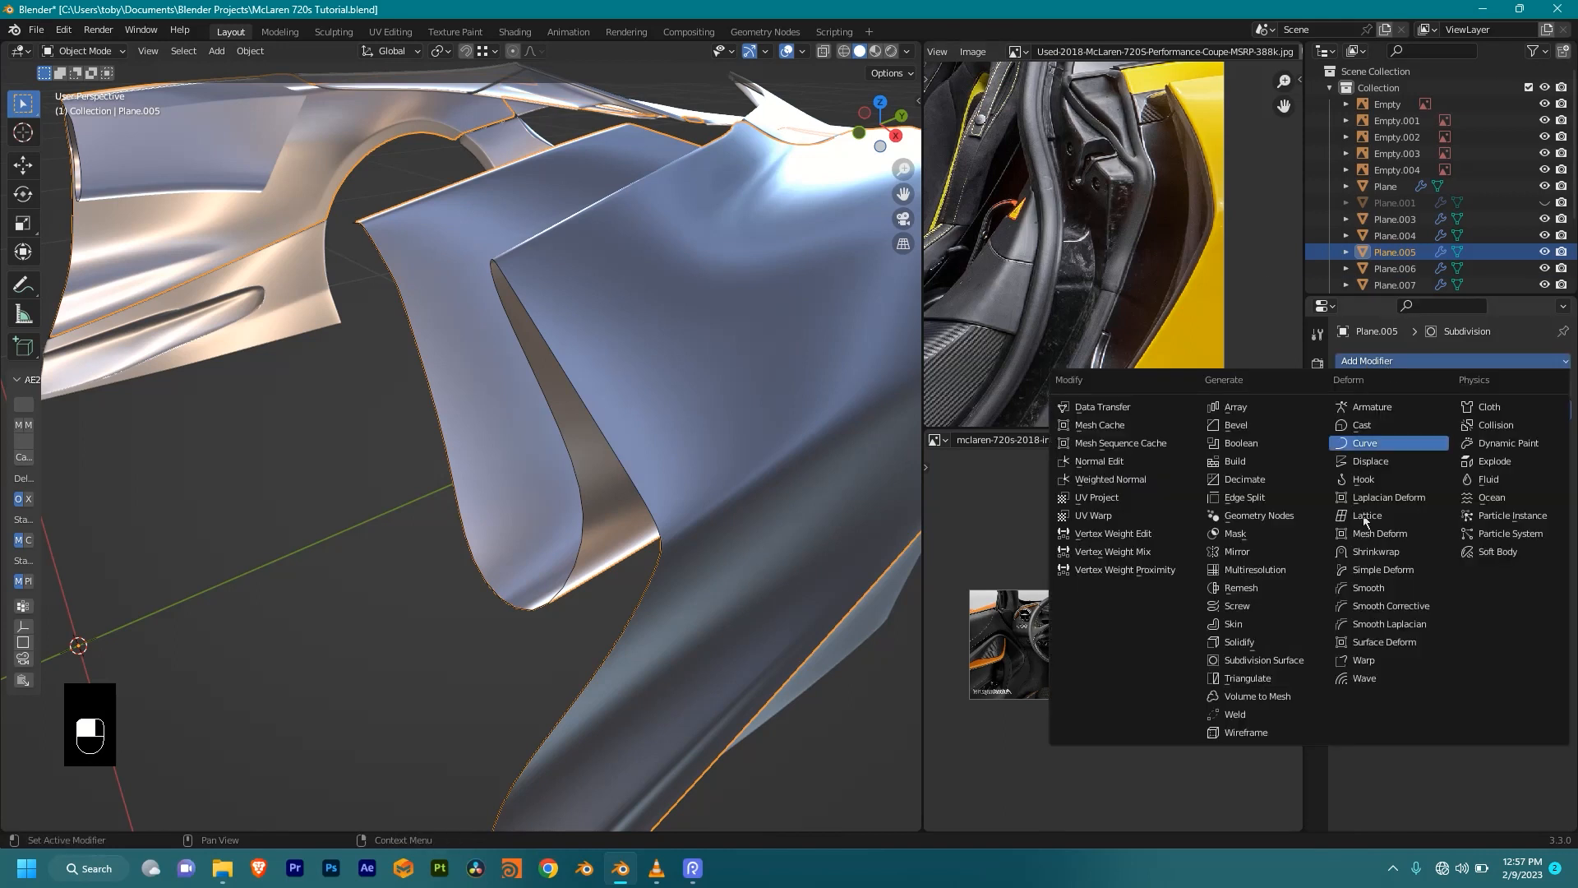
click(1258, 644)
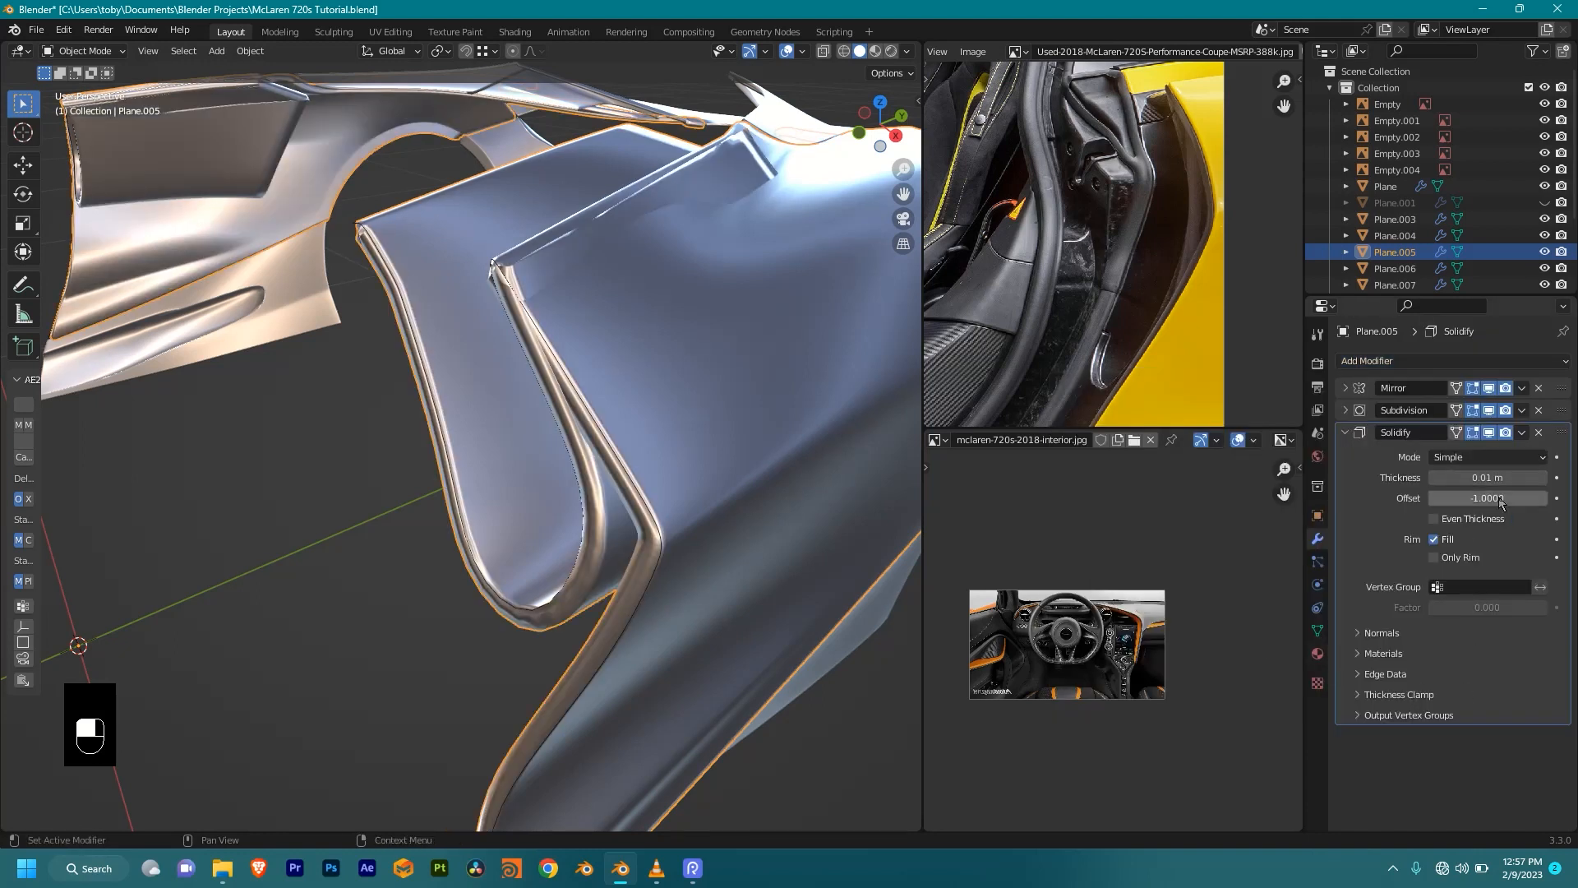
Step: Set the rear panel's Solidify thickness to 0.003 m
middle_drag(576, 348, 724, 353)
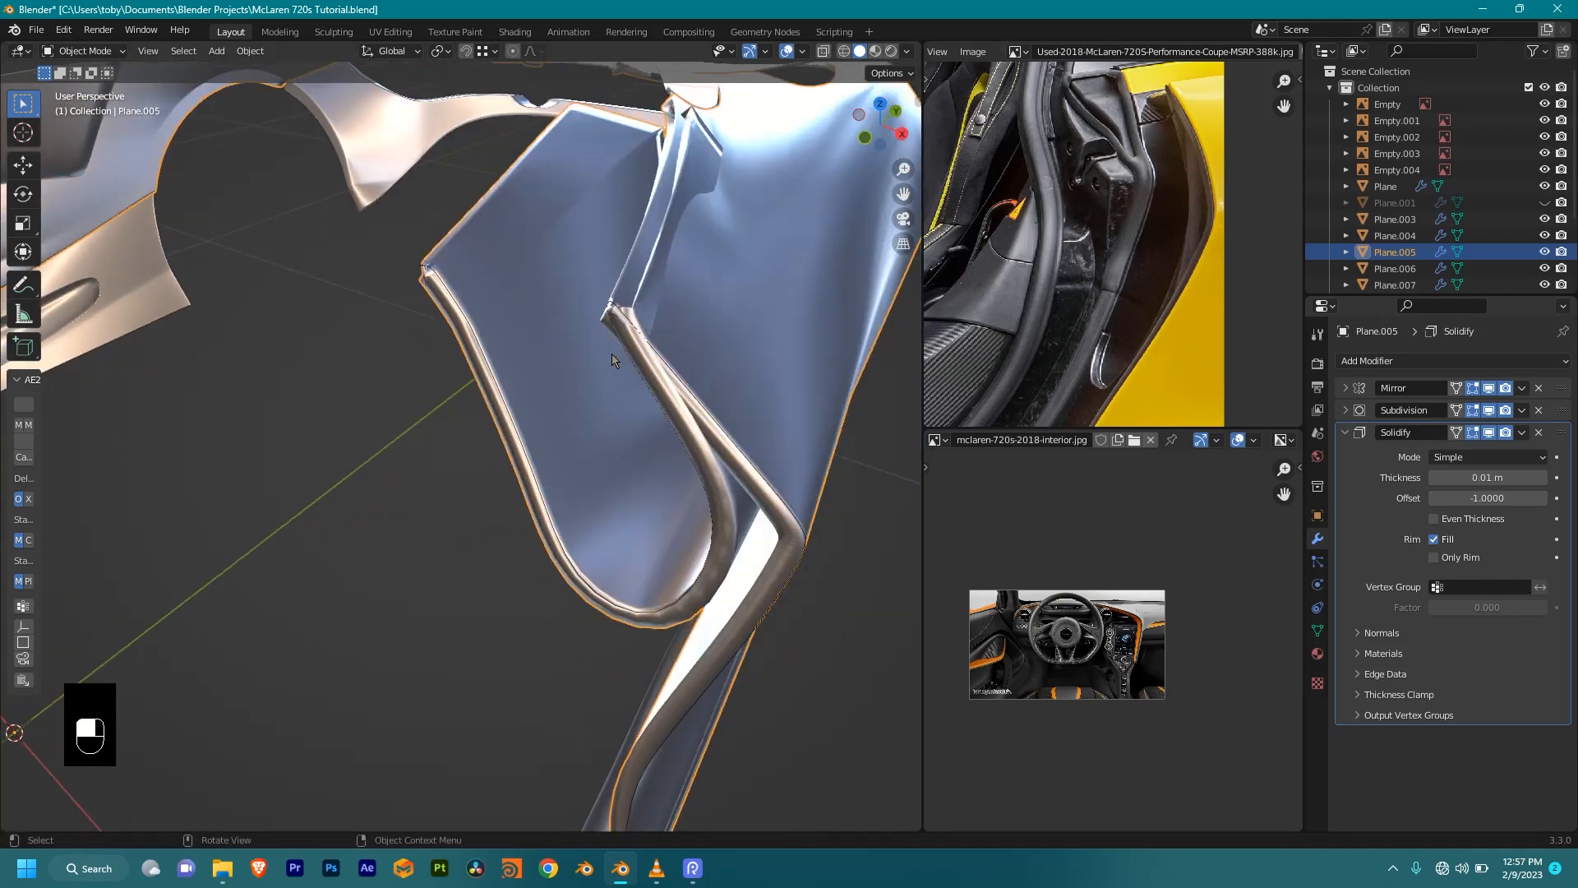
click(1479, 478)
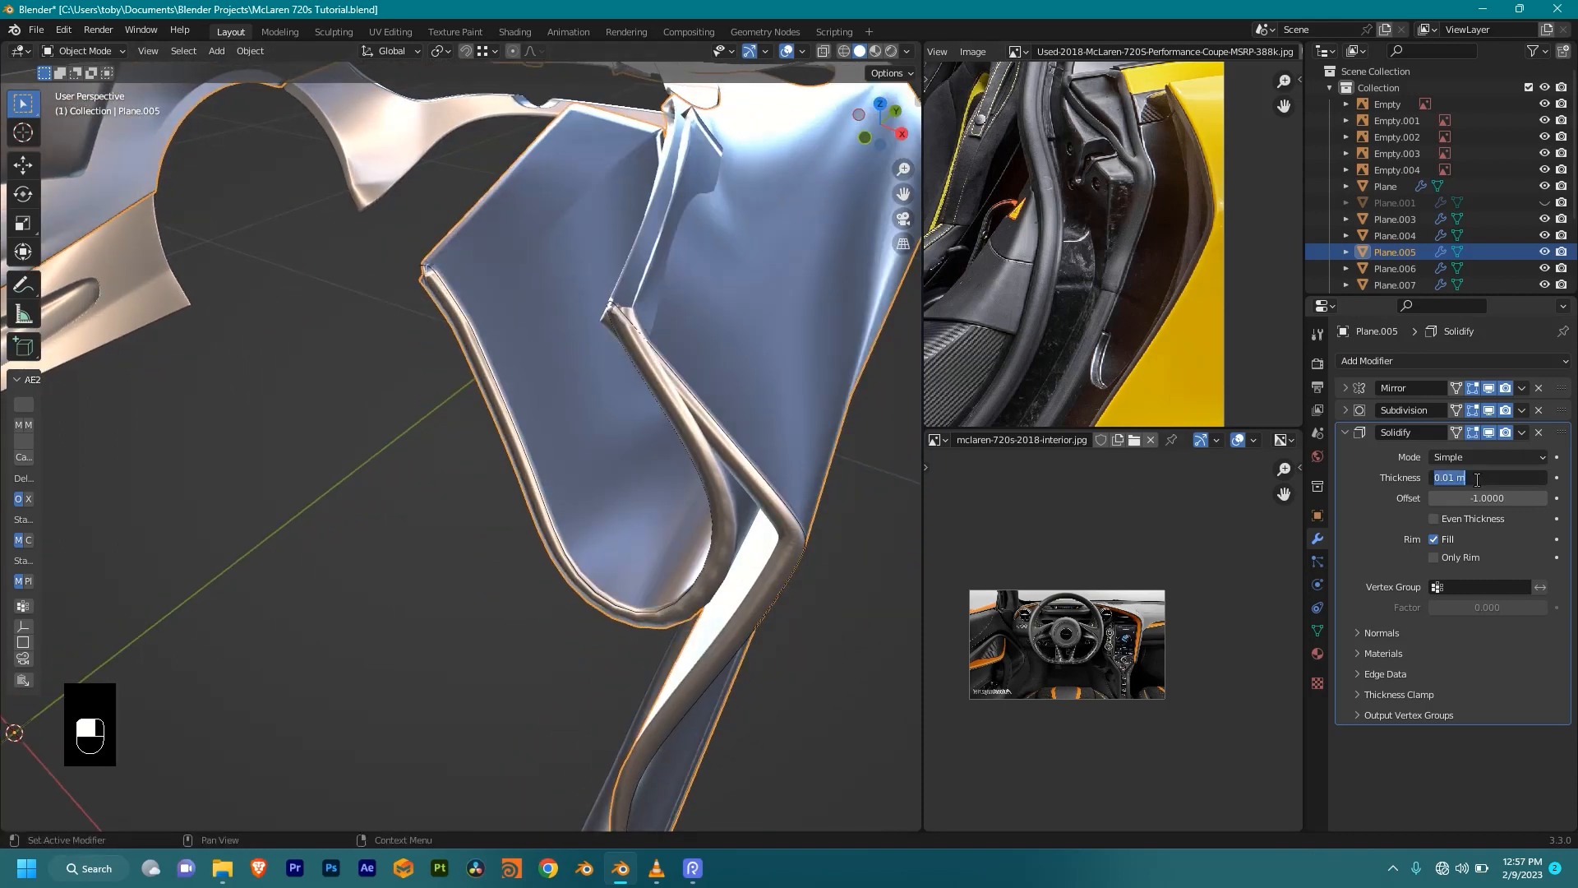
text(.004)
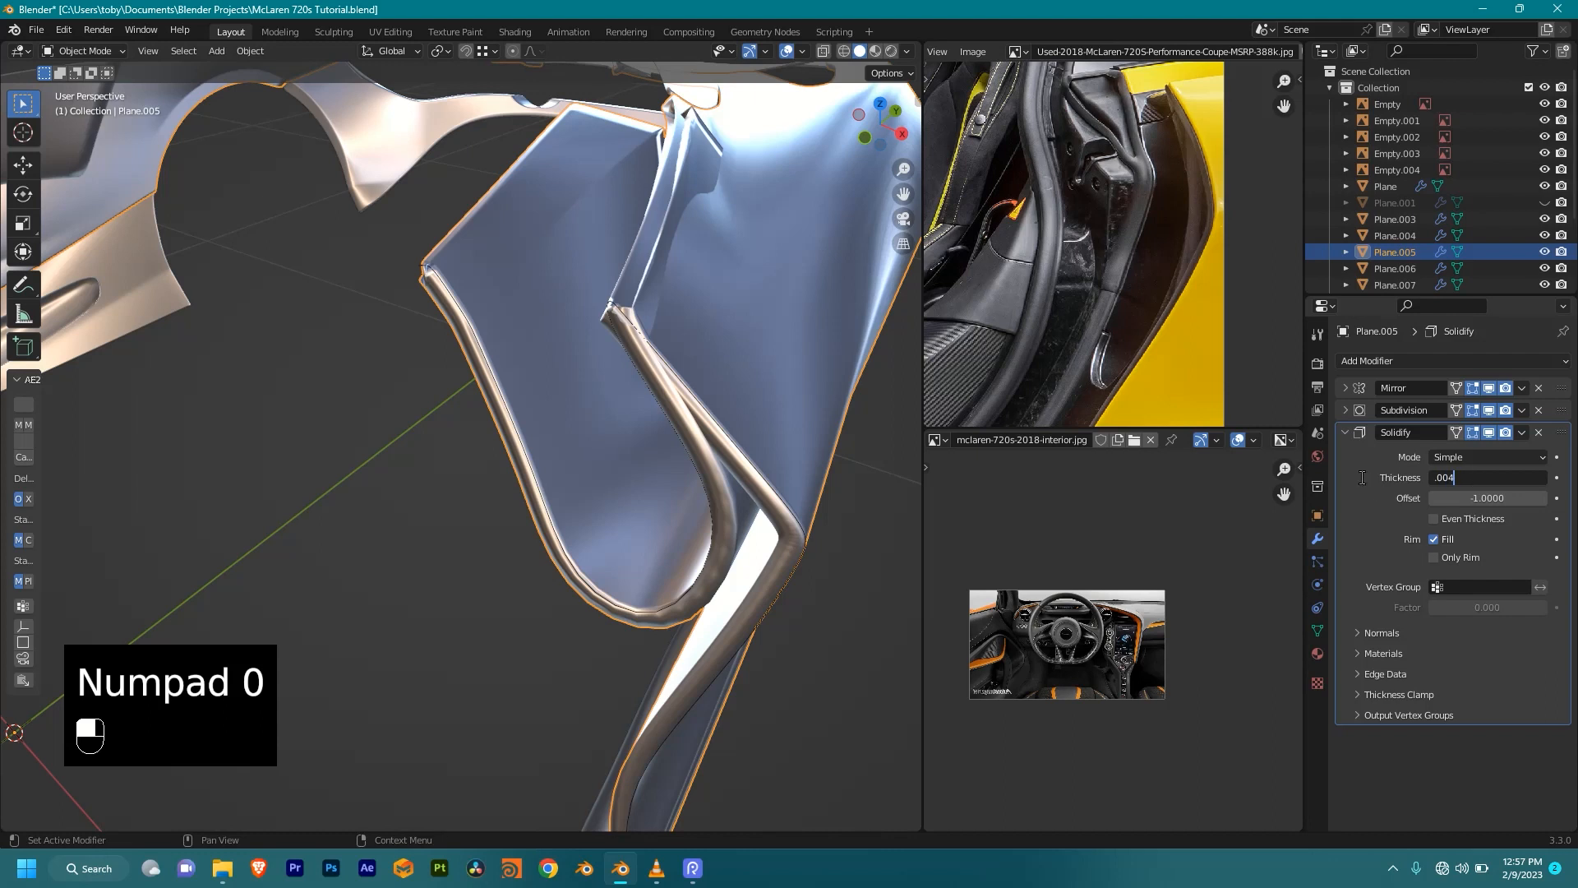
click(1371, 478)
middle_drag(810, 415, 755, 372)
scroll(758, 371, up, 2)
click(1497, 477)
text(.00)
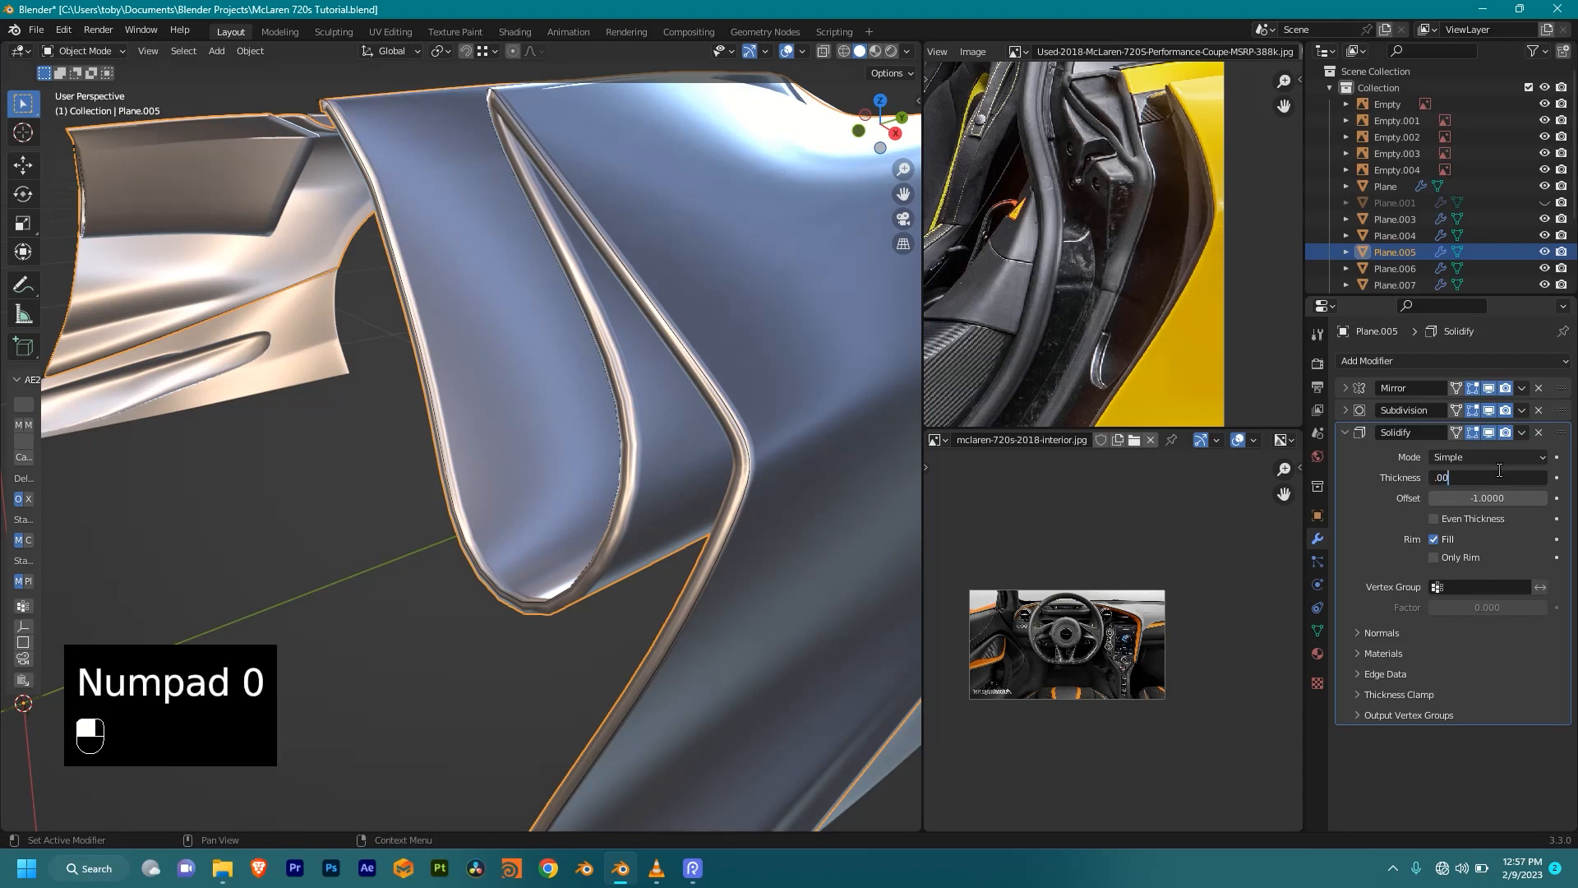
click(1400, 461)
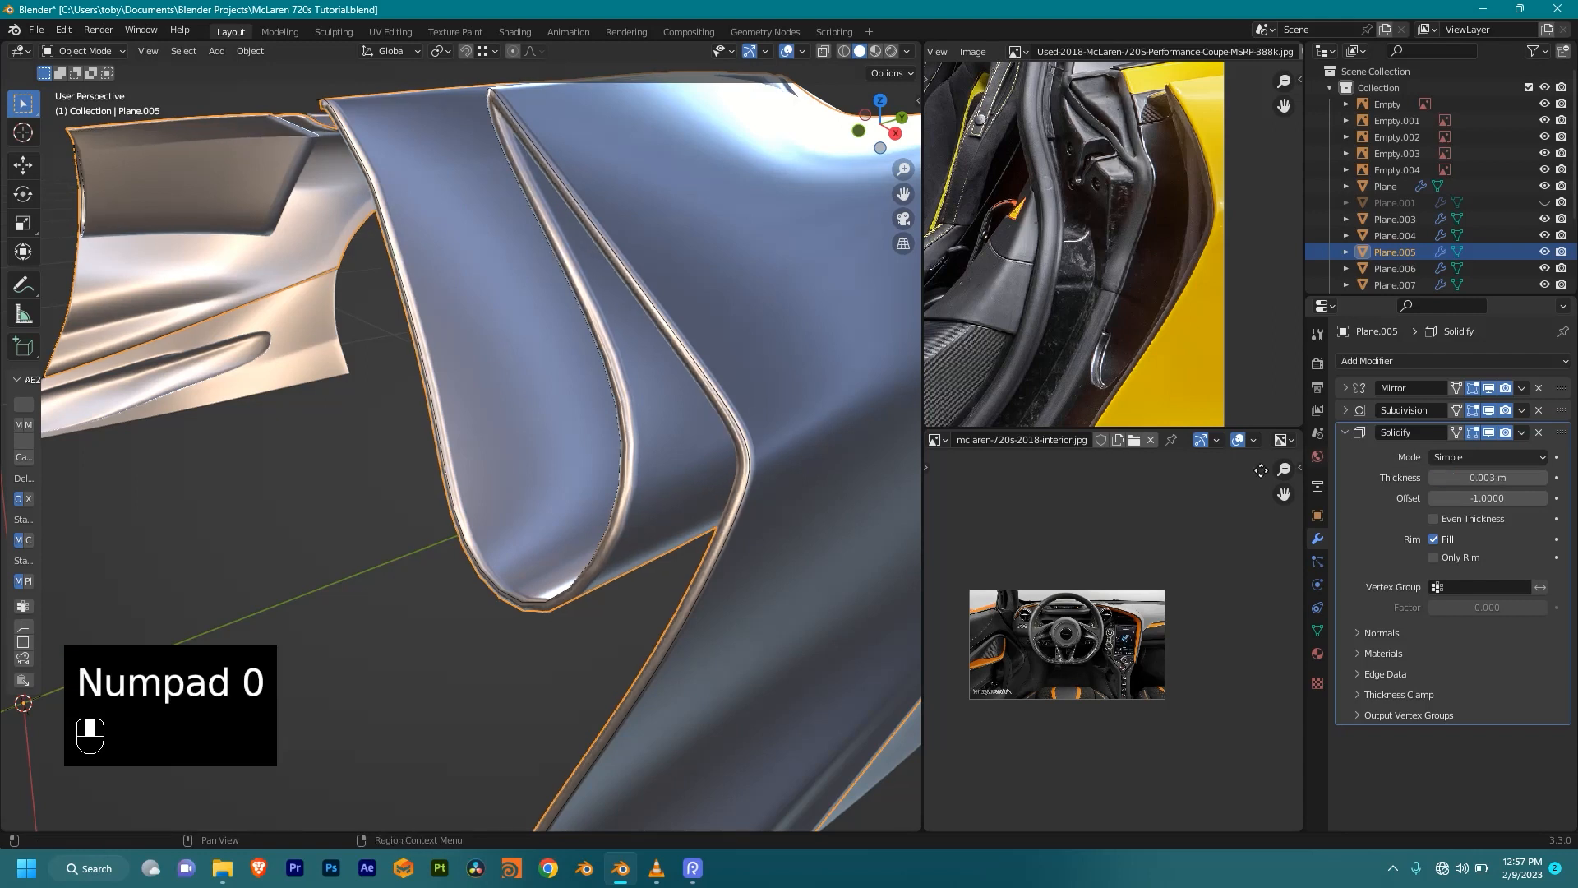
Step: Restrict the rear panel's Solidify modifier to Only Rim and apply it to the mesh
middle_drag(814, 427, 683, 432)
click(1434, 557)
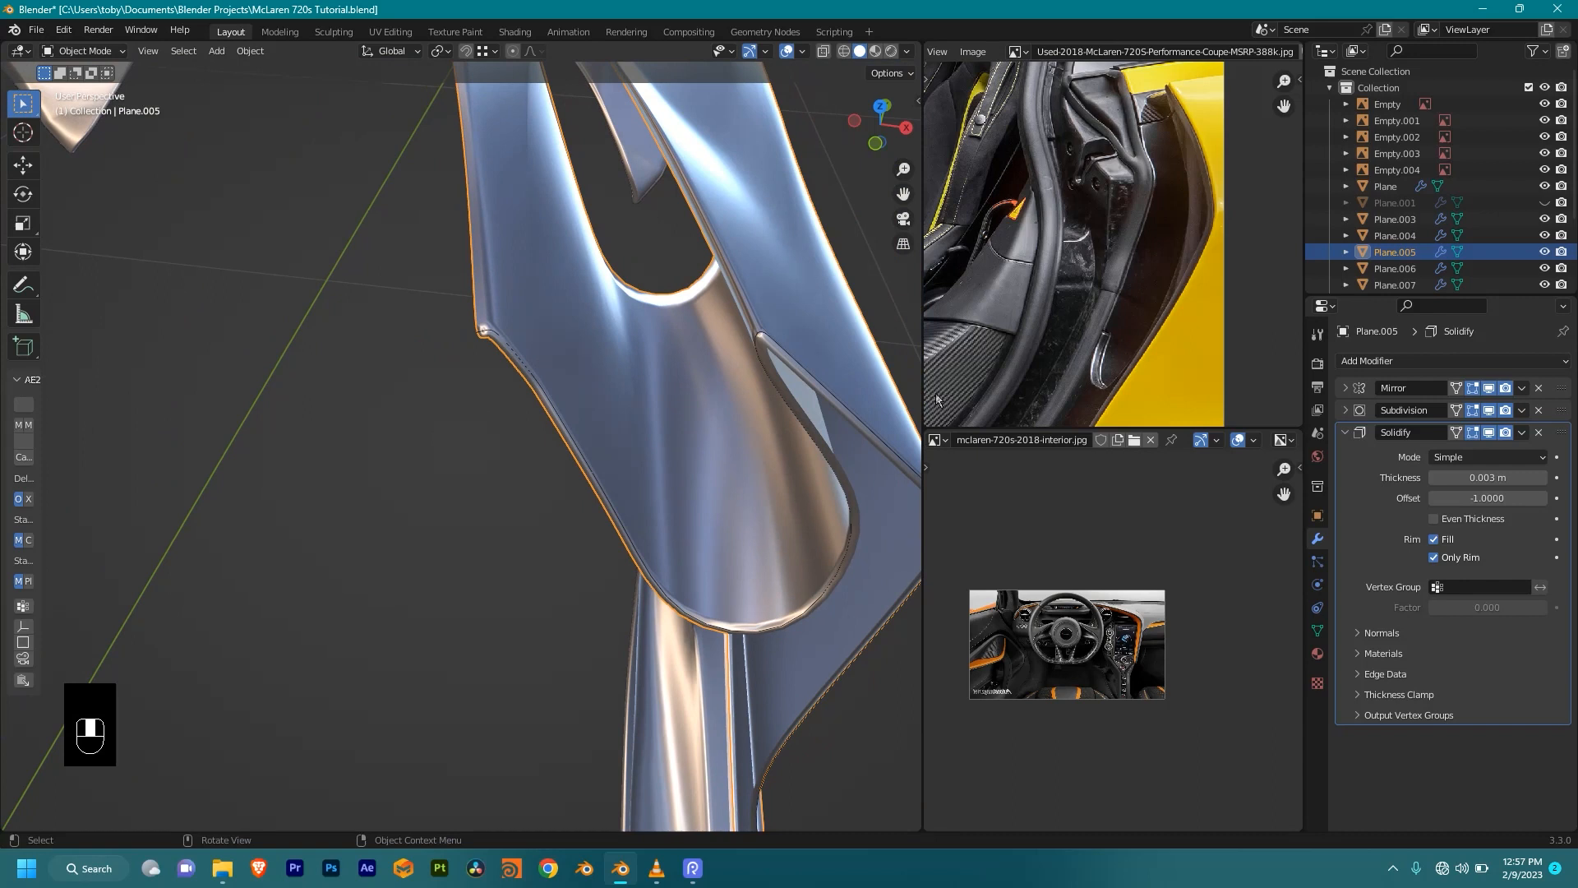
middle_drag(523, 346, 575, 444)
key(Tab)
key(Tab)
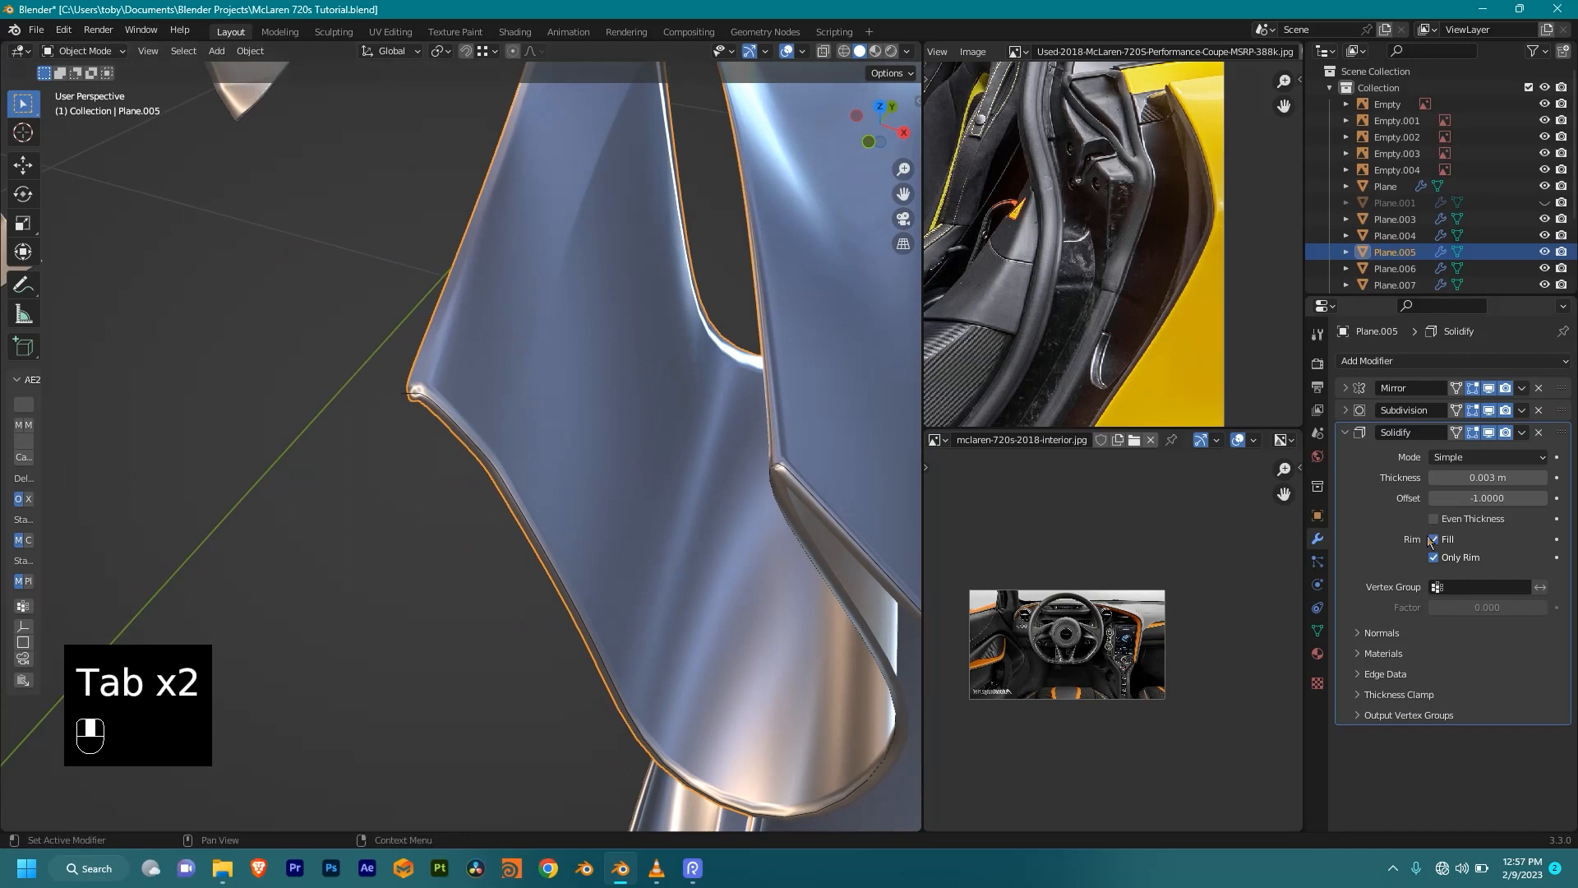
click(1519, 433)
click(1496, 457)
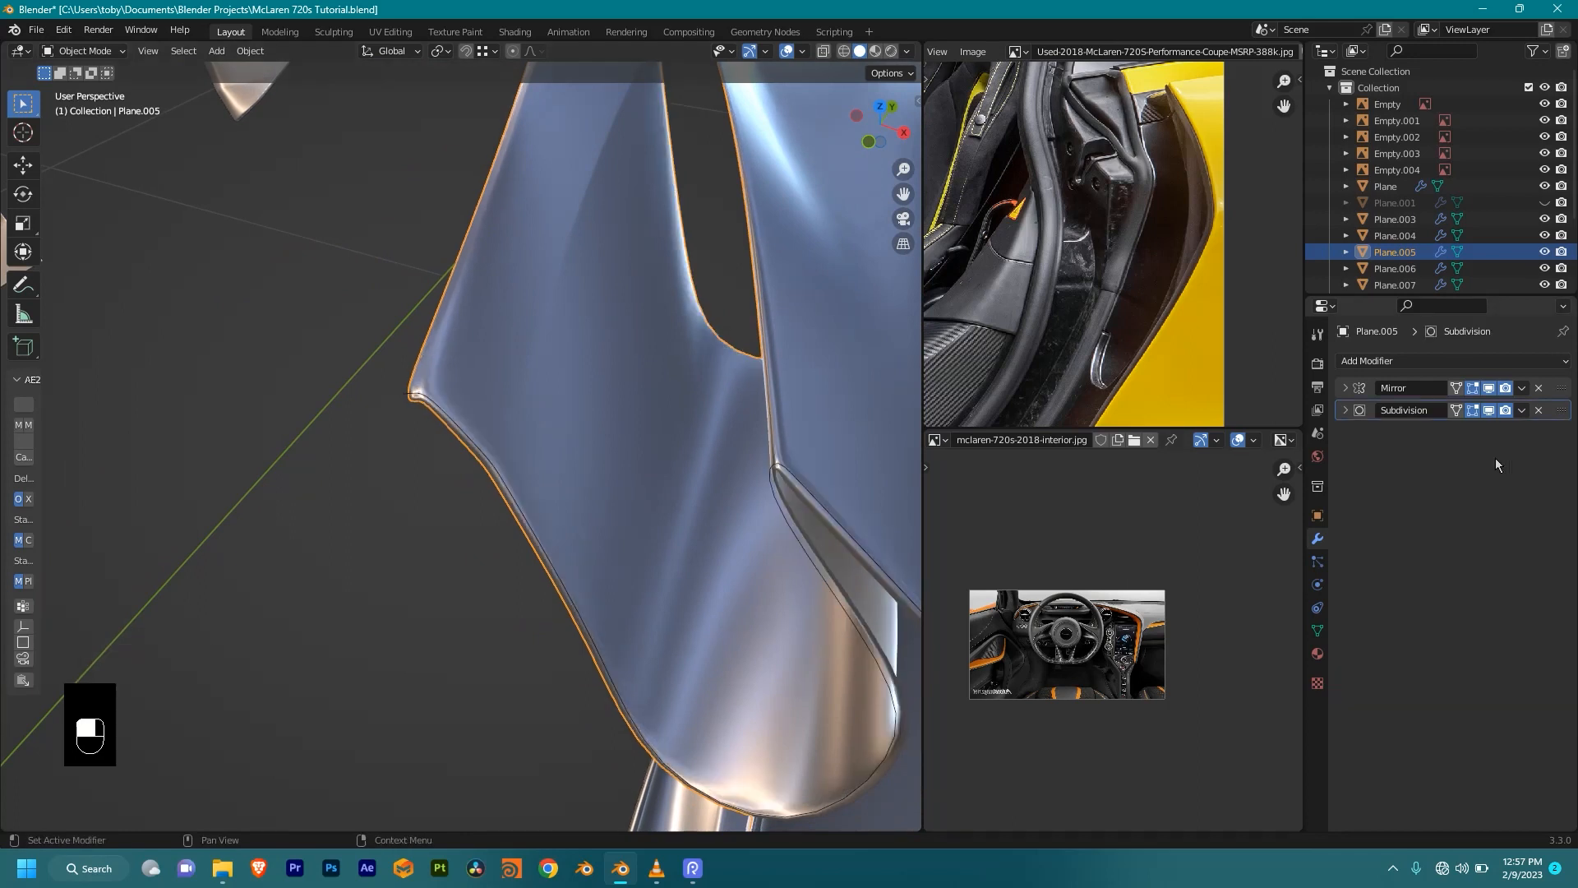
Step: Add a centred loop cut along the rear panel's thickened rim
key(Tab)
middle_drag(515, 440, 441, 449)
key(ctrl+r)
click(454, 484)
right_click(494, 476)
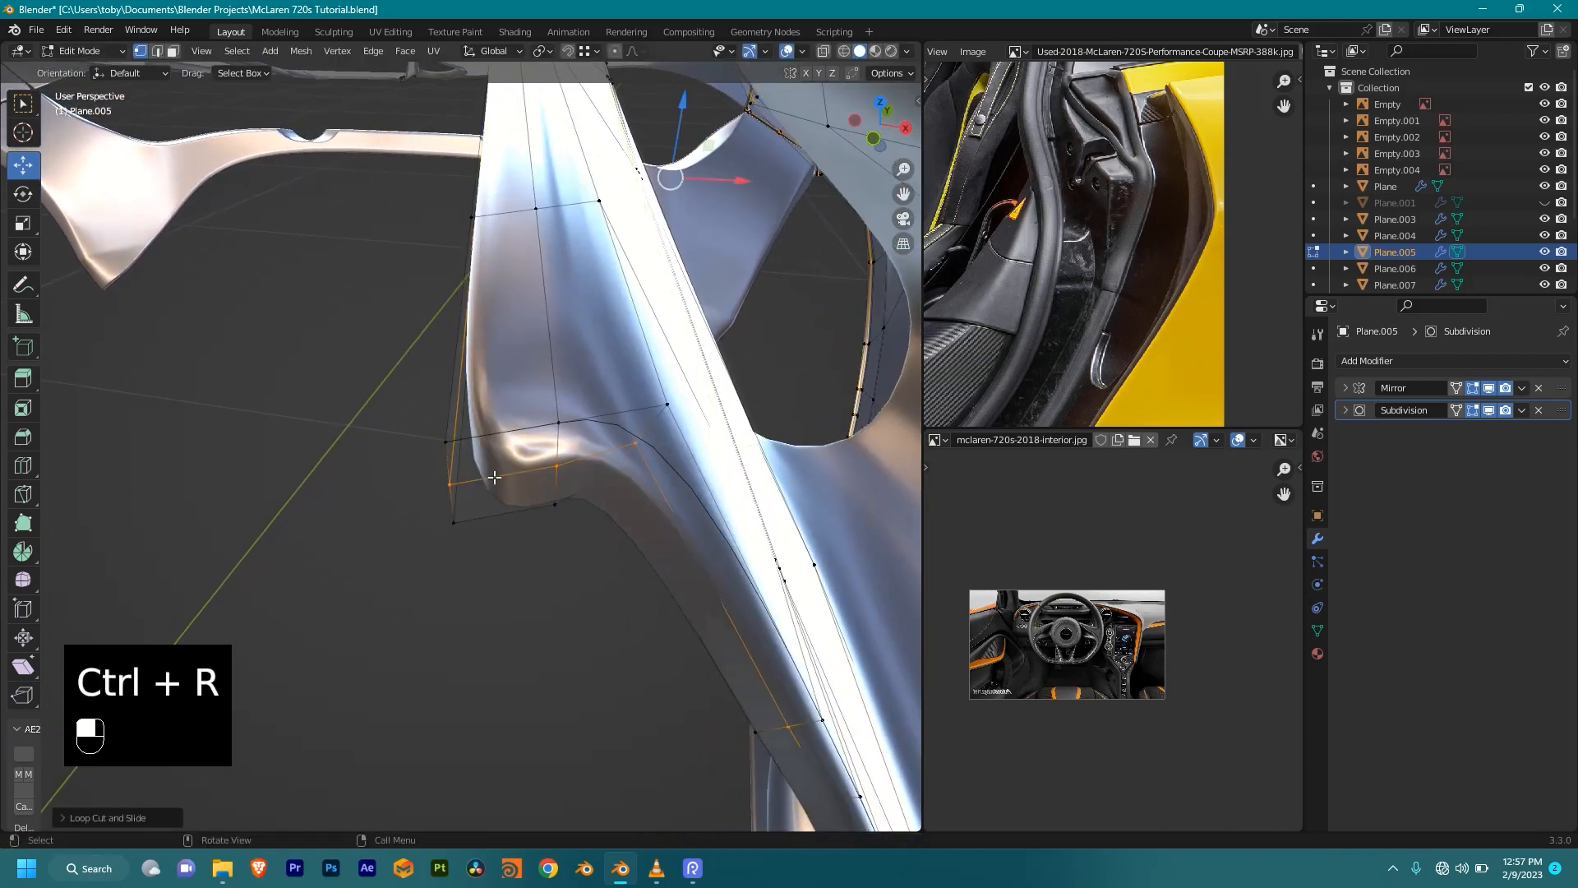
Step: Push the rim's middle loop outward about 0.0019 m with Shrink/Fatten and bevel it about 0.0013 m wide with one segment
key(alt+r)
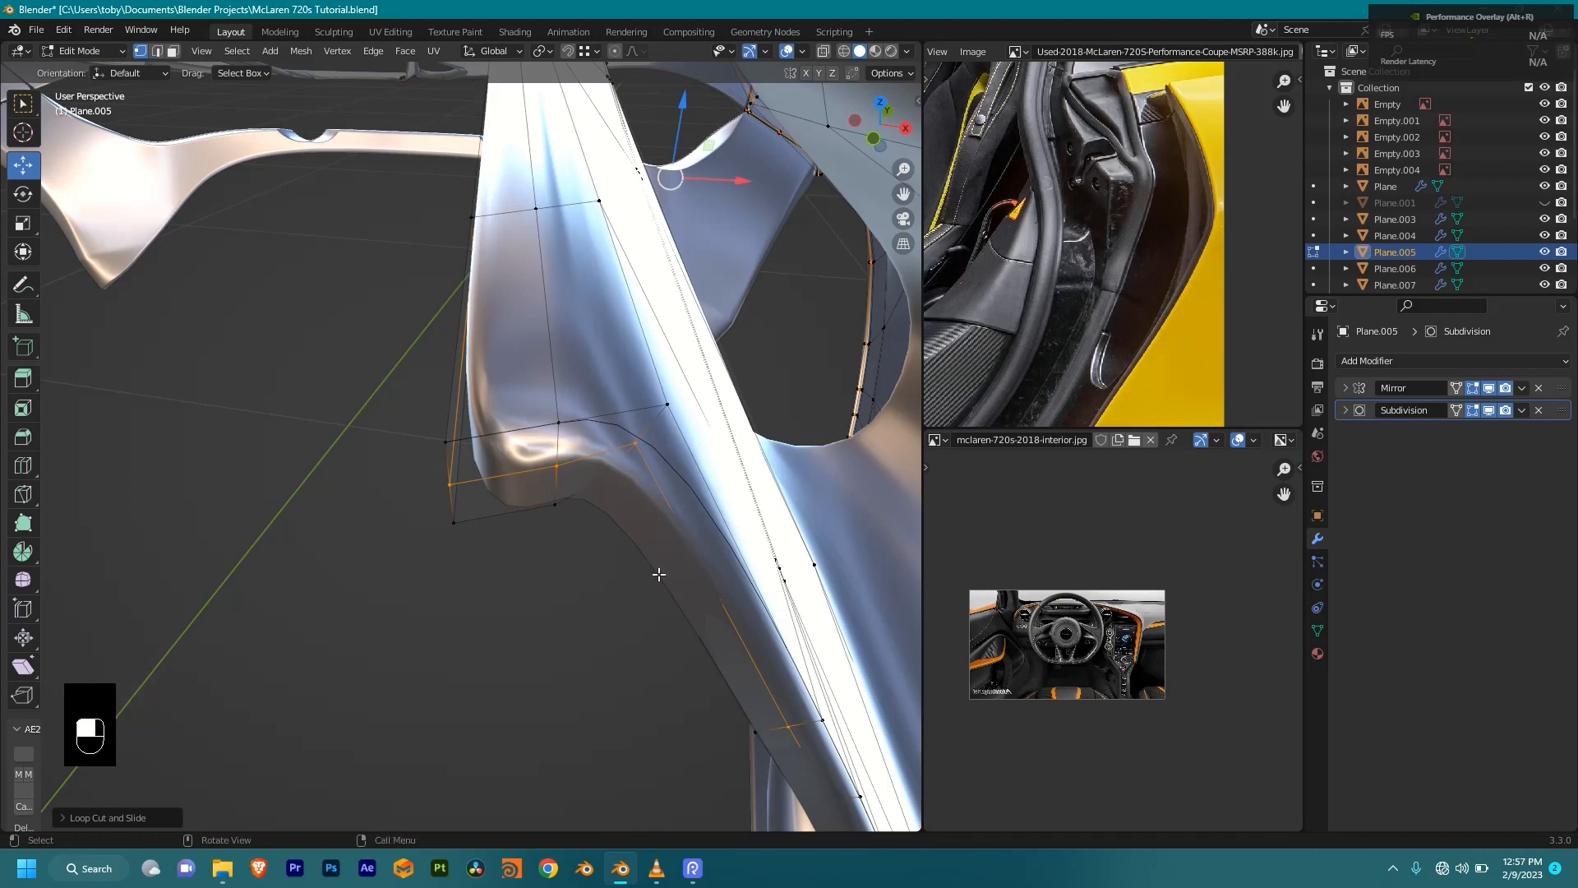
key(alt+s)
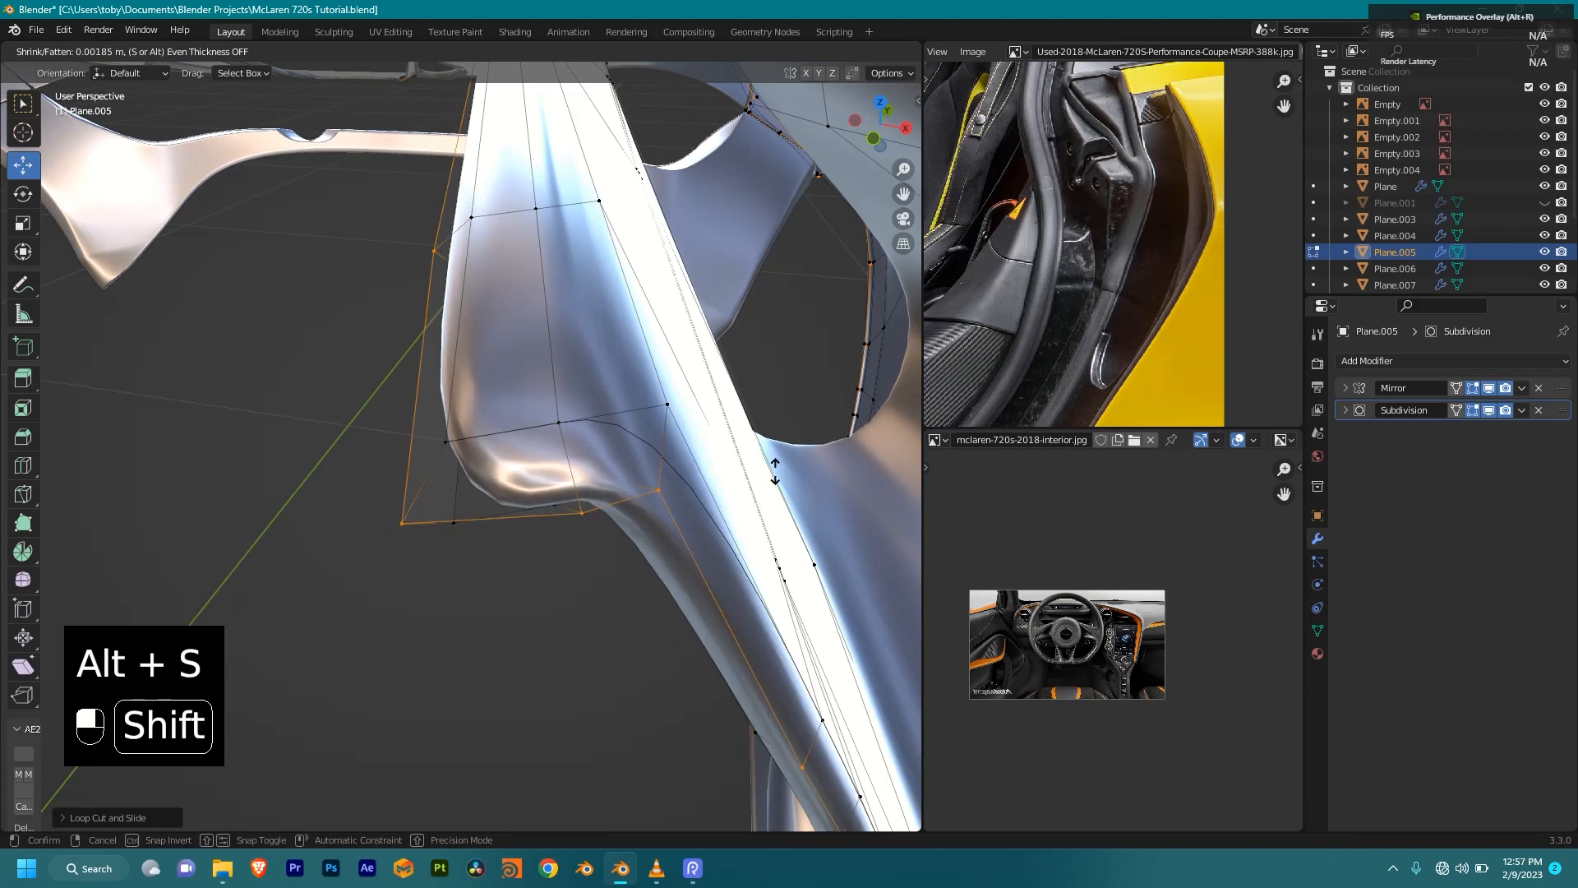
click(775, 471)
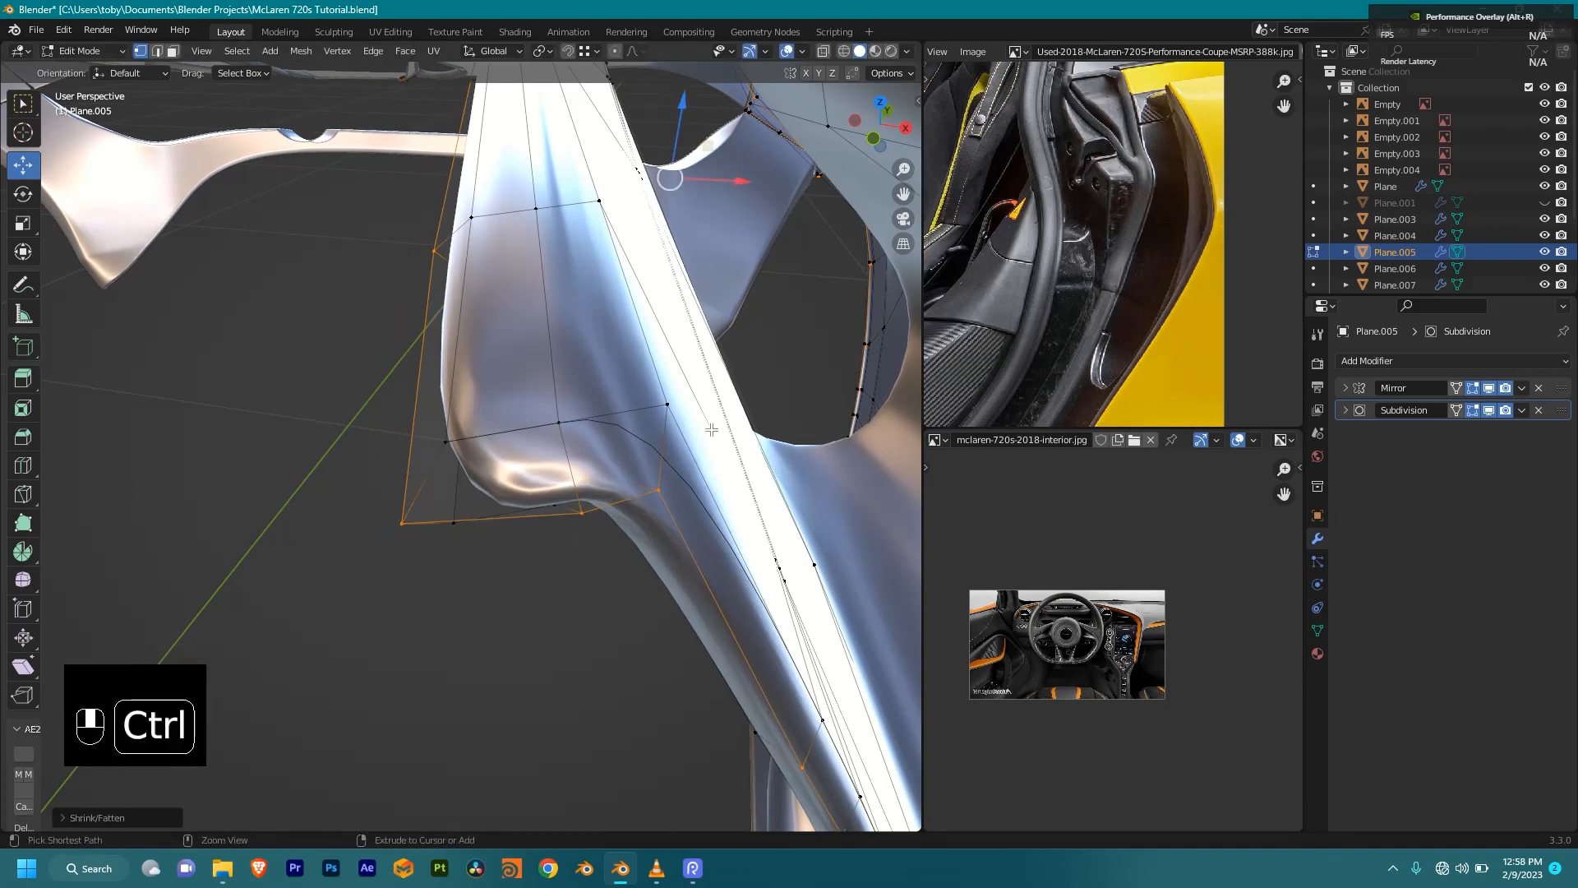
key(ctrl+b)
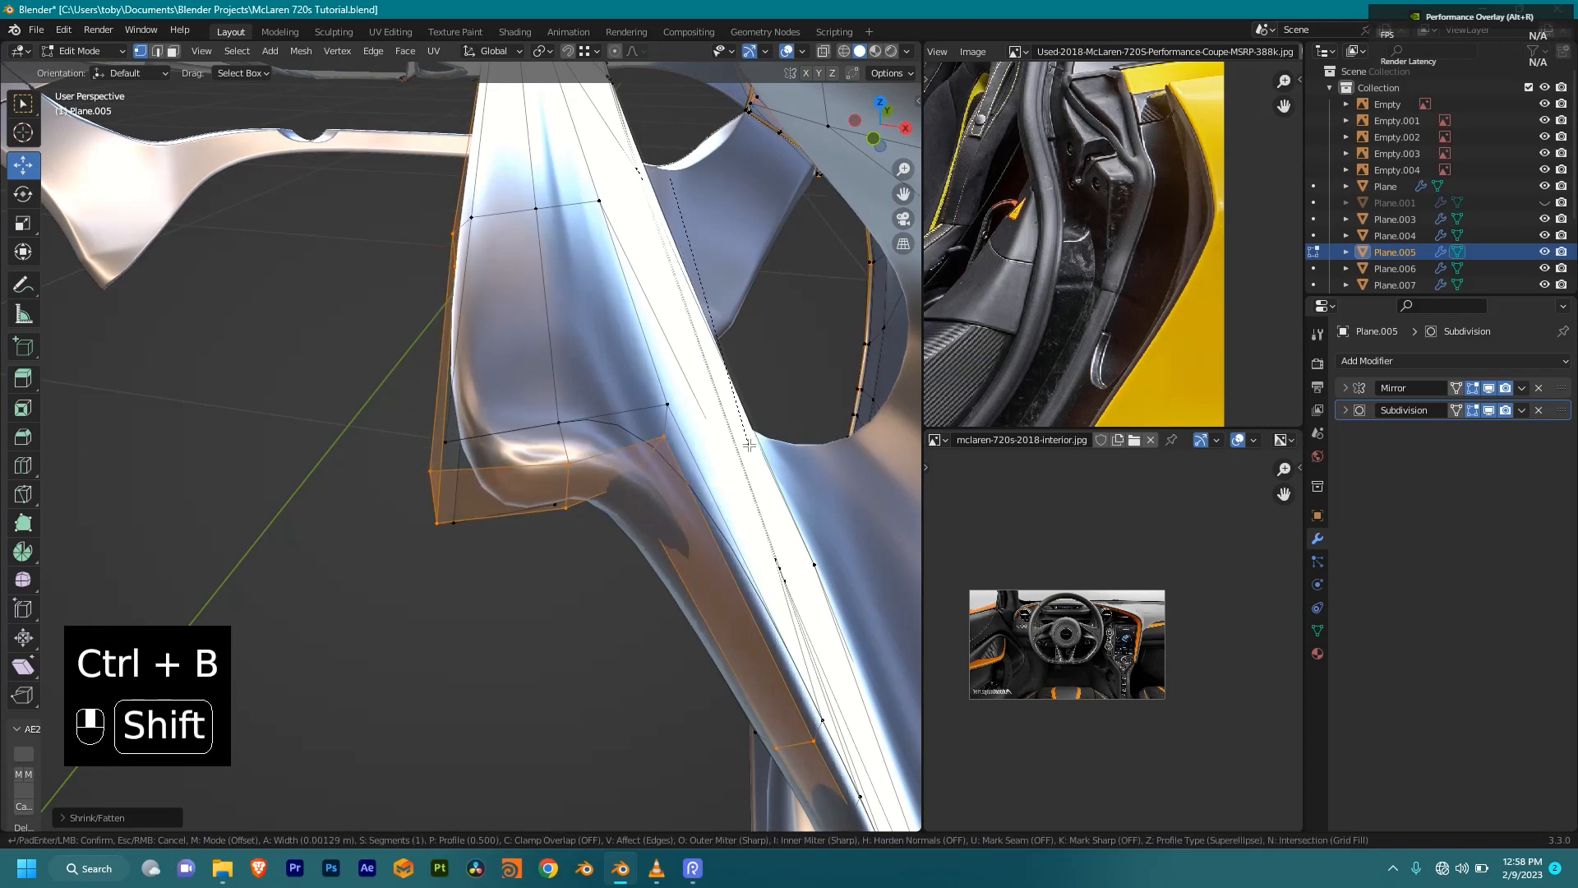
click(749, 445)
Step: Add an evenly offset supporting edge loop beside the rear panel's rim, on the side facing the outer surface
middle_drag(749, 445, 349, 331)
key(ctrl+r)
drag(348, 331, 344, 337)
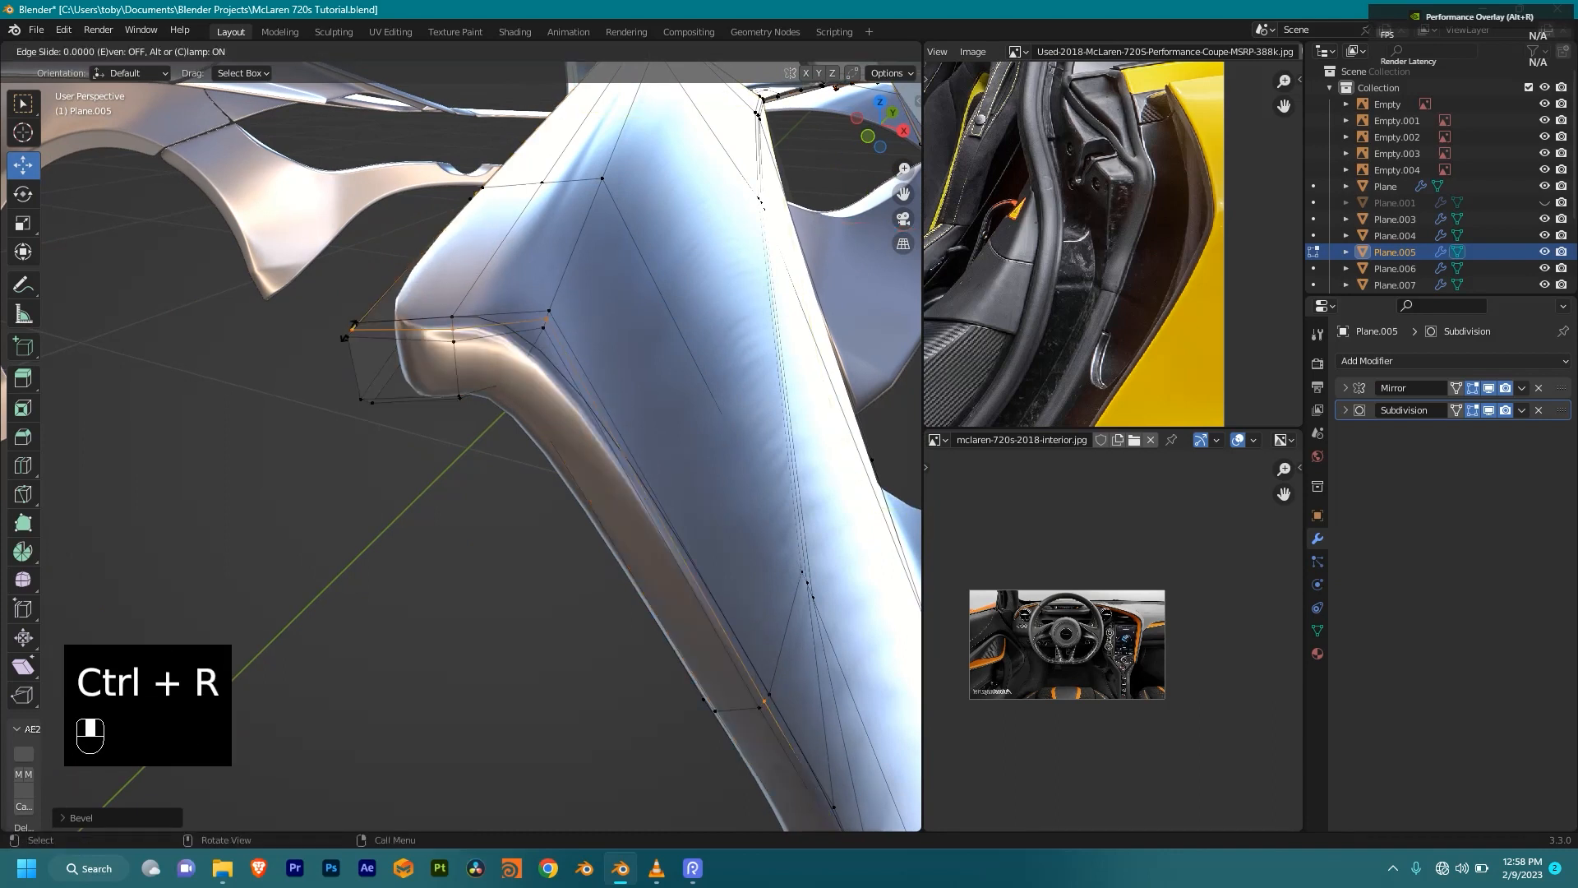
key(e)
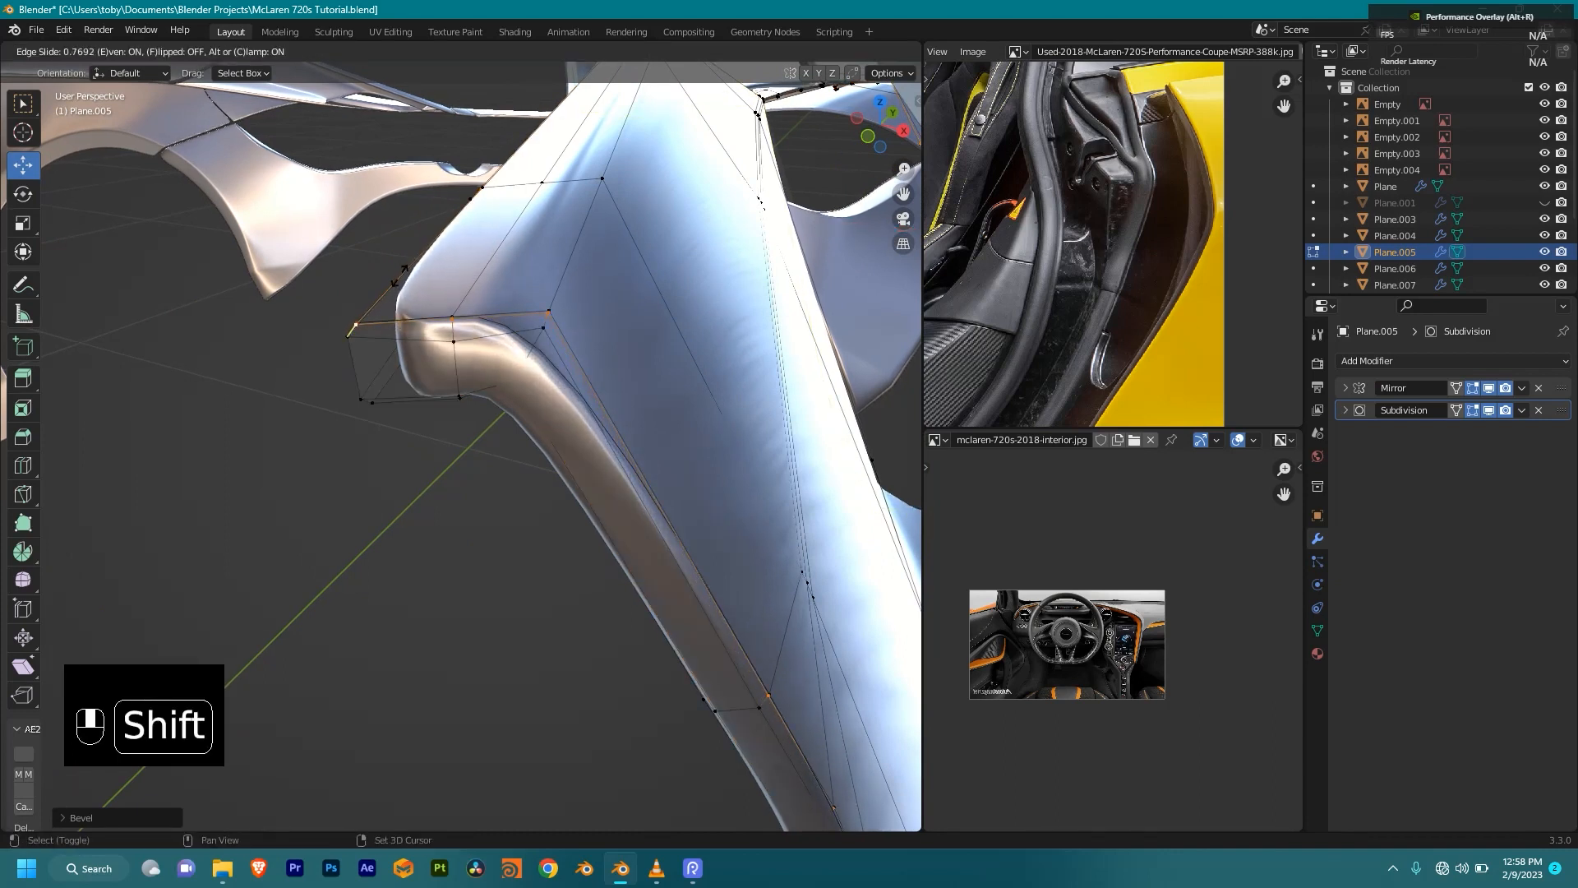
click(400, 275)
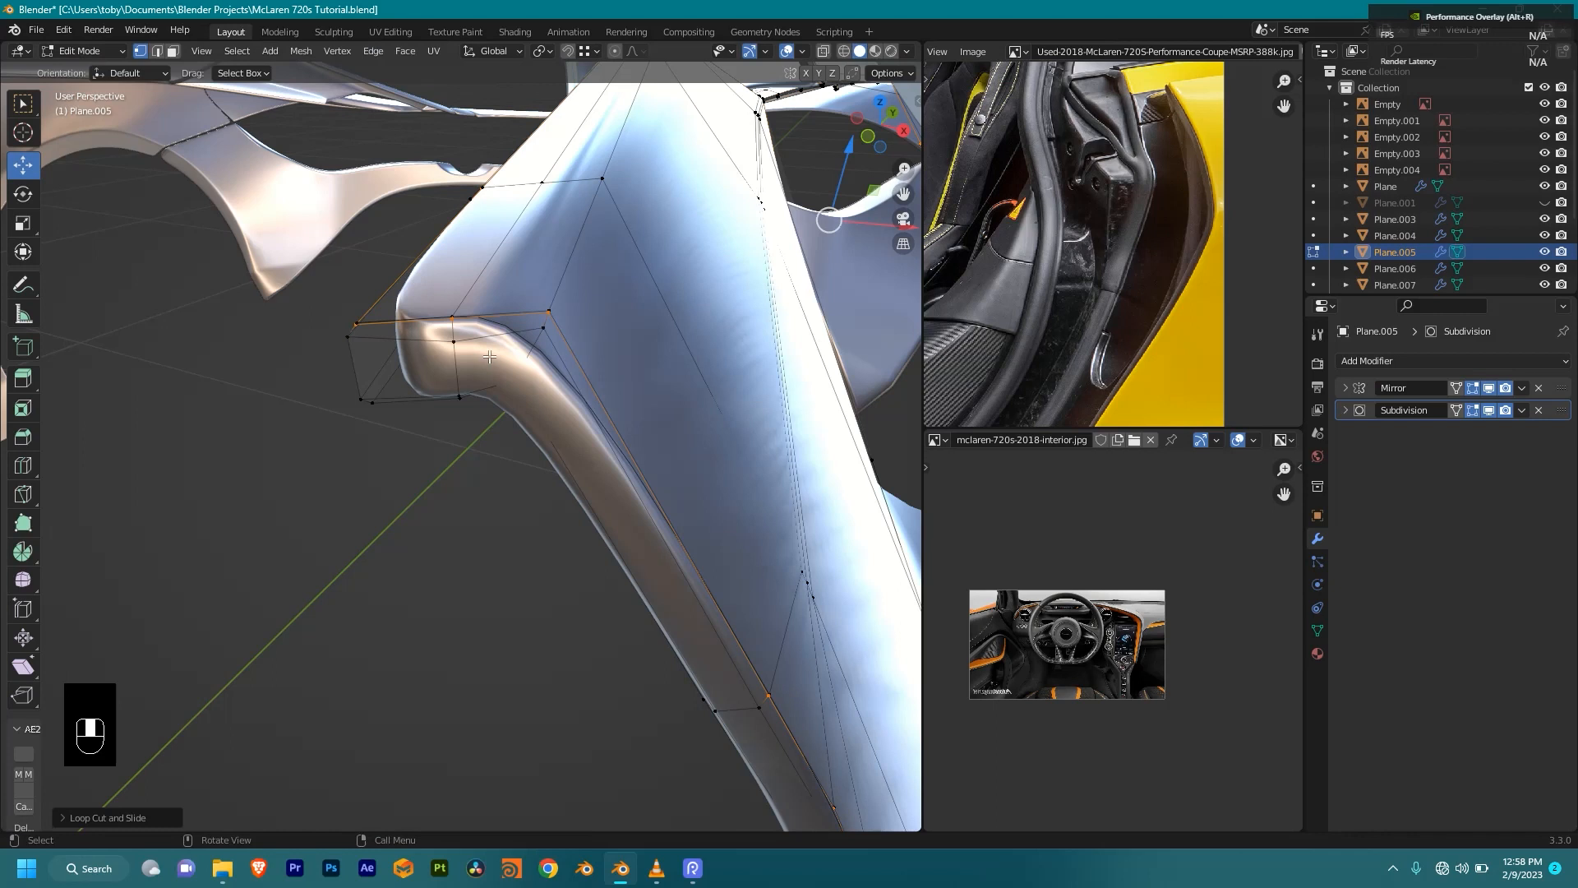
Step: Slide the outer and inner corner vertices below the new loop along their edges at the jamb end
middle_drag(489, 356, 621, 485)
shift+middle_drag(621, 485, 635, 419)
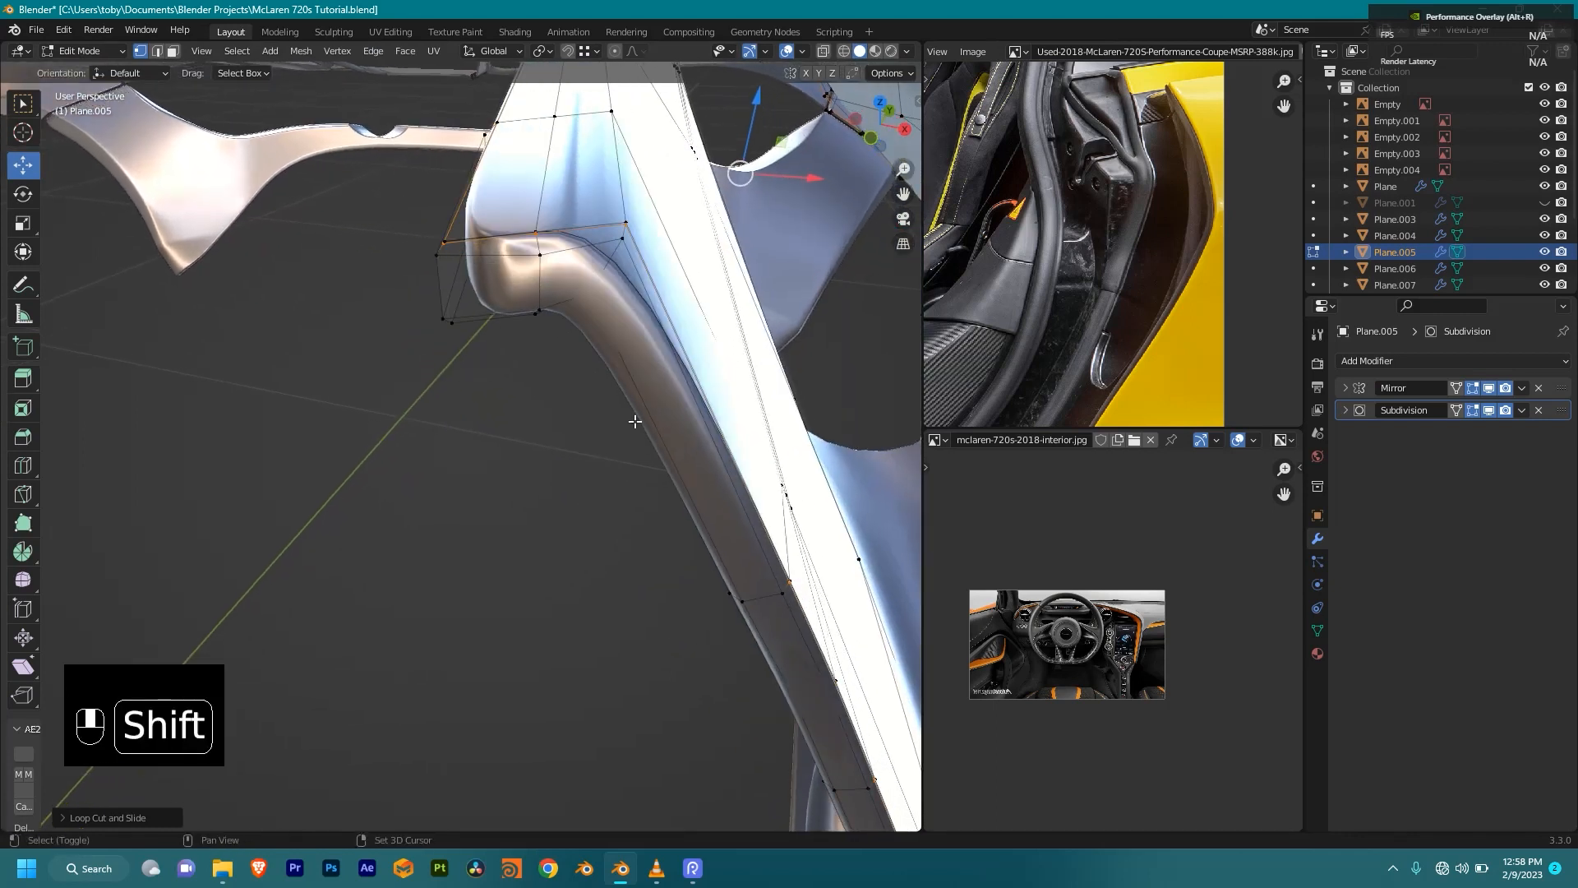
key(ctrl+r)
right_click(544, 245)
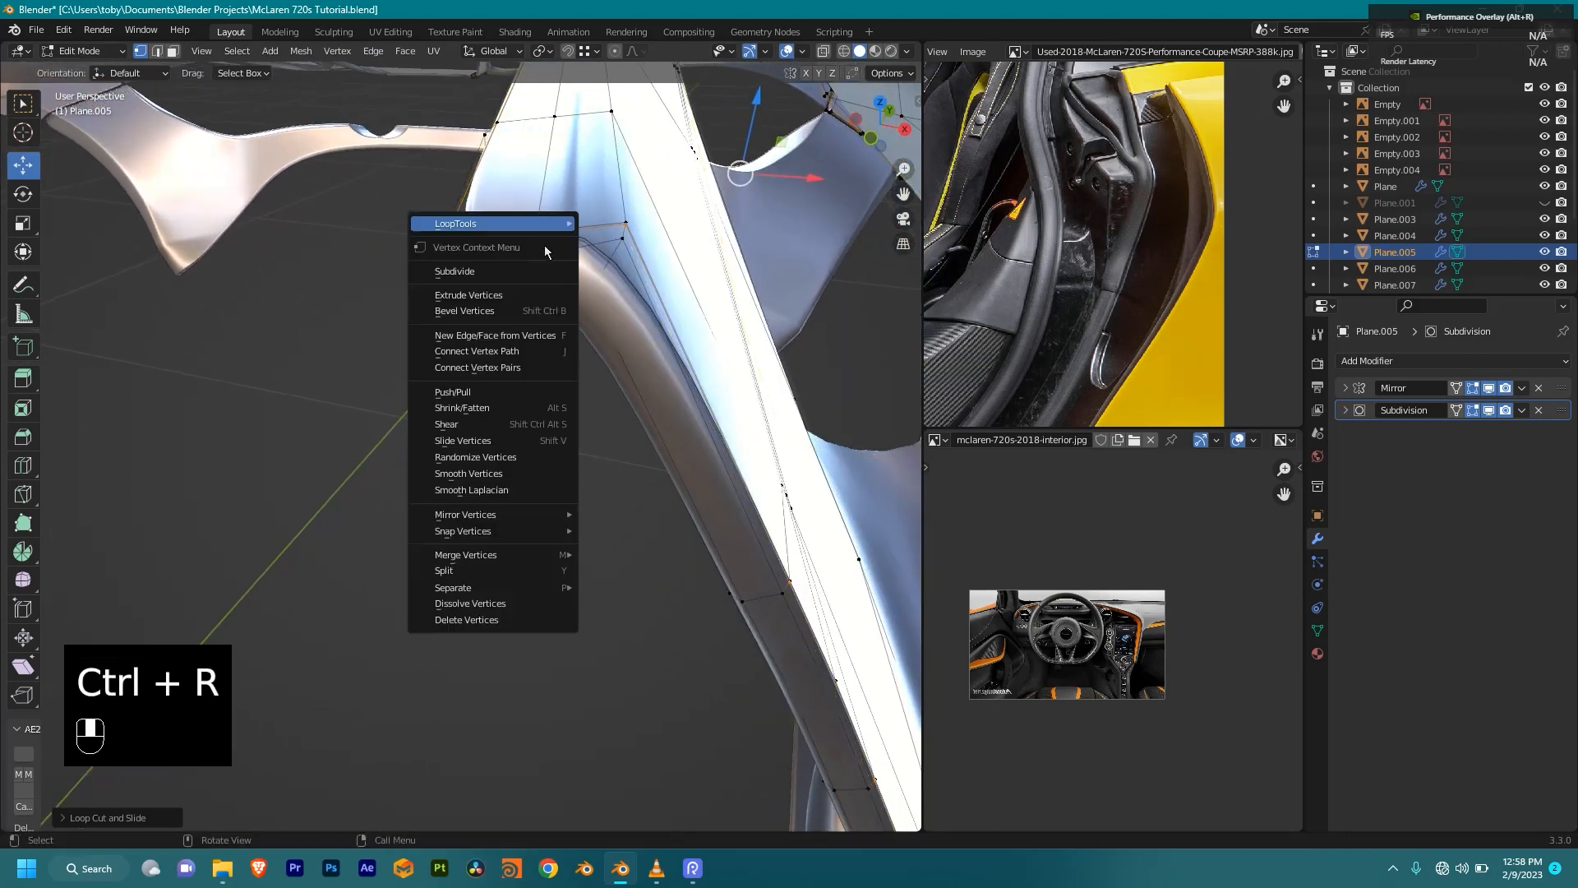
click(440, 262)
key(g)
key(g)
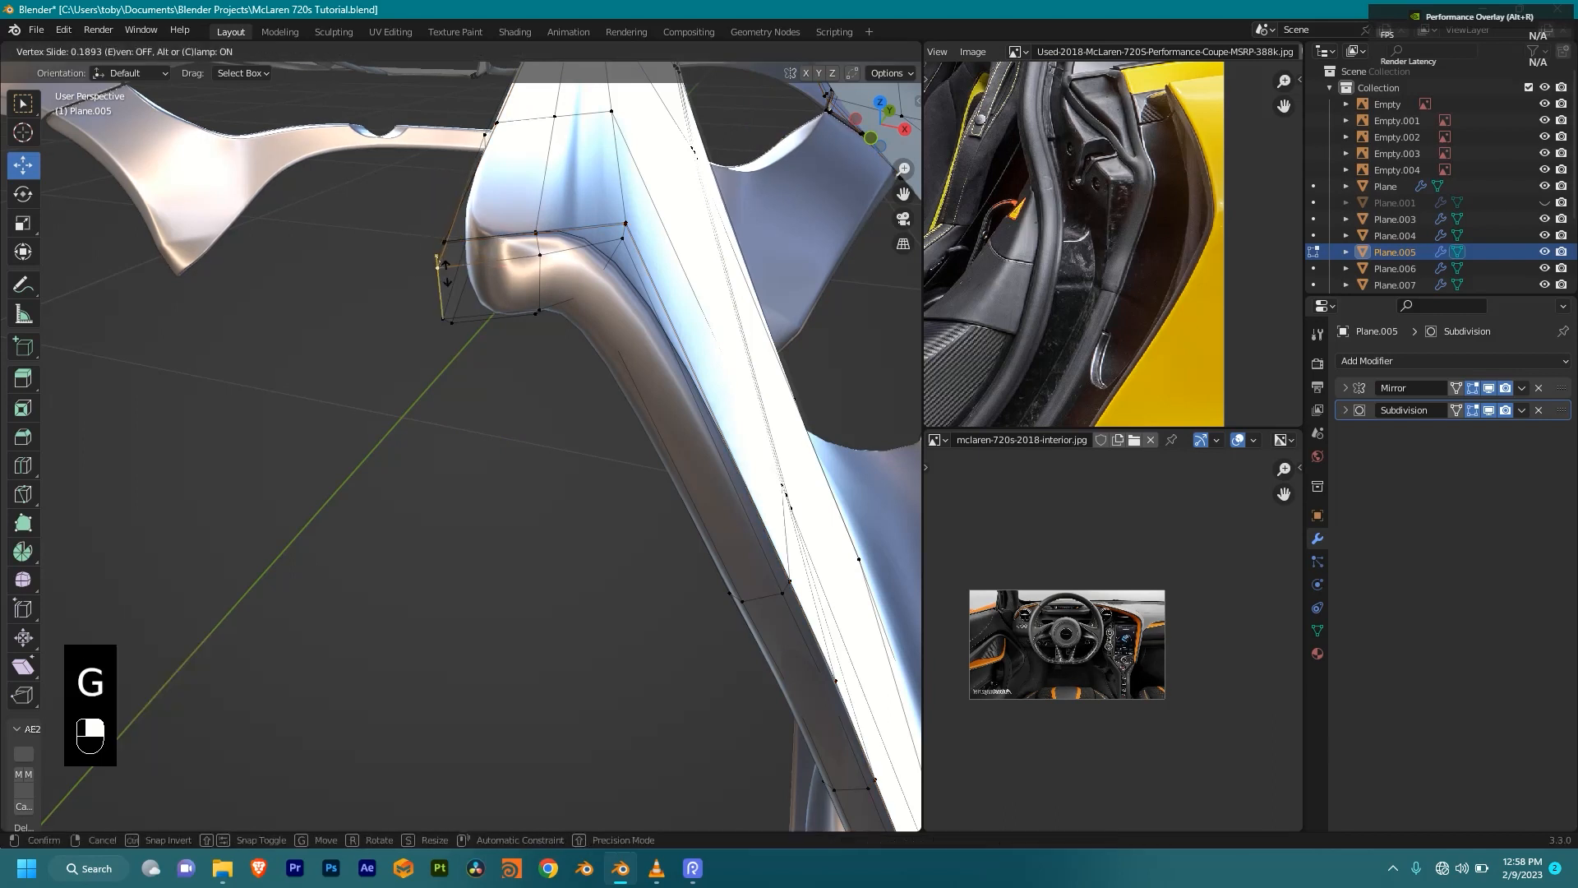
click(438, 268)
click(615, 244)
key(g)
key(g)
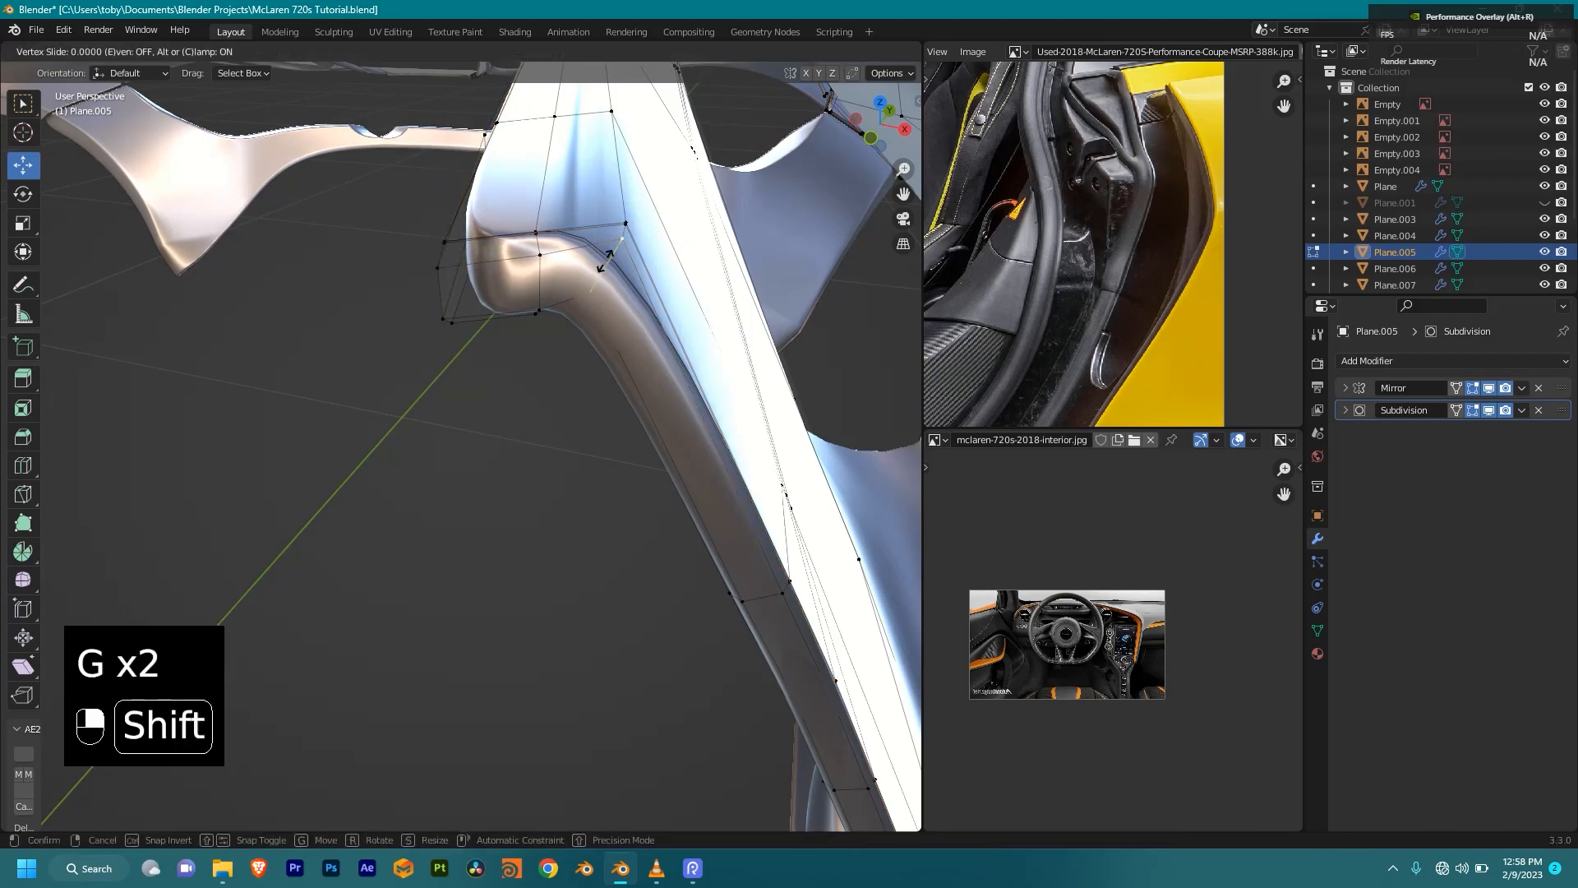
click(536, 238)
Step: Add another loop cut on the narrow band beside the rim, evenly following the flipped side
key(ctrl+r)
click(535, 239)
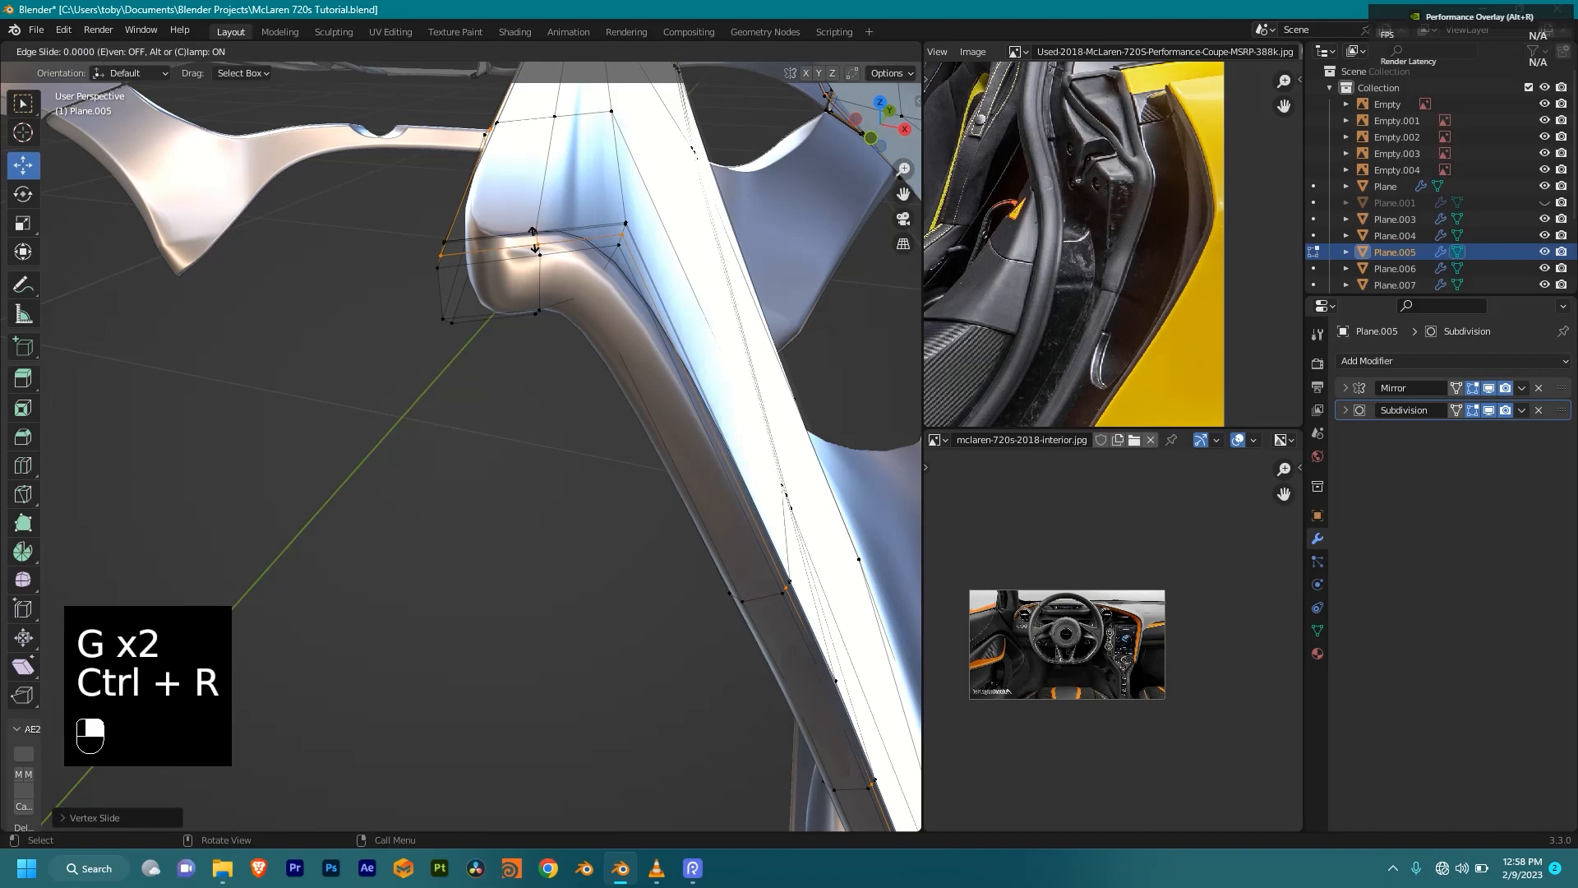
key(f)
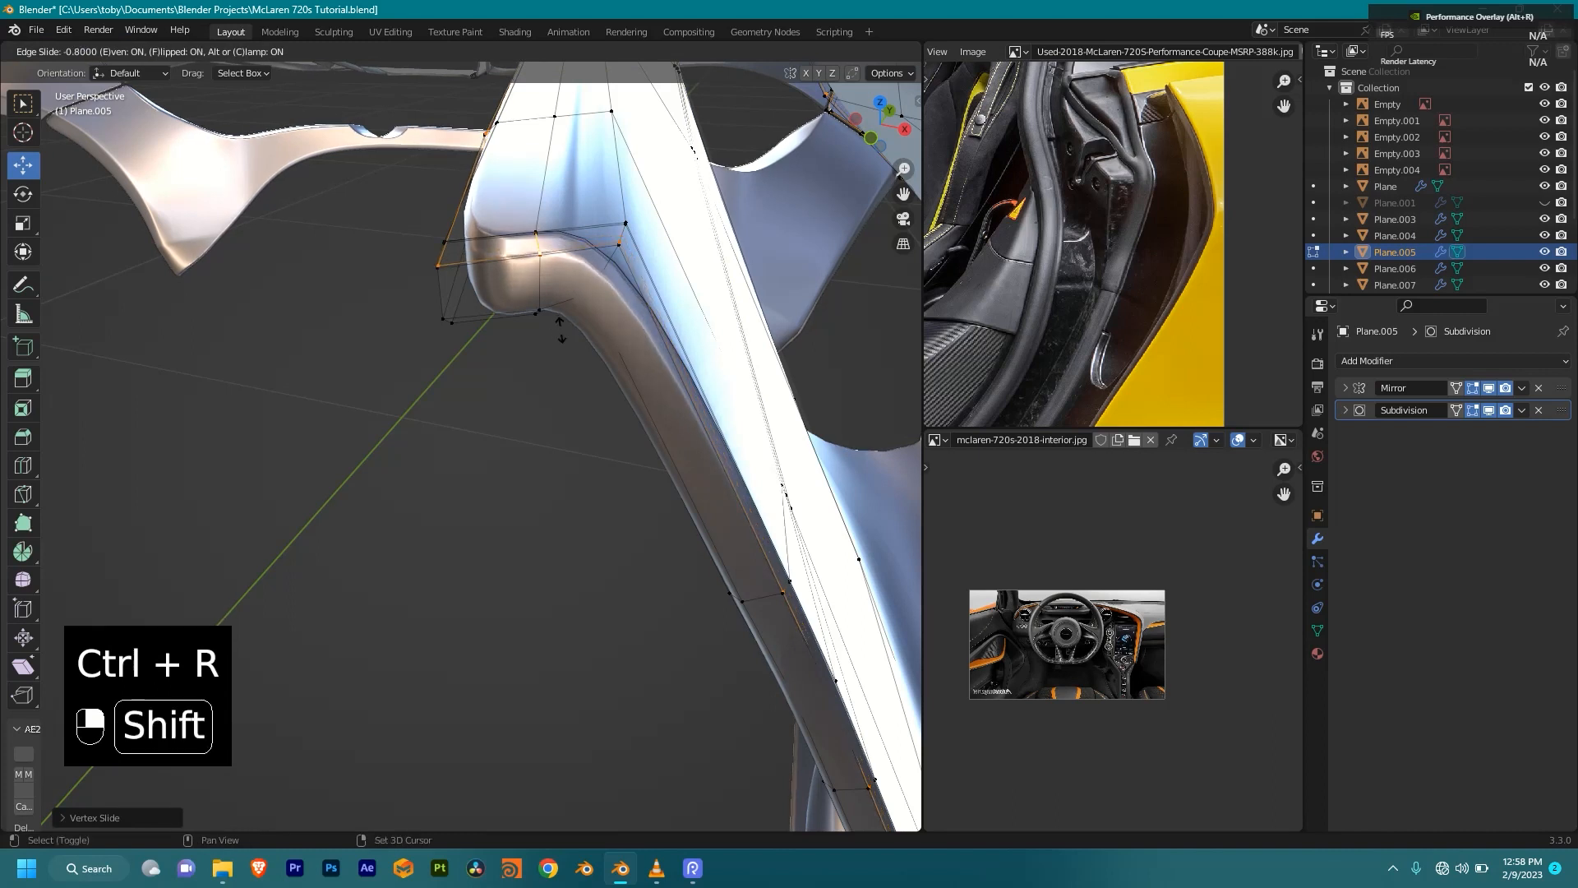
click(562, 329)
Step: Crease the edges at the outer corner of the rear panel's inner jamb tip
middle_drag(551, 311, 546, 418)
shift+middle_drag(535, 581, 643, 279)
mouse_move(559, 440)
middle_down()
mouse_move(582, 472)
mouse_move(553, 370)
middle_up()
key(shift+z)
mouse_move(658, 324)
shift+middle_down()
mouse_move(627, 349)
mouse_move(605, 216)
shift+middle_up()
click(582, 253)
key(shift+z)
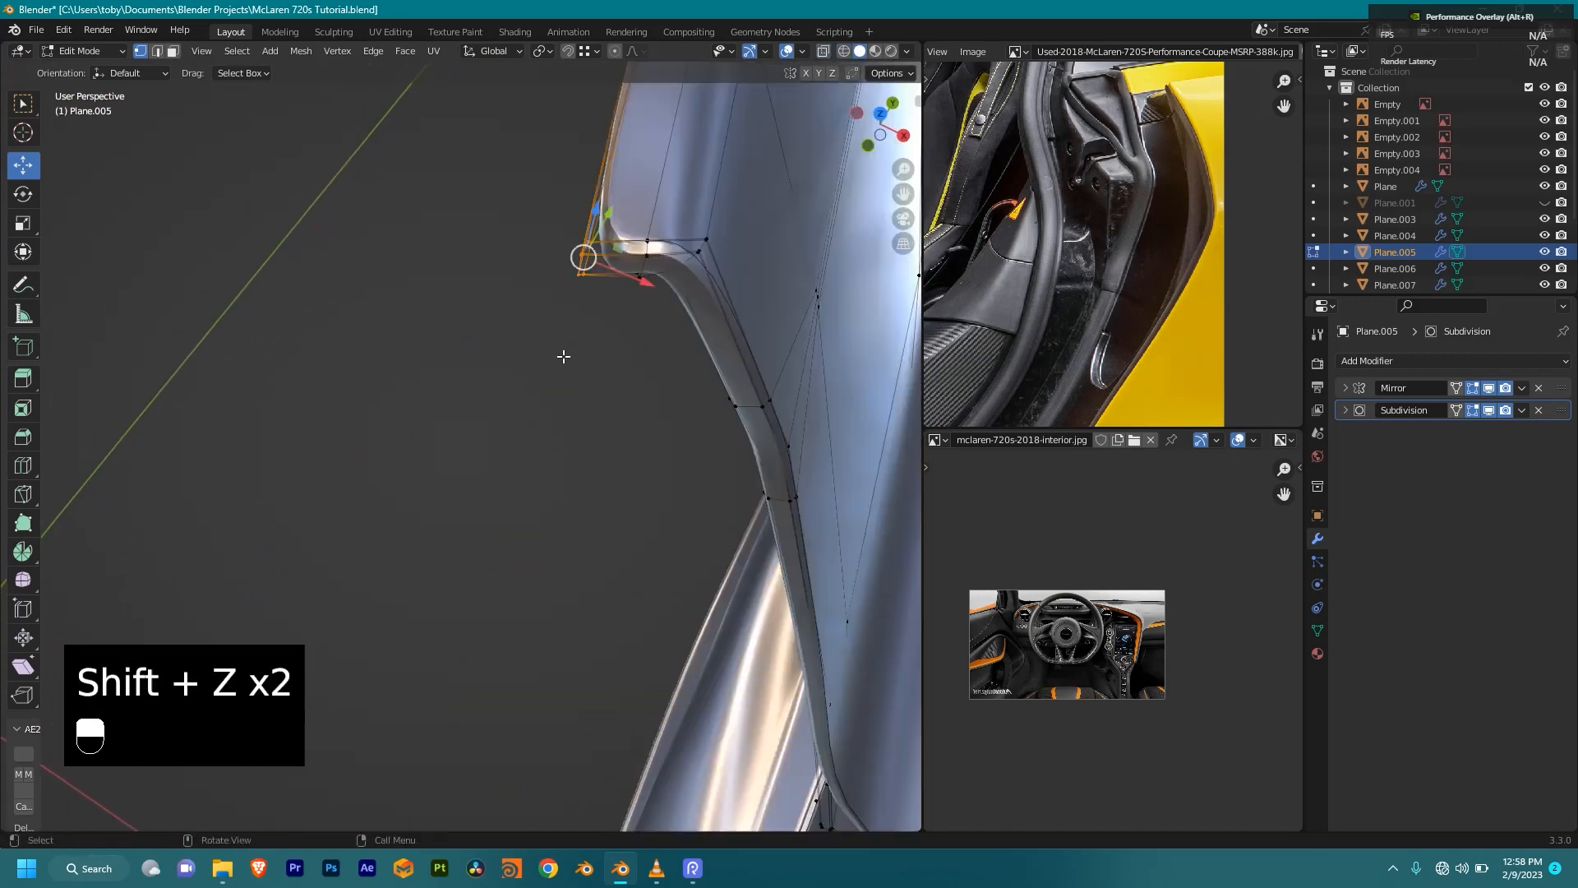
key(shift+e)
click(672, 432)
Step: Crease the edges at the rear panel's lower front corner above the sill
middle_drag(693, 515, 609, 380)
scroll(613, 353, up, 2)
scroll(610, 381, up, 3)
shift+middle_drag(732, 495, 637, 411)
key(shift+z)
key(shift+z)
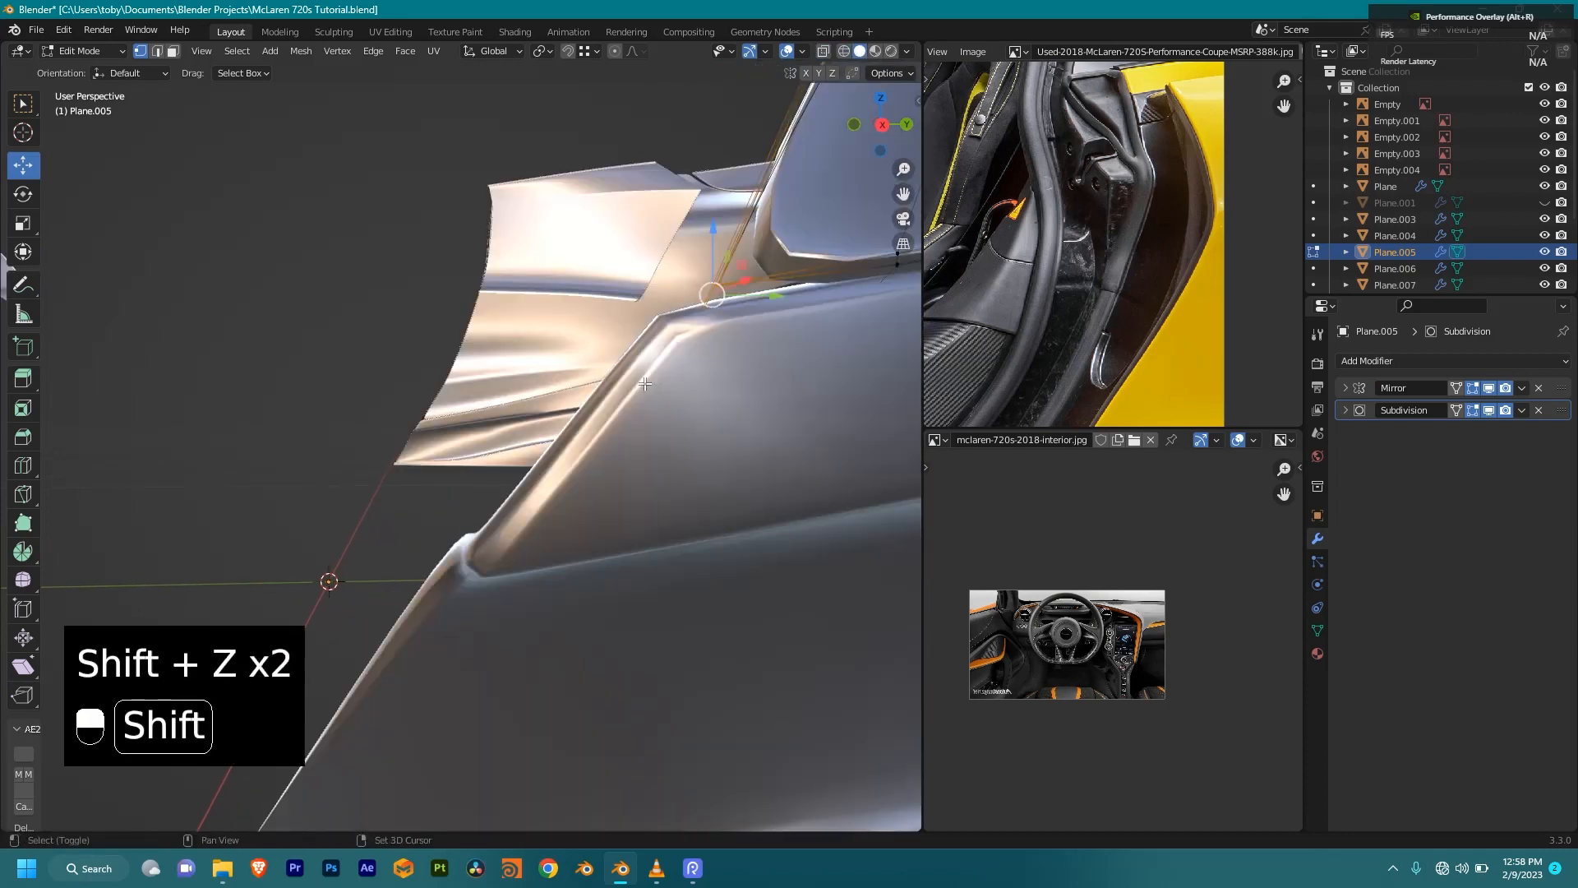
key(shift+e)
click(752, 487)
middle_drag(754, 486, 692, 451)
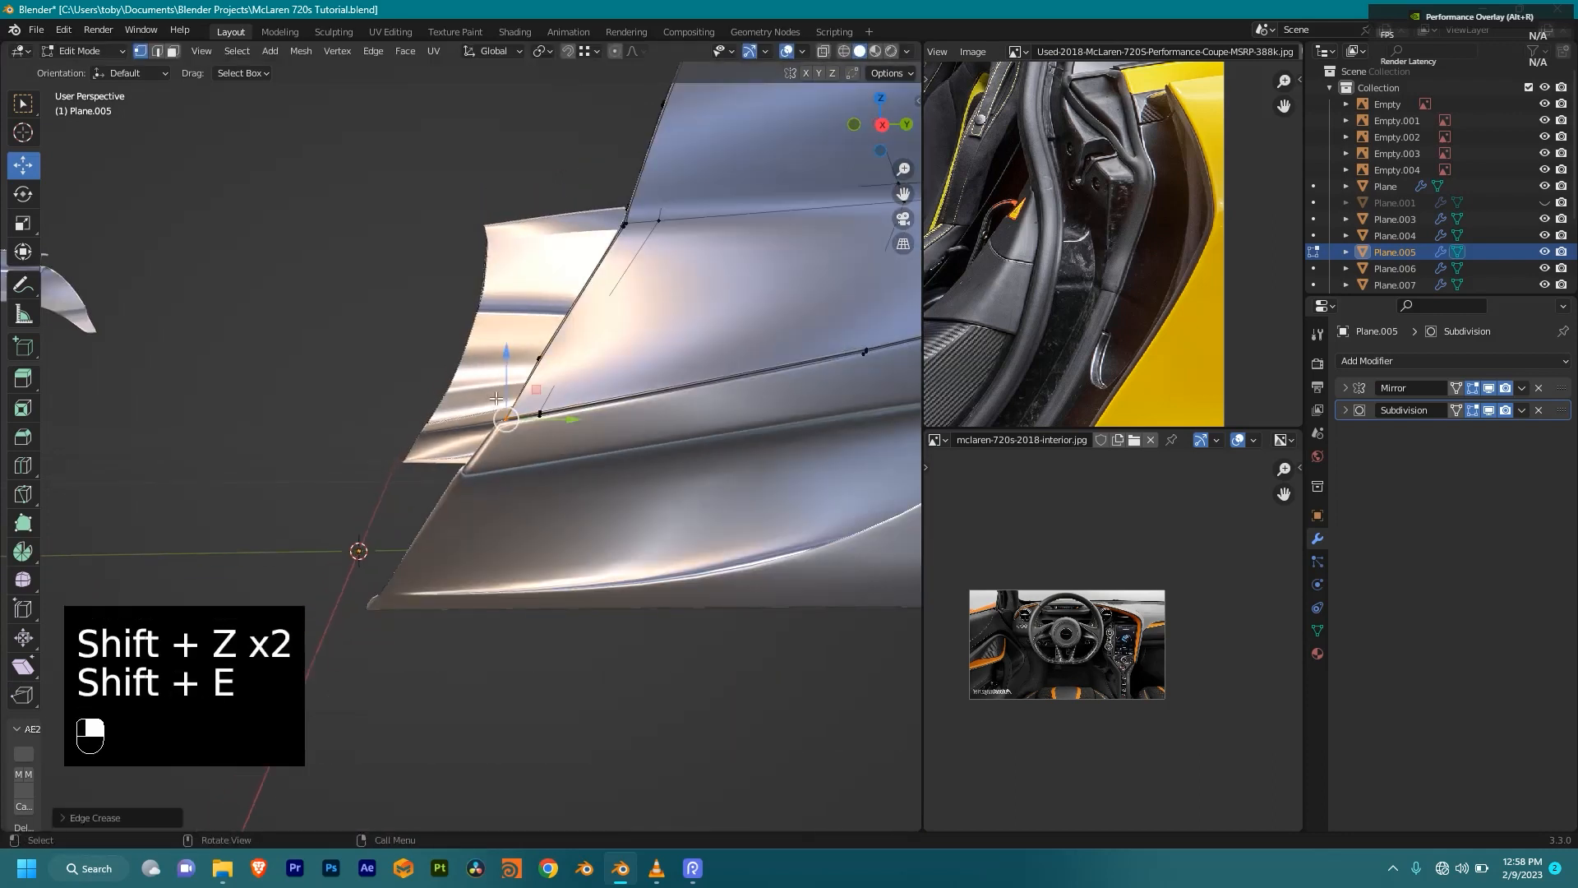
Step: Crease the edges at the rear panel's lower rear corner, where the side edge meets the bottom seam
middle_drag(548, 441, 519, 434)
shift+middle_drag(789, 396, 320, 489)
scroll(607, 391, down, 4)
scroll(591, 364, up, 4)
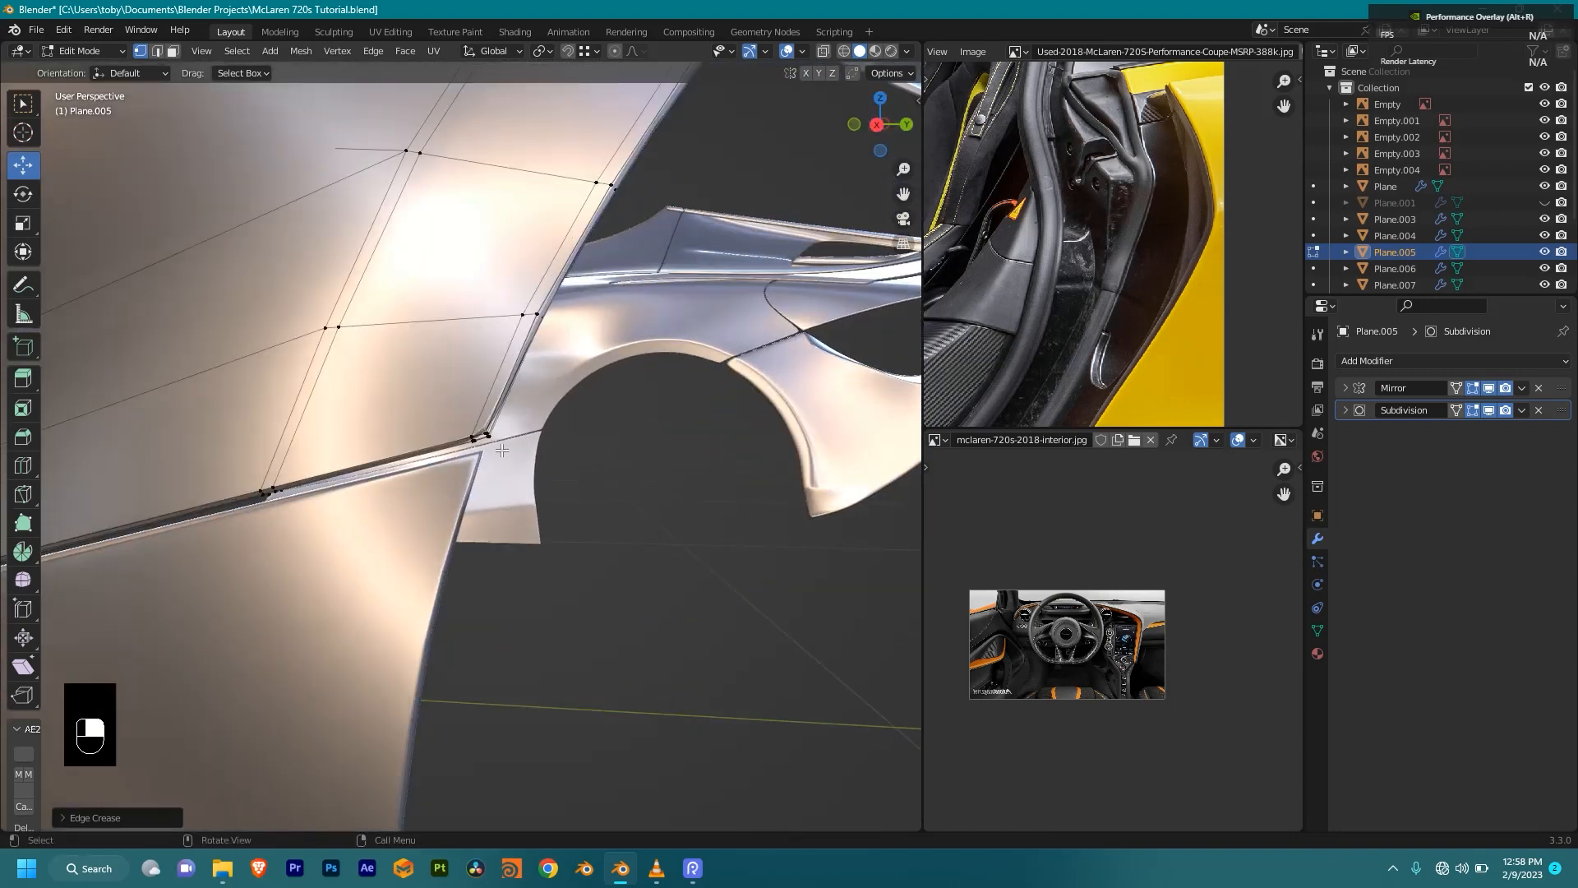
key(shift+z)
drag(521, 470, 518, 473)
key(shift+z)
key(shift+e)
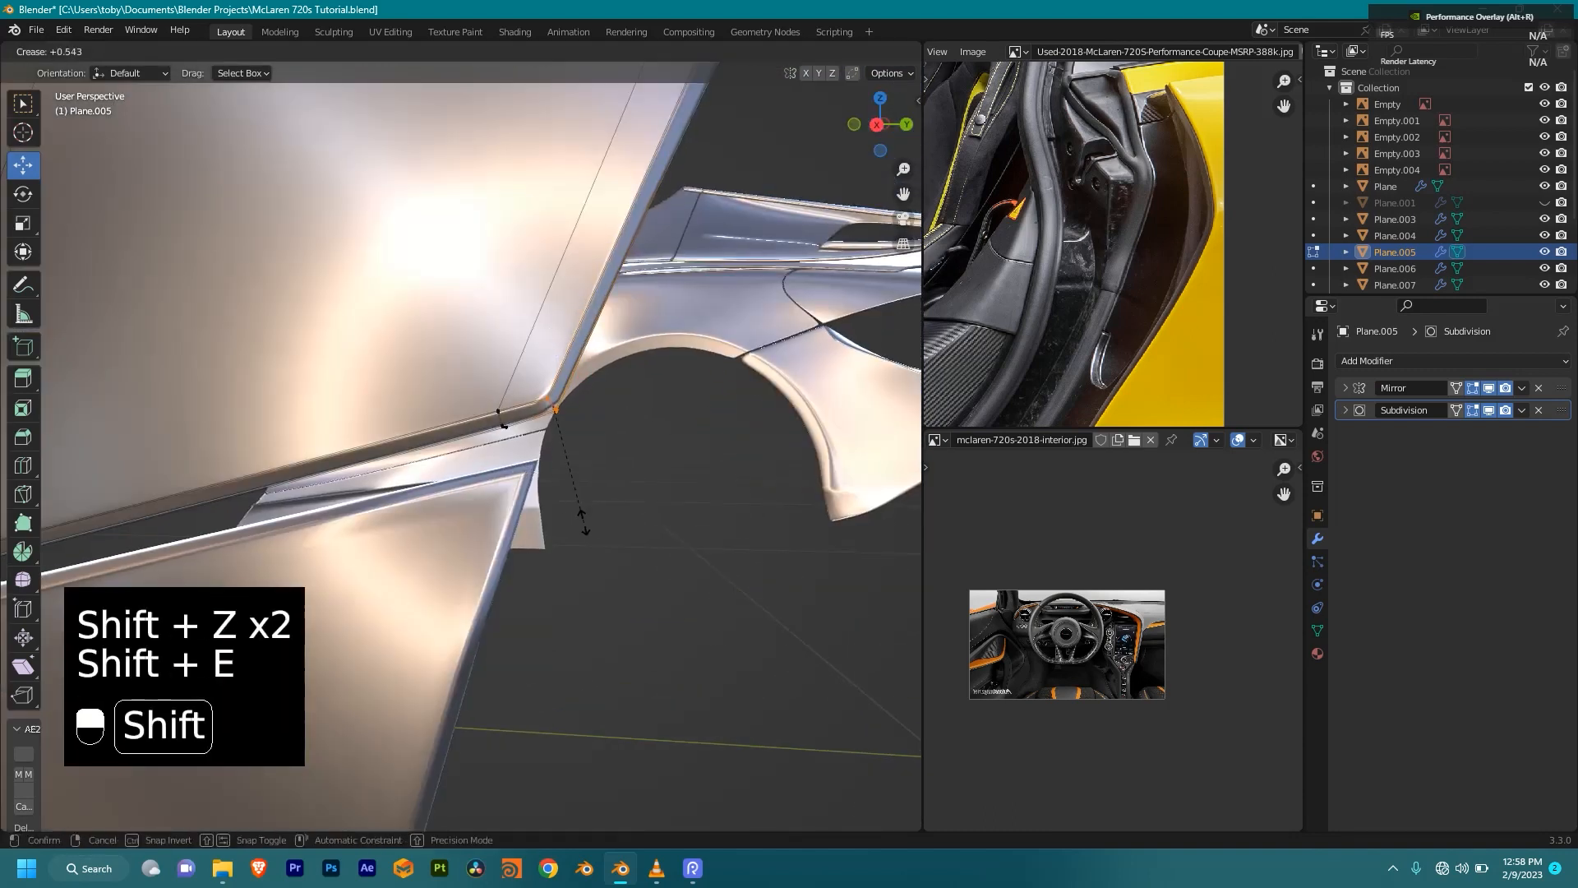
click(600, 559)
Step: Box-select the next rounded rim corner of the rear panel and crease its edges
key(KP_Decimal)
shift+middle_drag(699, 376, 465, 447)
scroll(465, 447, up, 6)
shift+middle_drag(740, 575, 549, 508)
key(shift+z)
drag(305, 481, 387, 587)
key(shift+z)
key(shift+e)
click(539, 650)
Step: Crease further corners along the rear panel's rim, giving the pointed lower tip an edge crease of 1
scroll(532, 556, down, 6)
mouse_move(533, 556)
middle_down()
mouse_move(504, 535)
mouse_move(782, 510)
mouse_move(606, 634)
mouse_move(518, 545)
middle_up()
scroll(781, 510, up, 5)
key(shift+z)
key(shift+z)
key(shift+e)
key(shift+z)
key(shift+z)
key(shift+e)
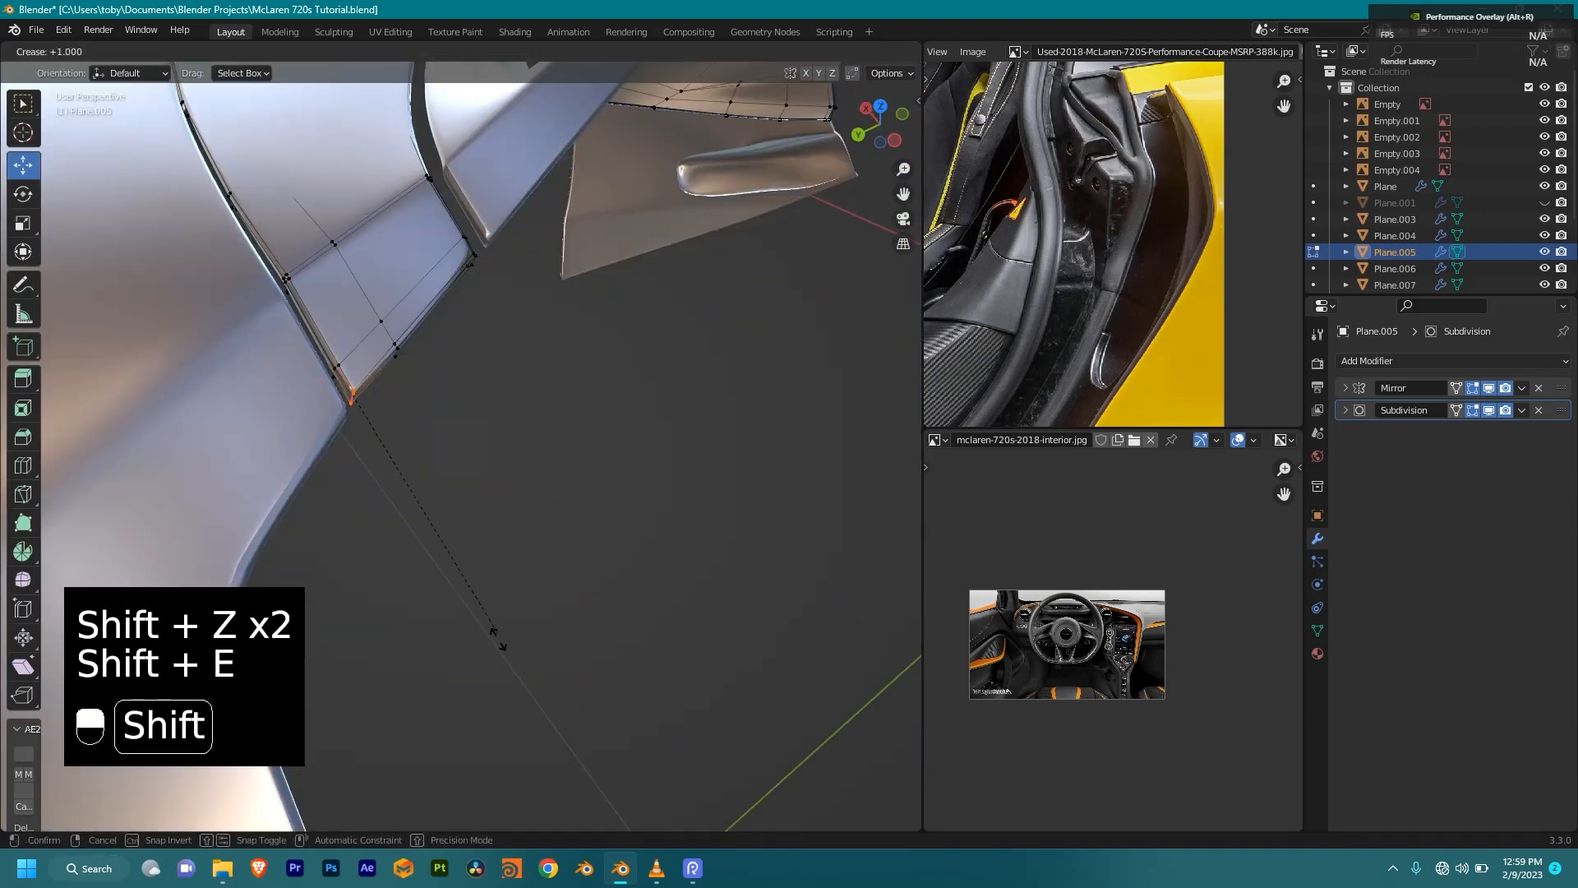
key(shift+z)
key(shift+z)
key(shift+e)
Step: Crease the edges at the corner of the rear panel's notch and return to Object Mode
key(shift+z)
mouse_move(327, 245)
shift+right_down()
mouse_move(374, 395)
mouse_move(440, 405)
shift+right_up()
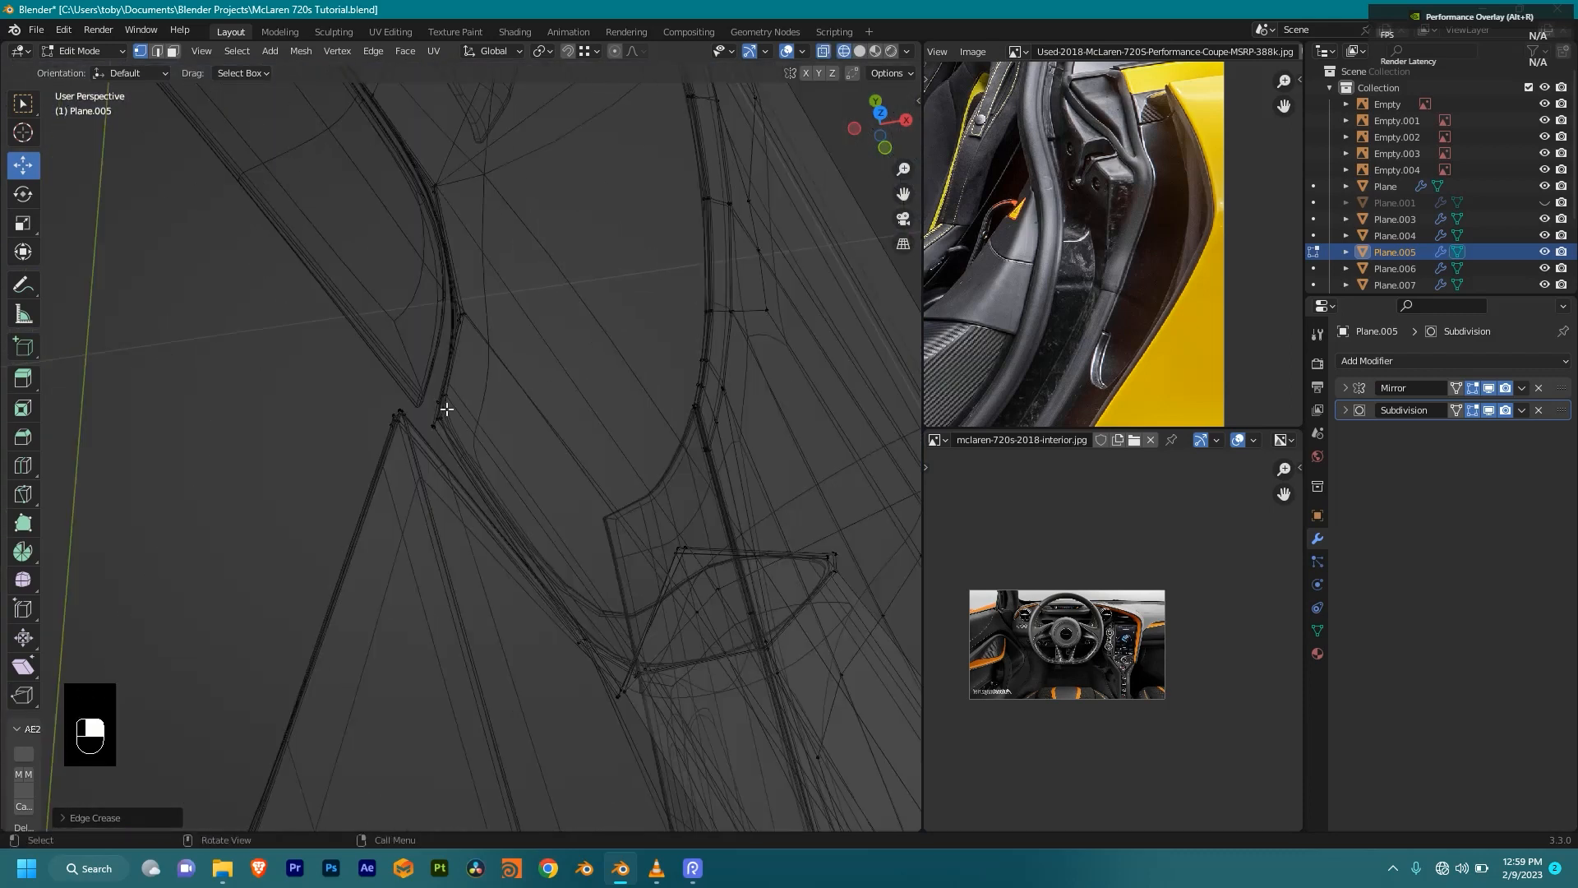
drag(440, 405, 451, 436)
key(shift+z)
key(shift+e)
click(451, 436)
right_drag(451, 436, 440, 404)
scroll(439, 405, up, 4)
shift+middle_drag(546, 469, 581, 364)
scroll(646, 334, down, 5)
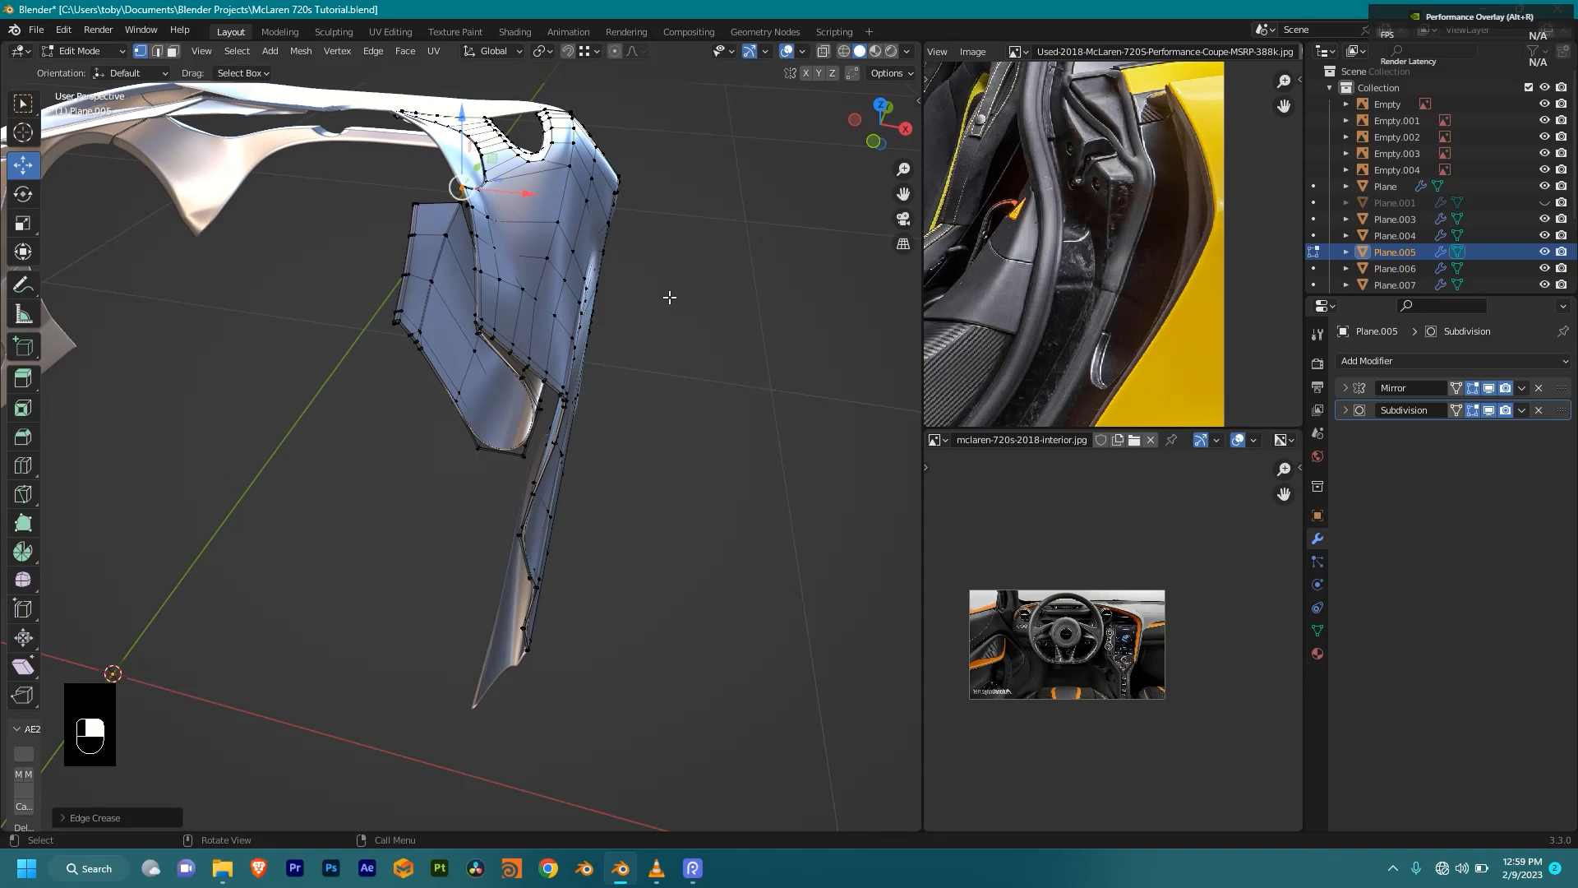
middle_drag(630, 261, 599, 297)
key(Tab)
scroll(590, 284, up, 4)
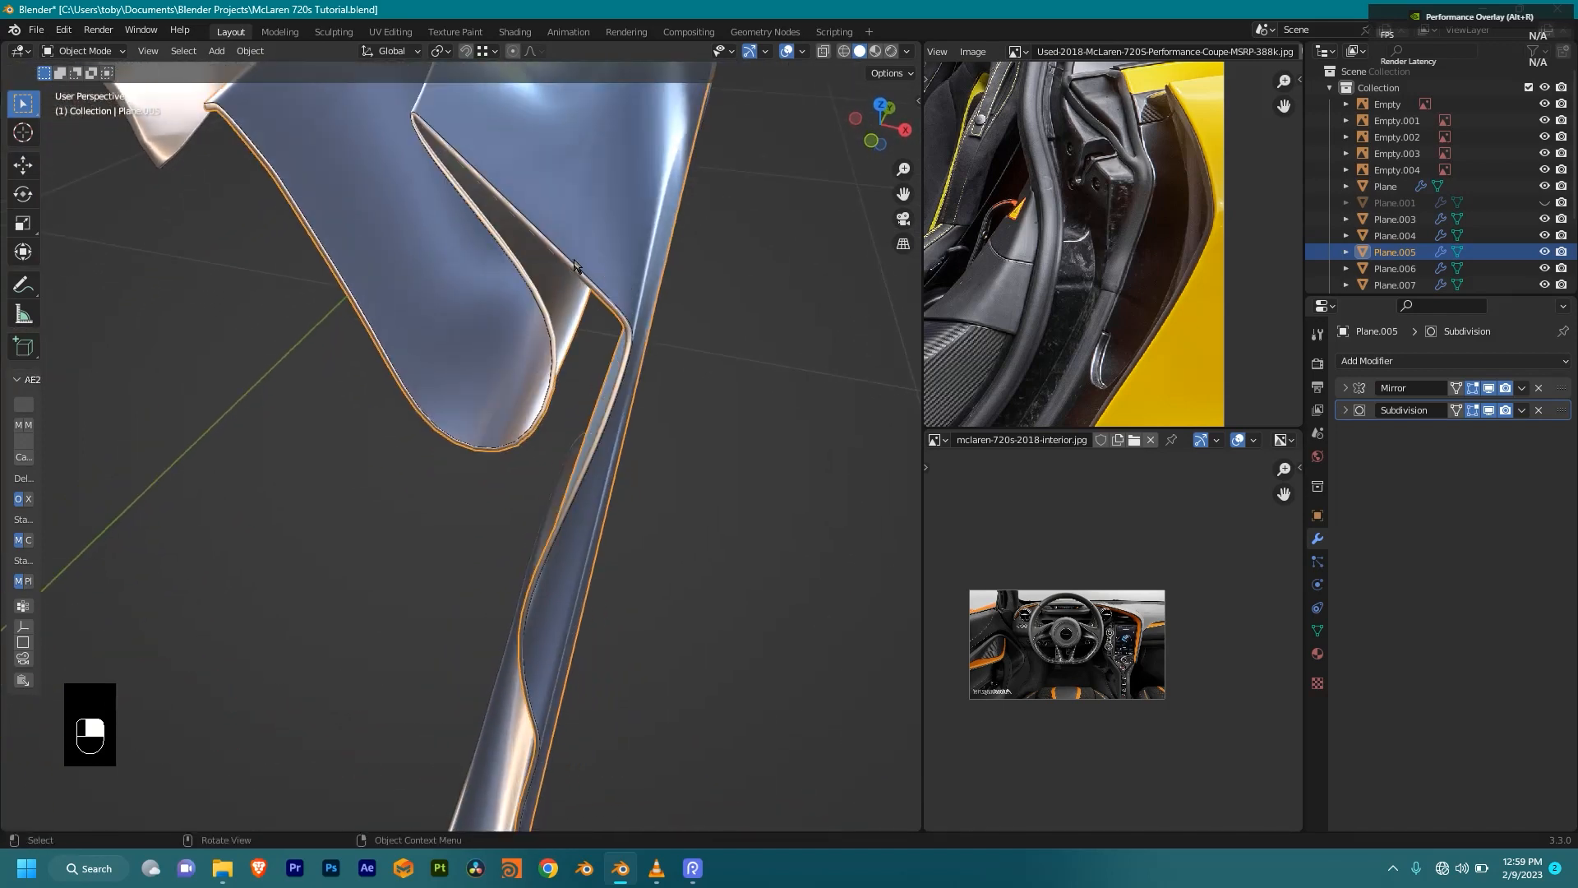
Step: Select the separated door-jamb edge Plane.006 and open its mesh in Edit Mode
click(574, 263)
key(Tab)
key(Tab)
key(Tab)
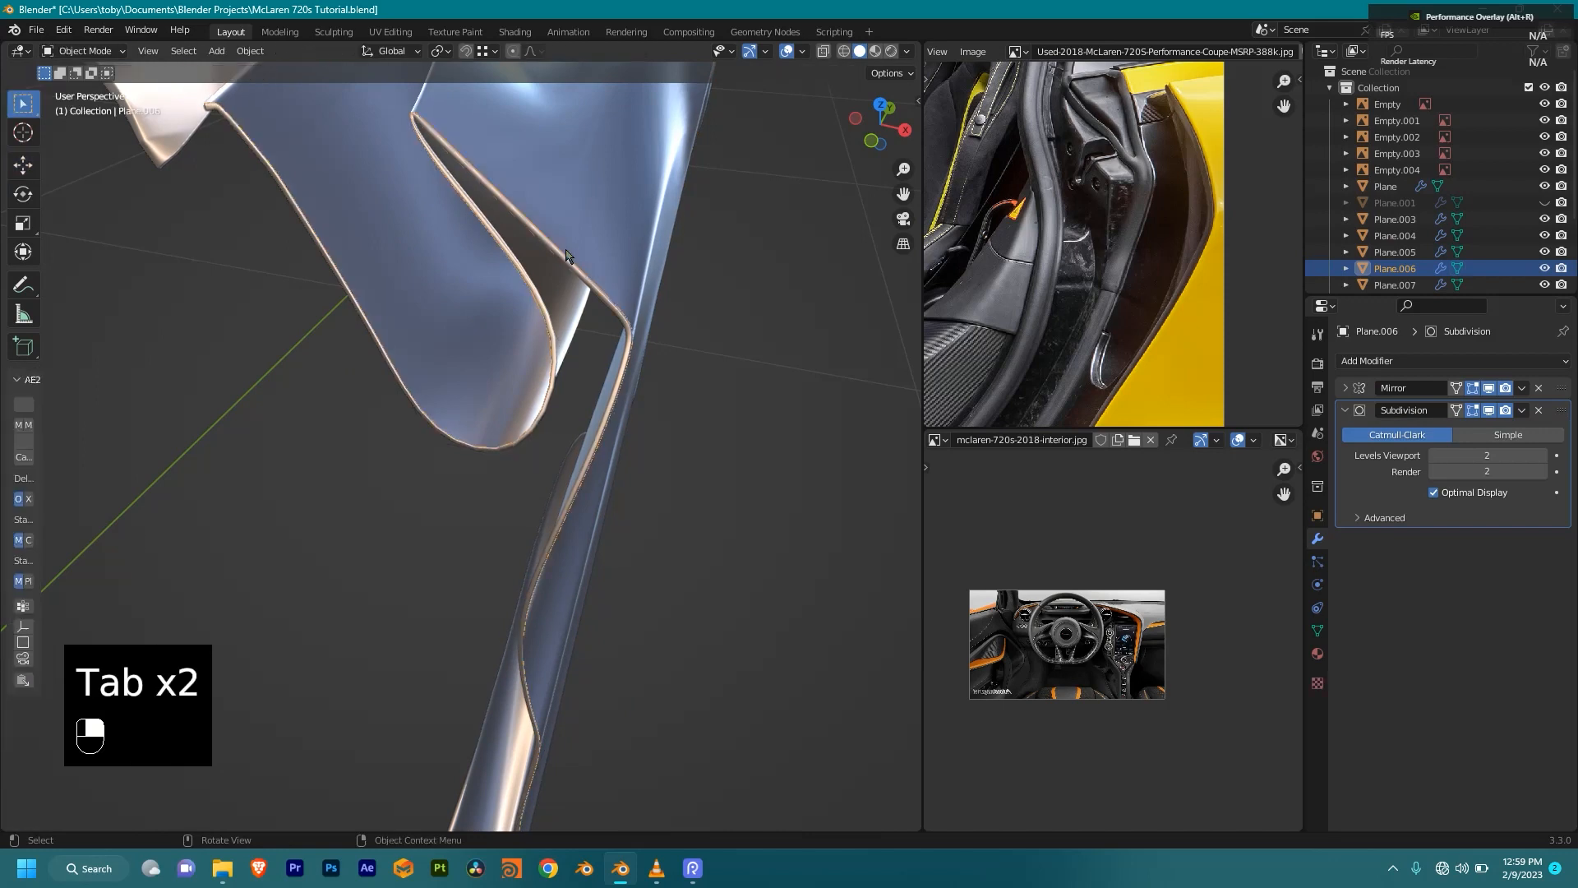
middle_drag(565, 254, 500, 215)
scroll(443, 176, down, 7)
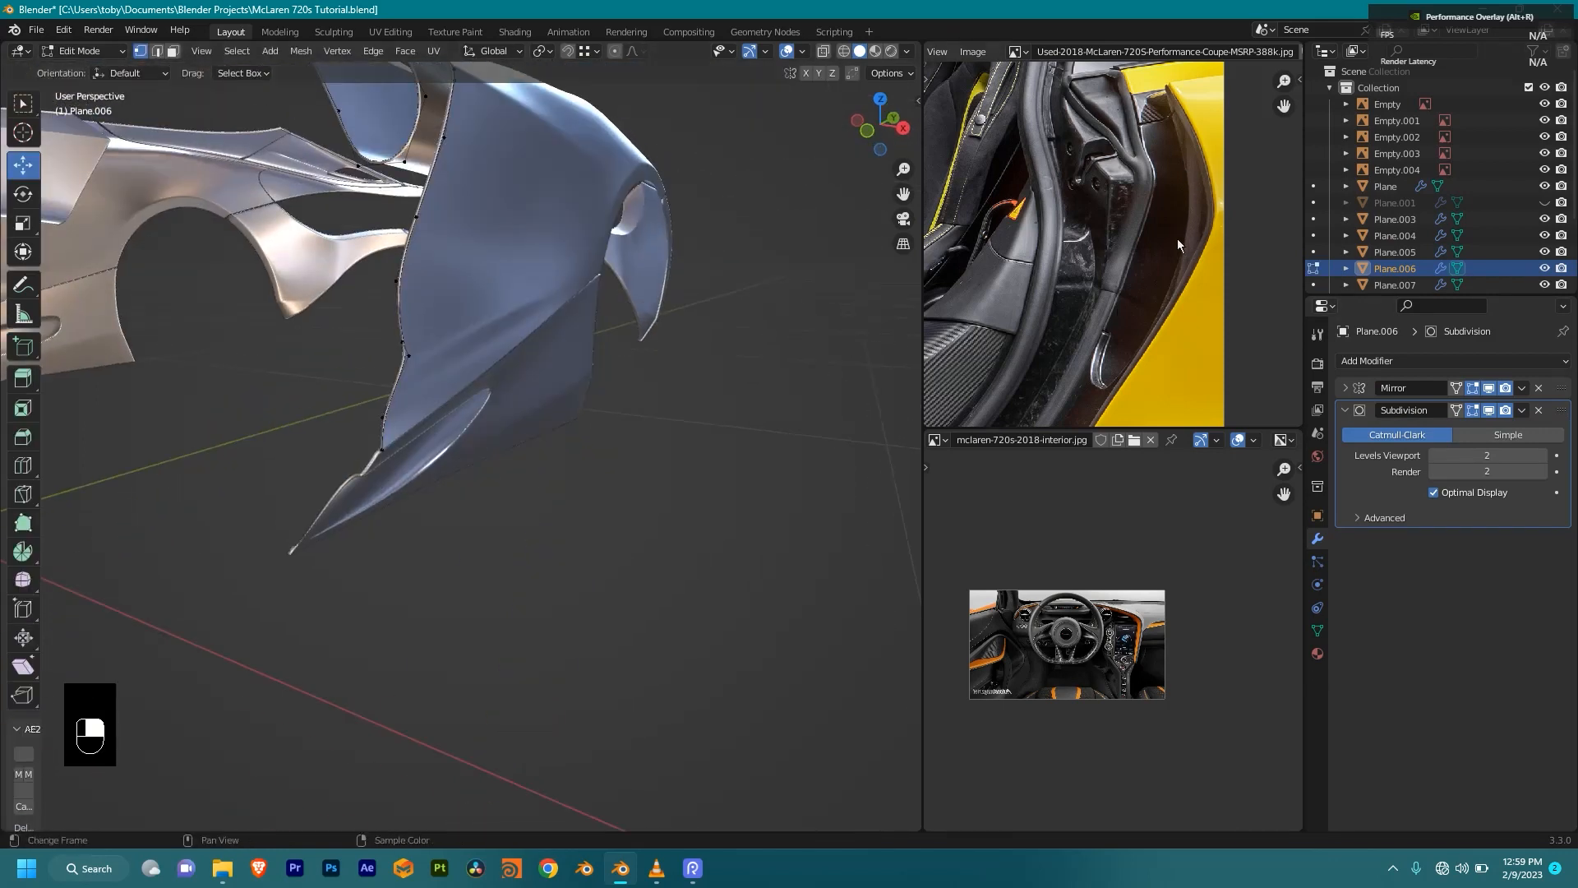
Step: Select the lower run of vertices on the door-jamb edge and set the front orthographic view
middle_drag(669, 210, 691, 222)
shift+middle_drag(588, 207, 667, 443)
scroll(614, 384, up, 1)
shift+middle_drag(593, 526, 564, 273)
middle_drag(674, 353, 627, 257)
drag(635, 216, 407, 703)
key(KP_3)
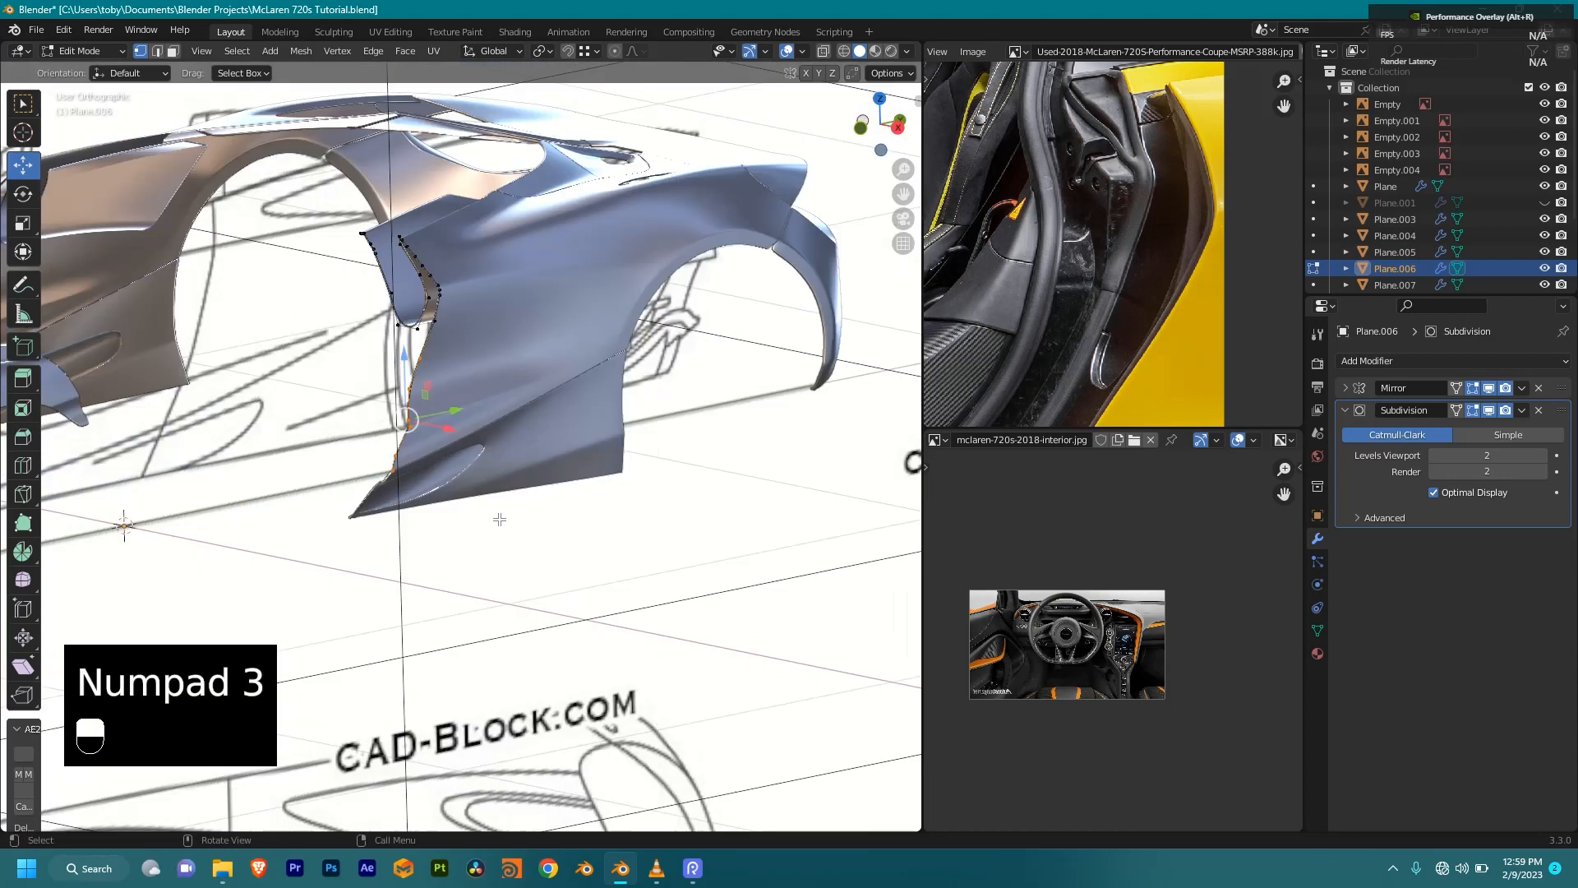
key(KP_1)
shift+middle_drag(608, 294, 579, 313)
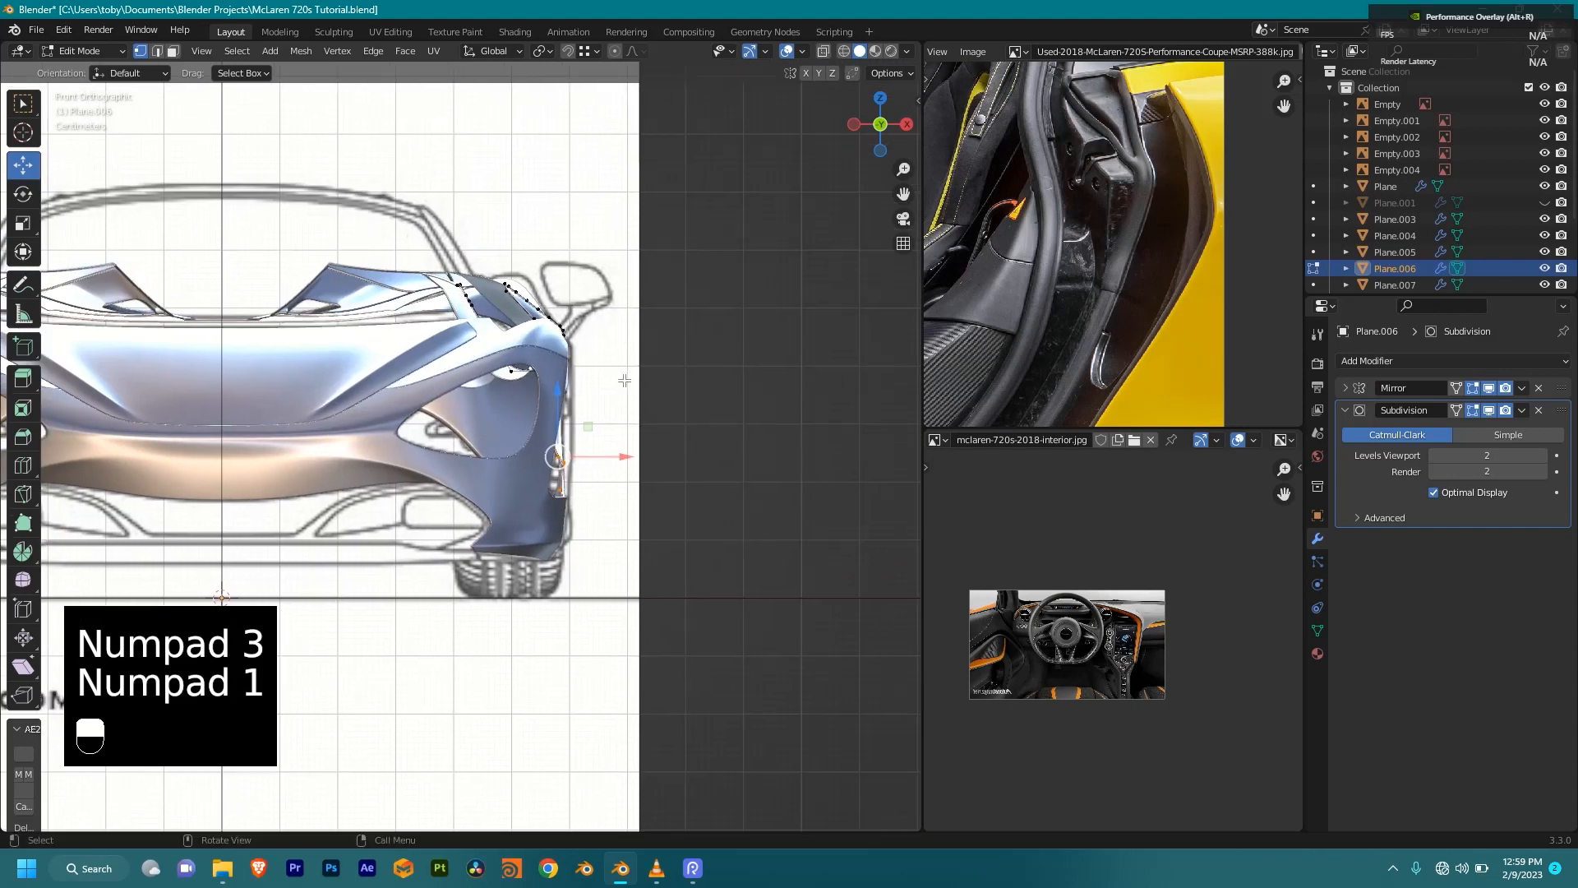
Step: Hide the body panels Plane, Plane.003 and Plane.004 that cover the door-jamb edge in front view
scroll(624, 422, down, 5)
middle_drag(624, 423, 434, 566)
key(Tab)
shift+middle_drag(403, 511, 496, 452)
drag(427, 485, 345, 578)
middle_drag(417, 494, 427, 498)
ctrl+drag(522, 403, 567, 523)
key(g)
right_click(565, 460)
key(h)
middle_drag(567, 459, 677, 358)
key(KP_1)
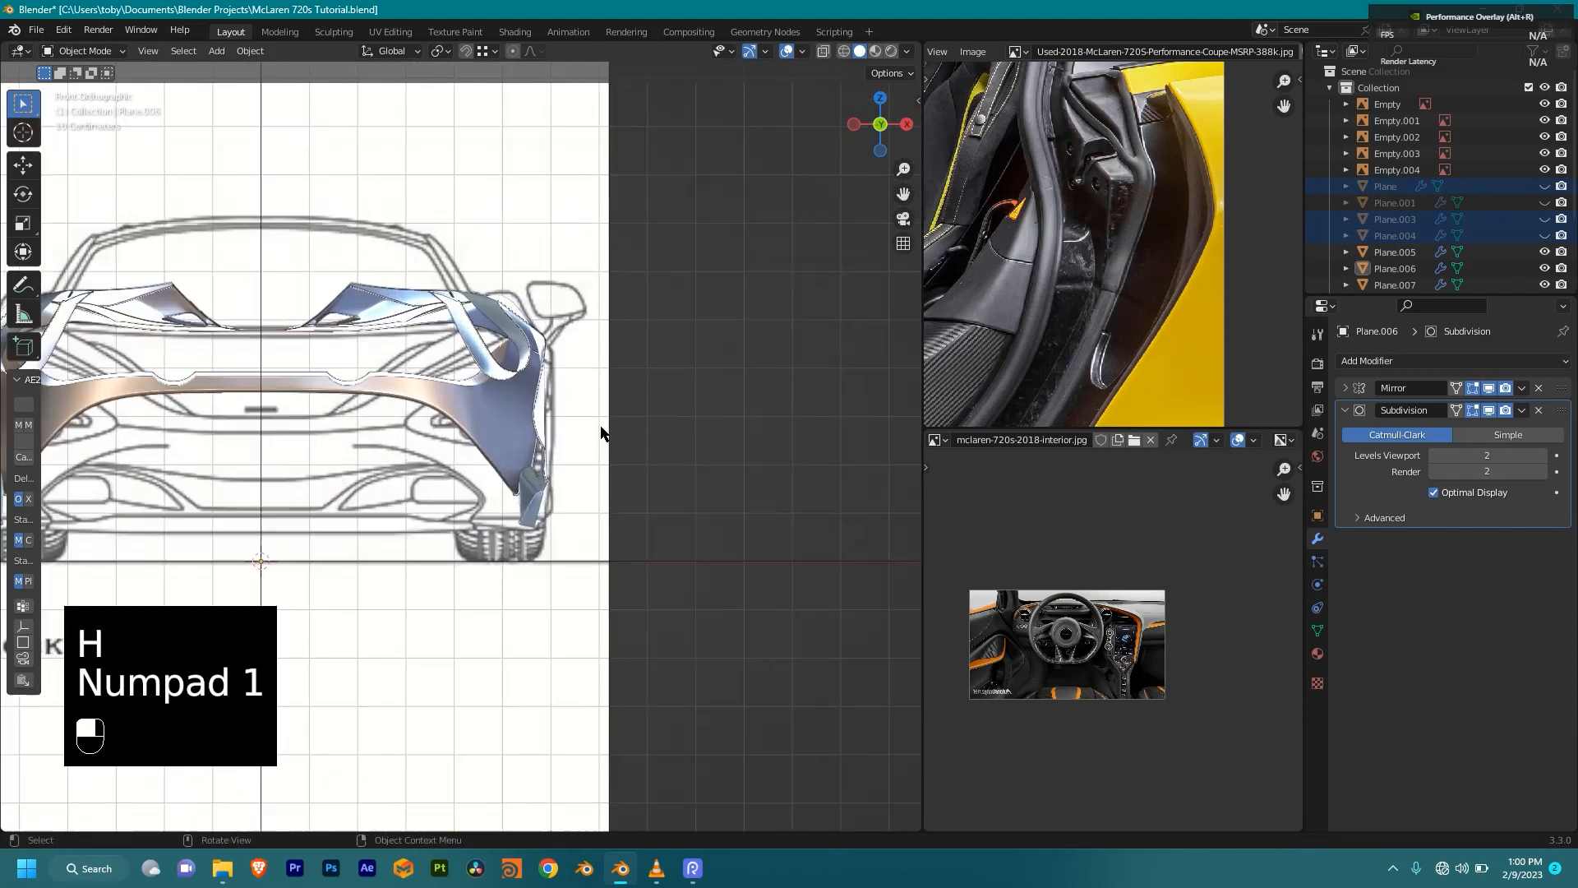
Step: Extrude the lower door-jamb edge about 0.09 m inward along the X axis
scroll(644, 332, up, 3)
shift+scroll(625, 312, up, 2)
click(596, 294)
key(Tab)
scroll(640, 362, up, 2)
shift+middle_drag(734, 401, 697, 386)
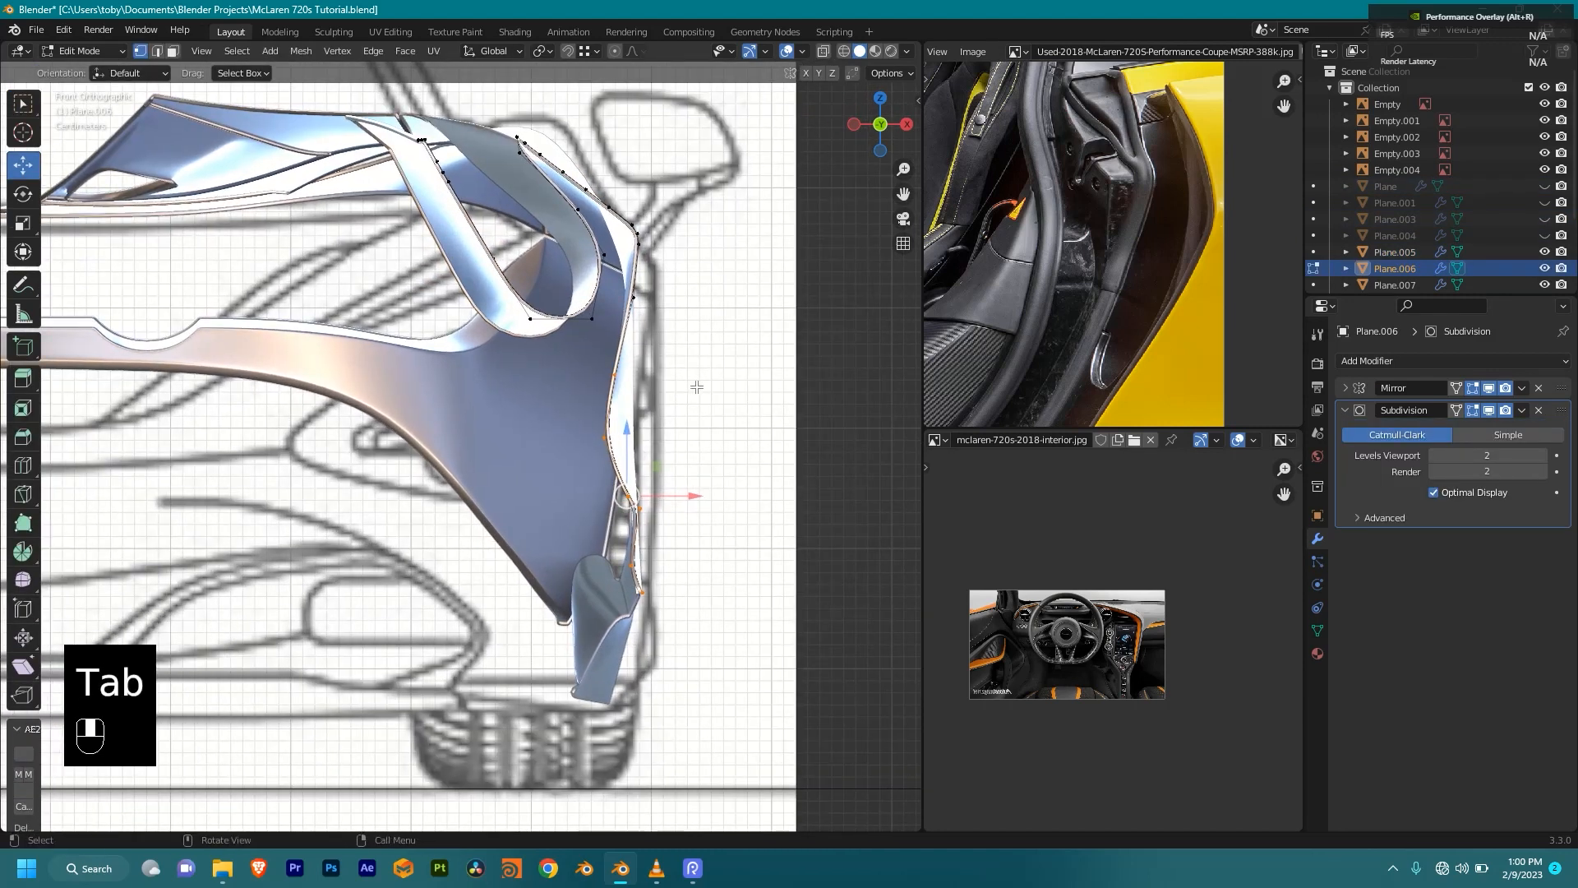
key(e)
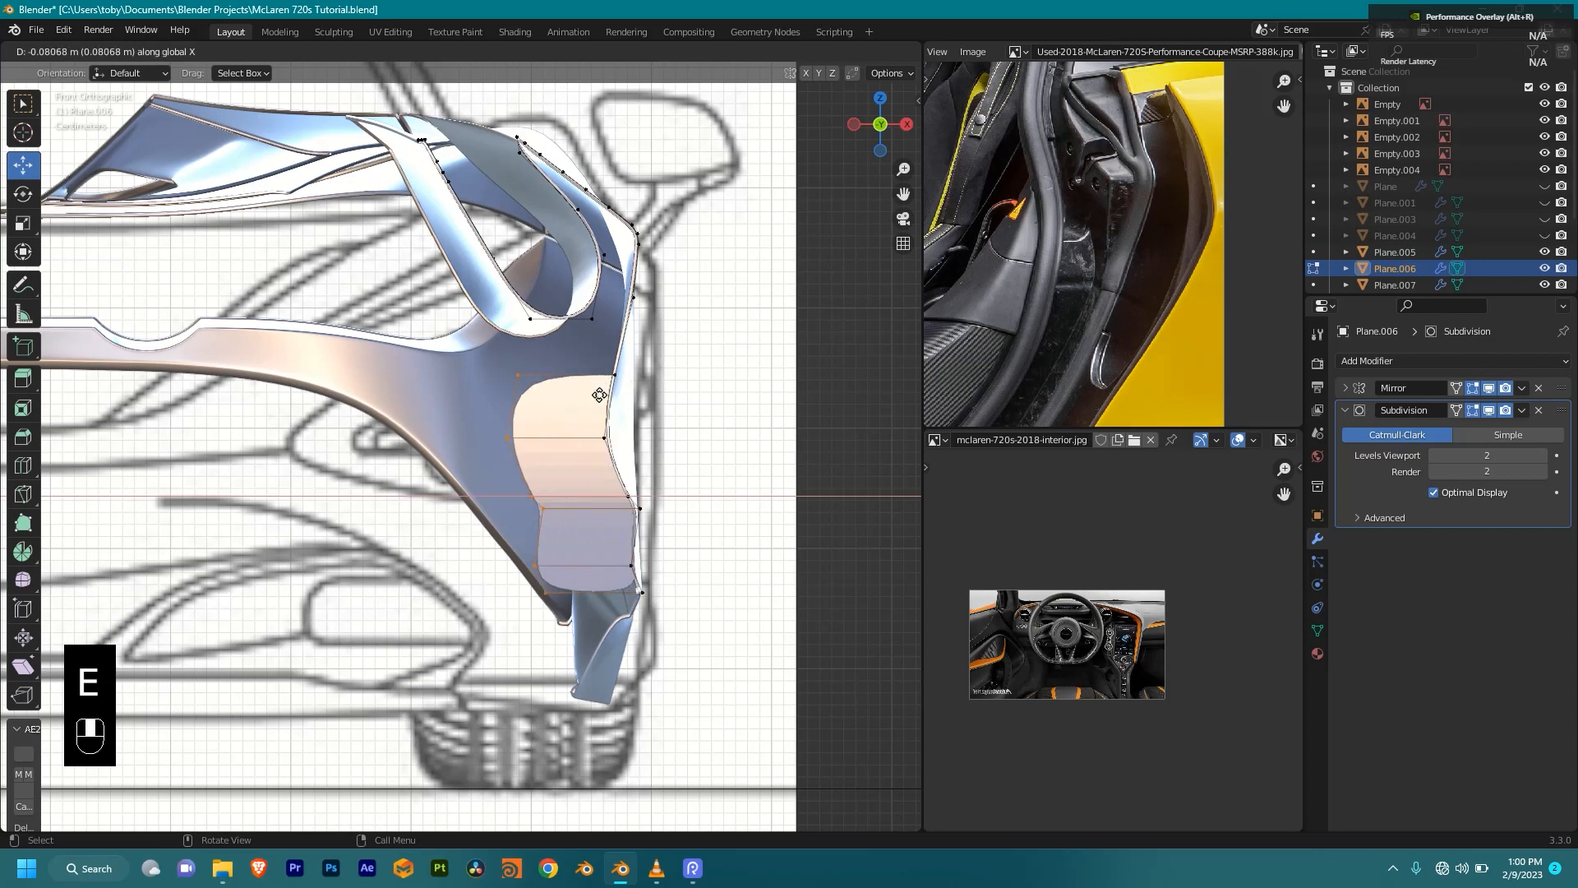
click(679, 419)
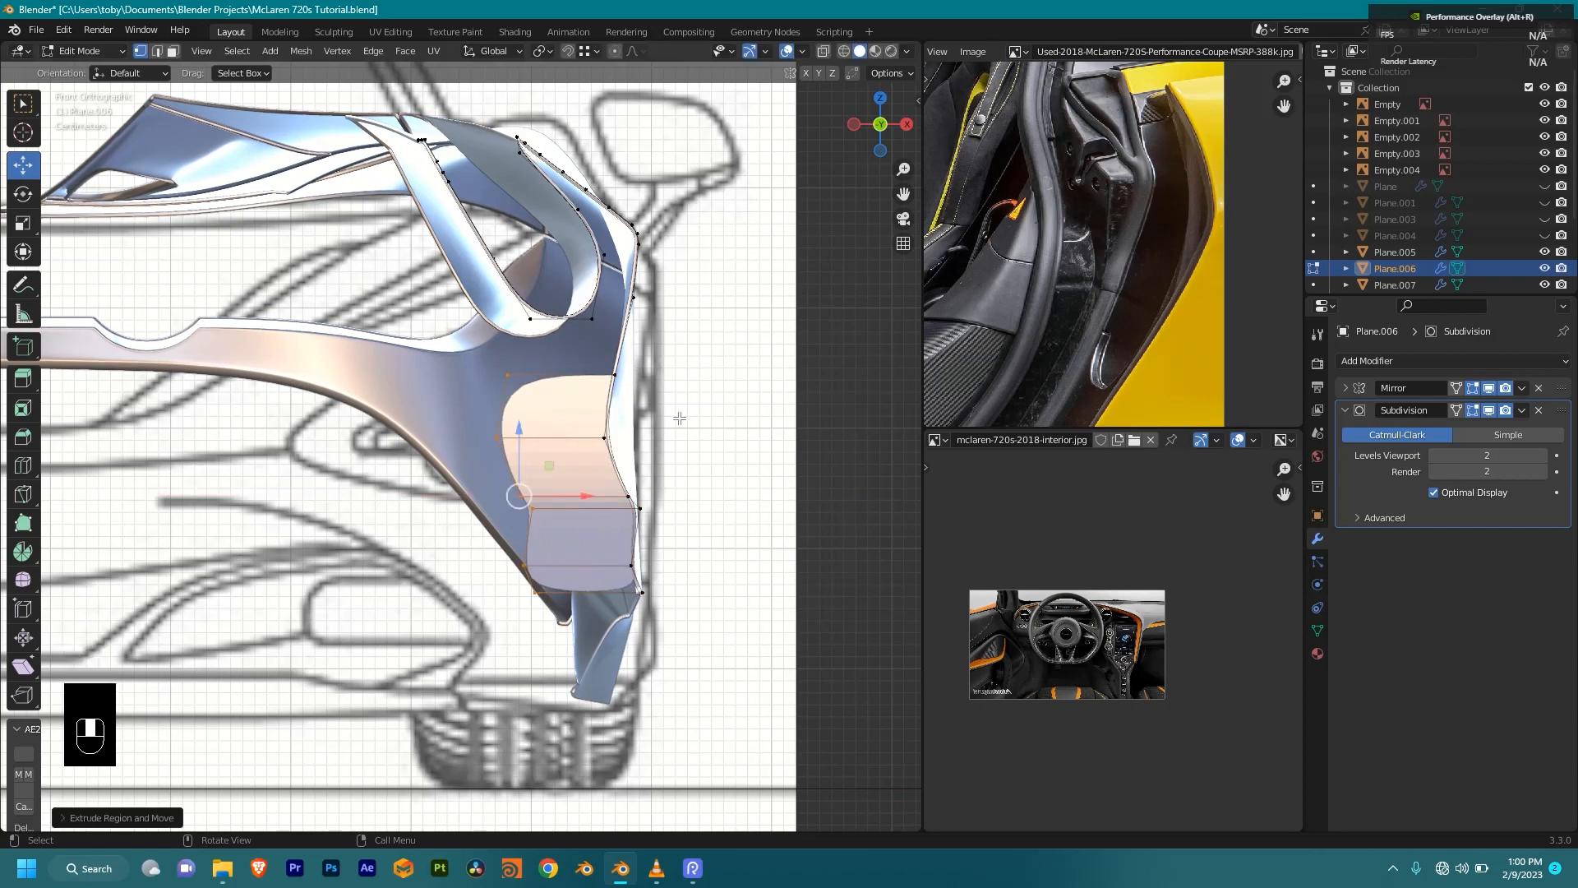
Step: Flatten the extruded inner edge by scaling it to 0 along the X axis
key(s)
key(x)
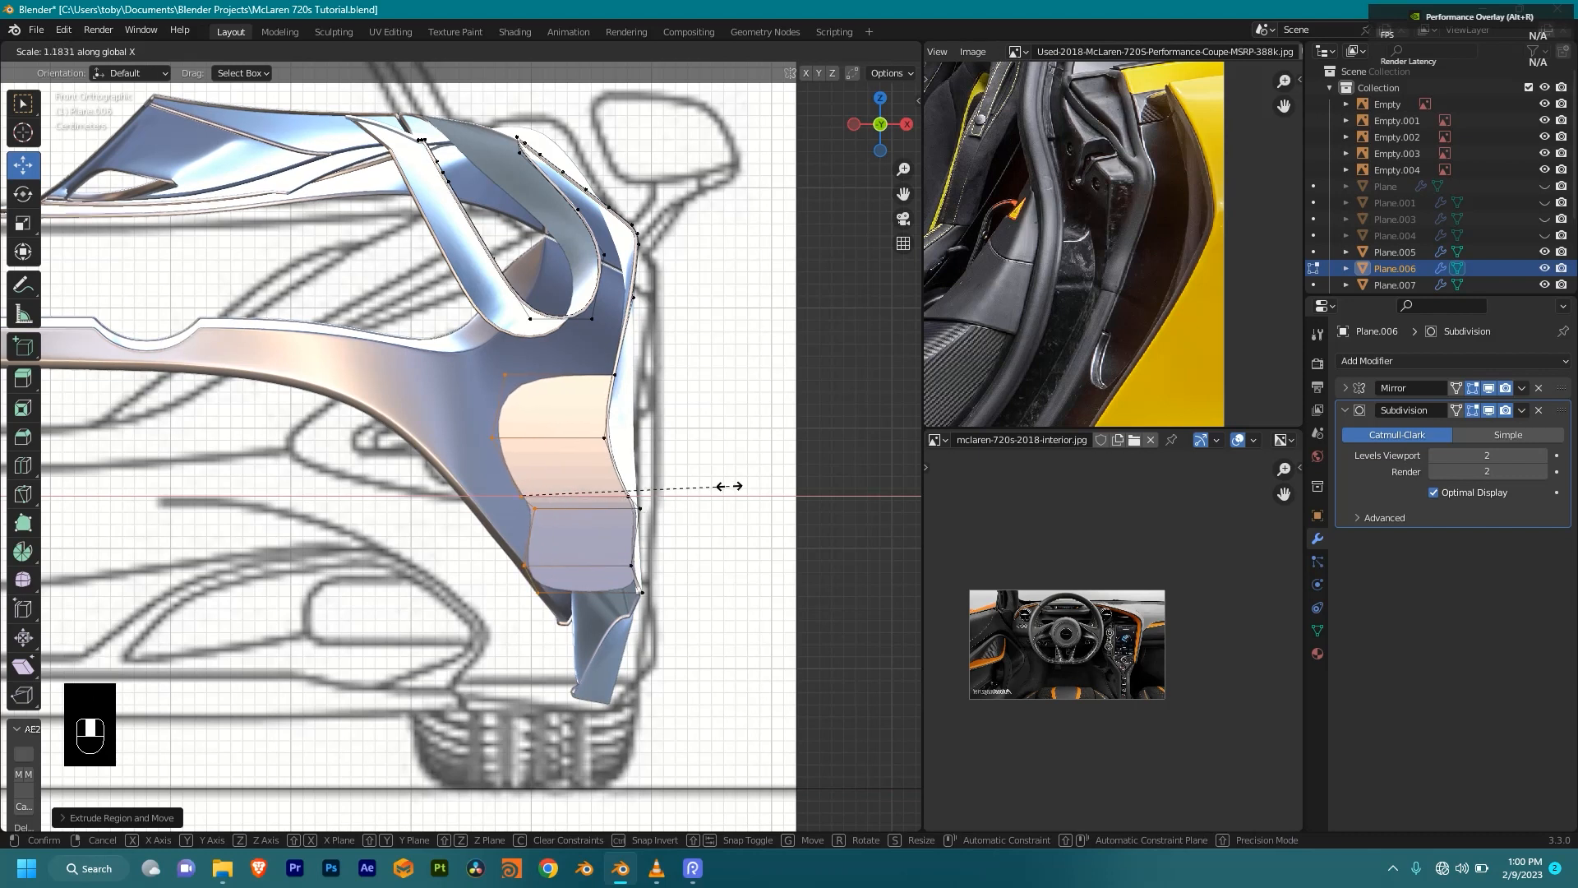
key(0)
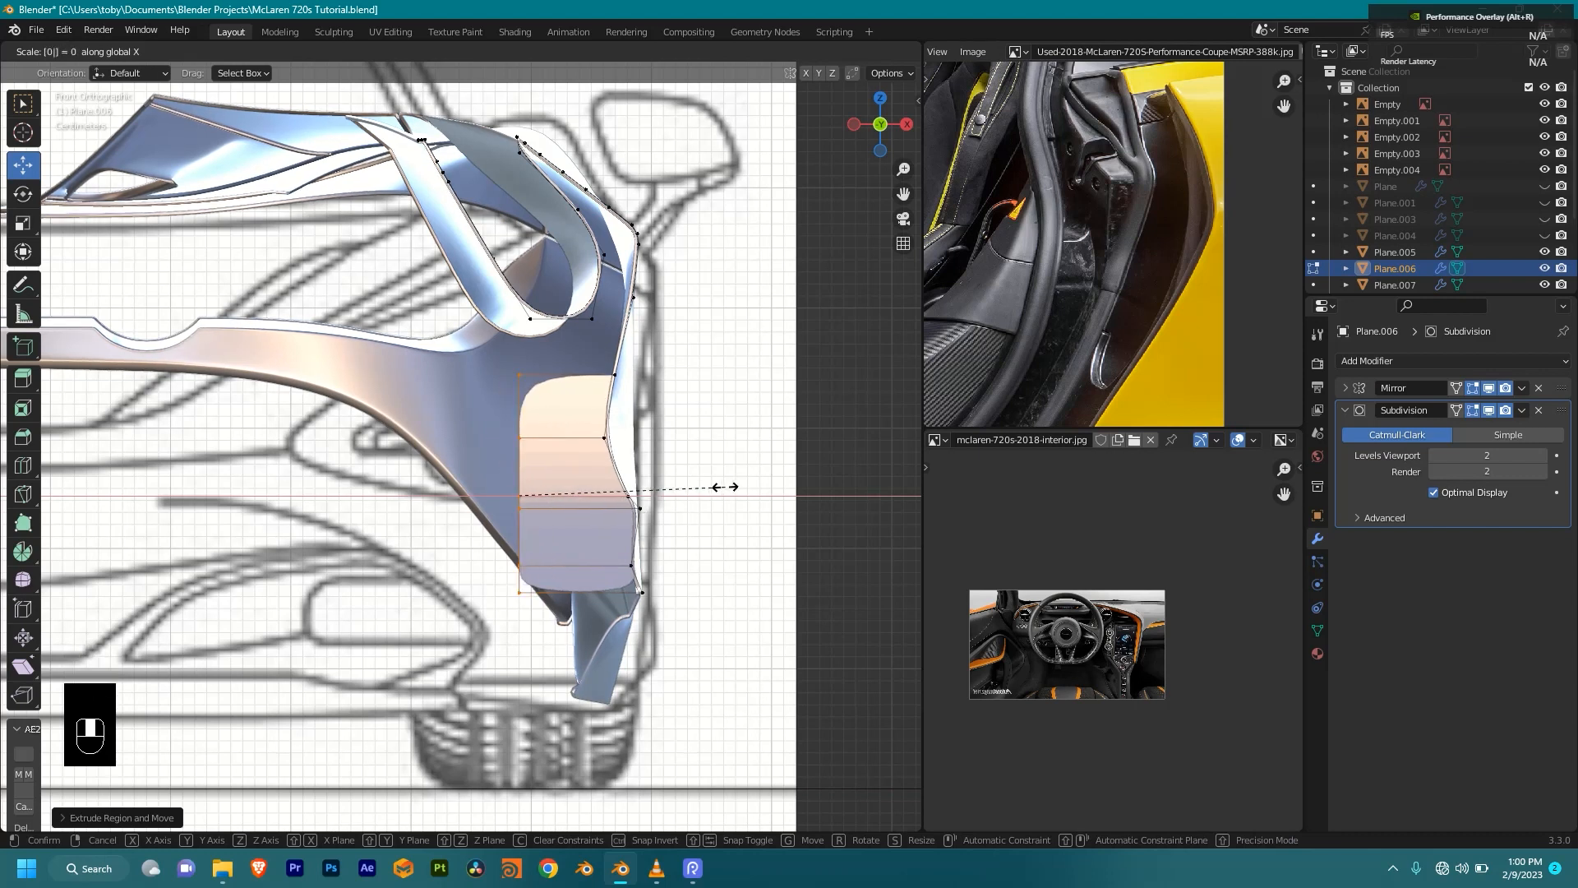
key(Return)
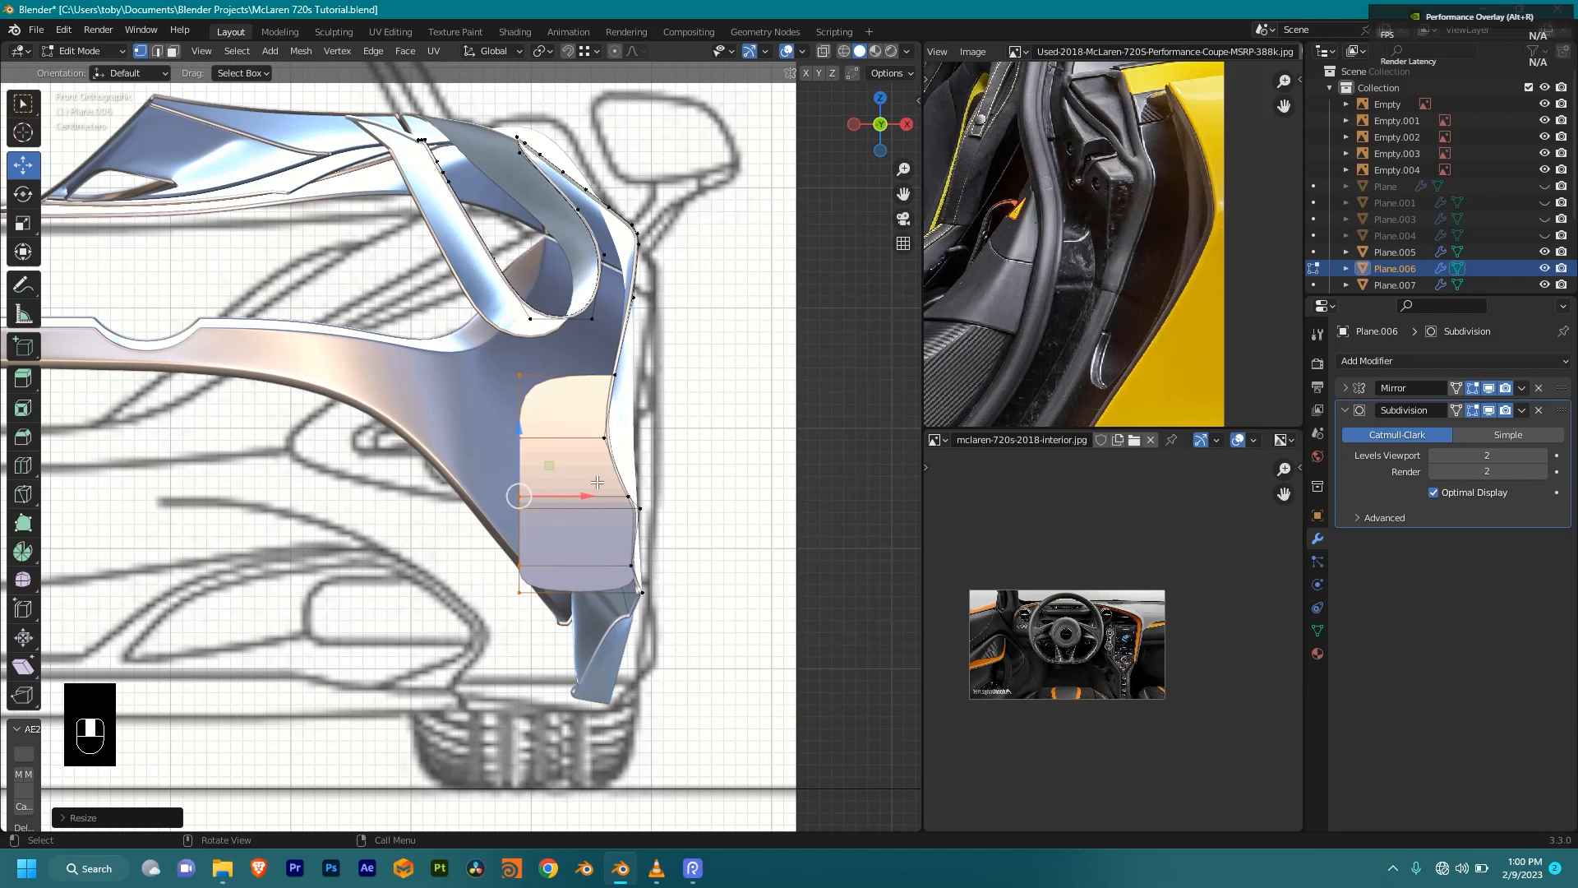
Step: Shear the flattened inner edge so its upper end leans further inward toward the car's centre
scroll(436, 405, up, 1)
scroll(616, 419, down, 2)
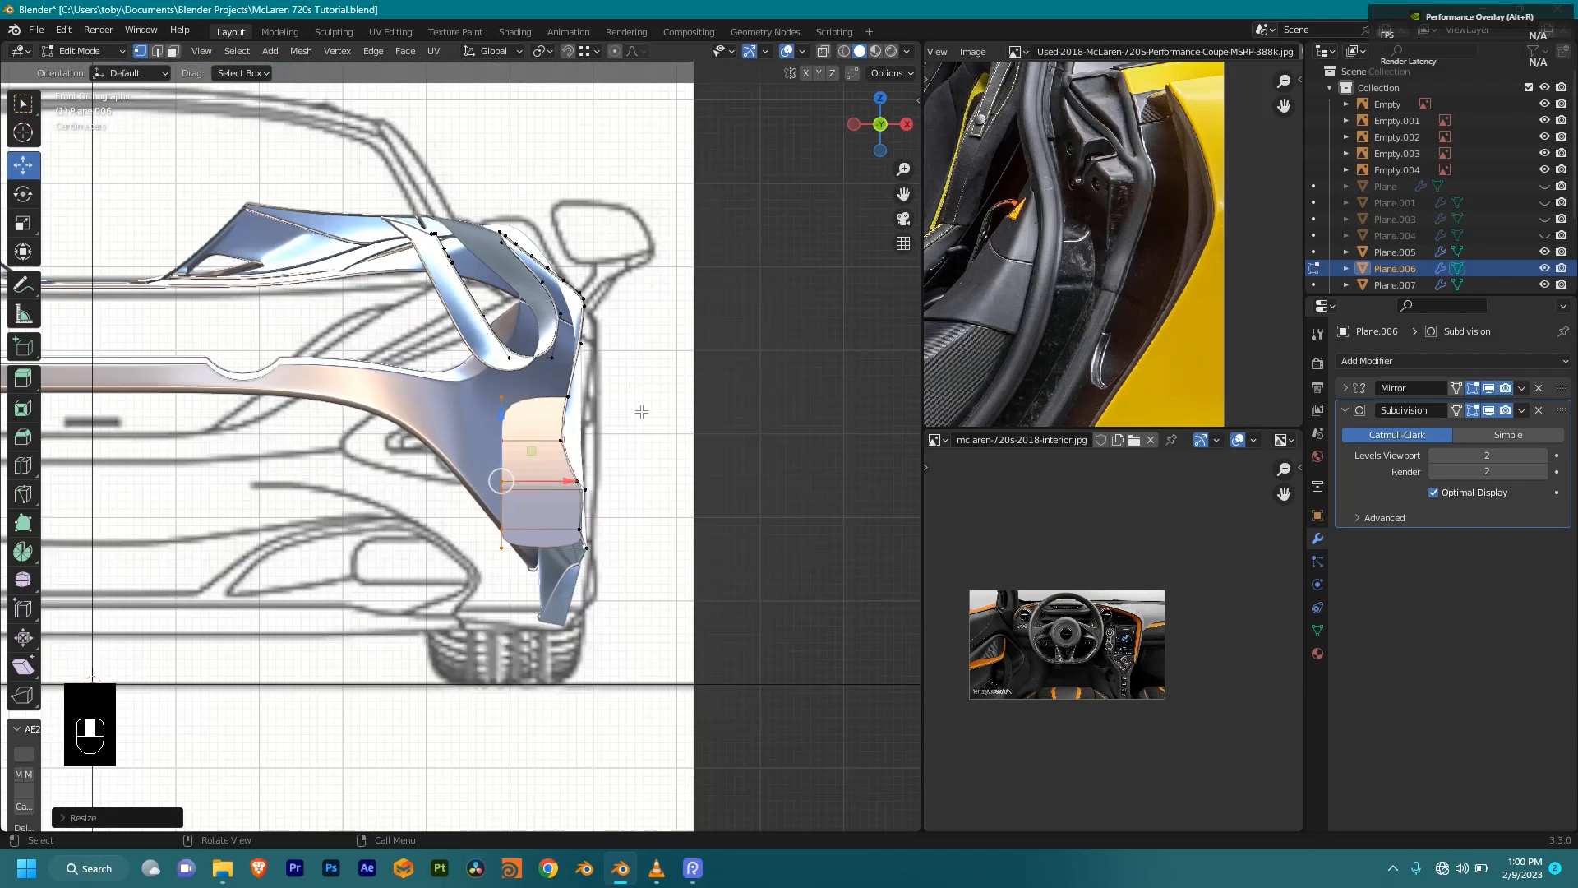
scroll(616, 426, up, 1)
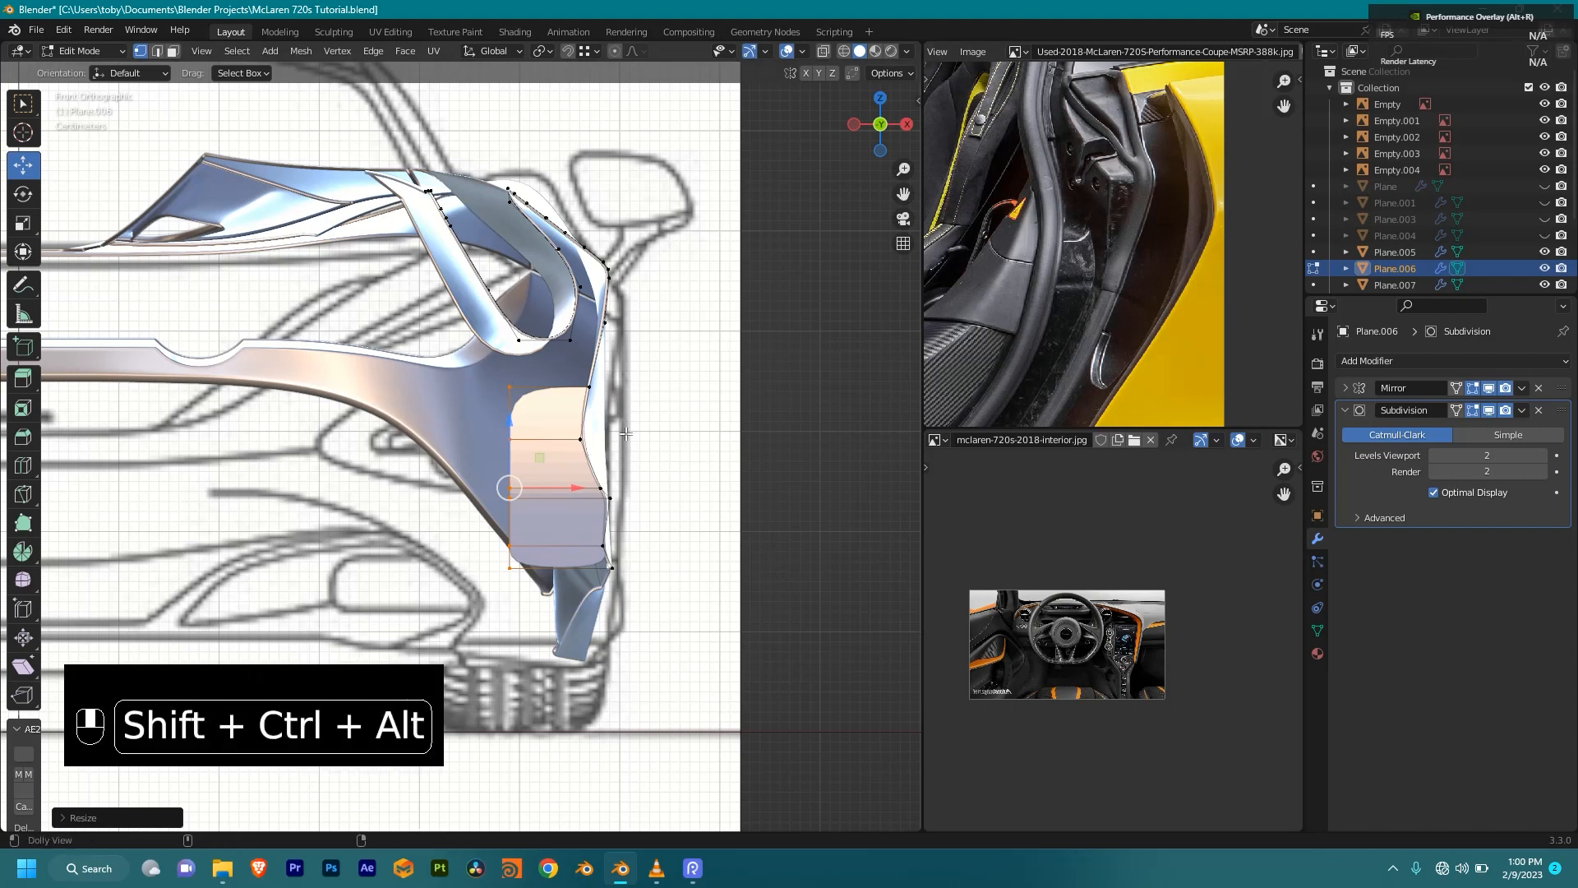
key(shift+ctrl+alt+s)
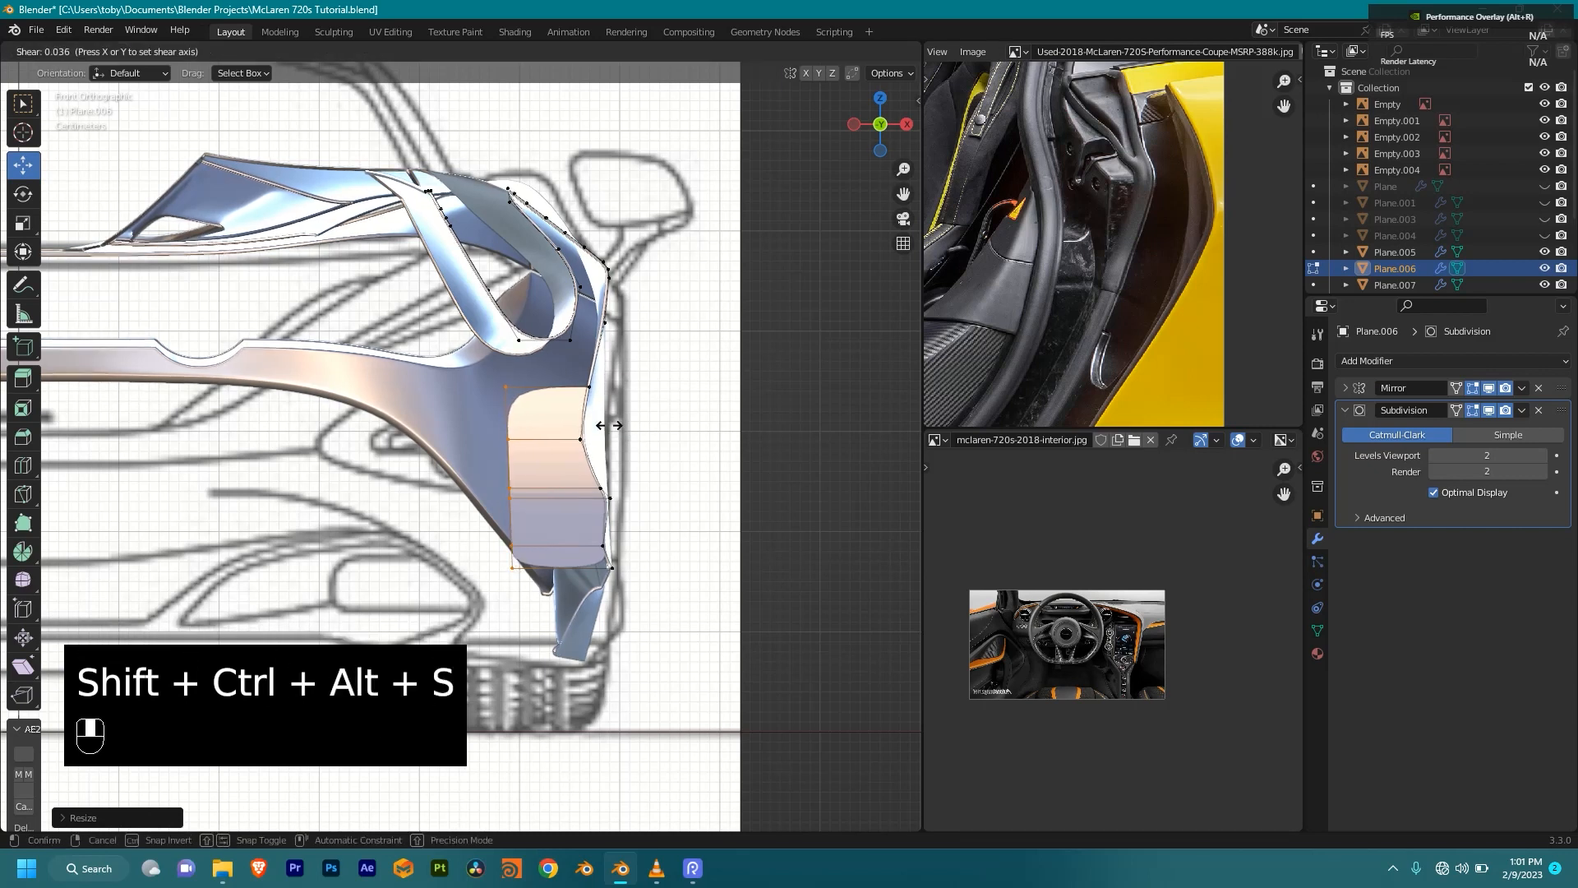
click(559, 397)
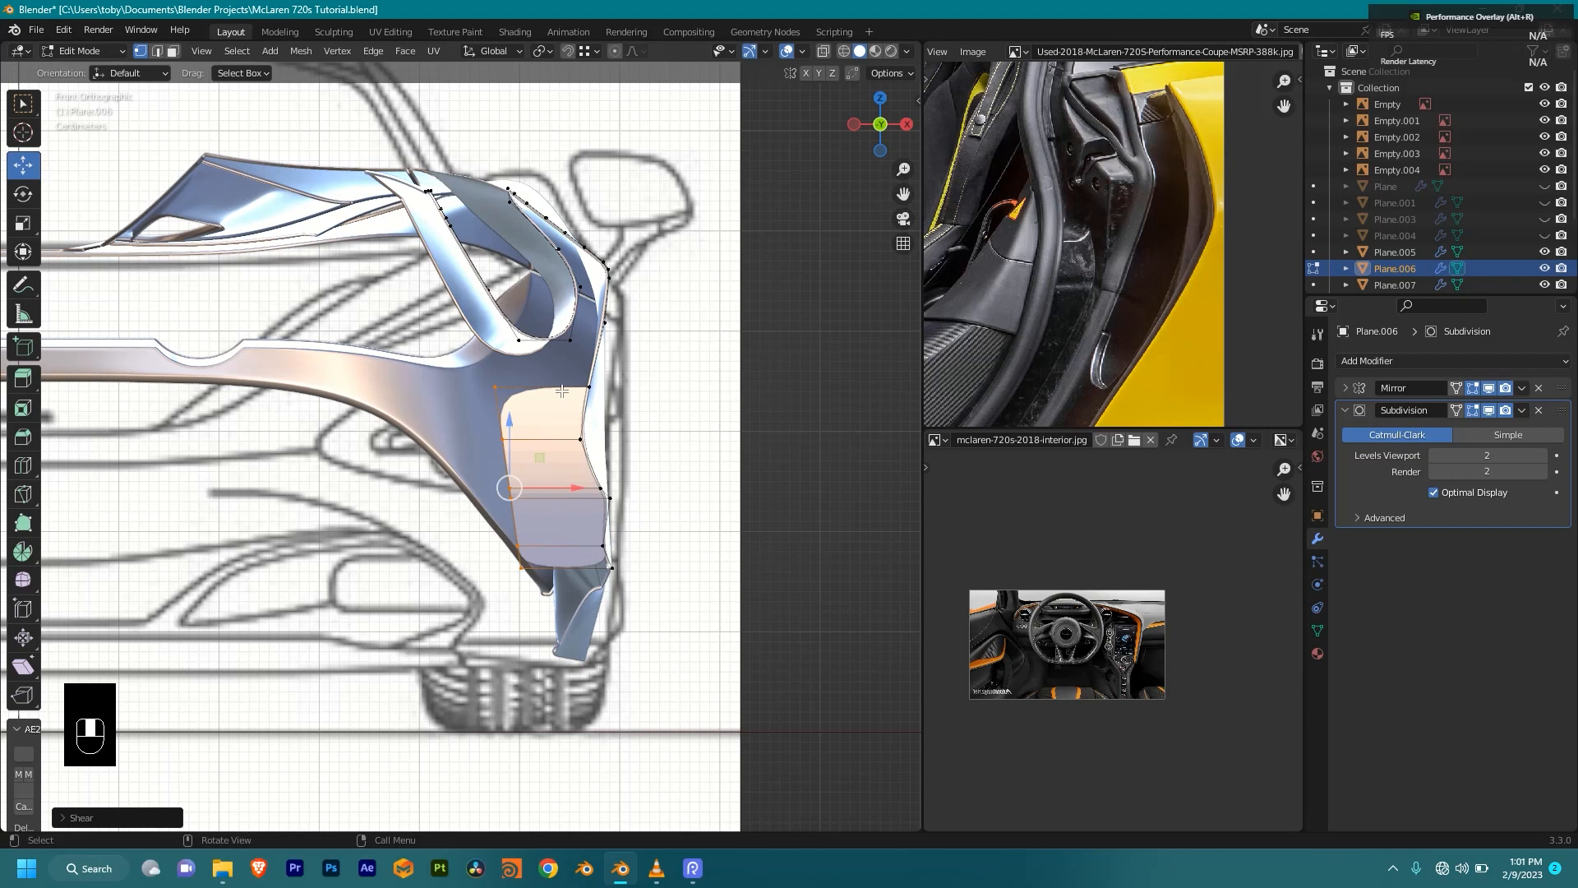
Step: Move the top vertex of the door jamb's inner edge about 0.007 m further inward along the X axis
scroll(609, 384, up, 2)
key(g)
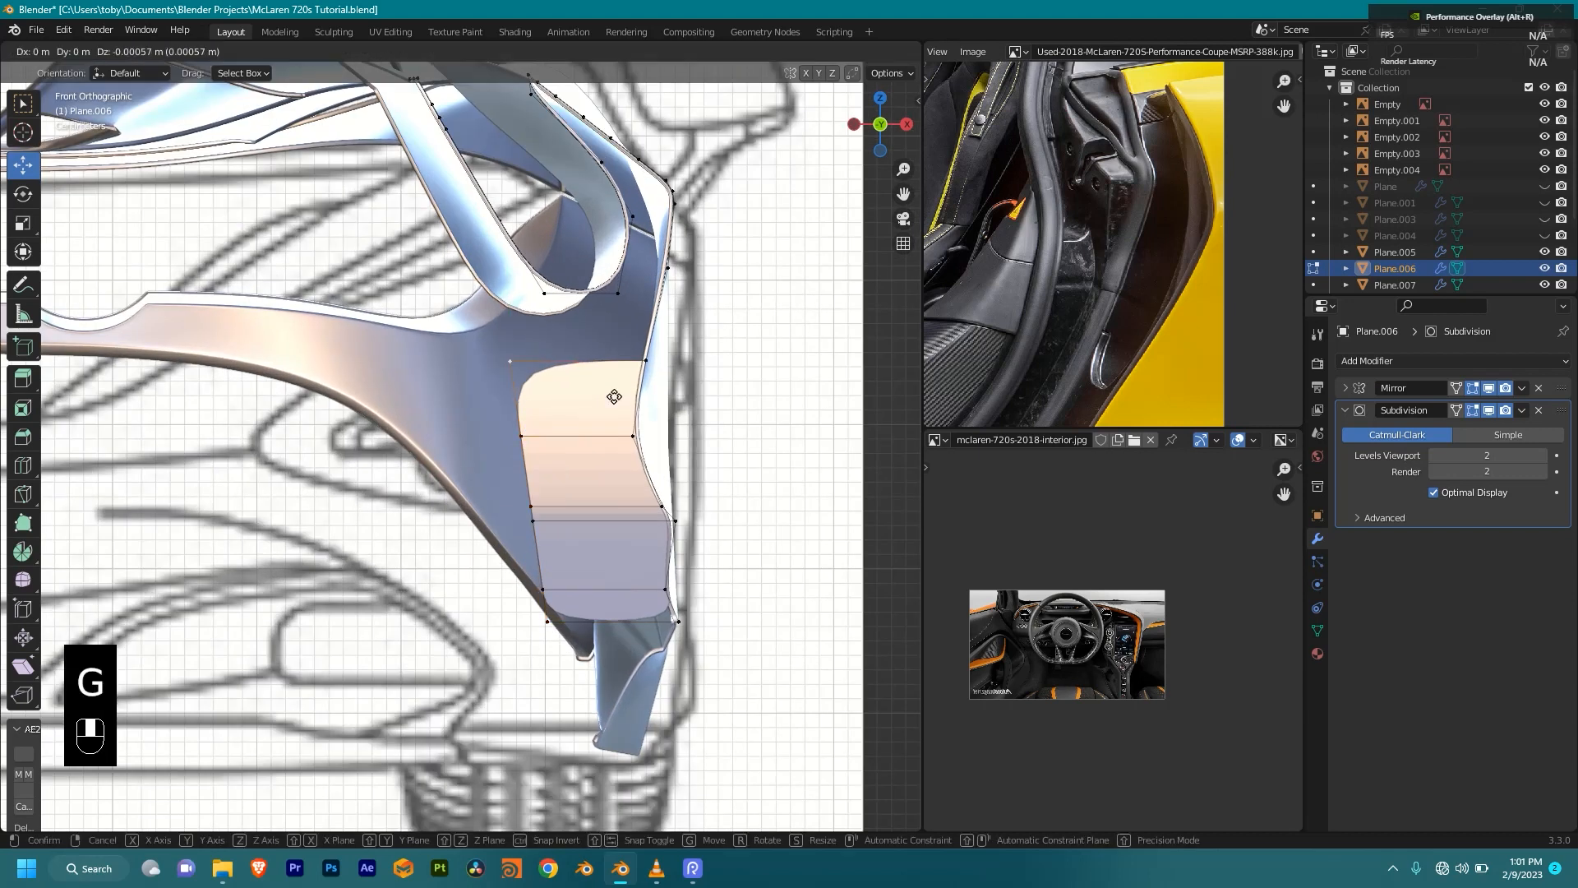
shift+middle_click(575, 395)
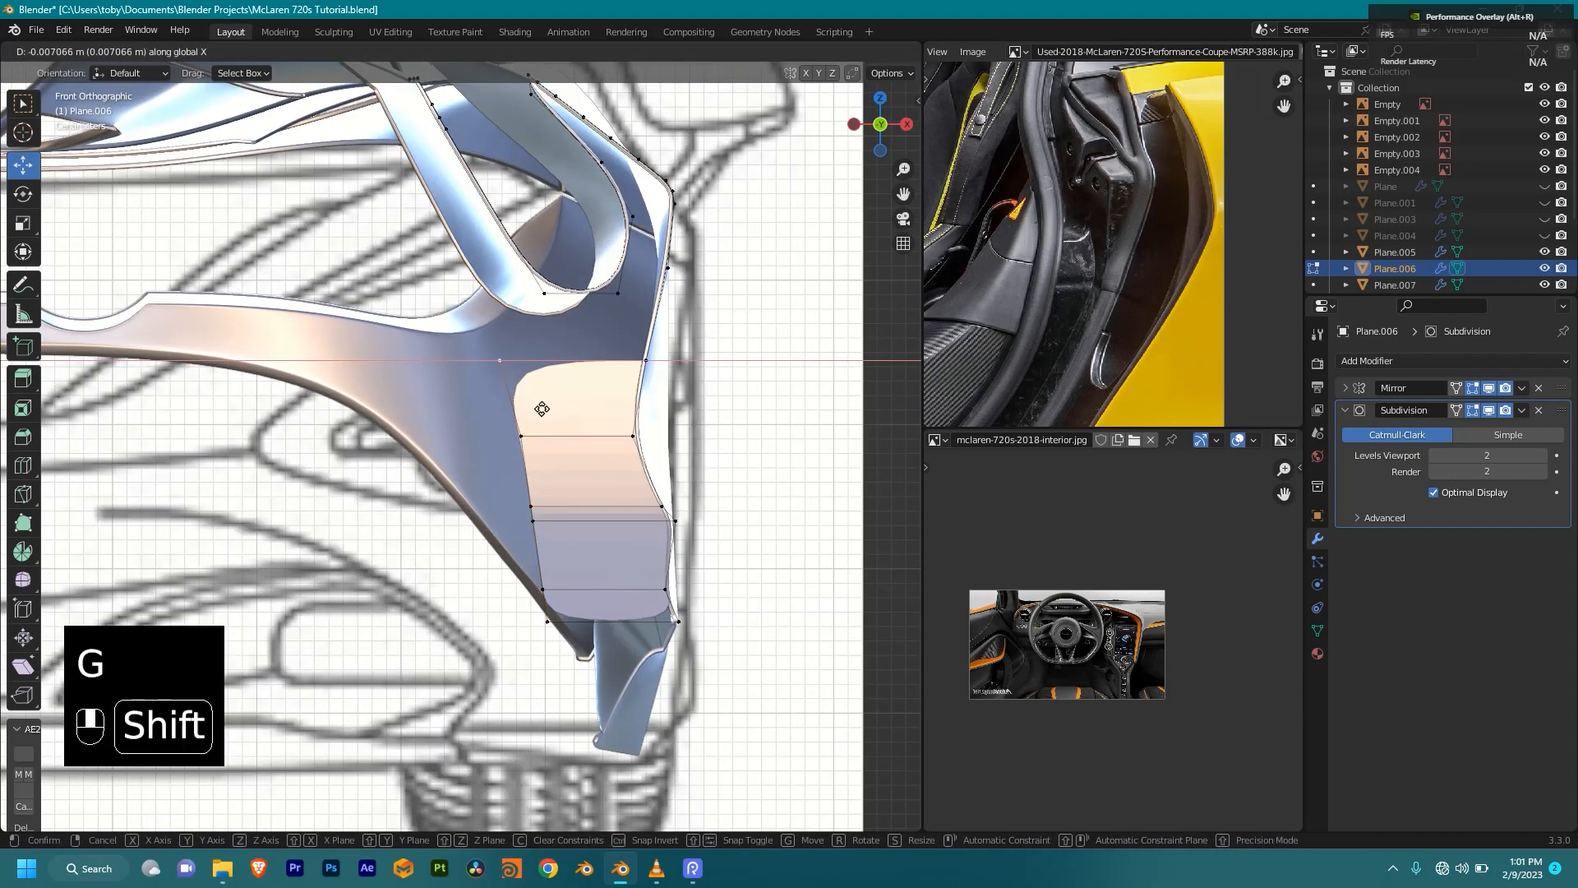
click(542, 408)
Step: Connect the inner edge's top vertex to the upper end of the window-opening rim with a new edge
middle_drag(574, 588, 617, 556)
key(shift+z)
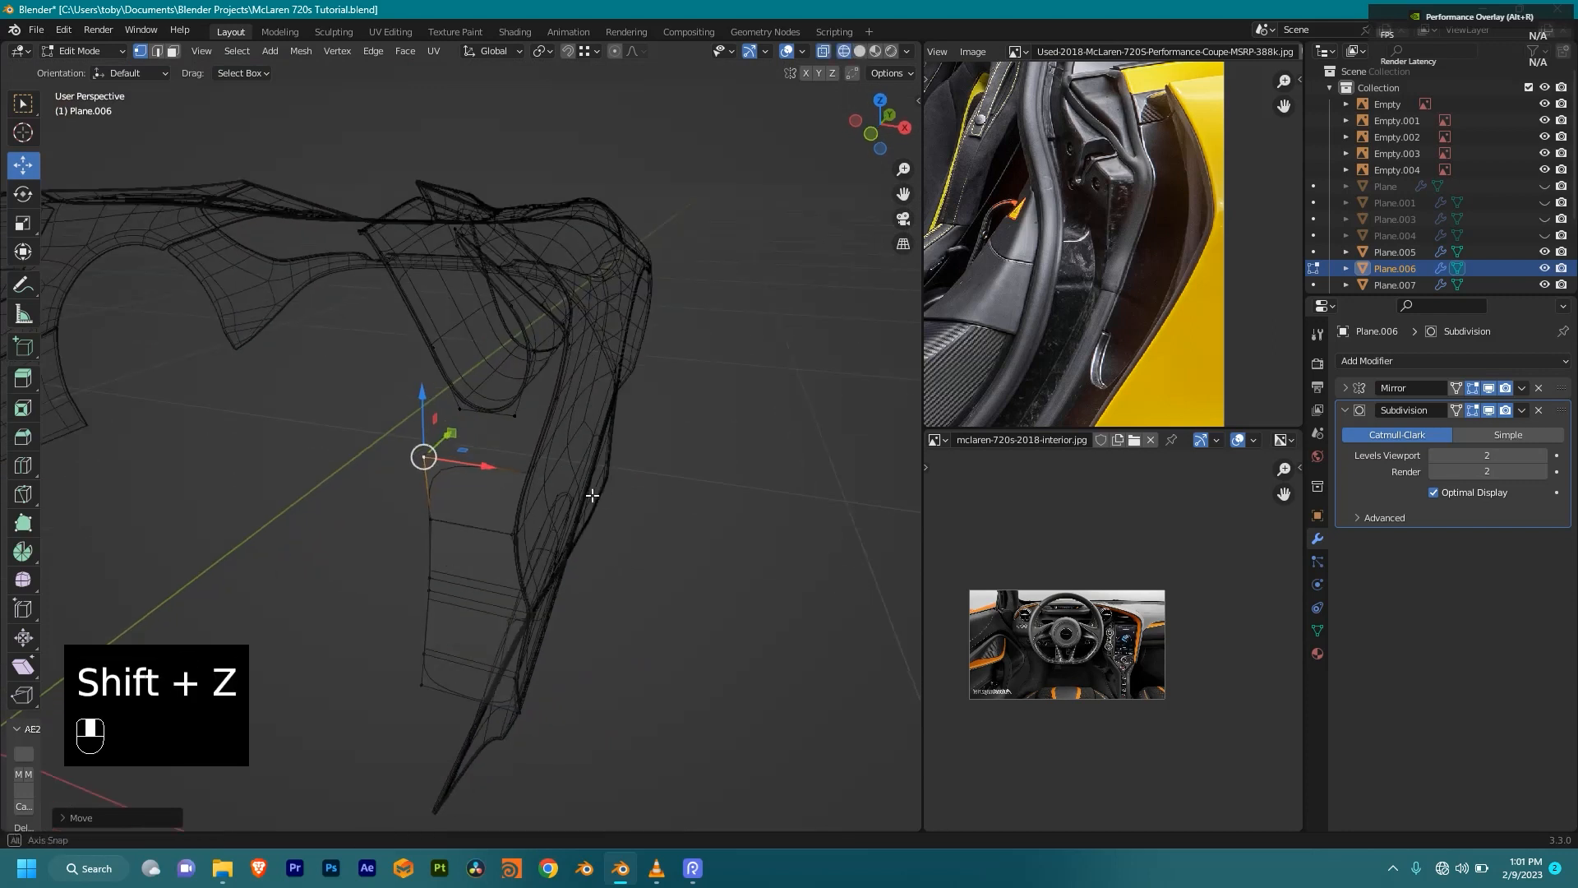
key(shift+z)
mouse_move(528, 422)
middle_down()
mouse_move(545, 385)
mouse_move(525, 333)
middle_up()
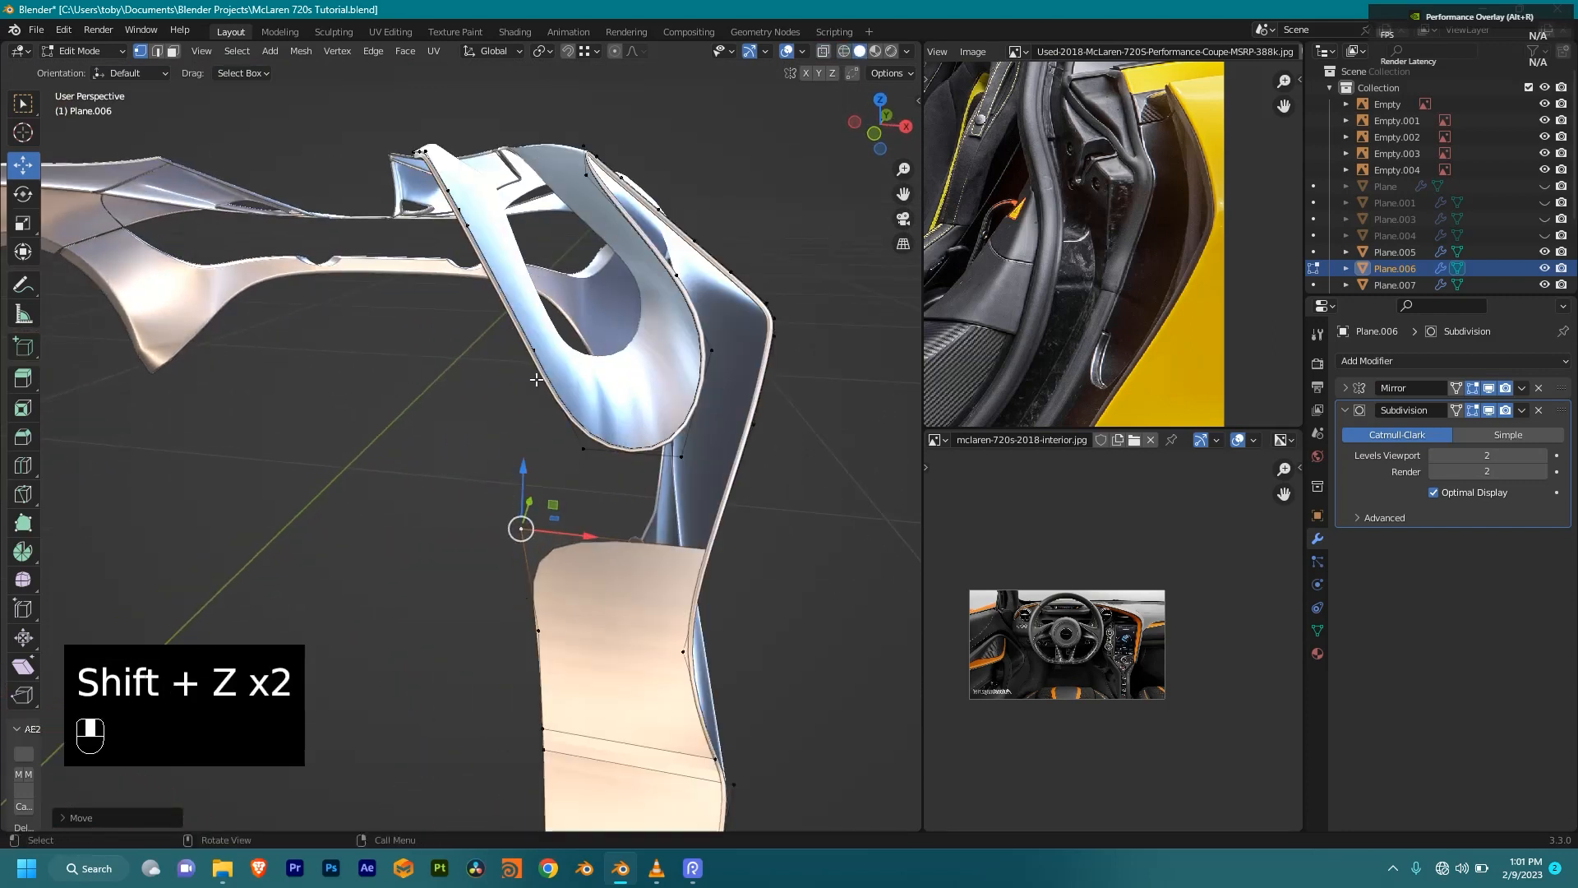
shift+middle_drag(520, 528, 575, 633)
scroll(506, 329, up, 3)
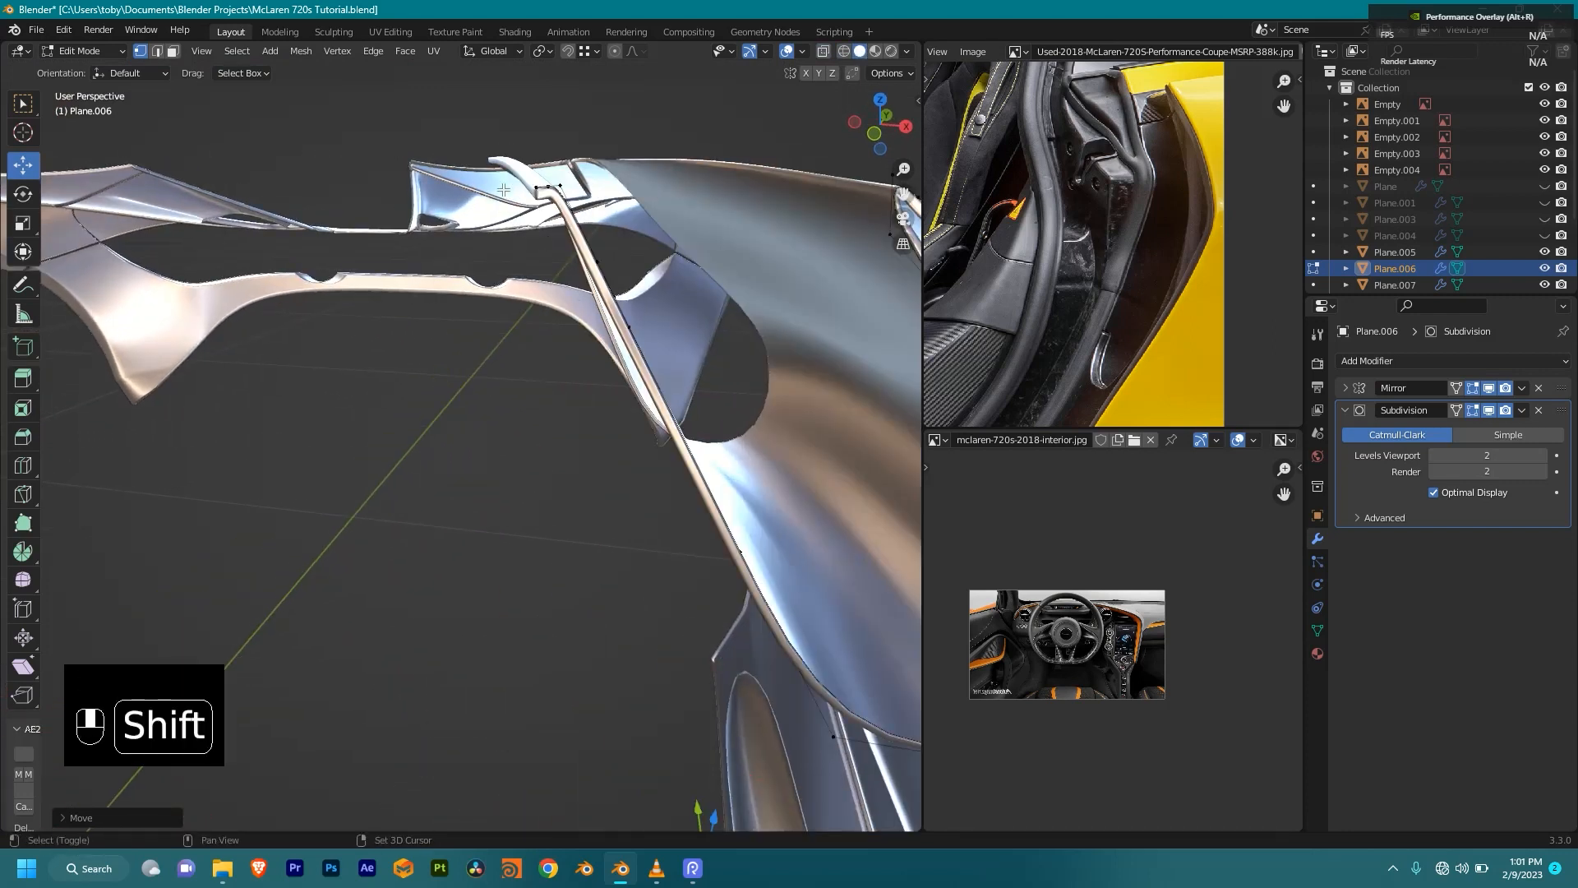
shift+click(511, 164)
key(f)
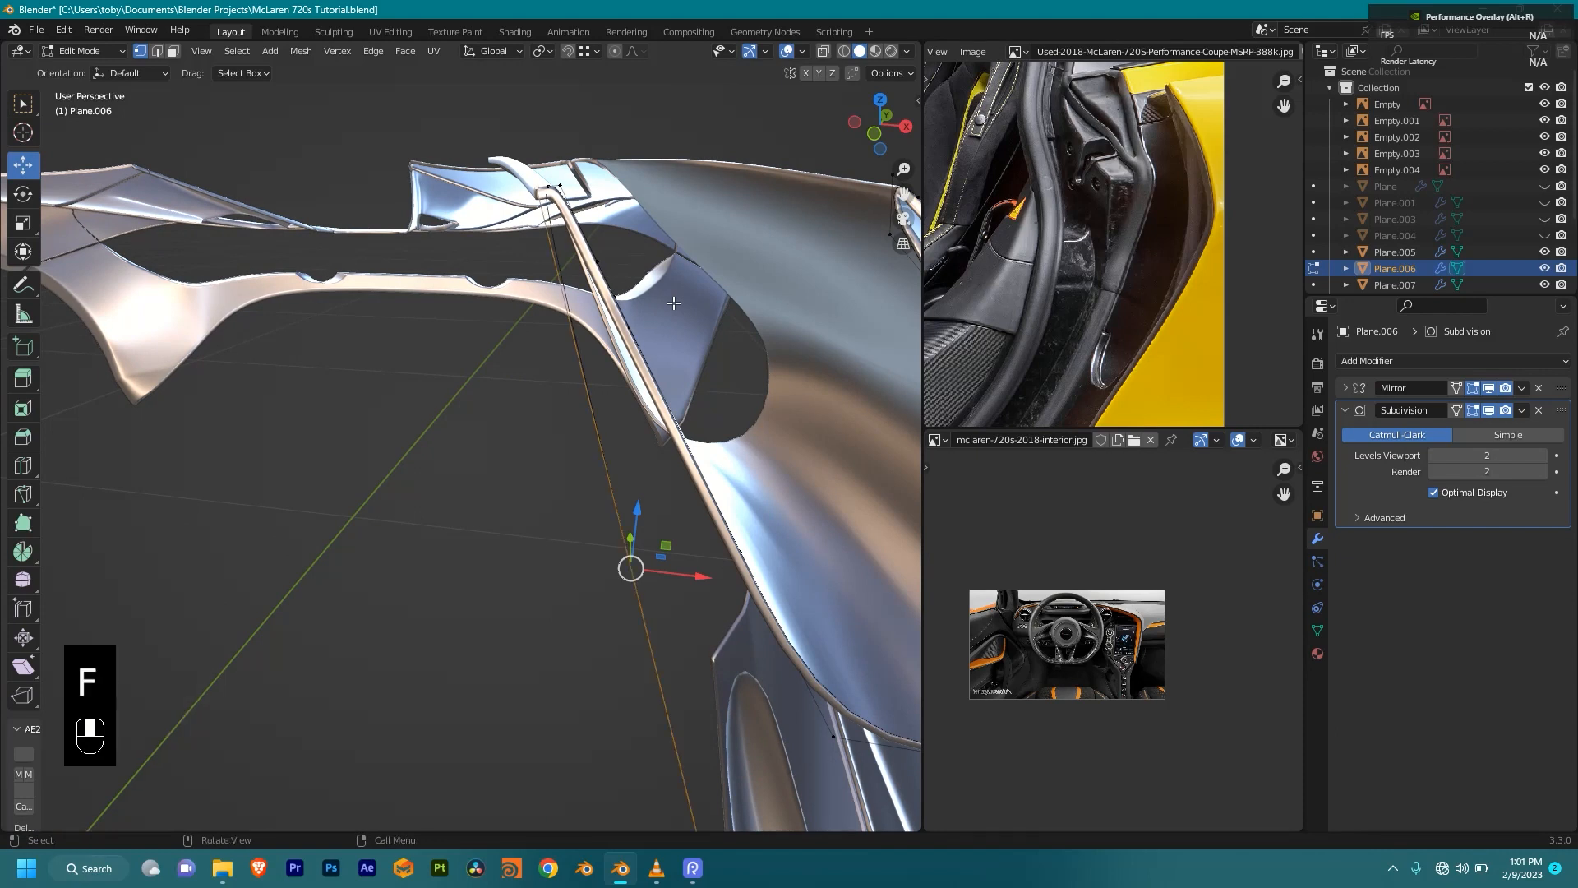
Step: Cut the new connecting edge once and slide the added vertex up close to its upper end
shift+middle_drag(674, 303, 650, 429)
scroll(649, 429, up, 2)
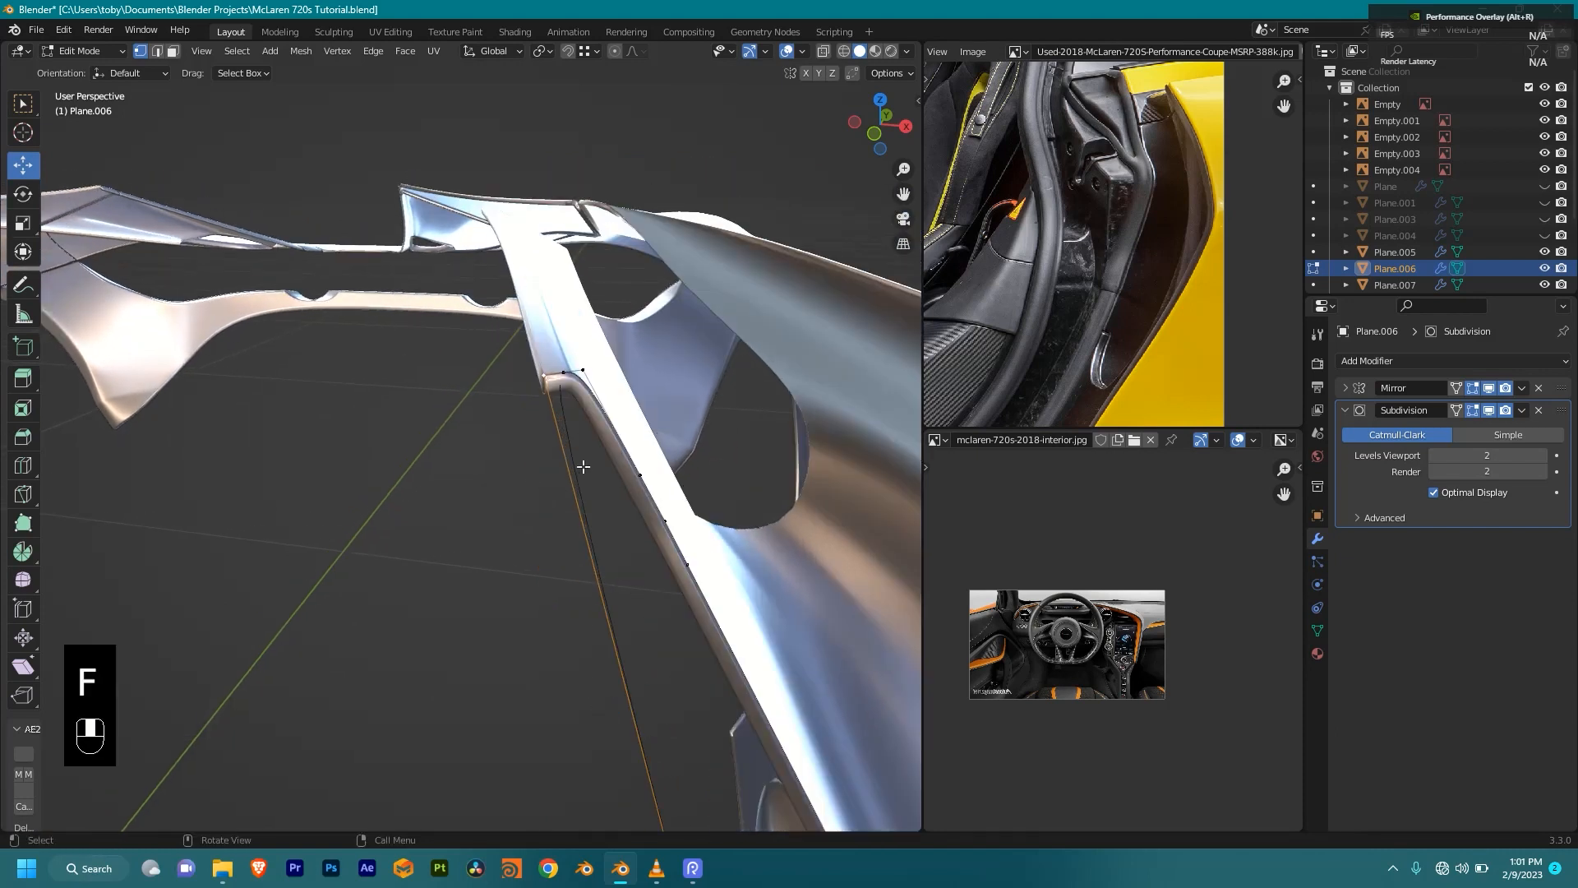
shift+middle_drag(641, 588, 563, 527)
key(ctrl+r)
click(565, 700)
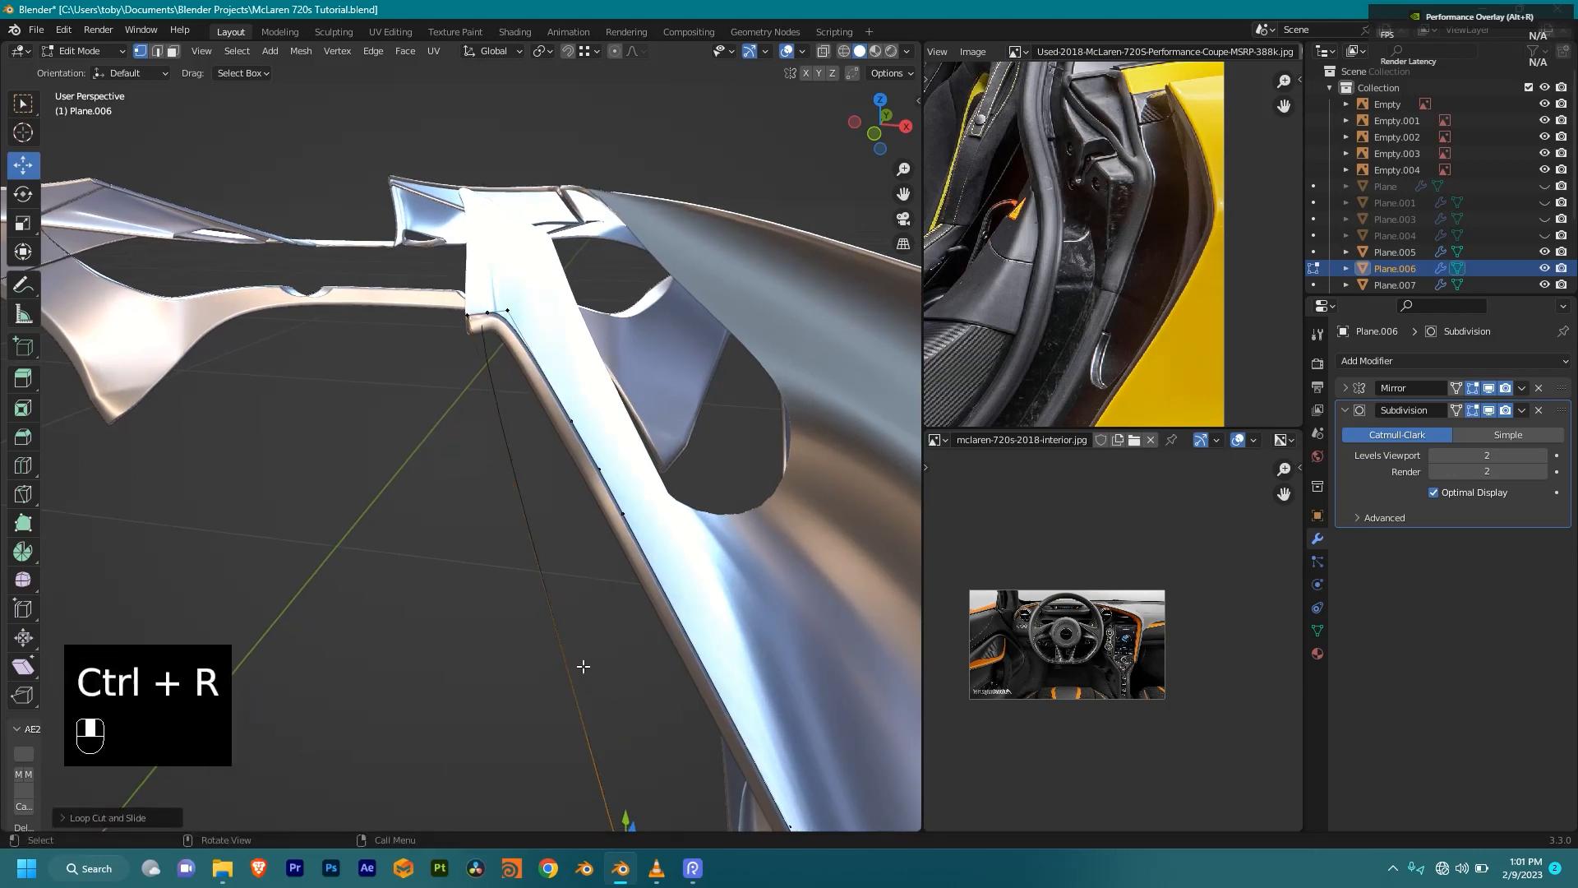
key(g)
key(g)
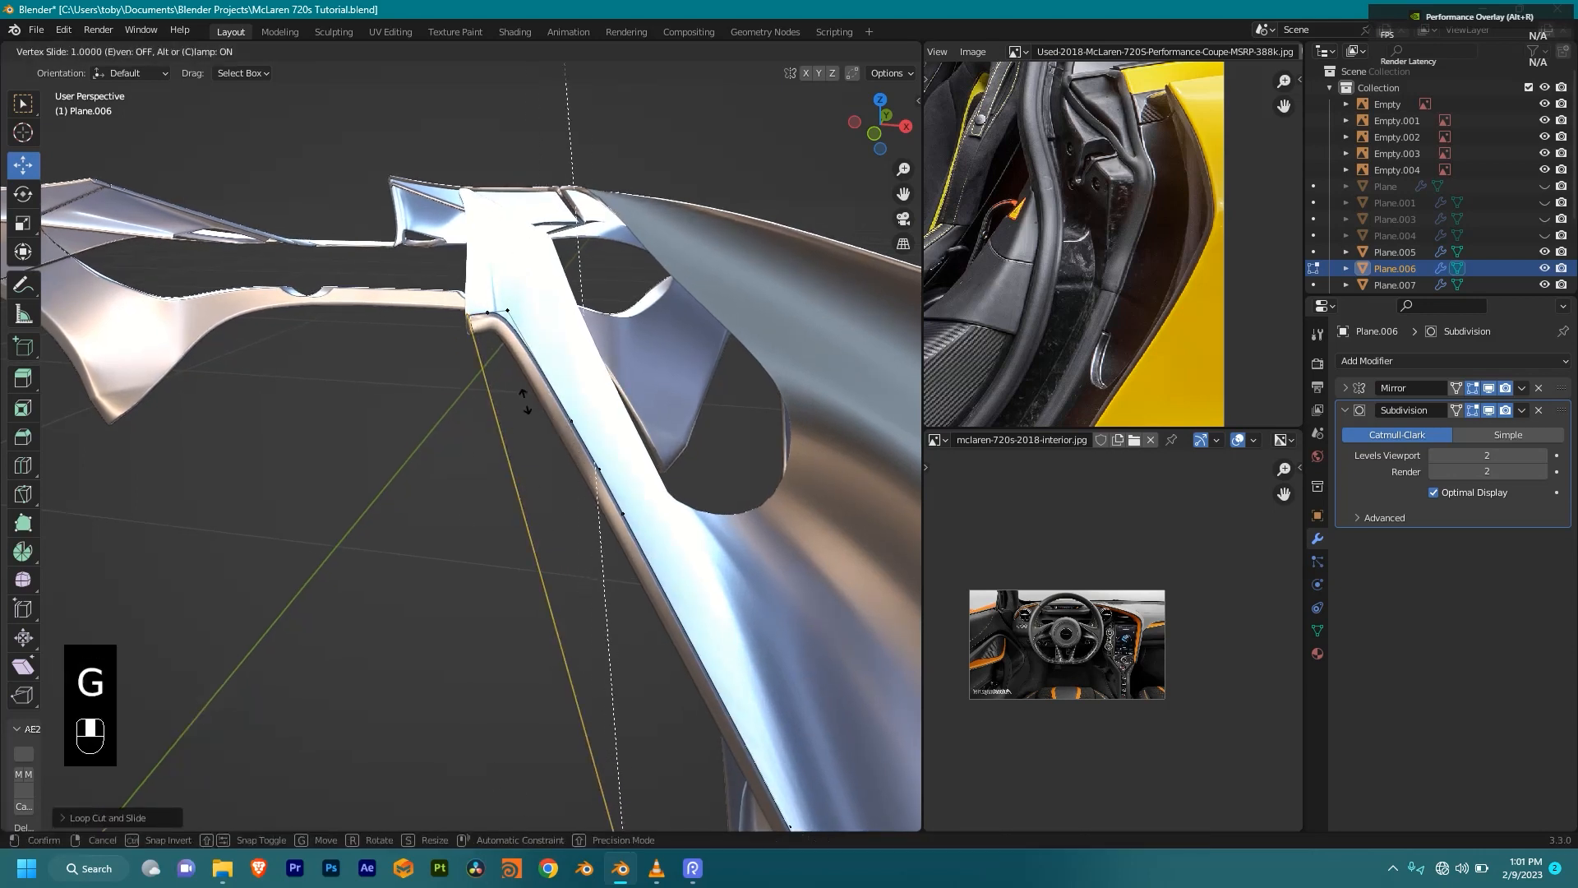
click(581, 658)
shift+middle_drag(630, 716, 530, 716)
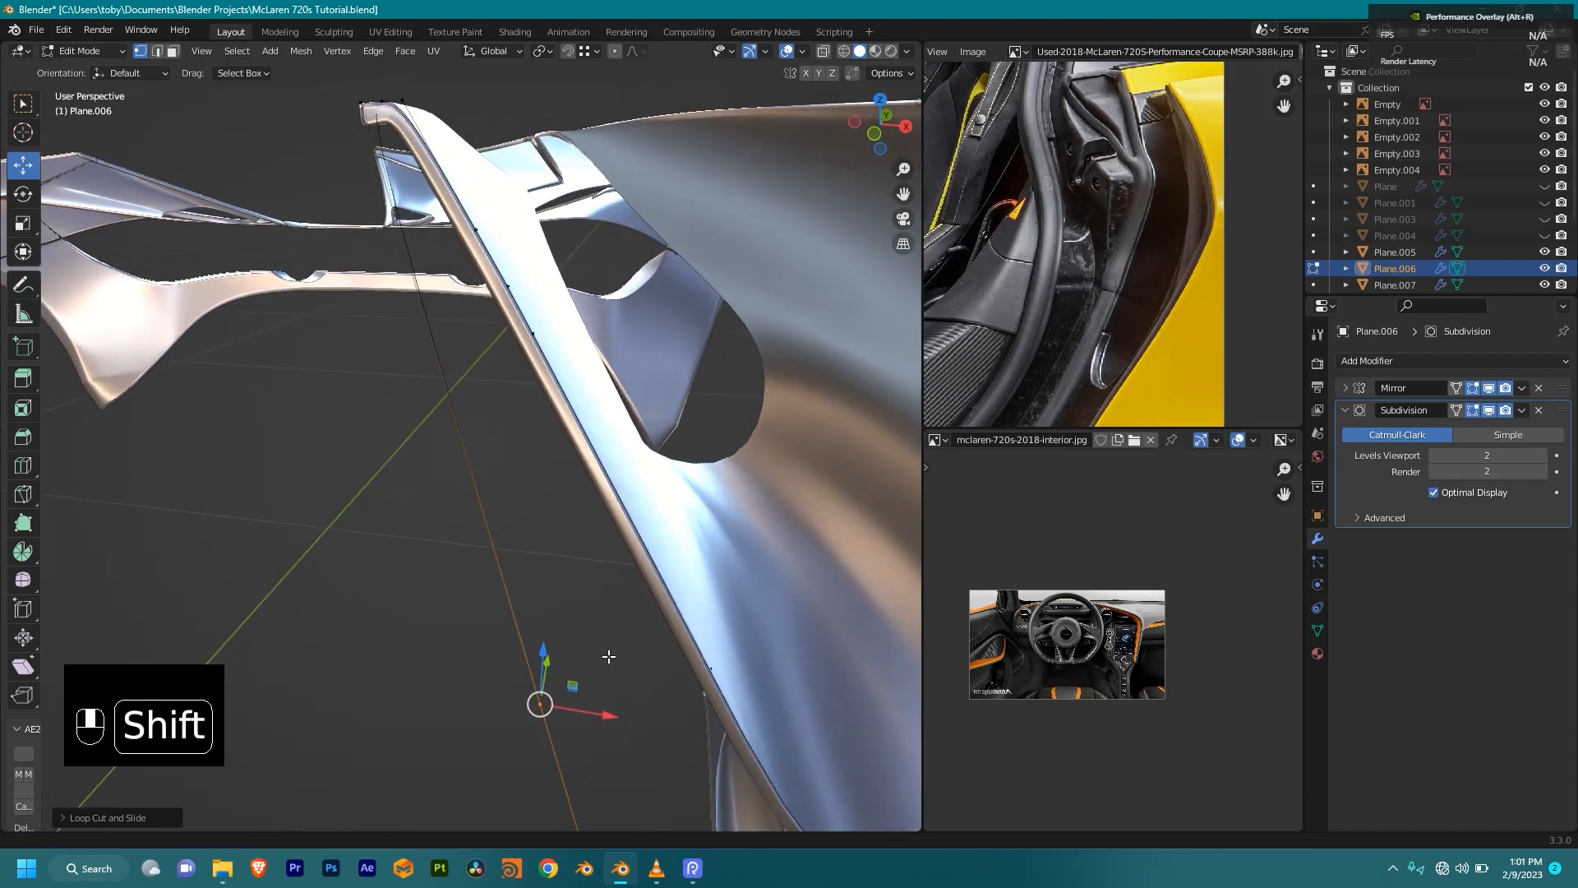
key(g)
key(g)
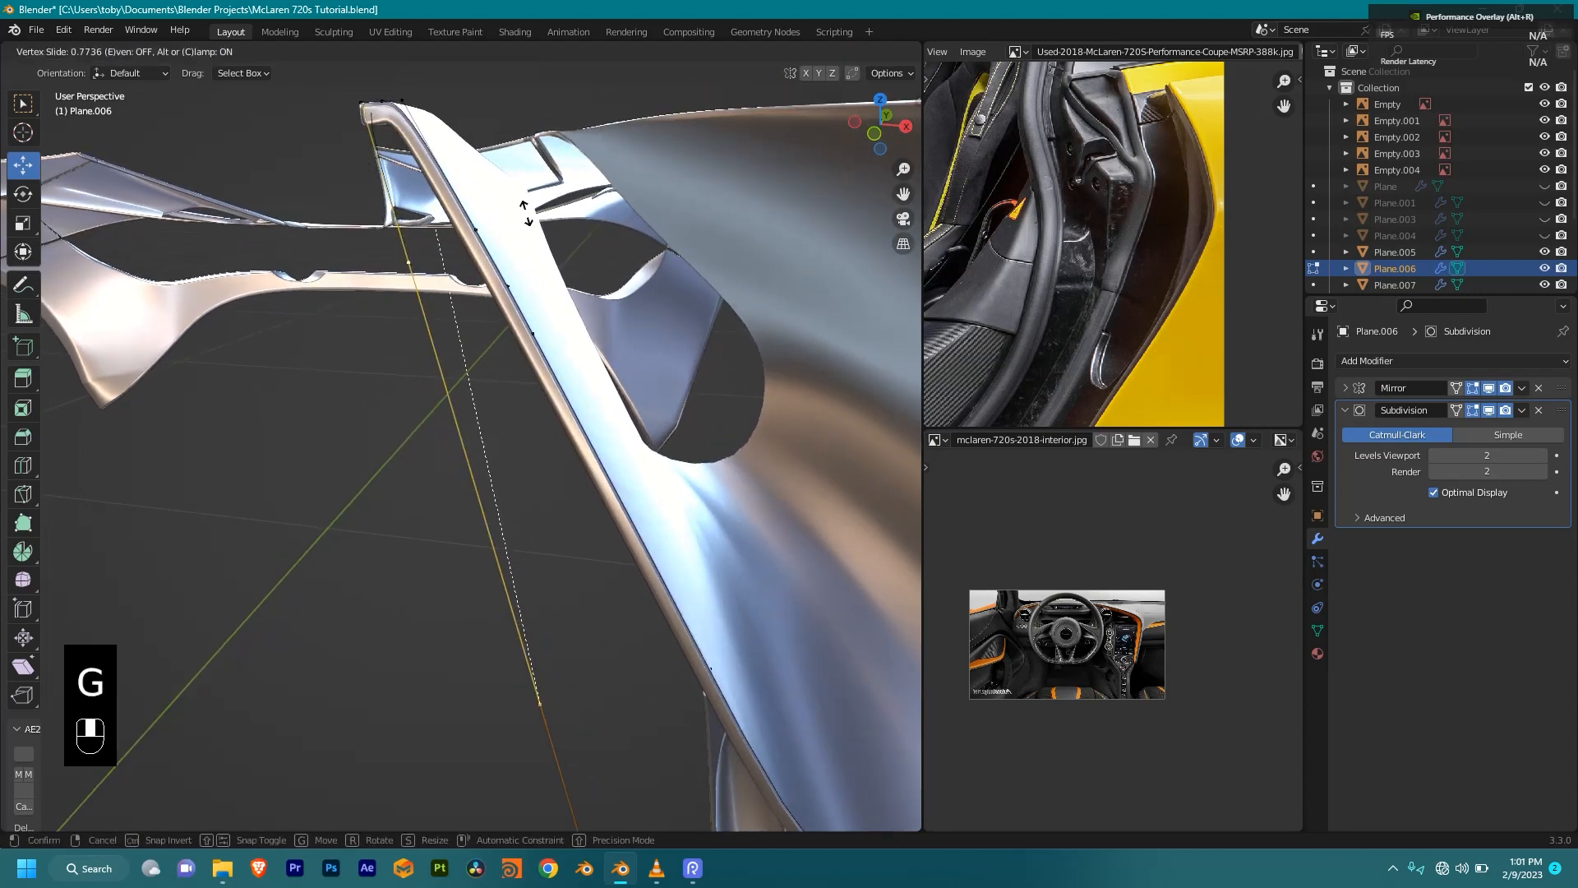
click(527, 198)
Step: Add two more vertices to the connecting edge and slide each up beneath the previous one to match the rim's spacing
shift+middle_drag(483, 367, 524, 520)
key(ctrl+r)
click(475, 517)
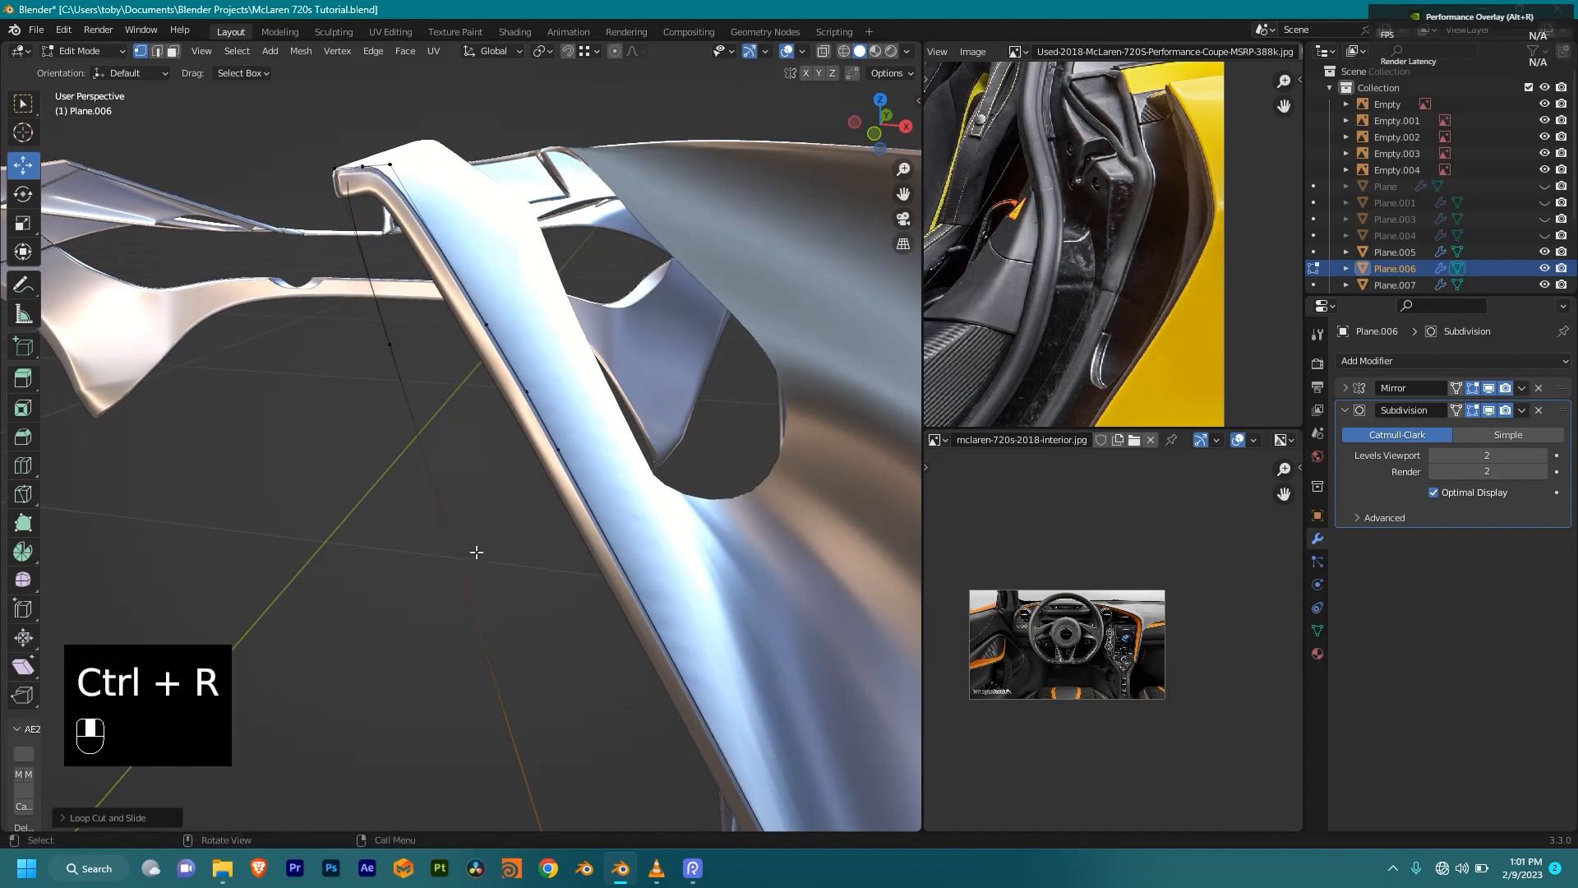
key(g)
key(g)
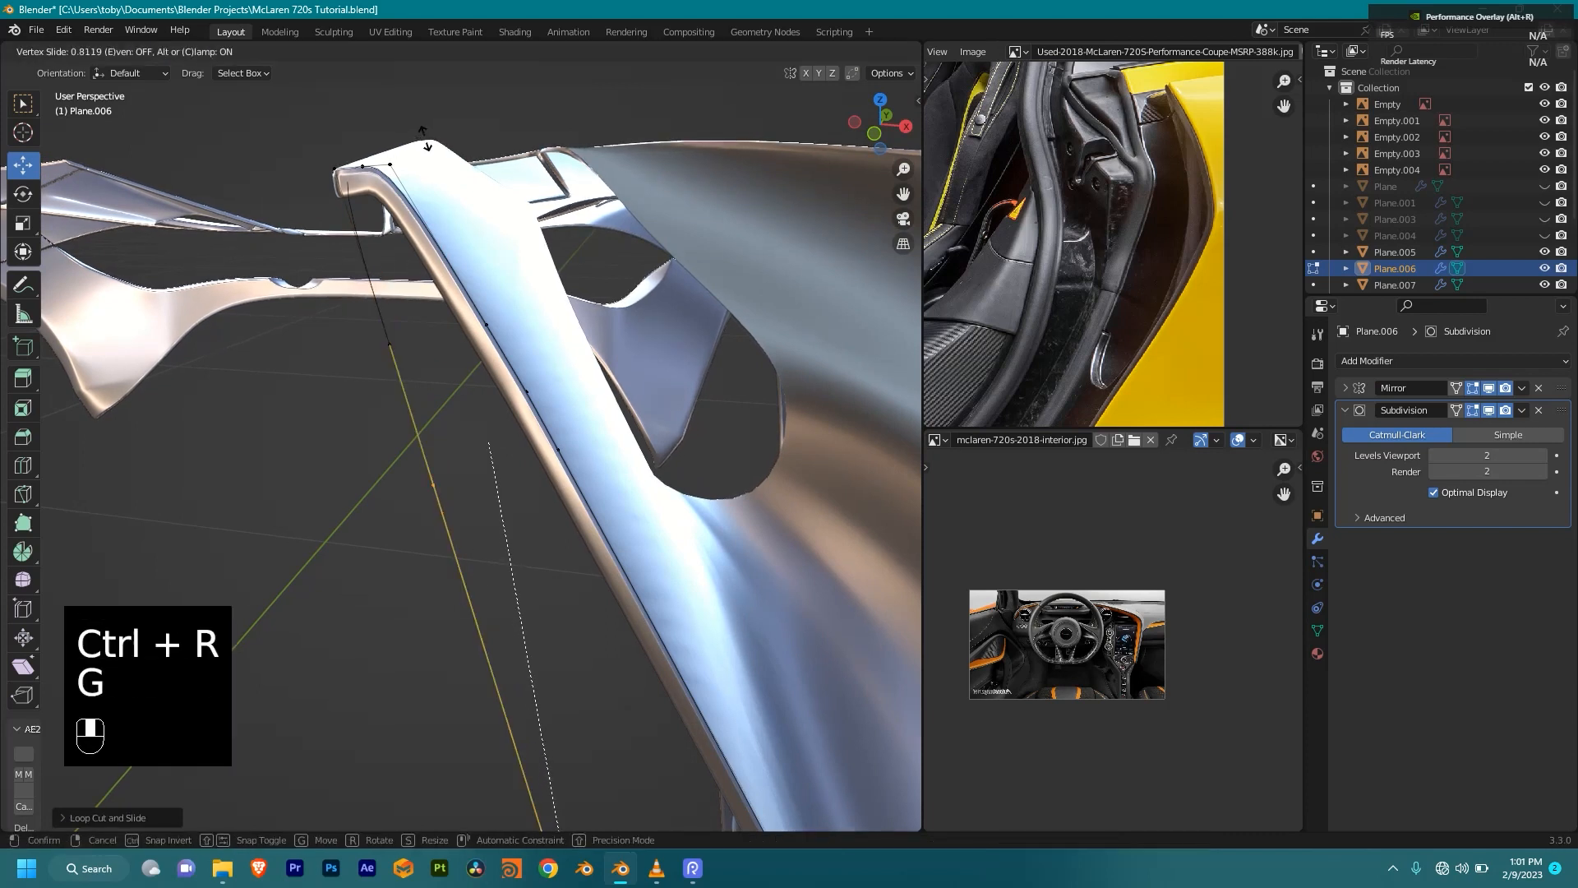
click(428, 164)
key(ctrl+r)
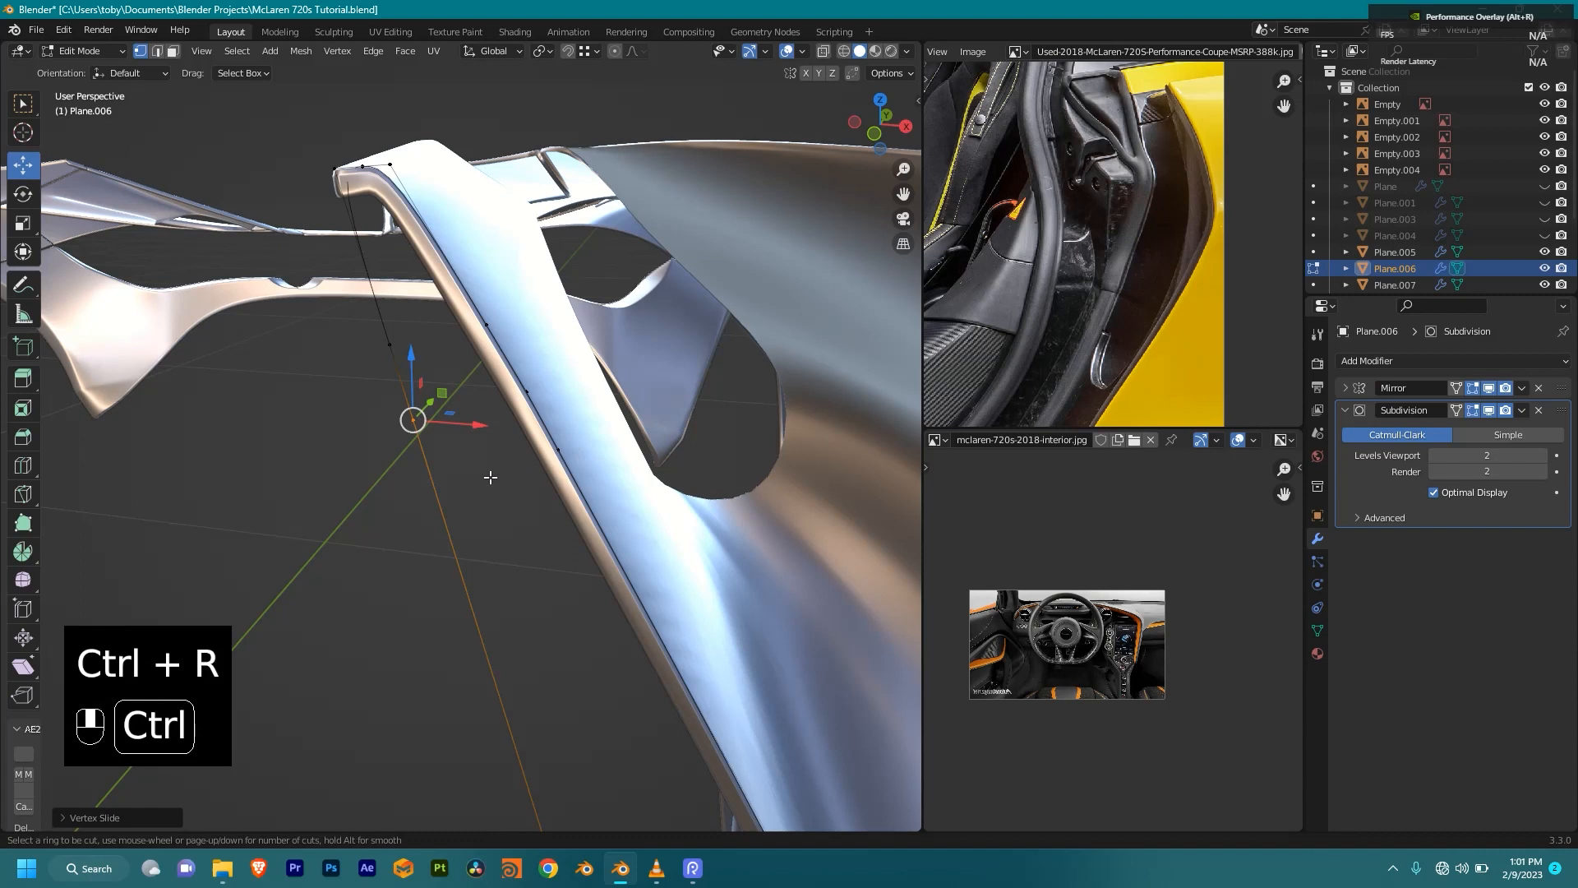
click(481, 556)
key(g)
key(g)
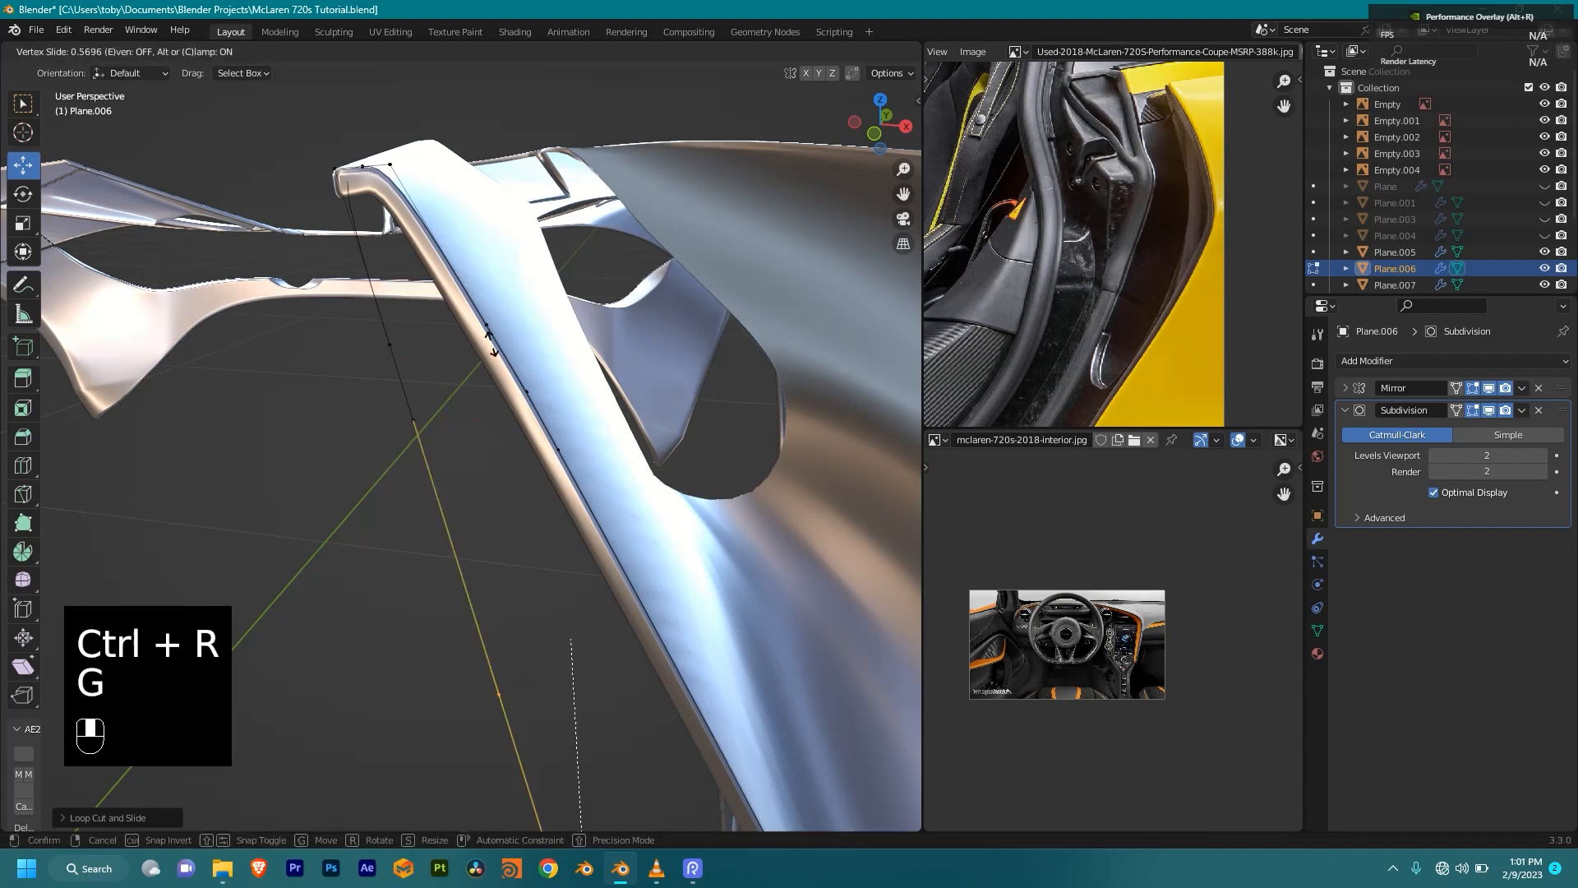
click(503, 177)
Step: Add one more vertex to the long lower part of the connecting edge and slide it slightly upward
middle_drag(503, 177, 518, 458)
scroll(518, 458, up, 2)
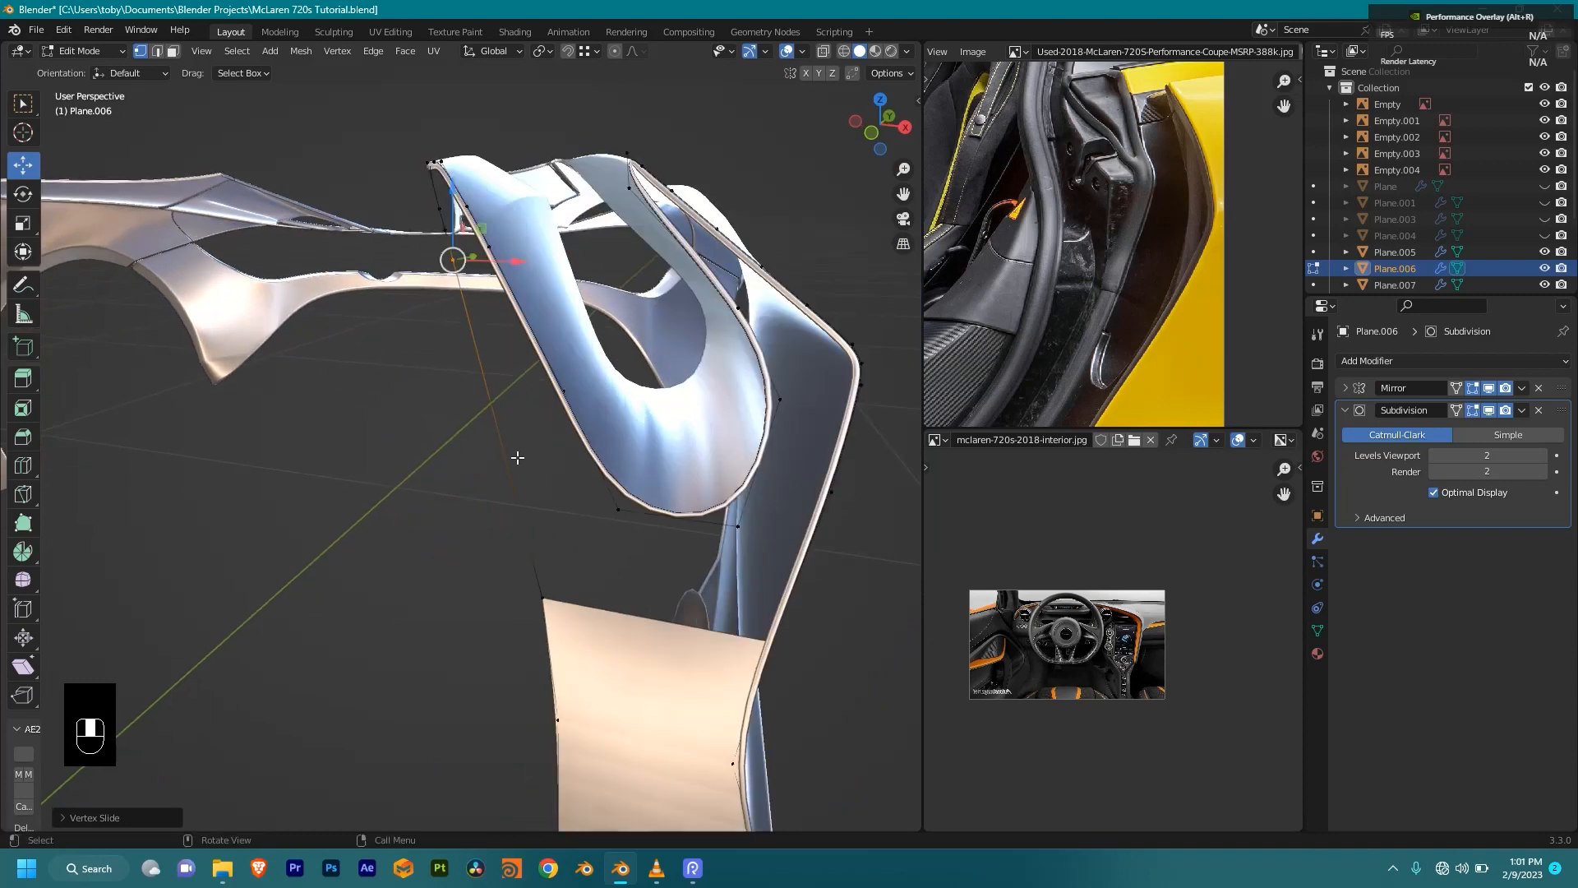
key(ctrl+r)
click(504, 438)
key(g)
key(g)
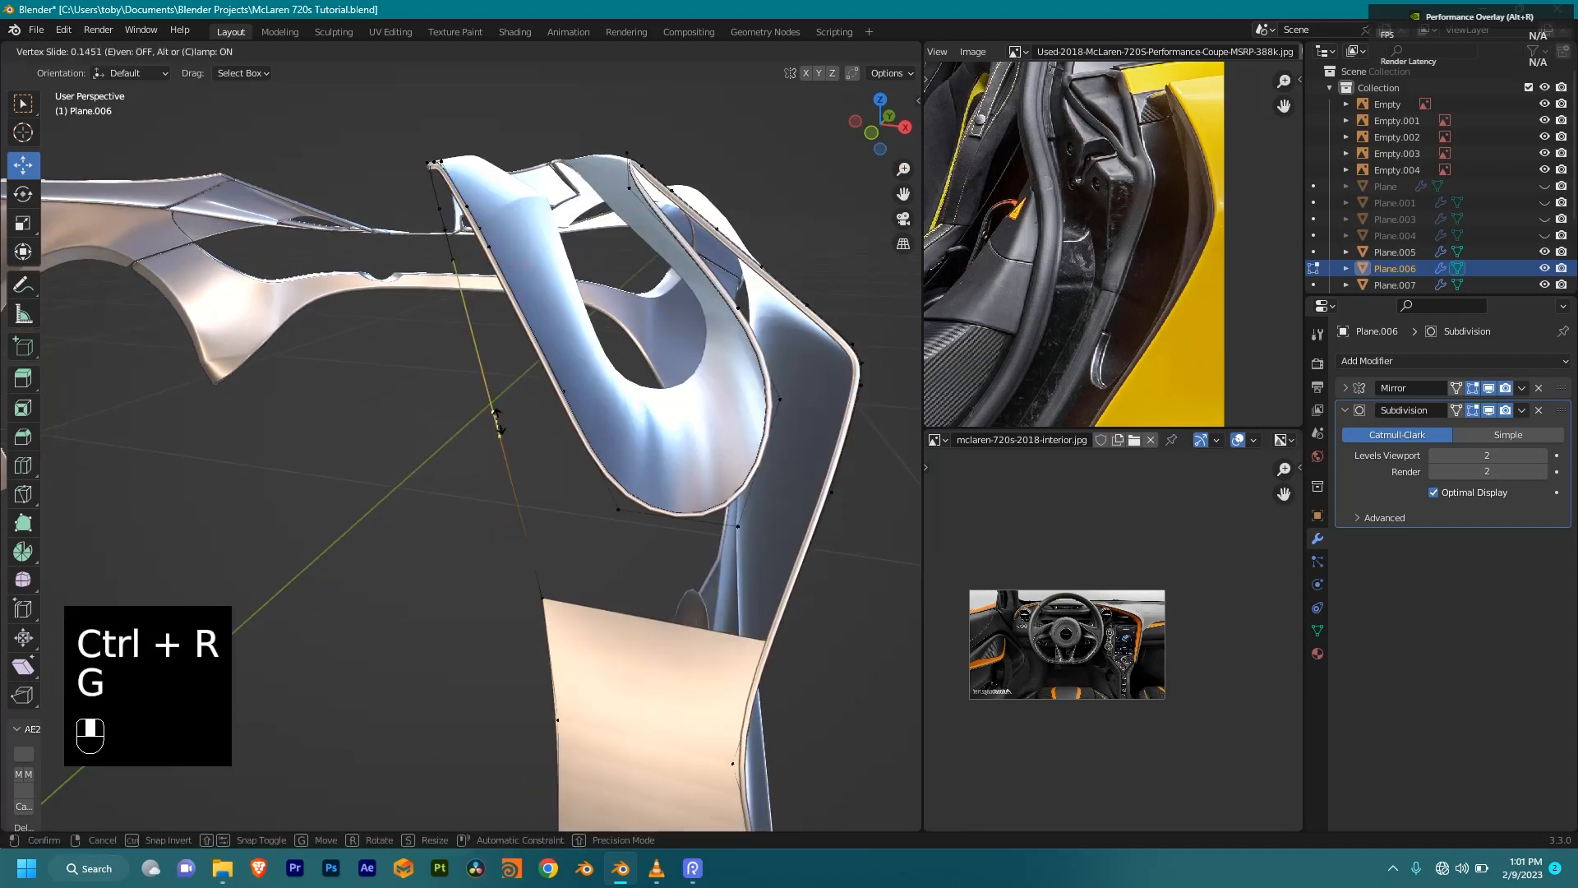
click(498, 421)
Step: Fill the strip between the connecting edge and the window-opening rim with faces, working down from the upper end
scroll(419, 256, up, 2)
click(492, 190)
ctrl+click(453, 194)
key(f)
key(f)
key(f)
key(f)
scroll(608, 526, down, 4)
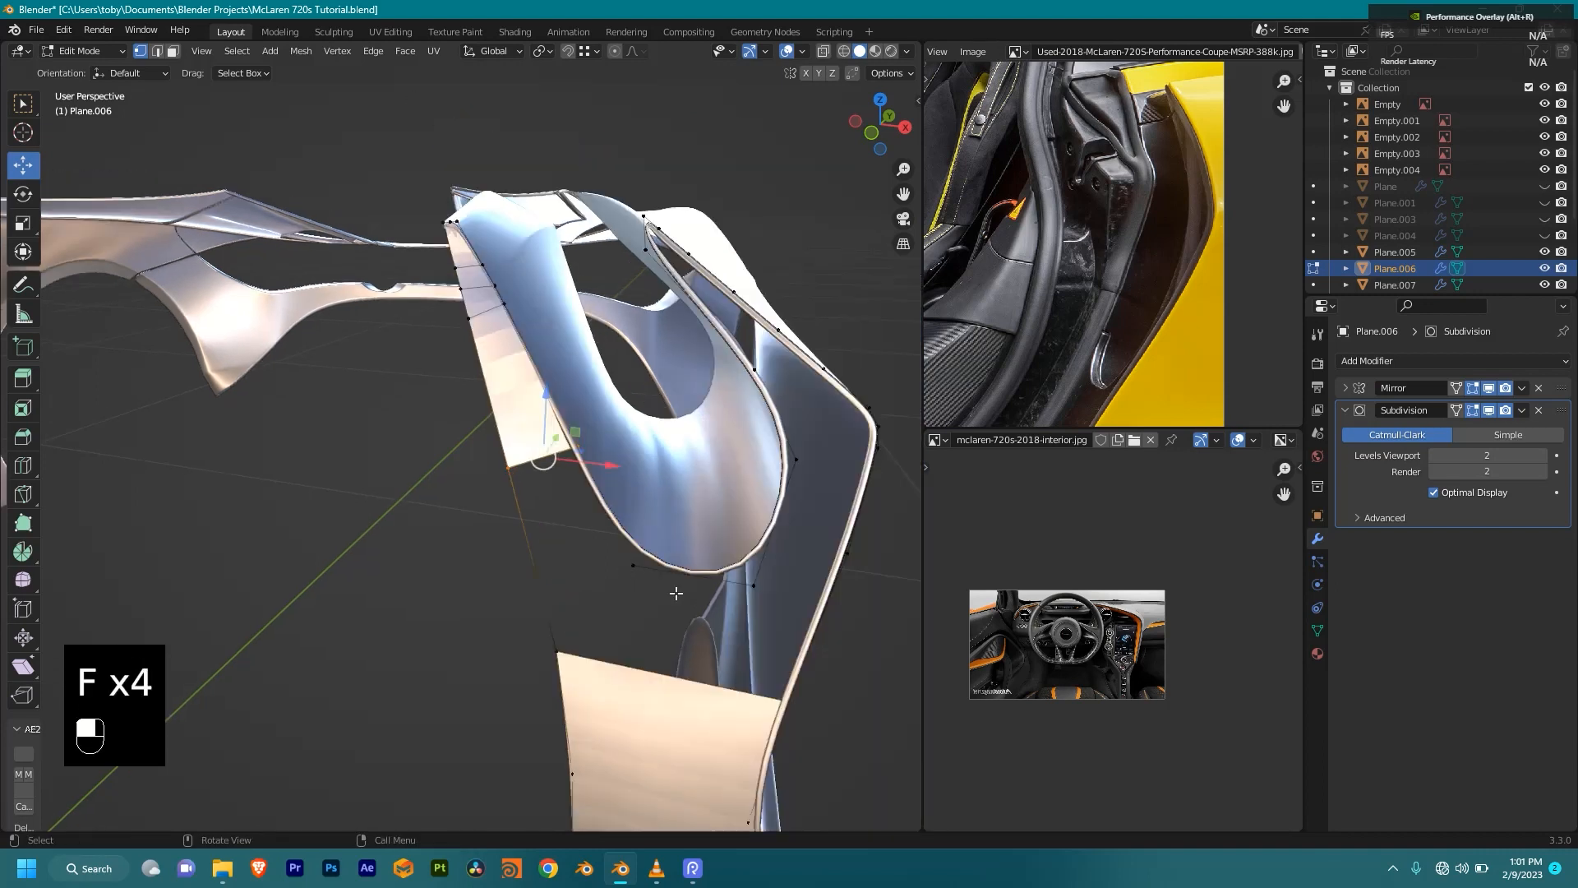
key(f)
Step: Fill the face between the rim's bottom edge and the top edge of the lower door-jamb panel
middle_drag(723, 593, 700, 540)
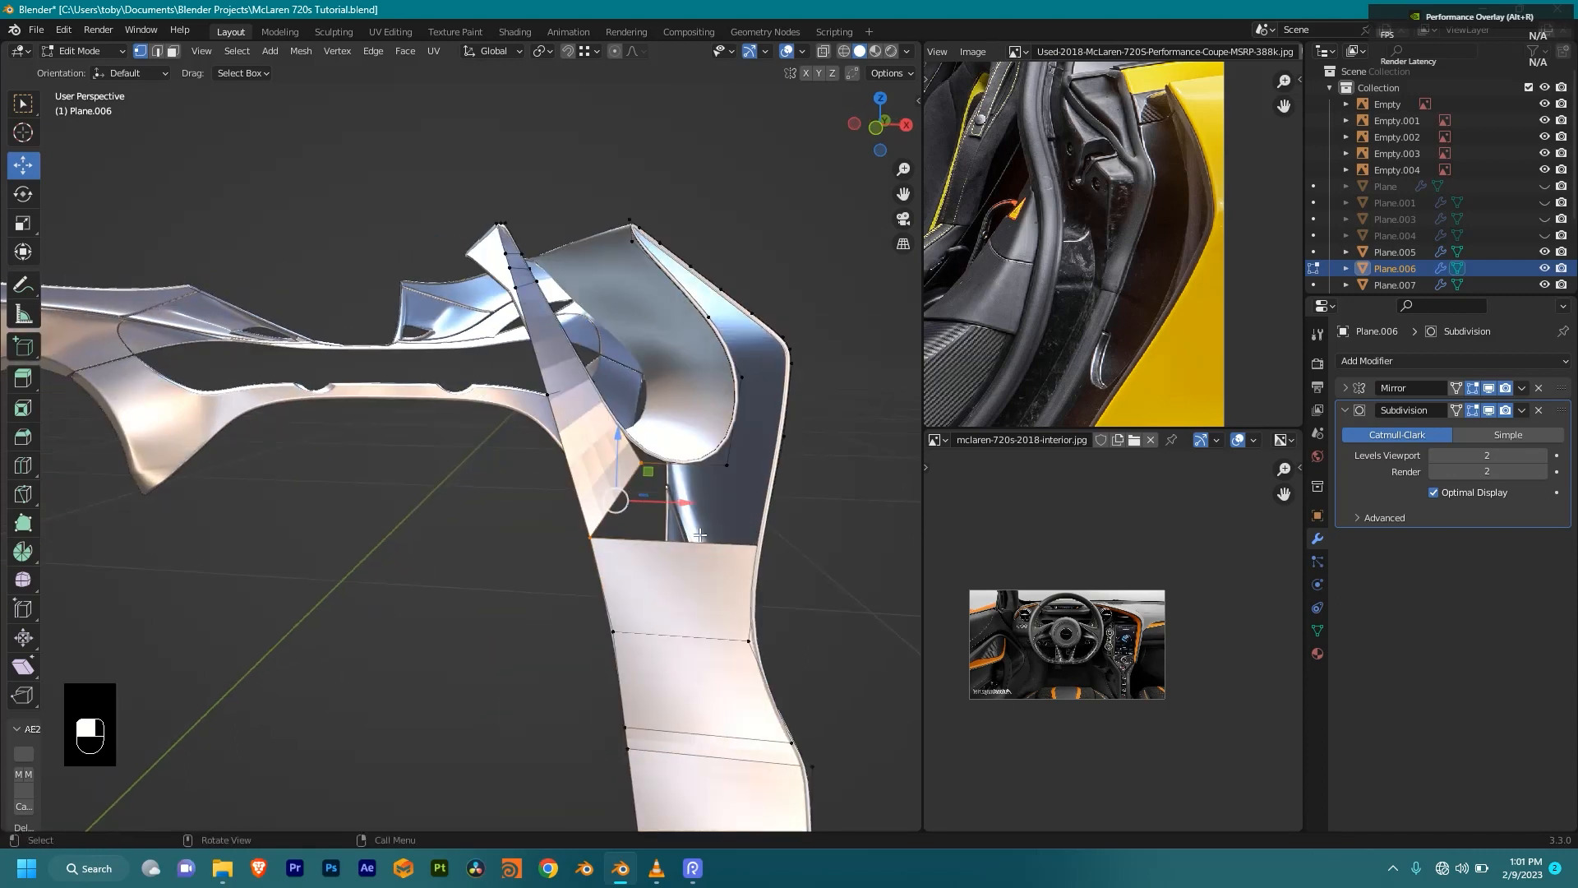
middle_drag(661, 491, 651, 501)
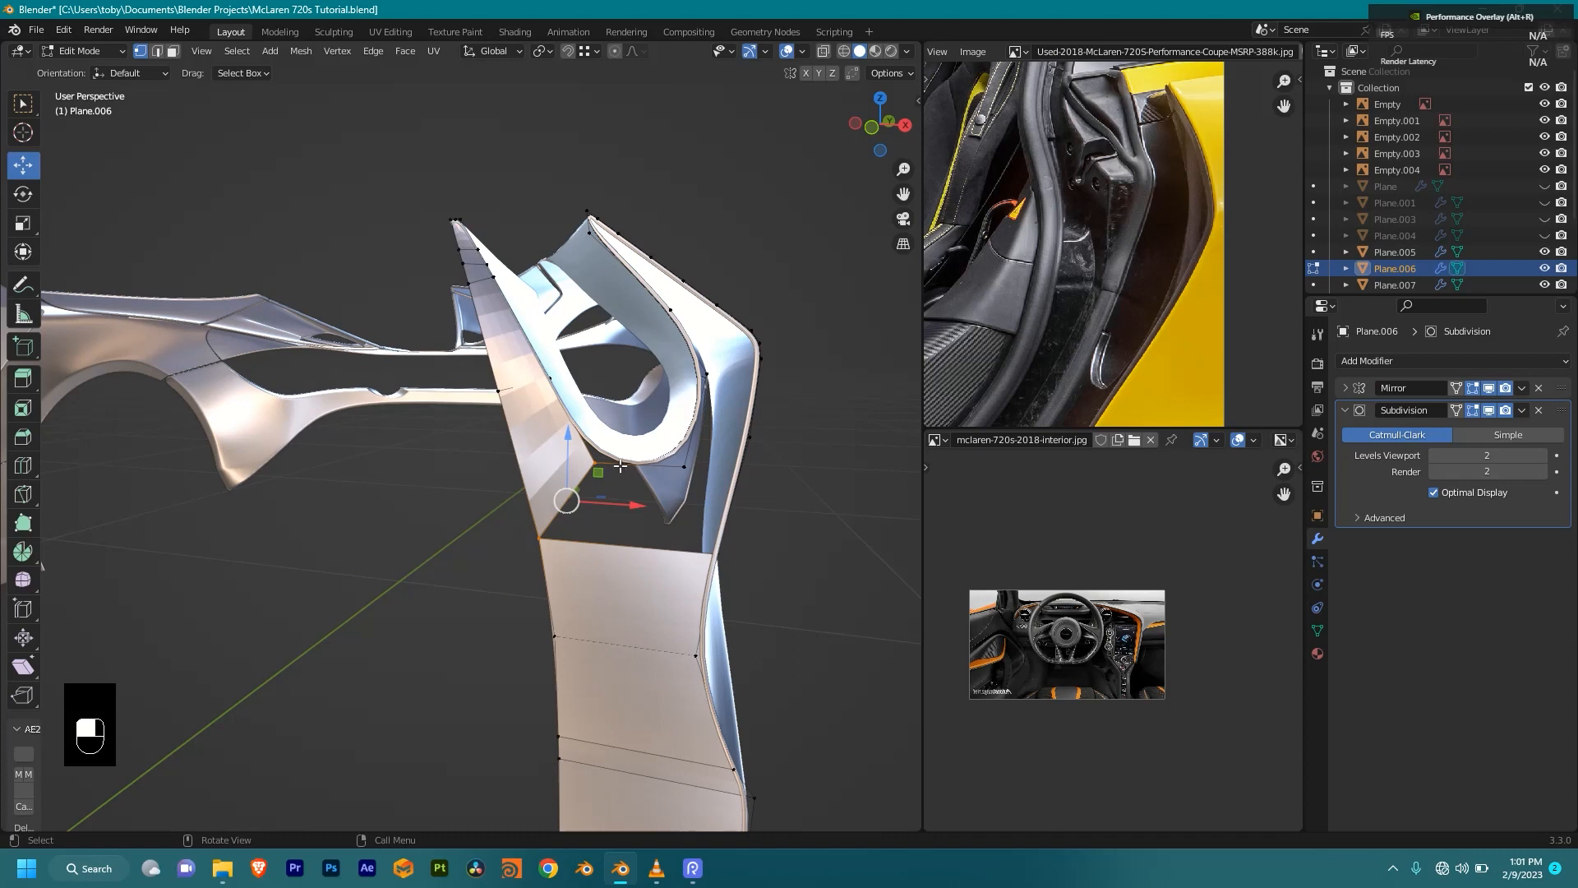
middle_drag(661, 487, 554, 465)
scroll(665, 516, up, 2)
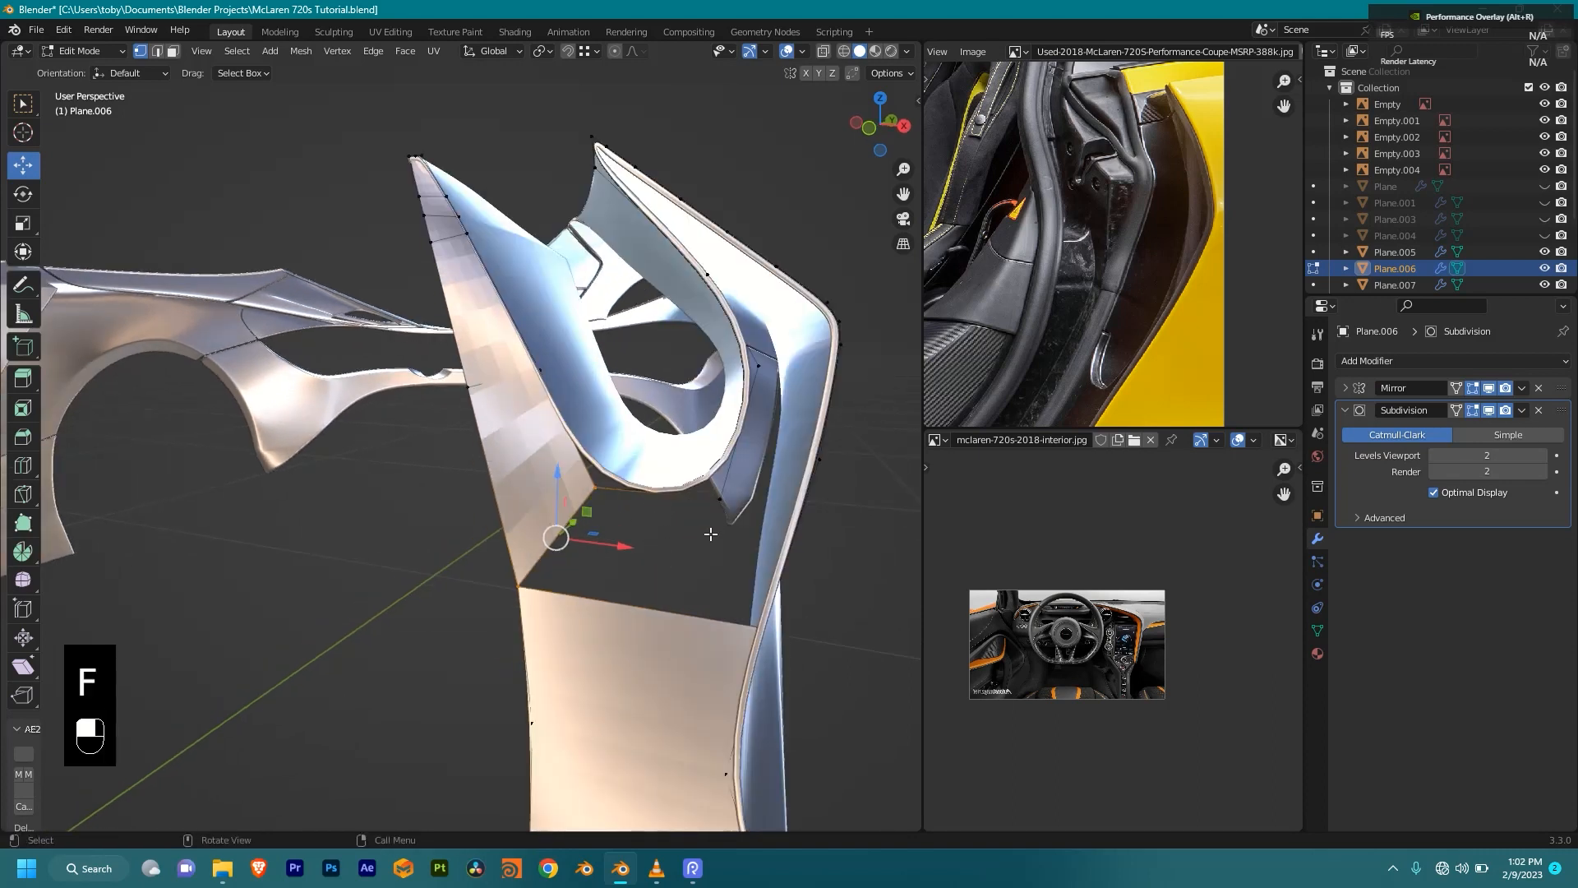
ctrl+click(715, 524)
ctrl+click(757, 651)
key(shift+z)
middle_drag(822, 634, 786, 641)
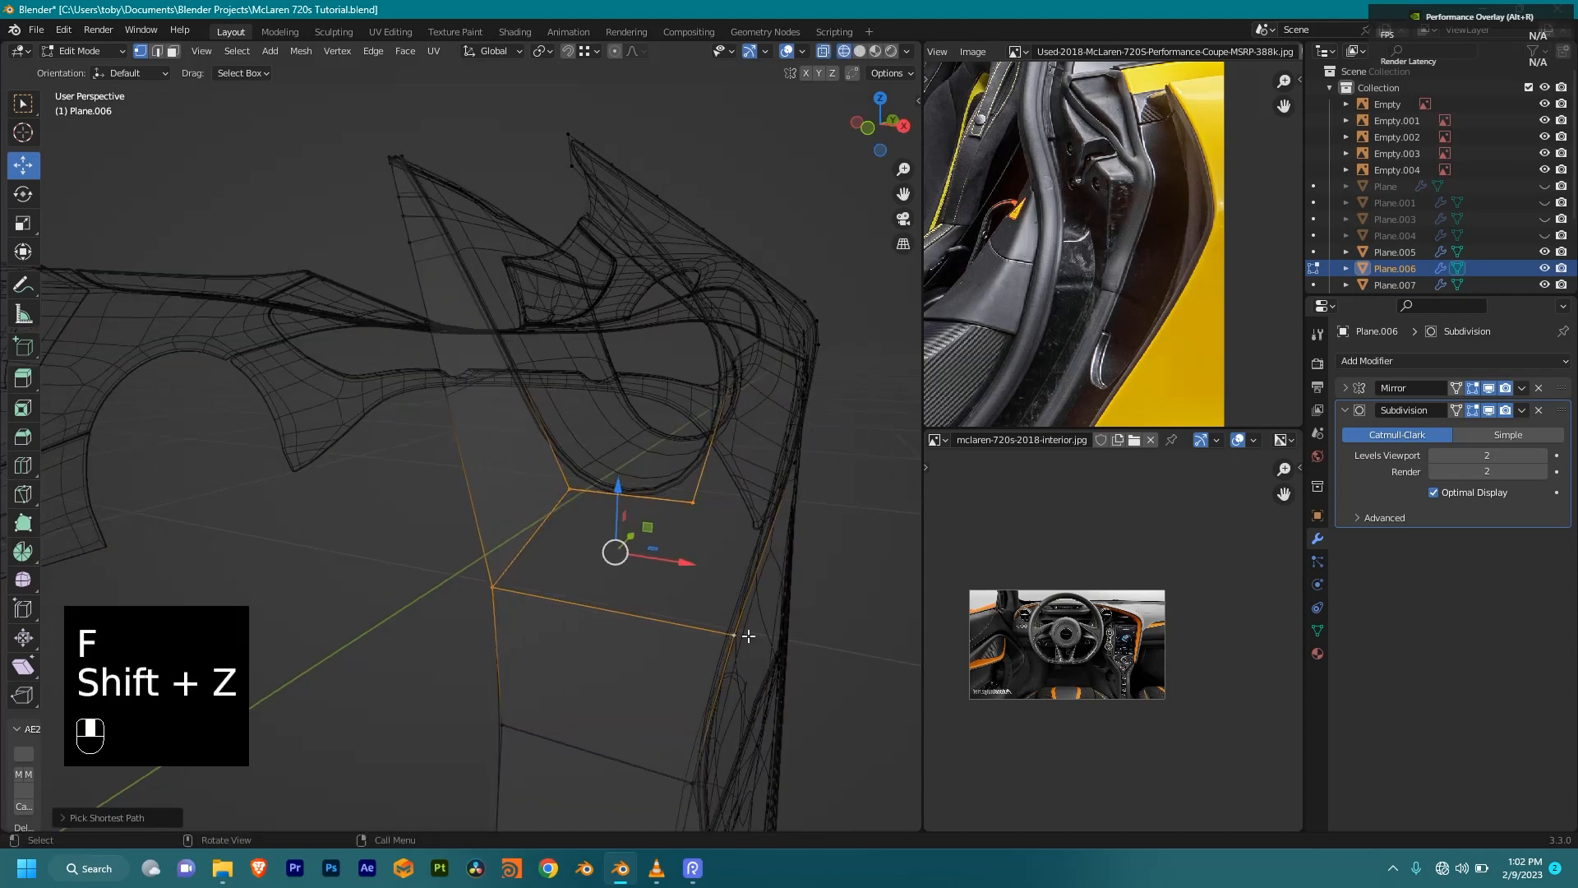
key(shift+z)
key(f)
Step: Fill the face between the rim's outer lower vertices and the outer door-jamb edge
middle_drag(755, 565, 651, 515)
ctrl+click(665, 425)
middle_drag(718, 462, 719, 465)
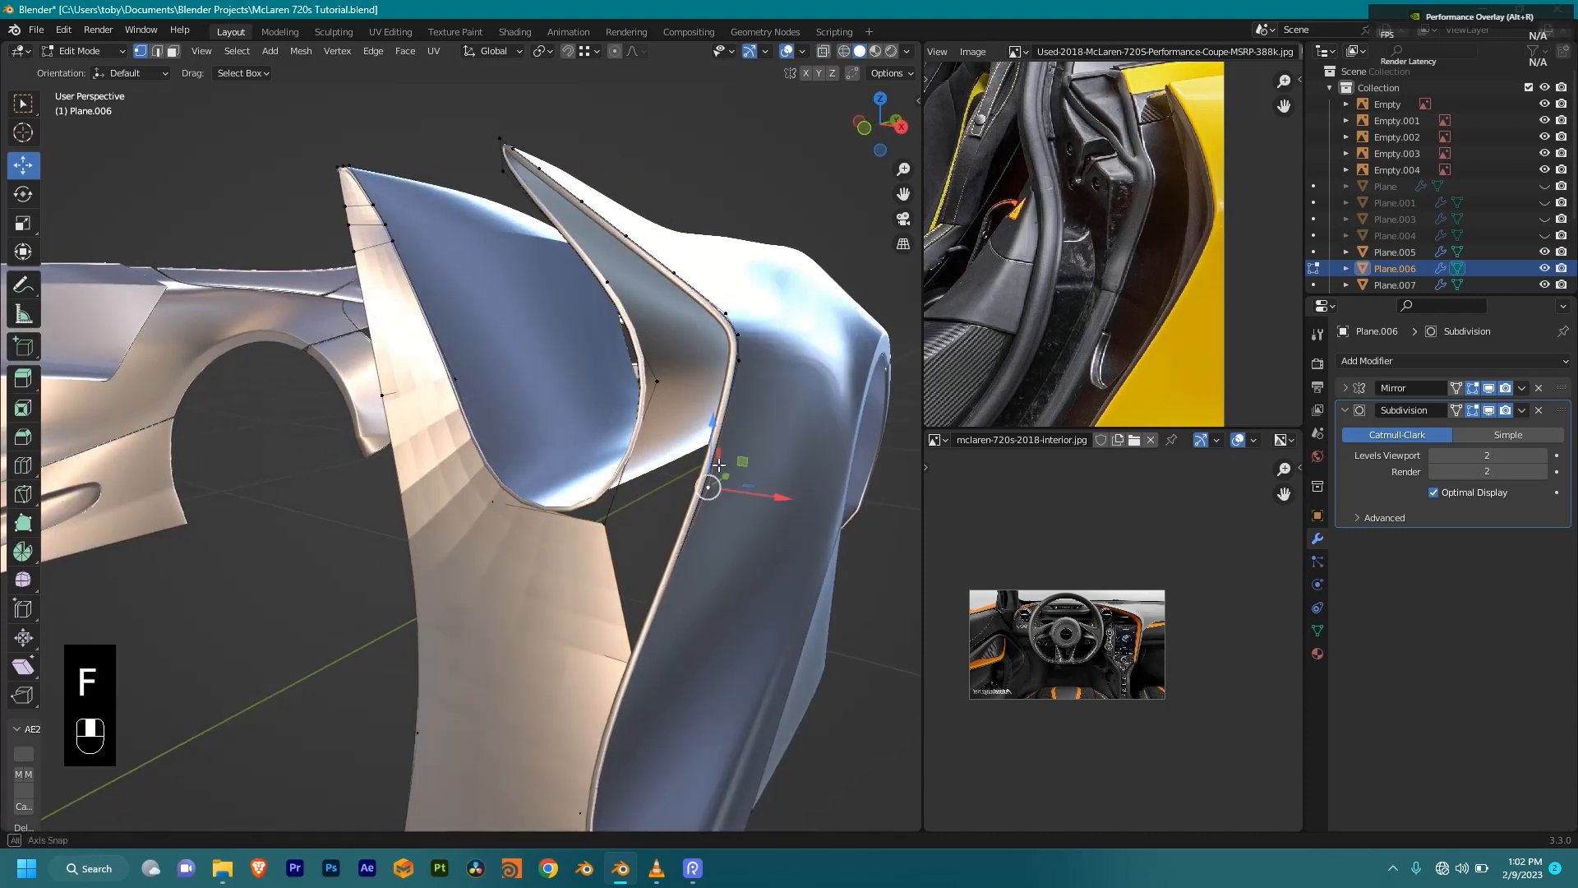
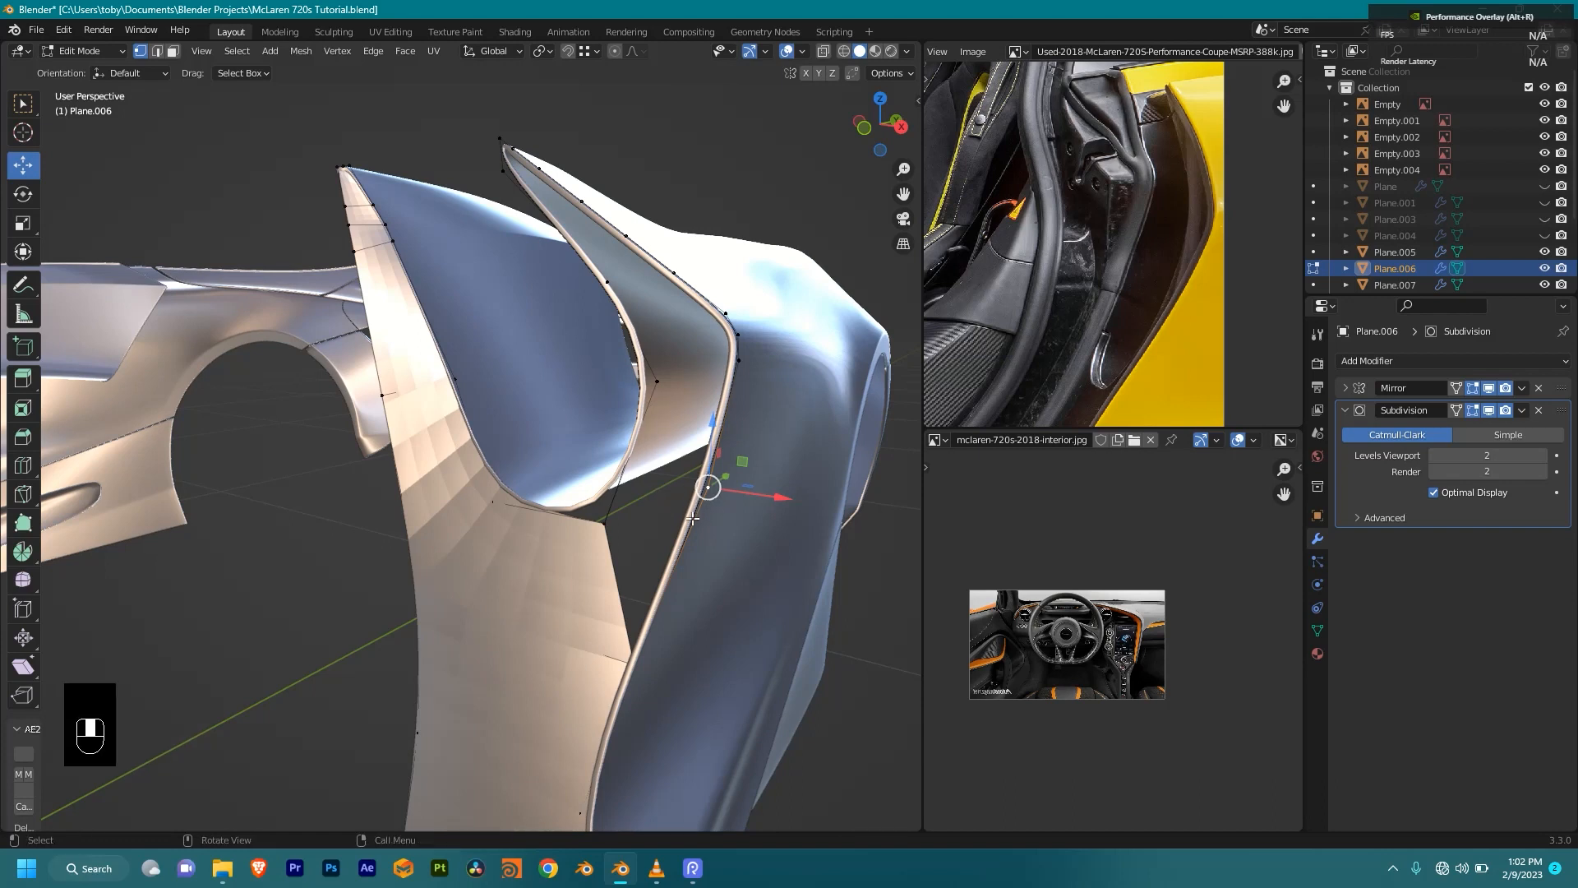
middle_drag(719, 537, 736, 536)
middle_drag(714, 509, 733, 526)
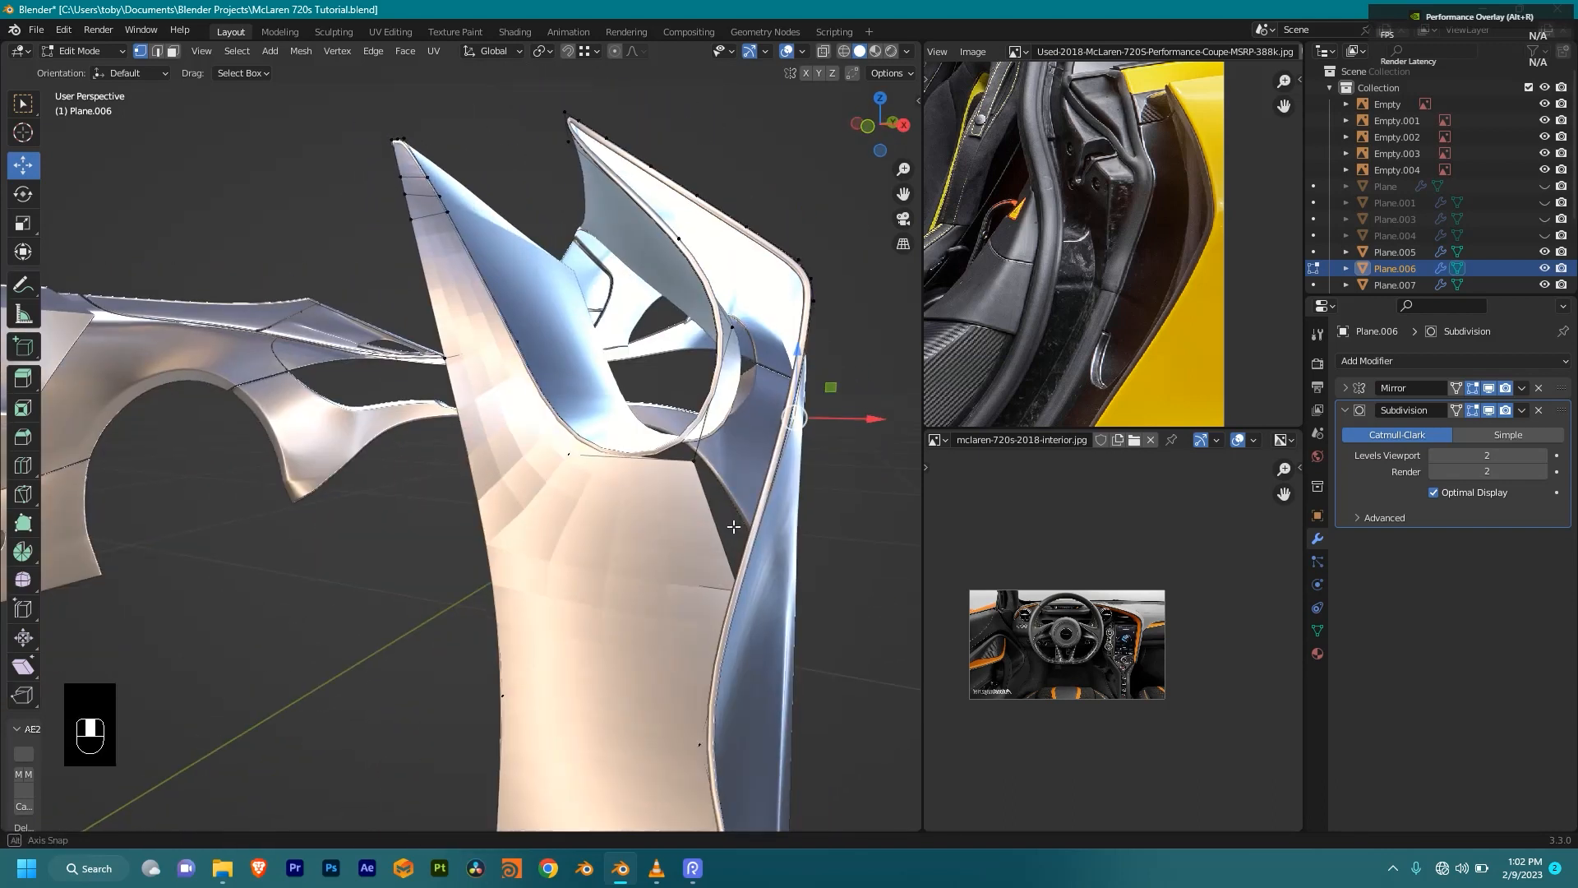
middle_drag(793, 422, 769, 467)
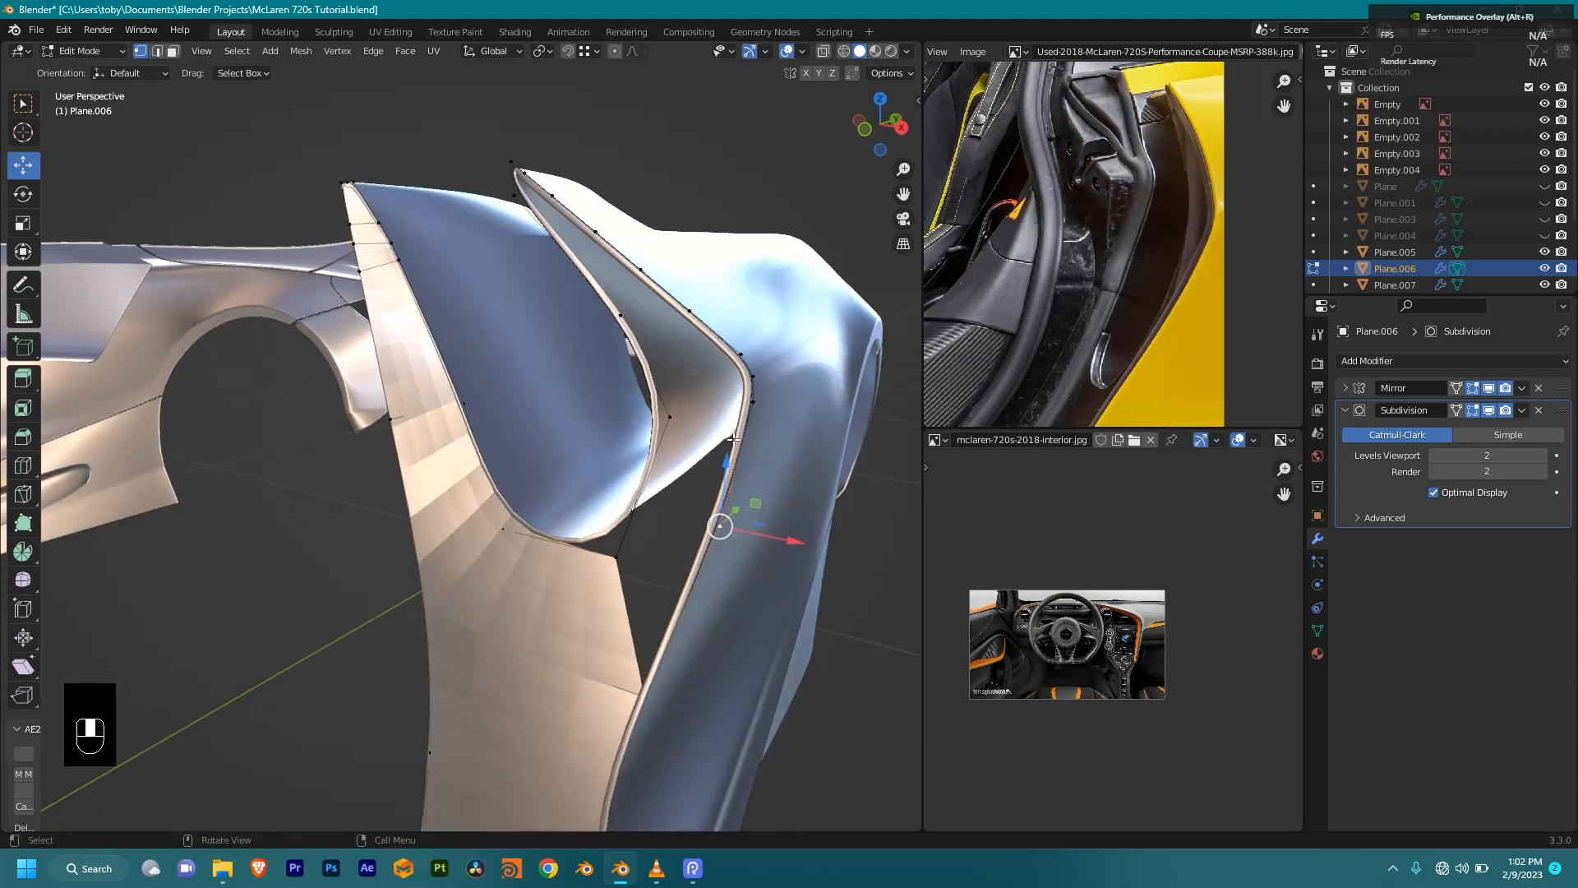
middle_drag(733, 368, 697, 483)
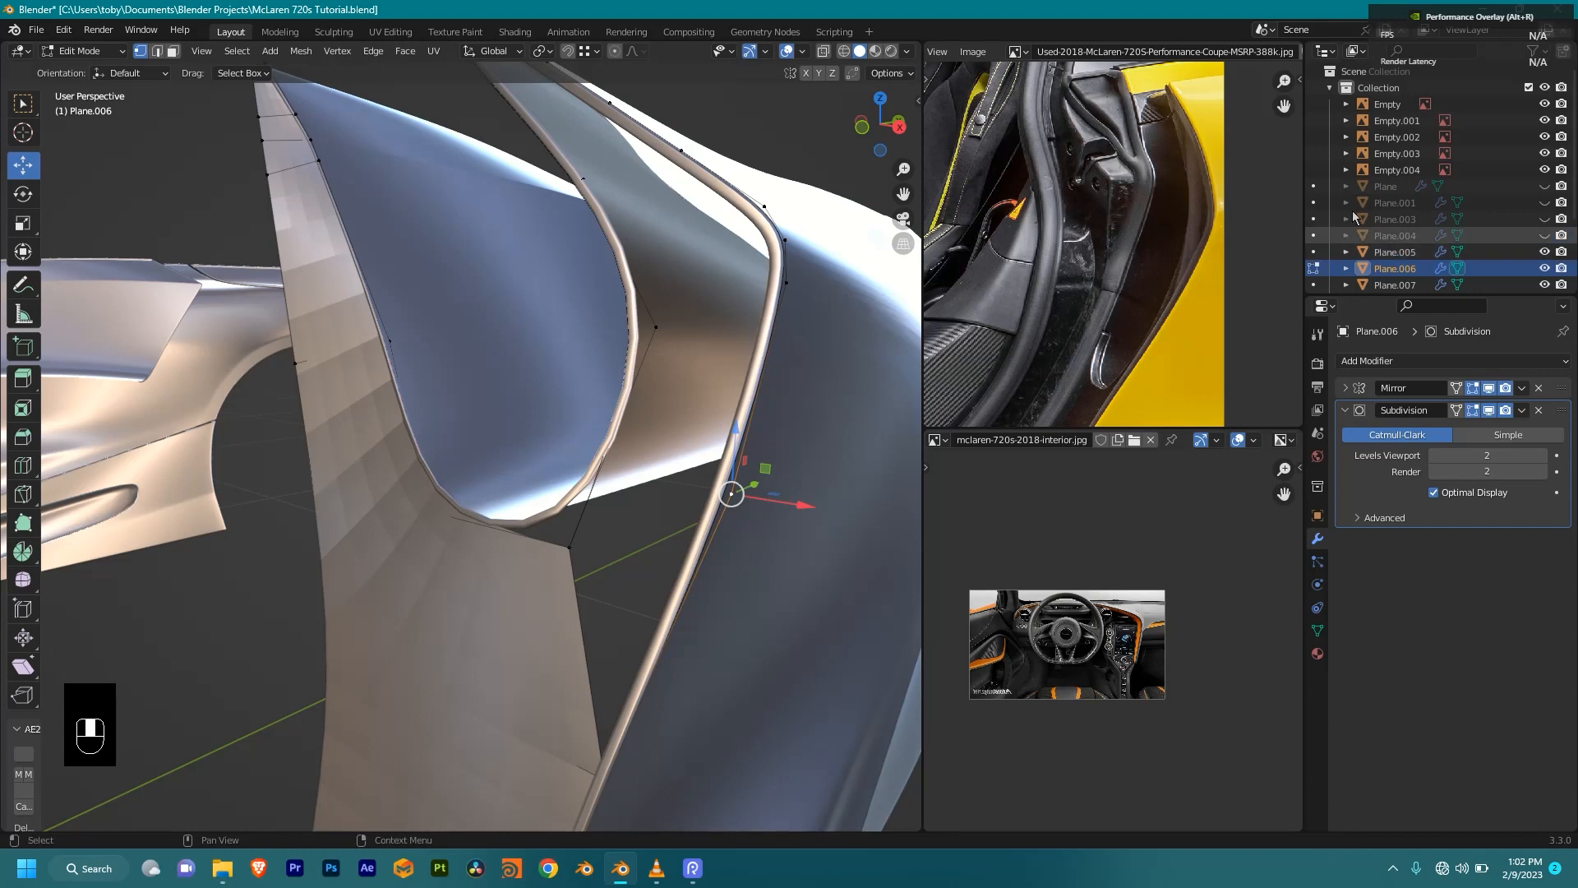
shift+middle_drag(712, 571, 712, 547)
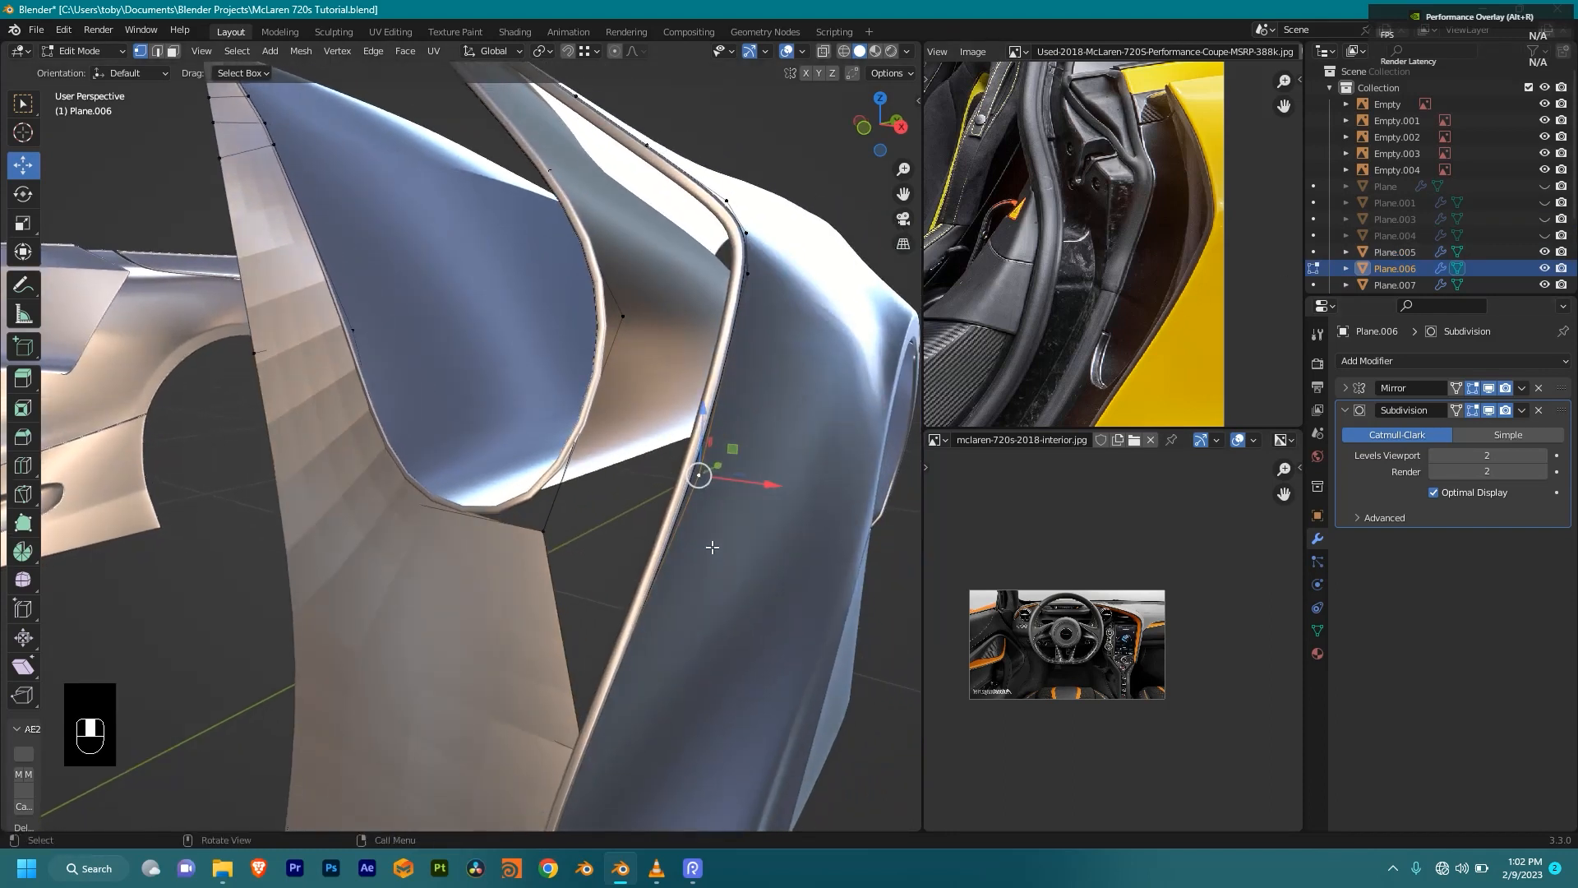
ctrl+click(622, 318)
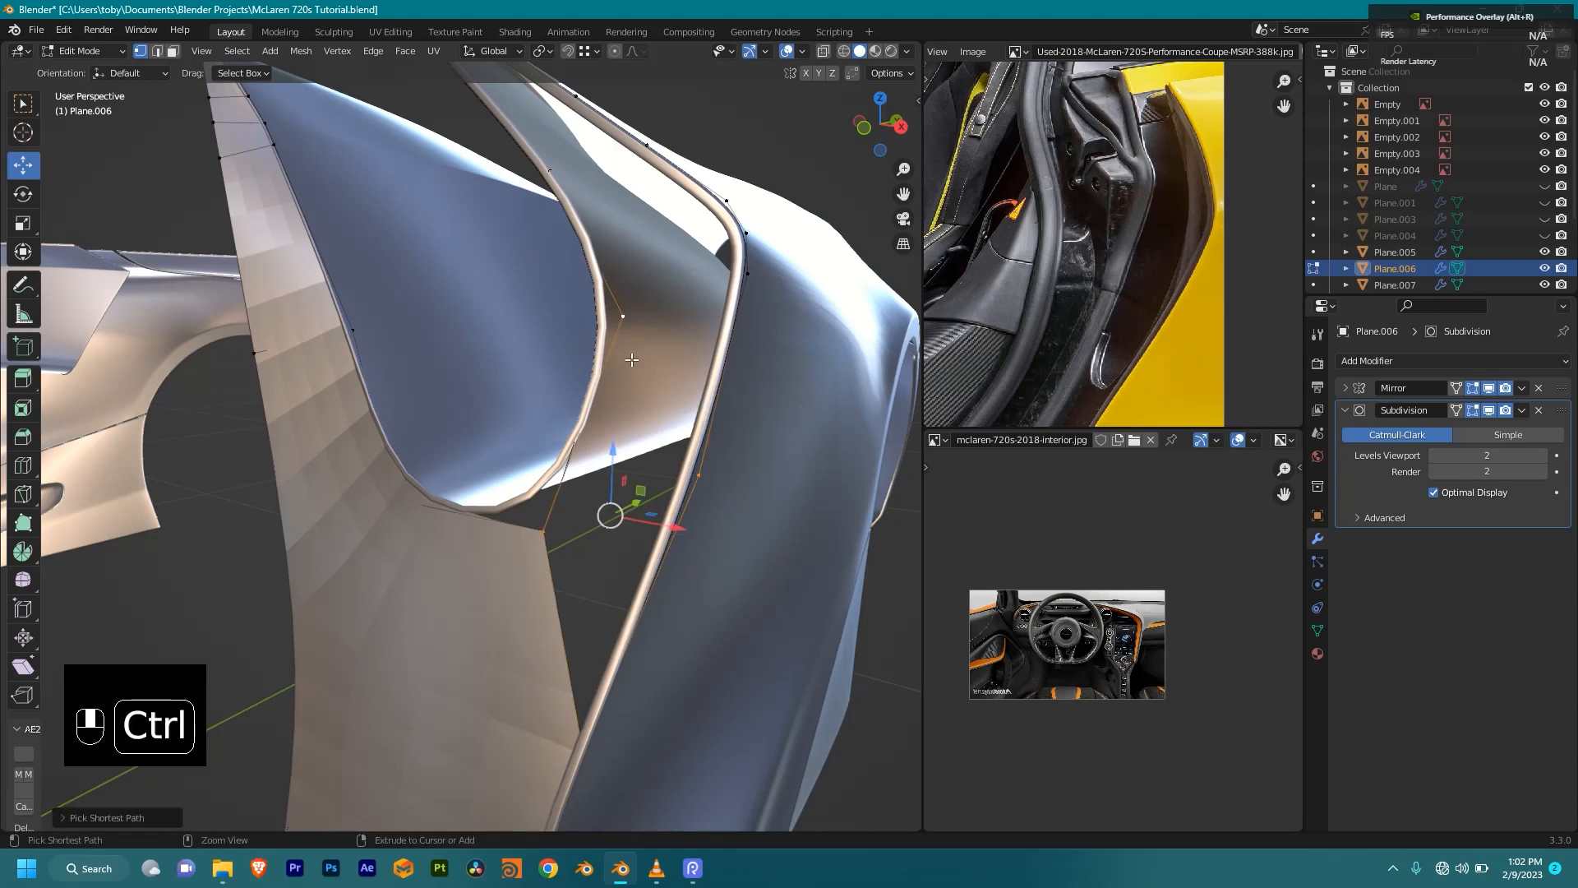
key(f)
Step: Fill the next face up between the window rim and the bend of the outer door-jamb edge
middle_drag(778, 382, 710, 357)
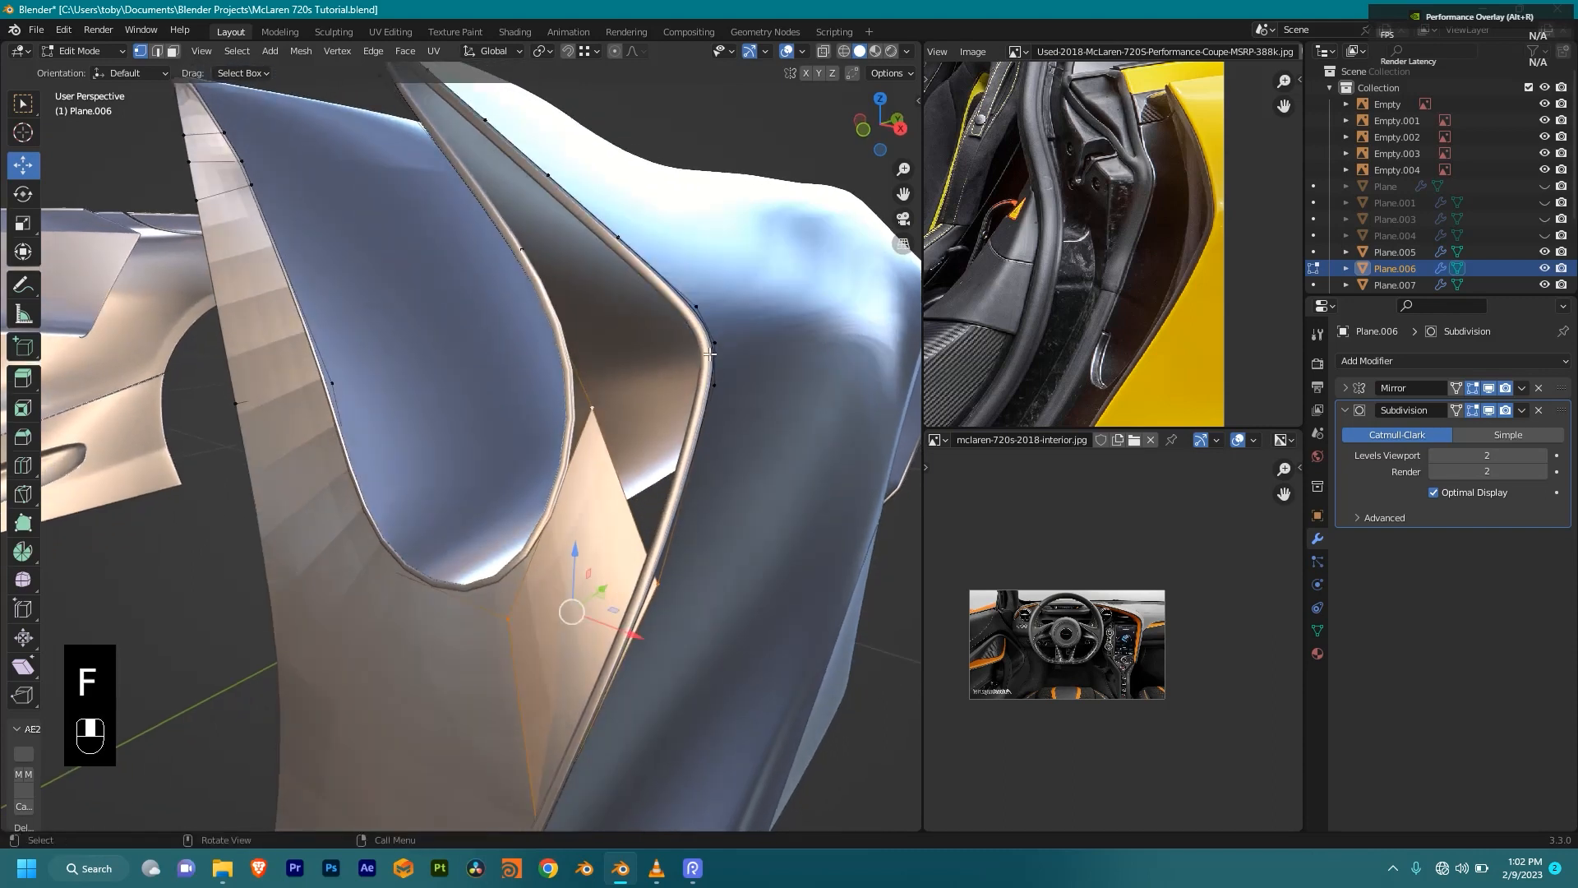
ctrl+click(602, 406)
shift+middle_drag(688, 412, 723, 429)
key(f)
shift+middle_drag(739, 298, 735, 367)
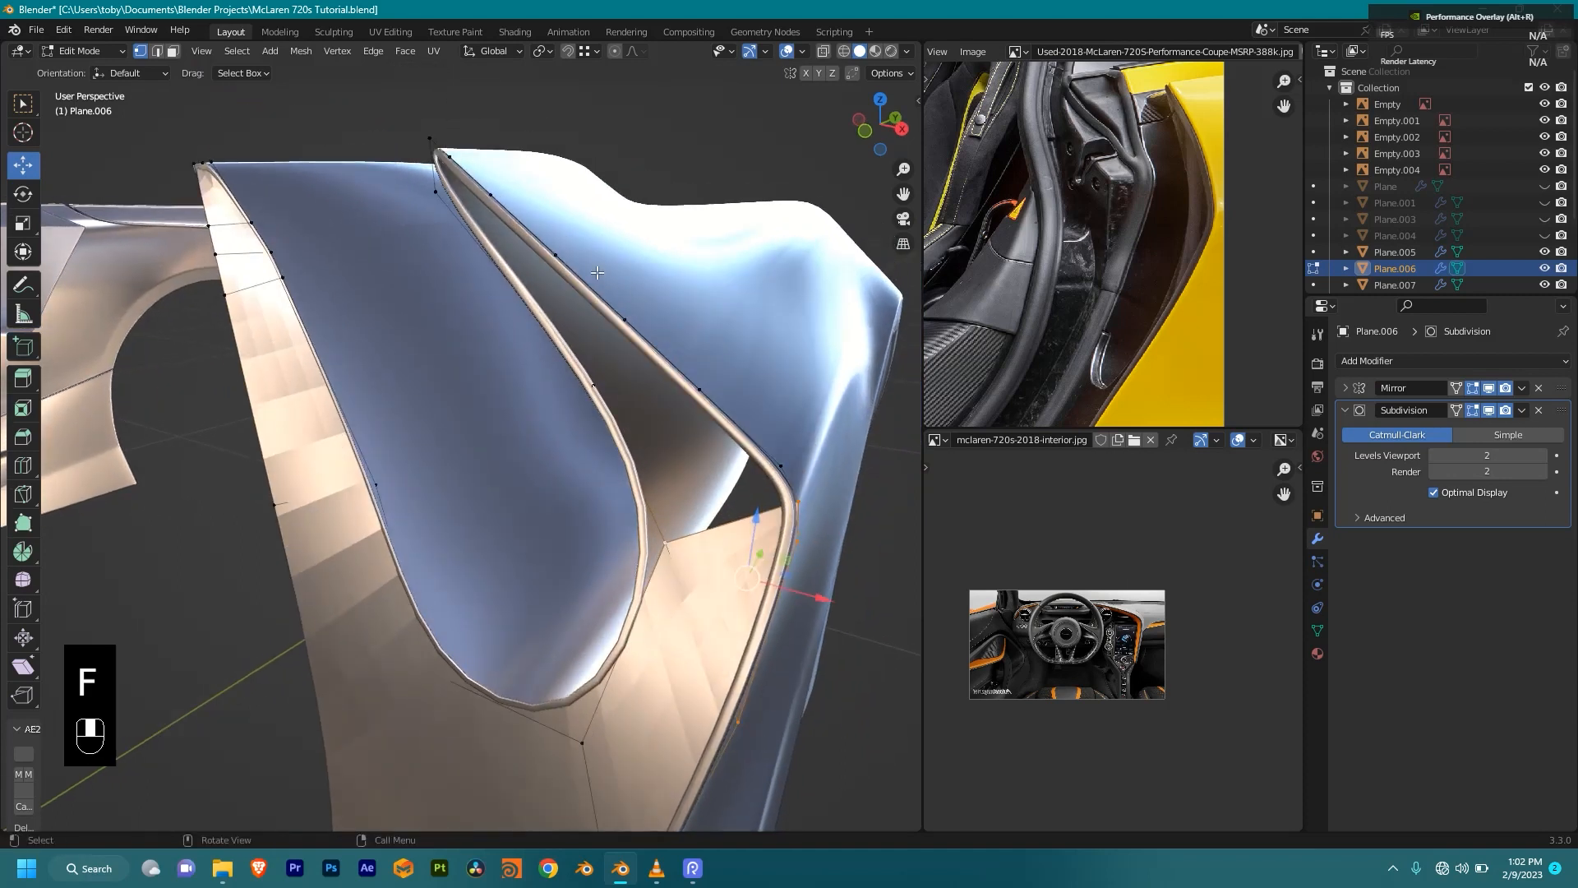
key(ctrl+r)
double_click(489, 235)
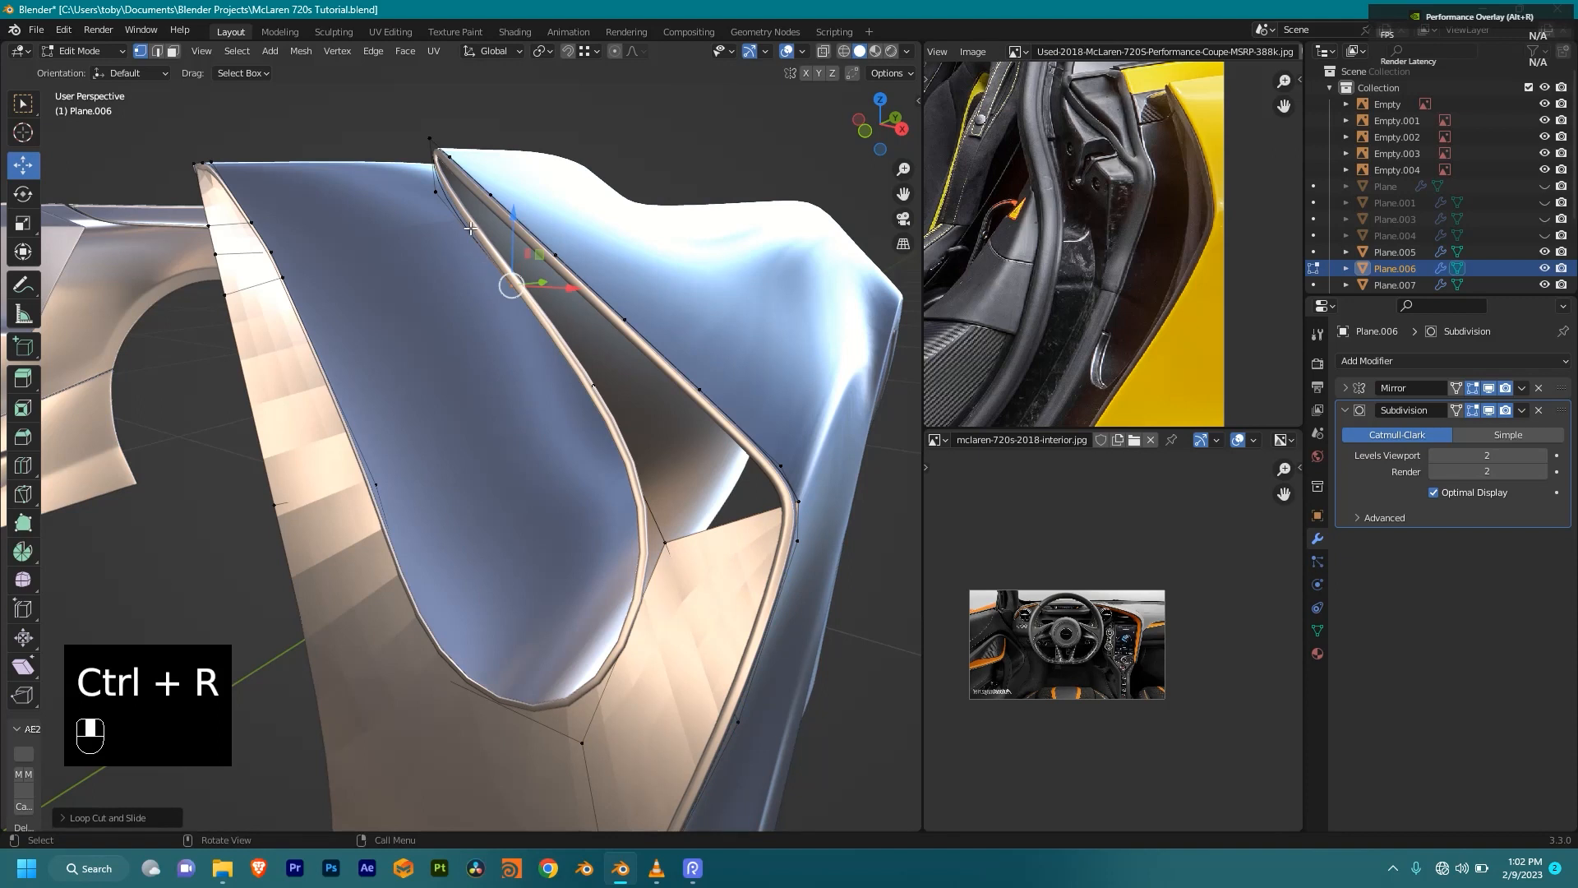
key(ctrl+z)
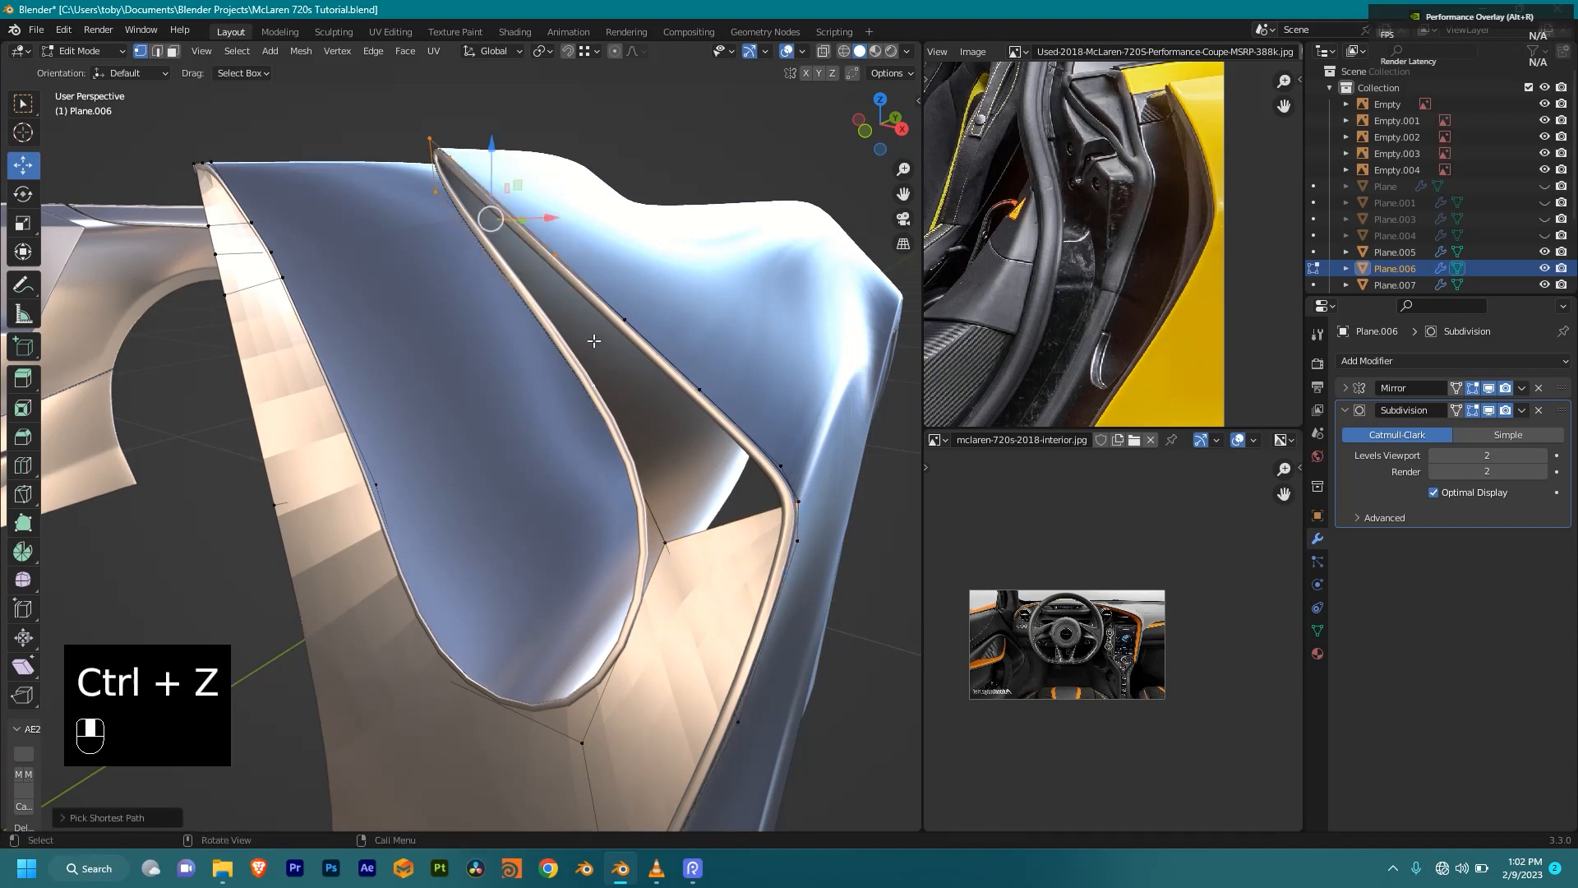
Step: Fill the uppermost face of the gap between the window rim and the outer edge, and select the next outer-edge vertex
key(f)
click(699, 392)
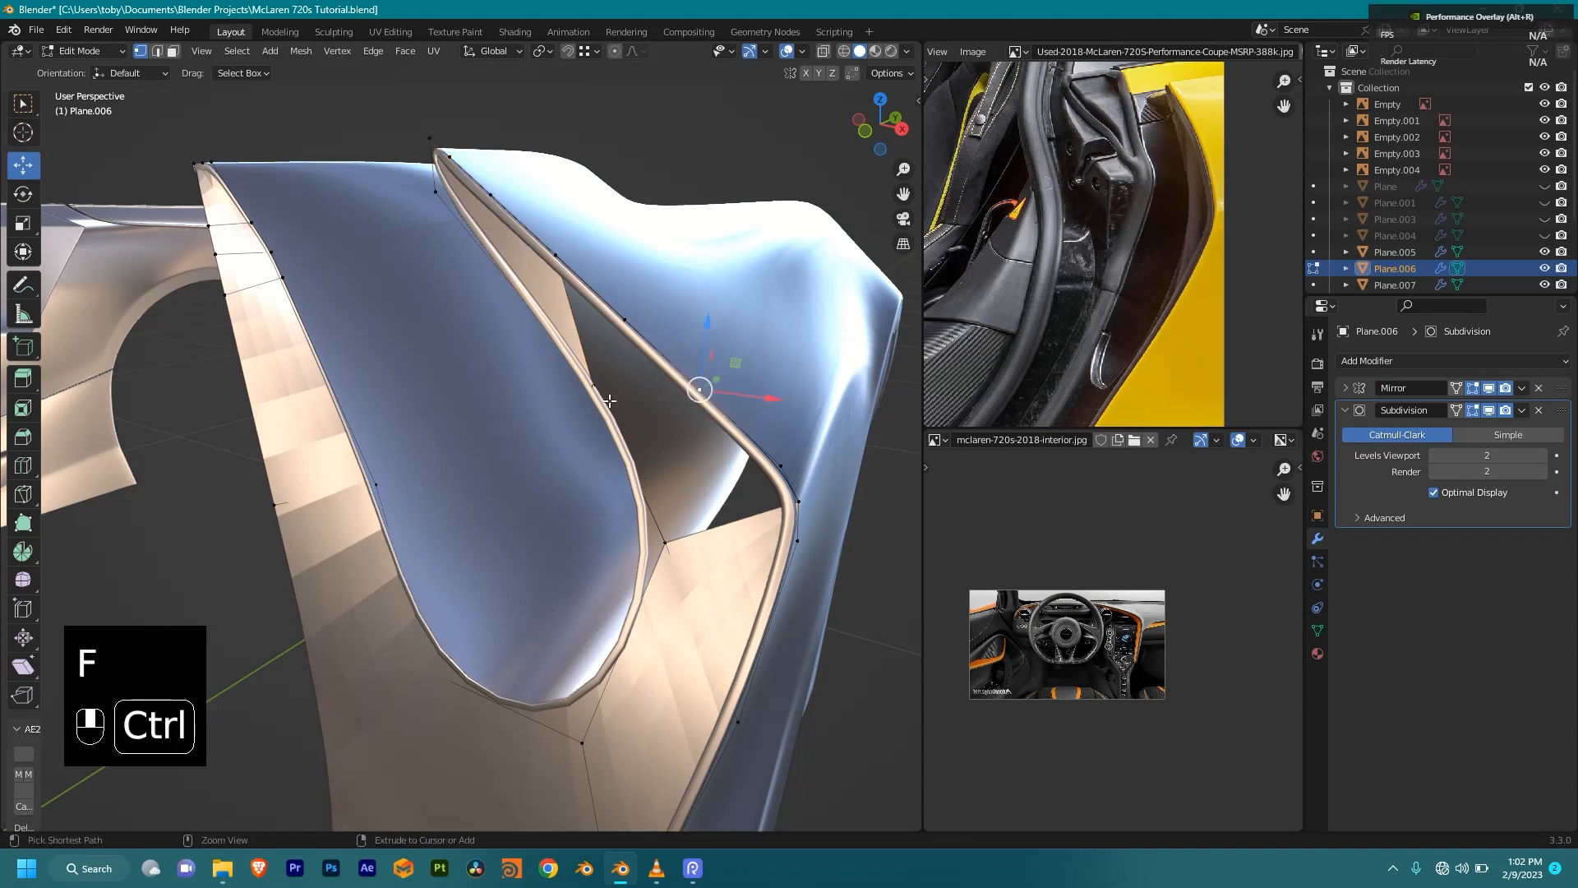
Step: Fill the triangular gap in the inner door-jamb panel with faces between its open boundary vertices
key(f)
click(801, 530)
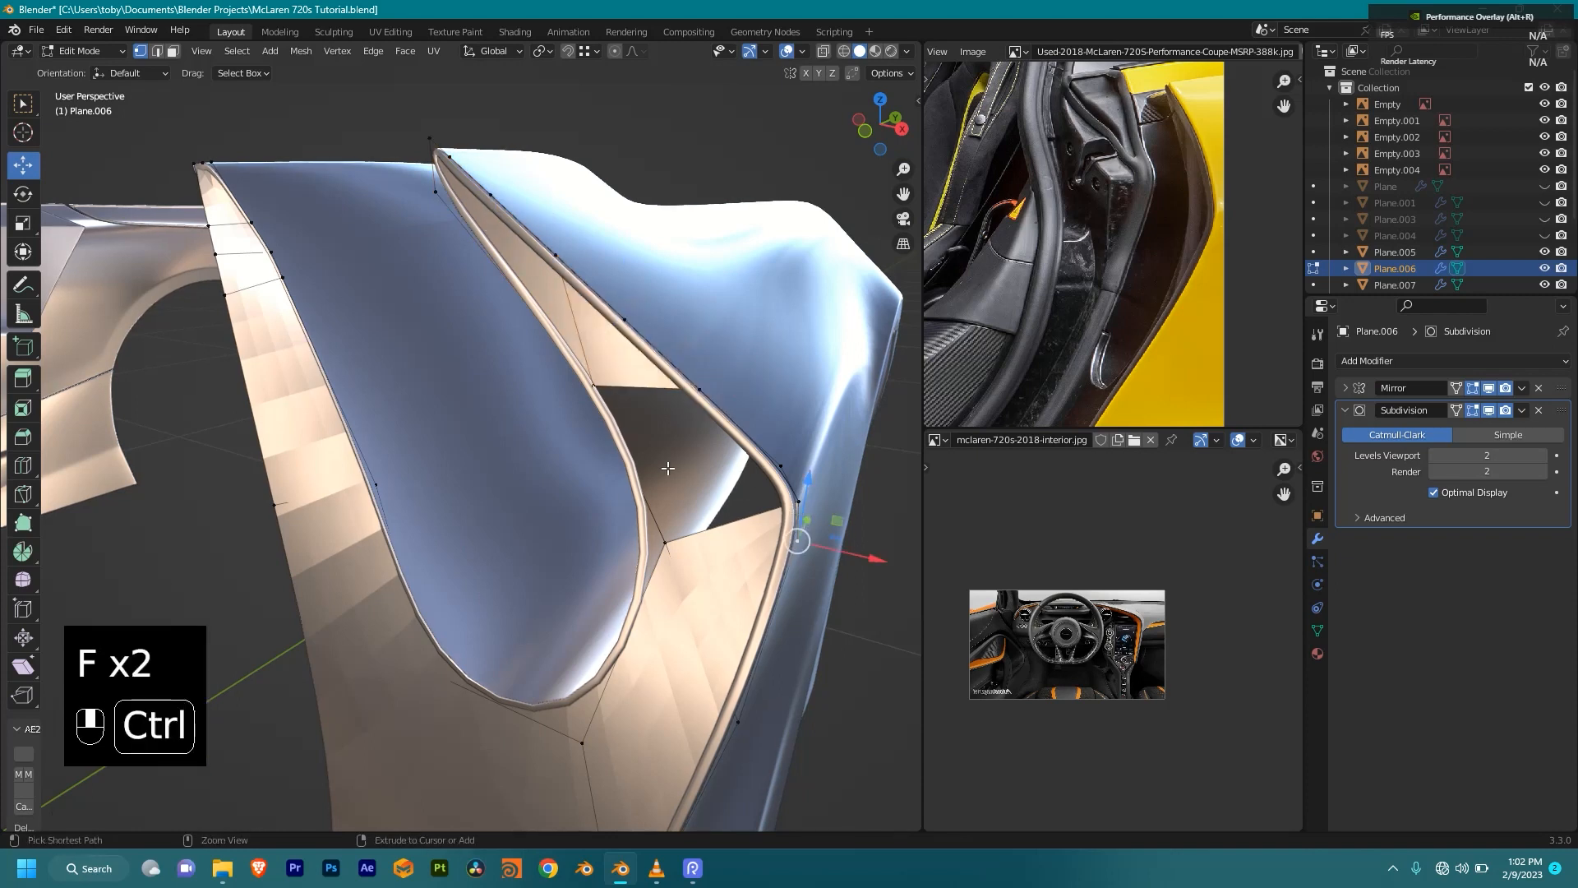
key(shift+z)
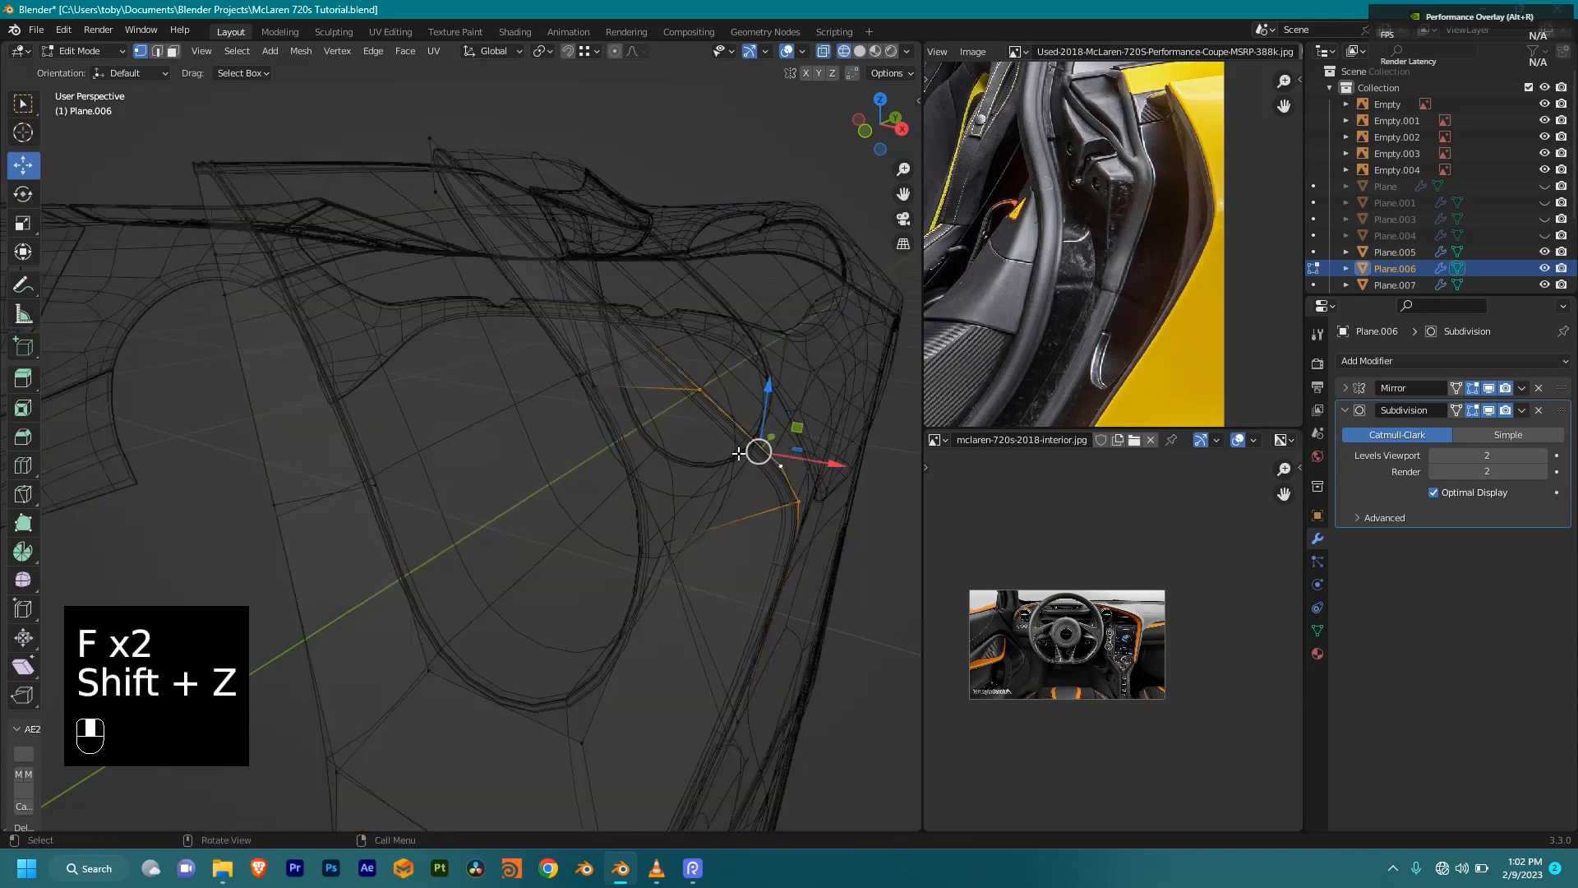
shift+click(623, 427)
shift+click(649, 469)
key(shift+z)
key(f)
scroll(699, 454, down, 5)
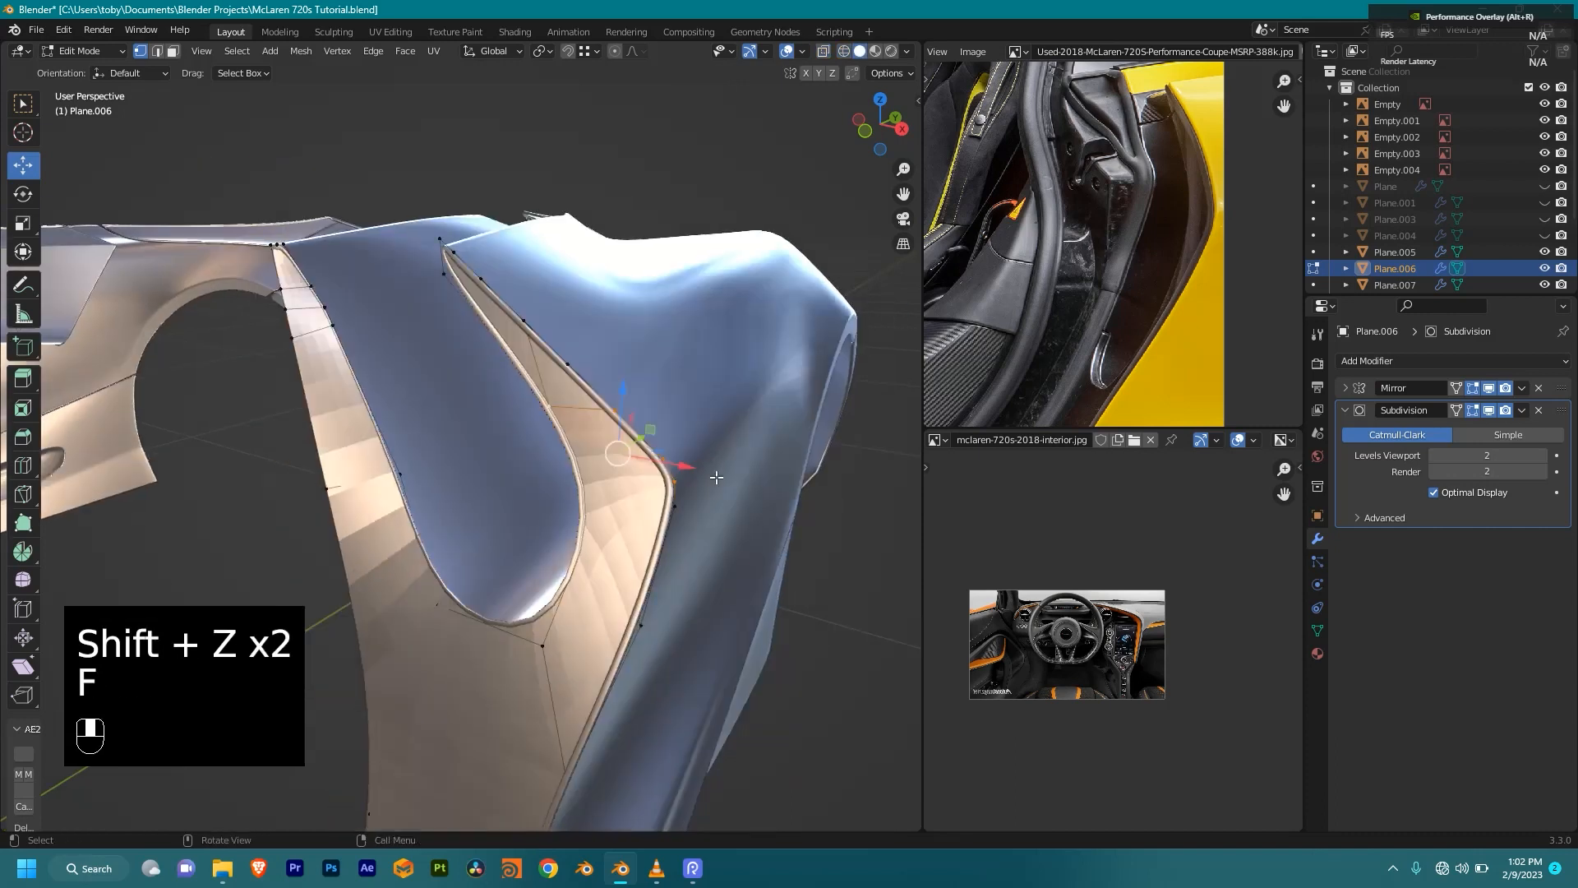
Step: Apply smooth shading to the inner door-jamb panel
key(Tab)
right_click(427, 465)
click(419, 469)
middle_drag(594, 465, 678, 438)
scroll(693, 394, up, 5)
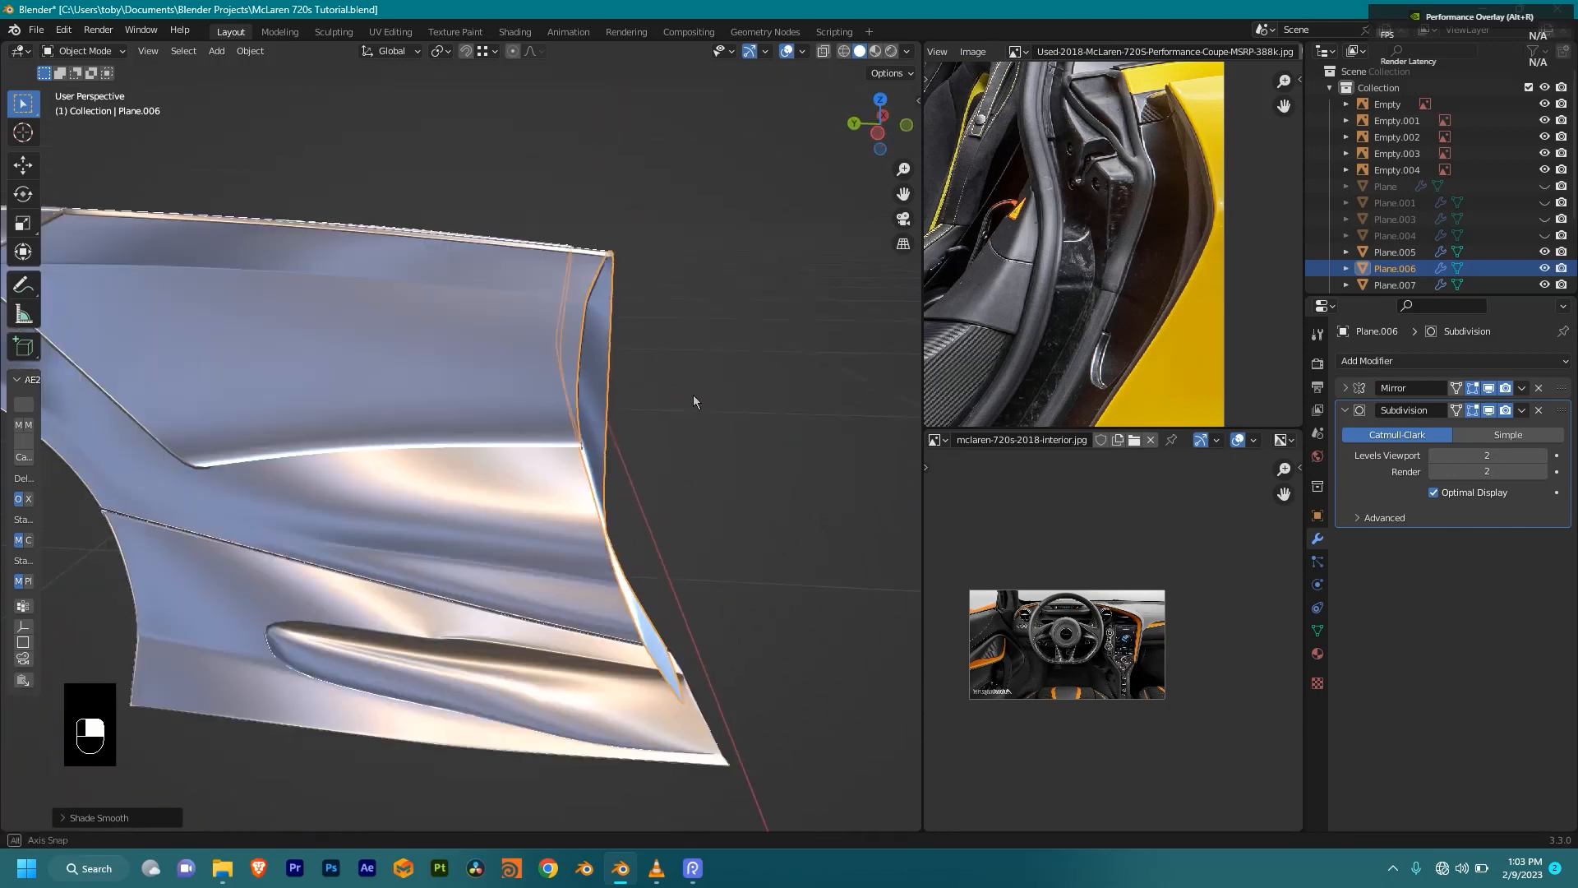
Step: Using the side-view wireframe, move the protruding vertices at the upper end of the jamb panel towards the door edge
key(Tab)
shift+middle_drag(682, 355, 723, 411)
key(KP_3)
shift+middle_drag(617, 416, 624, 370)
key(shift+z)
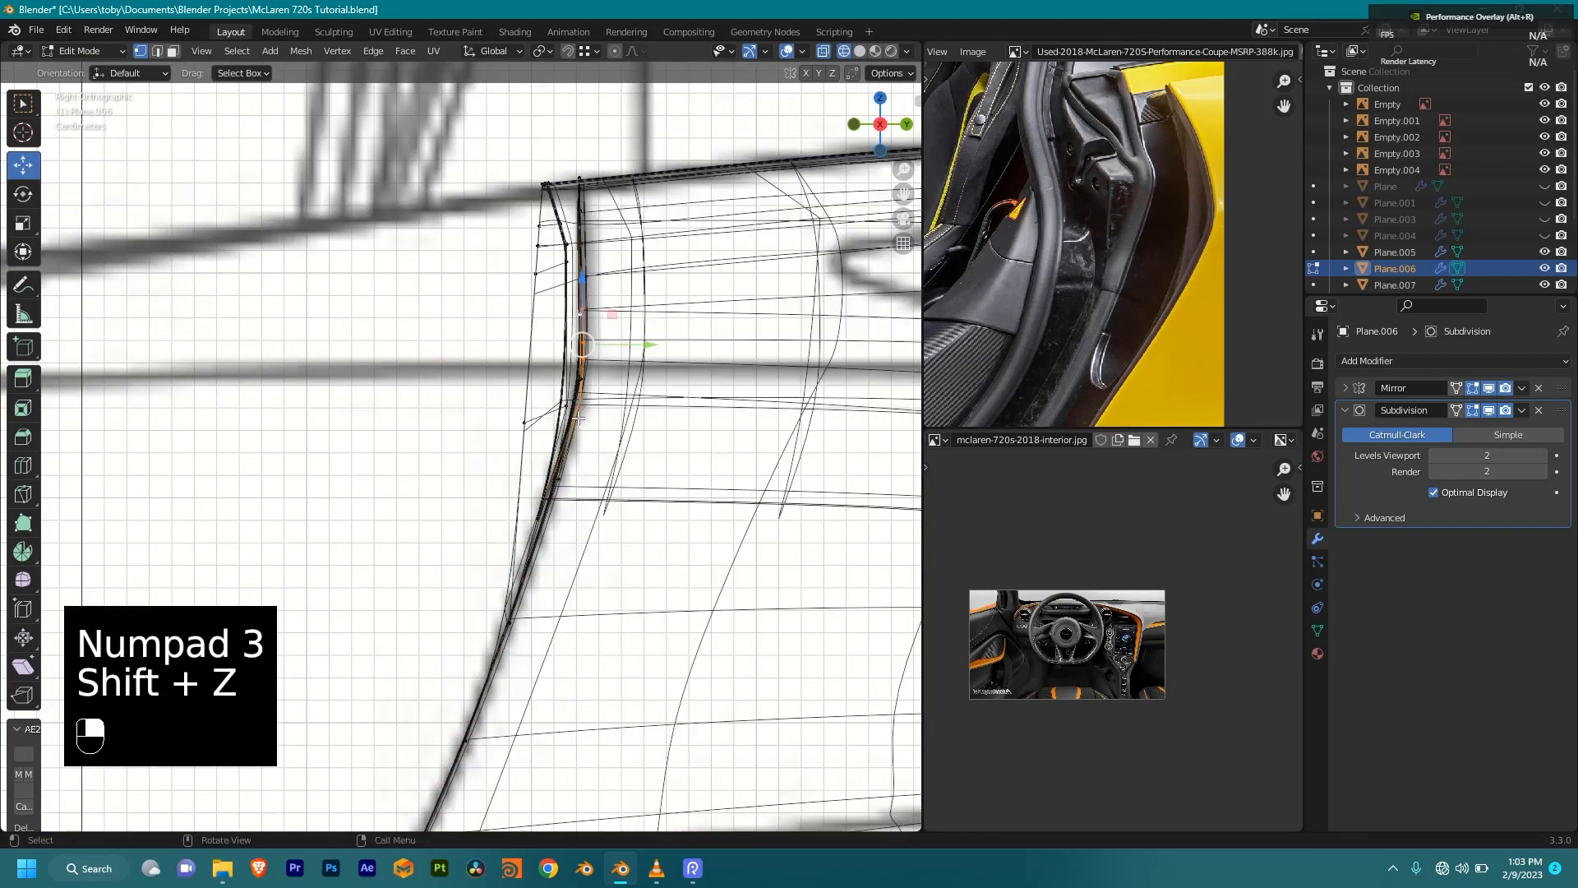
scroll(546, 412, up, 2)
drag(606, 411, 655, 292)
click(565, 160)
shift+middle_drag(686, 263, 699, 399)
scroll(686, 370, up, 3)
shift+middle_drag(652, 299, 626, 340)
drag(713, 220, 878, 265)
shift+middle_drag(774, 280, 733, 344)
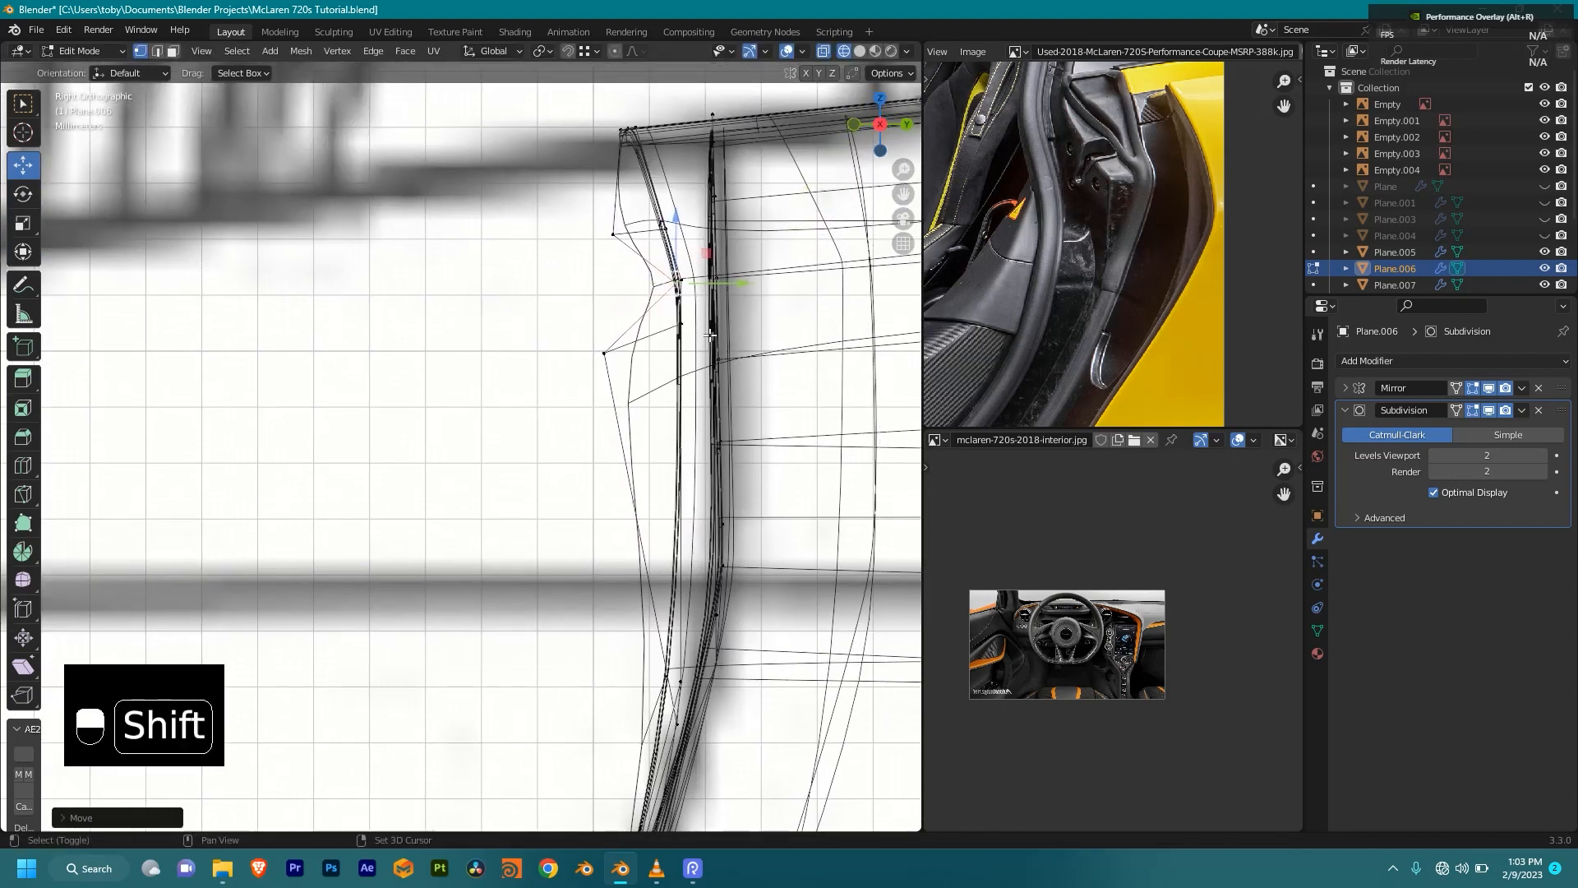
Step: Pull the two remaining protruding vertices along Y into line with the upper jamb edge and return to solid shading
click(606, 226)
drag(690, 235, 835, 276)
click(606, 359)
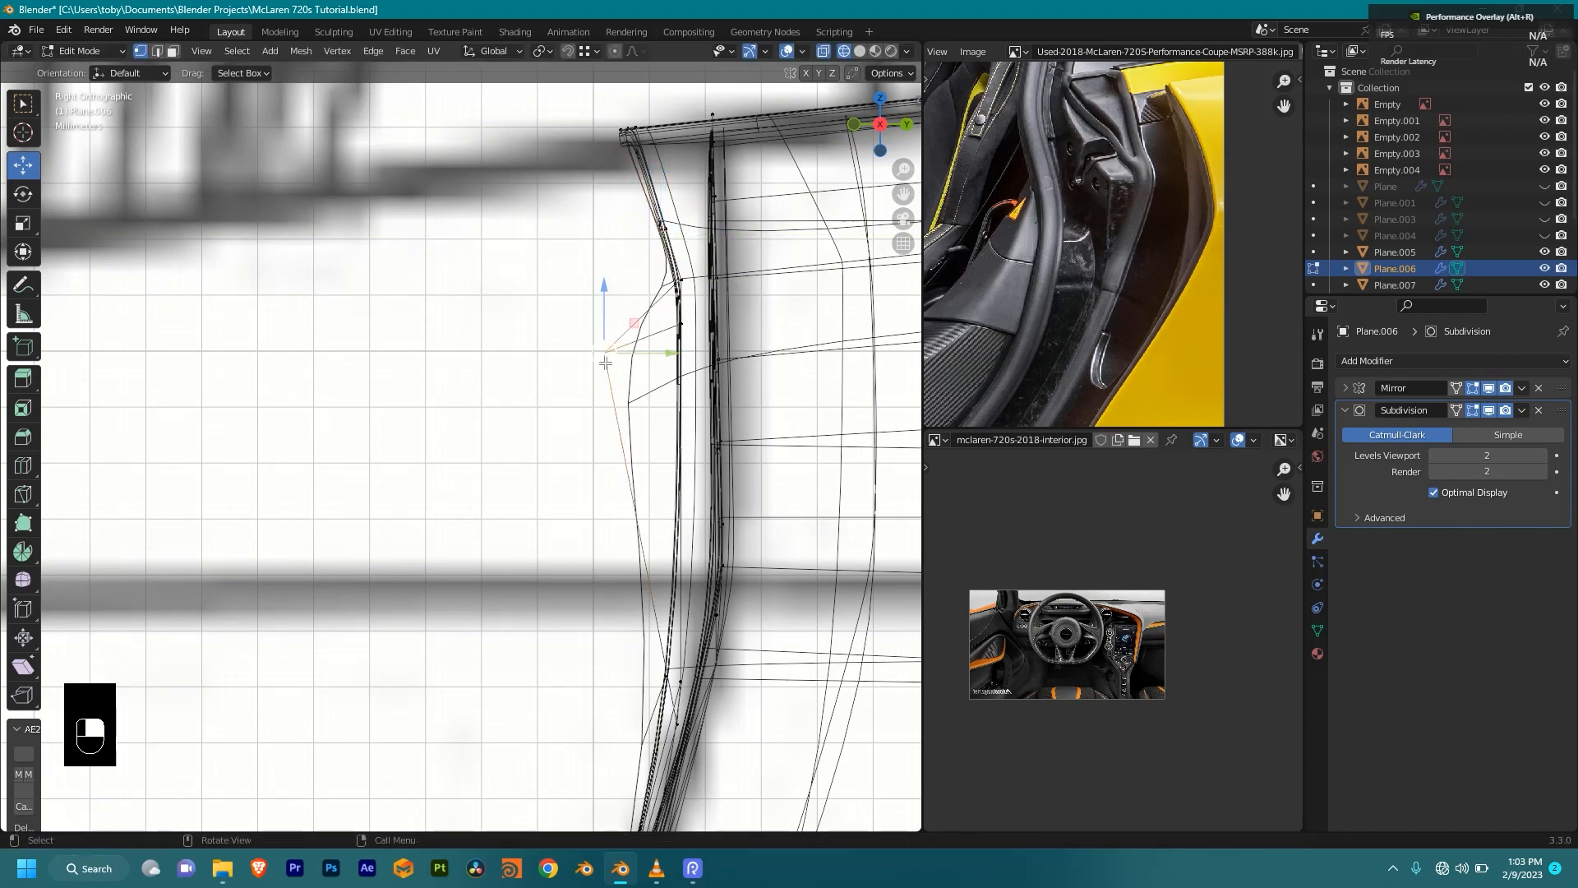
drag(663, 358, 738, 378)
key(shift+z)
scroll(736, 378, down, 5)
middle_drag(734, 380, 684, 352)
key(Tab)
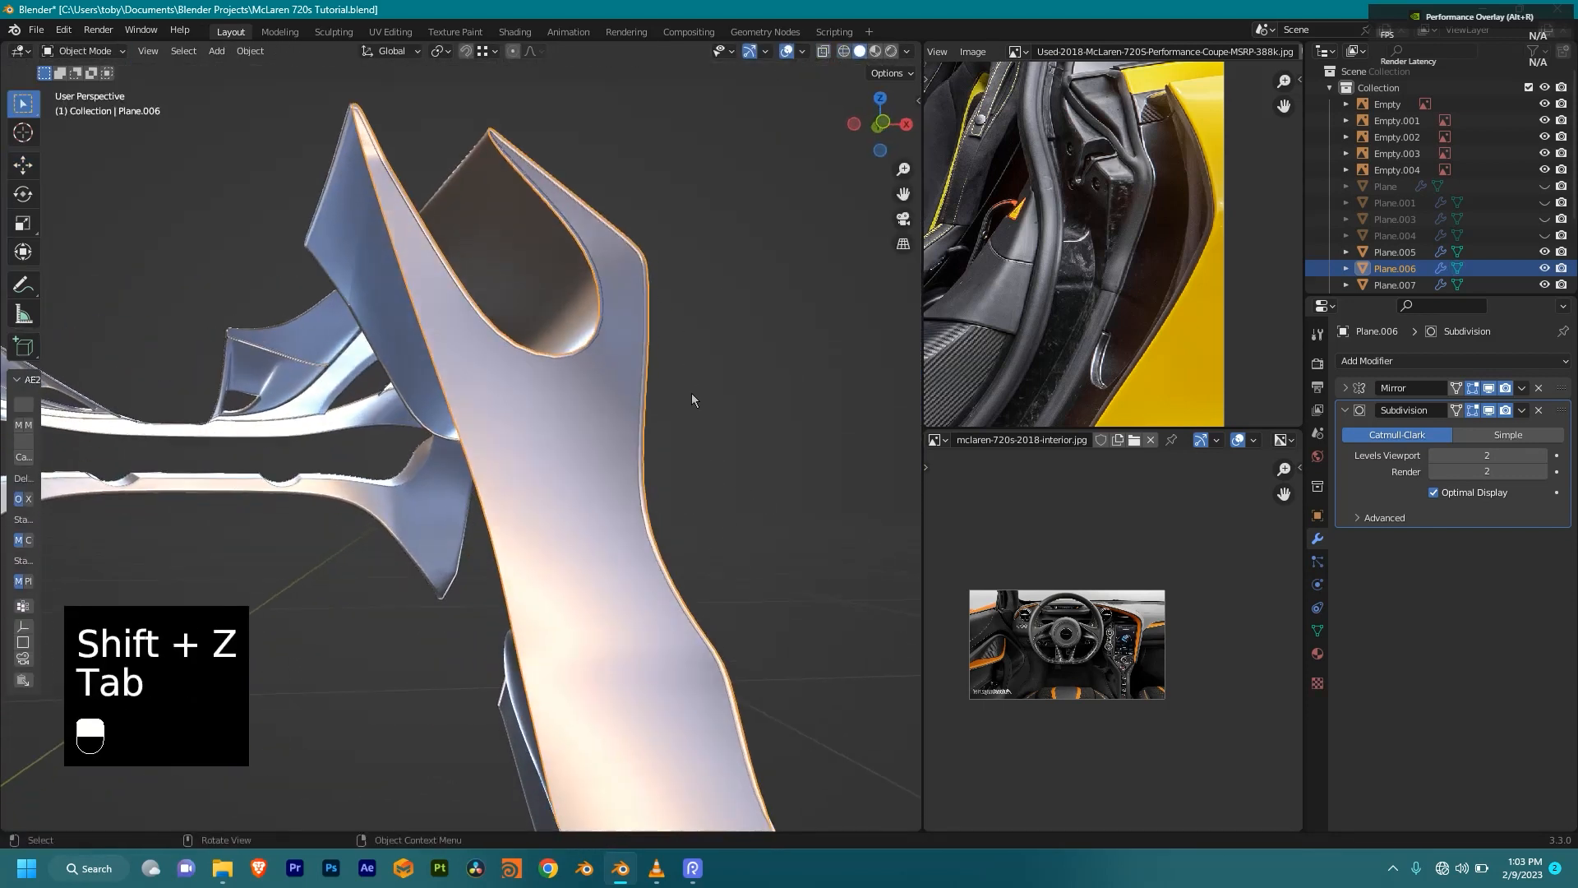
Step: Examine the lower end of the jamb panel from several angles and compare it with the door-opening reference photo
scroll(686, 361, down, 4)
middle_drag(698, 512, 542, 370)
key(Tab)
scroll(598, 358, up, 1)
scroll(598, 357, up, 2)
scroll(1242, 313, down, 2)
scroll(740, 395, down, 3)
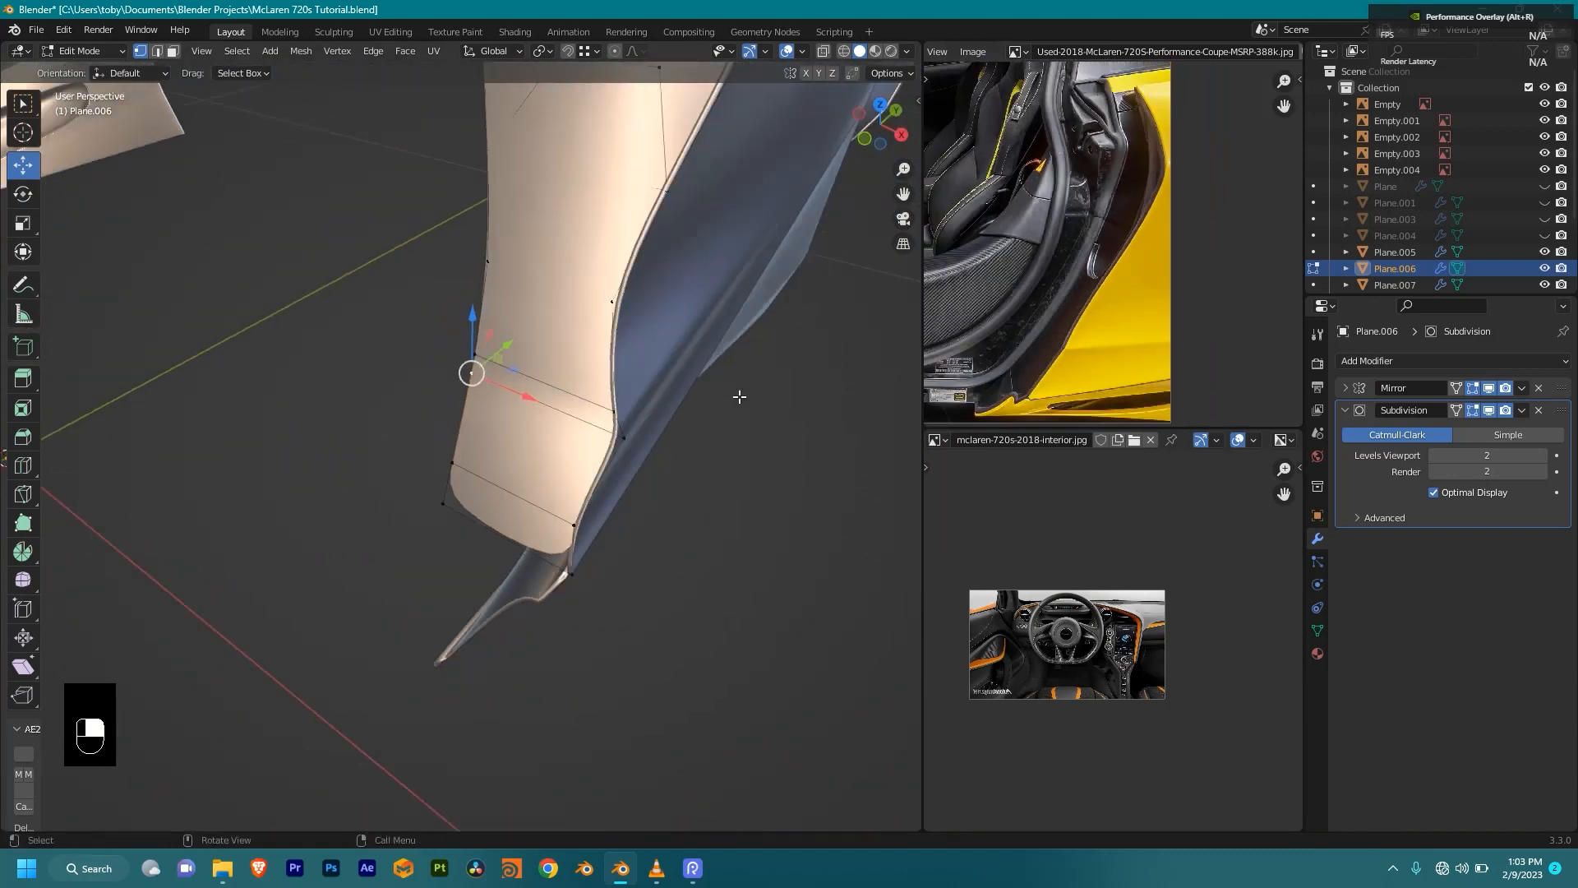
middle_drag(625, 574, 737, 419)
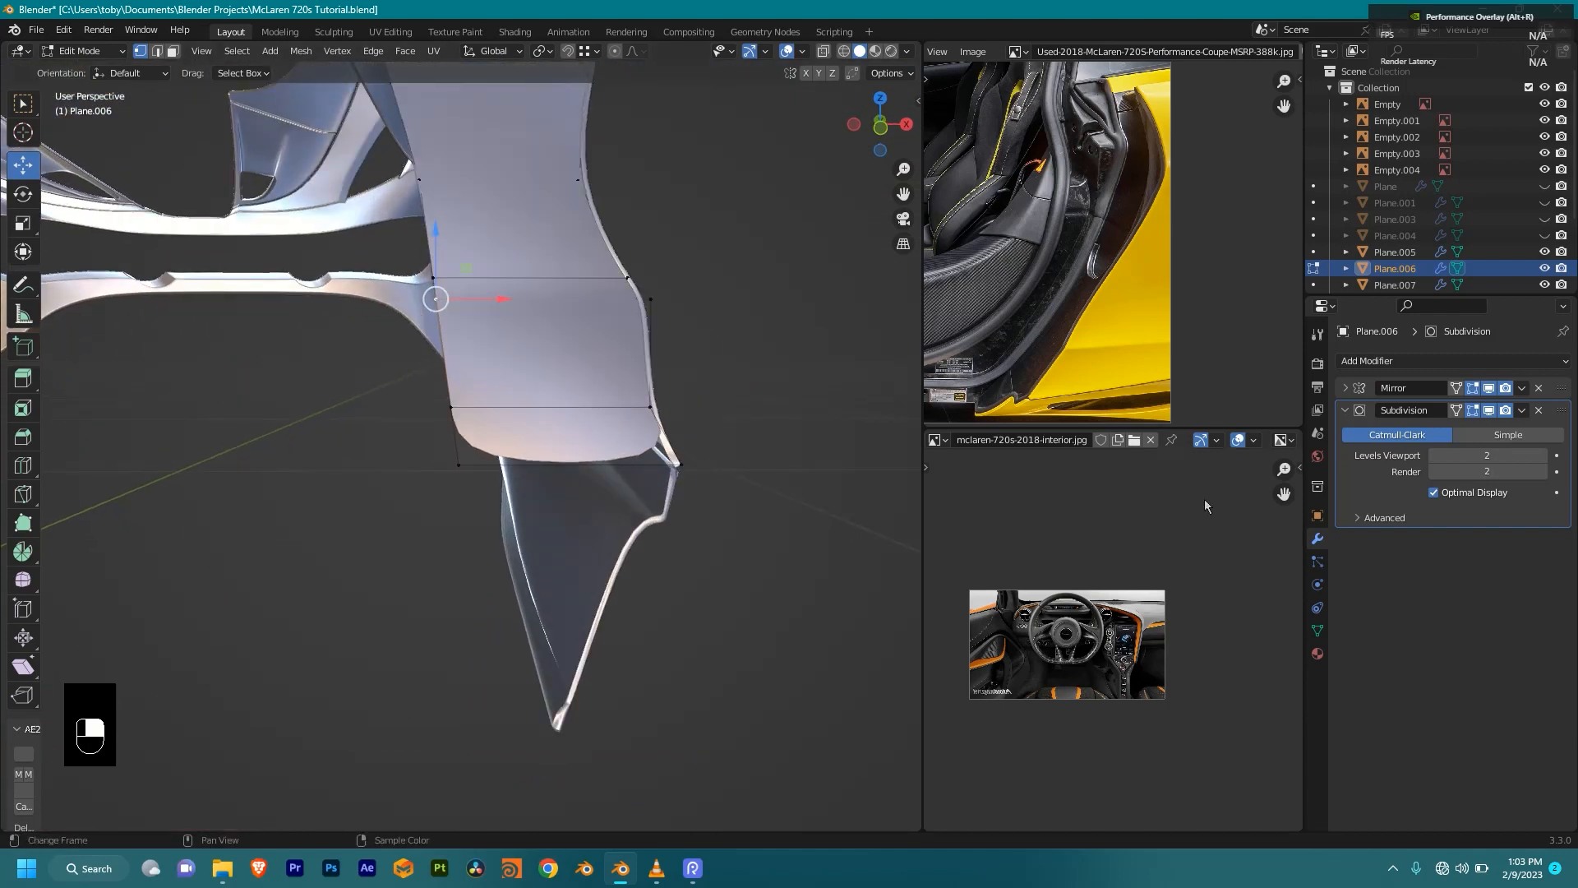
Step: Select the path of vertices along the front edge of the lower side body panel, Plane.008
key(Tab)
click(584, 561)
middle_drag(584, 560, 528, 318)
key(Tab)
scroll(669, 518, up, 5)
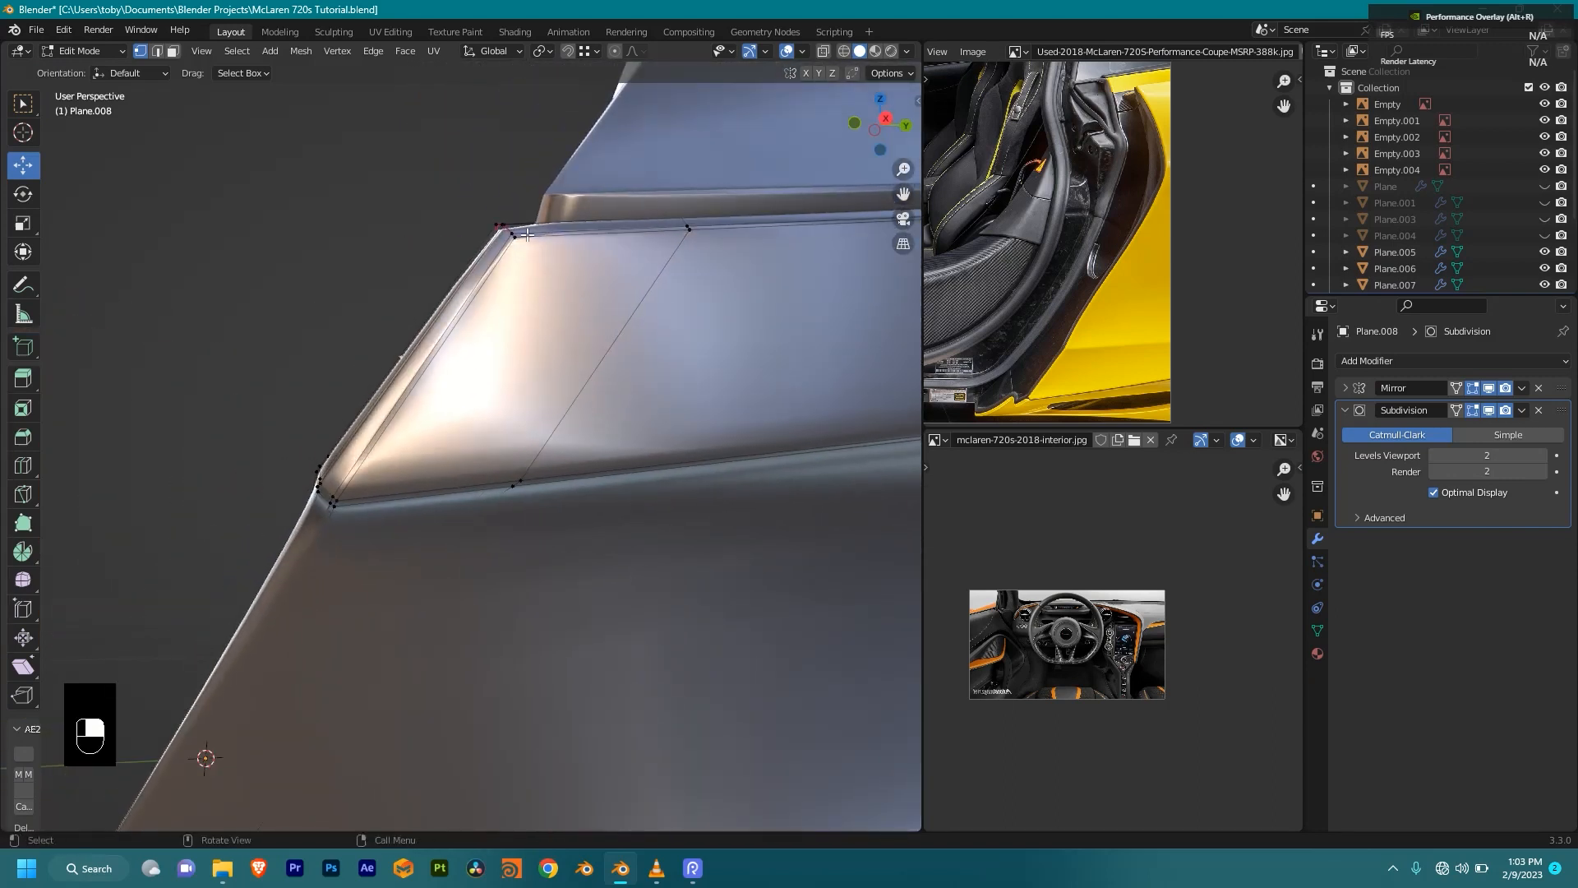
scroll(532, 318, down, 4)
middle_drag(533, 318, 602, 282)
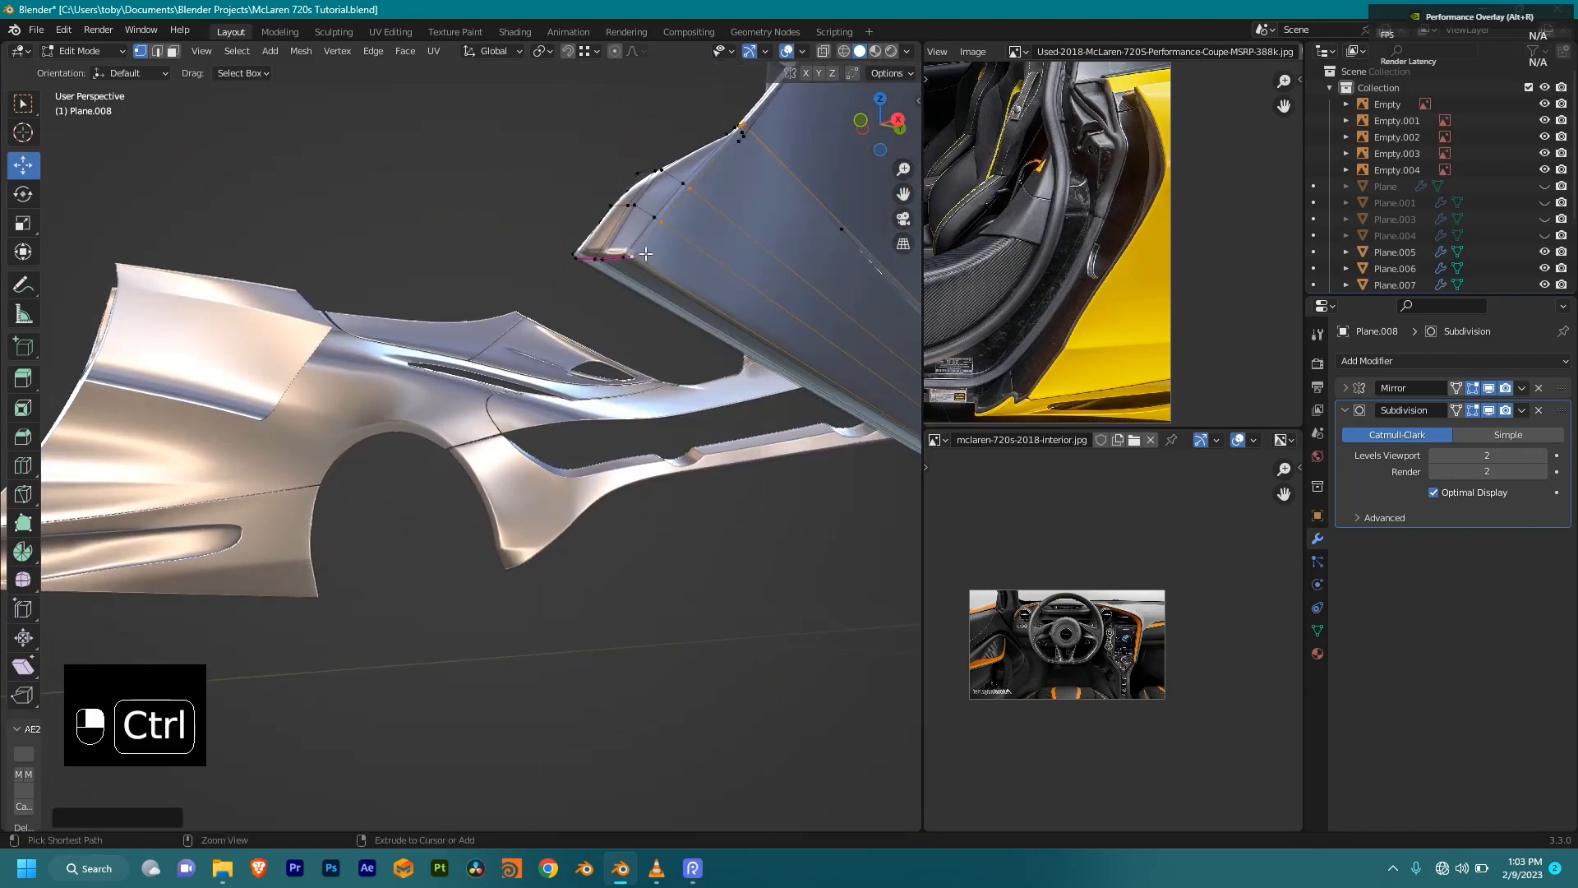
ctrl+click(644, 255)
scroll(705, 250, up, 4)
shift+middle_drag(704, 250, 582, 491)
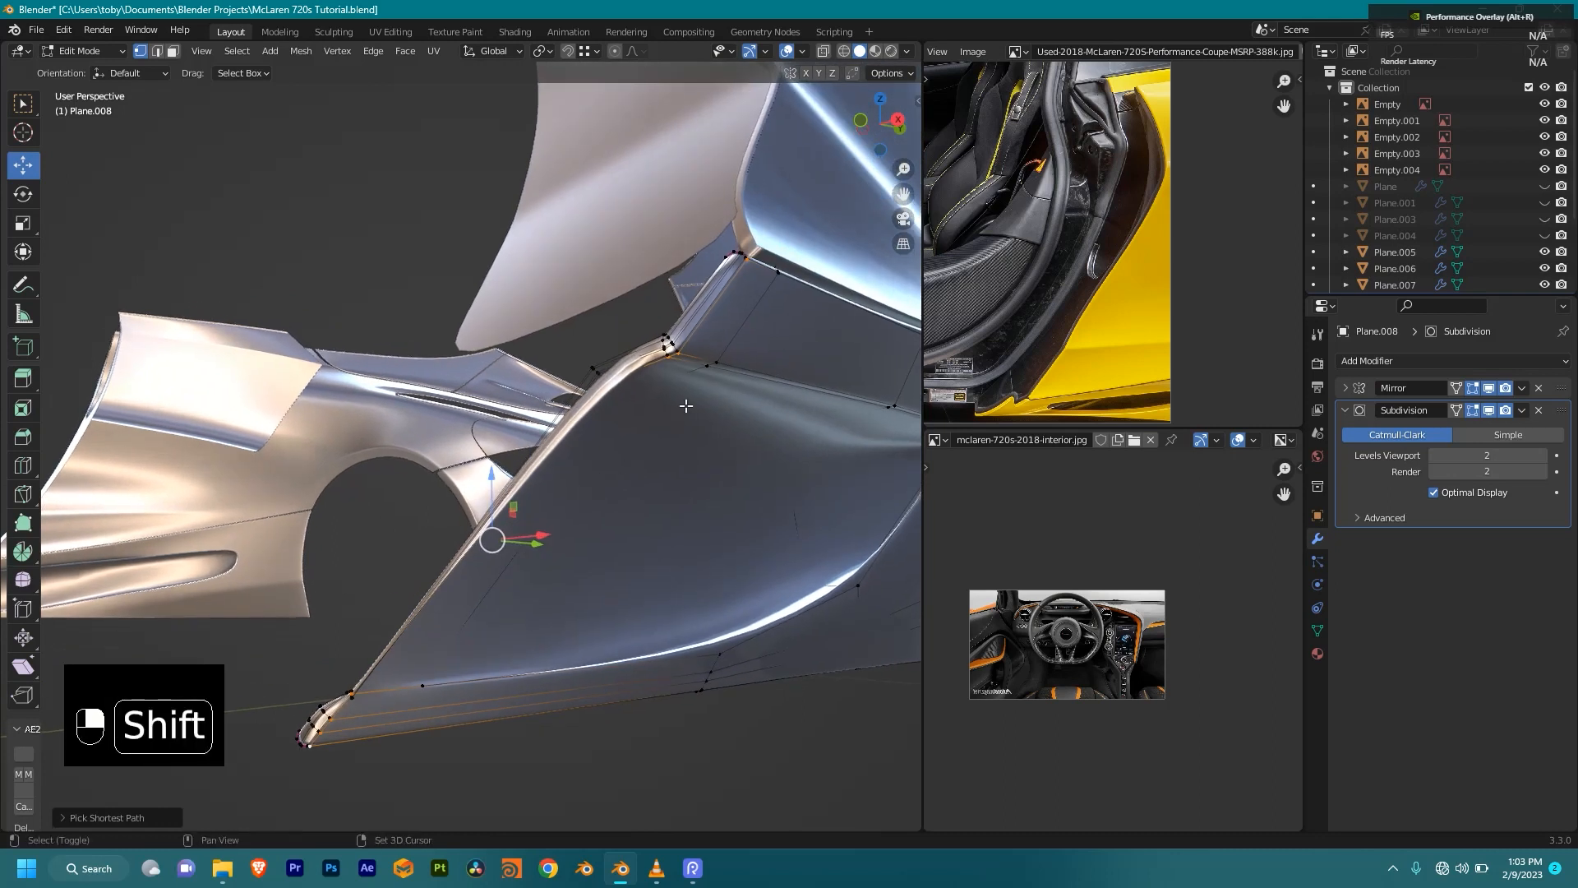
Step: Duplicate the selected edge strip in place, separate it into its own object, and select that object
key(shift+z)
key(shift+z)
scroll(692, 416, down, 2)
key(shift+d)
right_click(705, 381)
key(p)
click(703, 382)
key(Tab)
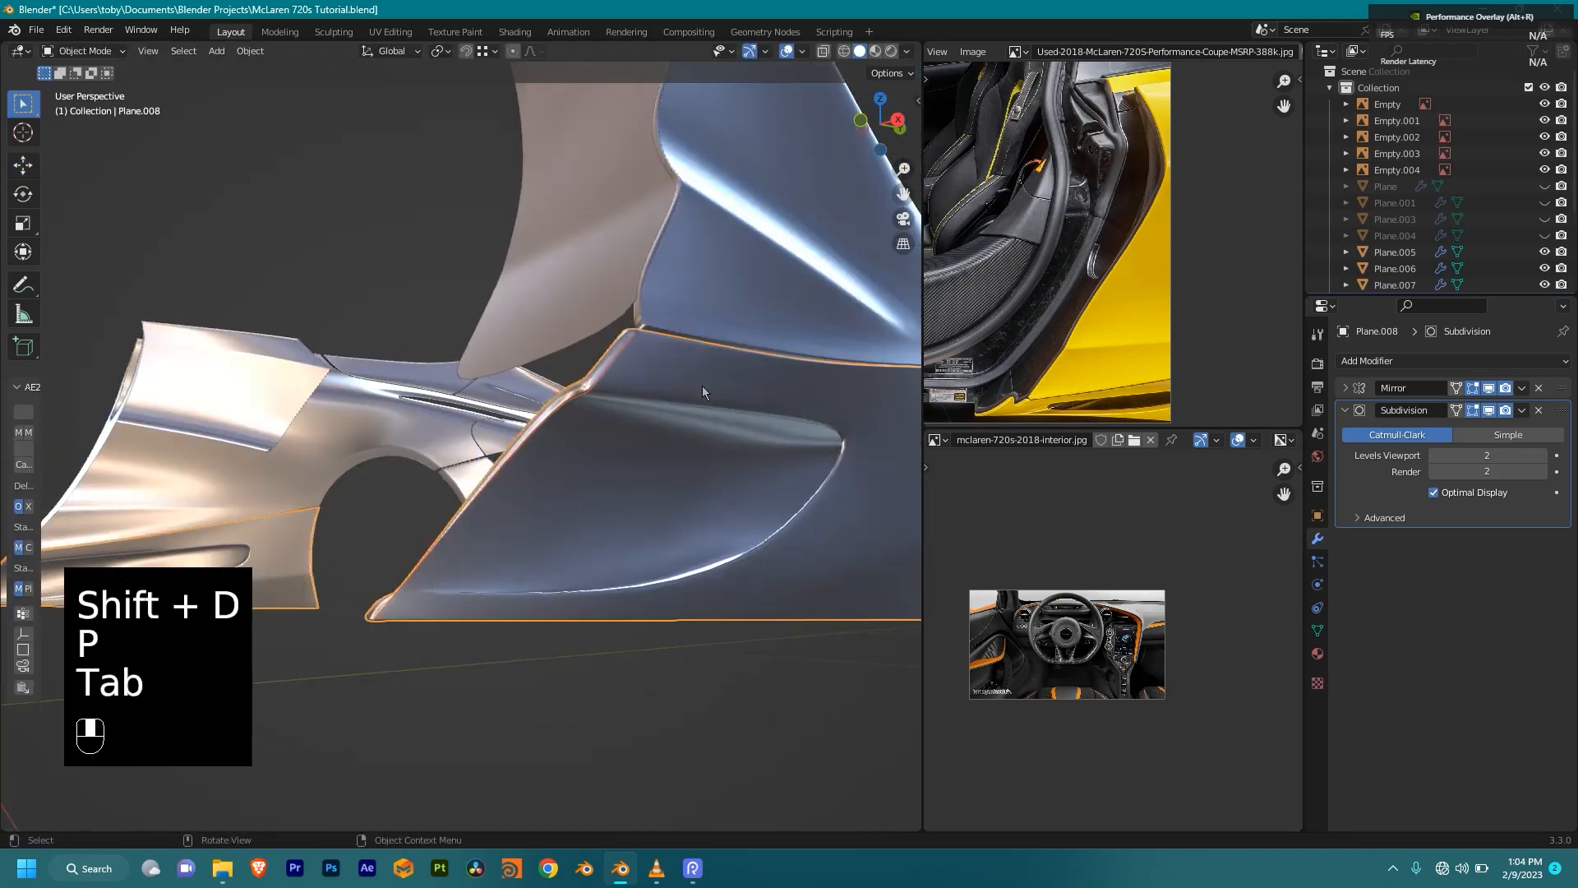
click(559, 411)
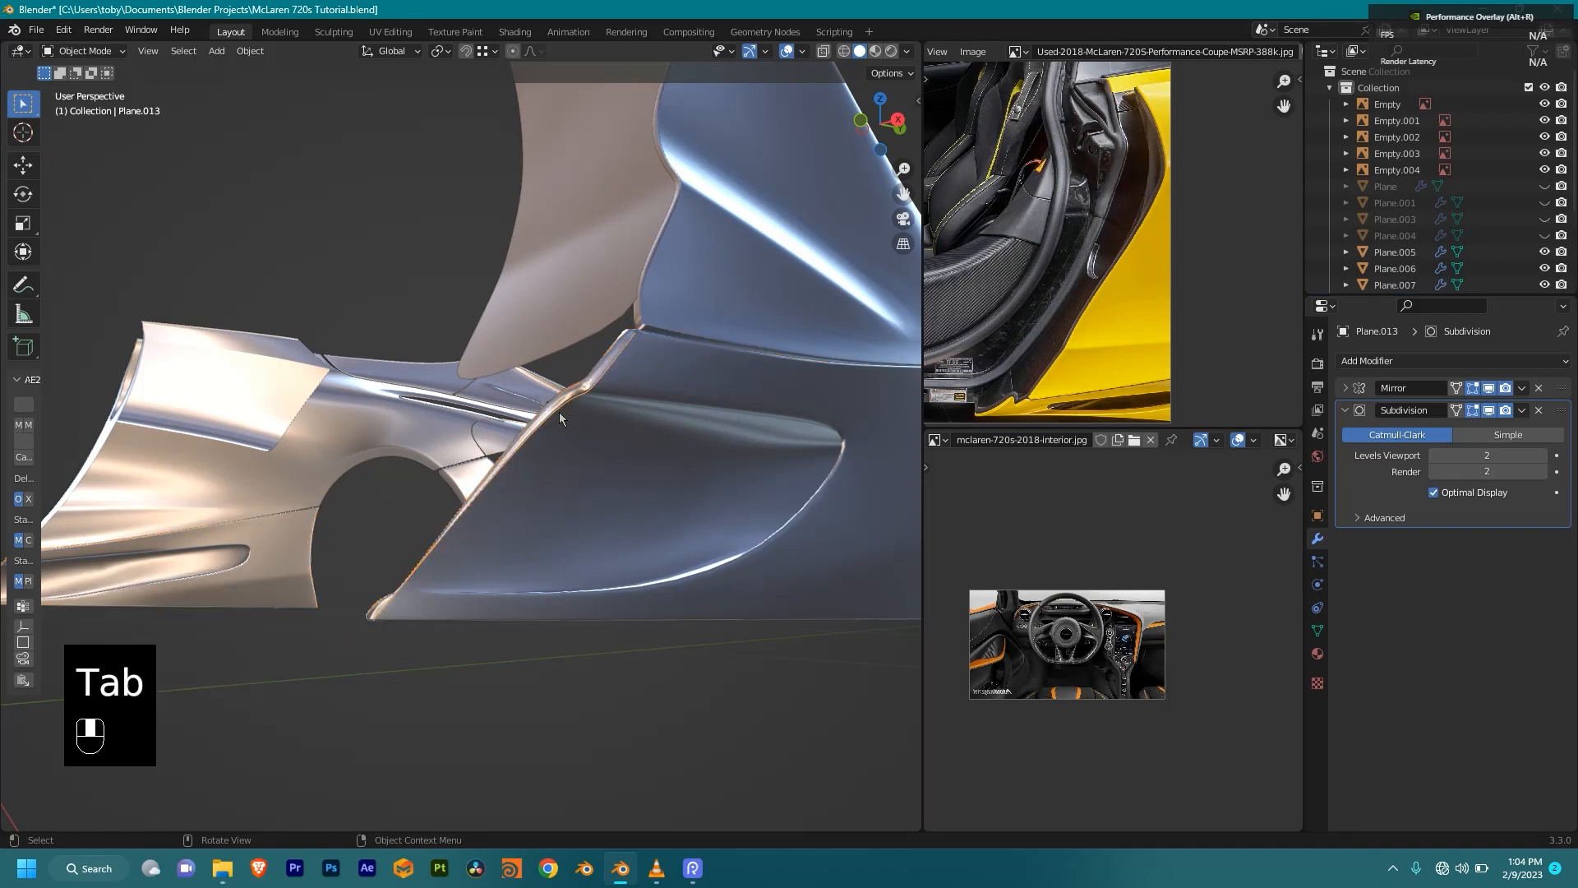
Step: Extrude the whole separated edge strip inward along the X axis
key(Tab)
middle_drag(559, 411, 609, 442)
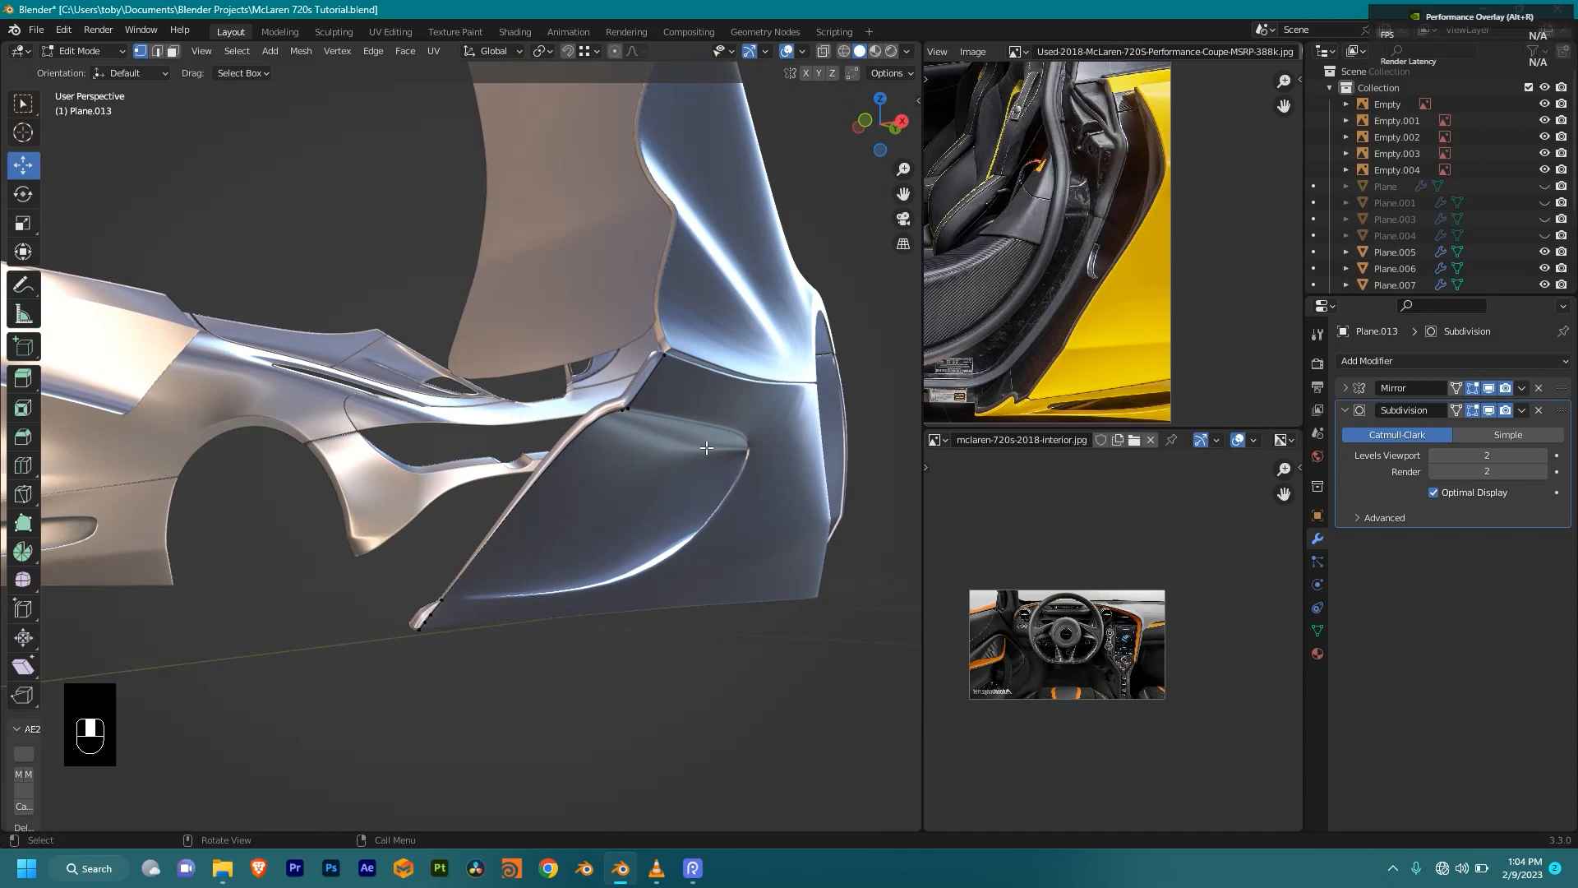
middle_drag(712, 453, 754, 482)
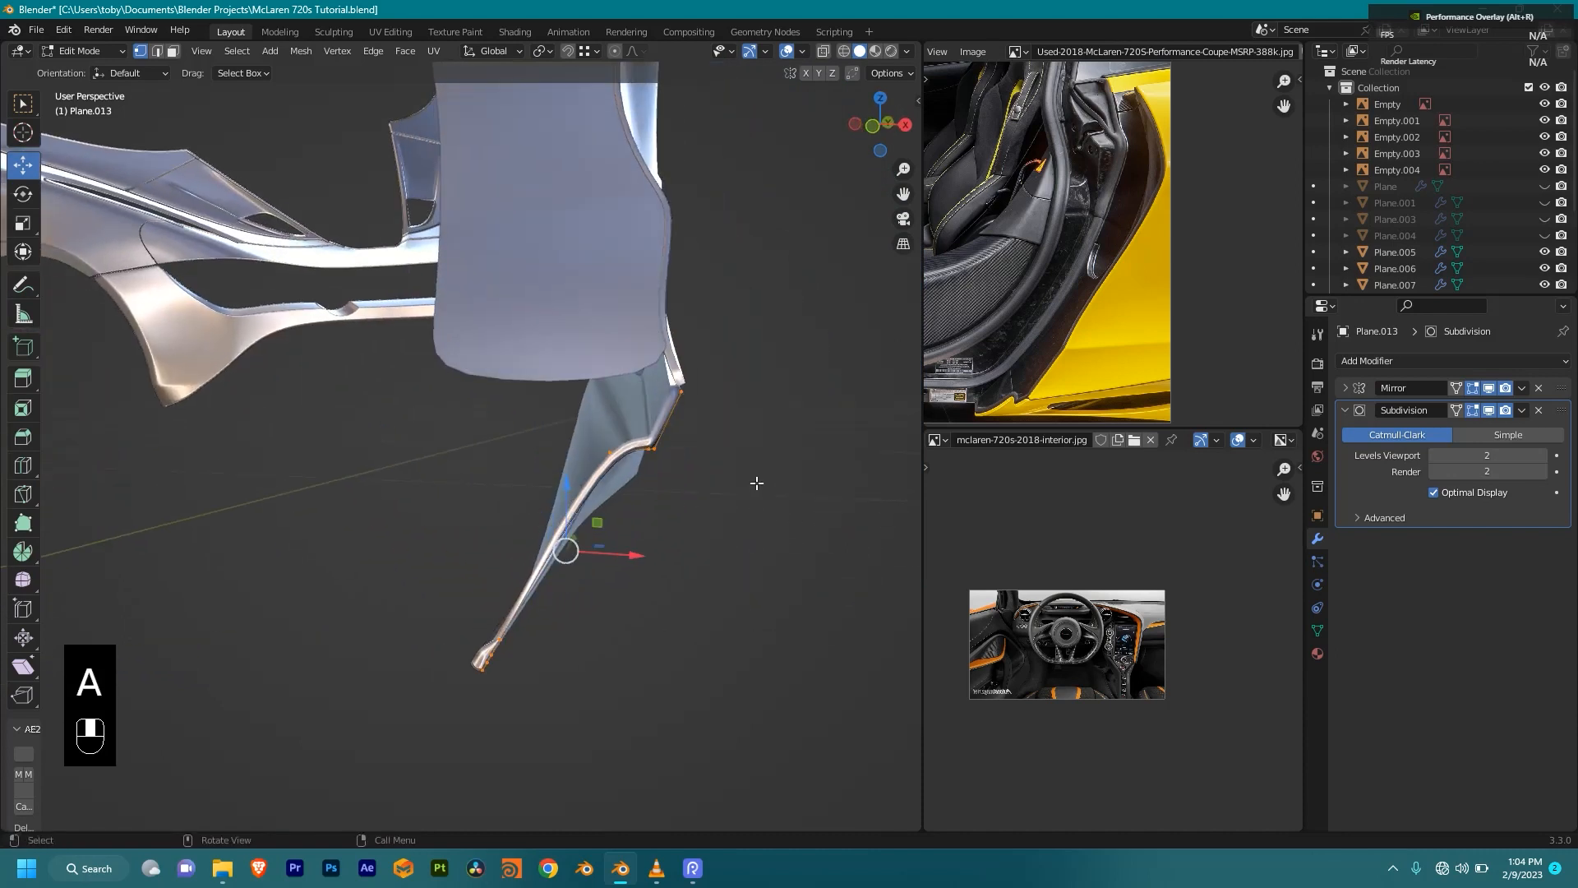
key(e)
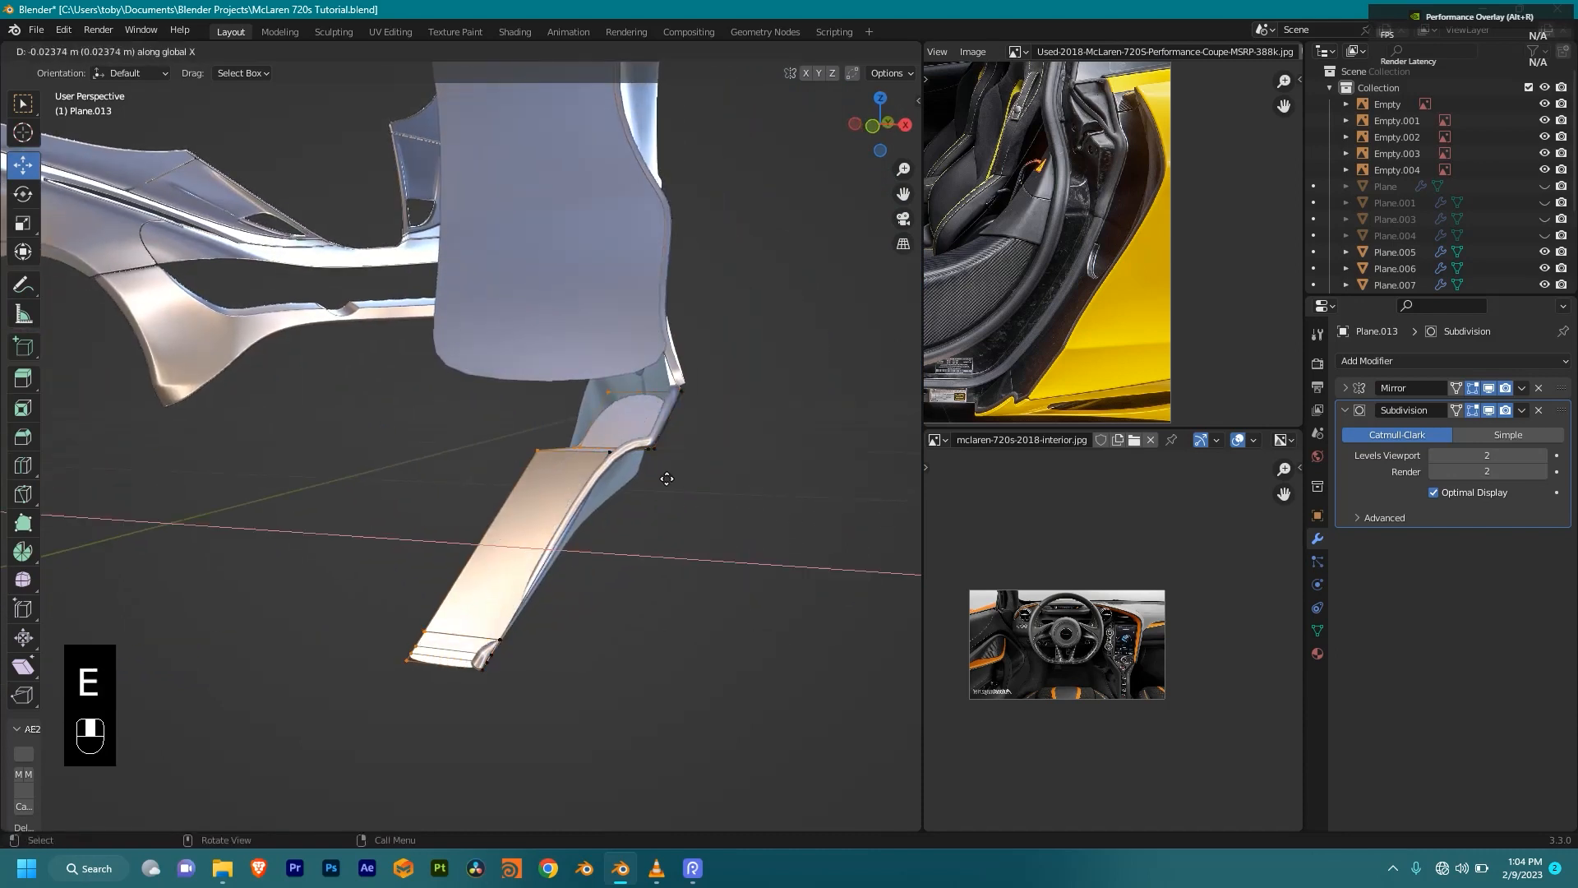
click(616, 456)
Step: Flatten the extruded inner edge by scaling it to 0 on X, and shift it further inward along X
key(s)
click(613, 460)
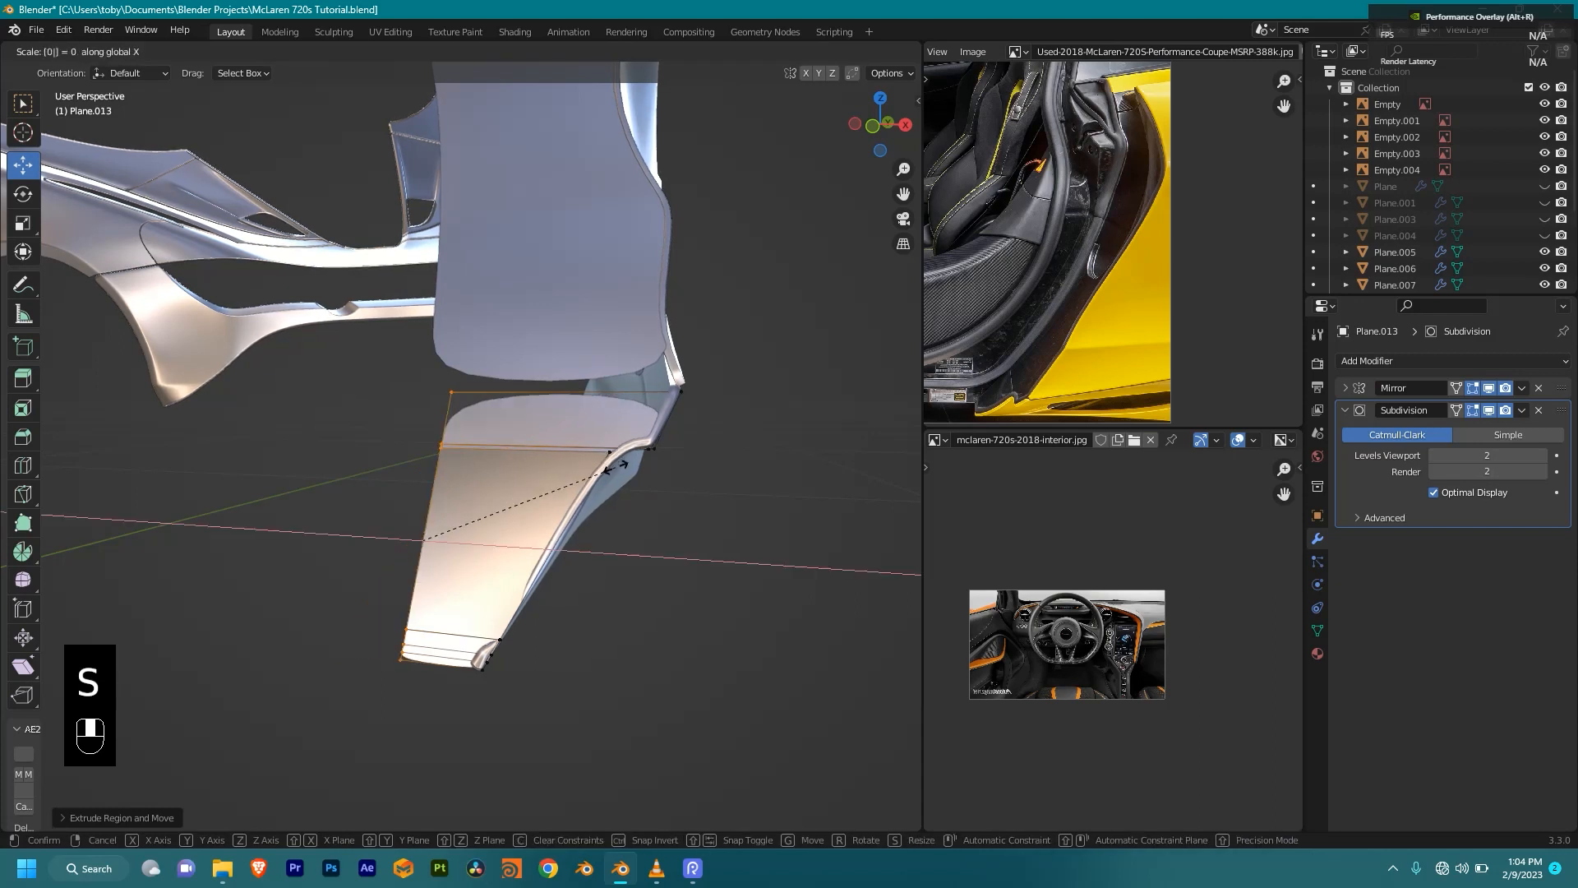
middle_drag(587, 523, 530, 541)
drag(497, 552, 466, 559)
key(Tab)
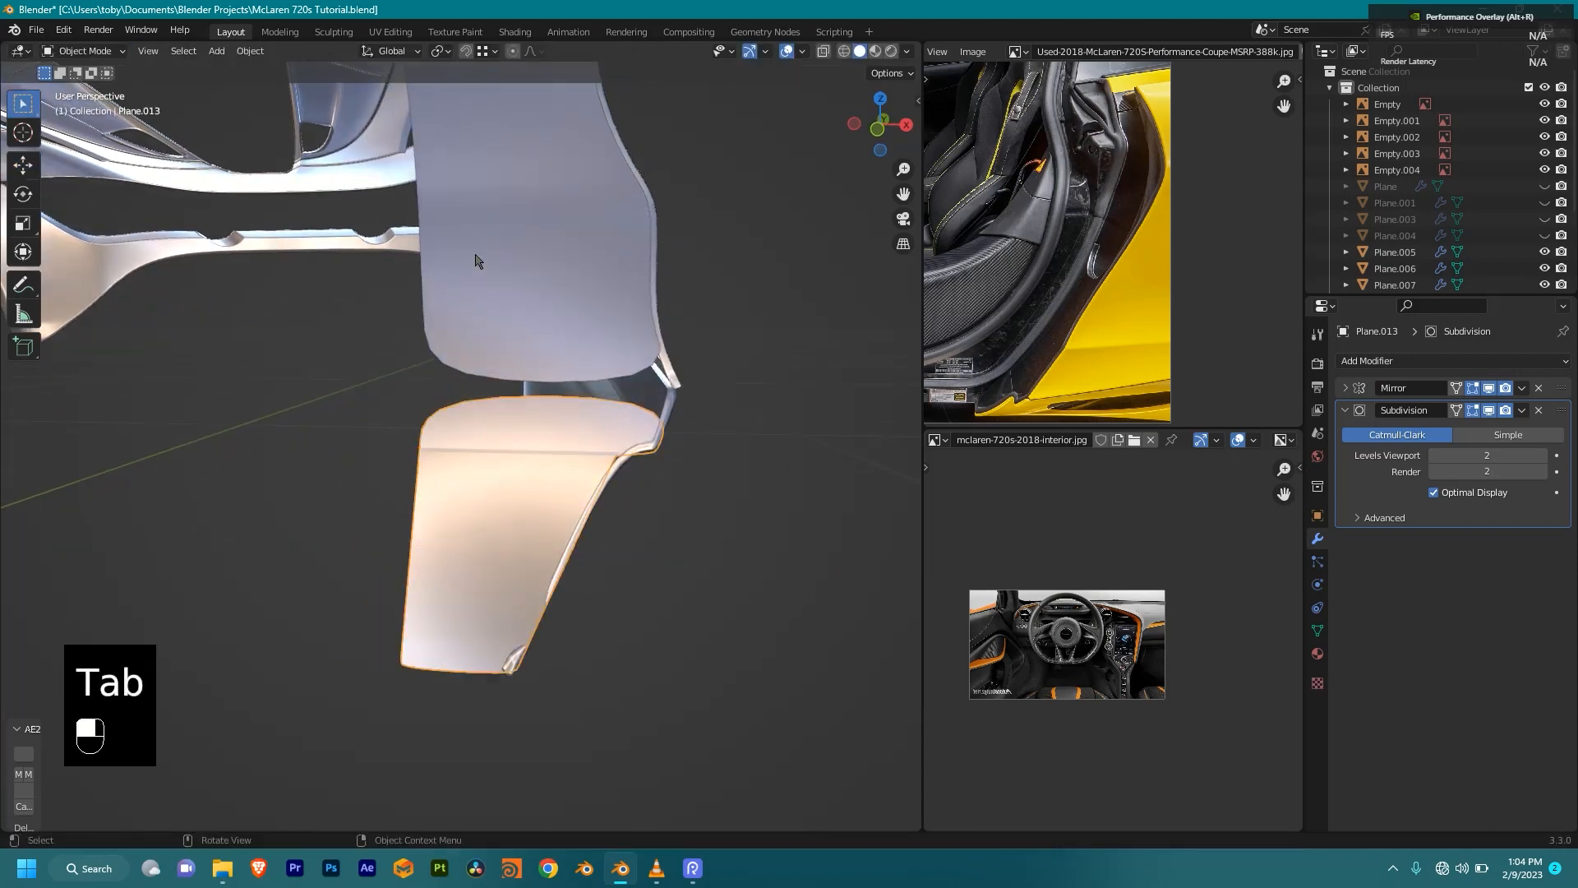
Step: Join the lower jamb piece to the upper jamb panel, Plane.006, and open the combined mesh for editing
shift+click(497, 328)
key(Tab)
scroll(447, 591, up, 3)
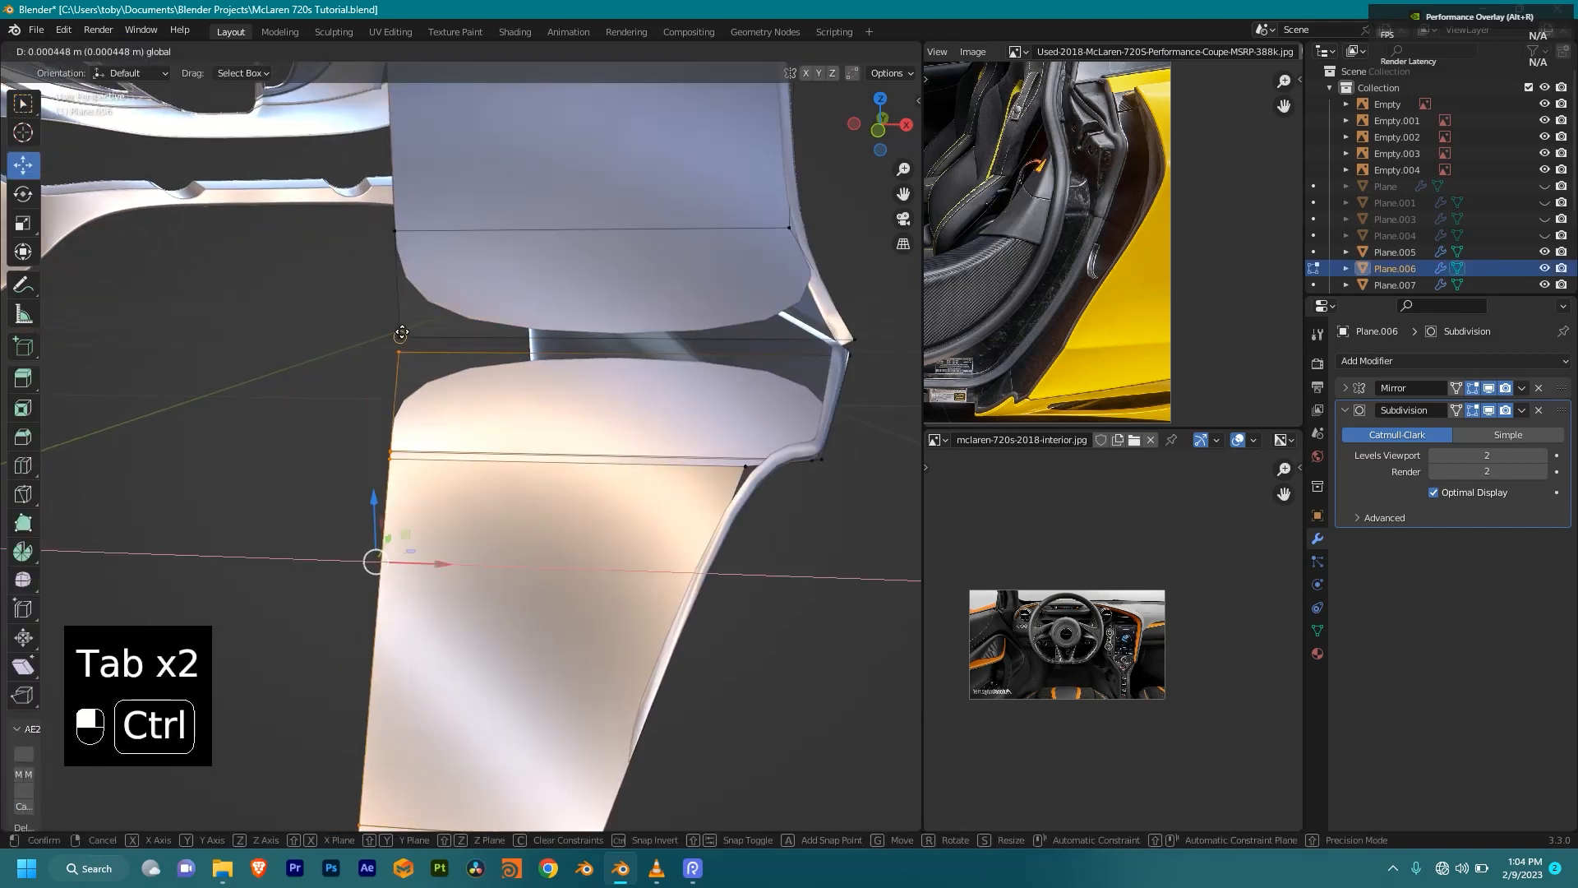
scroll(447, 354, down, 3)
key(ctrl+z)
key(ctrl+z)
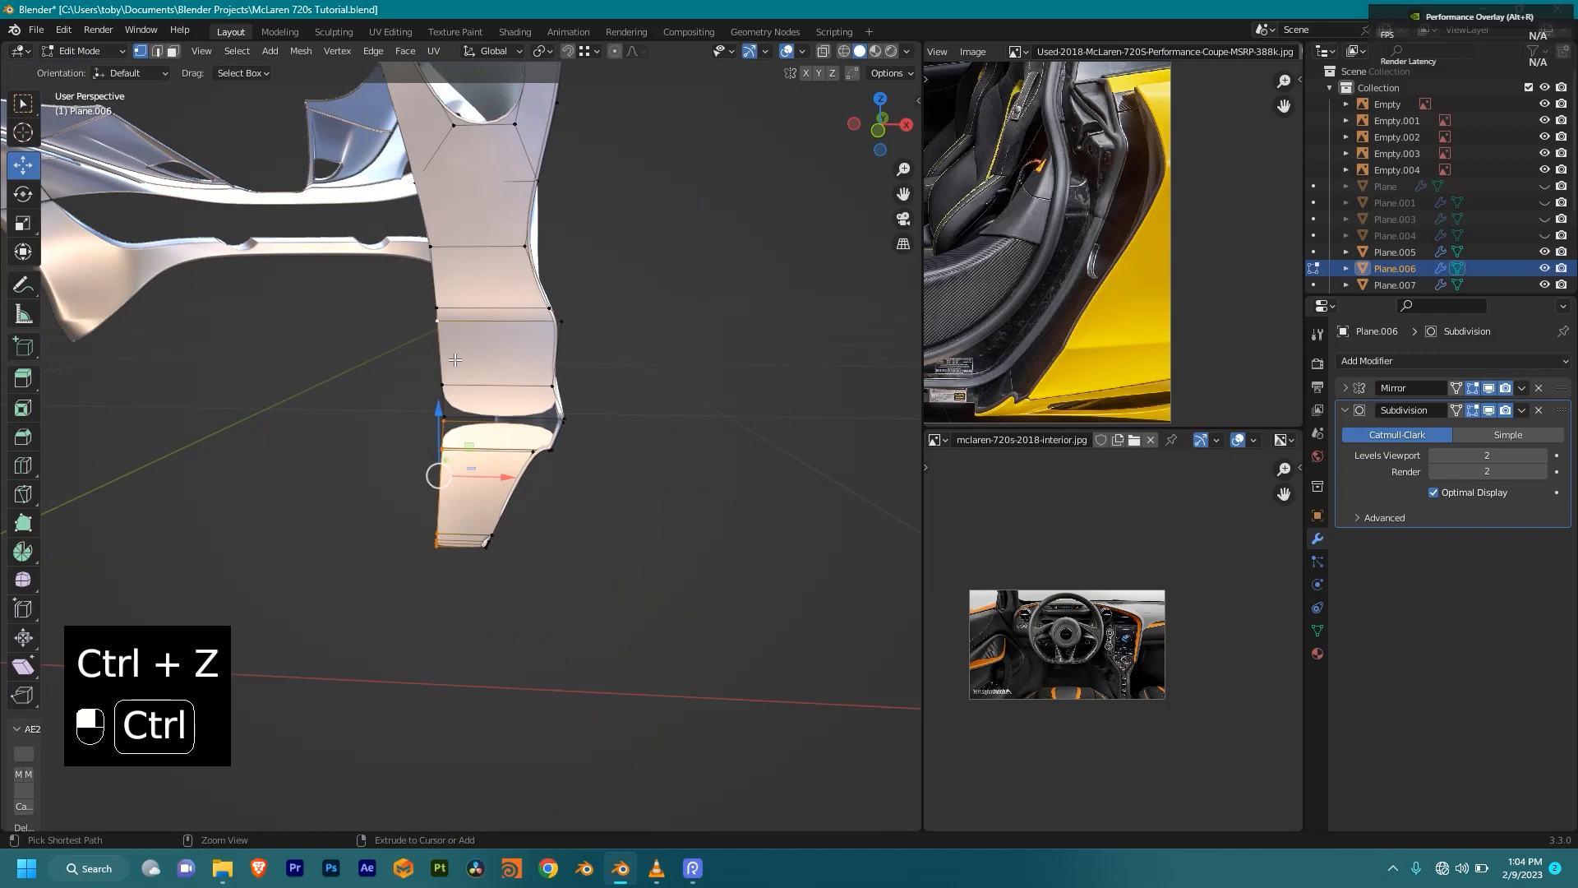
key(ctrl+shift+z)
key(ctrl+shift+z)
key(ctrl+shift+z)
key(ctrl+shift+z)
key(ctrl+shift+z)
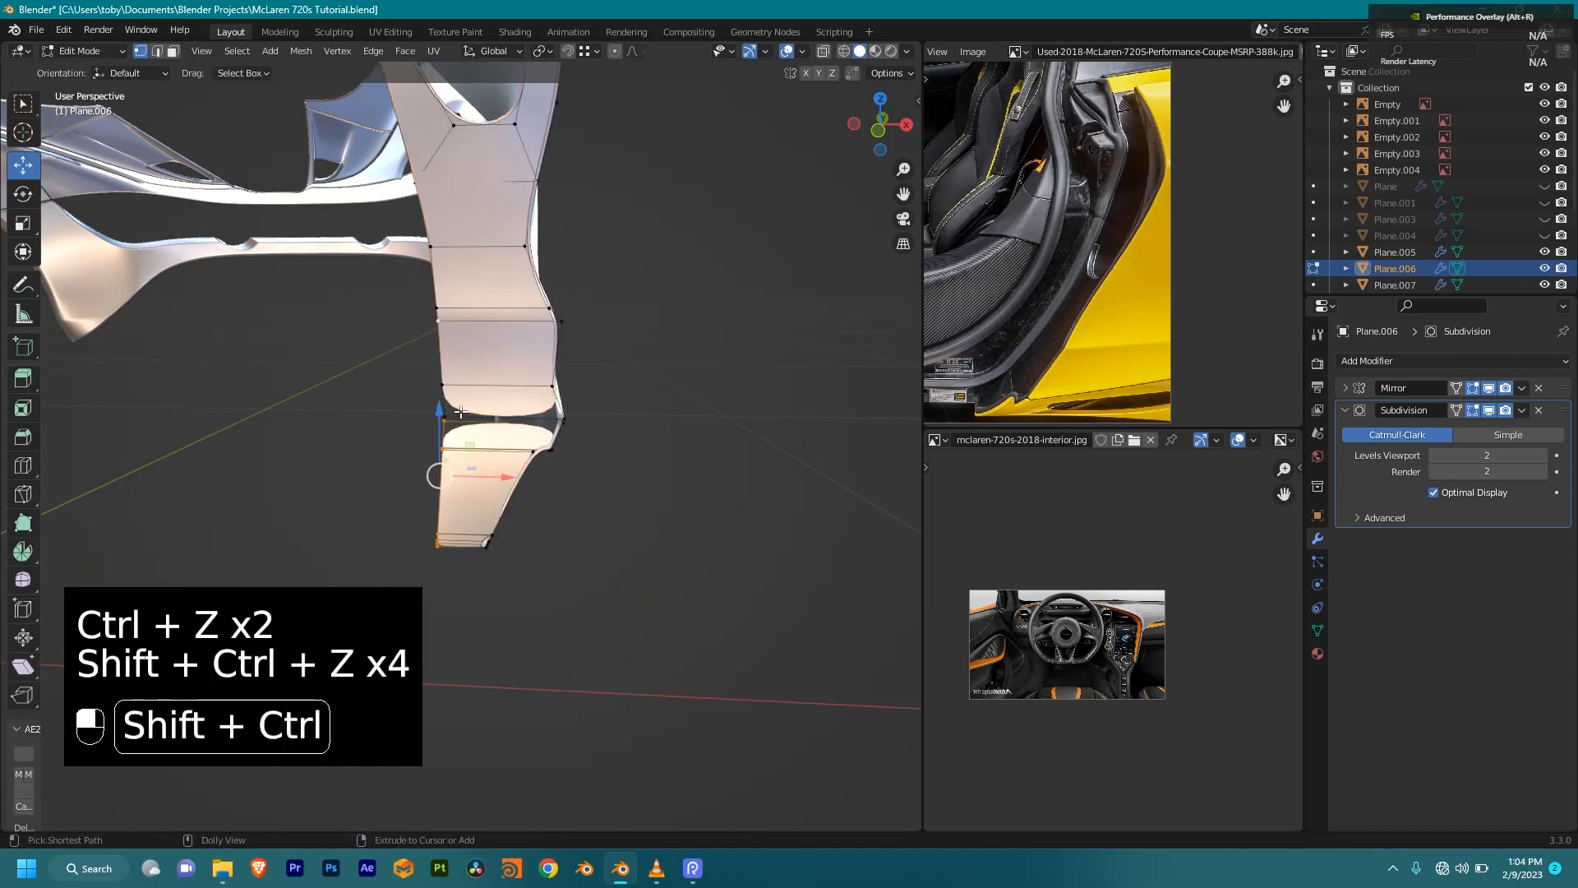
shift+middle_drag(461, 382, 485, 416)
key(ctrl+z)
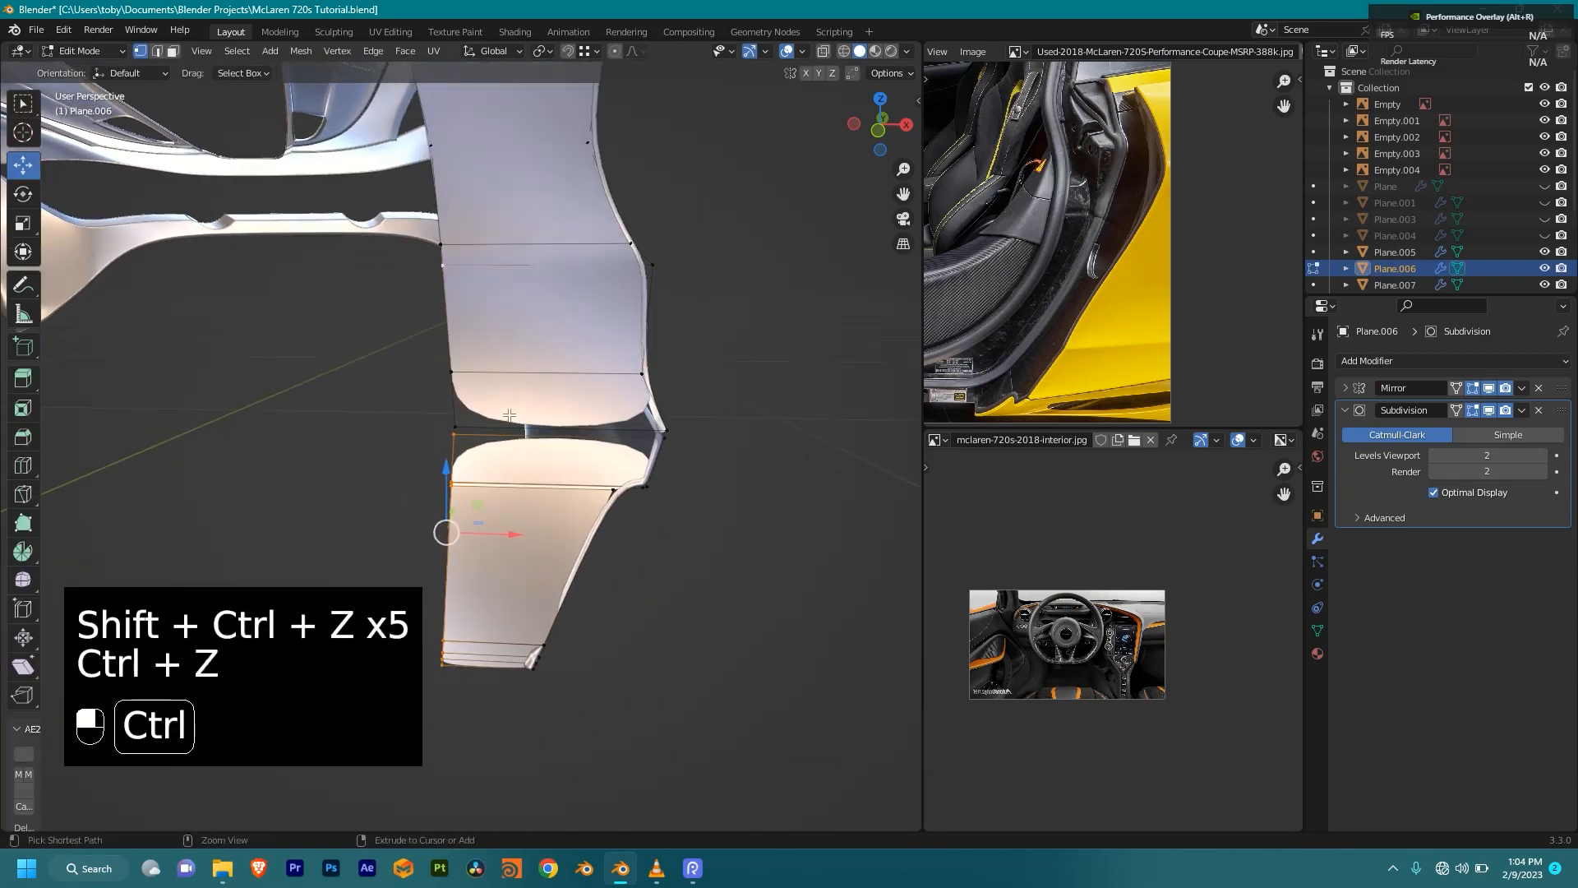
key(ctrl+shift+z)
Step: Recalculate the normals of the entire joined jamb mesh
middle_drag(715, 558, 555, 506)
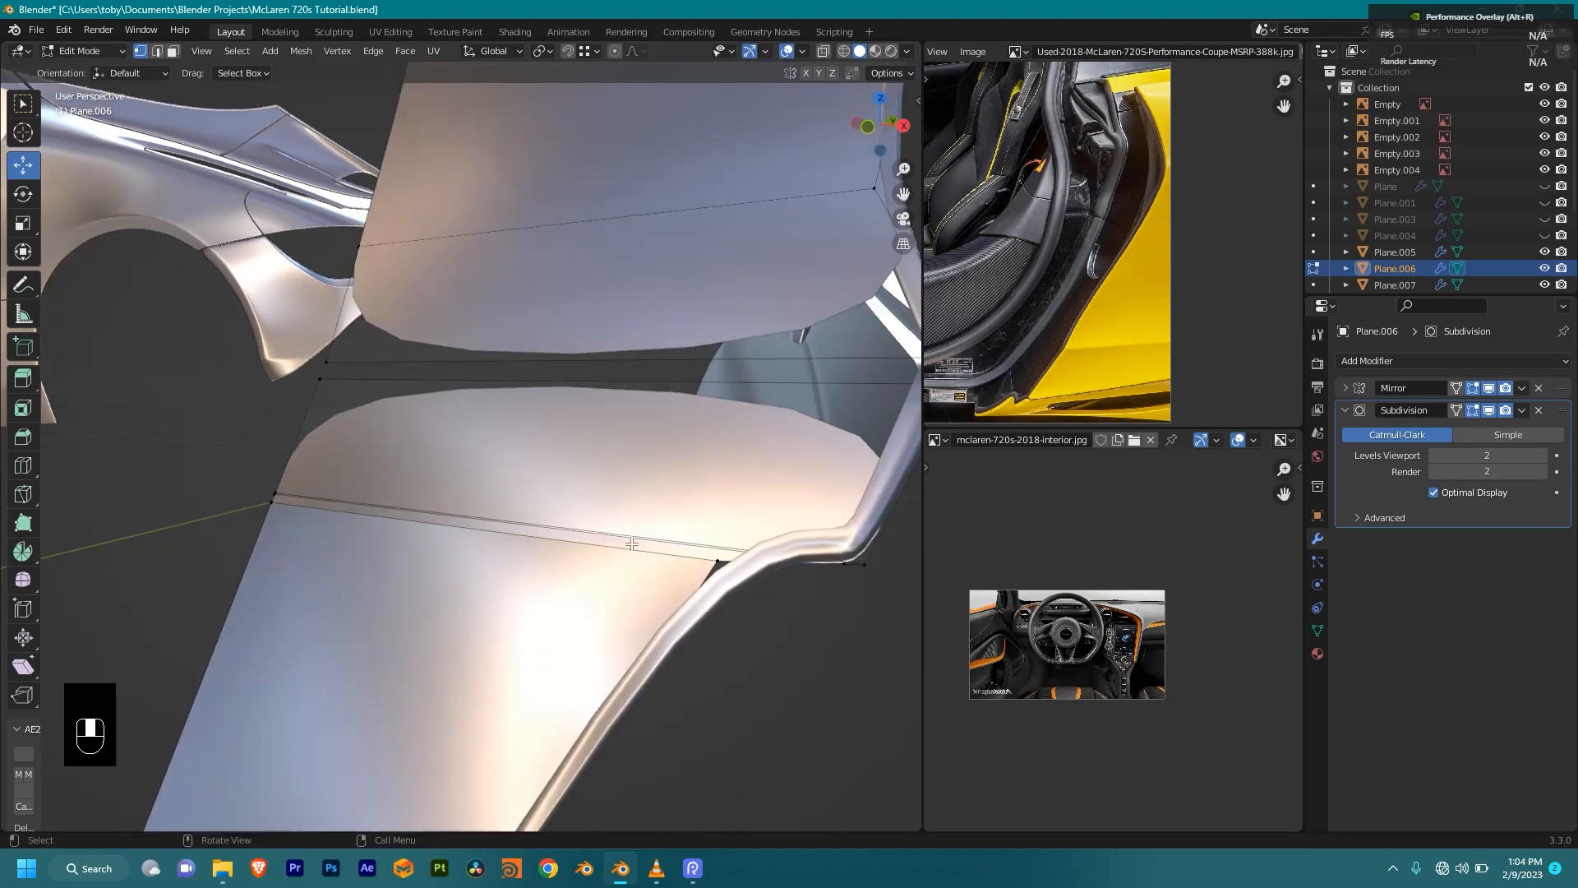
middle_drag(600, 526, 643, 500)
scroll(643, 499, up, 2)
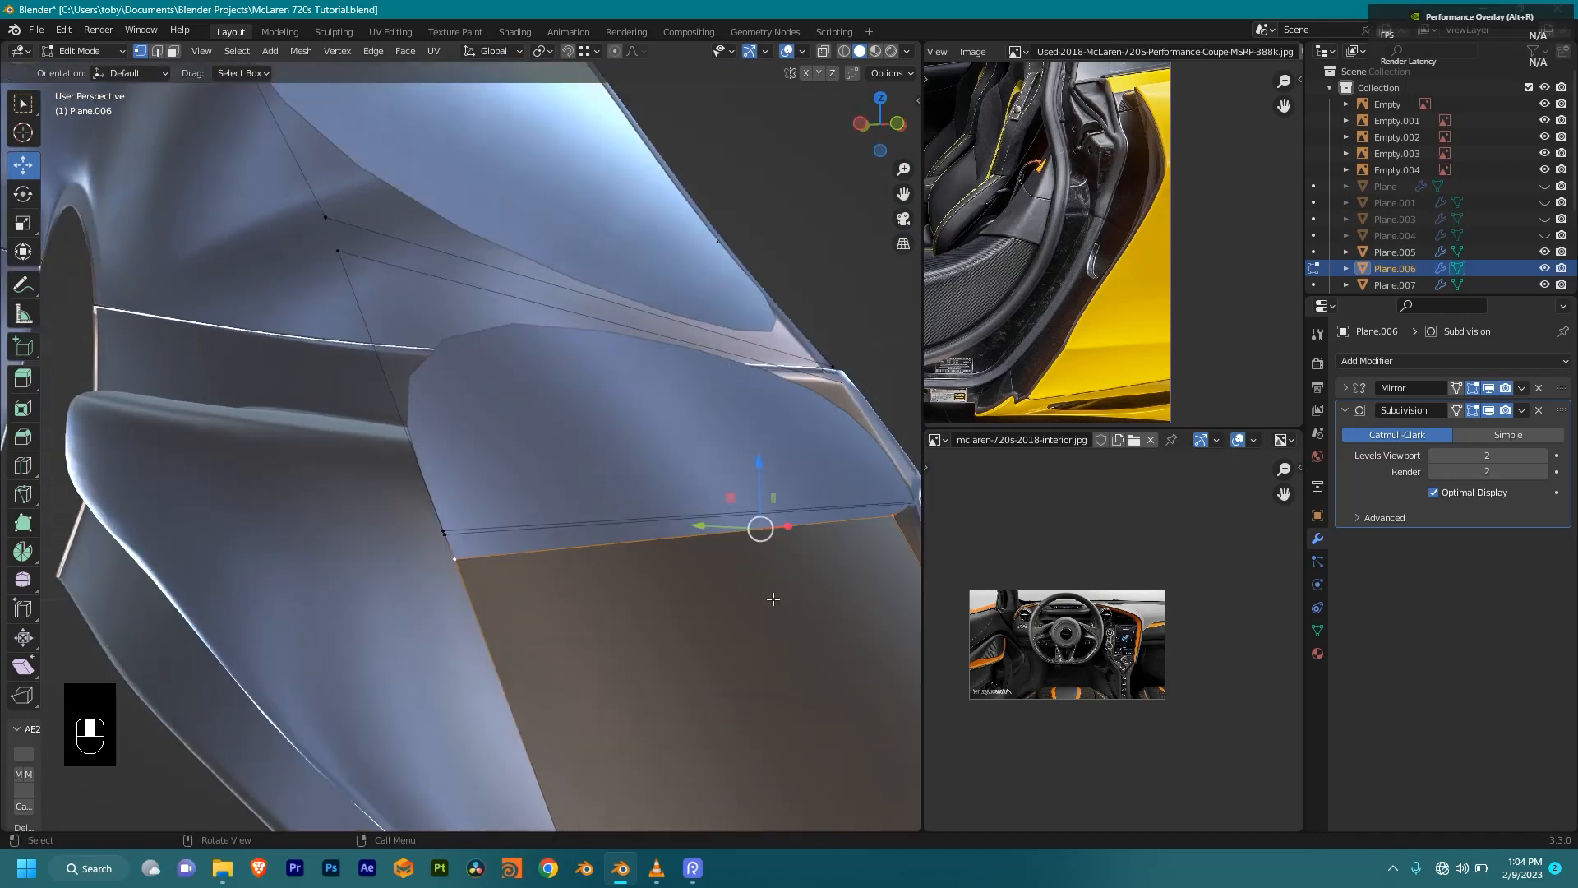
middle_drag(798, 589, 707, 580)
key(a)
key(shift+n)
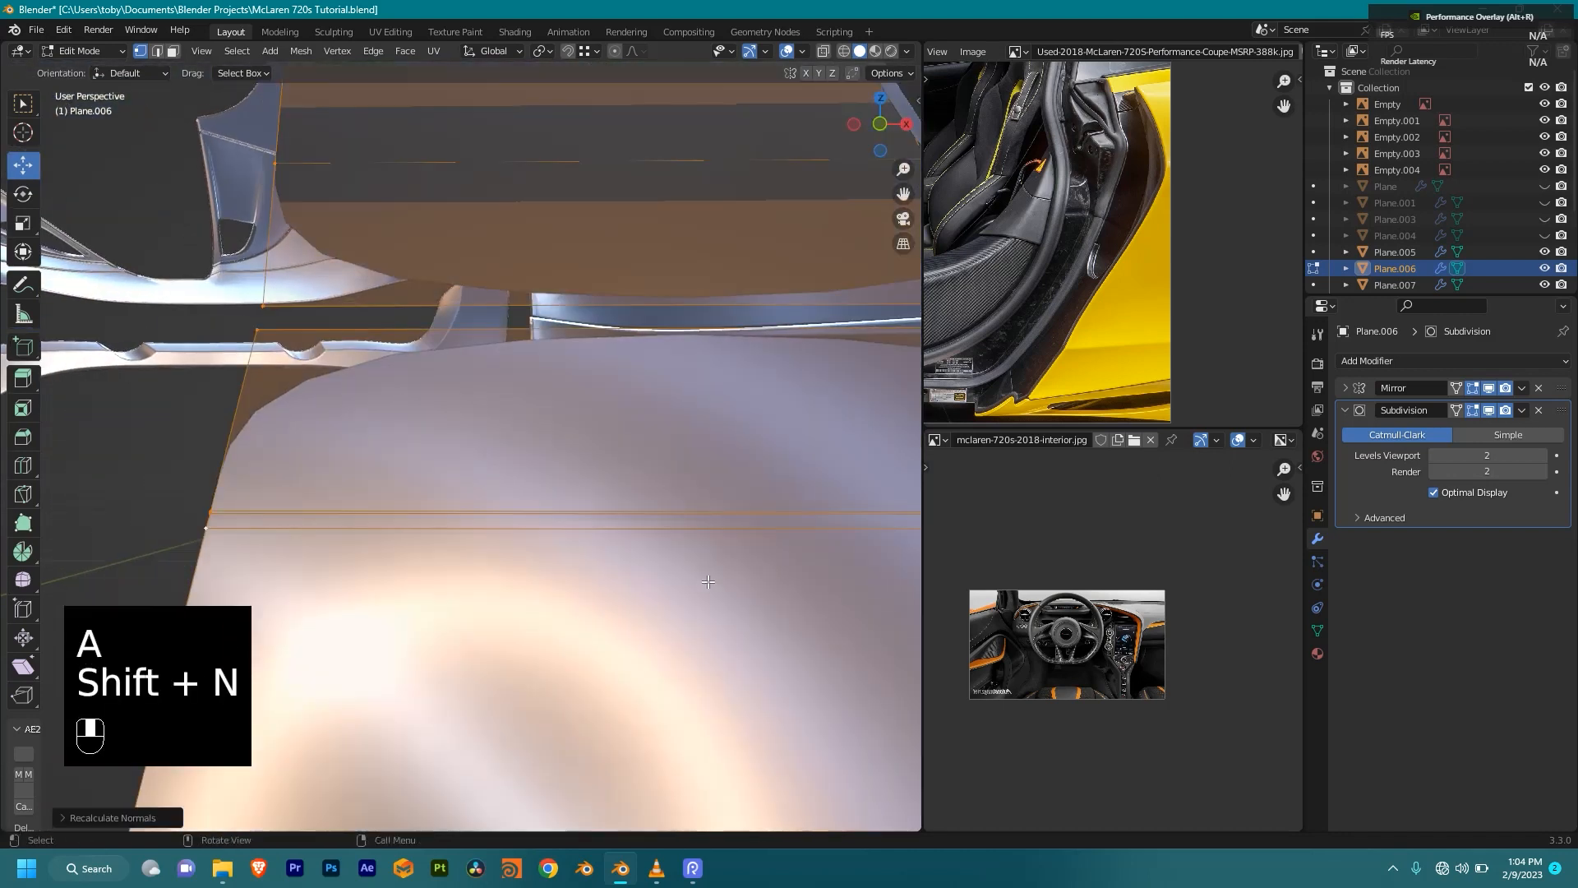
Step: Dissolve the surplus edge loop running across the top of the lower jamb piece
scroll(704, 581, down, 10)
middle_drag(713, 557, 669, 557)
scroll(607, 454, up, 4)
scroll(609, 475, up, 1)
middle_drag(625, 431, 682, 517)
scroll(583, 469, up, 4)
alt+click(630, 521)
key(x)
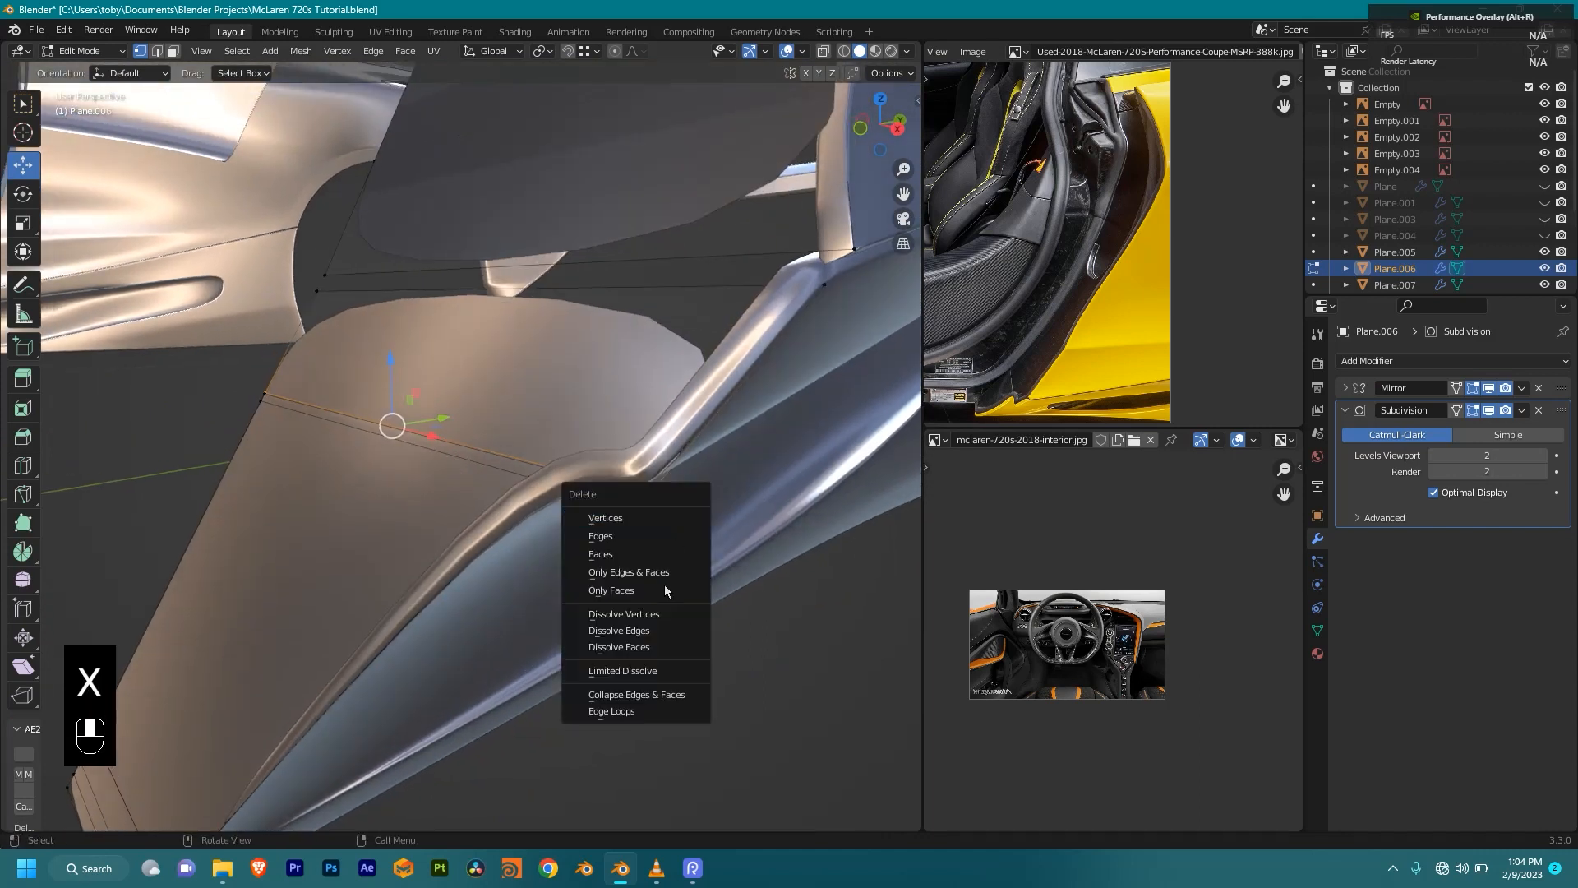
click(645, 631)
Step: Slide the outer vertex at the bend of the lower jamb piece outward along its edge, beyond the clamp limit
middle_drag(646, 640, 747, 600)
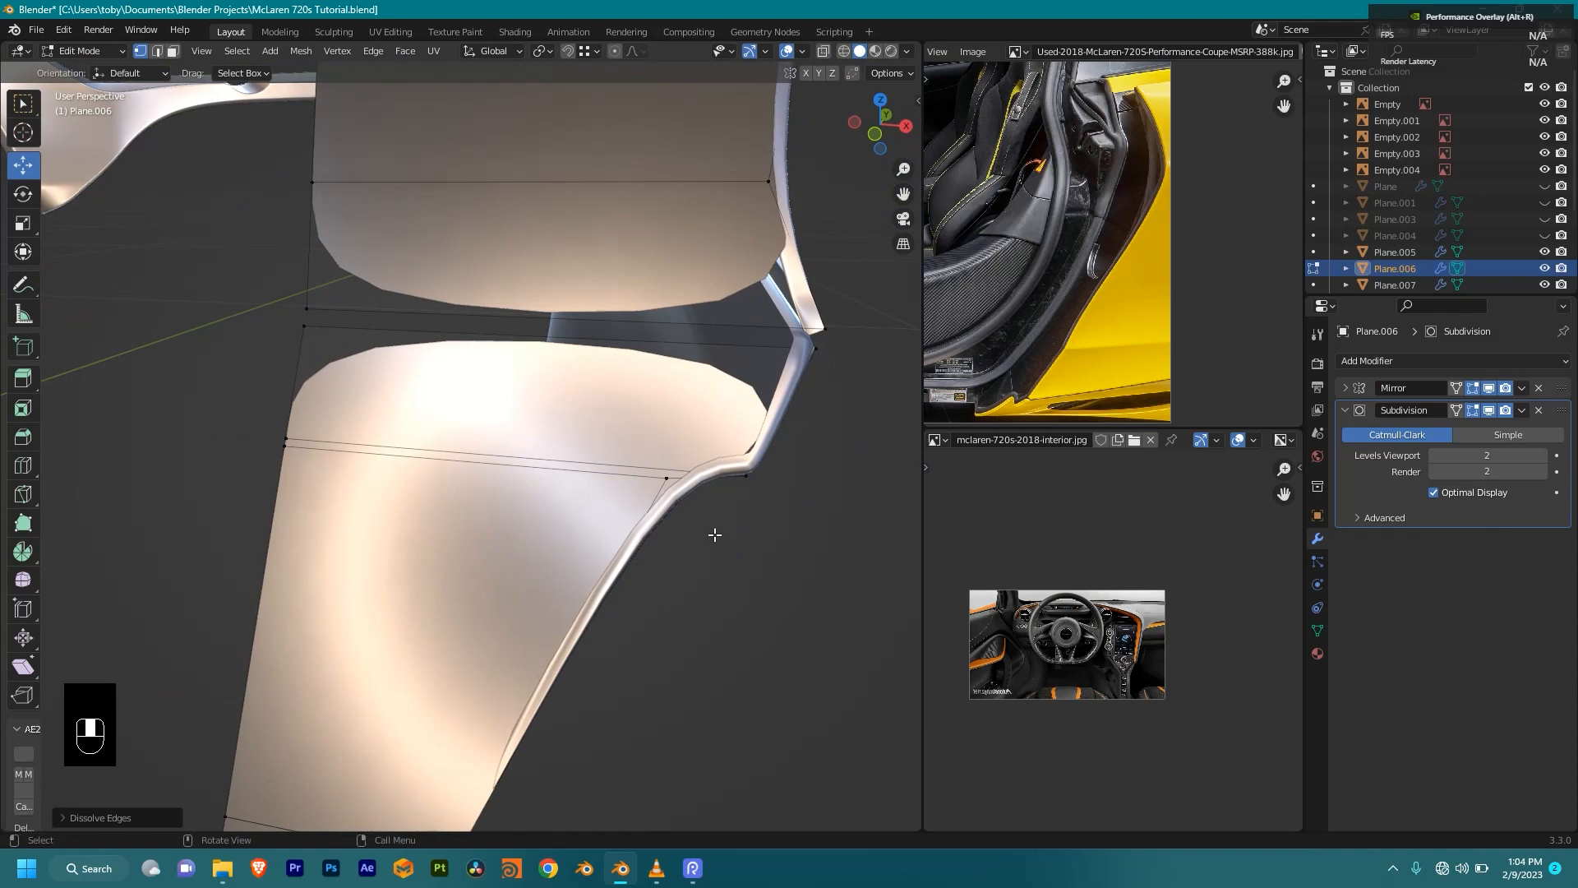
key(g)
key(g)
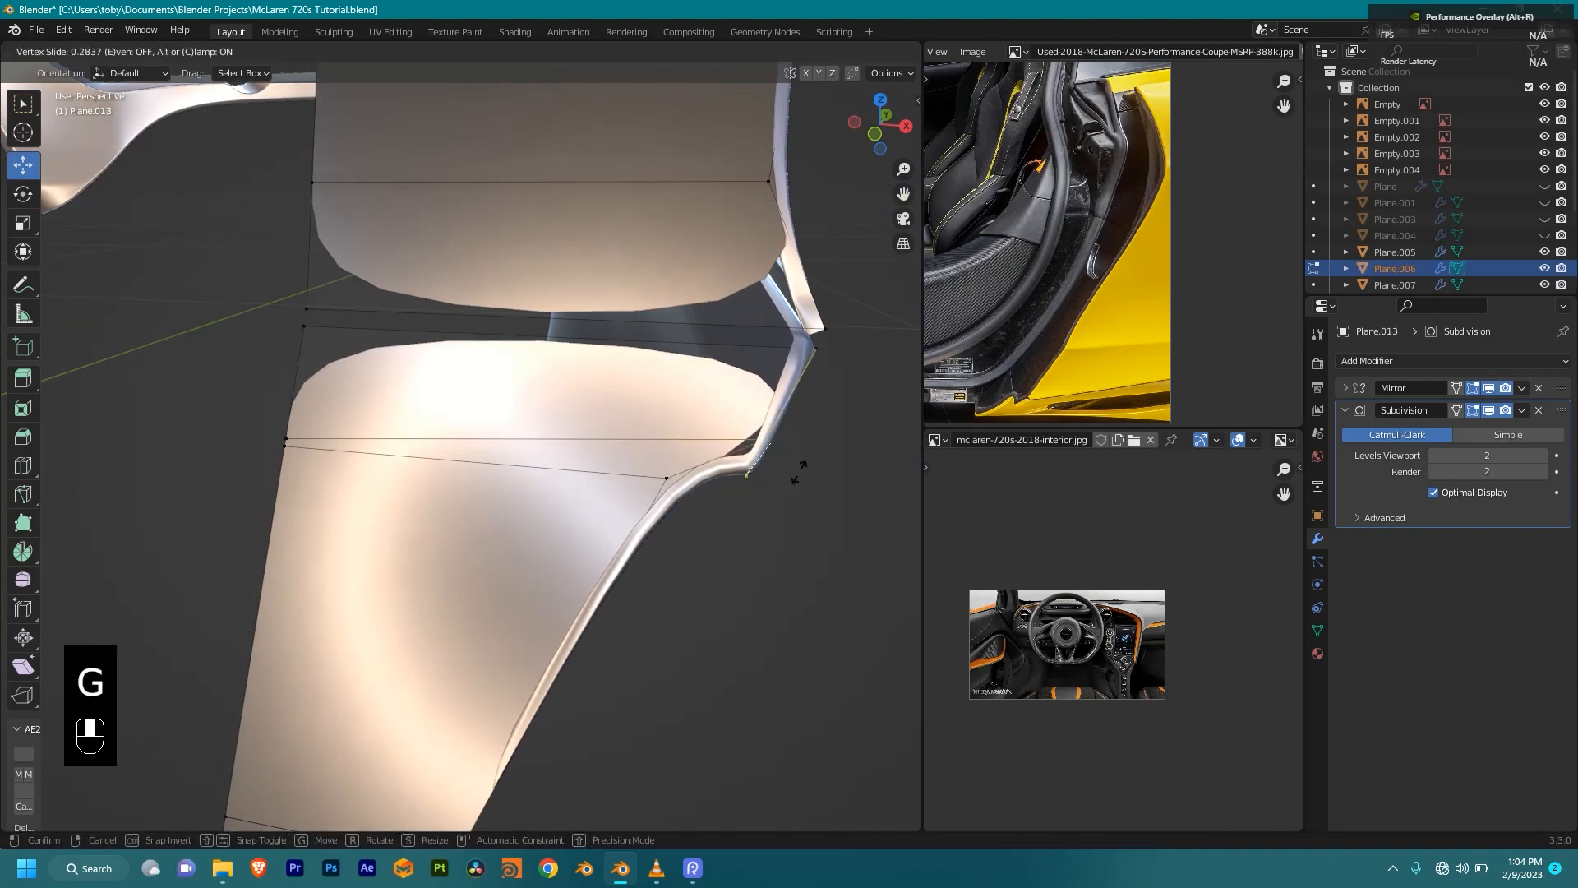
click(797, 486)
key(g)
key(g)
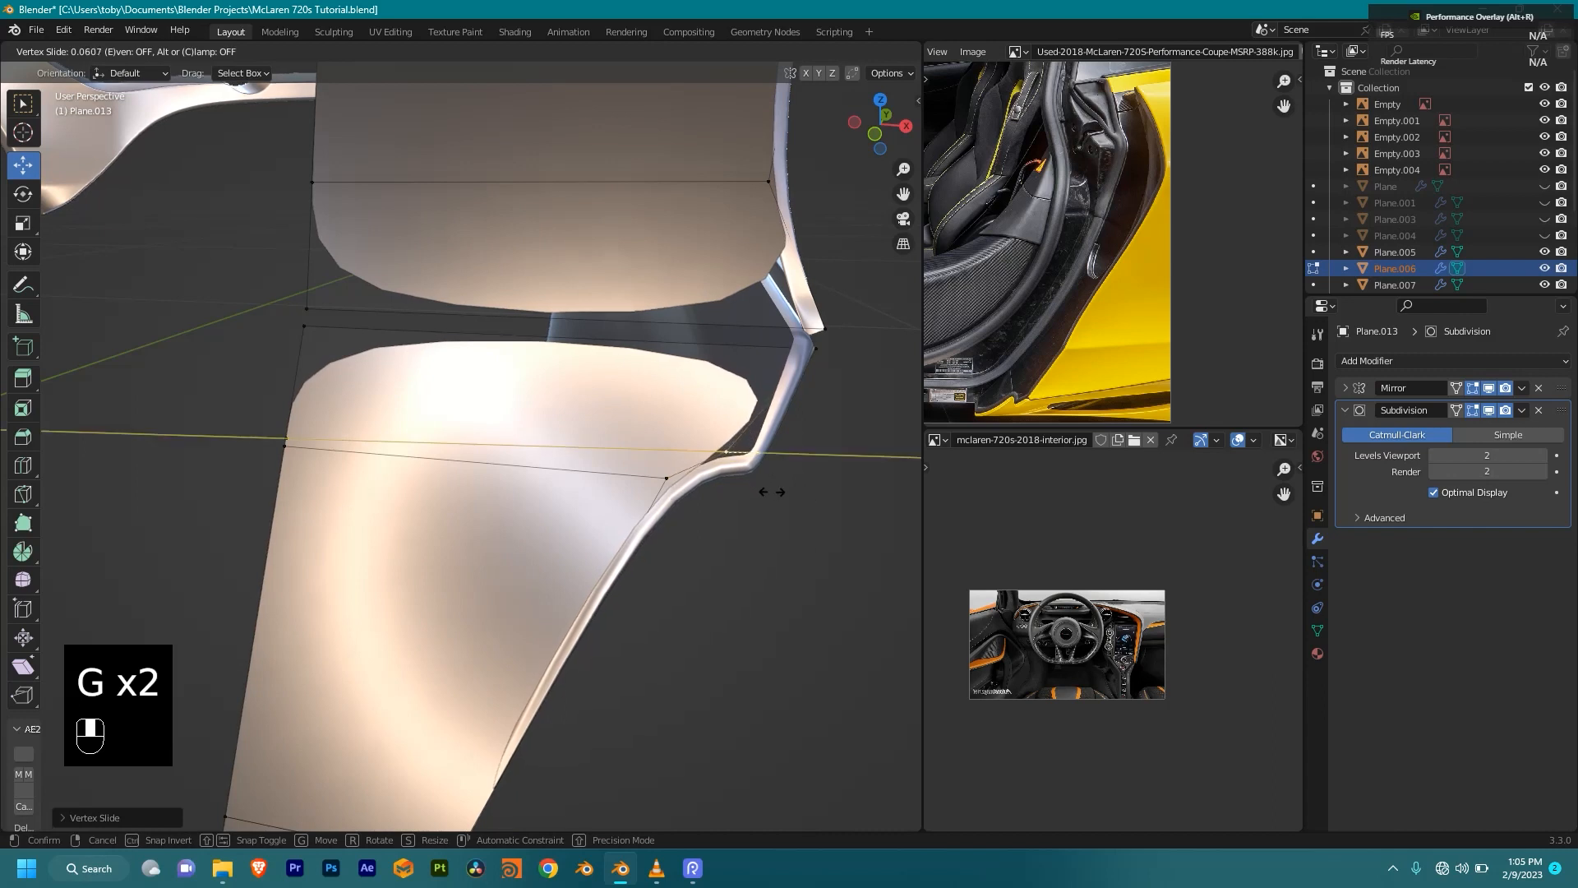
key(shift)
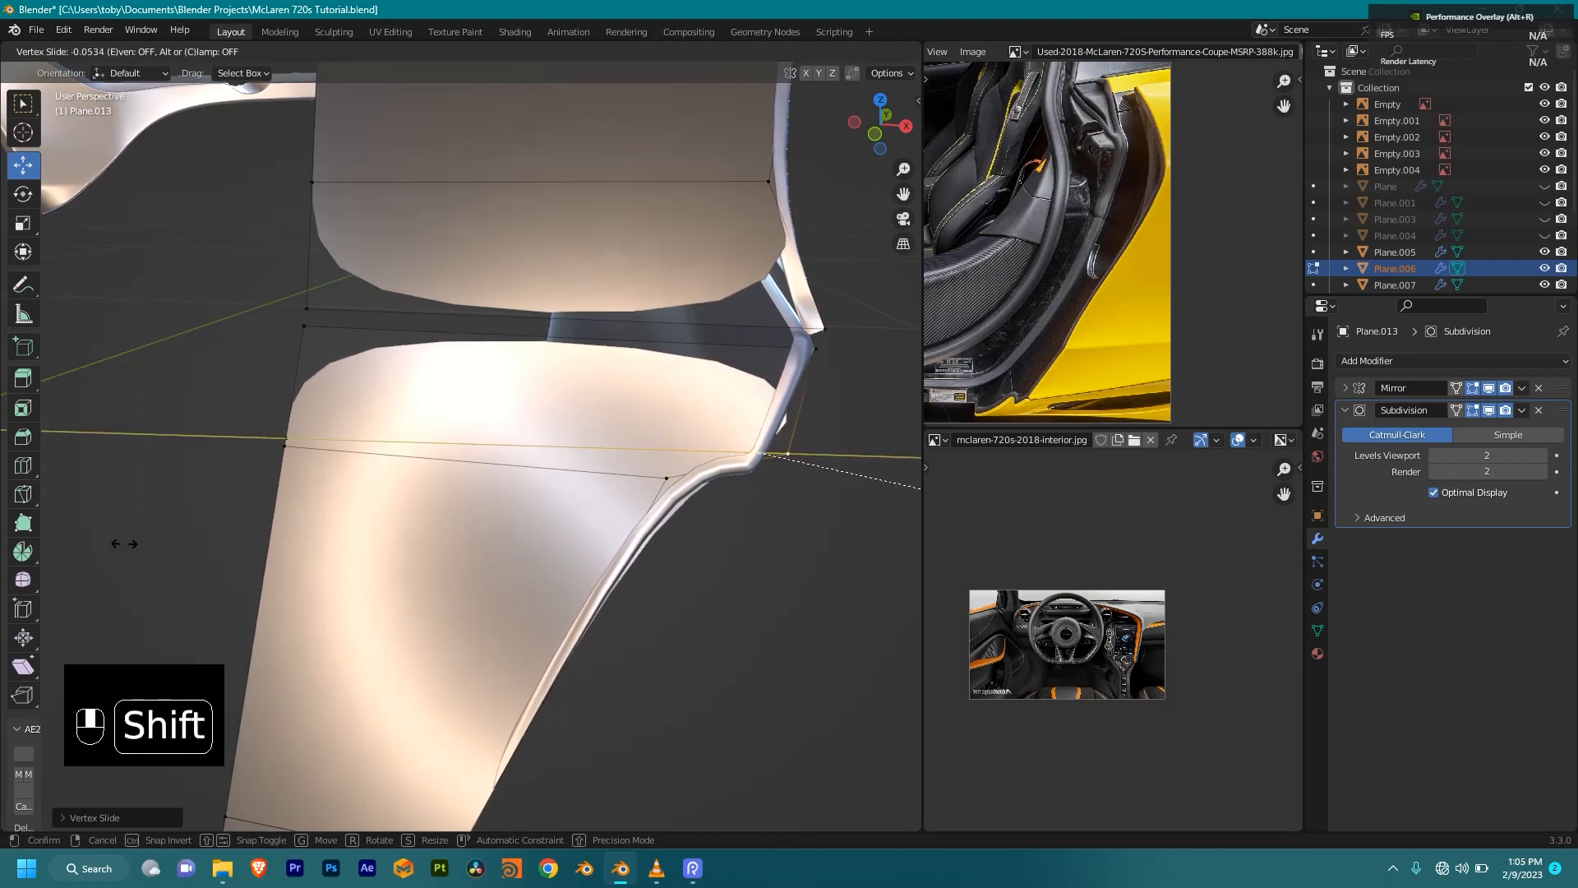
click(123, 544)
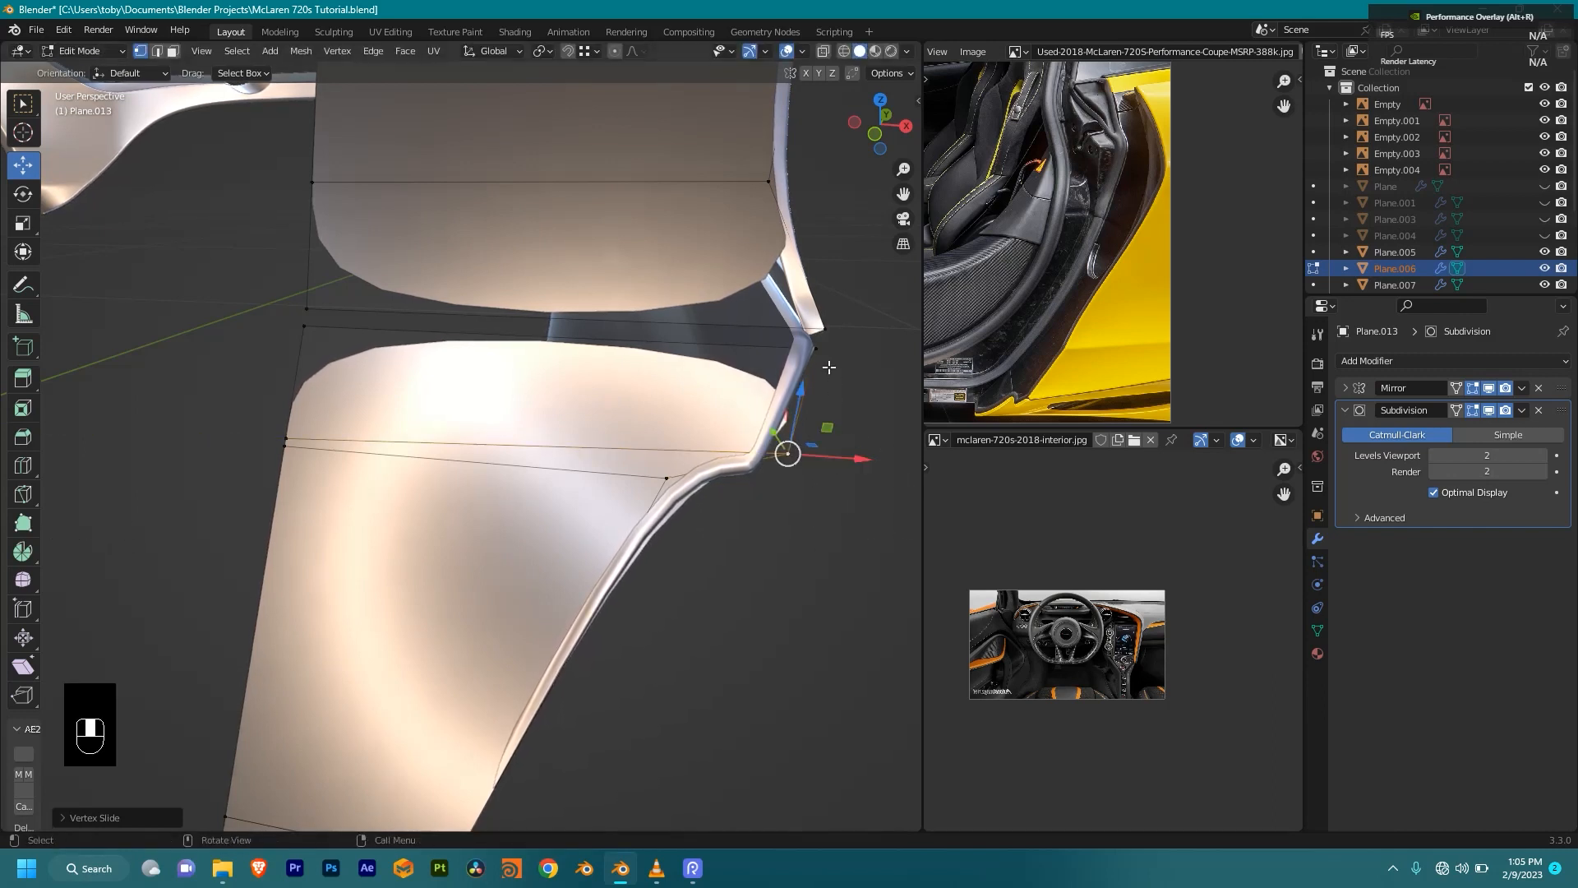
Step: Try to slide the inner and outer vertices around the bend of the lower jamb piece along their edges
key(g)
key(g)
key(shift)
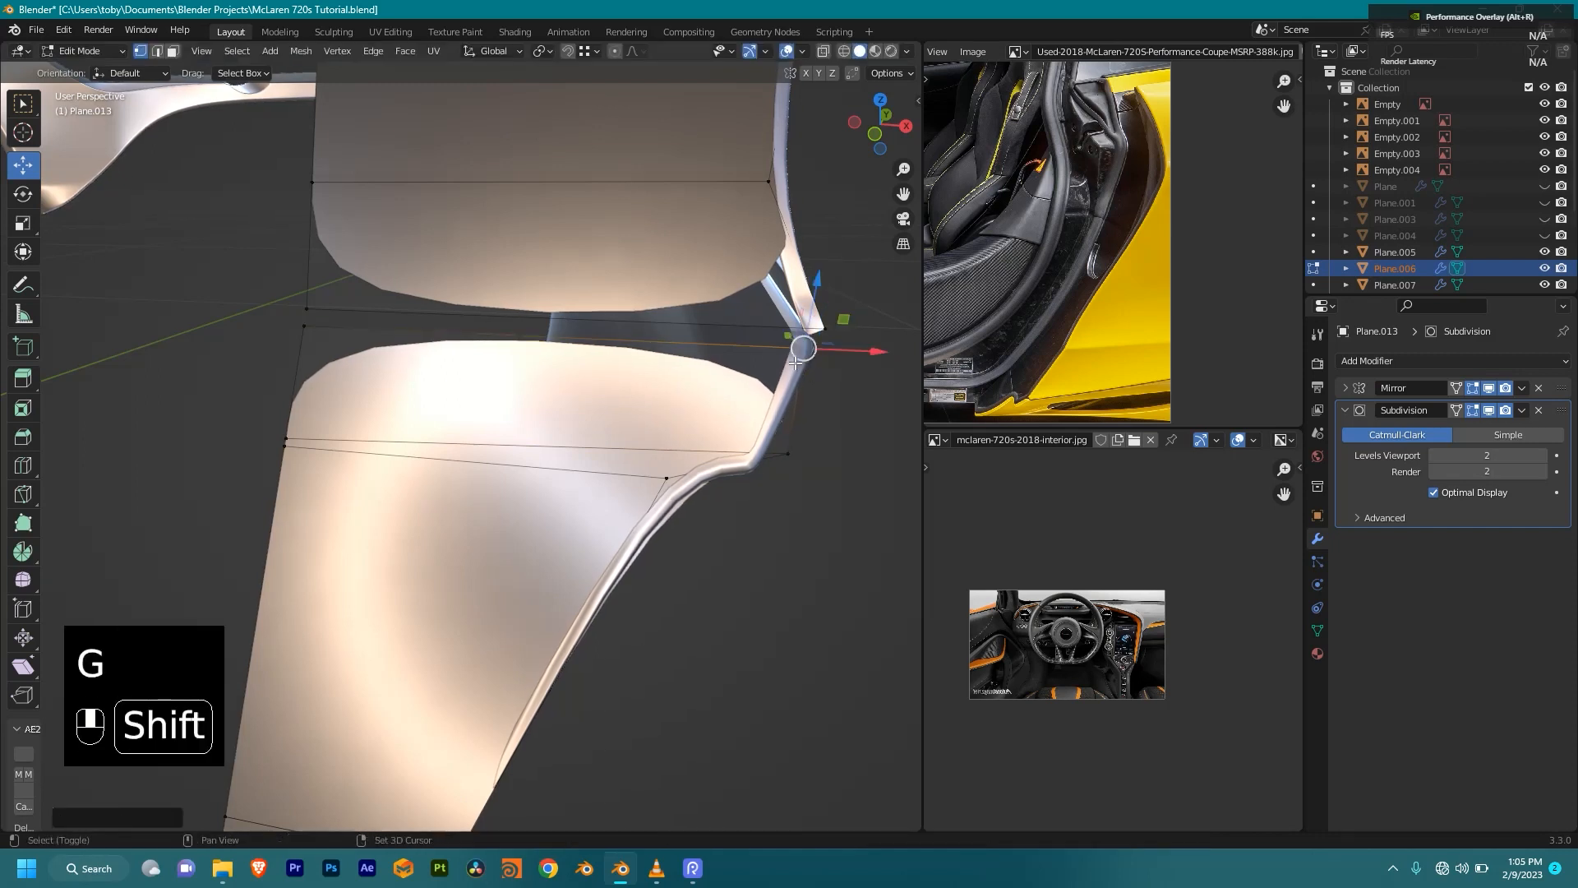
click(640, 489)
key(g)
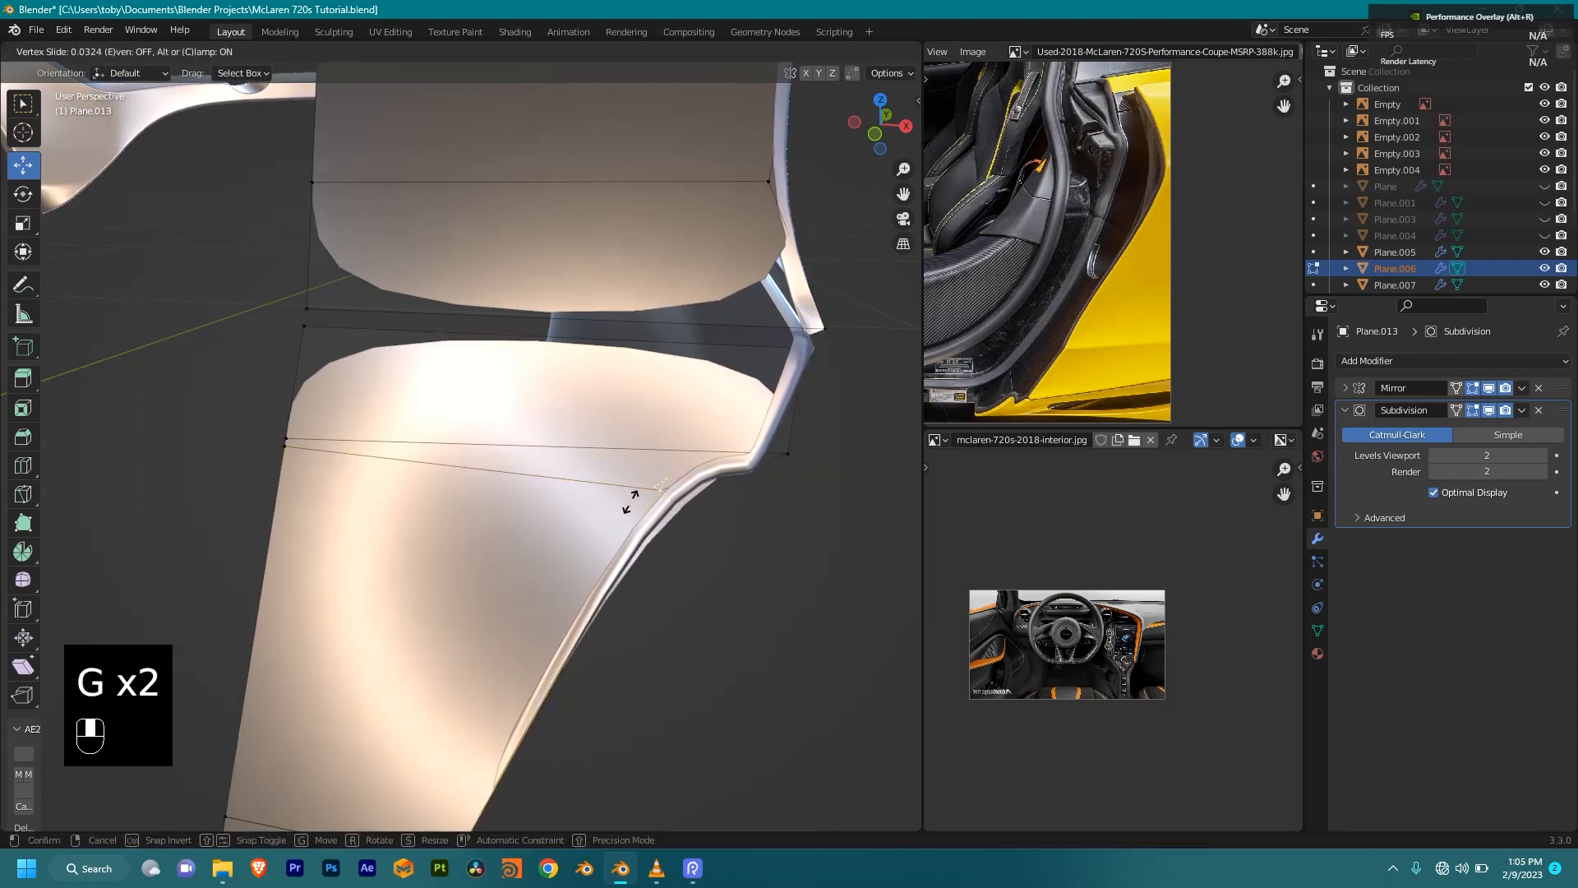
click(615, 491)
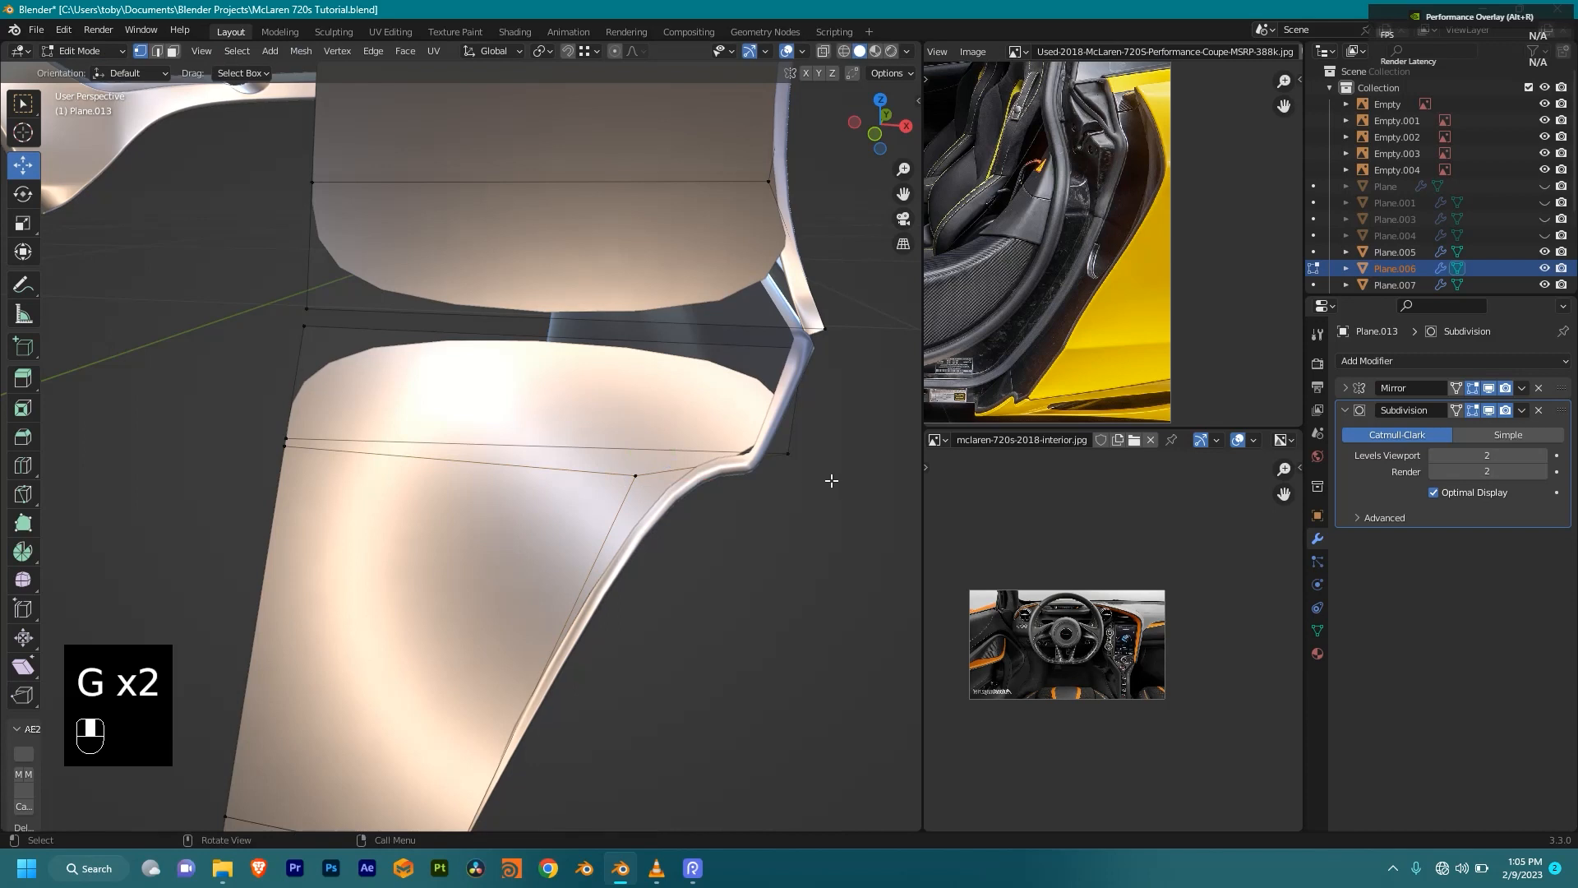
click(796, 470)
key(g)
click(795, 472)
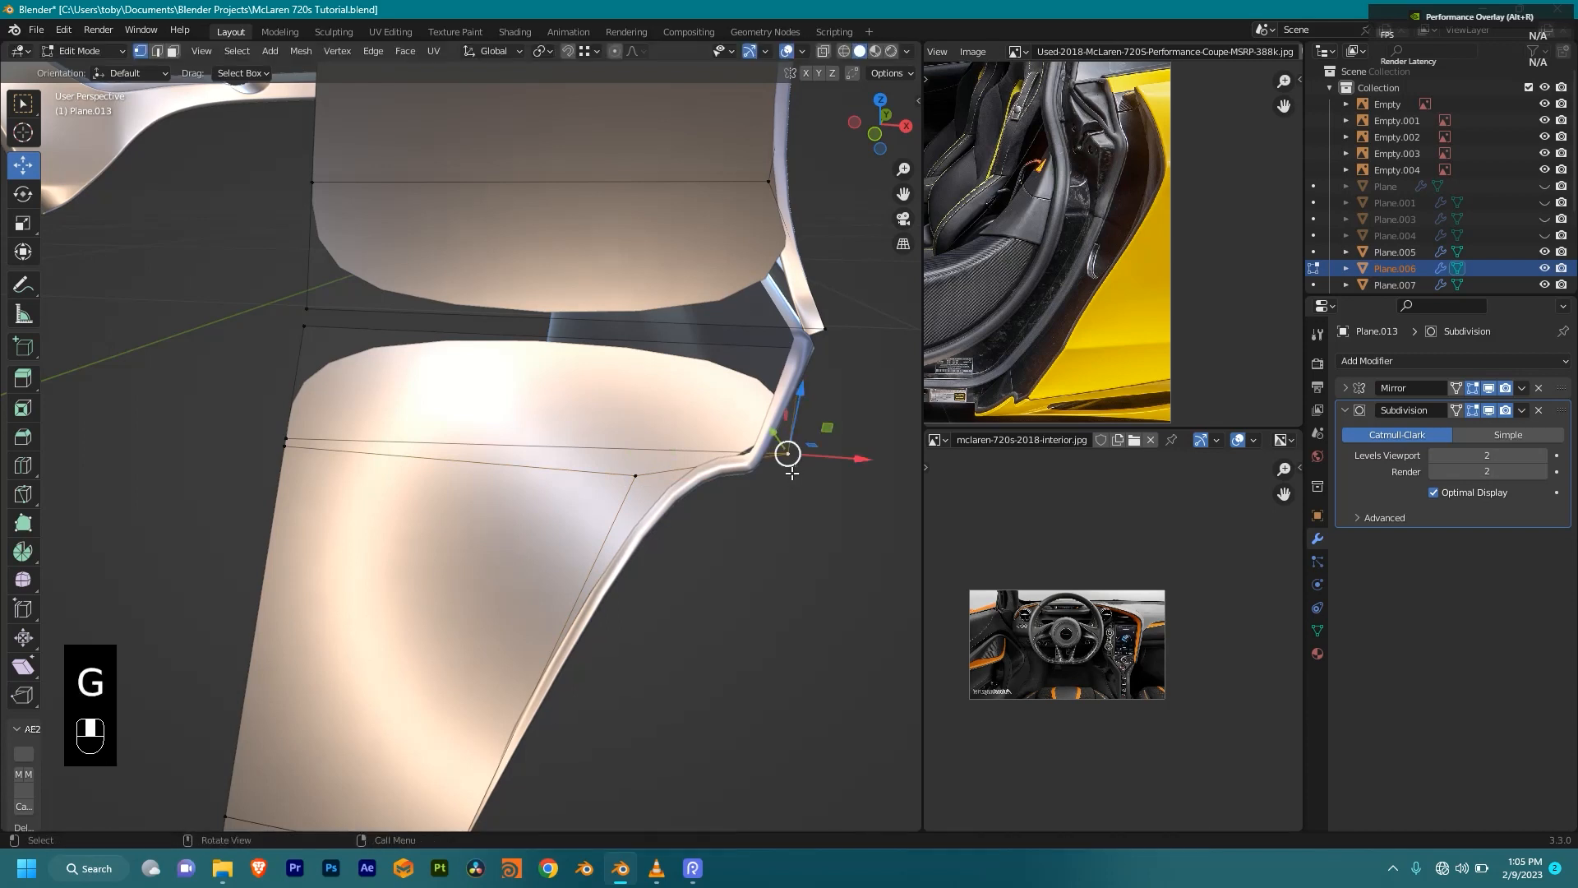
Step: Undo the recent vertex slides around the bend of the lower jamb piece
key(ctrl+z)
key(ctrl+z)
key(ctrl+z)
key(ctrl+z)
key(ctrl+z)
key(ctrl+z)
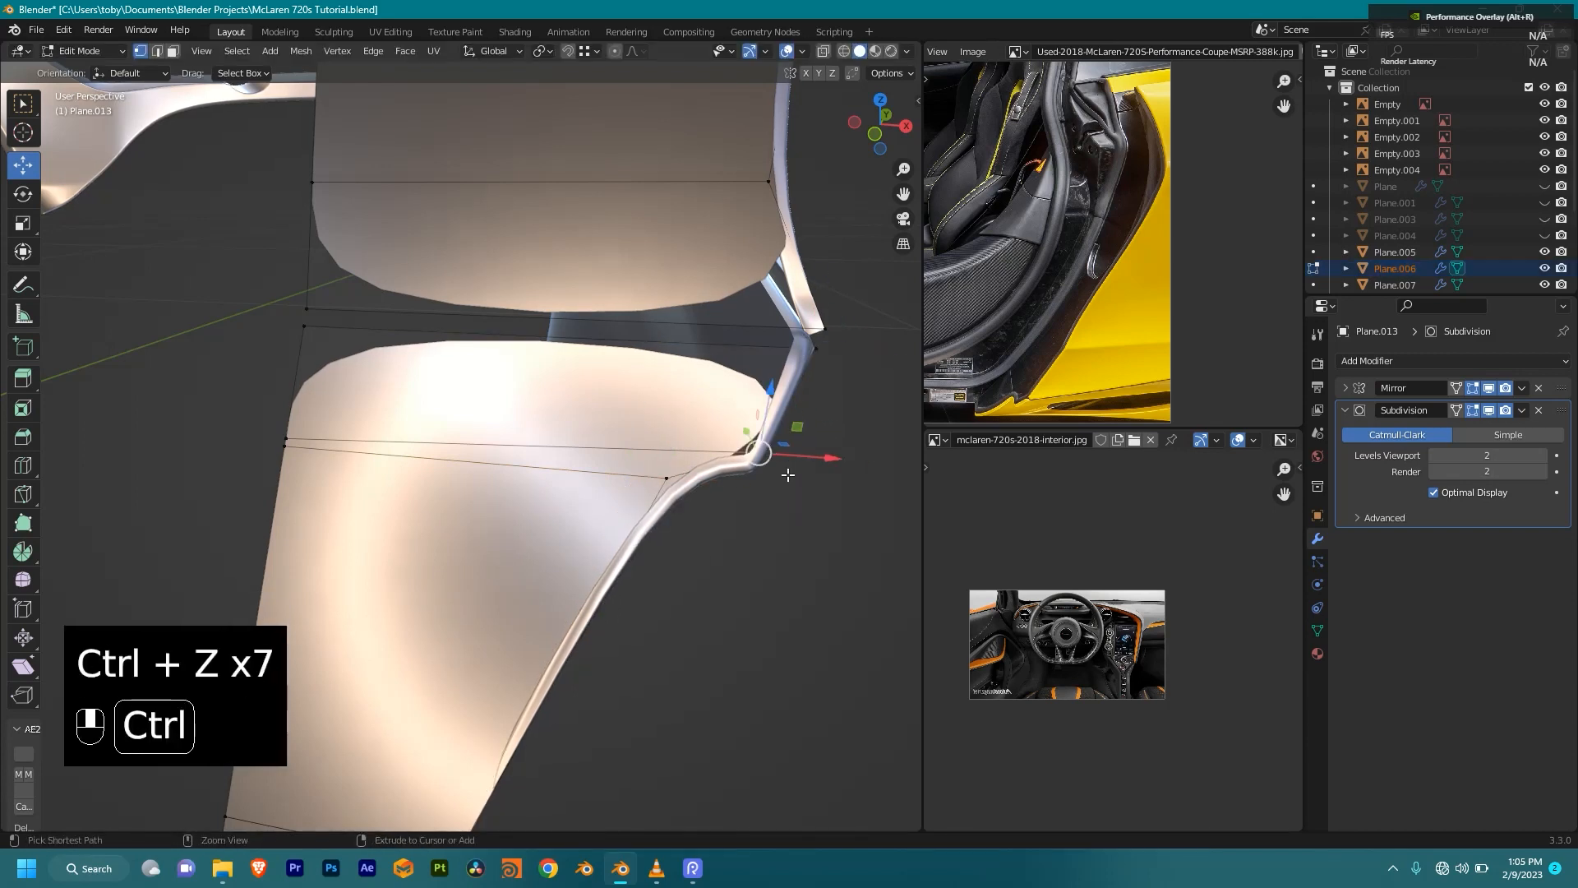
Step: Add supporting loop cuts close to the top edge and close to the long straight side of the lower jamb piece
middle_drag(811, 491, 695, 408)
key(ctrl+r)
click(695, 408)
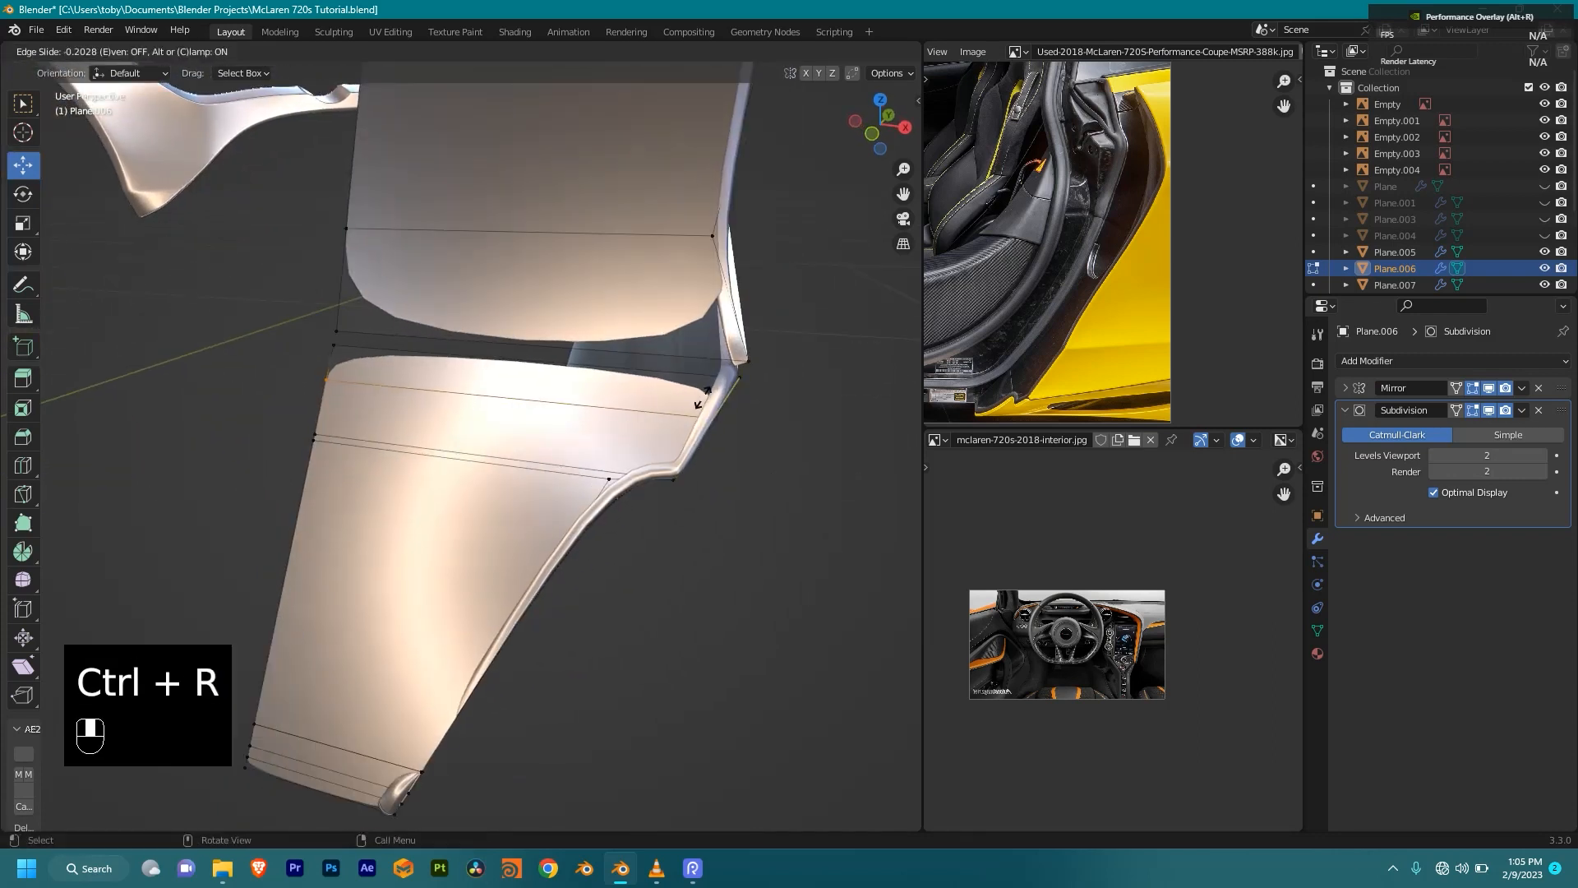
click(812, 93)
shift+middle_drag(444, 508, 576, 492)
key(ctrl+r)
click(613, 405)
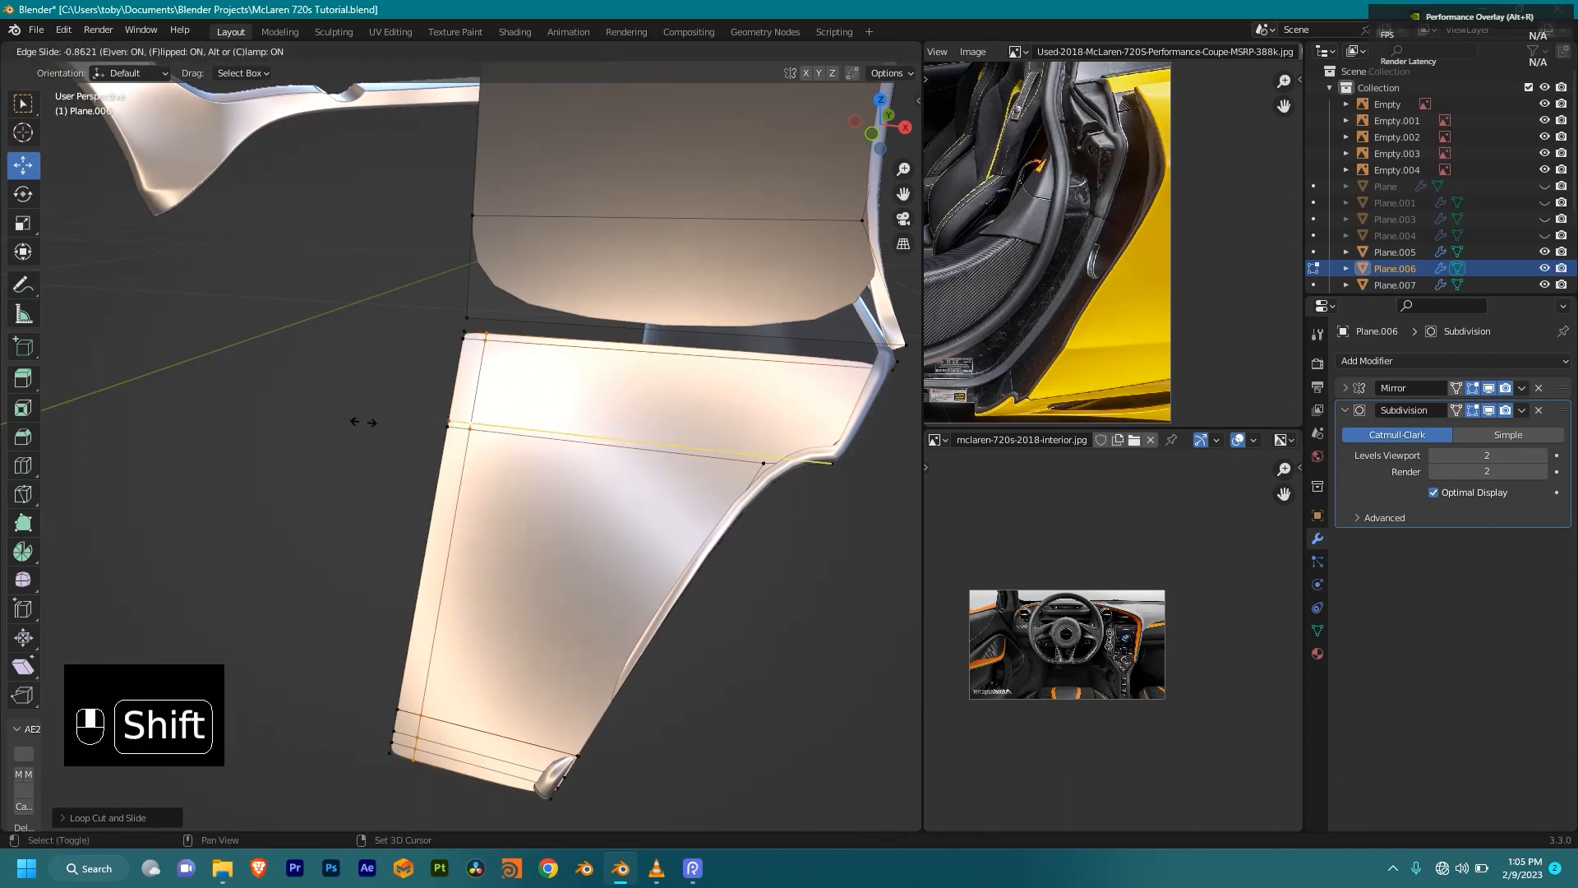
click(153, 448)
Step: Dissolve the surplus edge loops crossing the bottom end of the lower jamb piece
middle_drag(411, 625, 690, 503)
scroll(691, 503, up, 4)
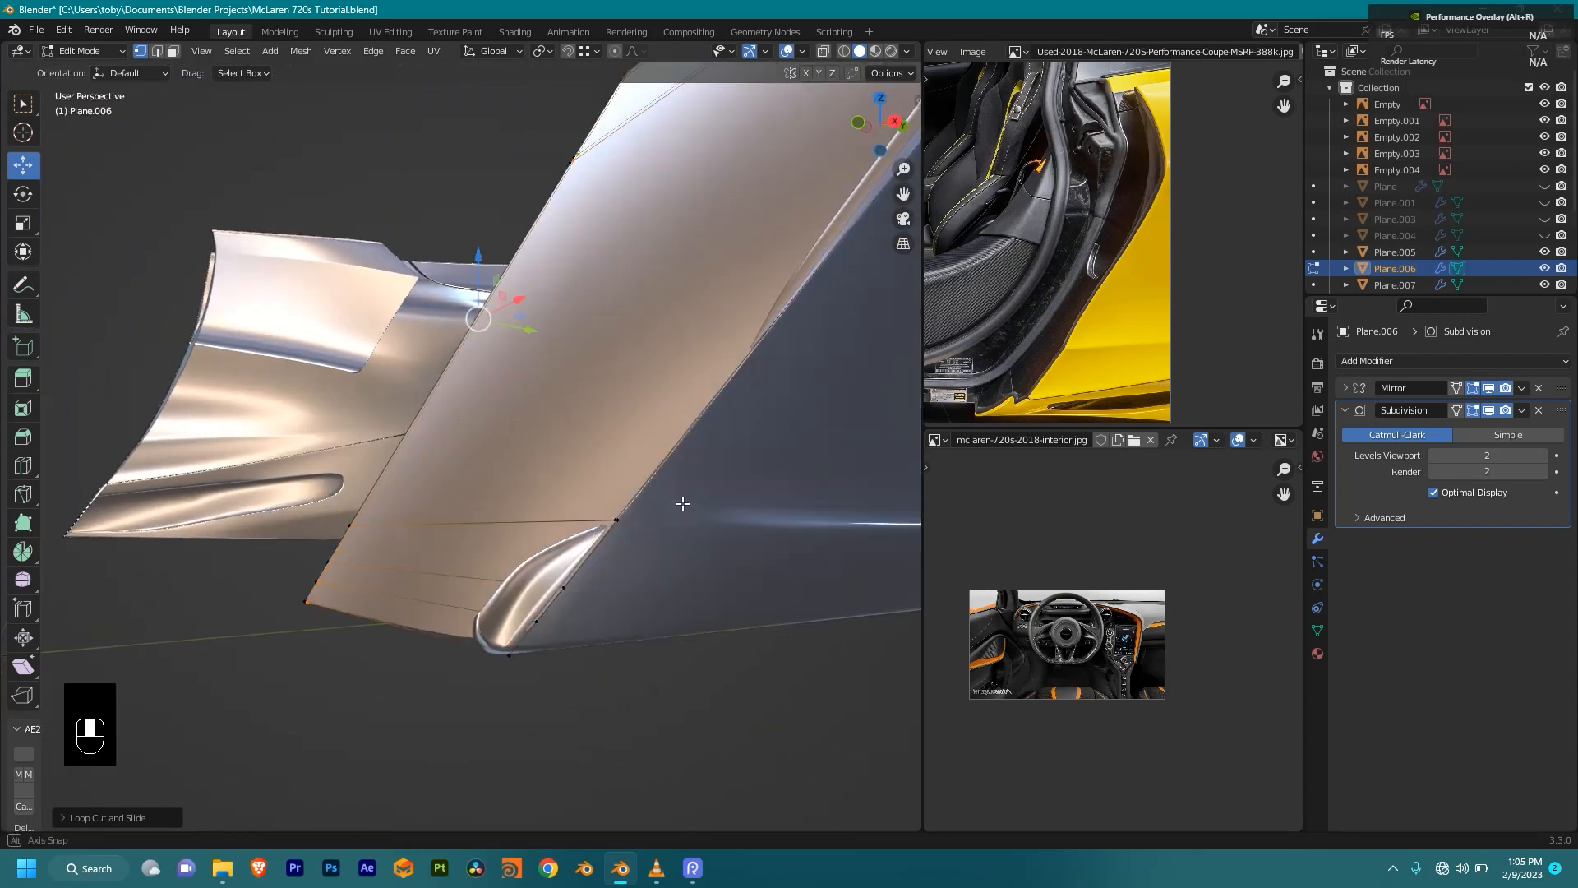
scroll(530, 551, down, 3)
middle_drag(532, 550, 590, 531)
scroll(600, 582, up, 4)
middle_drag(590, 530, 618, 512)
click(545, 454)
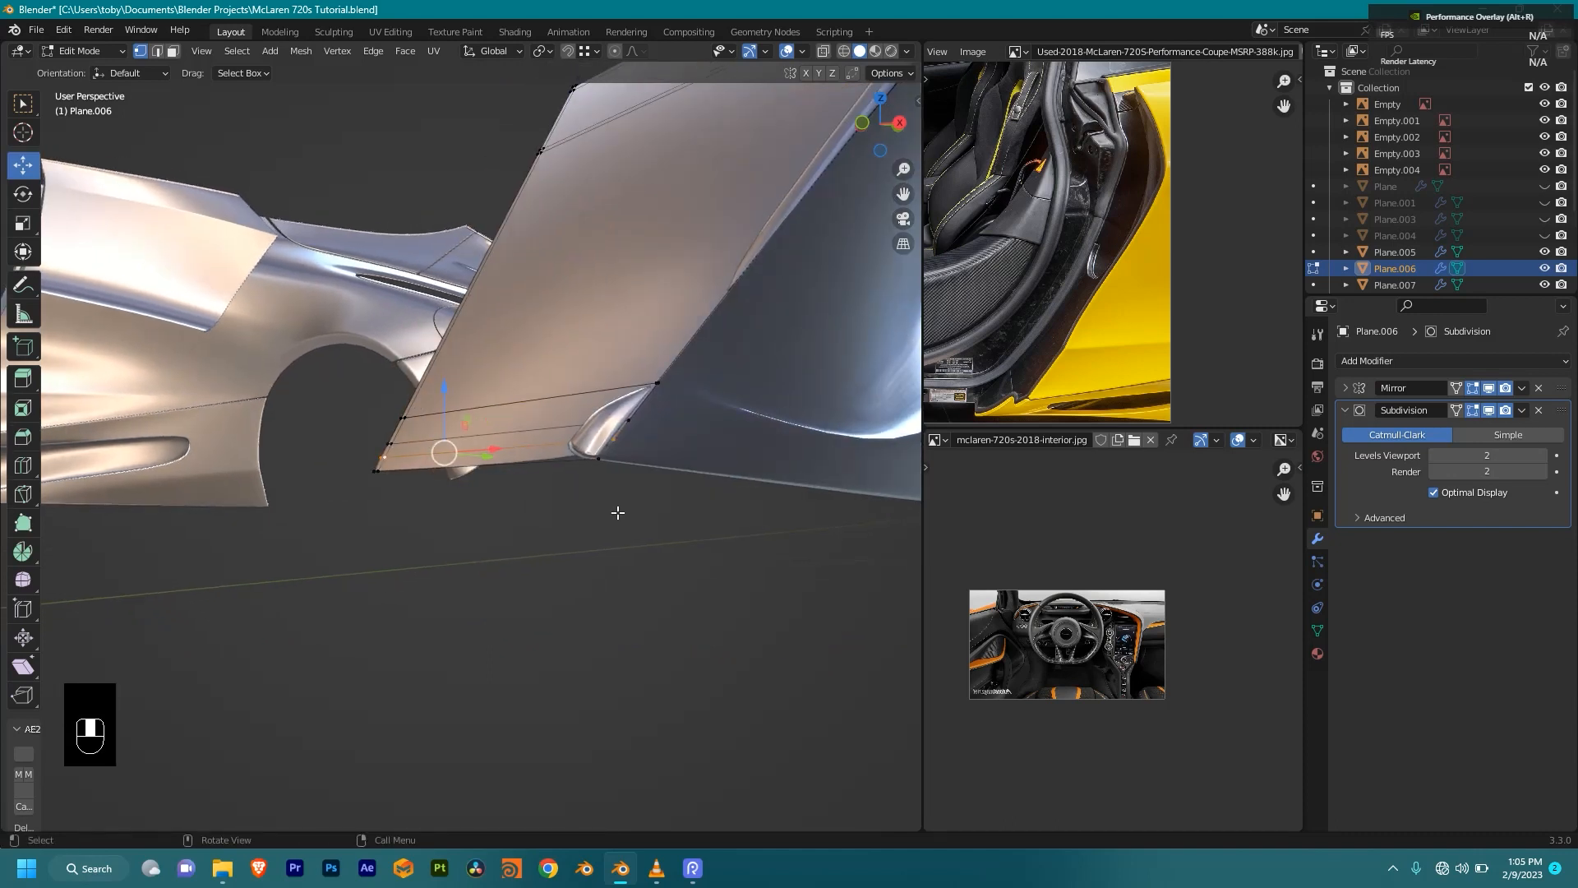
key(x)
click(608, 518)
middle_drag(608, 518, 642, 532)
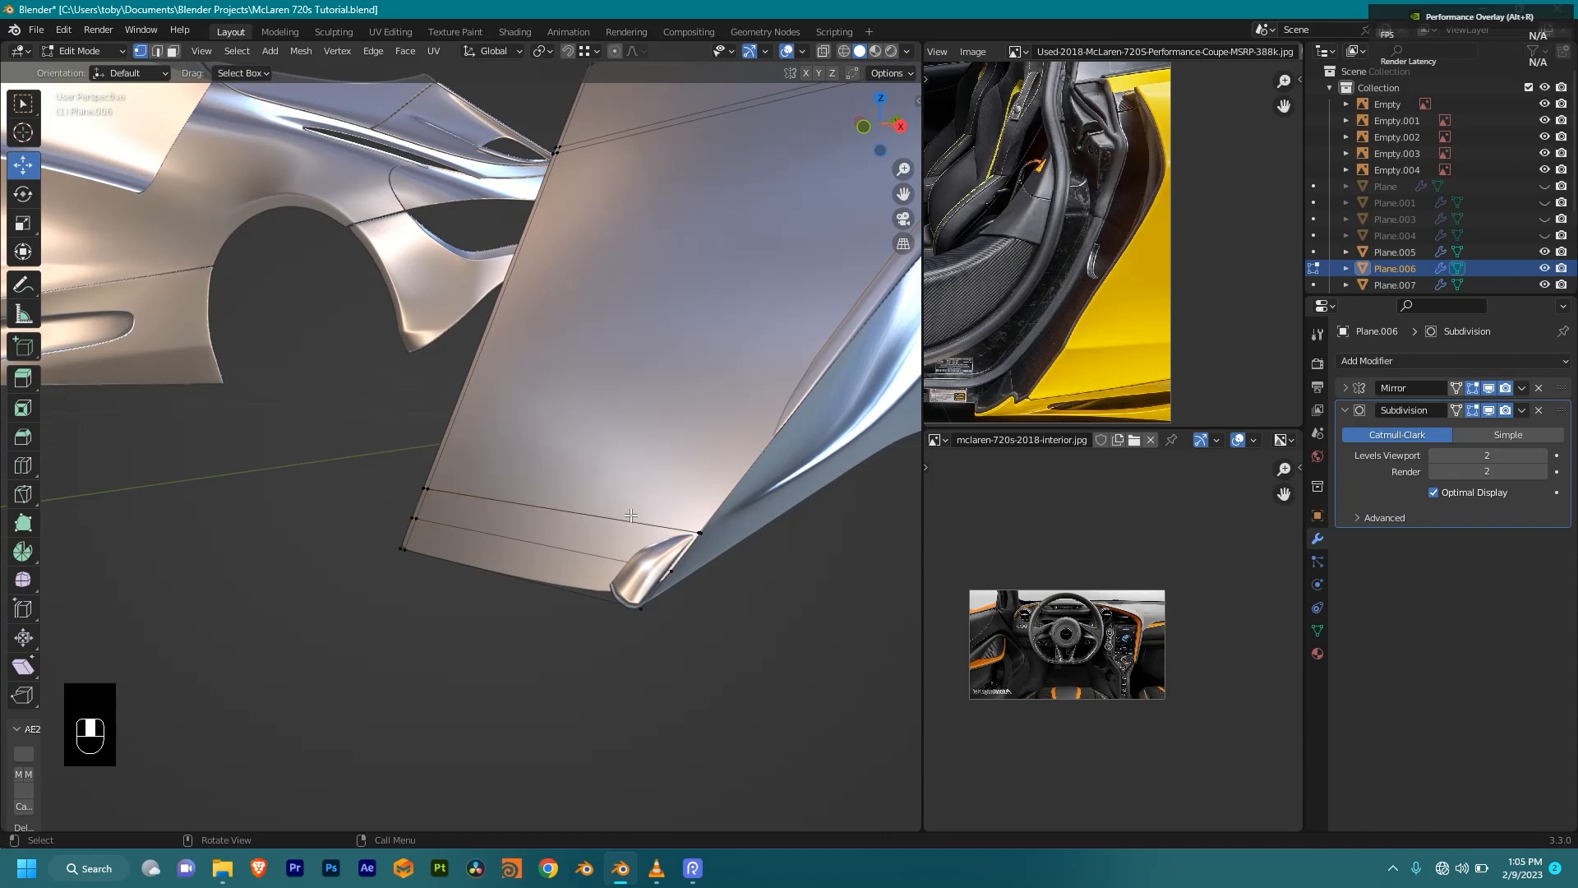
key(x)
click(630, 514)
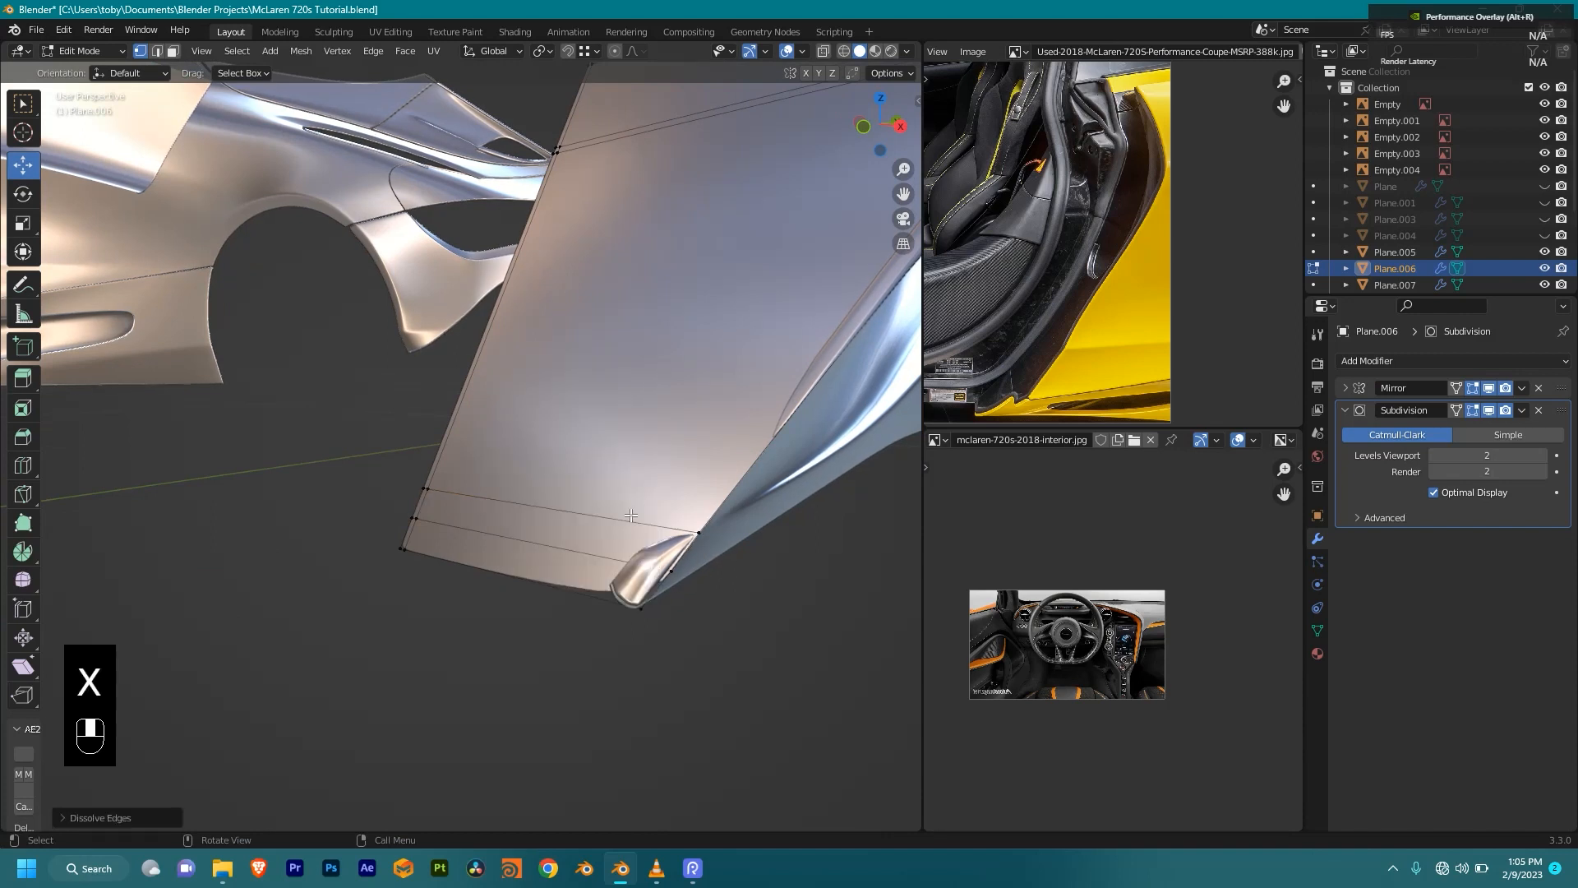
key(x)
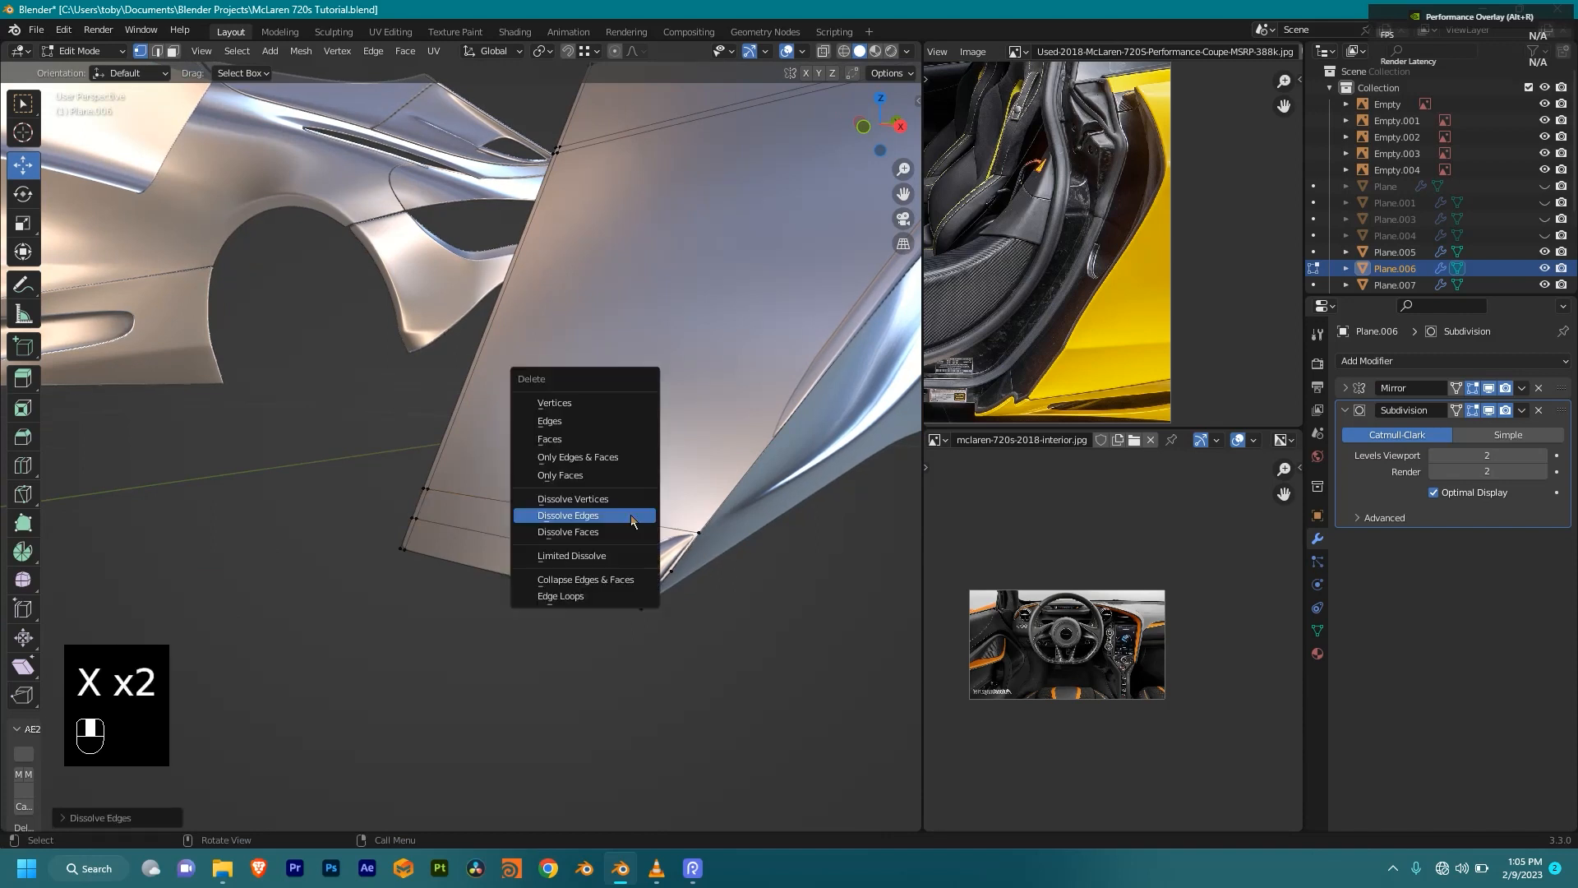
click(637, 508)
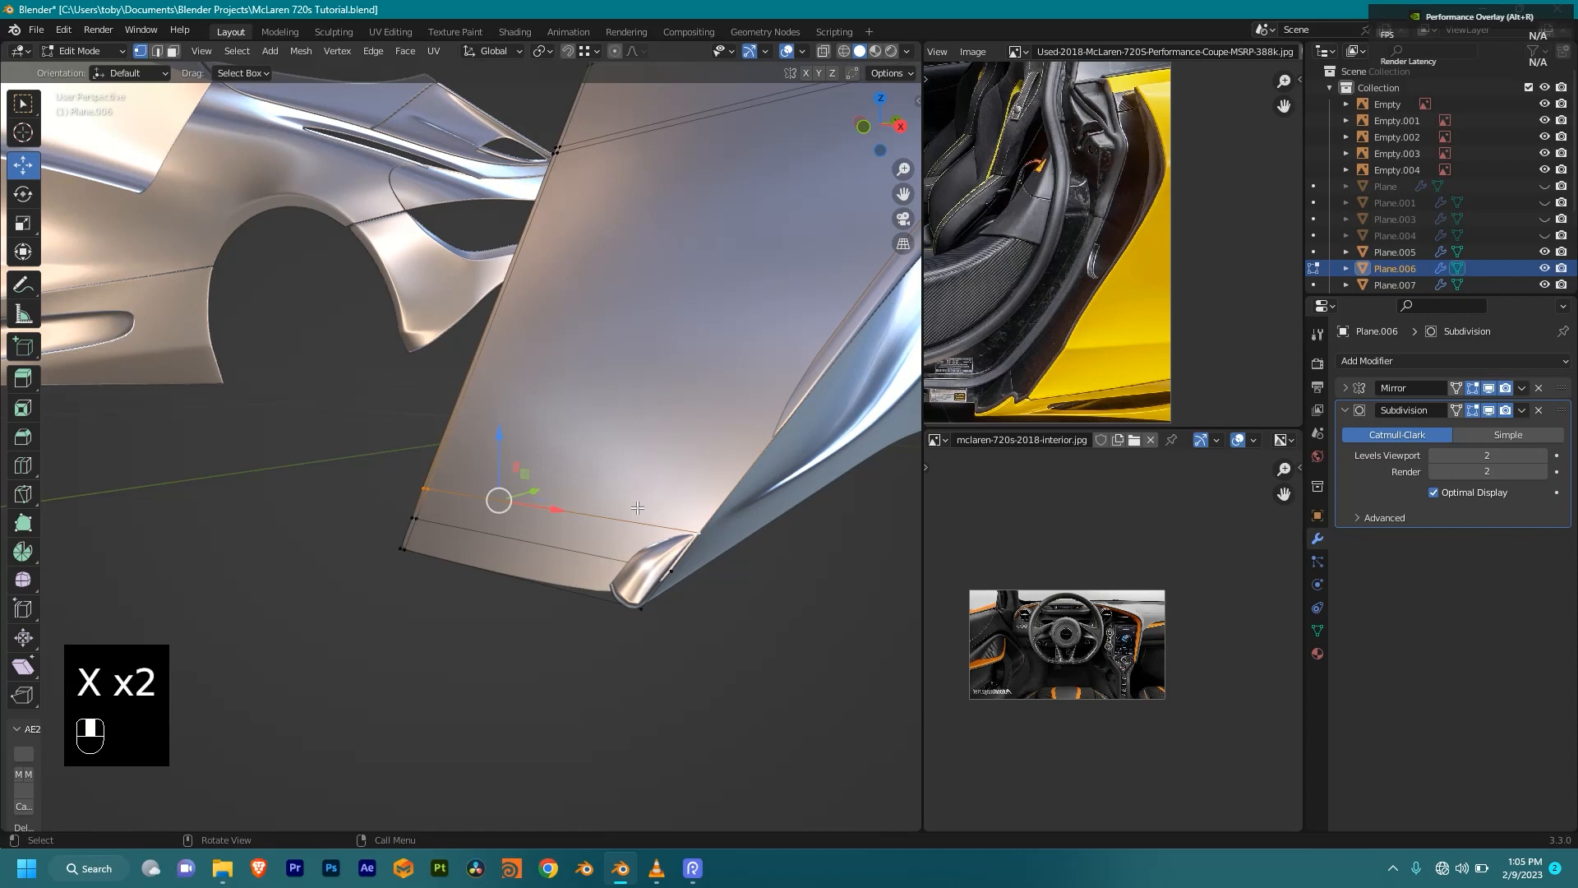
key(x)
click(638, 507)
Step: Slide the remaining crosswise edge loop near the foot of the lower jamb piece toward its bottom edge
click(549, 525)
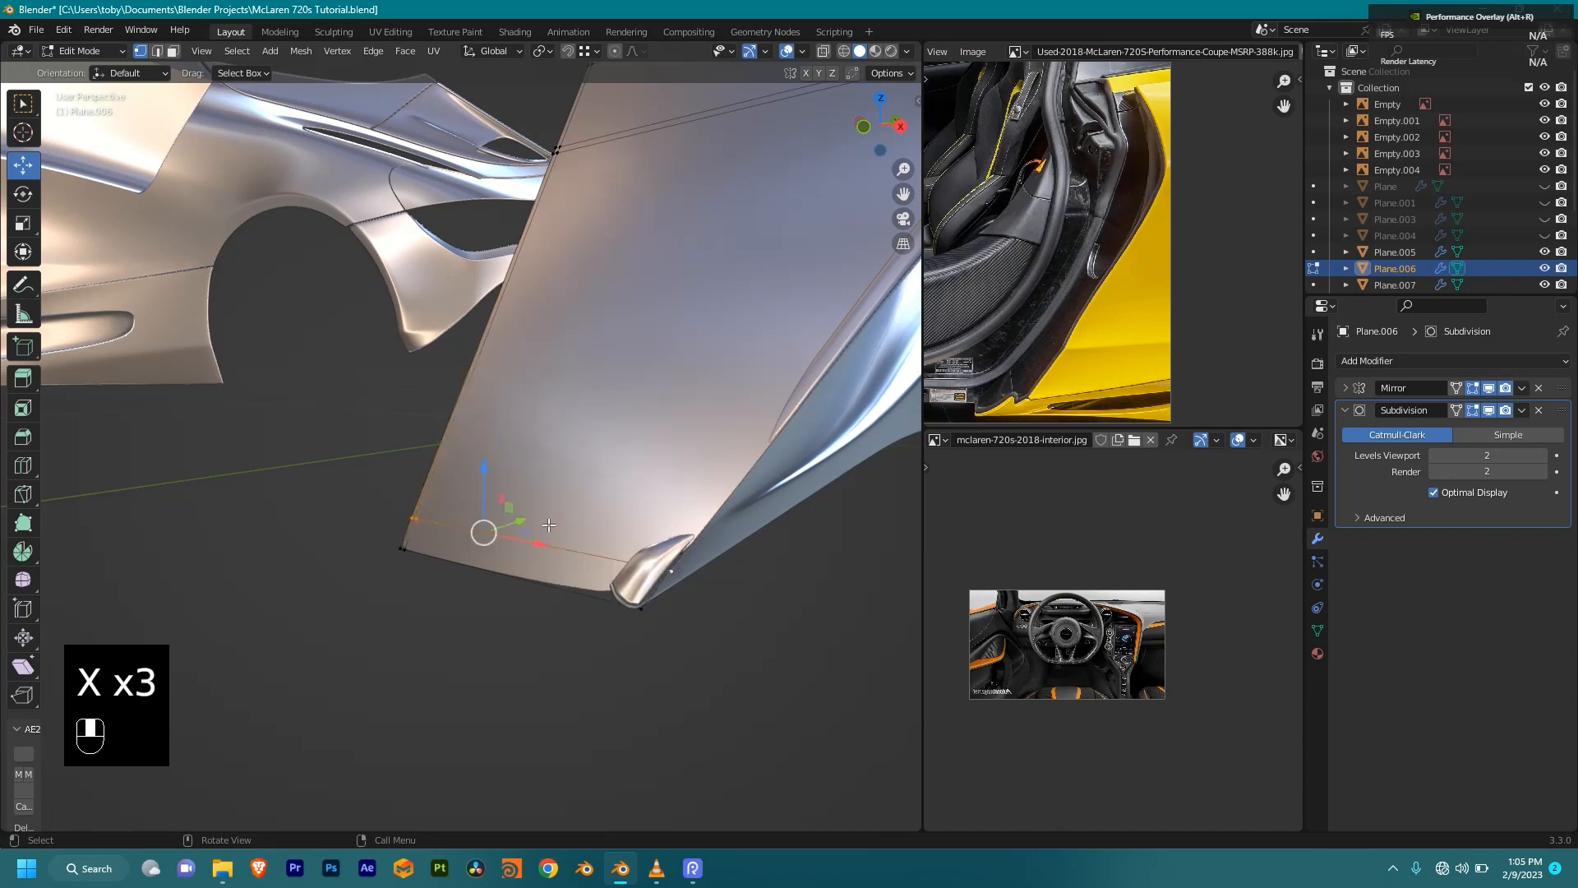
key(g)
key(g)
click(342, 697)
Step: Duplicate the entire linked upper jamb mesh in place, separate the copy into its own object, and leave mesh editing
middle_drag(342, 697, 748, 590)
key(Tab)
key(Tab)
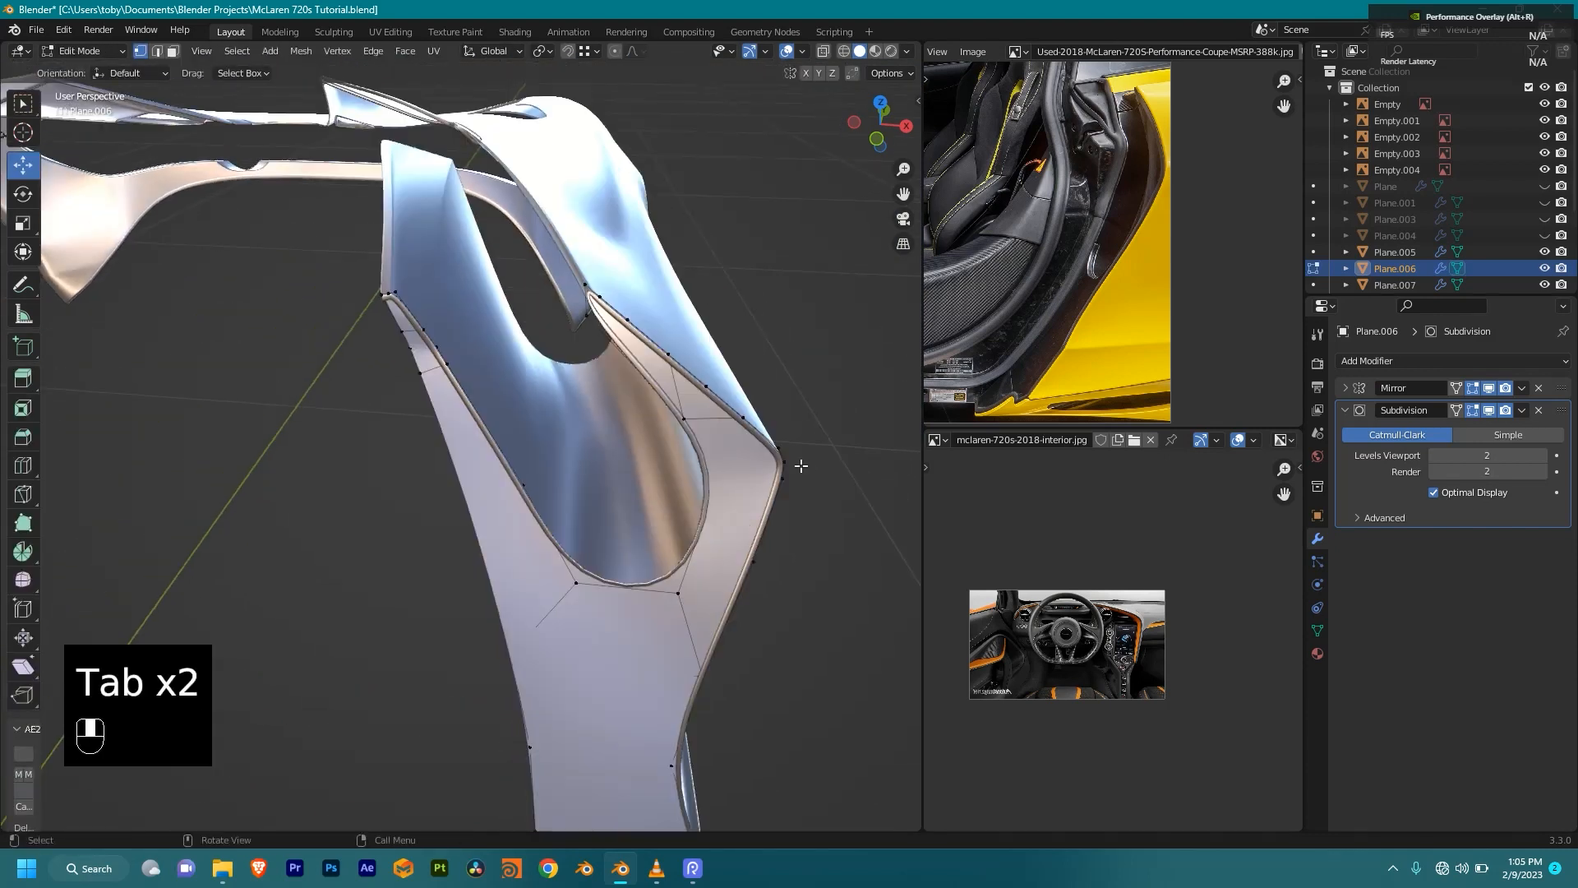
scroll(801, 466, down, 3)
key(l)
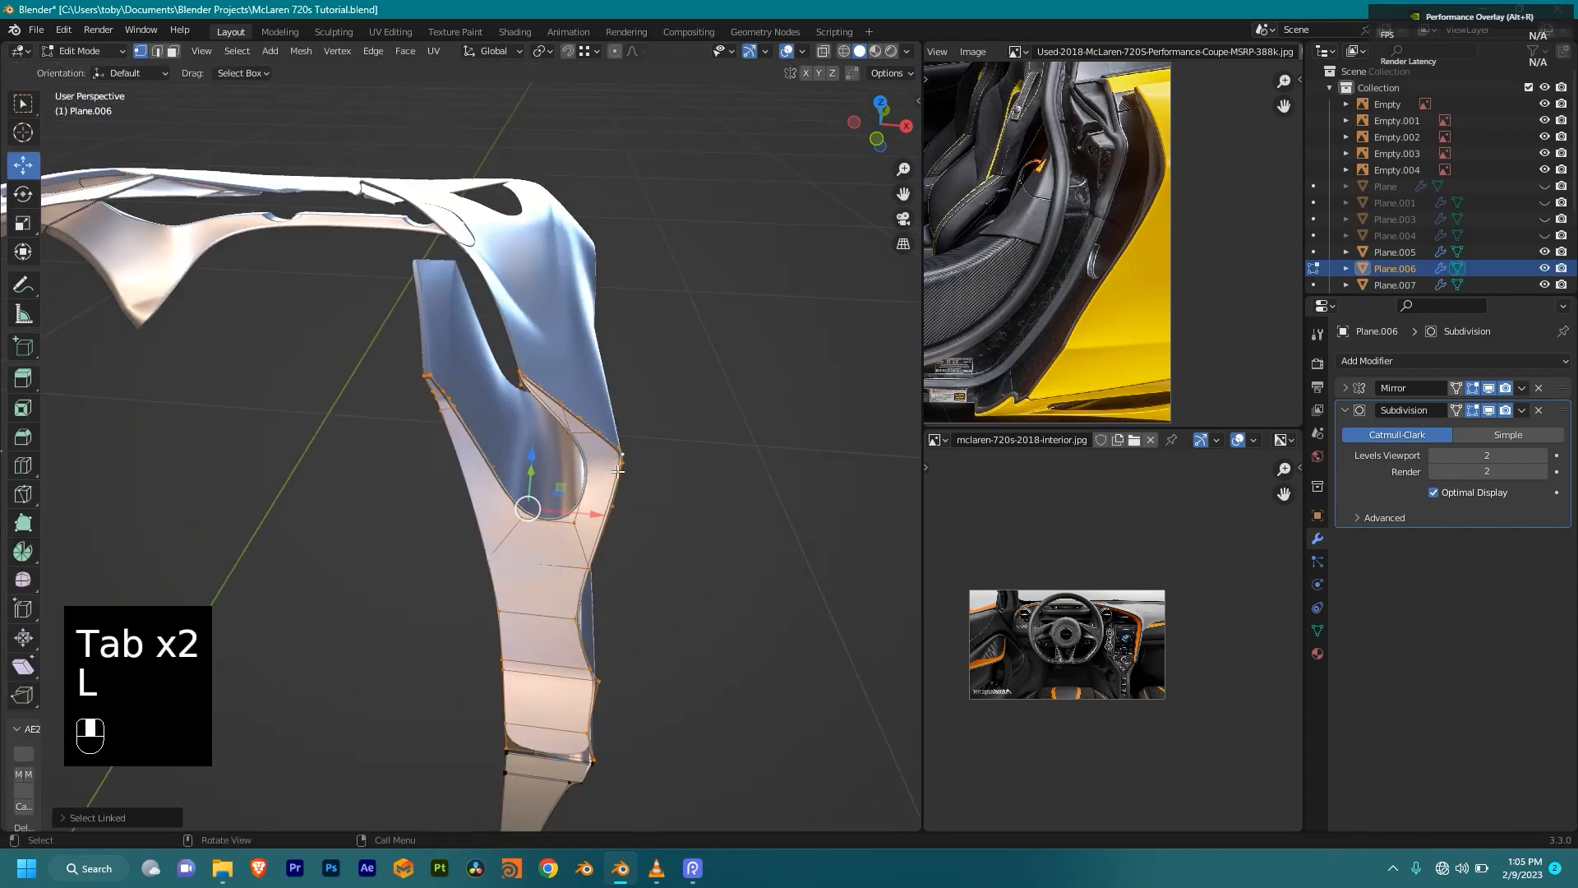
scroll(588, 542, up, 3)
middle_drag(588, 547, 591, 522)
scroll(678, 436, up, 3)
shift+middle_drag(680, 435, 732, 559)
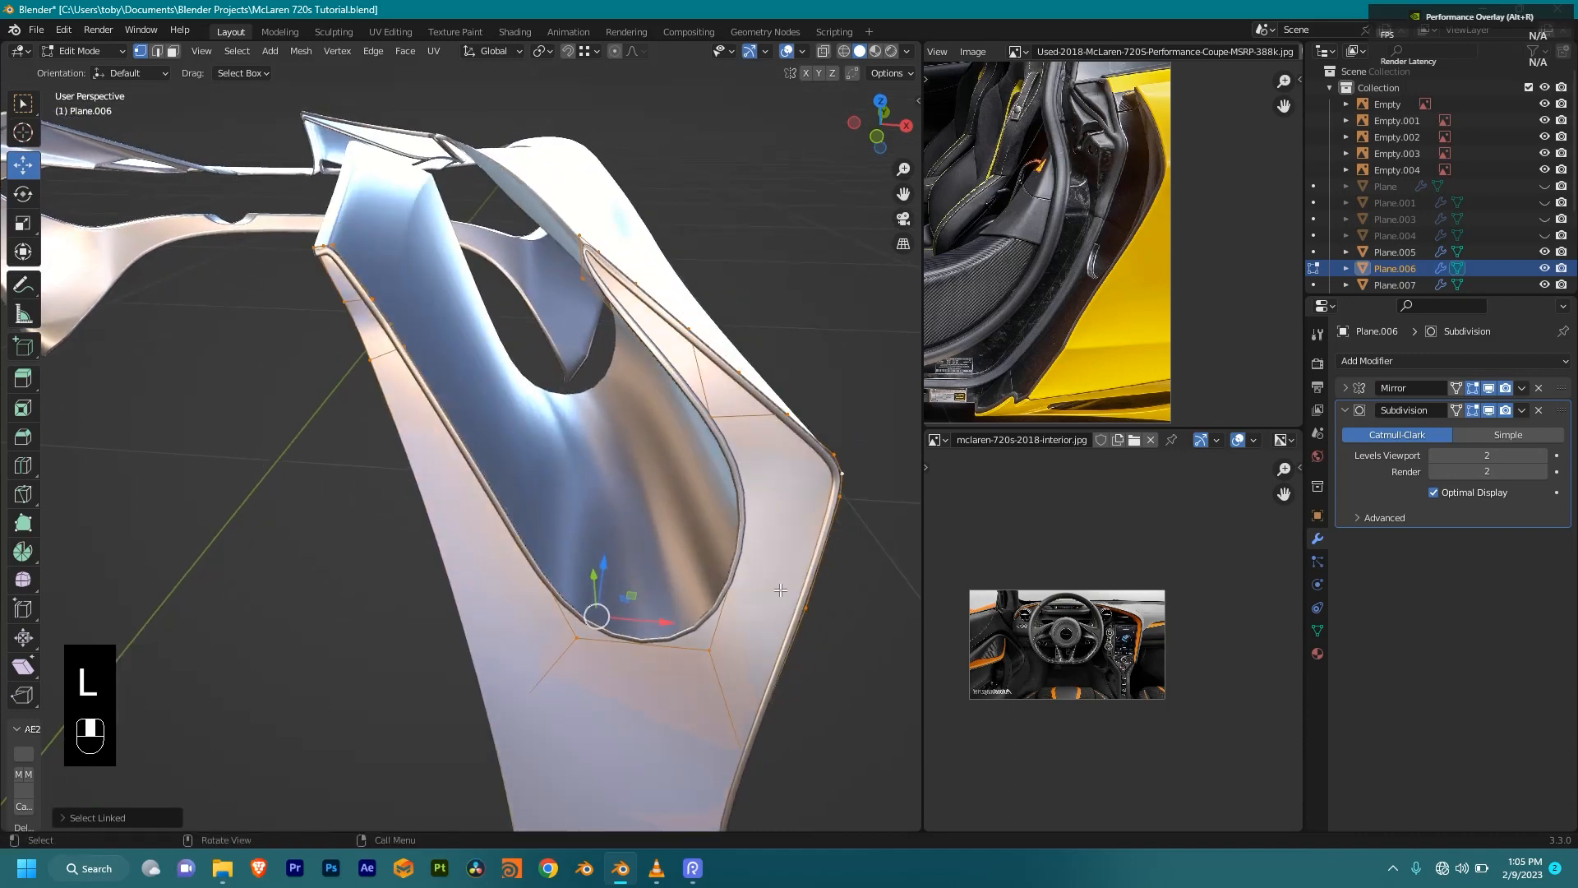
key(shift+d)
right_click(747, 570)
key(p)
click(744, 573)
key(Tab)
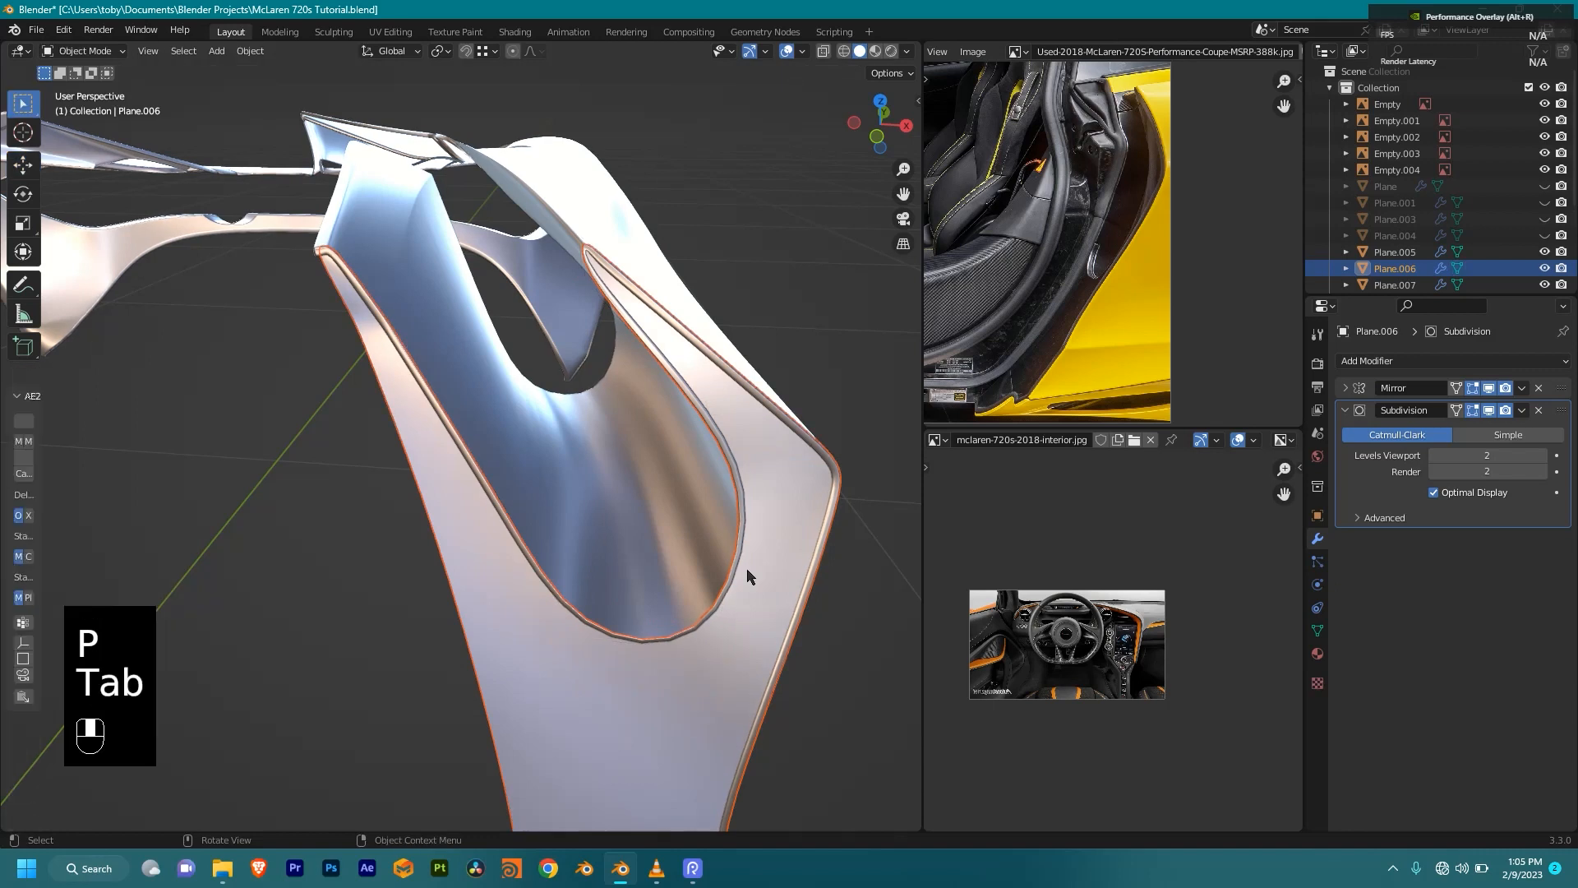
Step: Inset all faces of the upper jamb panel, Plane.006, by about 0.002 m along its boundary
key(Tab)
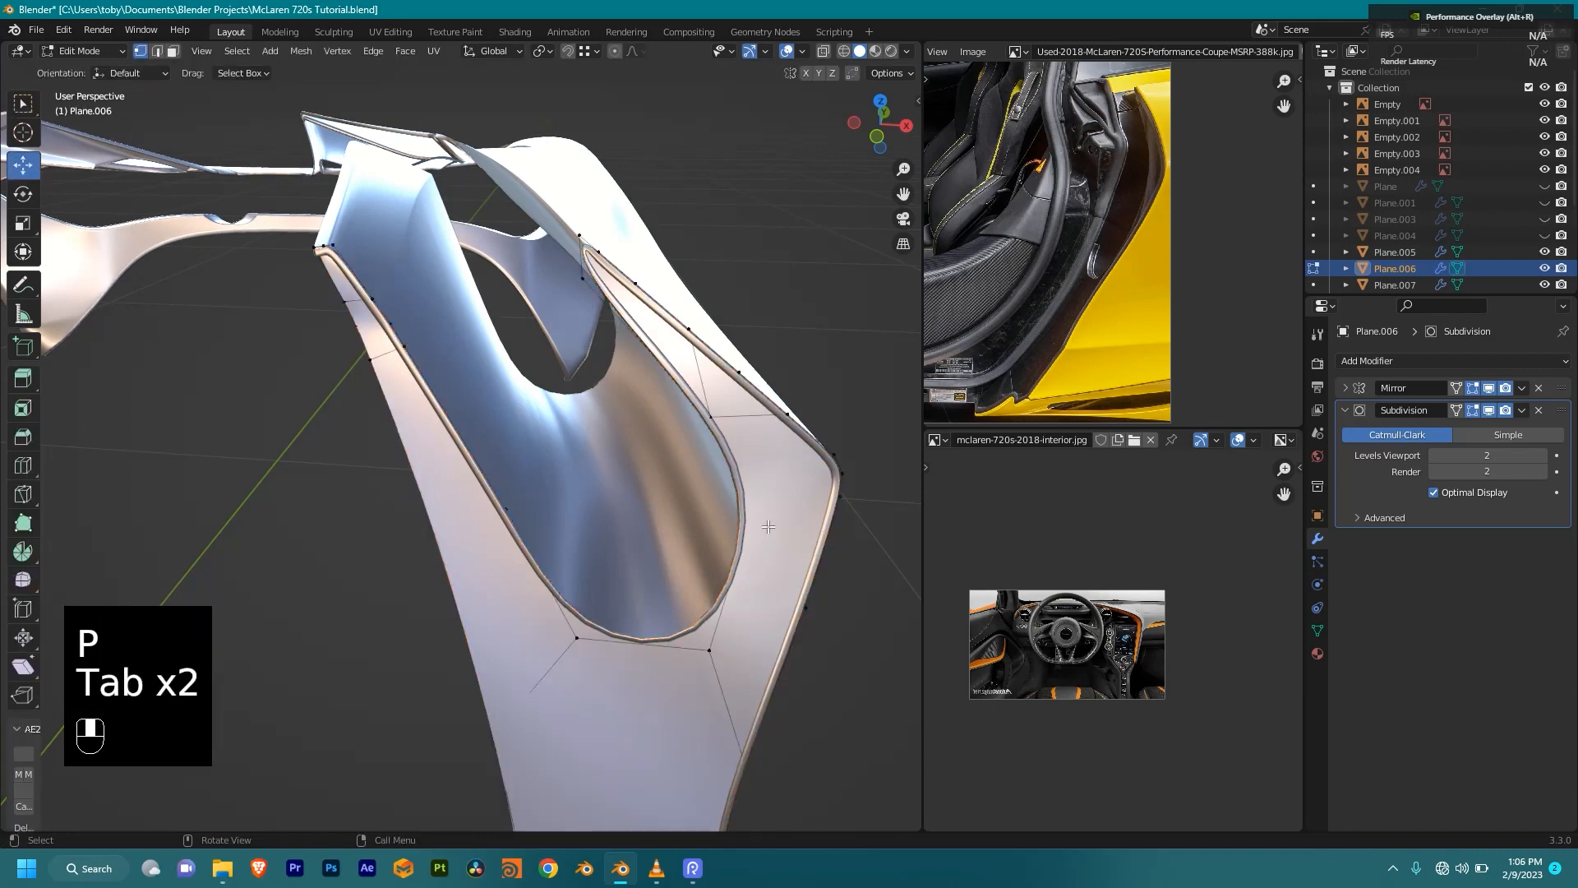
middle_drag(786, 490, 750, 452)
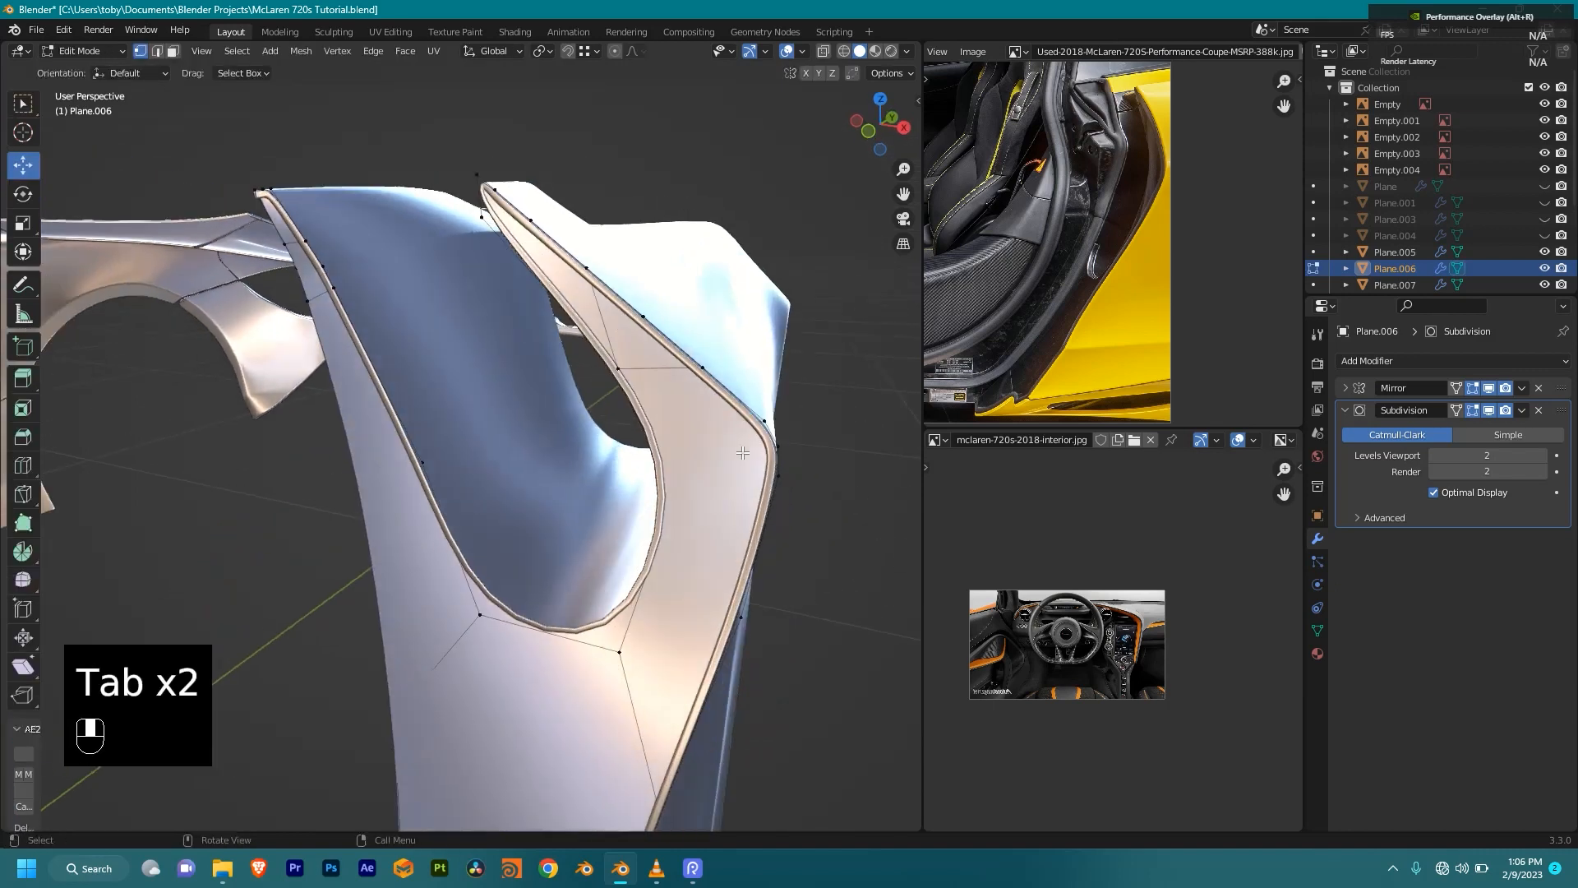
key(a)
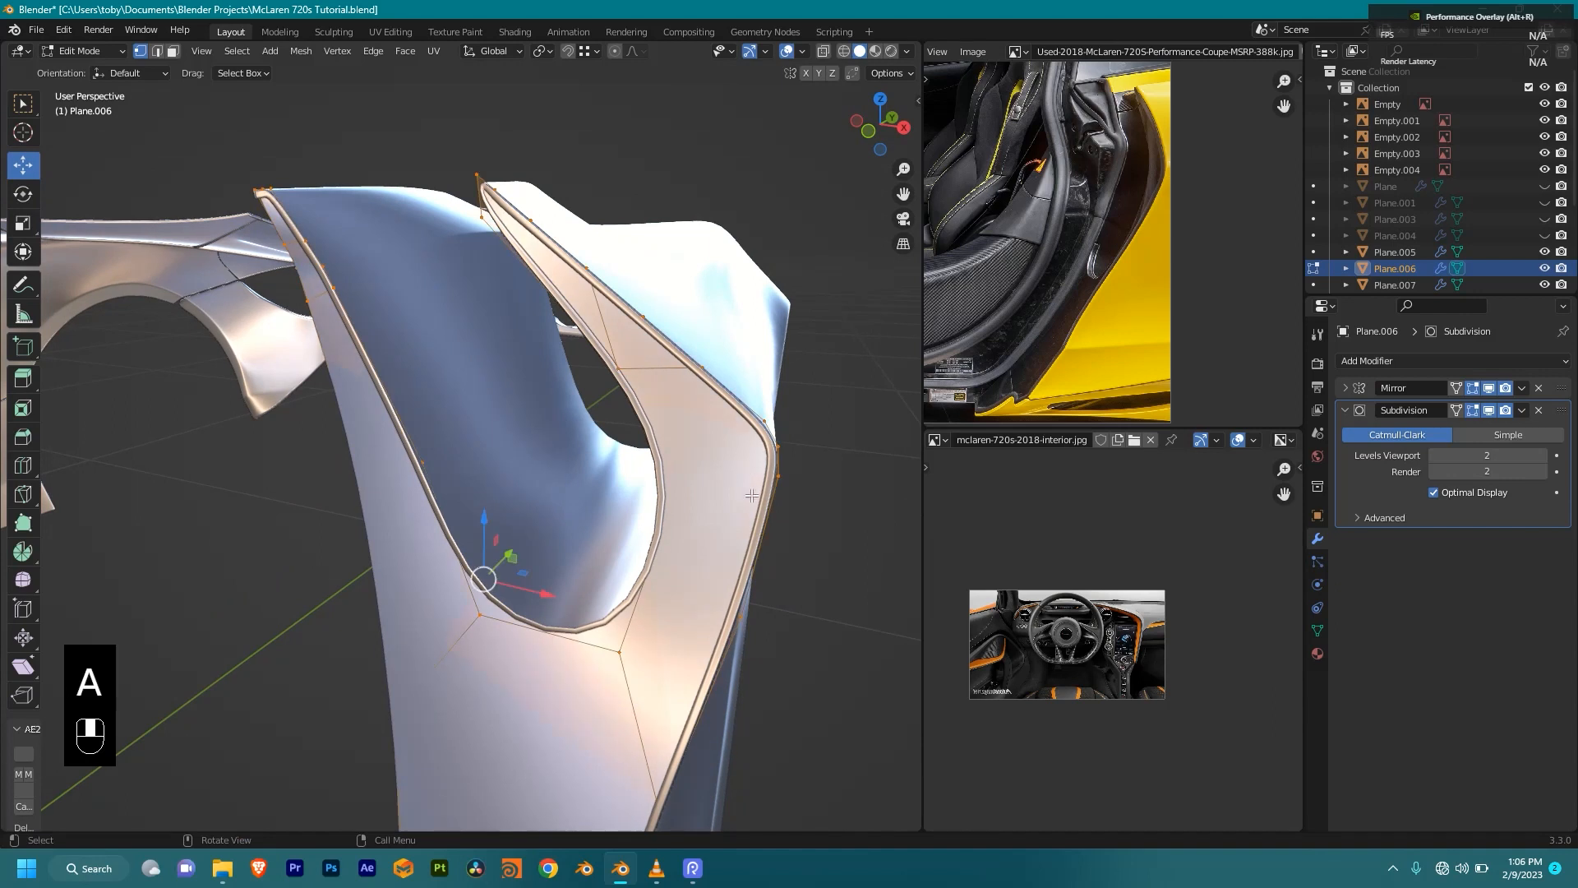
key(i)
key(shift)
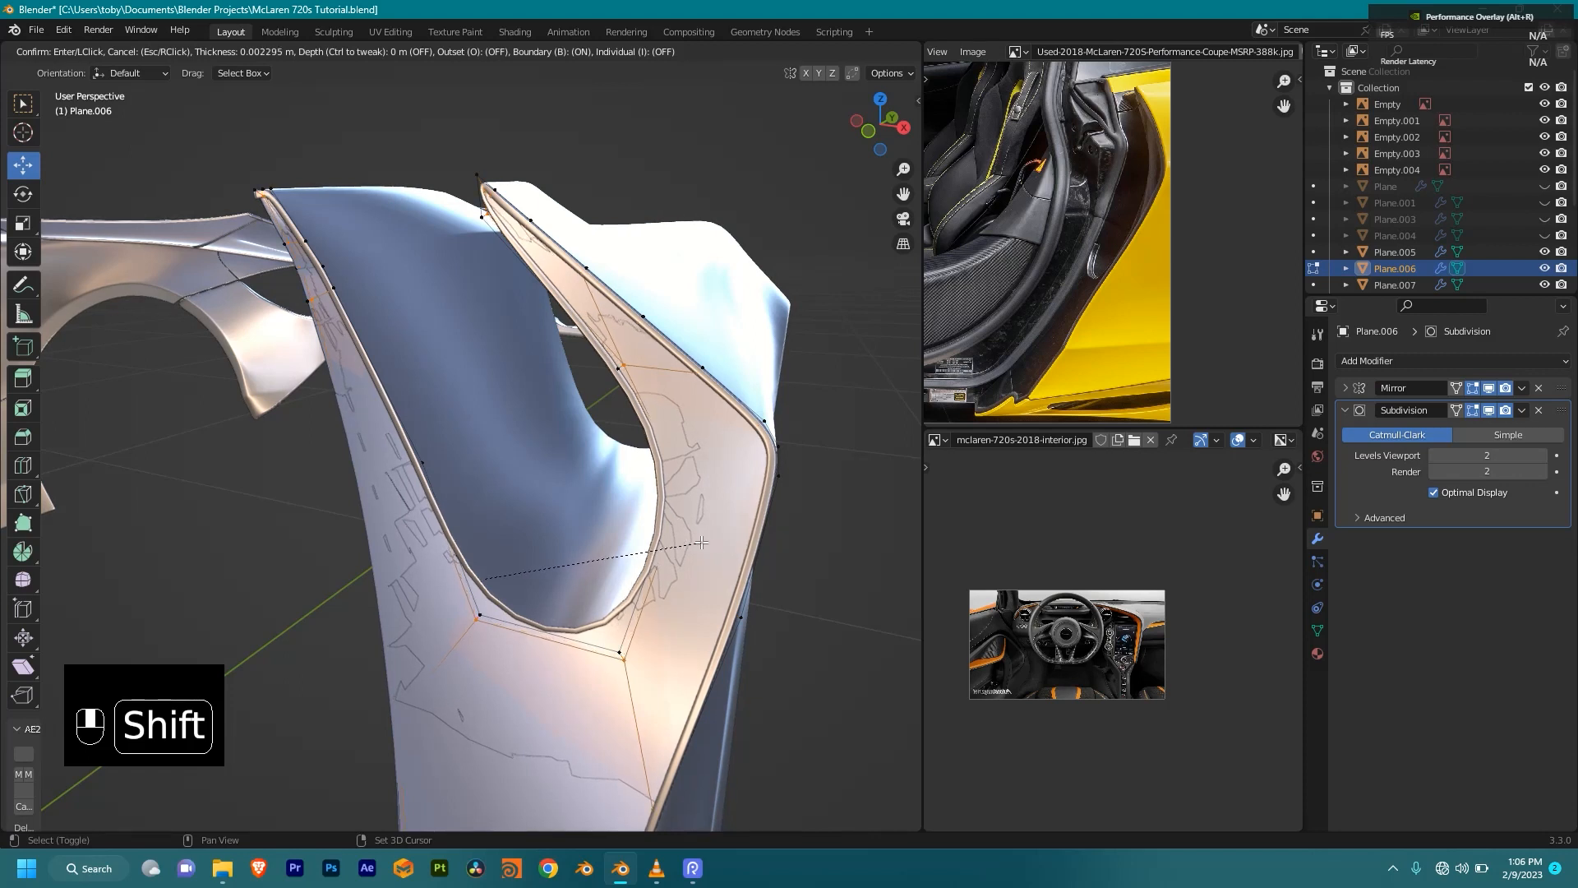
click(723, 536)
Step: Use the Knife to cut edges at the corners of the upper jamb panel between its inset border and outer boundary
mouse_move(723, 539)
middle_down()
mouse_move(743, 570)
mouse_move(715, 613)
mouse_move(719, 581)
mouse_move(655, 561)
mouse_move(751, 516)
mouse_move(697, 549)
middle_up()
scroll(655, 561, up, 4)
shift+middle_drag(698, 387, 744, 271)
middle_drag(761, 473, 689, 517)
scroll(698, 518, up, 4)
shift+middle_drag(806, 579, 699, 511)
scroll(742, 481, up, 2)
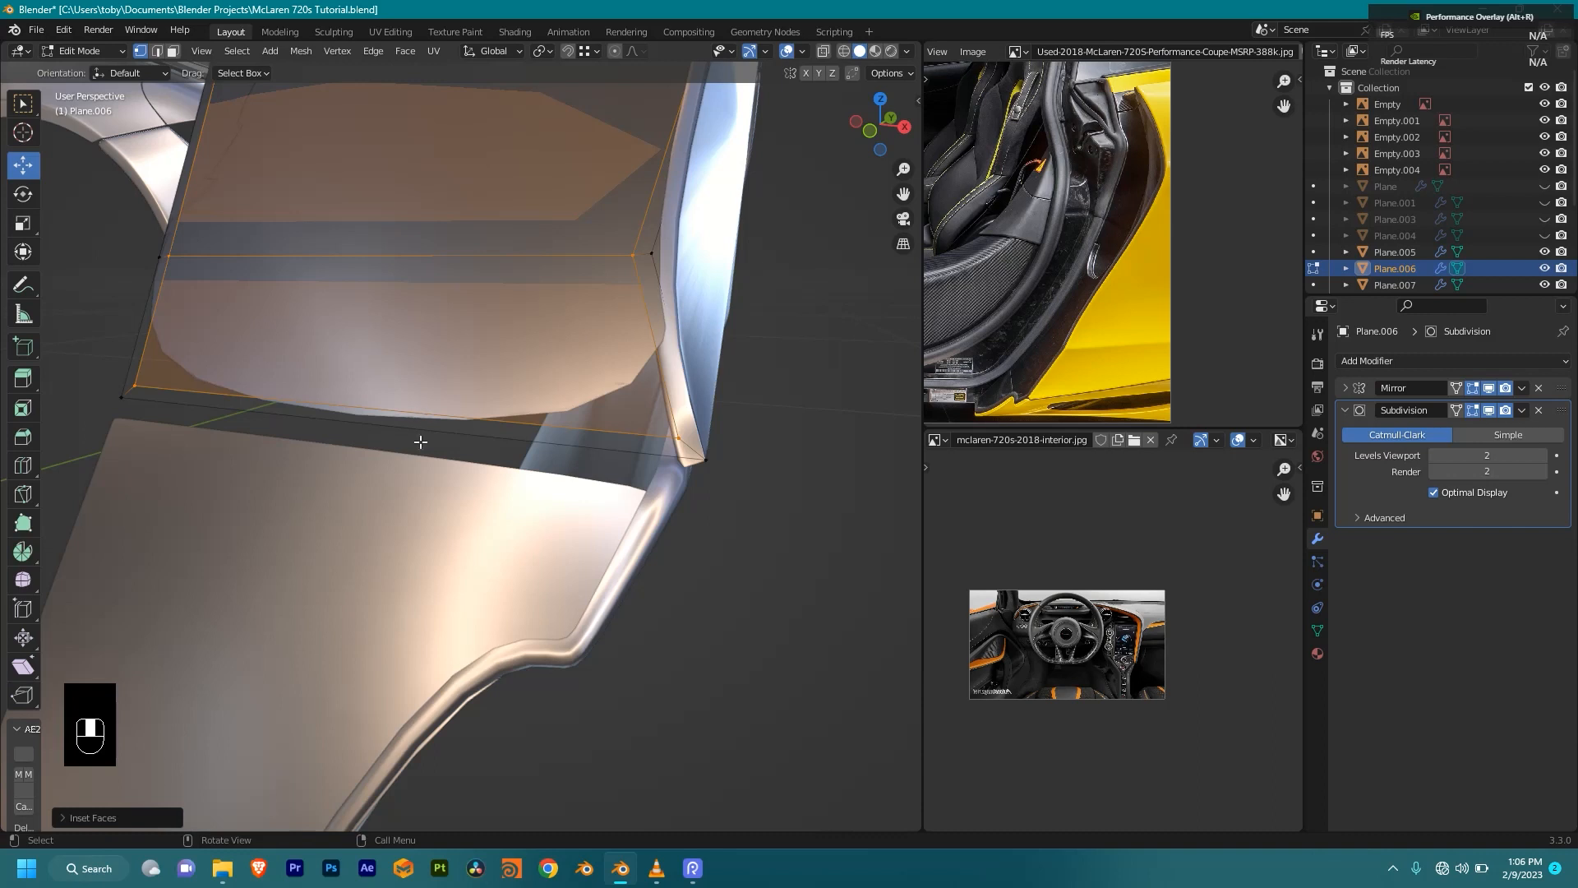
scroll(526, 438, down, 3)
scroll(666, 449, up, 5)
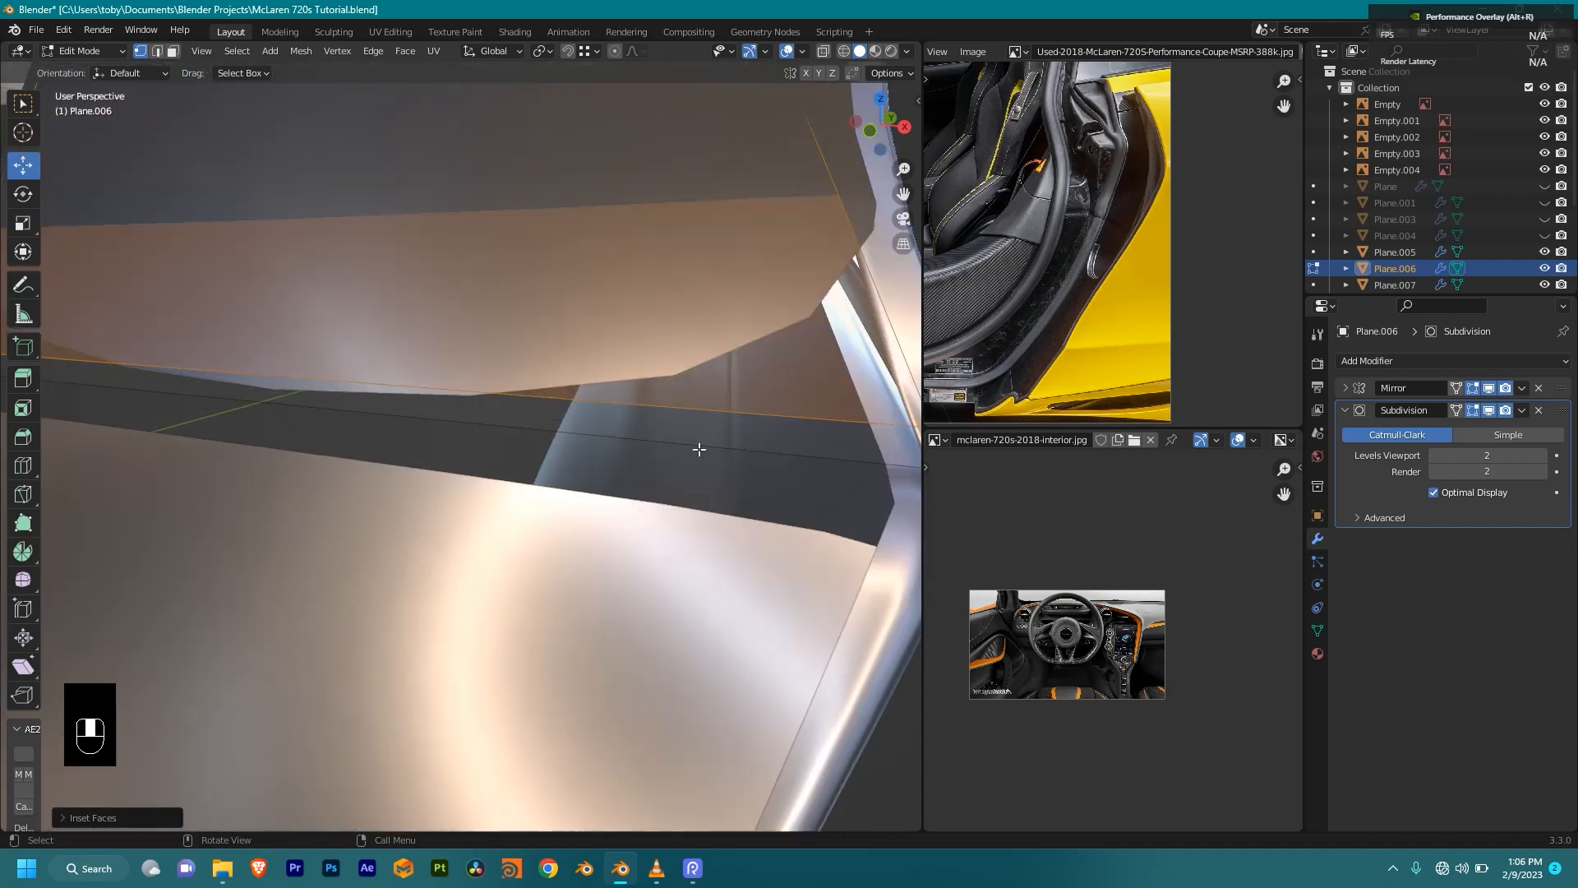
scroll(699, 448, down, 3)
key(k)
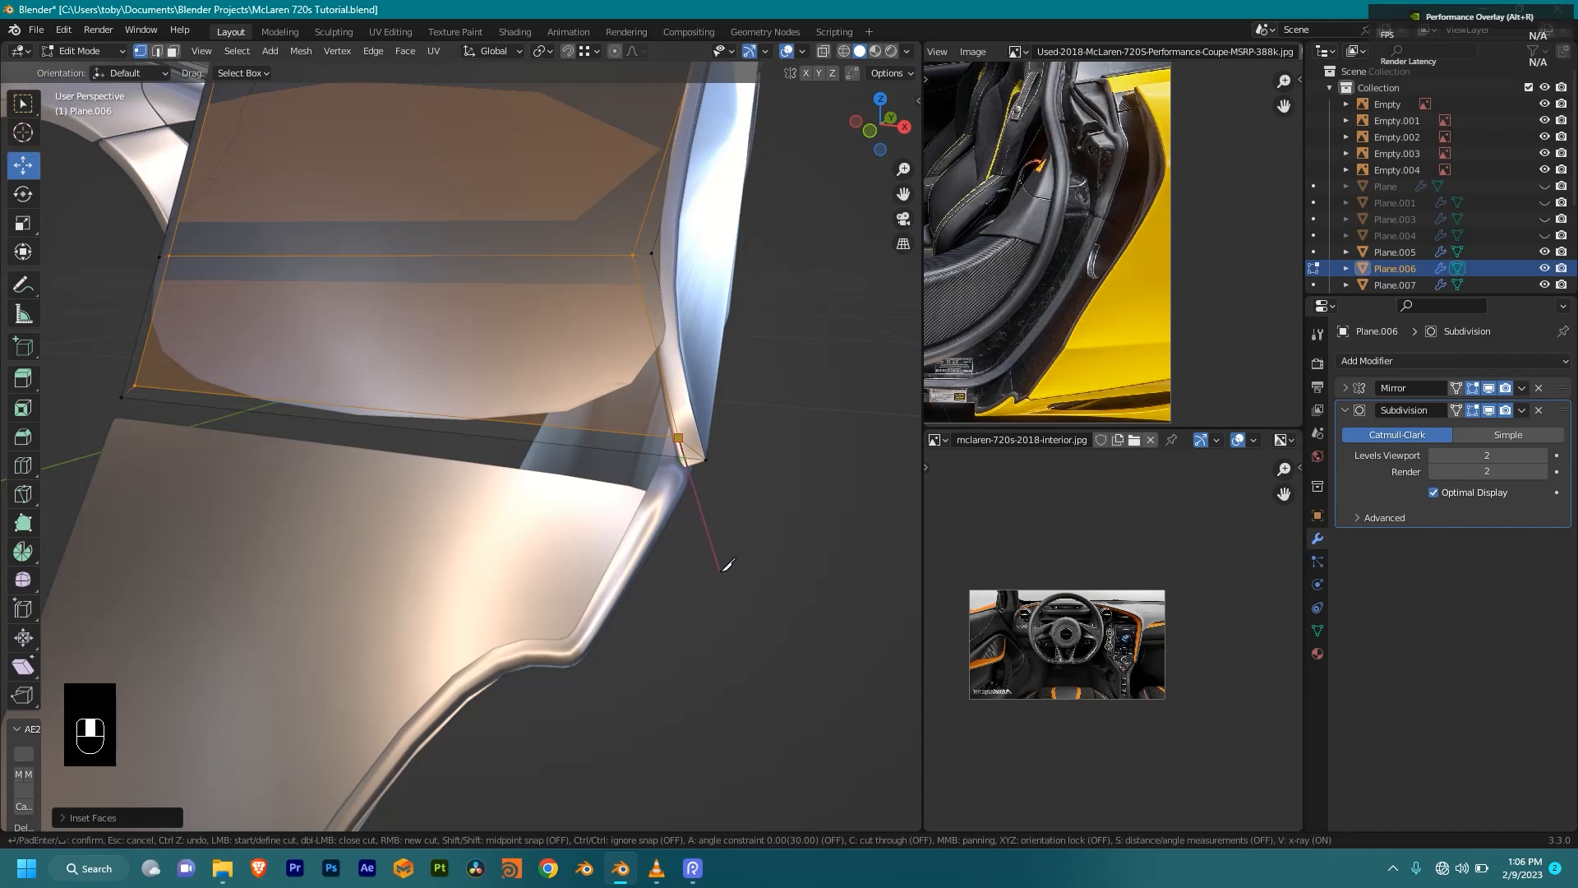
scroll(1157, 310, up, 3)
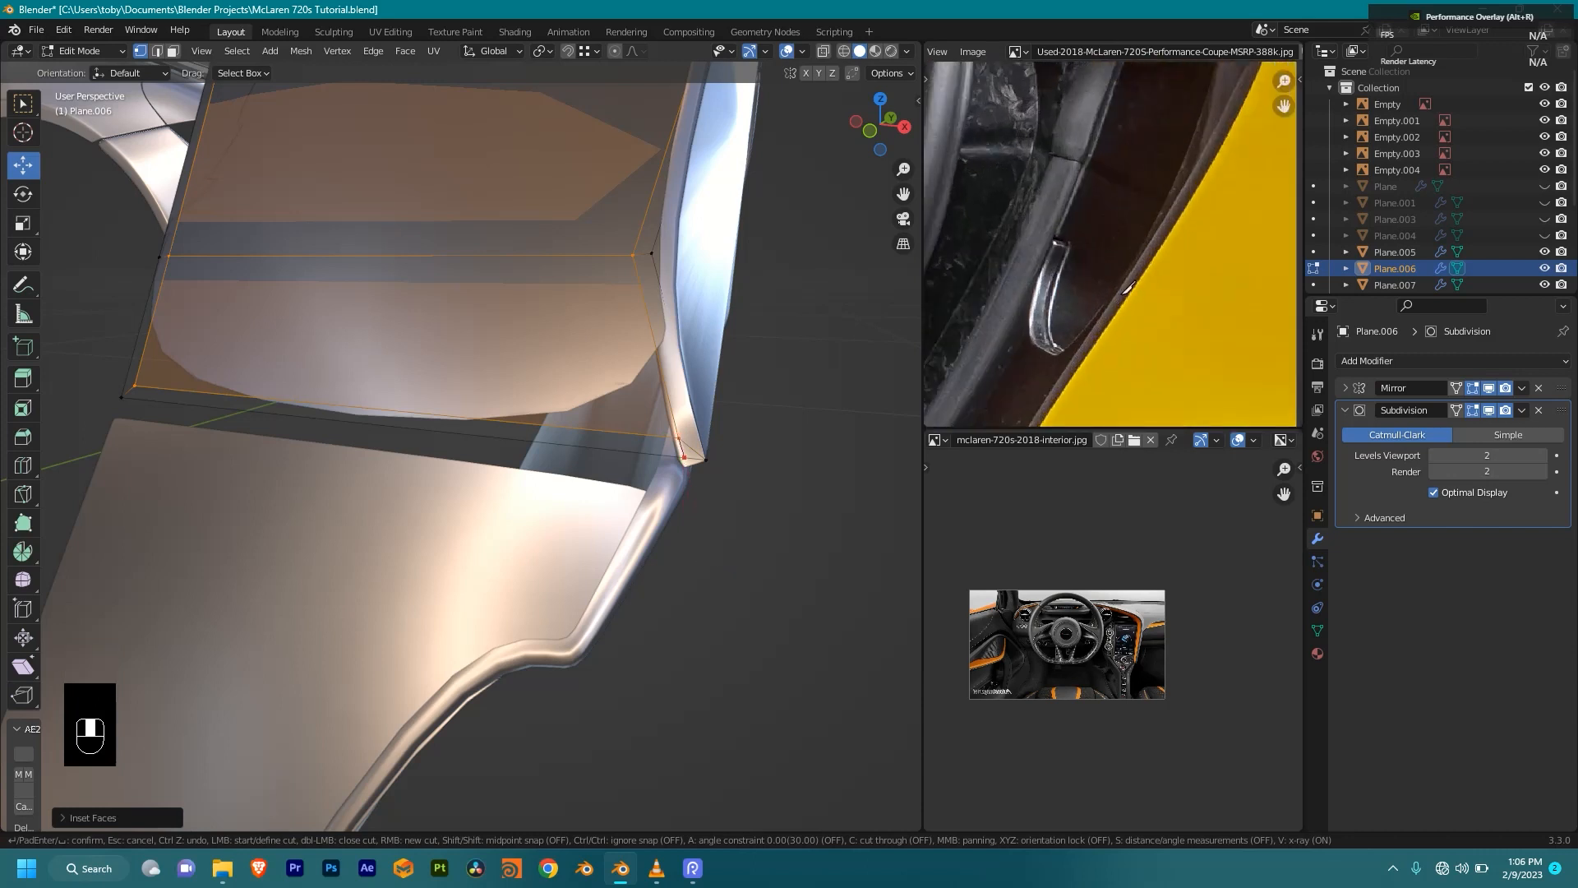
middle_drag(471, 282, 542, 325)
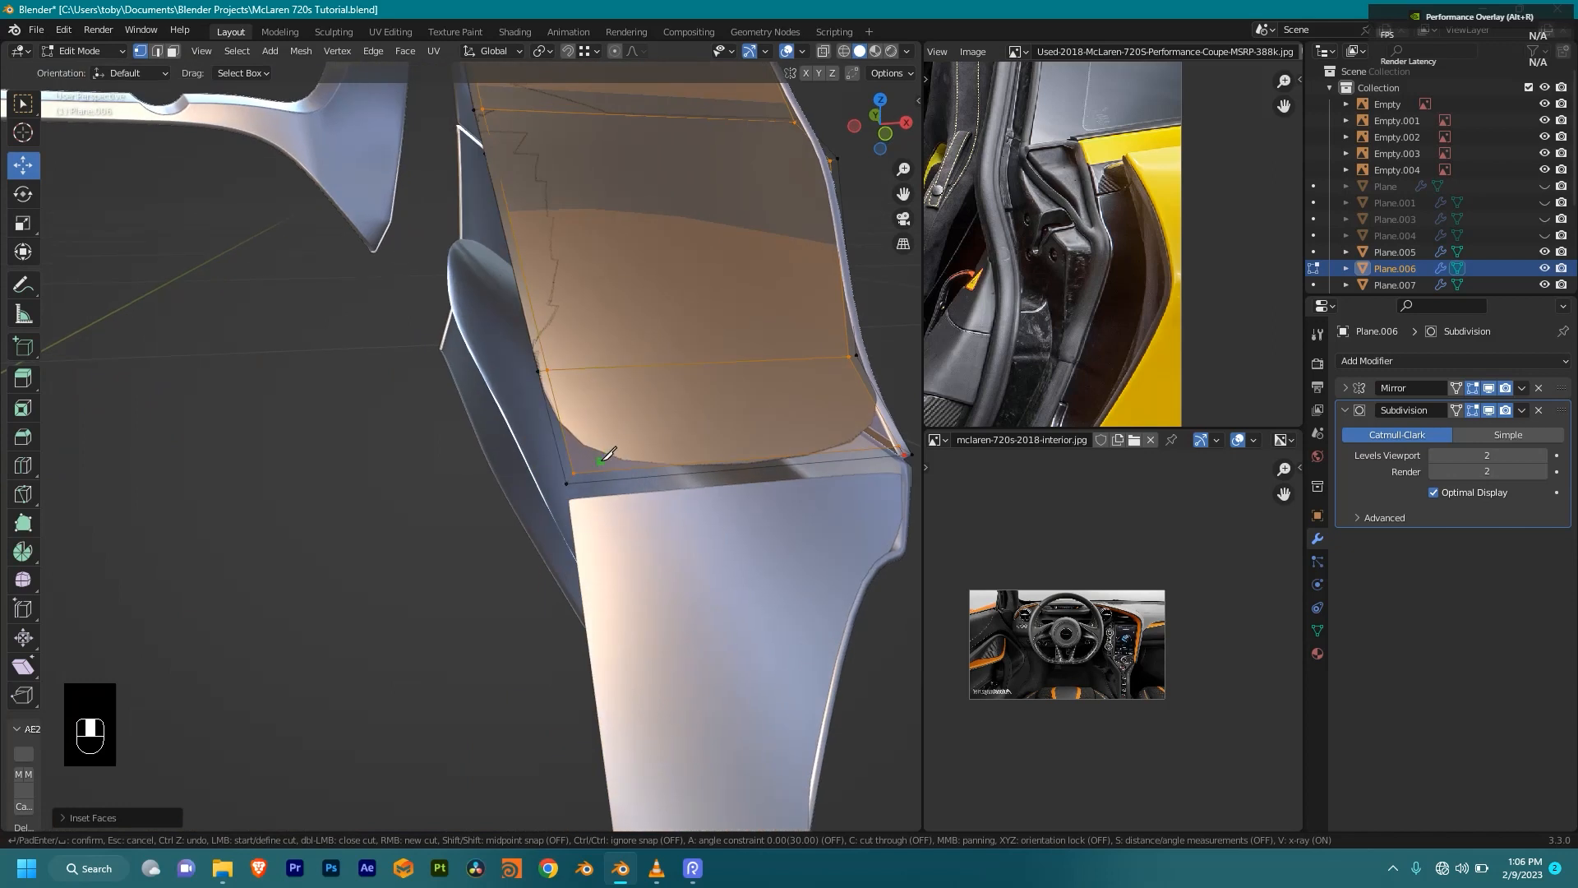
middle_drag(608, 454, 554, 433)
scroll(554, 433, up, 2)
scroll(509, 429, up, 2)
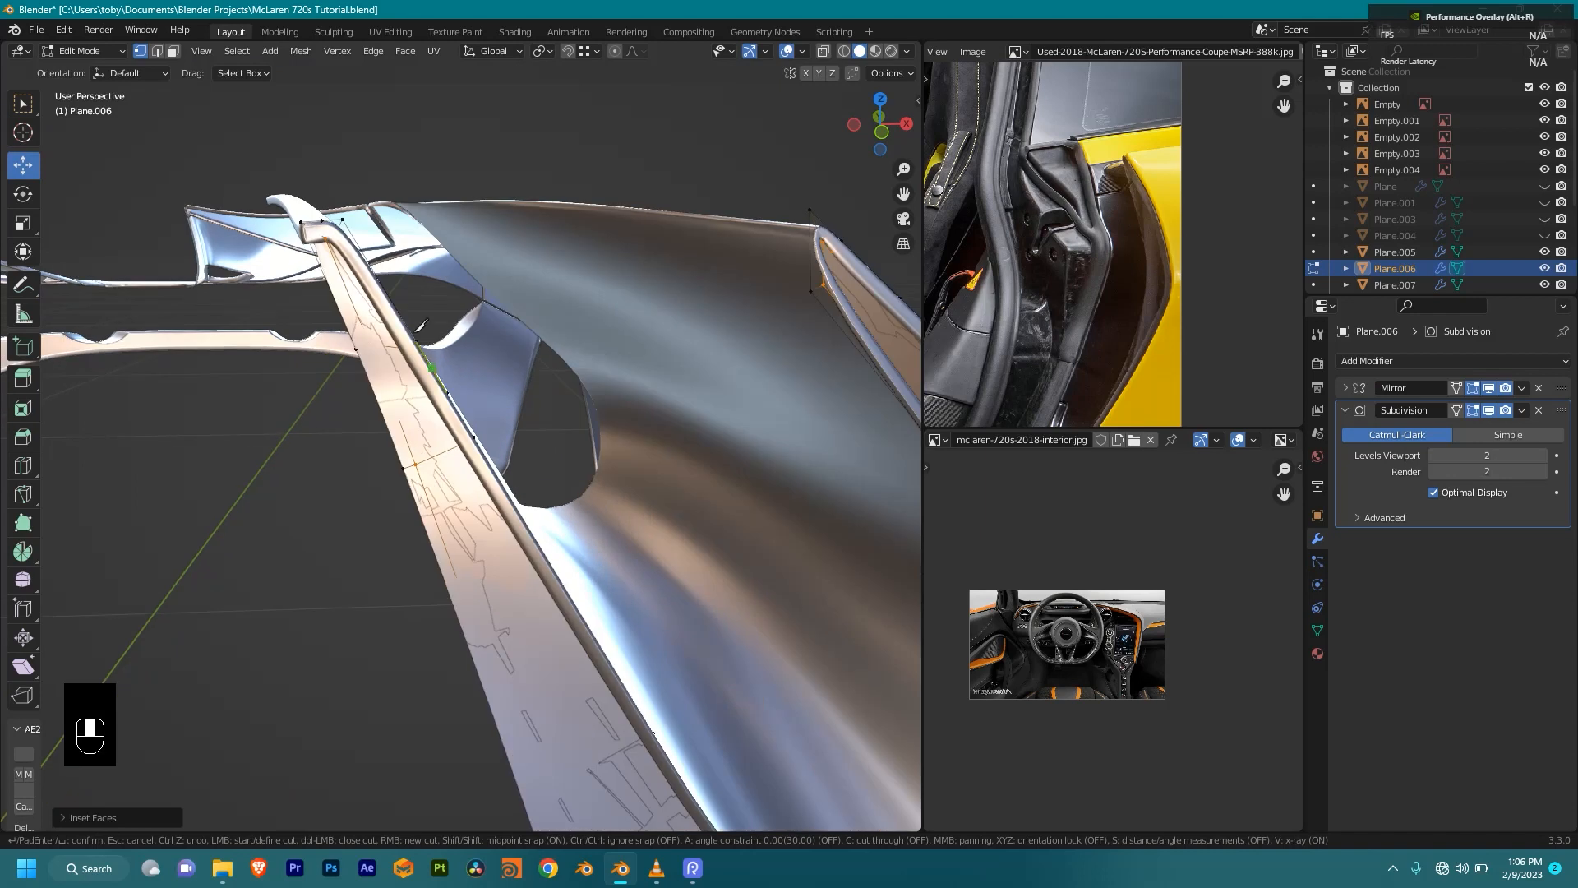
shift+middle_drag(370, 280, 467, 331)
middle_drag(645, 299, 600, 349)
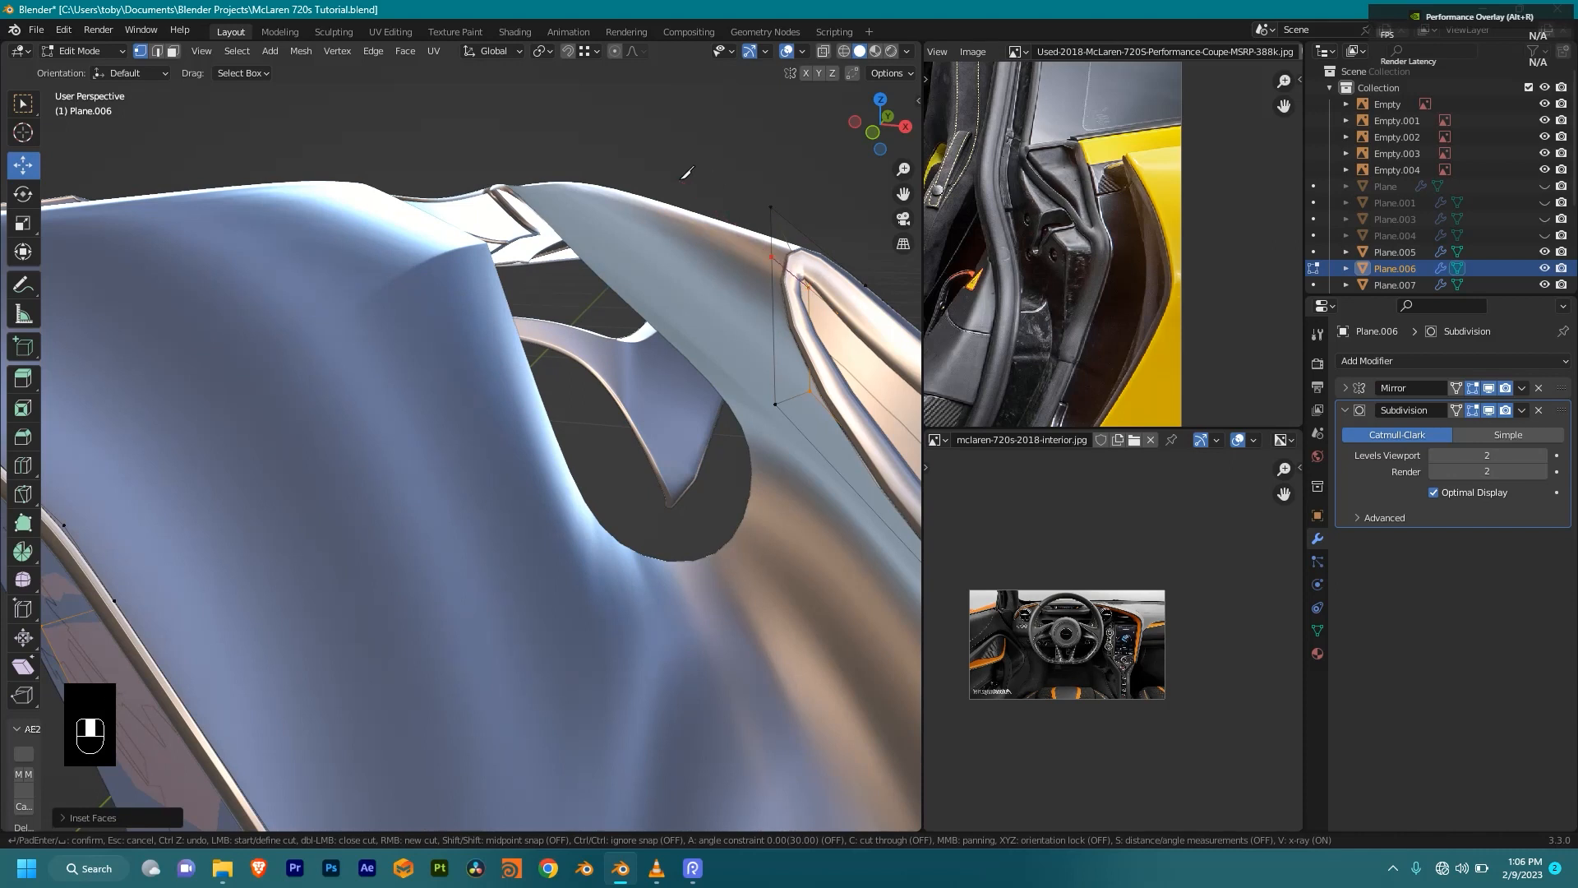
key(Return)
Step: Slide the inset corner vertices at the upper tip and lower outer corner of the jamb panel fully along their edges
click(838, 296)
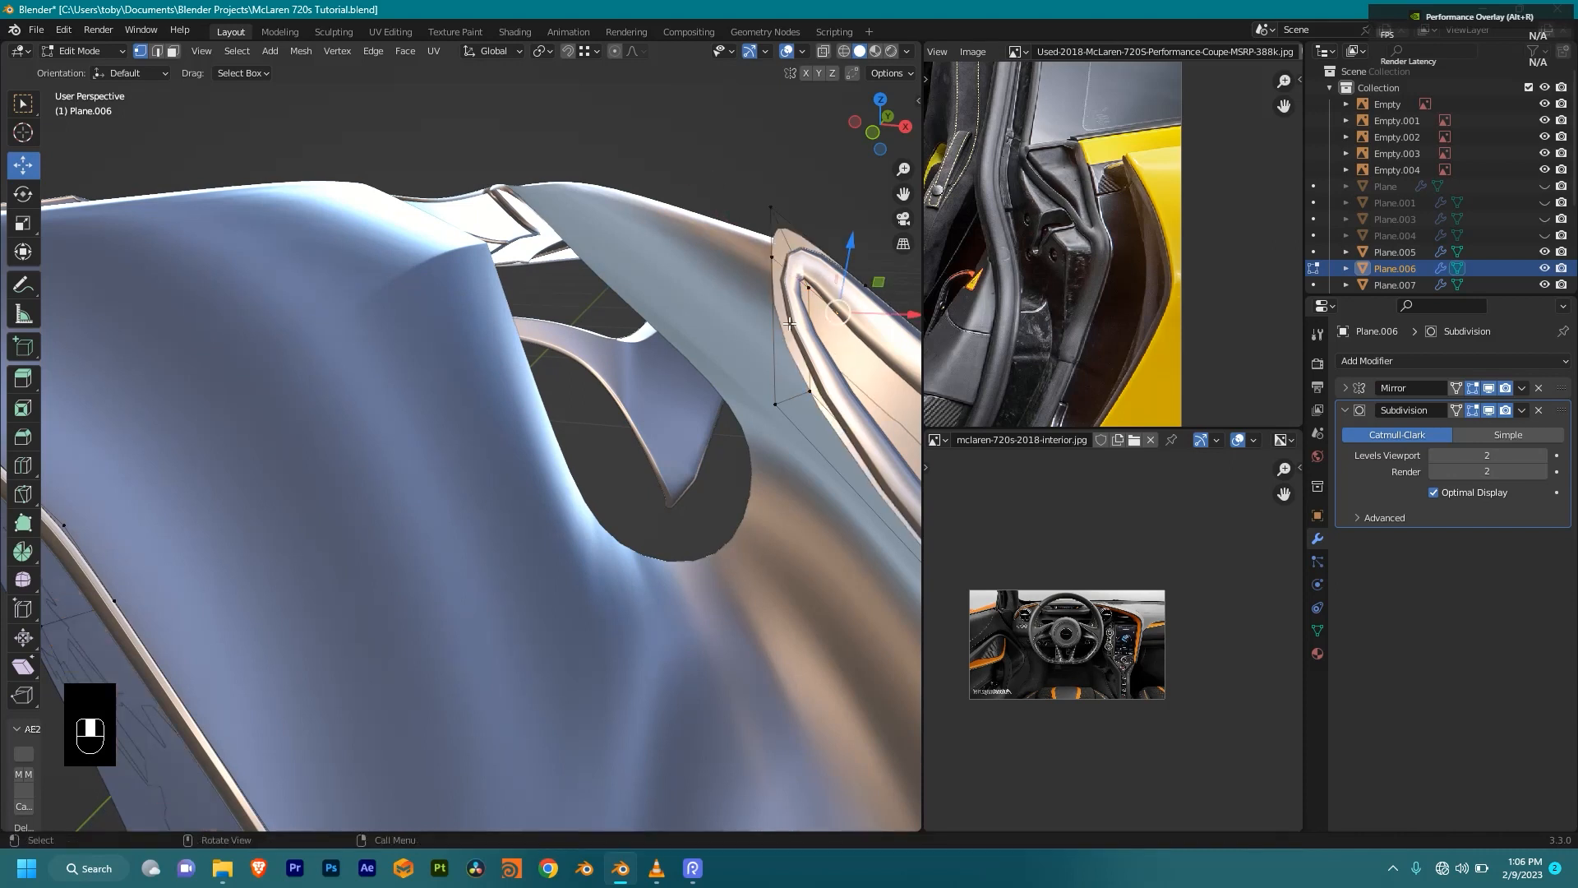
key(g)
key(g)
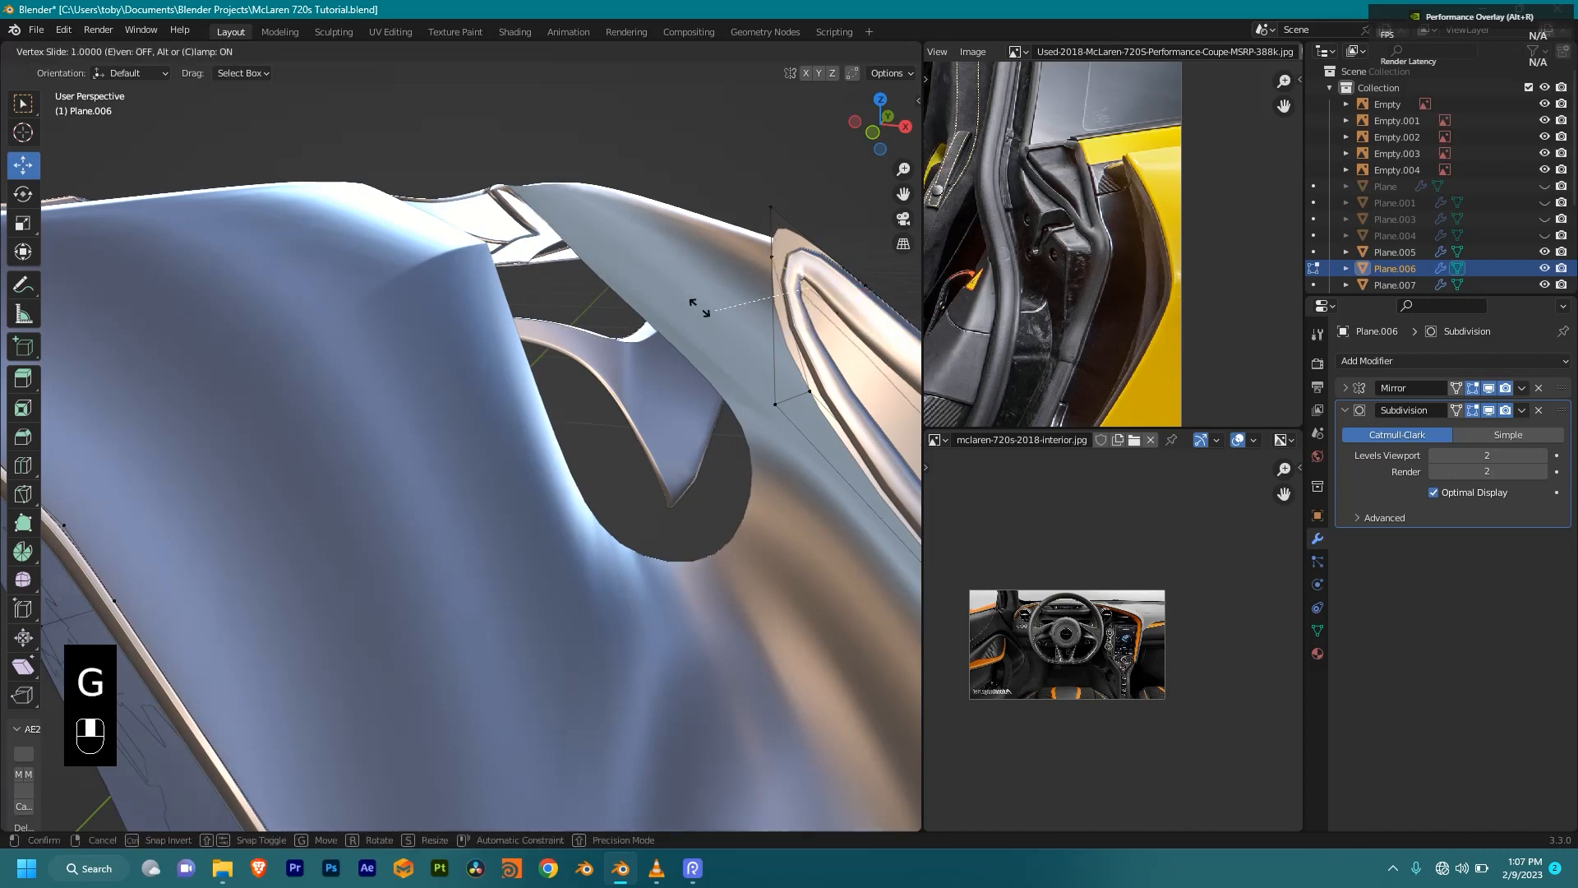
click(623, 277)
shift+middle_drag(620, 262, 542, 221)
scroll(712, 452, down, 5)
shift+middle_drag(712, 452, 769, 74)
scroll(733, 405, up, 4)
shift+middle_drag(814, 625, 683, 518)
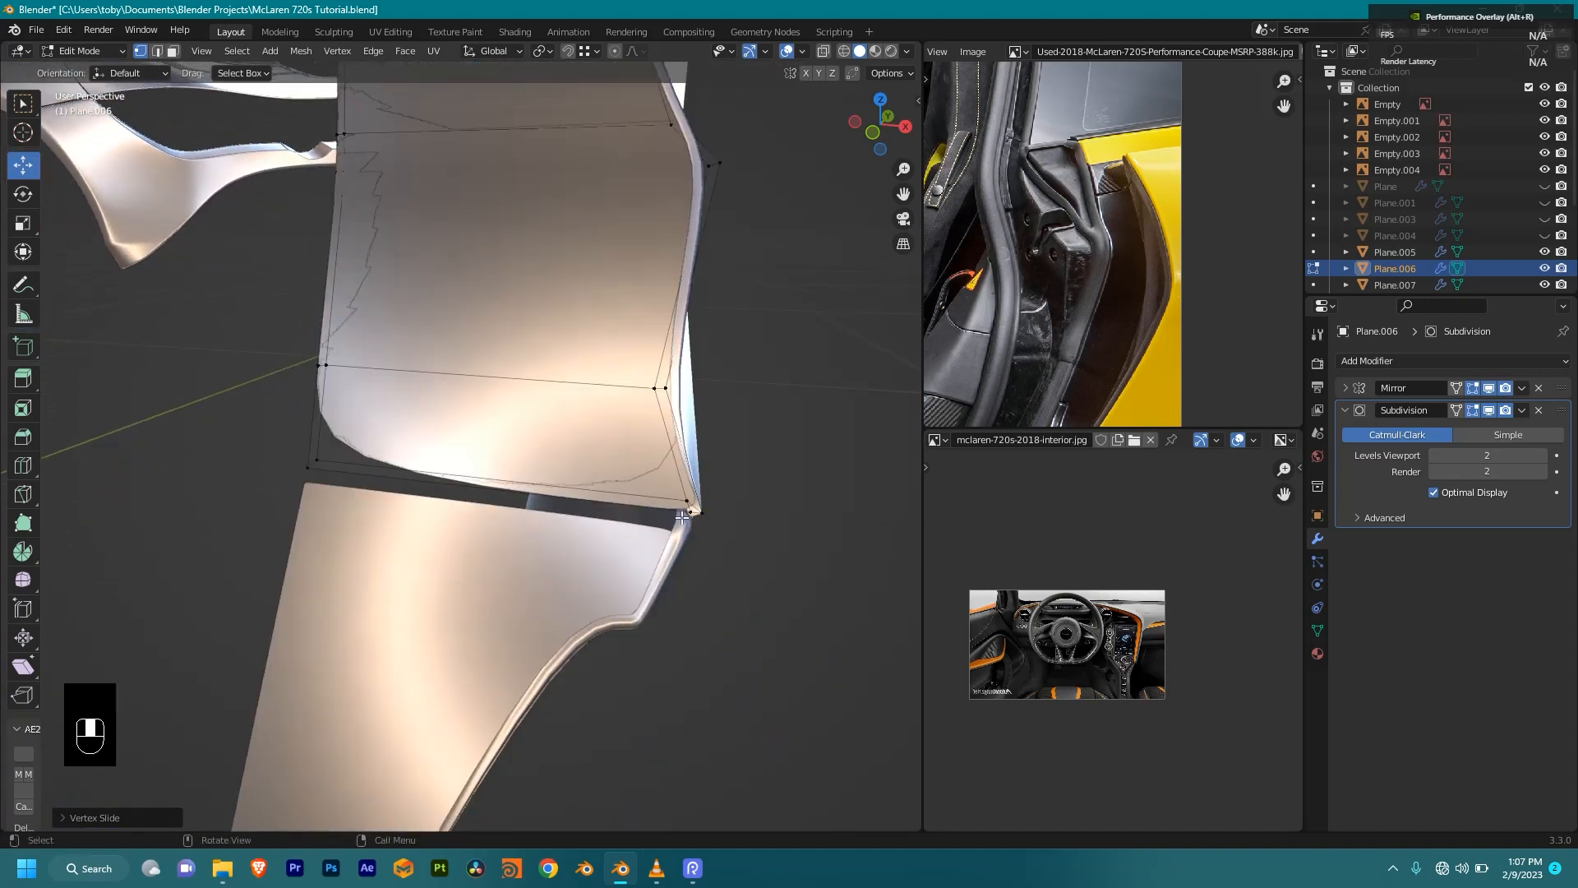
click(683, 503)
key(g)
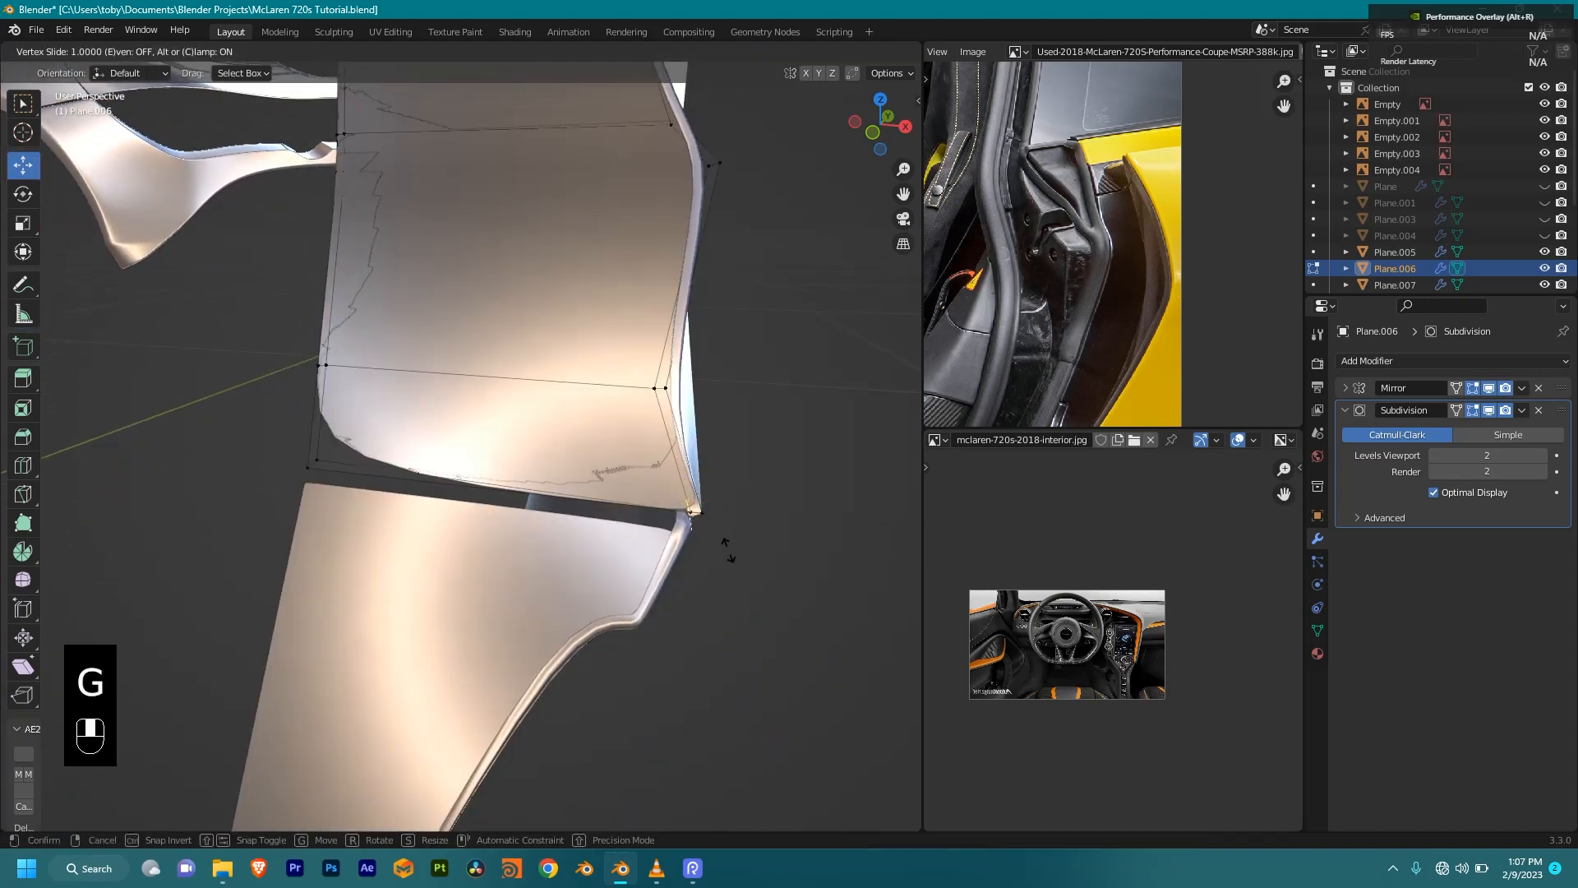
right_click(735, 589)
Step: Merge all overlapping vertices of the upper jamb panel by distance
key(a)
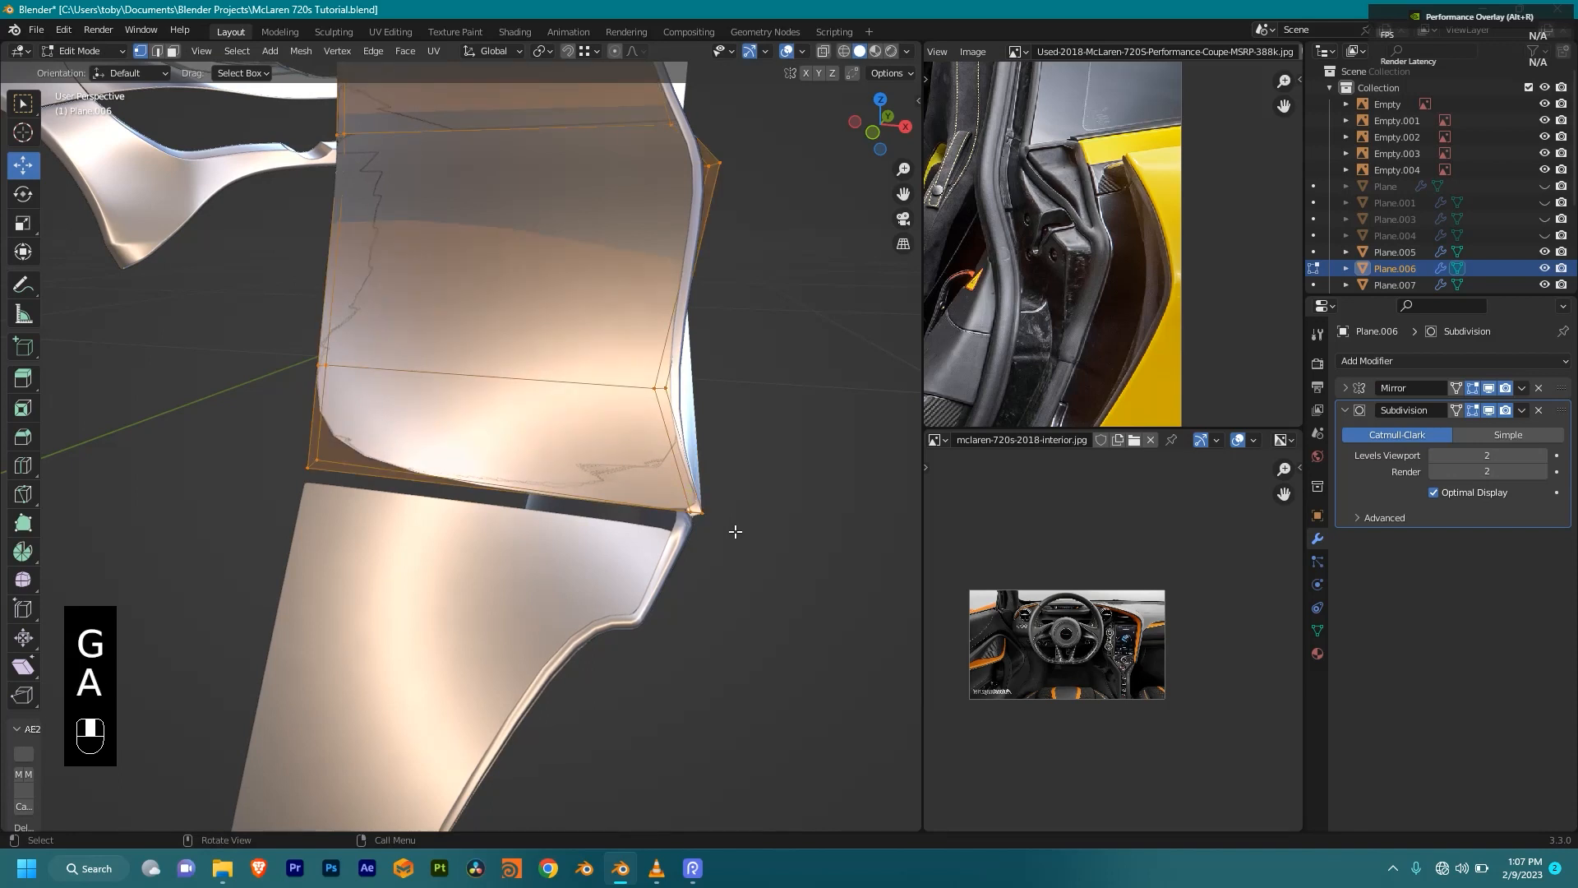
key(m)
click(734, 554)
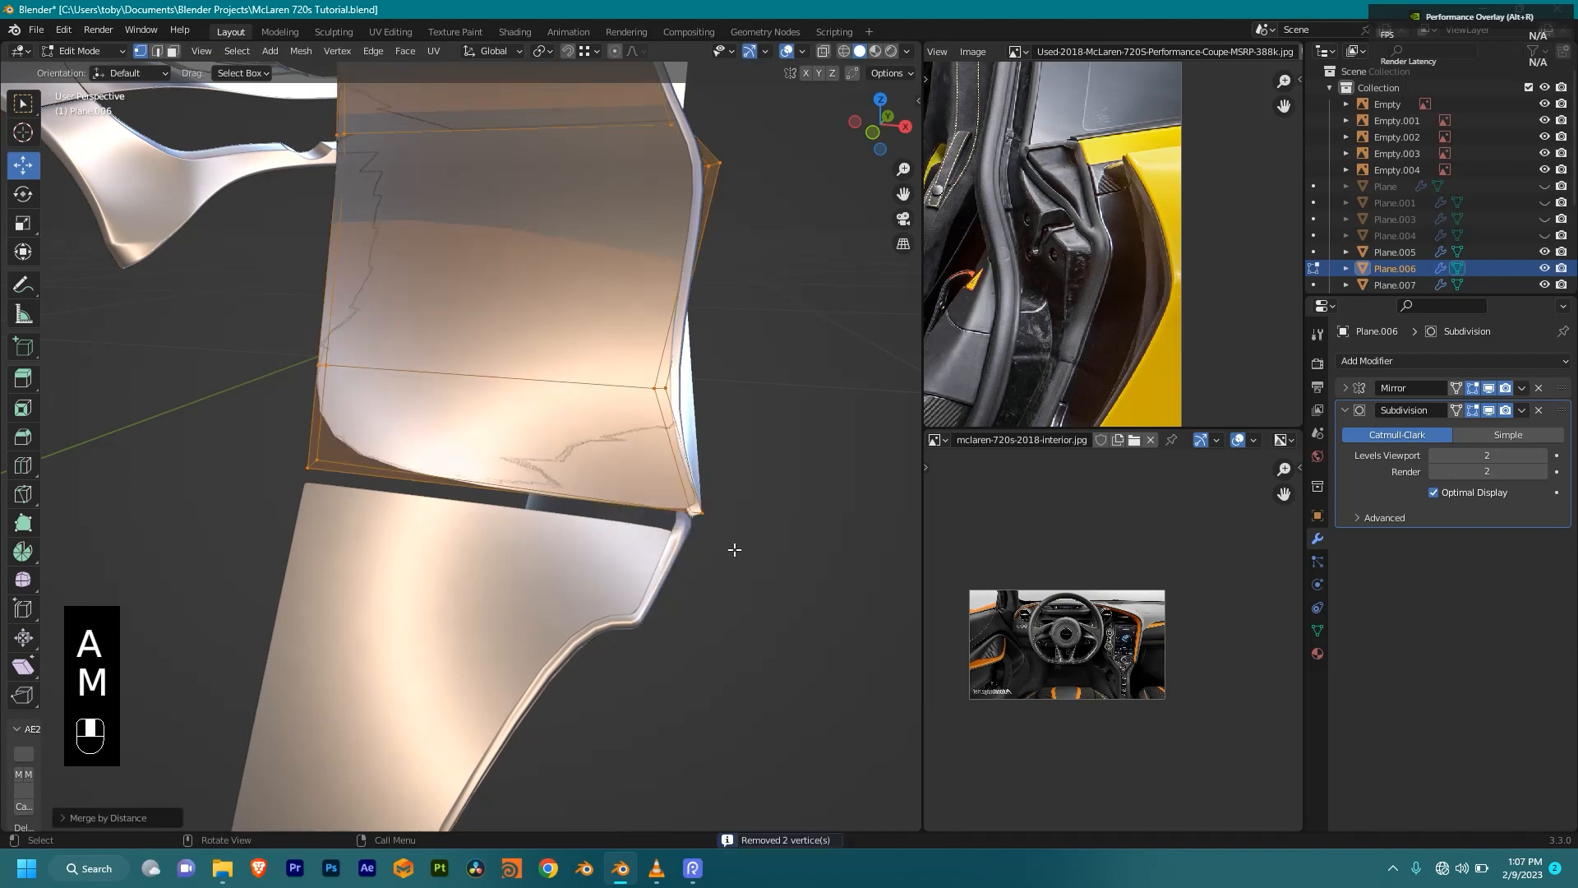
Step: Delete the inner edges of the upper jamb panel Plane.006, keeping the narrow border strip along its outer boundary
click(310, 462)
middle_drag(310, 462, 539, 414)
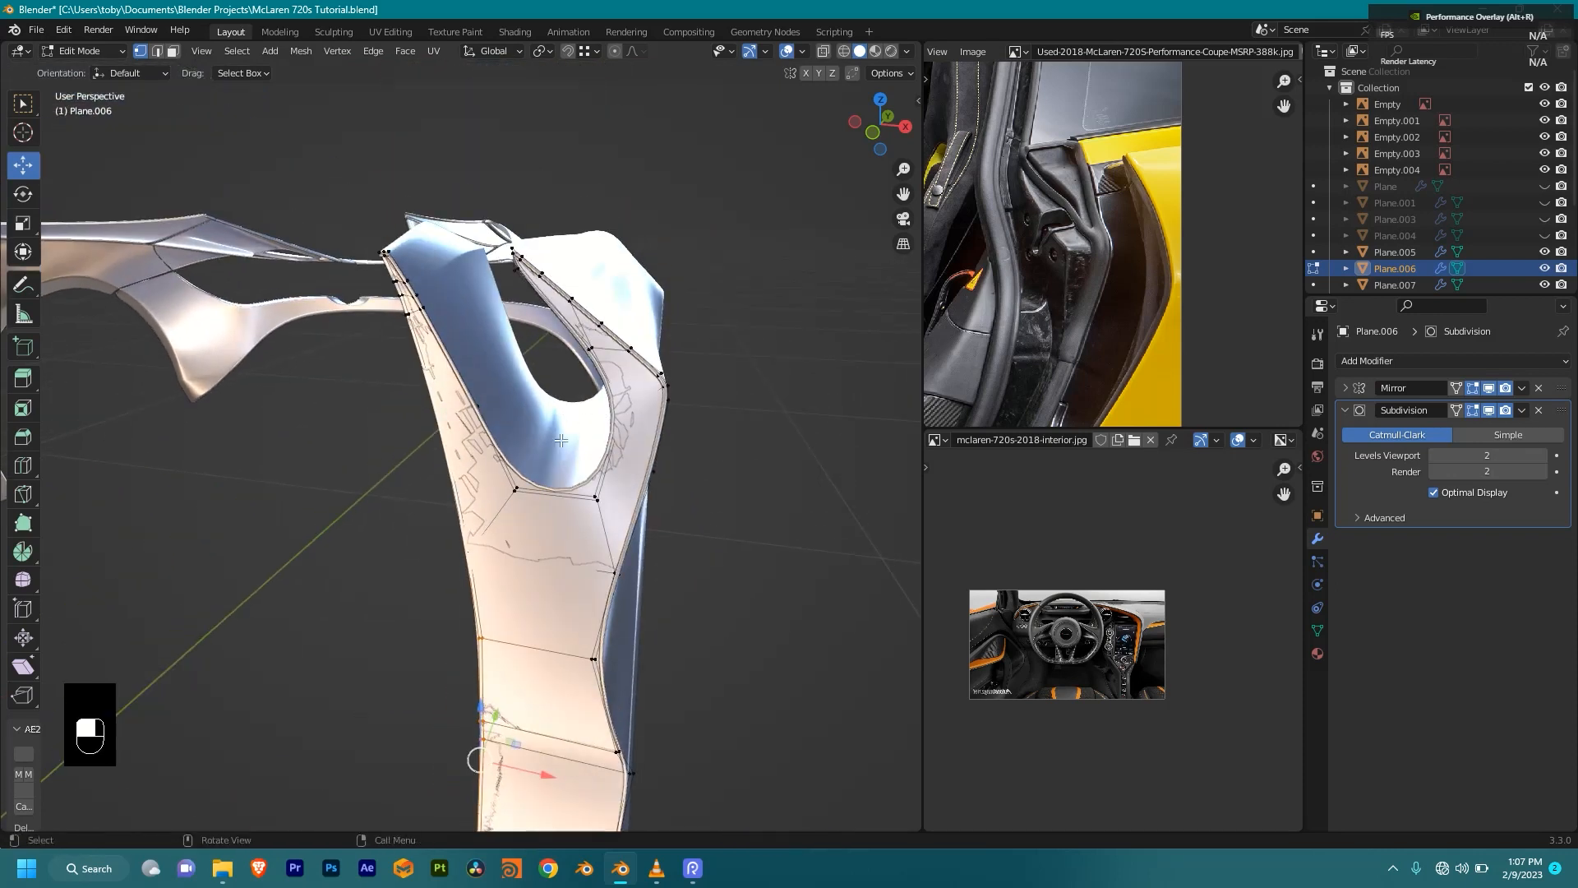
shift+drag(548, 536, 544, 540)
shift+drag(511, 394, 356, 751)
shift+drag(544, 418, 499, 511)
shift+middle_drag(519, 463, 556, 601)
shift+drag(395, 347, 505, 540)
key(x)
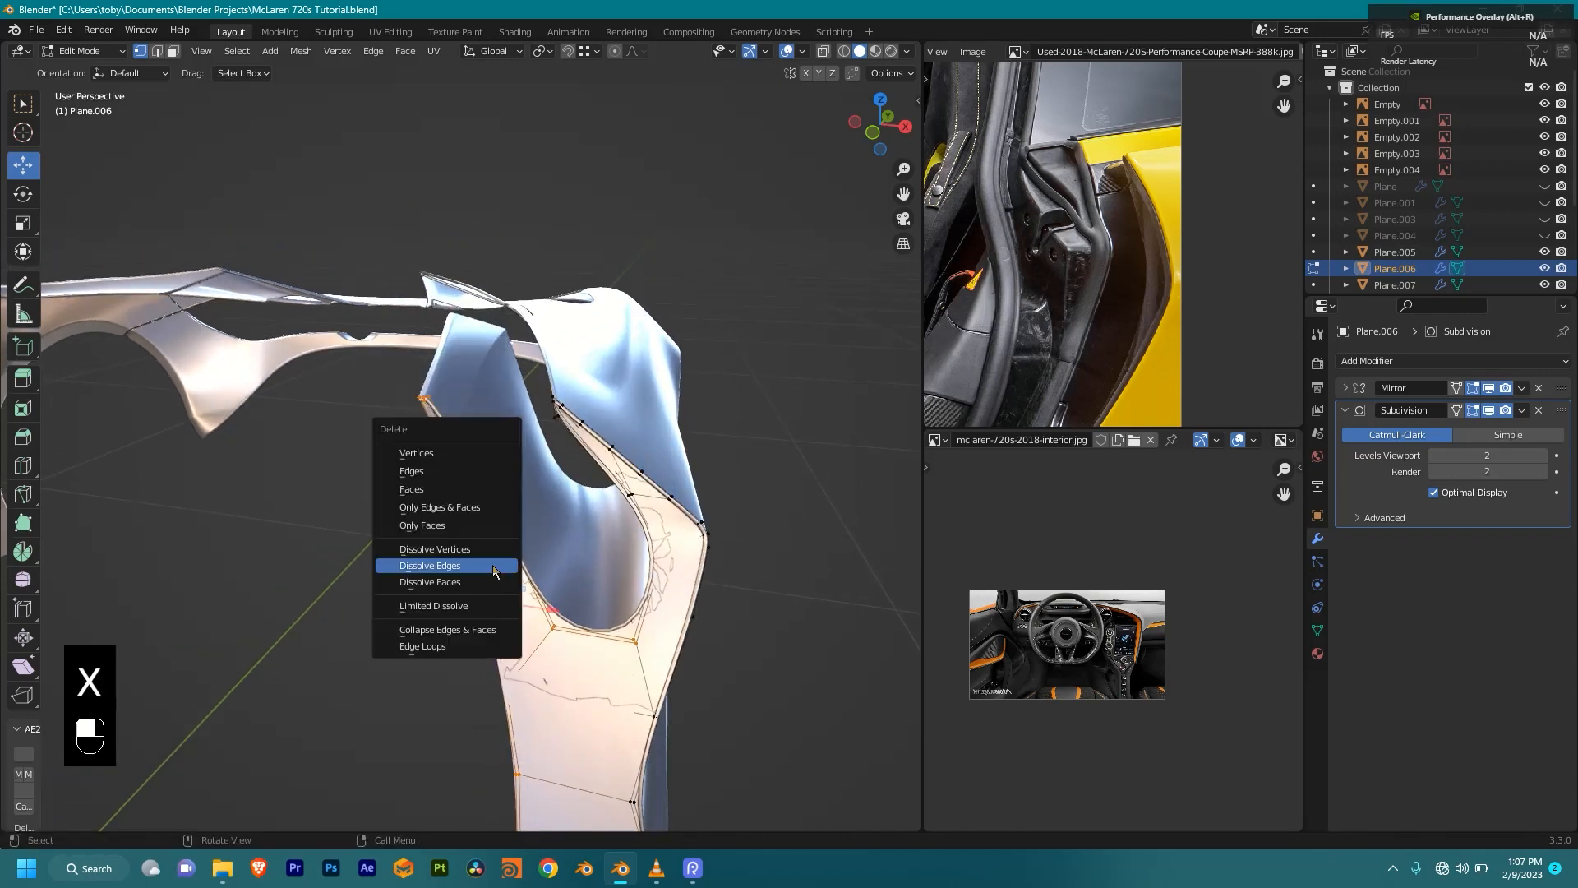
click(409, 470)
mouse_move(575, 521)
shift+middle_down()
mouse_move(578, 446)
mouse_move(600, 422)
shift+middle_up()
key(shift+z)
key(shift+z)
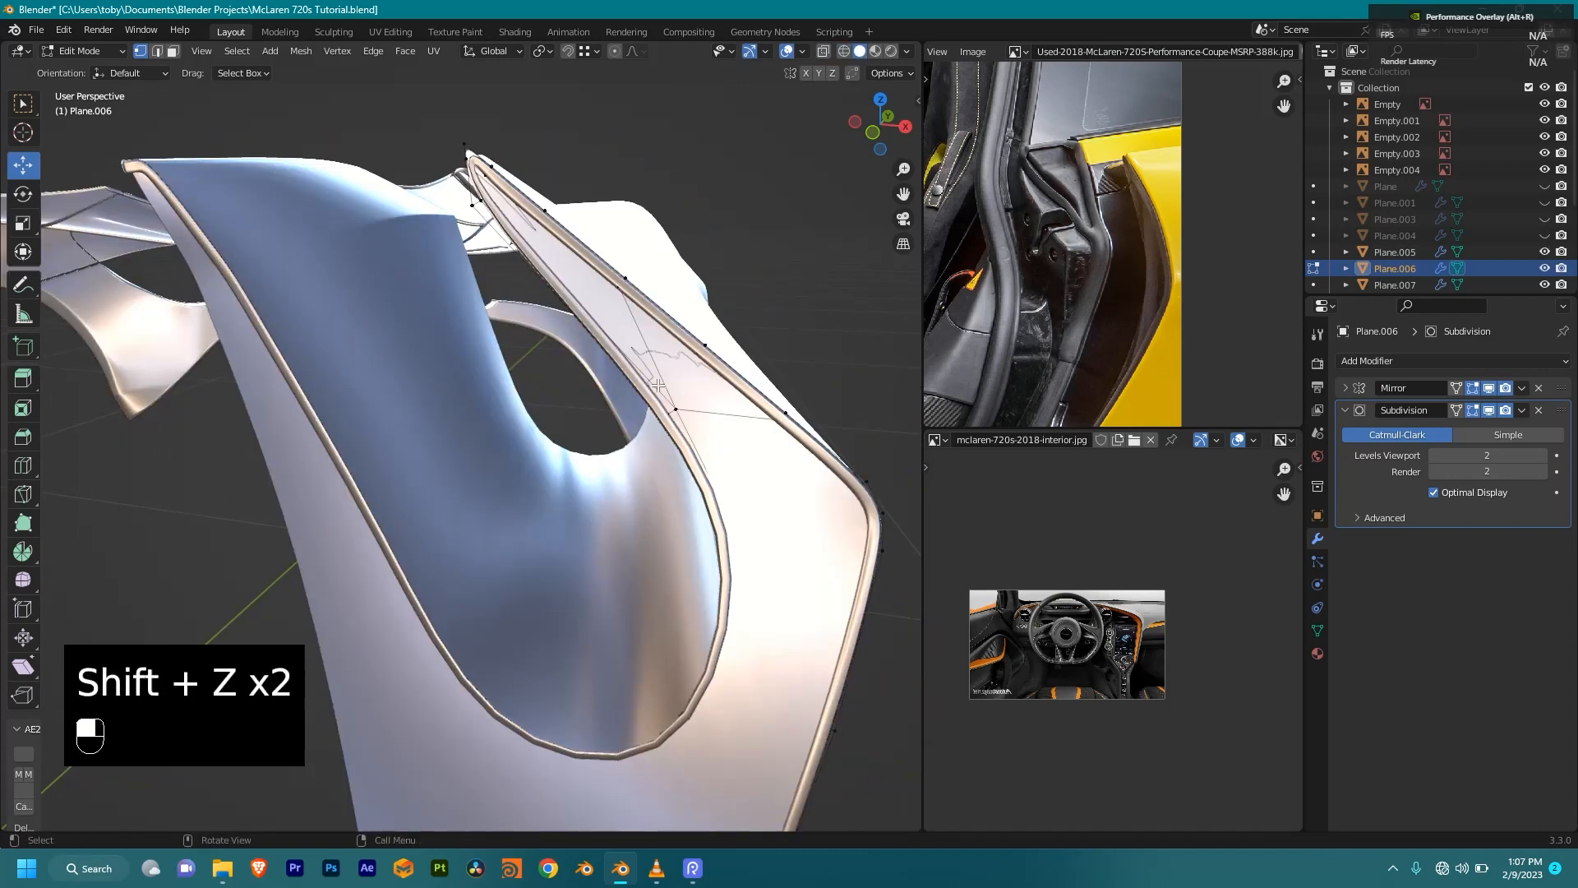
Step: Delete the leftover inner vertices beside the cutout near the upper tip of Plane.006
drag(673, 428, 672, 424)
shift+middle_drag(493, 246, 515, 387)
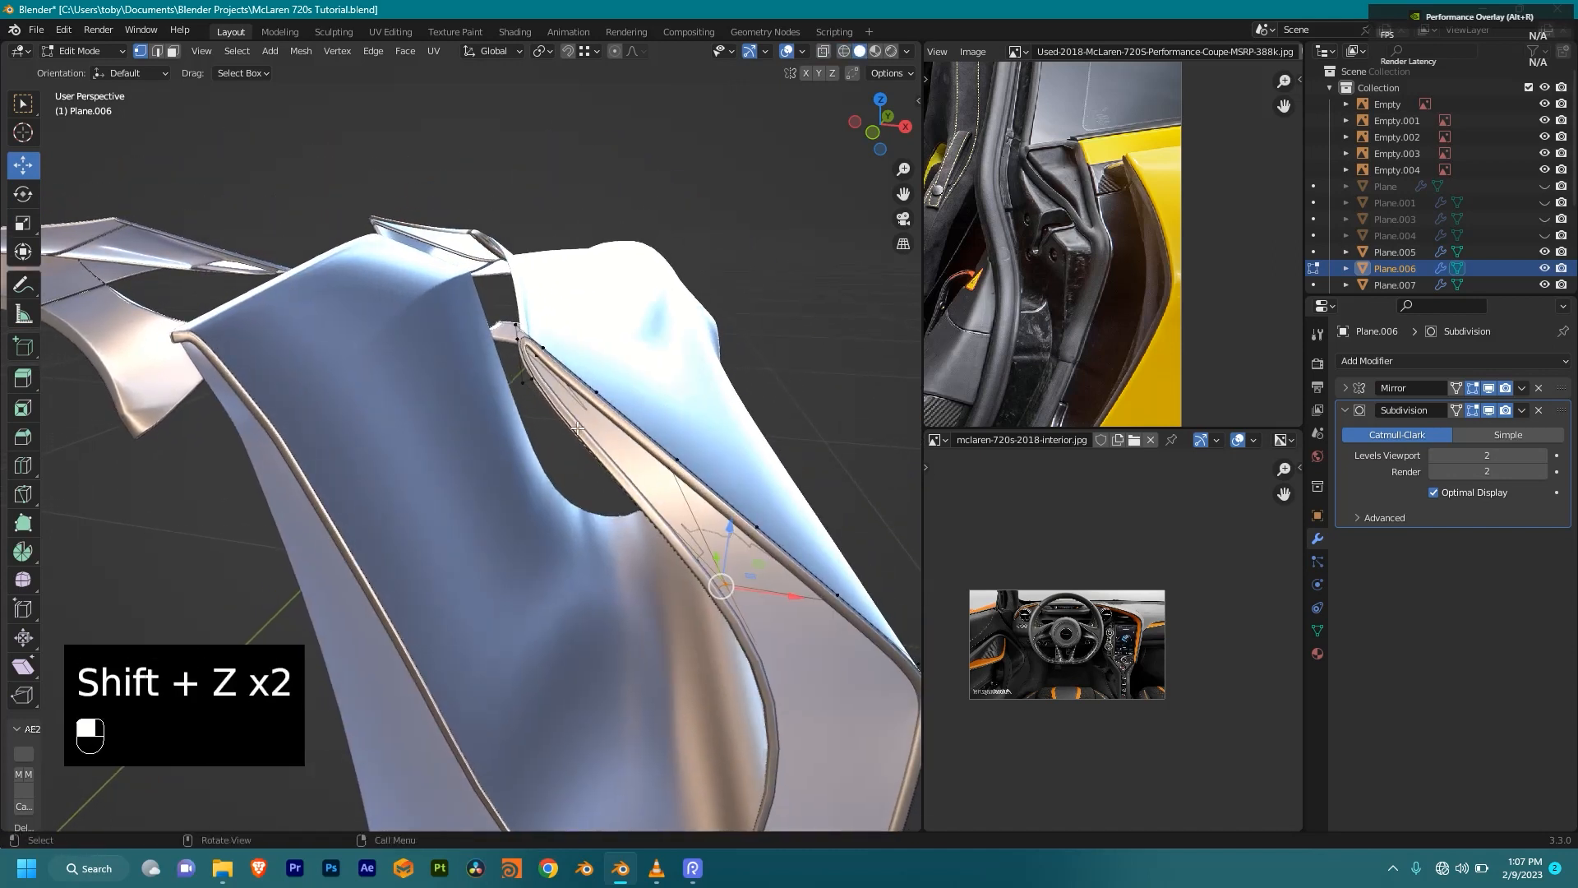
shift+click(526, 380)
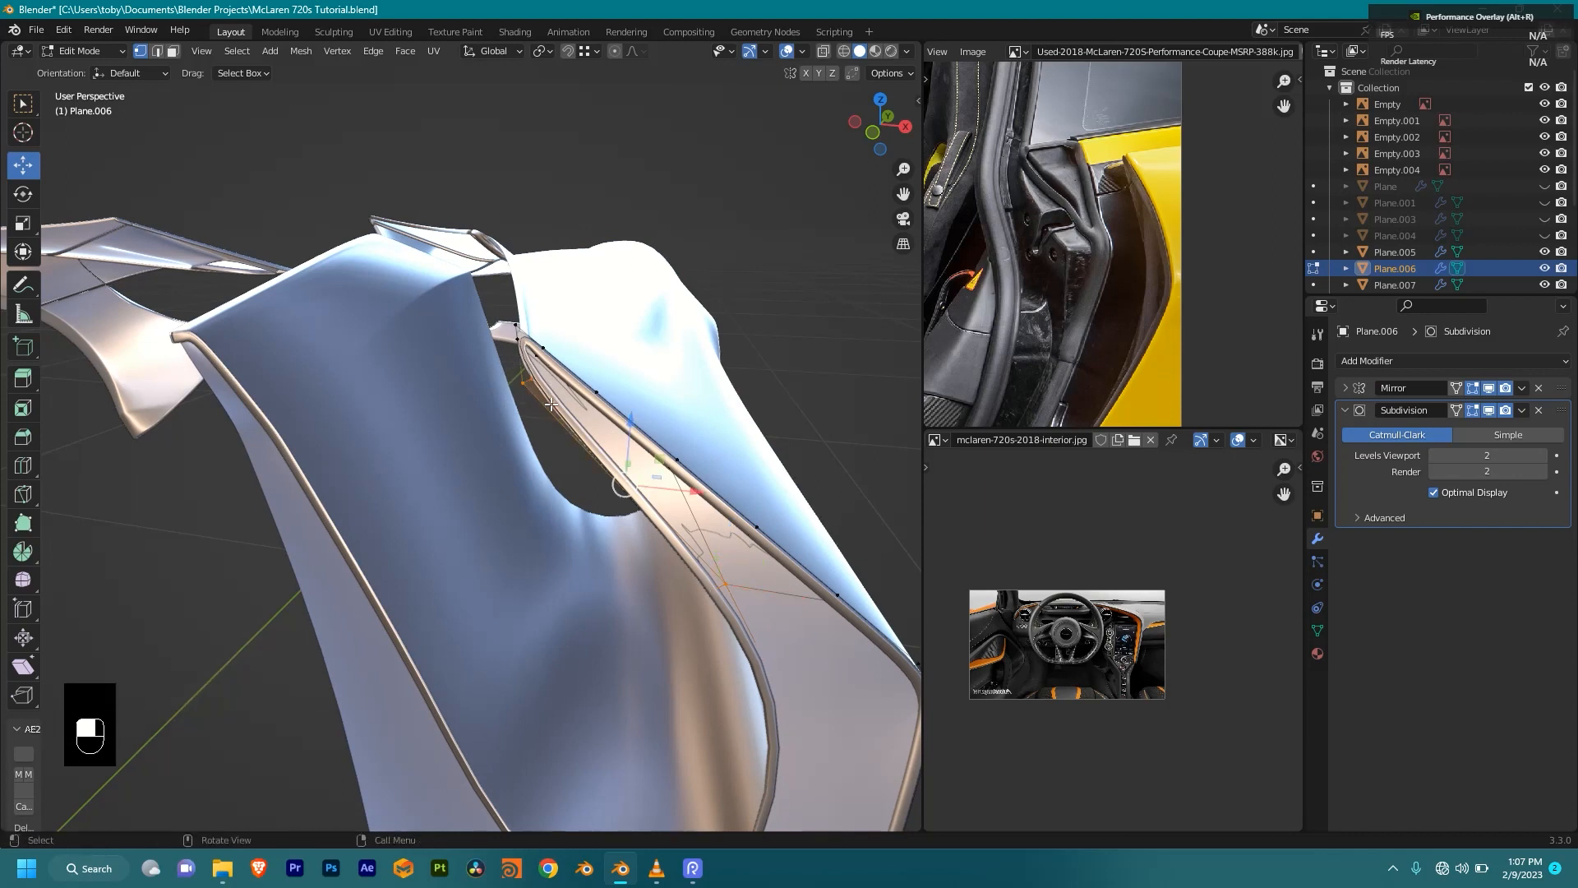
key(x)
click(552, 402)
Step: Isolate Plane.006, delete the stray vertex beside the border strip's upper bend, and leave the isolated view
middle_drag(553, 404, 613, 404)
scroll(556, 431, down, 8)
key(slash)
scroll(613, 405, up, 3)
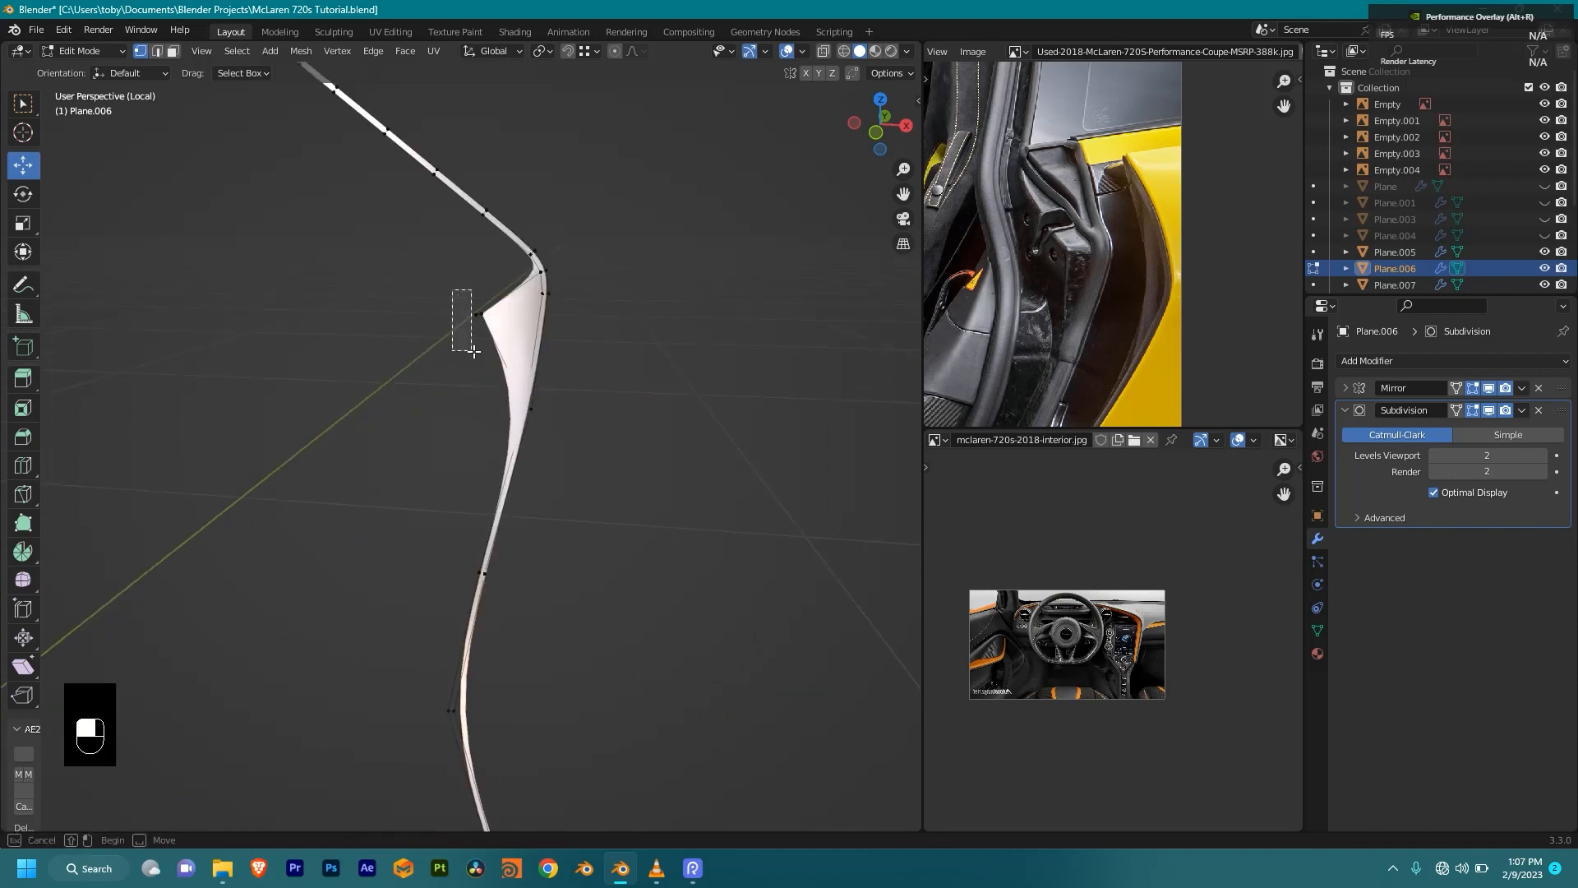
drag(496, 386, 498, 386)
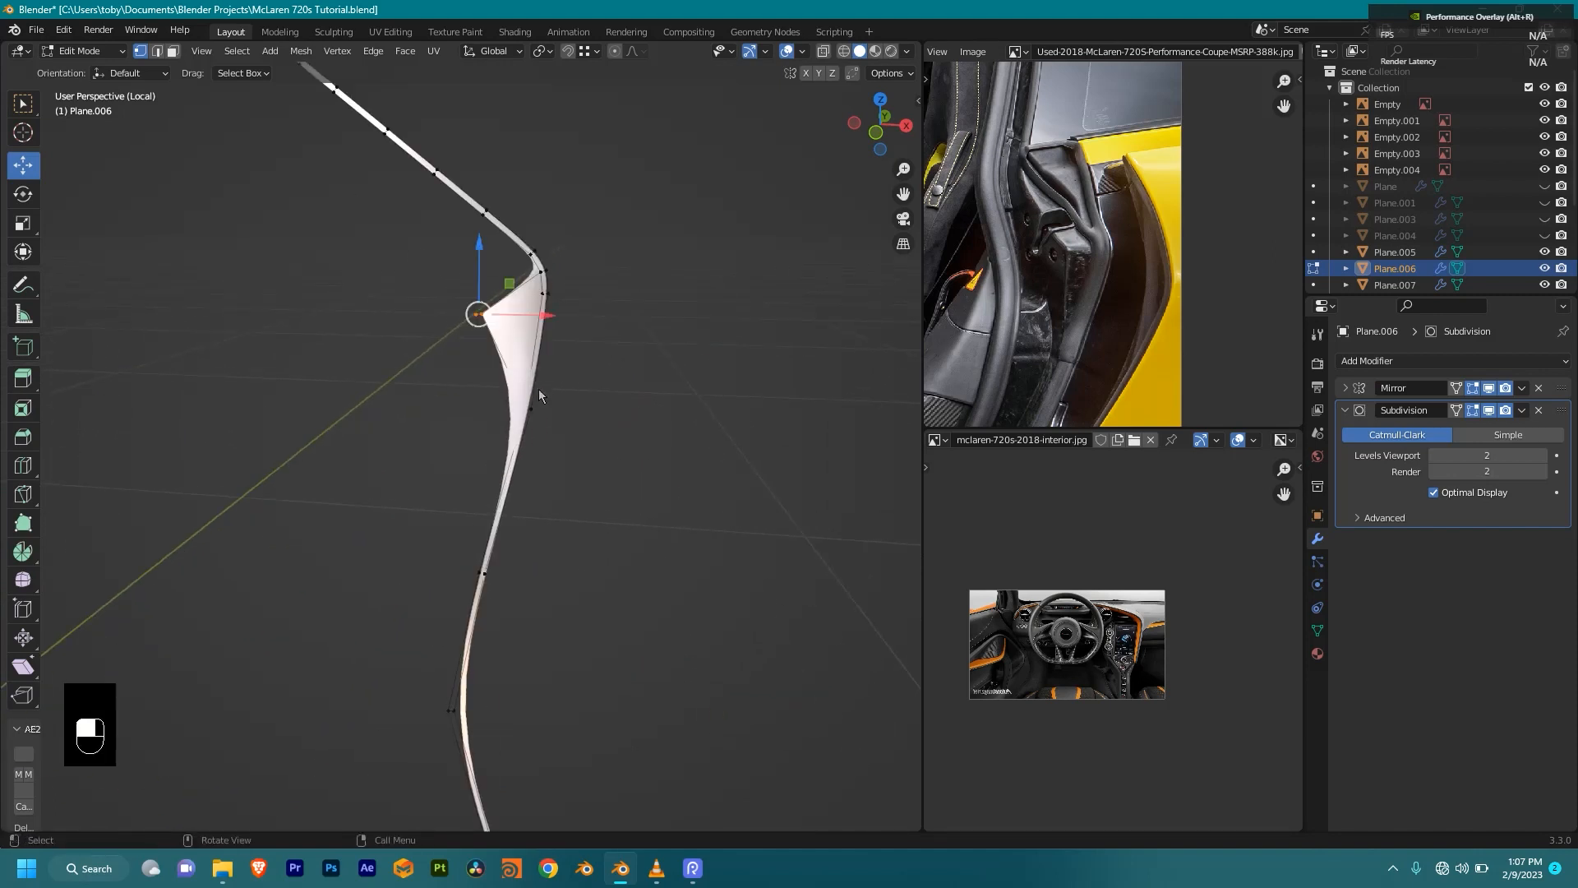
key(x)
click(538, 389)
middle_drag(539, 388, 513, 424)
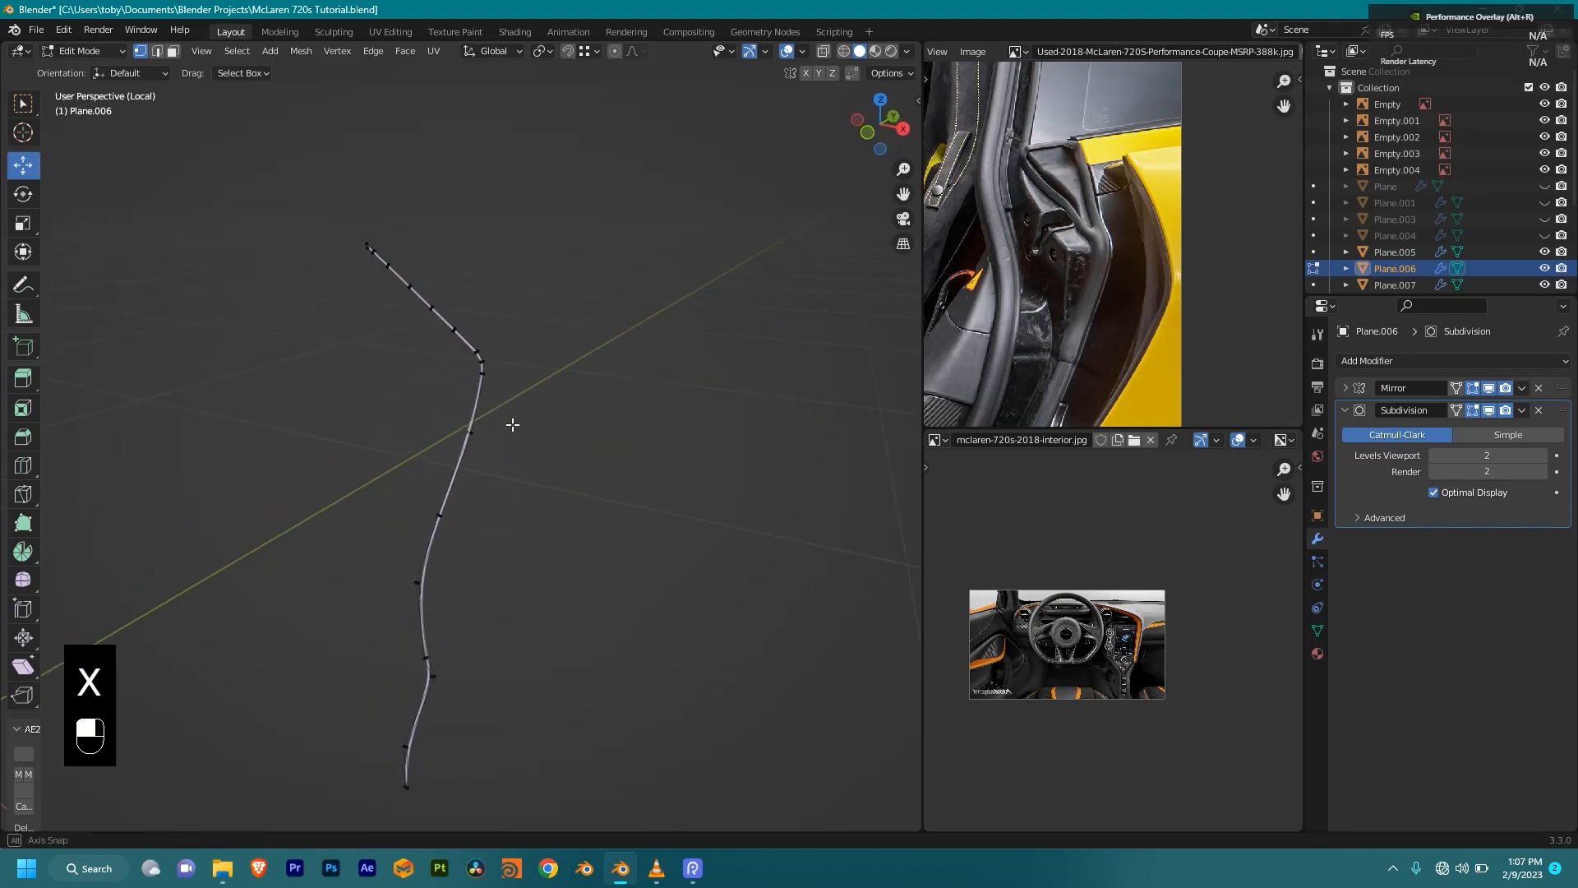
key(slash)
Step: Extrude the entire border strip by about 0.002 m in the negative global Y direction
scroll(531, 469, up, 4)
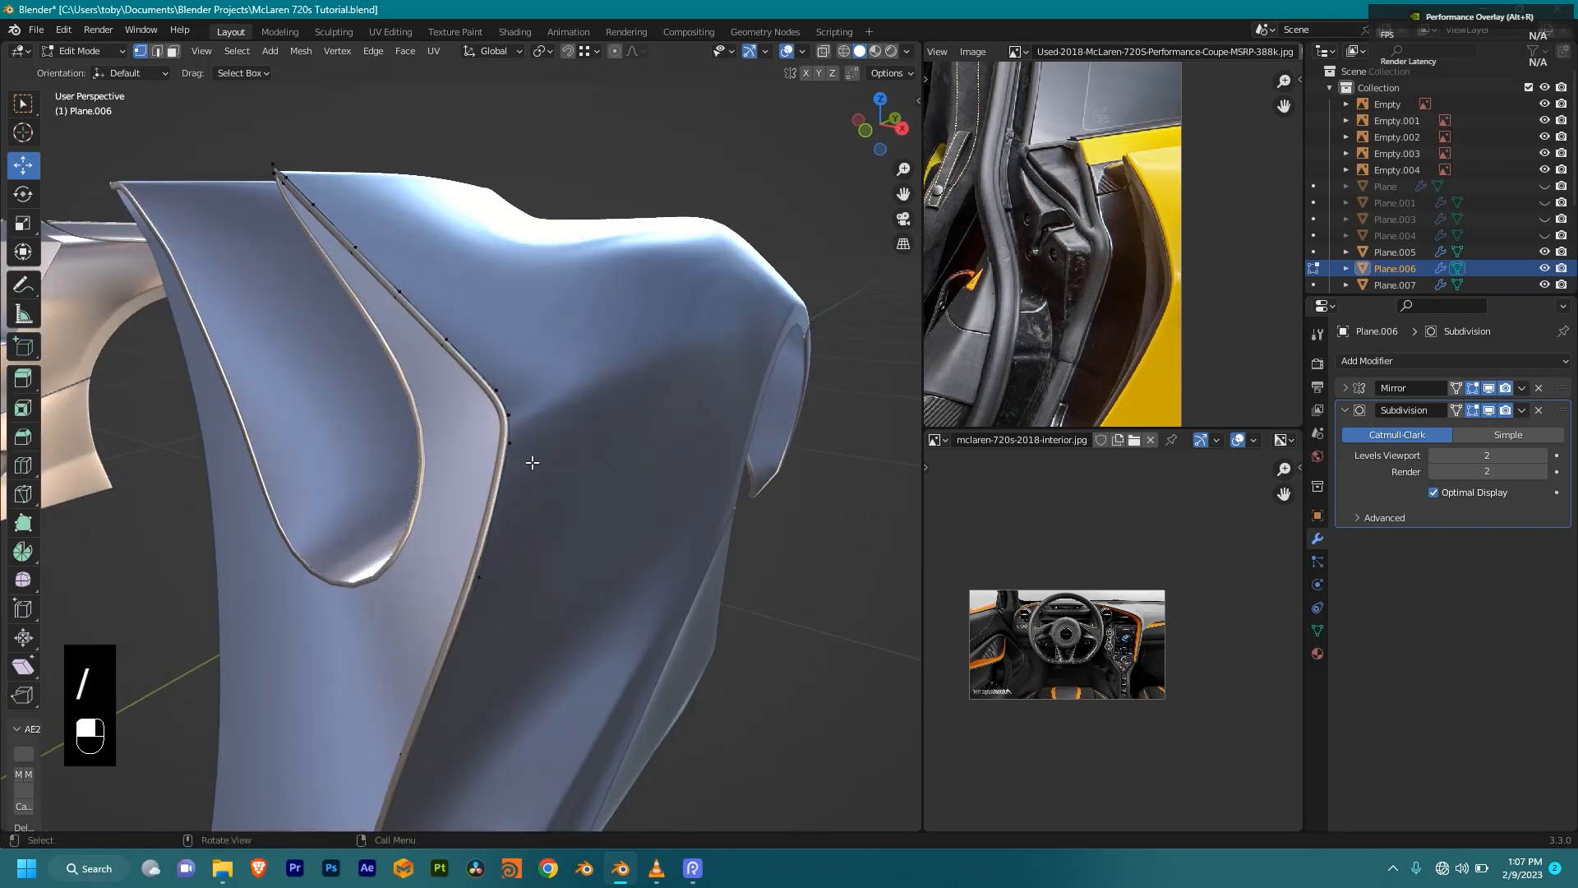
key(a)
scroll(612, 409, up, 1)
key(e)
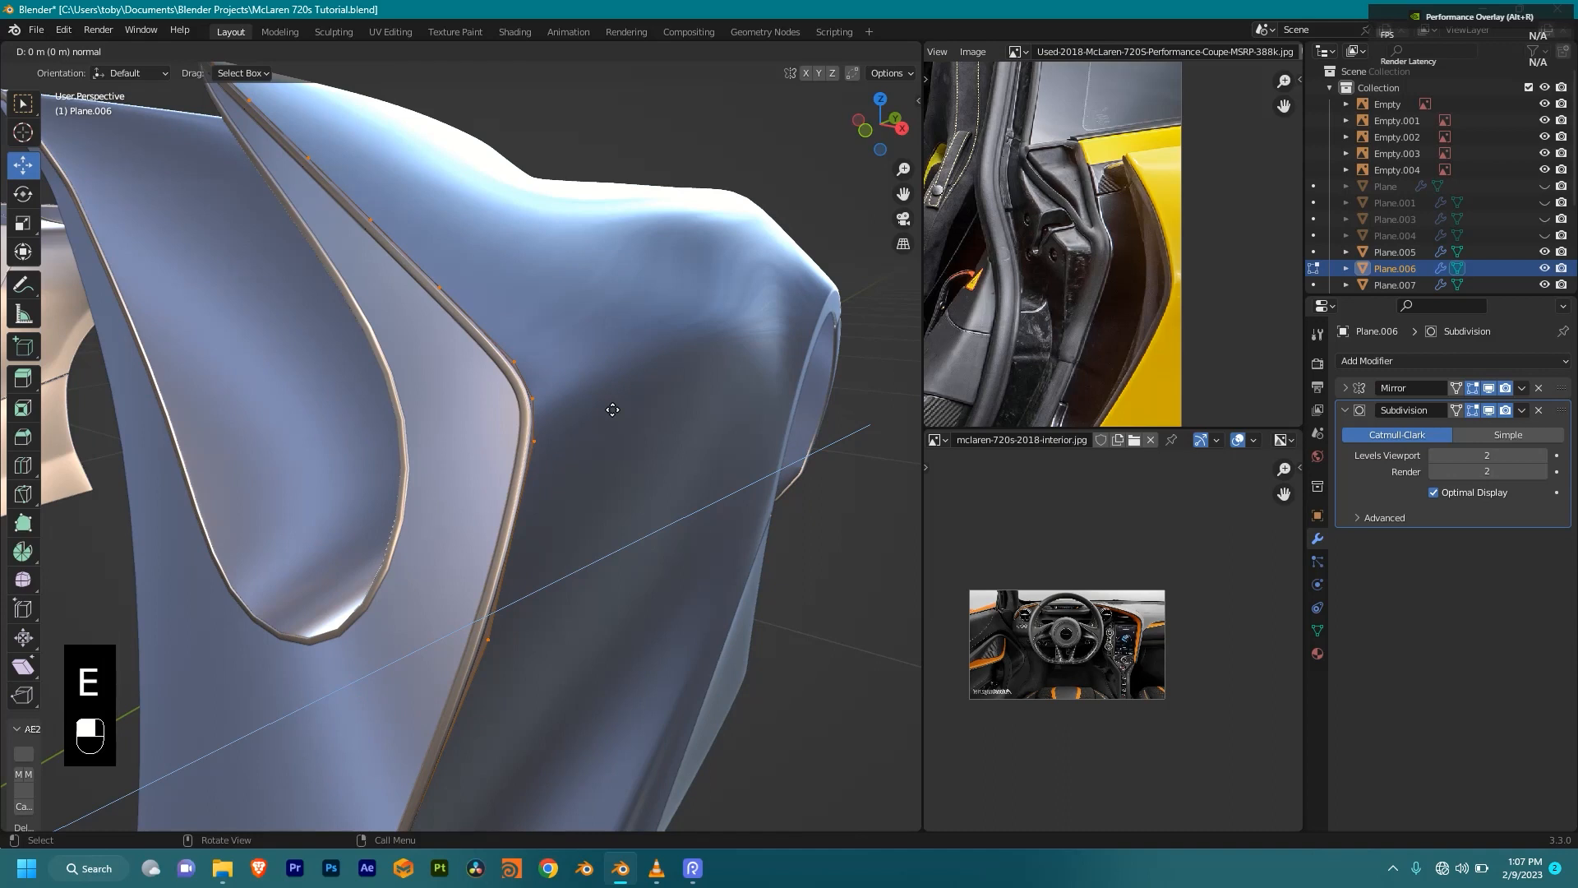
key(y)
key(shift)
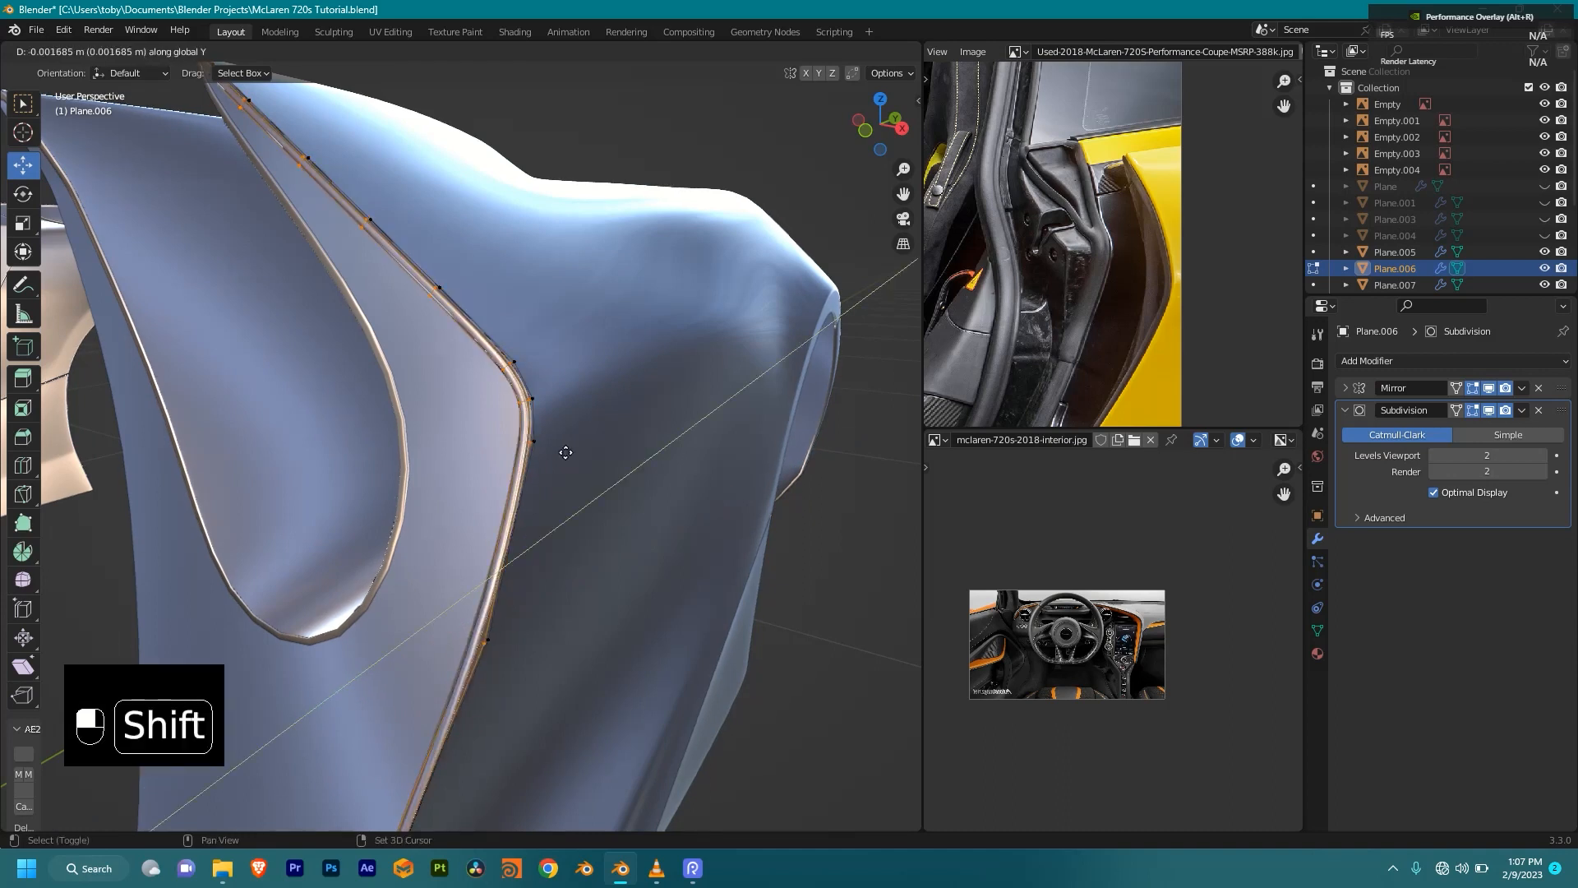
shift+click(538, 470)
middle_drag(536, 468, 765, 382)
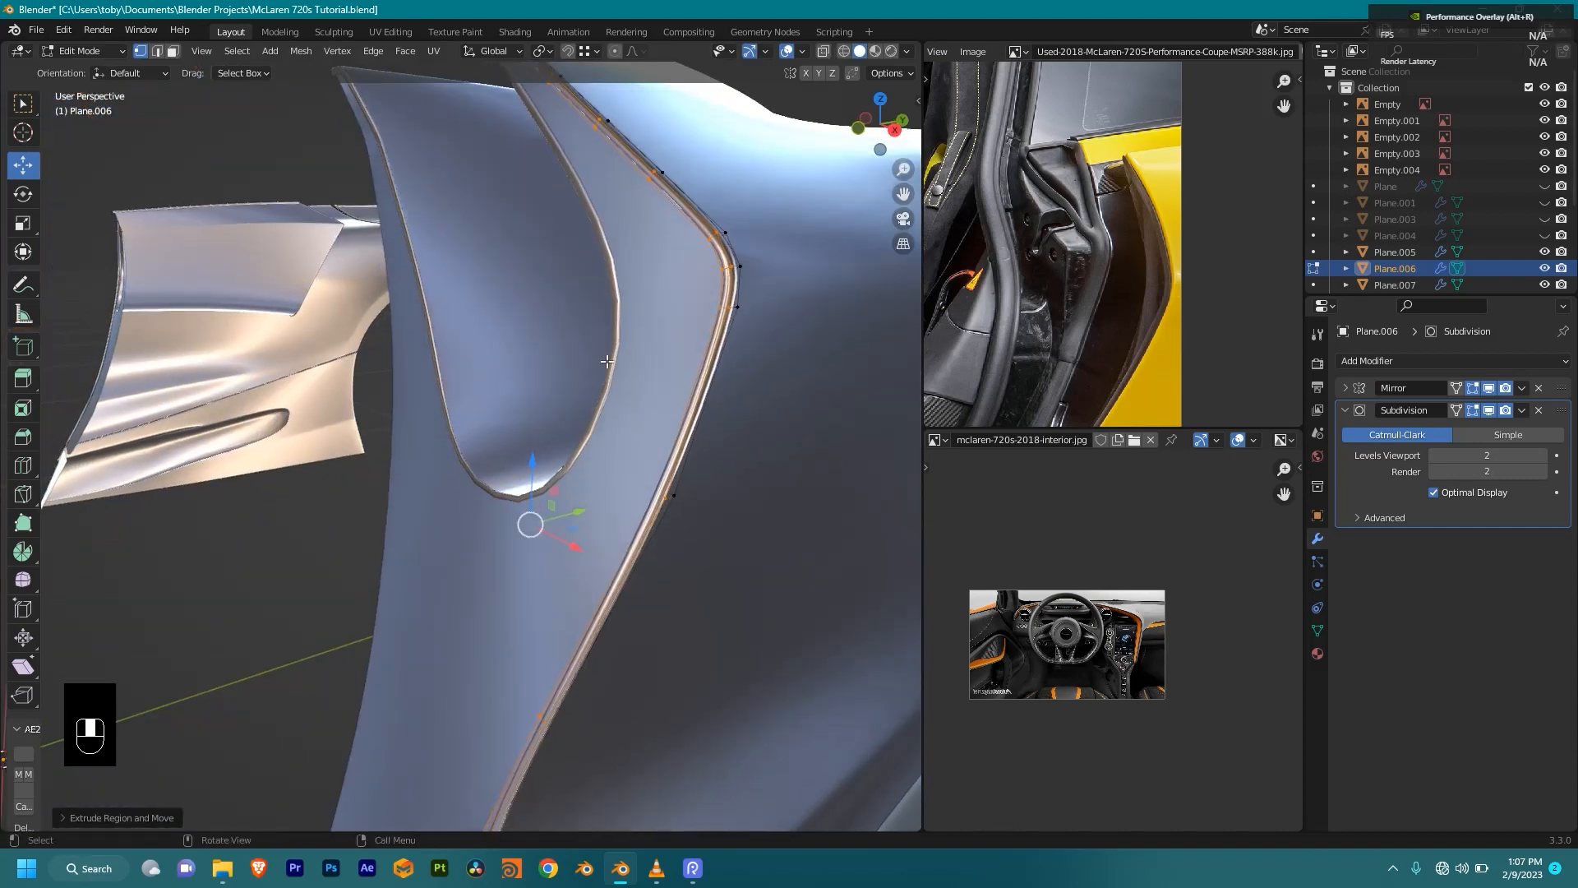
Step: Edge-slide the end of the extruded border strip at its upper tip to tuck it toward the neighbouring panel corner
middle_drag(607, 361, 601, 391)
middle_drag(610, 304, 506, 330)
shift+middle_drag(506, 330, 555, 284)
scroll(550, 304, up, 3)
key(Tab)
key(Tab)
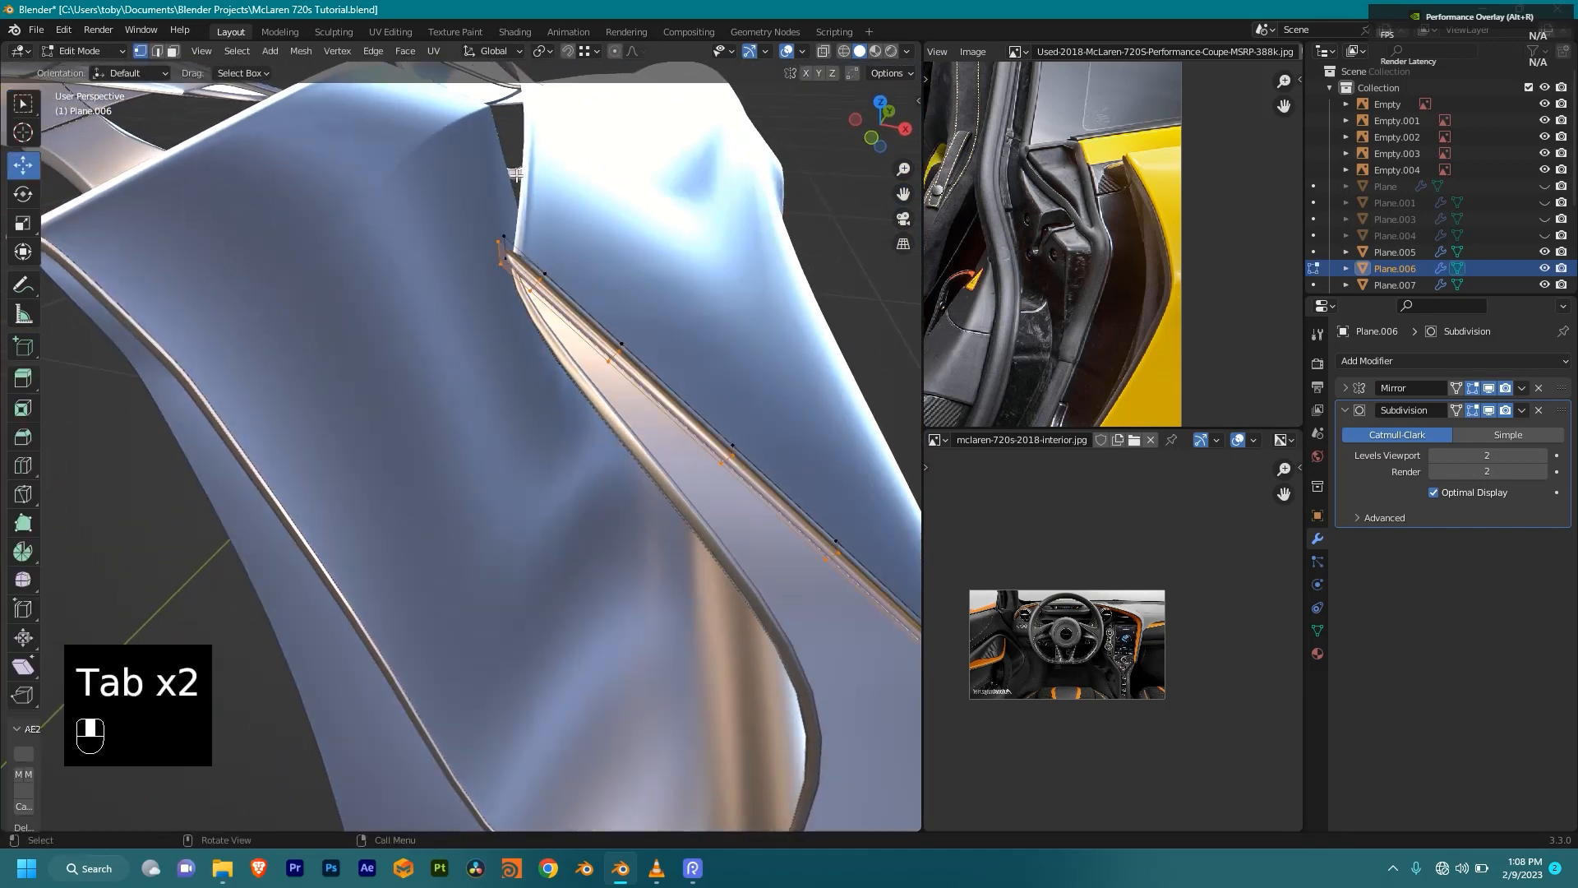
key(shift+z)
key(shift+z)
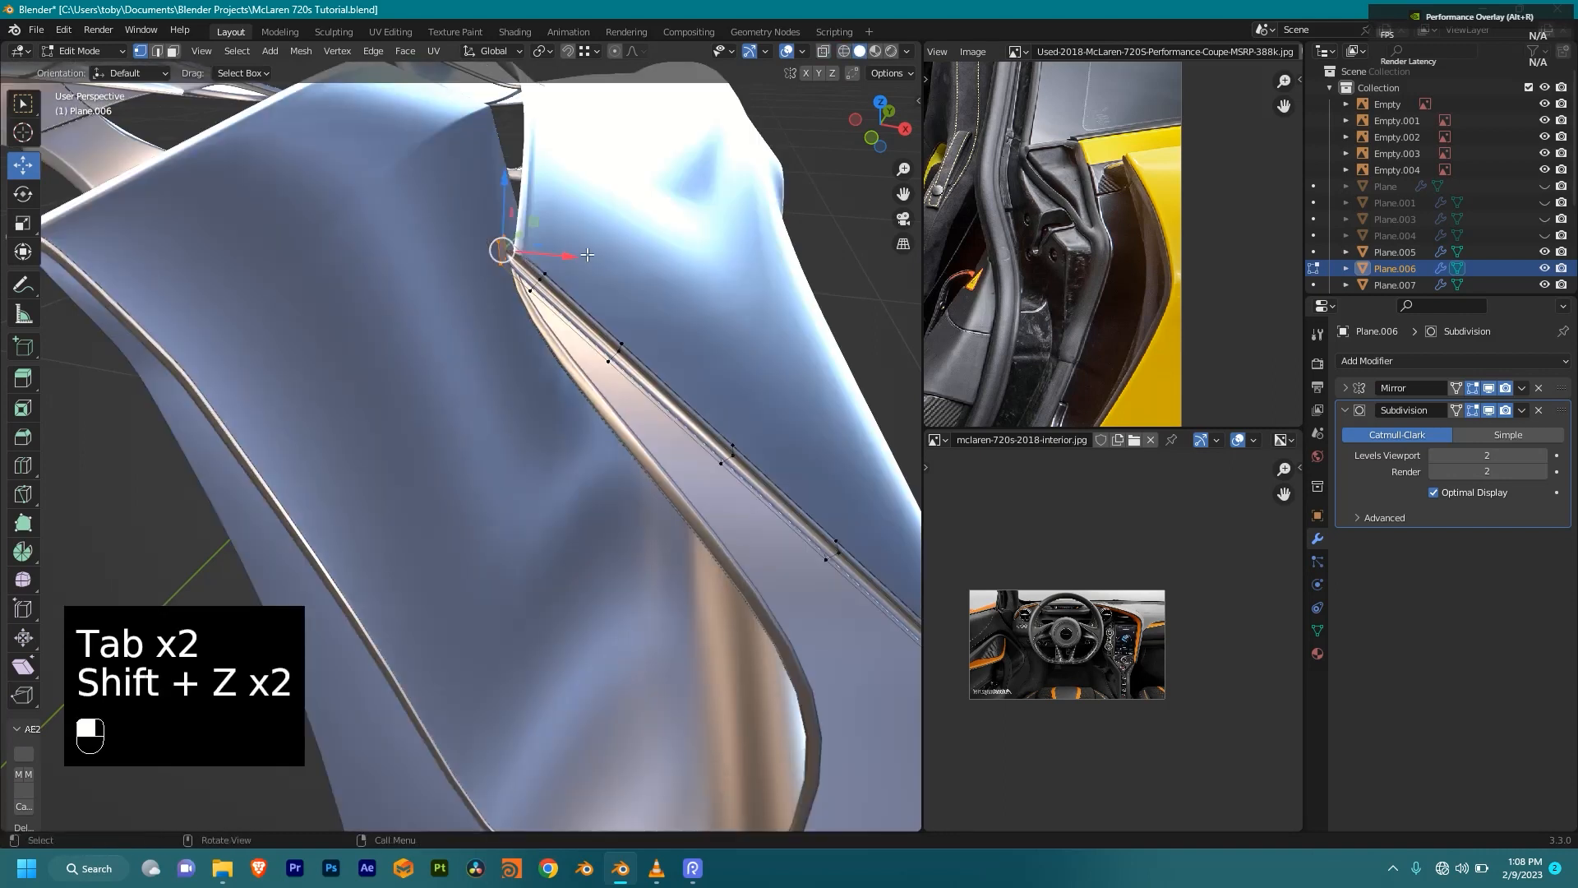
key(g)
key(g)
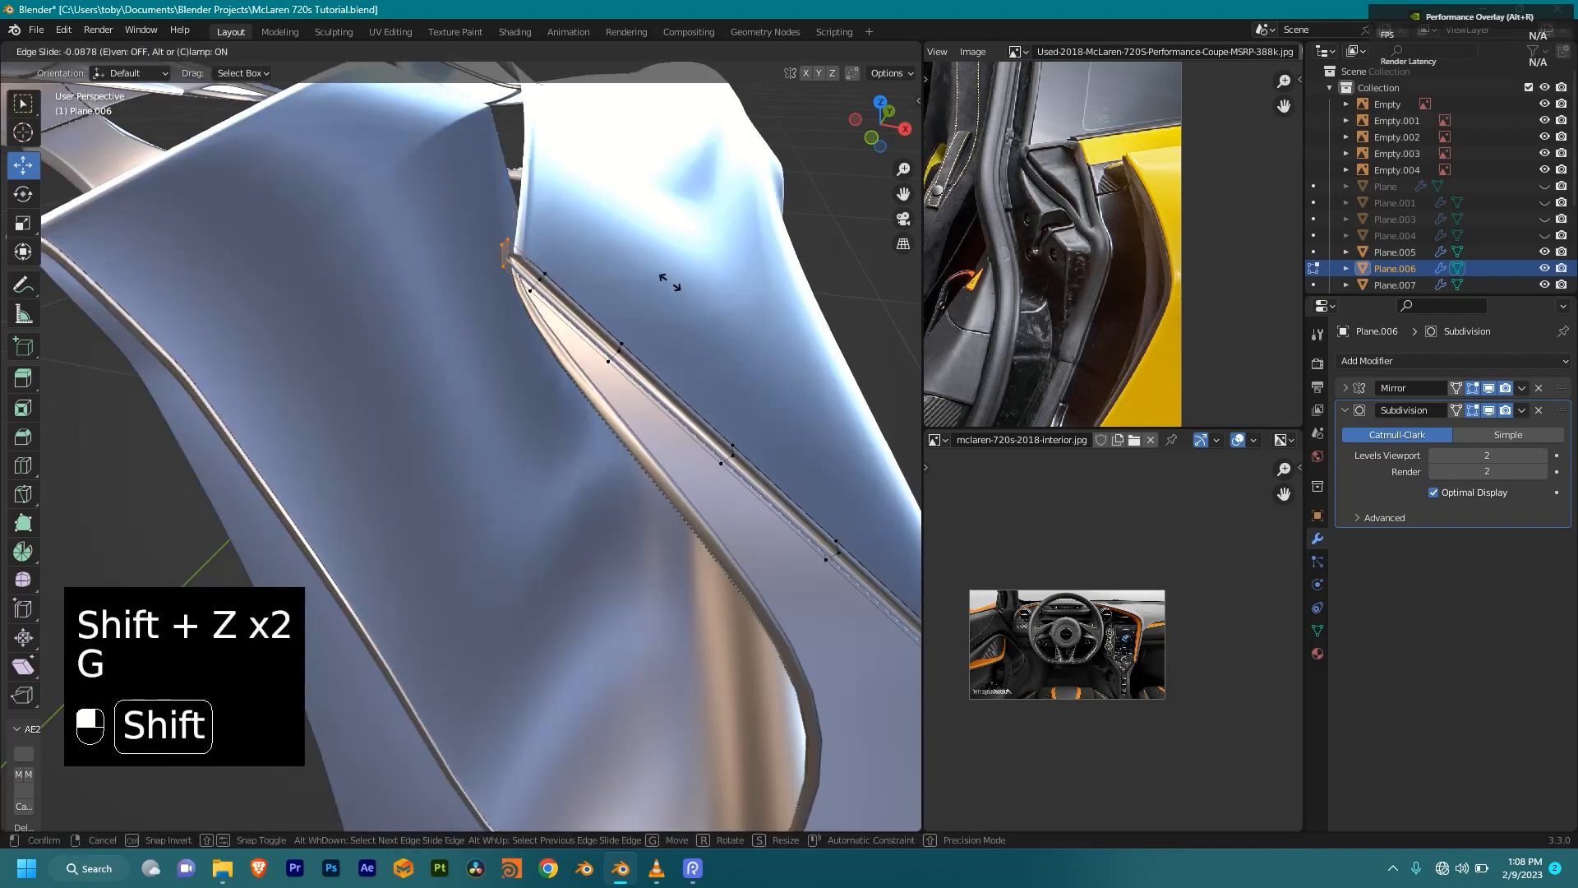
click(720, 376)
Step: Slide the protruding end geometry at the strip's upper tip along its edges by a factor of about 0.70
scroll(714, 370, up, 5)
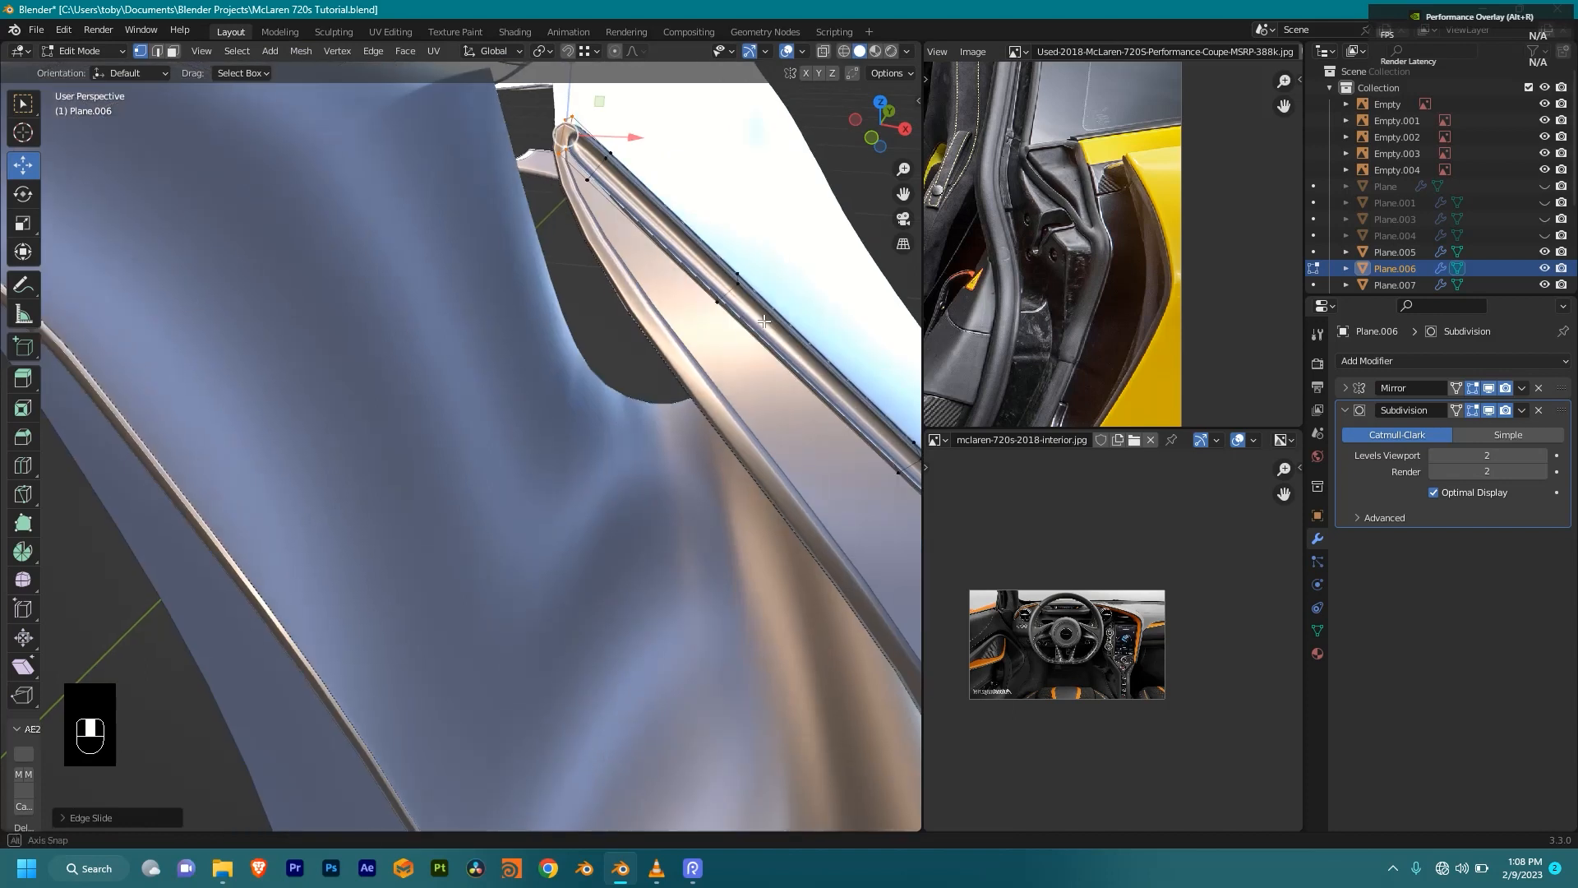
scroll(714, 370, down, 4)
shift+middle_drag(713, 370, 875, 227)
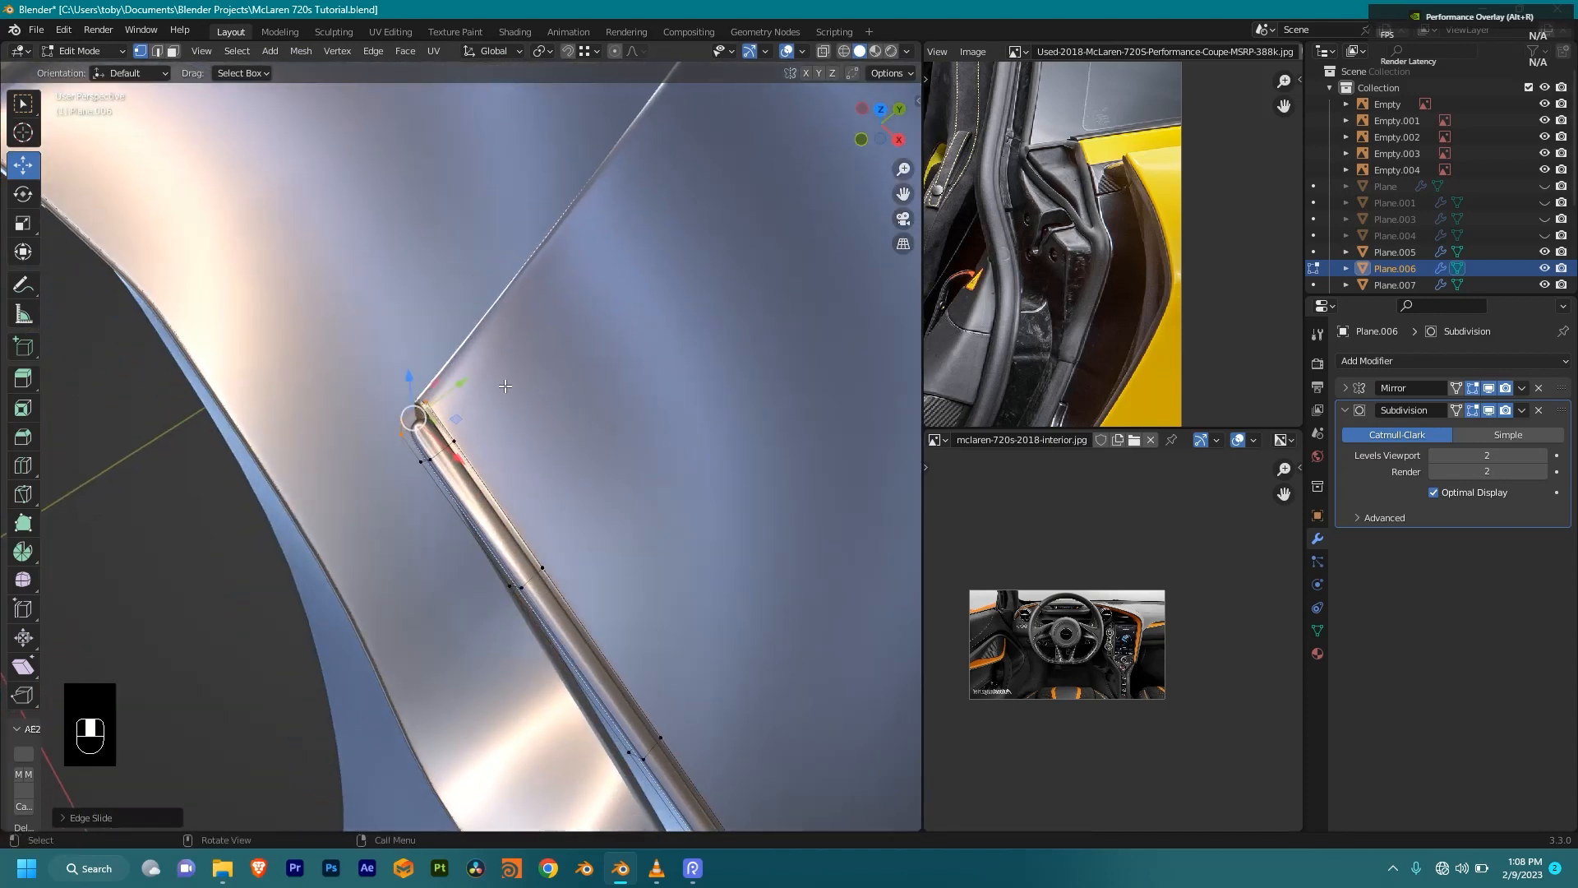
shift+right_click(401, 420)
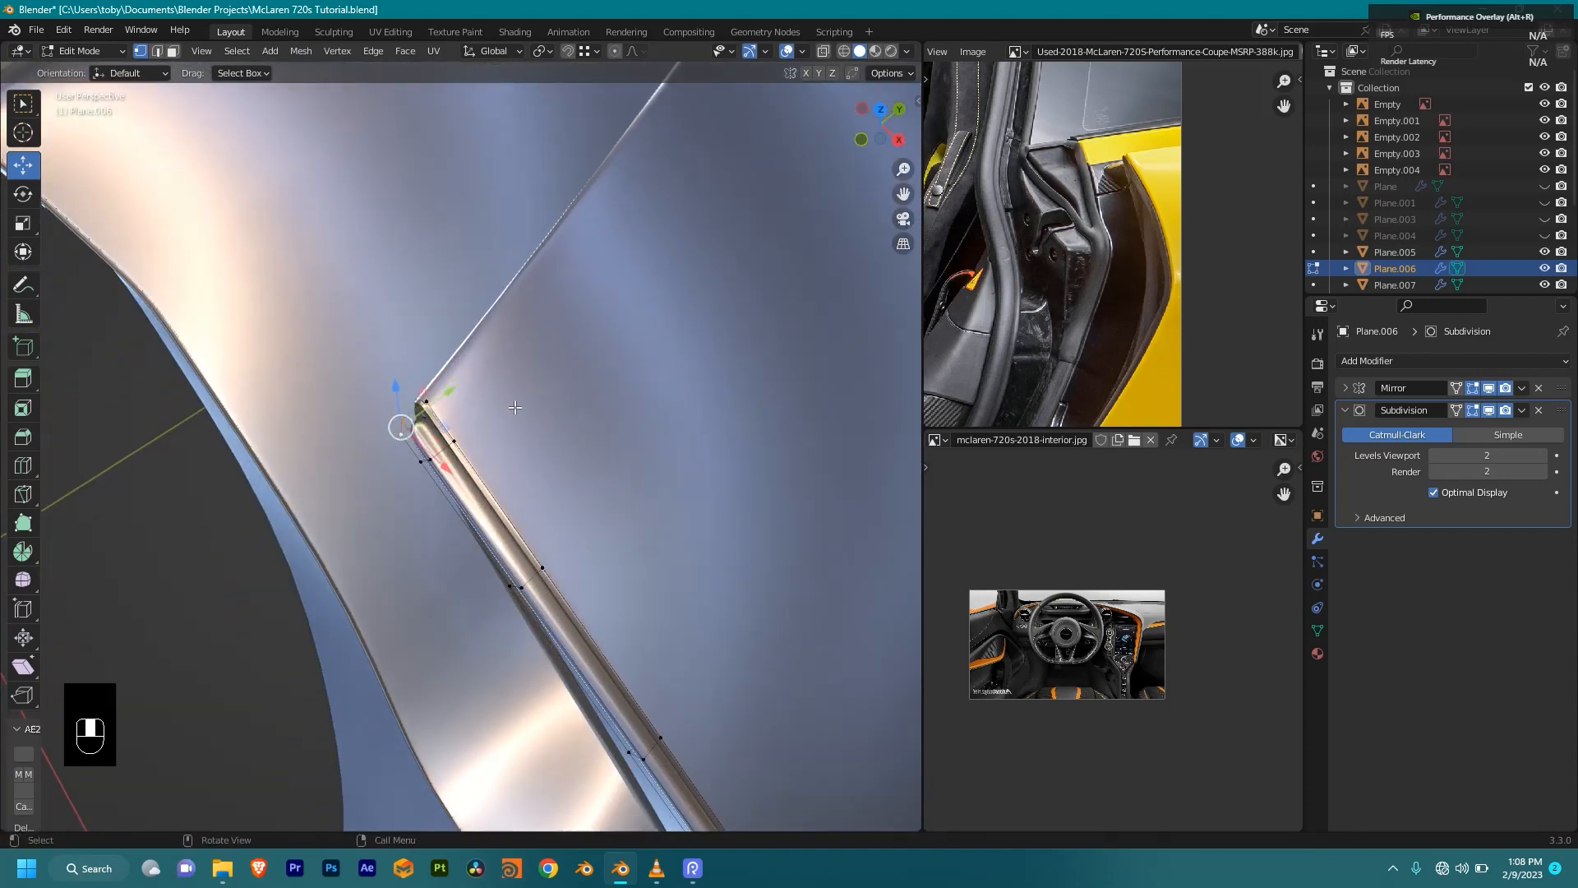
key(g)
key(g)
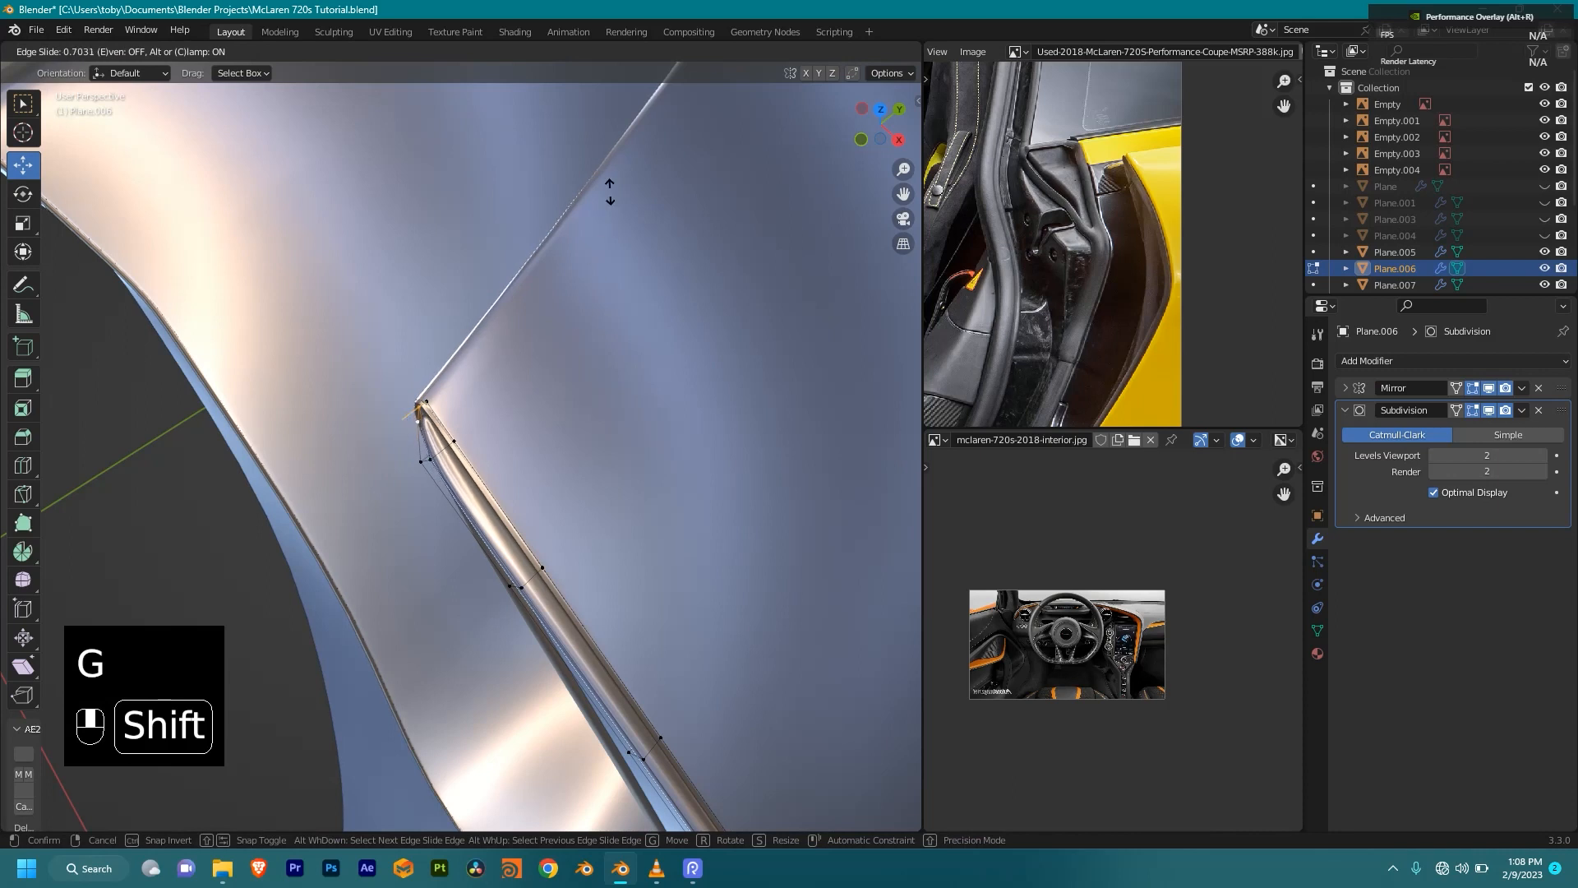
click(609, 191)
Step: Add a loop cut along the extruded border strip with an even slide of about 0.73, and leave Edit Mode
key(ctrl+r)
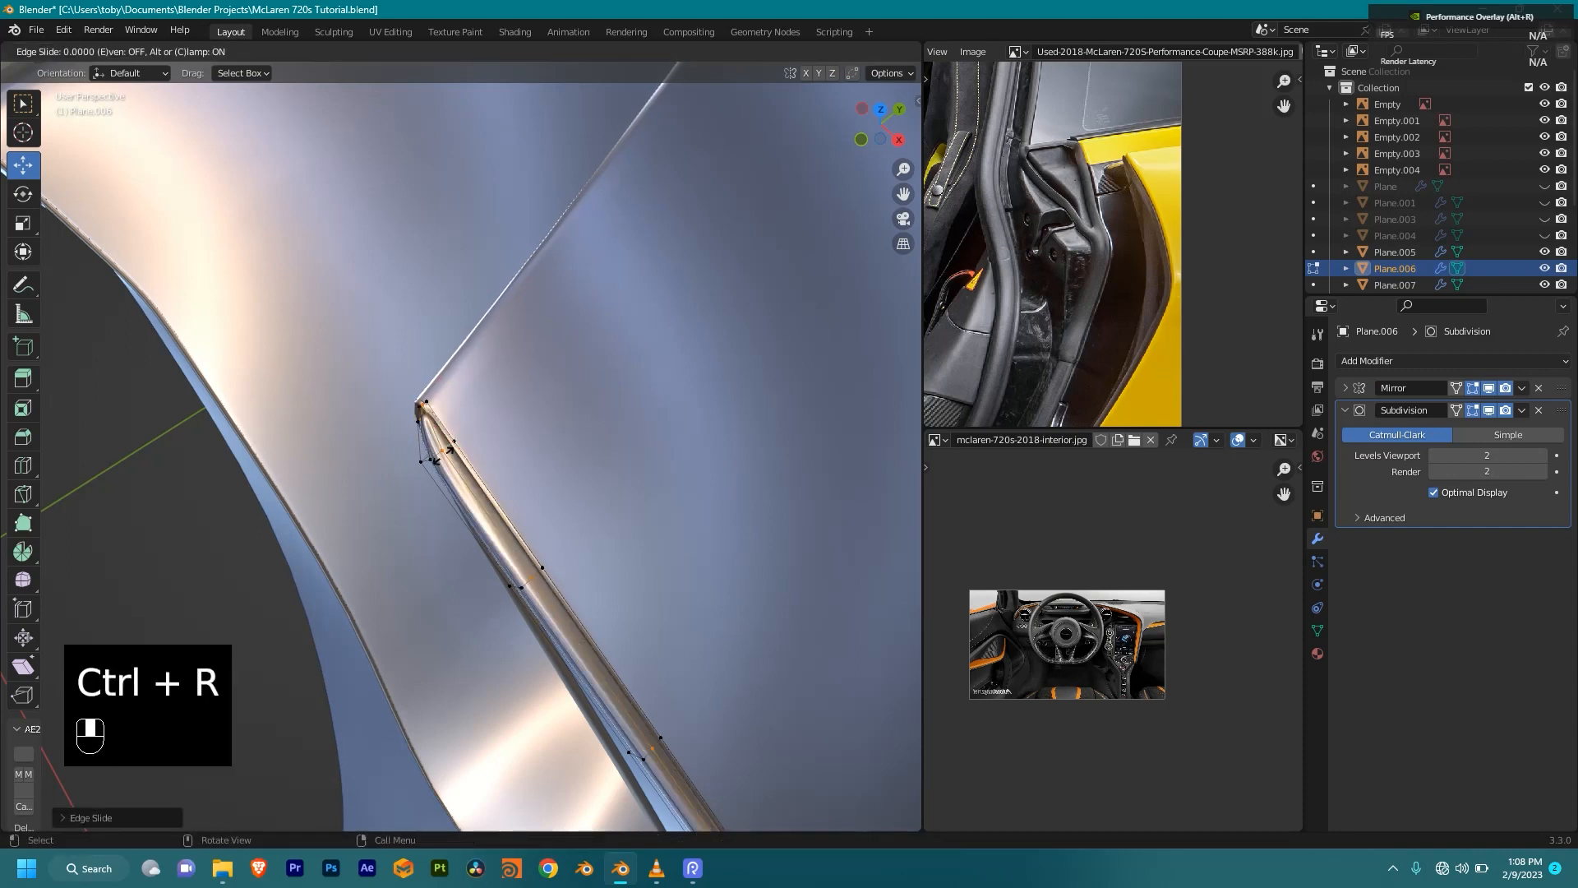
click(444, 455)
shift+drag(465, 452, 485, 494)
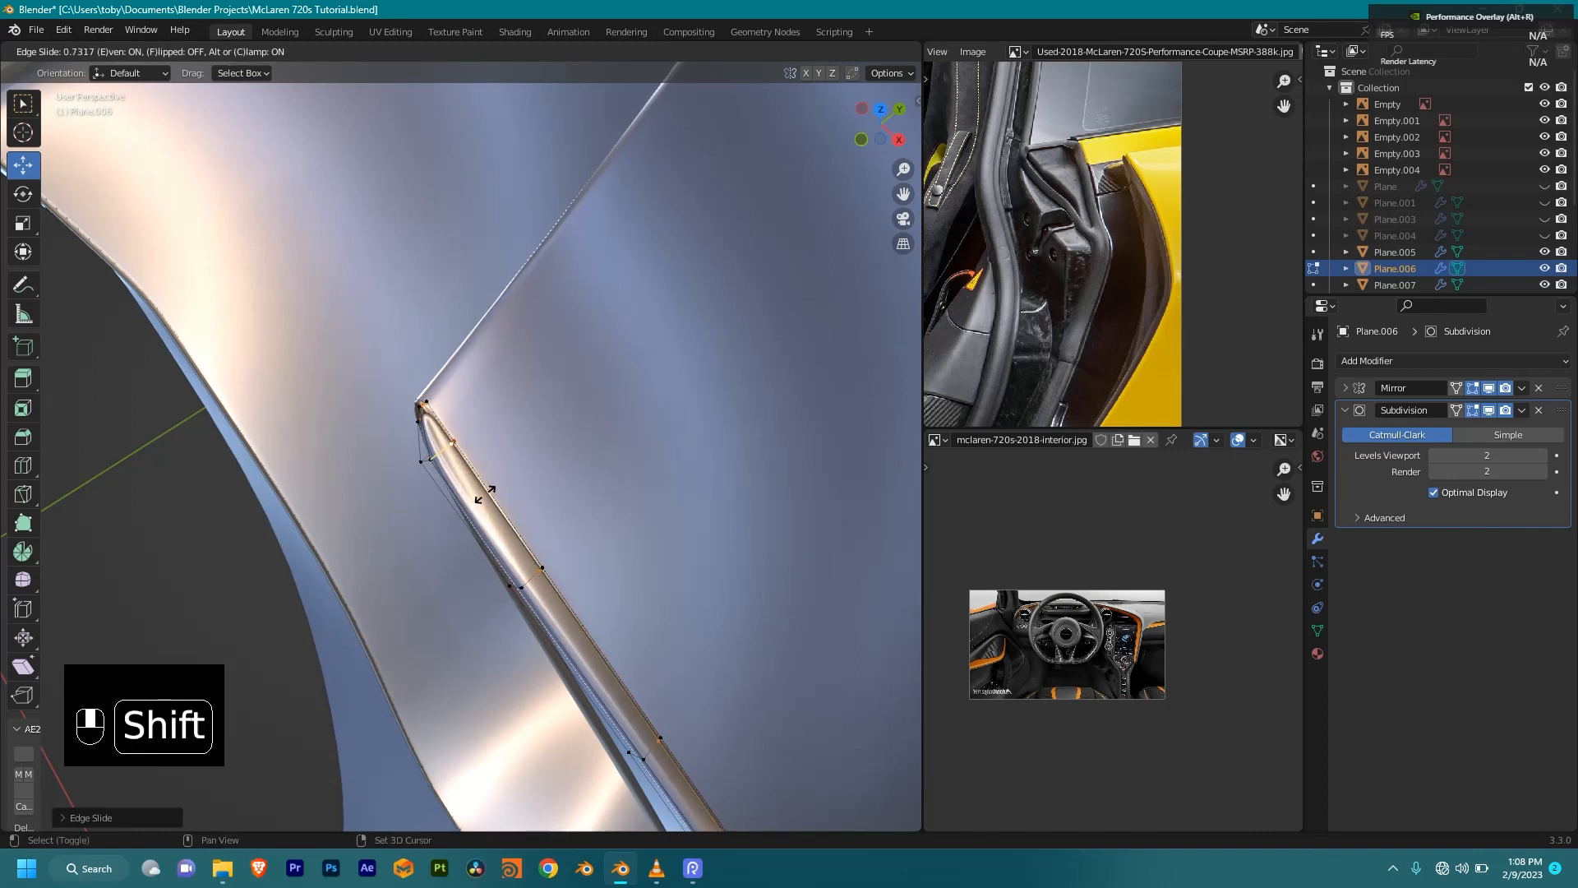
click(486, 494)
scroll(493, 509, down, 6)
middle_drag(498, 538, 569, 551)
key(Tab)
scroll(557, 486, down, 5)
Step: Add a loop cut close to the lower edge of the jamb panel Plane.014 to sharpen its rounded bottom corners
click(707, 546)
scroll(589, 541, up, 3)
mouse_move(569, 551)
shift+middle_down()
mouse_move(560, 509)
mouse_move(576, 538)
shift+middle_up()
middle_drag(575, 539, 597, 493)
click(646, 657)
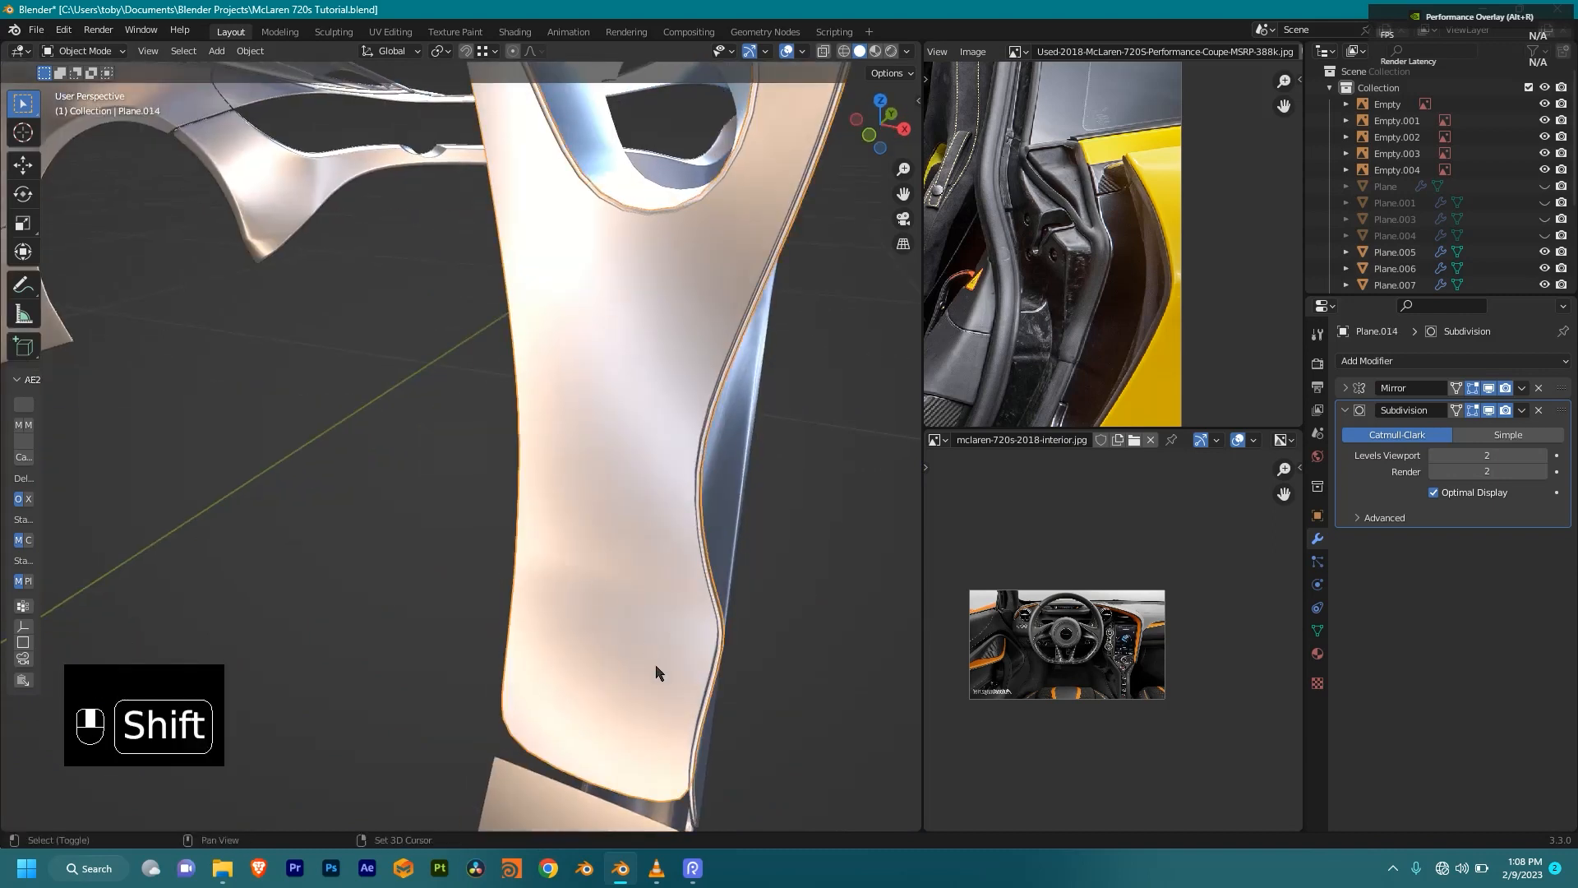
shift+middle_drag(655, 667, 638, 508)
key(Tab)
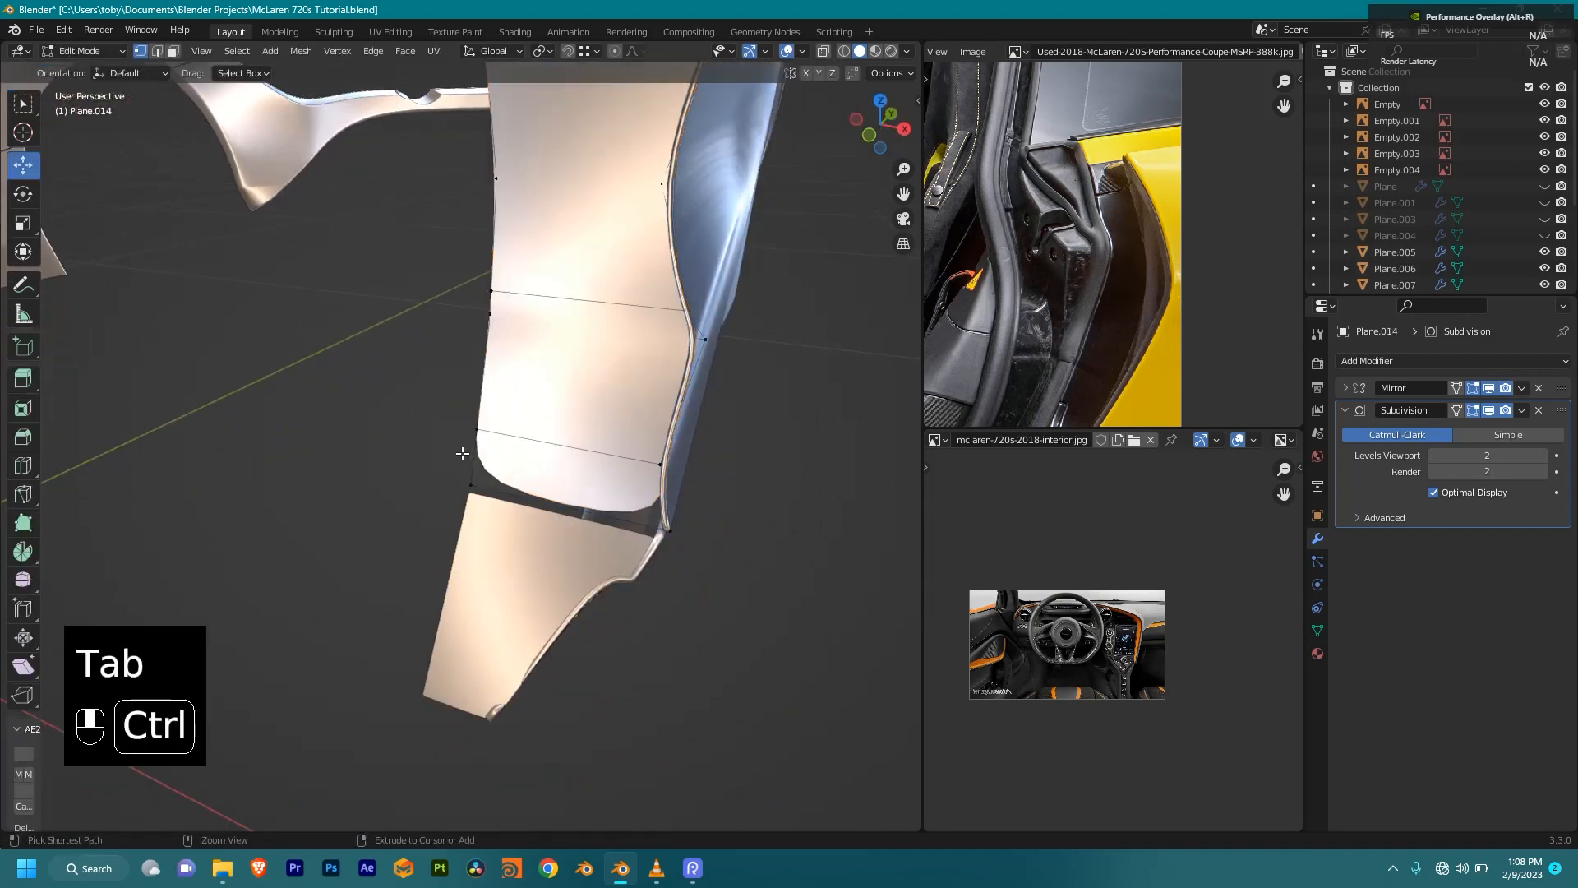
key(ctrl+r)
click(493, 457)
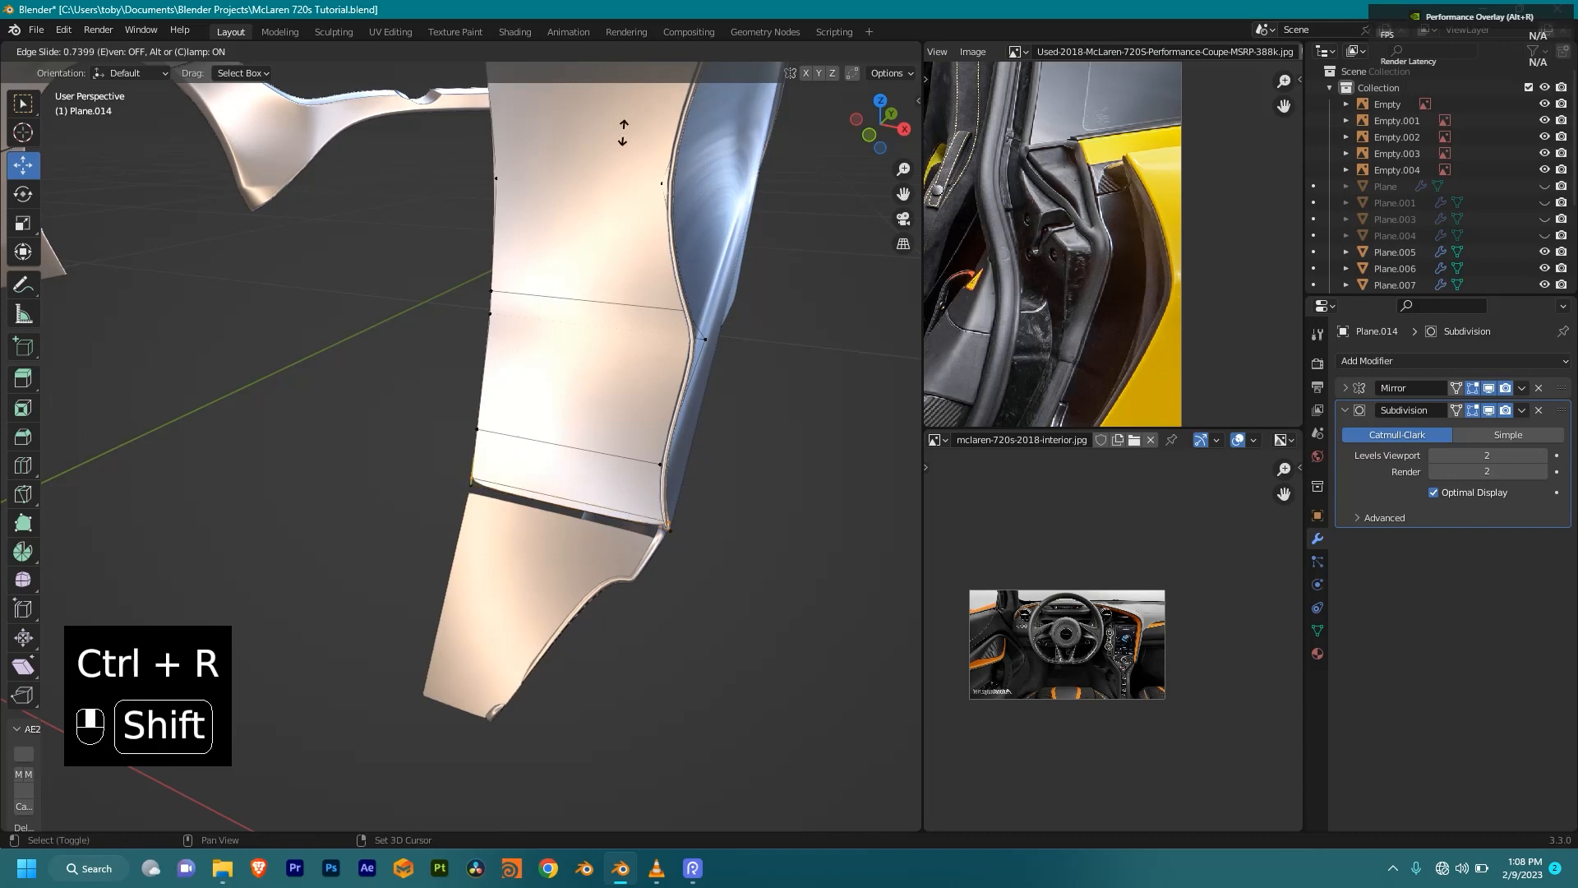
click(609, 189)
shift+middle_drag(610, 379, 549, 326)
scroll(592, 433, up, 4)
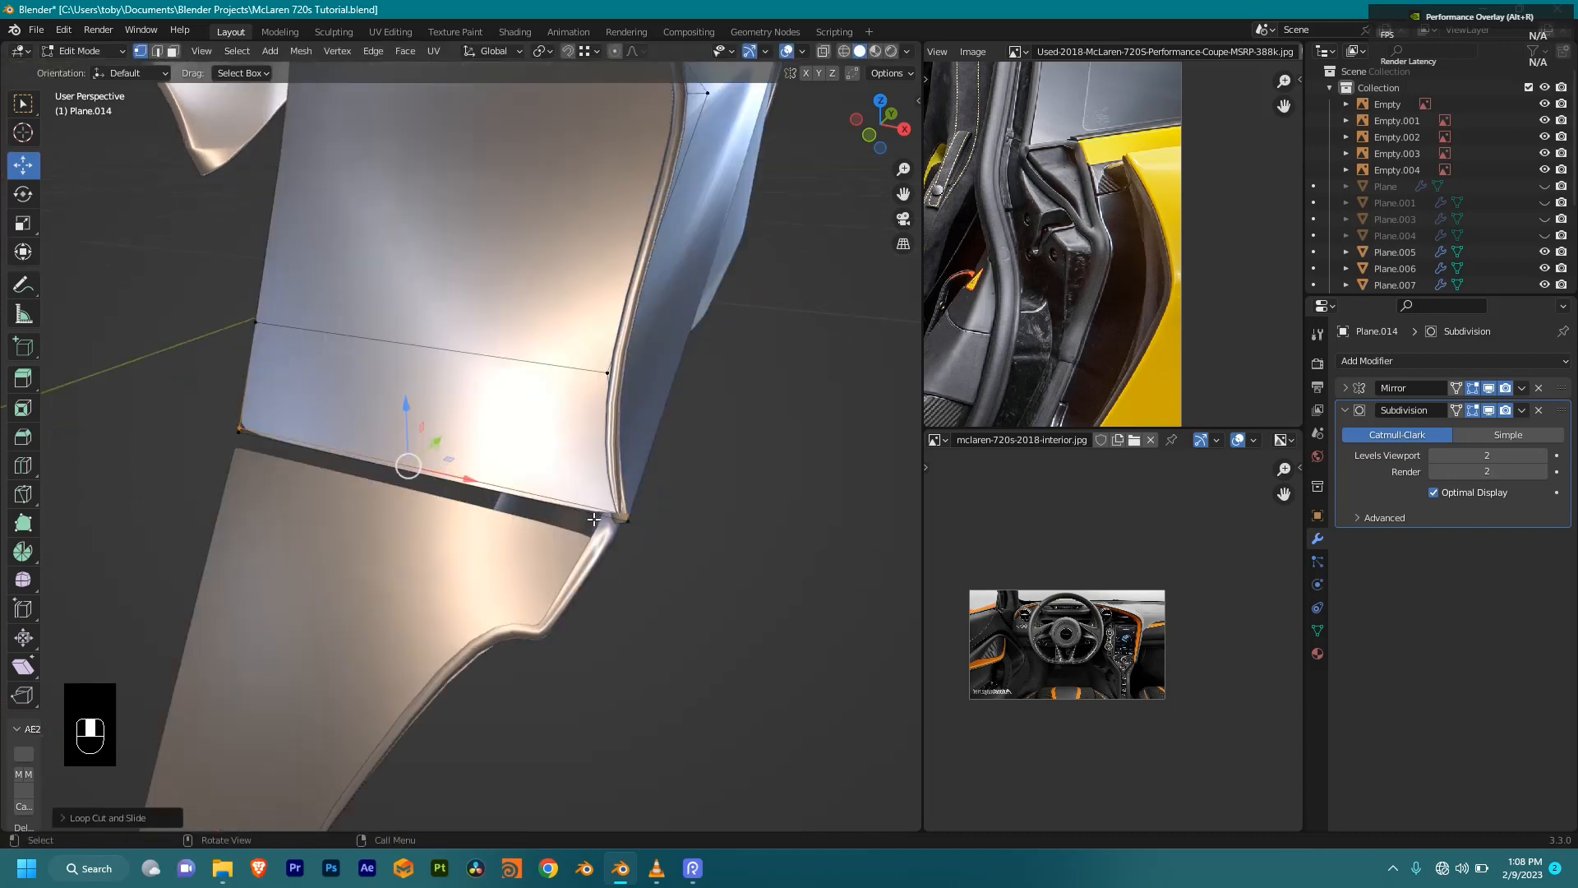
Step: Slide the top edge of the lower jamb piece Plane.013 upward with clamping off, narrowing the gap to the panel above
key(Tab)
click(516, 525)
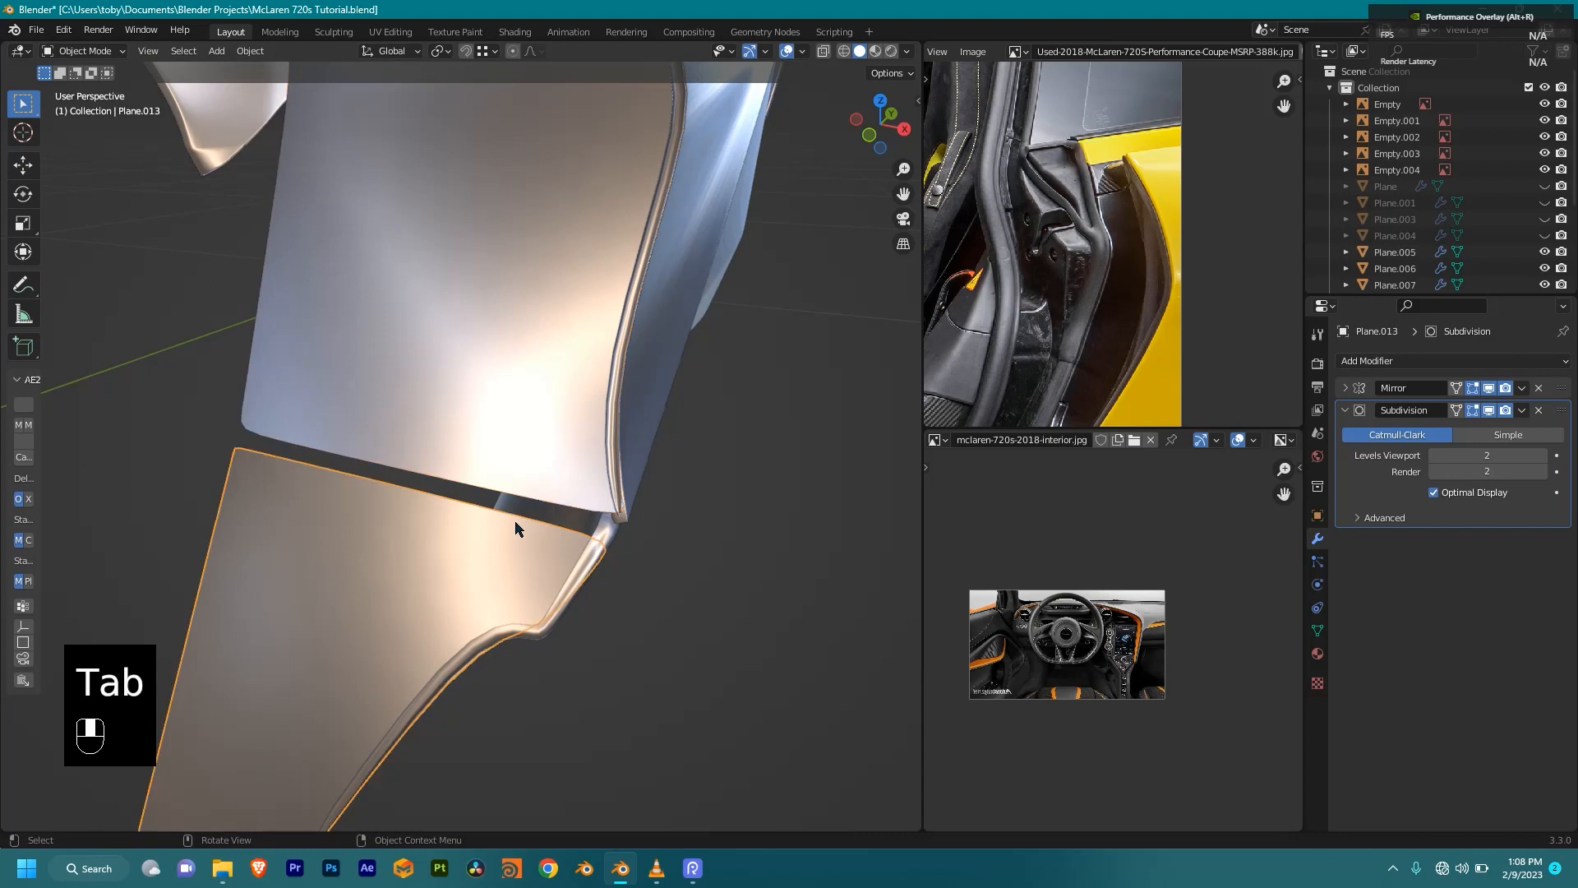
key(Tab)
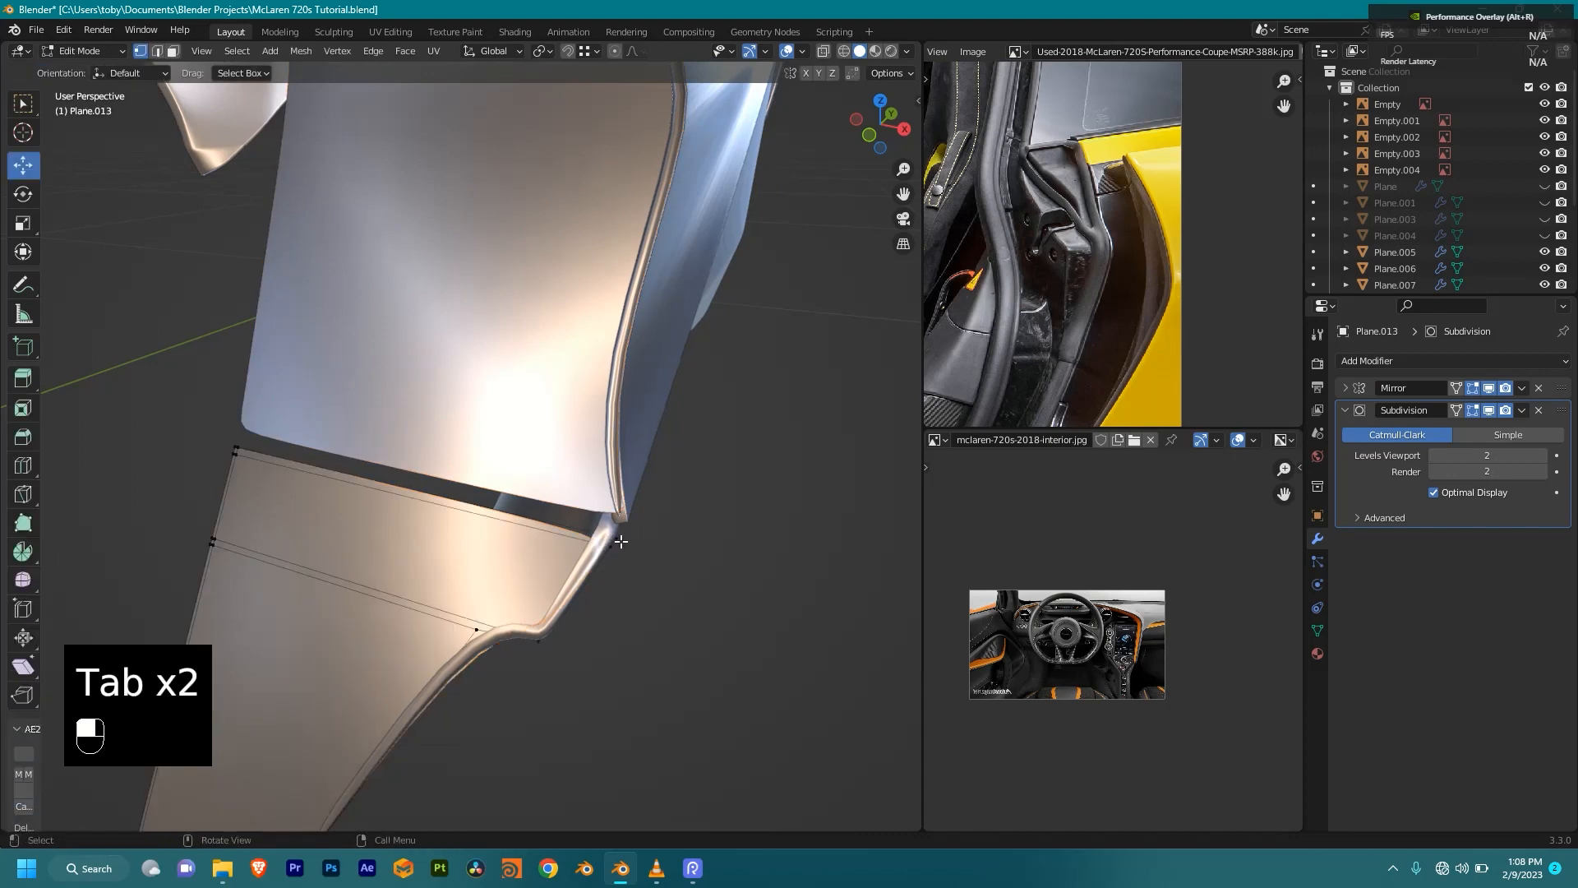
scroll(542, 493, up, 3)
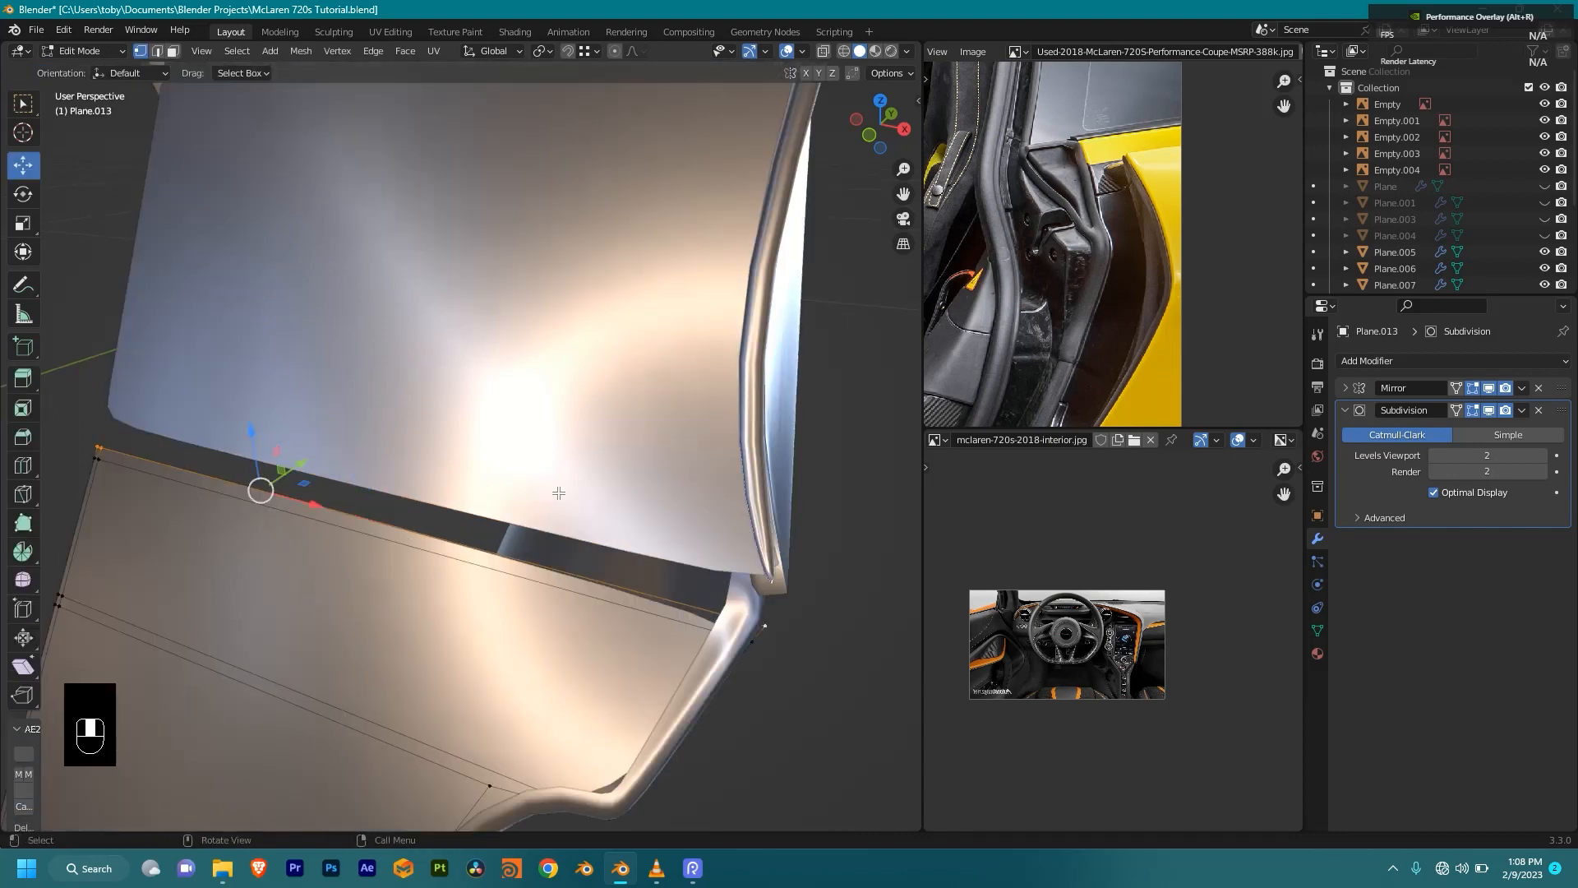
key(g)
key(g)
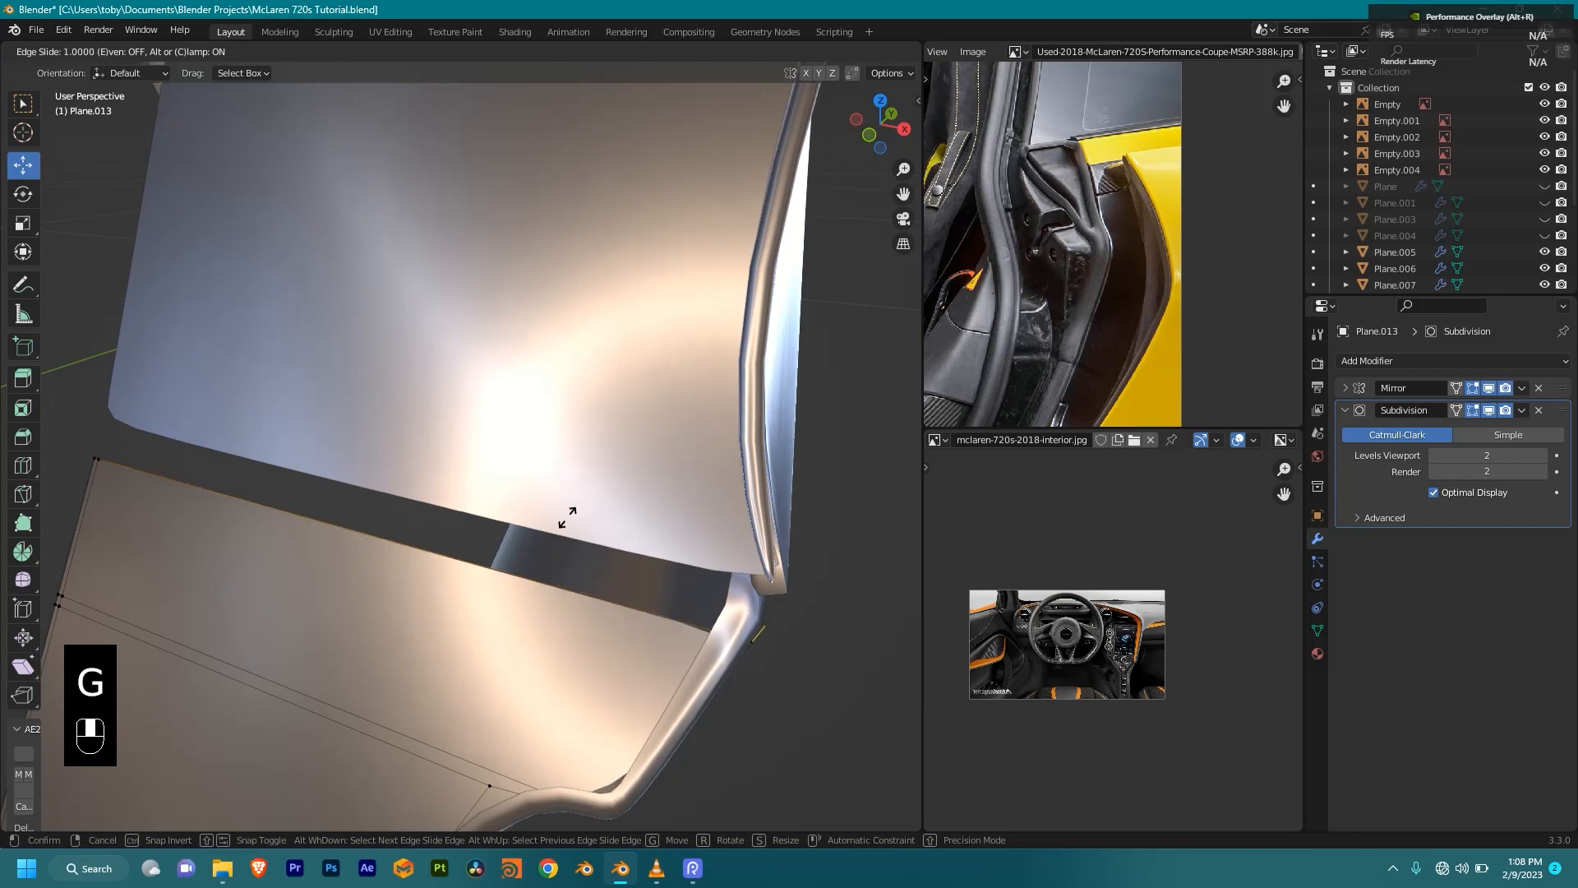
key(c)
key(shift)
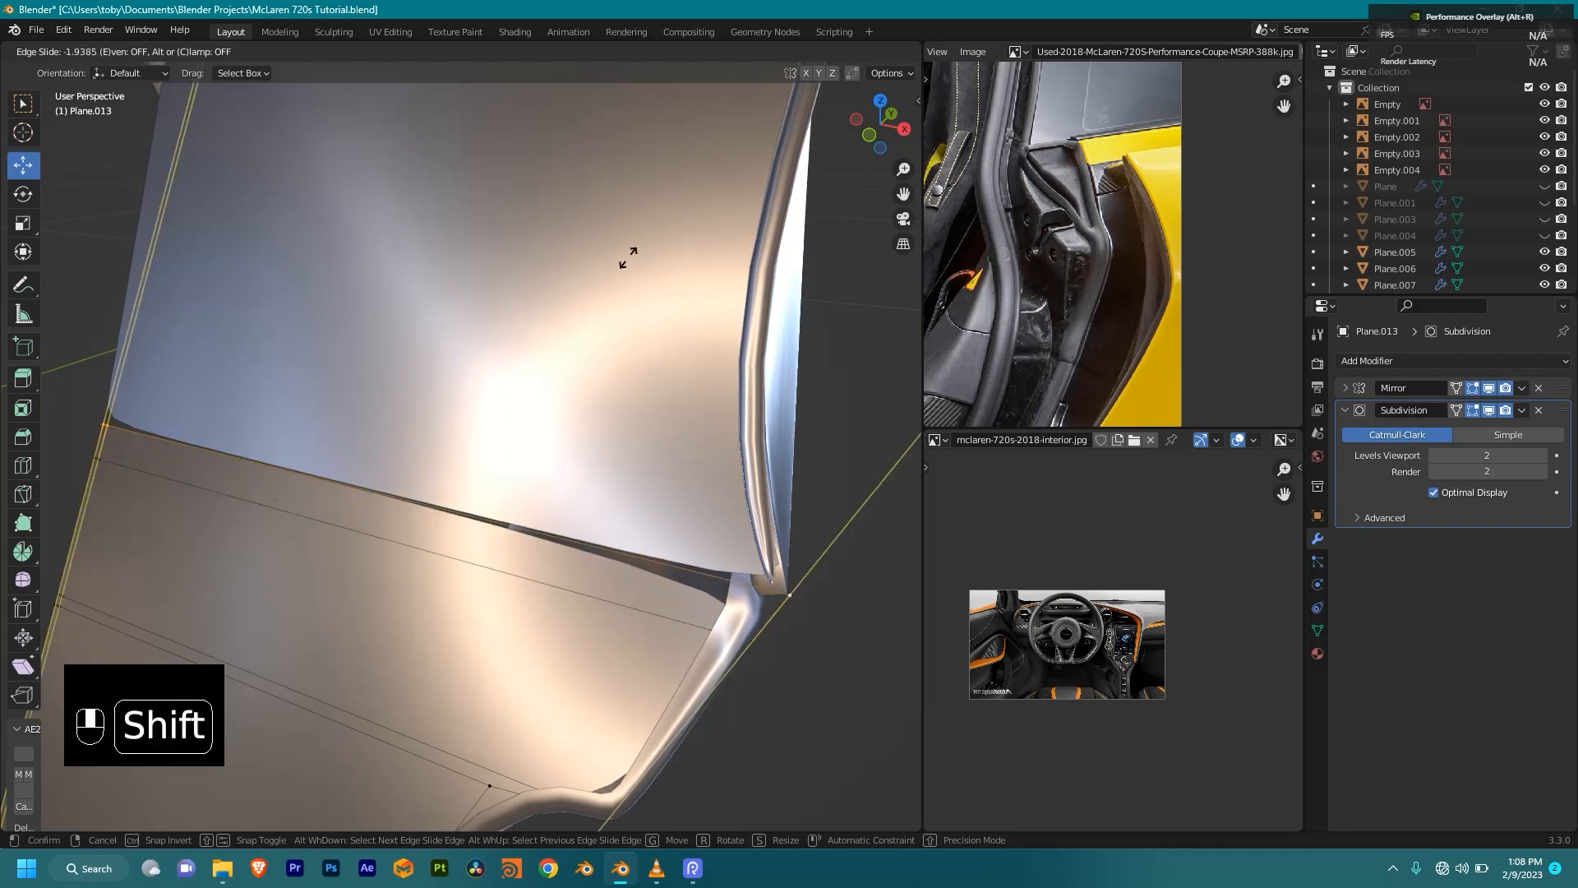
click(621, 301)
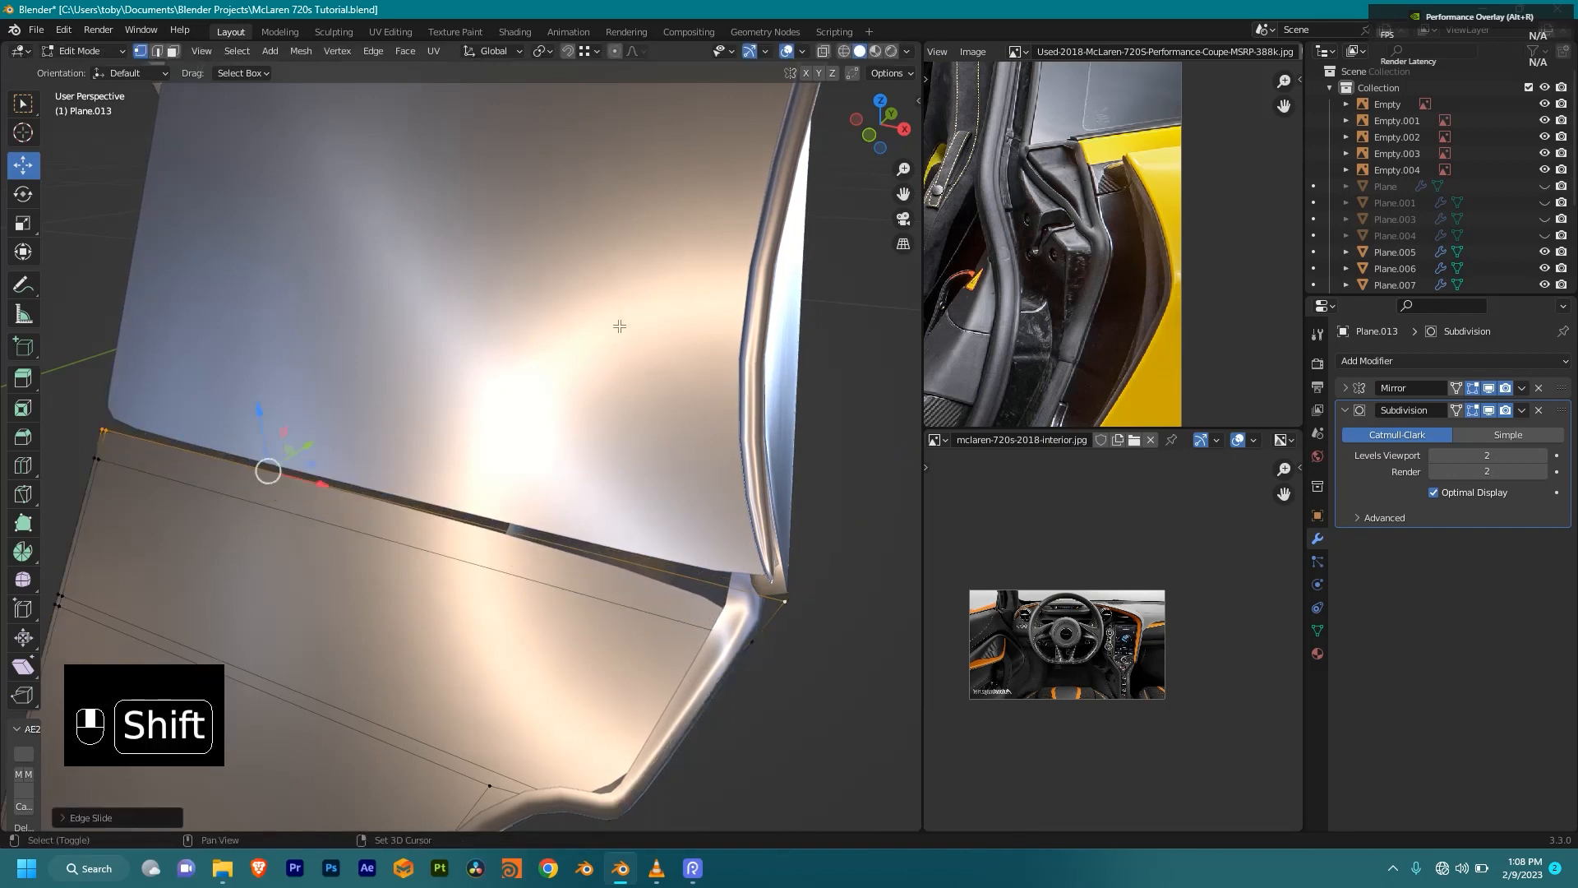
Step: Slide the upper outer corner vertex of Plane.013 inward along its top edge toward the neighbouring panel's corner
click(785, 601)
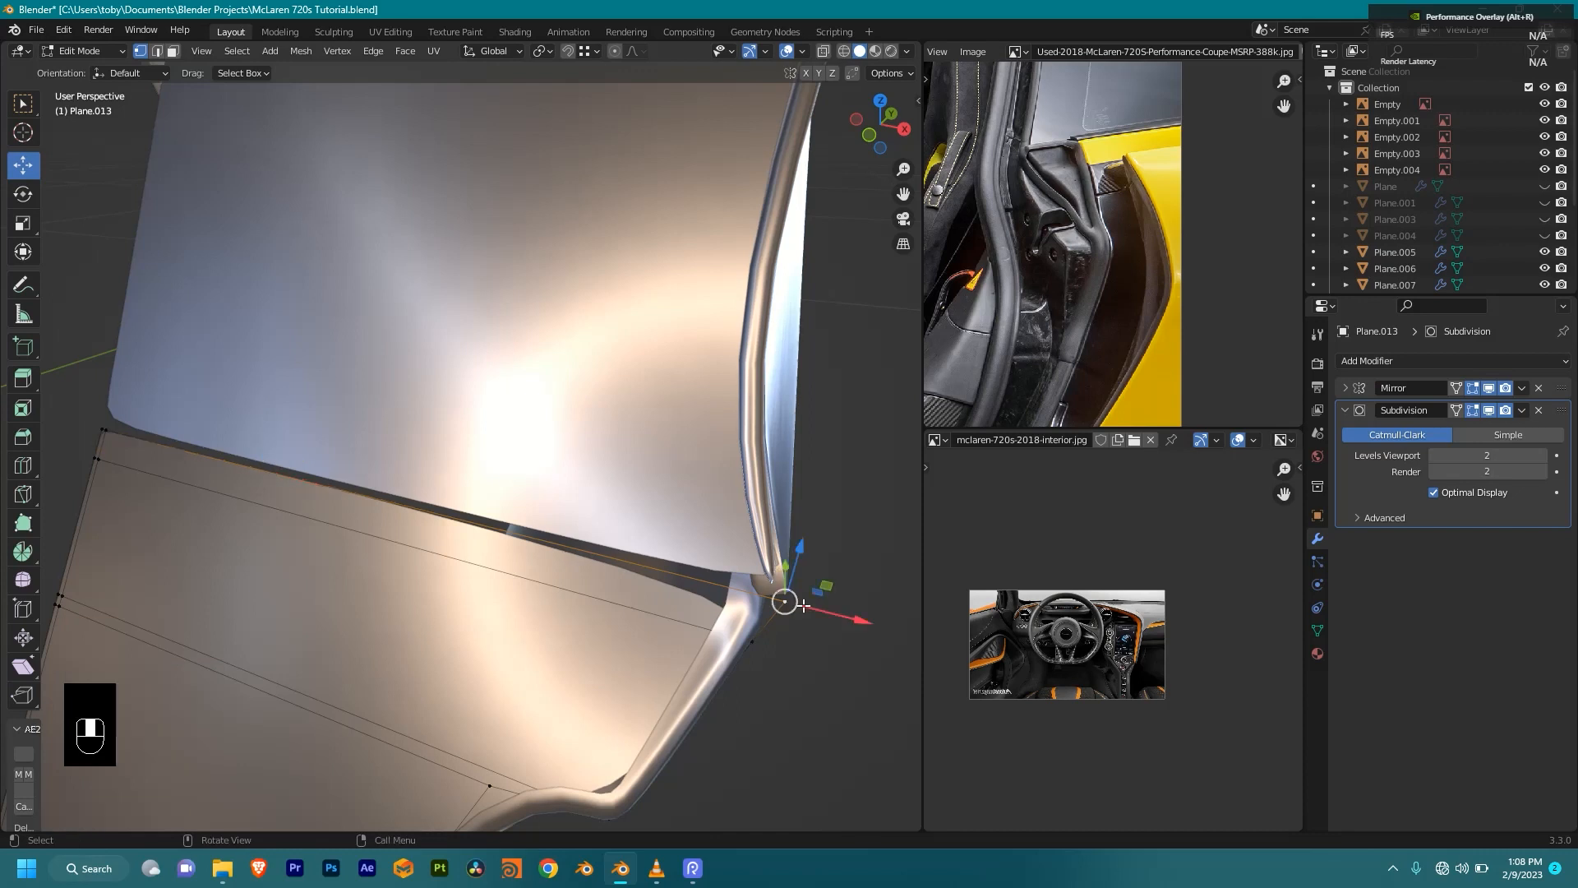
key(g)
key(g)
click(750, 622)
Step: Add an edge loop just below the top edge of Plane.013 and dissolve the former support loop beneath it
key(ctrl+r)
click(791, 571)
click(576, 601)
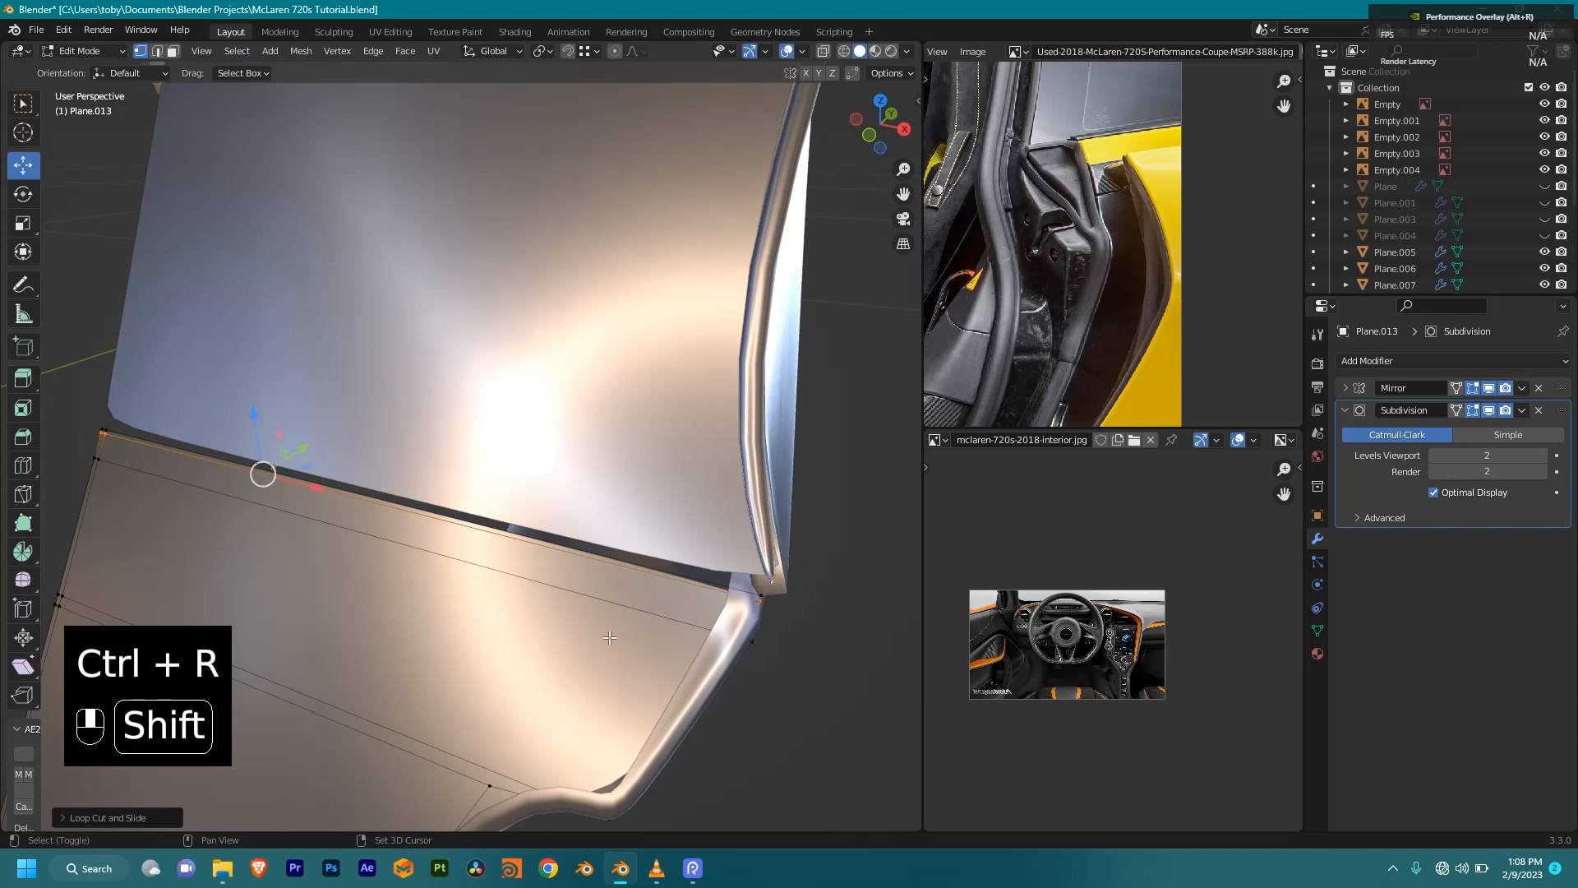
key(x)
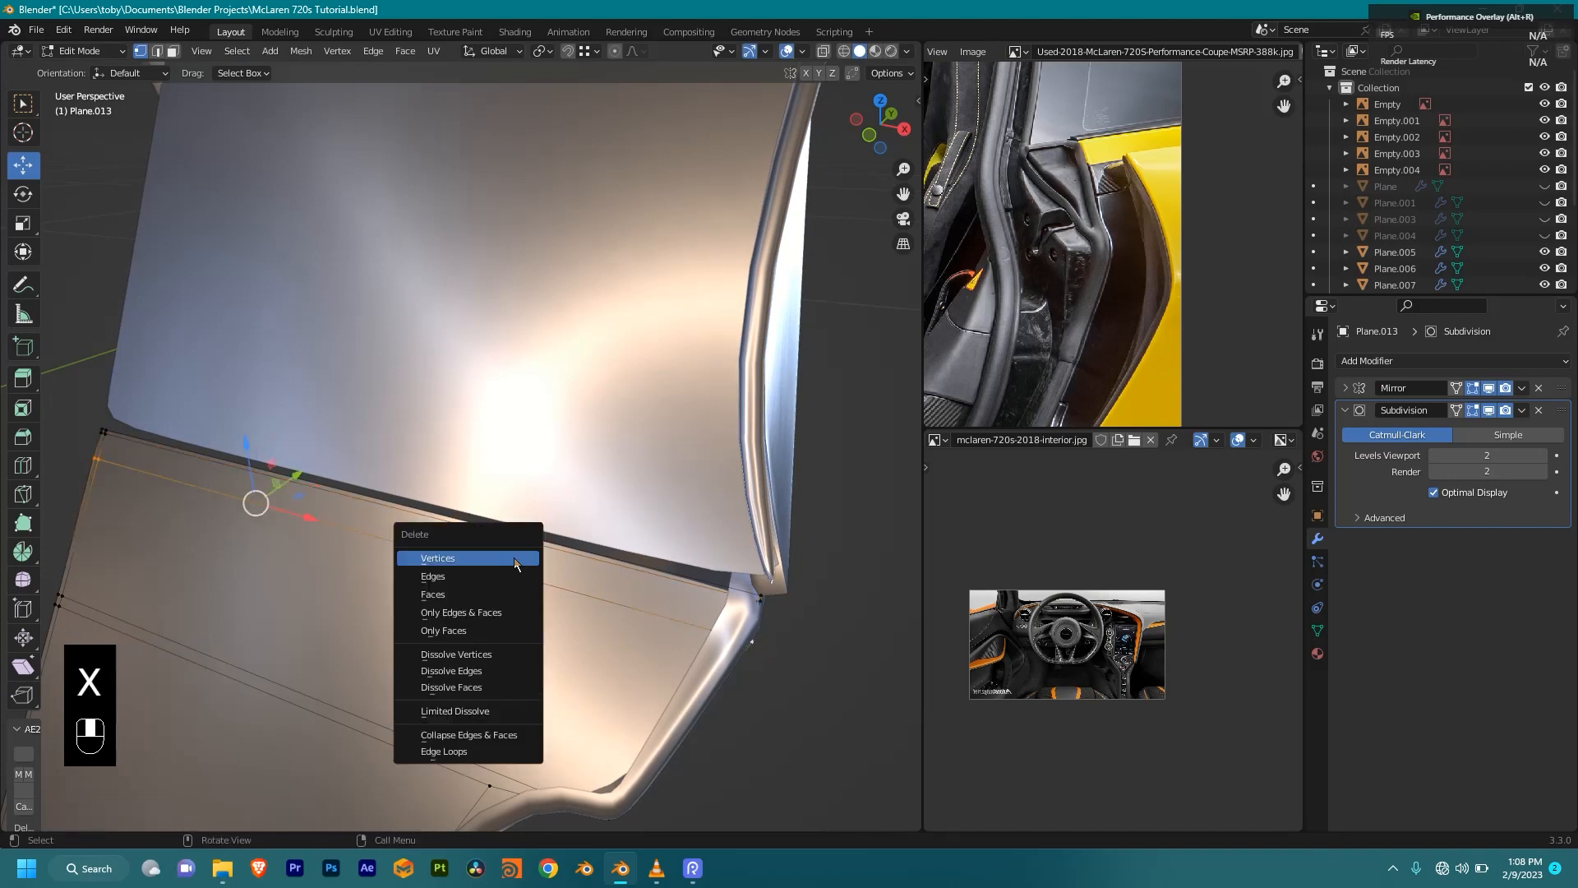
scroll(599, 515, down, 13)
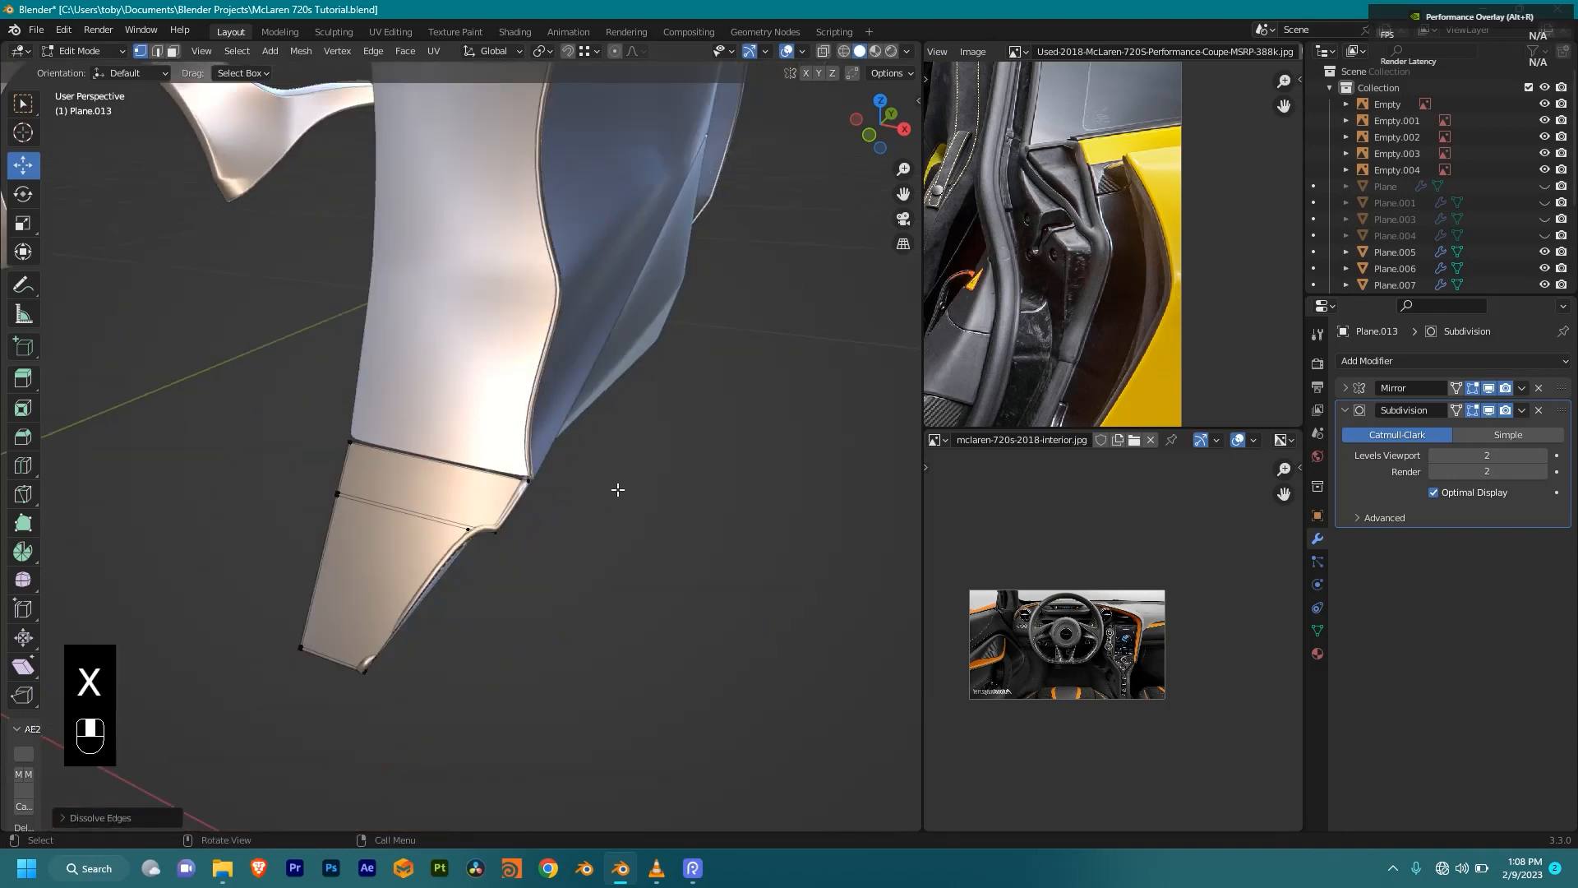
Step: Recalculate the normals of the lower jamb piece Plane.013 together with the jamb panel above it
key(Tab)
scroll(615, 368, up, 6)
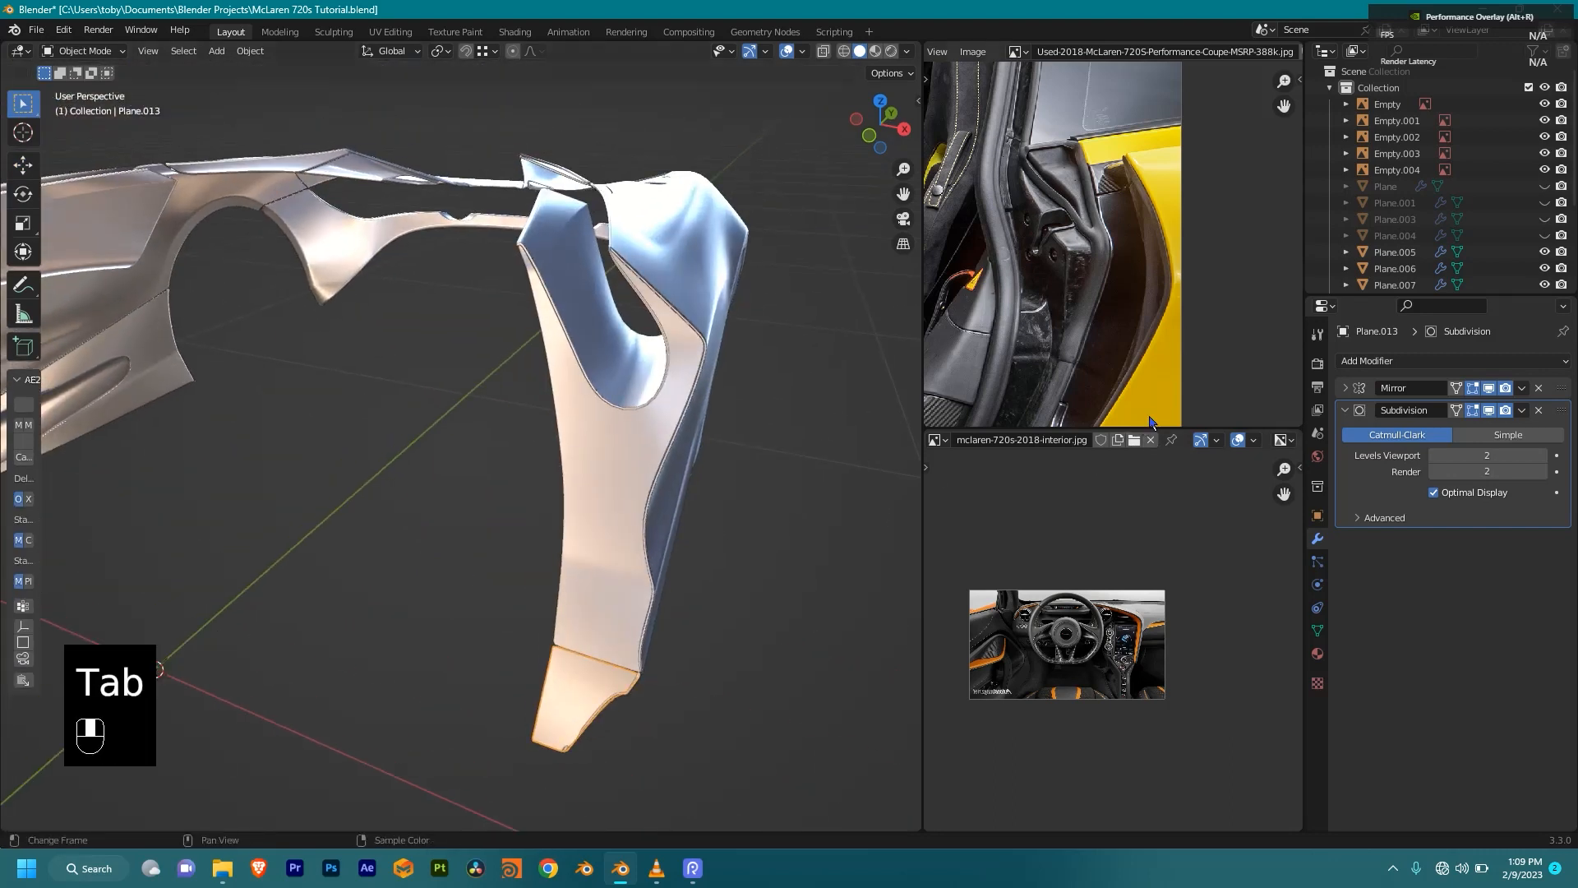
scroll(1140, 243, up, 2)
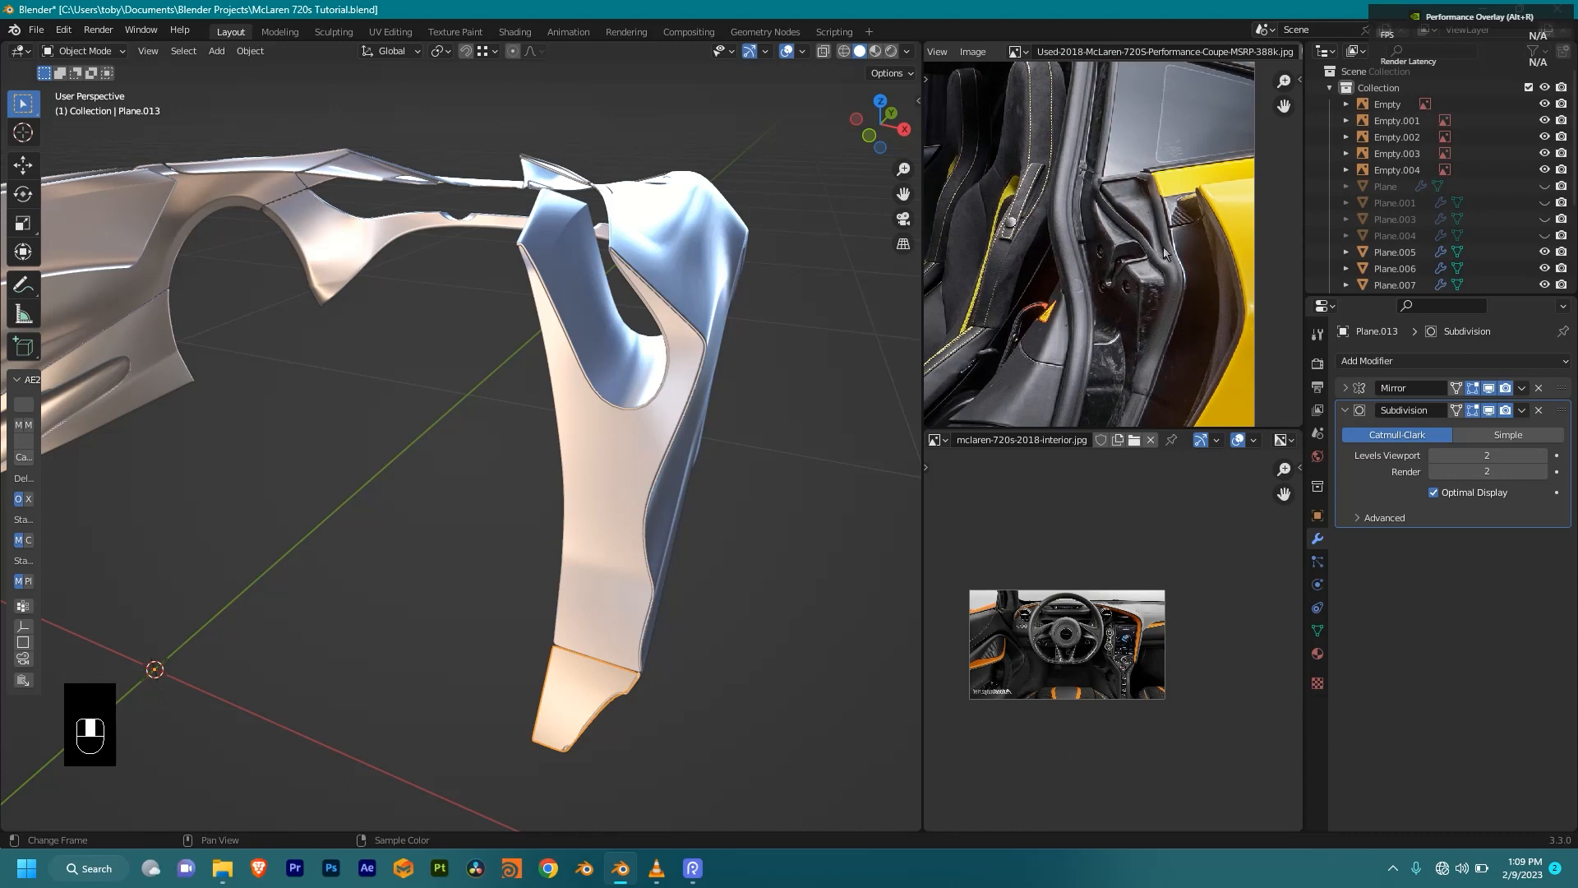
middle_drag(489, 198, 543, 395)
middle_drag(712, 393, 606, 381)
middle_drag(513, 313, 543, 485)
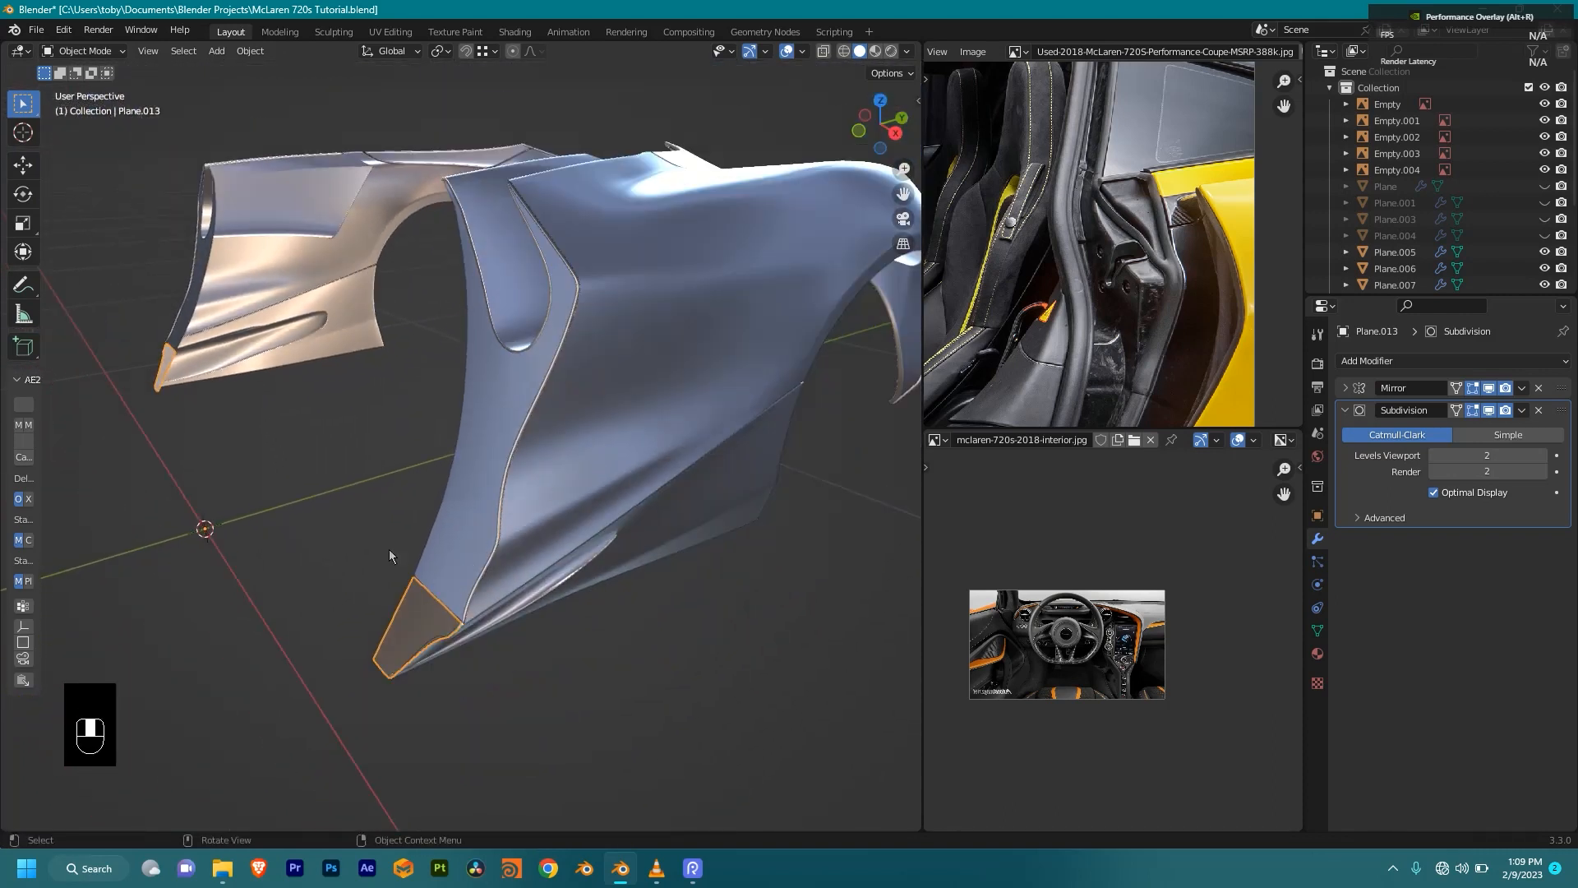
key(Tab)
key(a)
key(shift+n)
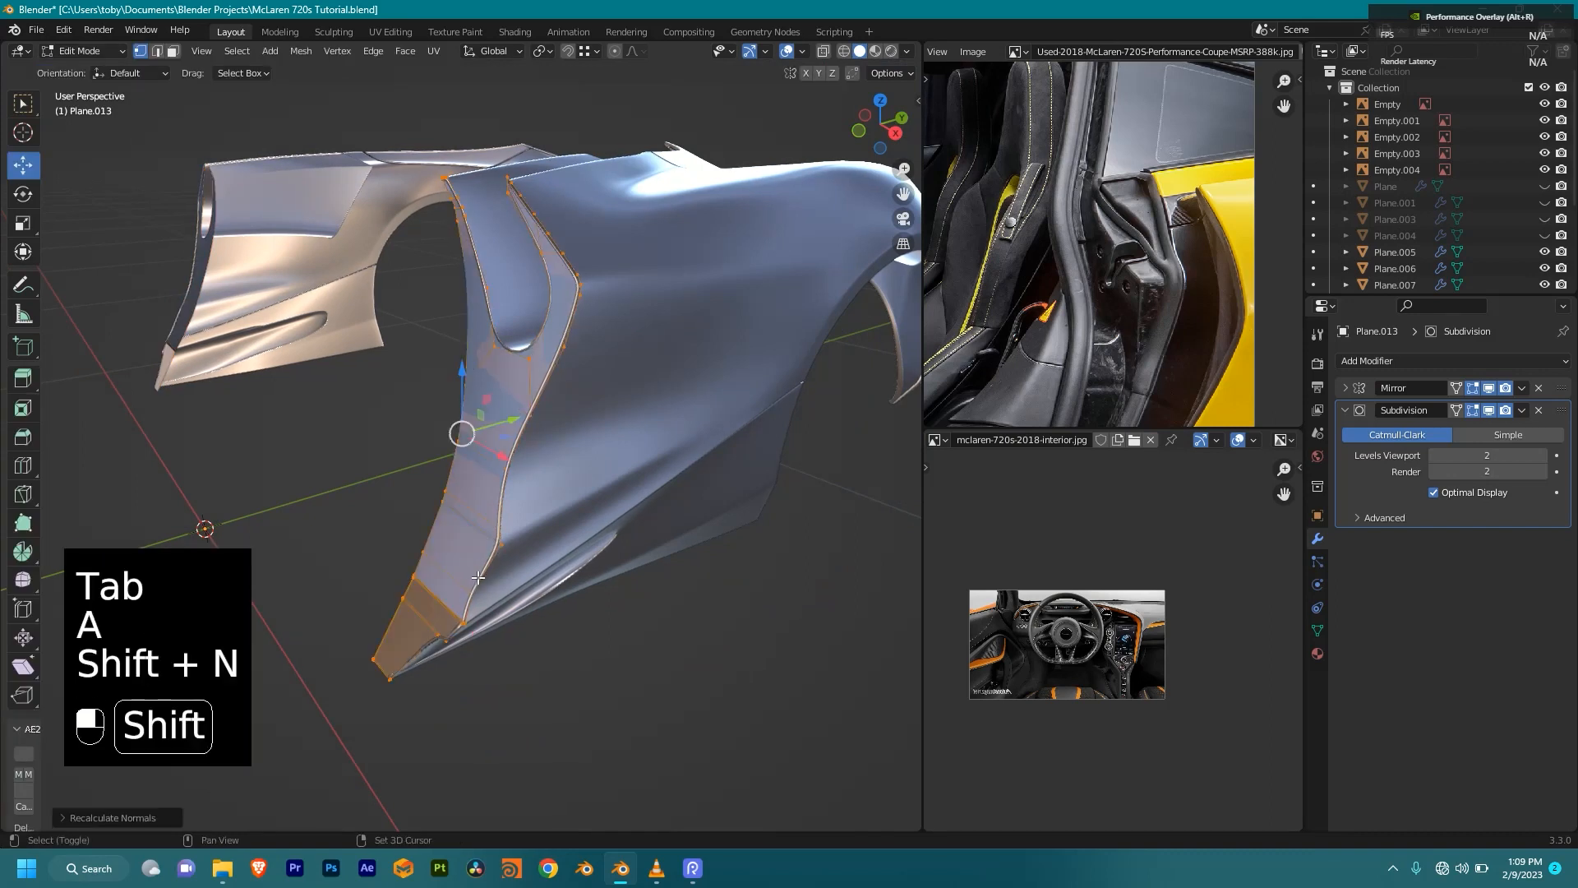
key(Tab)
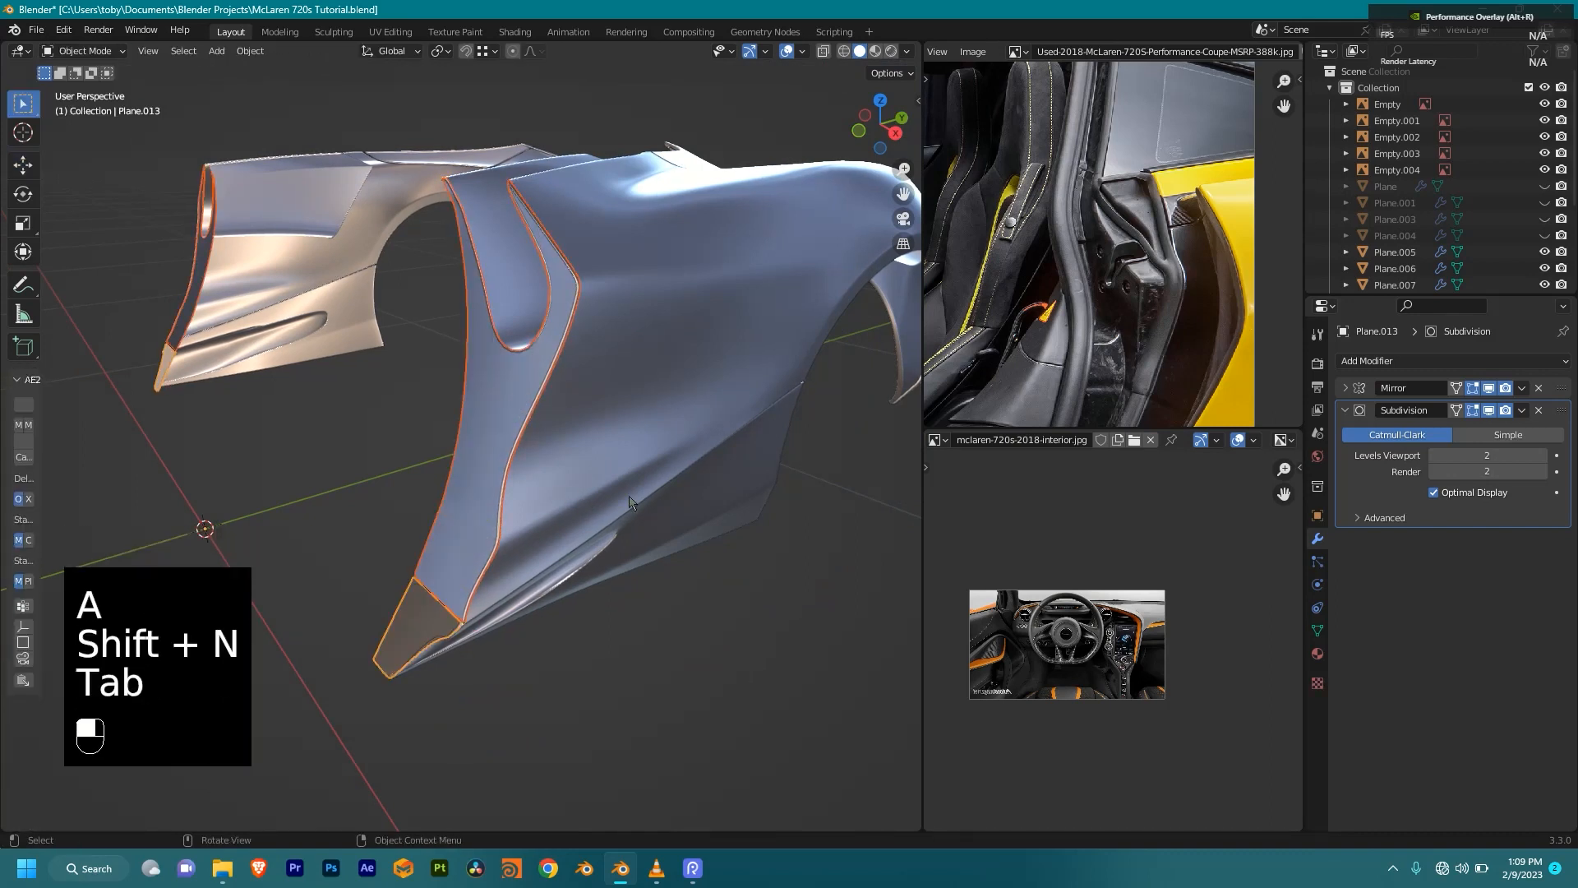
Step: Slide the inner-edge vertex of jamb panel Plane.014 beside the opening inward toward the opening's border, narrowing the strip
middle_drag(1191, 290, 1109, 273)
scroll(1189, 221, down, 3)
scroll(1192, 209, up, 2)
scroll(1131, 284, up, 3)
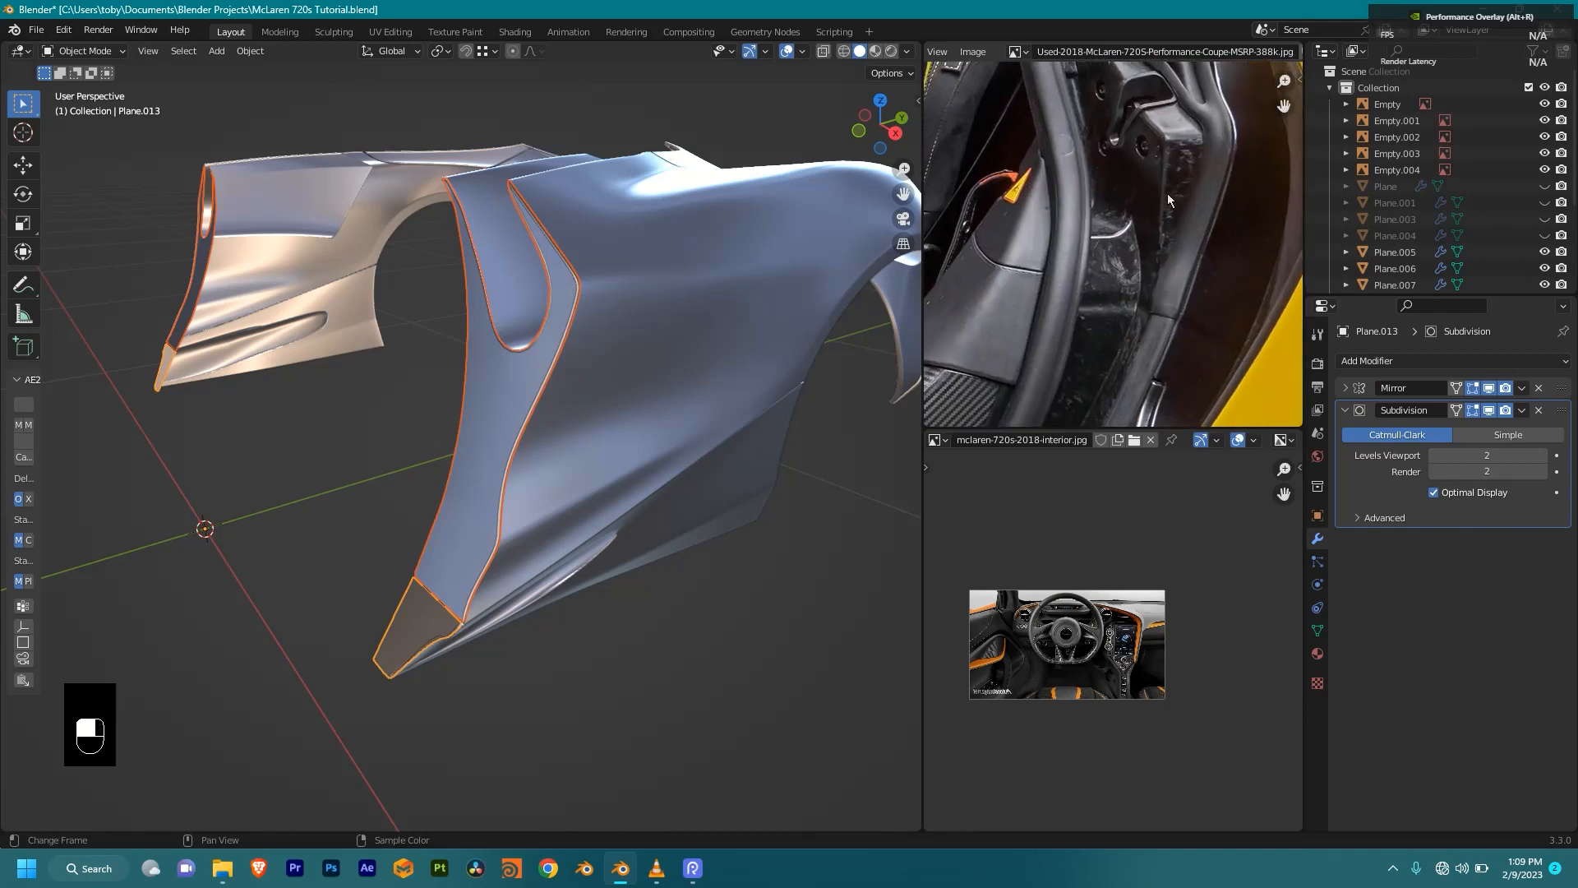
scroll(1164, 173, down, 2)
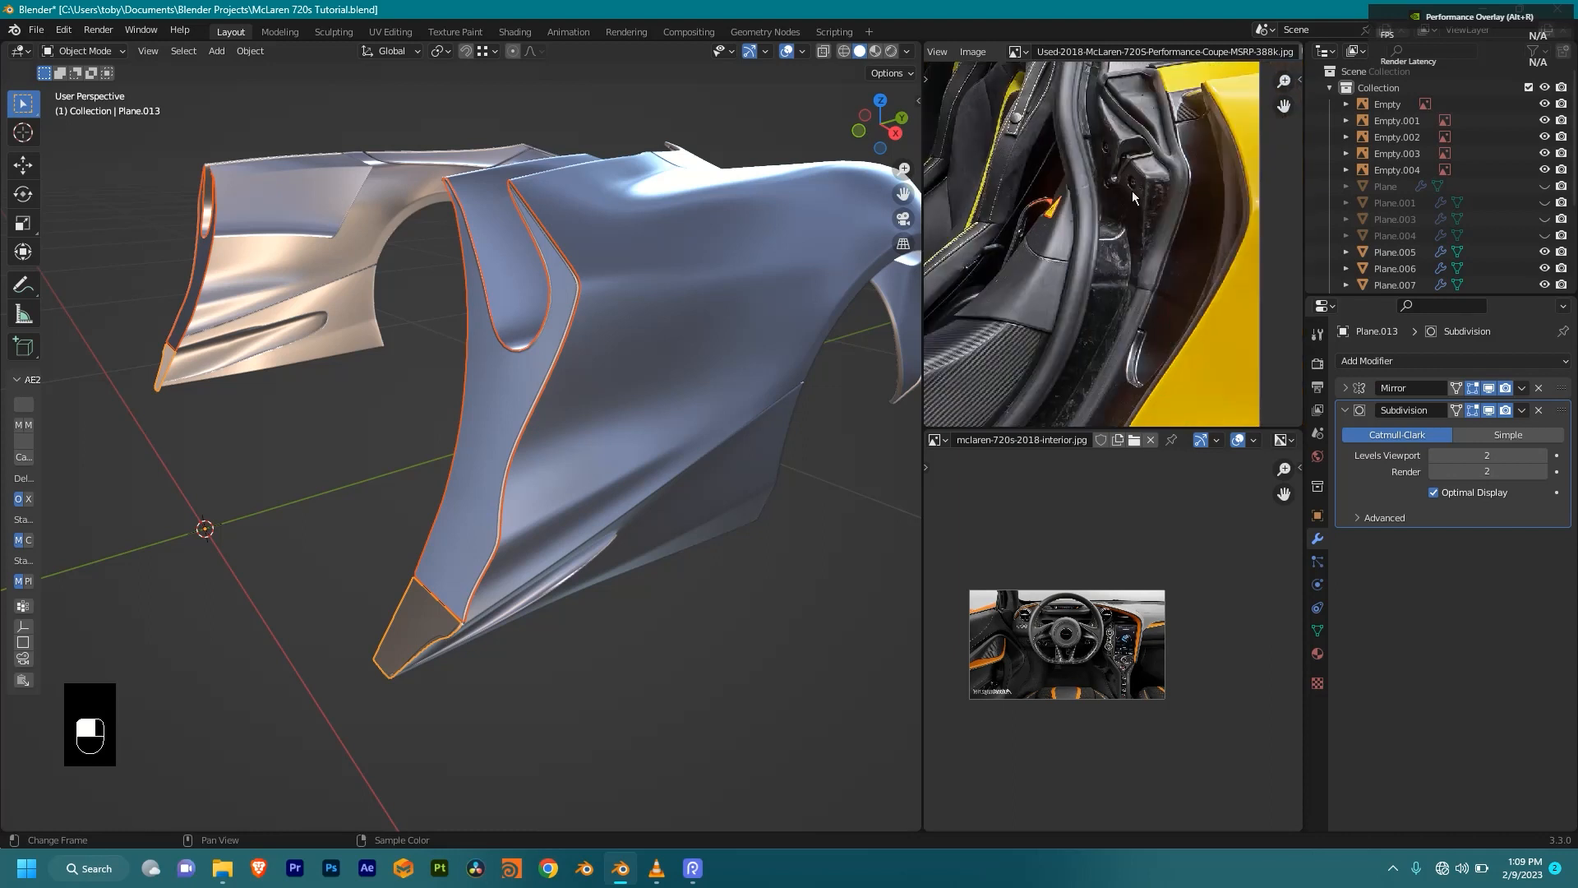
middle_drag(830, 214, 420, 367)
click(488, 406)
key(Tab)
scroll(542, 383, up, 1)
scroll(420, 367, up, 2)
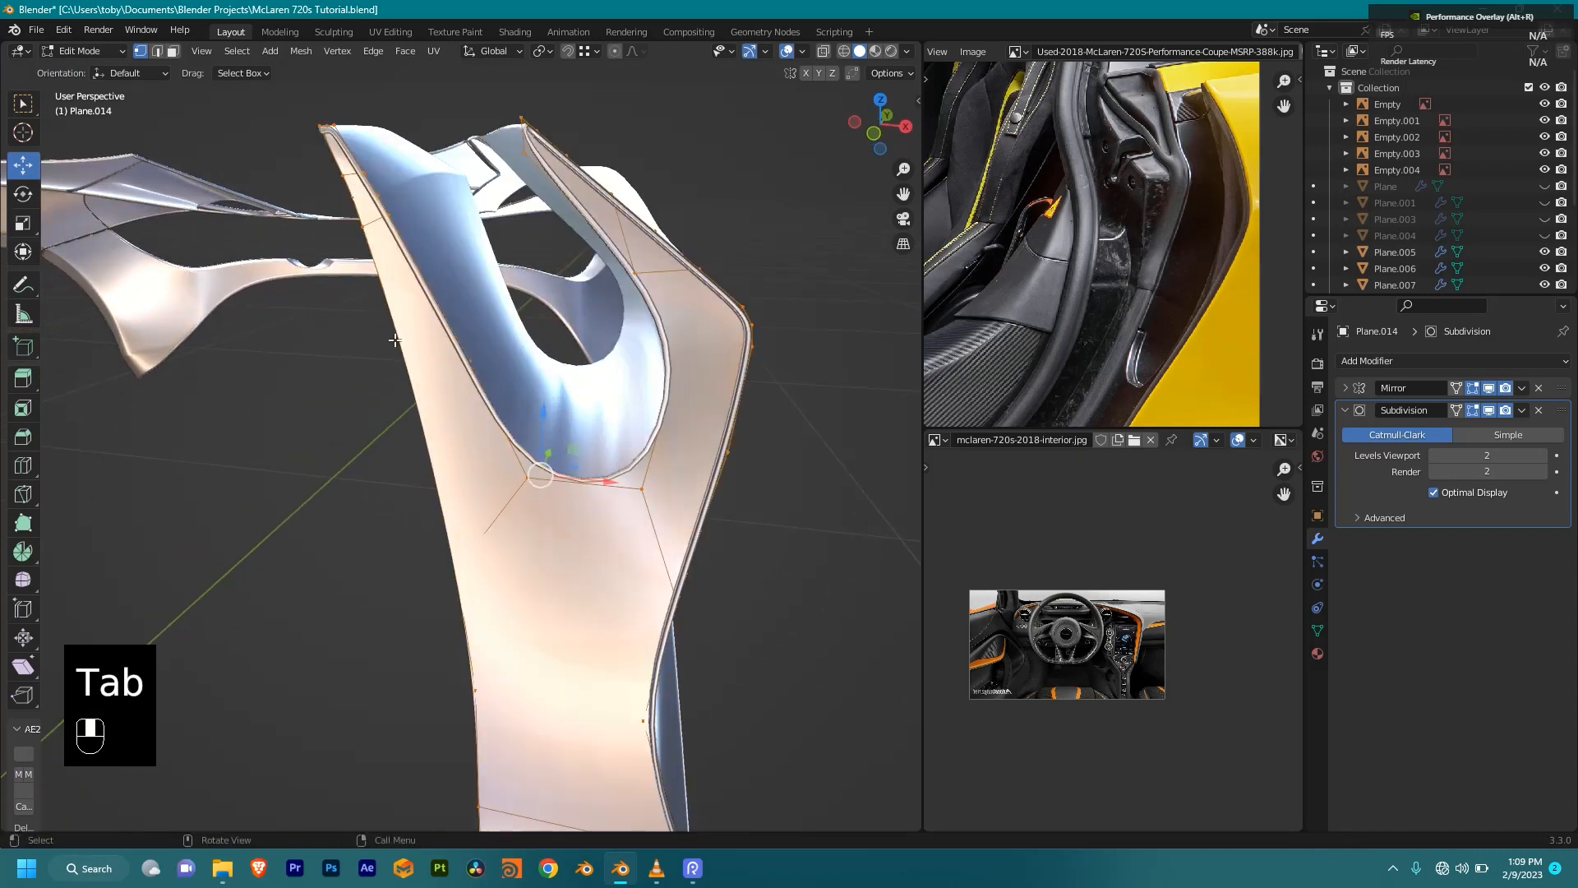
key(shift+z)
click(405, 372)
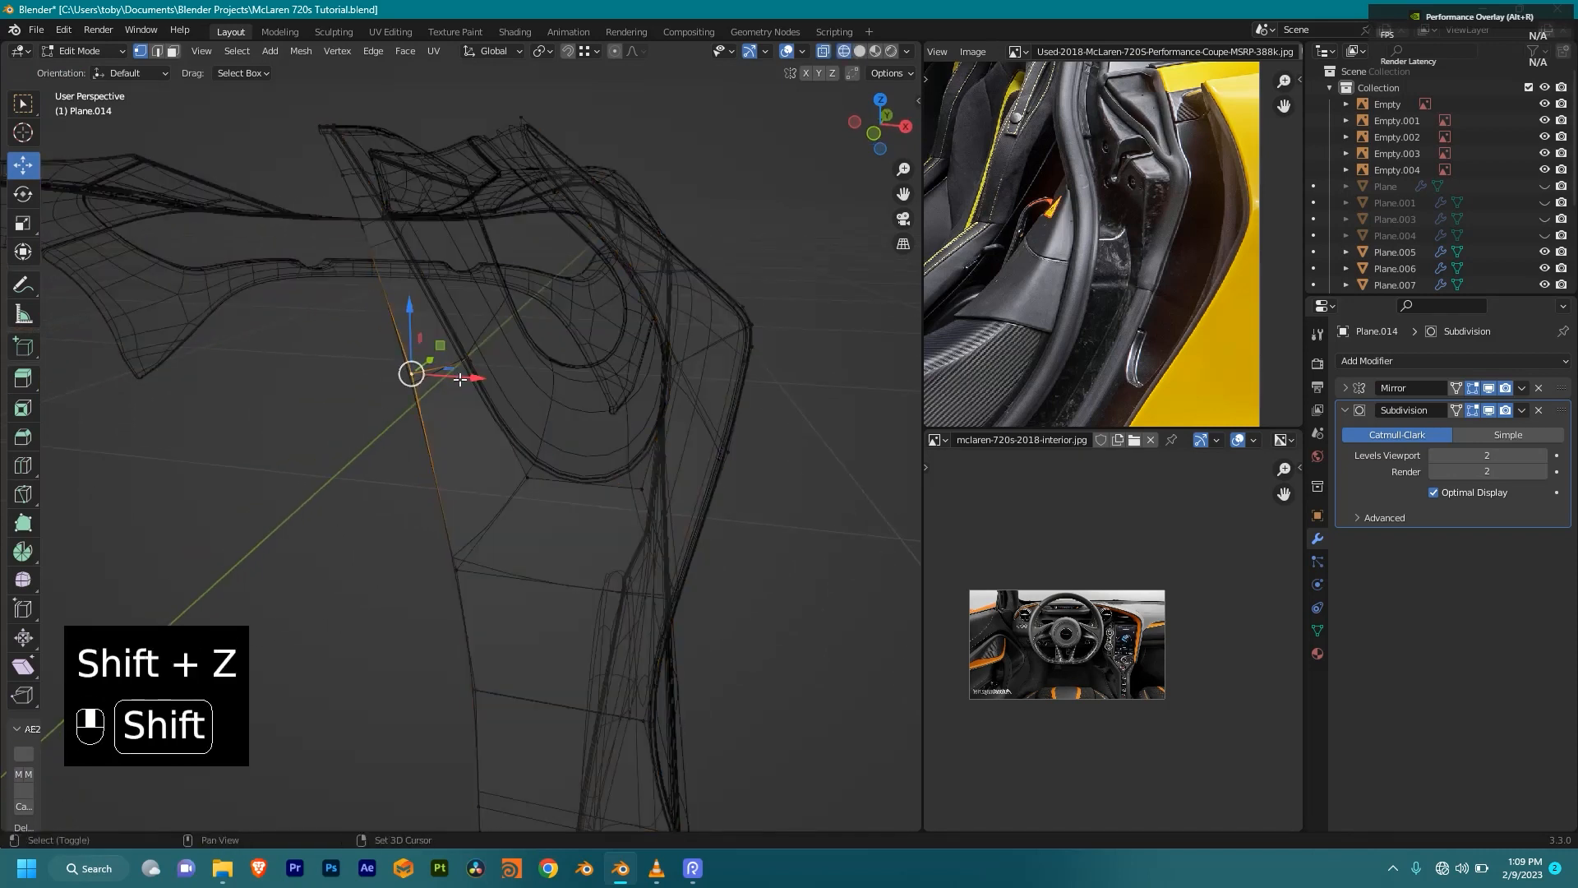
key(shift+z)
key(g)
key(g)
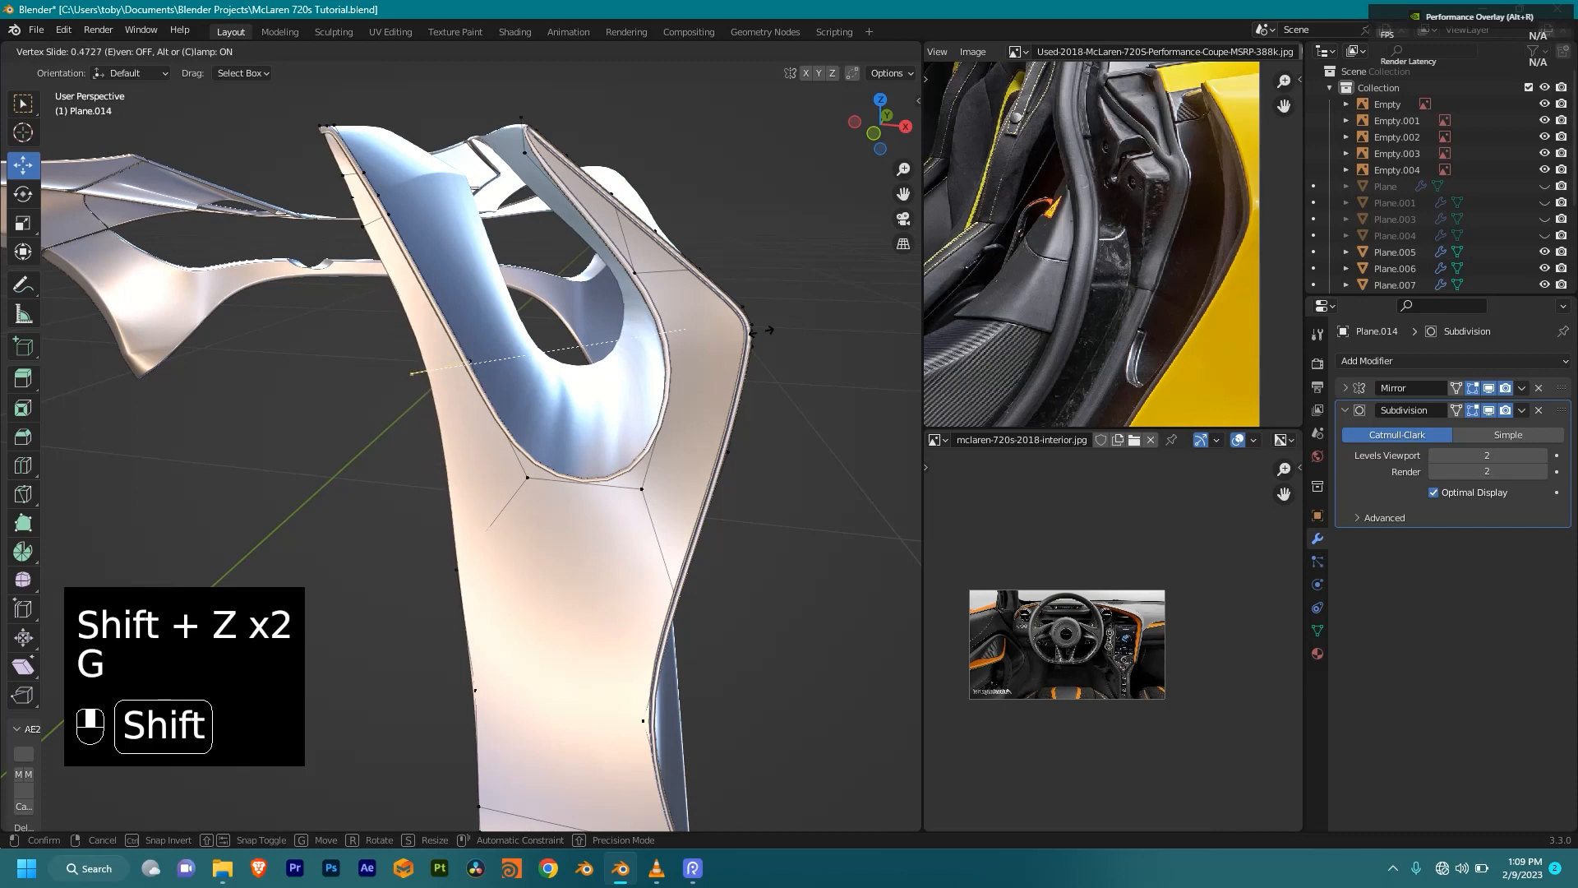
shift+click(796, 331)
Step: Slide the neighbouring inner-edge vertices below and above that point inward to keep the edge of Plane.014 flowing smoothly
click(458, 567)
key(g)
key(g)
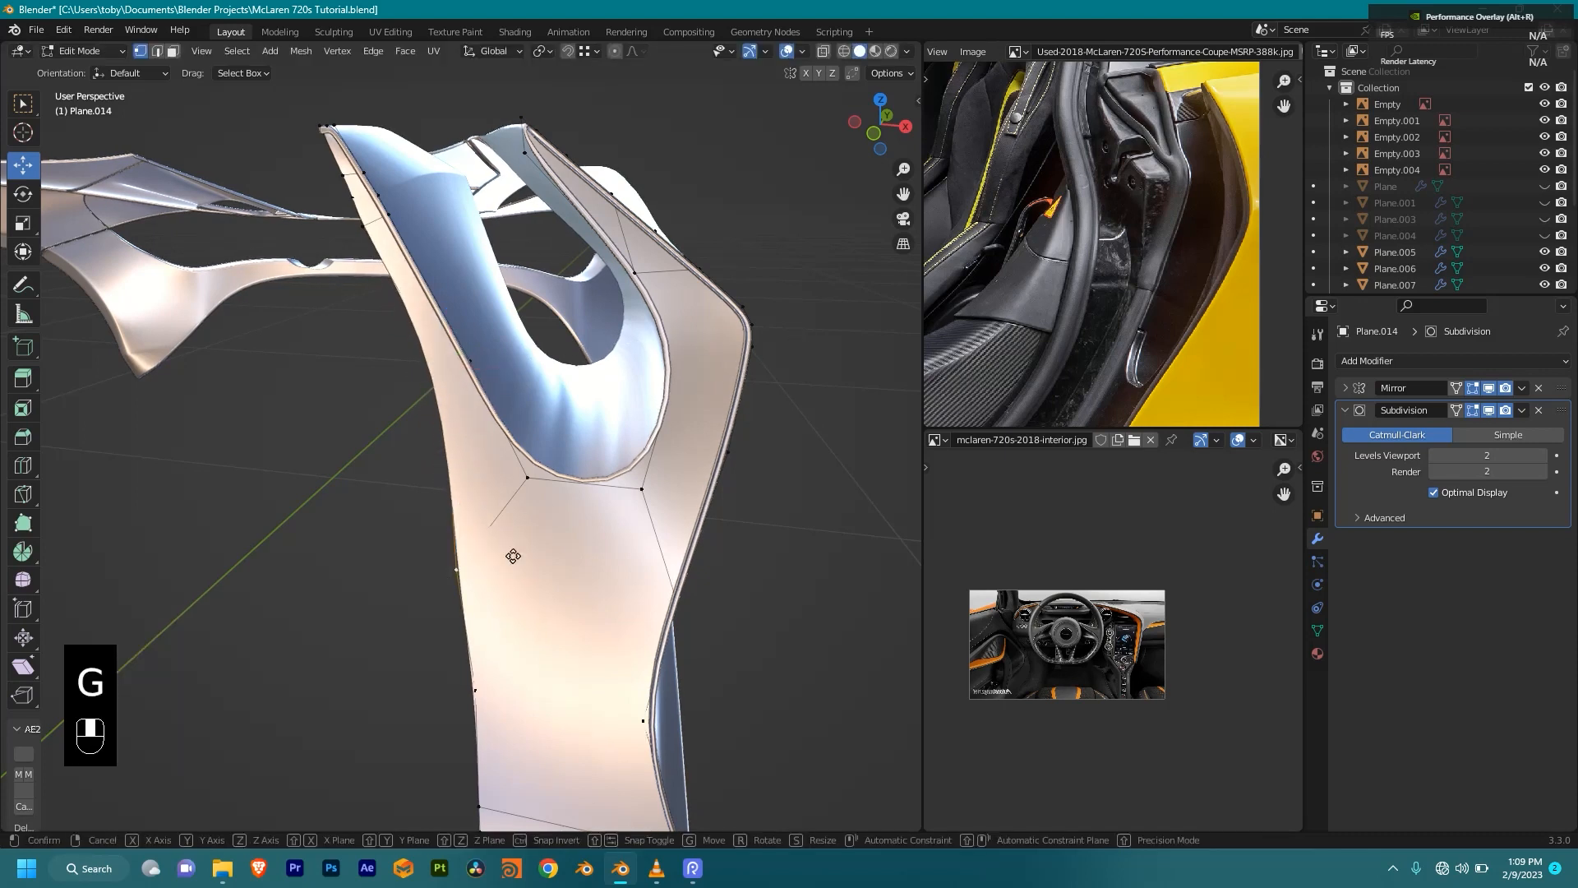
shift+click(647, 556)
click(360, 226)
key(g)
key(g)
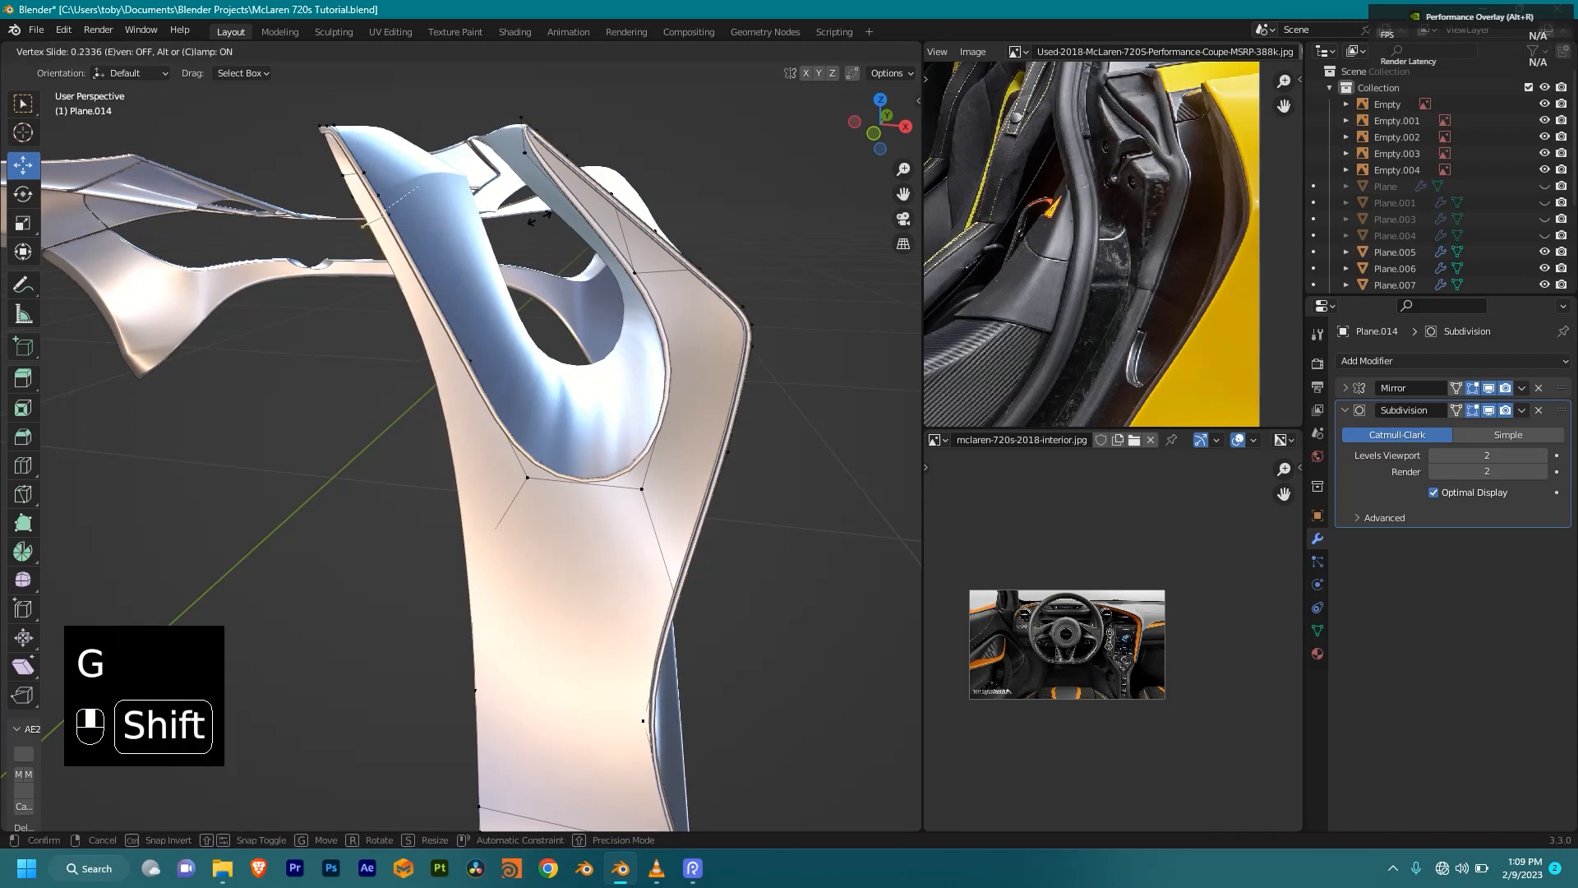
shift+click(470, 195)
Step: Slide the inner-edge vertex near the upper tip of Plane.014 toward the opening and save the file
shift+middle_drag(362, 217, 399, 313)
scroll(400, 312, up, 2)
click(387, 230)
key(g)
key(g)
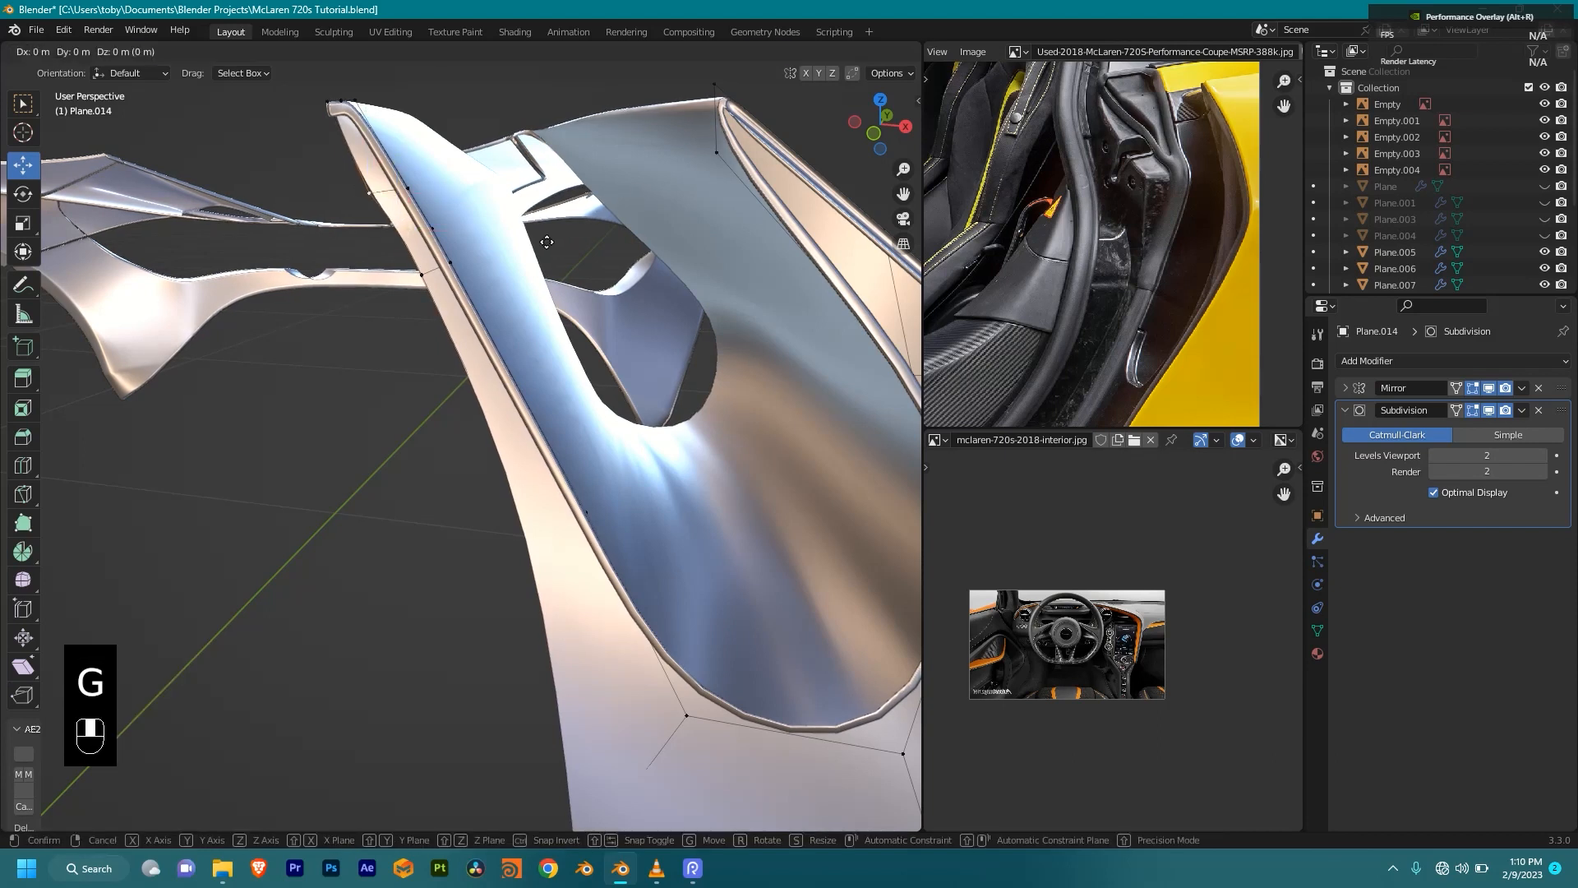
click(623, 197)
scroll(549, 409, down, 4)
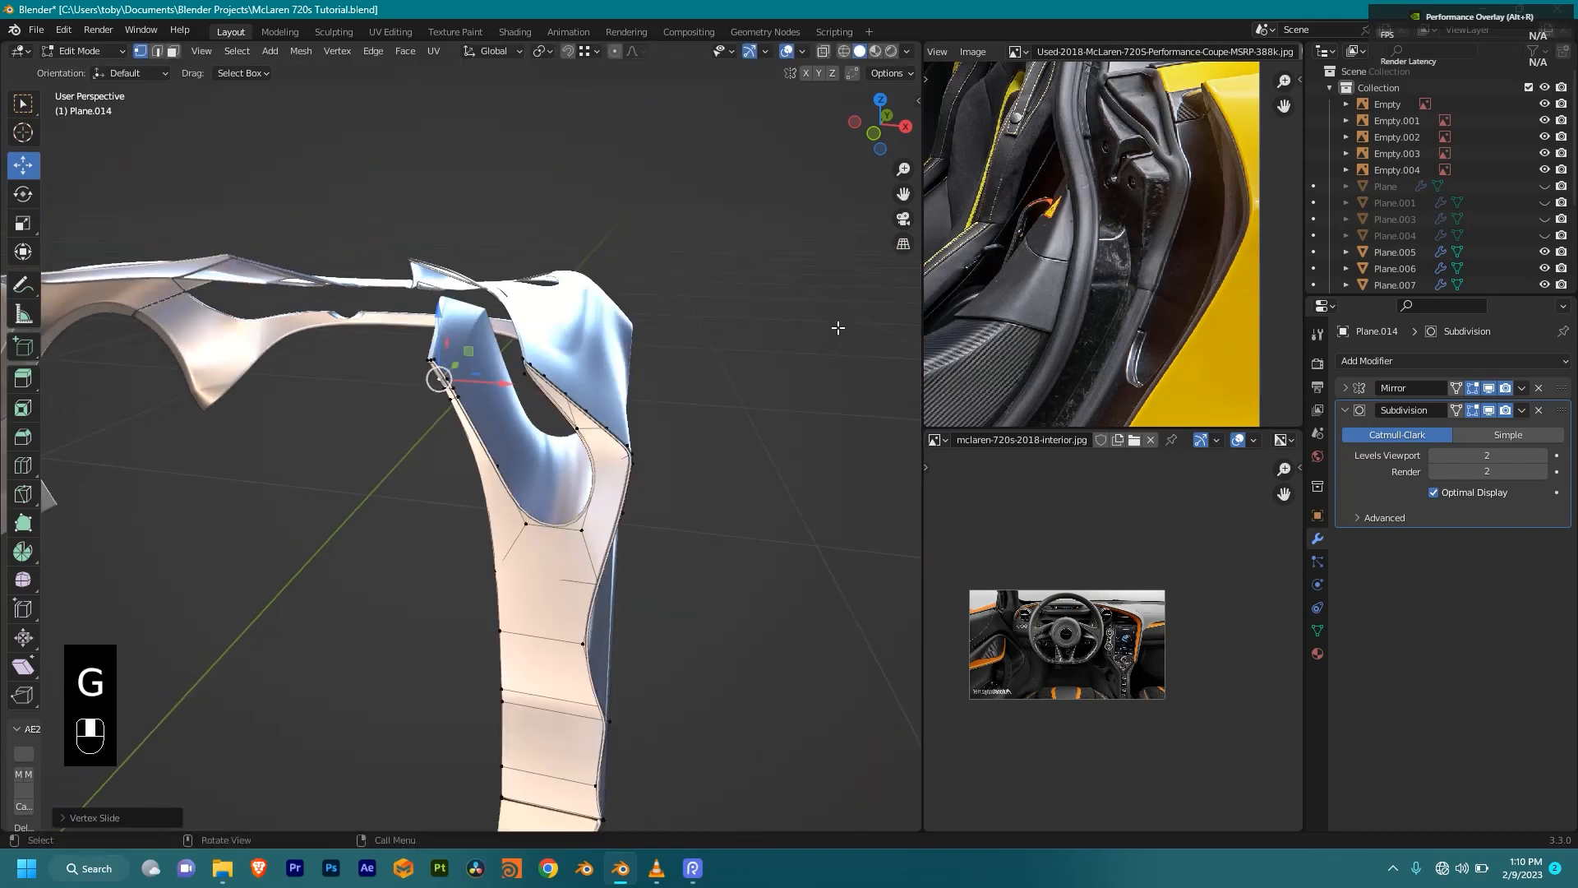
middle_drag(549, 409, 564, 448)
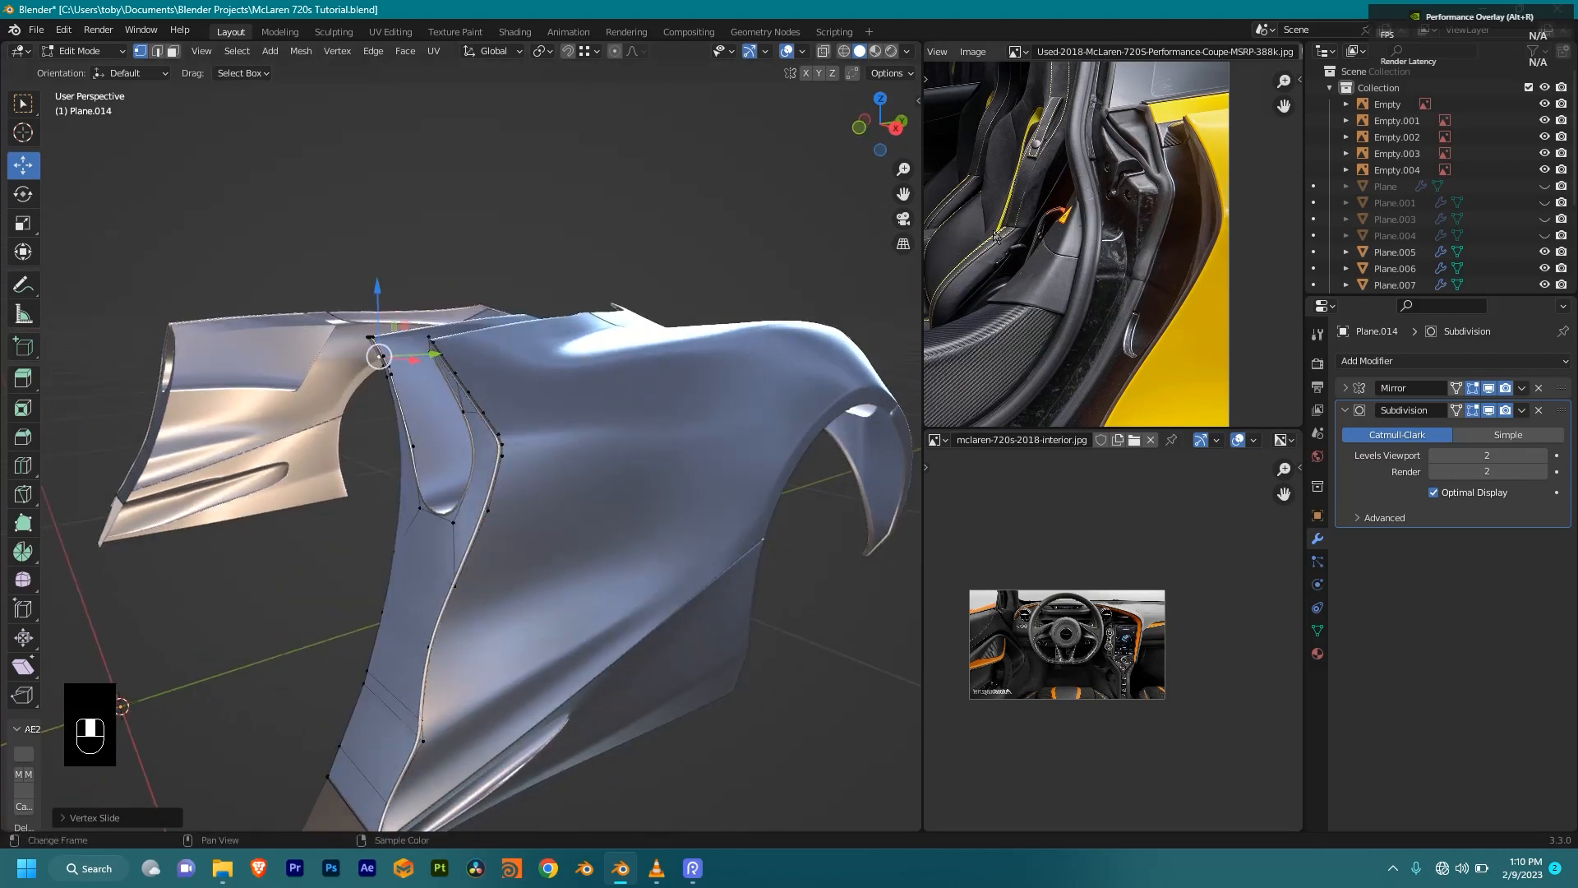
middle_drag(494, 383, 666, 317)
middle_drag(576, 411, 1159, 188)
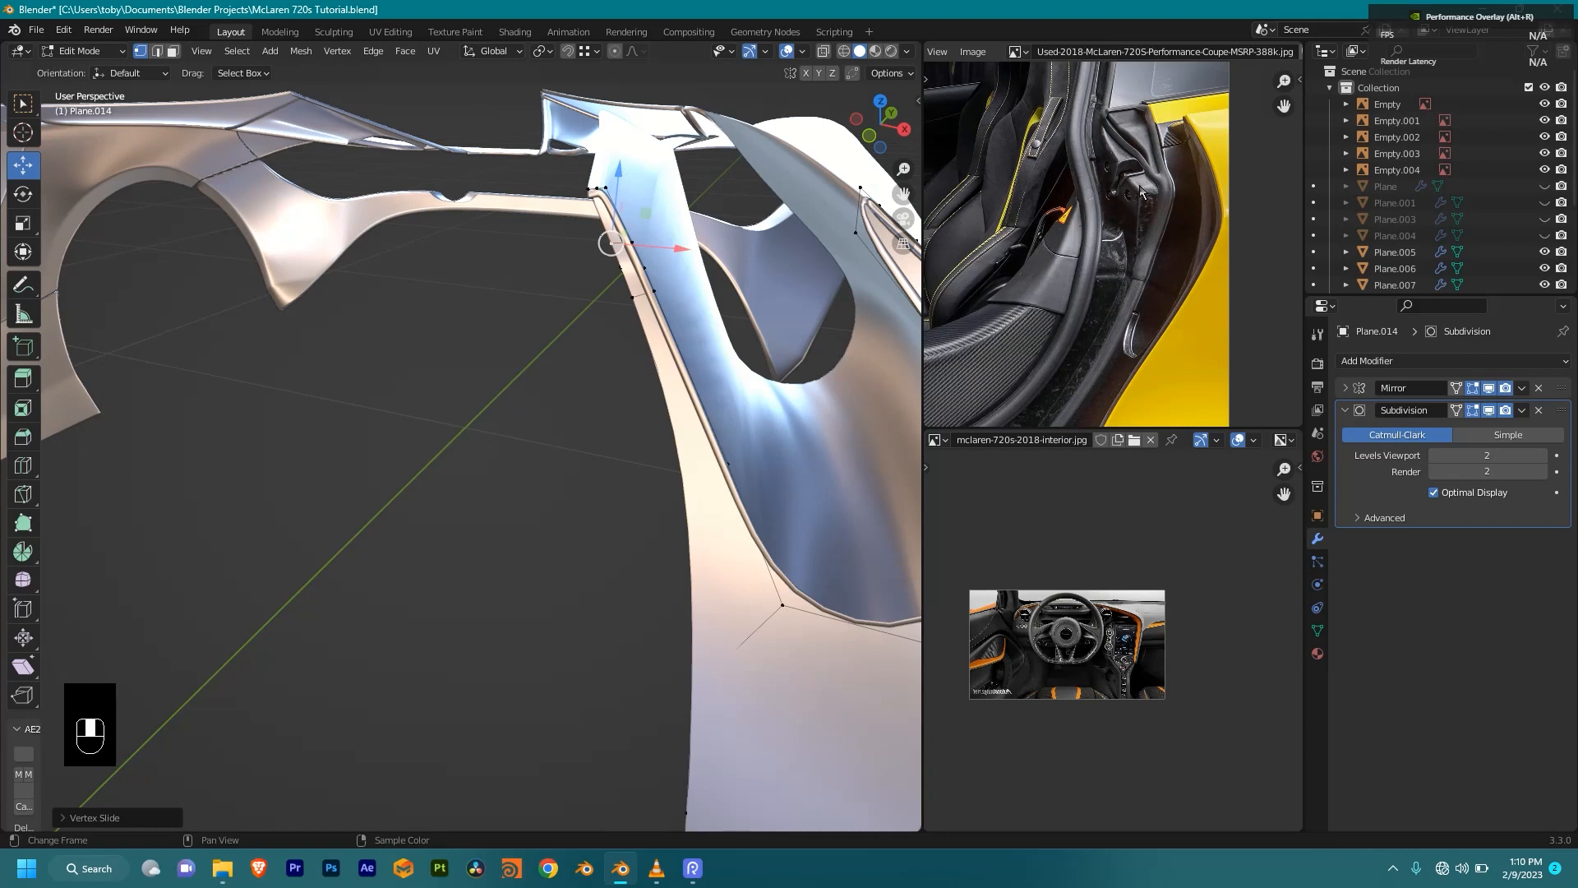
key(ctrl+s)
Step: Move the upper inner-edge vertices of Plane.014 outward to widen the arm's tip into a tab
middle_drag(740, 247, 694, 433)
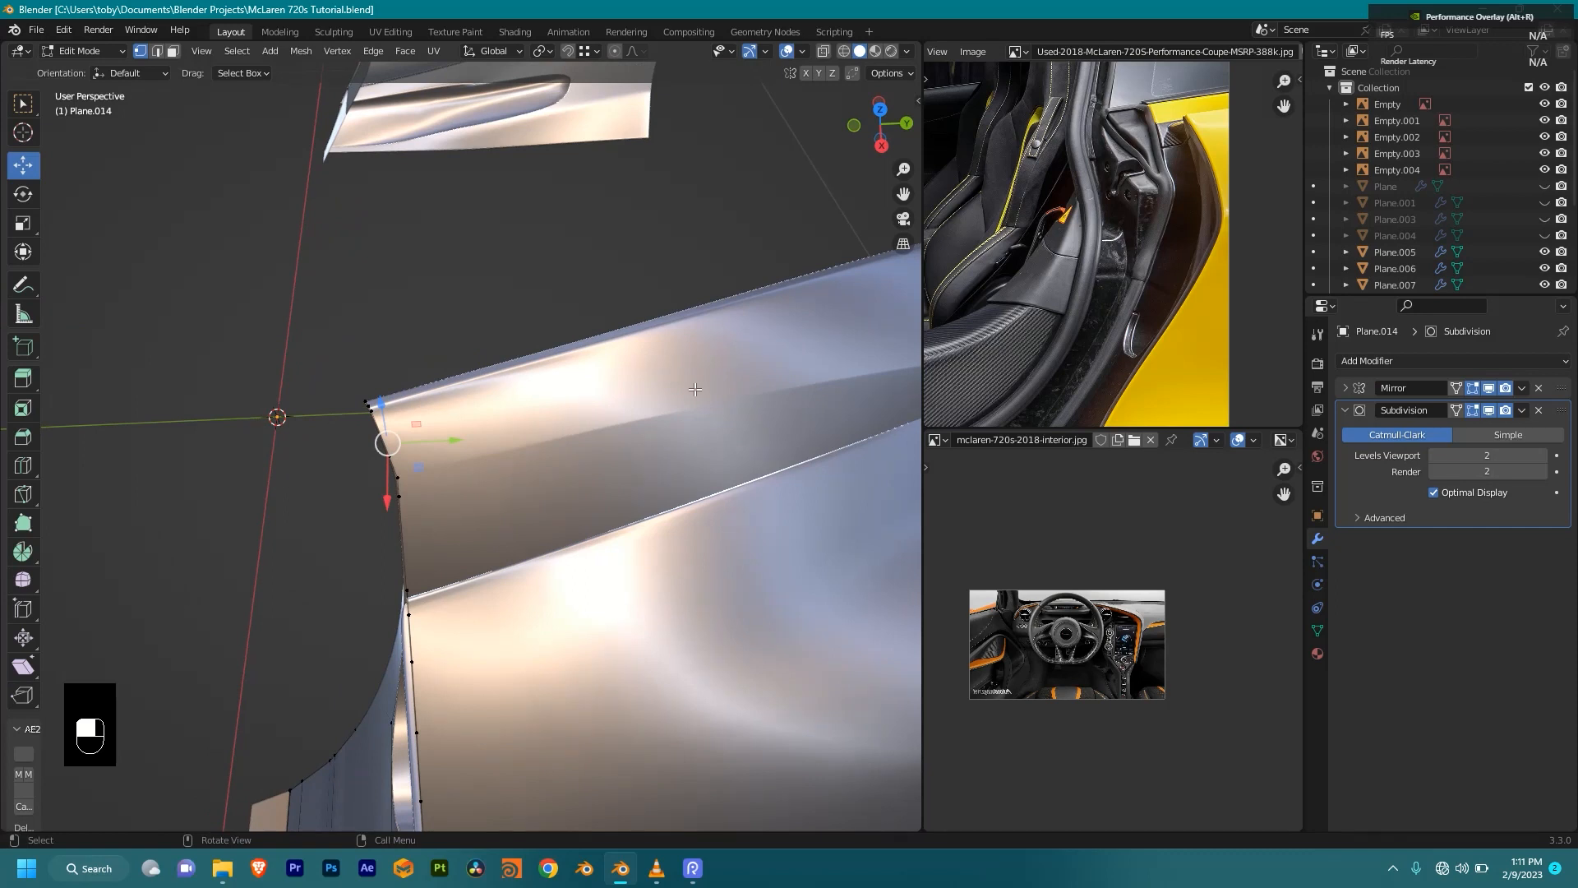
scroll(1208, 155, up, 2)
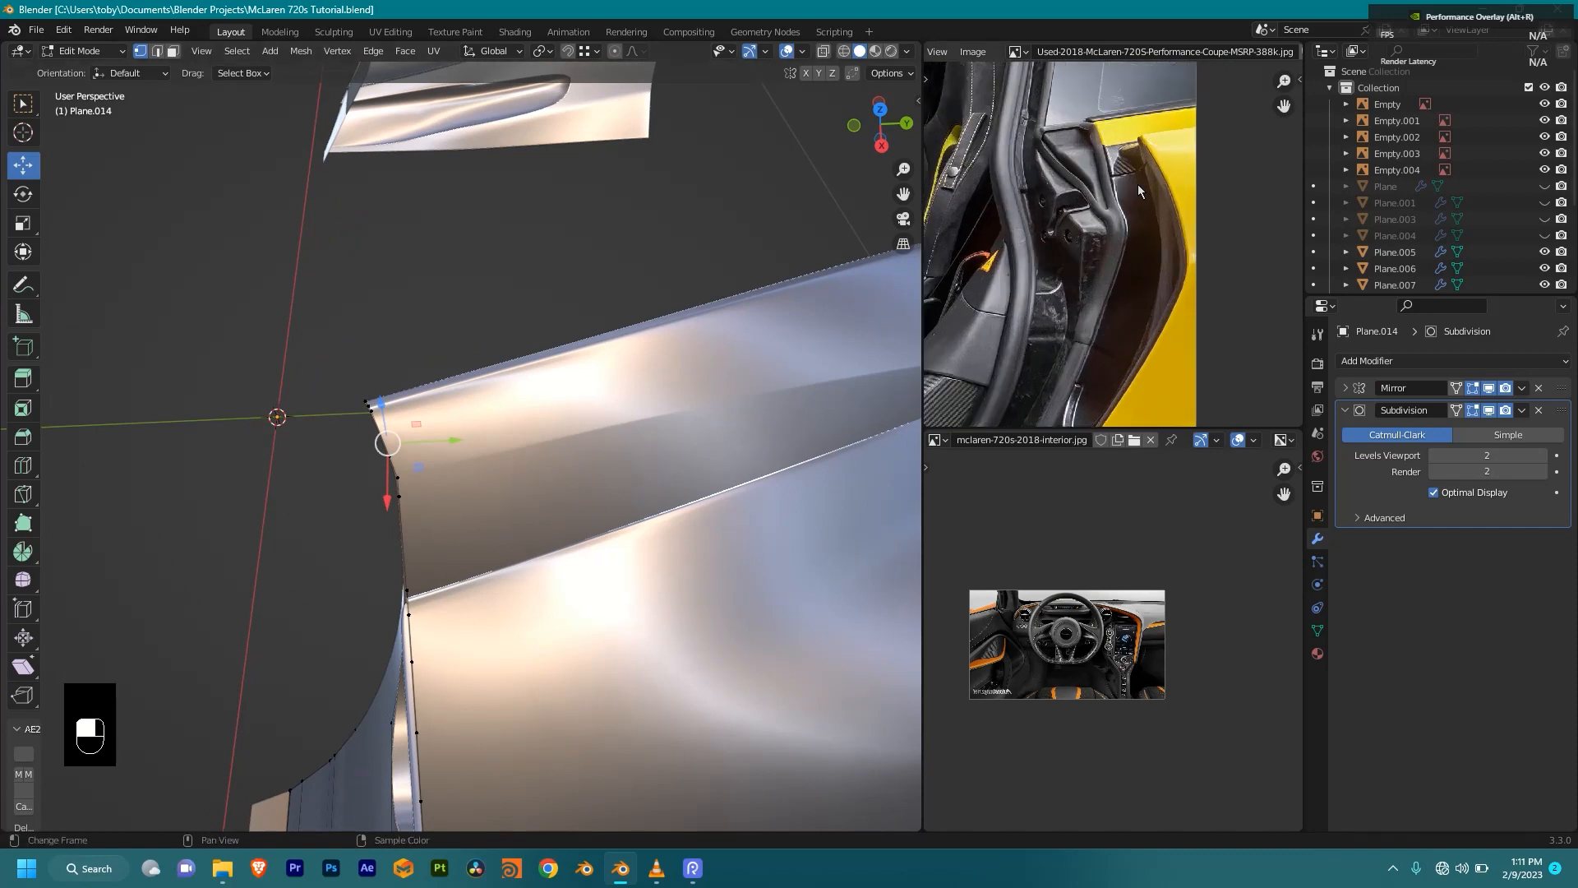
middle_drag(475, 420, 562, 304)
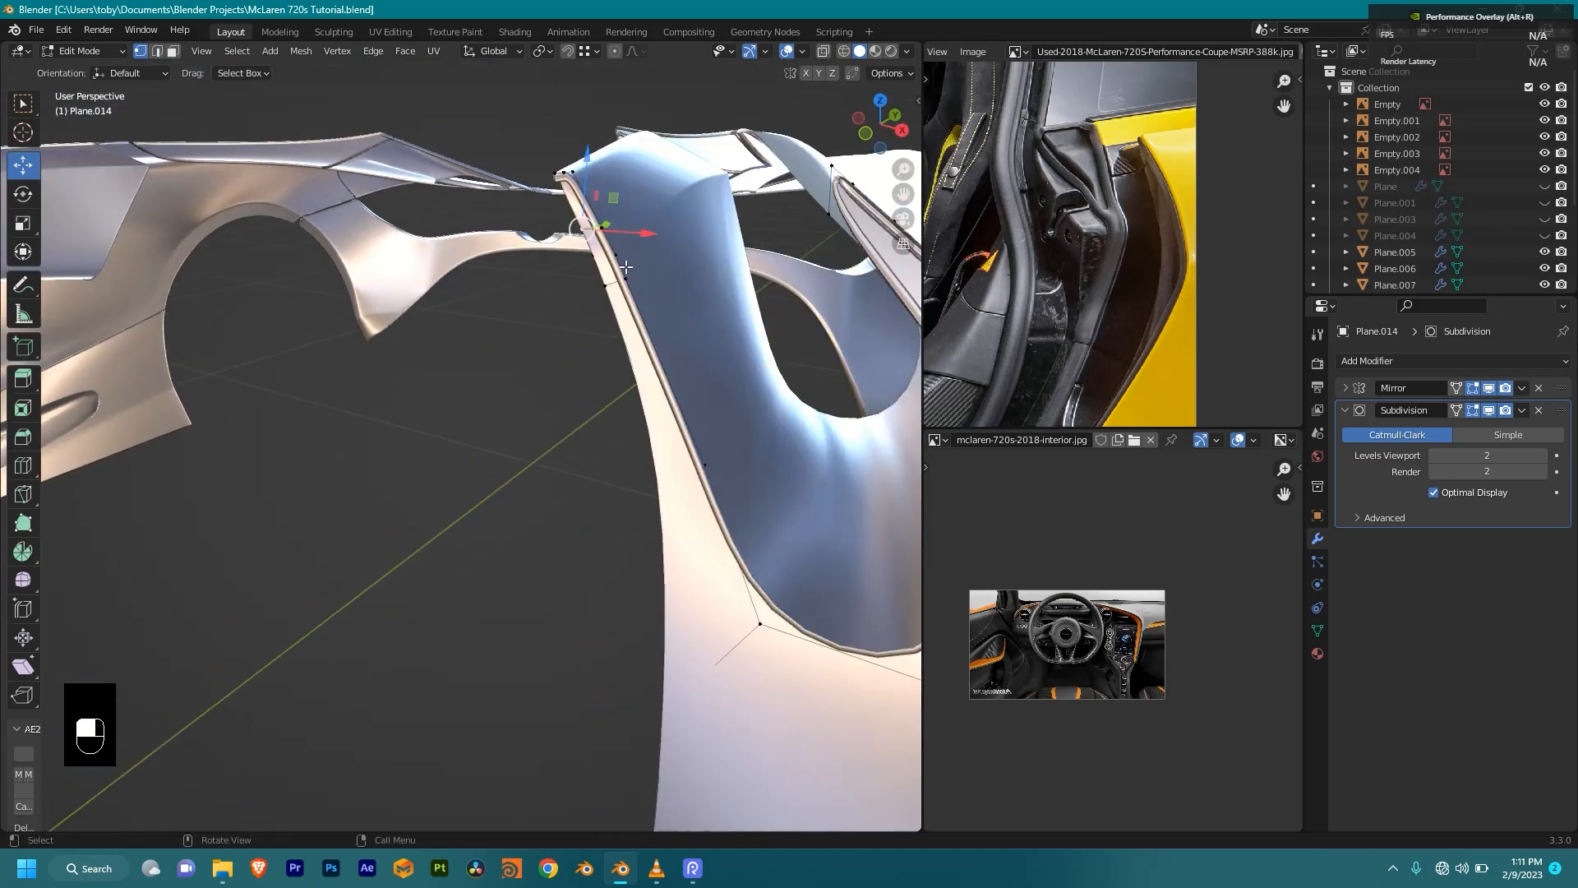
middle_drag(651, 317, 436, 406)
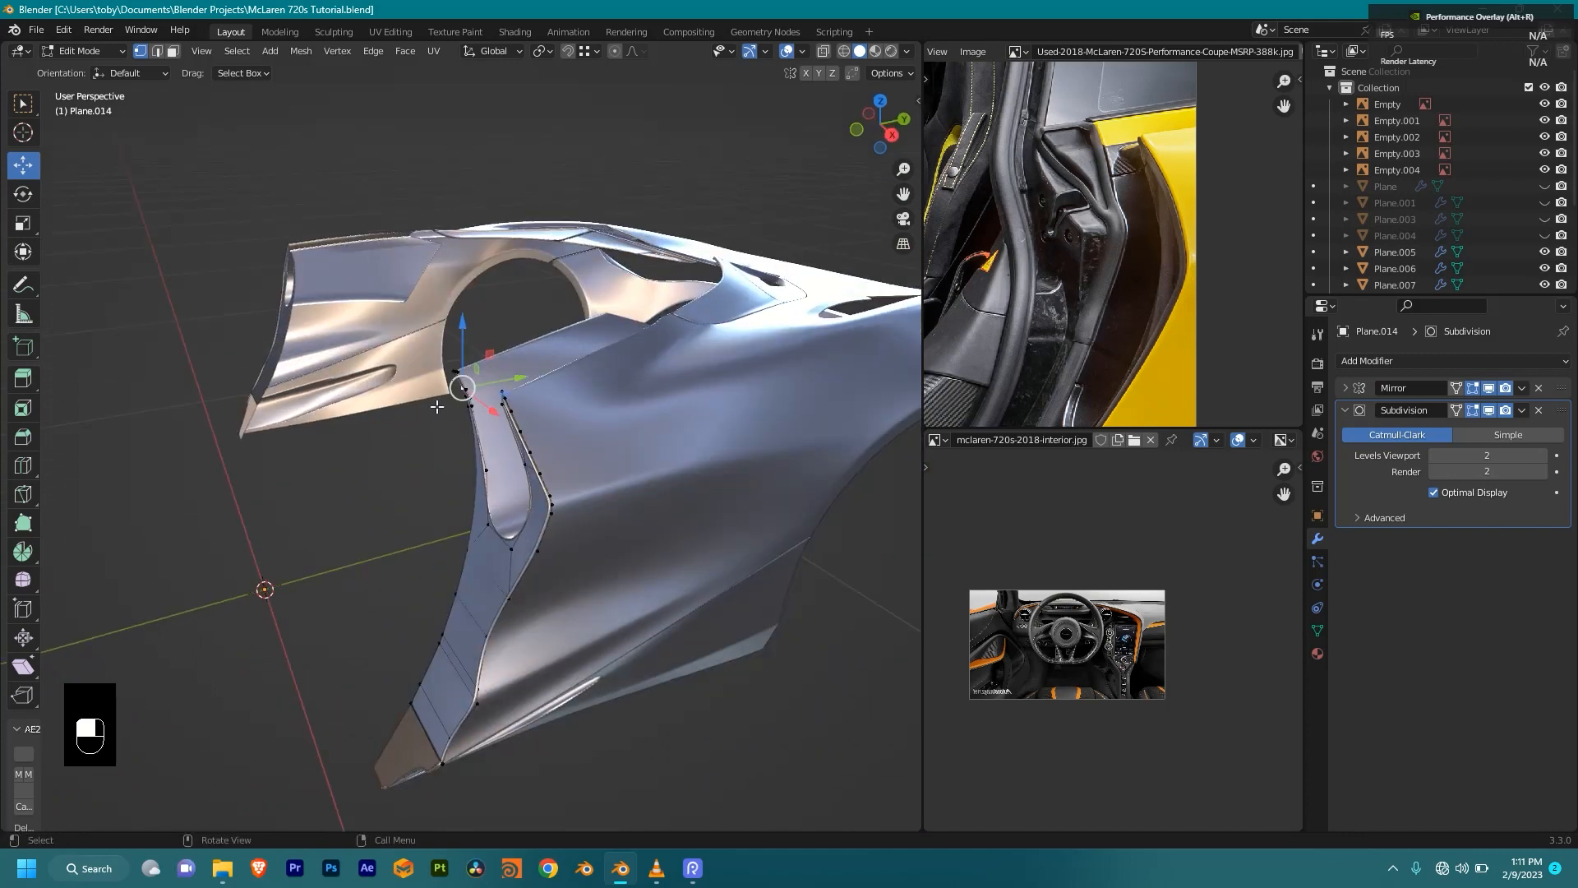
scroll(420, 388, up, 4)
middle_drag(475, 324, 582, 337)
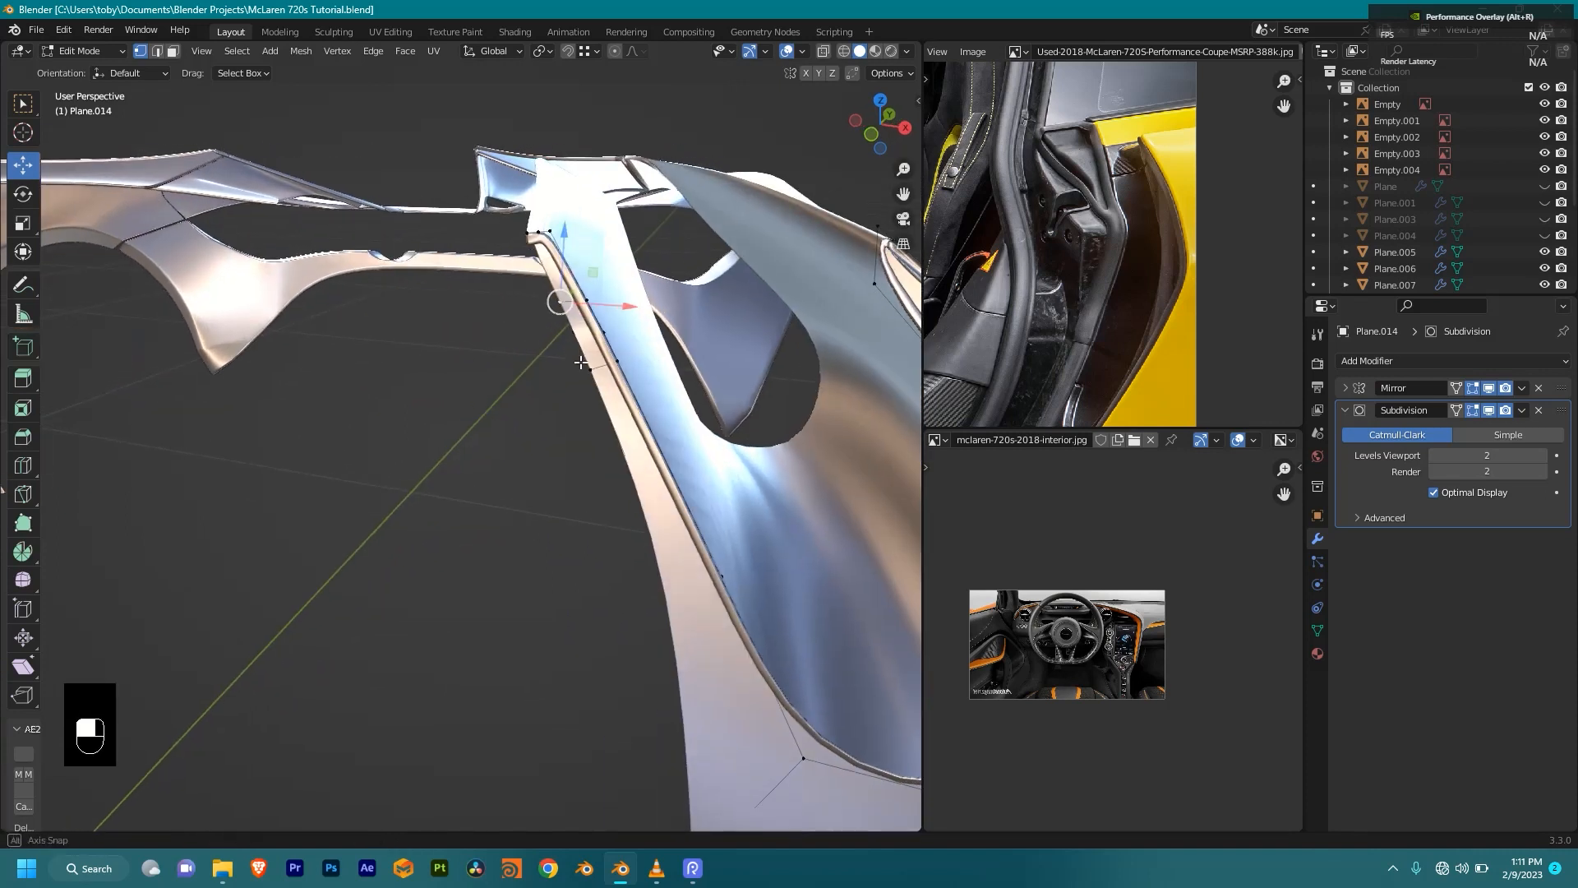
middle_drag(595, 391, 600, 320)
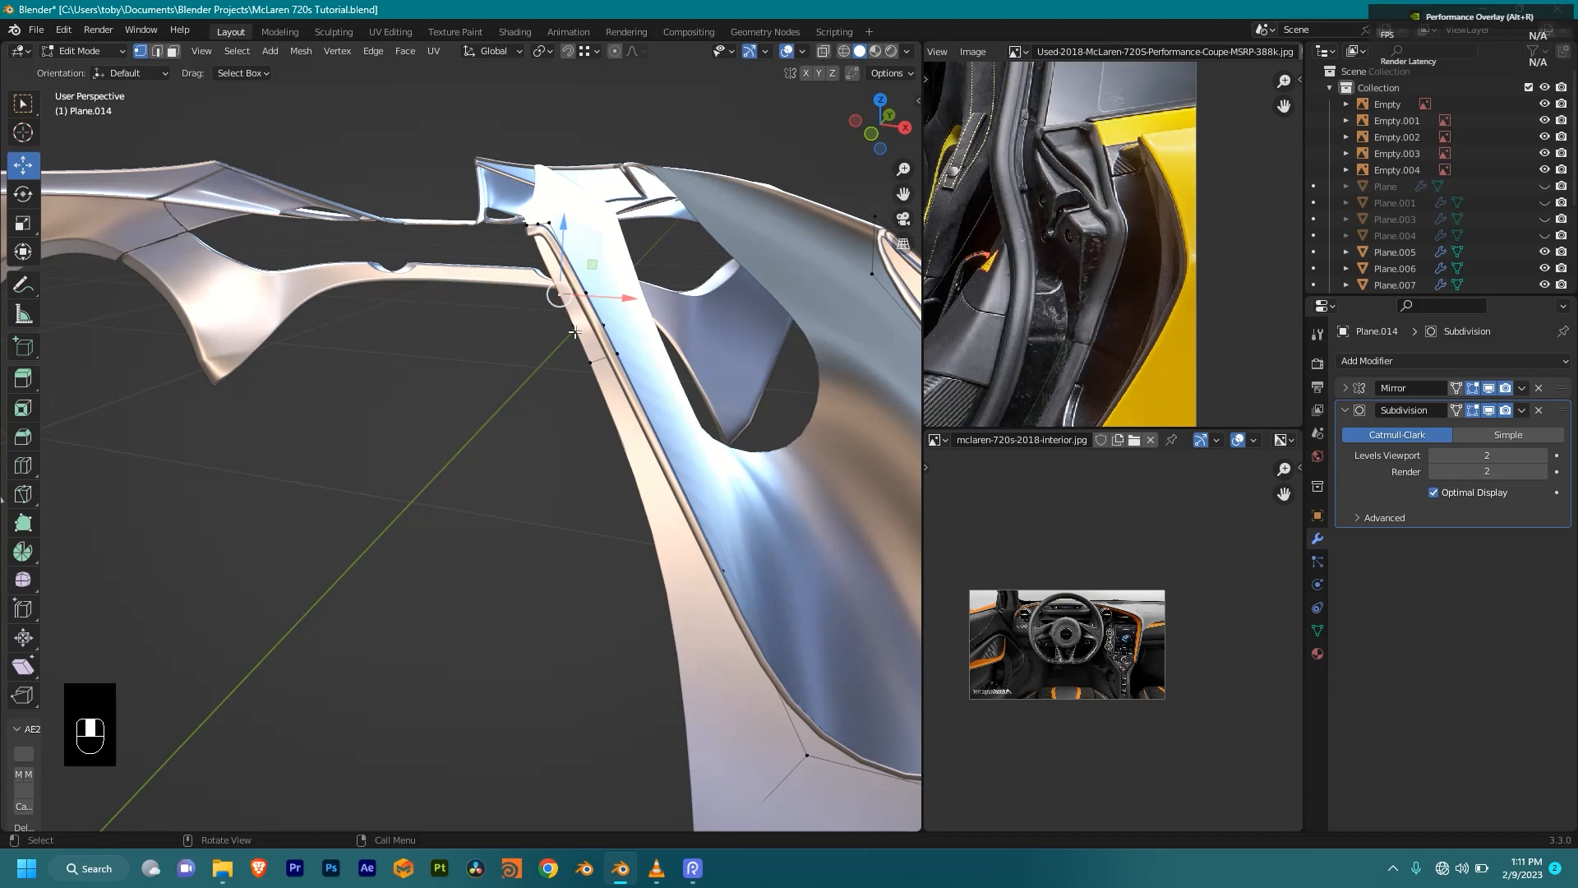
ctrl+click(607, 302)
drag(615, 314, 443, 354)
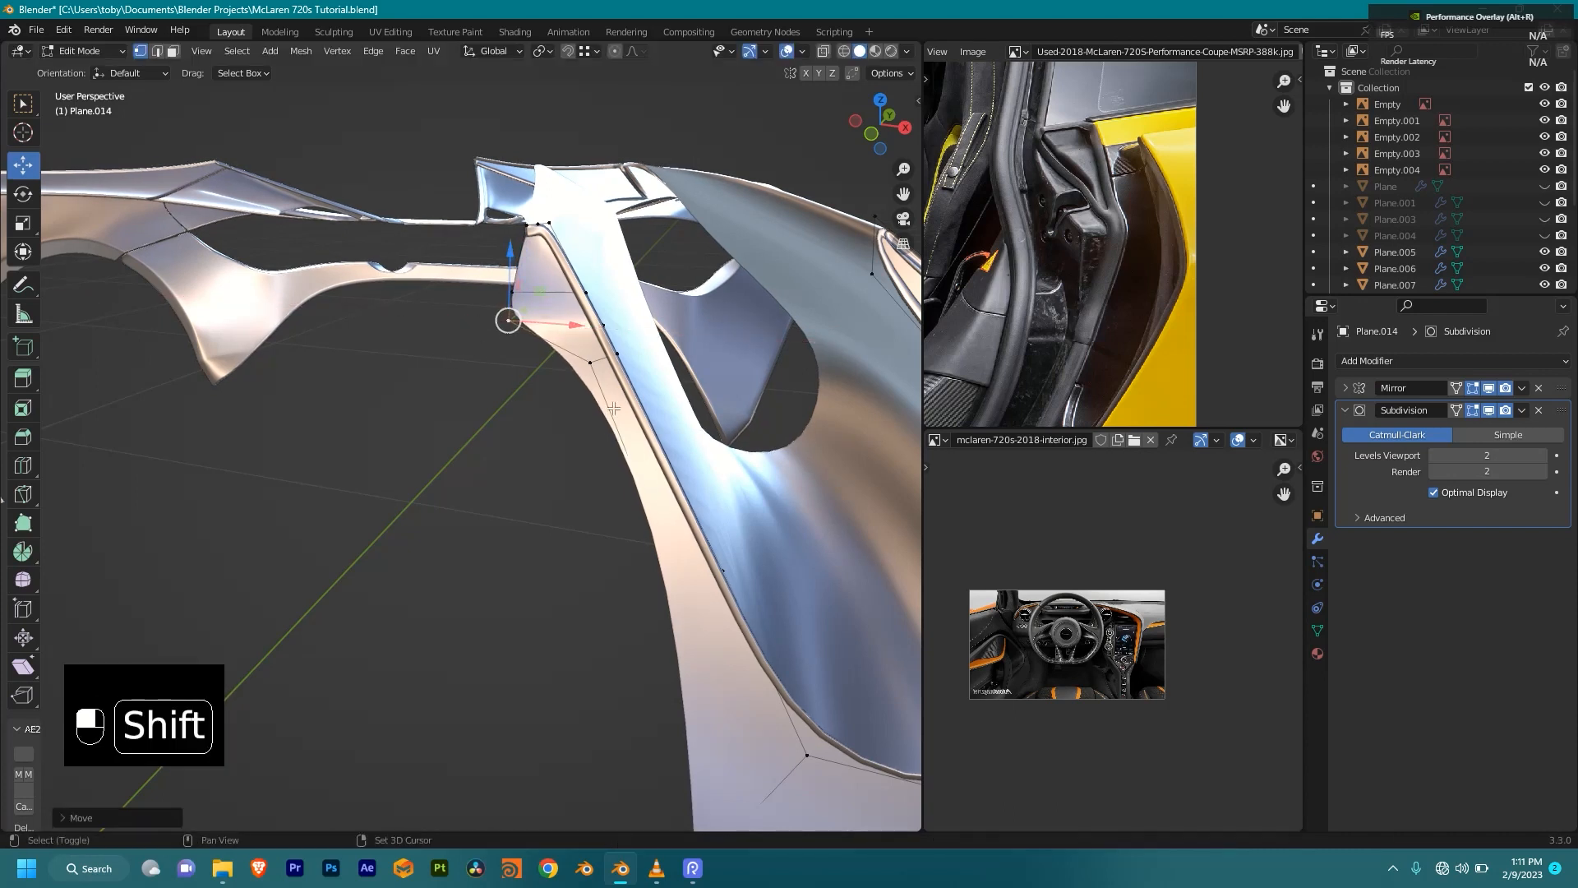
Step: Add a loop cut across the narrow arm of Plane.014 and slide it close beneath the widened tab
key(shift+z)
key(shift+z)
key(ctrl+r)
drag(646, 462, 610, 307)
middle_drag(610, 311, 642, 352)
key(g)
key(g)
click(656, 271)
key(g)
key(g)
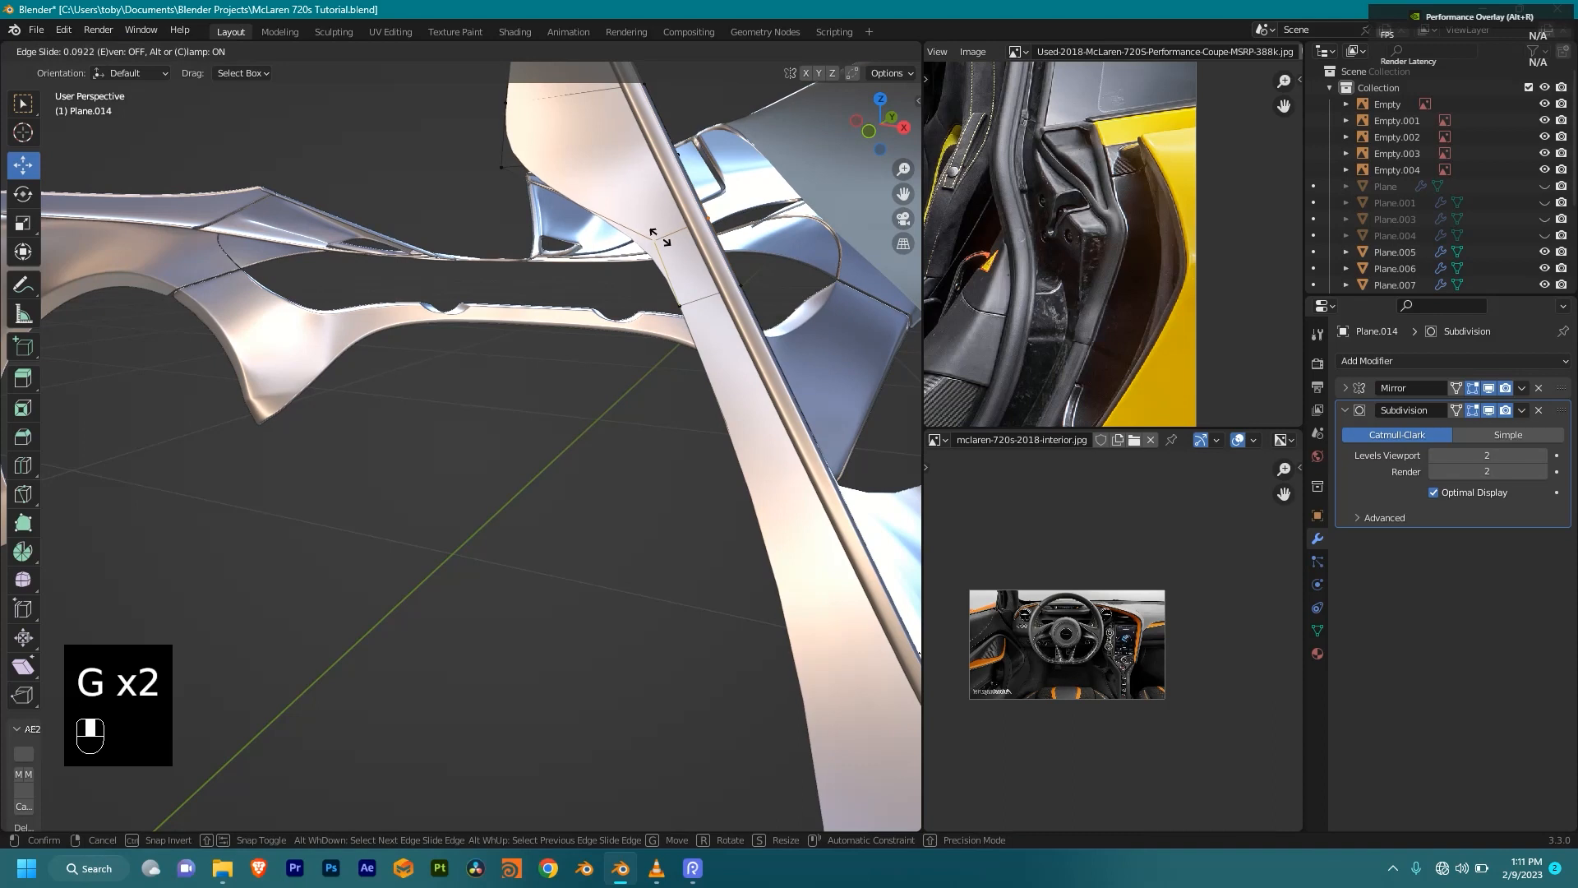
click(678, 272)
Step: Slide the tab's lower outer corner vertex upward and bring the lower support loop up toward the tab's base
click(502, 166)
key(g)
key(g)
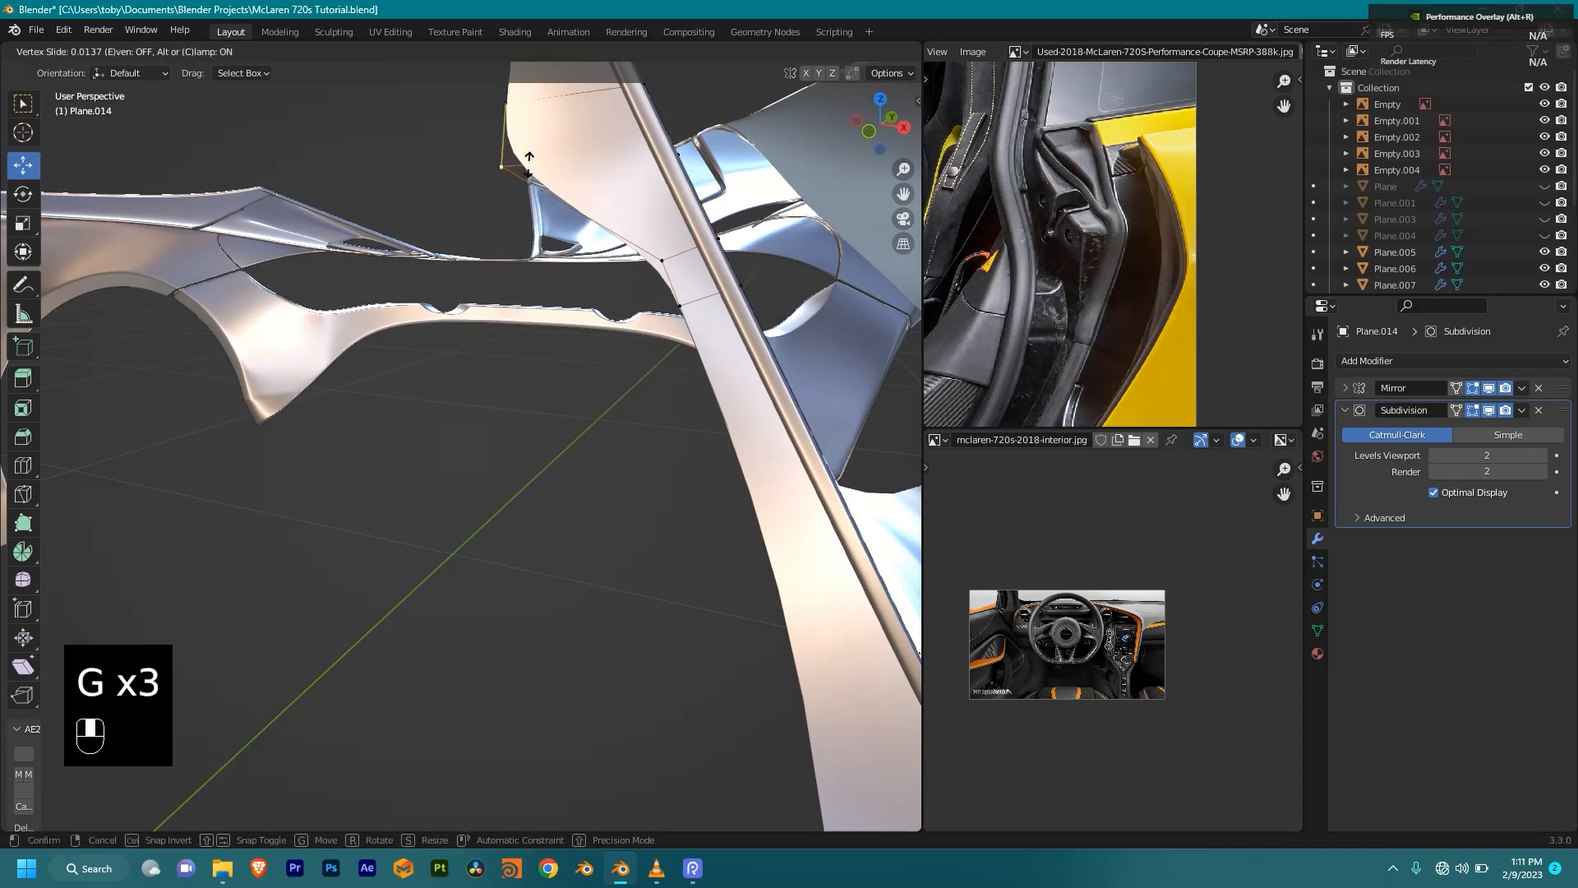
click(528, 143)
alt+click(695, 287)
key(g)
key(g)
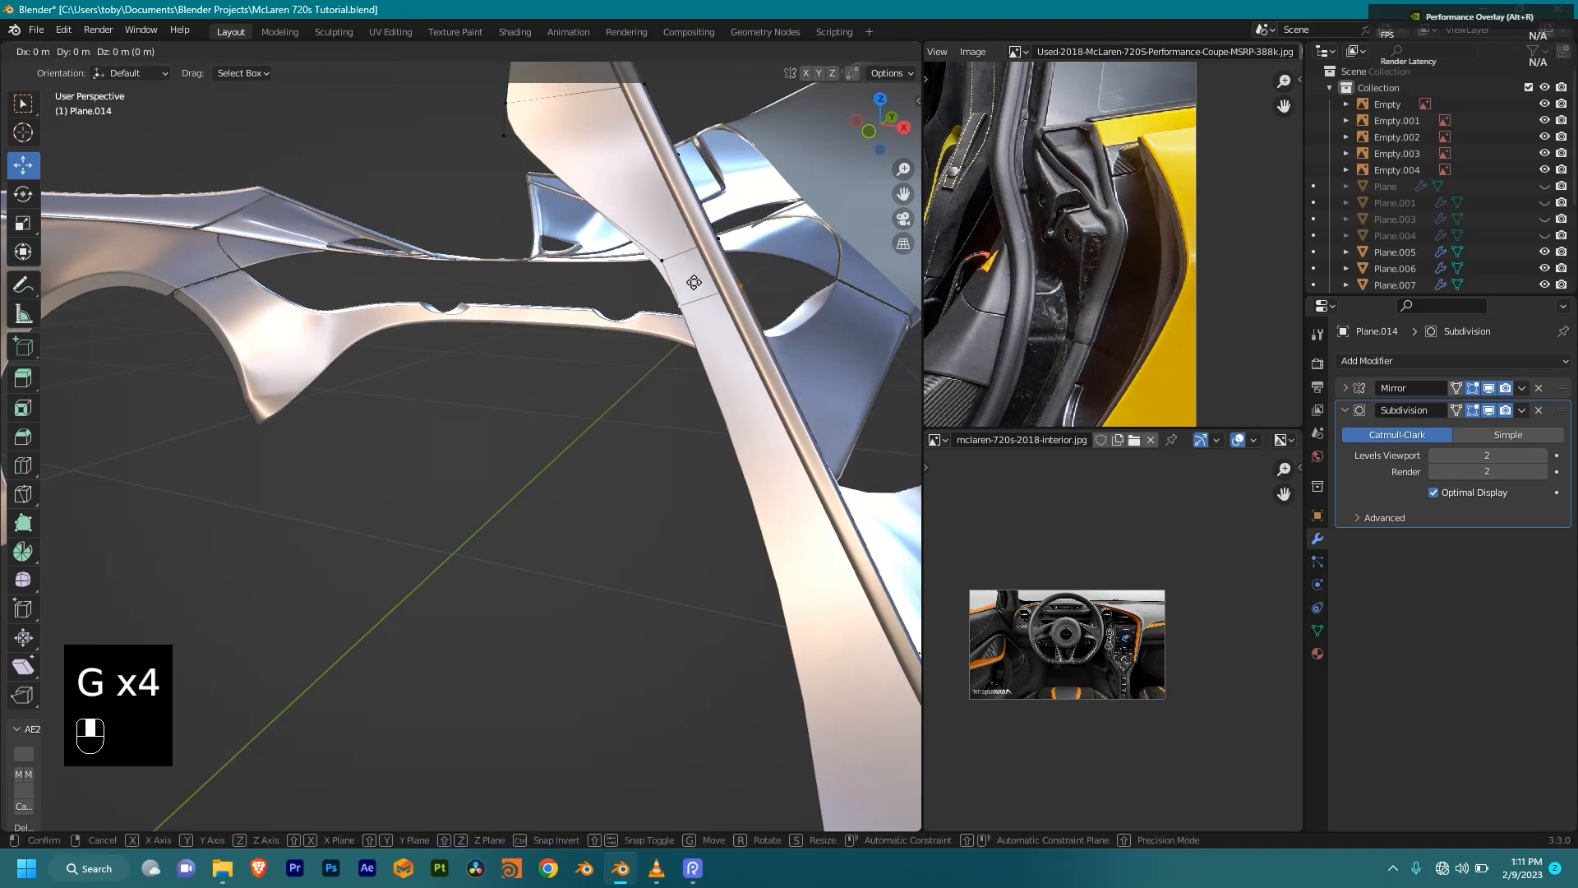
click(167, 383)
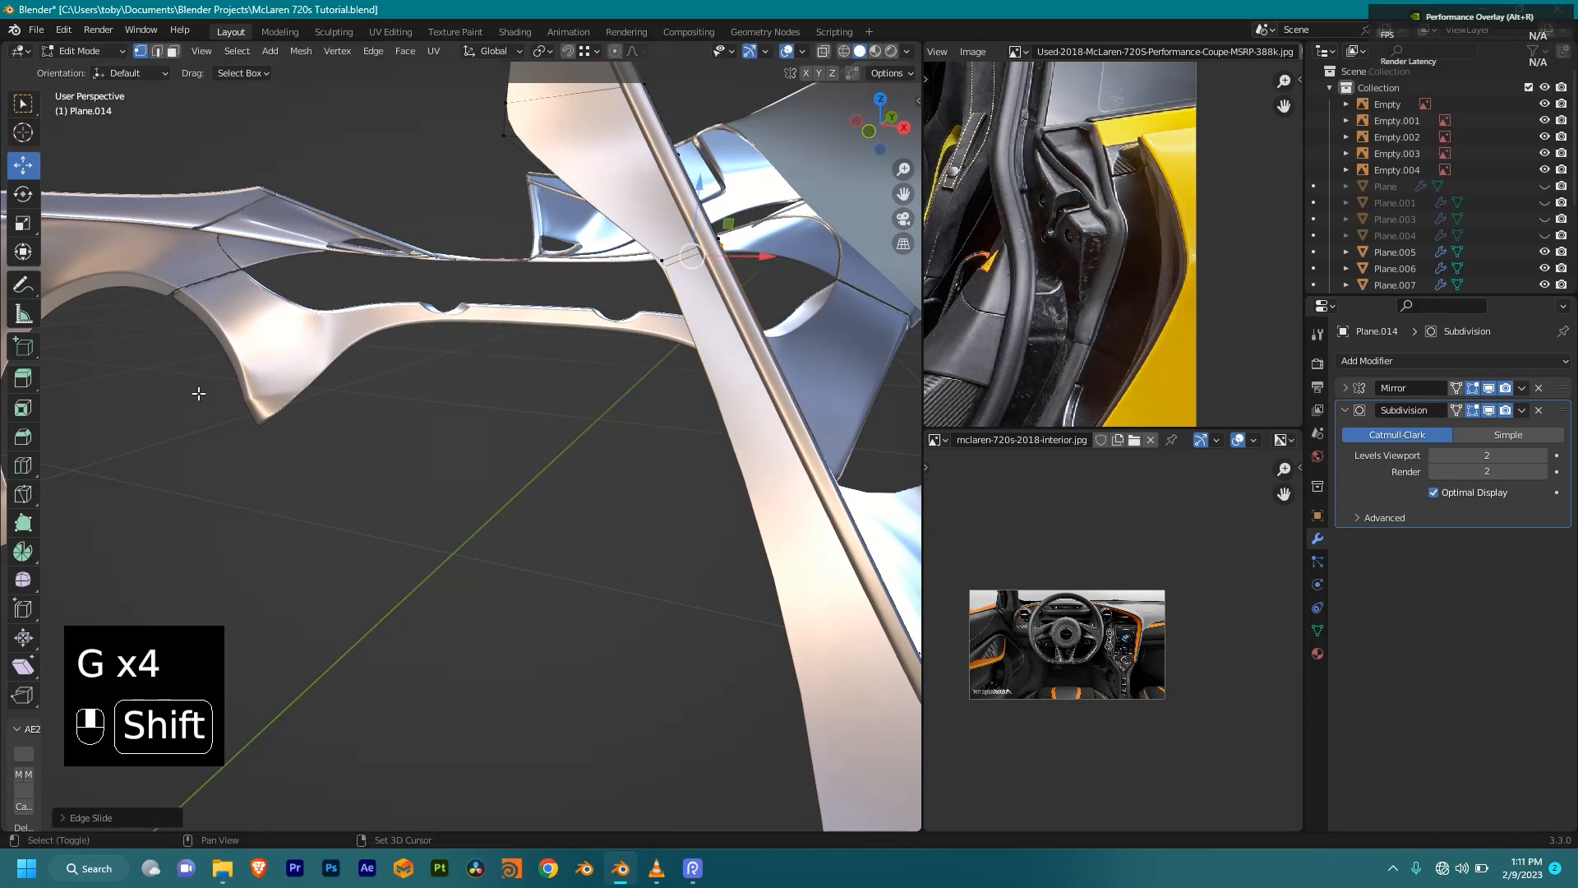
Step: Compare the inner edge of Plane.014 with the door-jamb reference photo, picking its vertex path and checking the side view
middle_drag(374, 147, 509, 214)
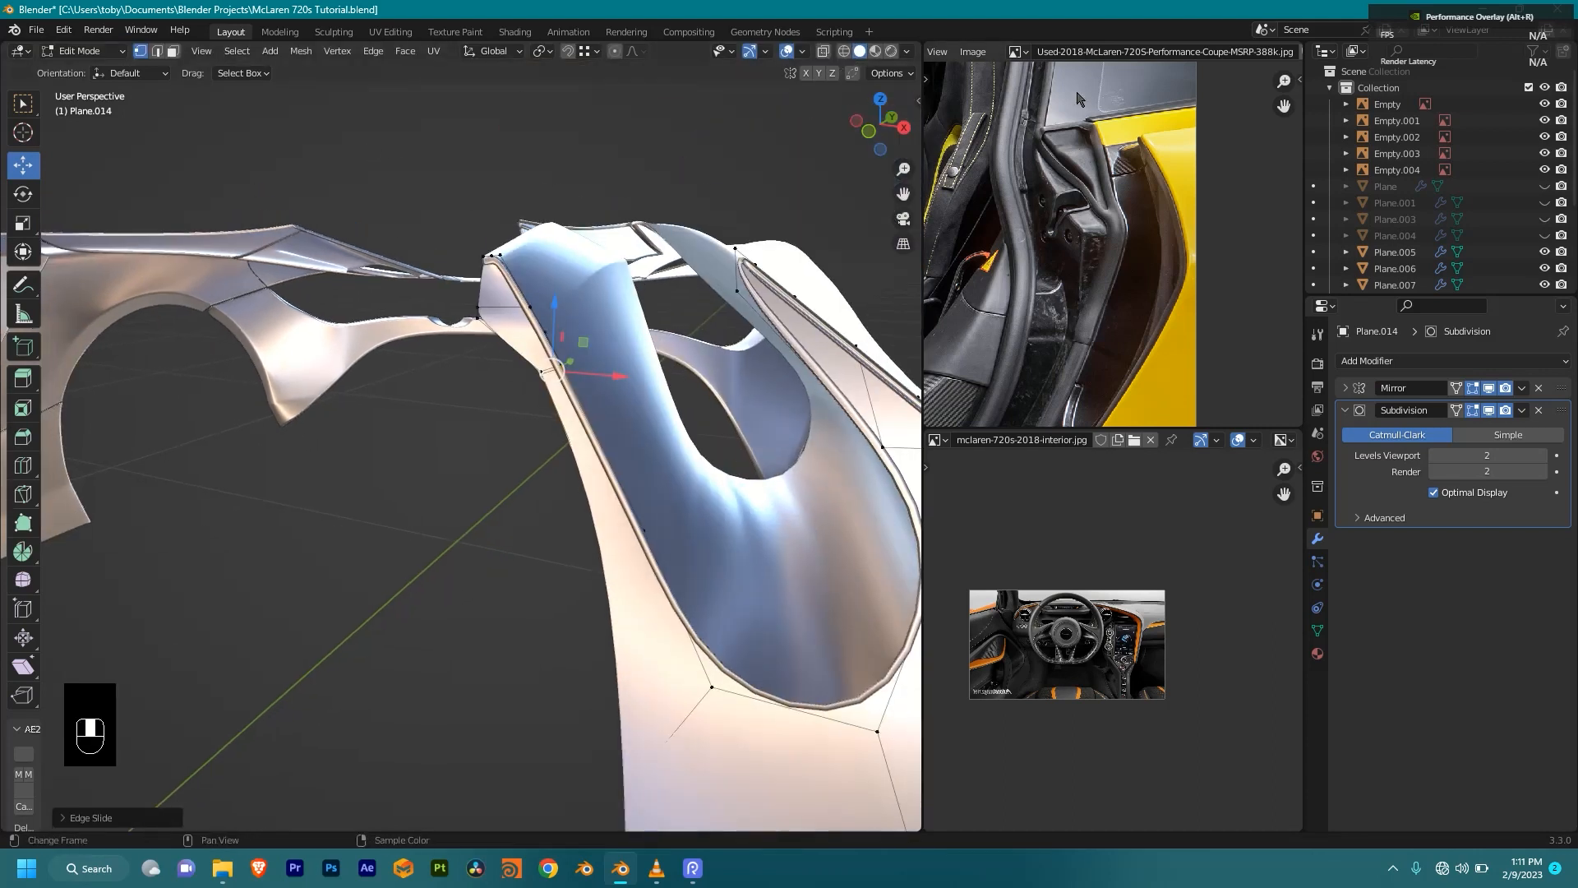
middle_drag(851, 296, 609, 390)
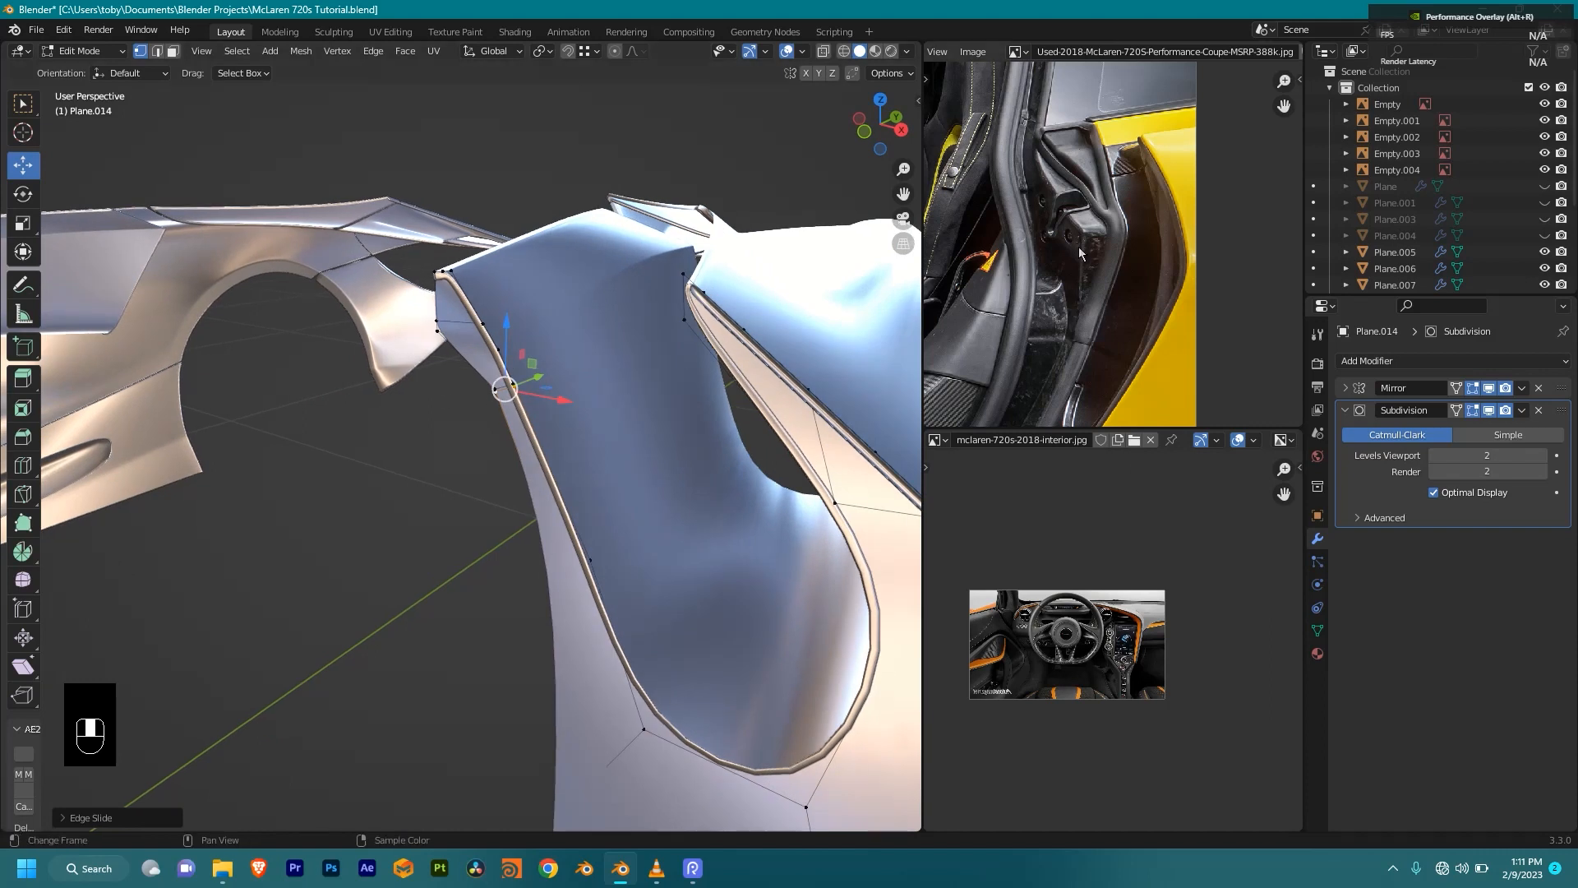
scroll(1108, 239, down, 1)
middle_drag(1129, 321, 1135, 240)
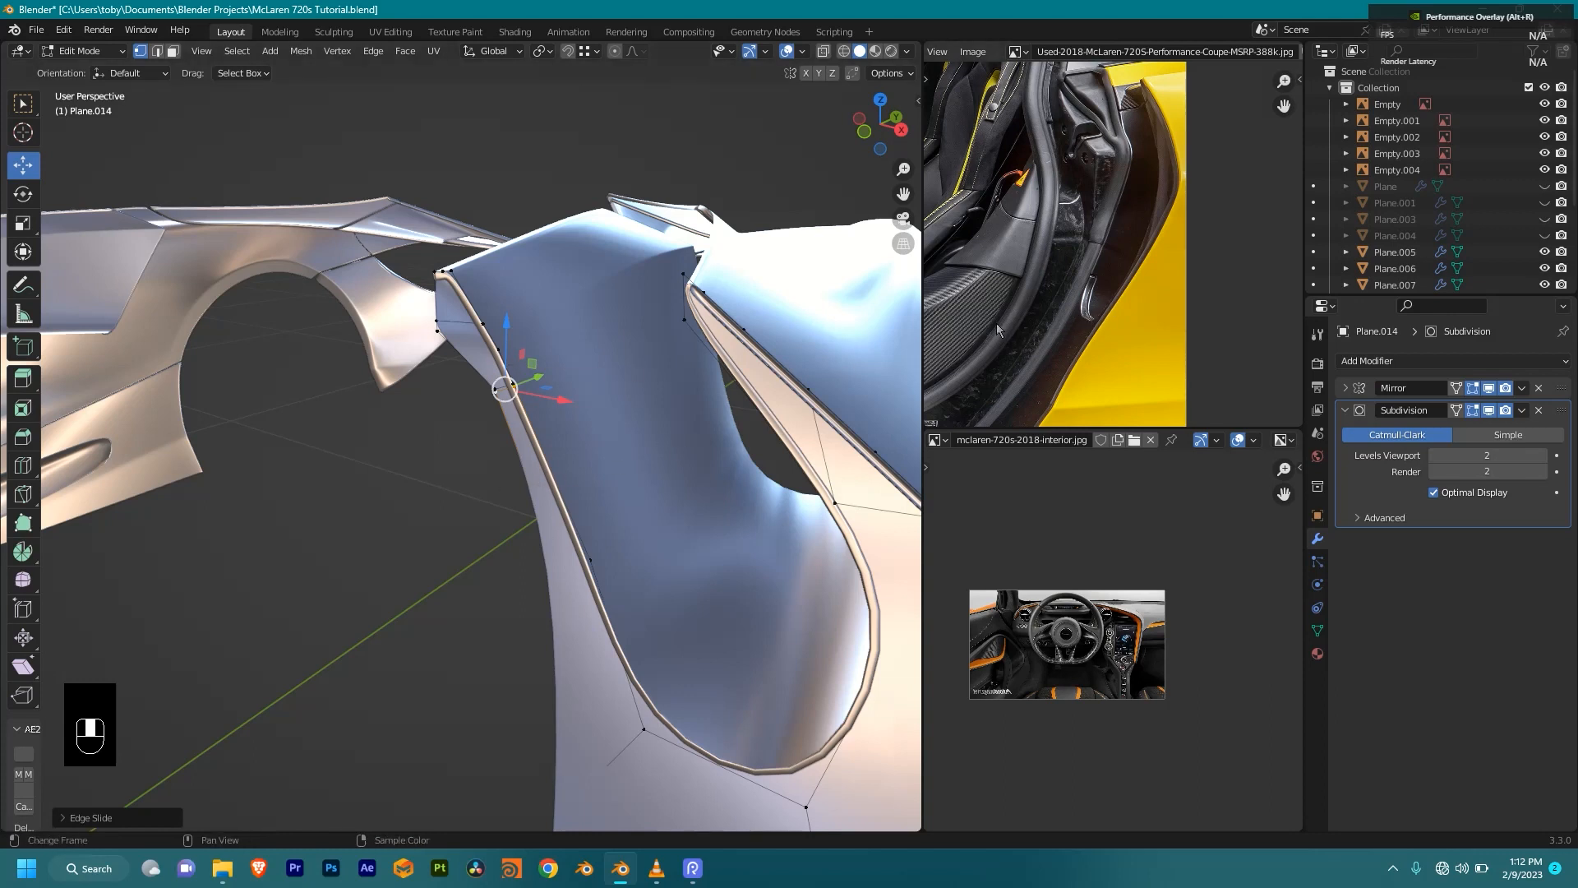
middle_drag(504, 406, 577, 403)
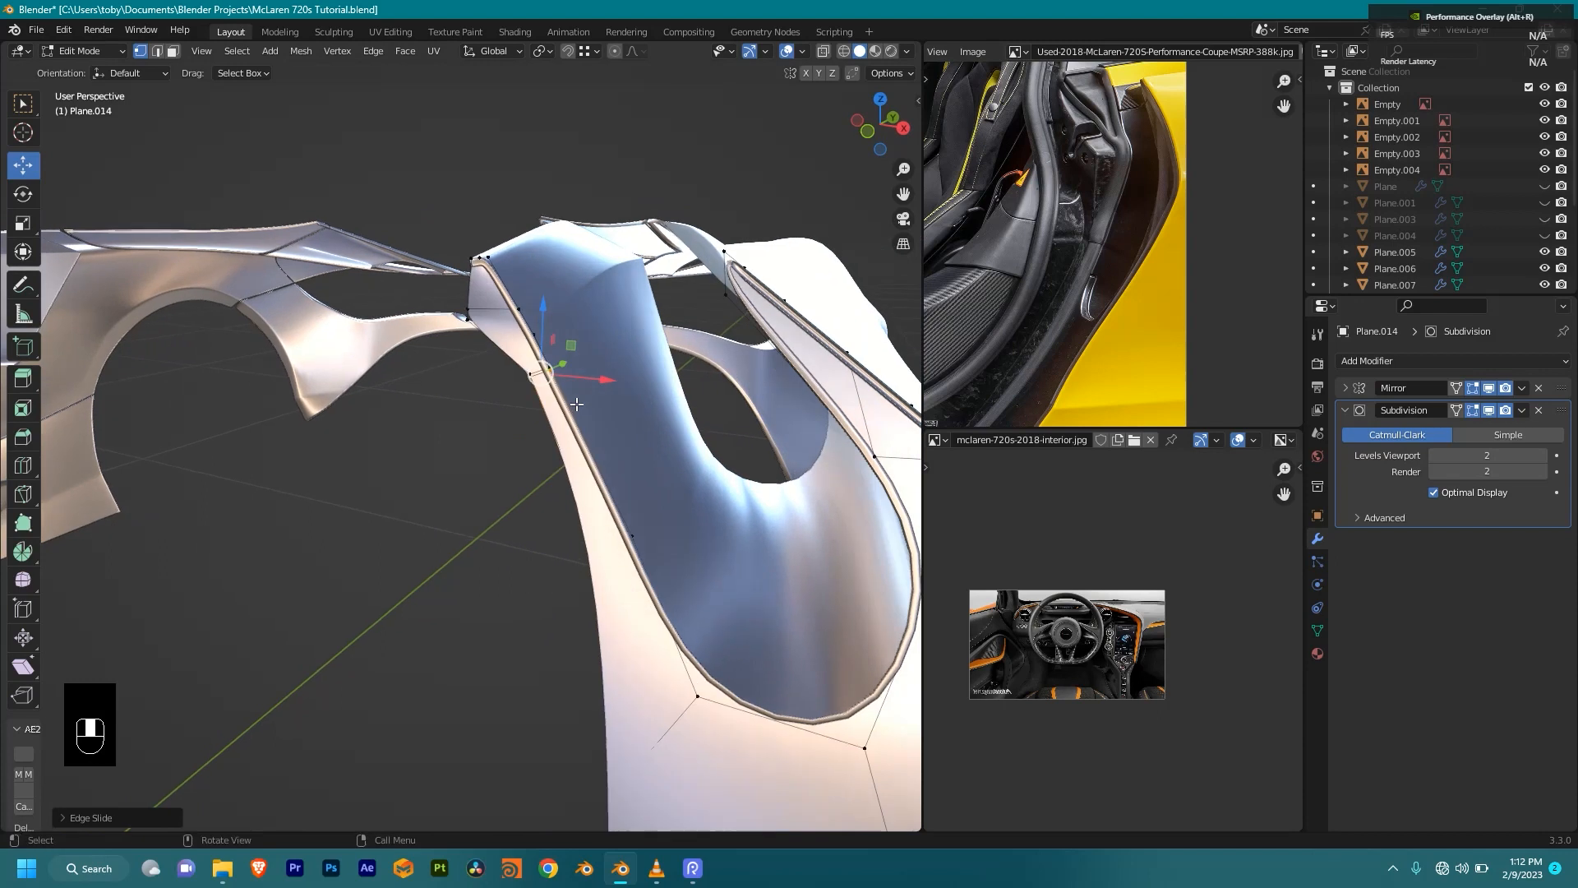
click(469, 319)
shift+middle_drag(594, 530, 575, 430)
scroll(575, 435, down, 4)
shift+middle_drag(578, 634, 537, 400)
ctrl+click(525, 597)
key(KP_3)
key(shift+z)
scroll(537, 400, down, 3)
key(shift+z)
middle_drag(536, 400, 600, 411)
scroll(736, 185, up, 3)
middle_drag(600, 411, 563, 338)
scroll(562, 338, up, 2)
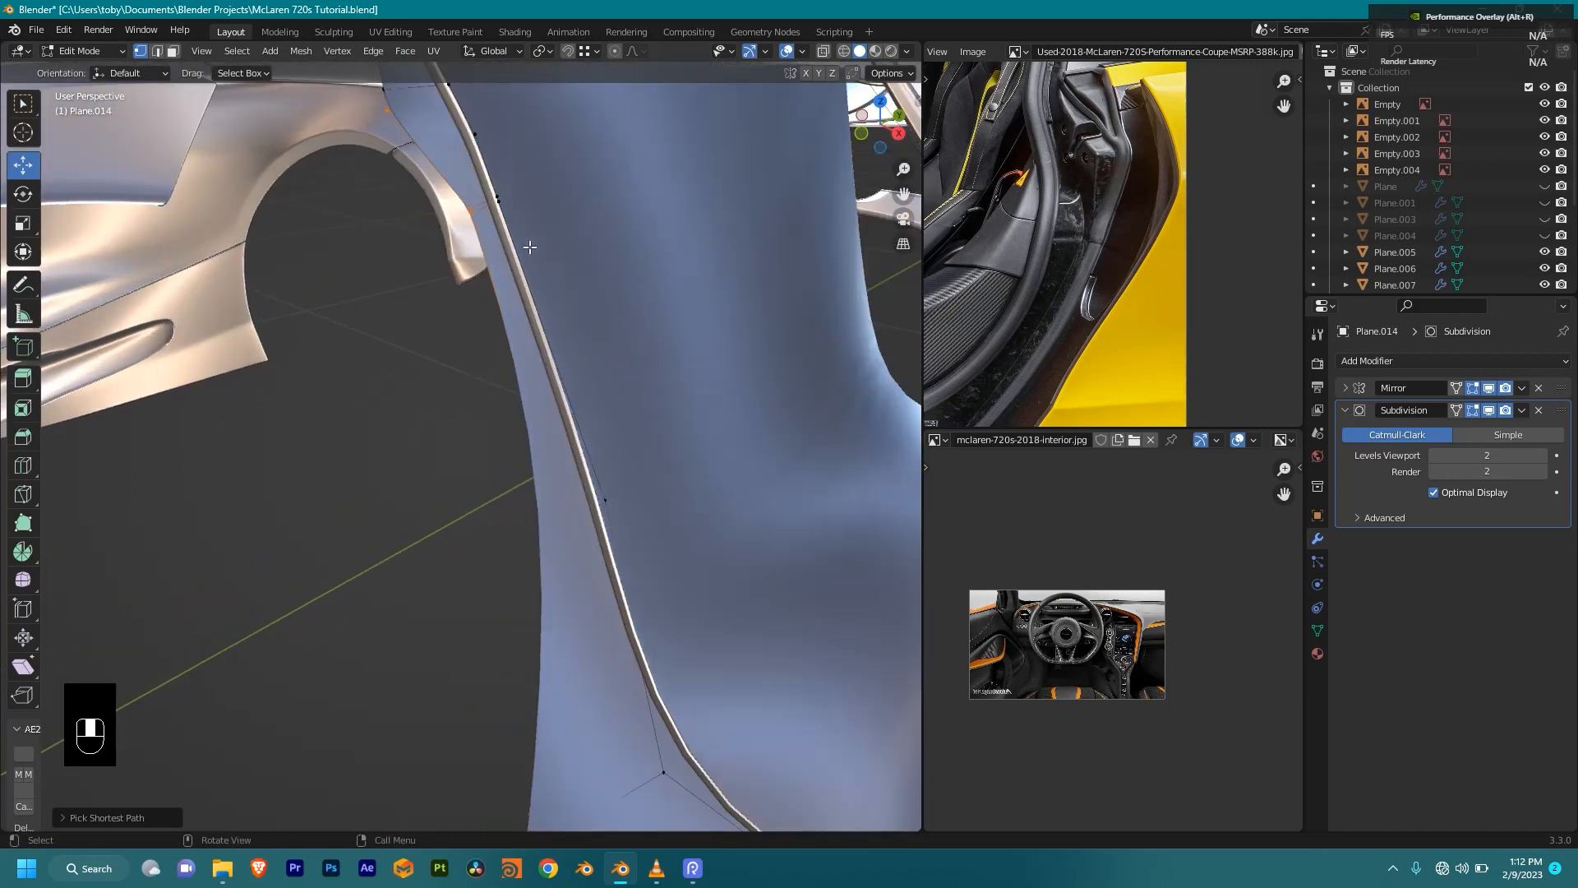
Step: Slide the two edge loops beneath the tab down the arm of Plane.014 to soften the transition
key(g)
key(g)
click(483, 199)
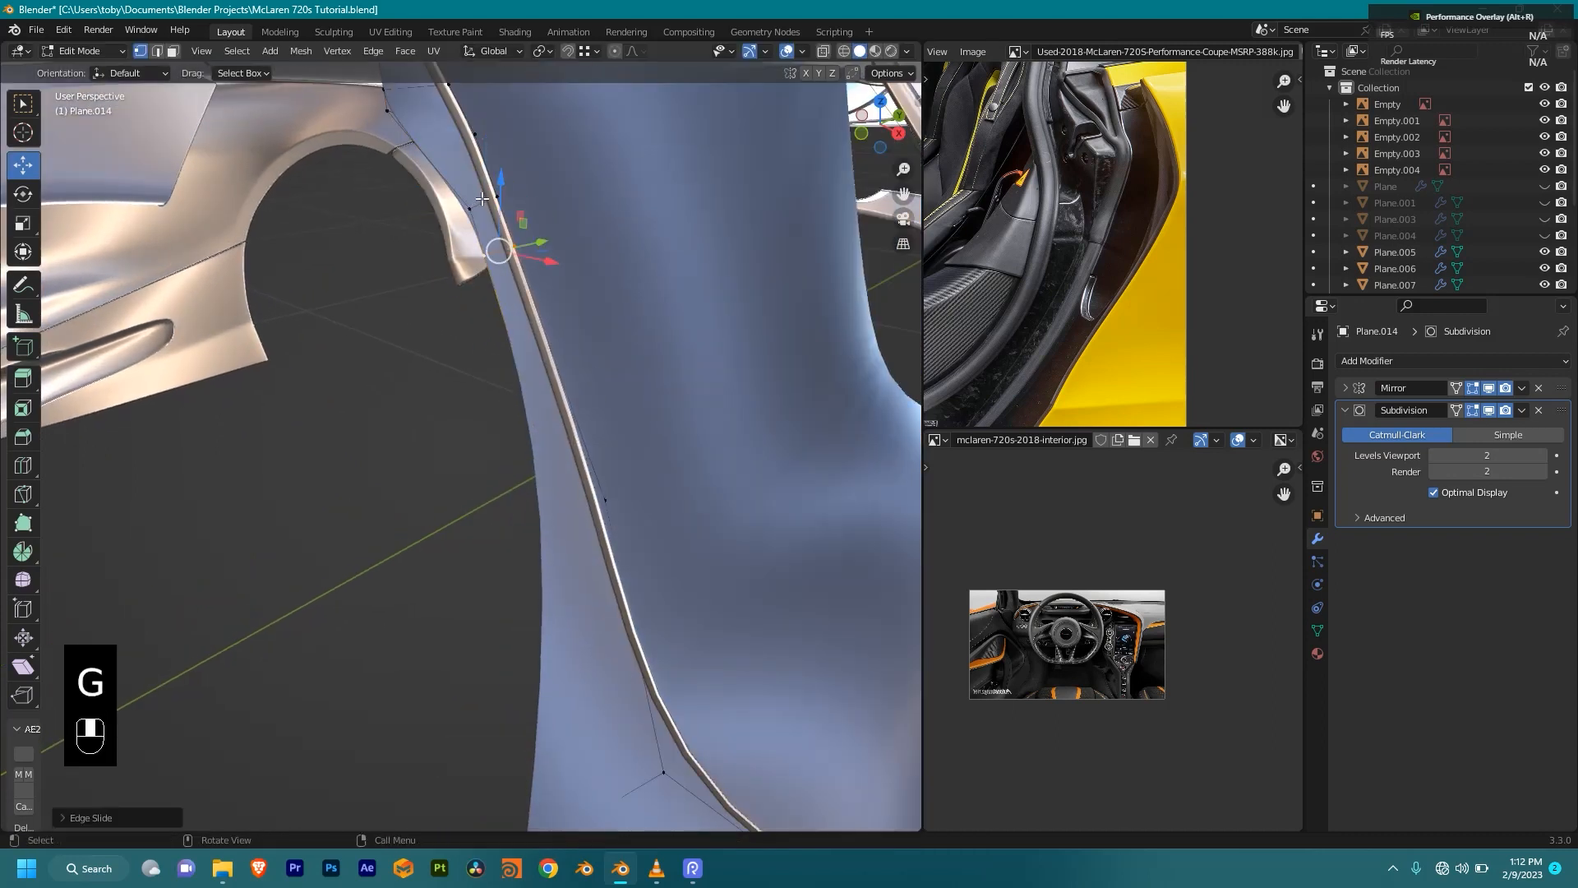
key(g)
key(g)
key(shift)
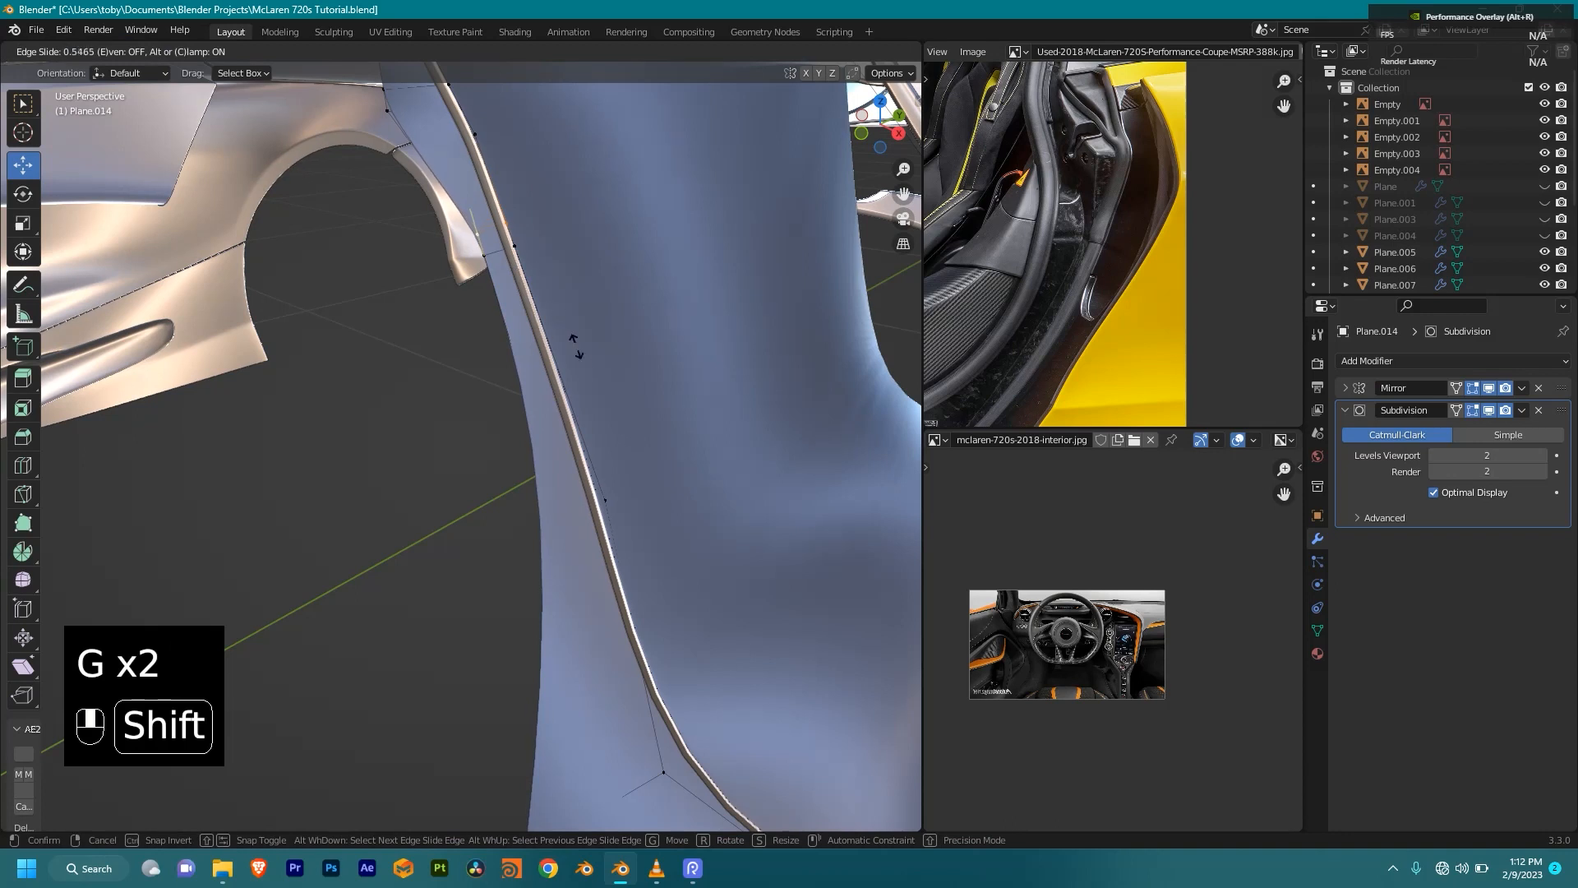
click(647, 533)
click(487, 258)
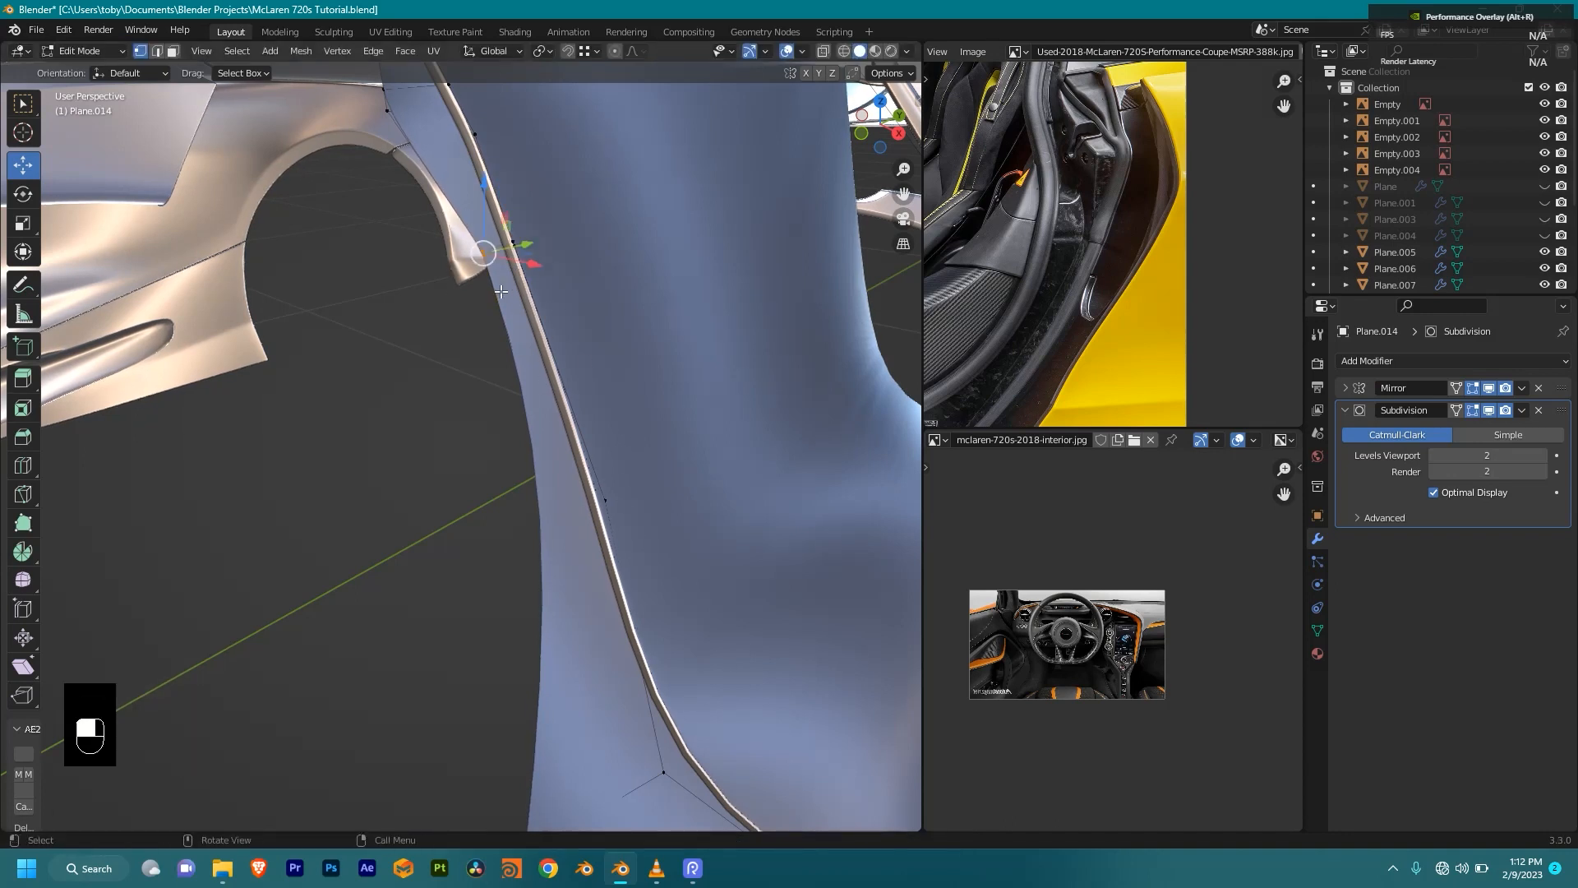
Step: Slide the selected edge along Plane.014's inner arm below the tab and save the file
key(g)
key(g)
click(559, 279)
mouse_move(559, 279)
middle_down()
mouse_move(526, 329)
mouse_move(588, 342)
mouse_move(666, 290)
mouse_move(585, 260)
mouse_move(553, 303)
middle_up()
key(ctrl+s)
scroll(566, 373, down, 2)
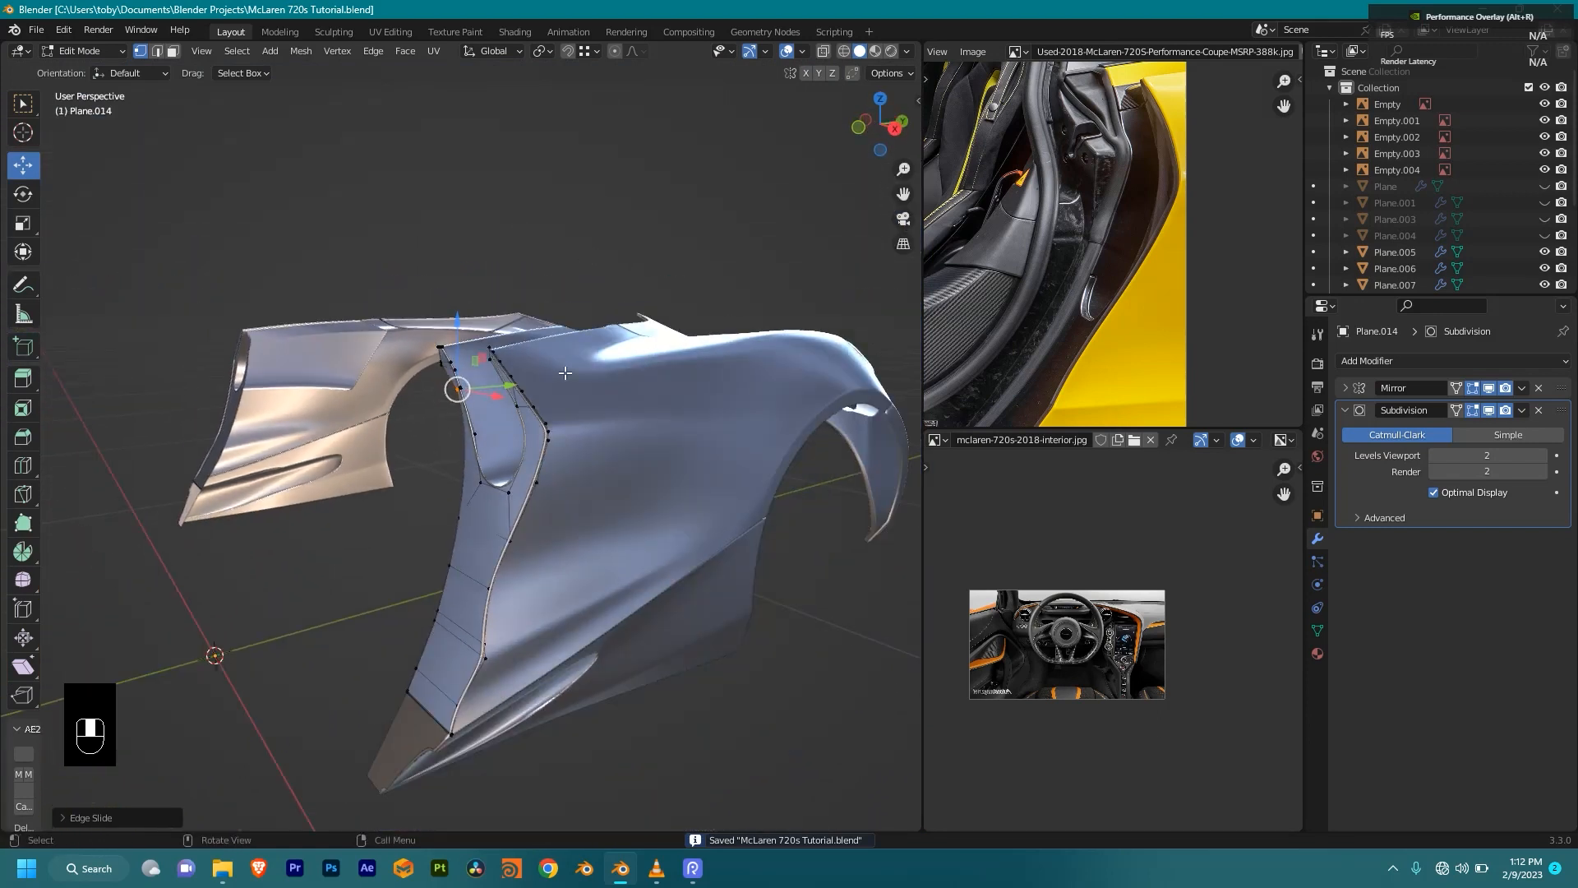
Step: Select the inner boundary edge of Plane.014 from the upper tab to the lower end and extrude it slightly in negative Y
scroll(566, 373, up, 1)
scroll(515, 370, up, 6)
middle_drag(419, 256, 441, 277)
click(444, 275)
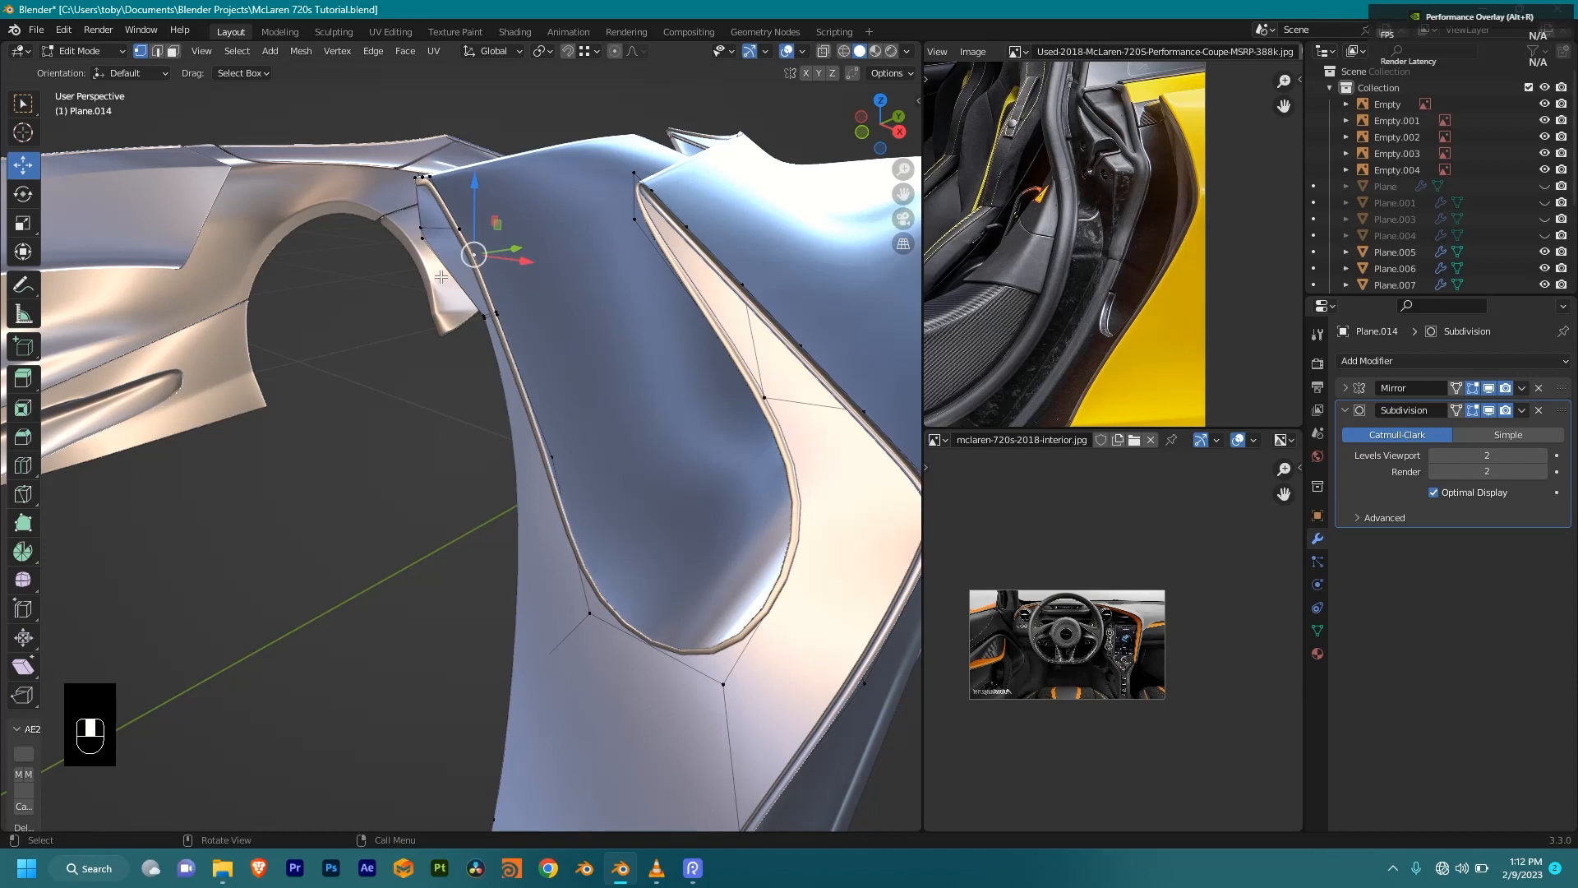
shift+click(436, 212)
shift+middle_drag(539, 335, 575, 243)
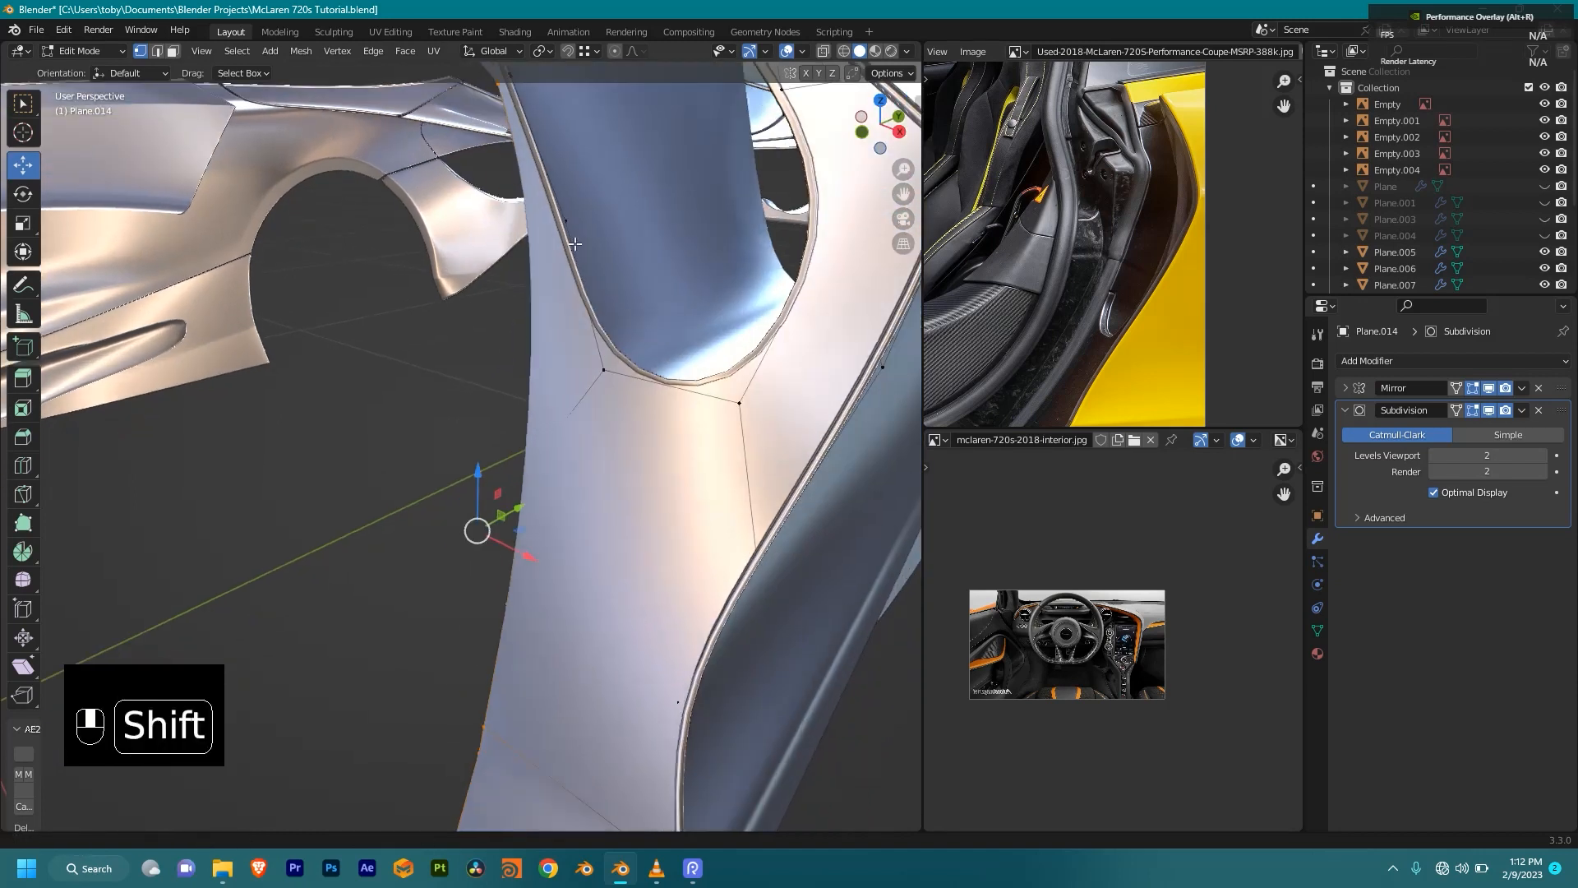
scroll(575, 494, down, 4)
shift+middle_drag(575, 494, 623, 403)
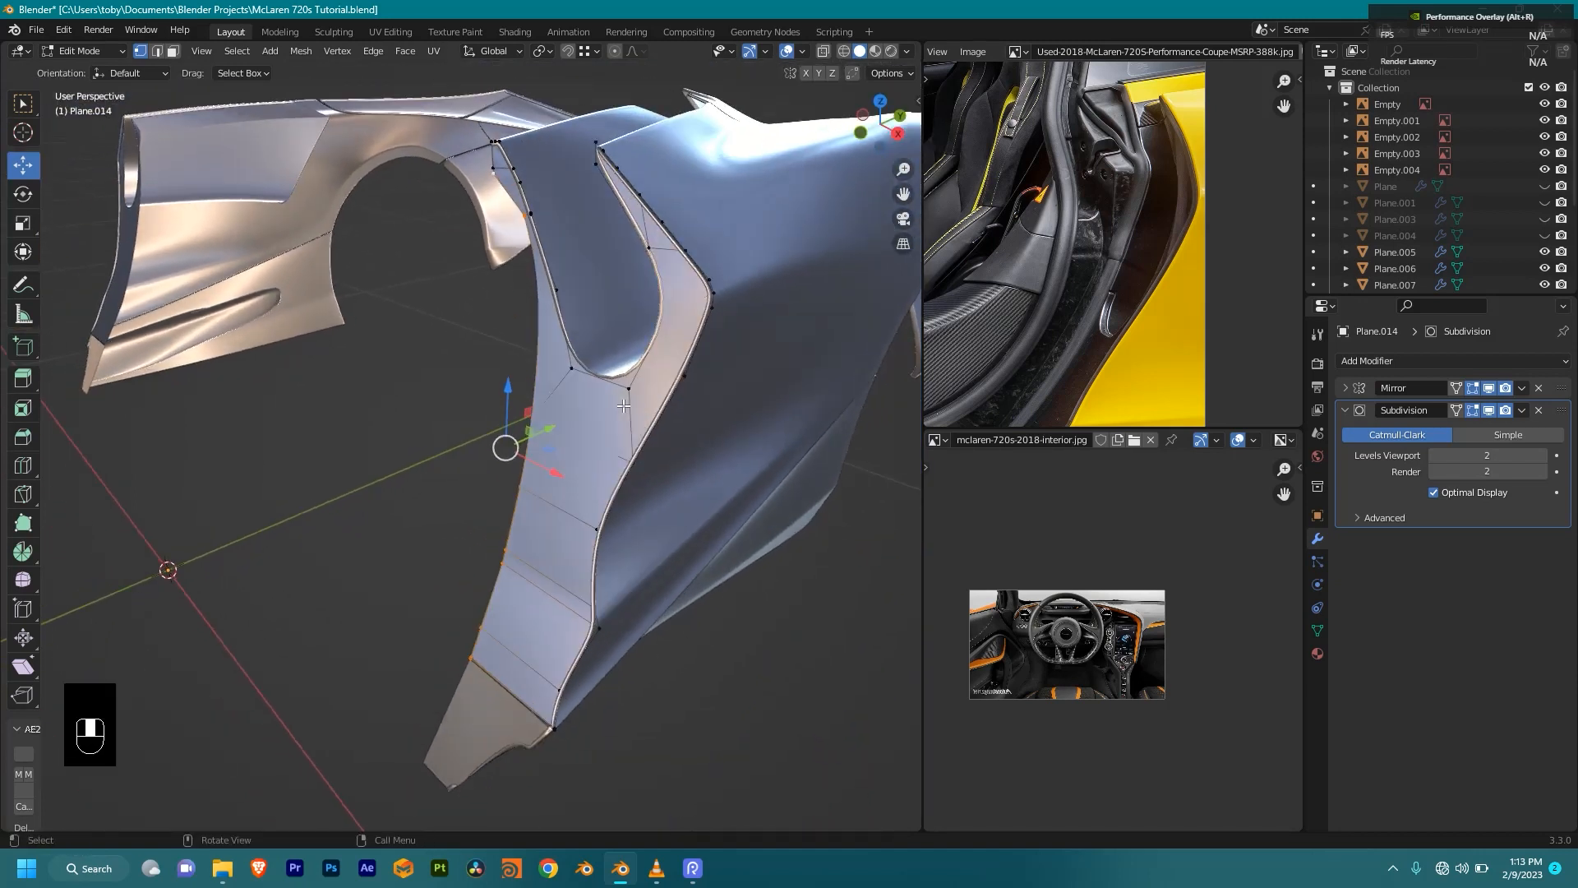
key(e)
key(y)
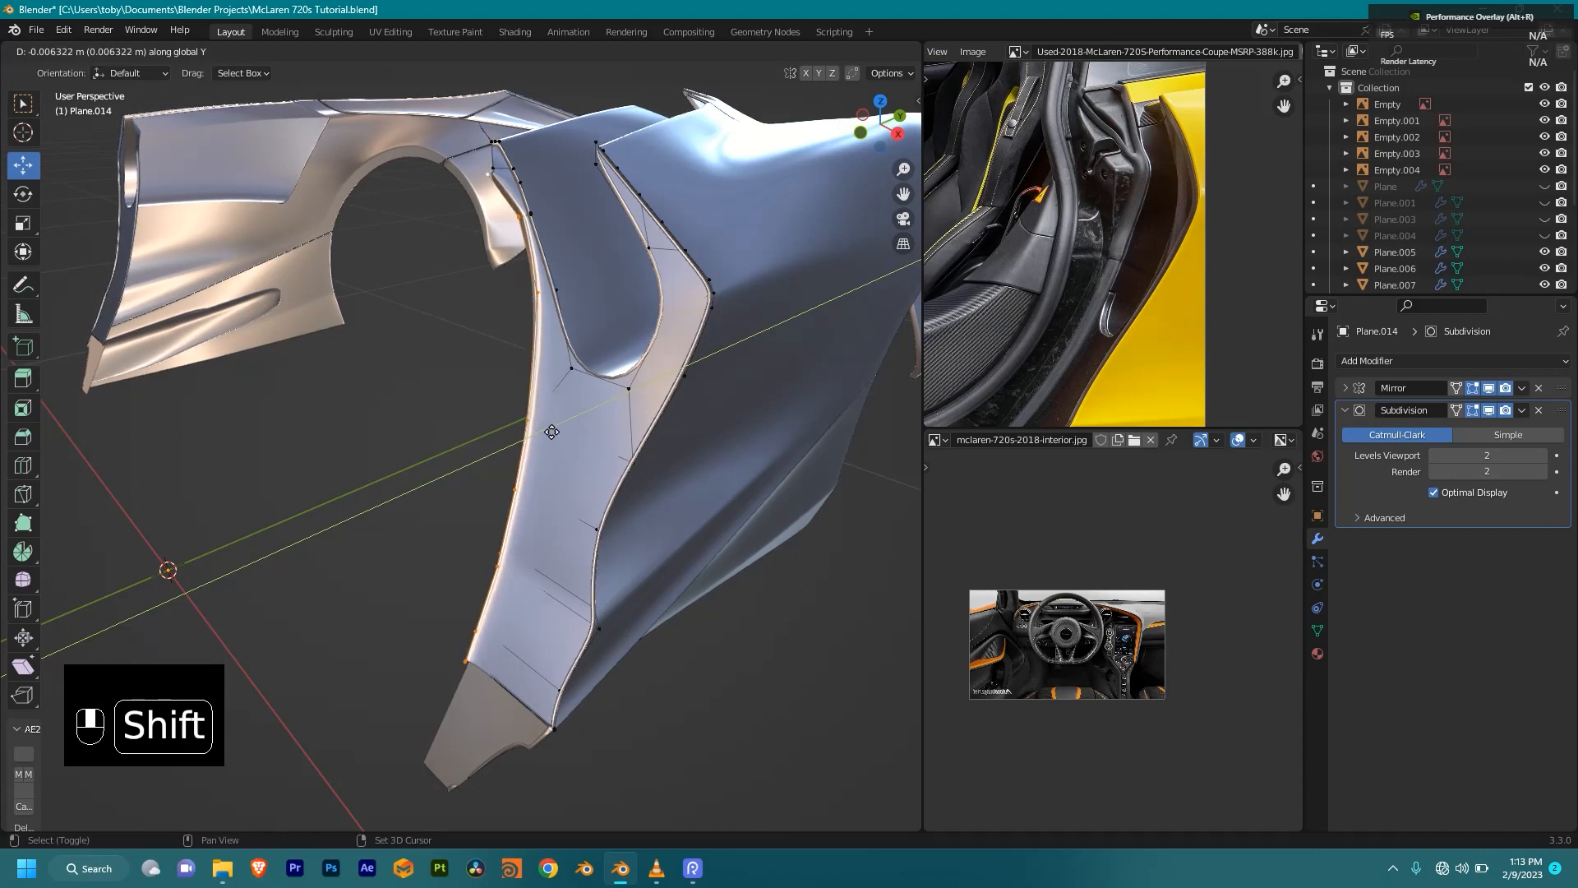
click(514, 463)
middle_drag(514, 464, 453, 421)
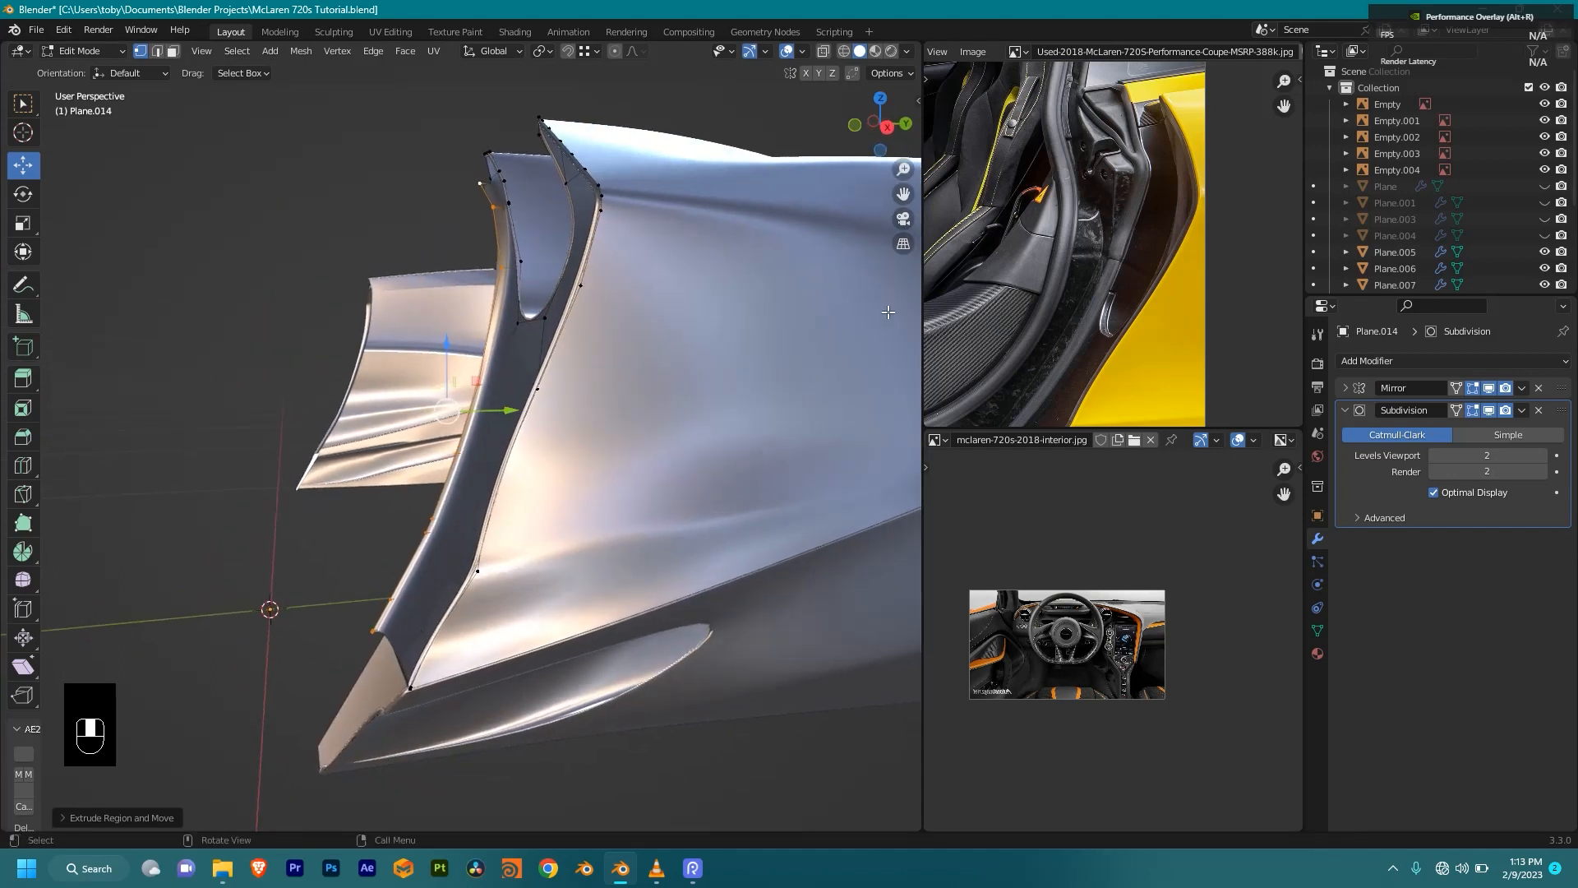
Step: Move the extruded inner edge about 0.003 m farther in negative Y
middle_drag(557, 374, 548, 376)
scroll(523, 383, up, 2)
key(g)
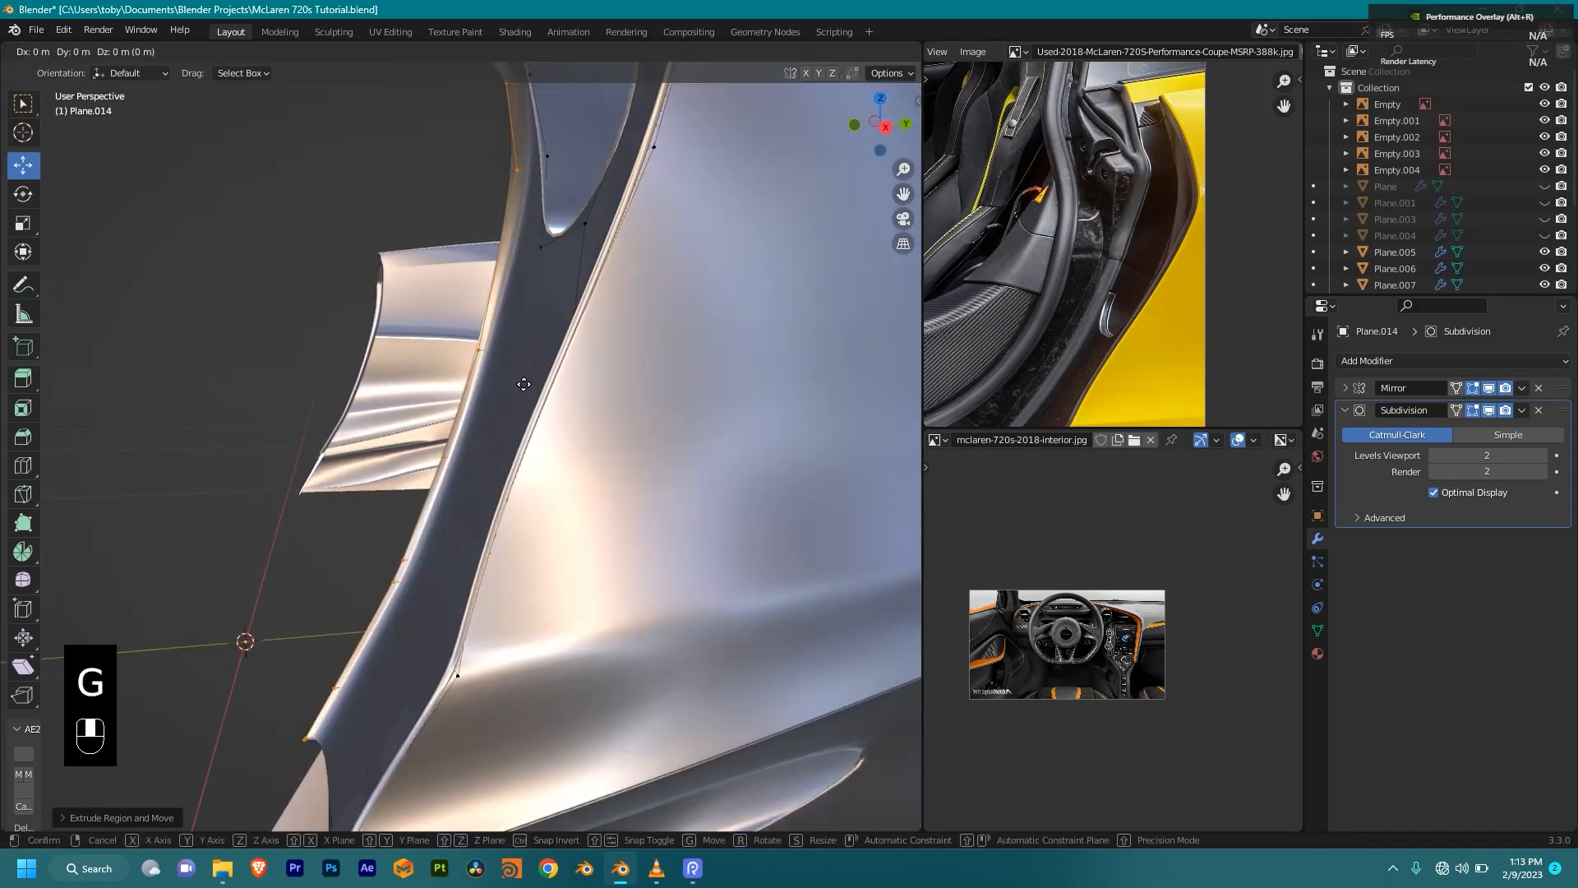
middle_click(515, 384)
click(497, 393)
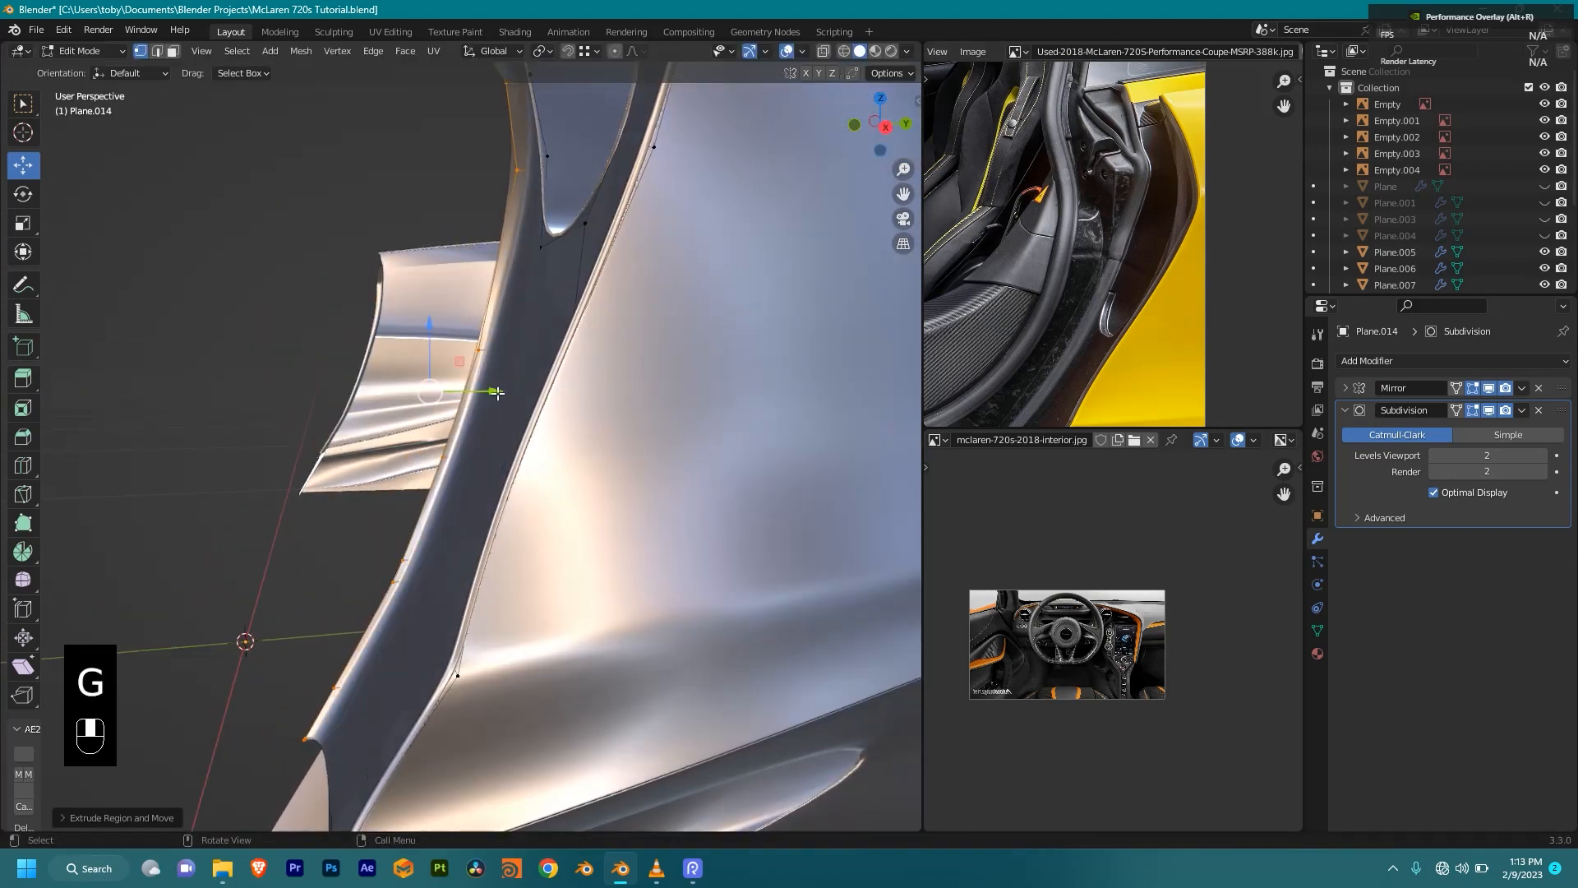
key(g)
middle_click(558, 389)
key(shift)
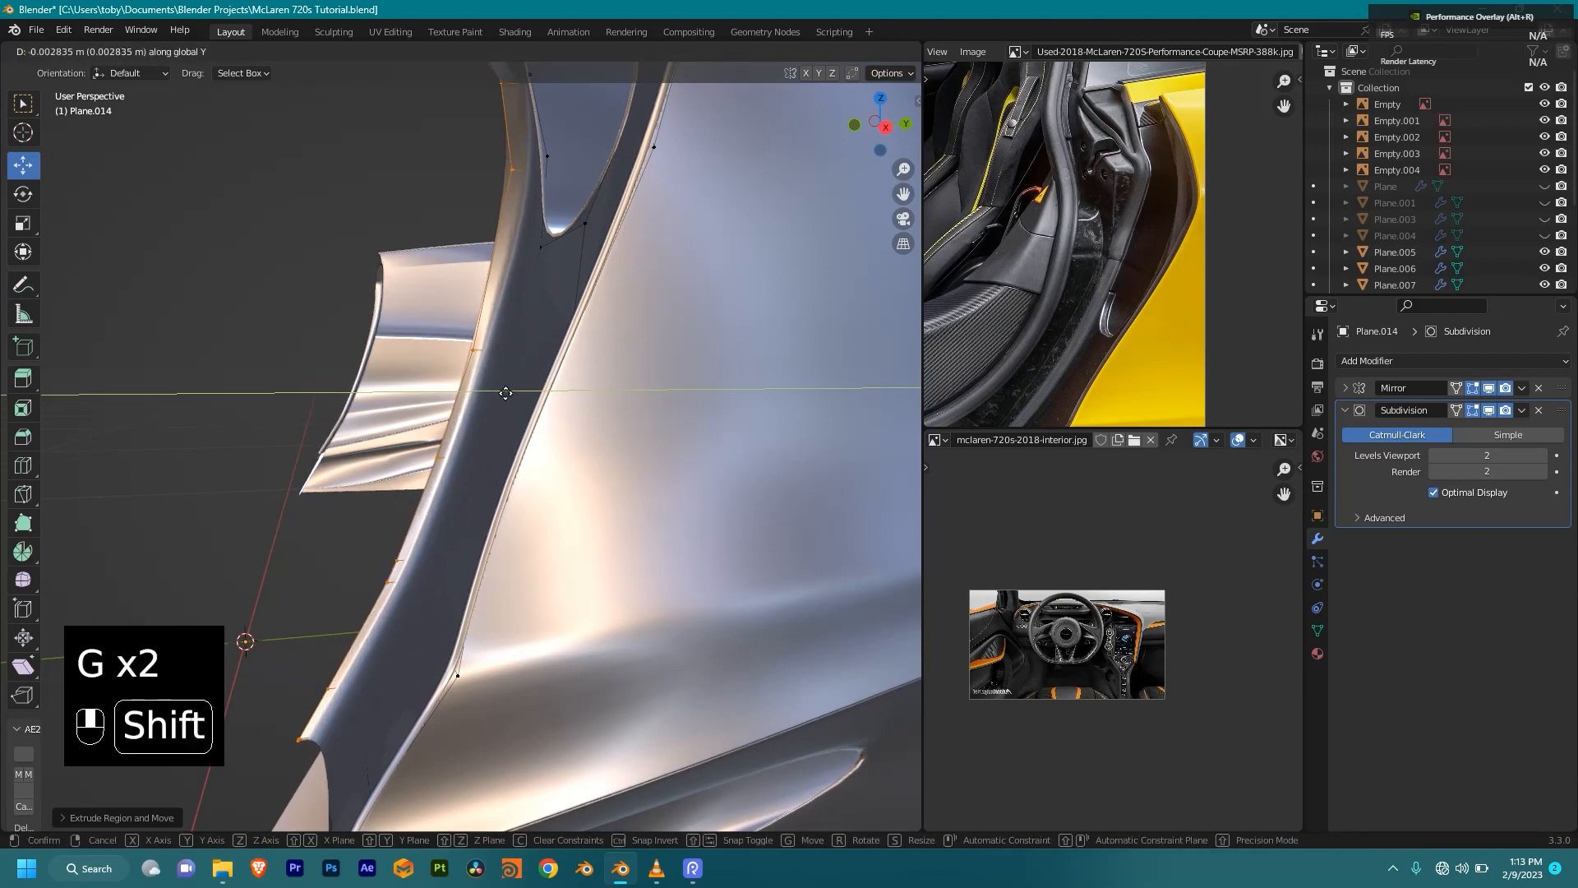
click(518, 407)
key(shift+z)
key(shift+z)
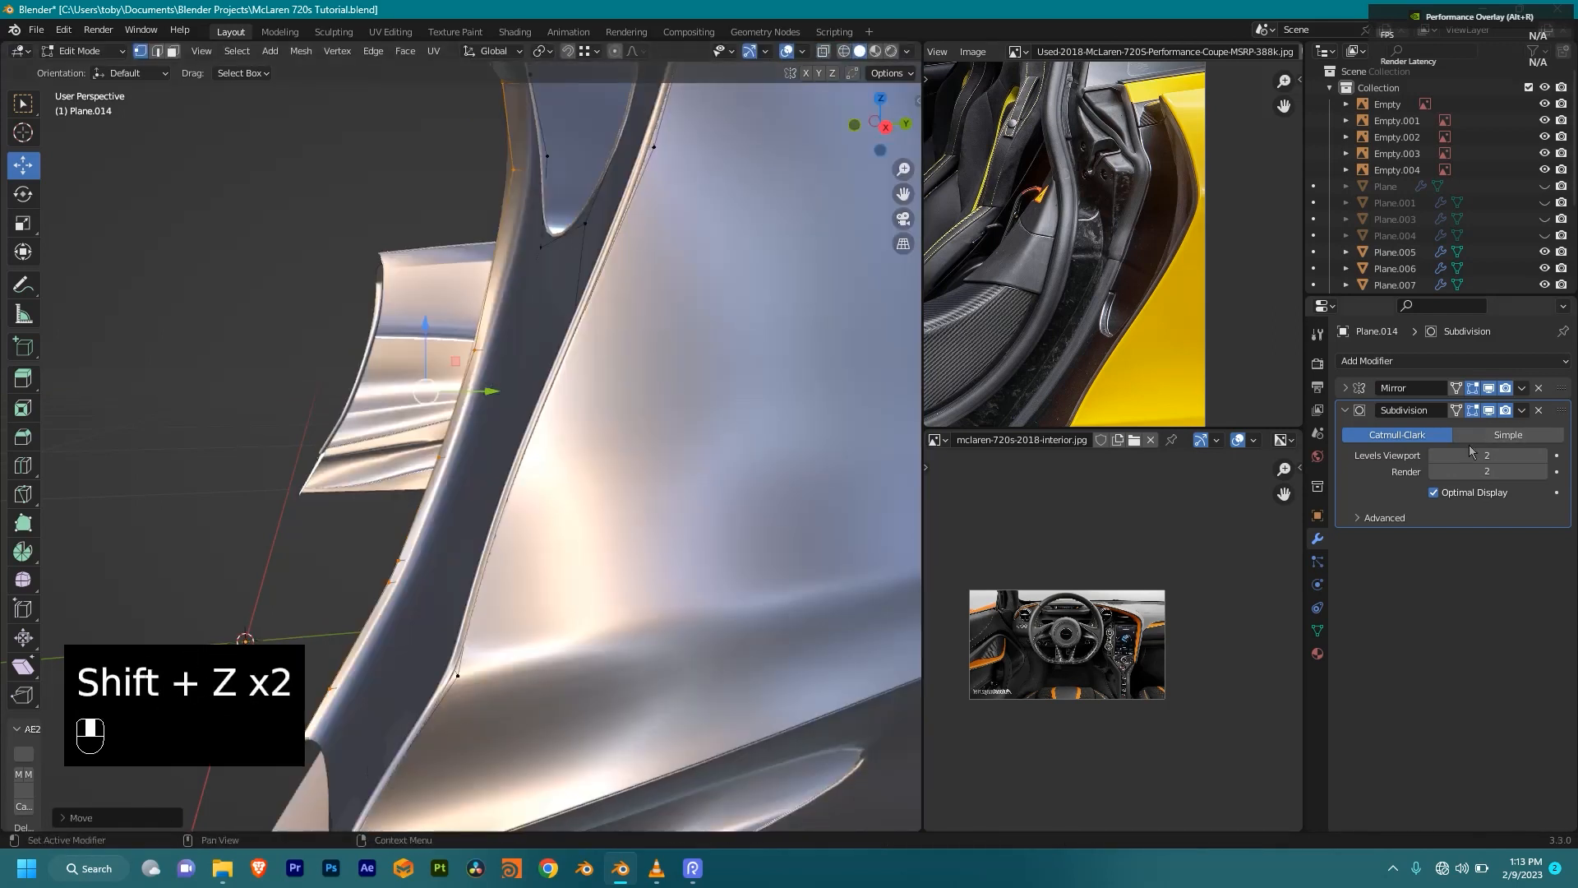
Step: Turn off the Subdivision modifier's edit-mode display and move the extruded inner edge about 0.004 m in positive Y
click(1475, 415)
key(g)
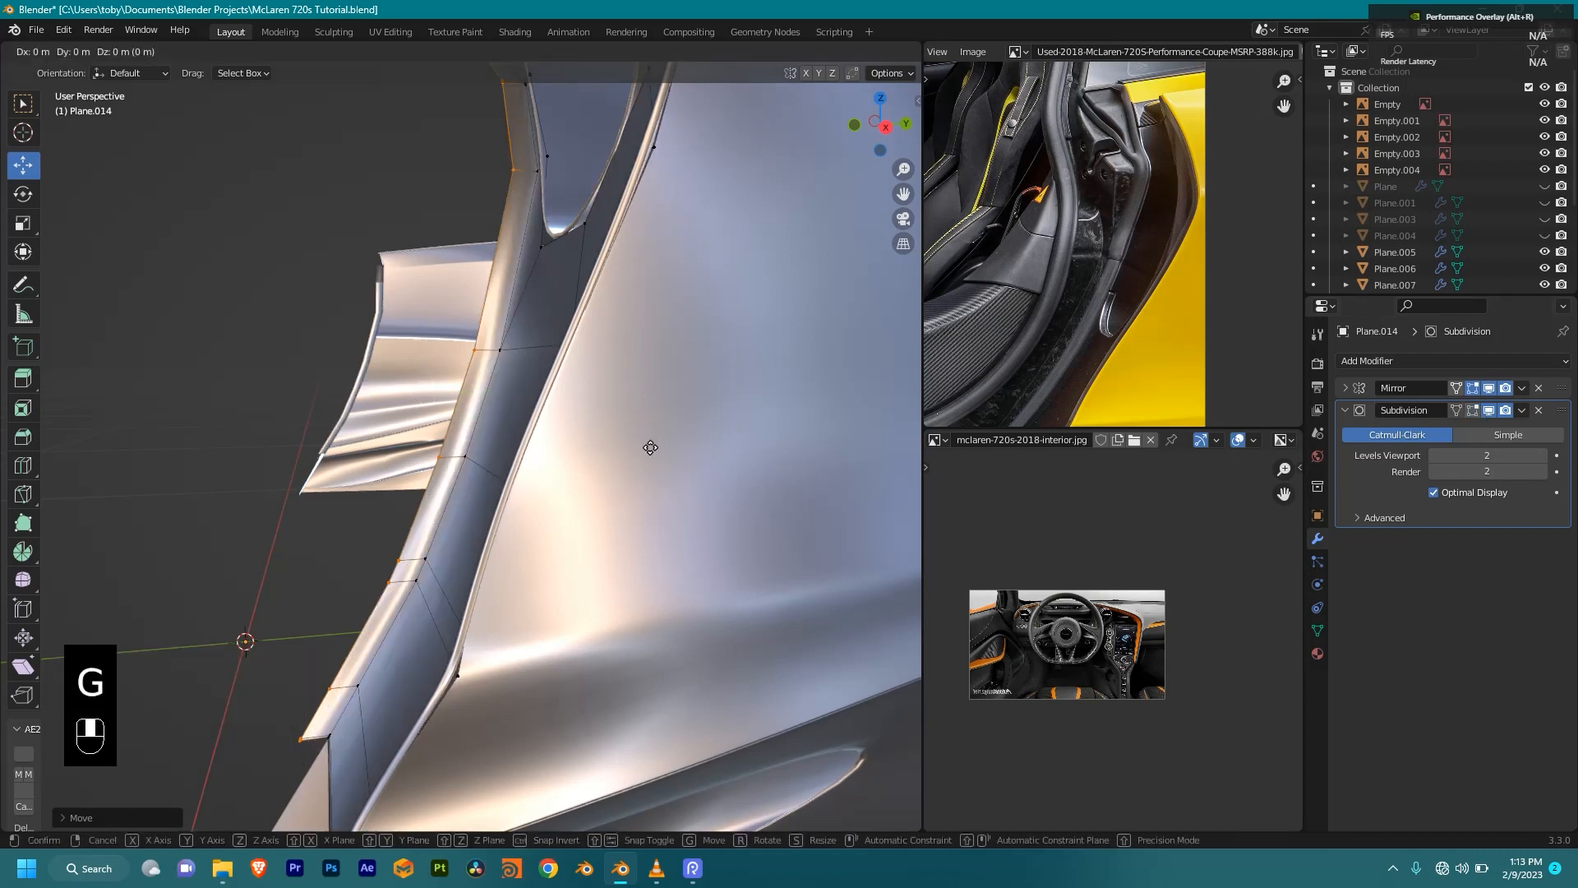
middle_click(666, 451)
key(shift)
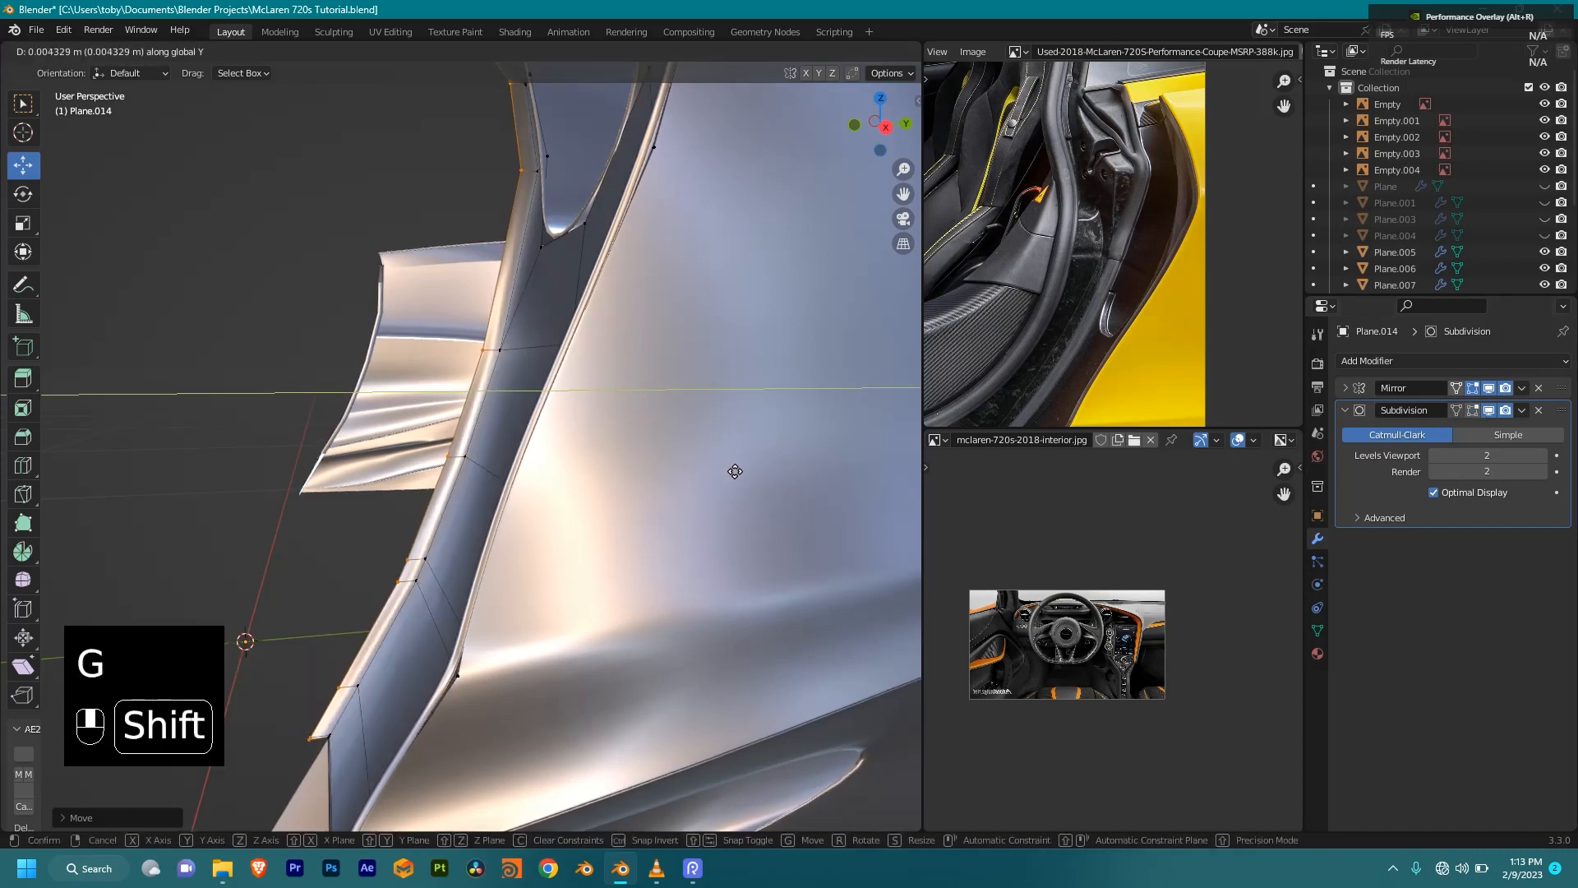
click(735, 471)
middle_drag(703, 406, 790, 400)
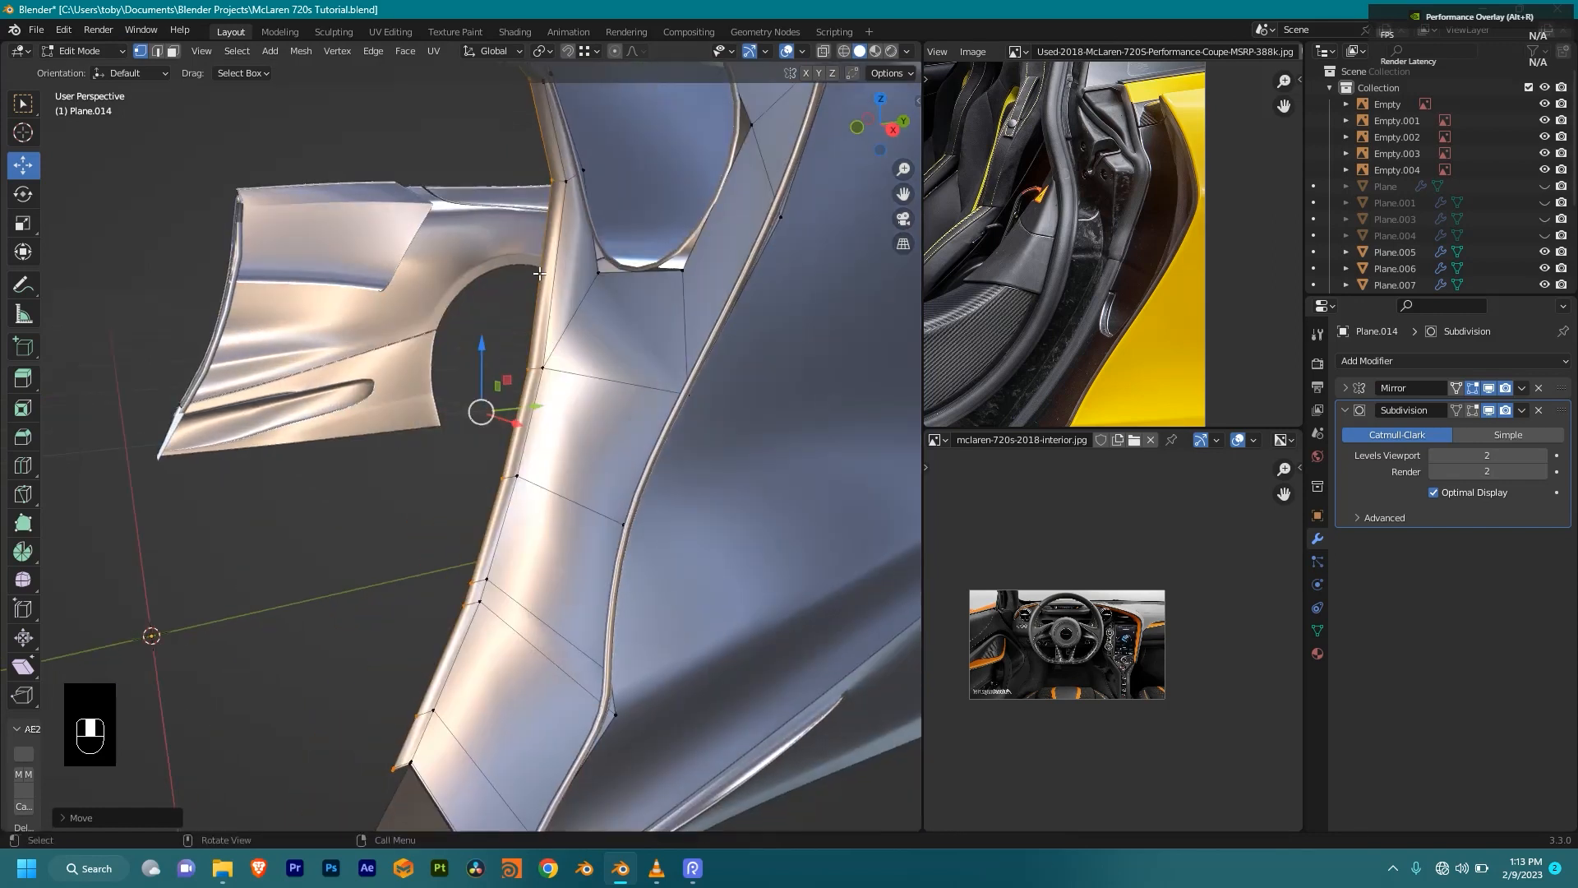
Step: Select the outer vertices at the top of the extruded flange and move them about 0.014 m in negative Y
scroll(540, 274, up, 1)
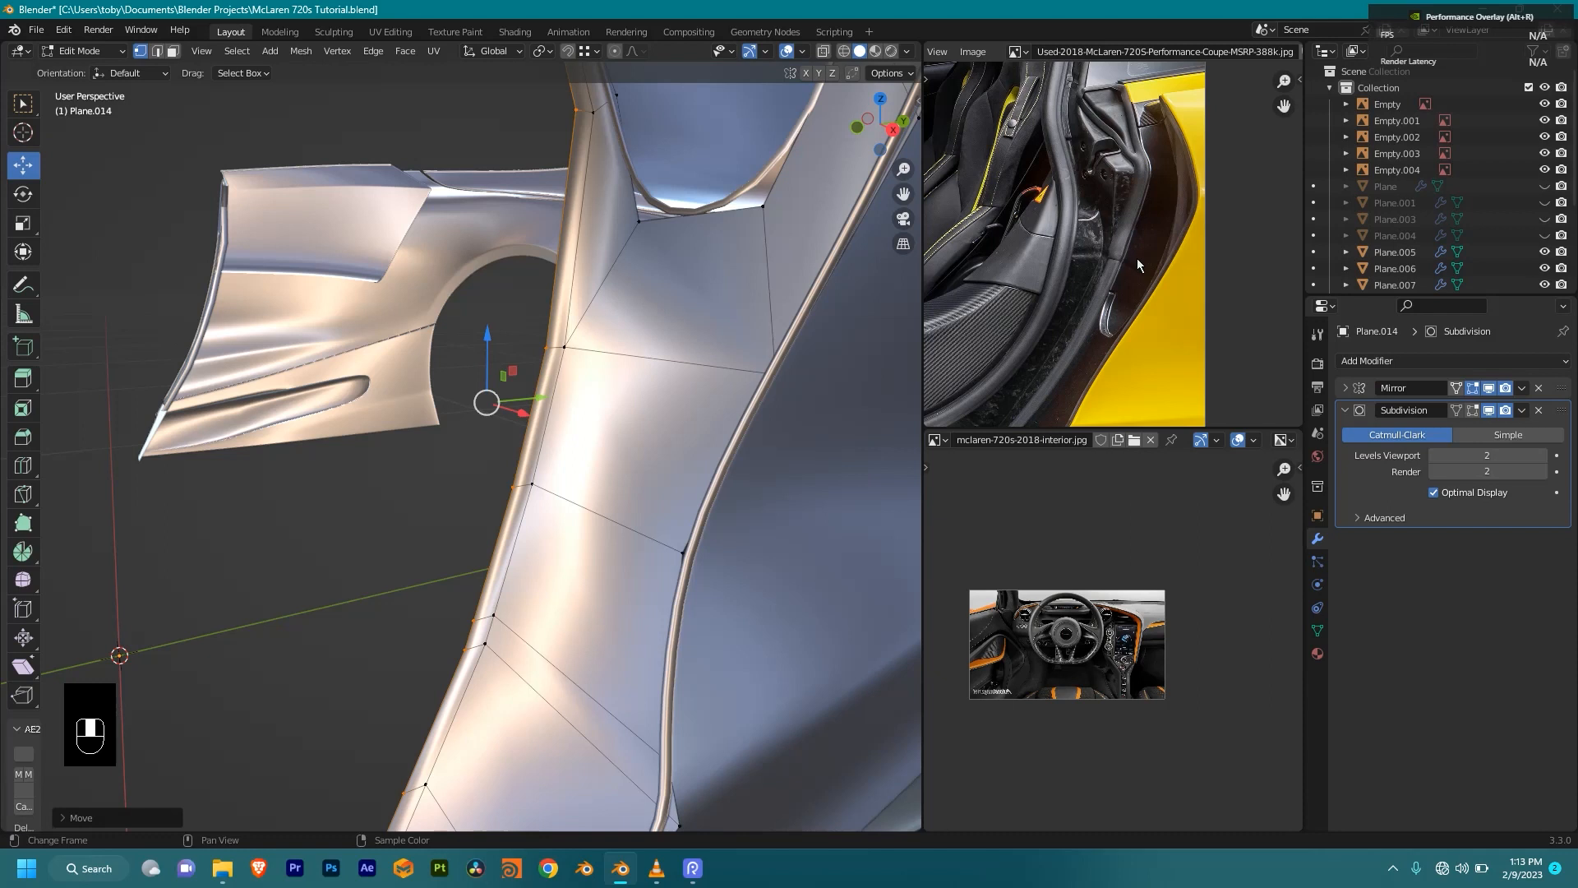
middle_drag(654, 259, 514, 301)
scroll(658, 386, down, 4)
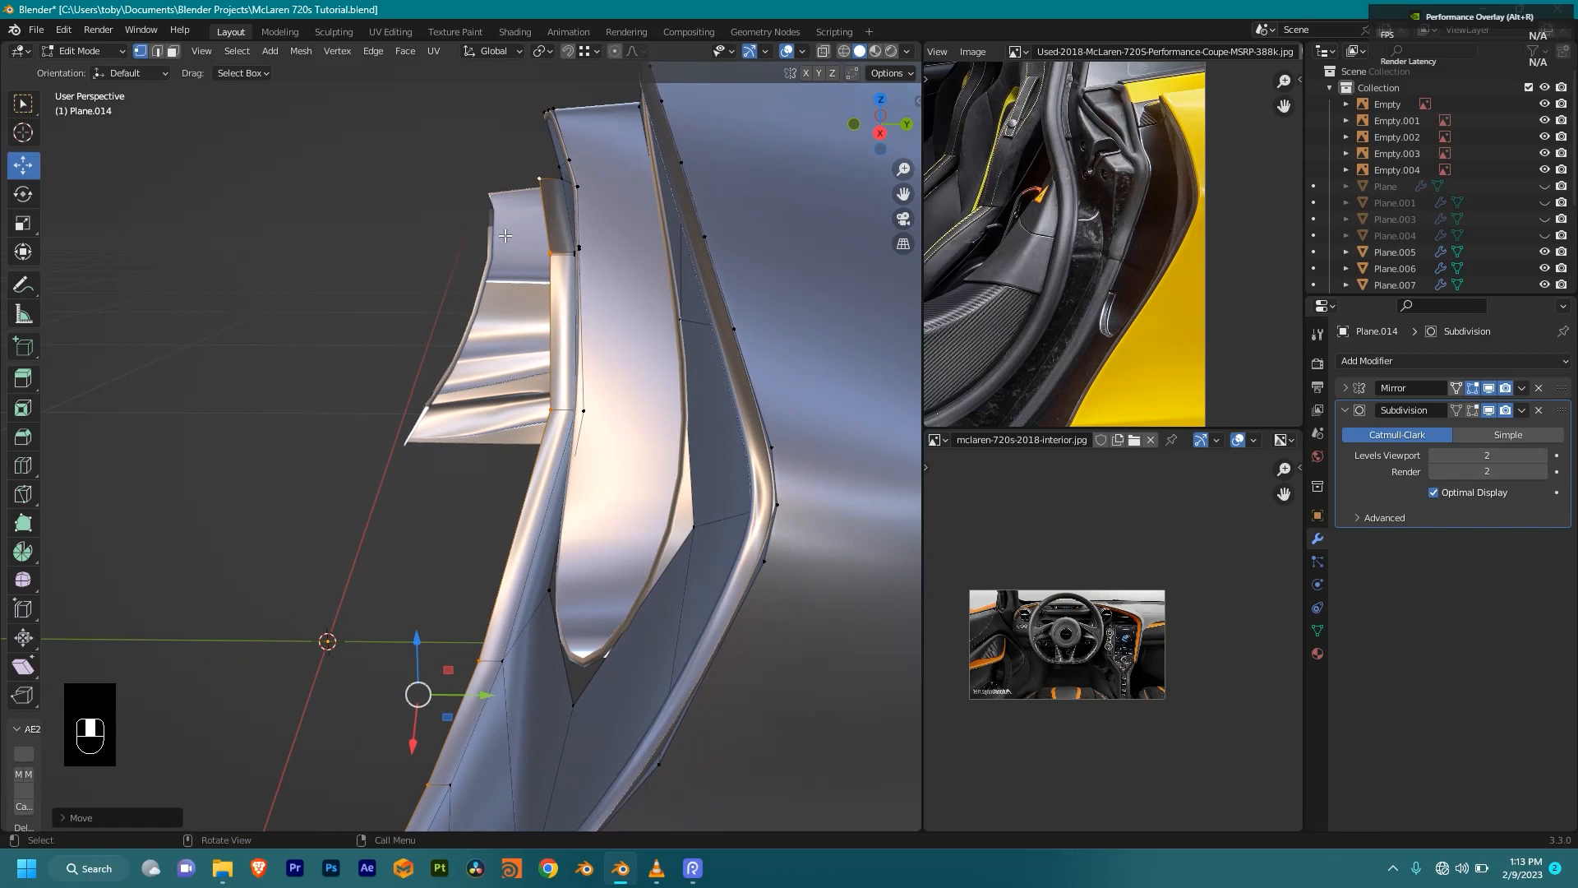
drag(555, 328, 559, 203)
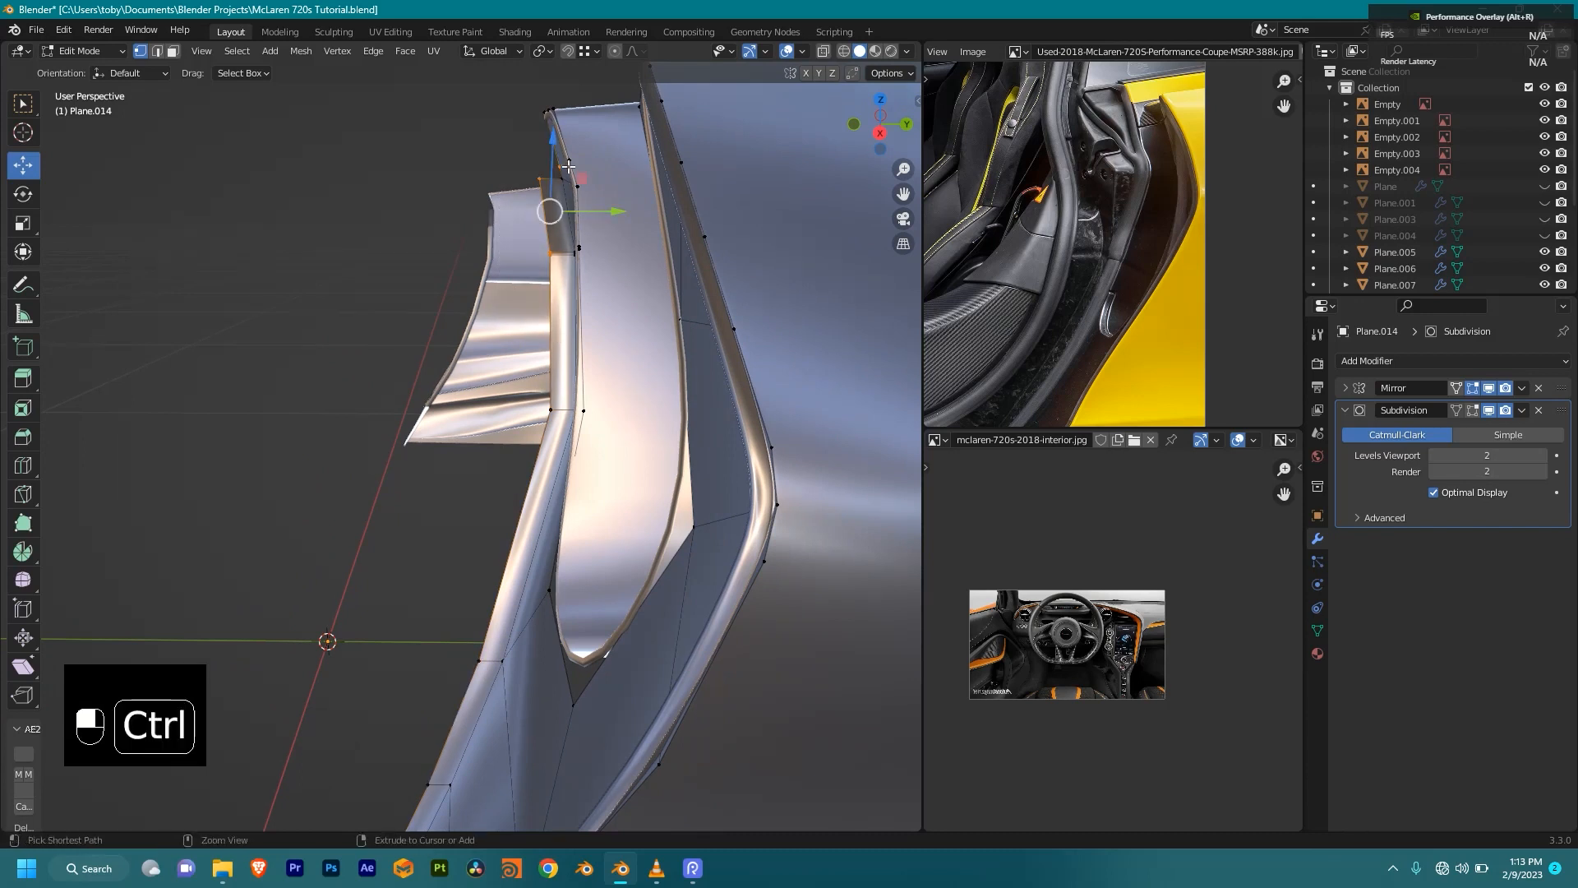
key(g)
middle_click(599, 325)
key(shift)
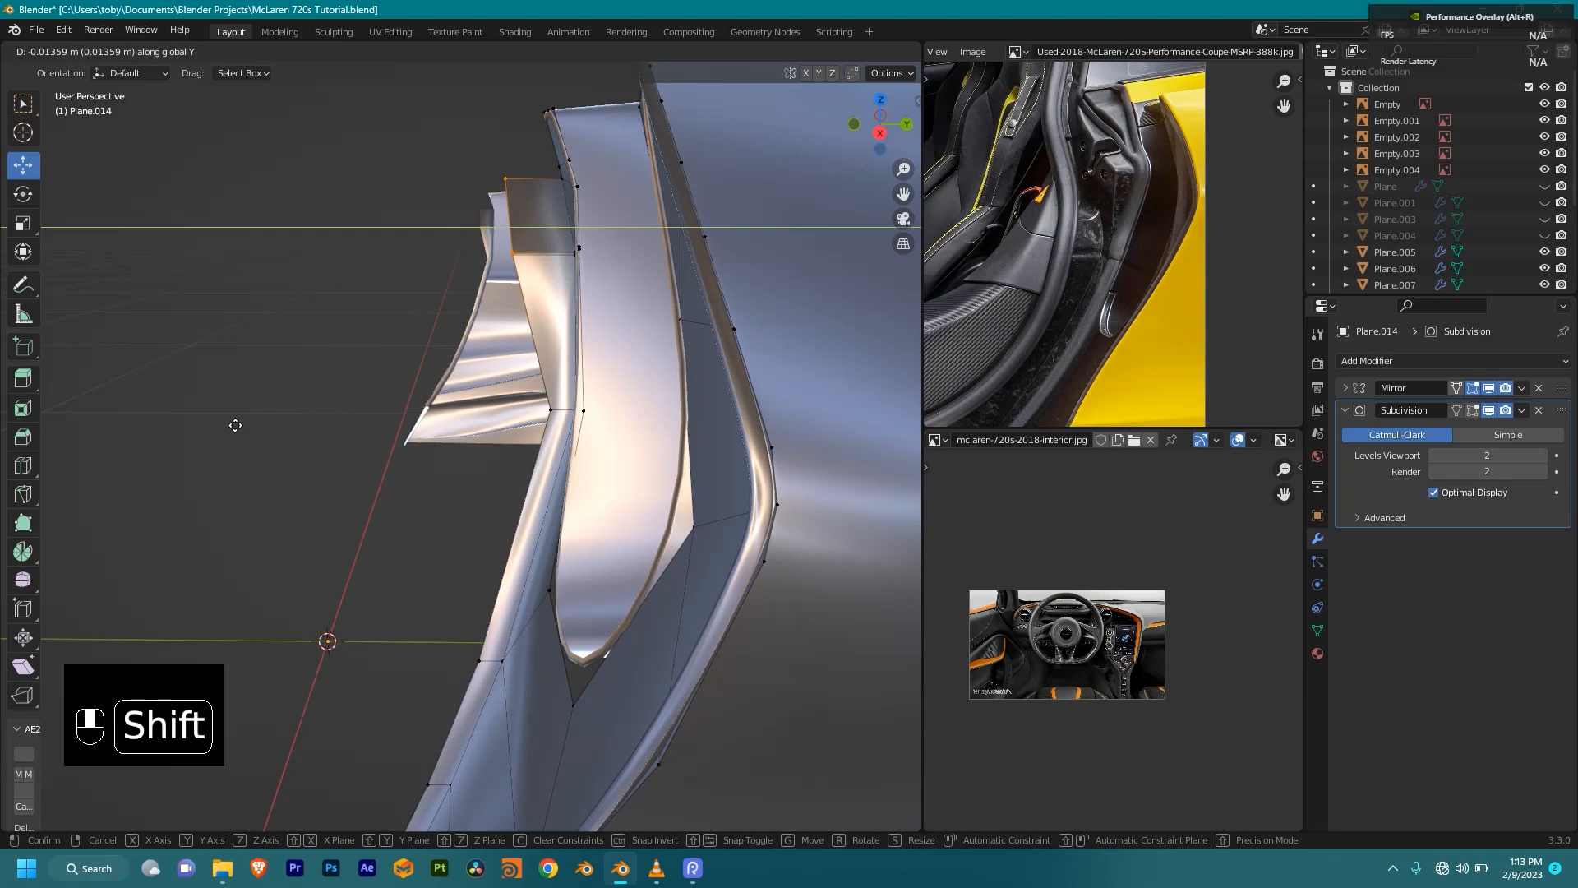
click(235, 425)
Step: Examine the widened upper flange from several angles and compare it with the door-jamb area in the reference photo
middle_drag(235, 425, 571, 363)
drag(570, 342, 544, 337)
key(shift)
shift+drag(648, 373, 721, 385)
scroll(715, 381, up, 2)
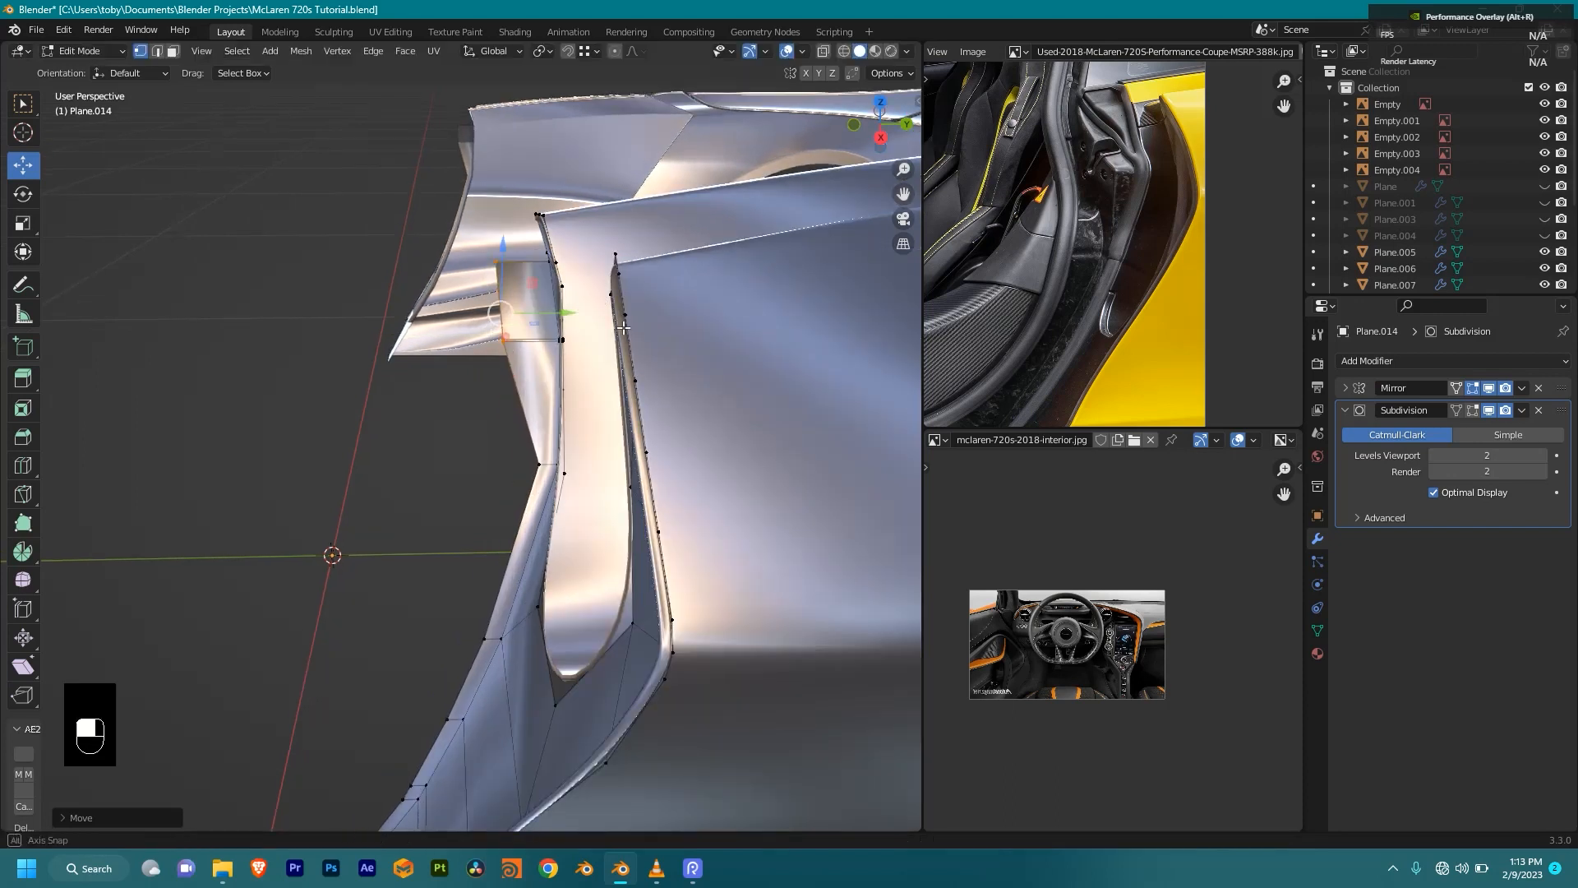
middle_drag(553, 316, 595, 331)
scroll(1200, 131, up, 3)
middle_drag(1132, 124, 1129, 198)
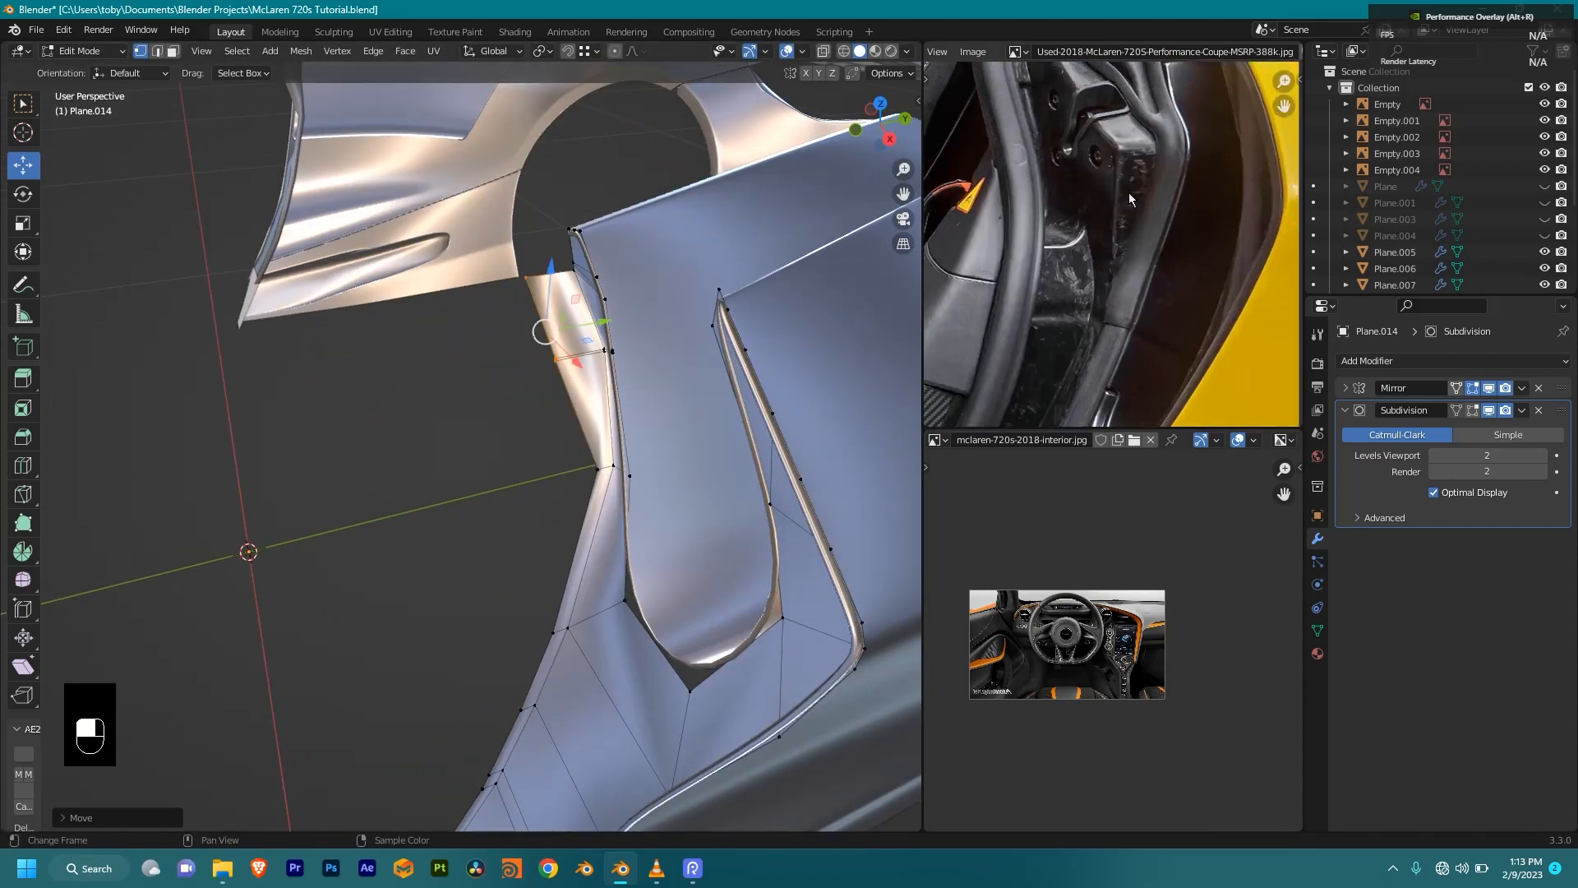
Step: Select the vertex path along the flange's outer edge below the widened top and extrude it inward in negative X
middle_drag(633, 347, 568, 288)
ctrl+click(550, 604)
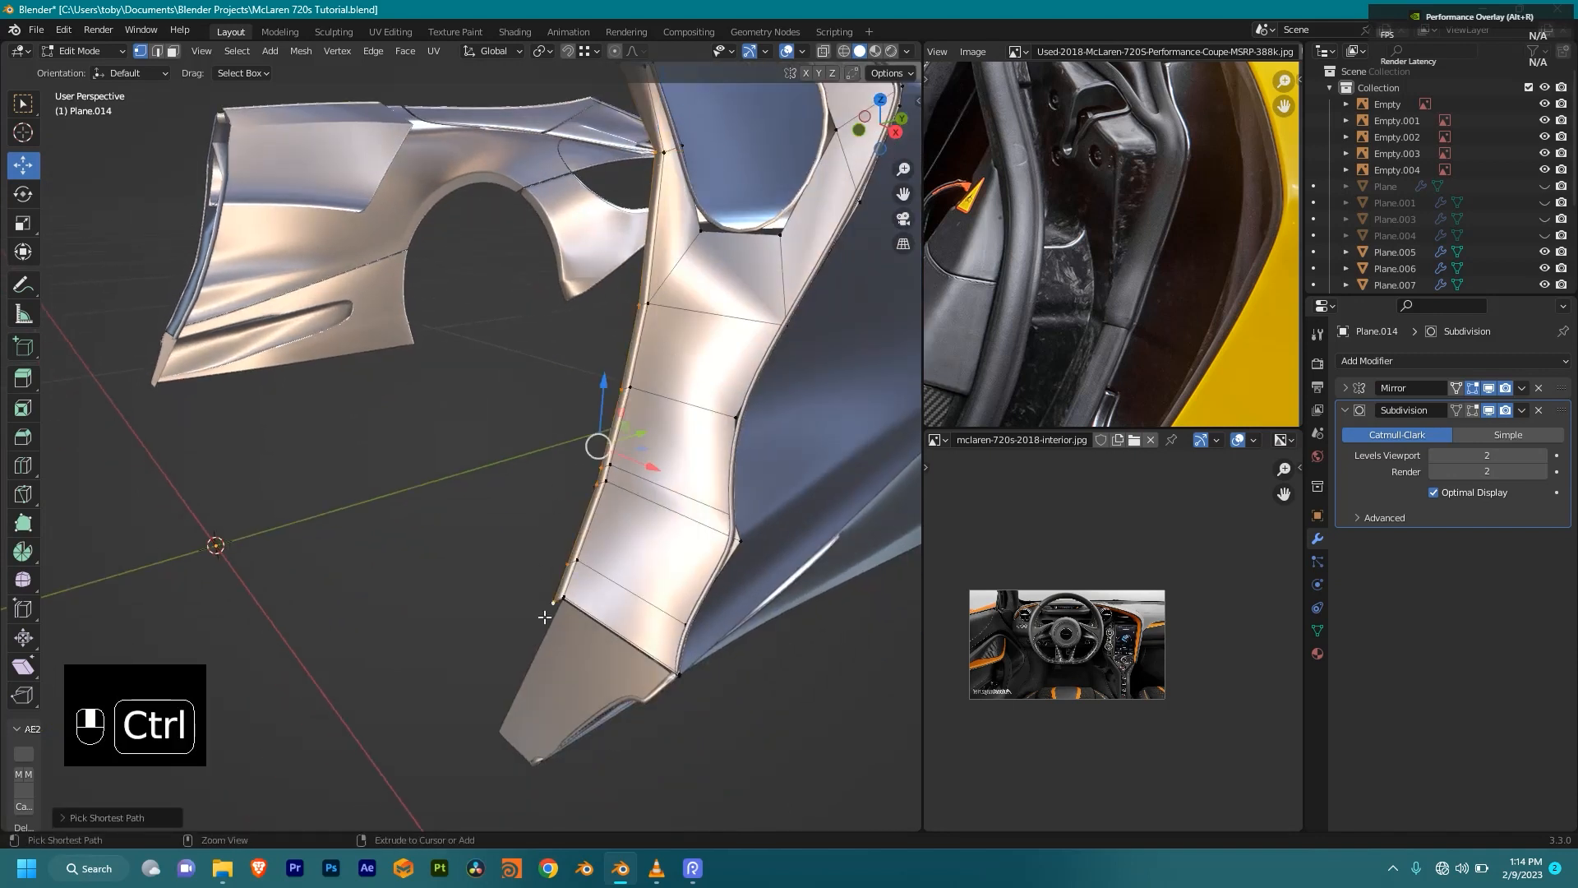
shift+middle_drag(725, 263, 706, 430)
key(e)
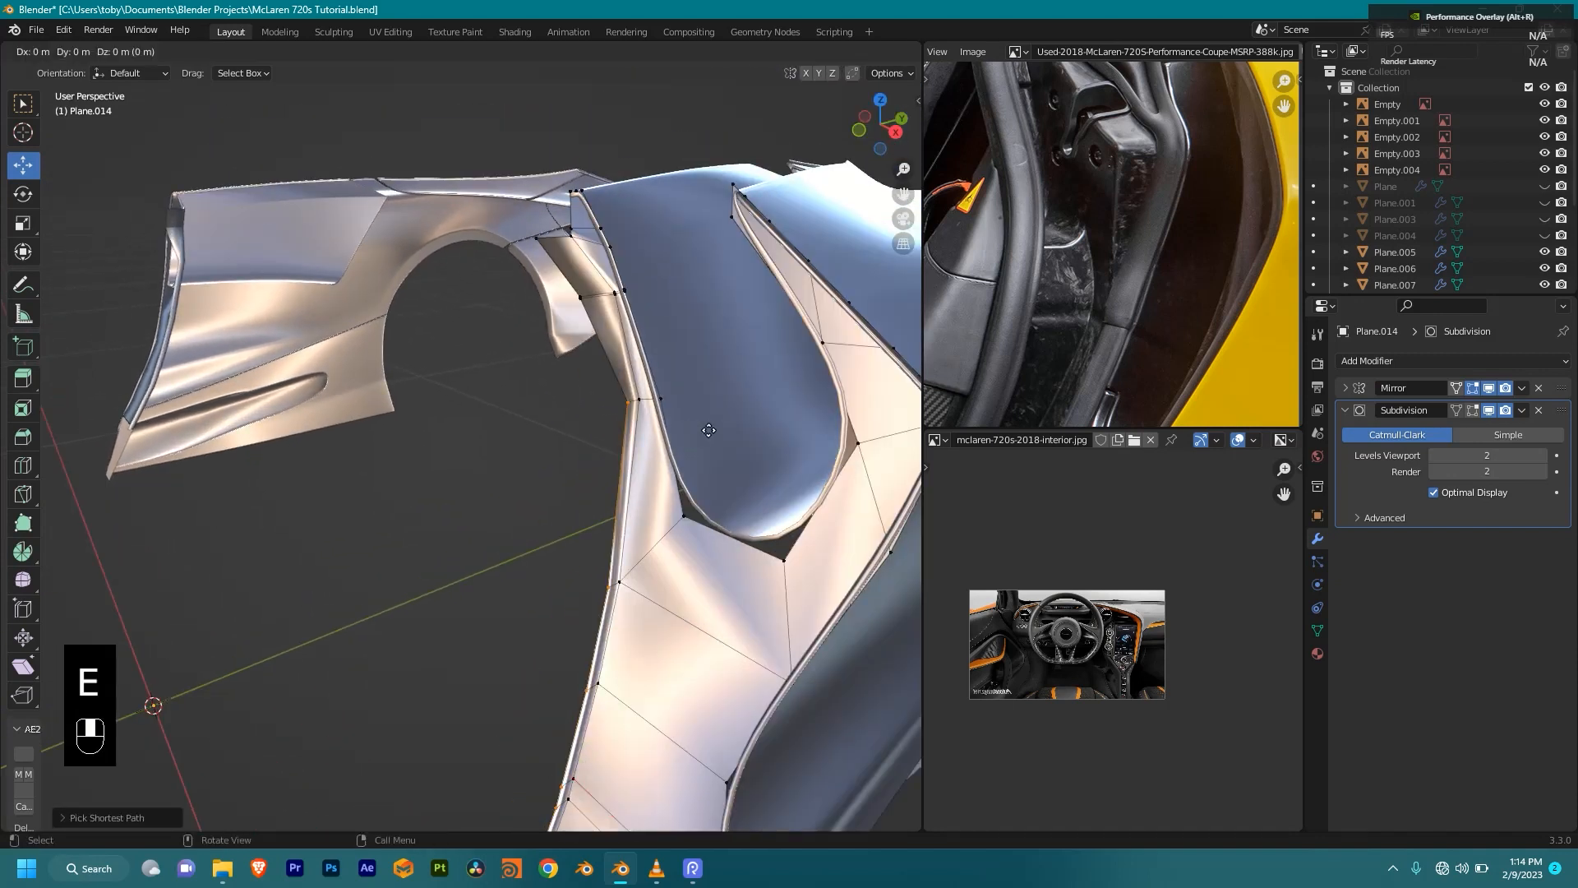
key(x)
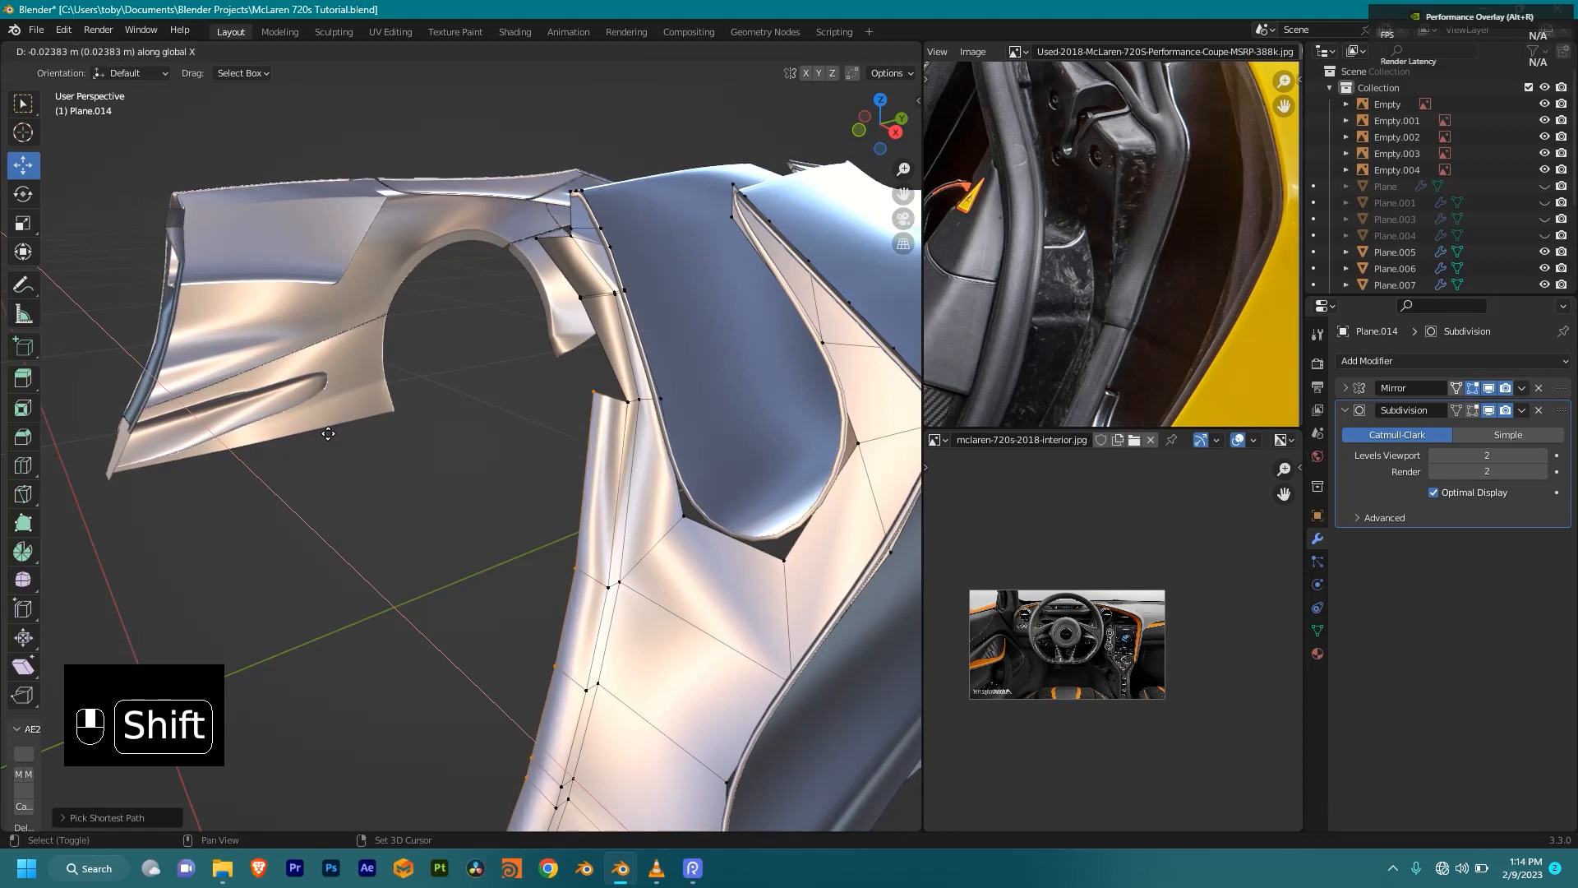
click(428, 544)
middle_drag(416, 536, 555, 443)
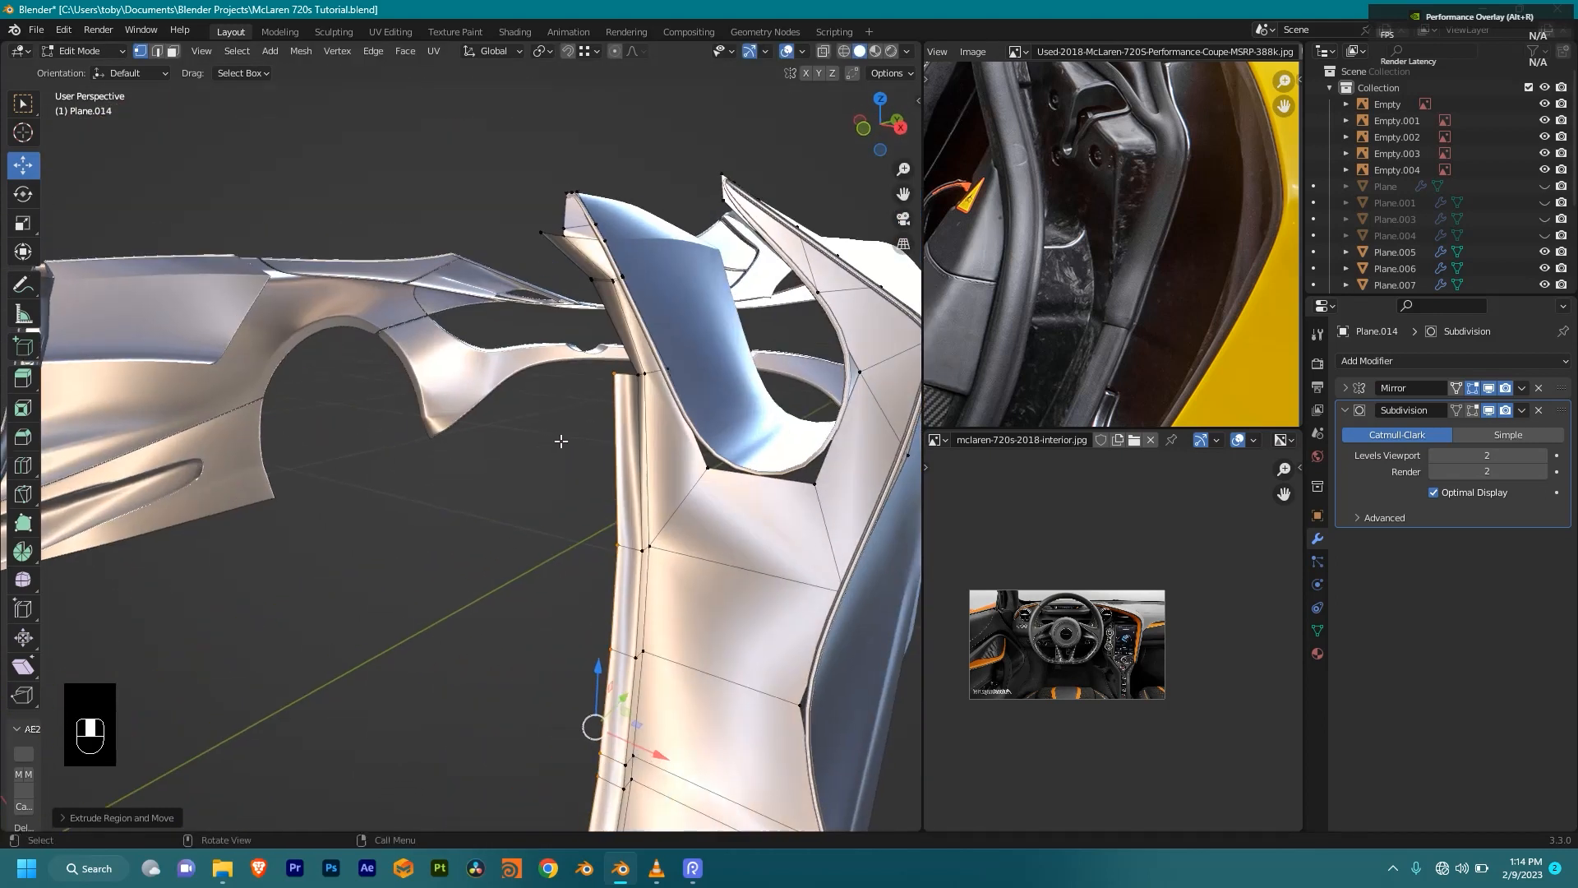
Step: Extrude the top vertex of the new inner flange outward to form a single edge along Y
middle_drag(738, 521, 662, 454)
key(Tab)
key(Tab)
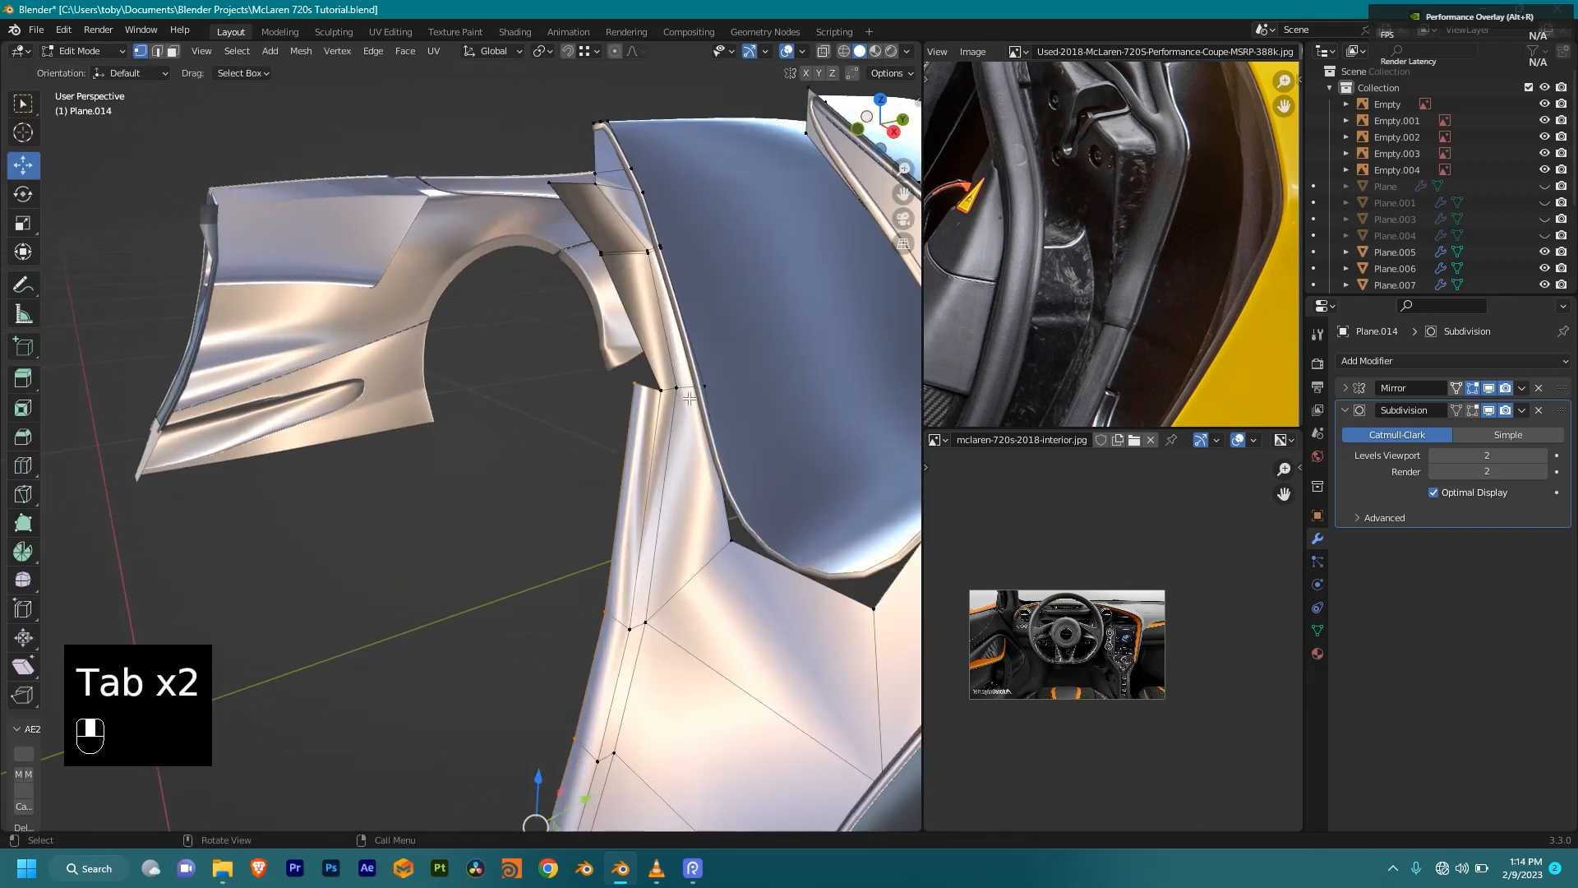
middle_drag(689, 397, 661, 386)
click(622, 383)
middle_drag(766, 450, 729, 435)
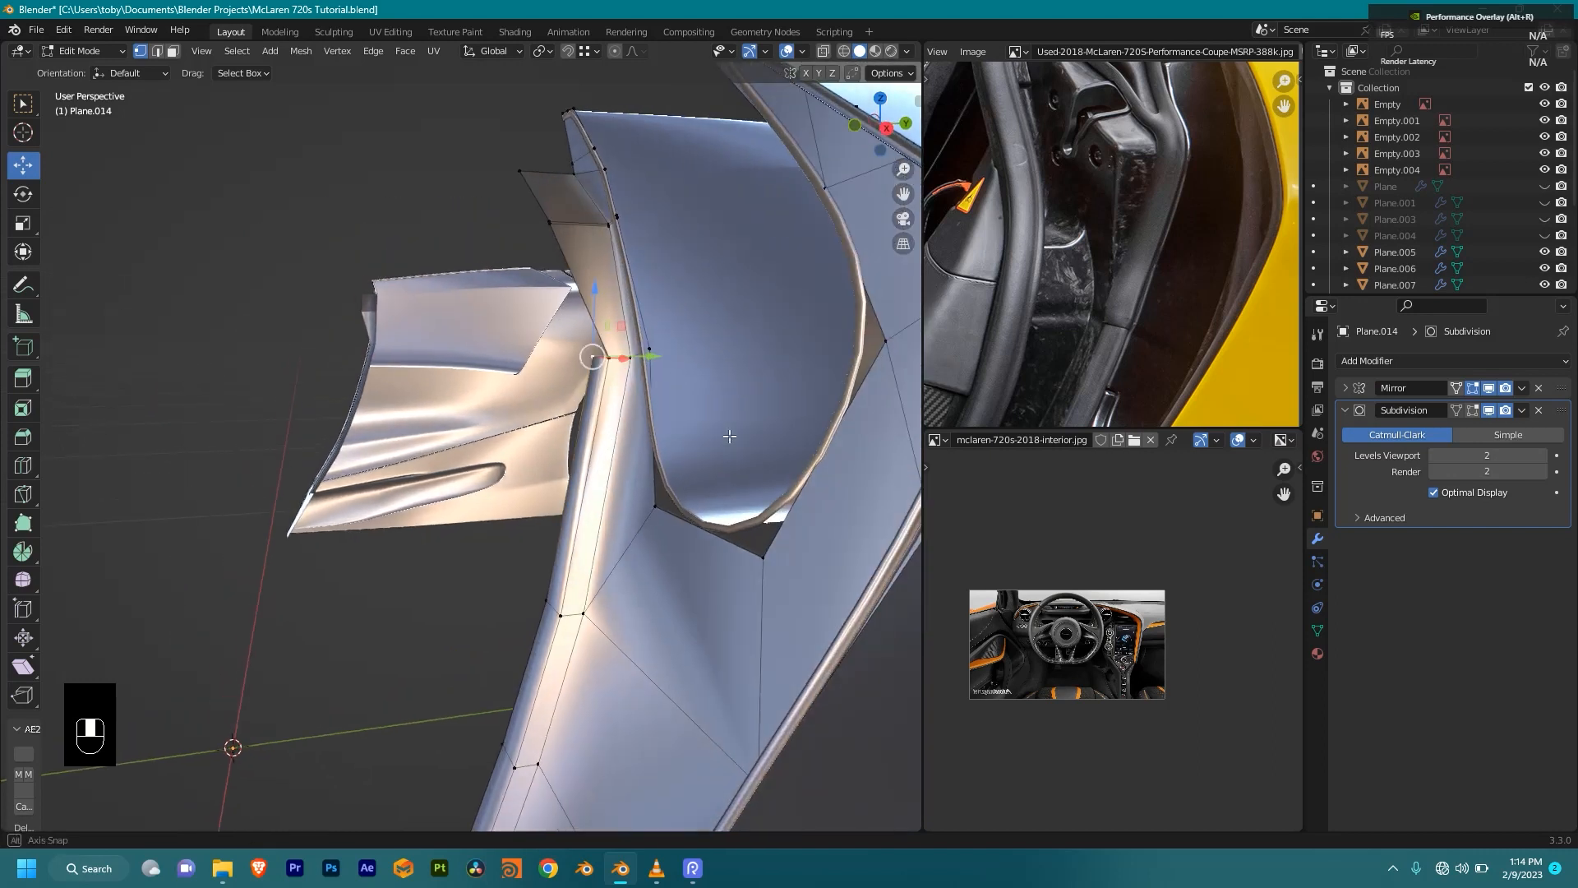
key(e)
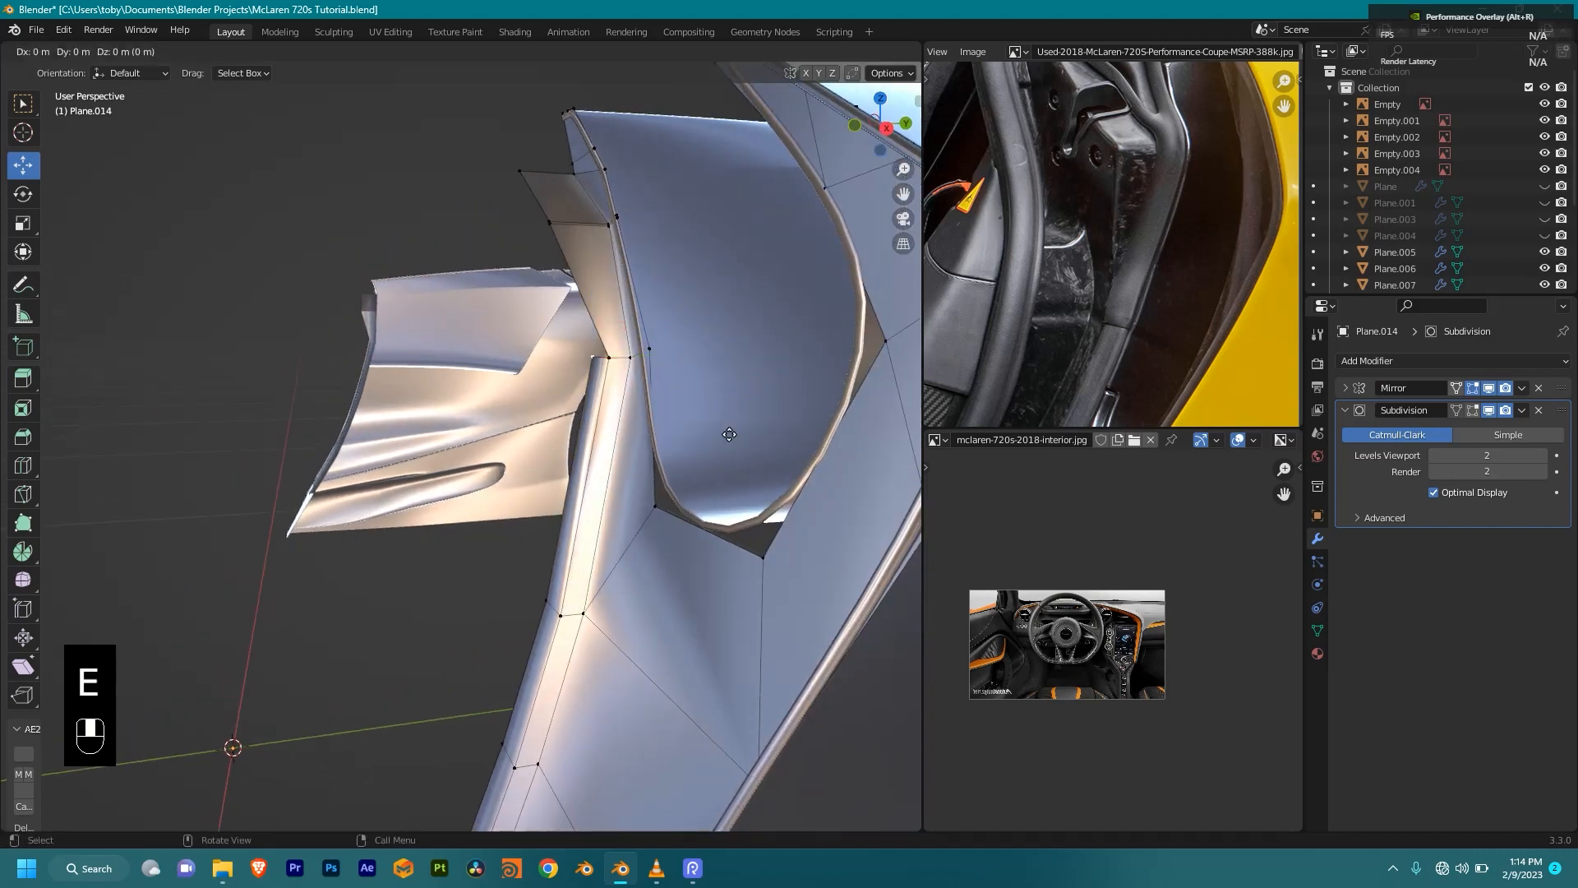
shift+click(648, 477)
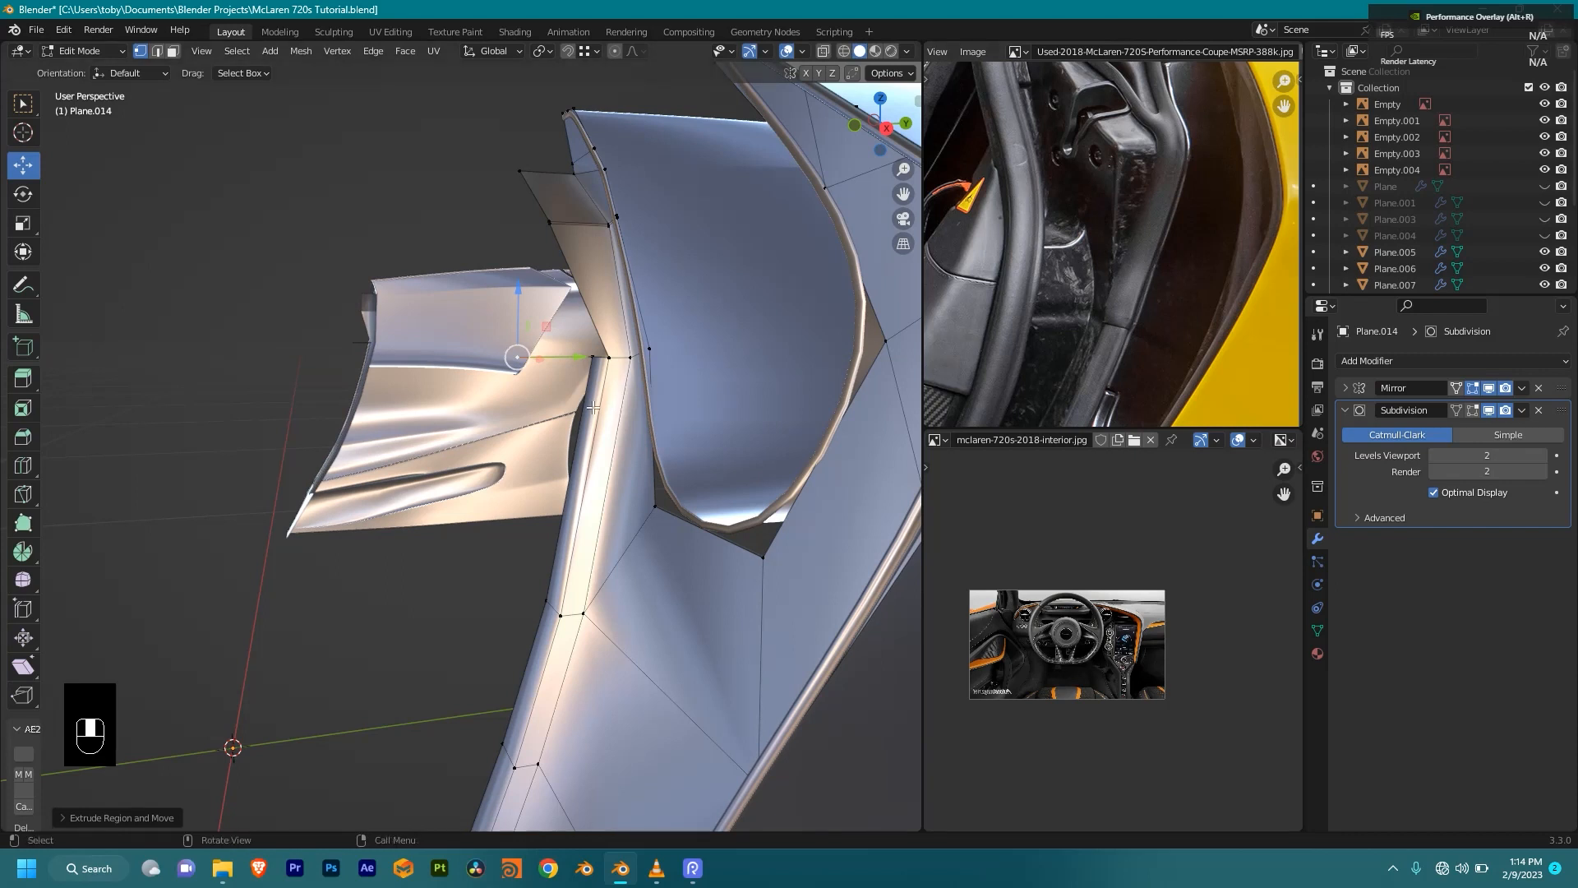
Step: Add a cut to the extruded single edge and slide the new vertex toward the flange
scroll(584, 377, up, 2)
mouse_move(595, 374)
middle_down()
mouse_move(620, 367)
mouse_move(612, 390)
middle_up()
key(ctrl+r)
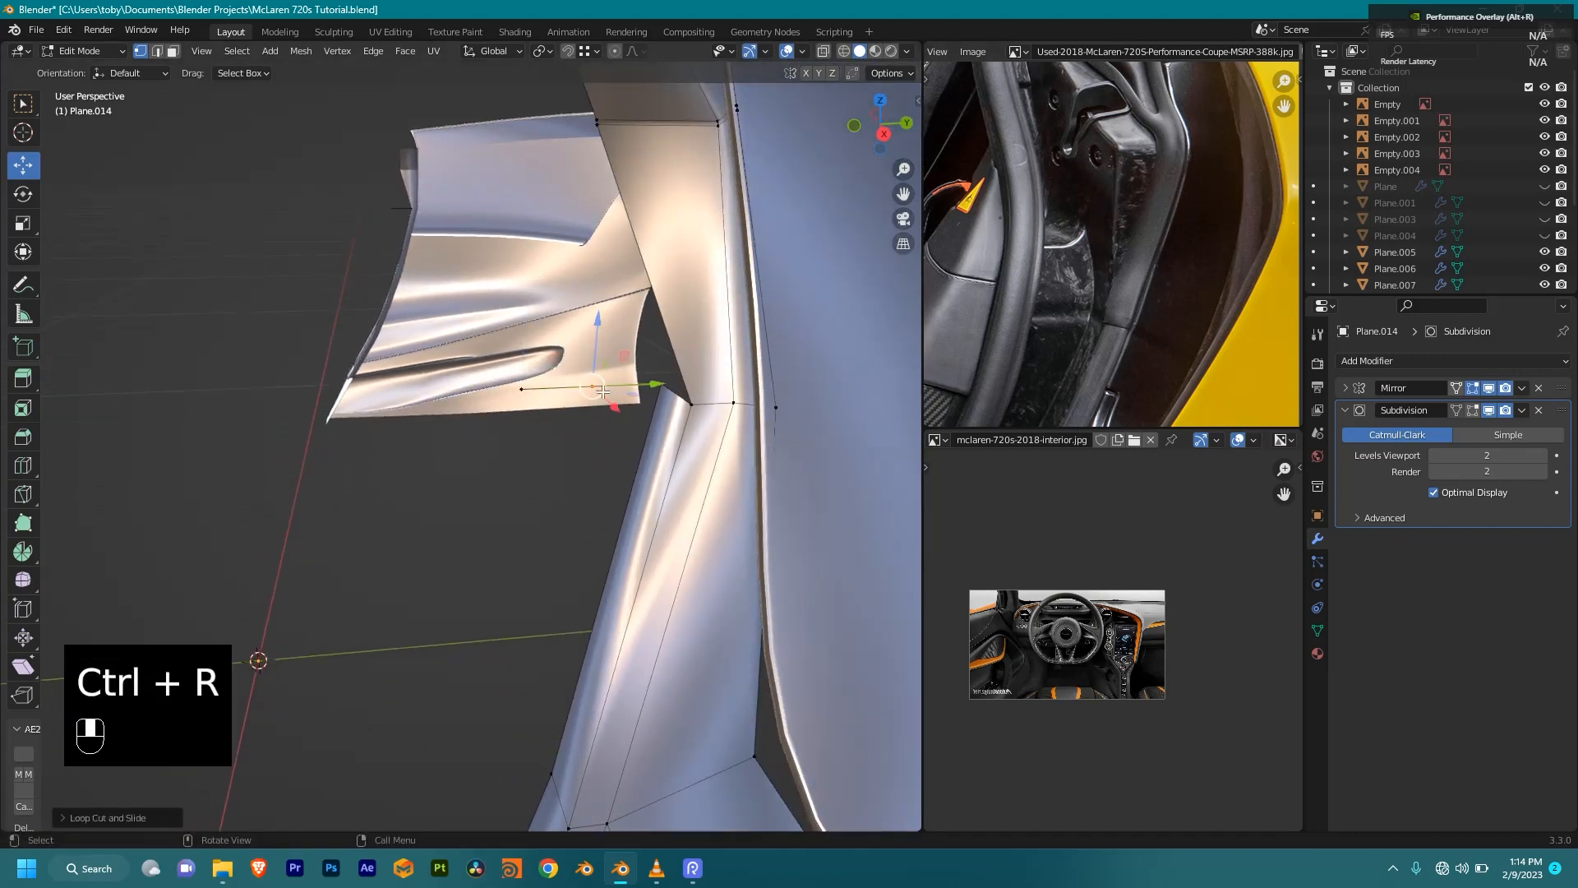
click(612, 389)
key(g)
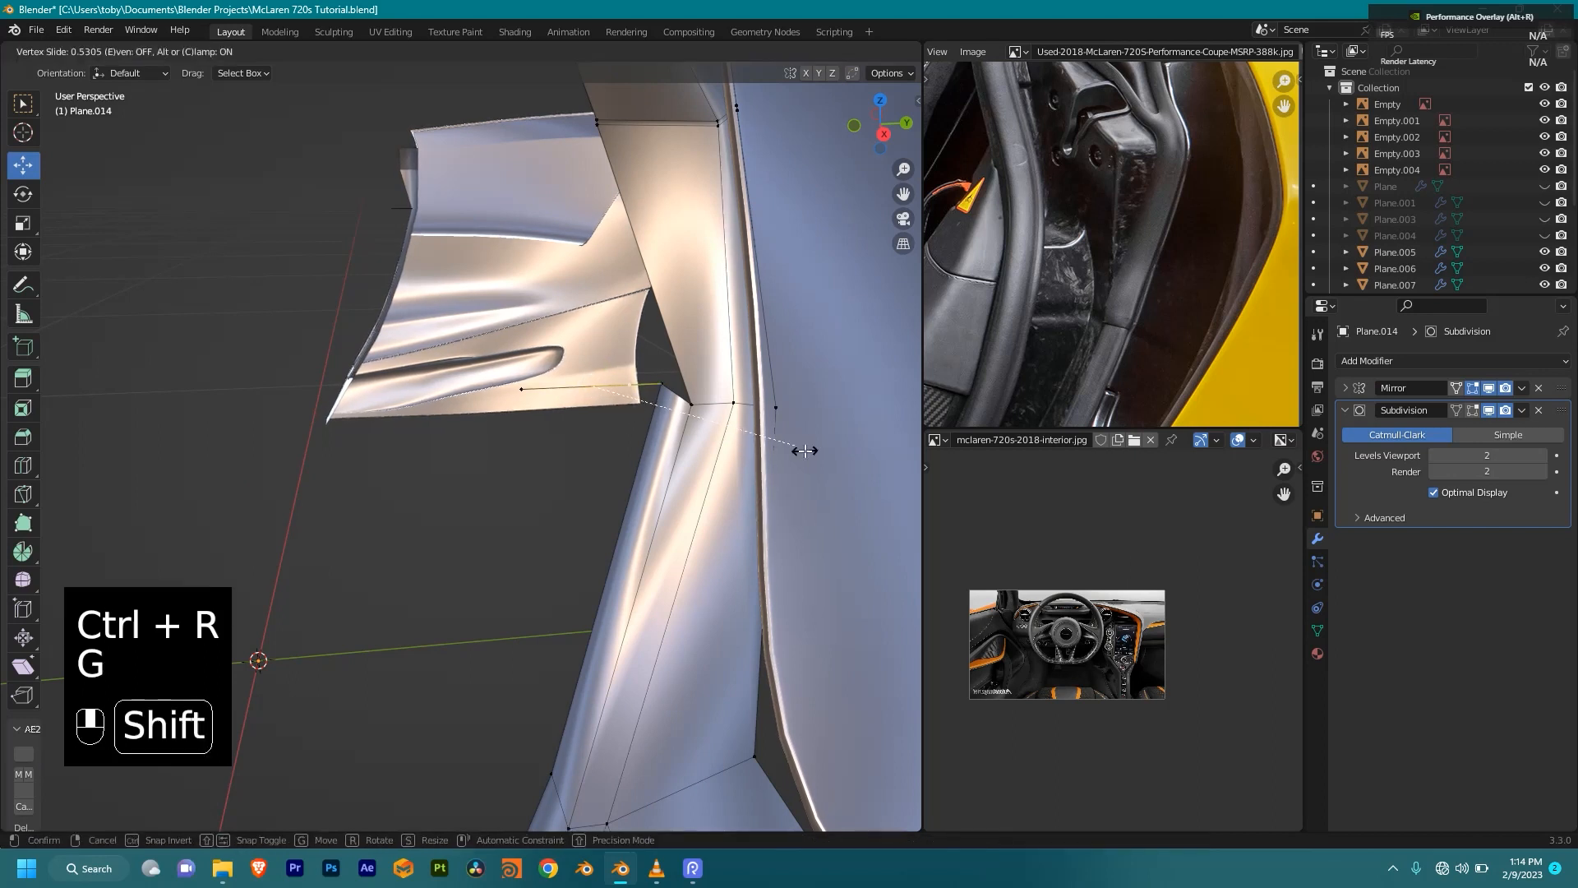
click(629, 385)
Step: Move the edge's two outer vertices down about 0.006 m along Z
key(g)
key(z)
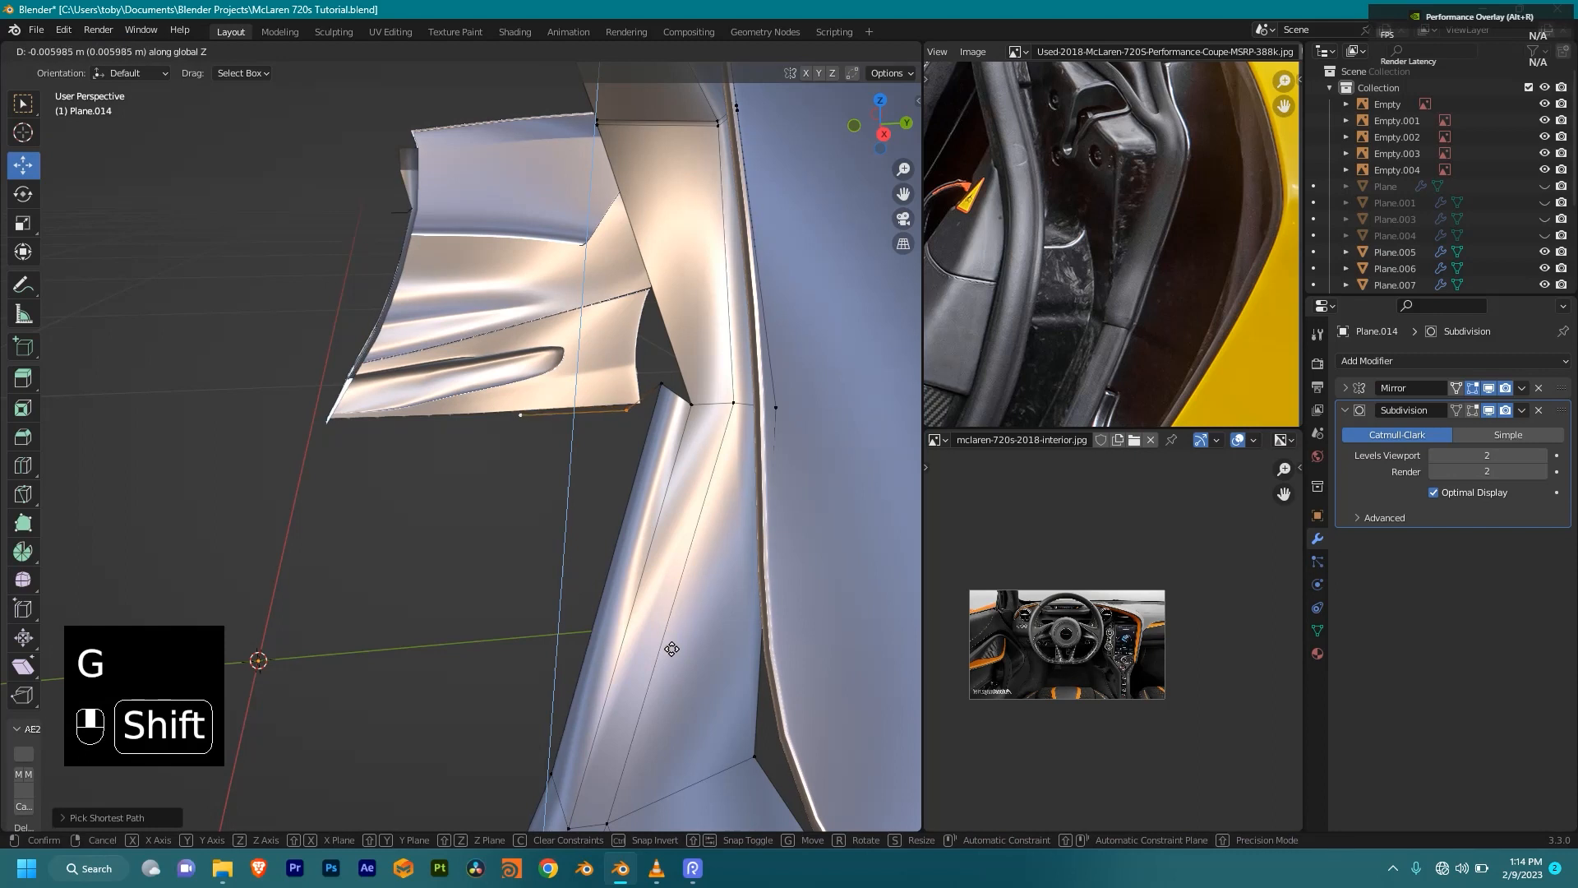
click(675, 660)
Step: Turn the Subdivision modifier's edit-mode display back on and add a loop cut across the inner flange near its top
middle_drag(675, 660, 638, 424)
click(1488, 410)
key(ctrl+r)
click(637, 417)
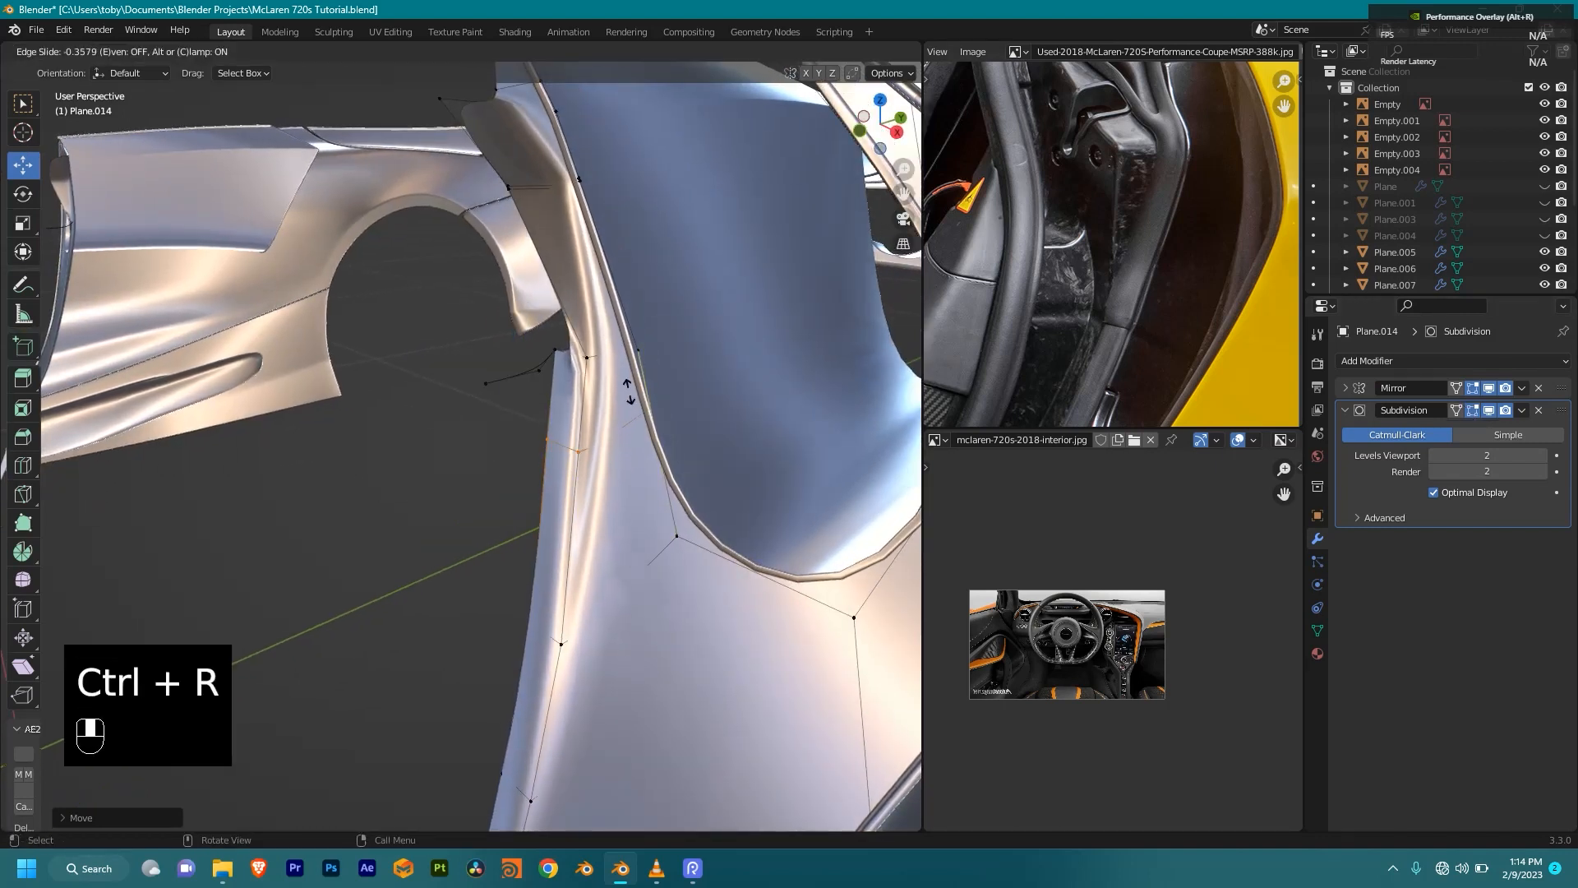
click(629, 388)
middle_drag(629, 388, 596, 411)
key(Tab)
key(Tab)
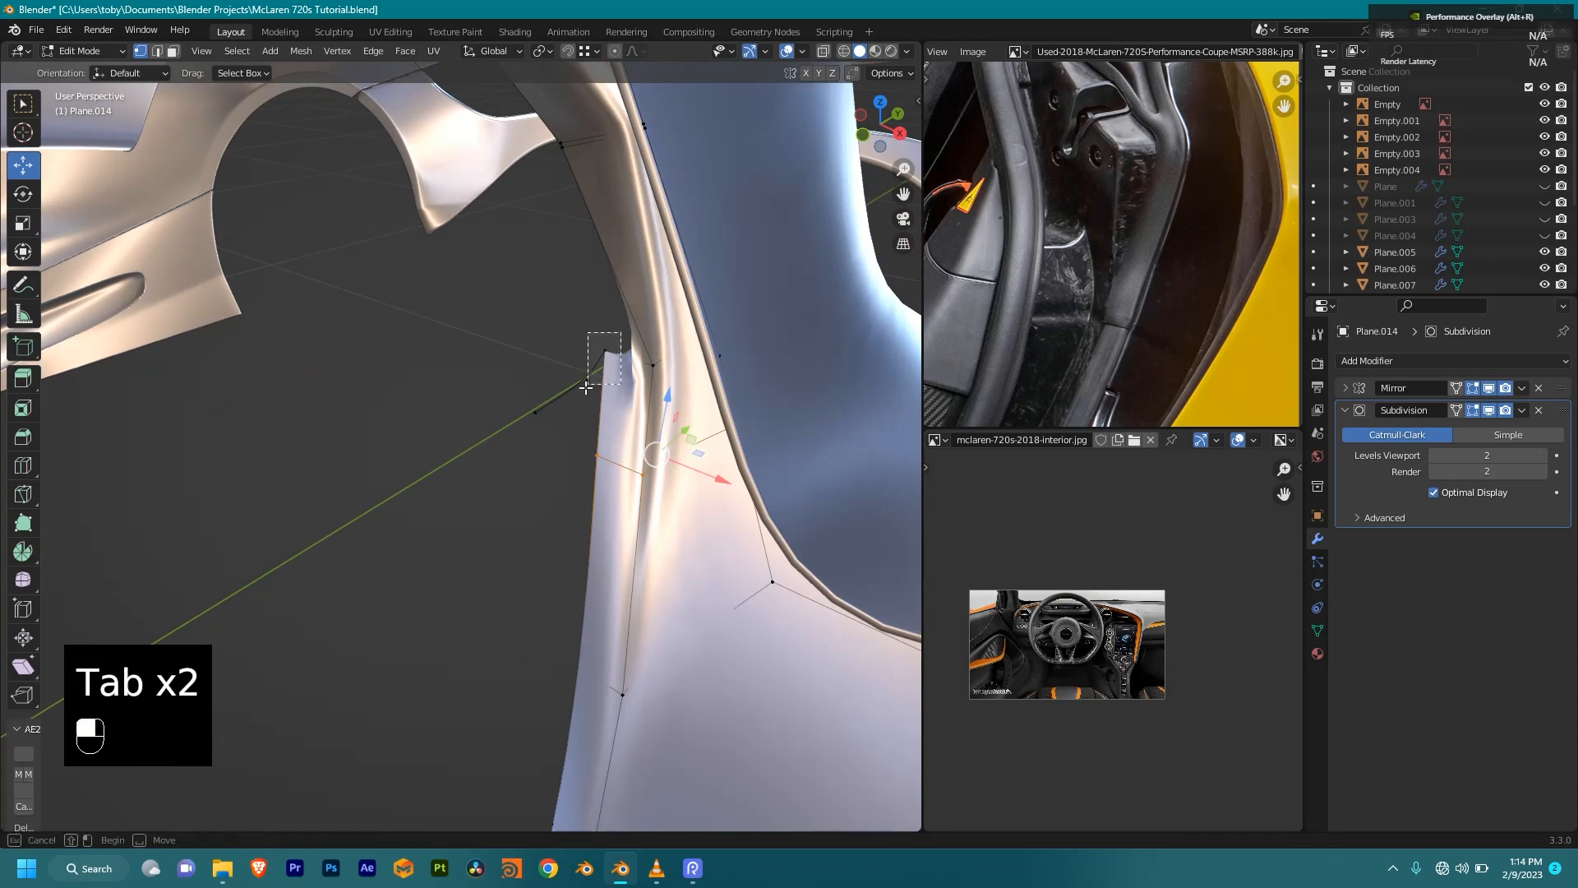
Step: Select the vertices at the flange's top end with the attached edge and move them about 0.015 m in negative X
drag(508, 419, 510, 418)
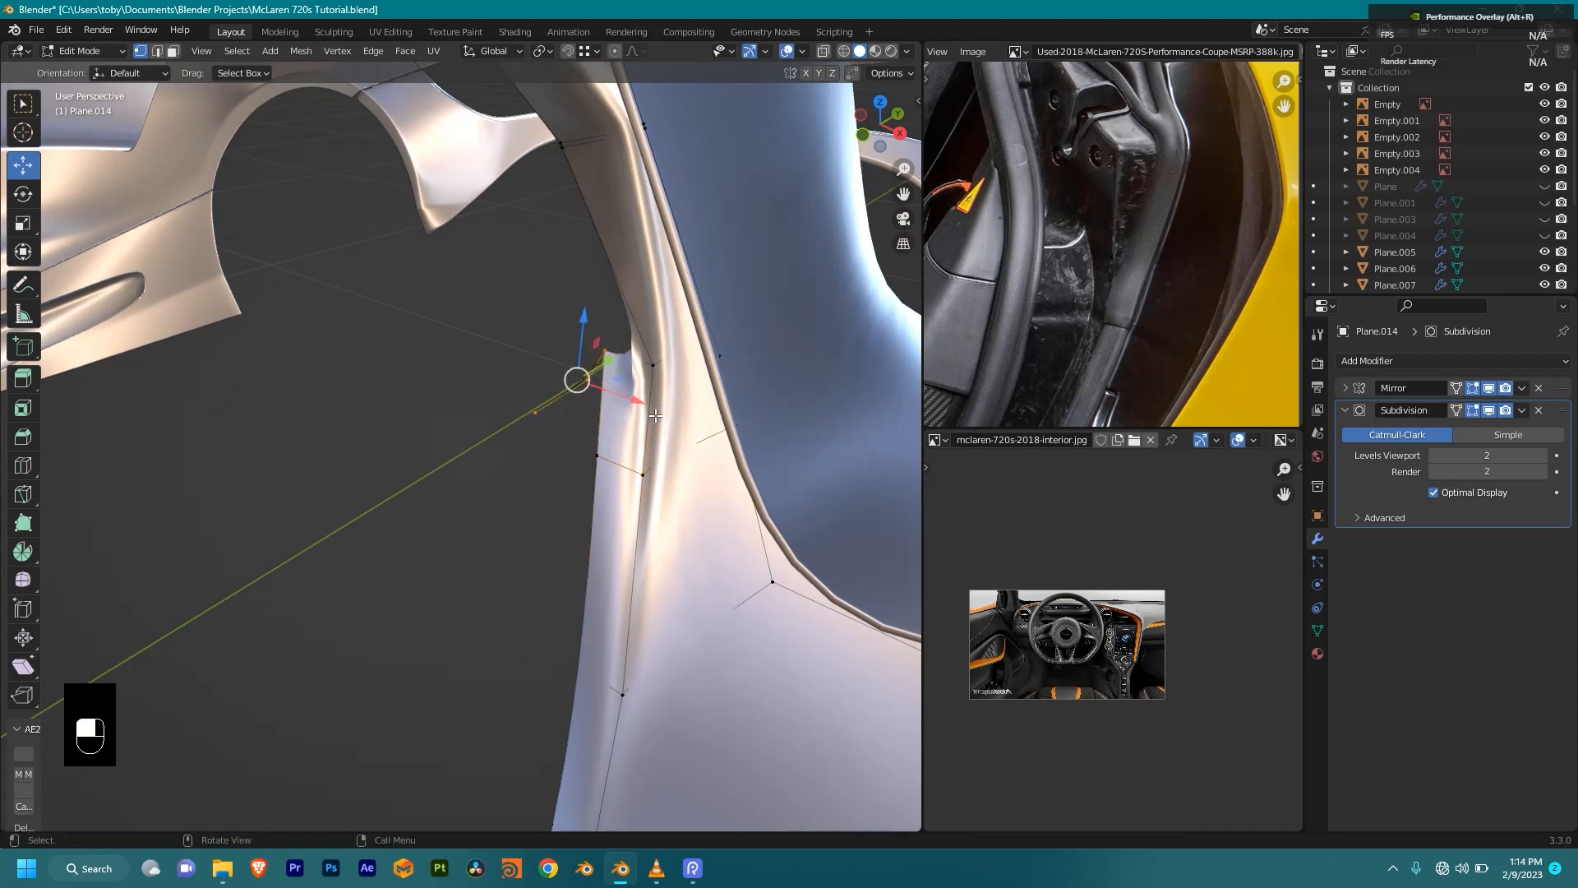
key(g)
key(x)
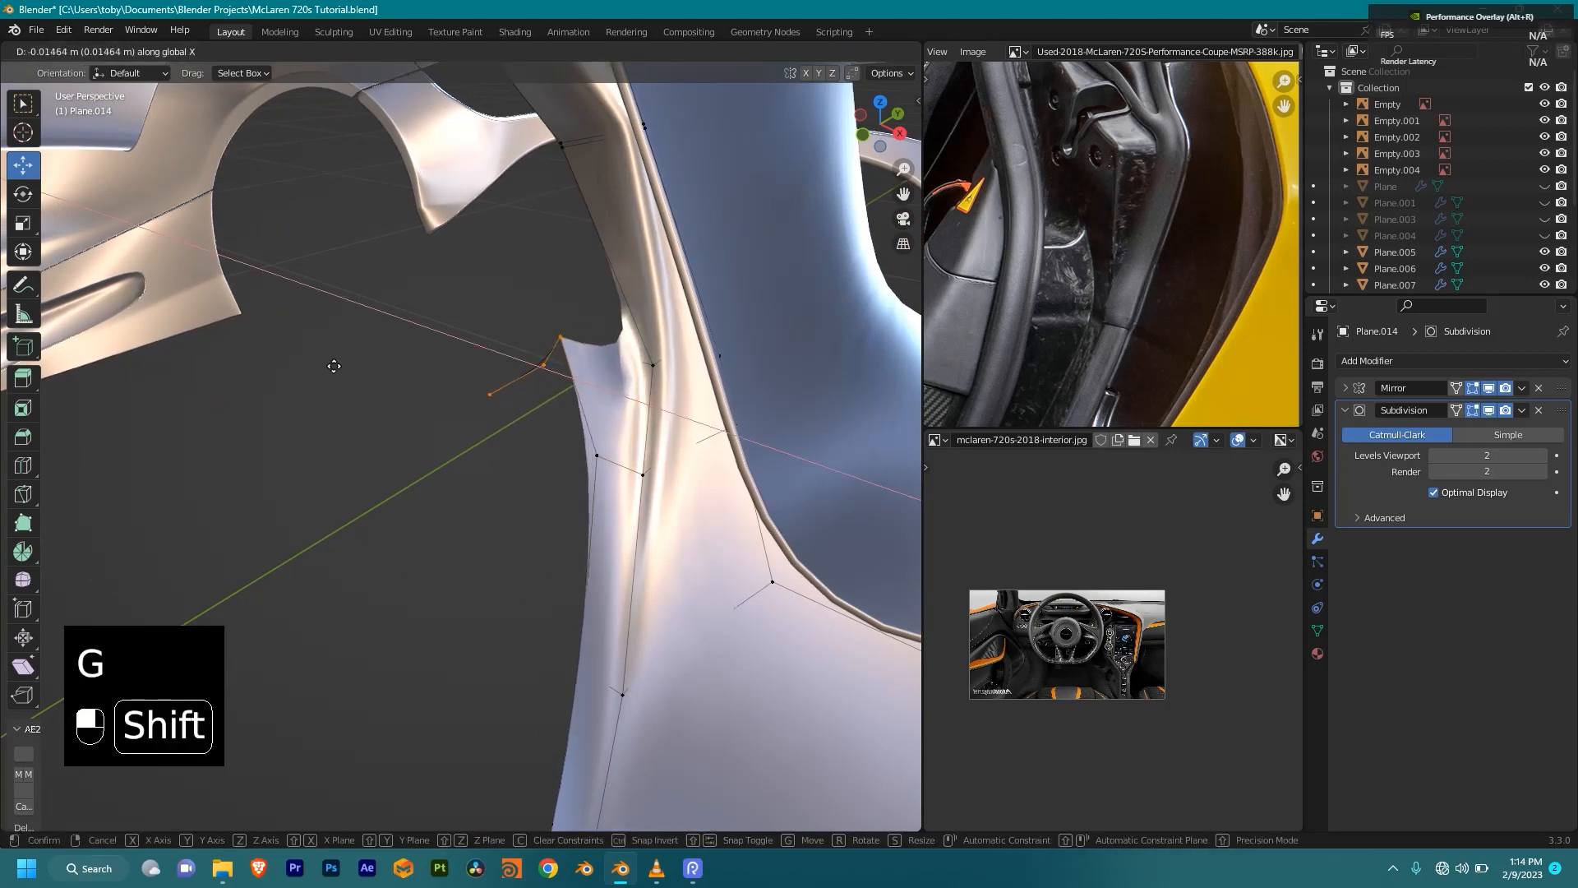
shift+click(340, 366)
middle_drag(339, 366, 653, 419)
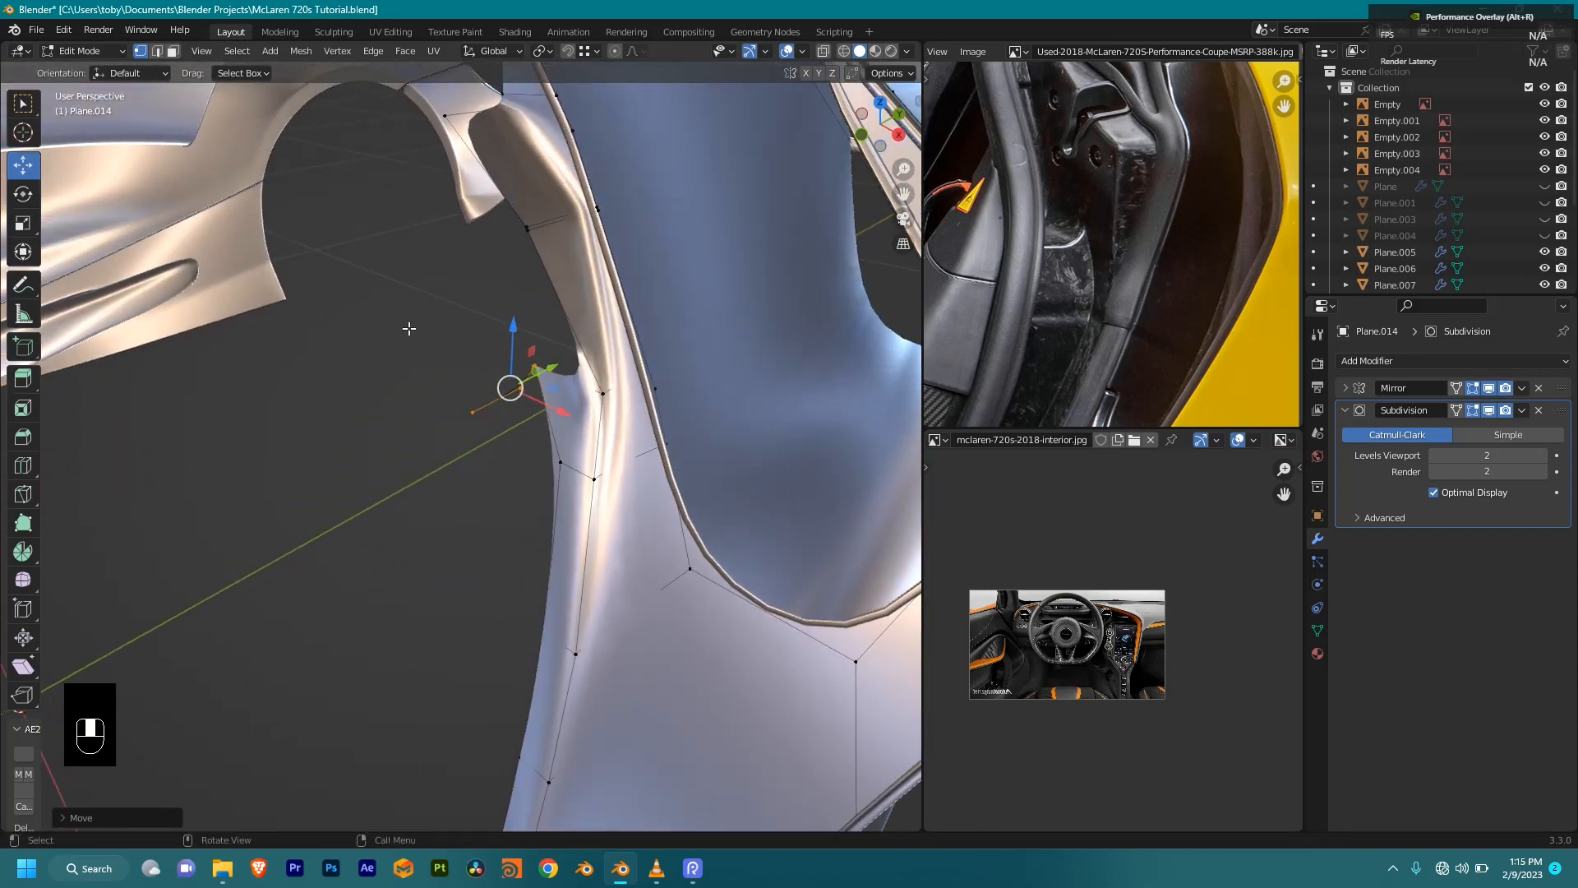
Step: Extrude the edge at the inner flange's top end about 0.03 m in negative X and adjust the new edge's position
shift+middle_drag(410, 329, 726, 505)
key(e)
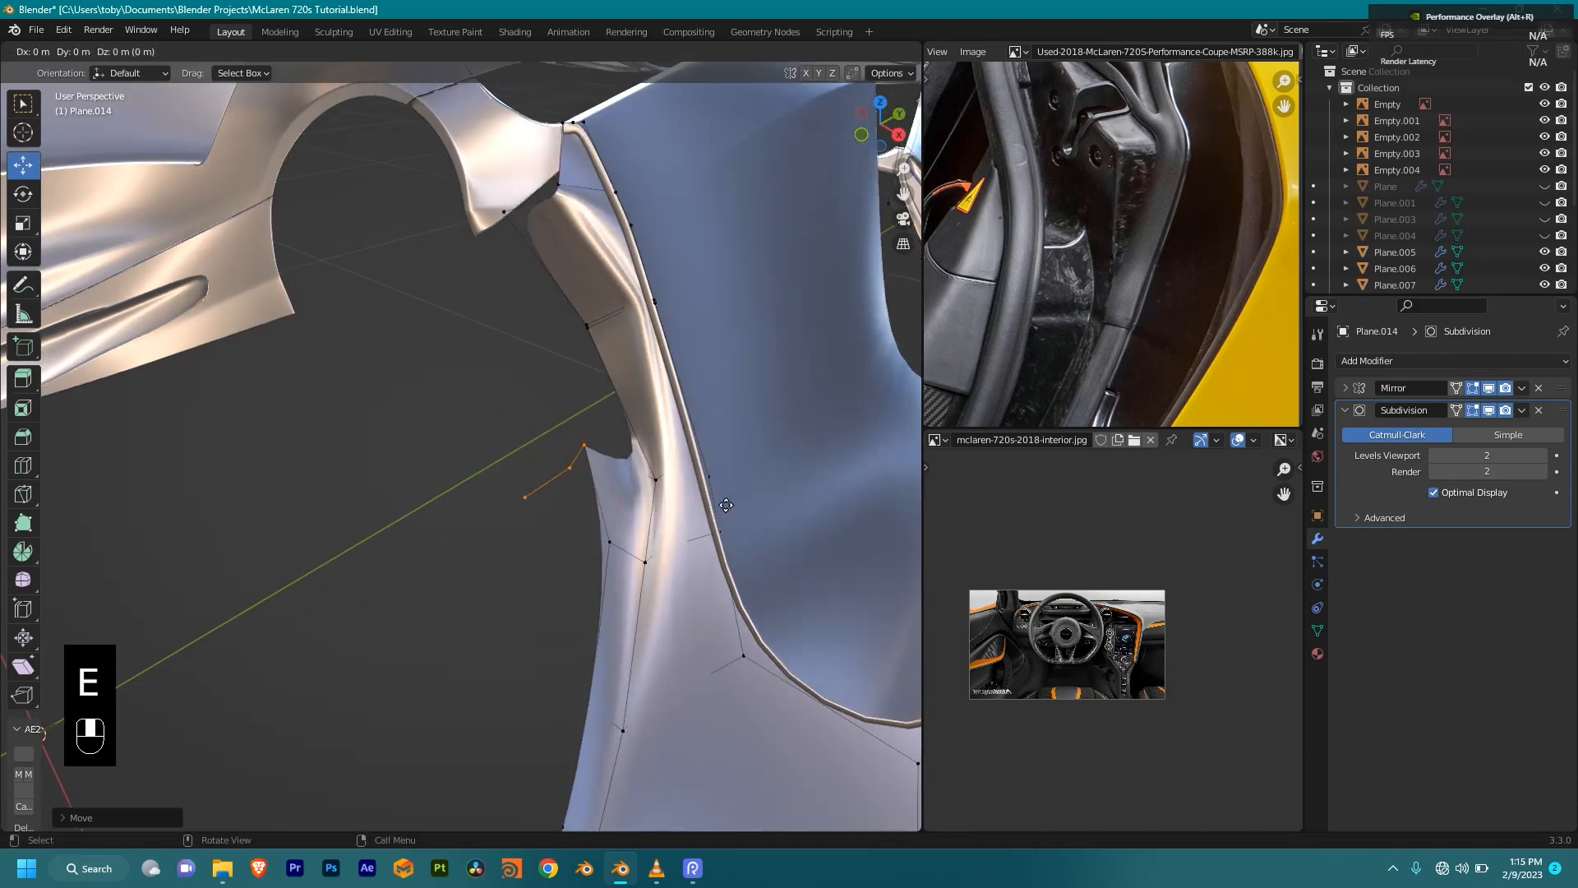
click(727, 504)
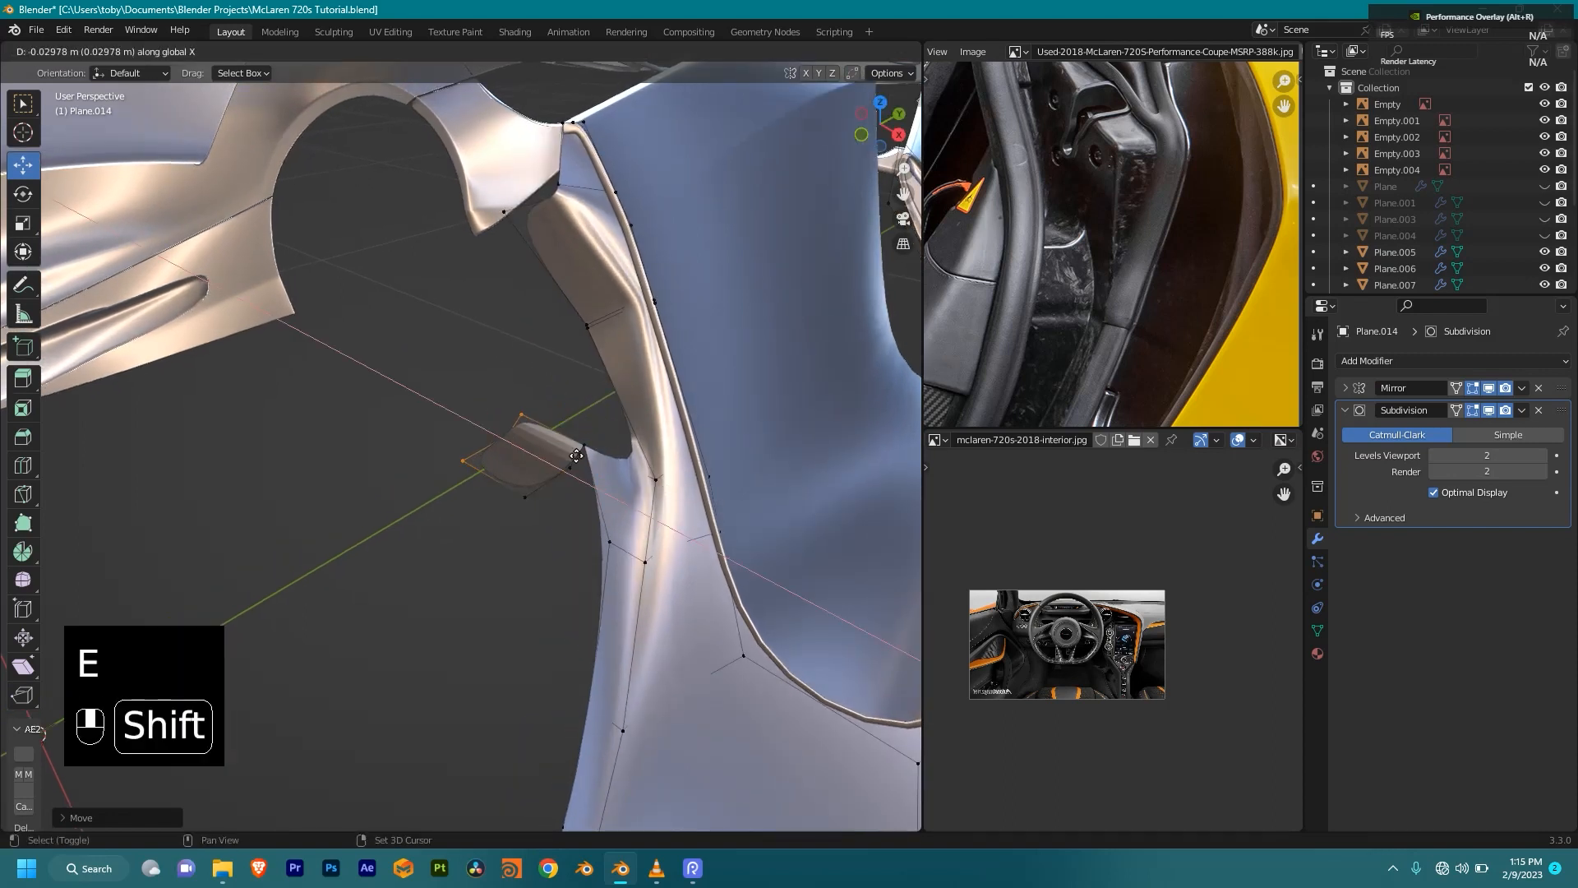
shift+middle_drag(575, 378, 610, 386)
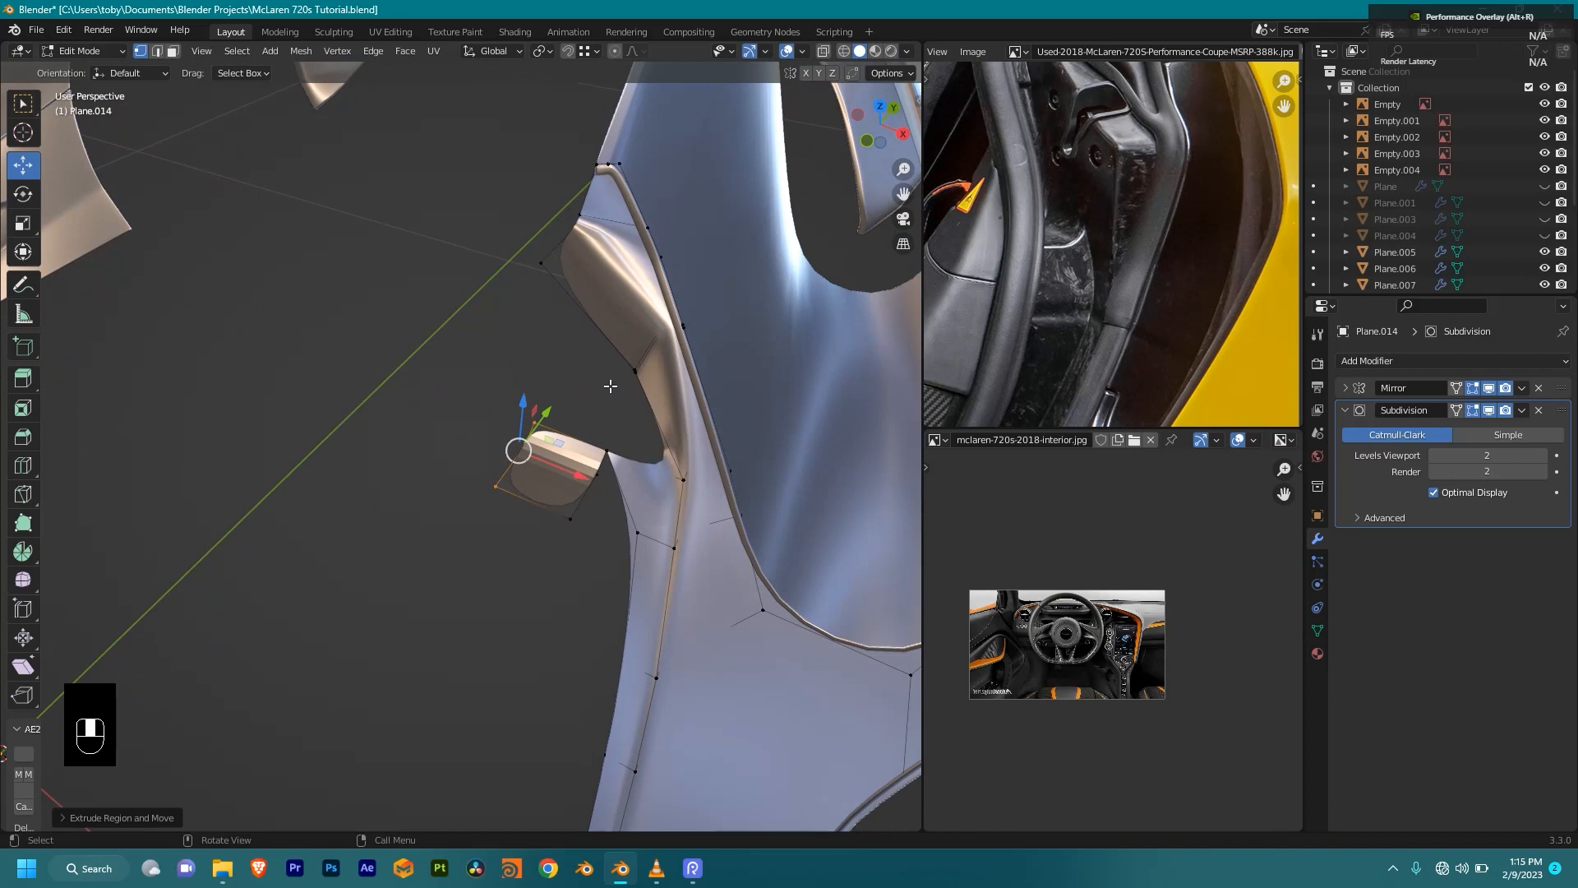
key(g)
middle_click(542, 263)
ctrl+click(538, 255)
middle_drag(536, 255, 743, 356)
middle_drag(1186, 296, 1238, 398)
scroll(1219, 333, down, 2)
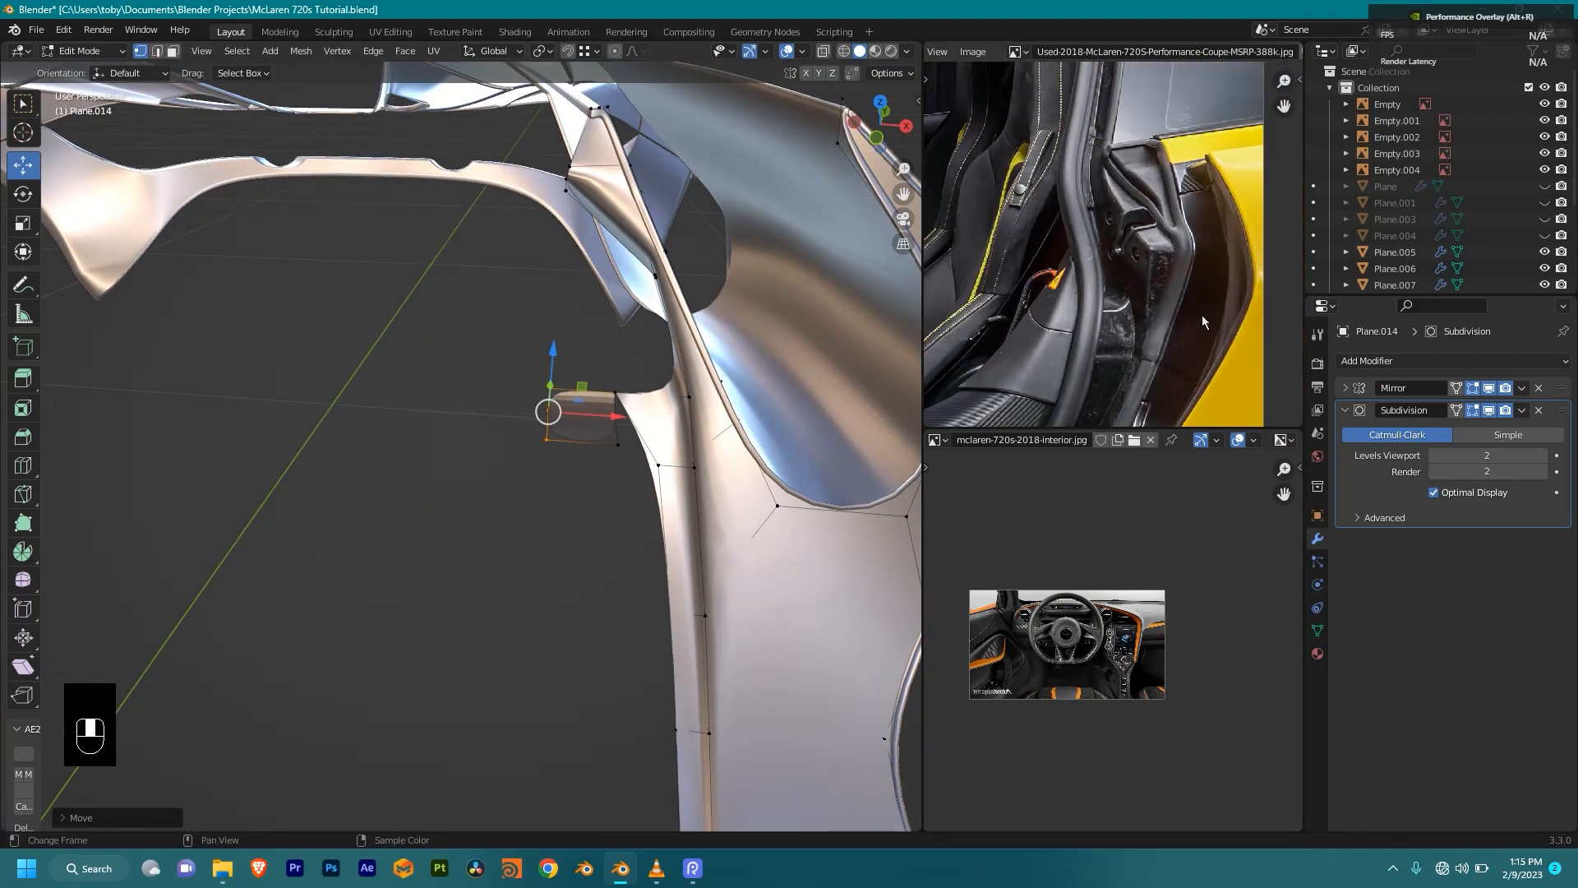
Step: Extrude the upper flange's inner corner vertex inward and fill a face between it and the panel's upper corner vertex
middle_drag(649, 329, 658, 322)
middle_drag(619, 251, 640, 332)
mouse_move(662, 385)
middle_down()
mouse_move(688, 367)
mouse_move(653, 389)
middle_up()
click(646, 313)
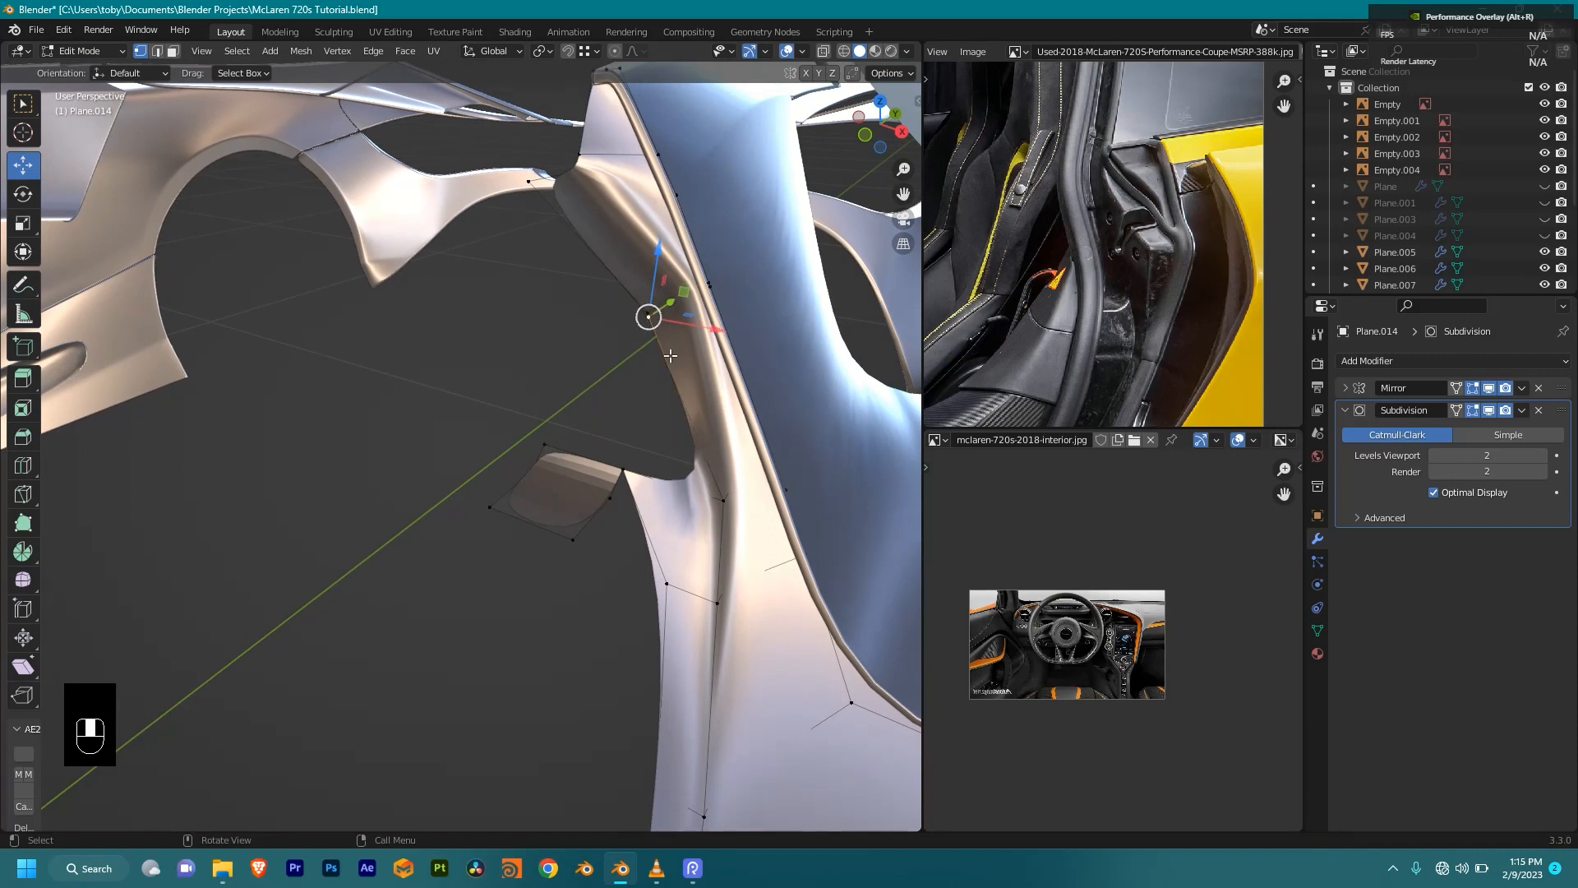
key(e)
click(541, 431)
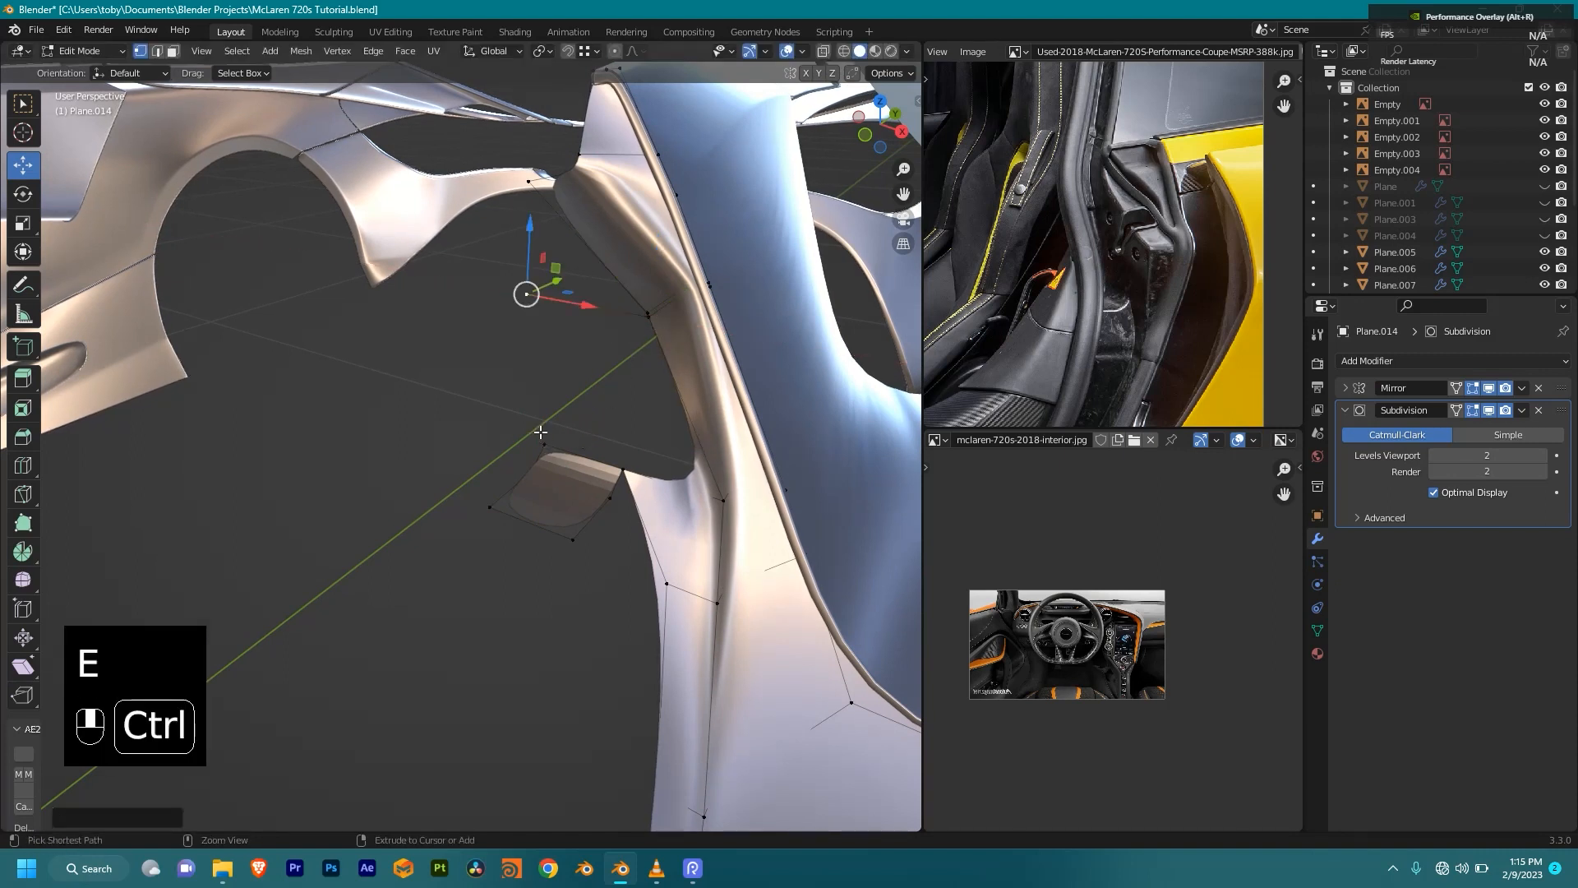
ctrl+click(530, 182)
key(f)
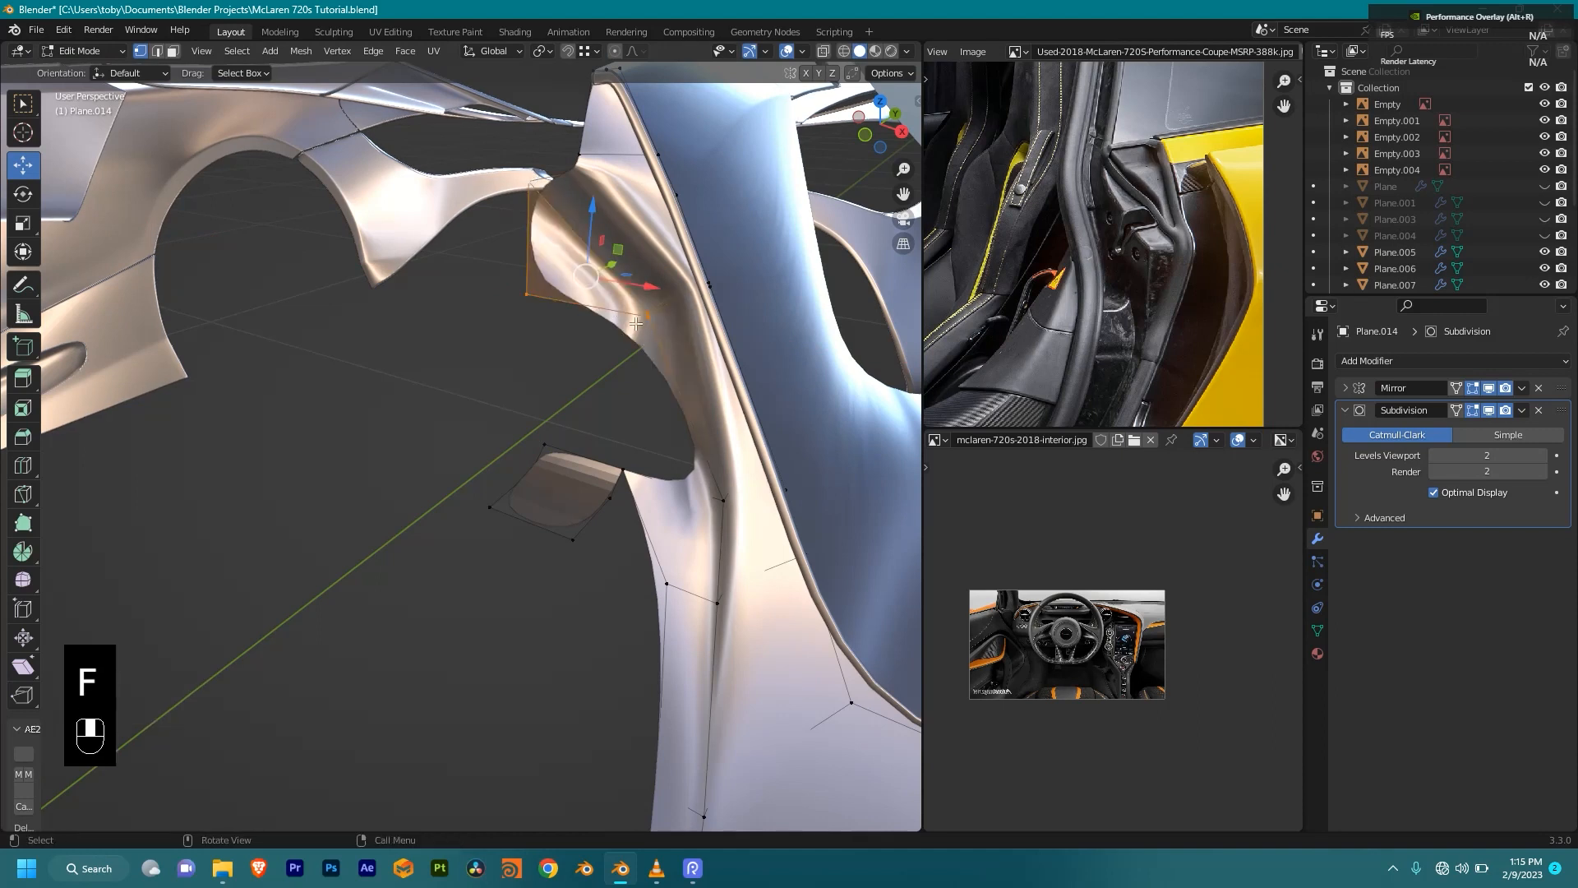
Step: Fill the gap between the new face's lower edge and the lower flange with a face
click(523, 317)
ctrl+click(546, 434)
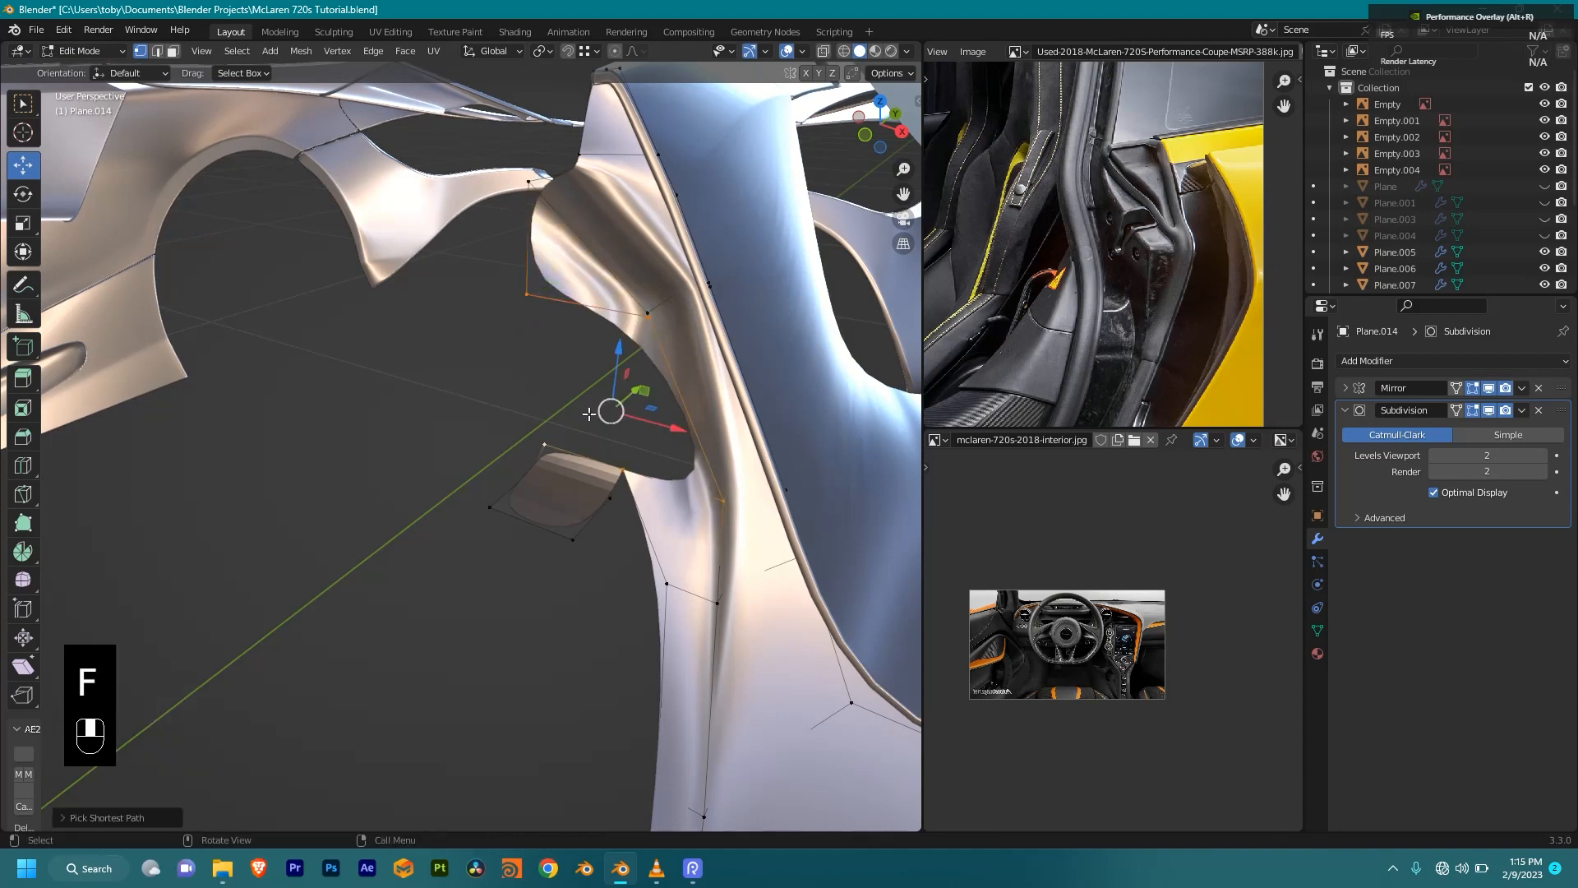
key(f)
Step: Add a loop cut through the upper patch and connect its end vertex to the lower flange's top vertex
key(ctrl+r)
click(593, 280)
click(594, 281)
click(584, 305)
shift+click(622, 467)
key(shift+z)
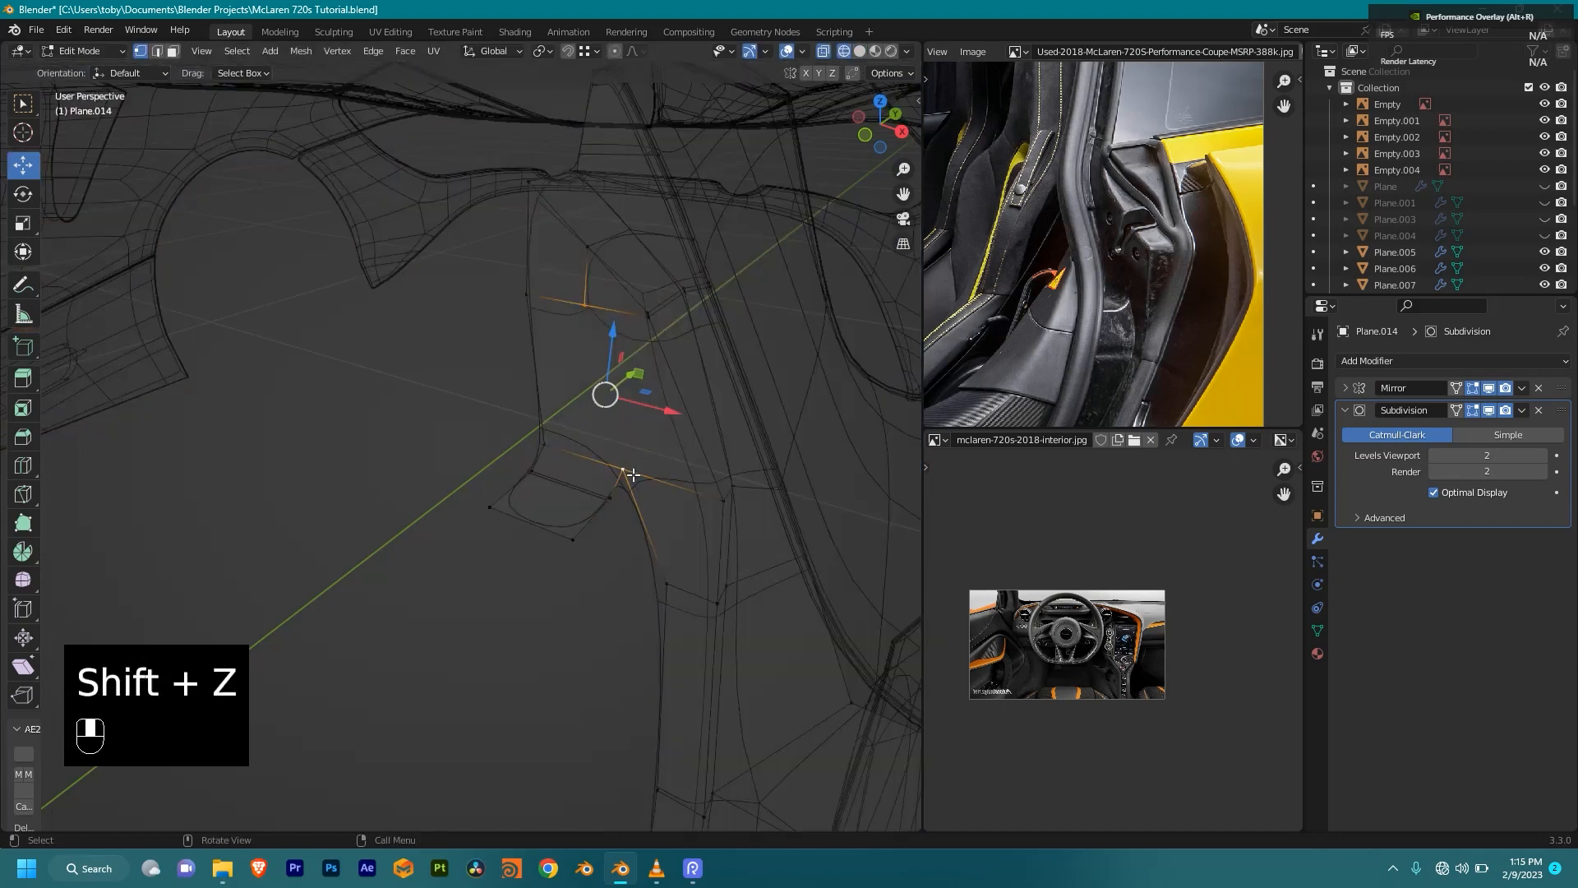
key(j)
key(shift+z)
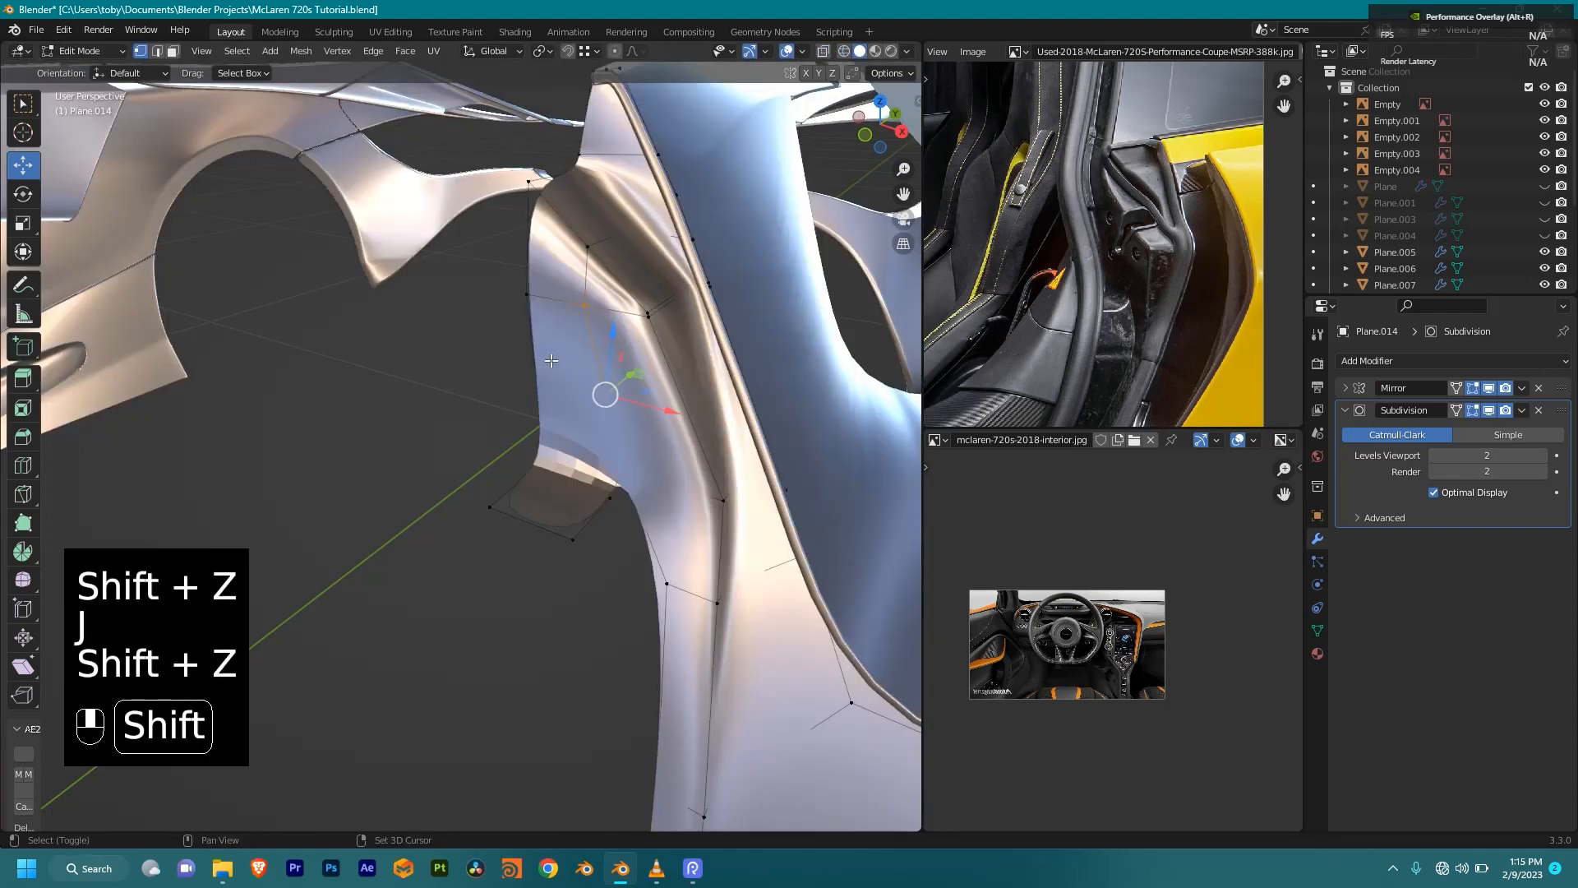
Step: Examine the filled door-jamb area and compare its shape with the seat and sill areas in the reference photo
mouse_move(382, 319)
middle_down()
mouse_move(567, 362)
mouse_move(580, 403)
middle_up()
scroll(581, 404, up, 2)
shift+middle_drag(612, 292, 565, 353)
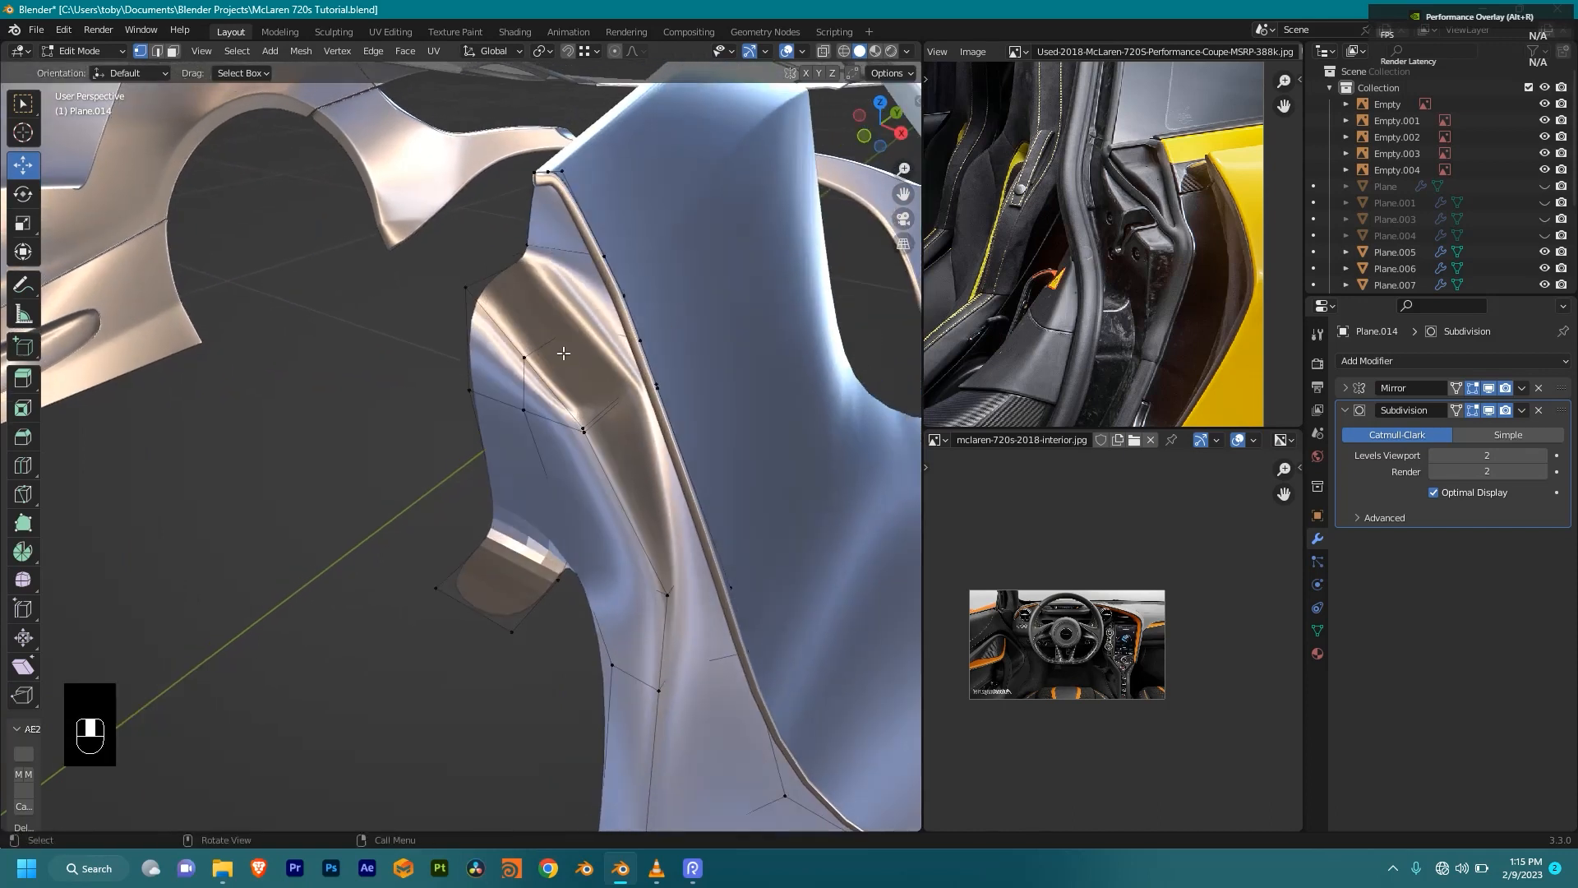
scroll(567, 356, down, 1)
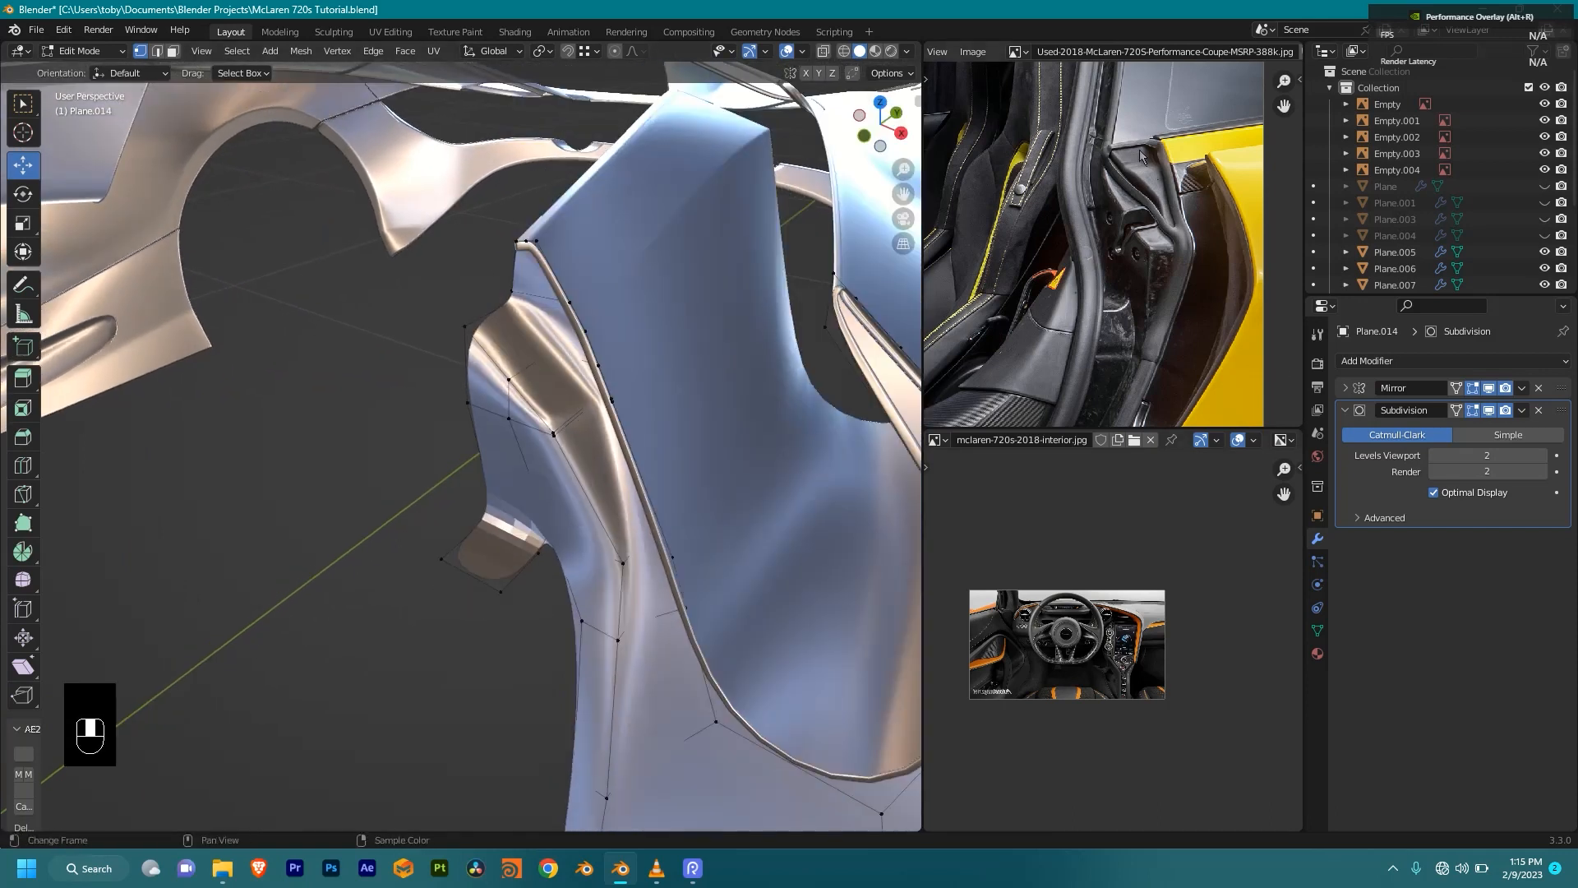
scroll(1164, 267, down, 3)
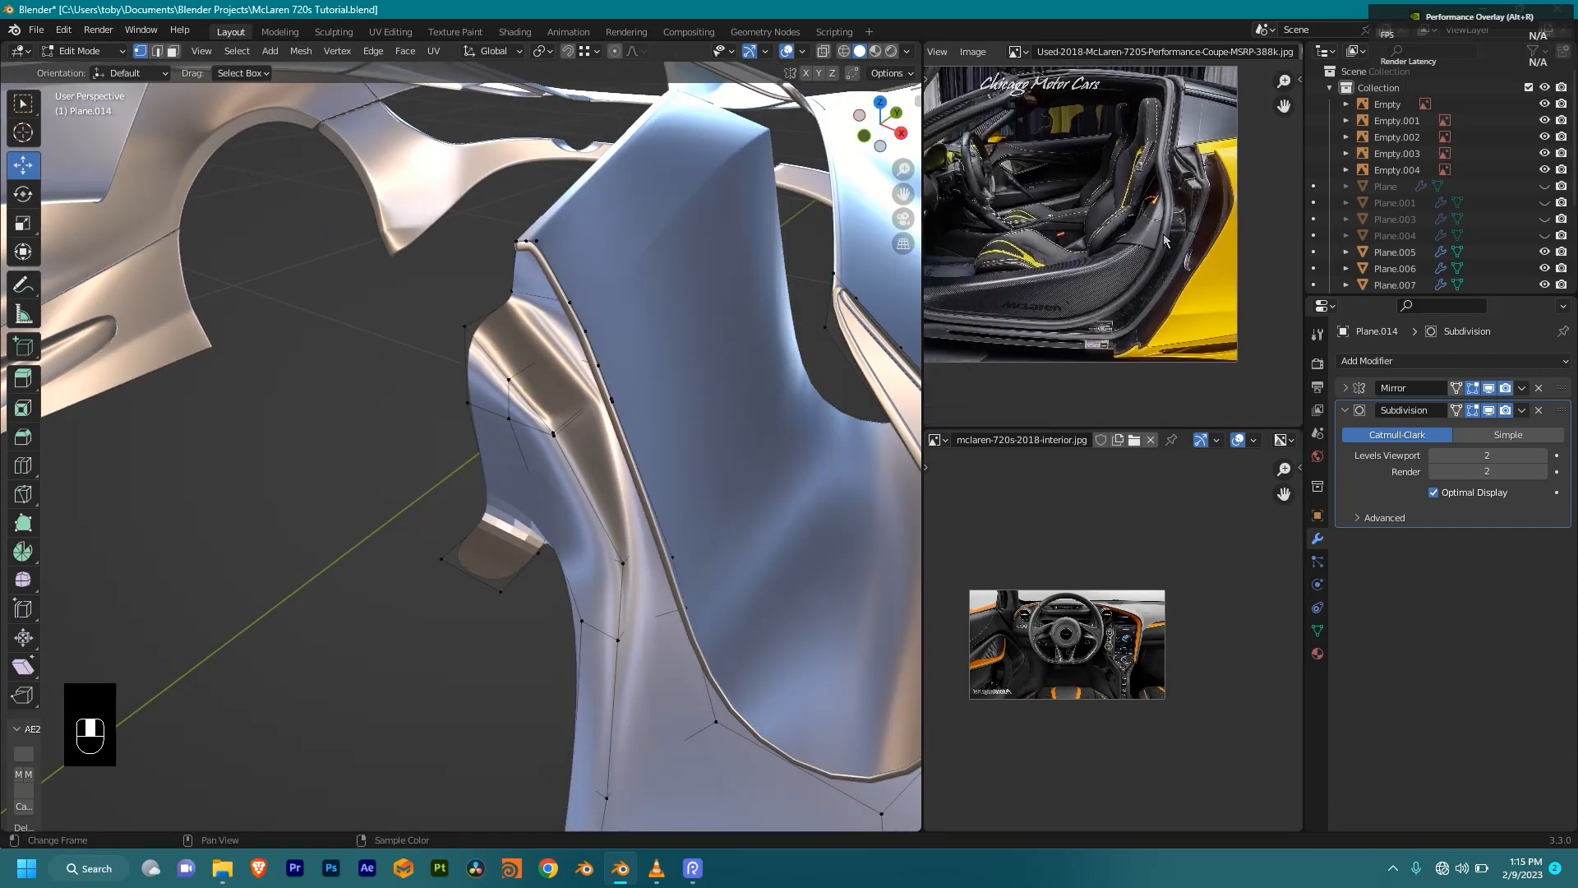
scroll(1181, 216, up, 3)
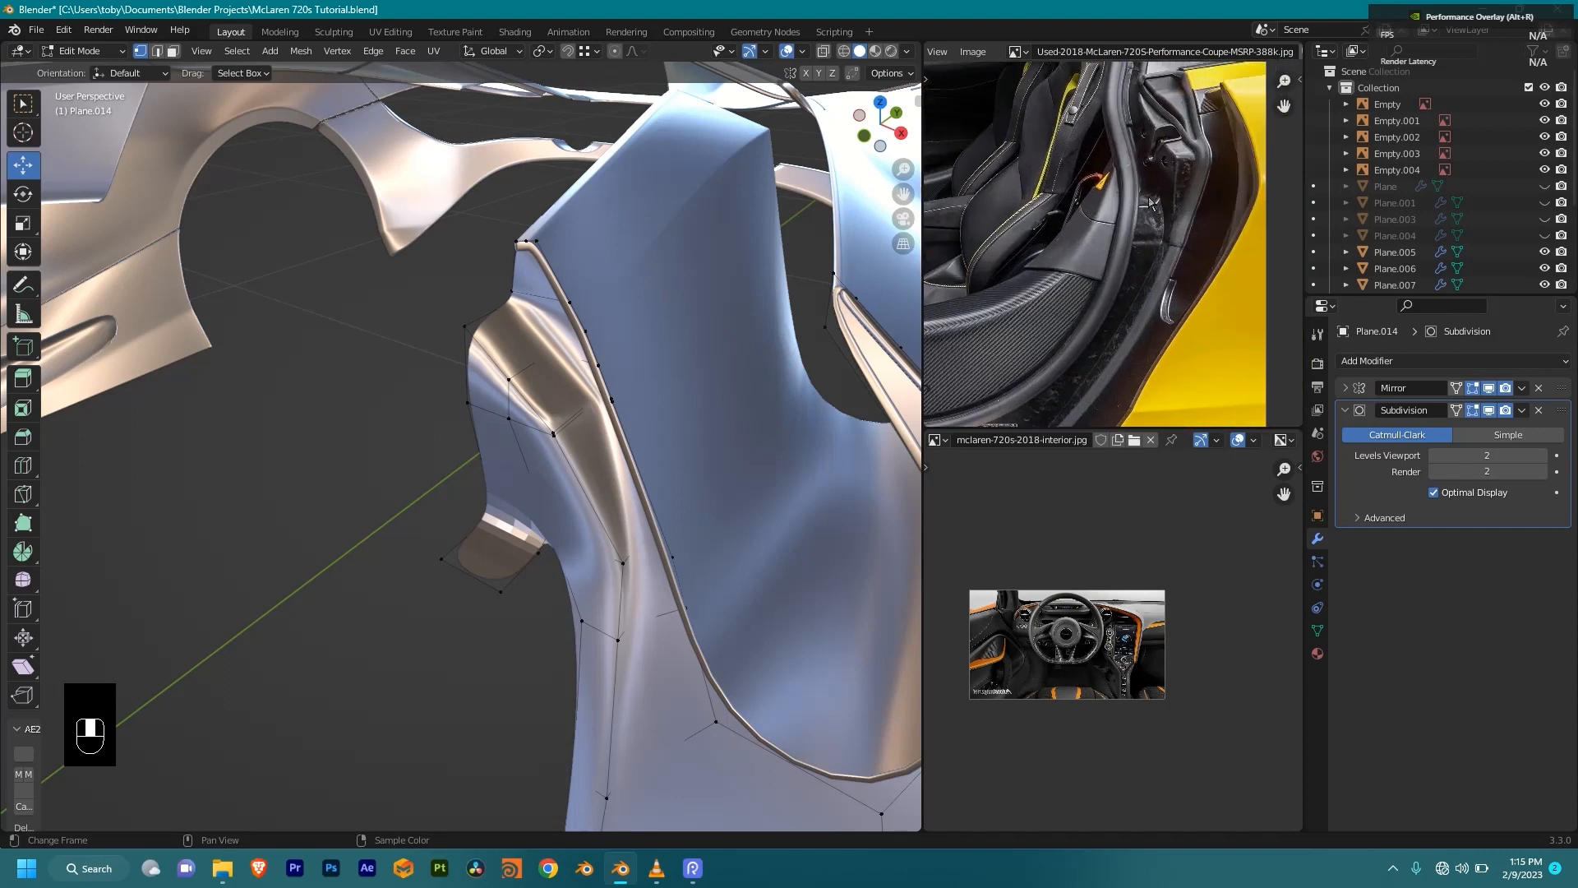
scroll(1156, 226, down, 3)
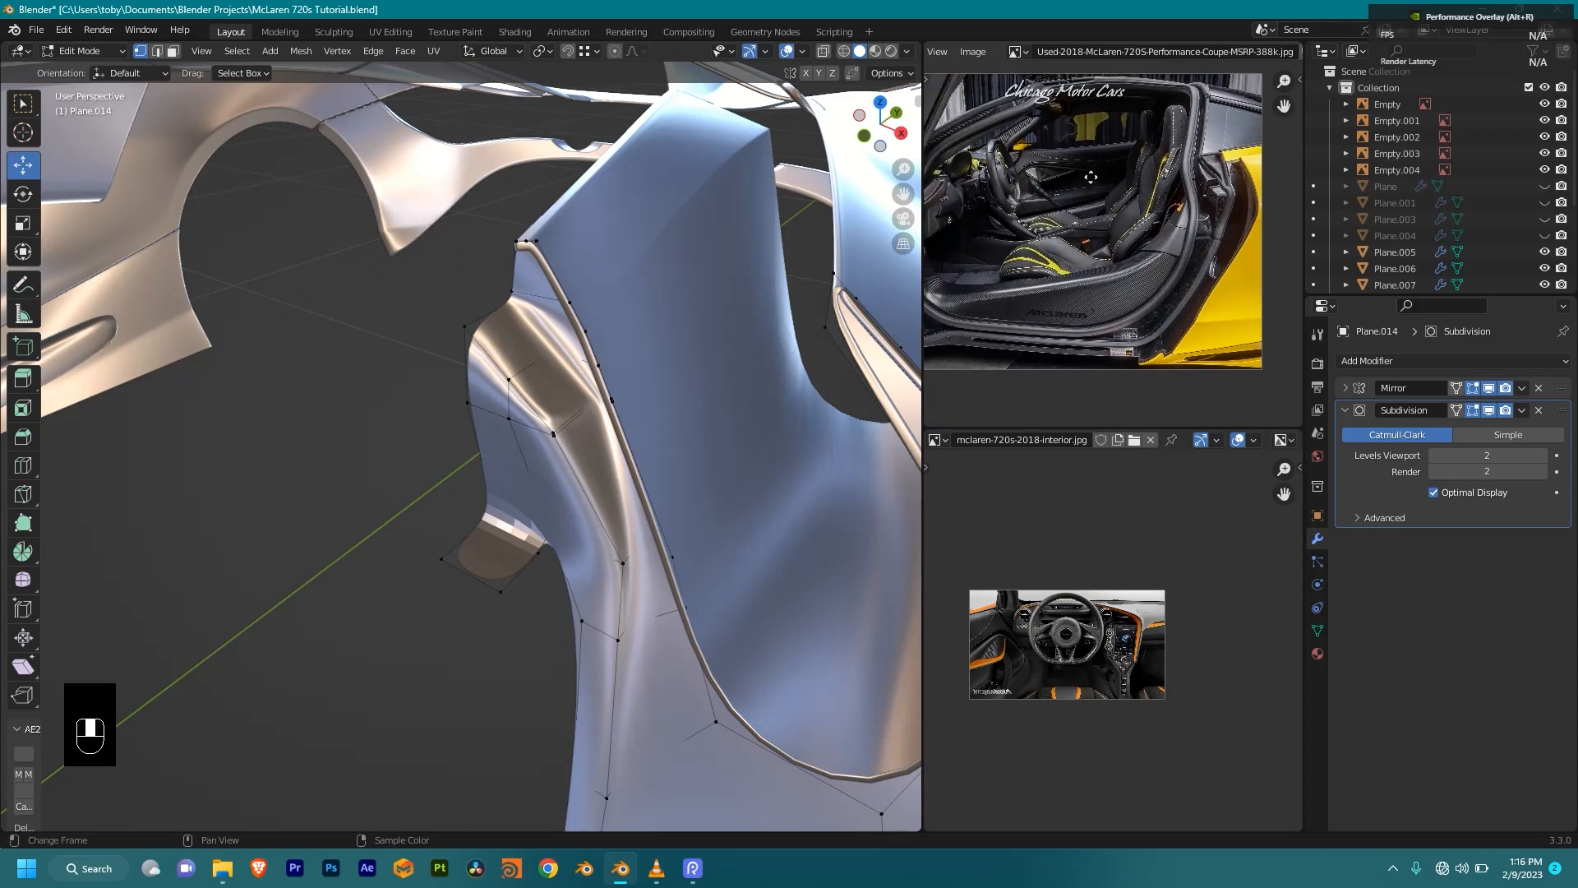
scroll(1093, 189, up, 4)
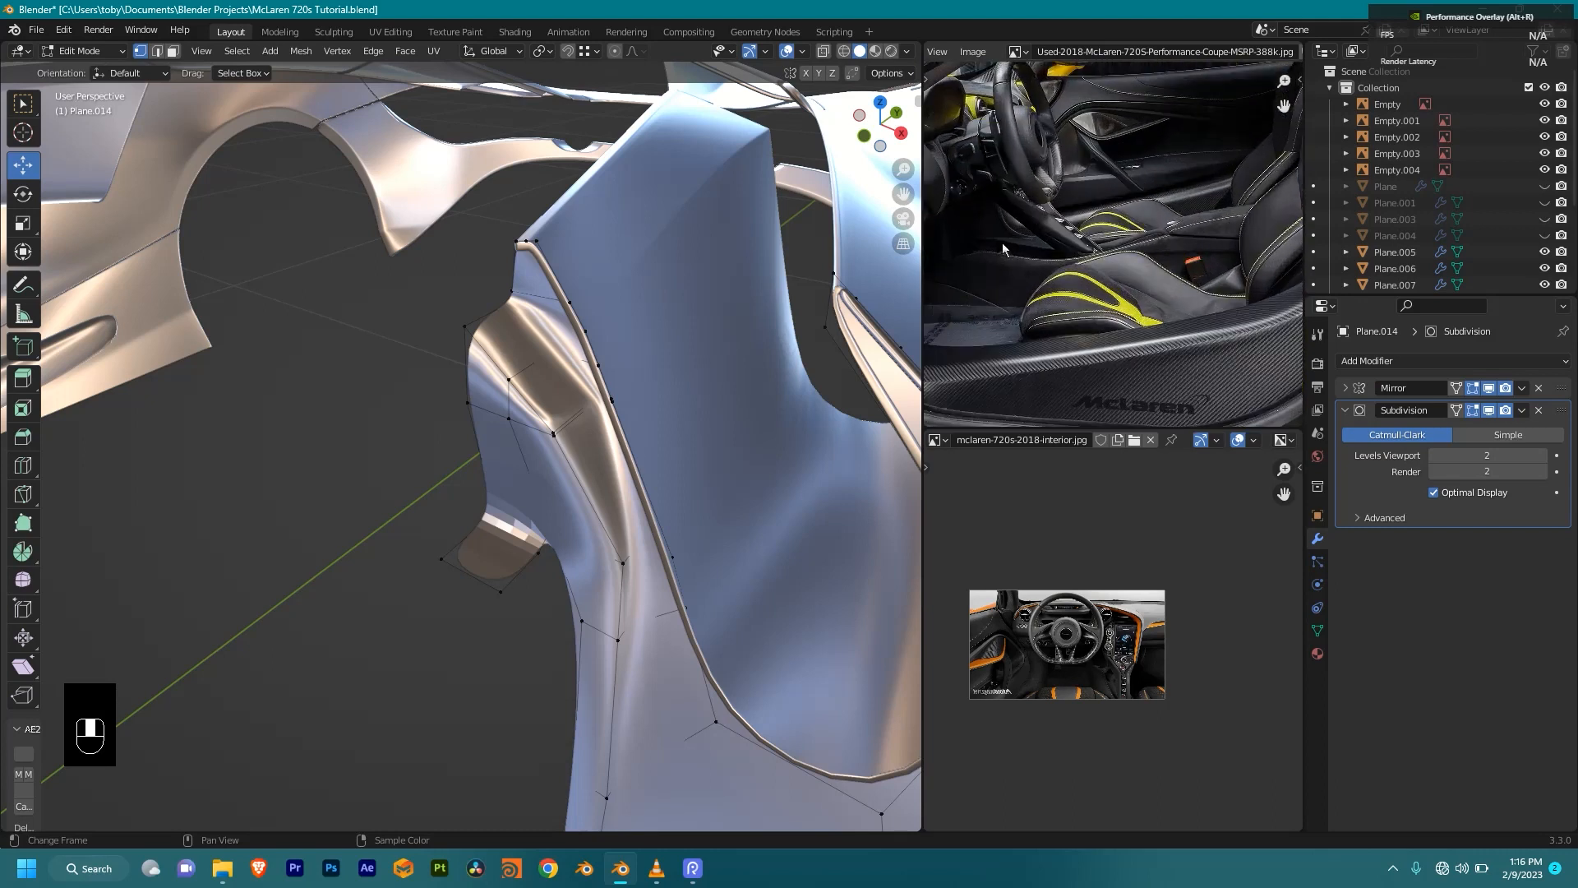
scroll(1177, 218, down, 3)
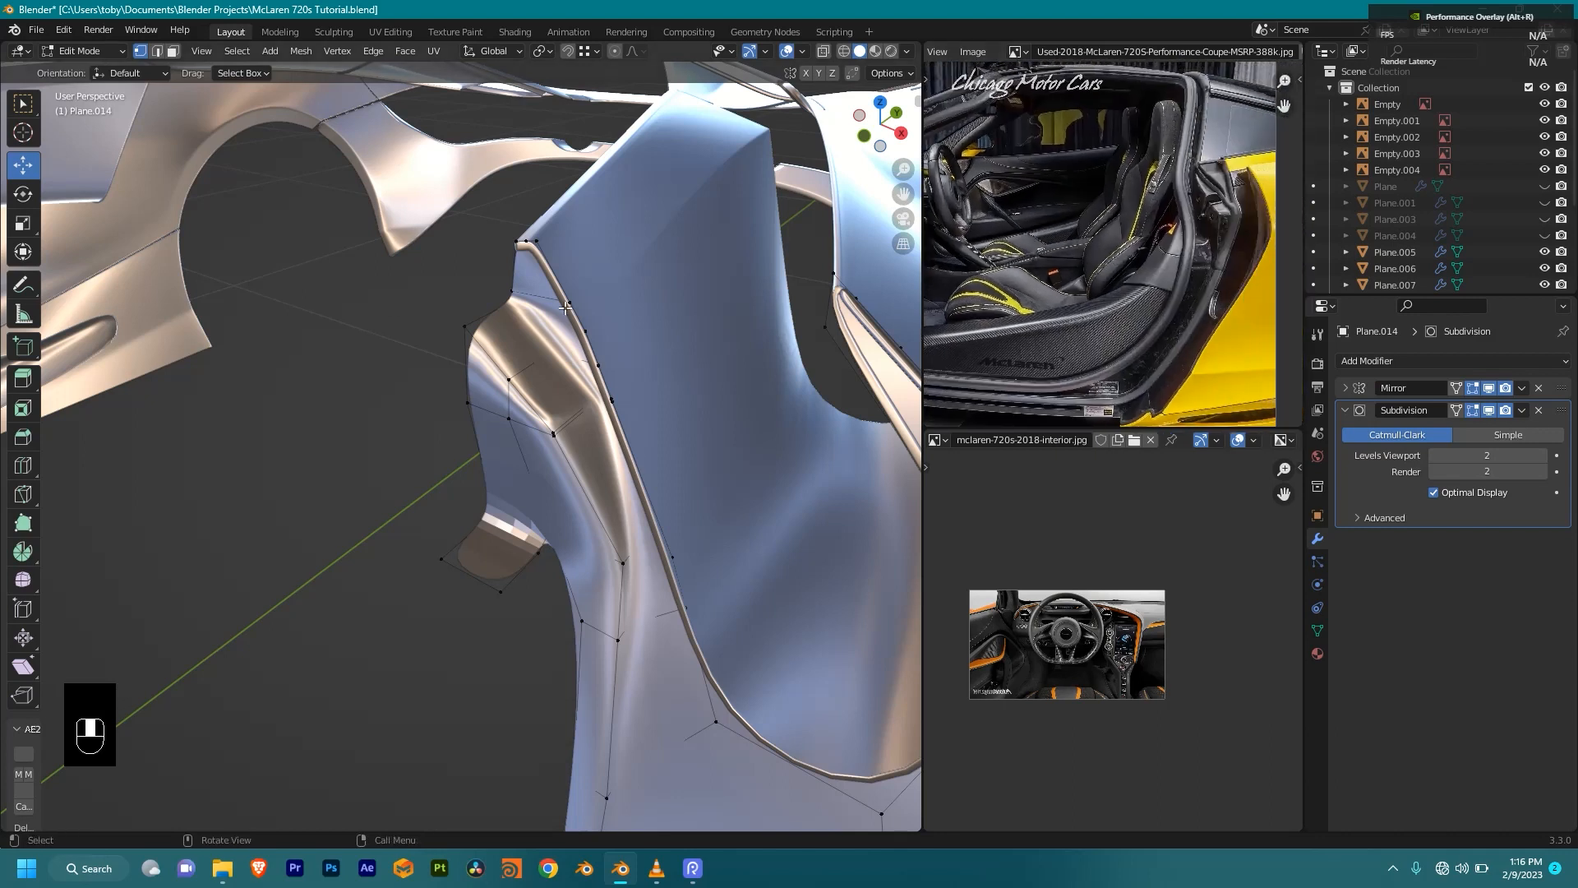
Step: Select the two upper vertices of the new inner patch and reposition them to reshape its top edge
middle_drag(422, 374, 471, 370)
scroll(474, 370, up, 3)
middle_drag(587, 362, 370, 329)
scroll(493, 369, down, 4)
scroll(329, 284, up, 2)
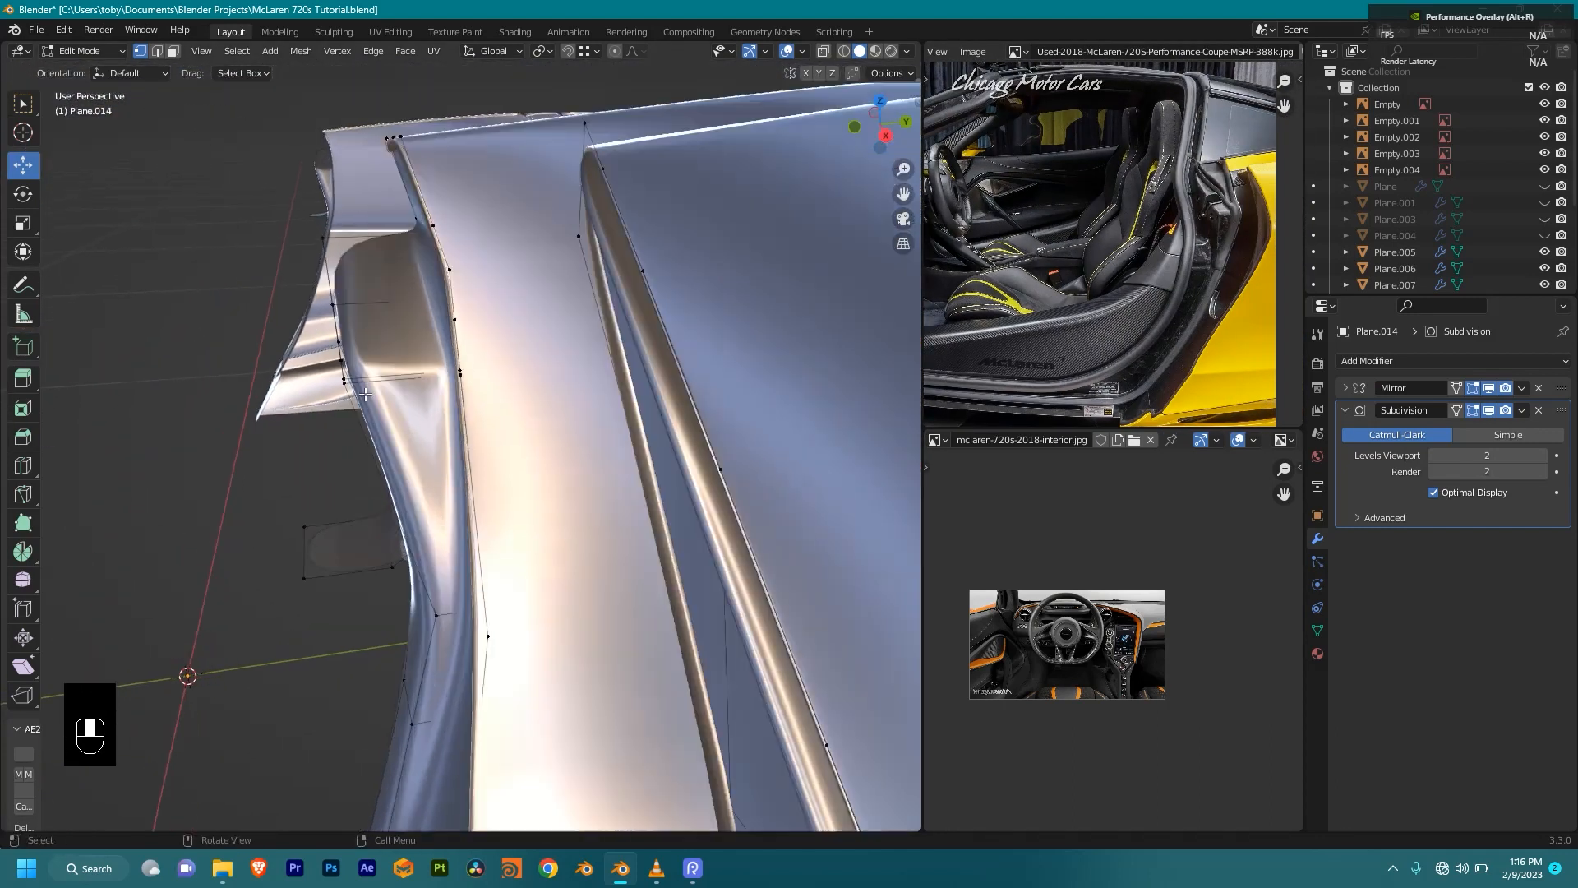
shift+middle_drag(319, 278, 370, 333)
shift+click(370, 332)
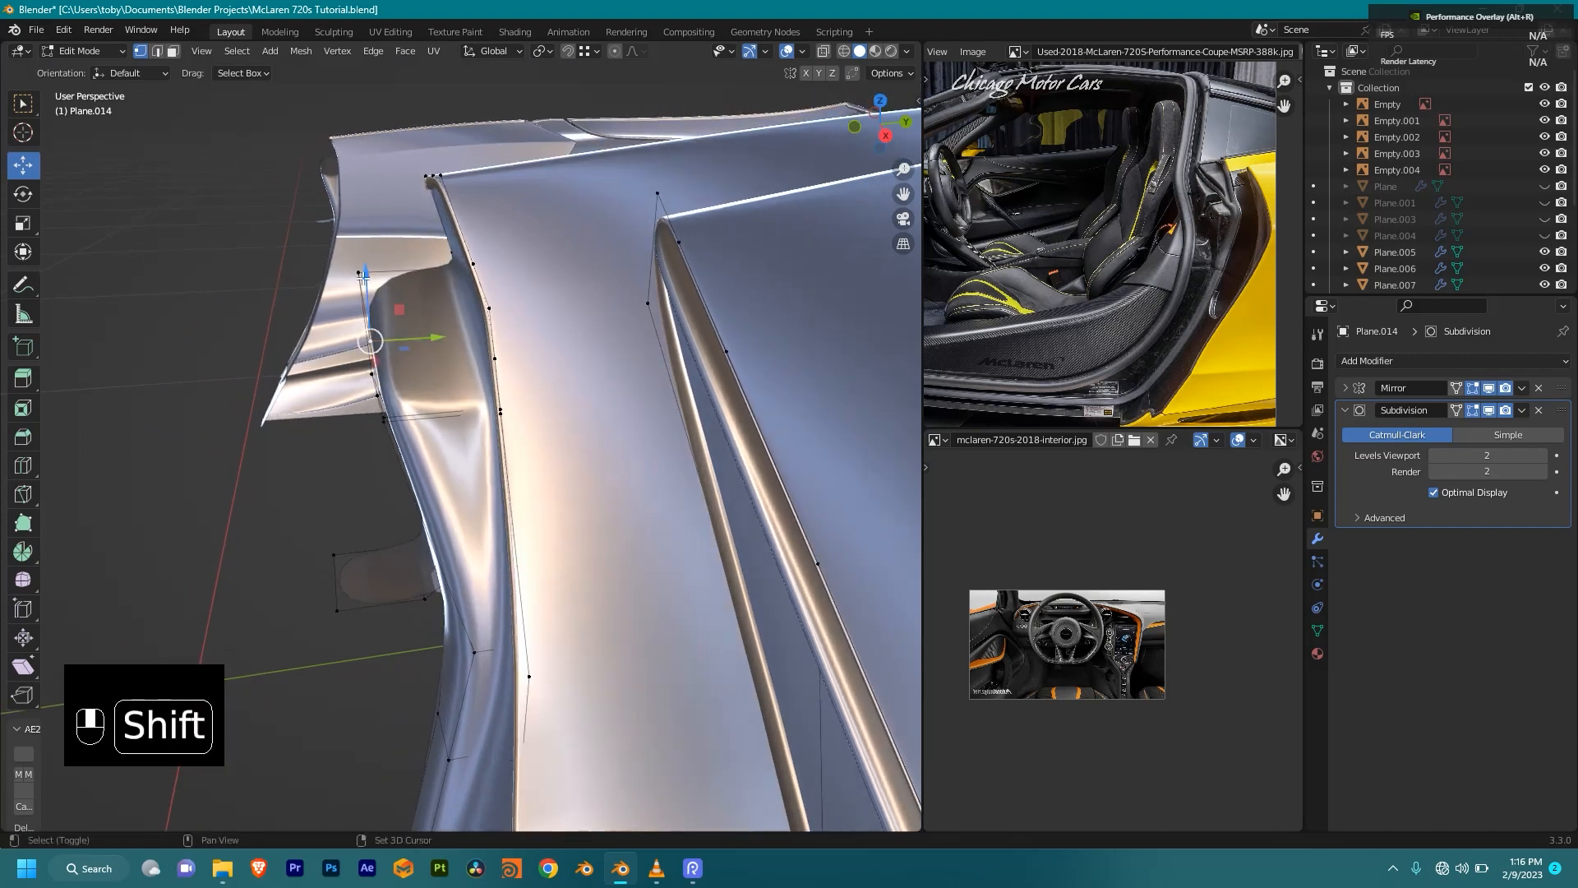
key(g)
click(434, 322)
middle_drag(434, 321, 482, 319)
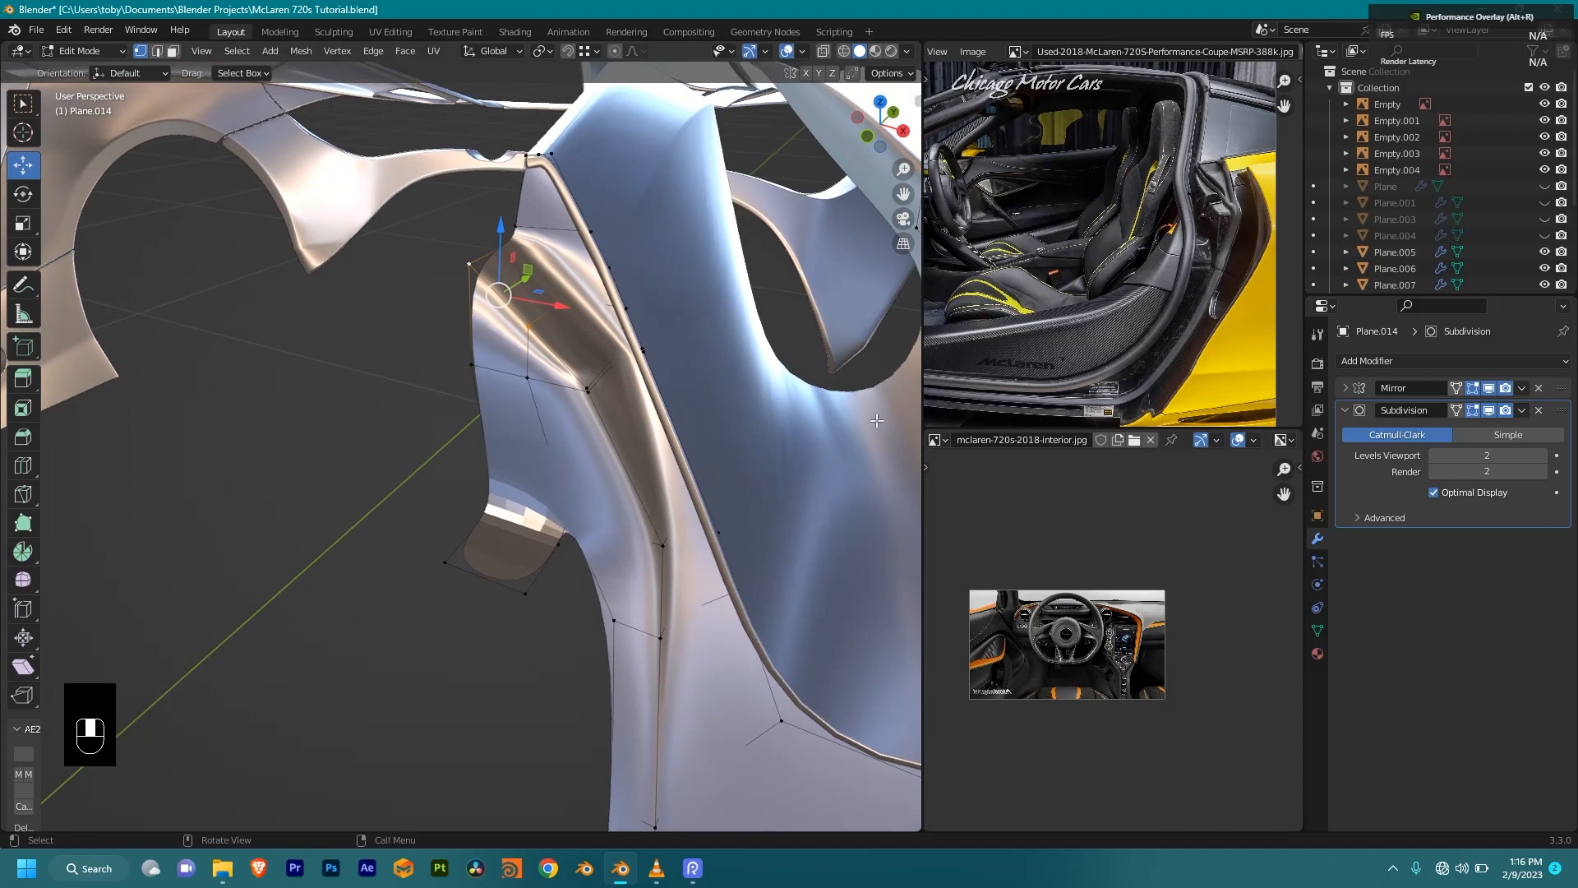
middle_drag(716, 410, 631, 393)
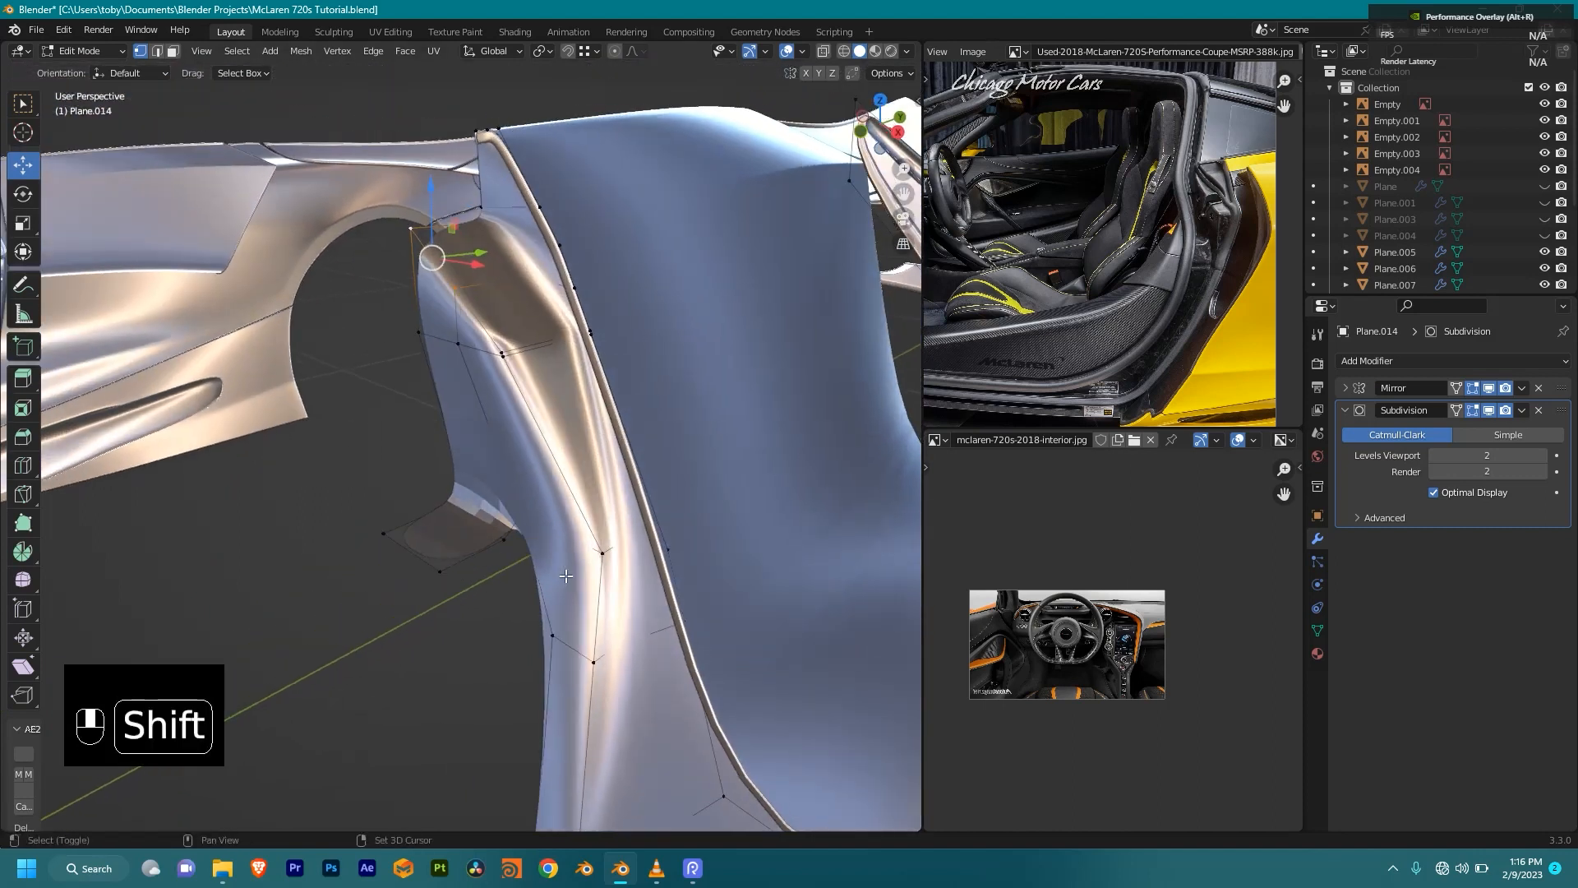
Step: Select the lower flange's inner edge run down to its bottom end and extrude it about 0.03 m in negative Y
shift+middle_drag(585, 534, 574, 370)
click(540, 360)
key(shift+z)
shift+middle_drag(560, 447, 518, 532)
ctrl+click(434, 580)
middle_drag(434, 579, 404, 608)
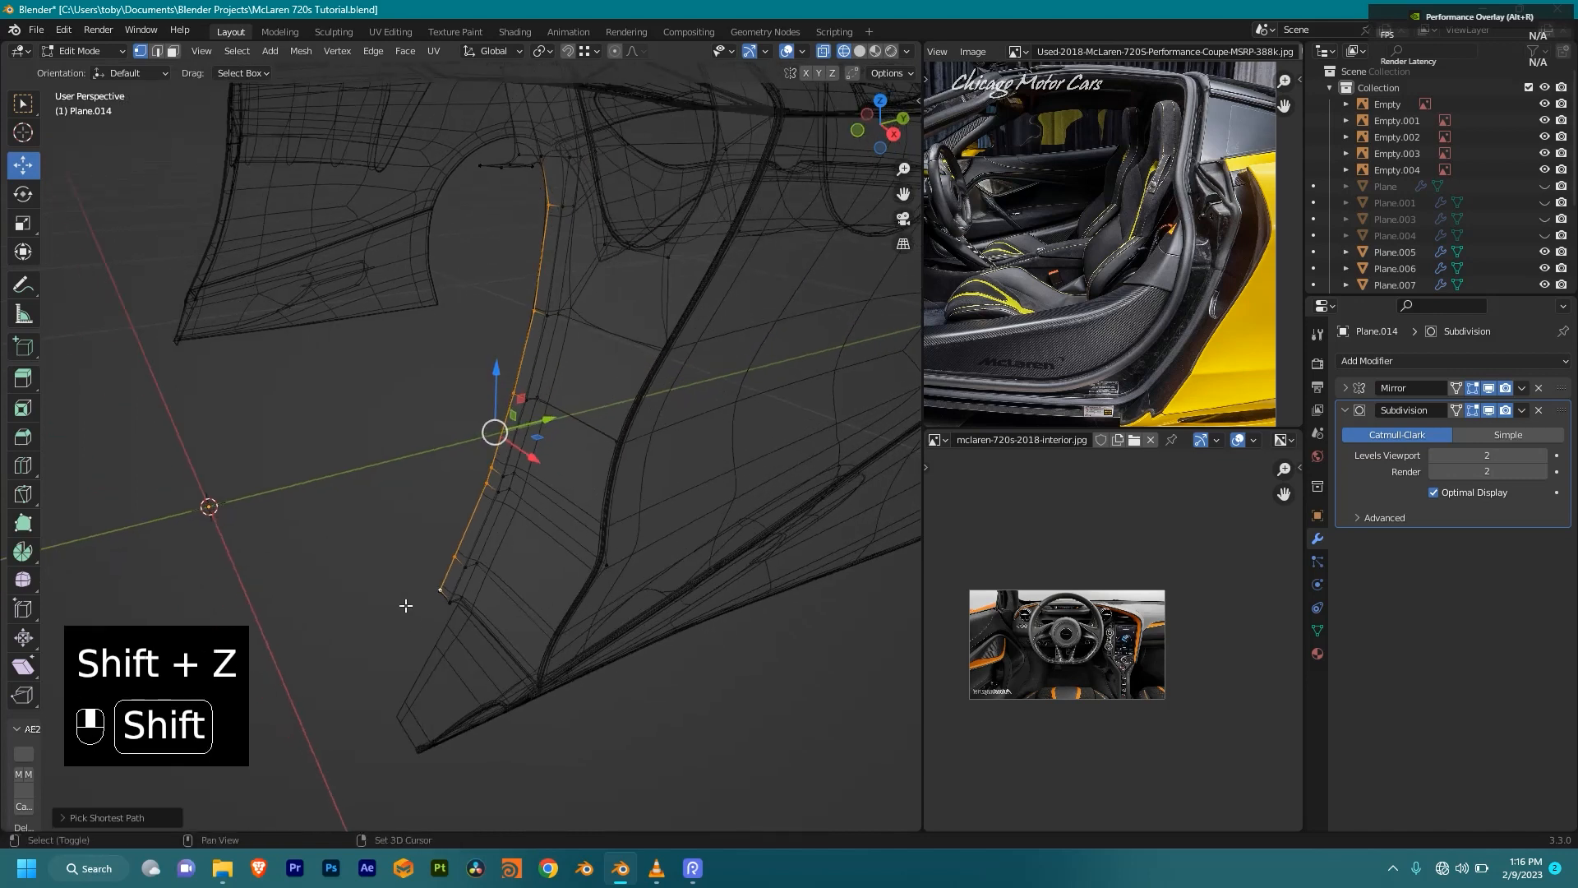
key(ctrl+z)
key(shift+z)
mouse_move(627, 262)
shift+middle_down()
mouse_move(673, 336)
mouse_move(680, 391)
mouse_move(659, 392)
shift+middle_up()
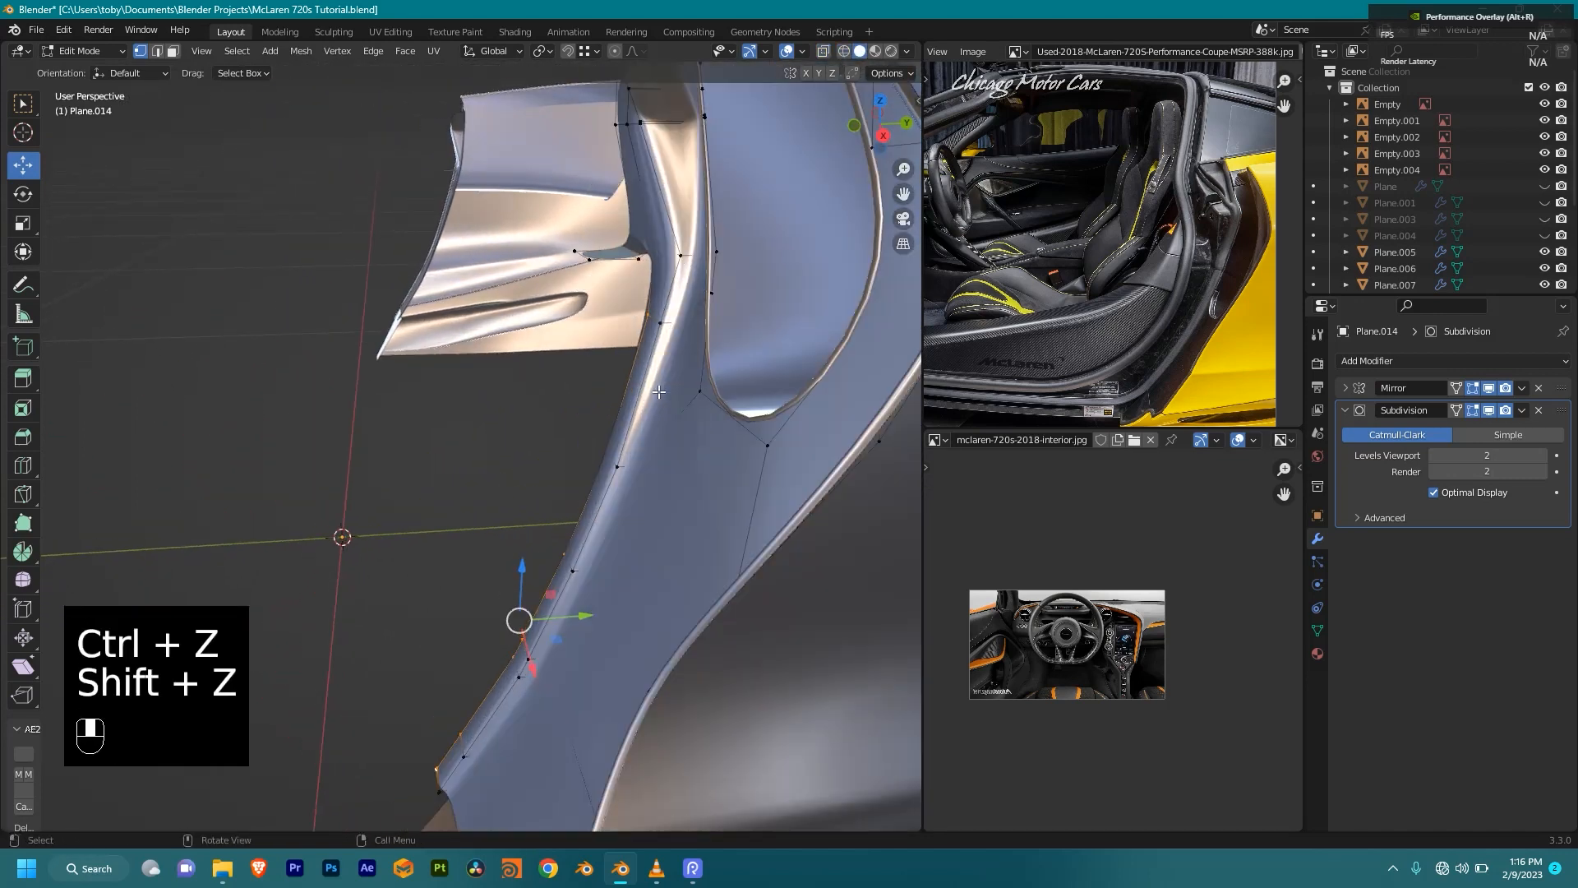
key(e)
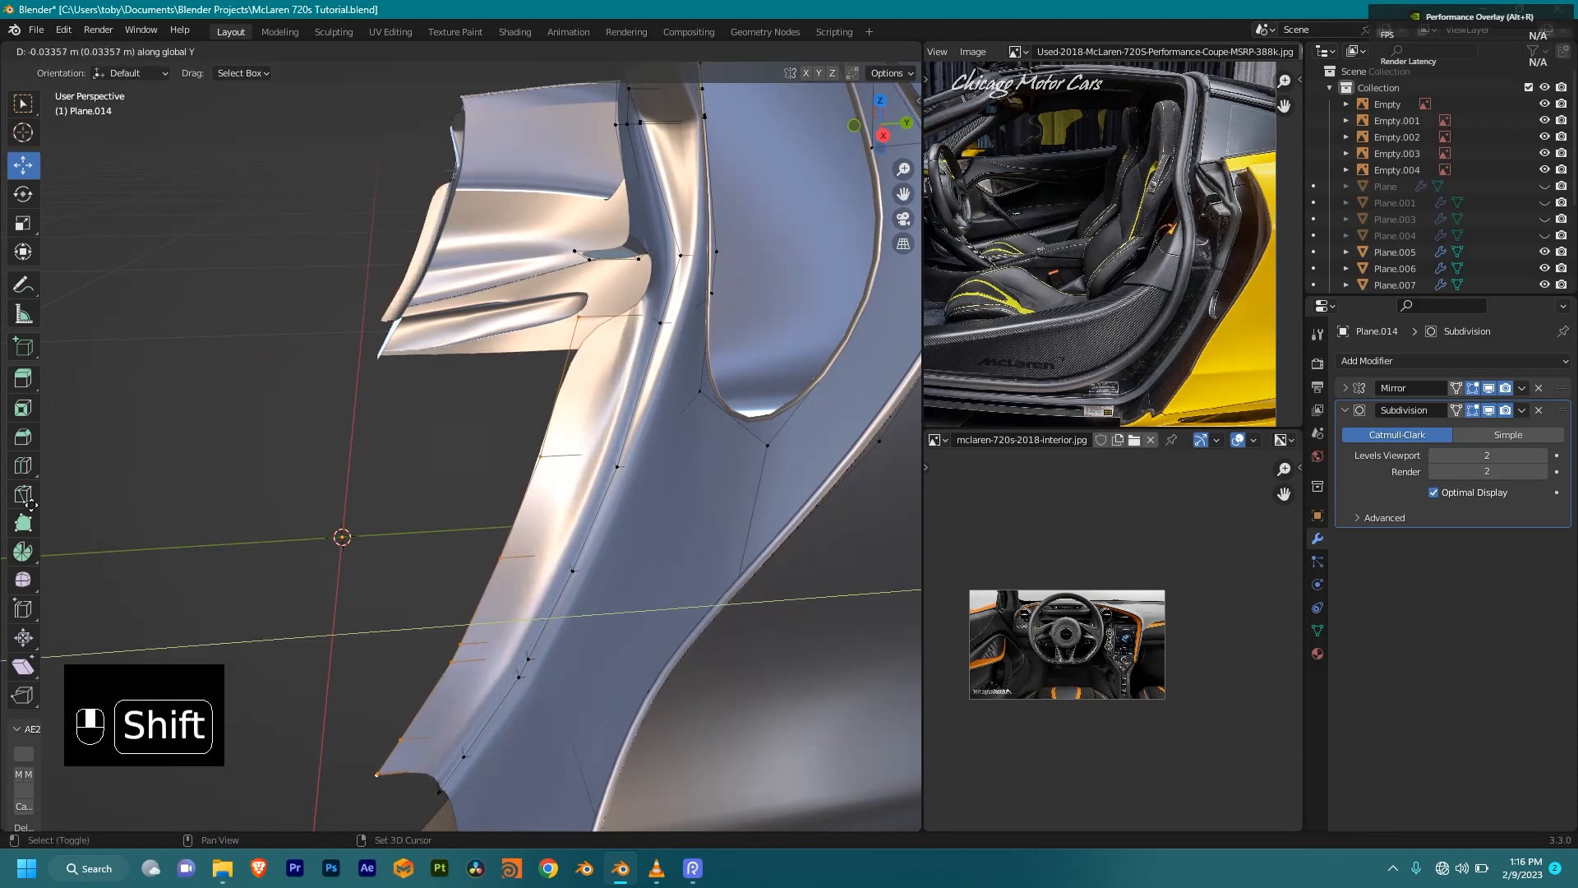
click(98, 536)
Step: Reposition the extruded flange edge in the right side view
key(KP_3)
key(g)
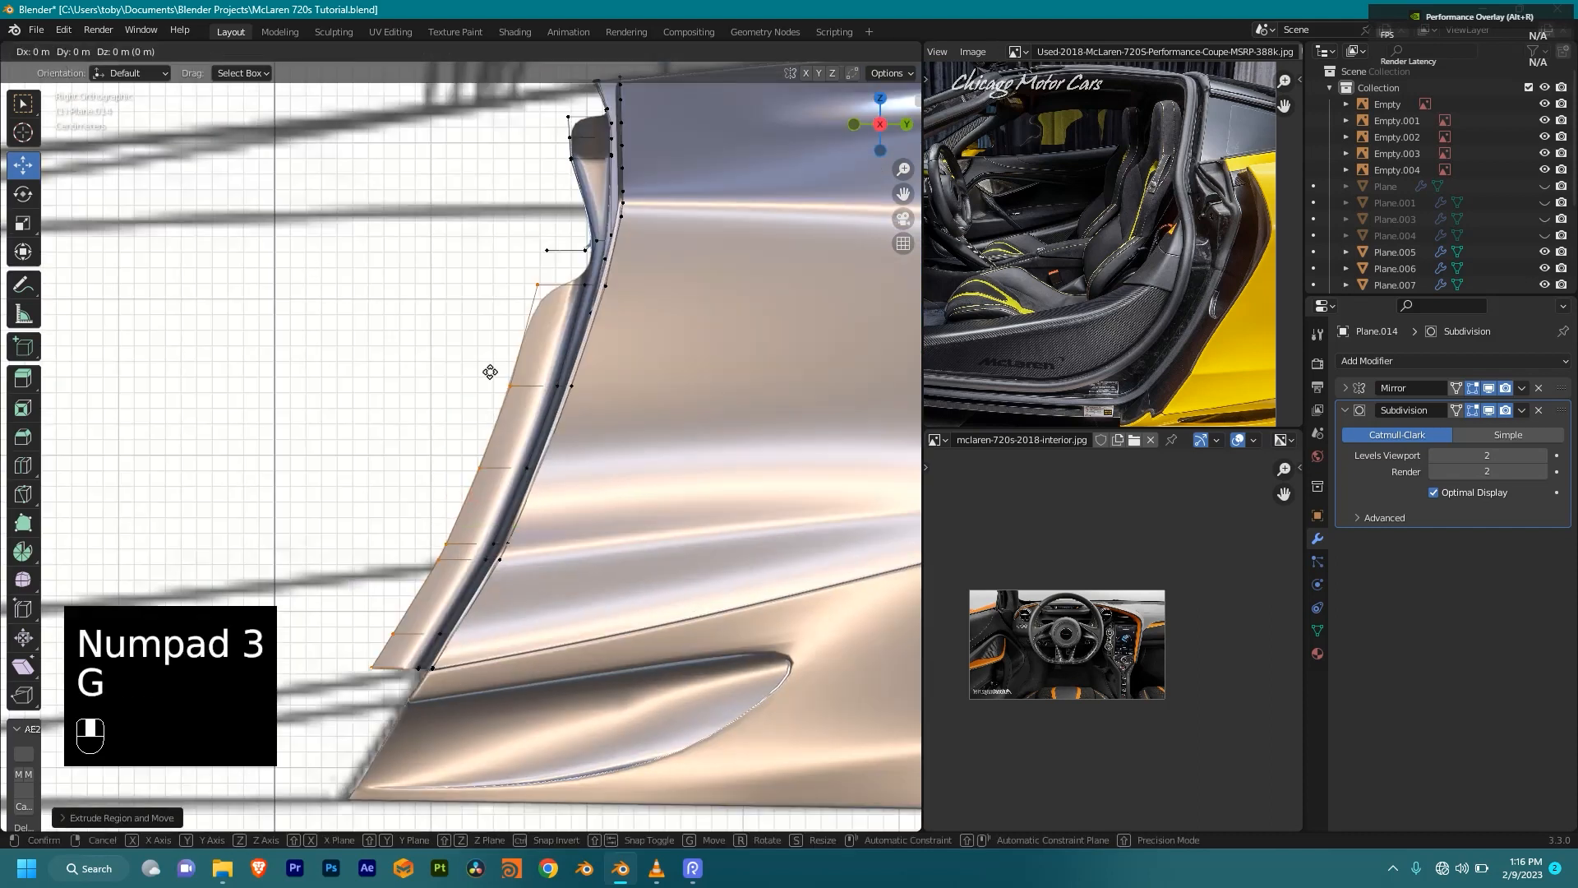
click(520, 273)
Step: Fill the gap between the extruded flange's top end and the patch above it with a face
middle_drag(520, 273, 589, 264)
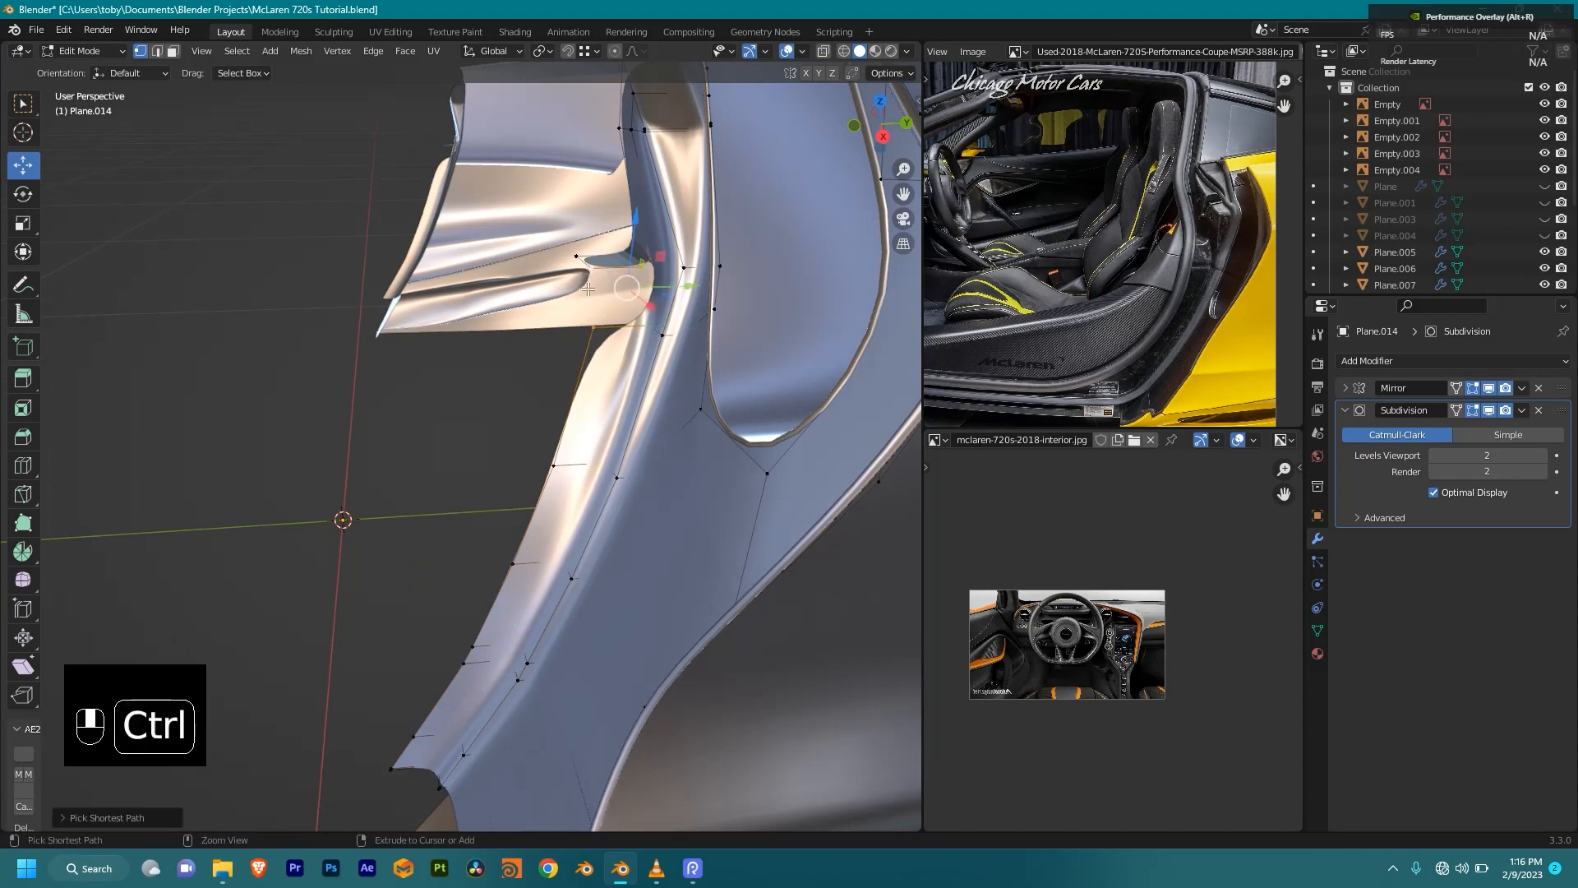
key(f)
middle_drag(589, 265, 618, 340)
key(ctrl+e)
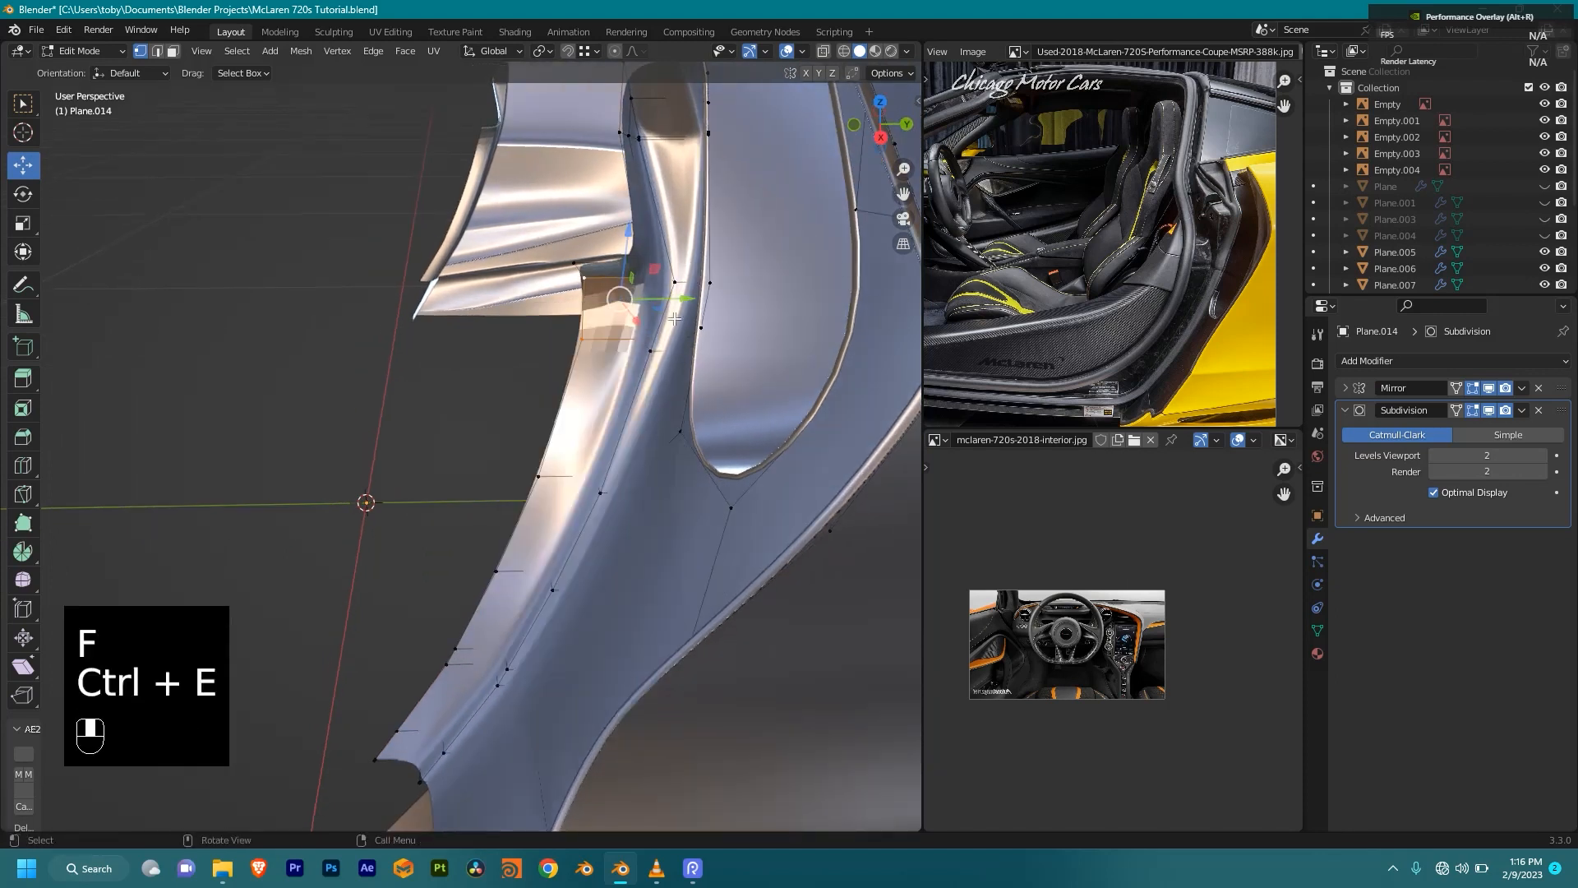
Step: Add a lengthwise loop cut along the extruded flange and connect its top vertex to the vertex above
key(ctrl+r)
click(649, 362)
click(651, 366)
key(shift+z)
click(619, 339)
shift+click(637, 278)
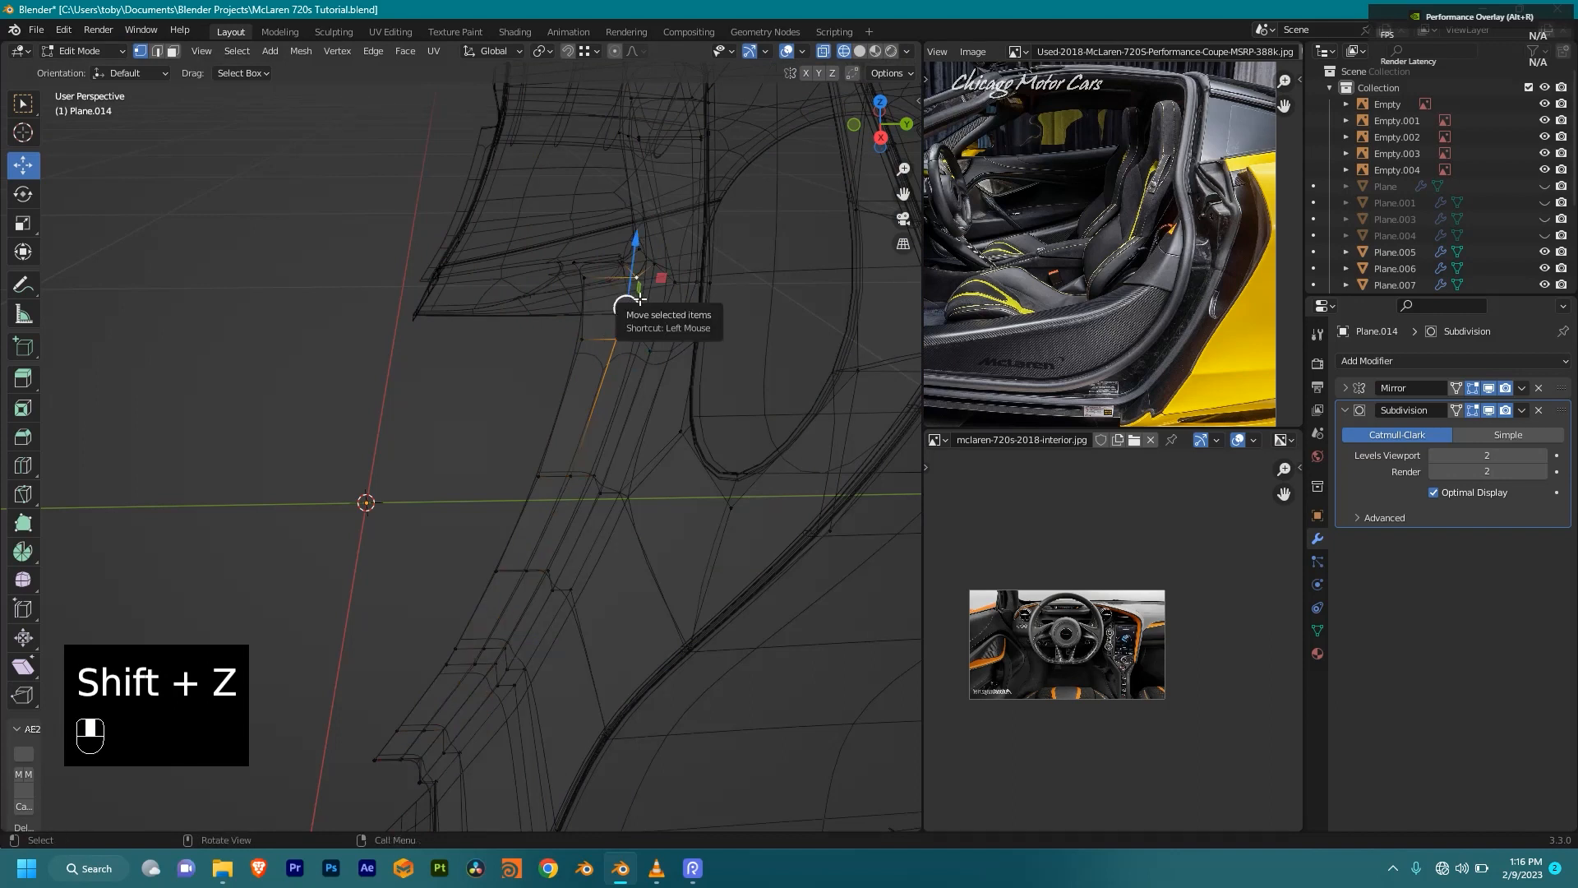
key(j)
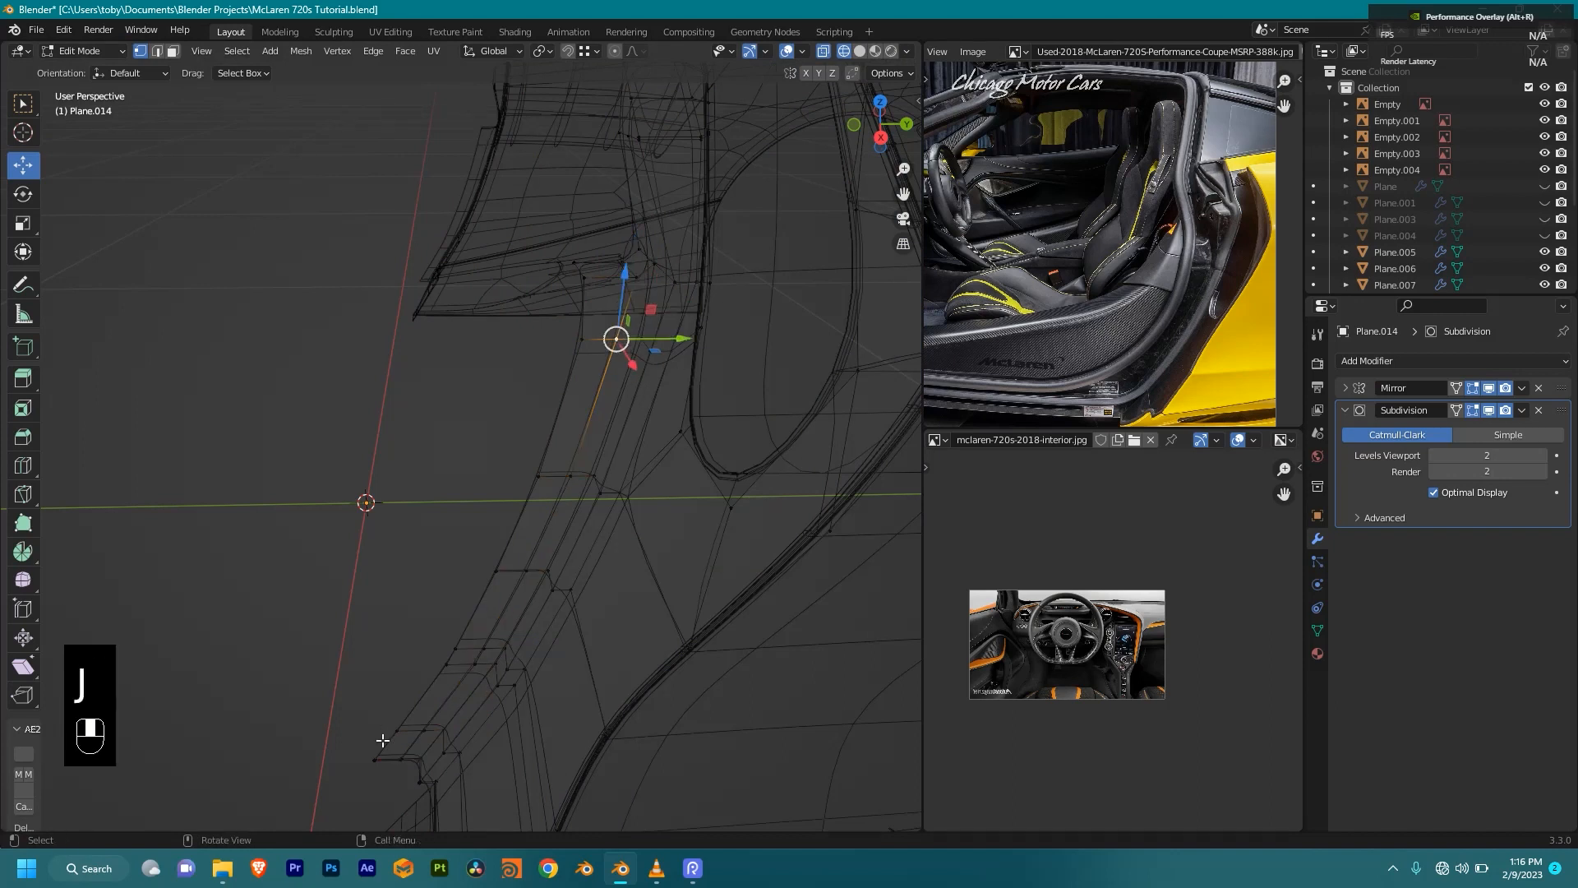
Step: Select the cut's vertices down to the flange's bottom end and edge-slide them toward the flange's crease
ctrl+click(404, 757)
key(g)
key(g)
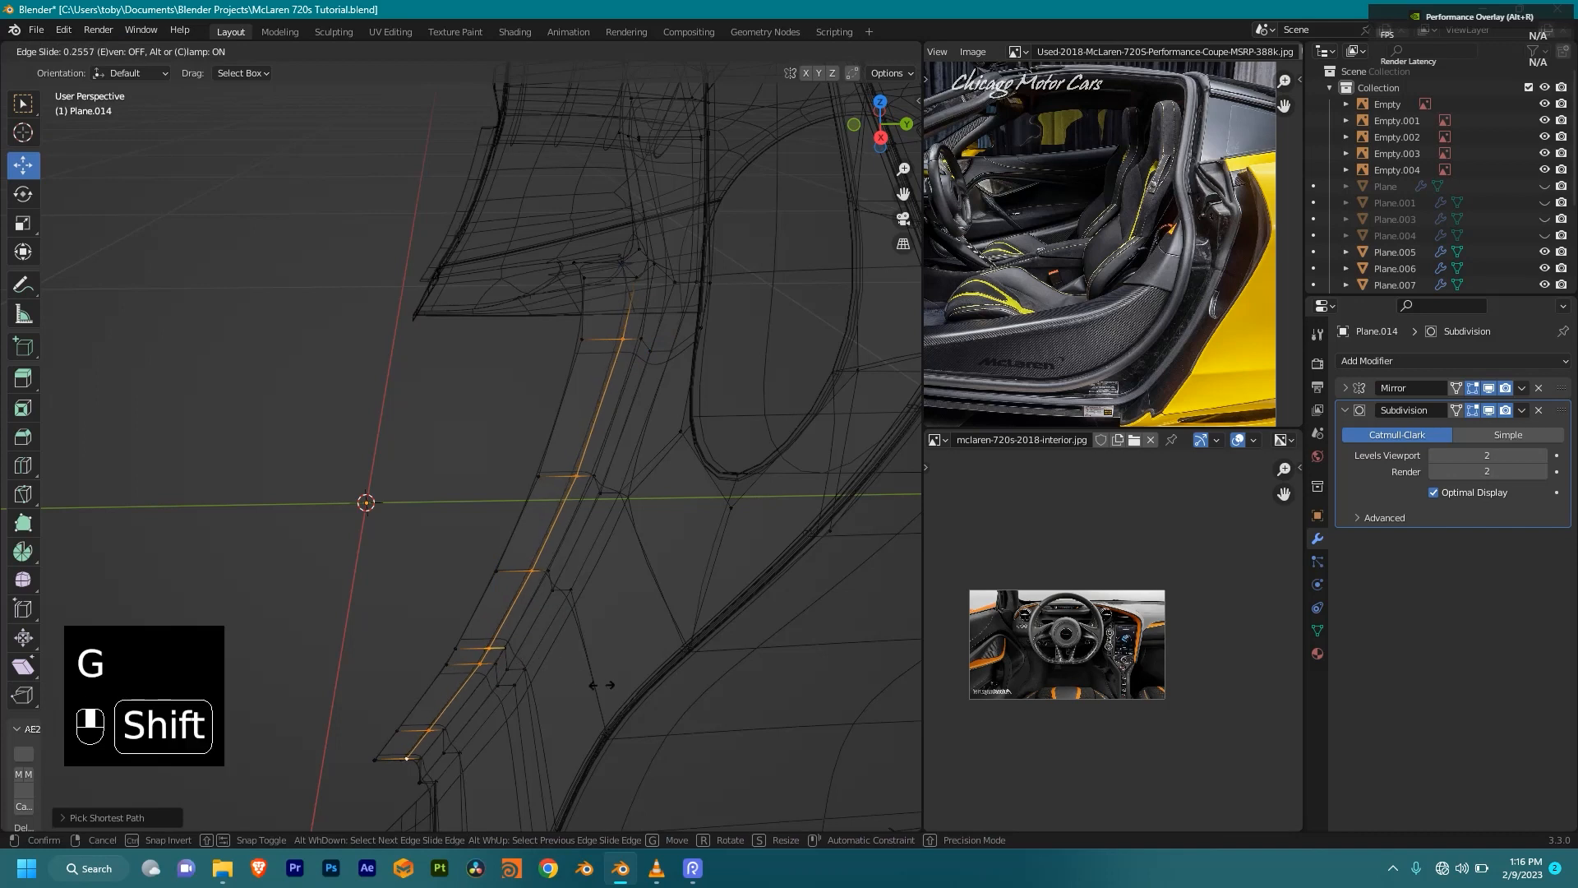
click(597, 634)
Step: Vertex-slide the inner vertices at the flange's bottom end up toward the row above
key(KP_3)
shift+middle_drag(543, 461, 612, 414)
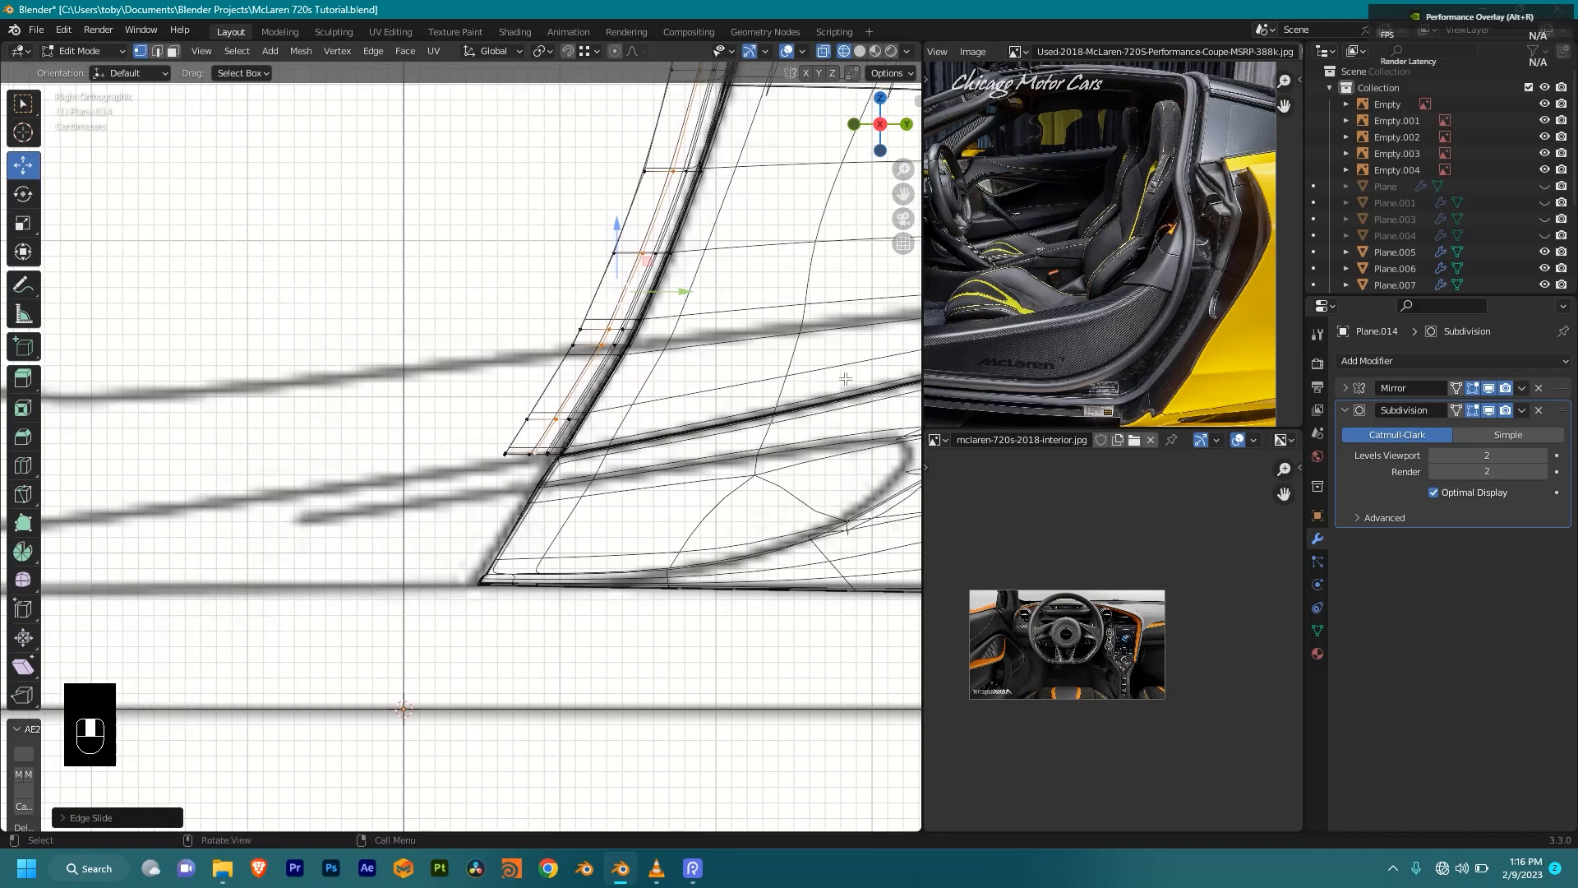
scroll(476, 412, up, 2)
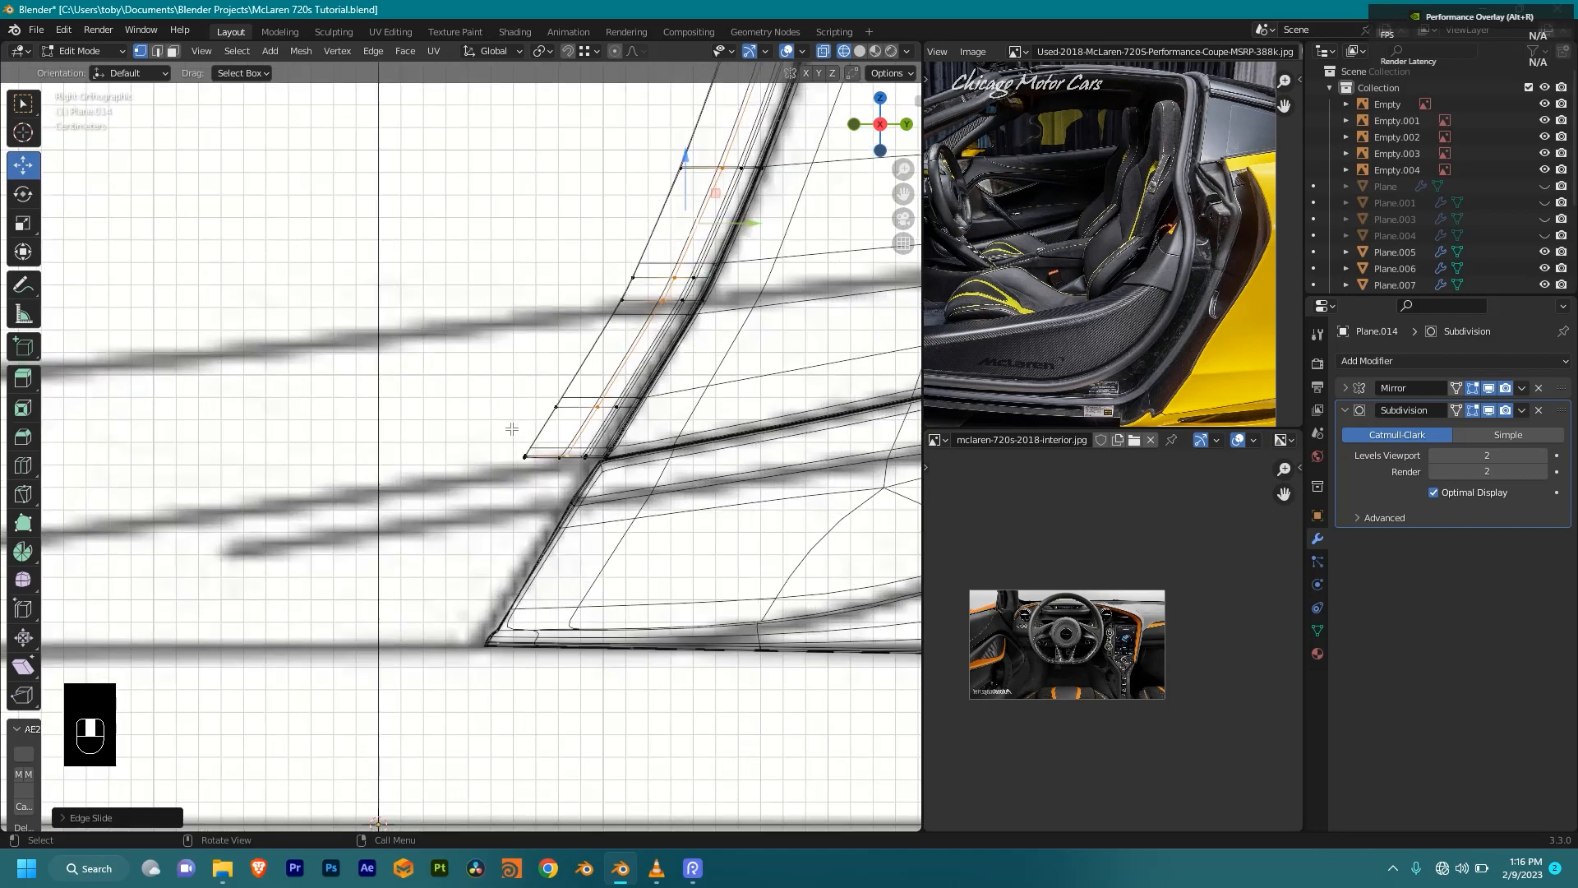
middle_drag(504, 430, 531, 454)
key(shift+z)
shift+middle_drag(751, 522, 689, 451)
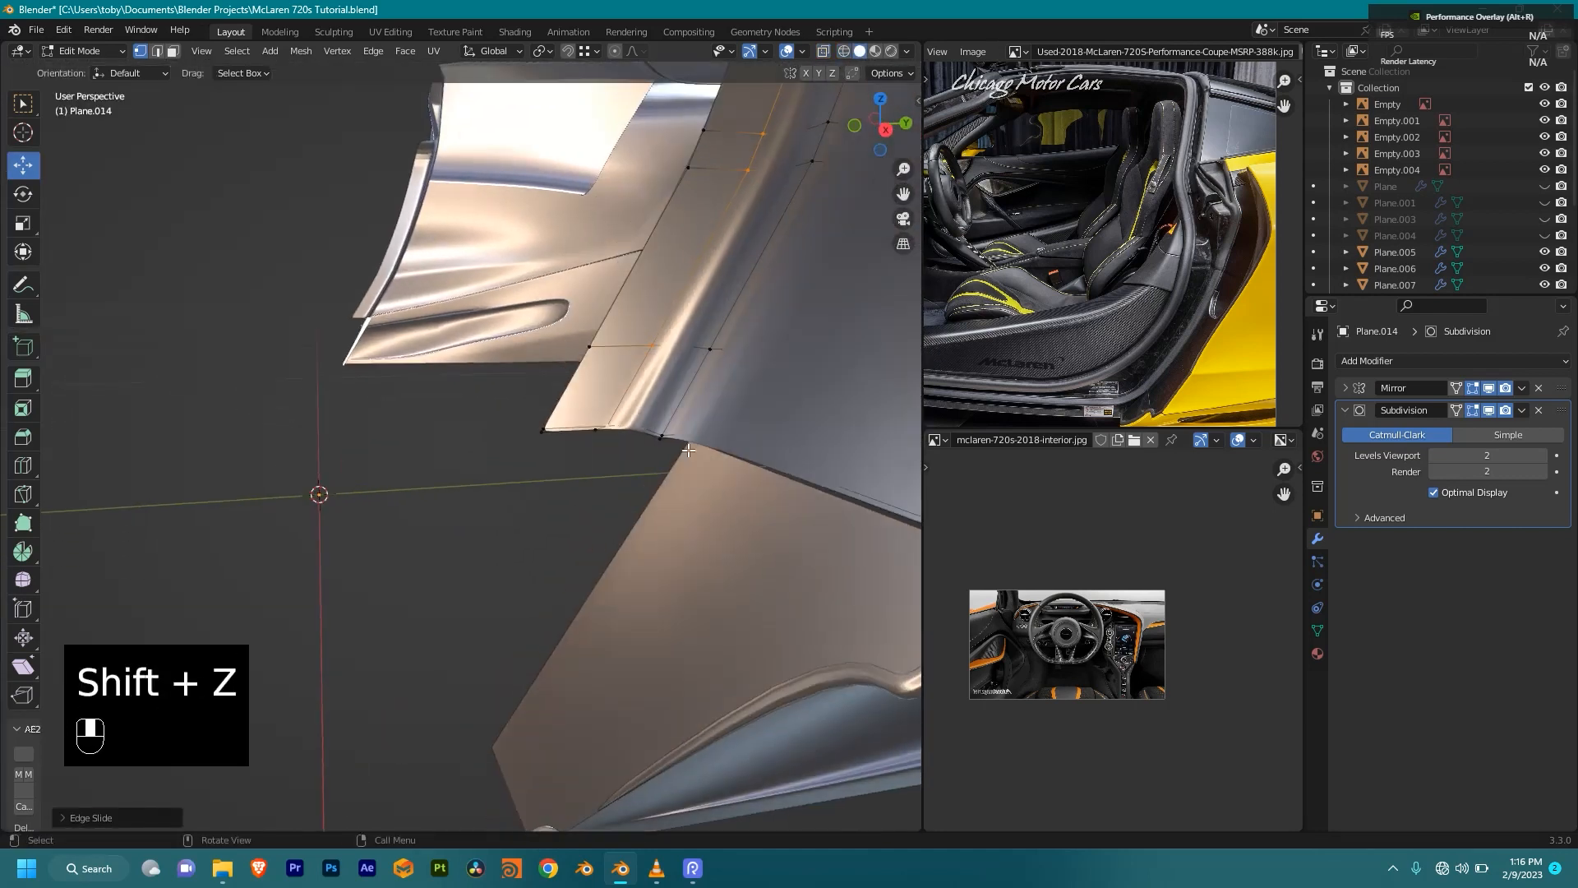
key(shift+z)
click(607, 426)
key(g)
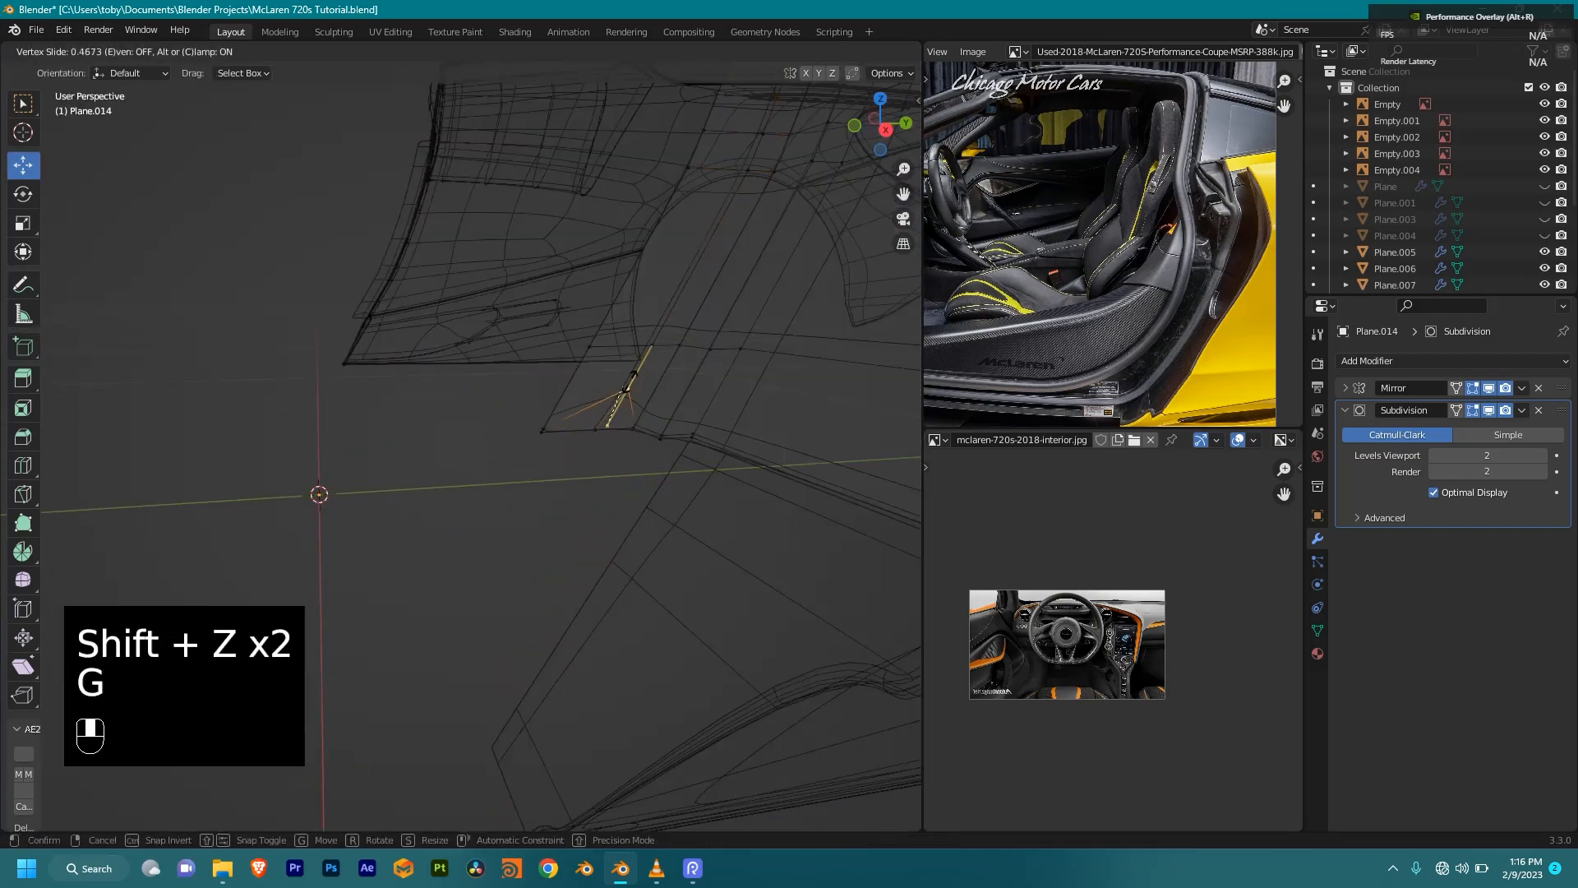
key(g)
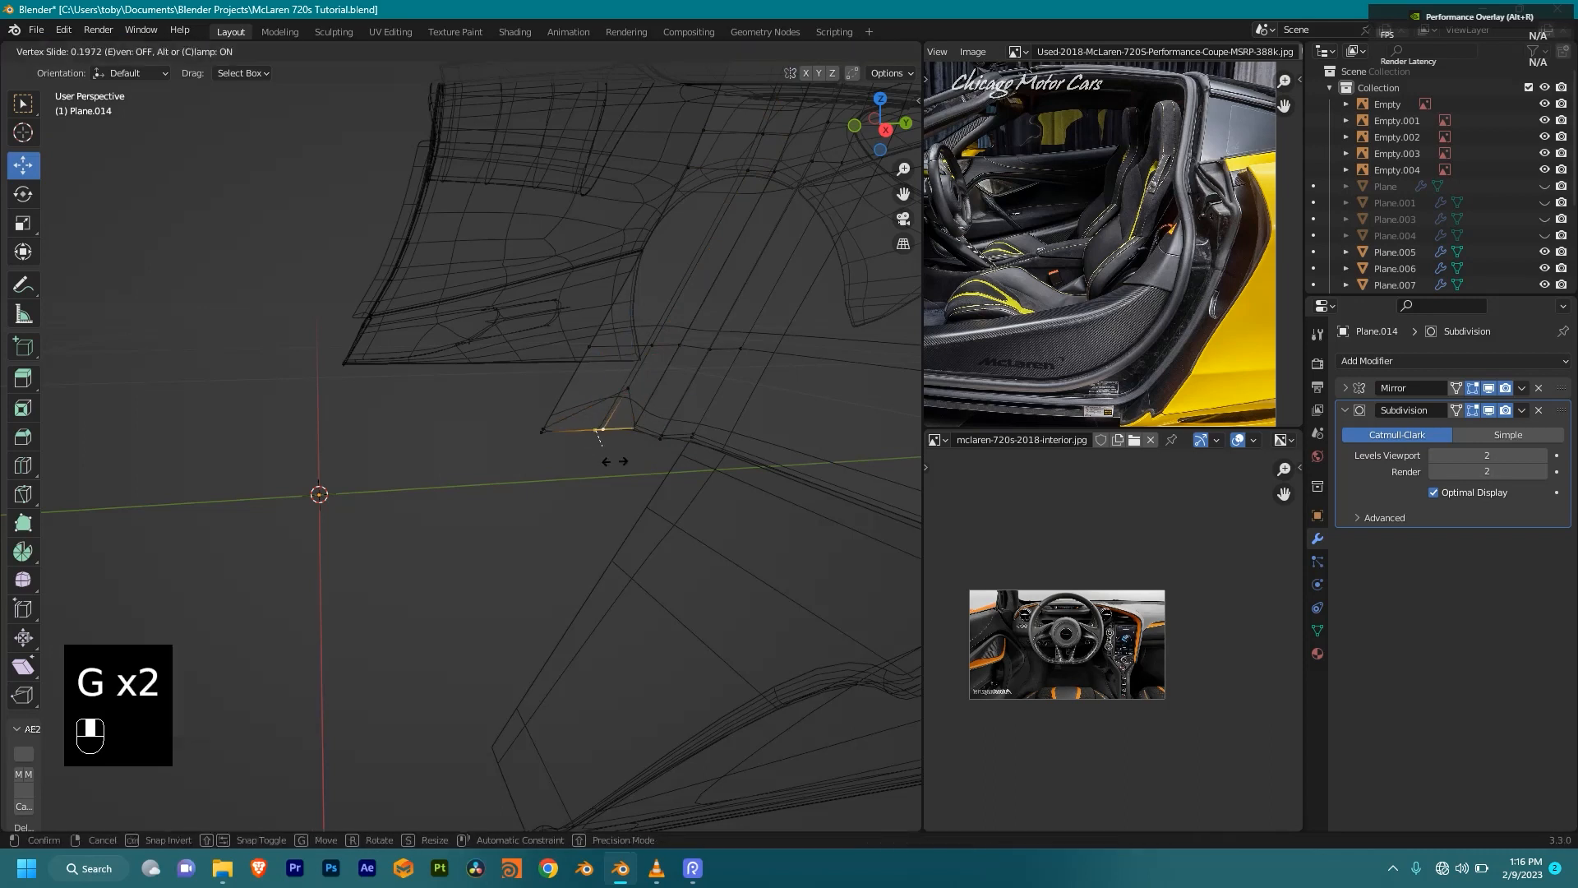
key(g)
click(606, 416)
Step: Move the flange's bottom corner vertex up close to the row above in the right side view
click(557, 432)
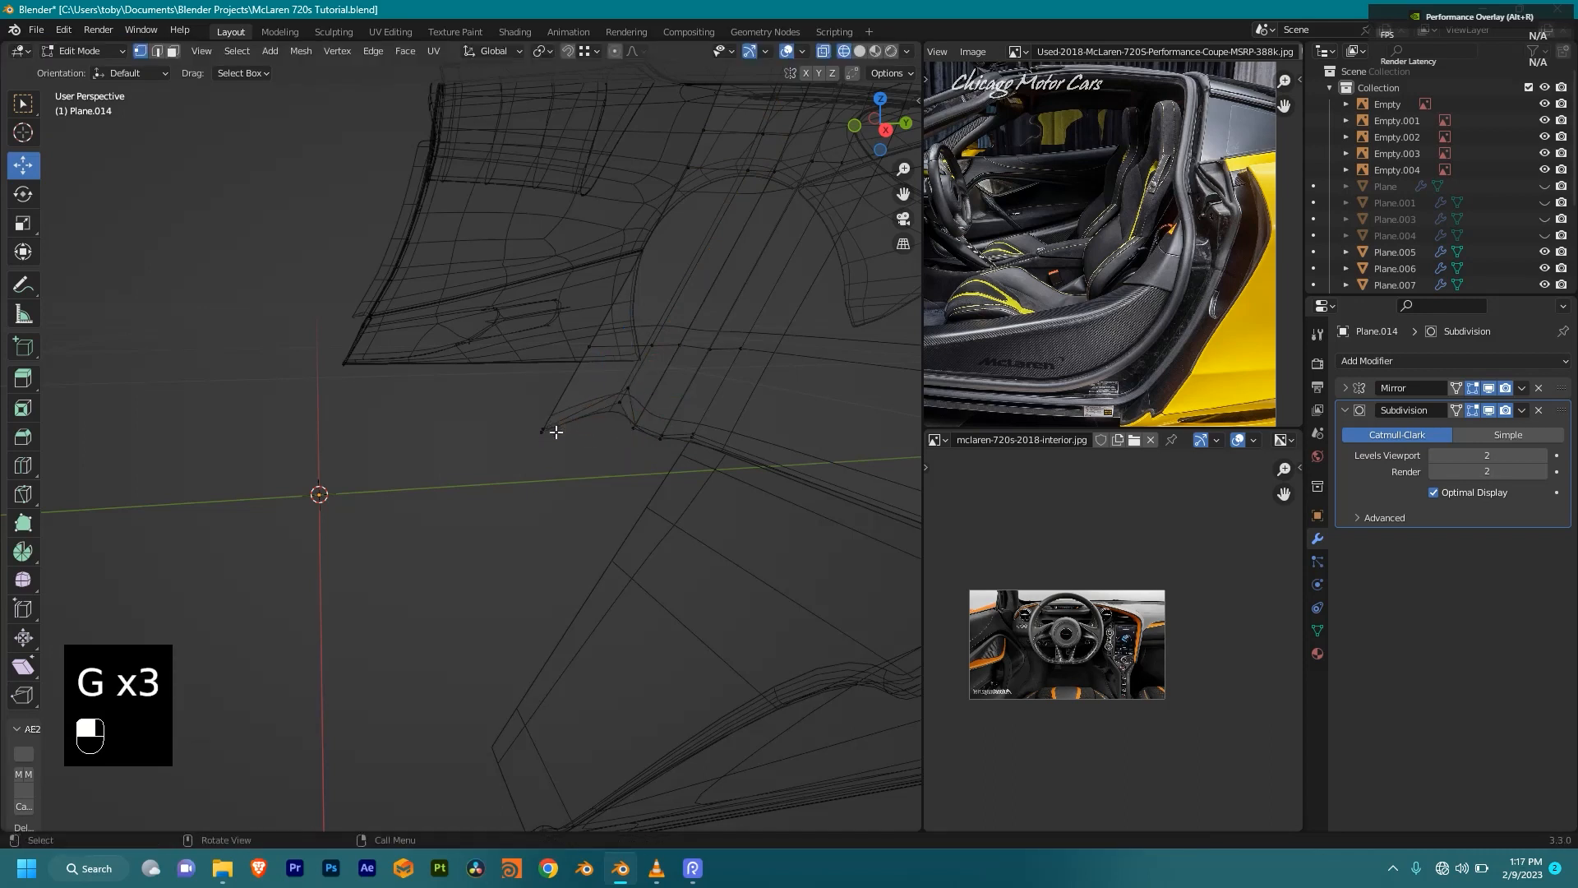
key(KP_3)
drag(468, 405, 468, 403)
key(g)
click(639, 794)
Step: Select the bottom edge of the jamb crease and extrude it about 0.03 m diagonally down and forward in the right side view
mouse_move(639, 794)
middle_down()
mouse_move(701, 483)
mouse_move(800, 570)
mouse_move(757, 491)
mouse_move(848, 308)
mouse_move(778, 444)
mouse_move(830, 428)
middle_up()
key(shift+z)
ctrl+click(758, 492)
key(KP_3)
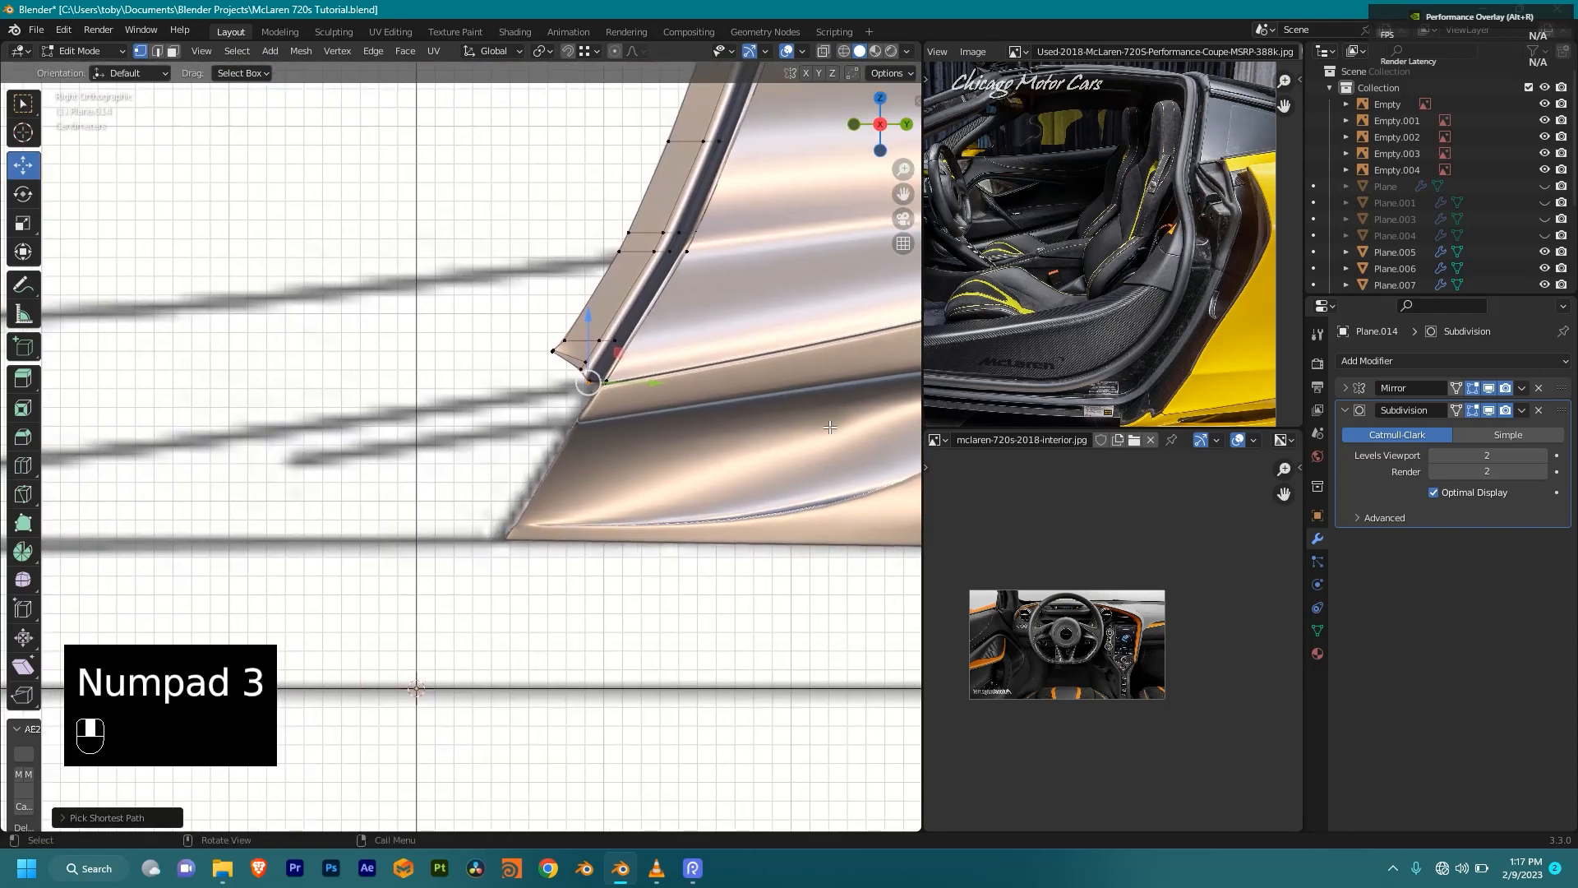
key(e)
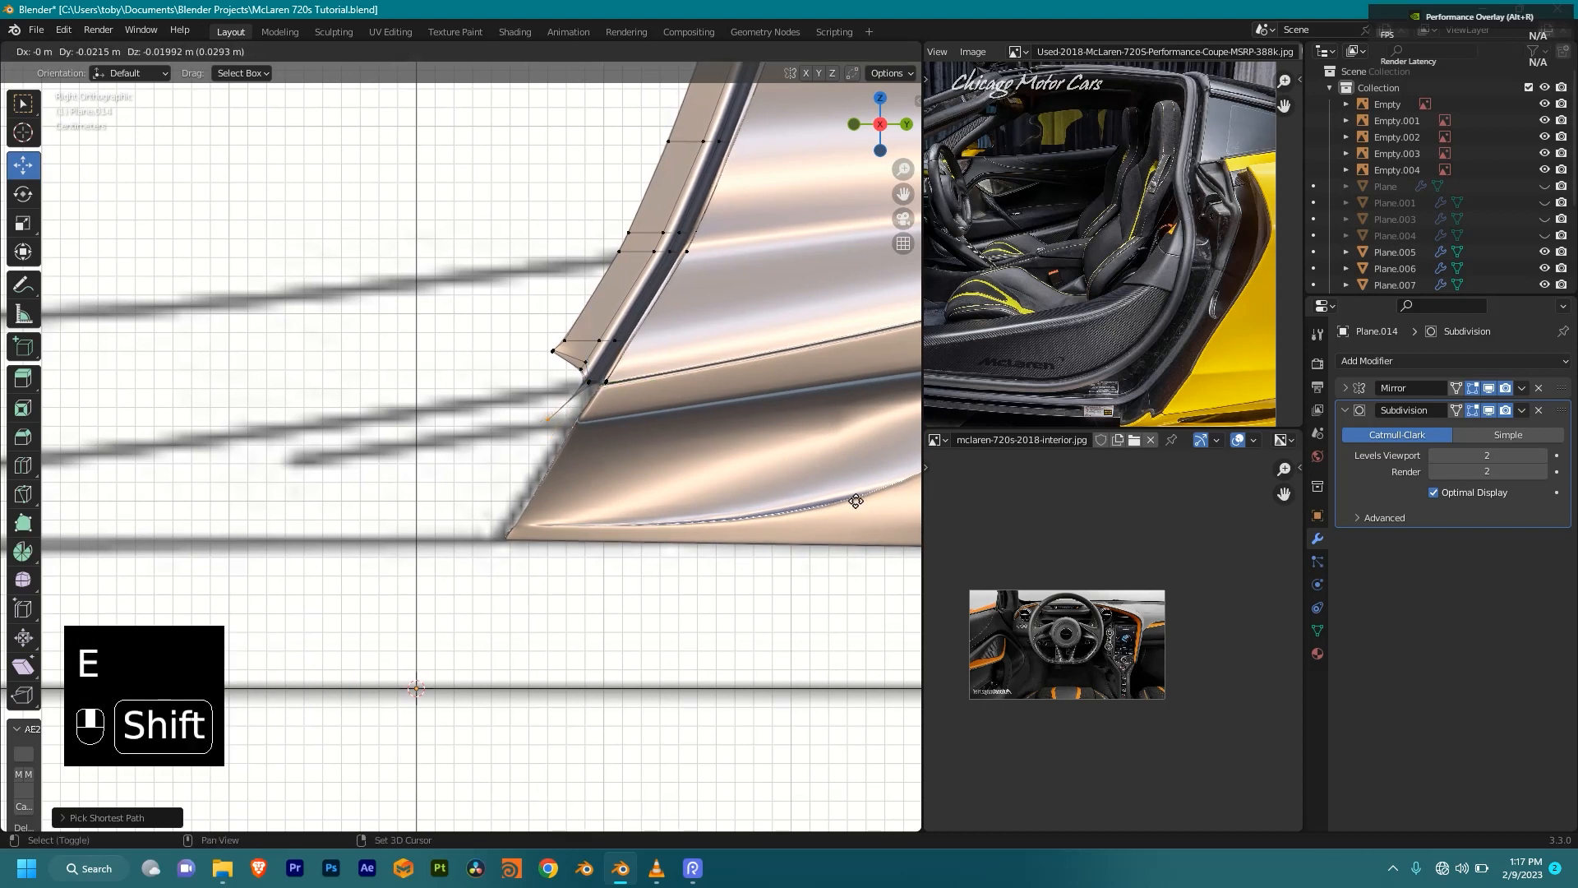
click(859, 505)
Step: Extrude the strip's end two more segments down and forward, curving it toward the sill as in the reference photo
middle_drag(1212, 370, 1231, 309)
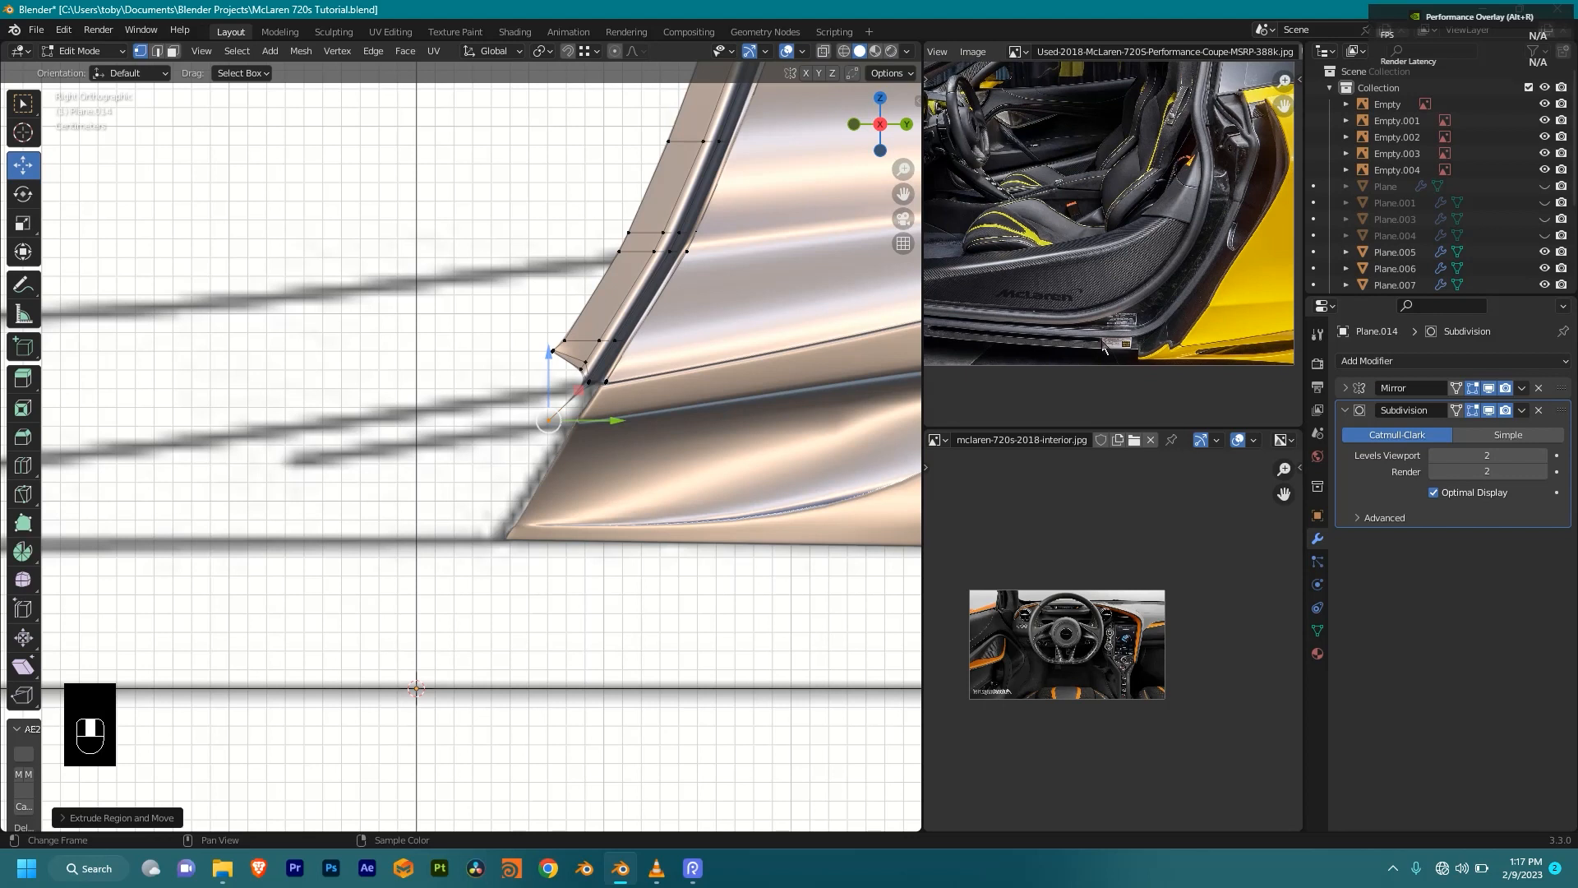
shift+middle_drag(639, 516, 812, 527)
scroll(812, 527, down, 2)
key(e)
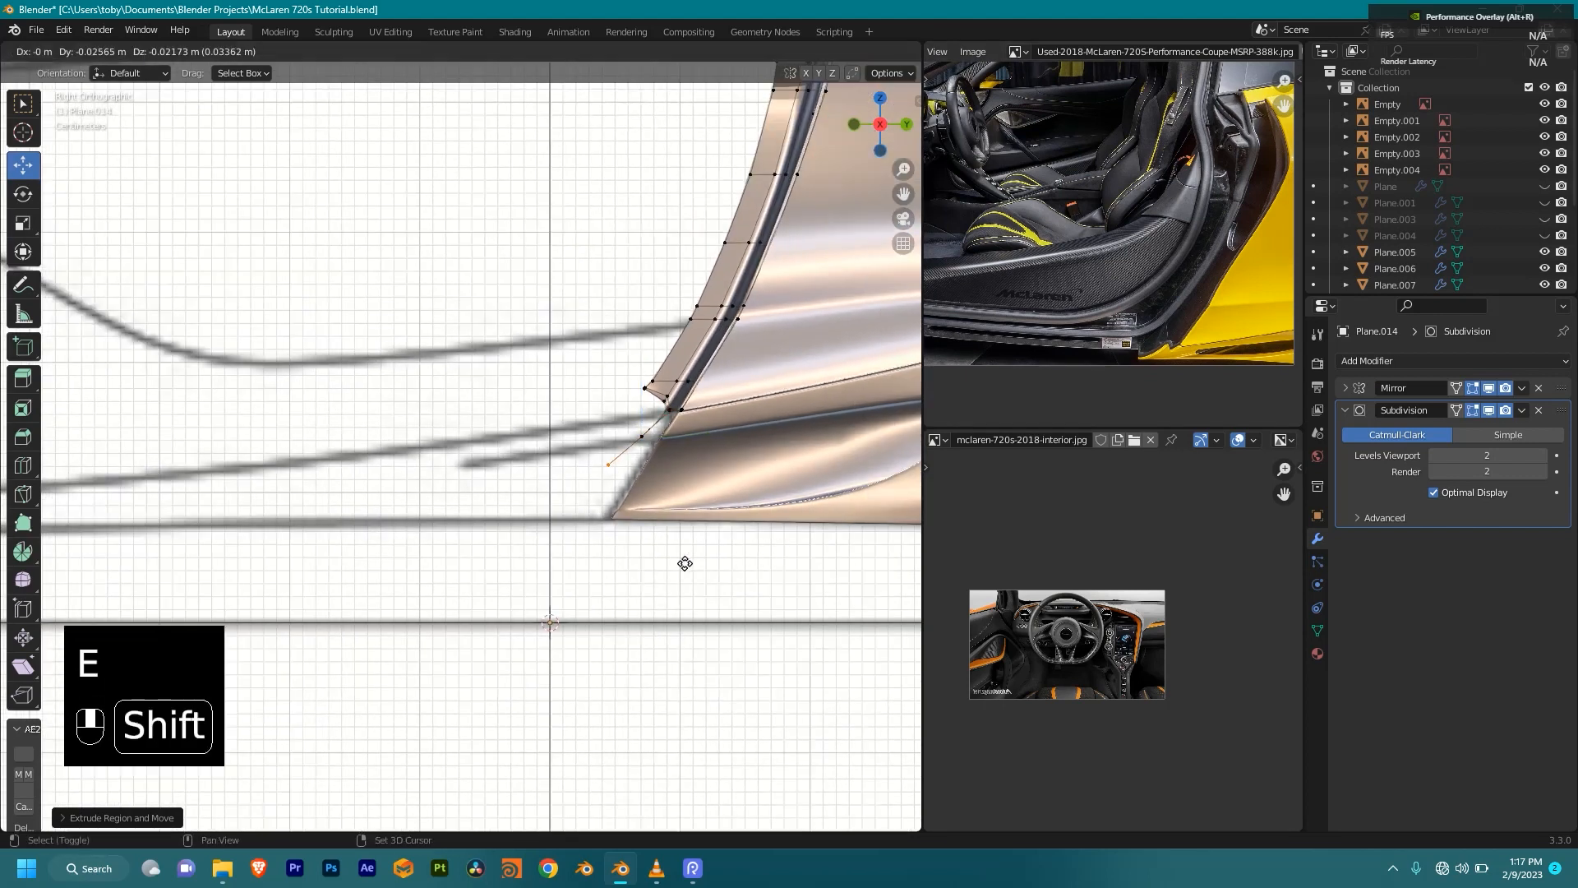
click(536, 588)
key(e)
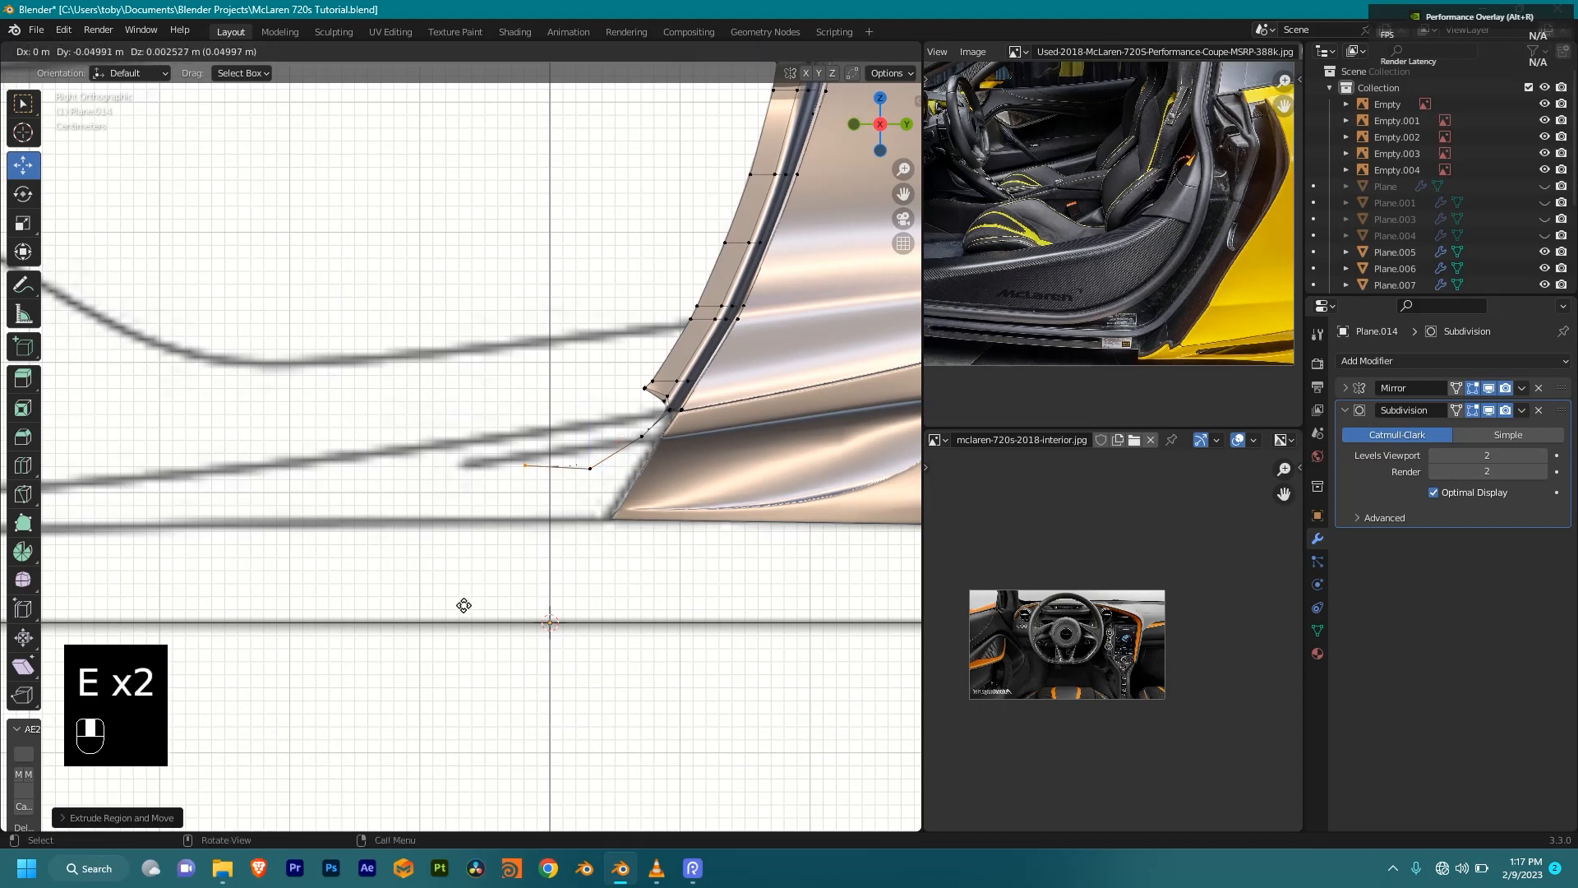
click(334, 731)
scroll(668, 516, up, 3)
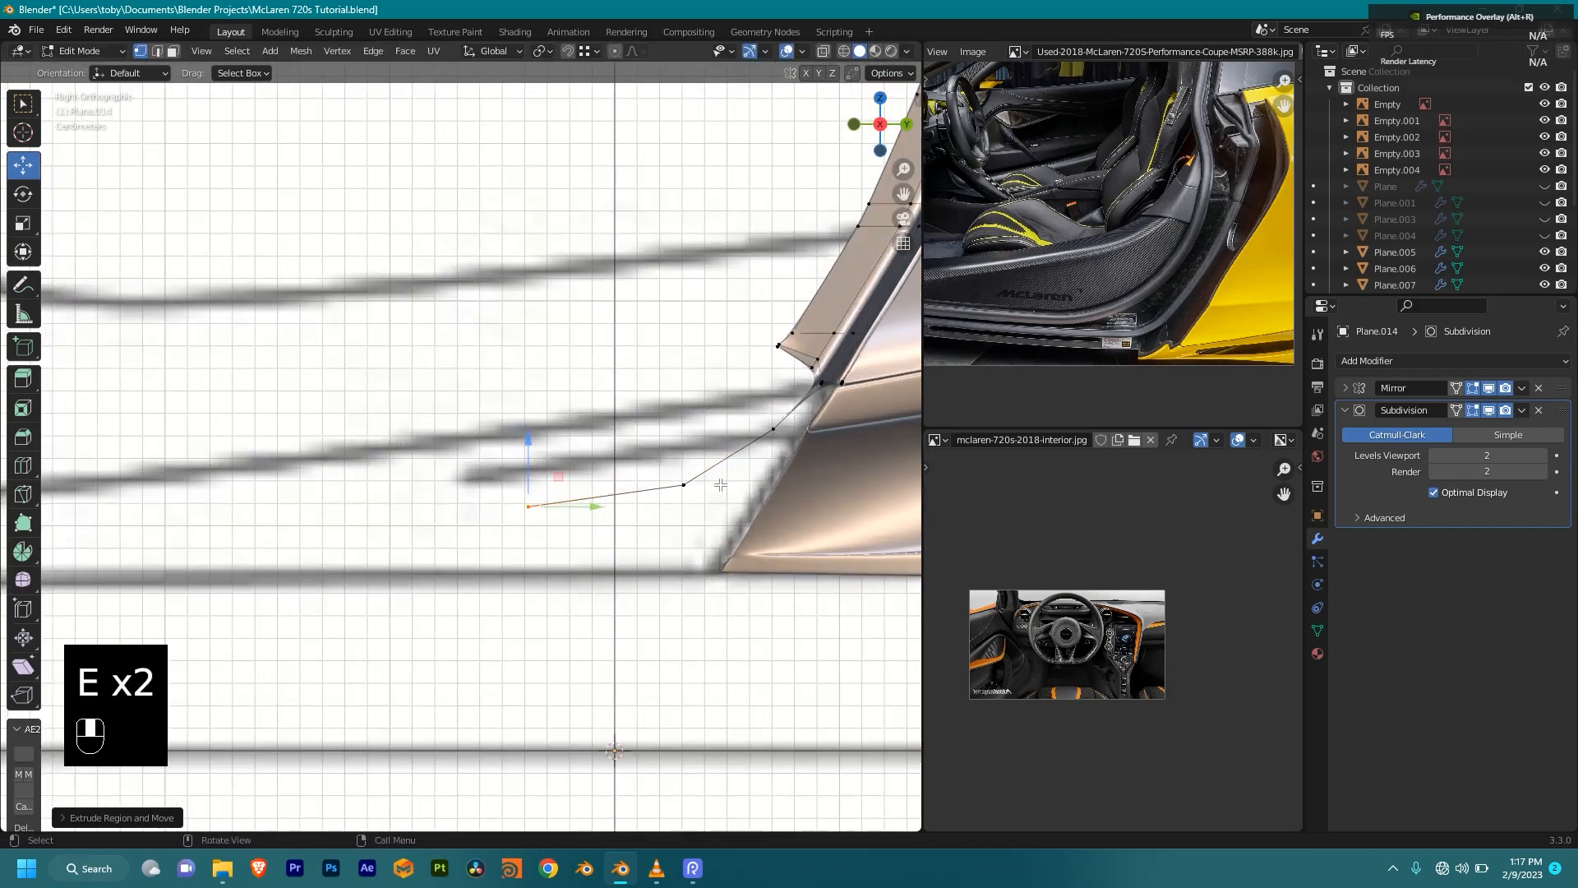
Step: Reposition the strip's two middle points so the bend from the jamb into the sill curves smoothly
click(685, 508)
key(shift+z)
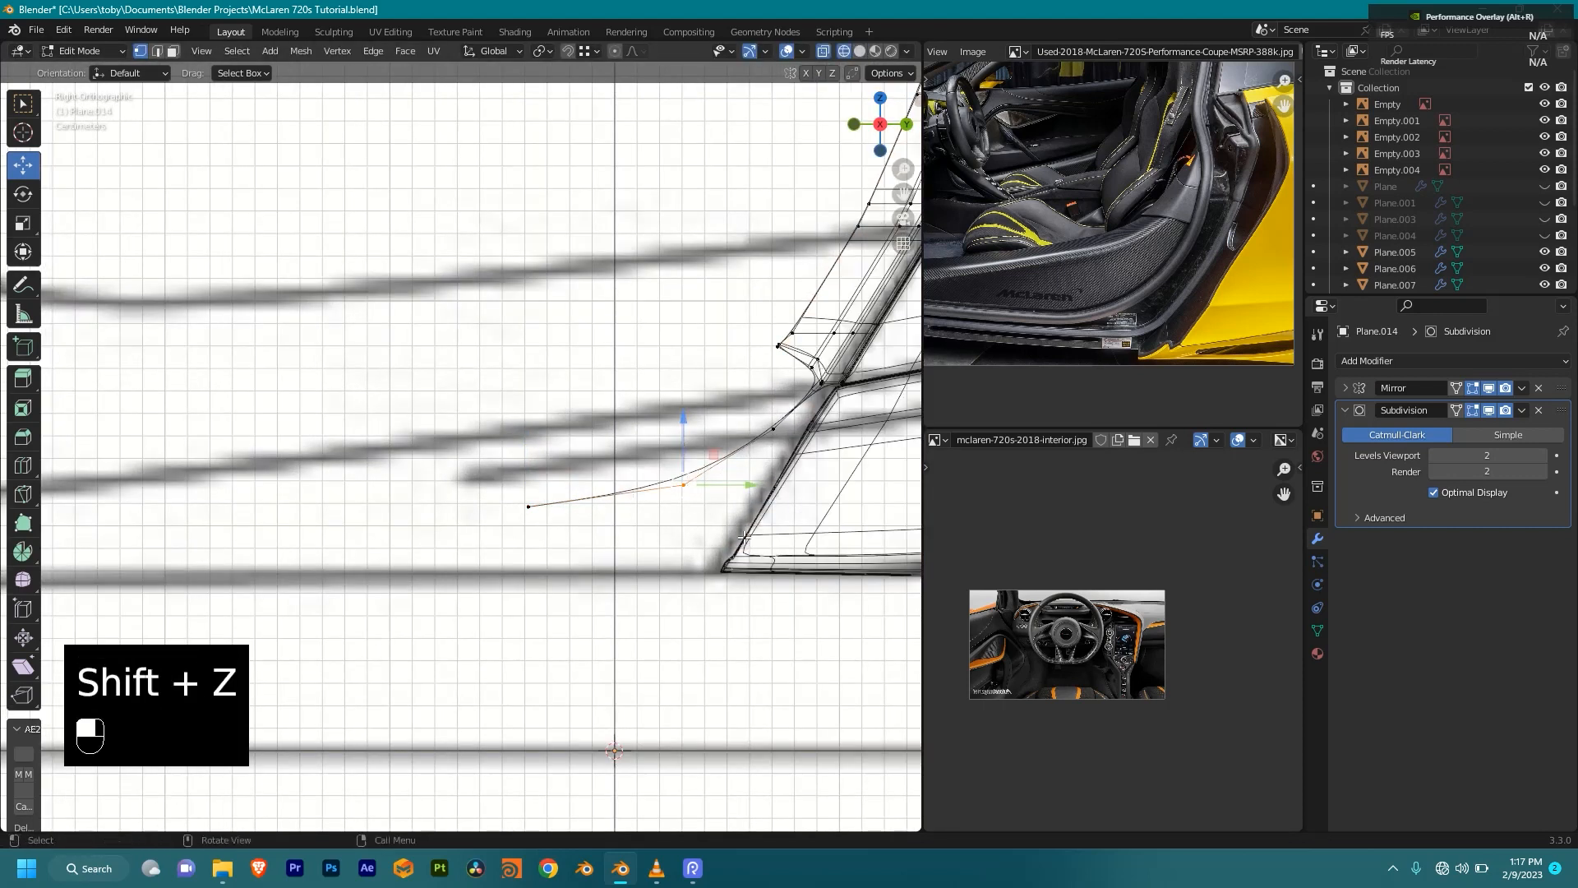
key(g)
click(690, 509)
drag(781, 401, 745, 466)
key(g)
key(g)
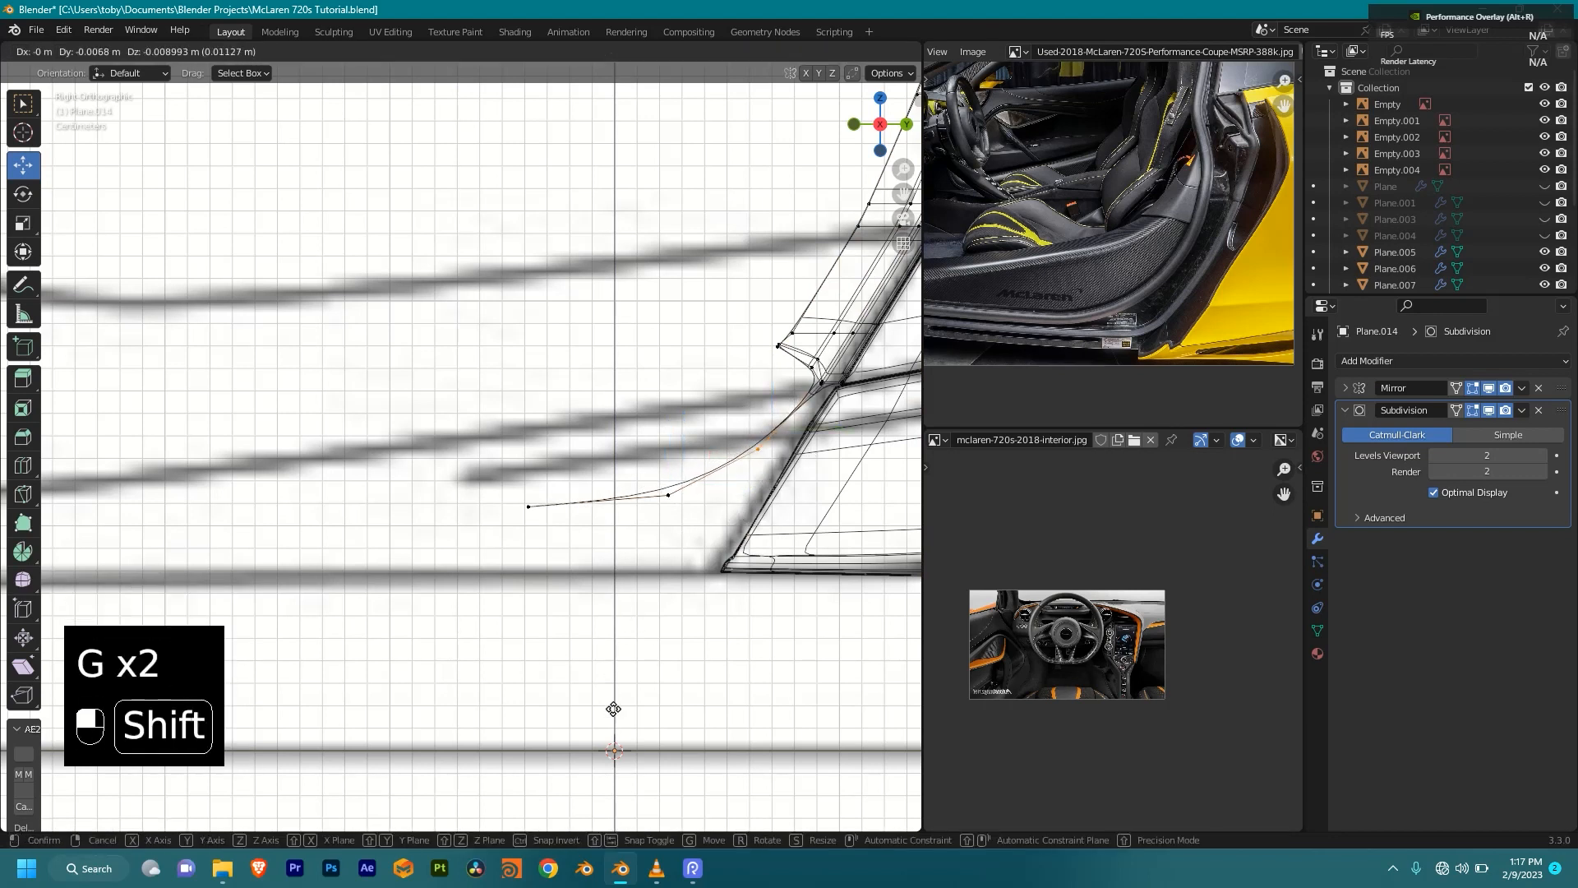
click(596, 730)
Step: Select the extruded strip's three rows of vertices and nudge them together up and forward
drag(540, 488, 473, 590)
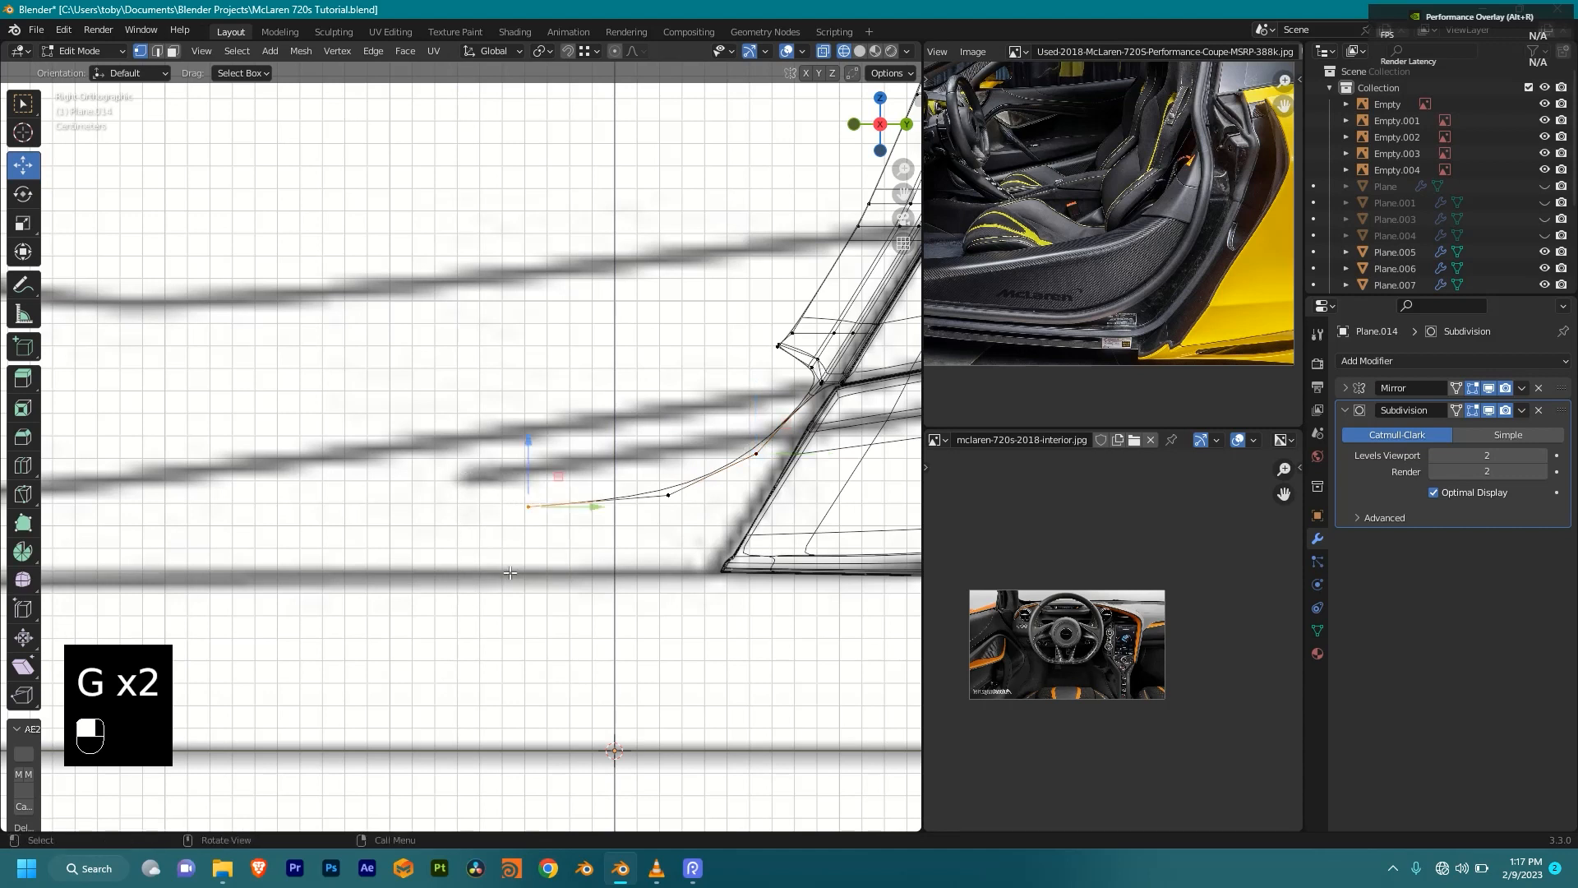
shift+click(756, 454)
shift+click(668, 495)
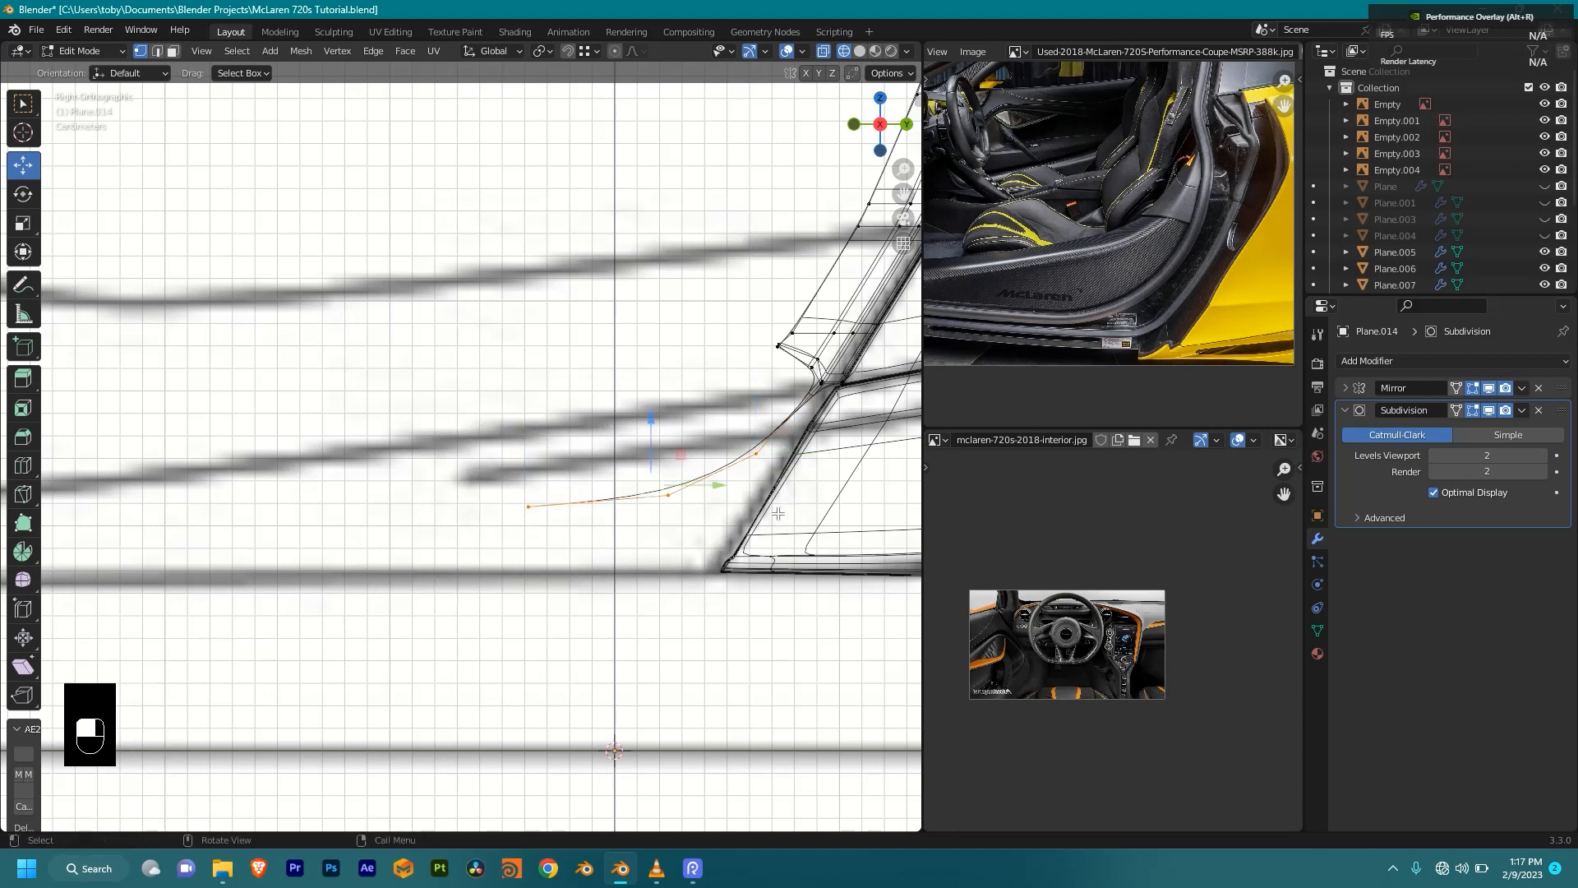
key(g)
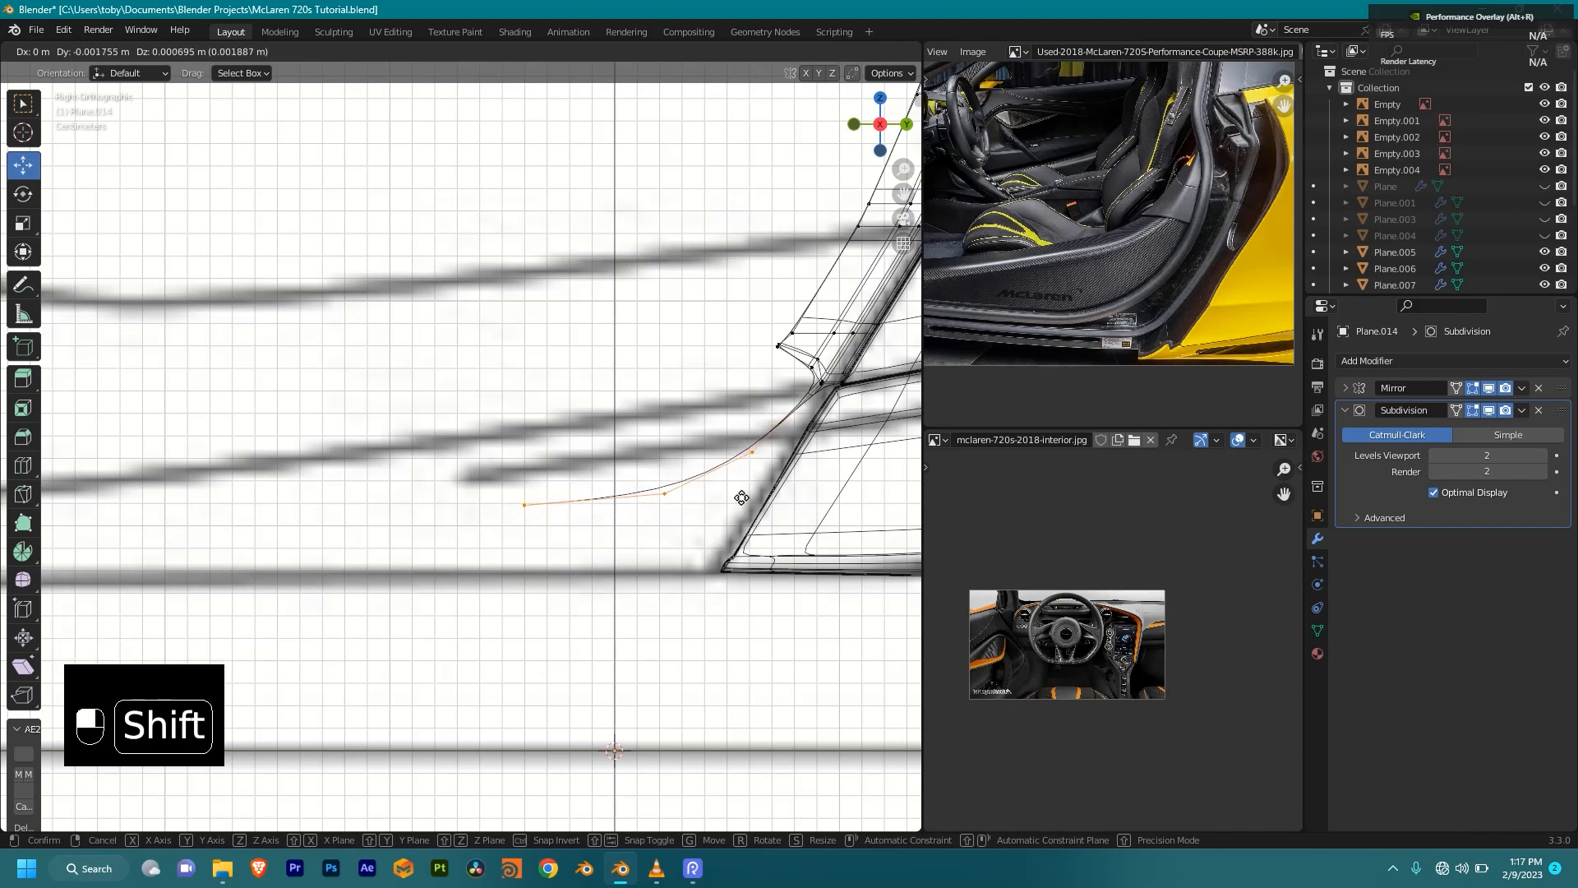
click(729, 474)
Step: Extrude the strip's front end straight forward along the sill to the front wheel arch
scroll(612, 486, down, 4)
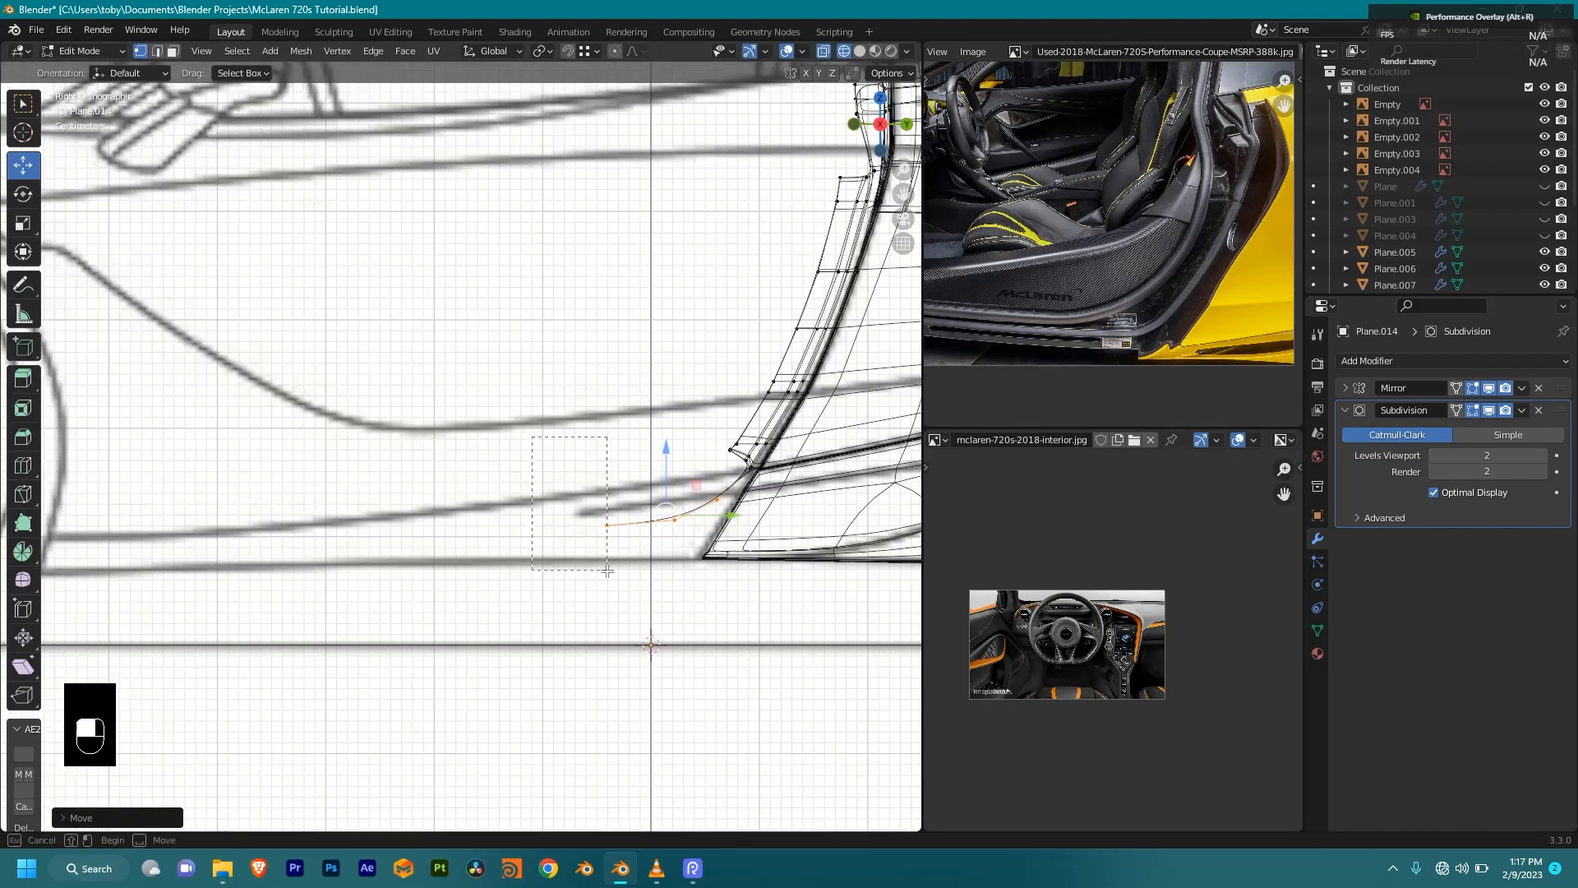
drag(608, 569, 637, 571)
scroll(647, 568, down, 4)
shift+middle_drag(649, 567, 735, 591)
key(r)
right_click(738, 555)
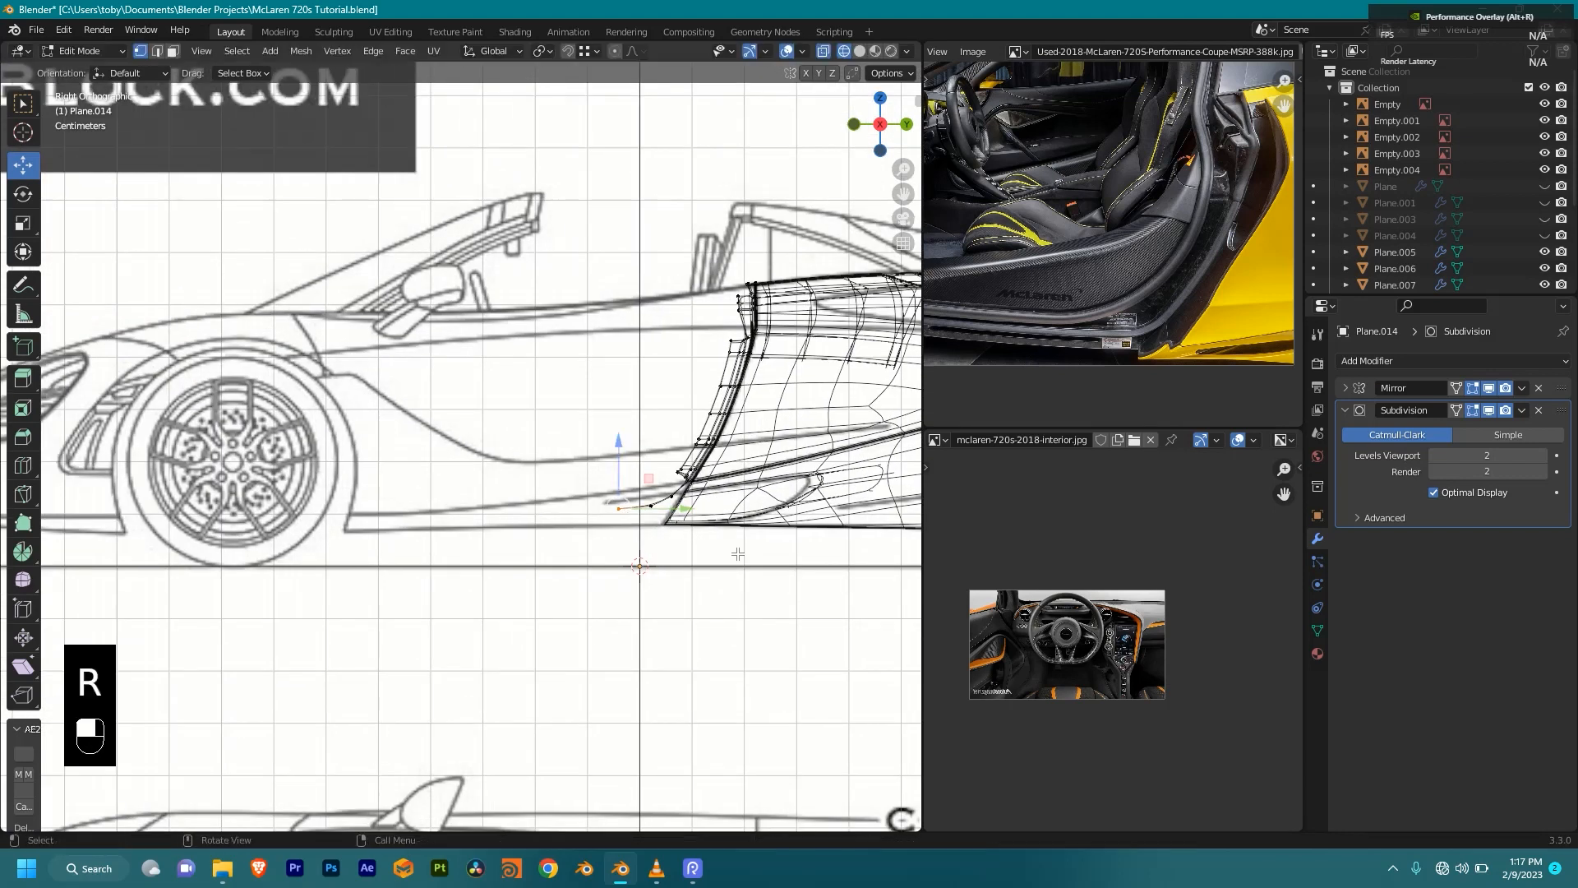
key(e)
shift+click(680, 652)
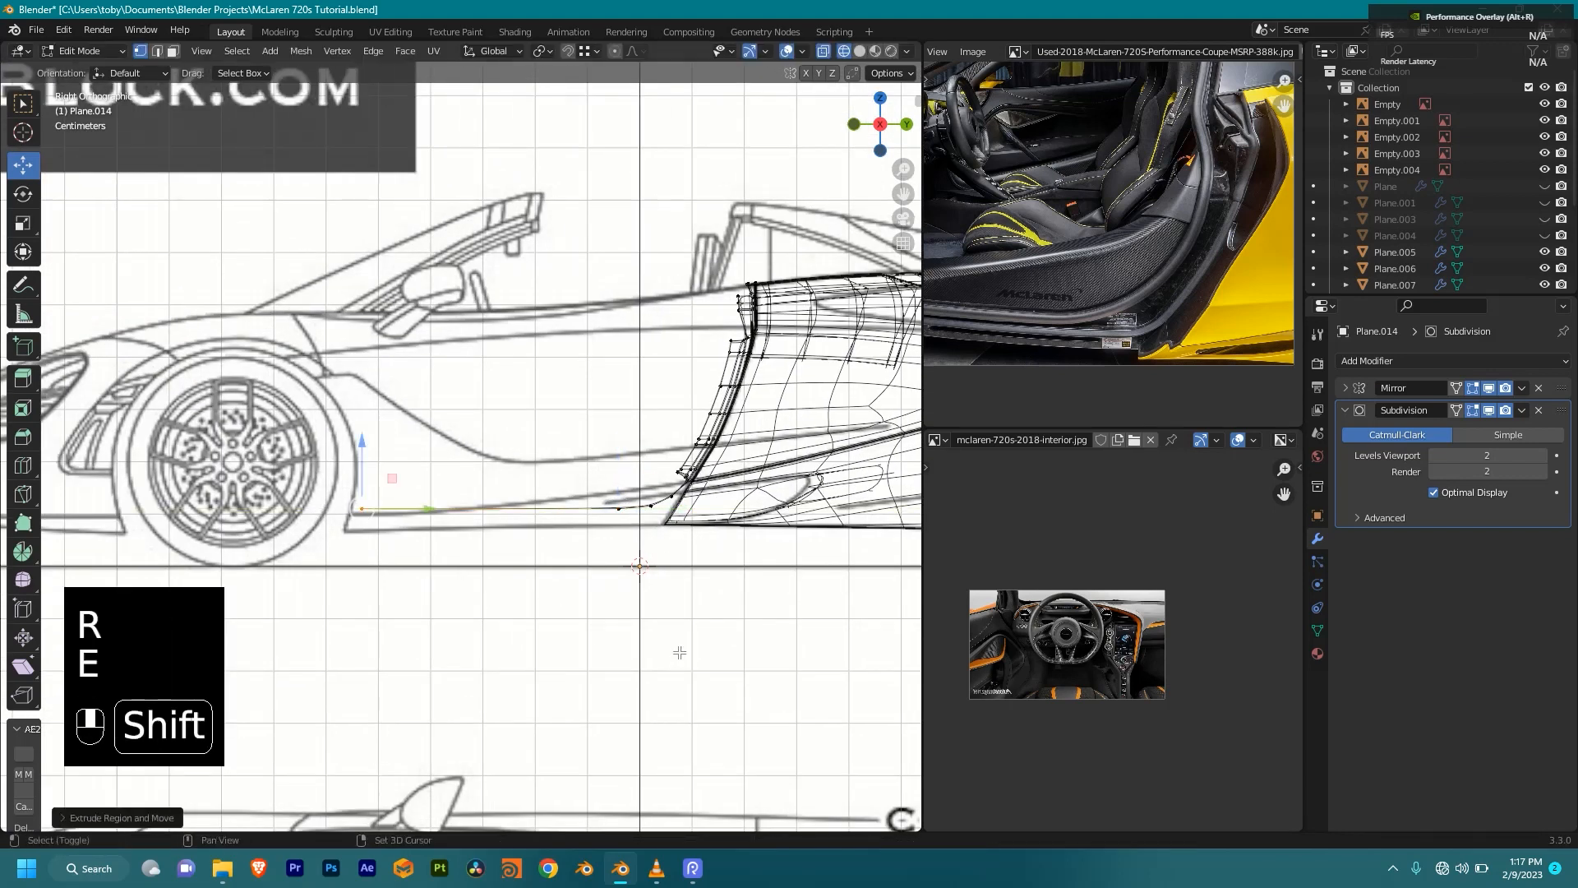
Step: Select the sill strip's inner long edge back to the jamb and extrude it upward along Z
key(shift+z)
middle_drag(674, 572, 589, 475)
key(KP_3)
middle_drag(644, 535, 302, 523)
click(218, 507)
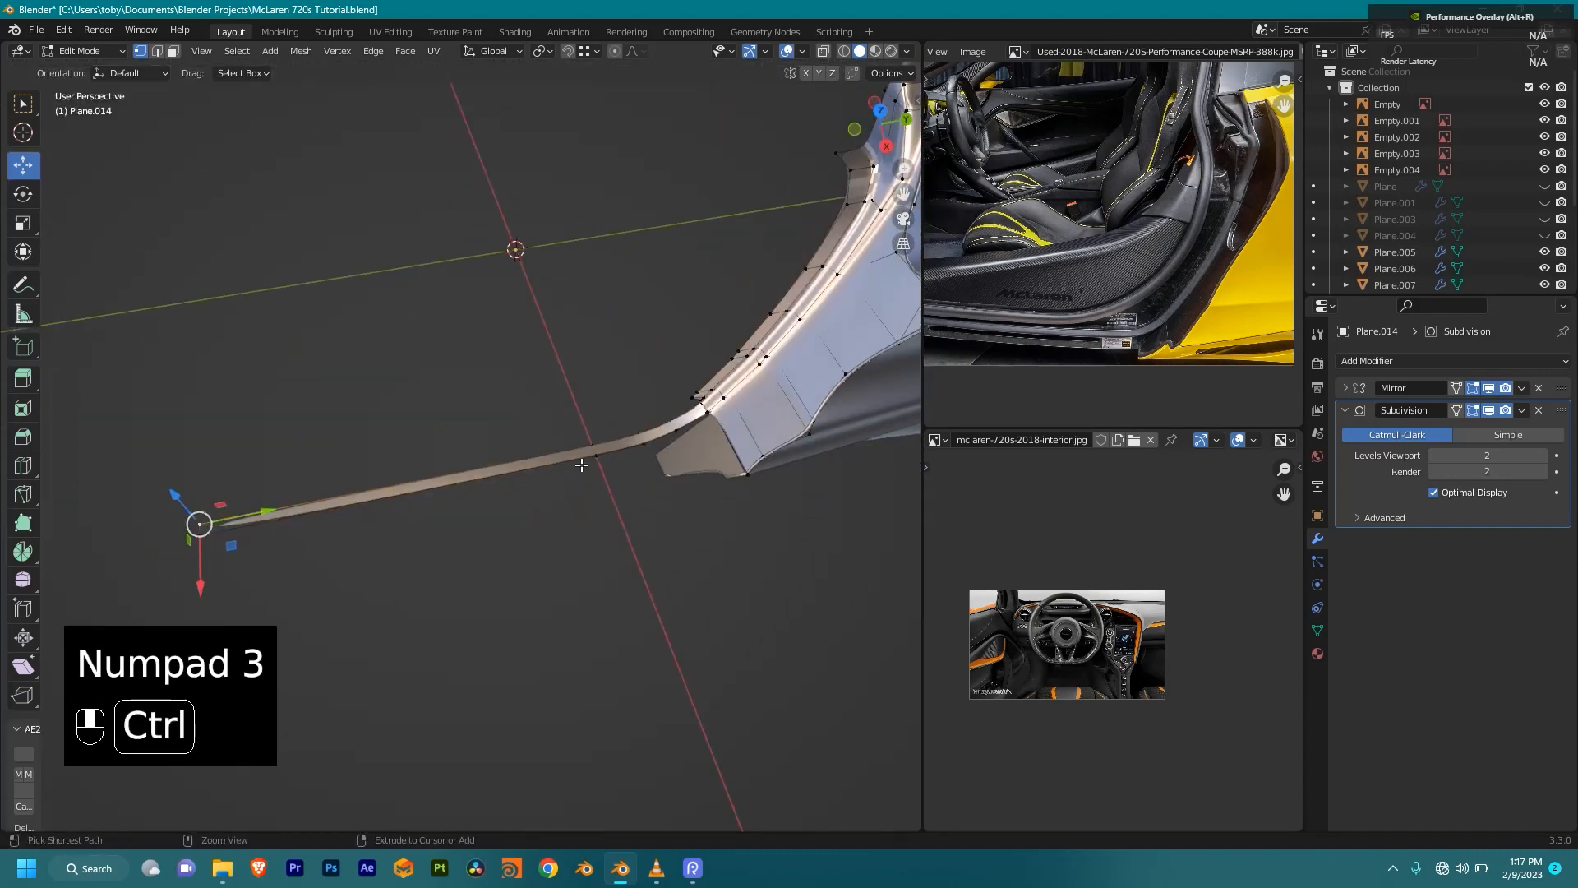
ctrl+click(644, 424)
middle_drag(644, 424, 568, 433)
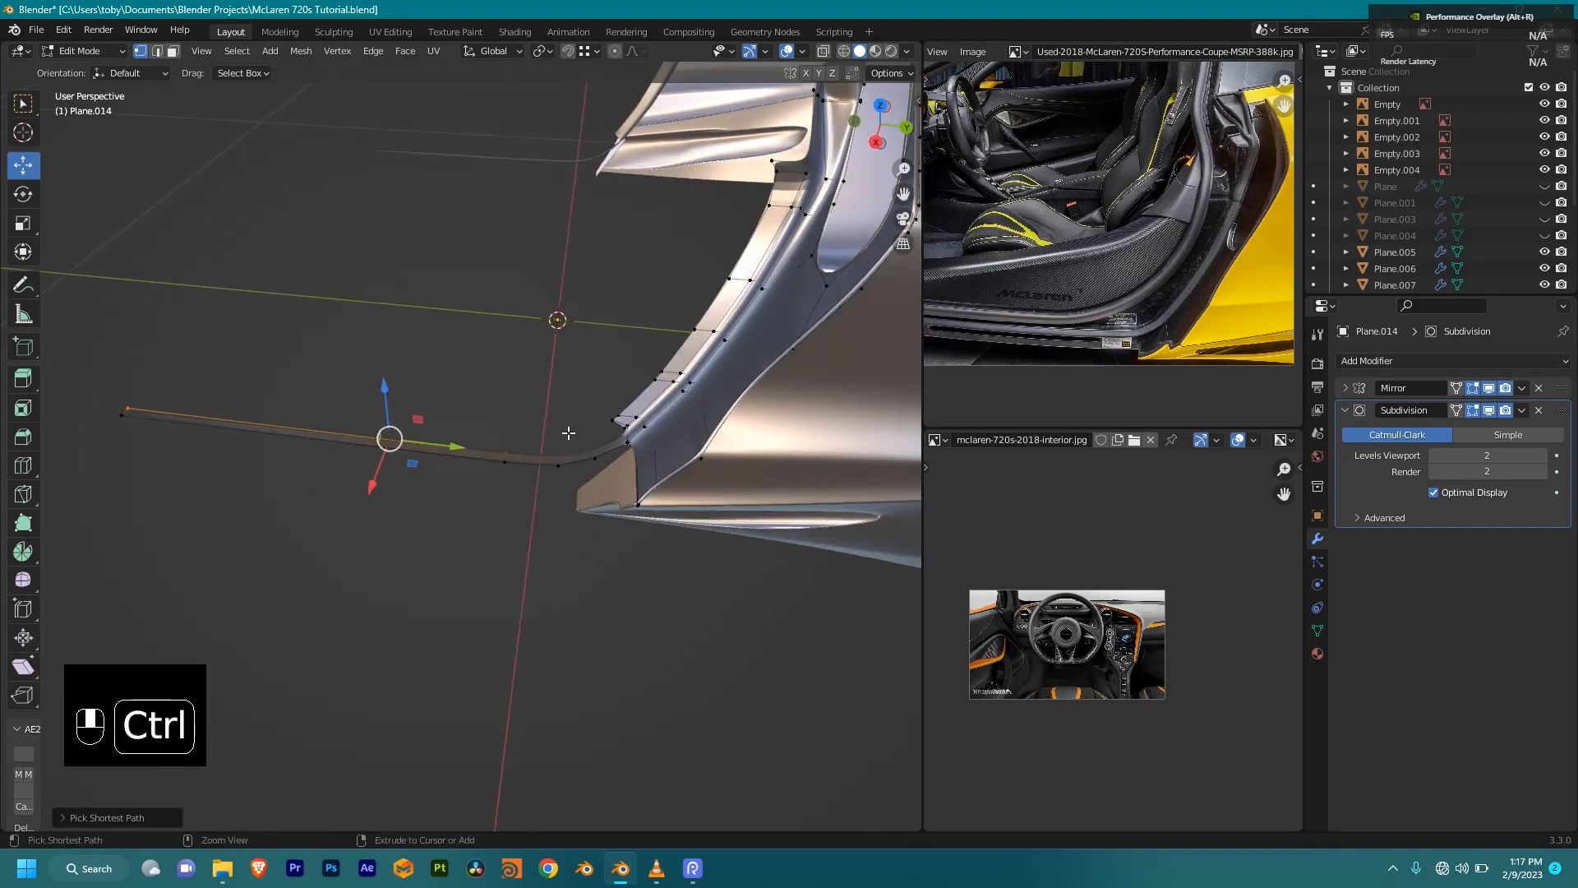
key(shift+z)
shift+click(596, 438)
shift+click(596, 438)
key(KP_3)
shift+middle_drag(640, 485, 708, 486)
key(e)
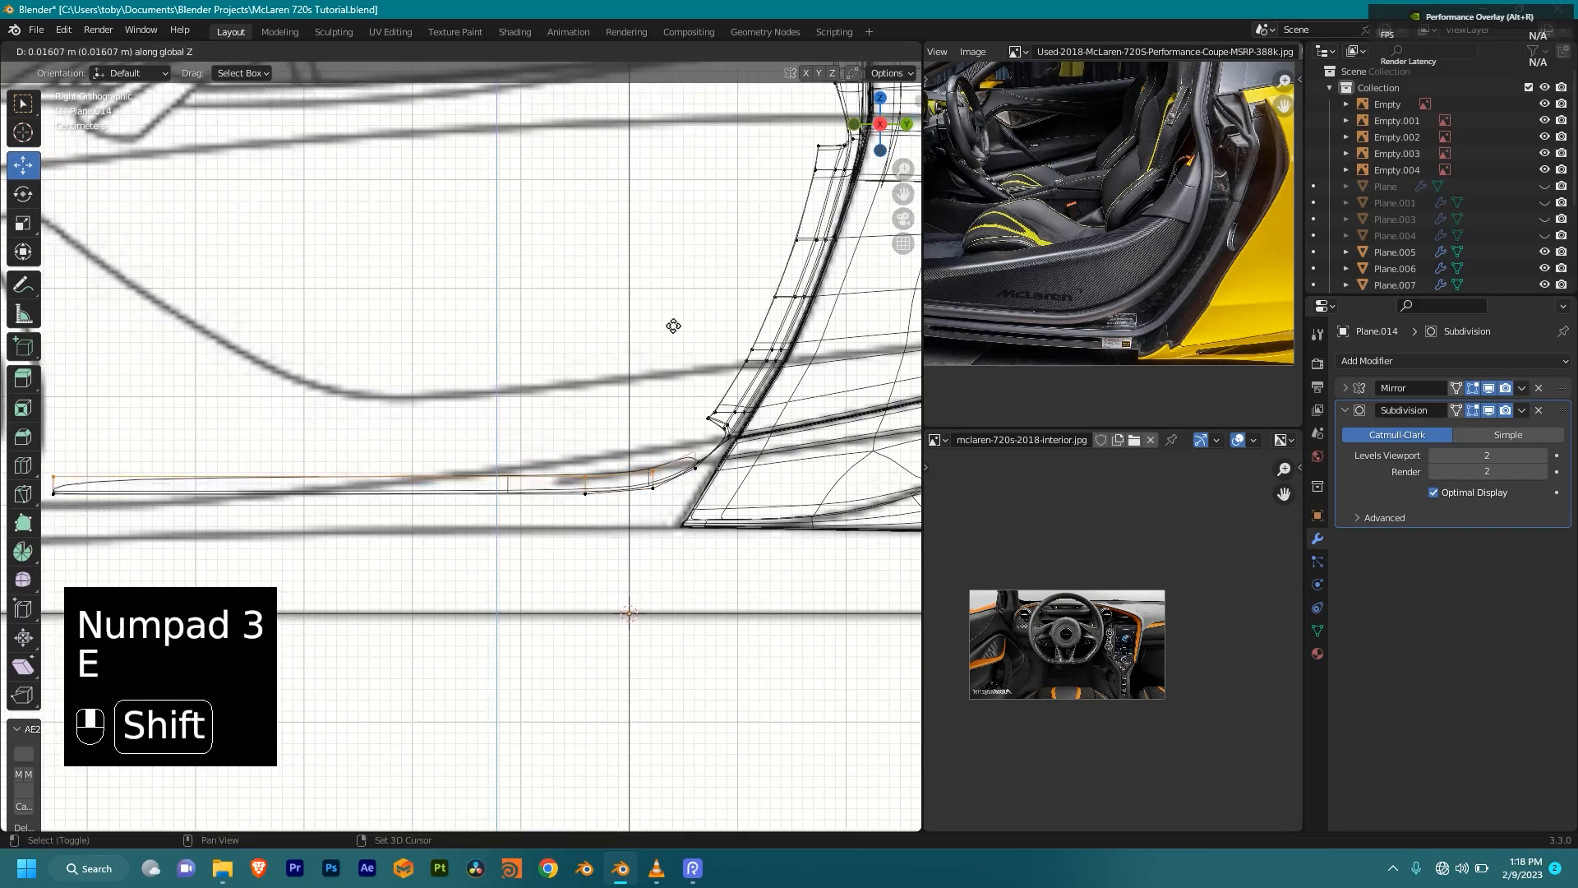
click(616, 159)
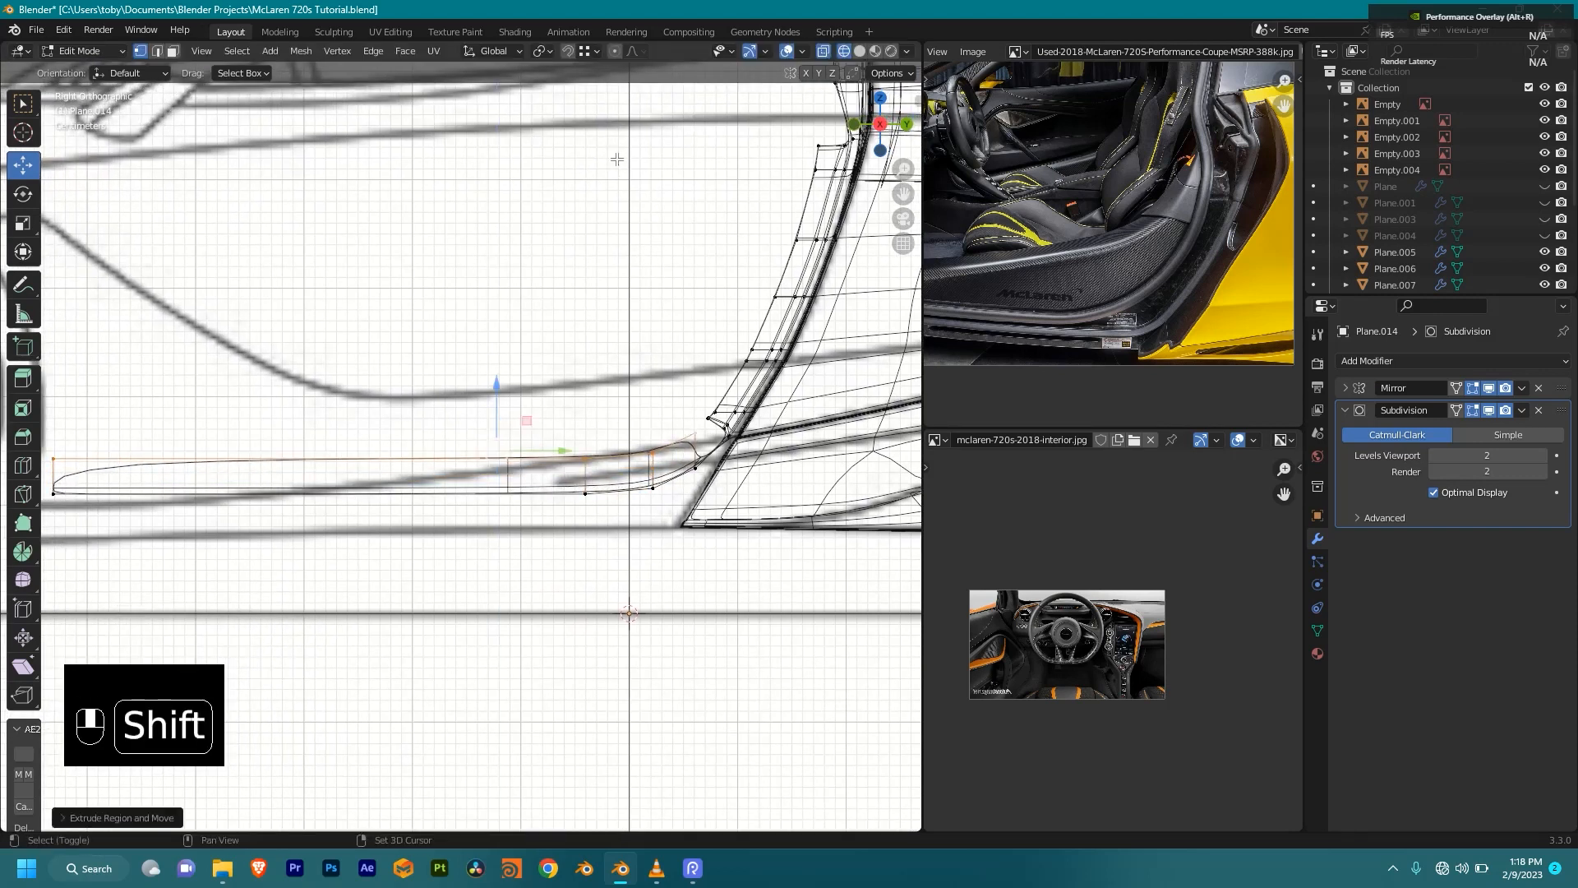
Step: Lower the extruded sill edge along Z to just above the strip in the right side view
key(shift+z)
key(shift+z)
scroll(585, 450, up, 2)
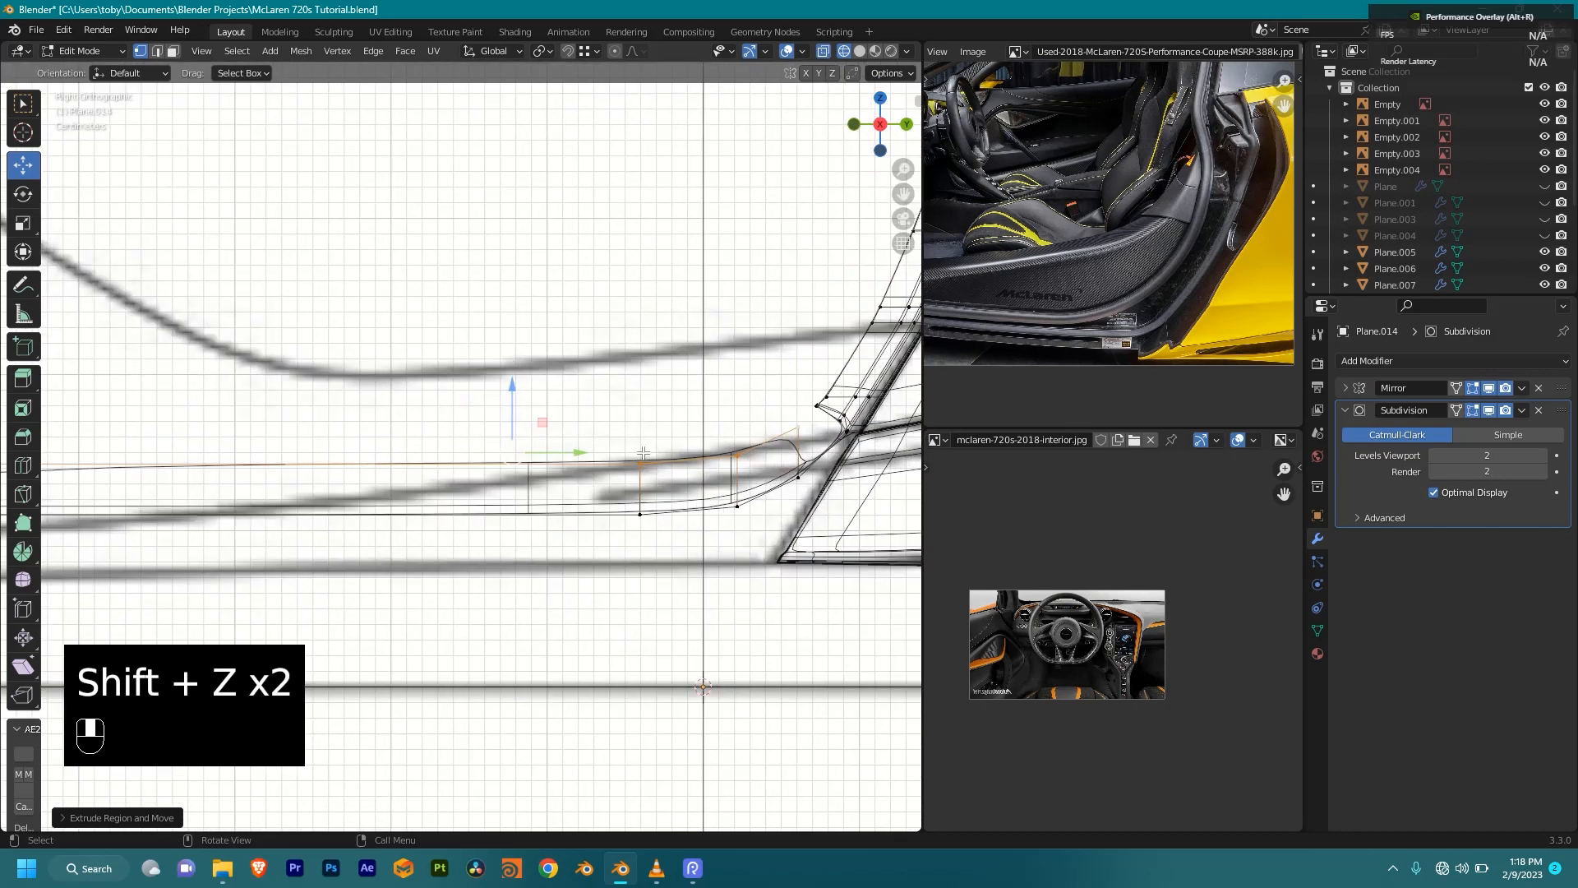
key(g)
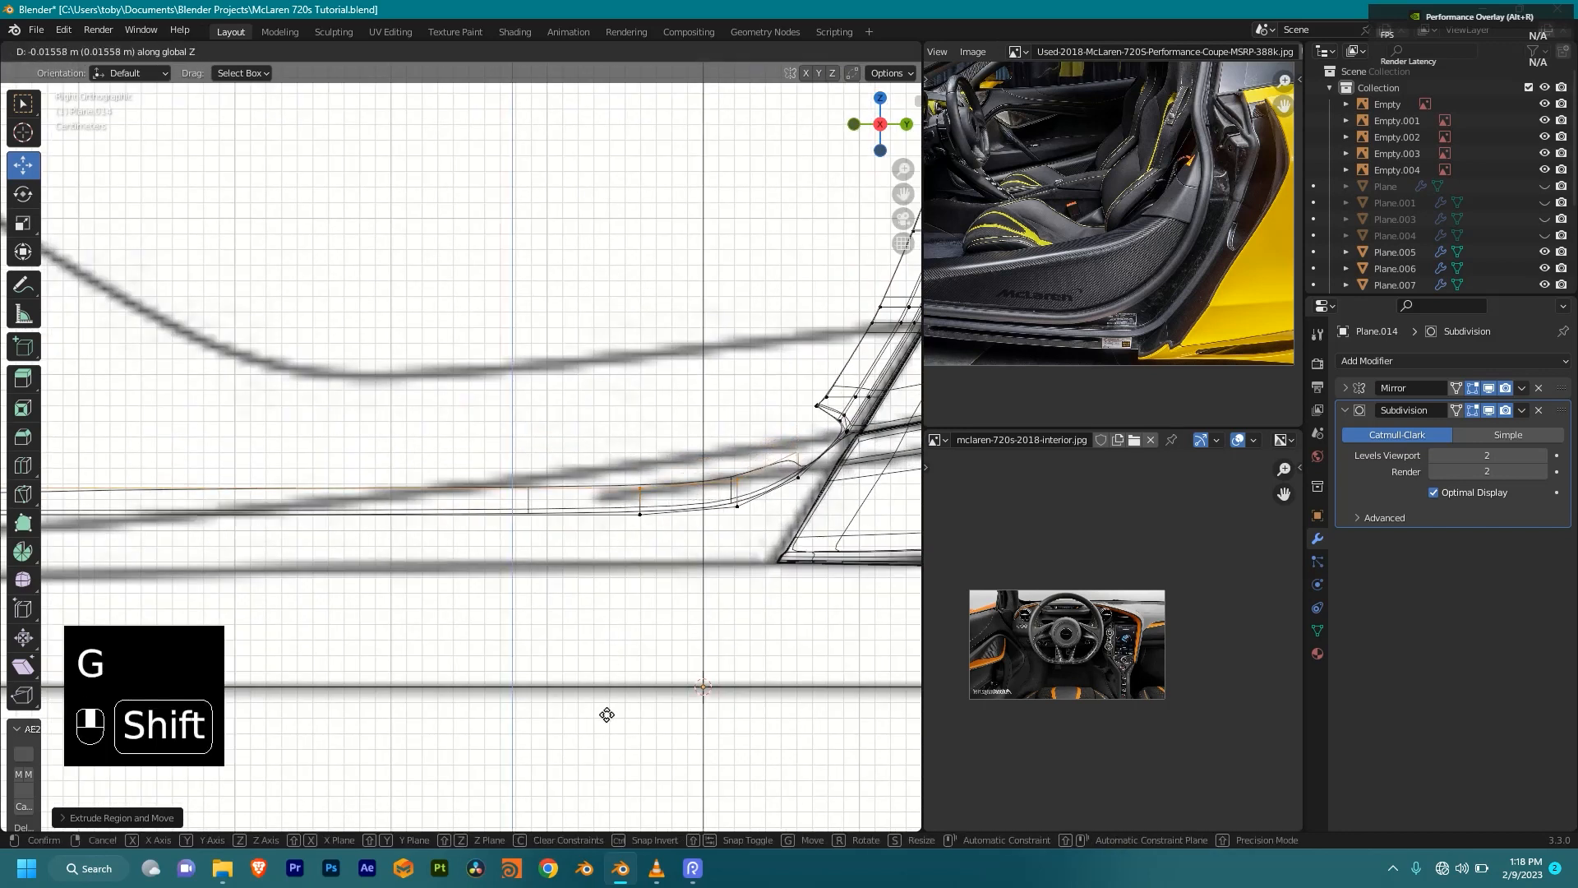
click(654, 823)
Step: Move the last two upper vertices of the sill strip nearest the jamb up and forward to raise its rear end
shift+middle_drag(705, 477, 624, 494)
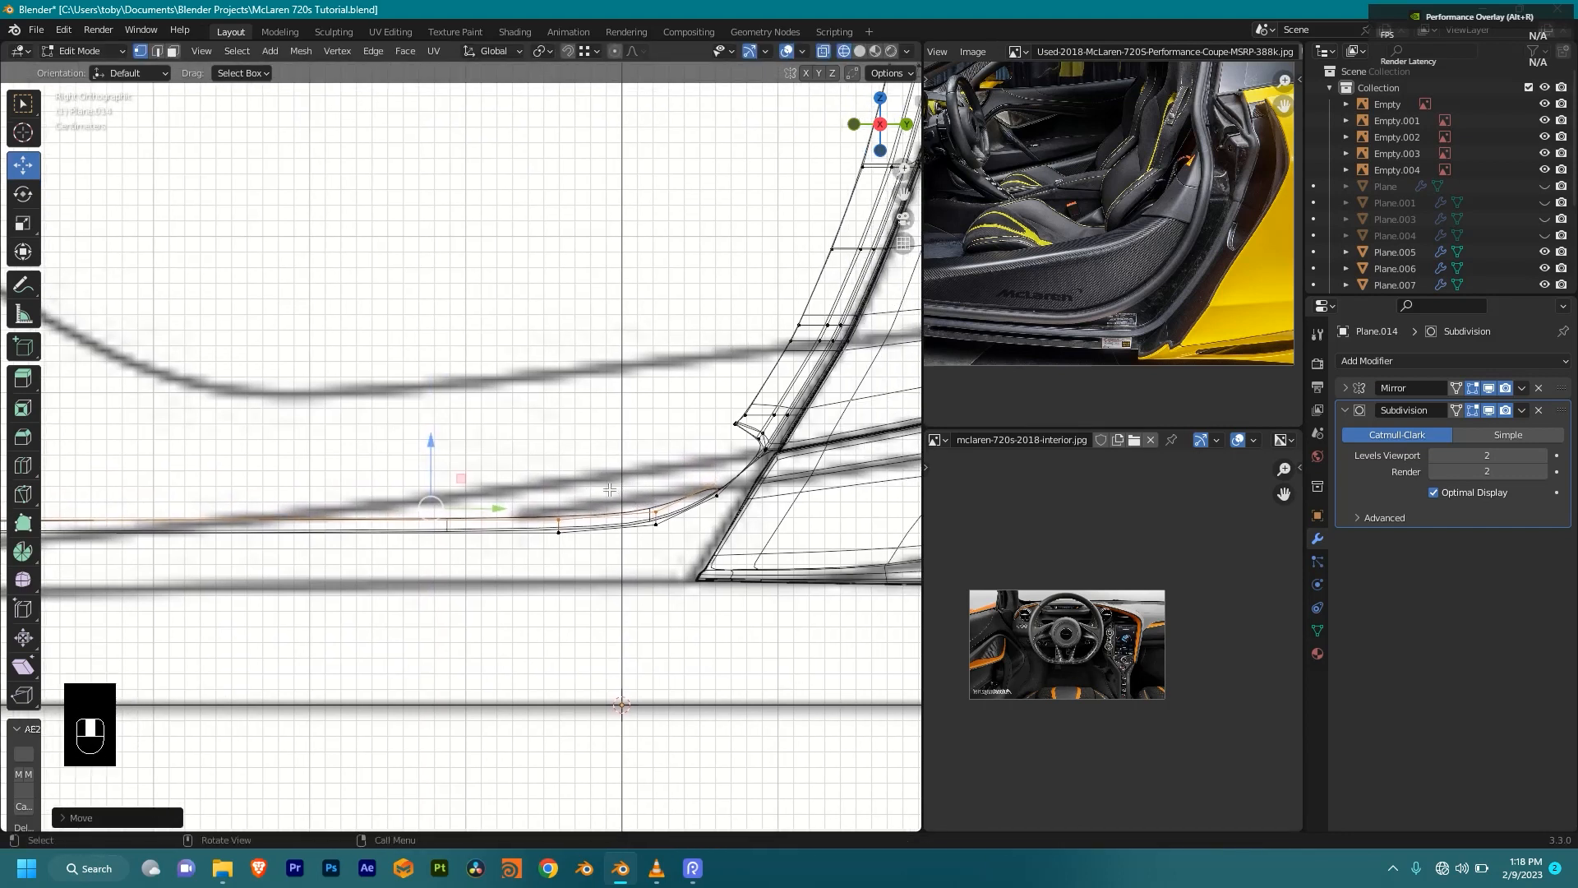
click(664, 533)
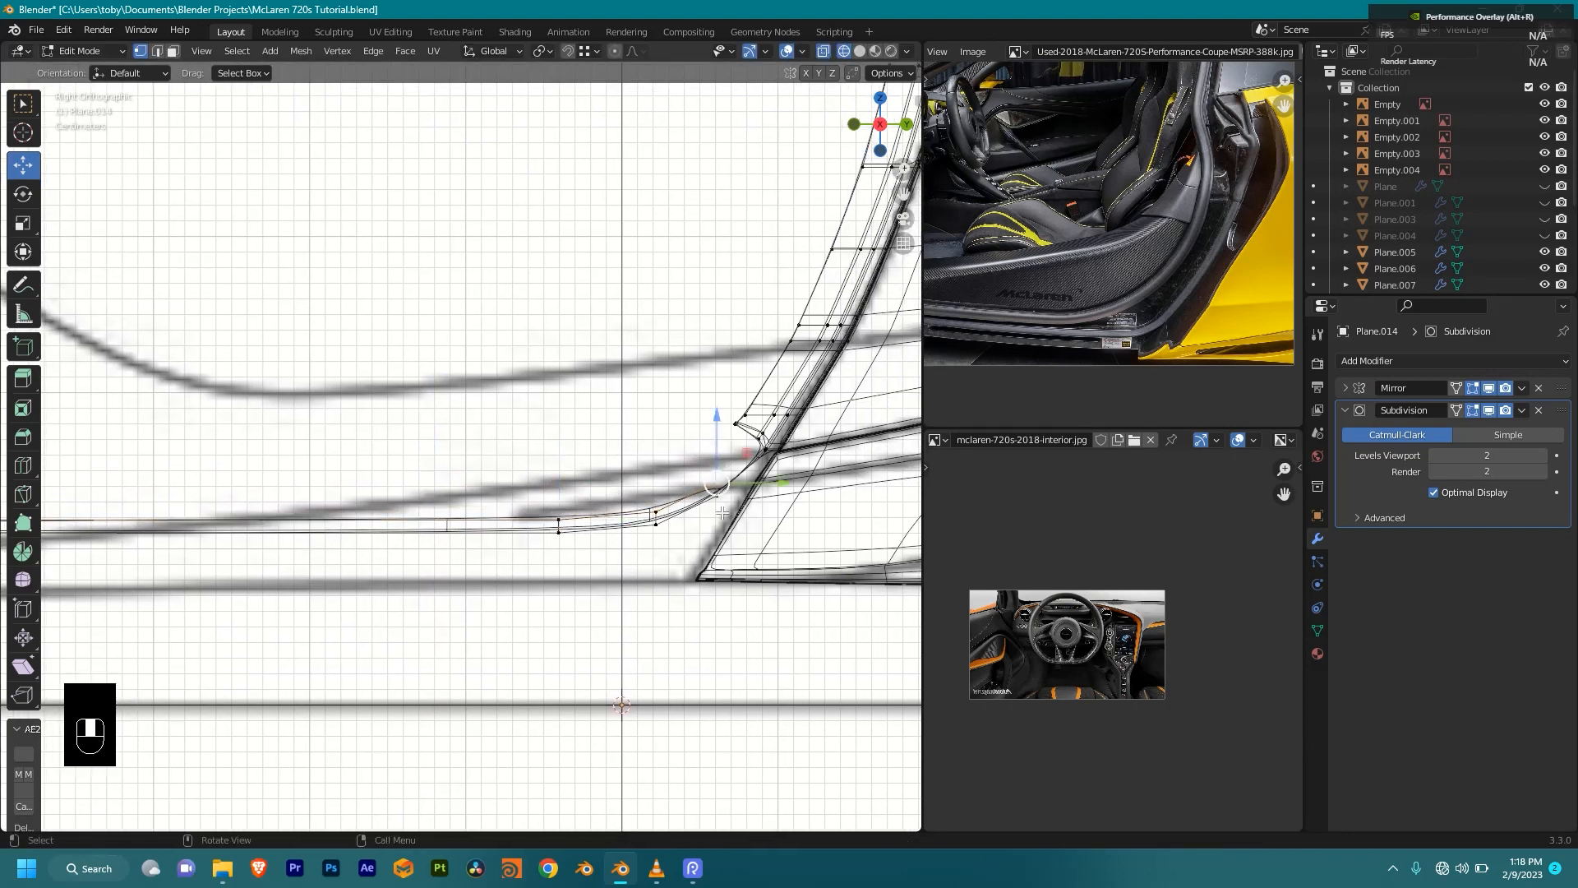
key(h)
key(ctrl+z)
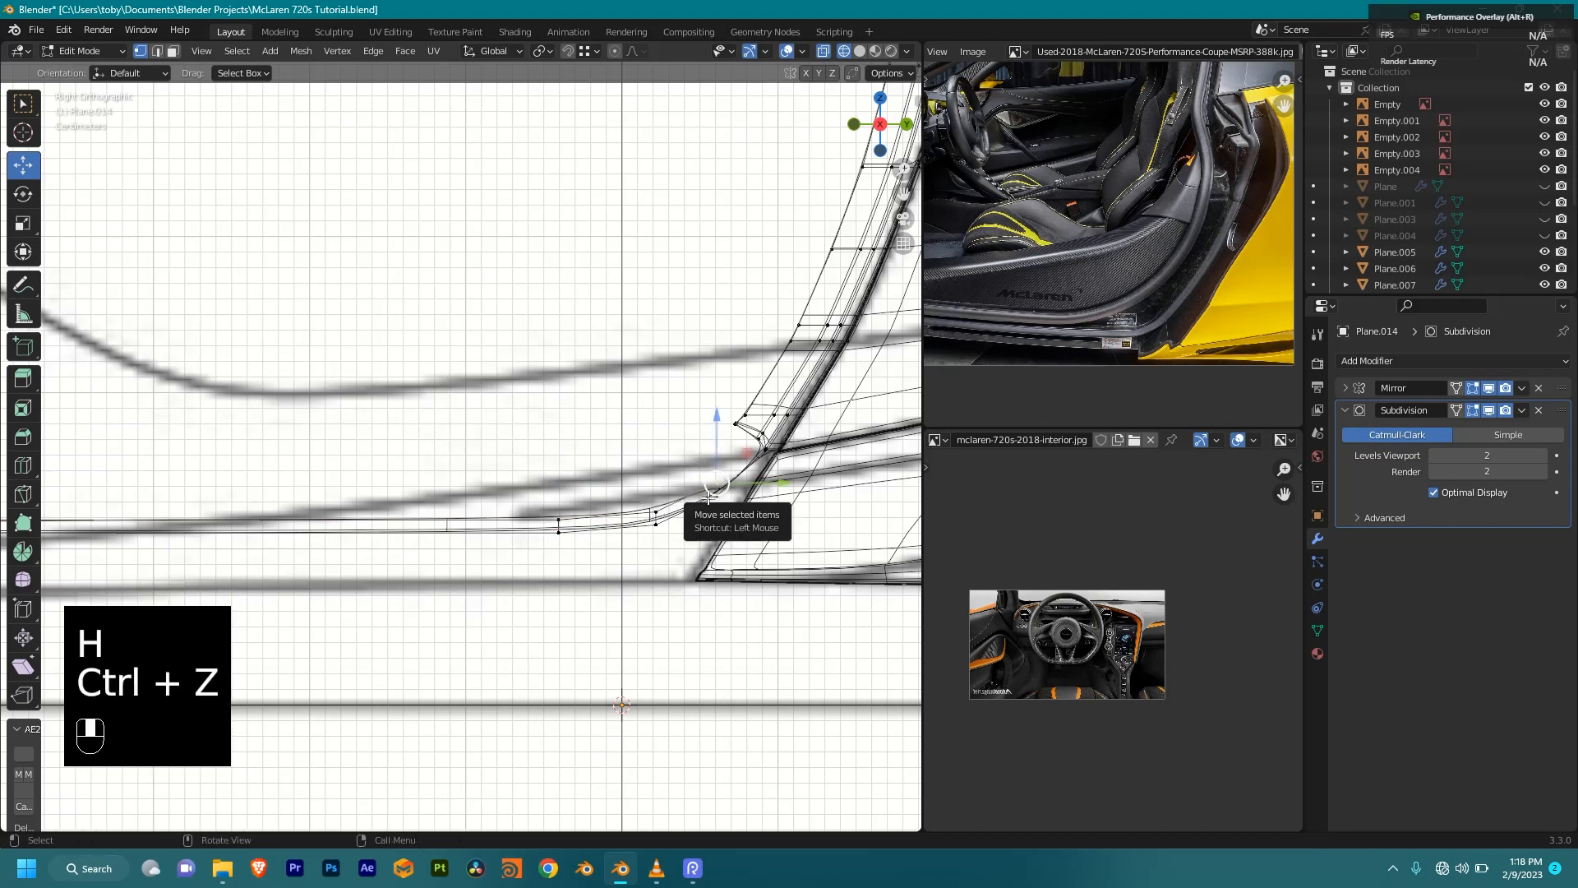
key(g)
click(313, 245)
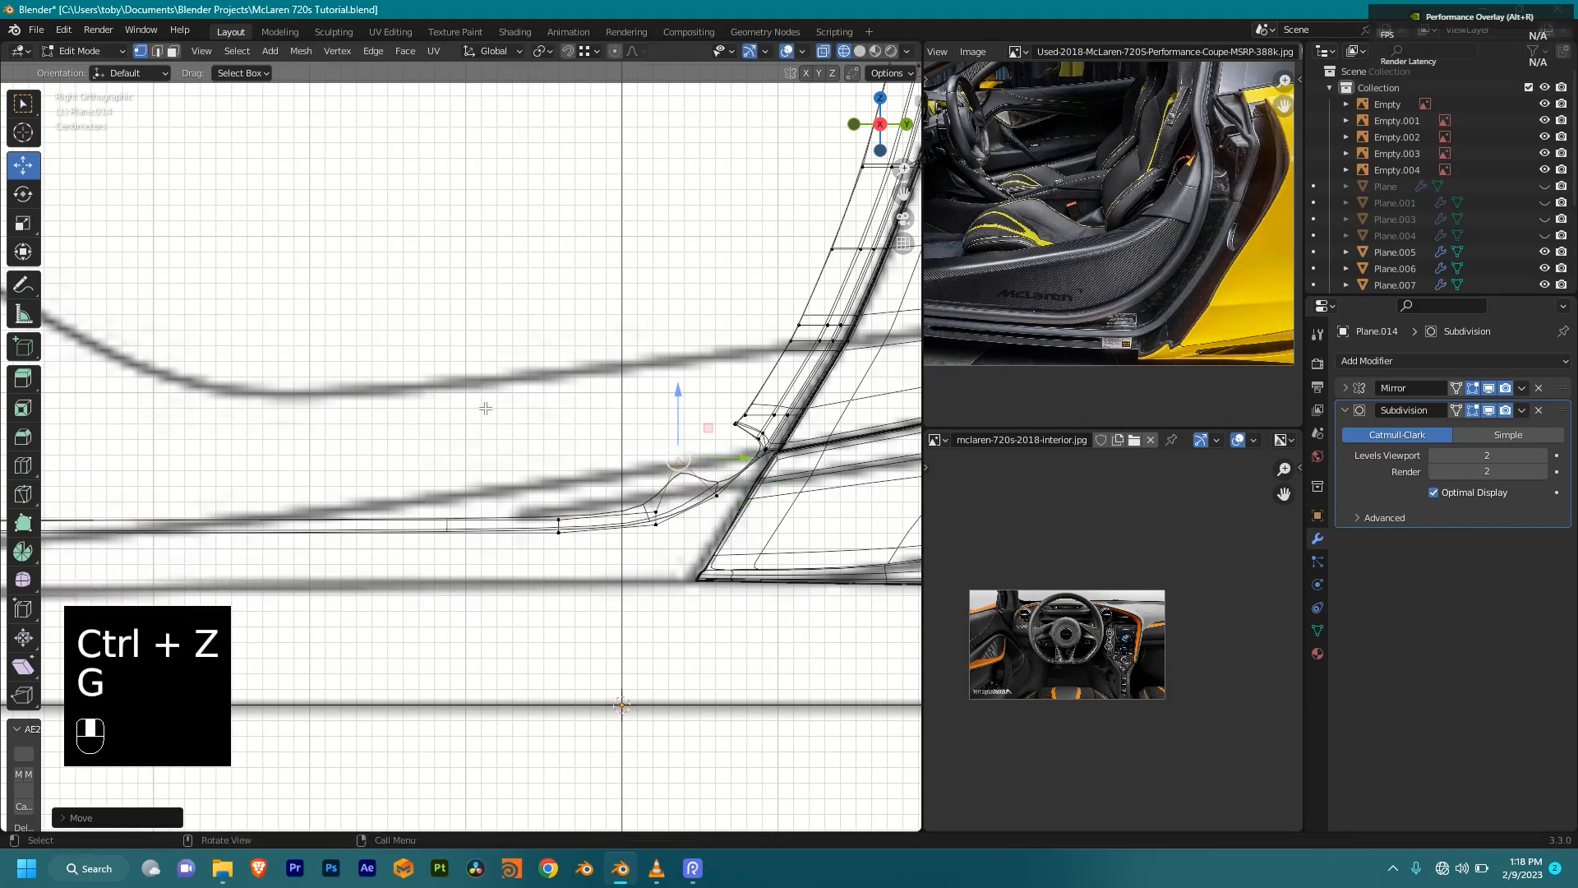
click(655, 512)
key(g)
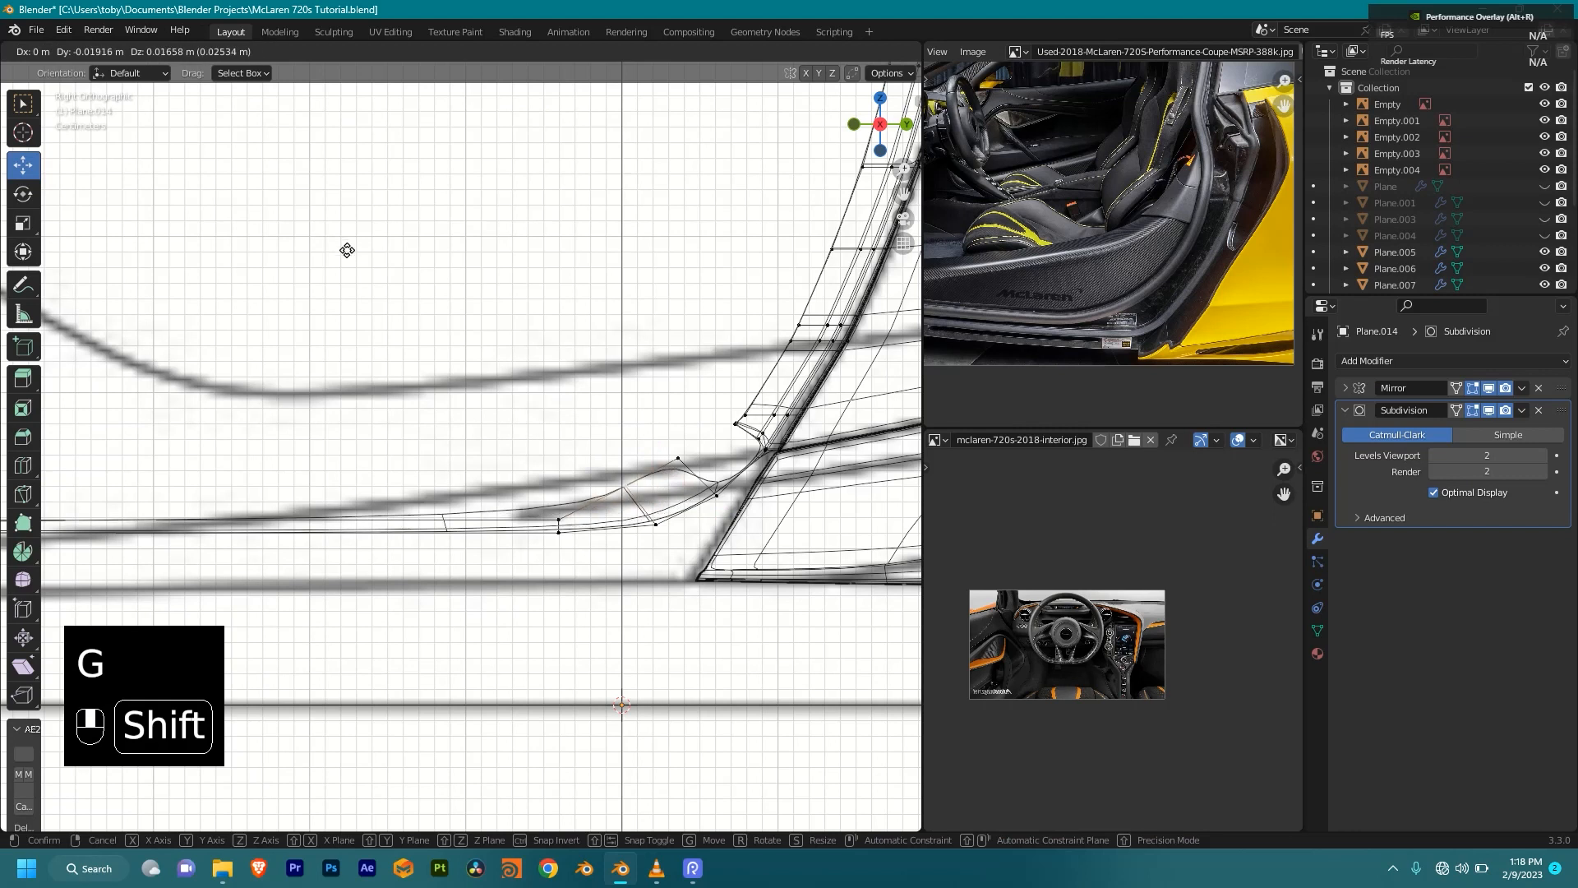
click(347, 246)
Step: Move the lower front corner vertex of the jamb's inner flange slightly forward and up in the right side view
scroll(1123, 328, up, 2)
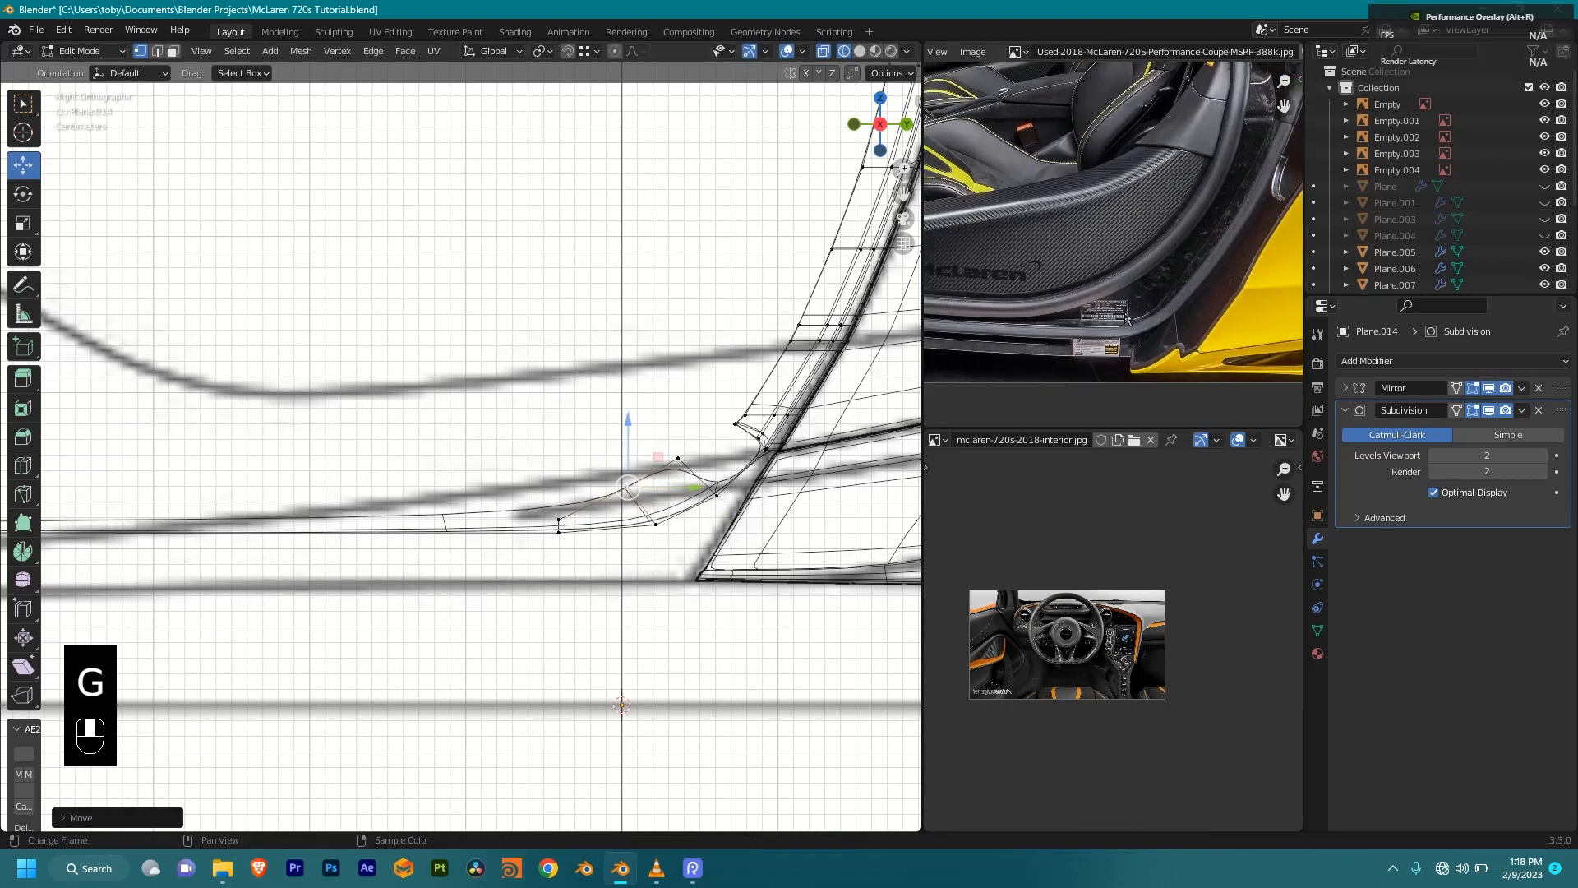
shift+middle_drag(757, 413, 662, 456)
scroll(674, 452, up, 1)
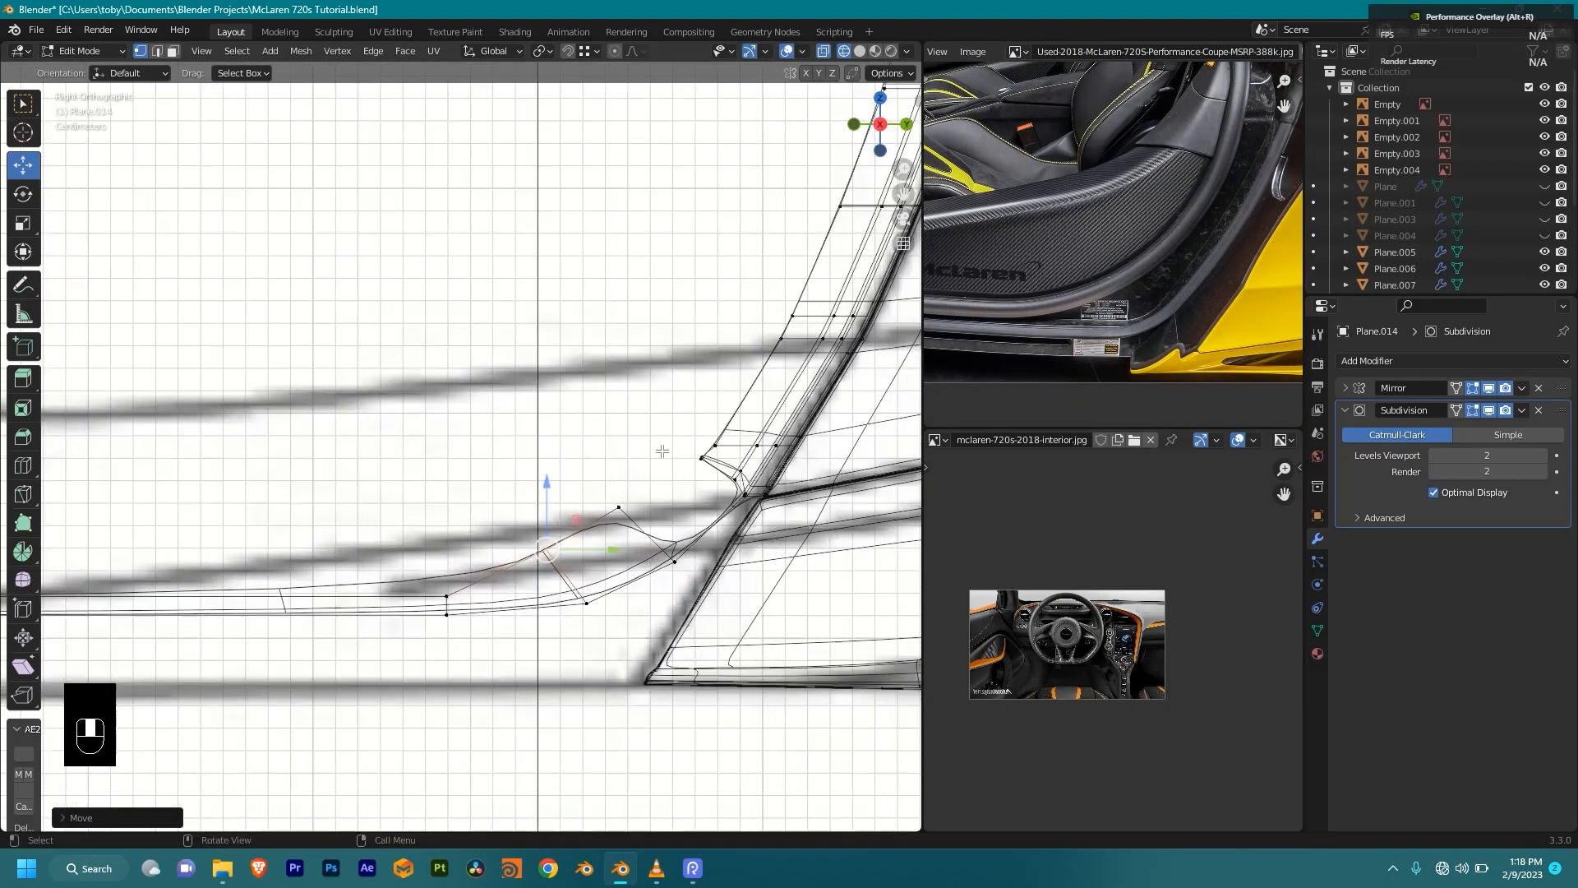
drag(702, 478, 704, 479)
key(g)
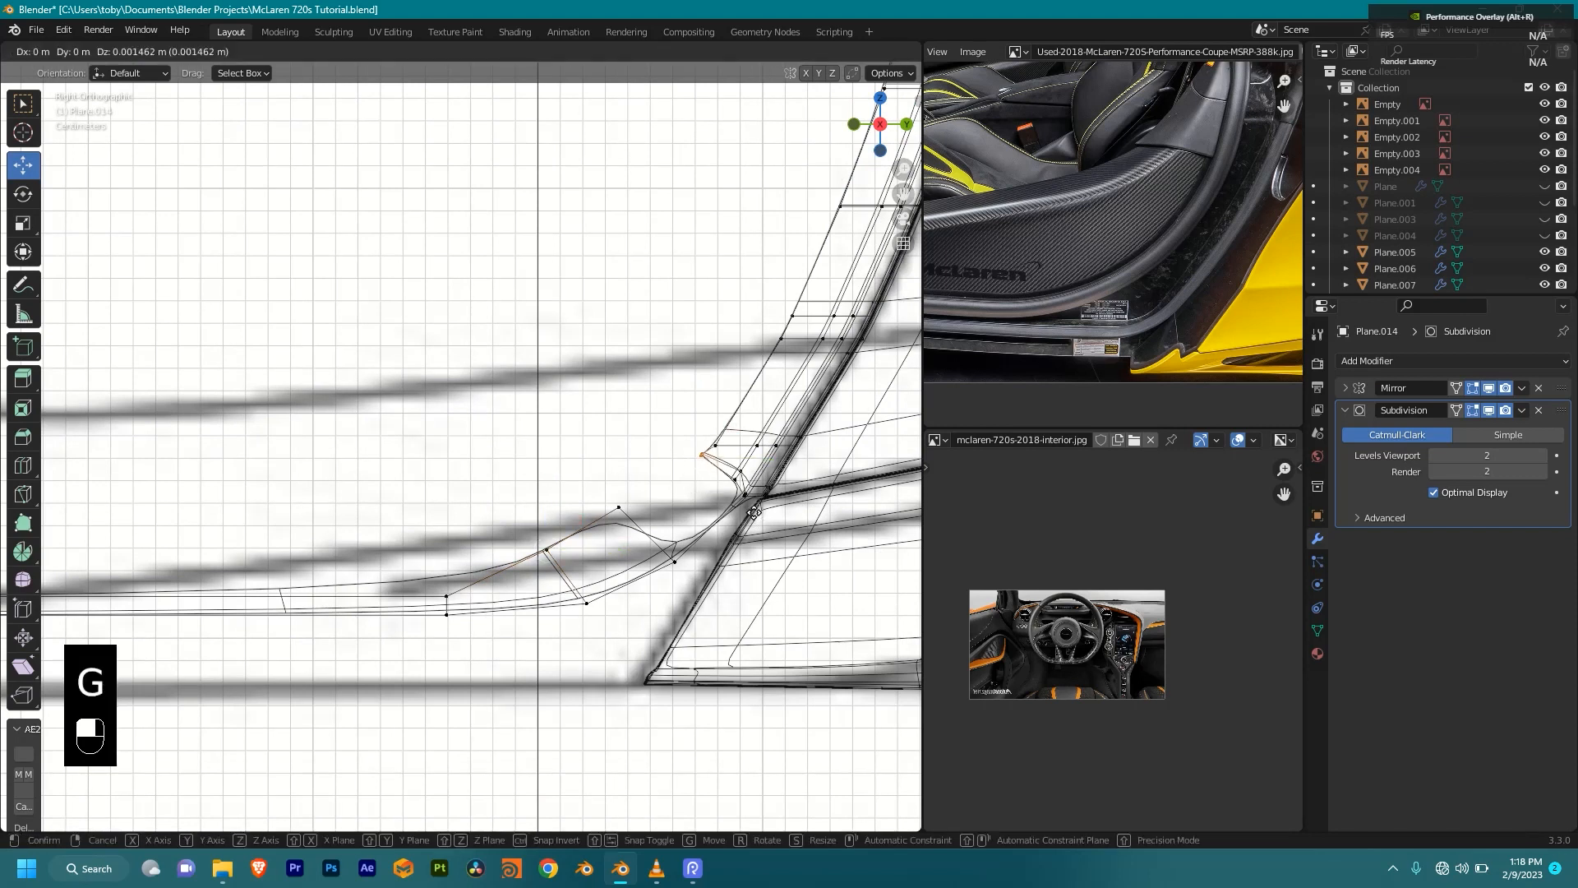
click(672, 540)
Step: Raise the inner-edge flange vertex just above the corner to even out the flange's front curve
drag(740, 427, 767, 466)
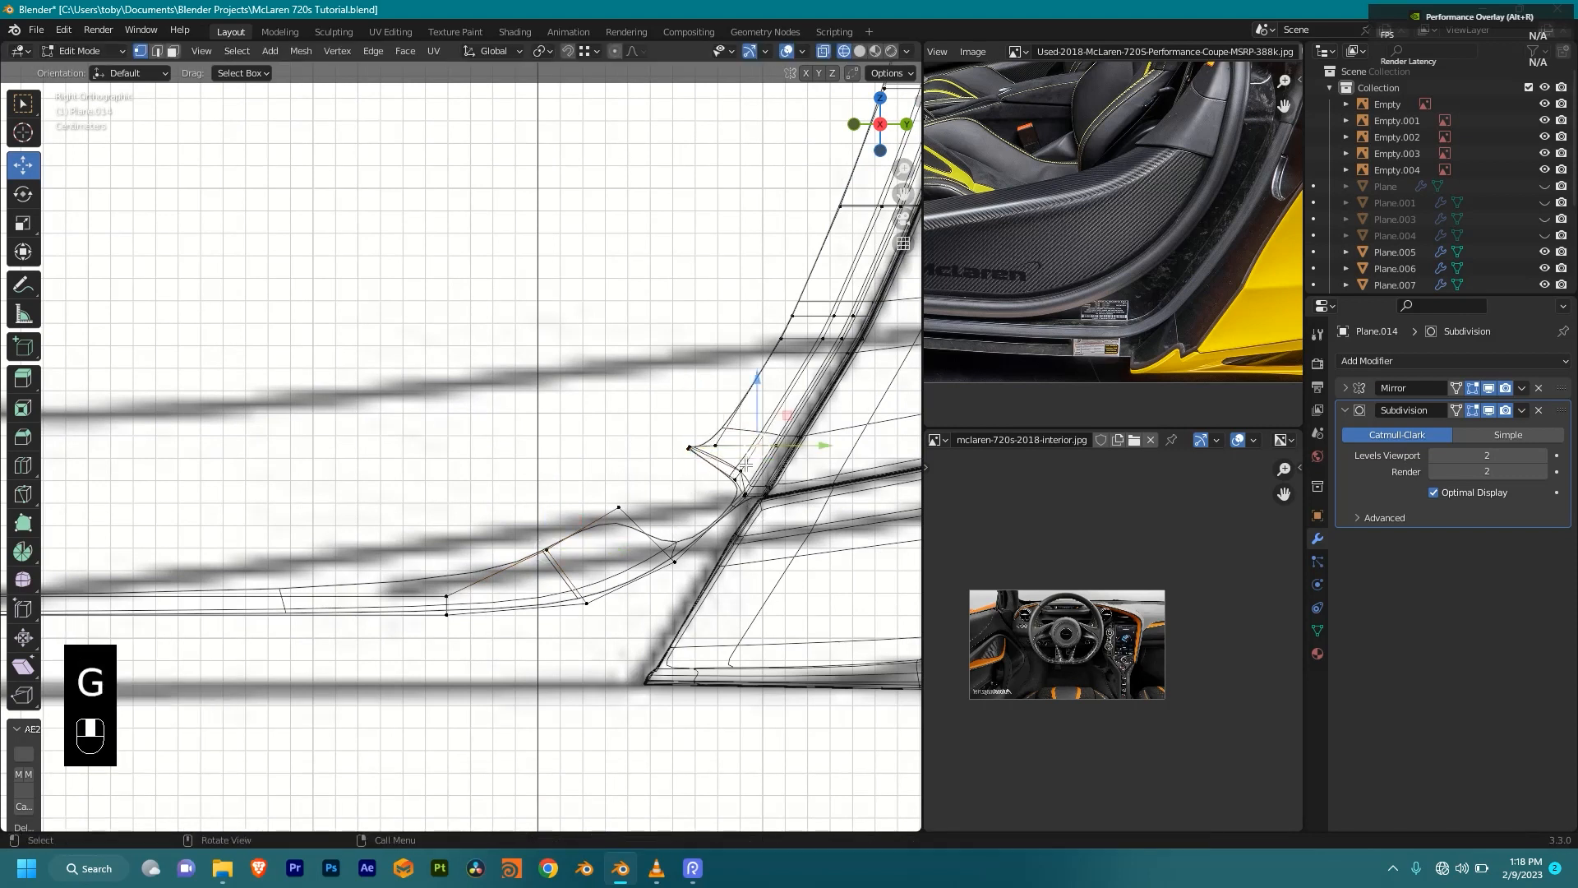
key(g)
right_click(757, 421)
key(g)
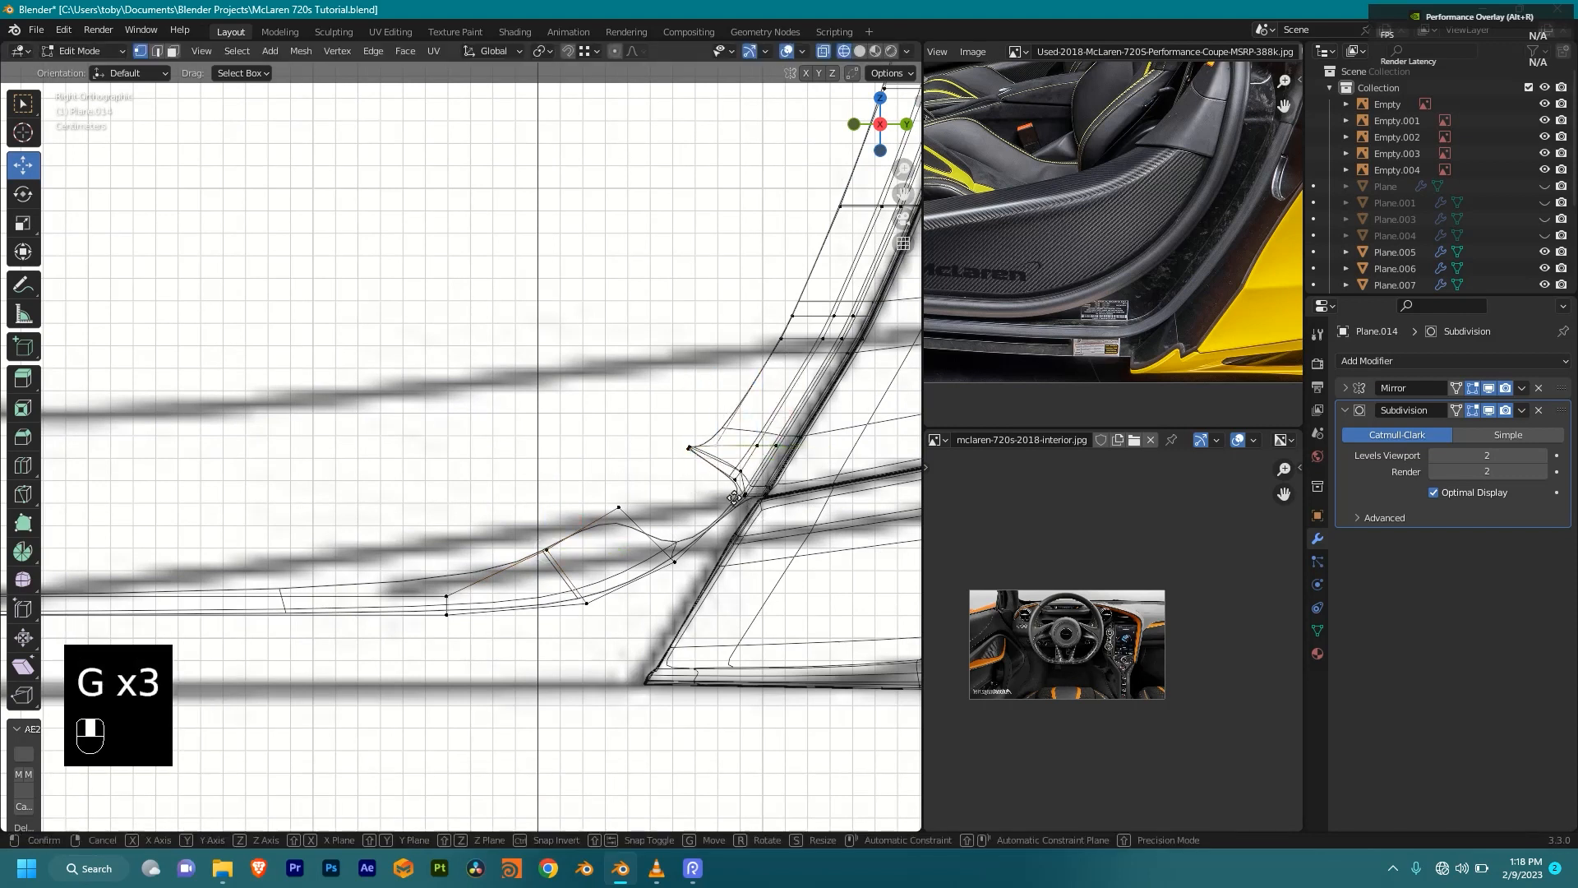
shift+click(822, 137)
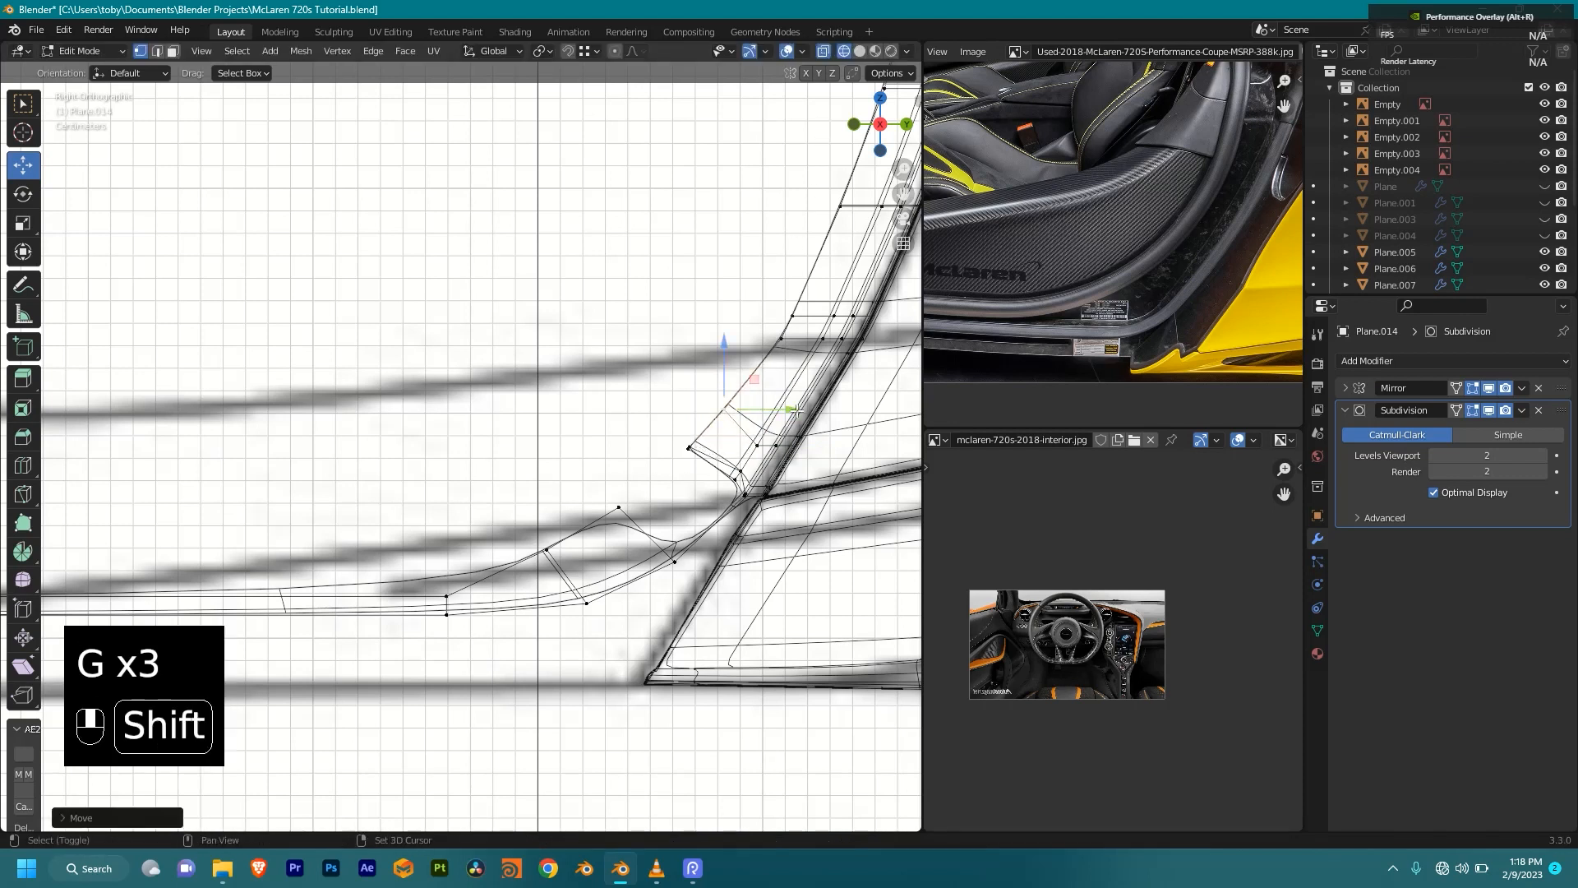
key(g)
shift+click(769, 447)
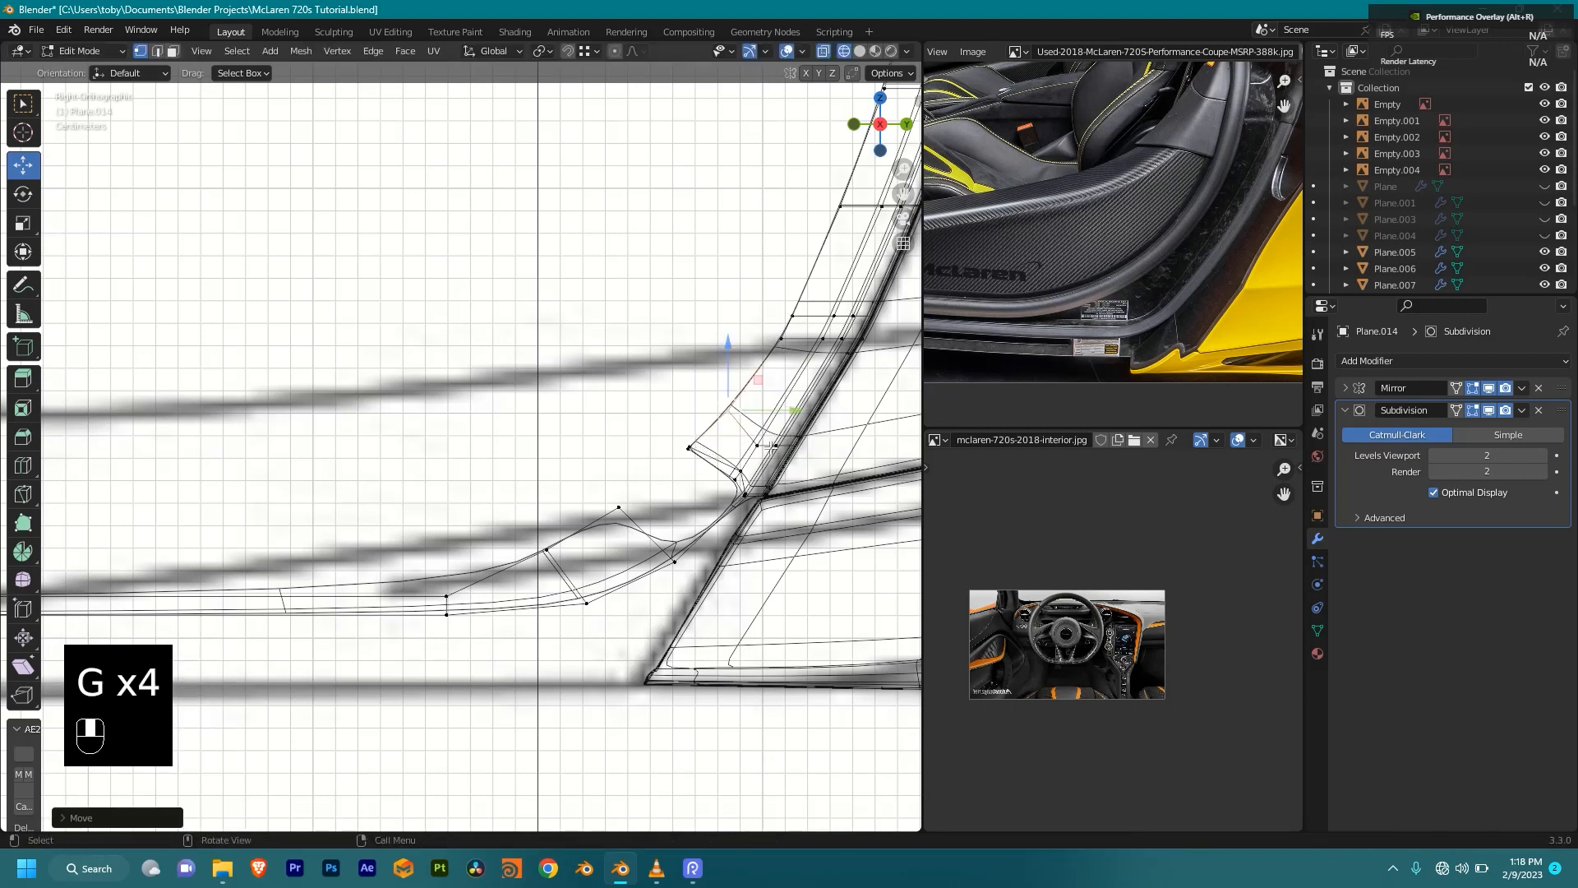
Step: Slide the vertex behind it up along its edge and move the next inner-edge vertex slightly down and forward
key(g)
key(g)
shift+click(803, 349)
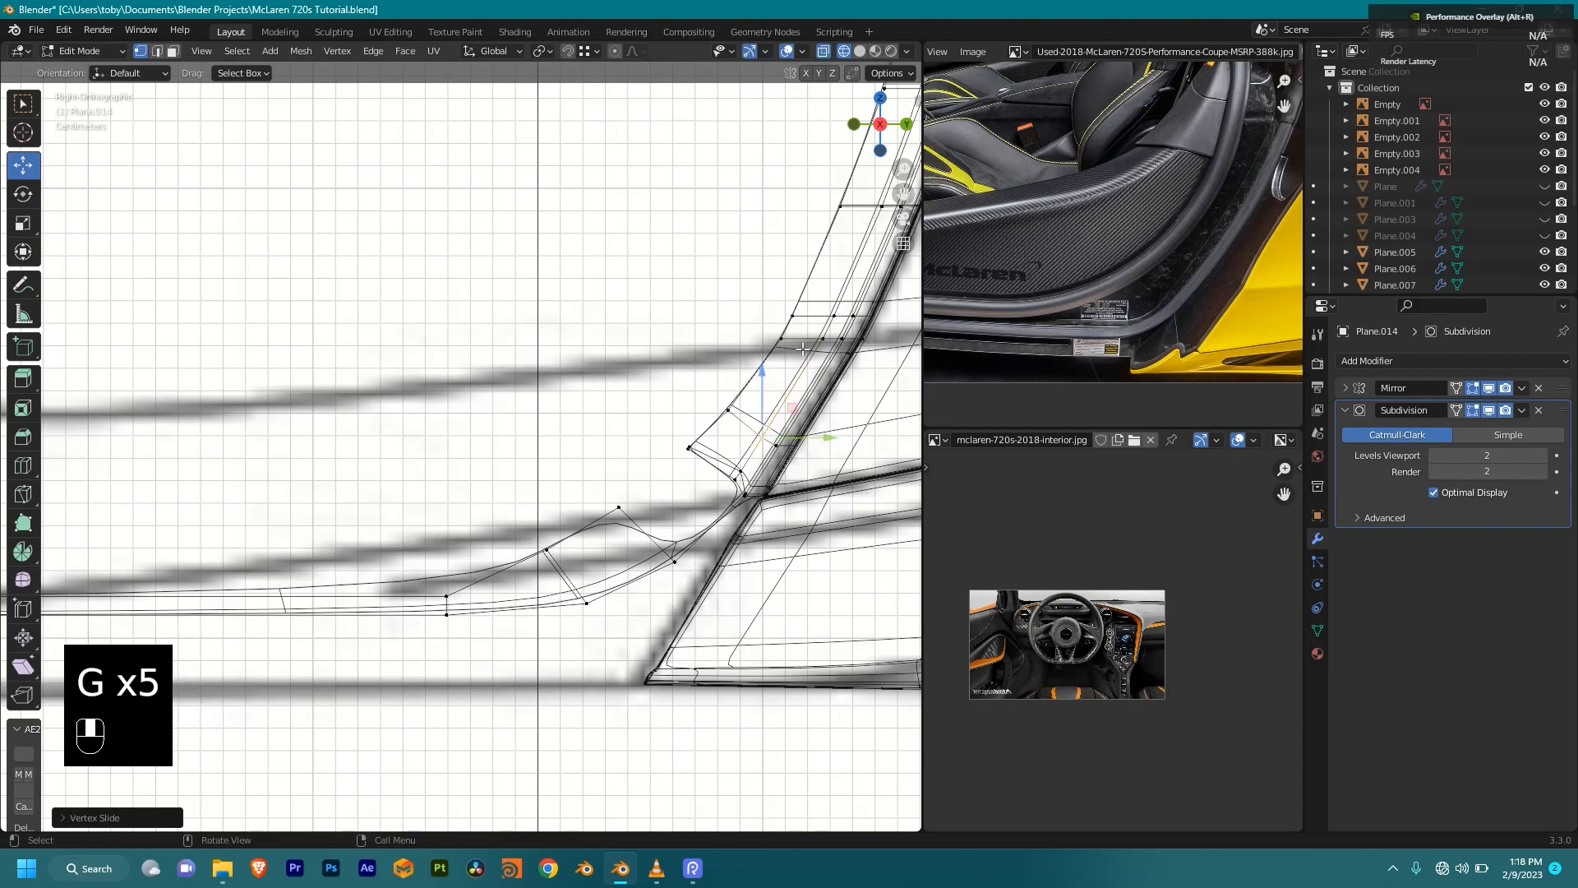
key(g)
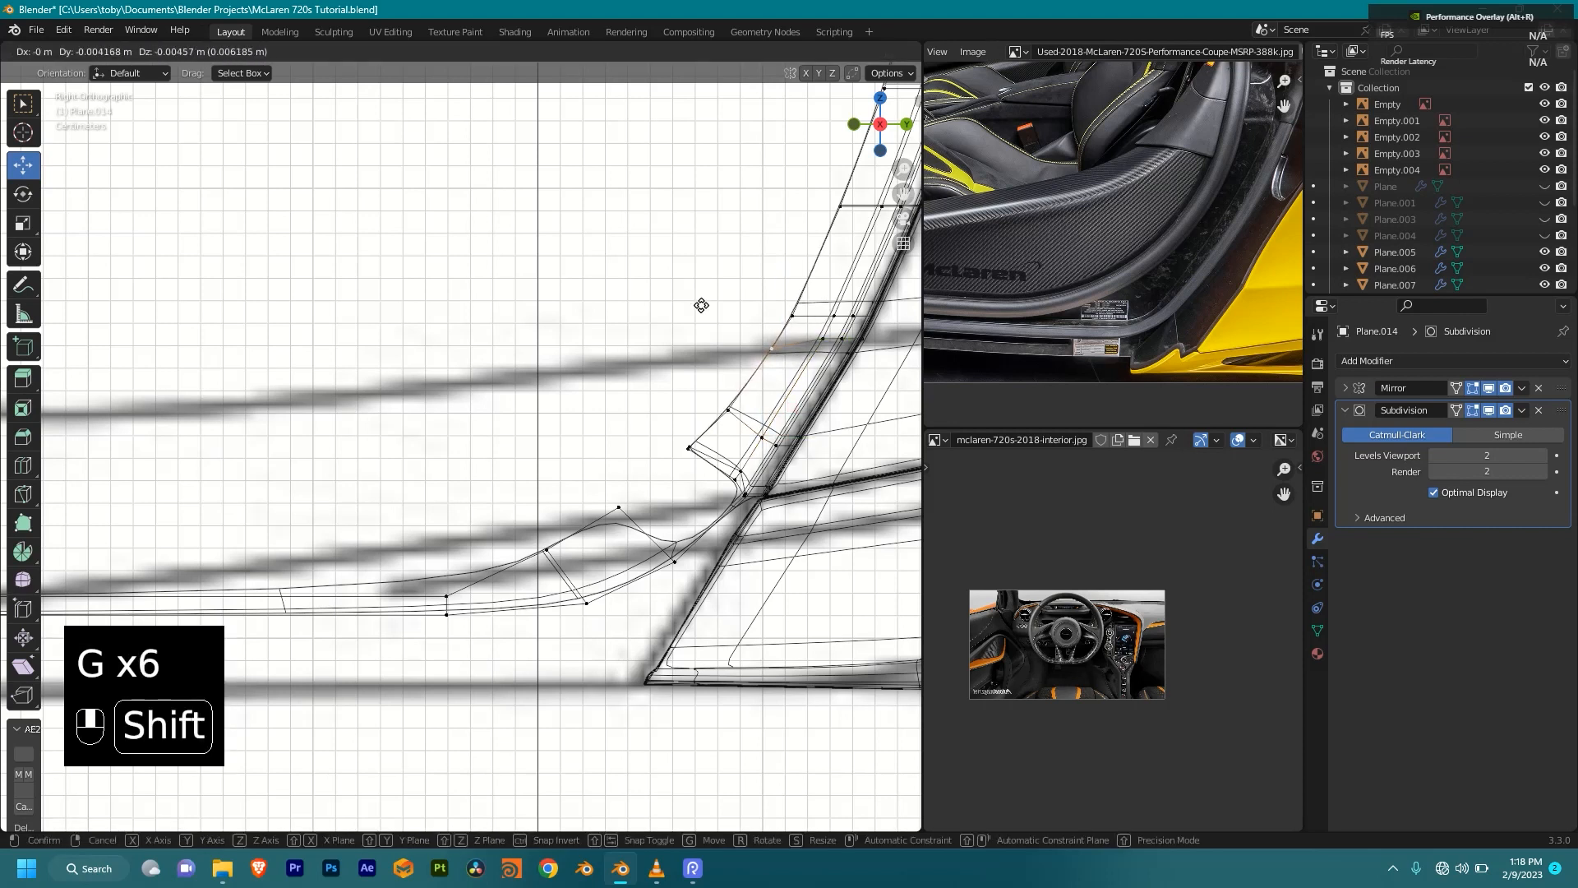
shift+click(701, 305)
Step: Add a lengthwise loop cut to the sill strip's raised flange, placed close to its crease
key(shift+z)
mouse_move(683, 445)
middle_down()
mouse_move(612, 497)
mouse_move(681, 526)
middle_up()
key(ctrl+r)
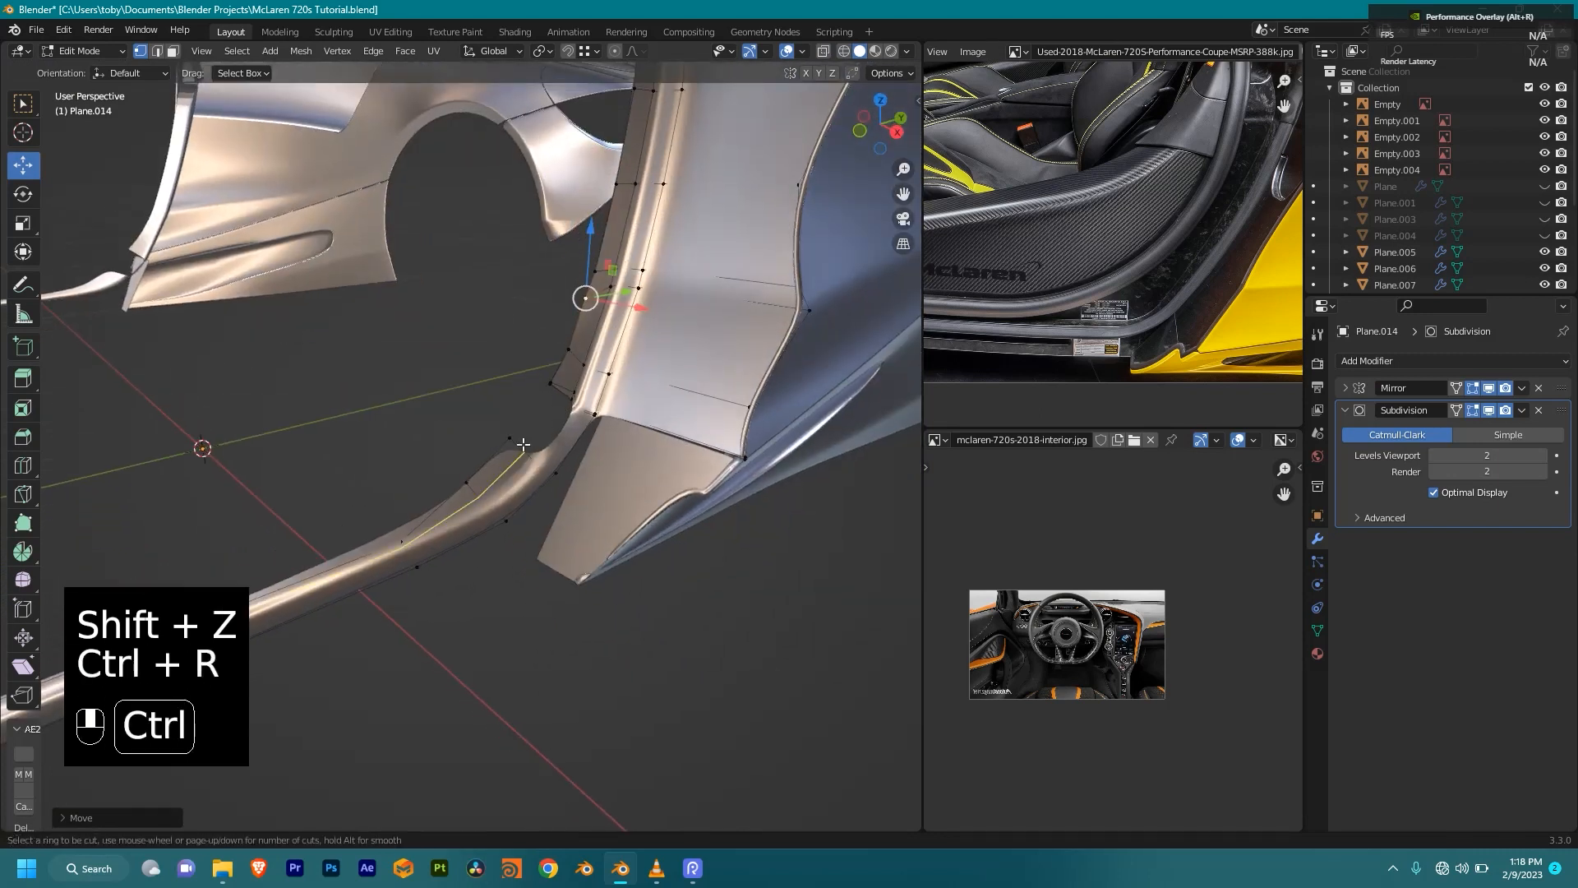
double_click(521, 443)
key(g)
key(g)
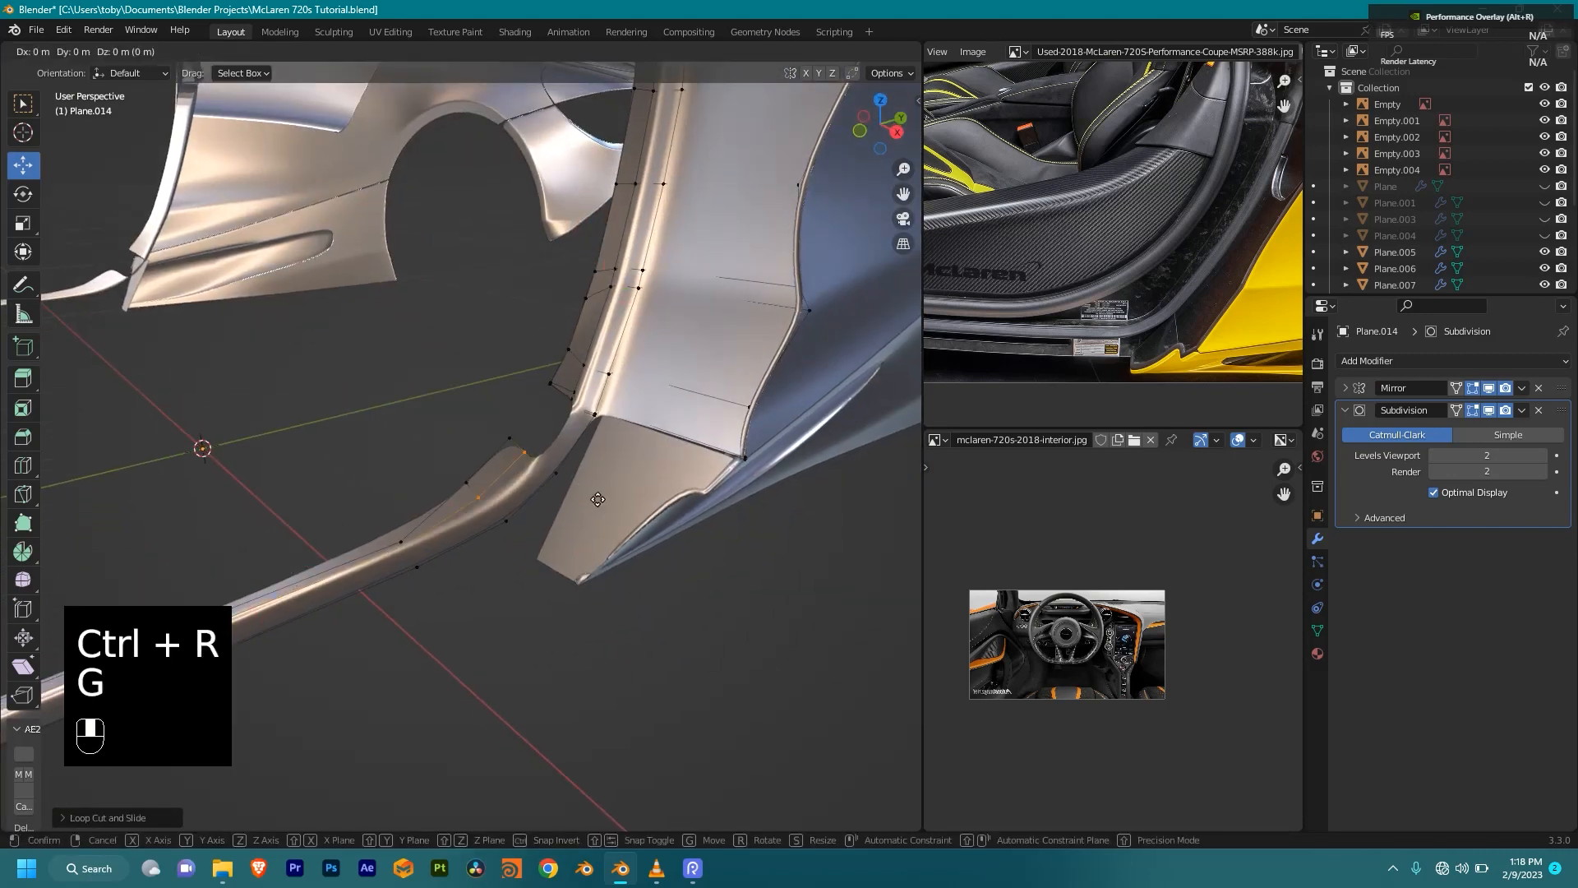
click(691, 648)
middle_drag(691, 648, 608, 558)
Step: Fill the narrow gap beside the crease between the jamb flange and the sill strip's rear end with a face
drag(529, 420, 683, 638)
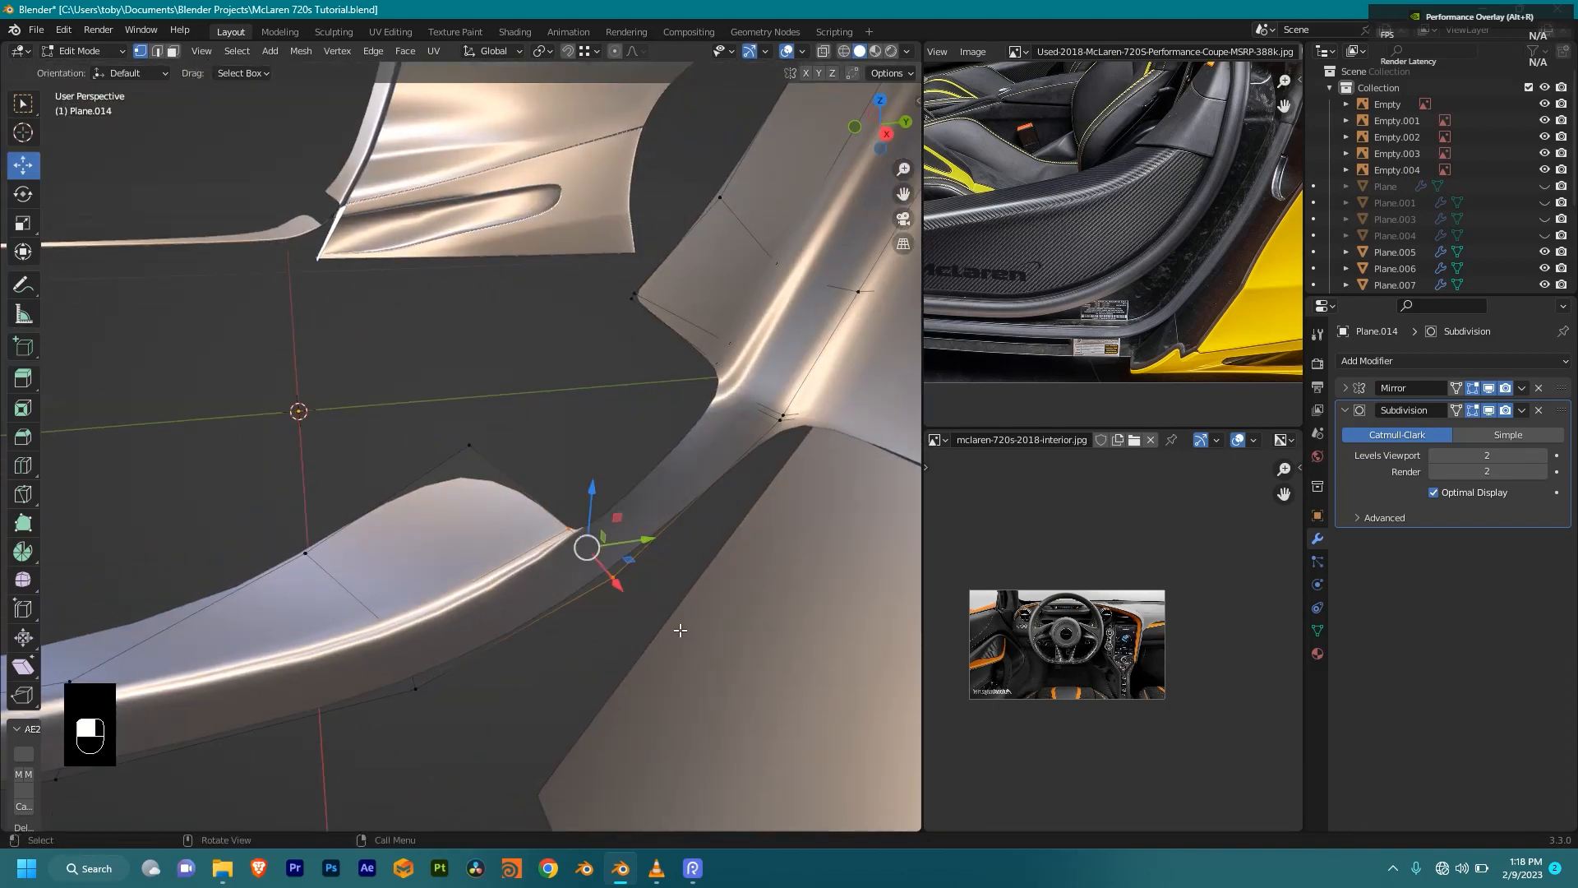
key(grave)
click(814, 622)
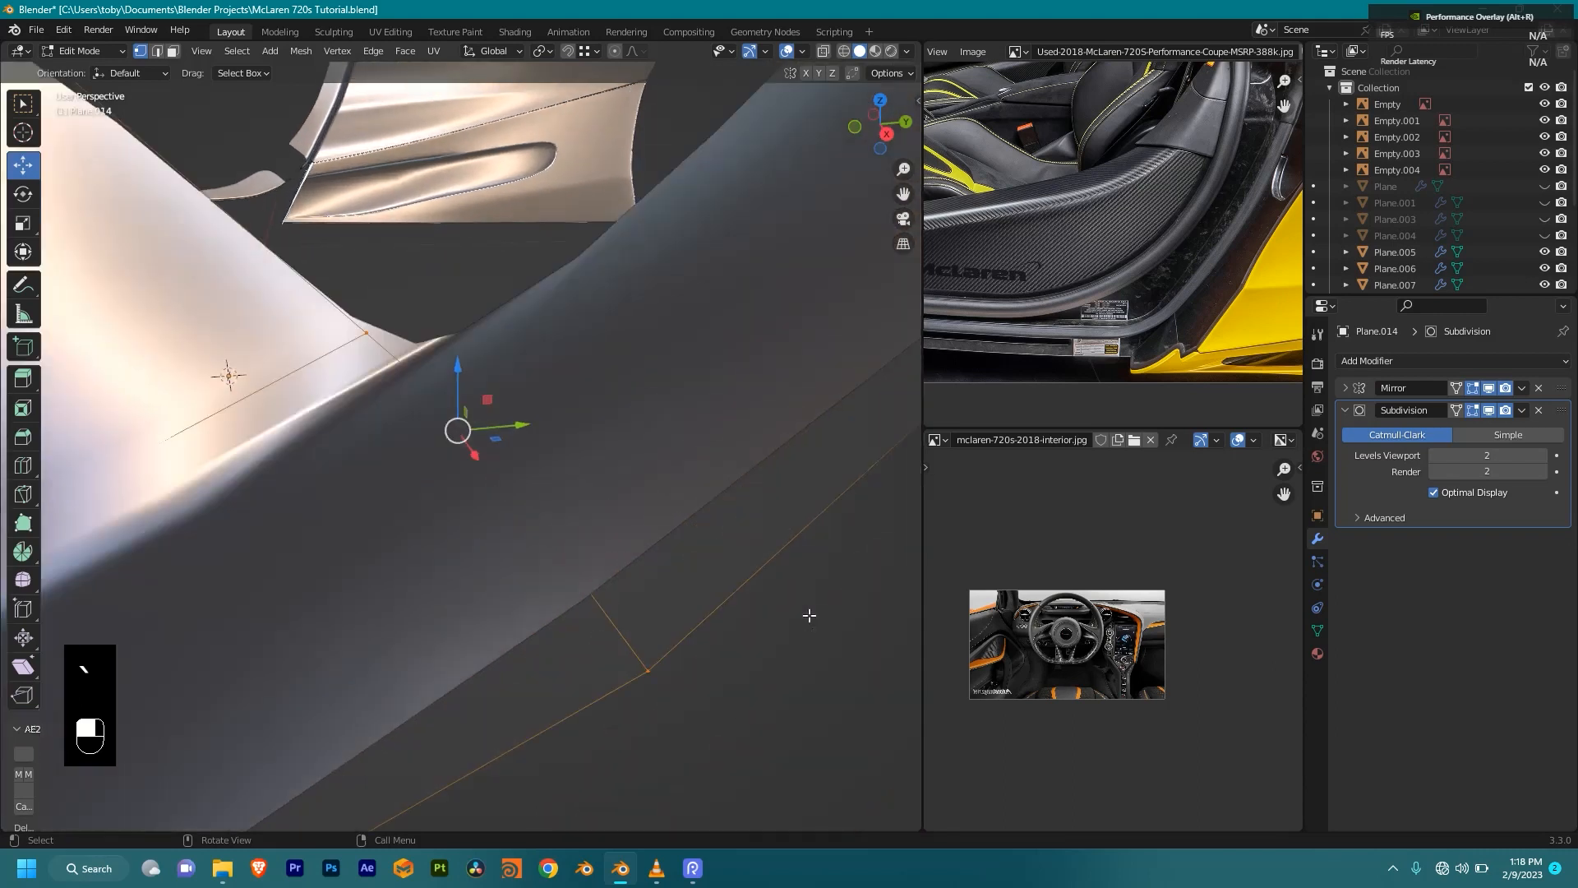
scroll(806, 590, down, 8)
middle_drag(593, 400, 622, 428)
shift+middle_drag(621, 428, 695, 543)
middle_drag(695, 544, 641, 495)
key(shift+z)
click(644, 383)
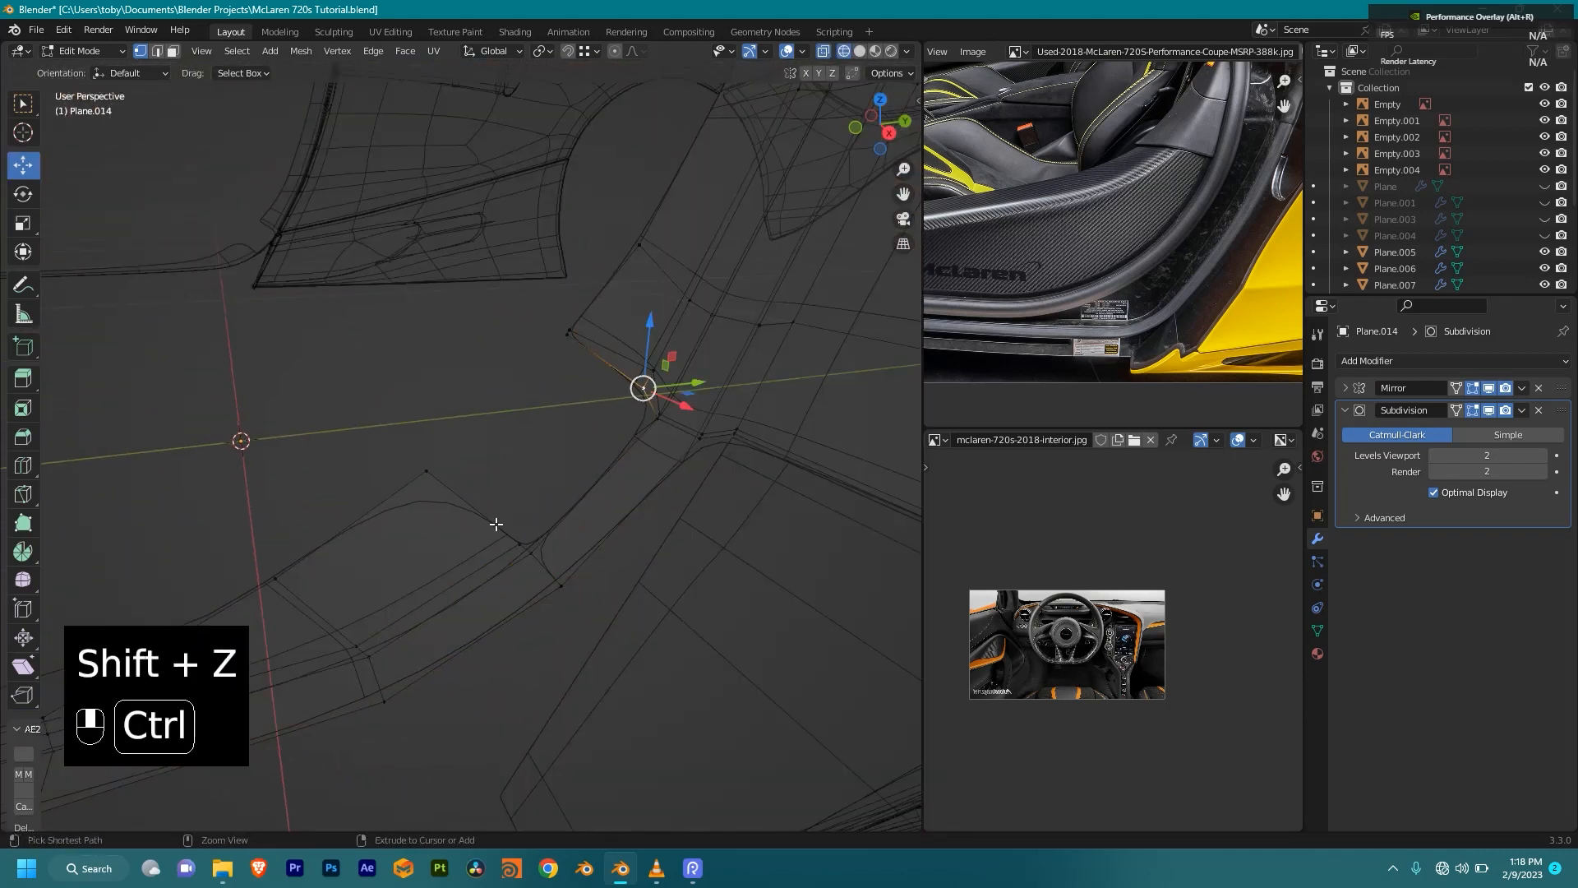
ctrl+click(519, 544)
key(f)
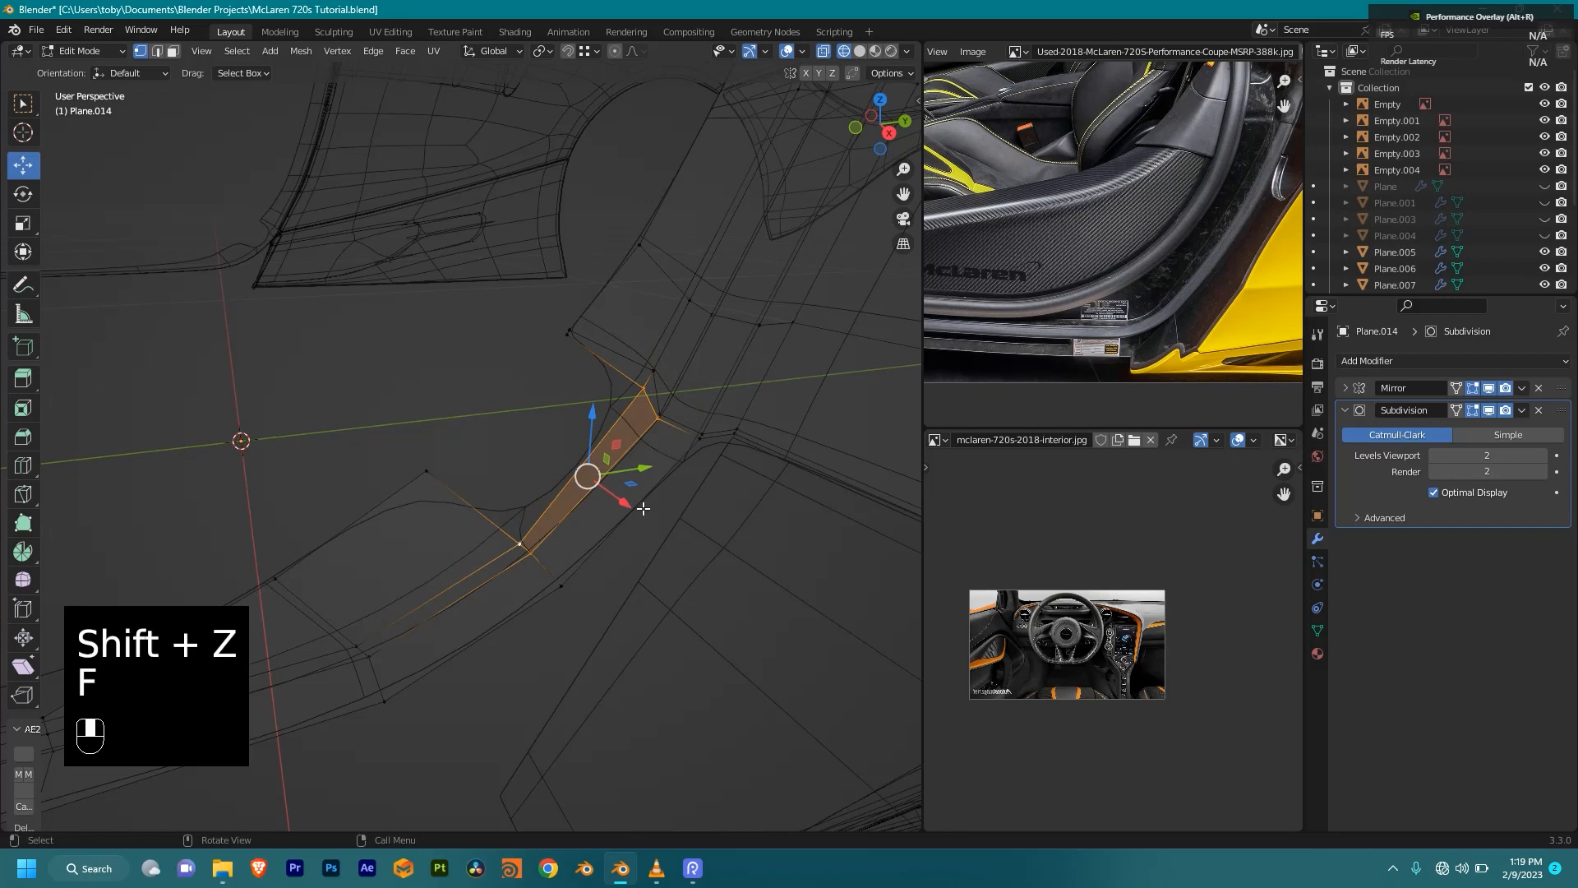
Step: Fill the remaining gap between the jamb's inner flange and the sill strip's raised flange with a face
click(647, 385)
shift+click(522, 536)
key(f)
key(shift+z)
middle_drag(526, 505, 519, 445)
Step: Dissolve the surplus cross edge where the new flange faces meet the jamb
key(KP_3)
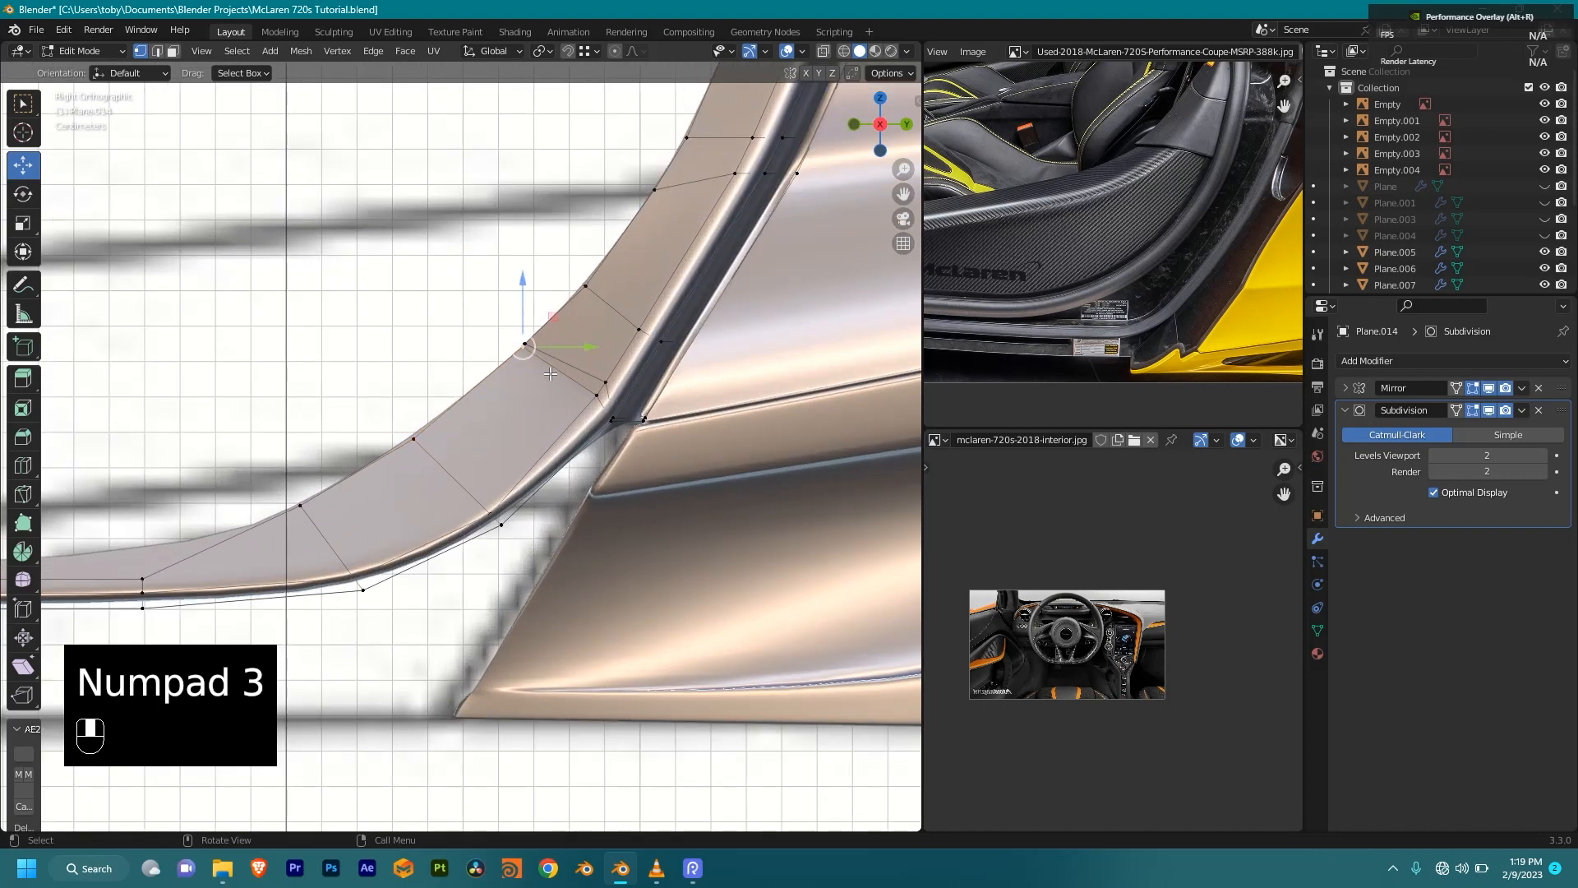
click(567, 360)
key(x)
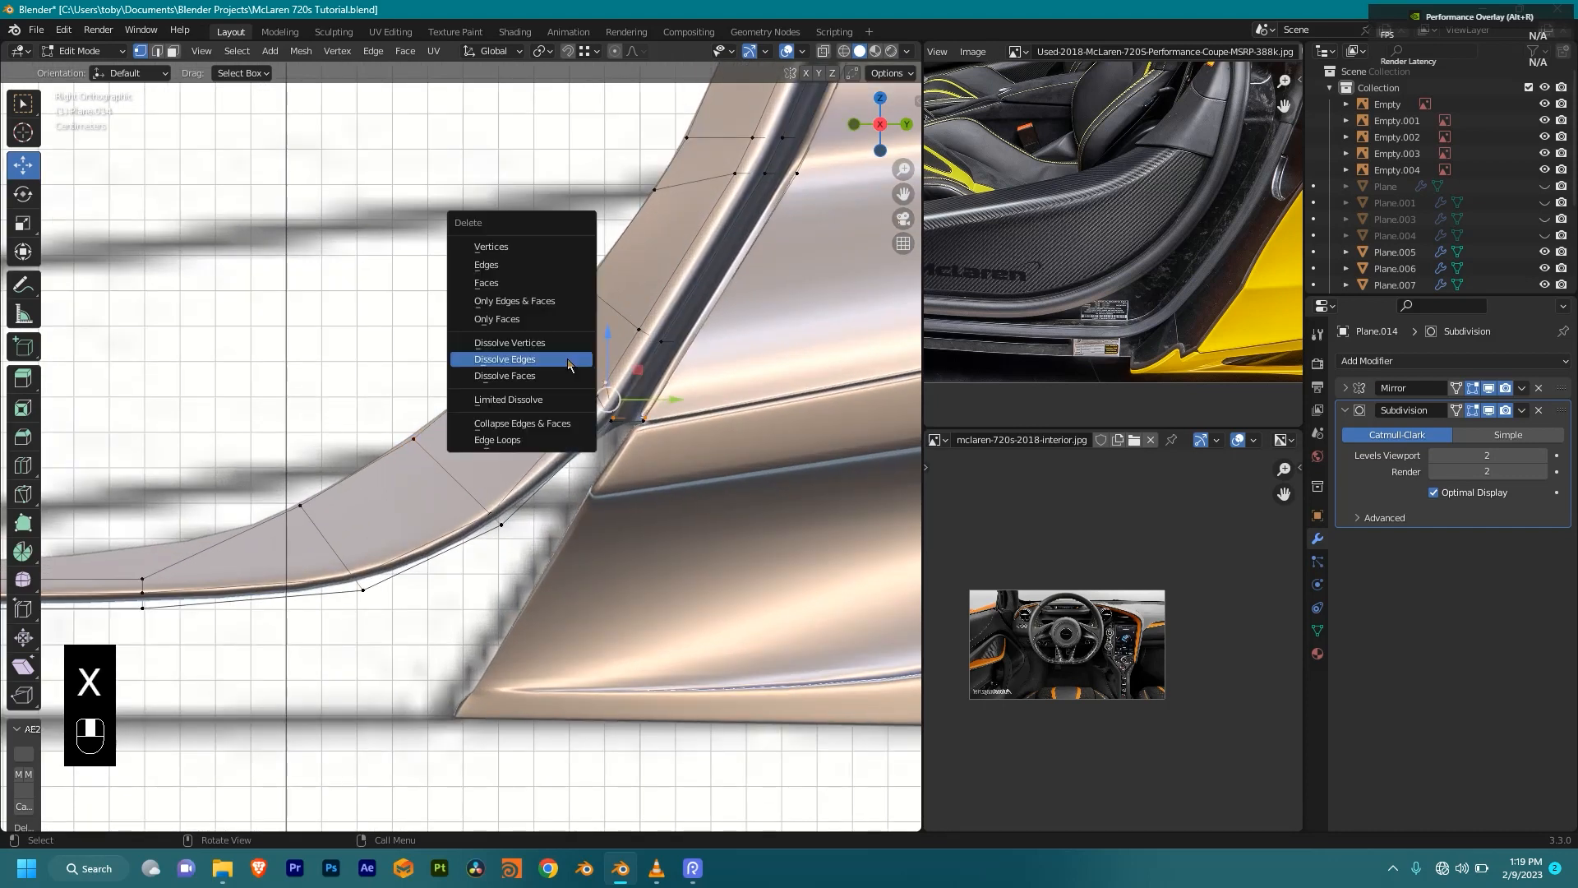
click(567, 359)
middle_drag(567, 365, 694, 395)
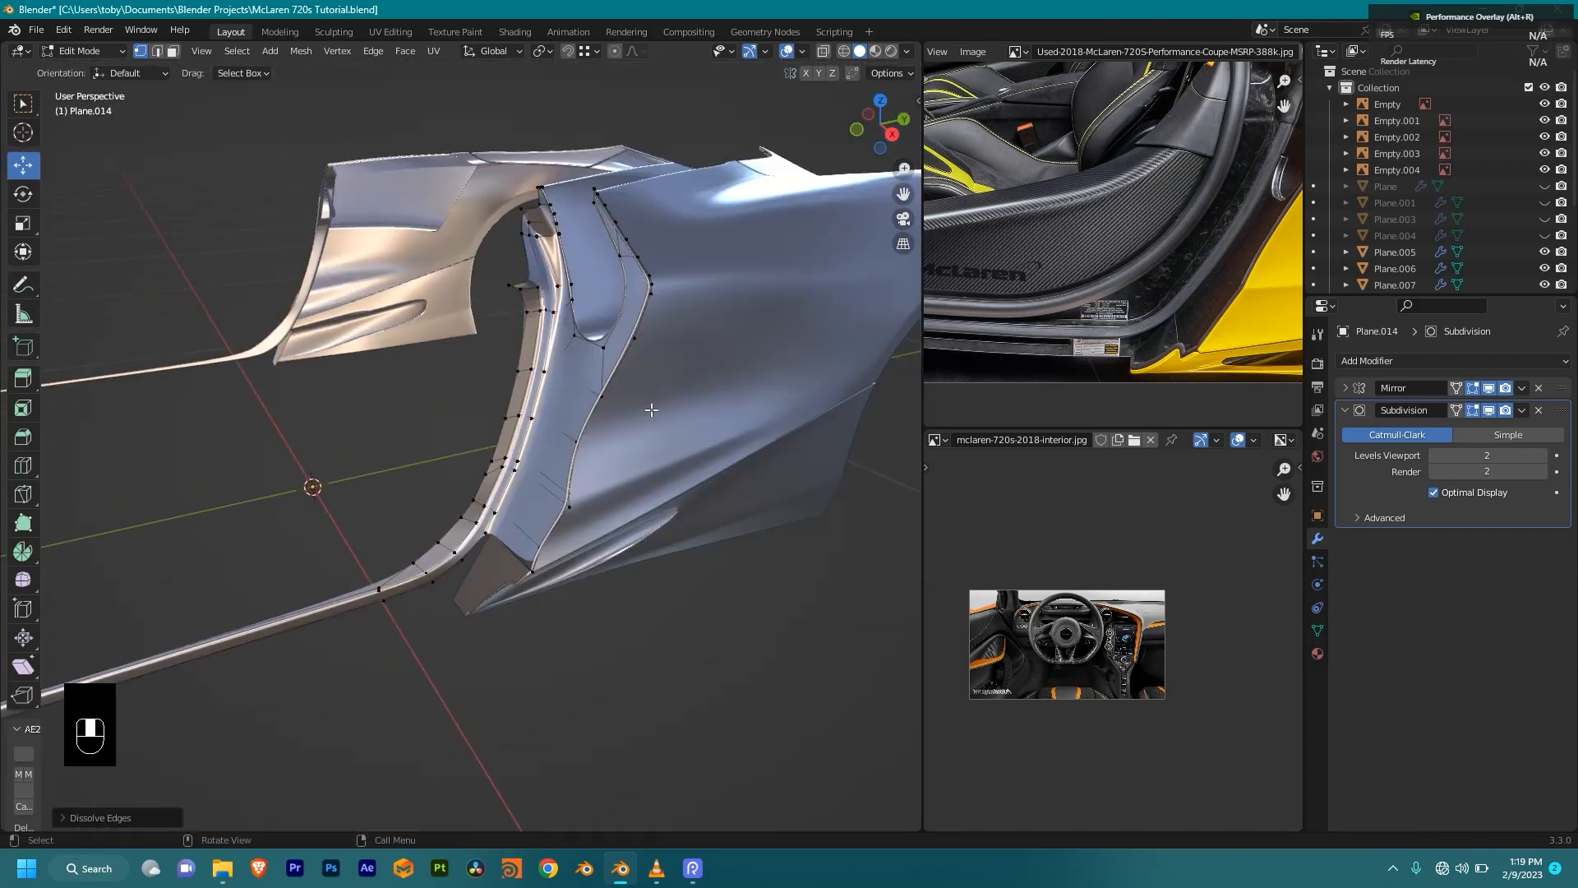
scroll(641, 384, up, 2)
shift+middle_drag(623, 342, 610, 376)
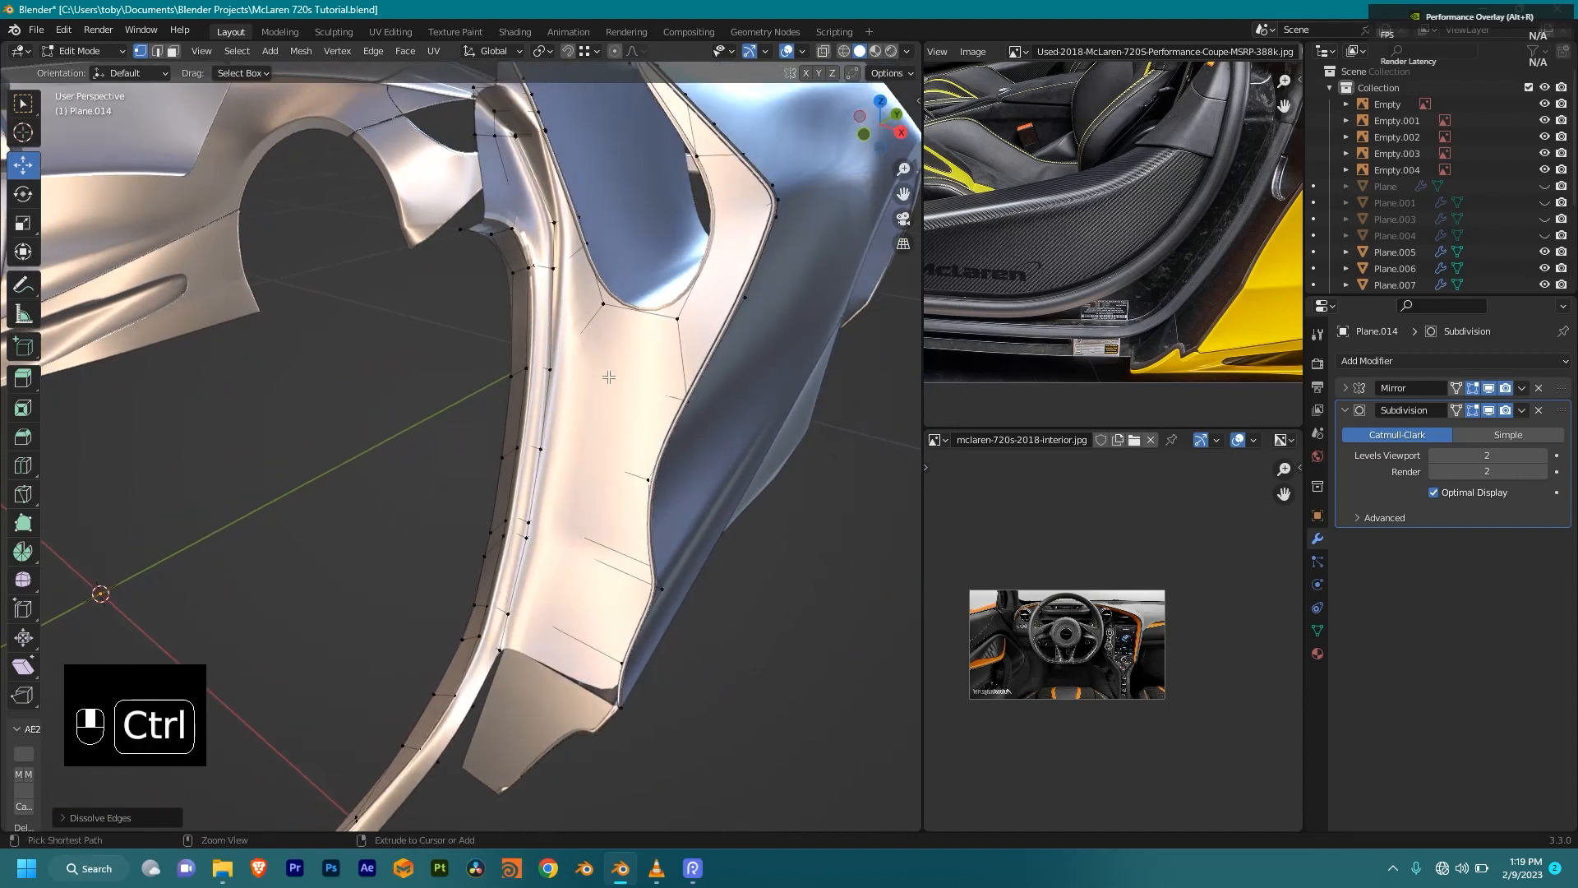
key(ctrl+e)
key(ctrl+r)
click(593, 395)
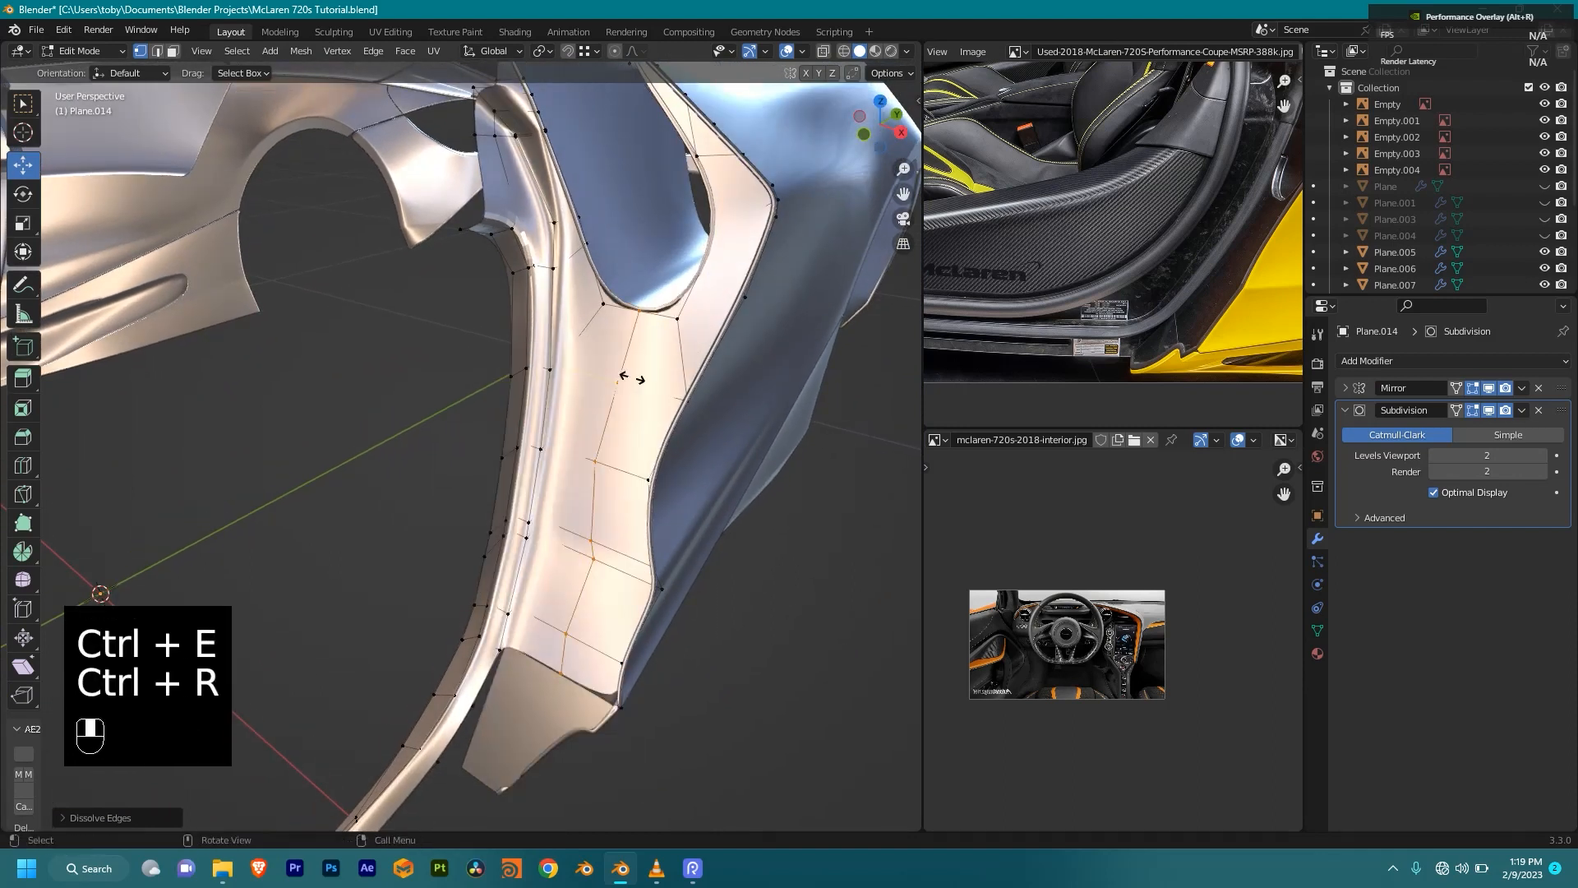
click(591, 416)
key(ctrl+z)
Step: Knife-cut from the opening's outer lower corner to the panel's outer edge and from its inner lower corner down to the cross edge below
middle_drag(715, 410, 651, 449)
scroll(650, 438, up, 2)
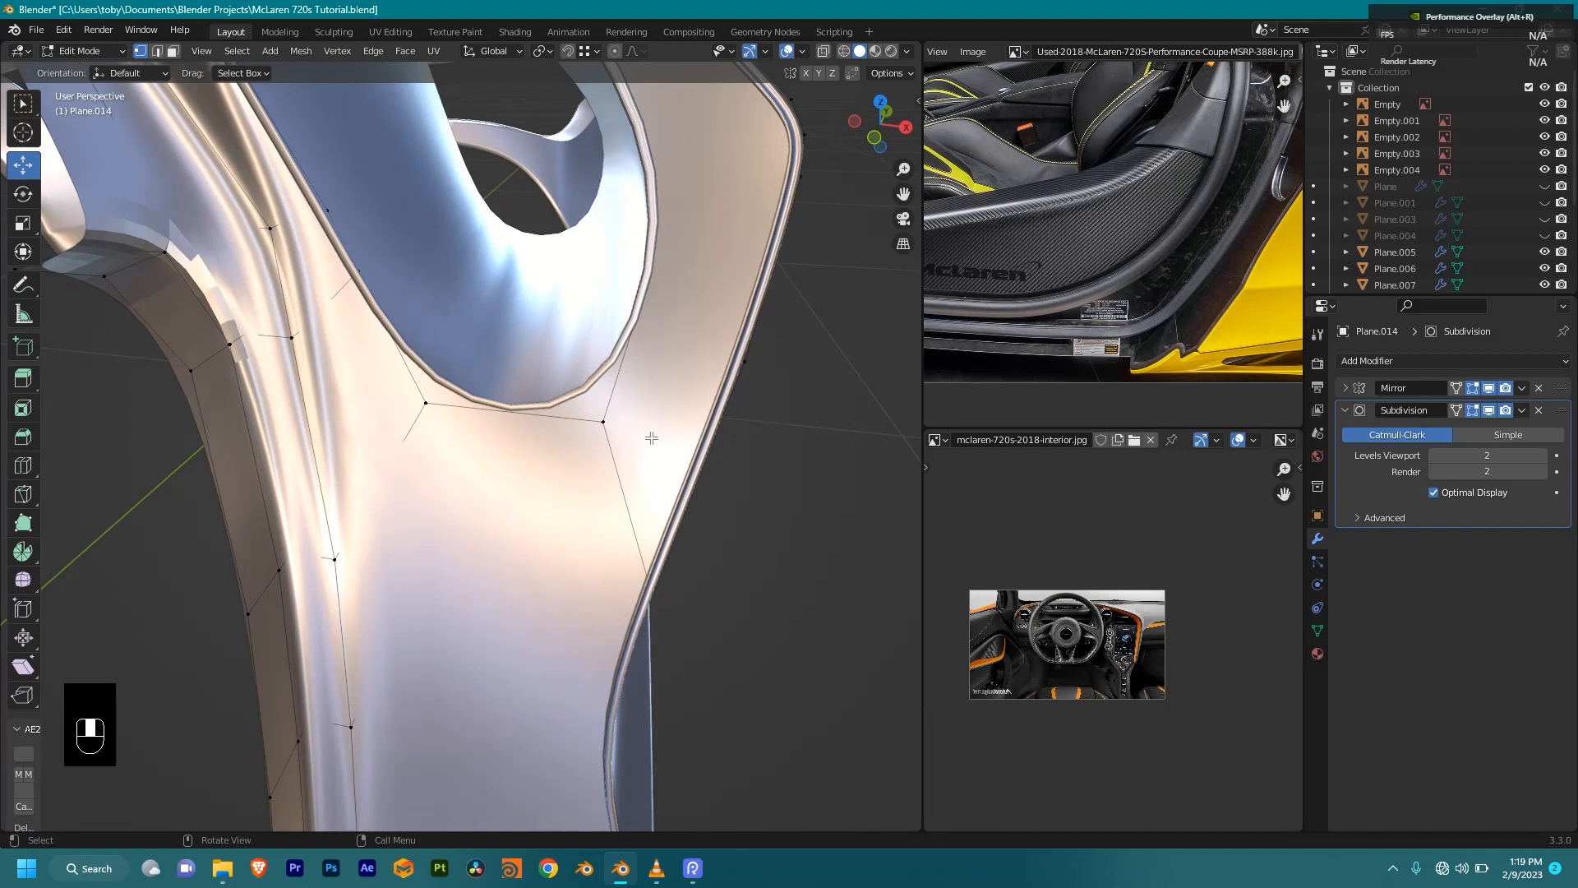
key(k)
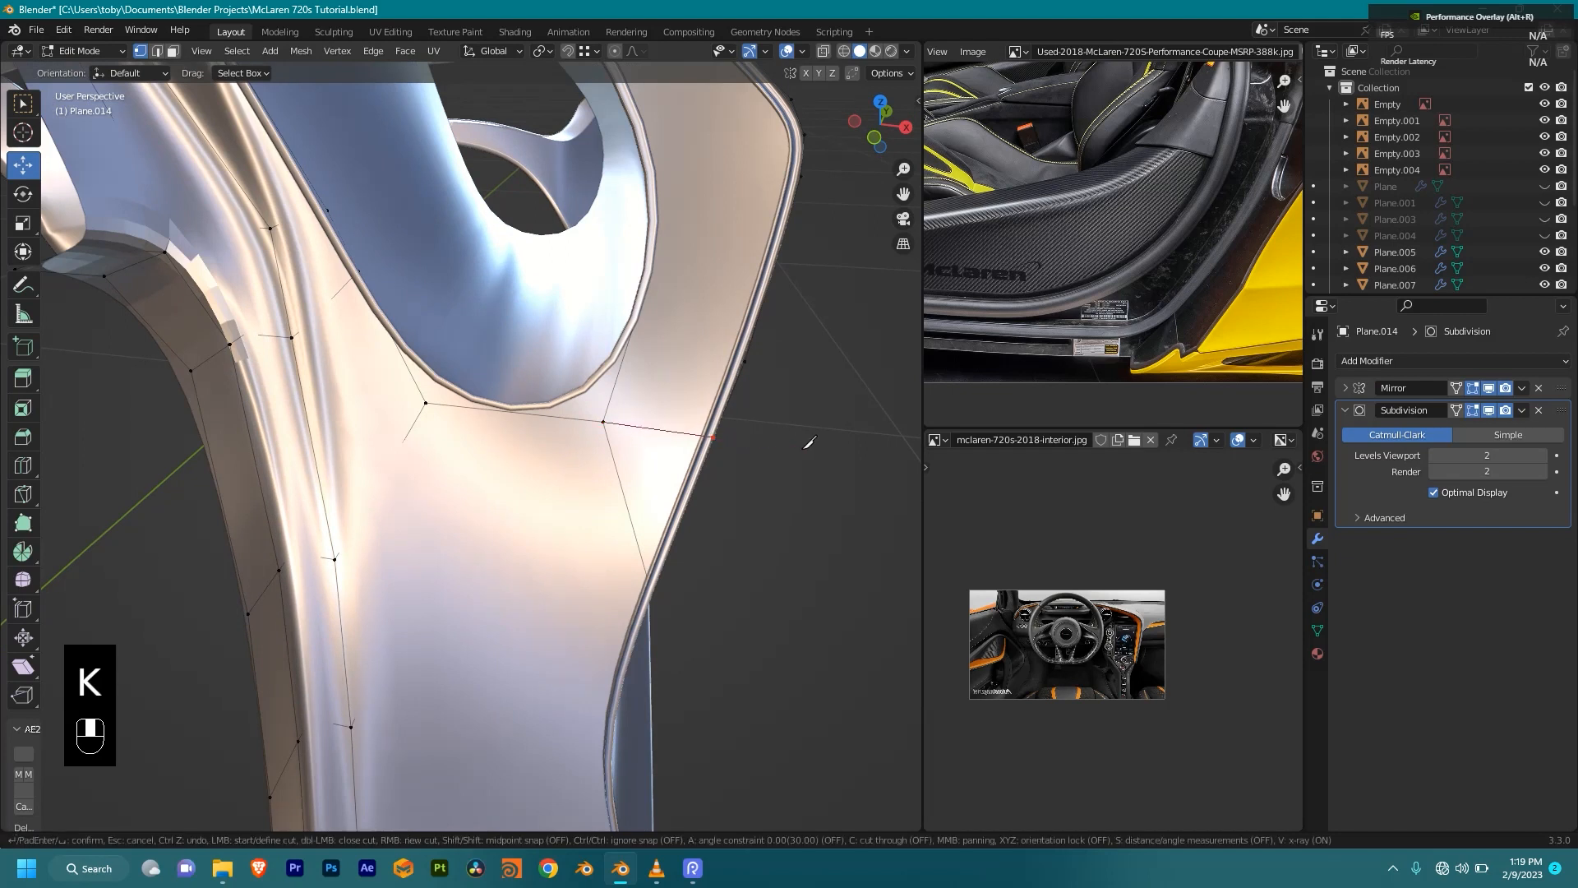
key(Return)
key(shift+z)
middle_drag(450, 426, 413, 424)
key(k)
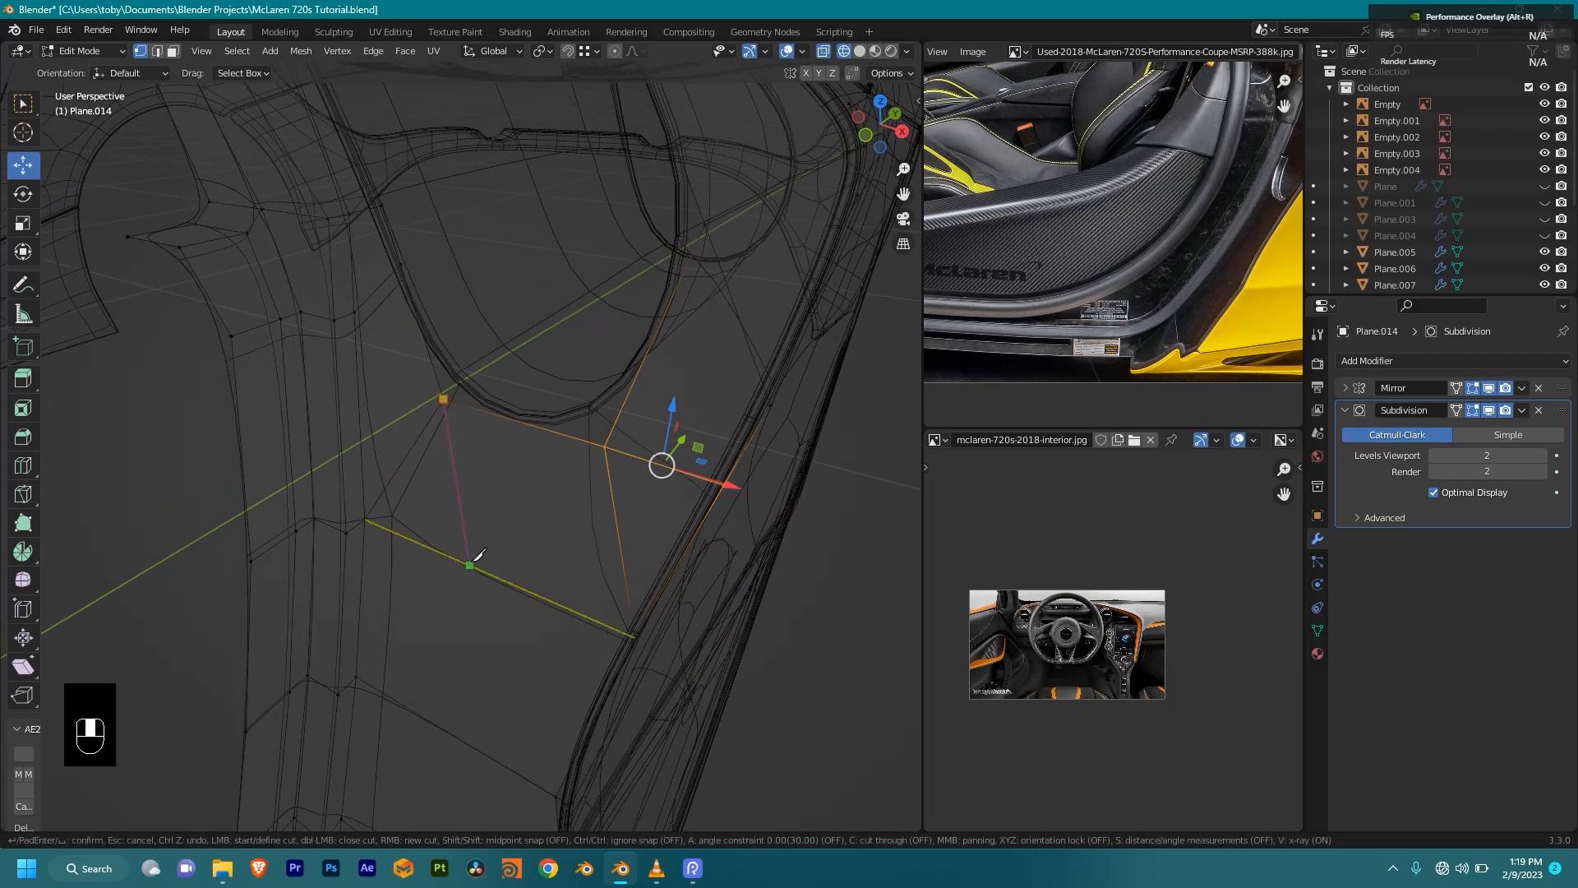
key(Return)
Step: Knife-cut from the opening's outer lower corner down to the same cross edge, forming a quad below the opening
middle_drag(528, 543, 574, 447)
scroll(614, 479, down, 4)
key(k)
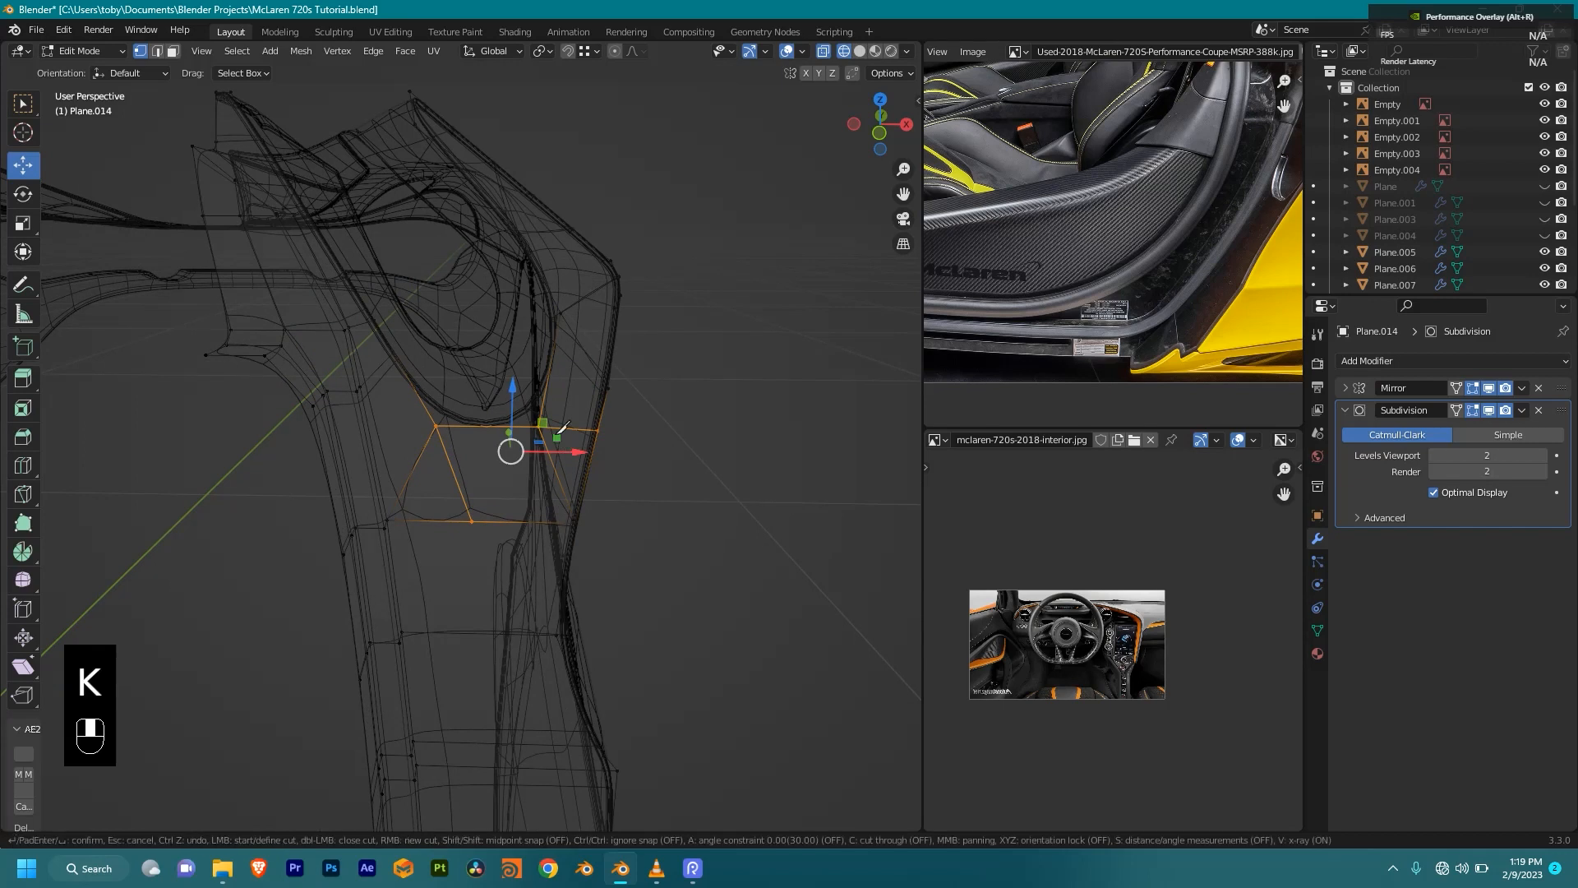
key(ctrl)
click(520, 523)
key(Return)
Step: Select the faces between the new cut and the panel's outer edge and merge them into one face
middle_drag(551, 547, 569, 519)
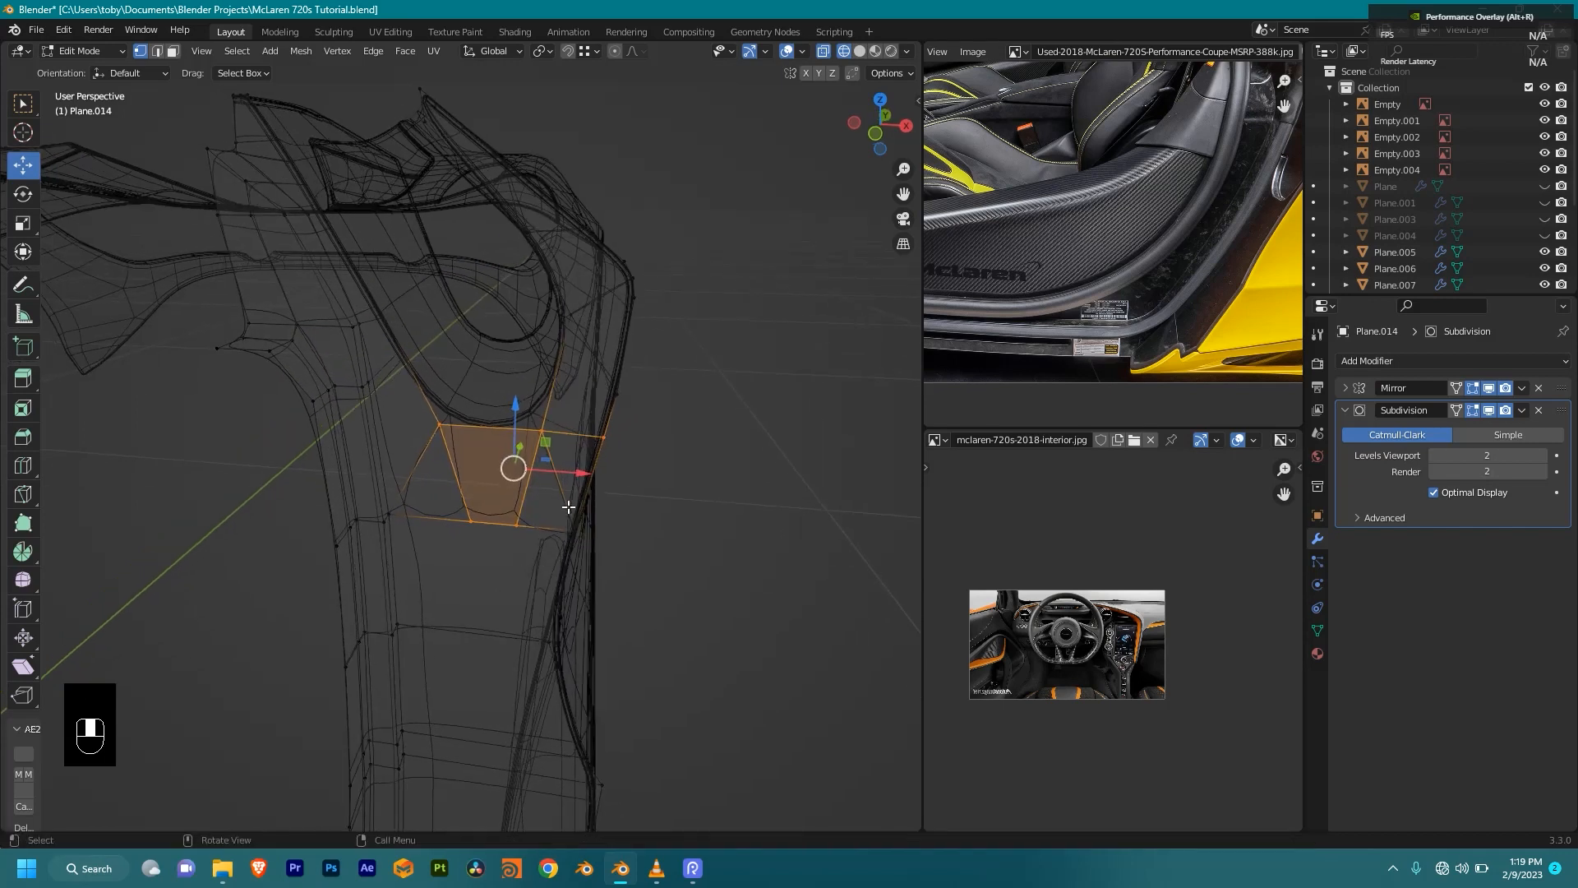
click(588, 457)
ctrl+shift+click(521, 523)
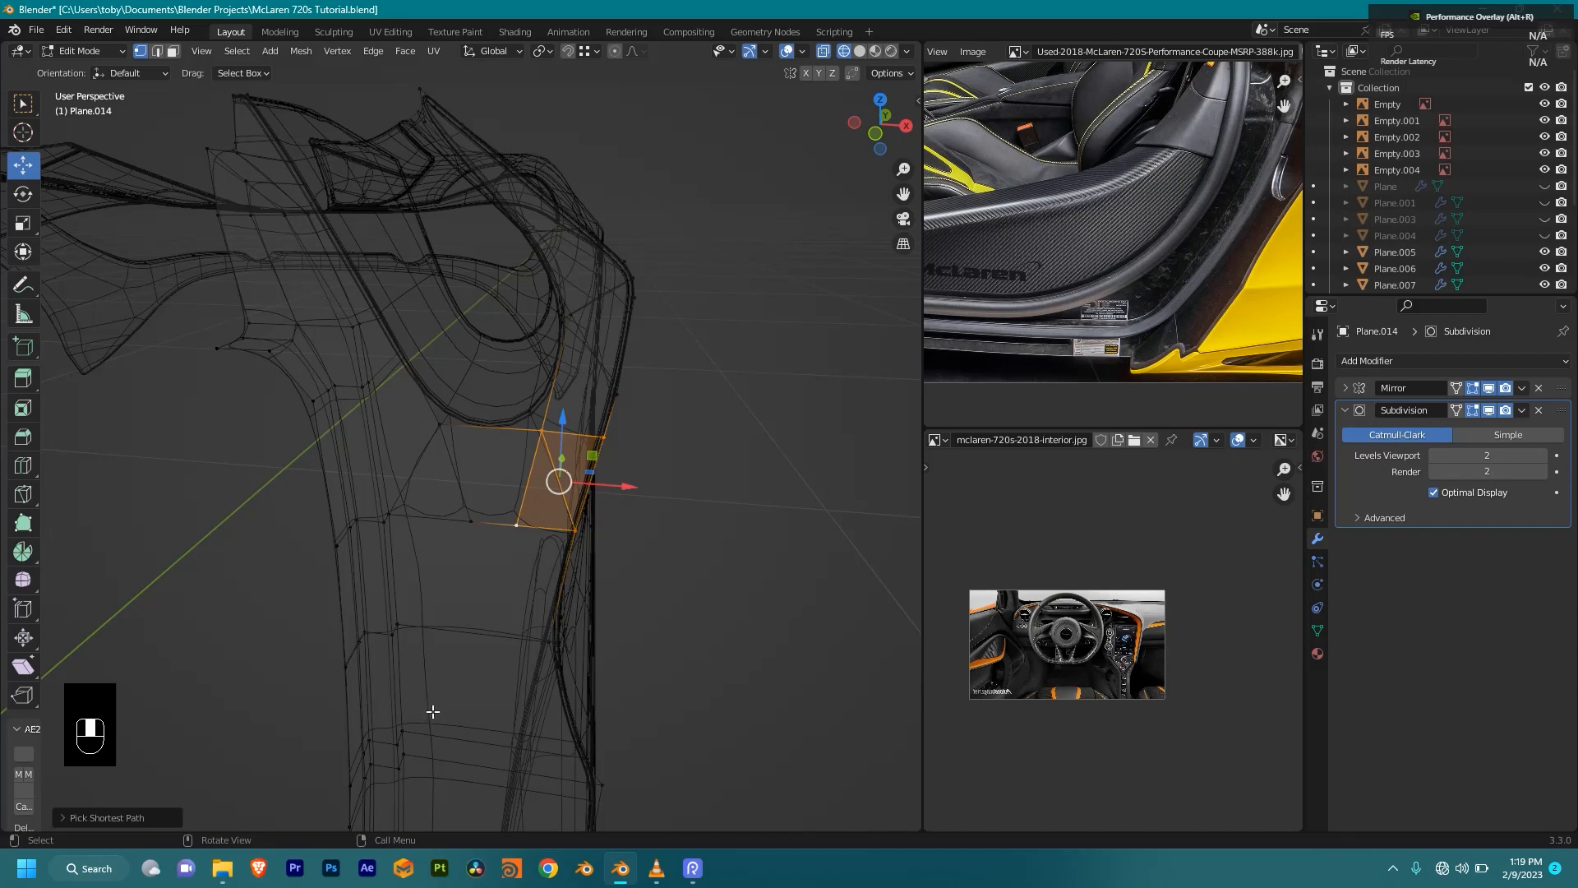
scroll(543, 534, up, 2)
key(f)
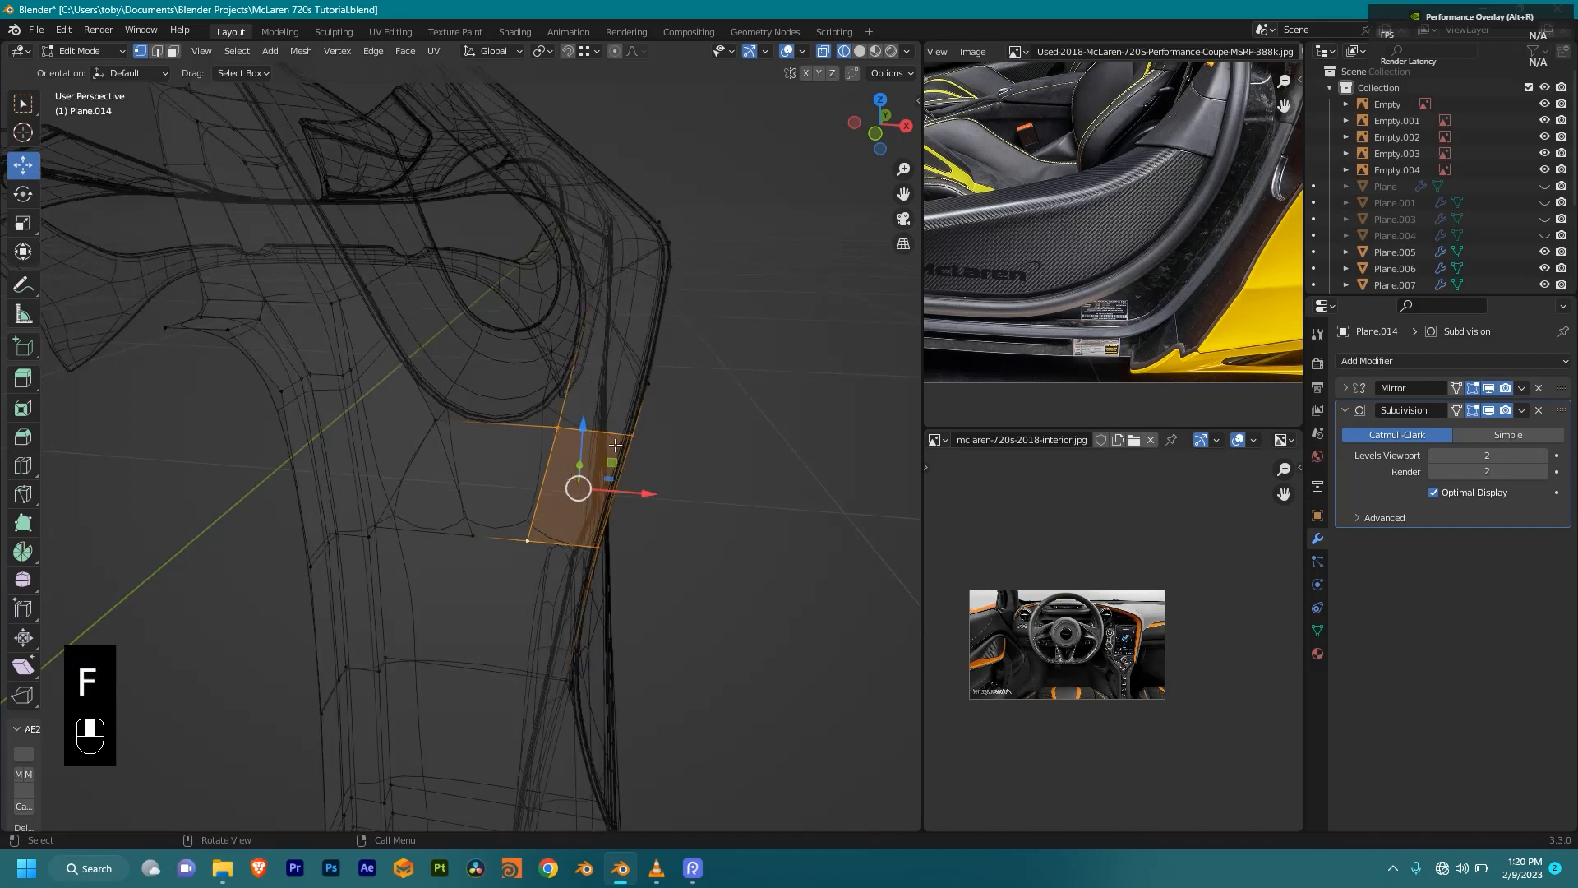
scroll(423, 467, down, 1)
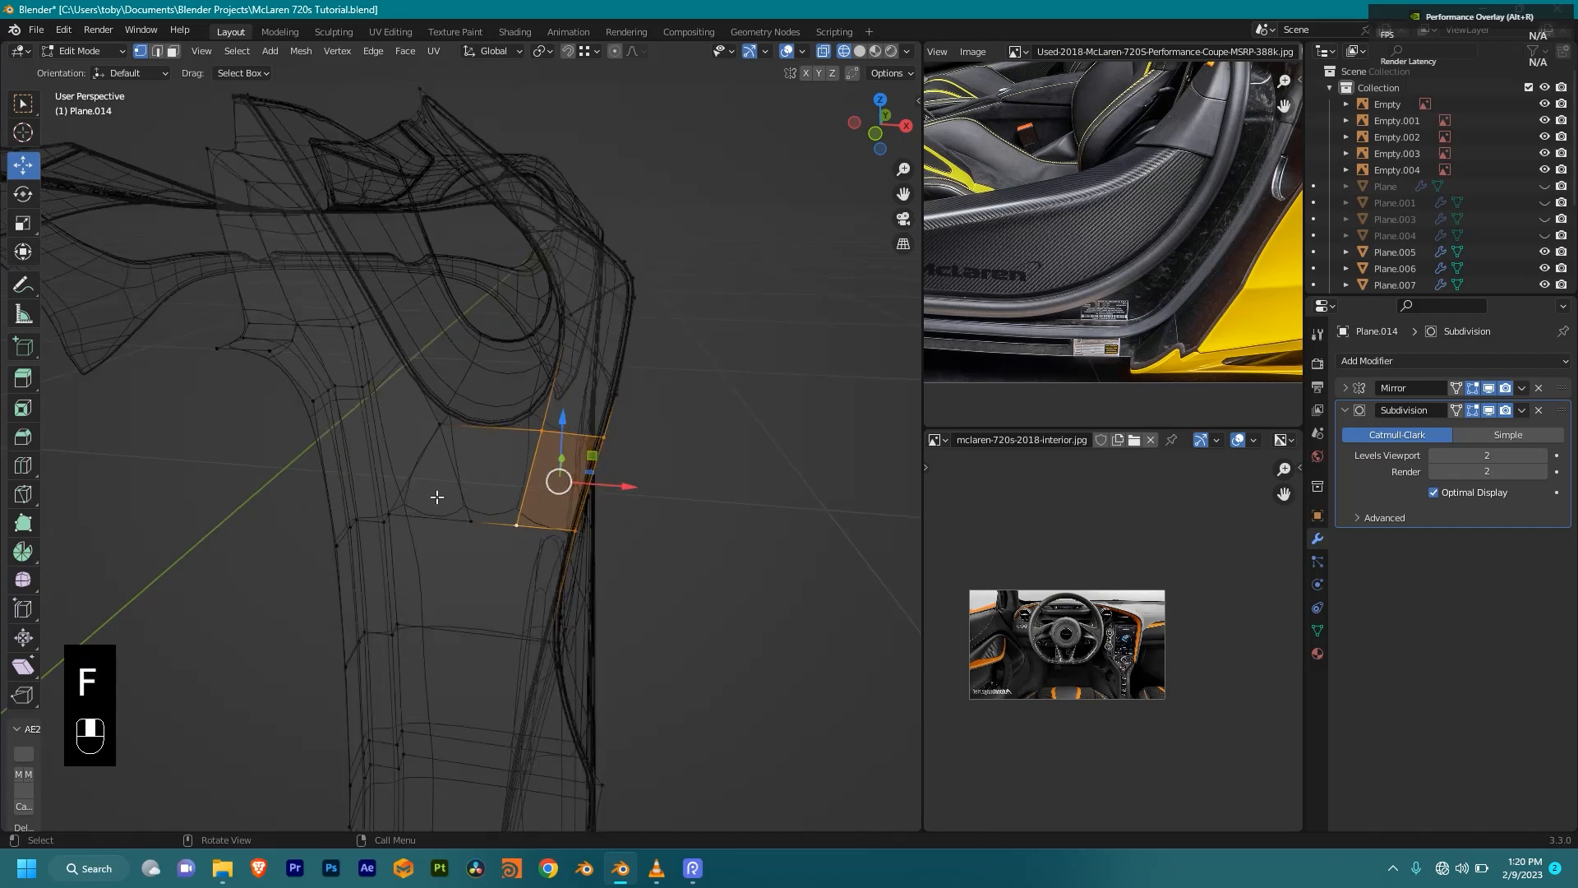
Step: Knife-cut from the opening's inner lower corner across to the jamb's inner edge loops and merge the faces below into one quad
click(438, 427)
key(k)
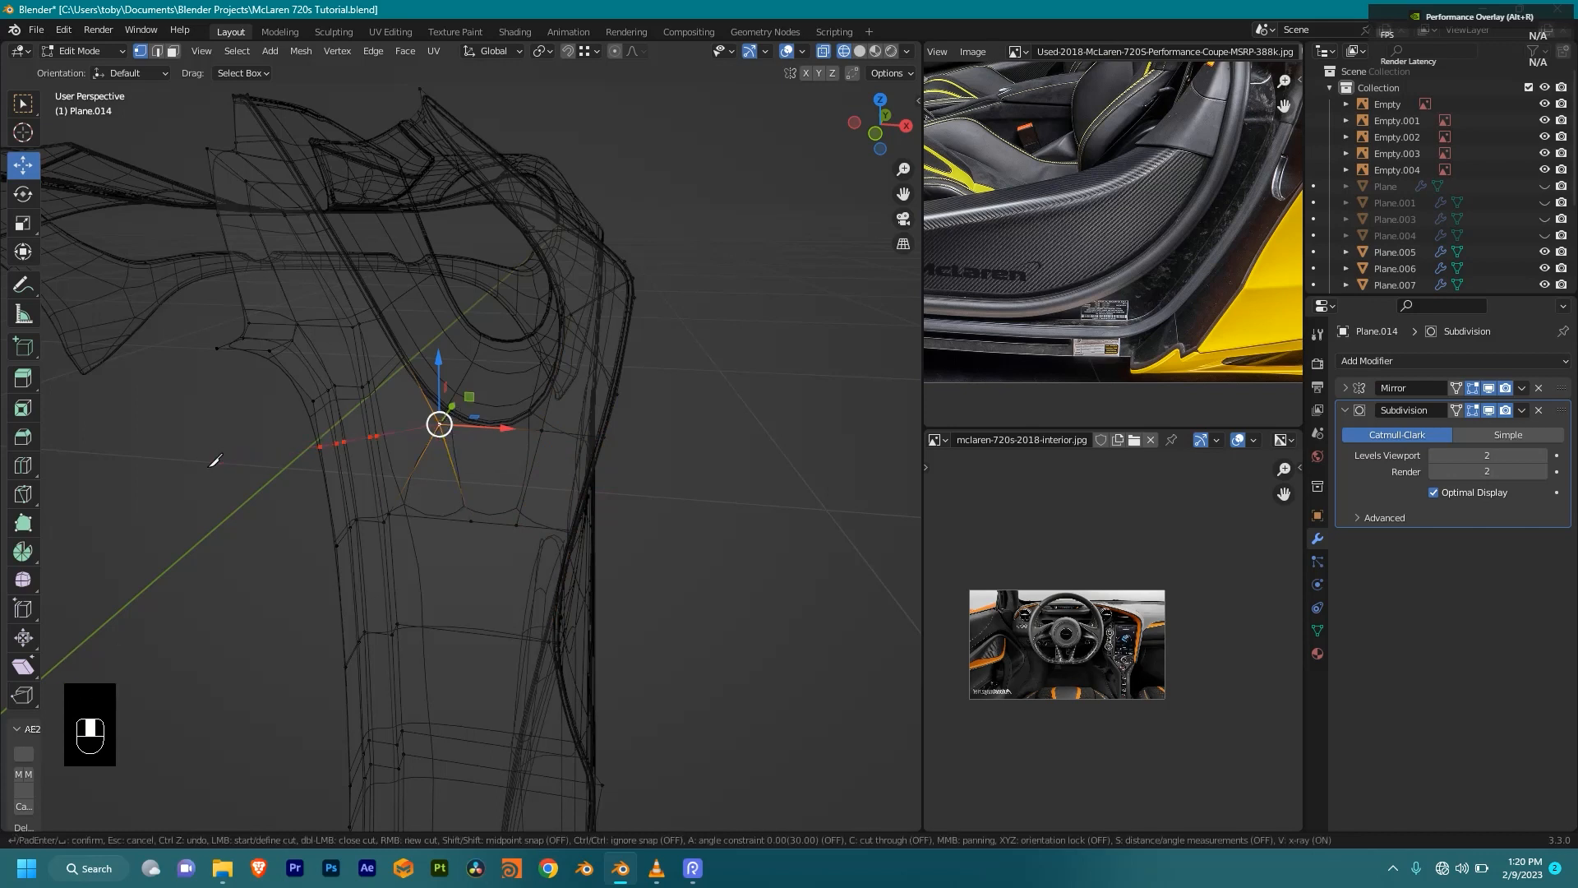
key(Return)
scroll(395, 477, up, 2)
click(467, 532)
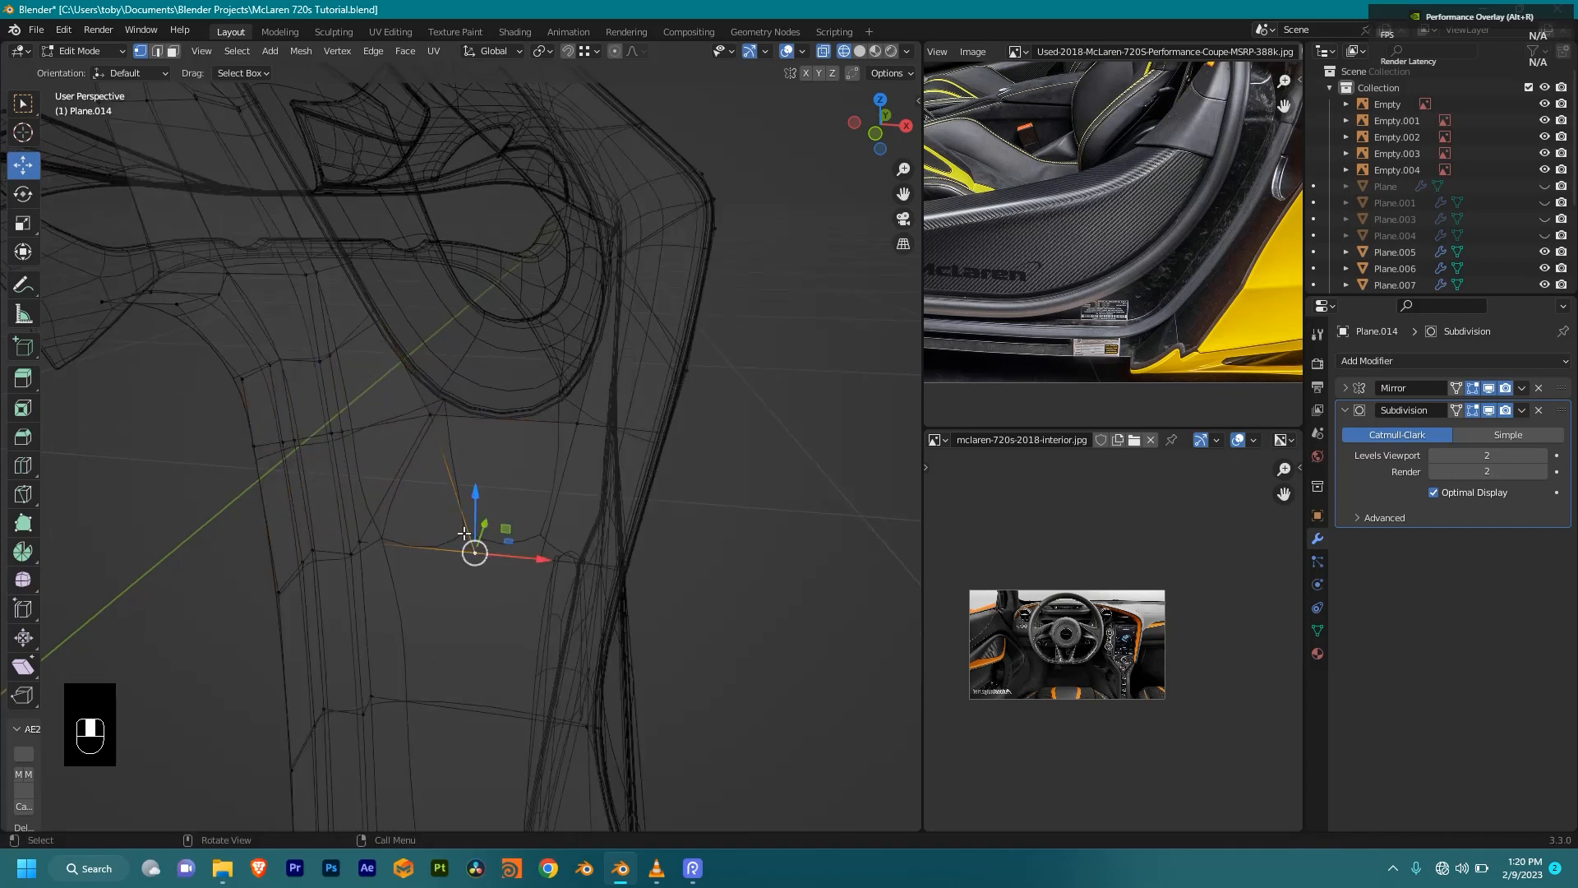
ctrl+shift+click(364, 420)
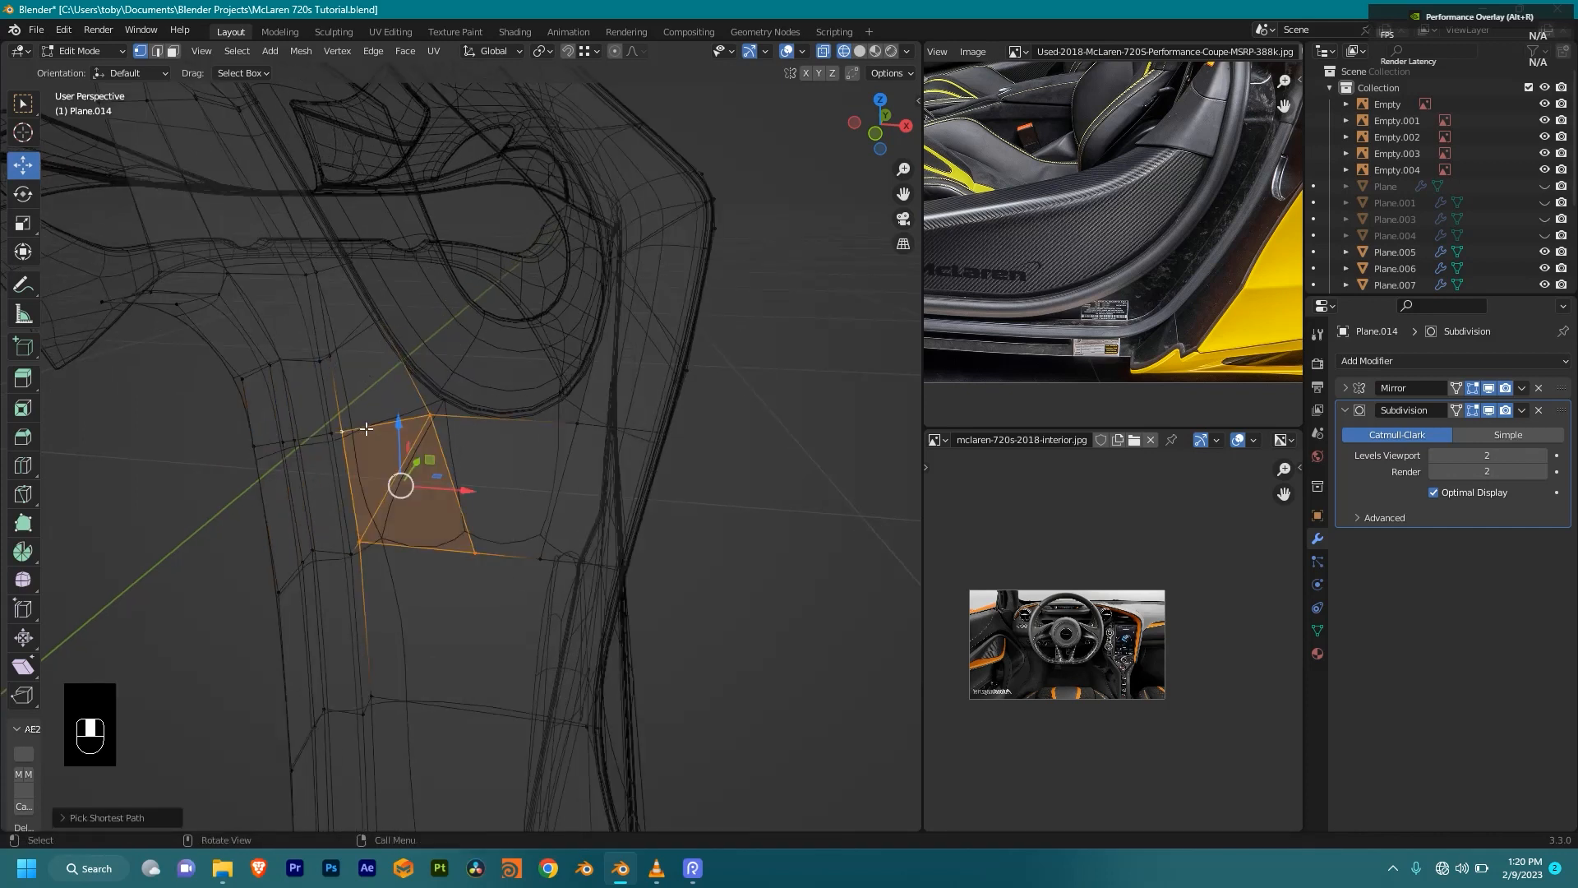
key(f)
Step: Add a vertical loop cut down the middle of the lower jamb face and bevel it into two parallel loops
shift+middle_drag(420, 485, 451, 531)
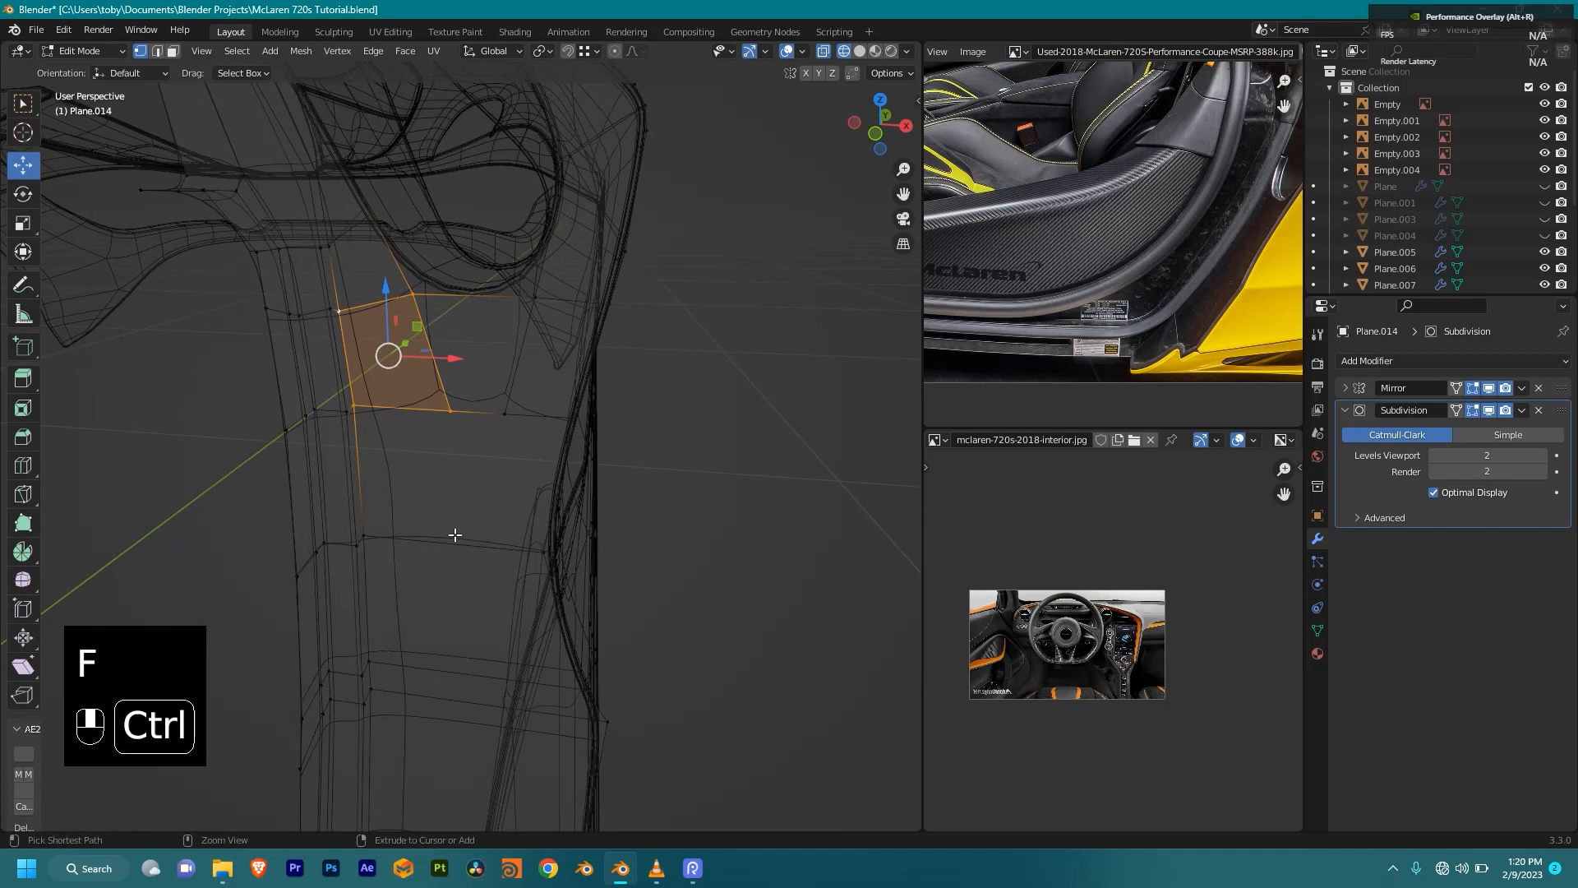
key(ctrl+r)
click(458, 549)
click(468, 732)
key(ctrl+b)
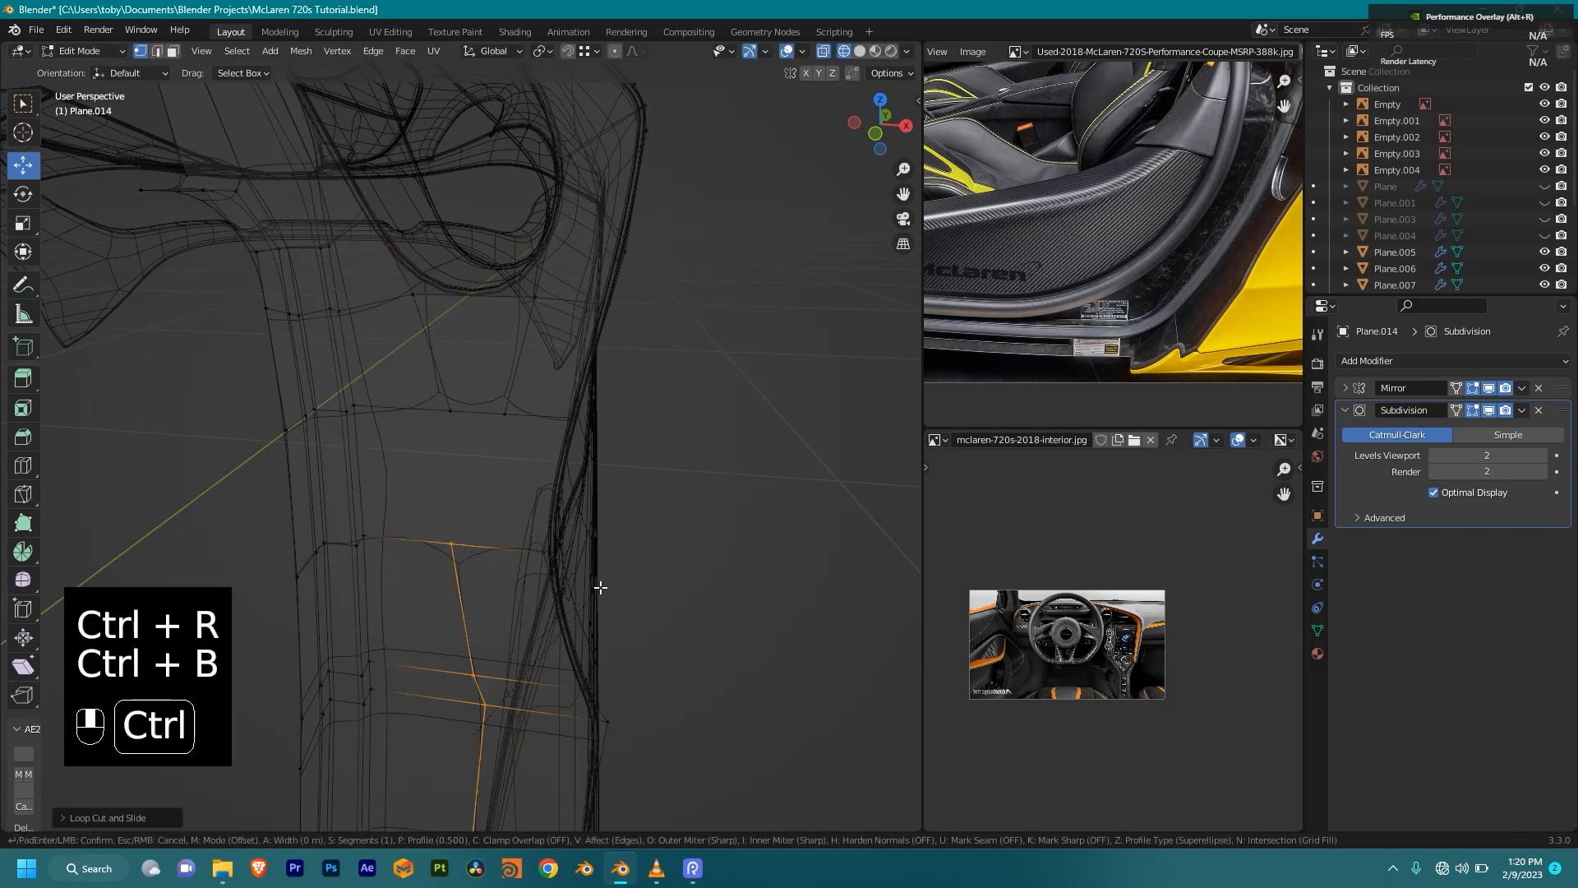
click(167, 555)
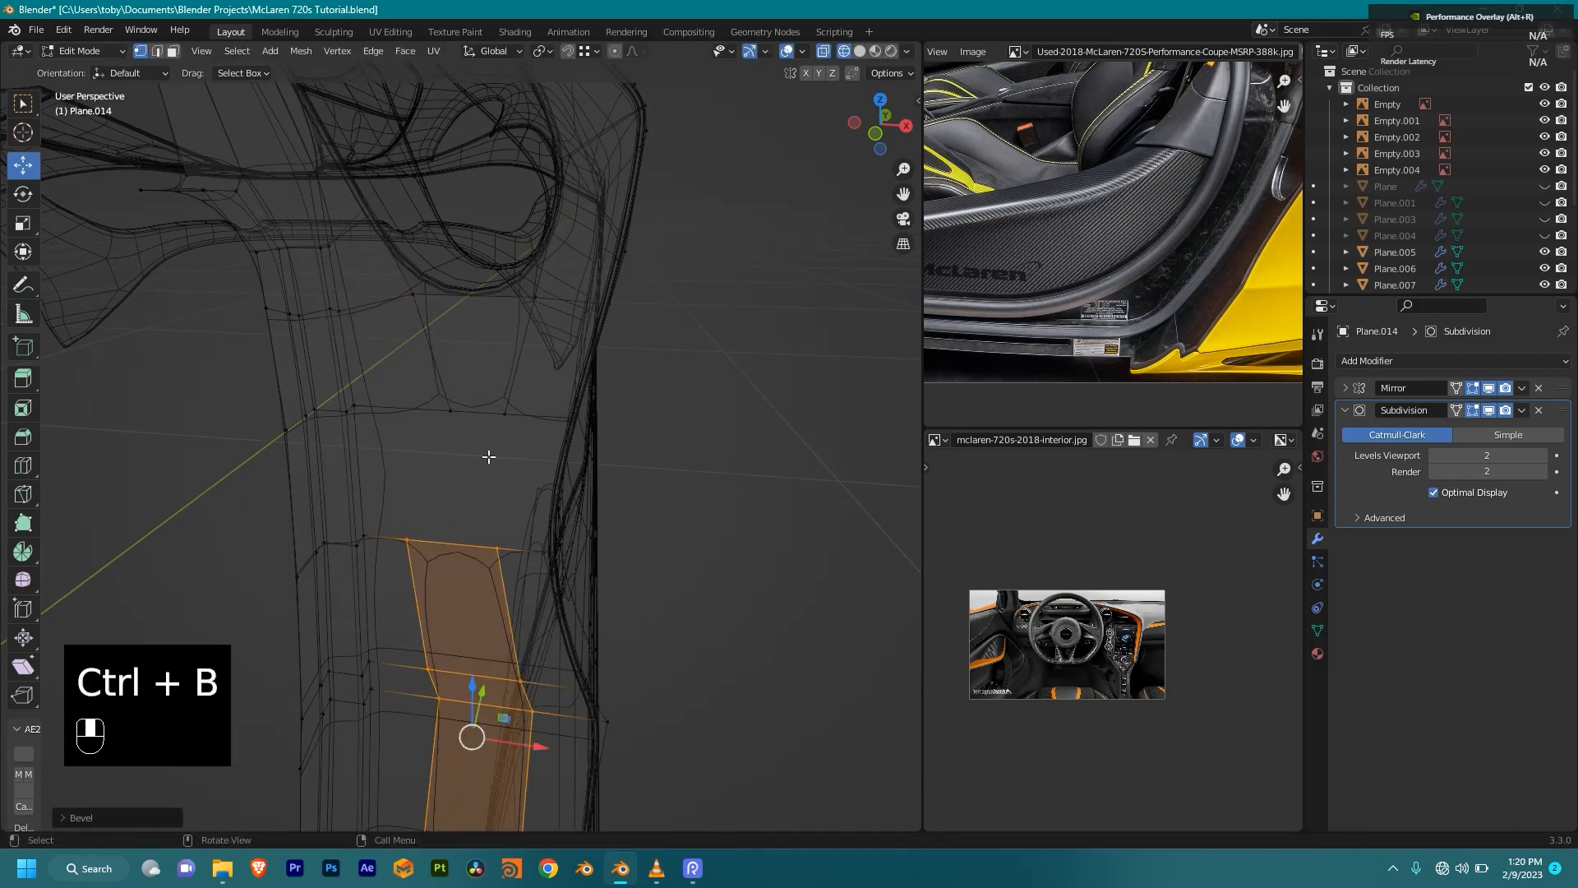
Step: Connect the upper vertices of both beveled loops to the cross edge above, sliding the inner upper vertex toward the jamb's inner edge
click(407, 538)
shift+click(451, 410)
key(j)
click(452, 411)
key(g)
key(g)
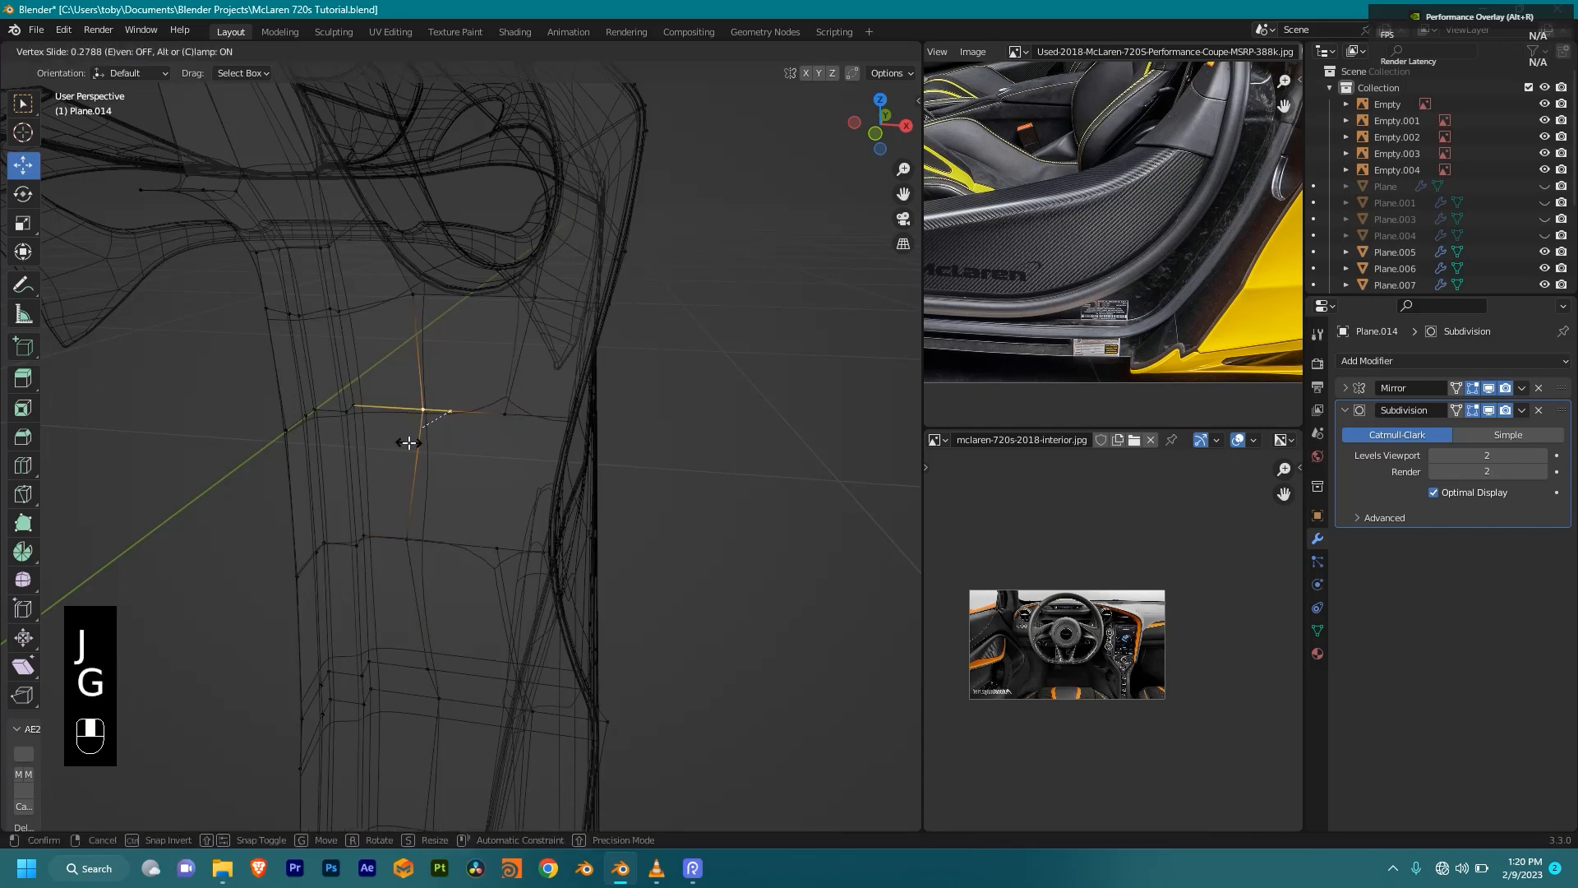
click(411, 443)
click(518, 434)
shift+click(496, 539)
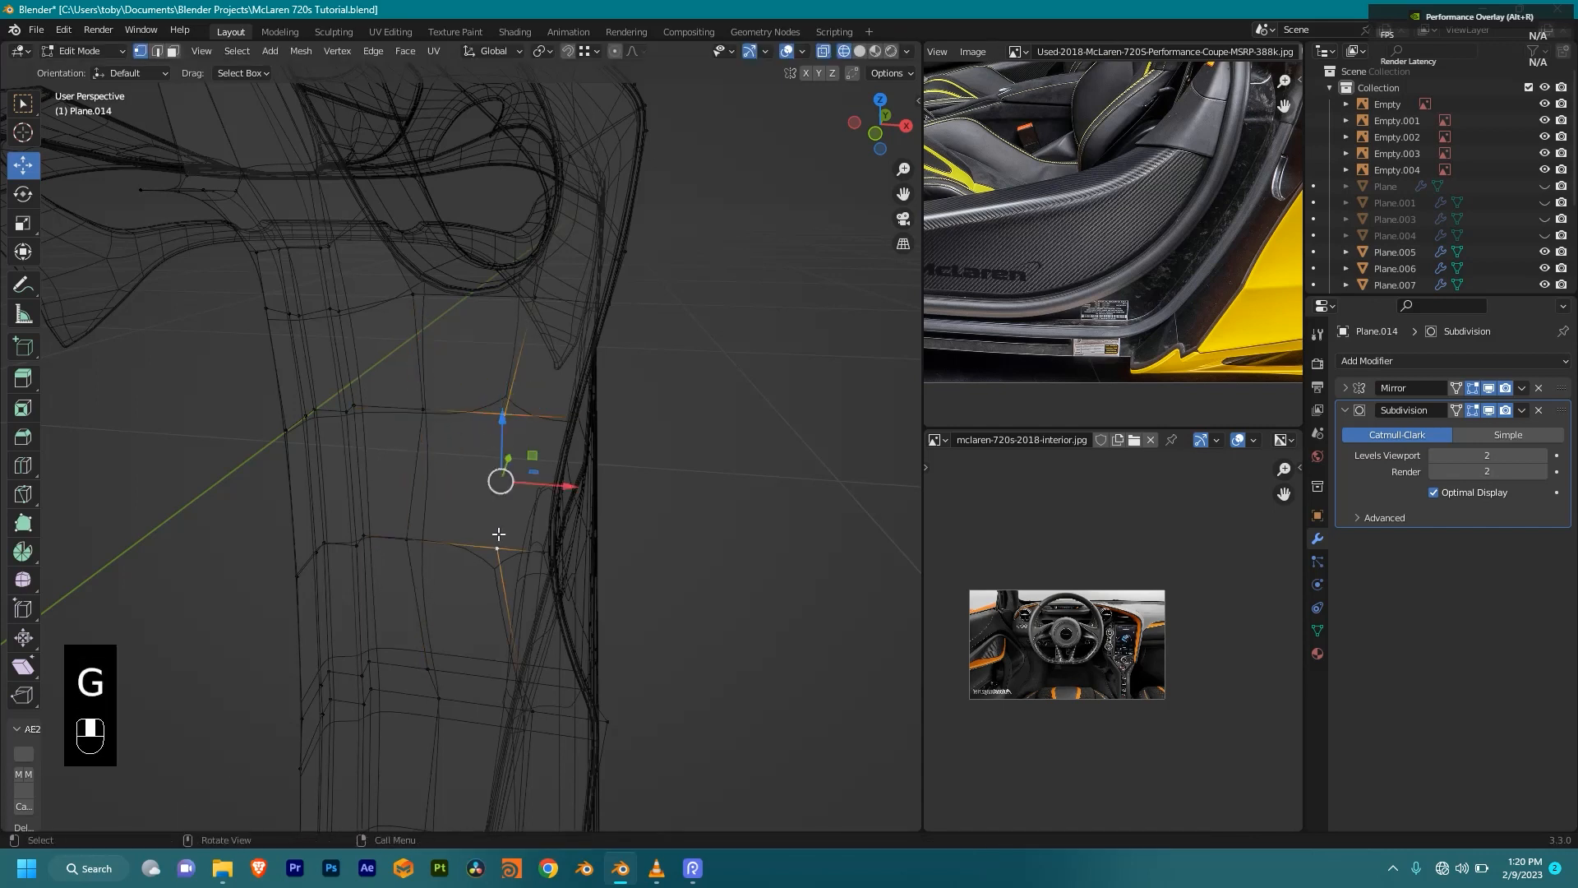
key(j)
Step: Vertex-slide two points of the inner vertical loop on the lower jamb face sideways to smooth the surface flow
scroll(514, 535, down, 4)
key(shift+z)
middle_drag(564, 588, 548, 415)
scroll(497, 581, up, 3)
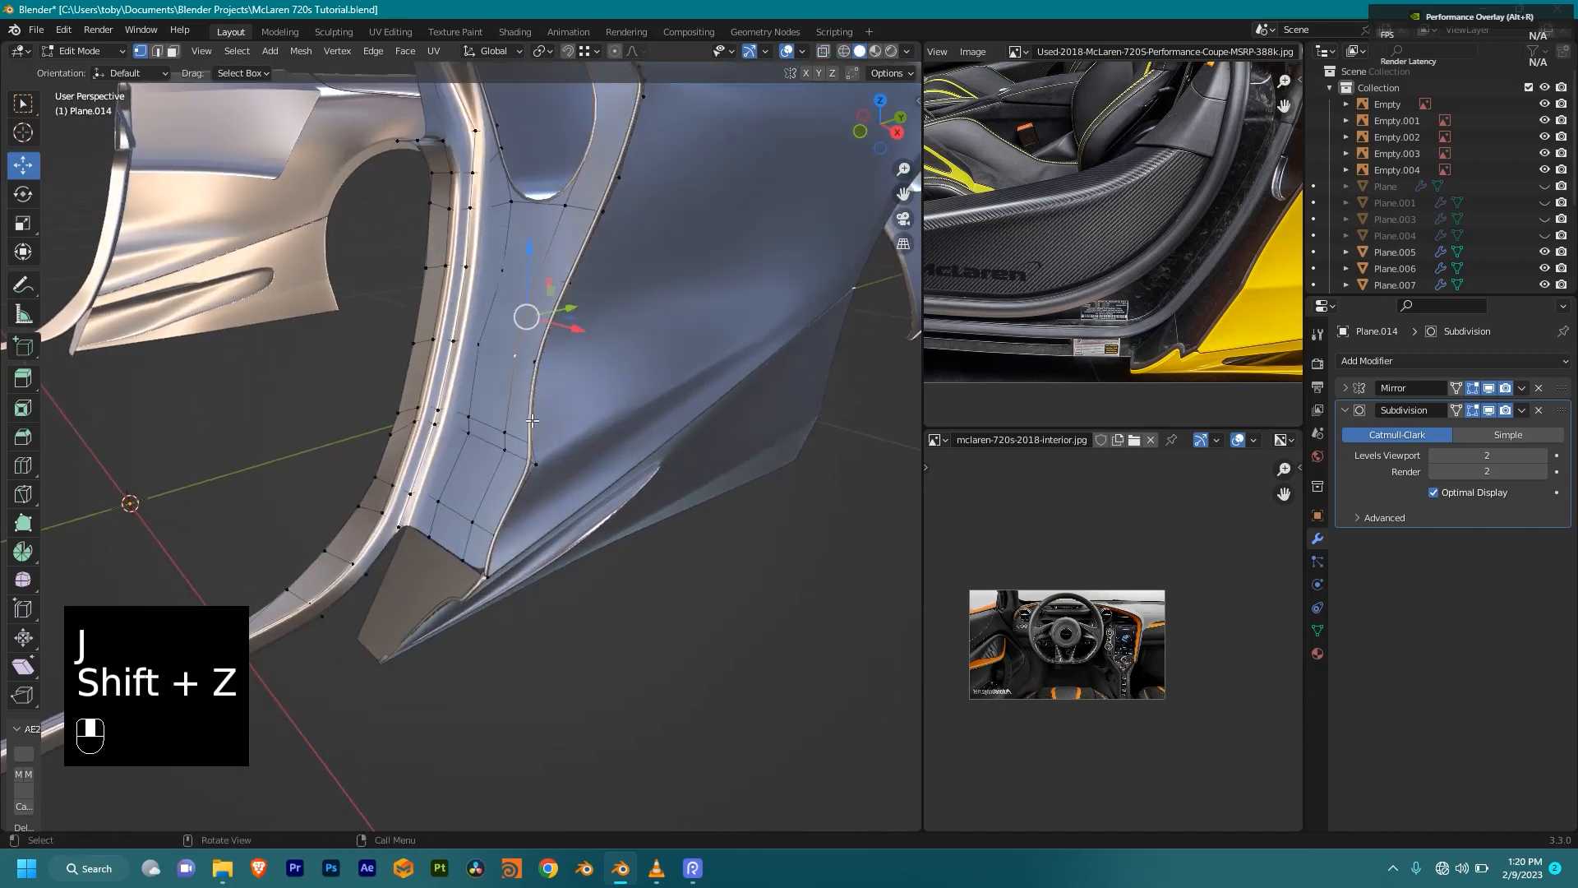
scroll(547, 416, up, 5)
click(456, 414)
key(g)
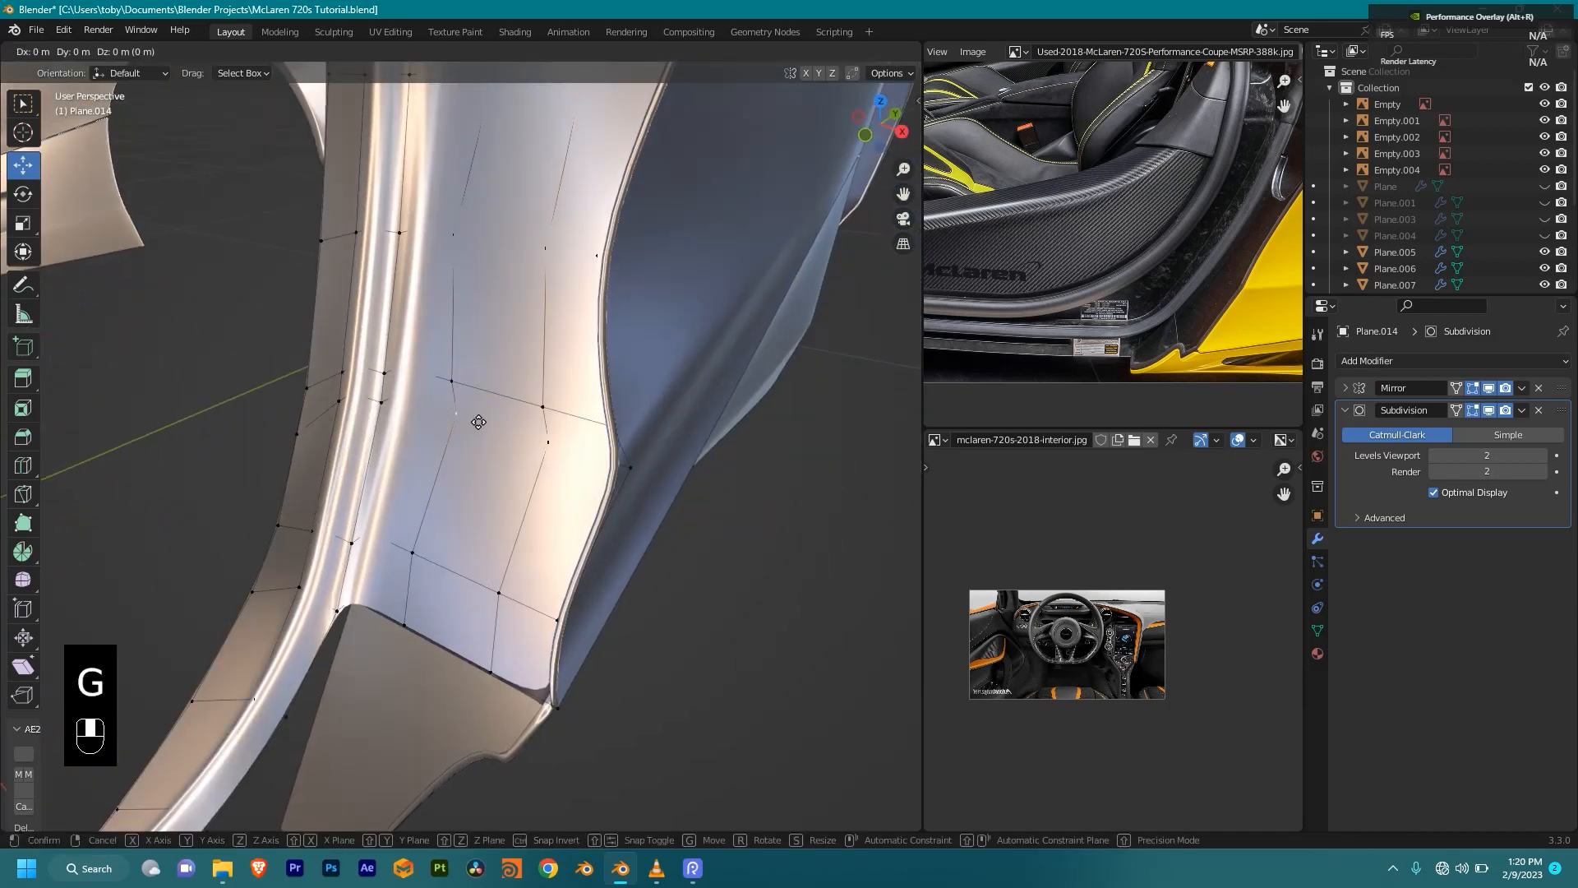
key(g)
click(371, 381)
shift+middle_drag(444, 409, 459, 550)
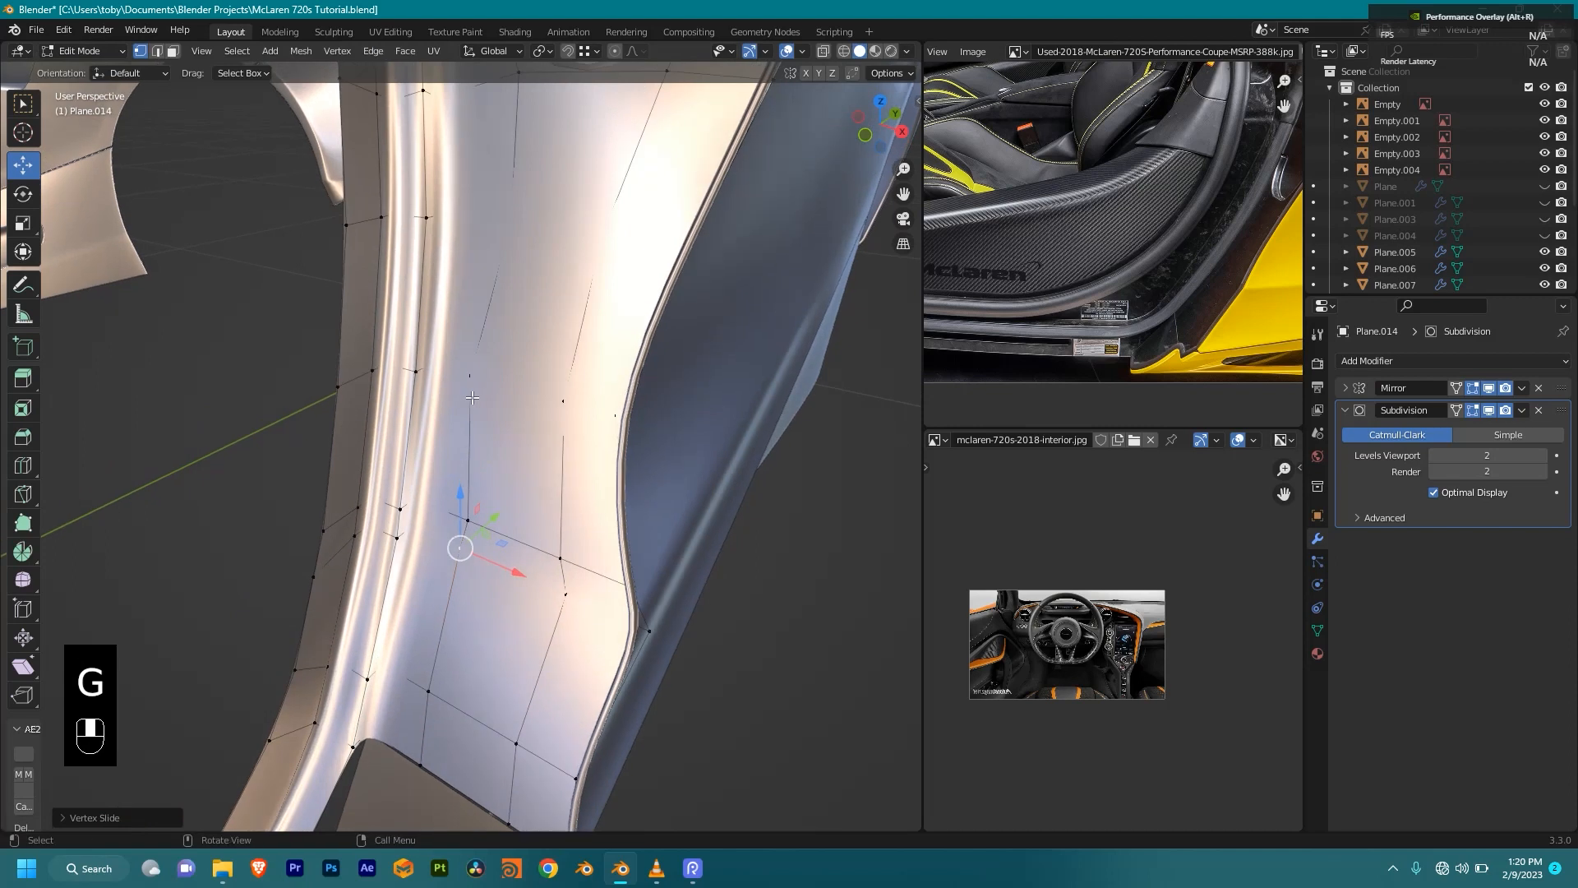
click(470, 376)
key(g)
key(g)
click(594, 409)
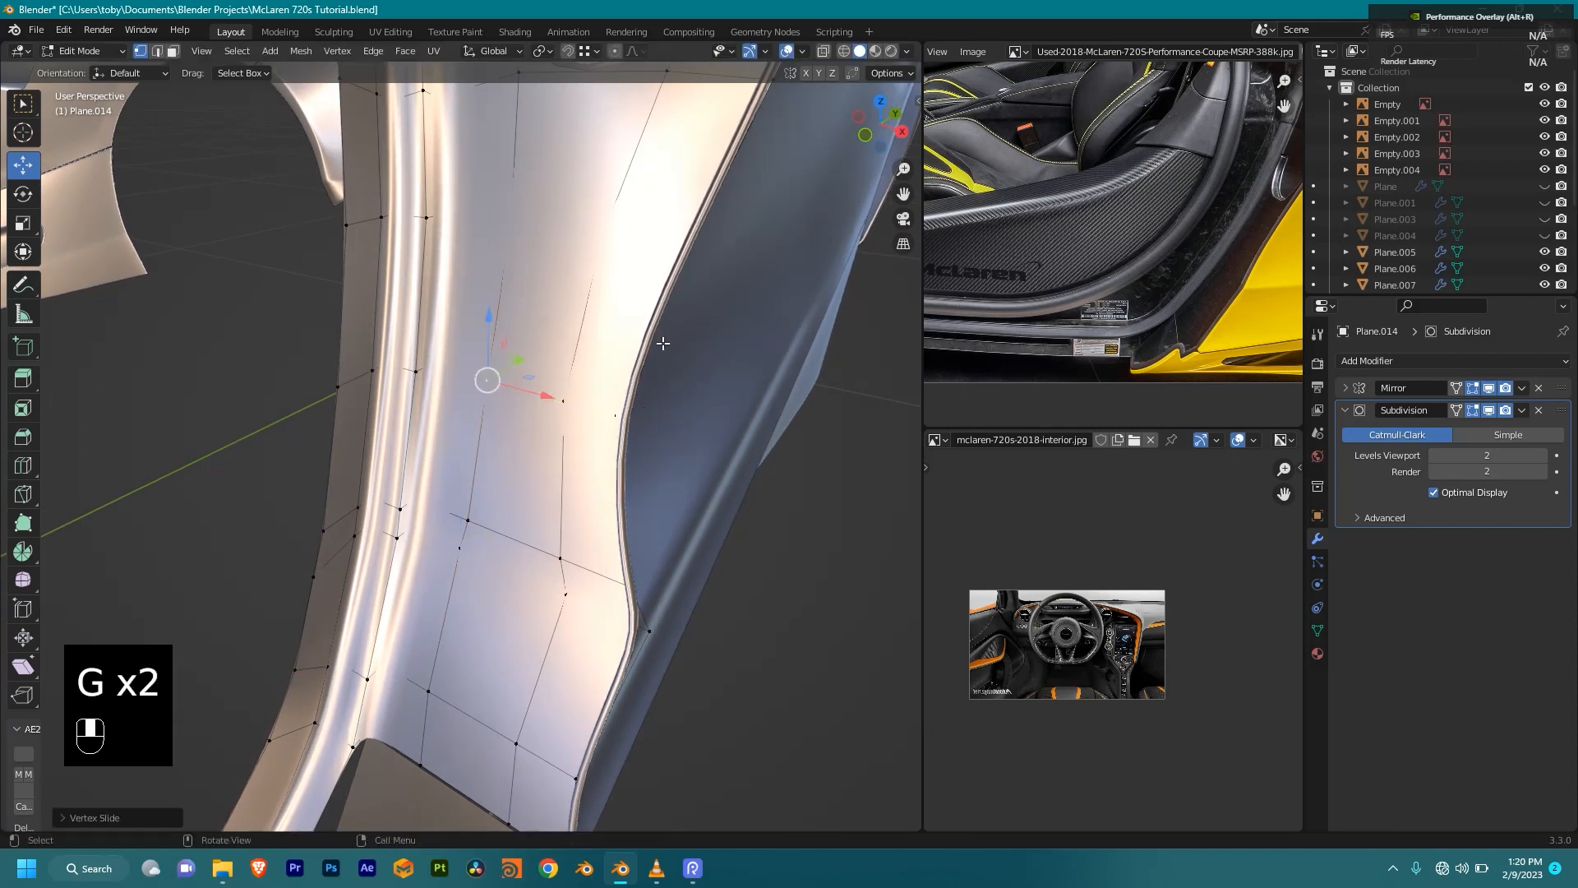
Step: Vertex-slide the points of the outer vertical loop around the lower cross edges to even out the jamb face
shift+middle_drag(676, 250, 666, 461)
middle_drag(600, 387, 630, 383)
key(shift+z)
key(shift+z)
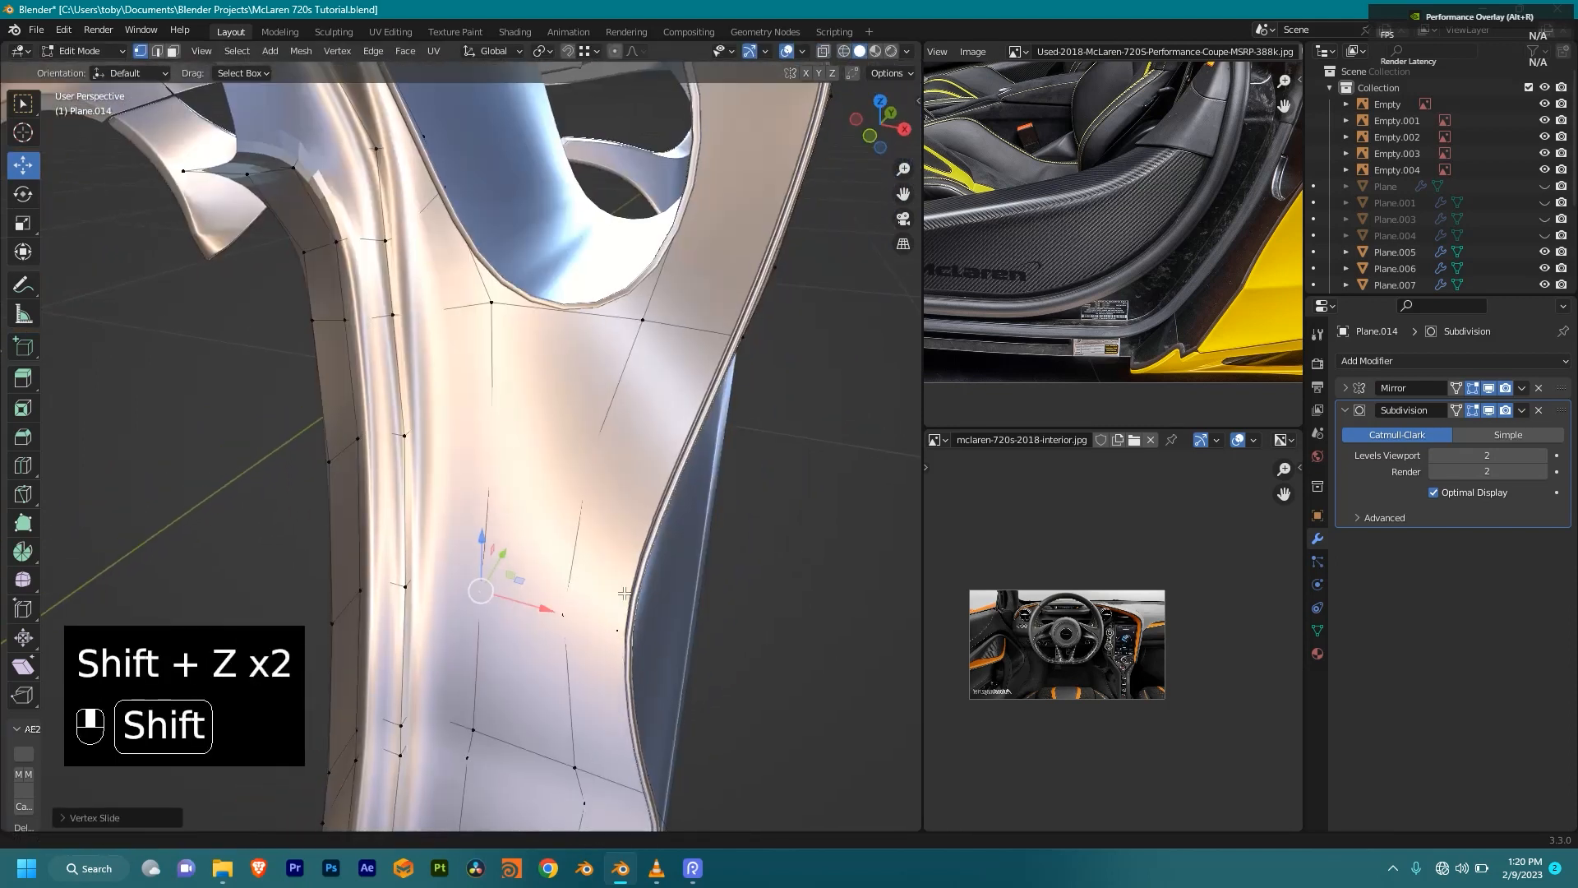
middle_drag(637, 567, 679, 457)
click(630, 530)
key(g)
key(g)
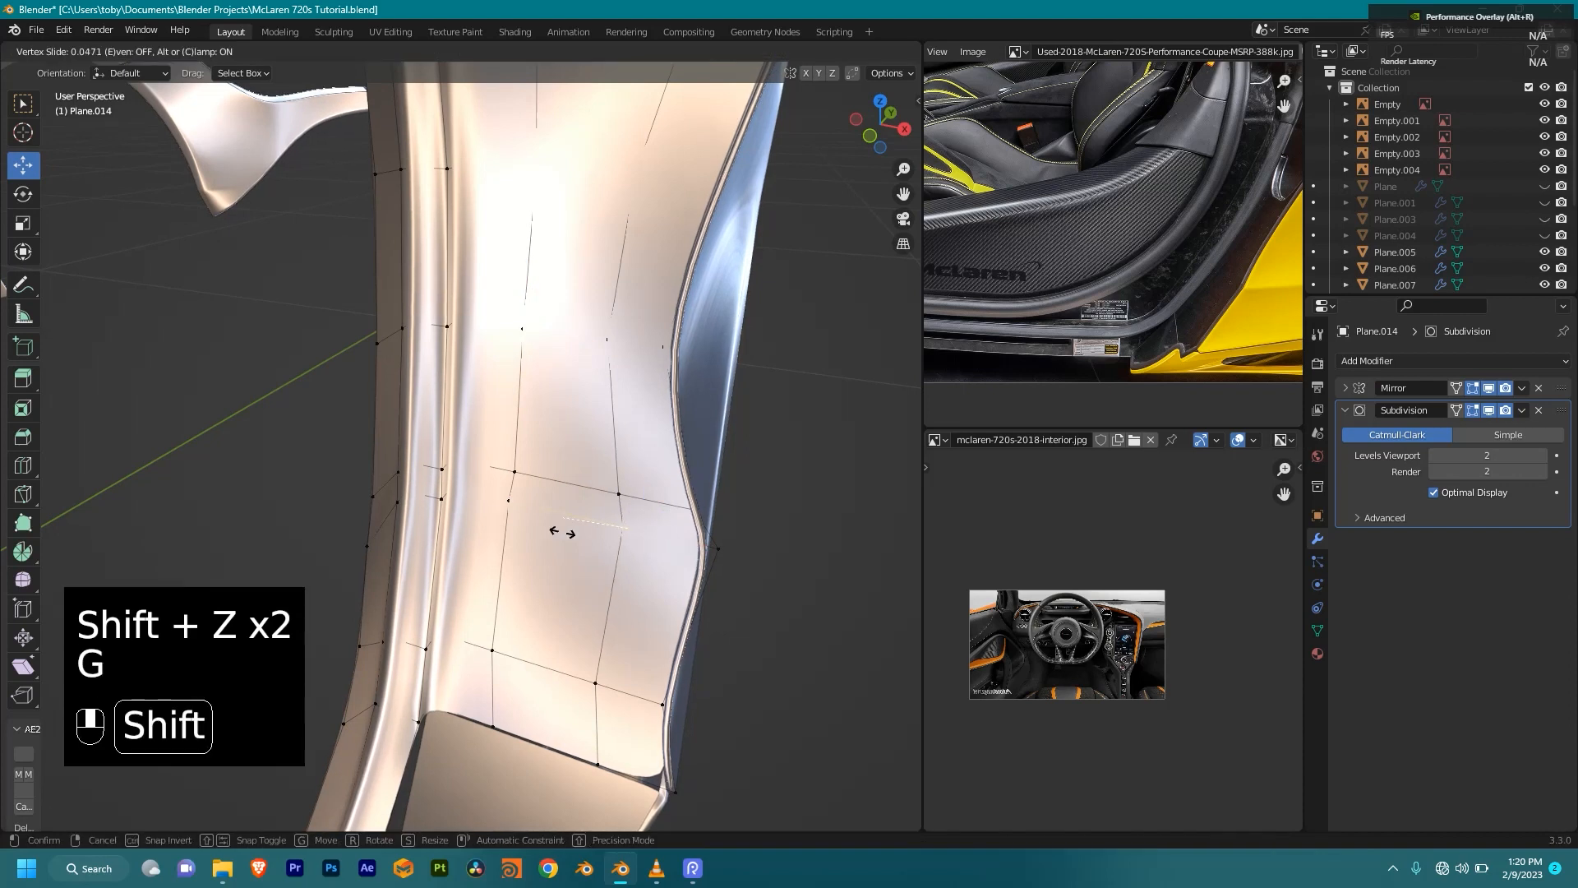
click(499, 519)
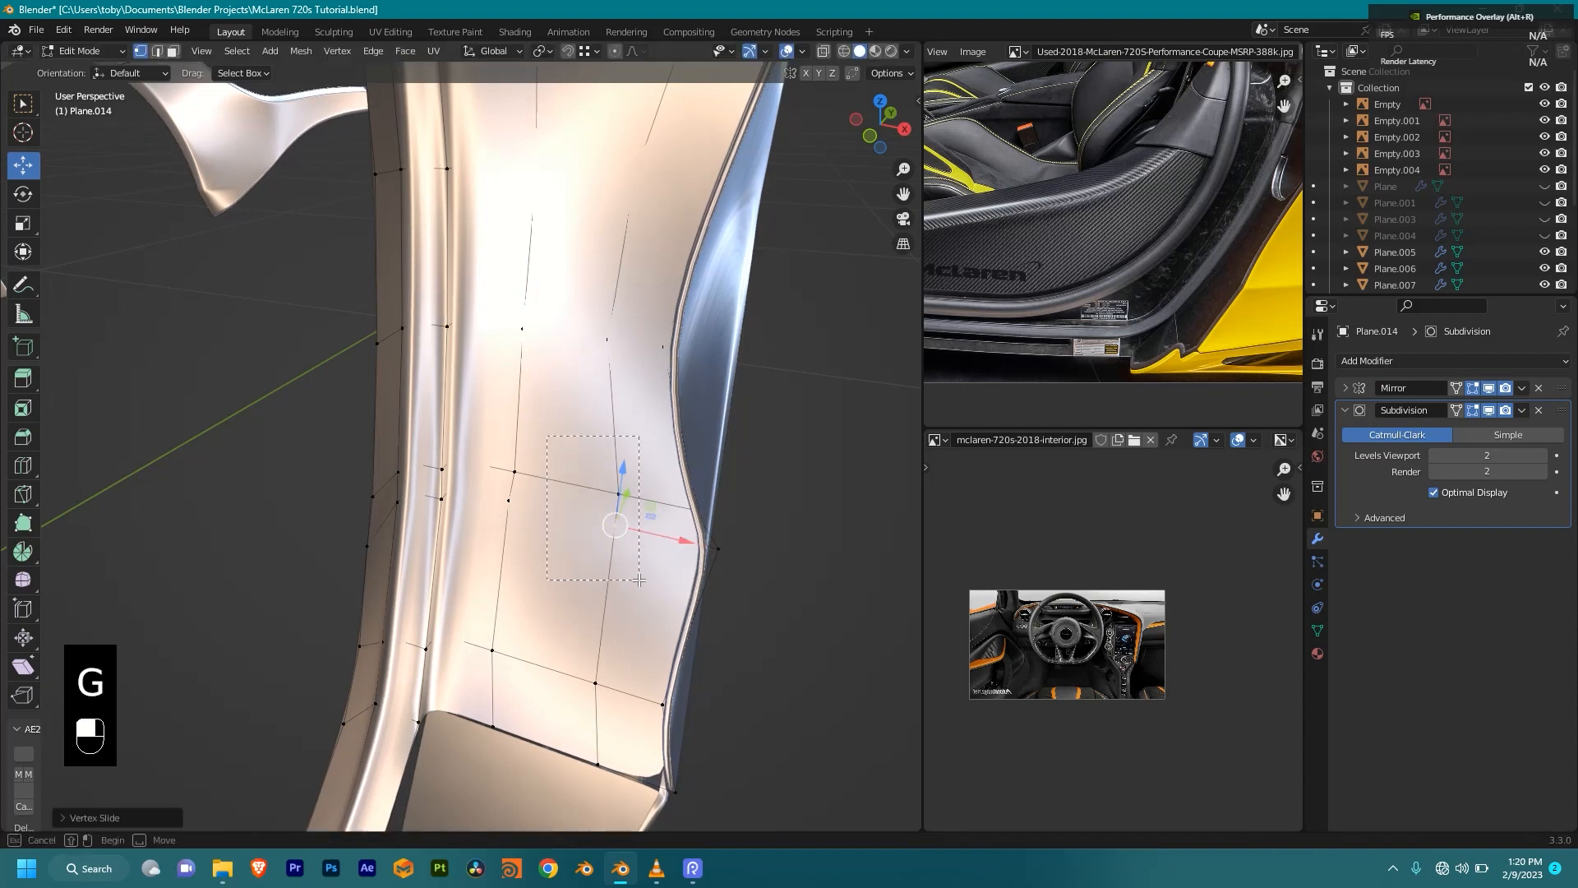
drag(638, 580, 649, 567)
key(g)
key(g)
click(616, 559)
key(g)
key(g)
click(655, 553)
Step: Edge-slide the inner vertical edge loop across the lower jamb face
scroll(655, 552, down, 4)
middle_drag(669, 546, 649, 338)
scroll(641, 476, up, 3)
key(g)
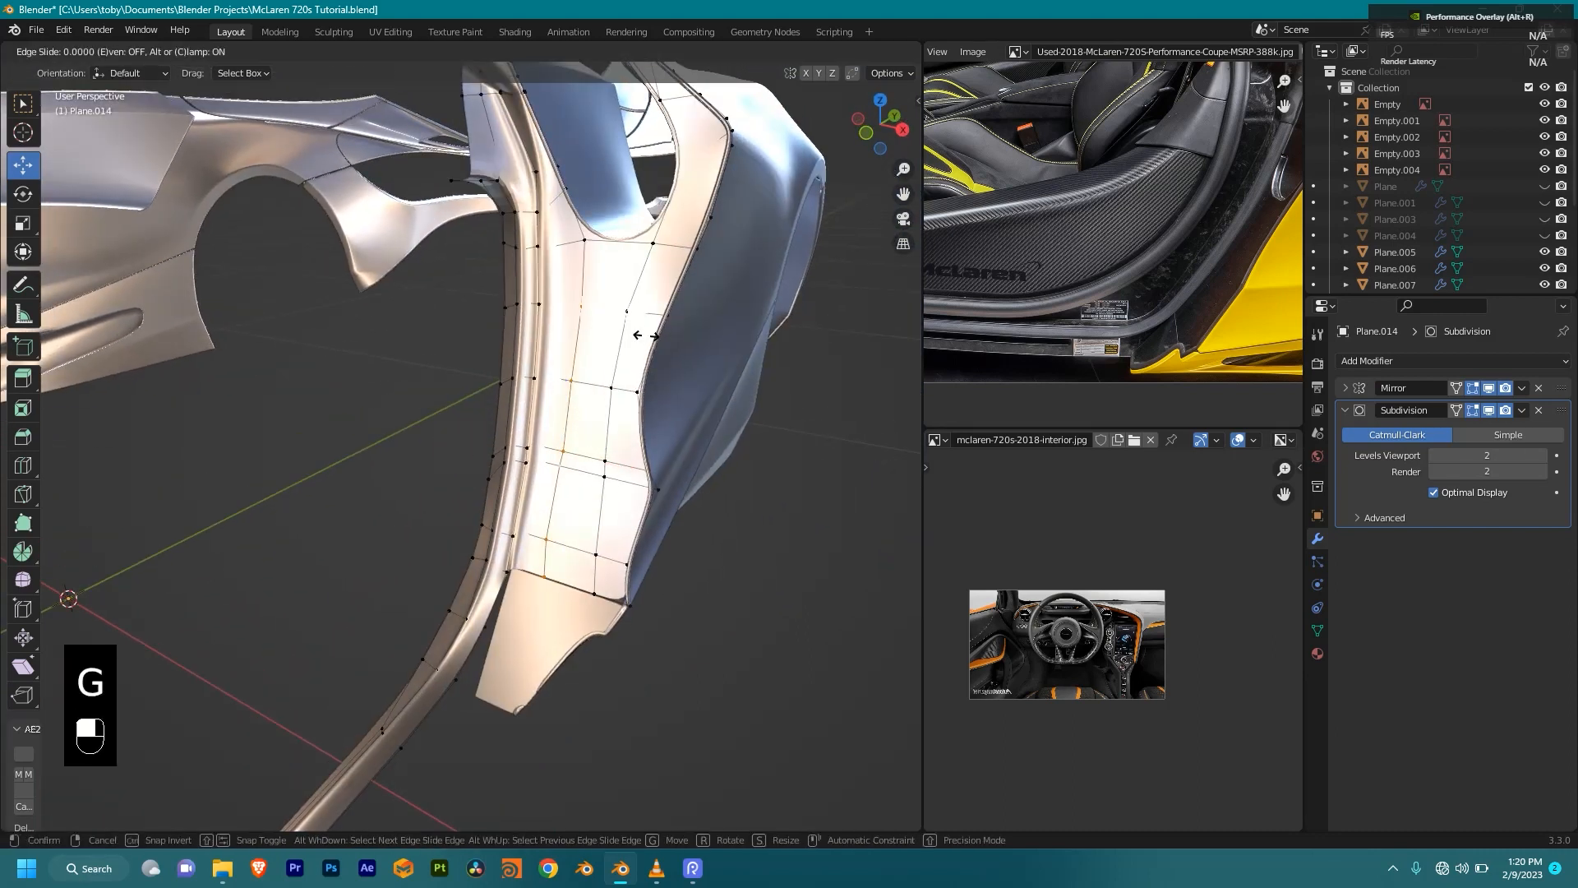
click(601, 344)
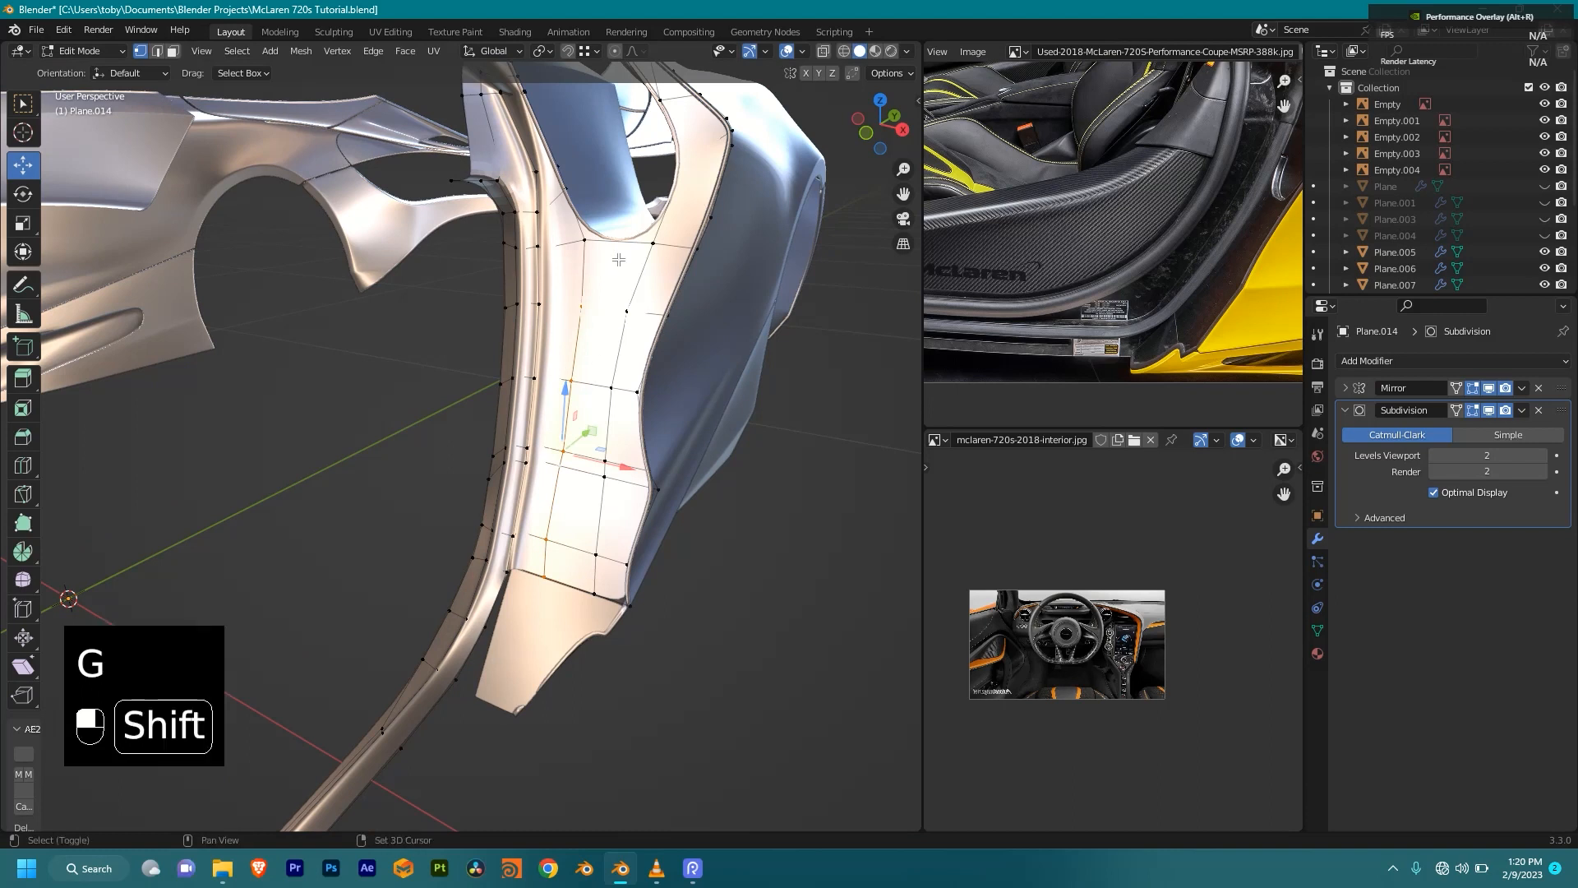
shift+middle_drag(599, 395, 609, 384)
key(ctrl+r)
click(593, 395)
click(590, 374)
key(ctrl+z)
Step: Add a vertical loop cut on the jamb face beside the inner ridge, offset with Even and Flipped enabled
key(ctrl+r)
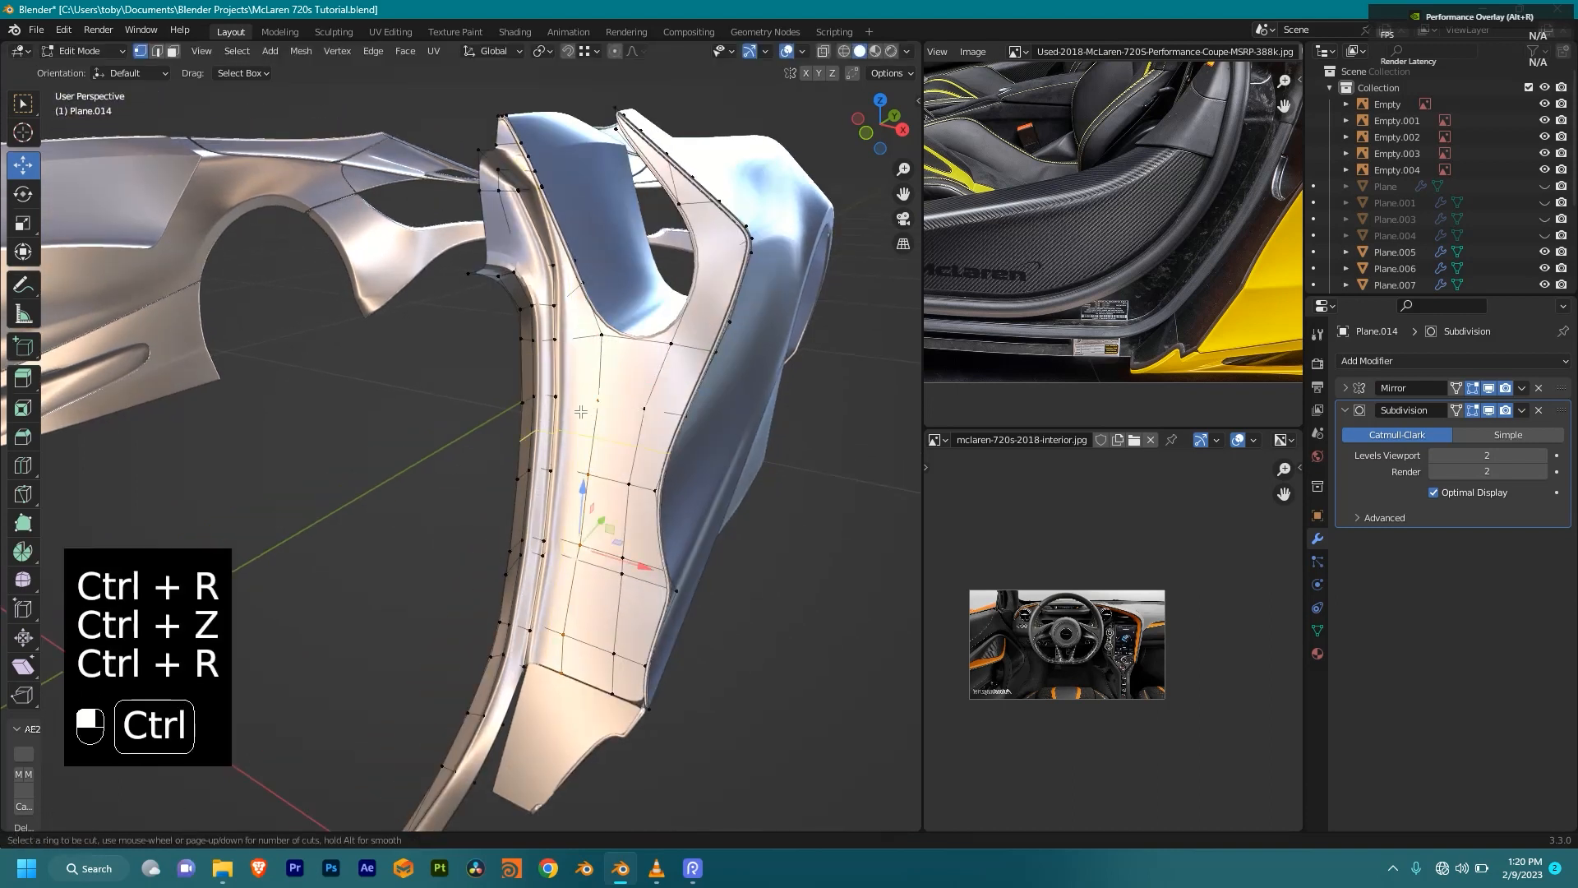
click(586, 396)
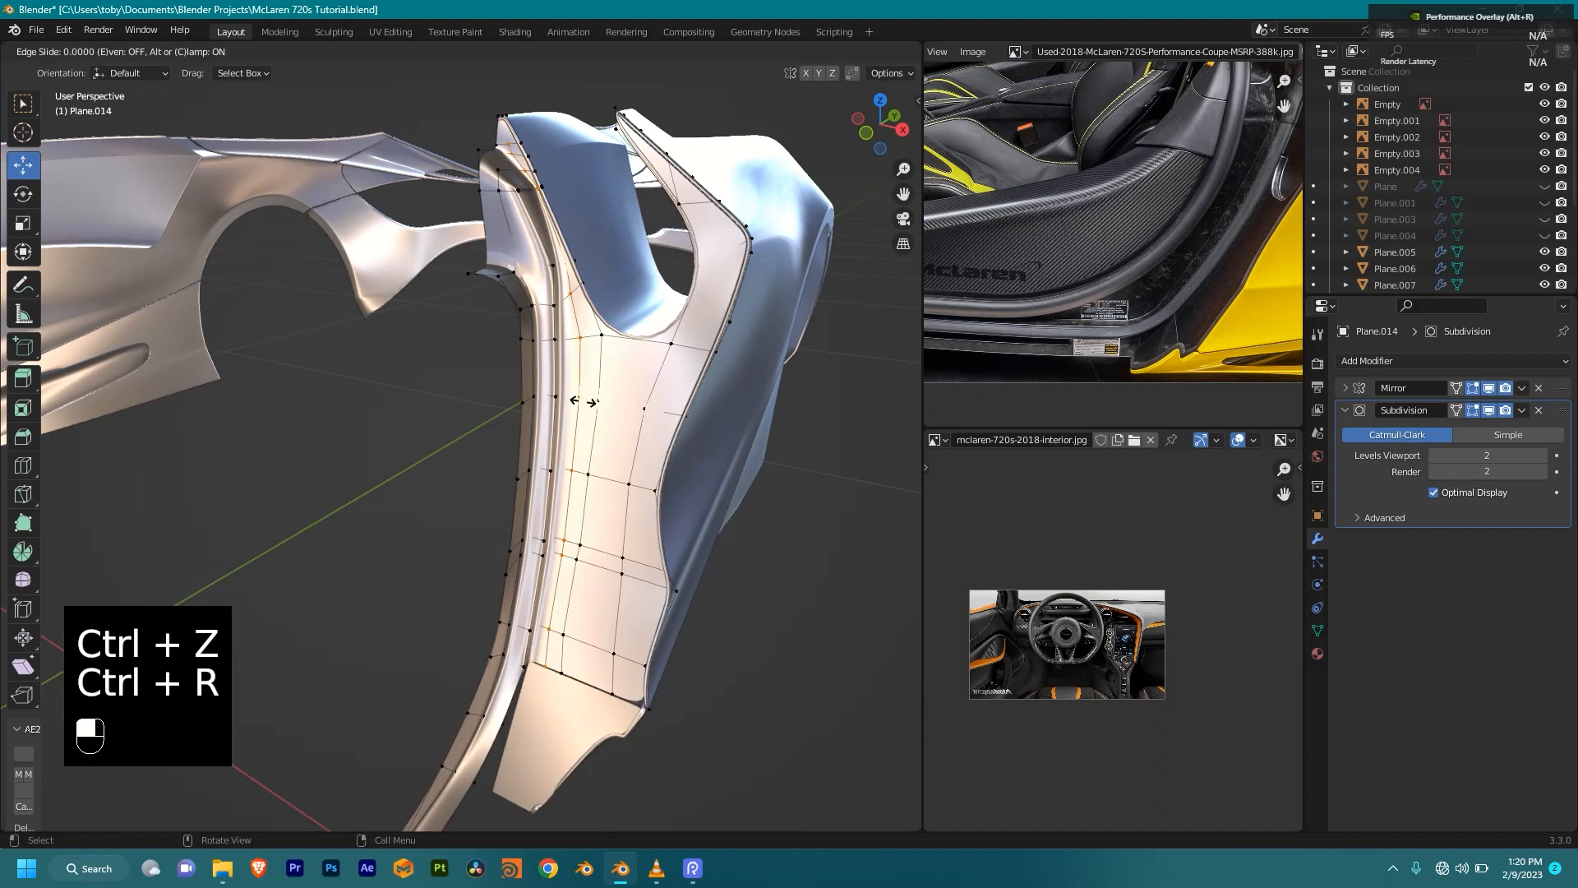
key(e)
key(f)
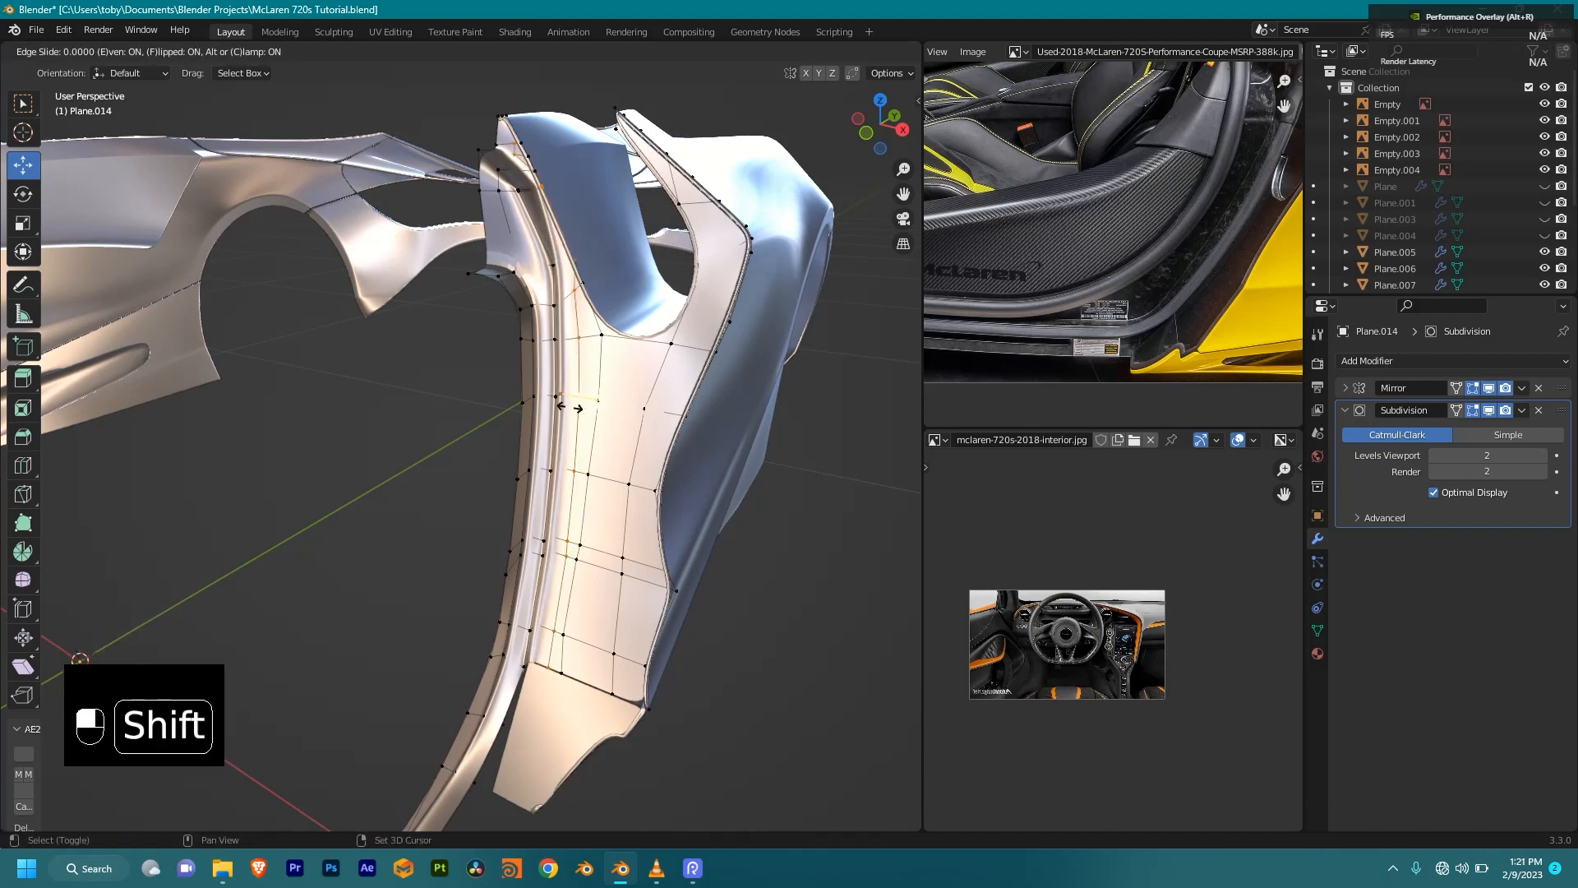
click(405, 387)
Step: Add a loop cut along the narrow recessed strip up to its upper end, offset close to one edge with Even and Flipped enabled
middle_drag(405, 386, 584, 296)
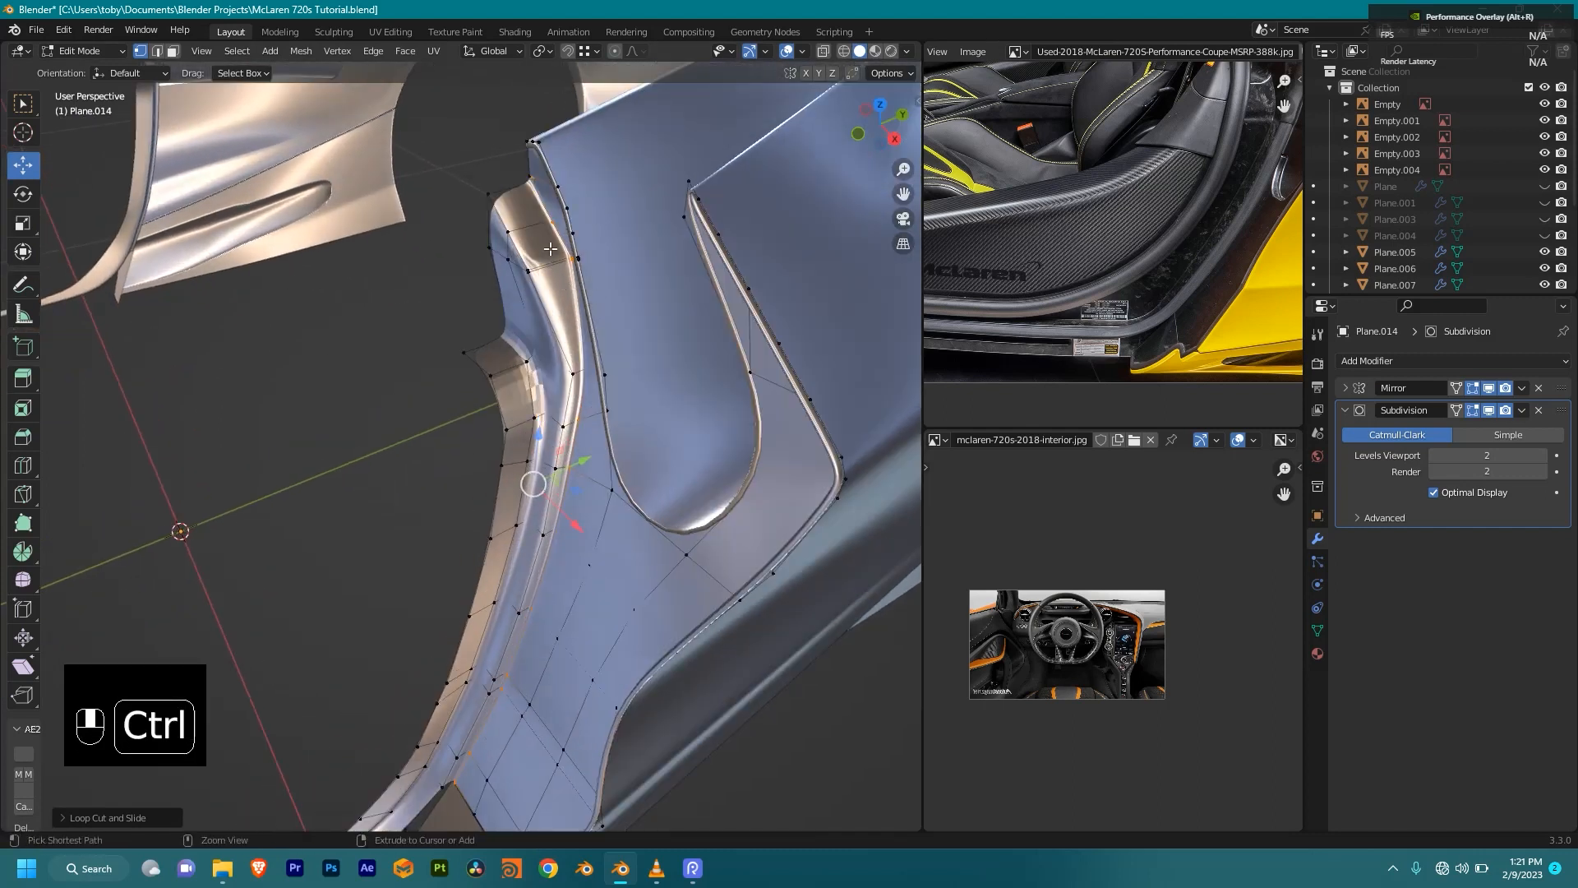
key(ctrl+r)
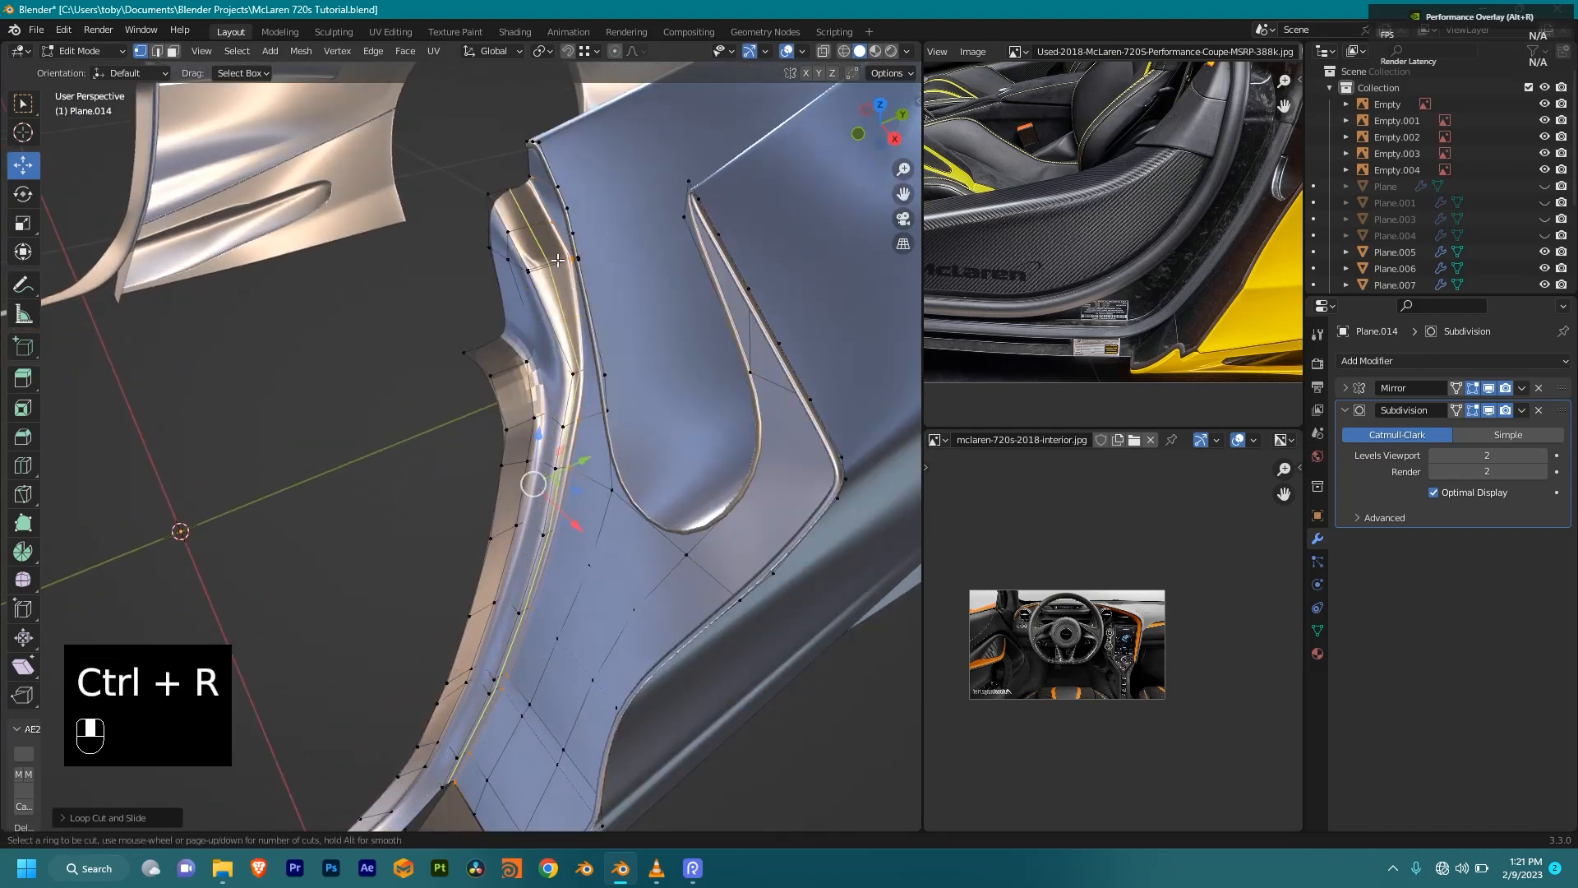
click(558, 260)
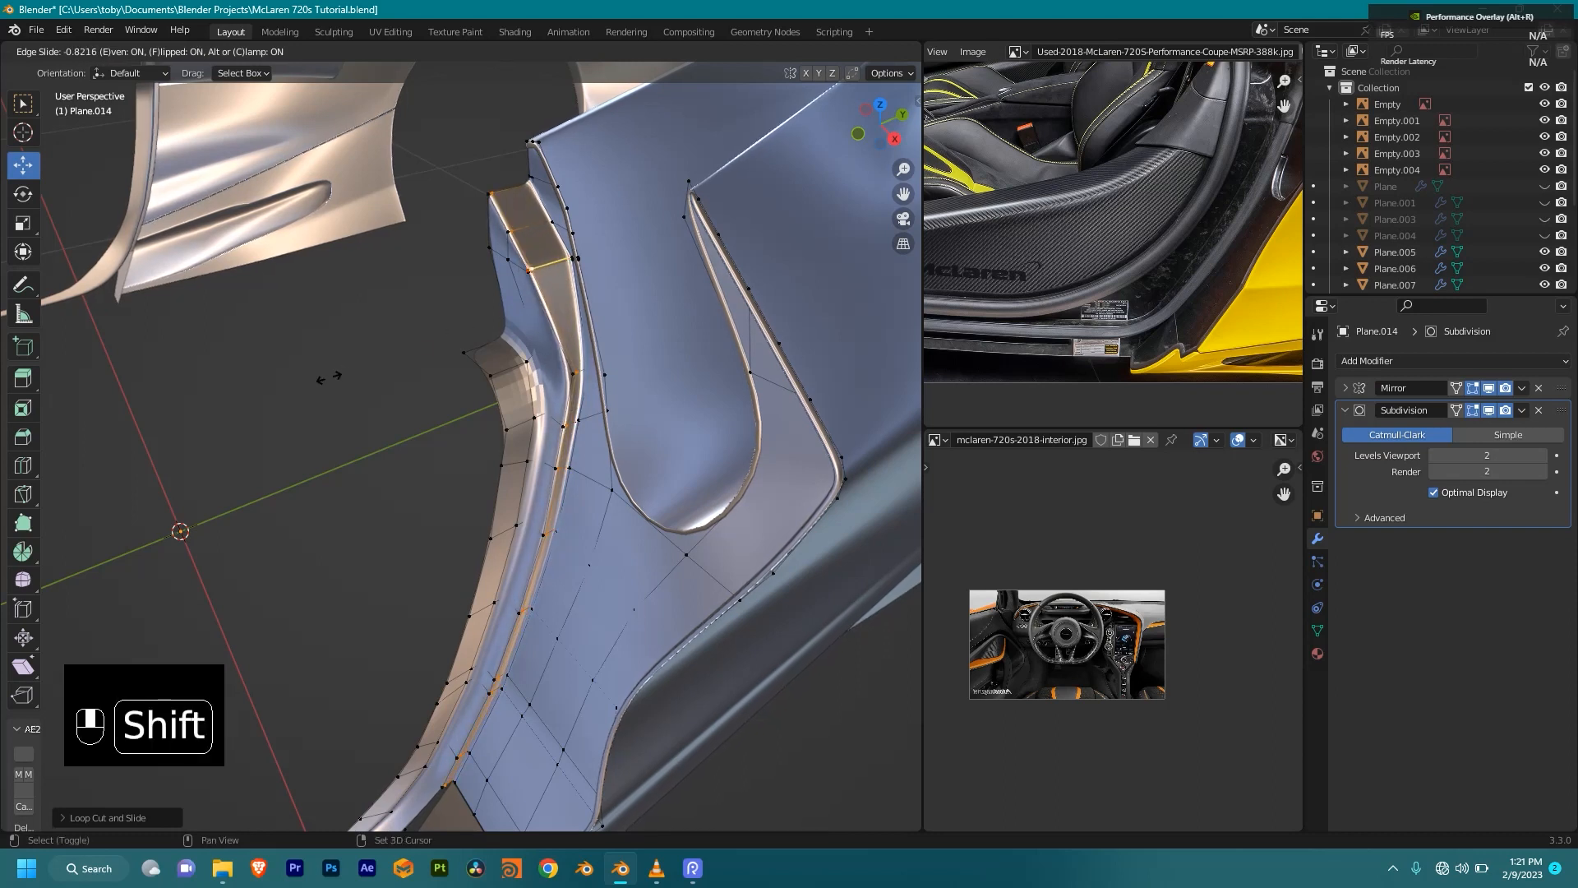
key(Tab)
middle_drag(390, 403, 554, 390)
key(Tab)
scroll(583, 355, up, 3)
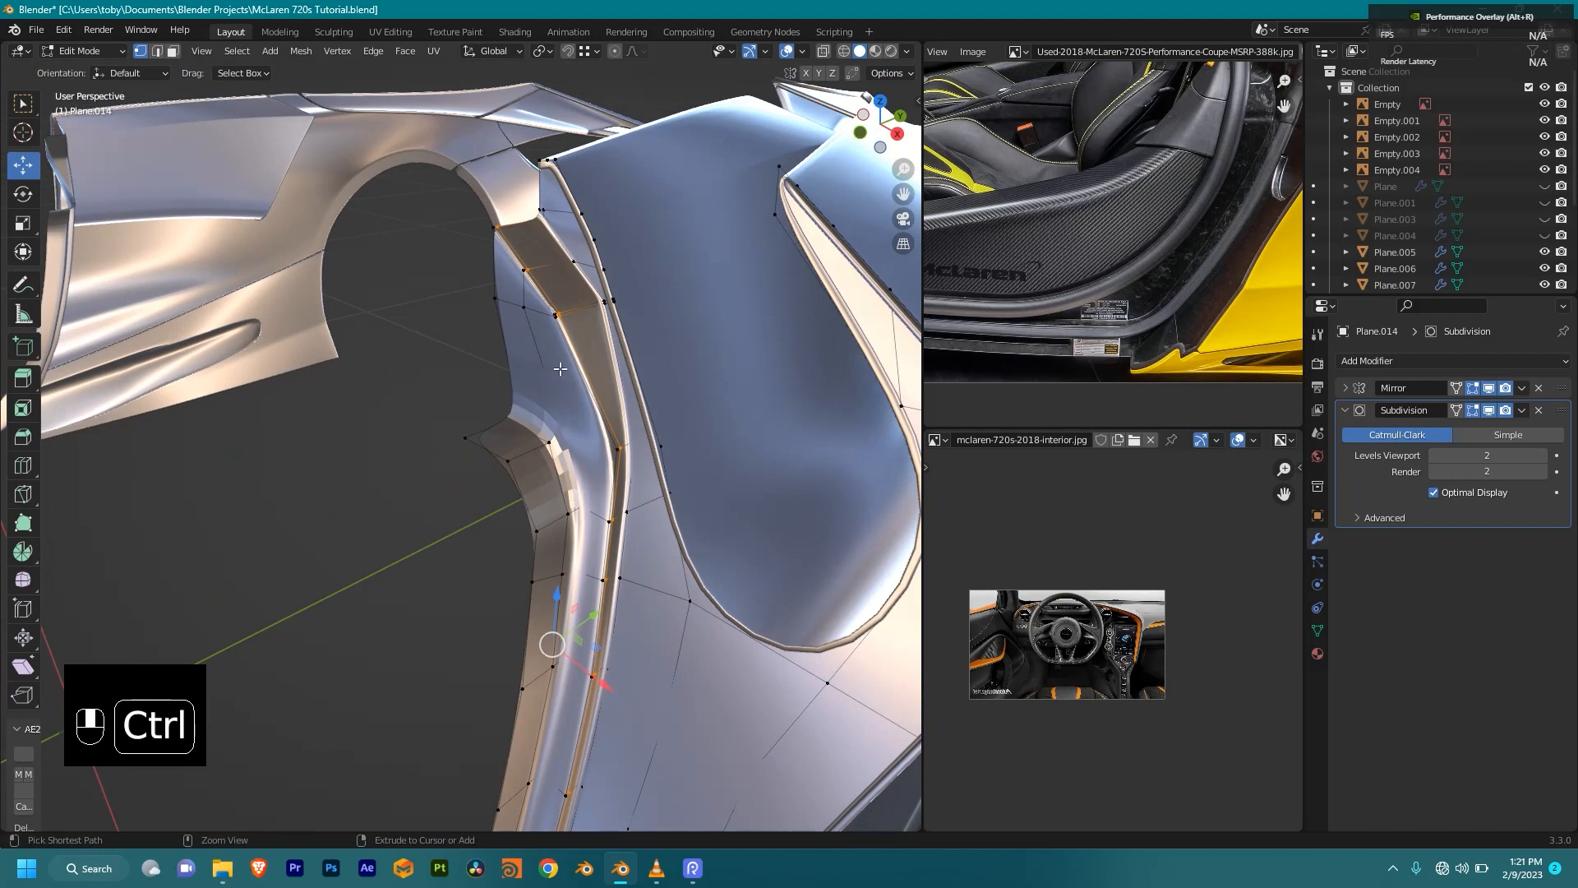
key(ctrl+r)
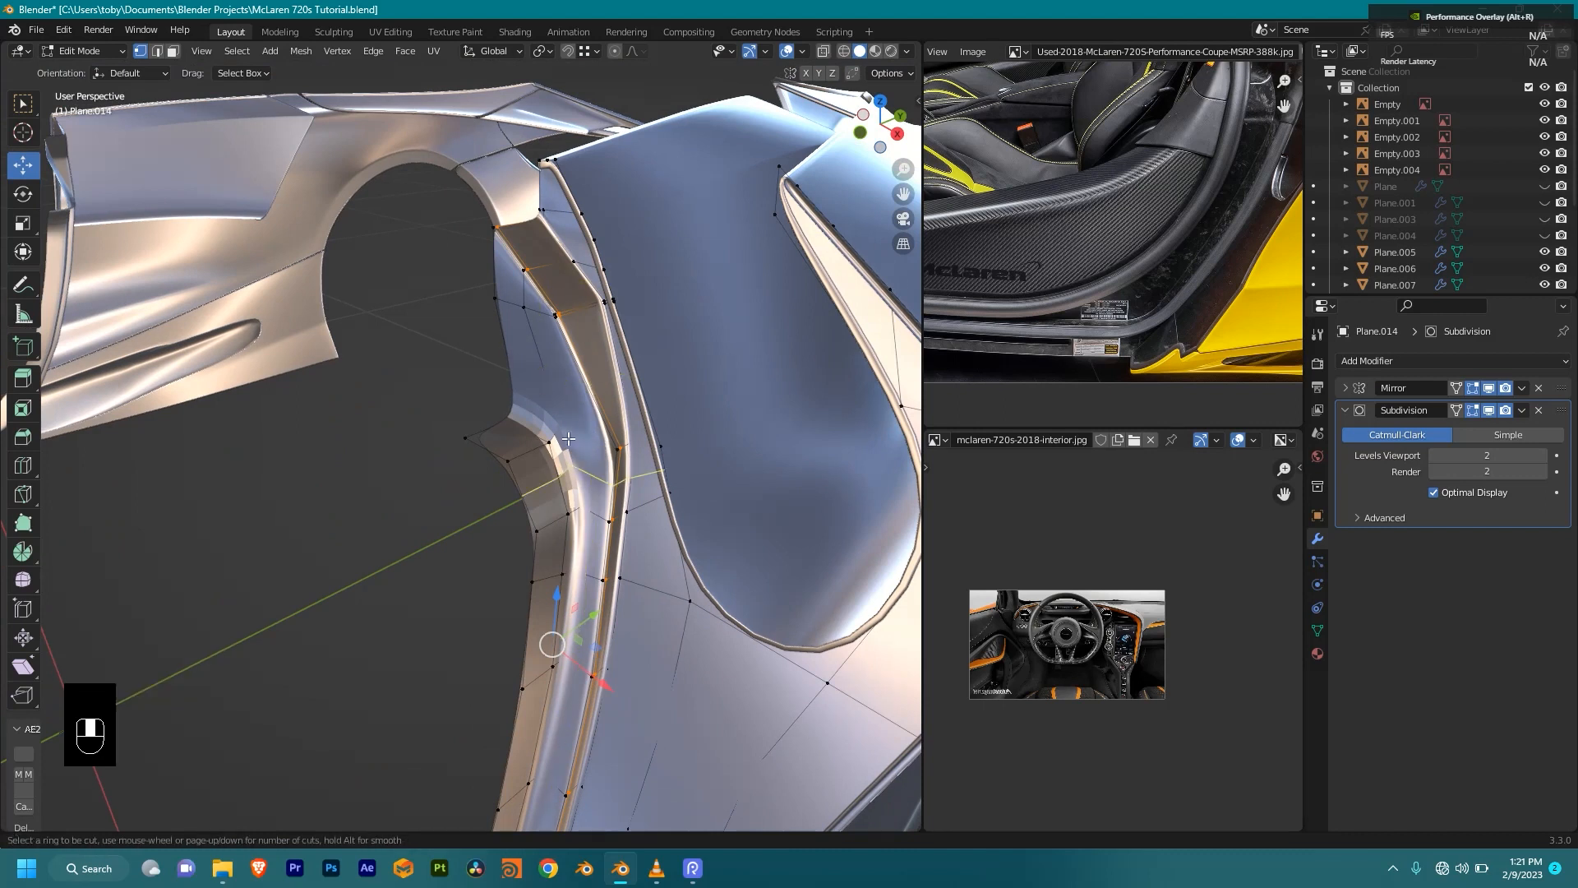
key(shift+z)
shift+middle_drag(666, 468, 515, 430)
key(ctrl+r)
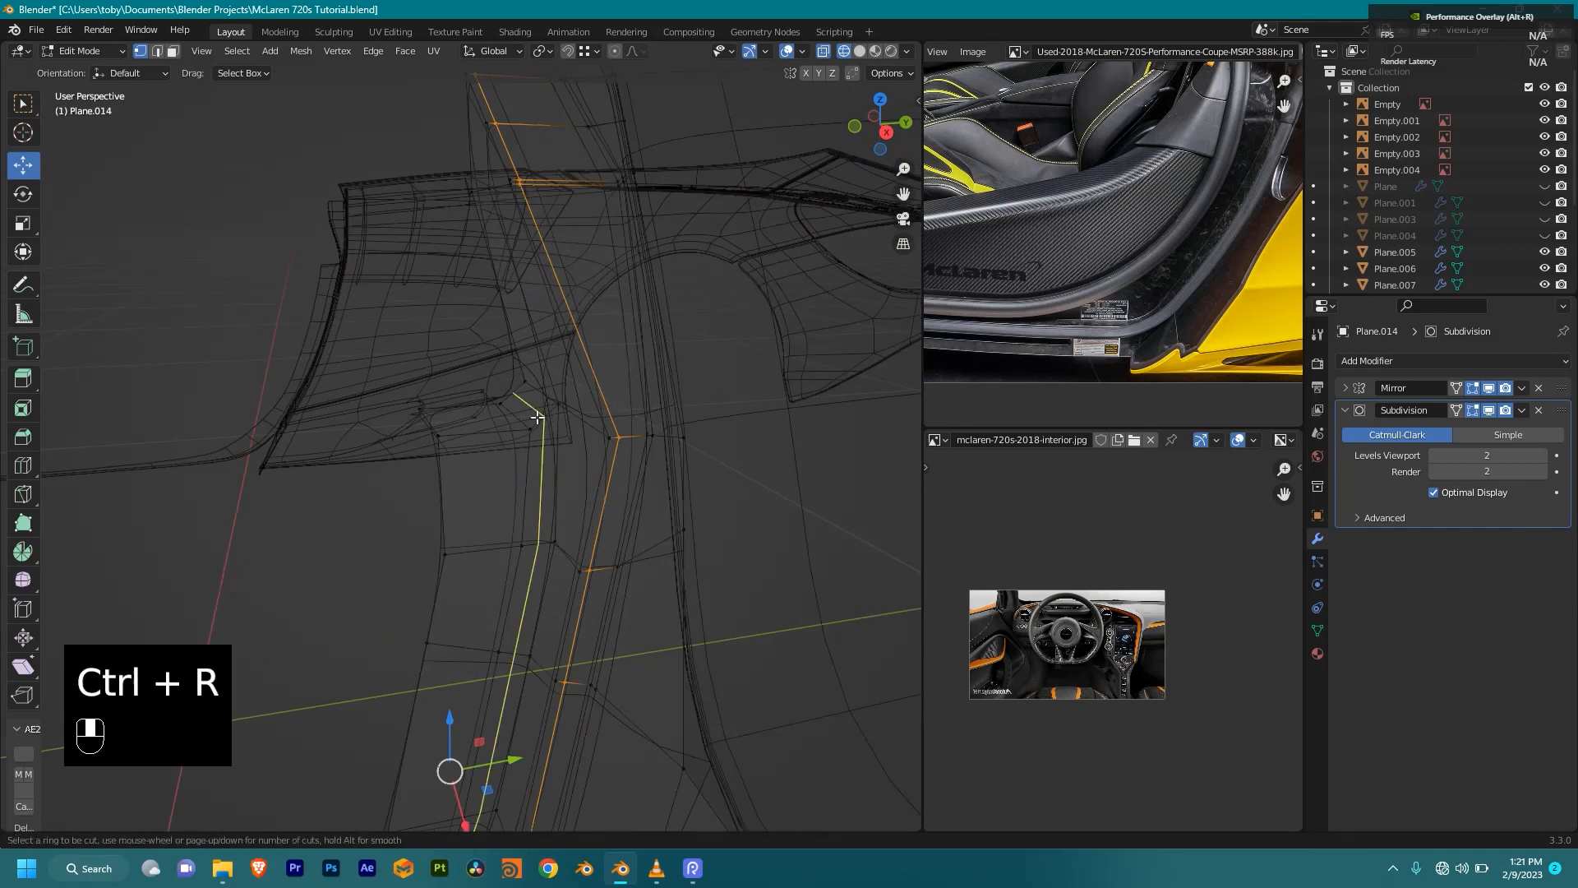
click(540, 426)
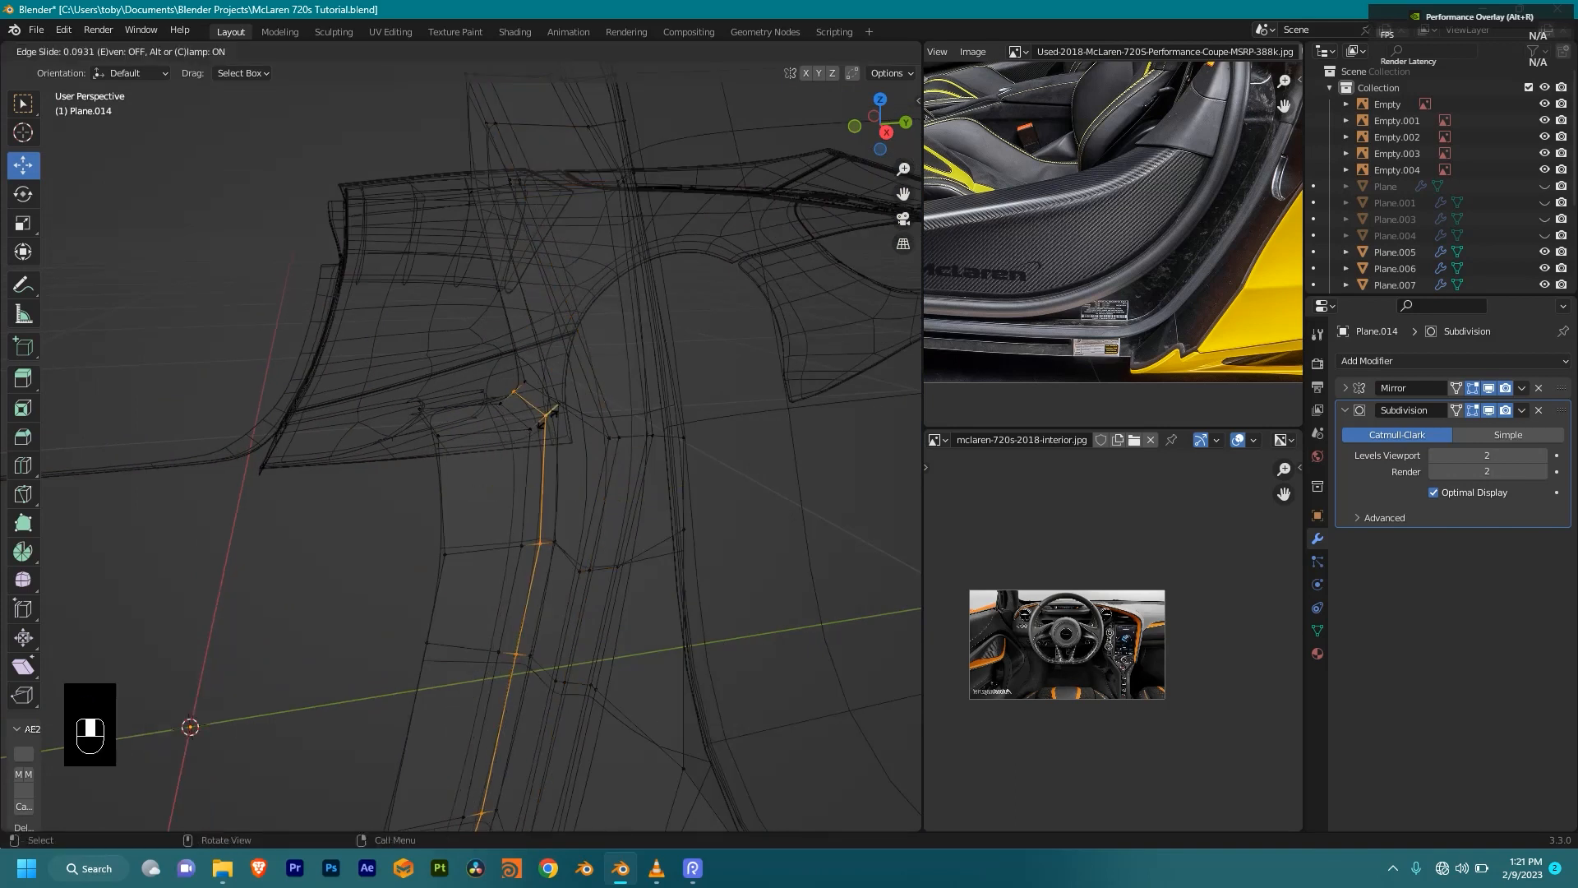
click(577, 466)
key(shift+z)
middle_drag(578, 466, 511, 441)
scroll(613, 482, up, 2)
key(ctrl+z)
scroll(612, 482, up, 2)
key(shift+z)
key(ctrl+r)
click(476, 429)
click(481, 429)
key(ctrl+z)
Step: Add a loop cut along the edge of the inner return flange below its curved upper corner, offset with Even enabled
key(ctrl+r)
click(499, 428)
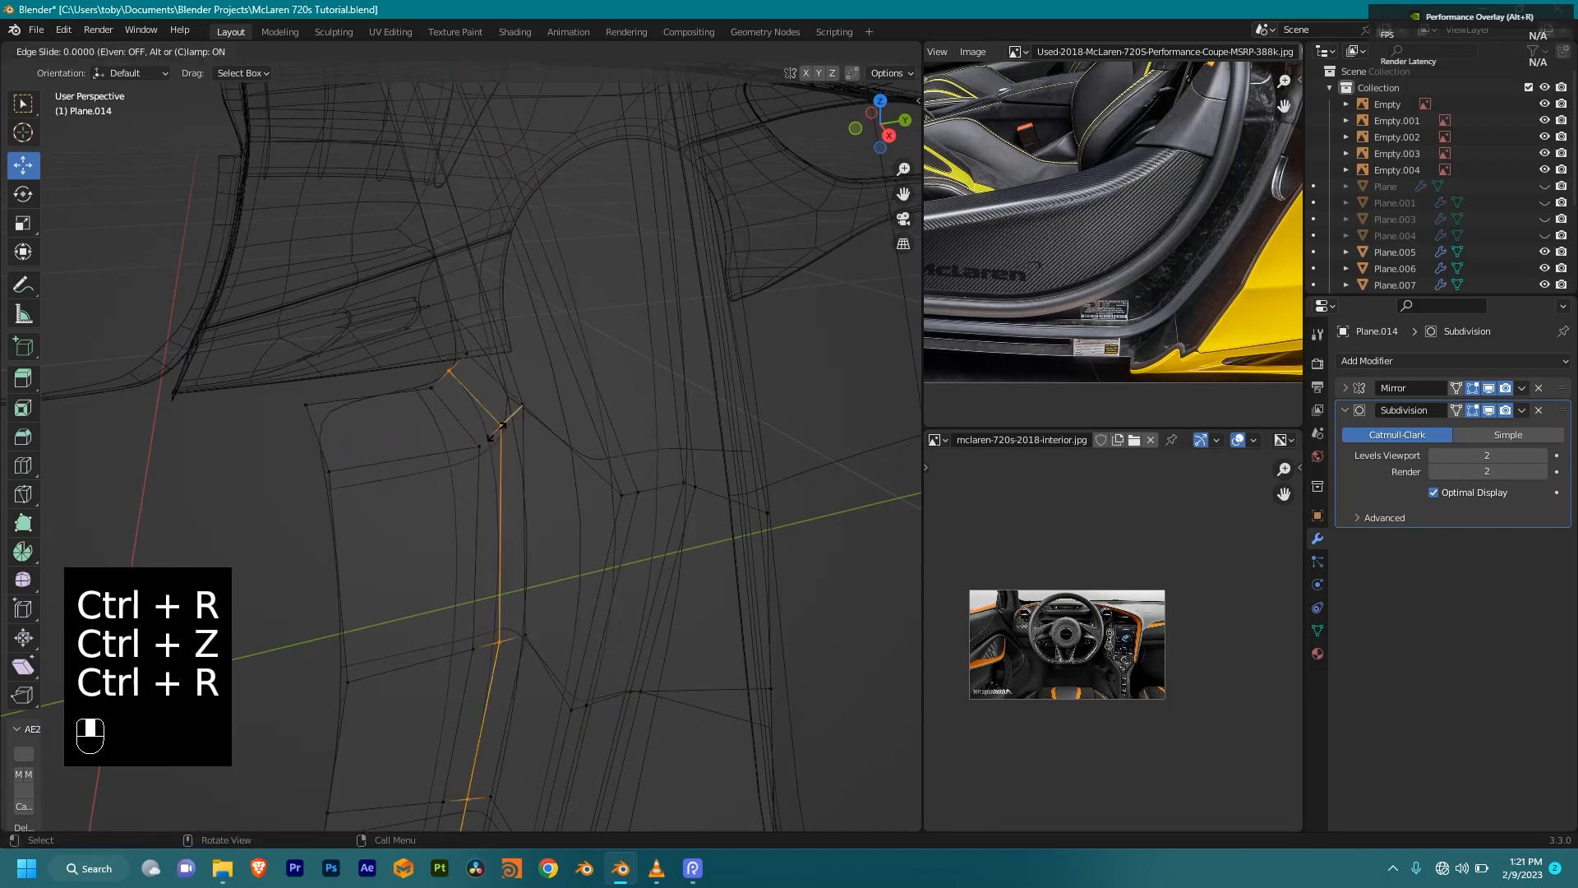
key(e)
click(729, 305)
Step: Recalculate the normals of all Plane.014 faces and shade the object smooth
key(shift+z)
key(a)
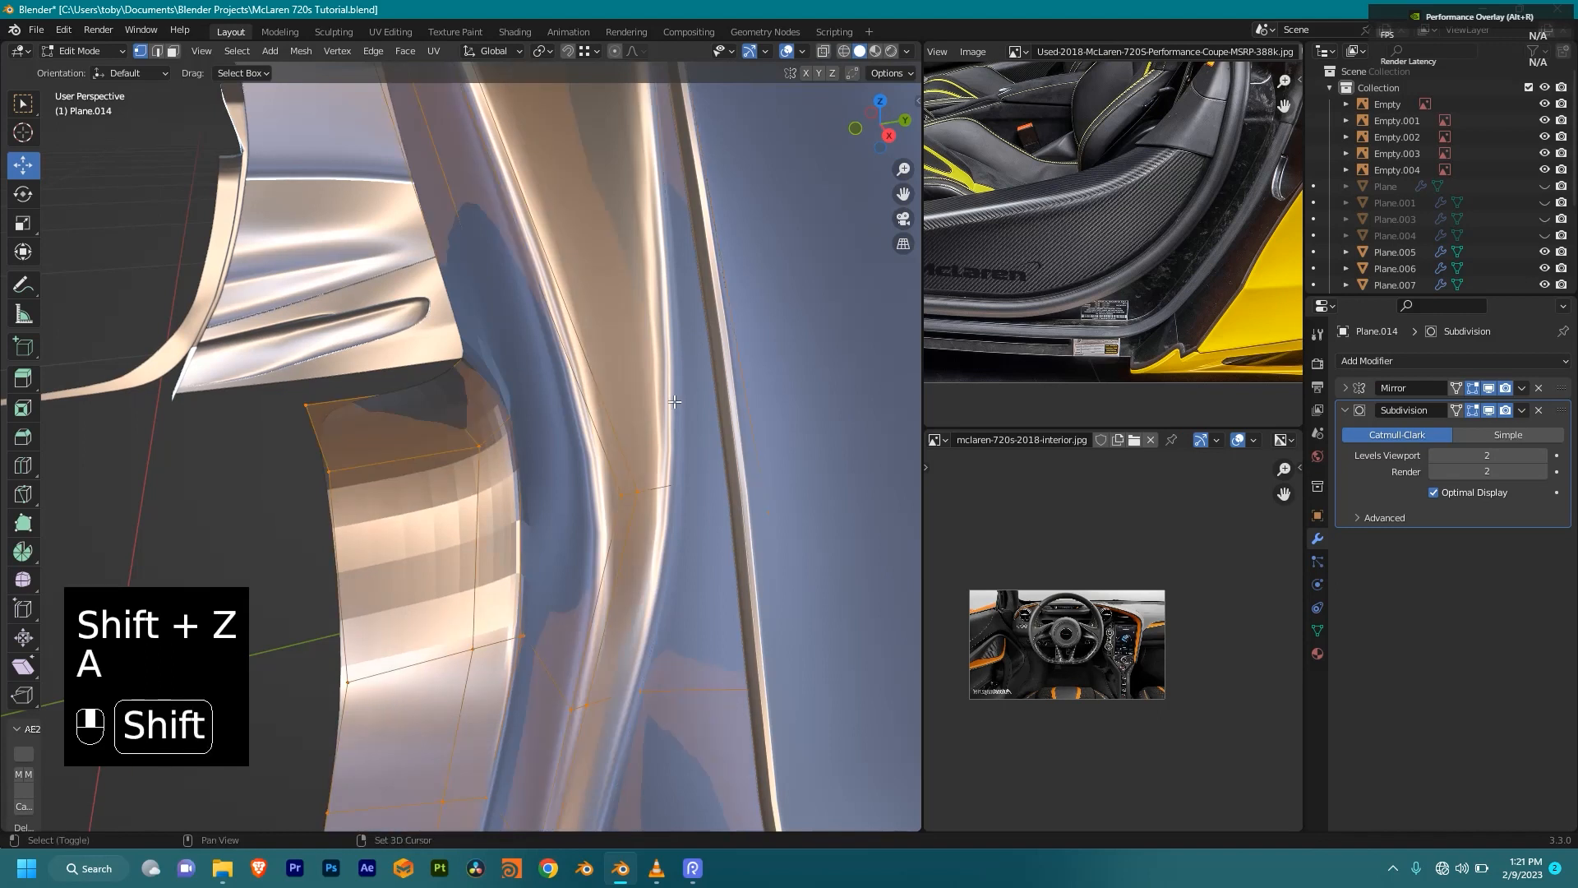
key(shift+n)
middle_drag(641, 434, 535, 475)
key(Tab)
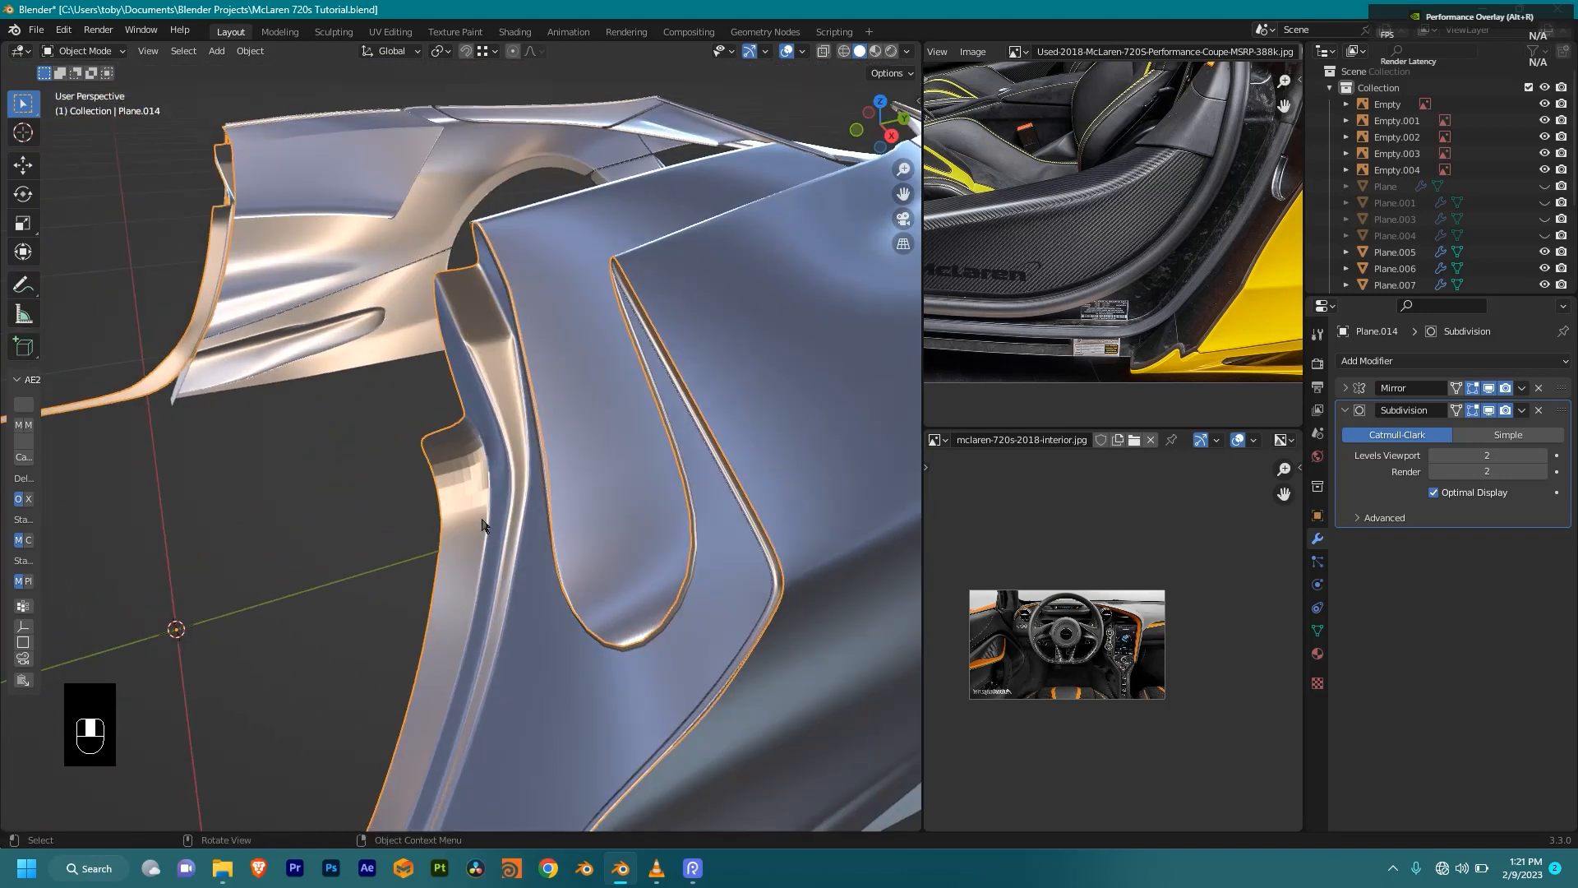
right_click(479, 442)
click(483, 446)
Step: Select the cross edge at the inner flange's upper corner and set its crease to 1
mouse_move(483, 446)
middle_down()
mouse_move(620, 472)
mouse_move(562, 448)
mouse_move(506, 451)
mouse_move(563, 471)
mouse_move(576, 445)
middle_up()
scroll(562, 448, up, 2)
key(Tab)
scroll(559, 447, up, 2)
key(shift+z)
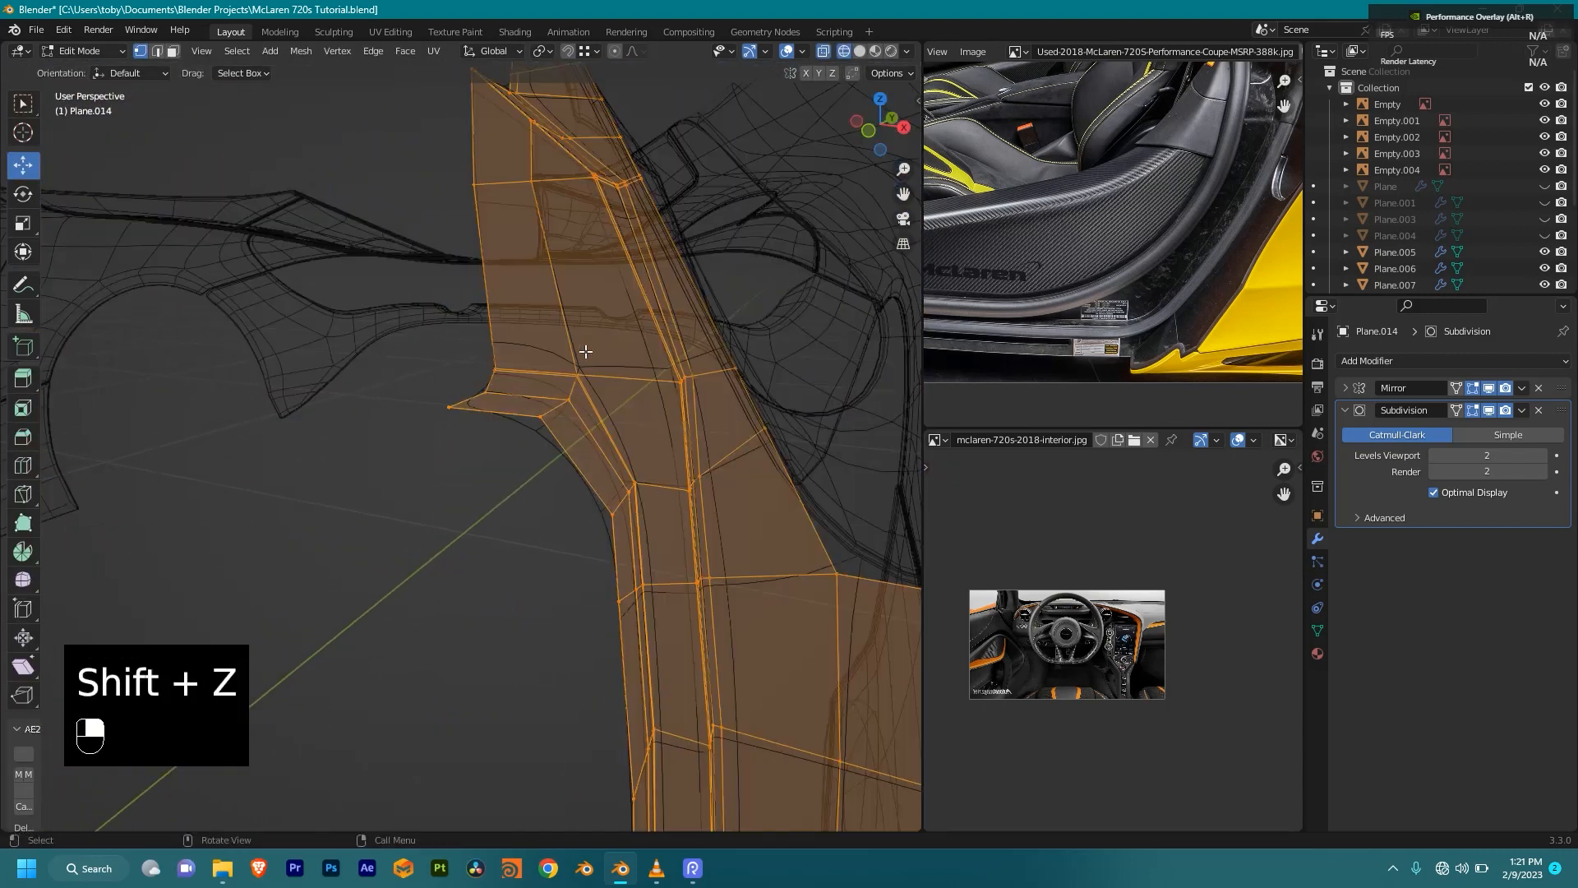
click(570, 395)
key(shift+z)
mouse_move(535, 478)
middle_down()
mouse_move(710, 464)
mouse_move(675, 456)
middle_up()
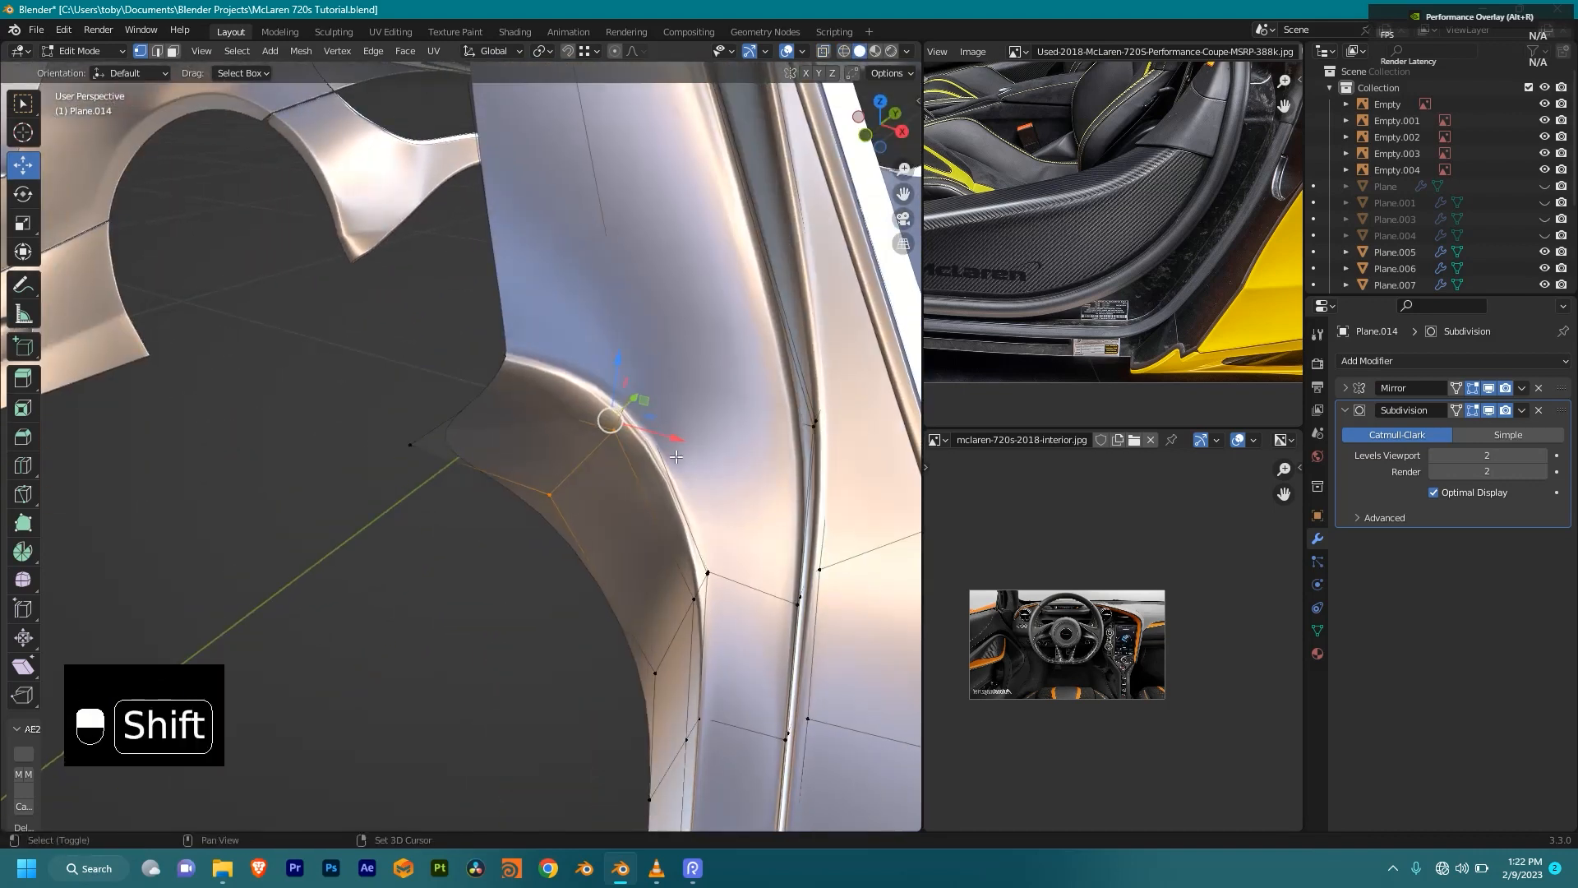
key(shift+e)
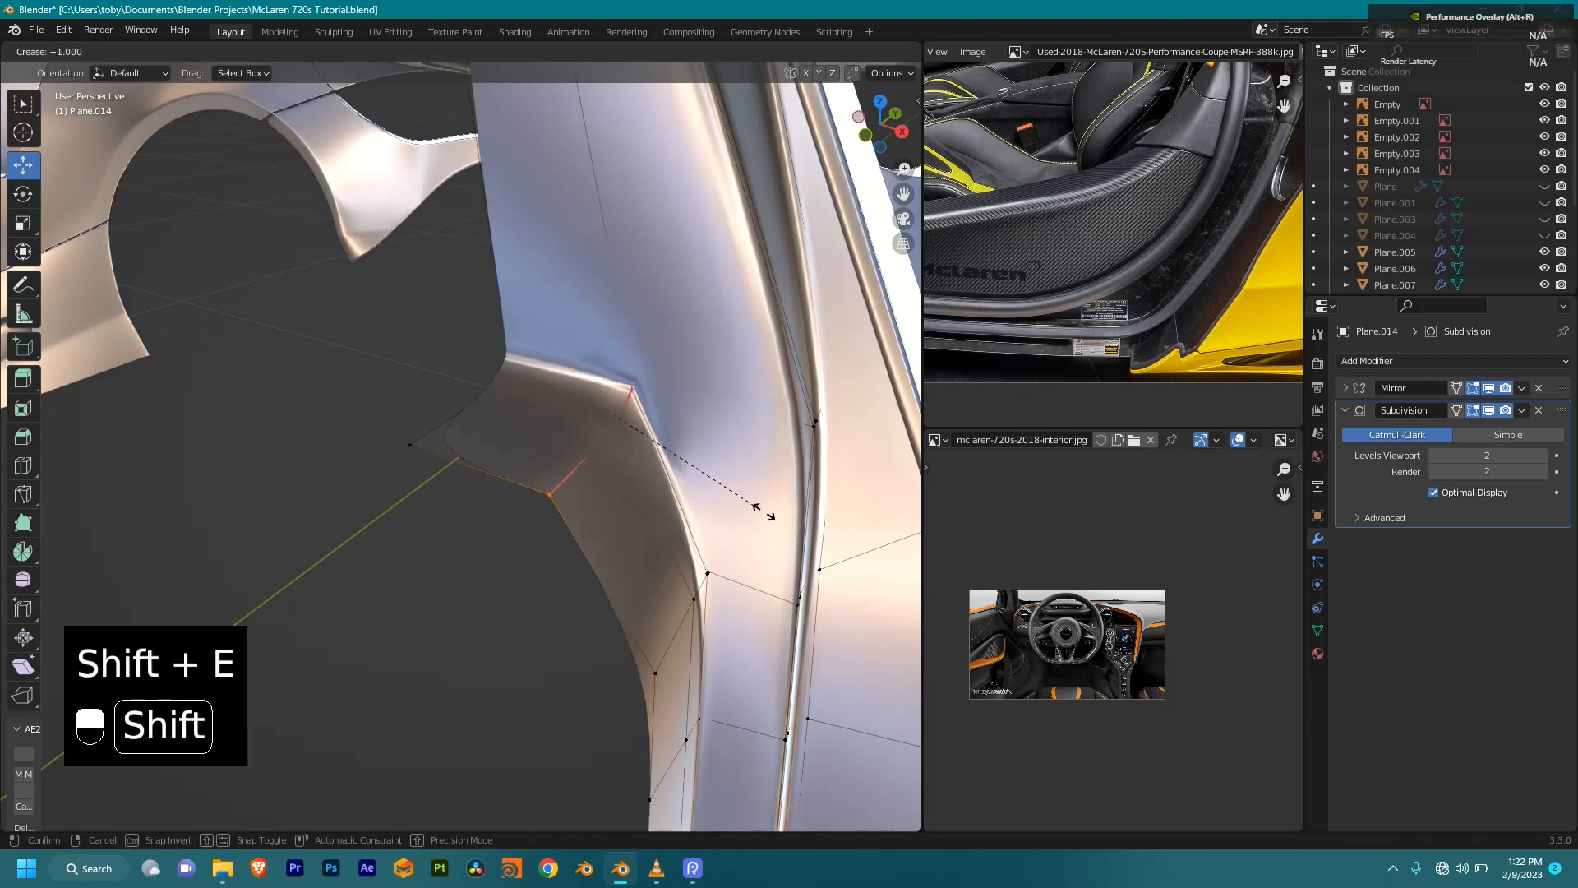
click(792, 559)
Step: Compare the jamb panel's shape with the rear door-jamb and sill area in the reference photo
middle_drag(792, 559, 608, 569)
key(Tab)
scroll(1089, 201, up, 1)
middle_drag(1183, 196, 1103, 275)
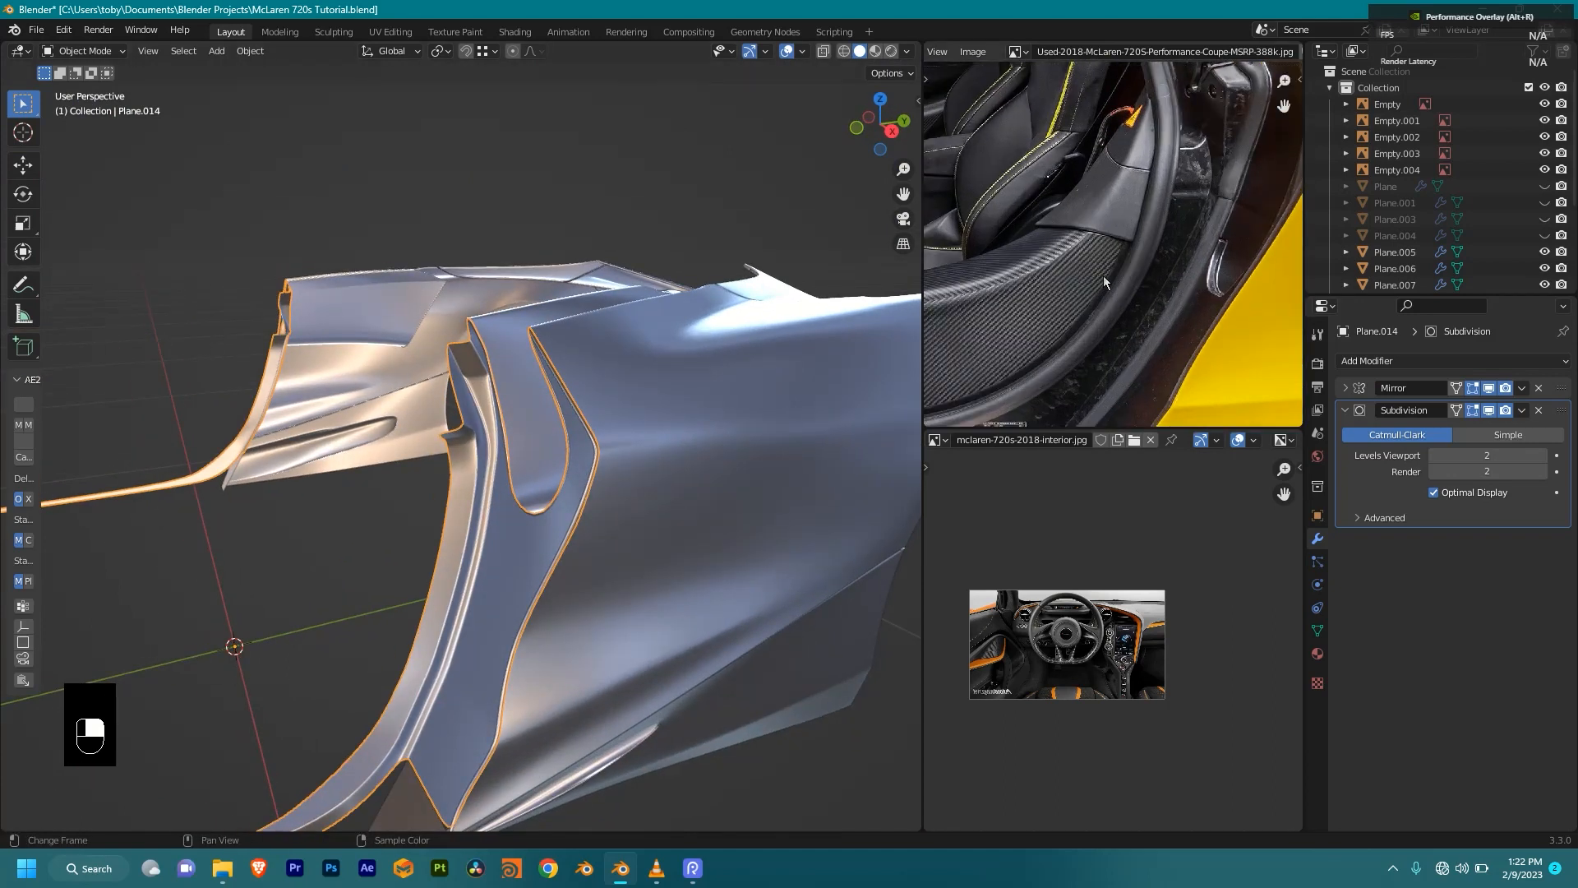
scroll(483, 503, down, 3)
middle_drag(484, 503, 608, 431)
middle_drag(1177, 252, 1216, 185)
scroll(547, 396, up, 2)
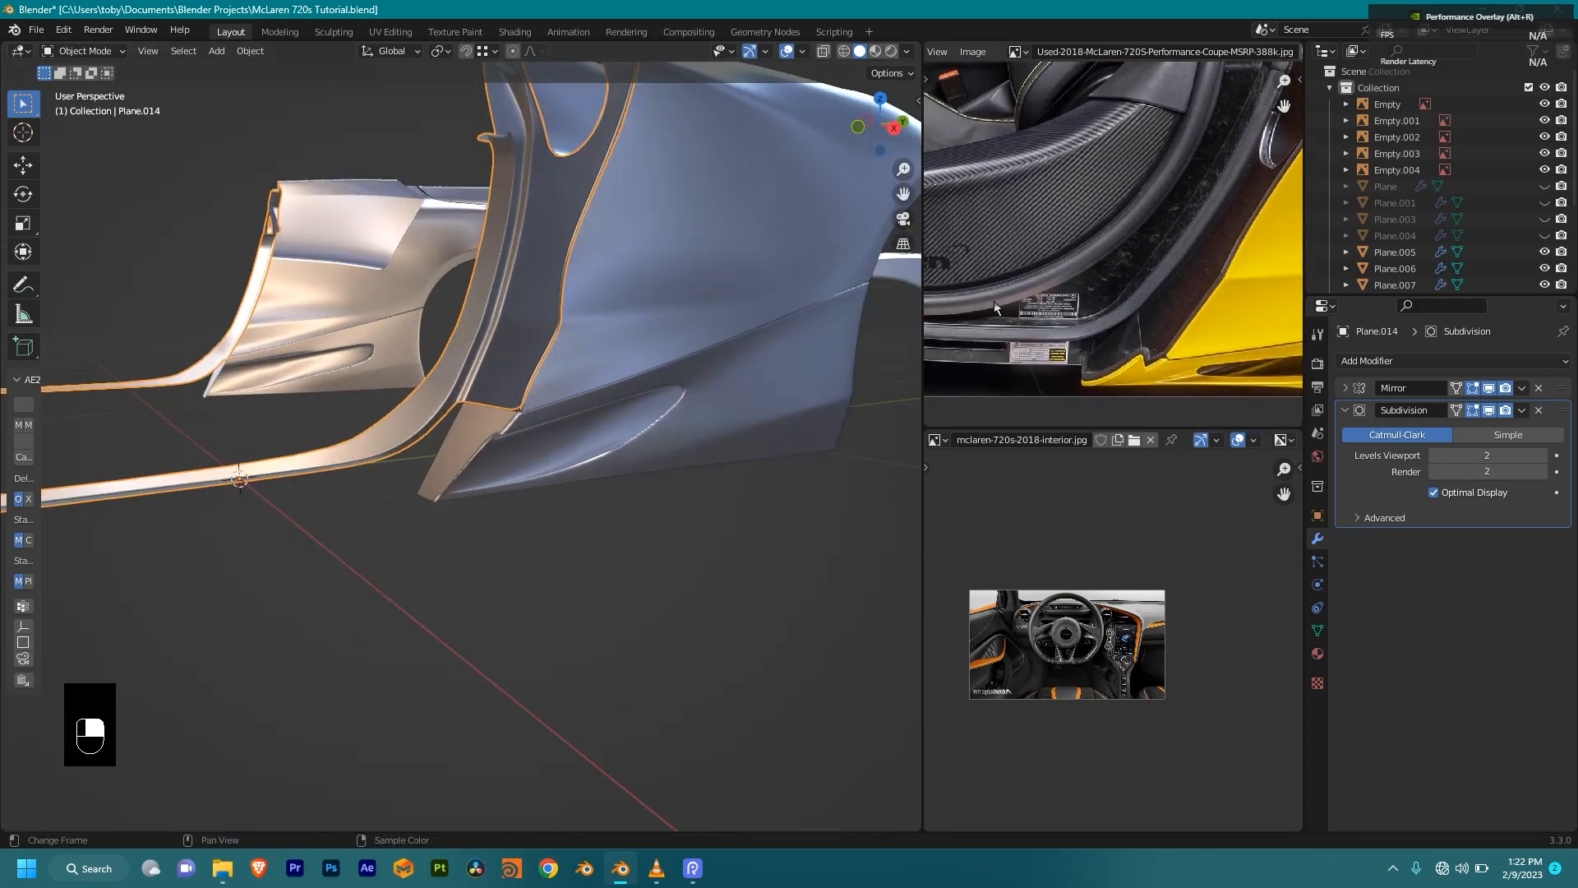
Step: Move the selected point on the inner flange's edge just above the lower bend along X and slide it along its edge
middle_drag(250, 446, 517, 391)
key(Tab)
click(431, 352)
key(g)
key(x)
click(515, 392)
key(g)
key(g)
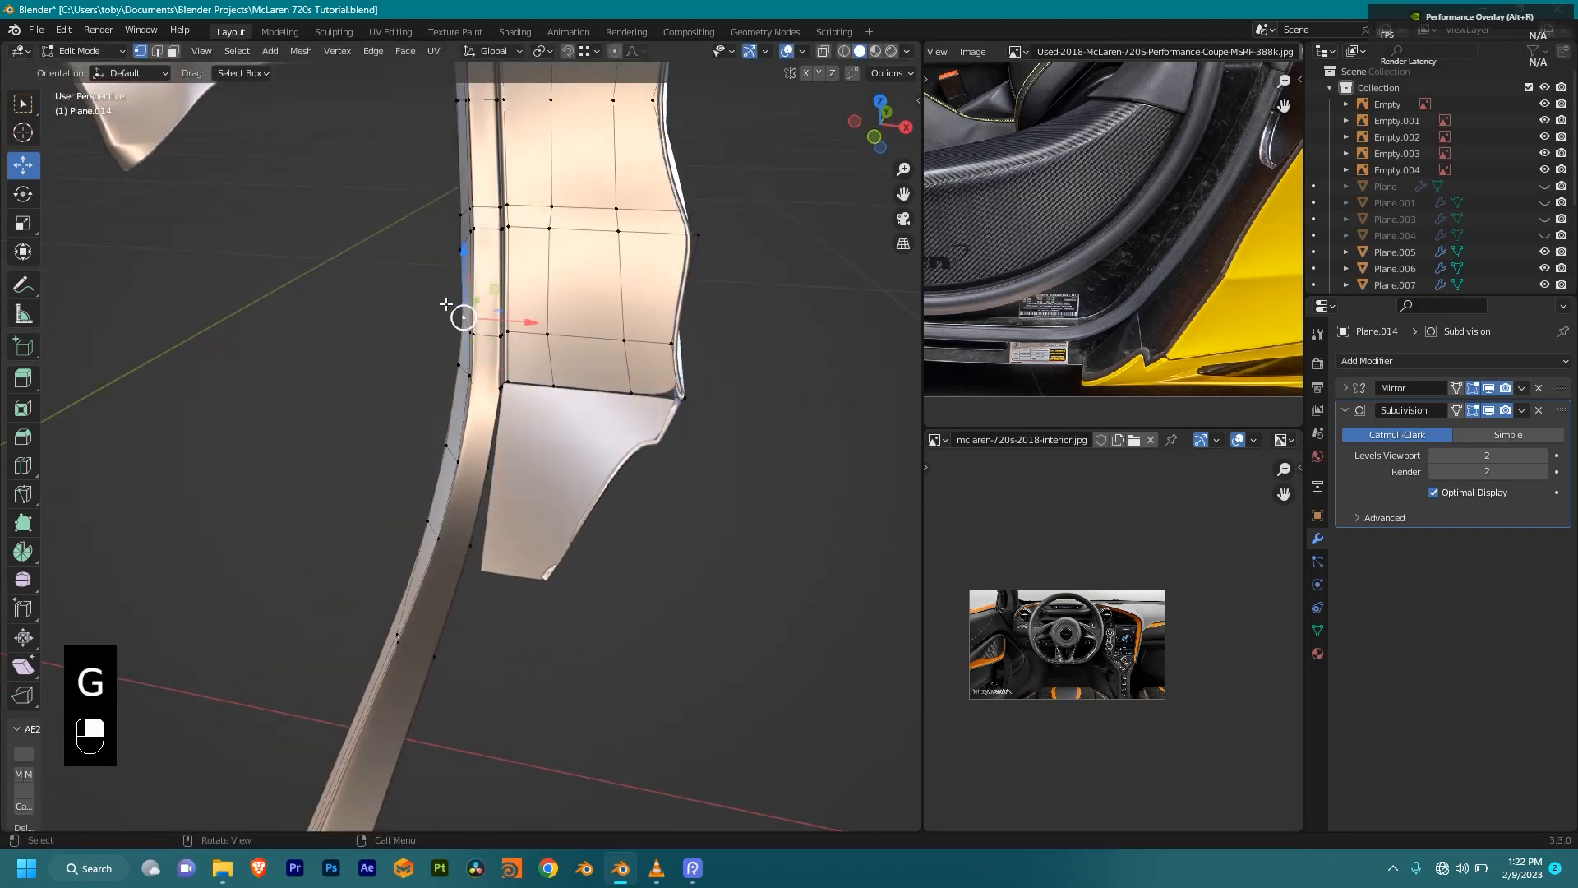
click(535, 352)
key(Tab)
Step: Inspect the jamb and sill from several angles and examine the front door-opening area in the reference photo
scroll(582, 394, down, 5)
middle_drag(621, 444, 521, 383)
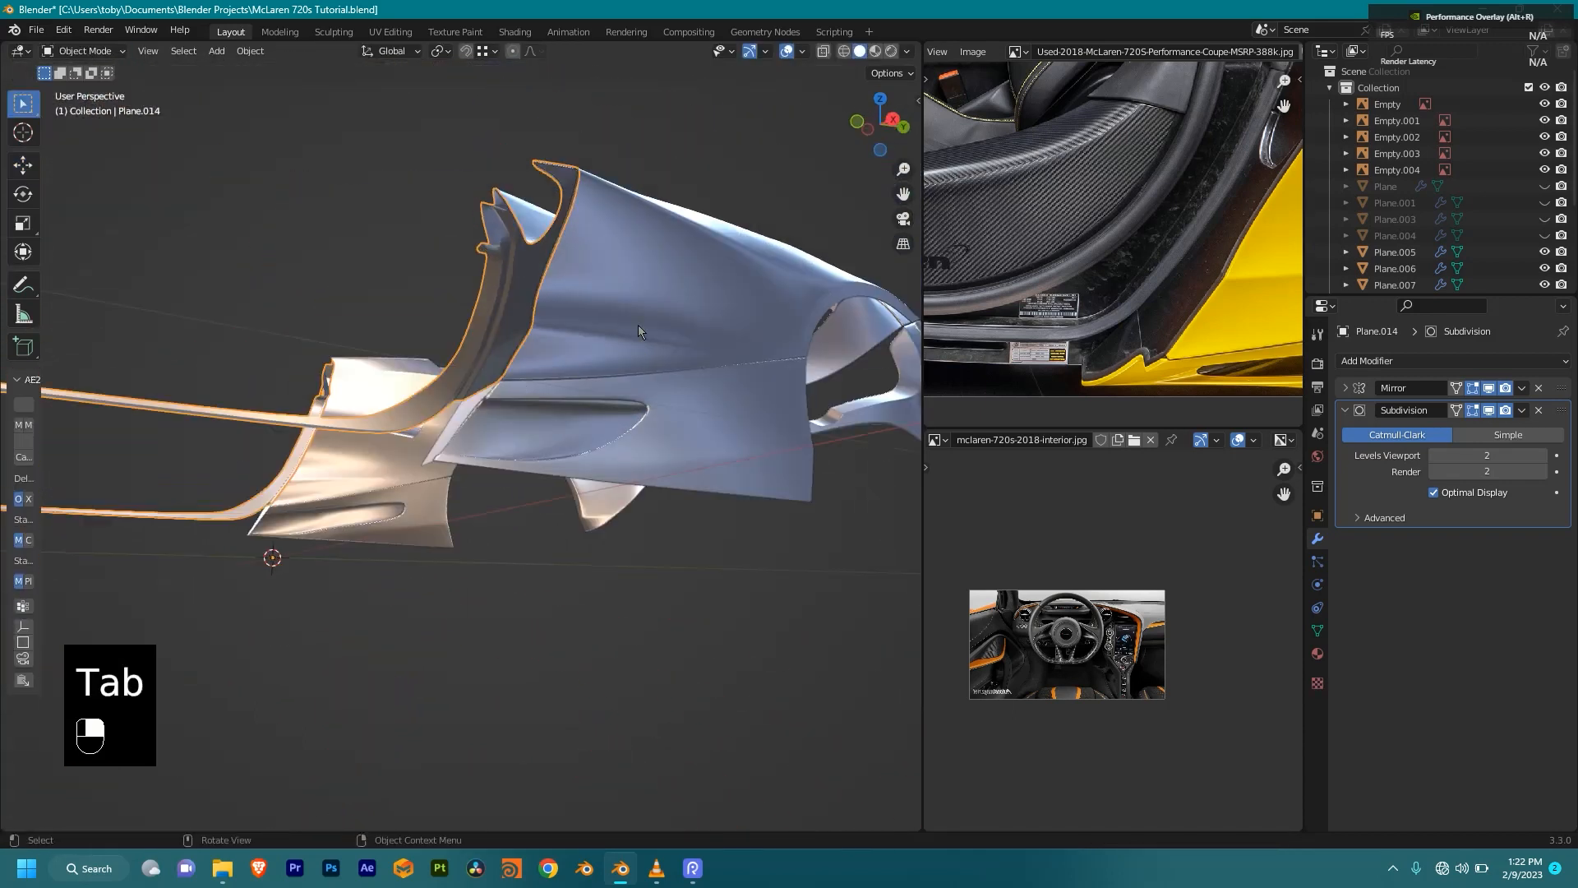
middle_drag(639, 330, 586, 388)
scroll(586, 388, up, 3)
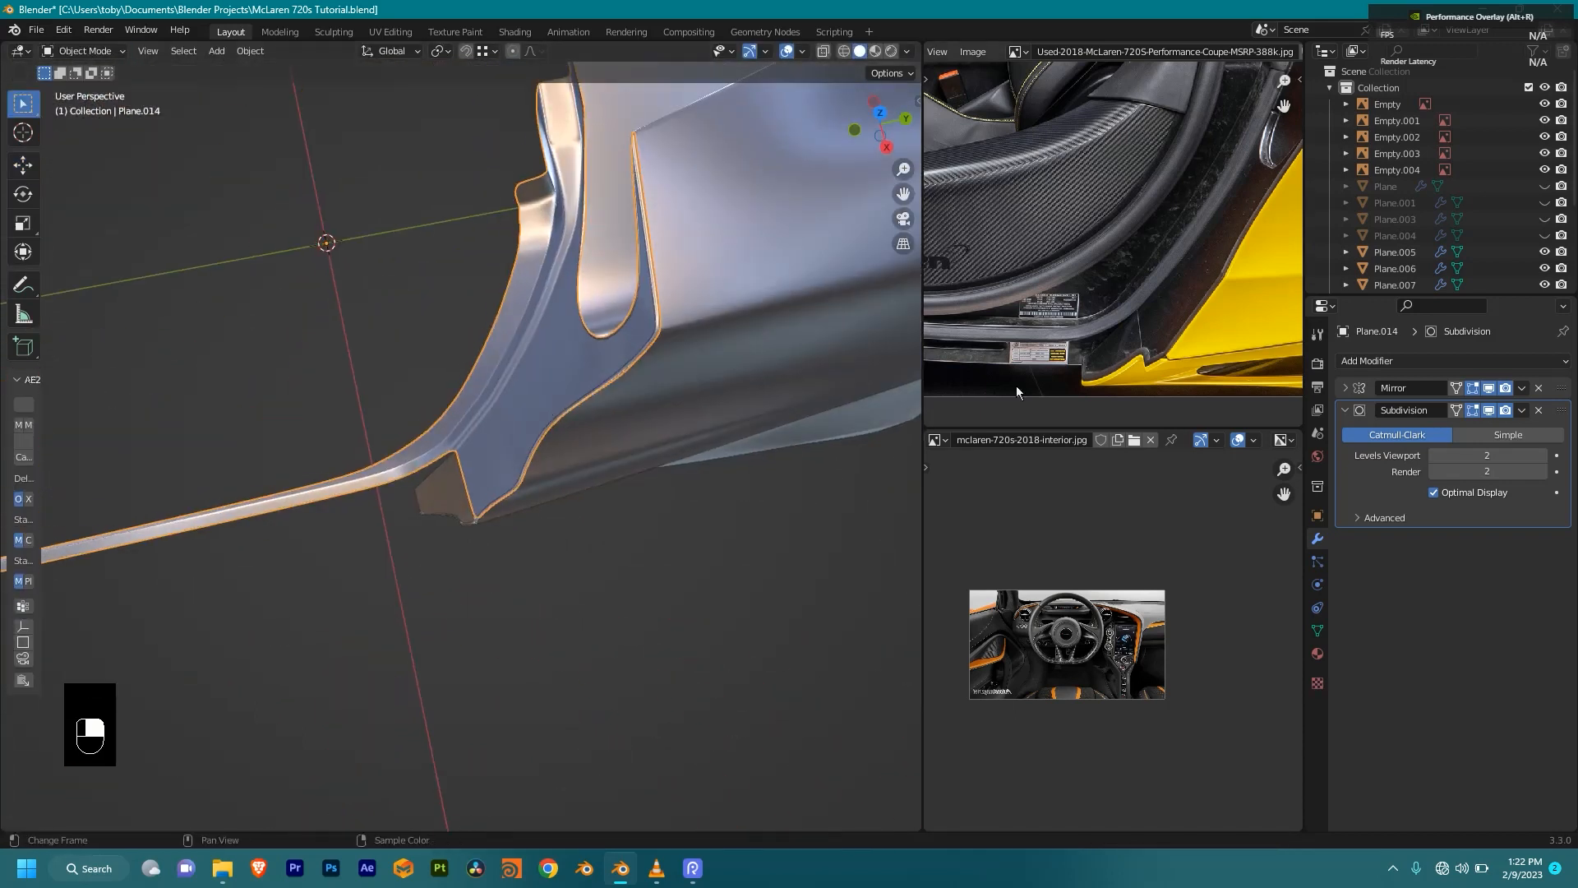
scroll(1116, 253, down, 4)
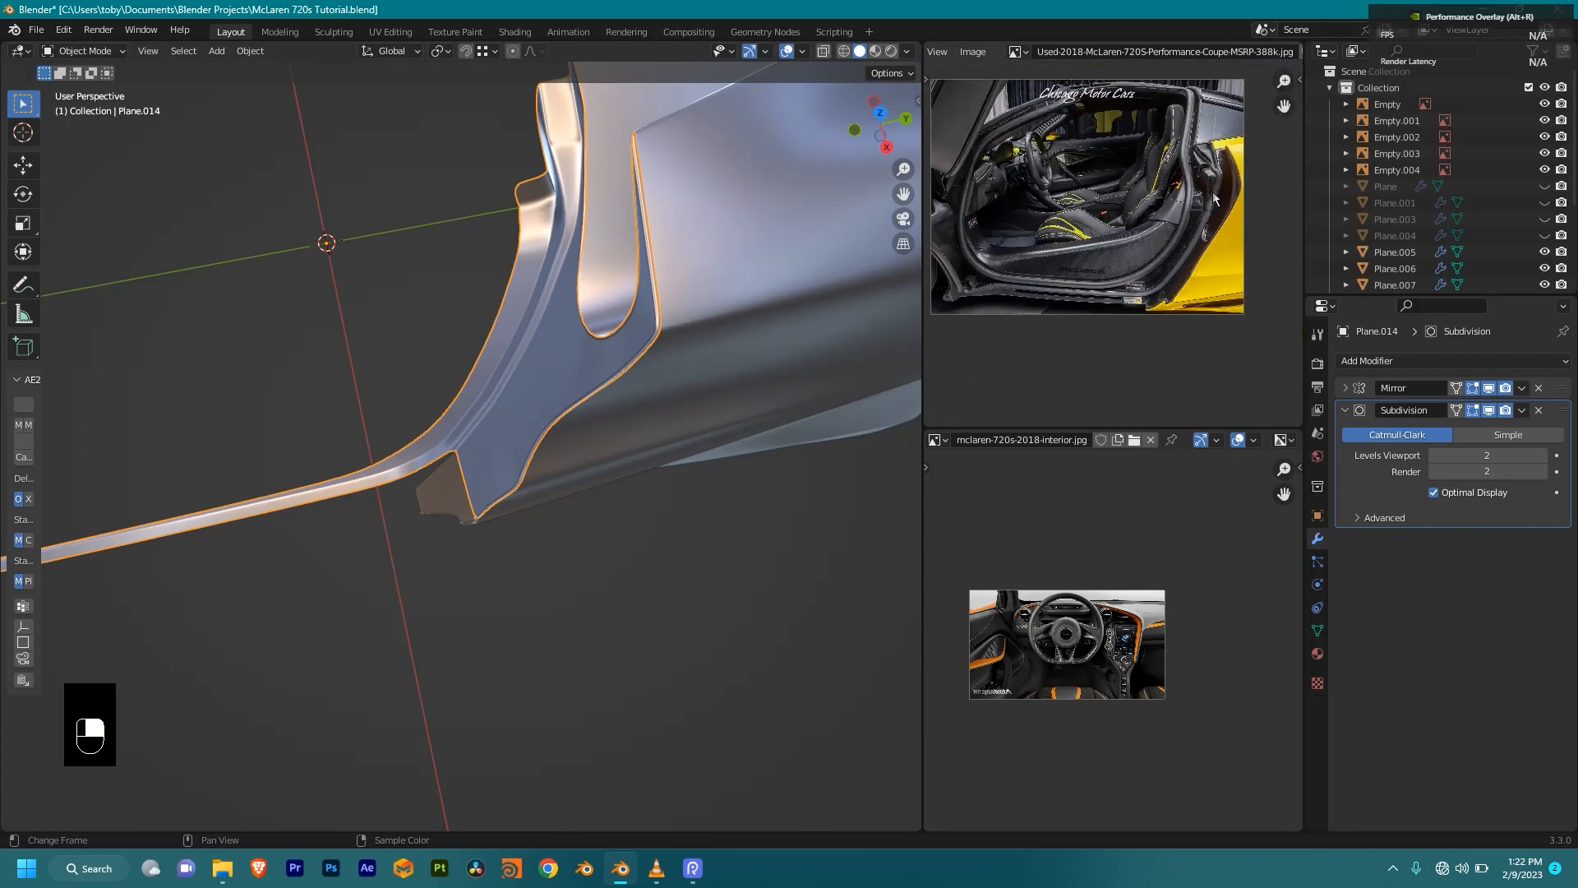
middle_drag(977, 247, 1068, 292)
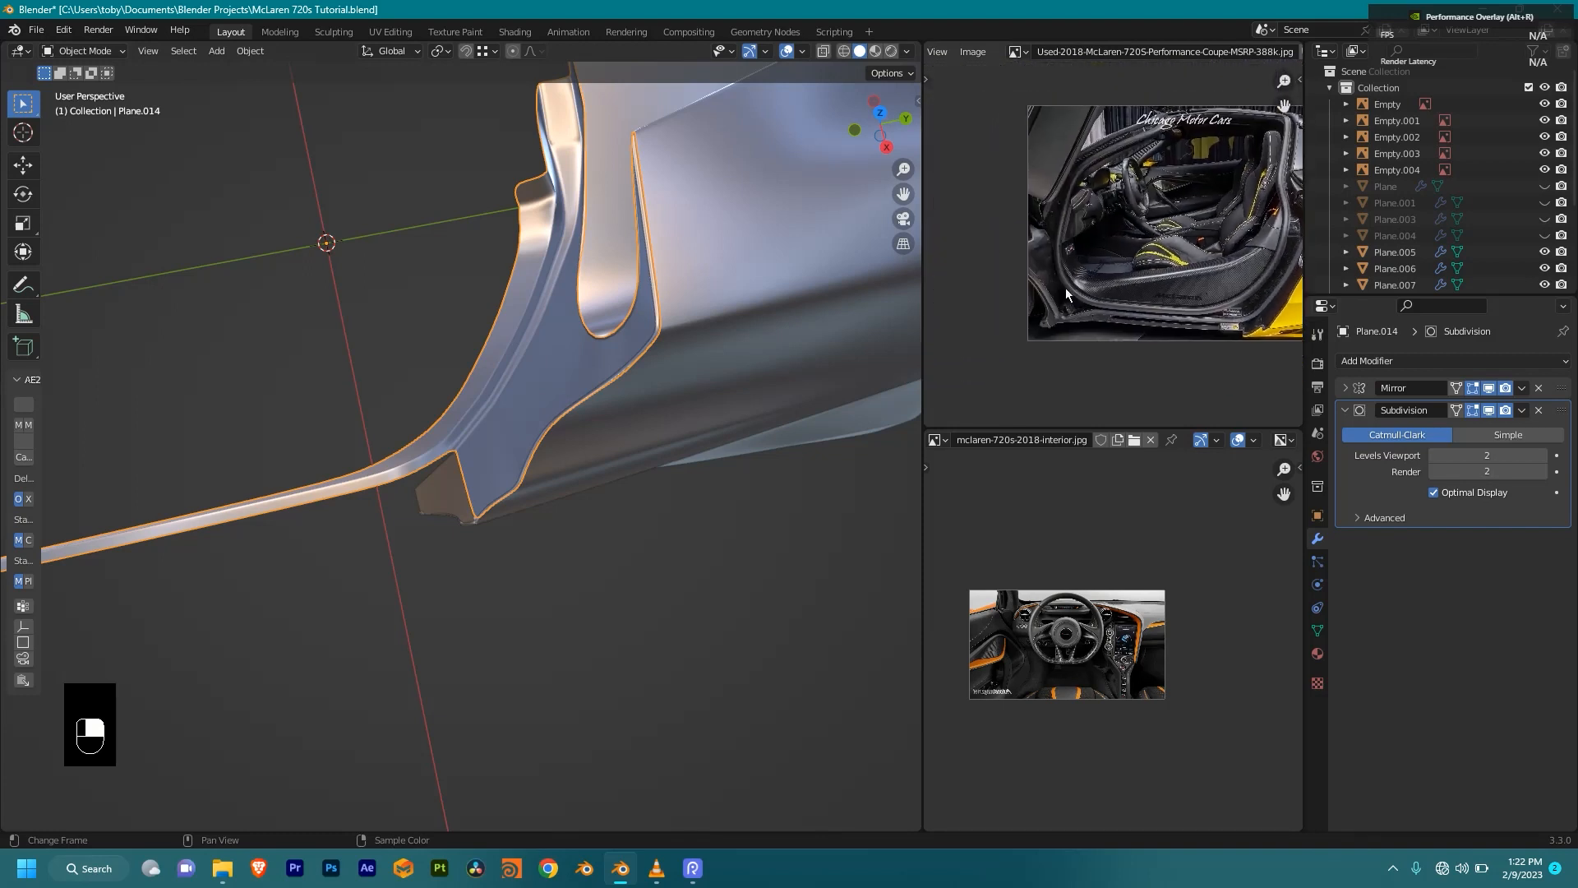
scroll(1044, 240, up, 3)
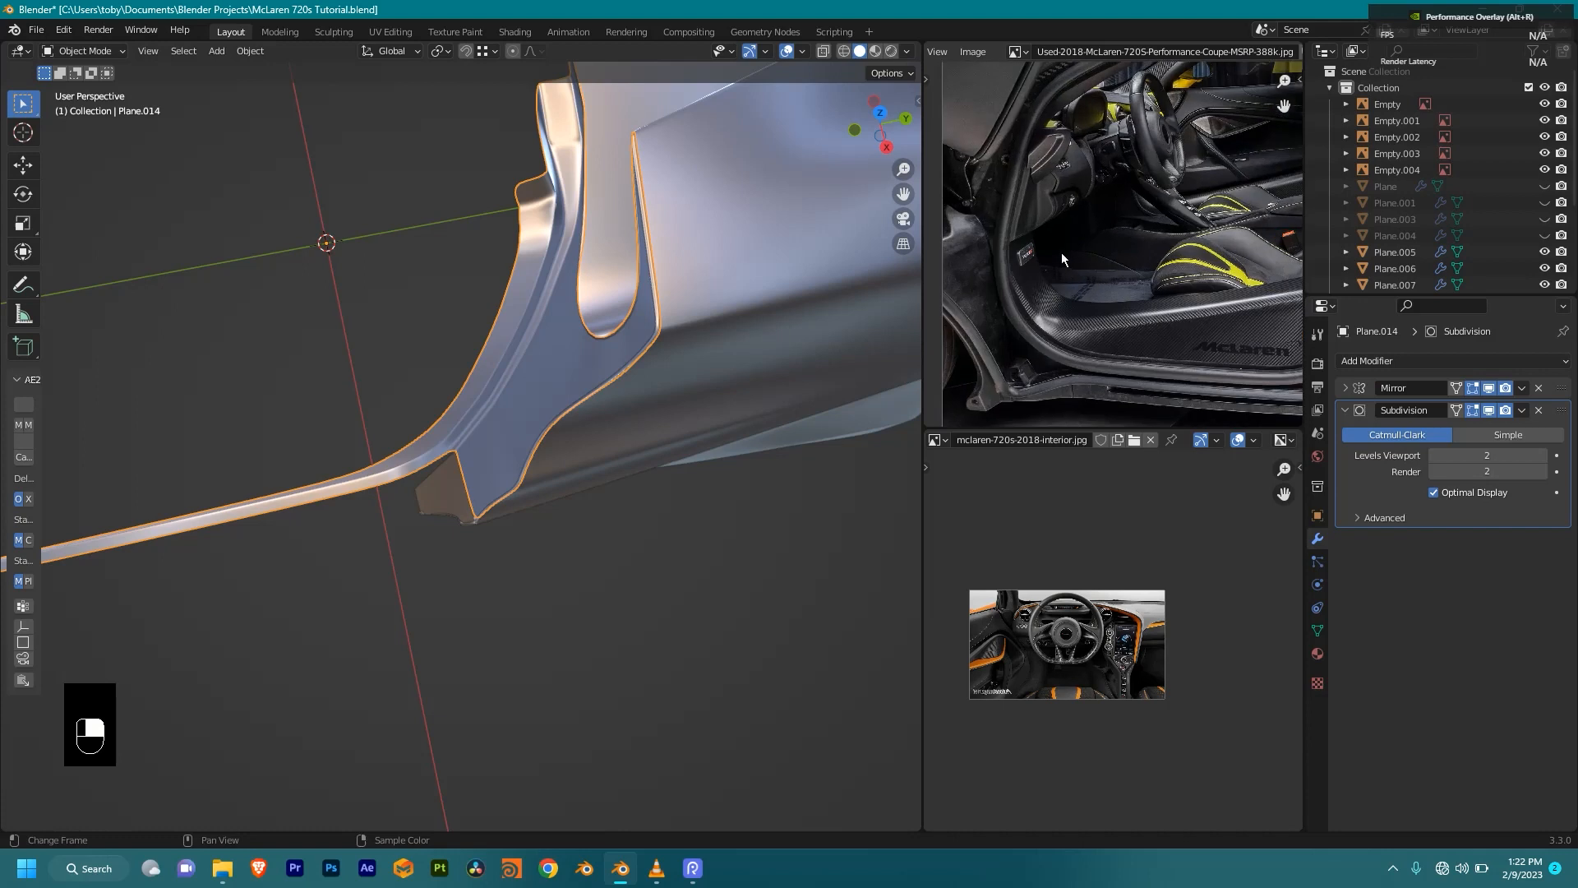
middle_drag(1064, 254, 1098, 283)
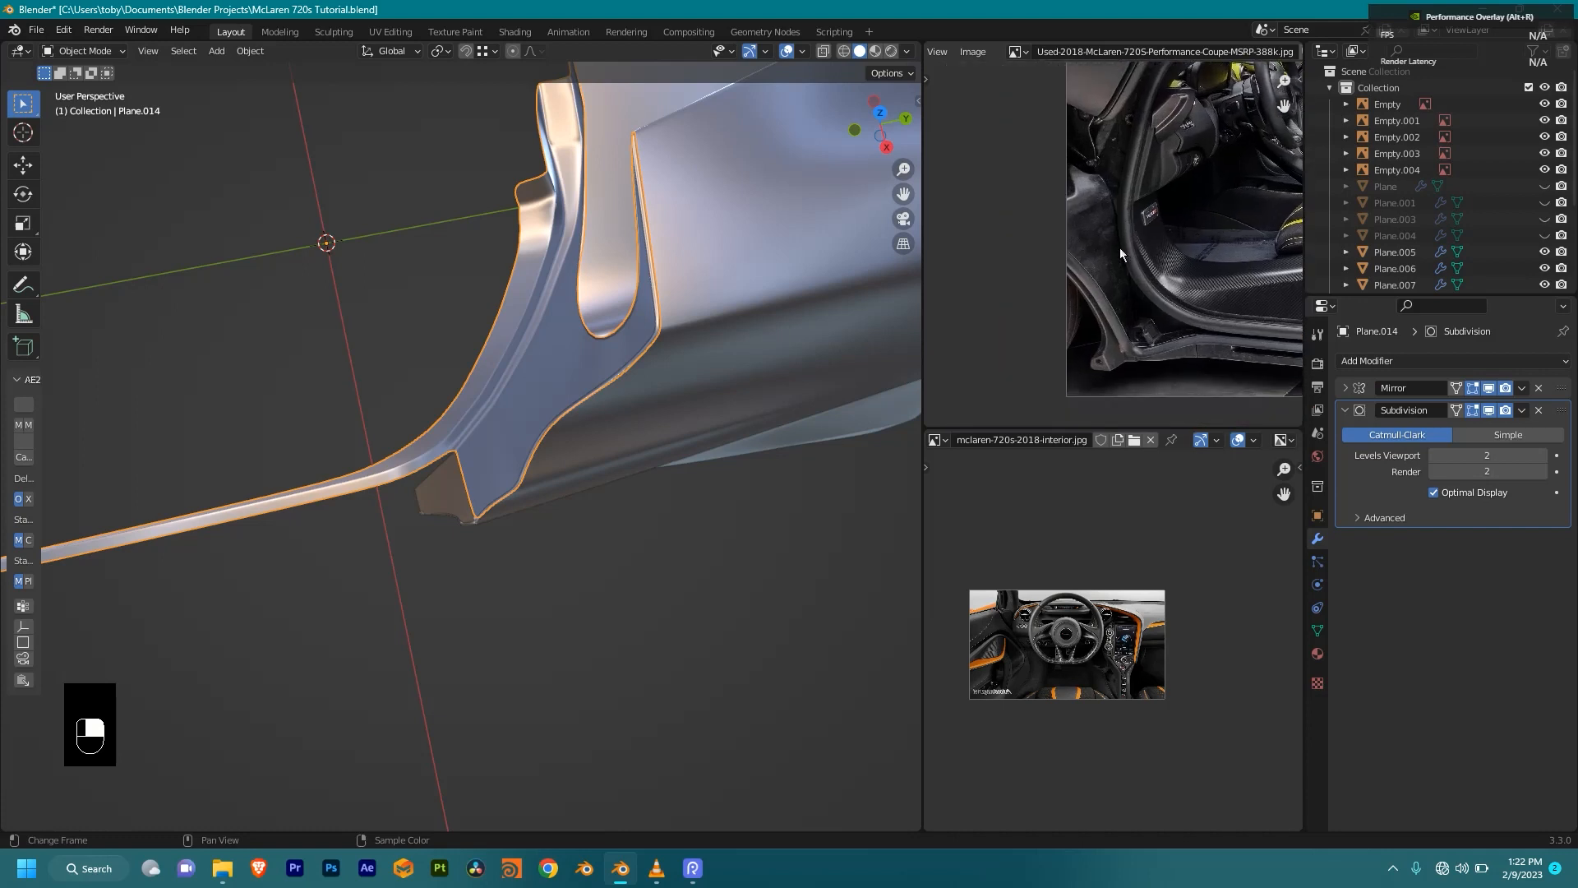
scroll(620, 318, down, 4)
middle_drag(650, 324, 713, 286)
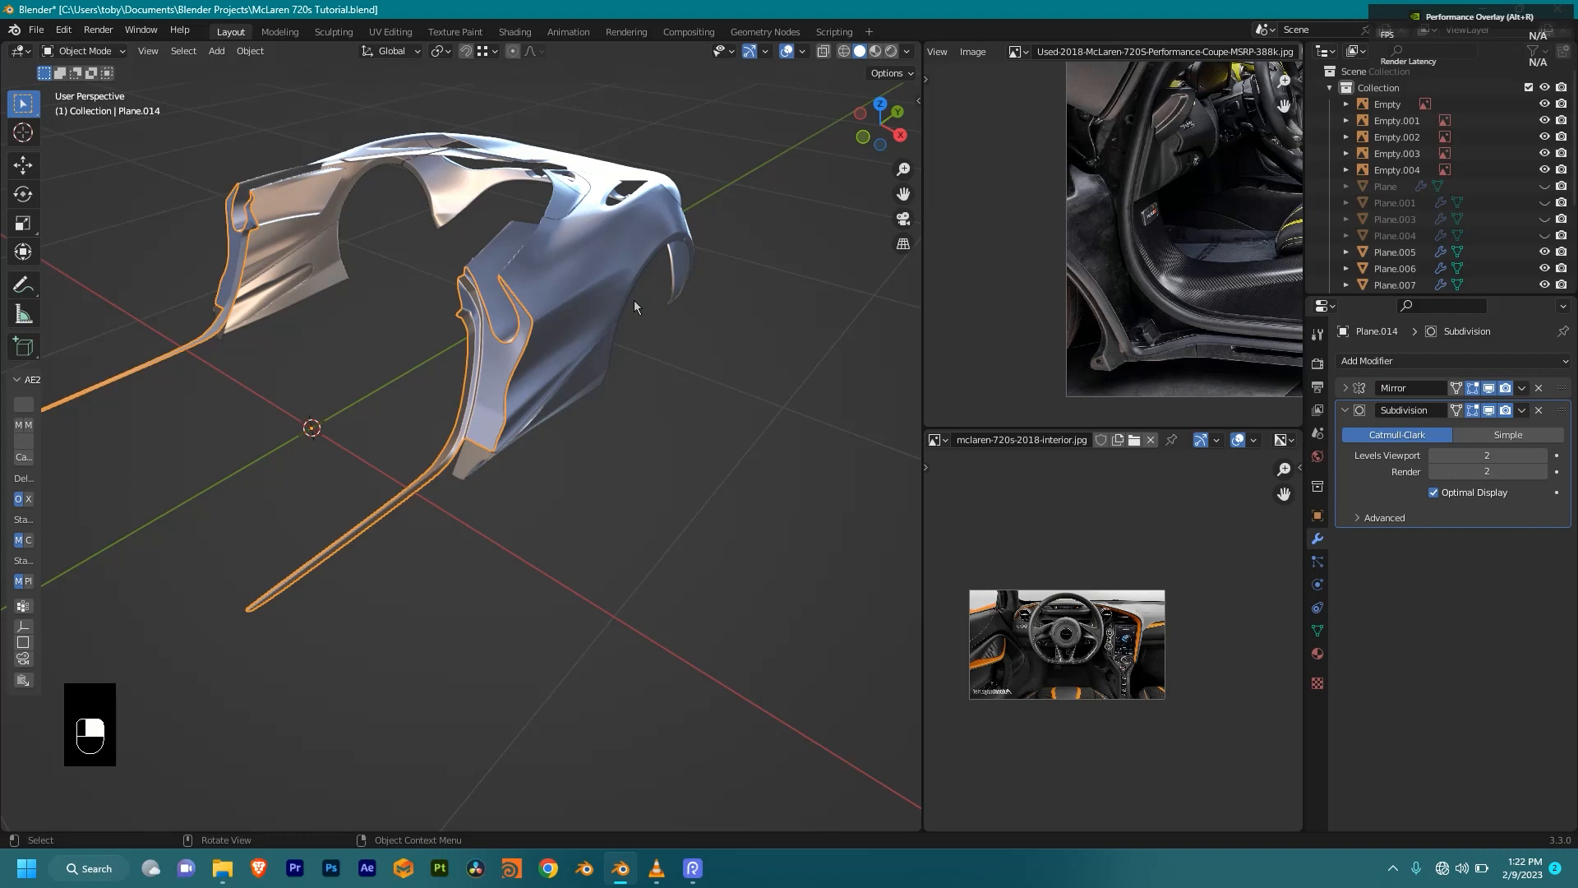
scroll(1097, 226, down, 3)
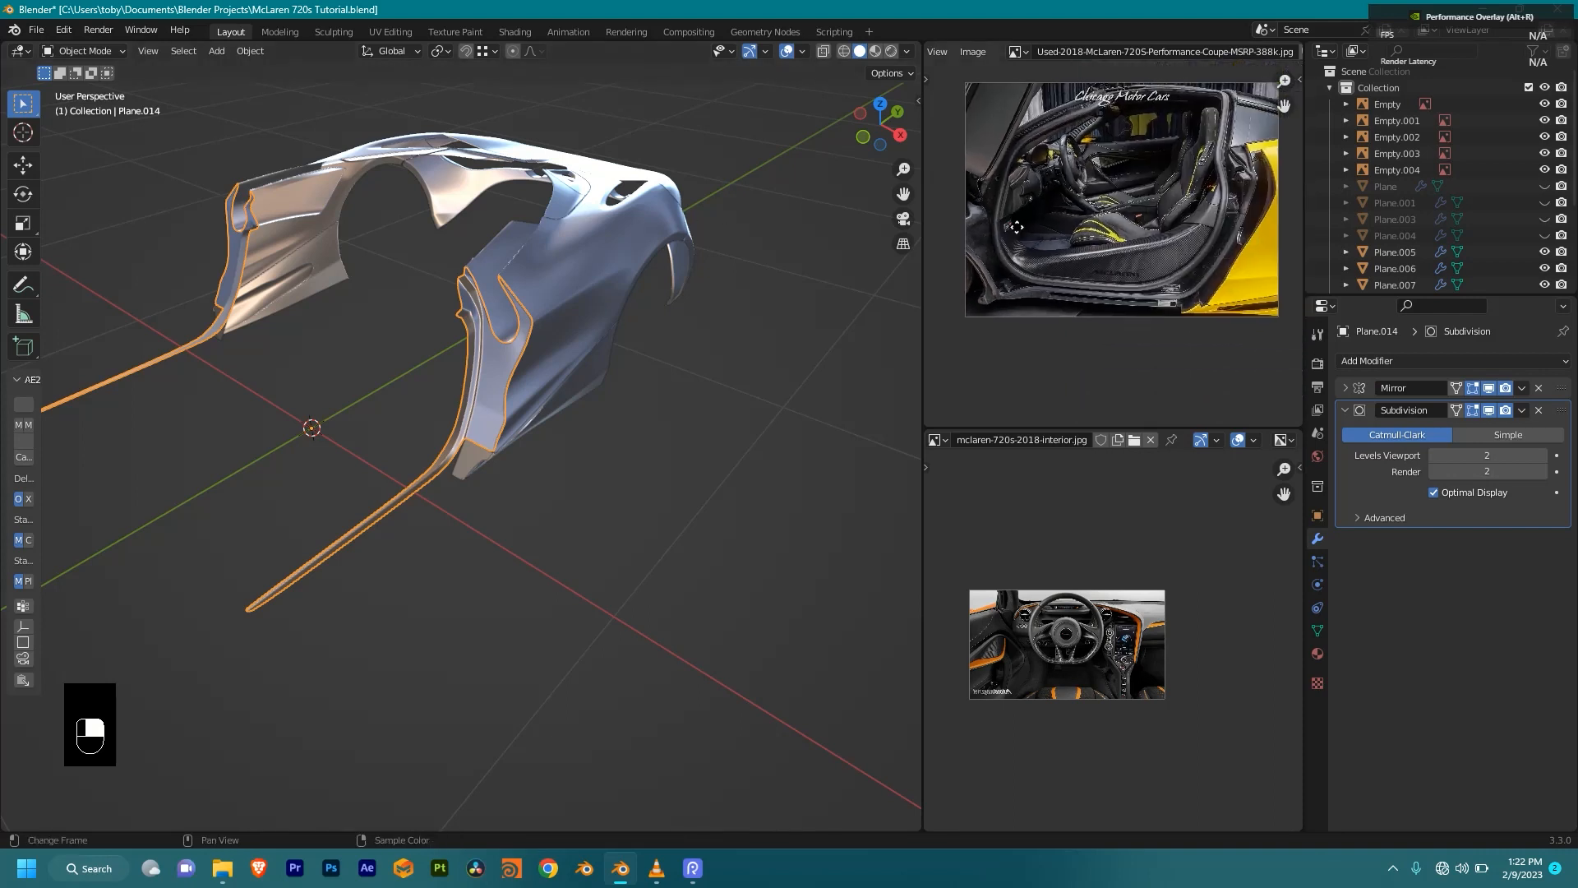
middle_drag(1097, 226, 1100, 230)
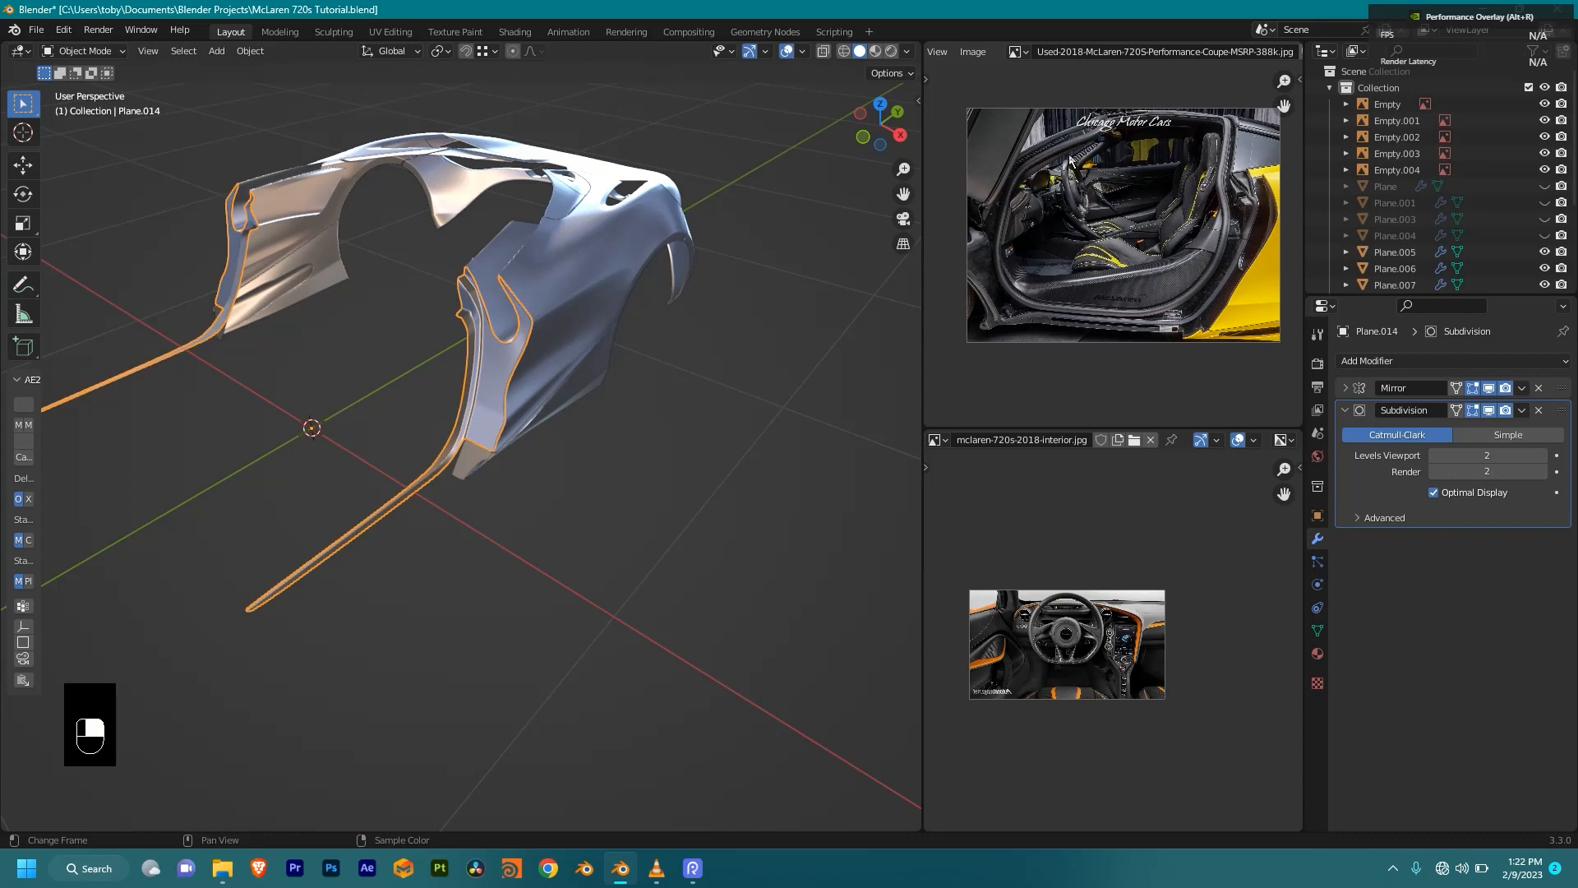